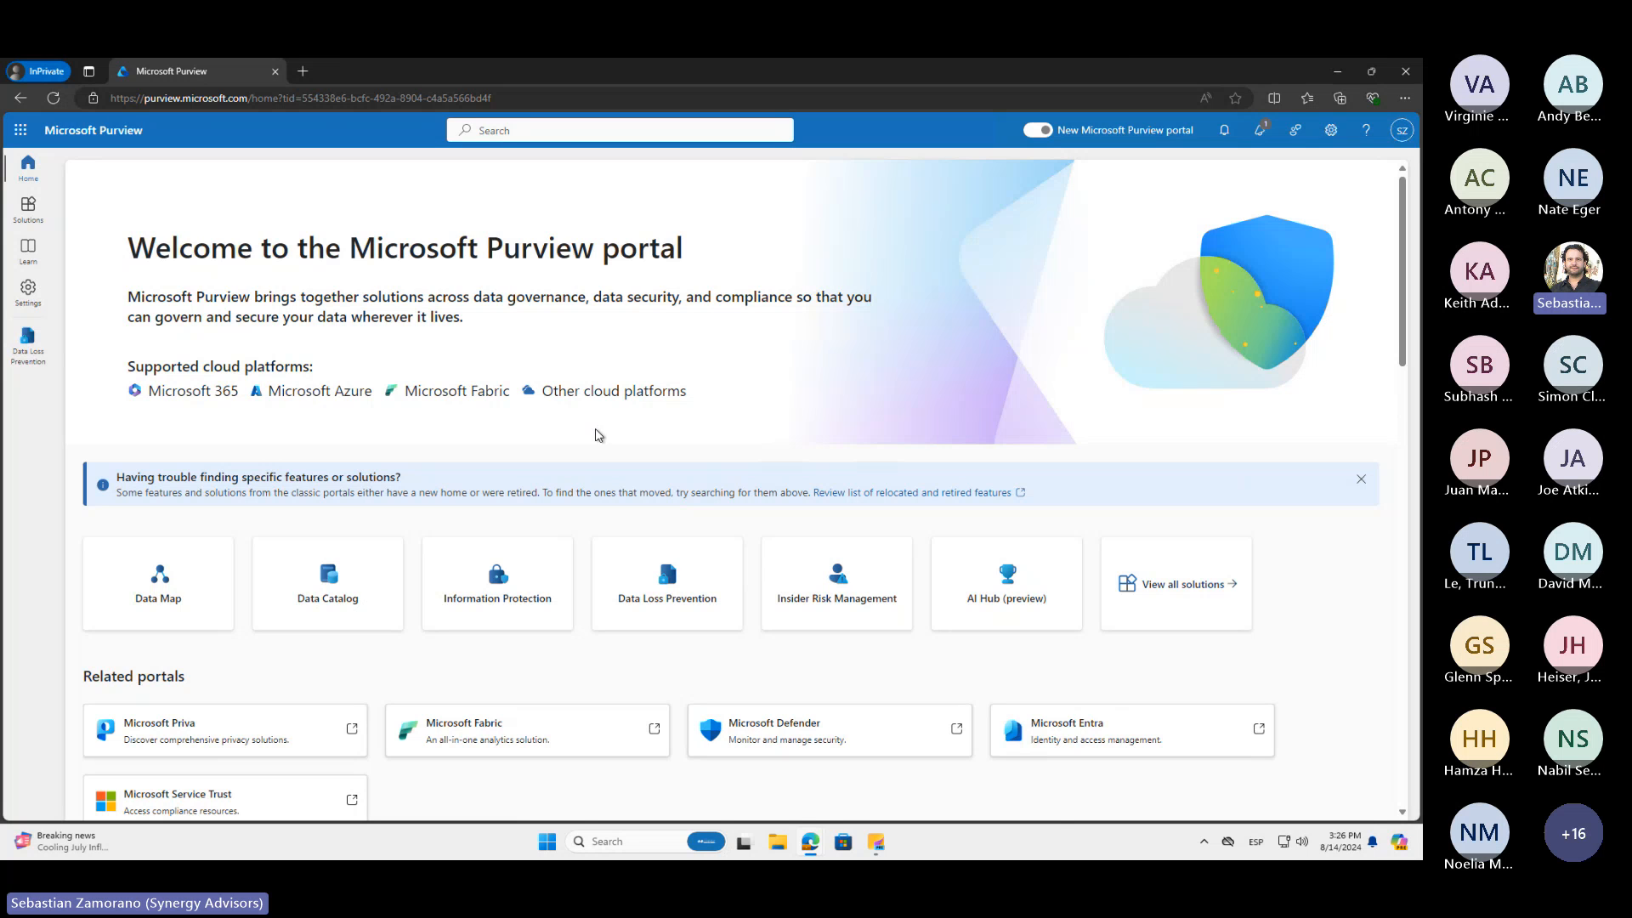
Open the full list of Purview solutions and review the Core, Risk & Compliance, Data Governance and Data Security categories
{"action": "scroll", "coordinate": [597, 435], "scroll_direction": "down", "scroll_amount": 2}
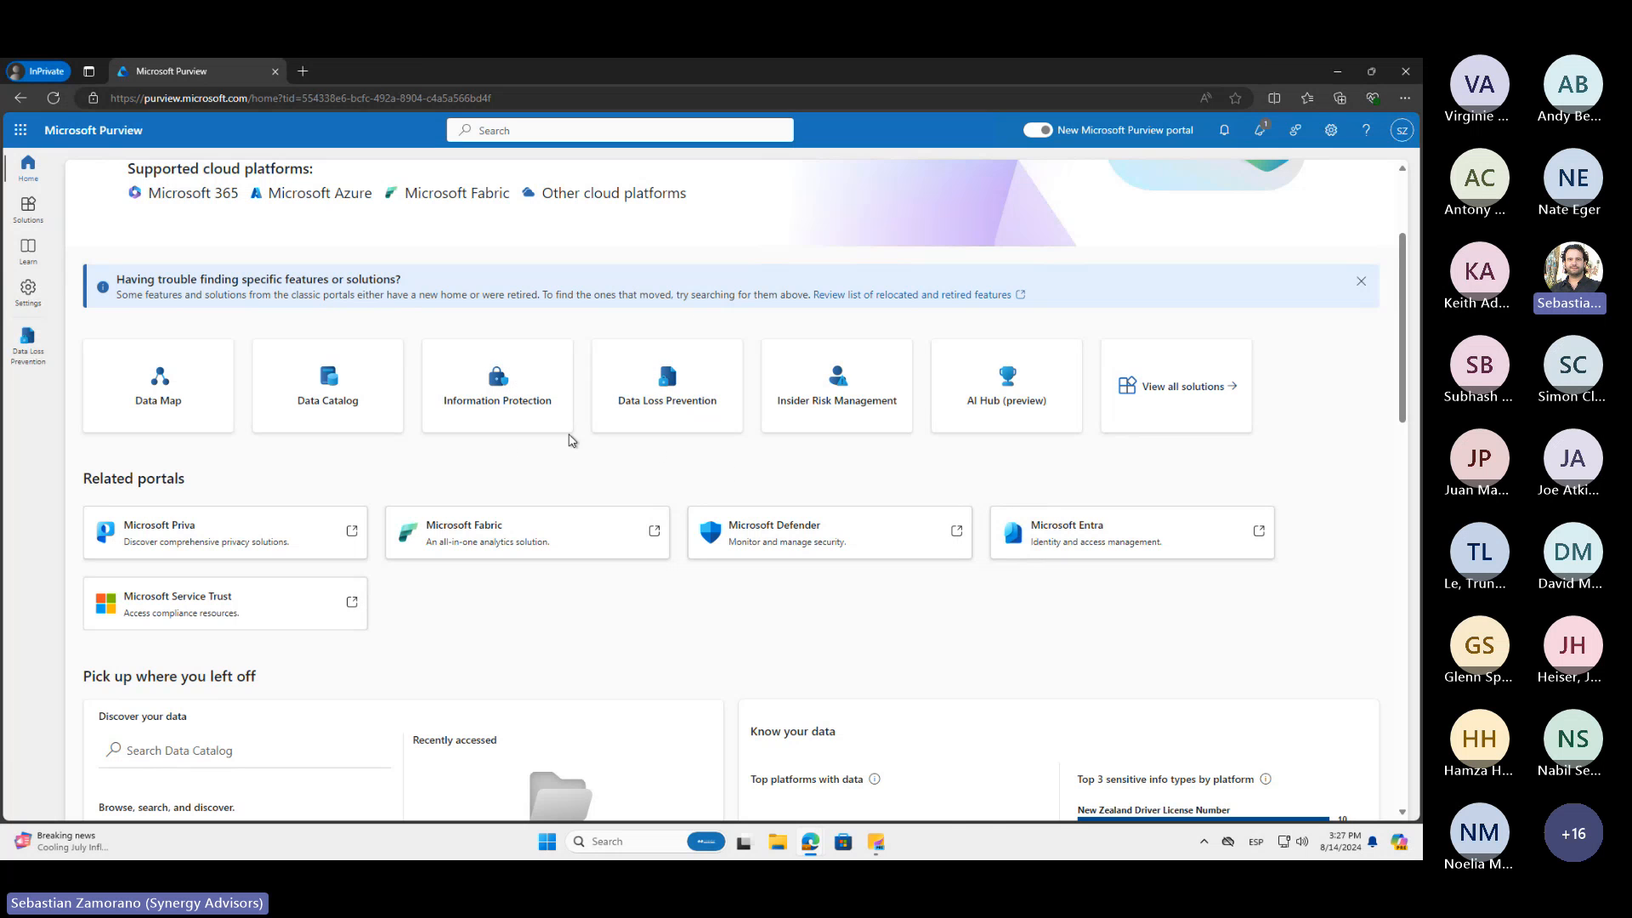
{"action": "left_click", "coordinate": [1177, 393]}
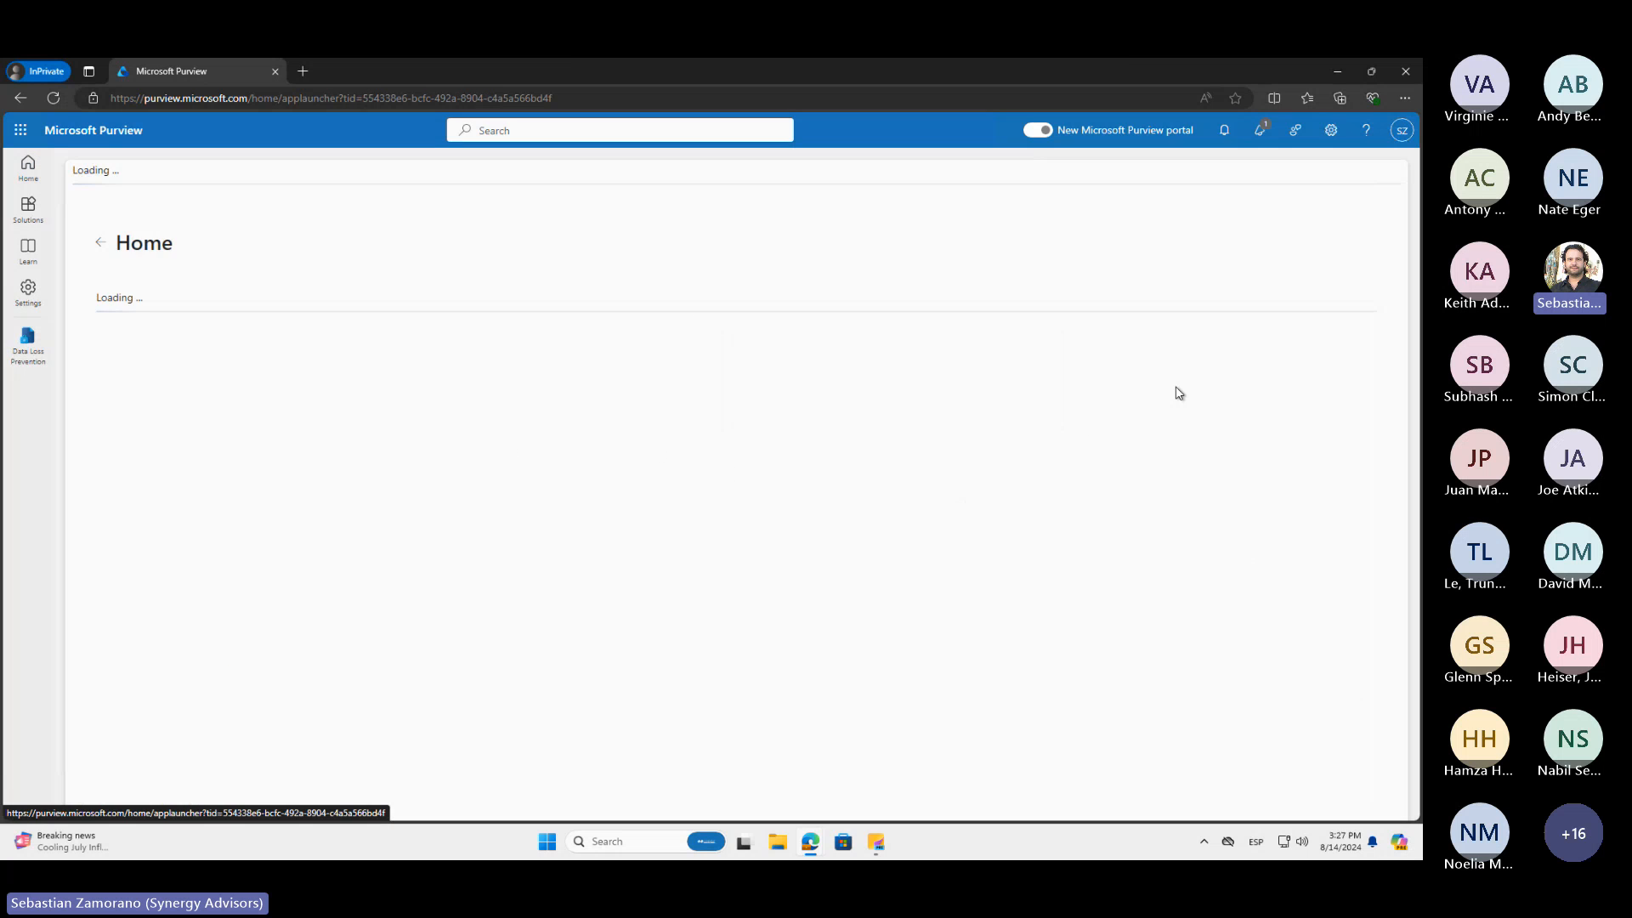
{"action": "scroll", "coordinate": [969, 508], "scroll_direction": "down", "scroll_amount": 6}
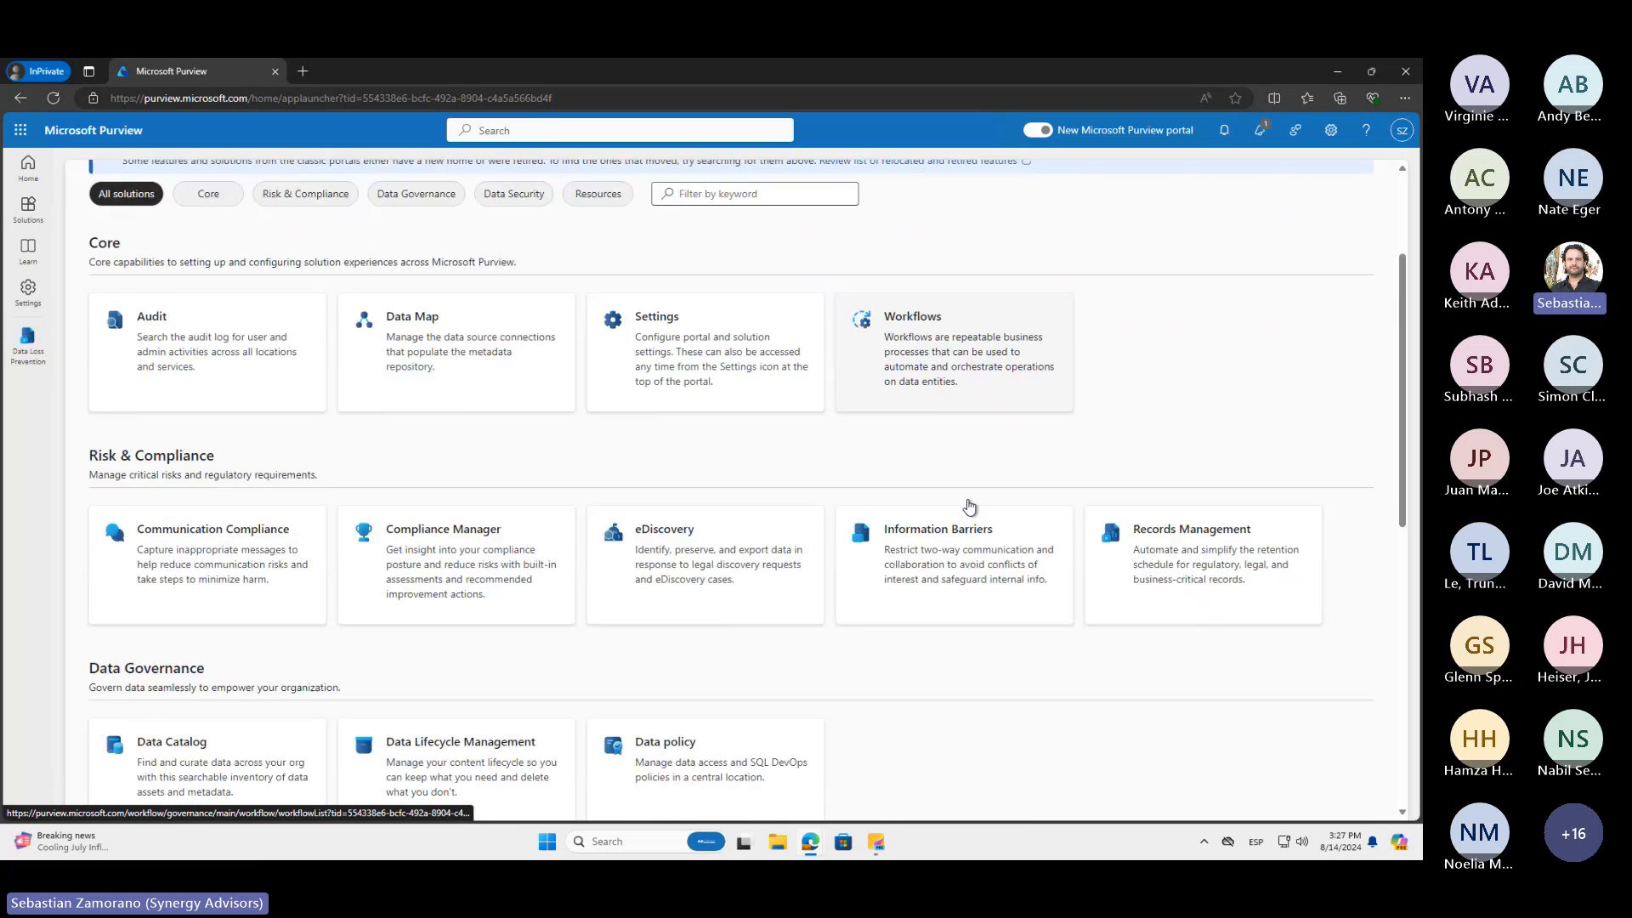
{"action": "scroll", "coordinate": [969, 507], "scroll_direction": "down", "scroll_amount": 1}
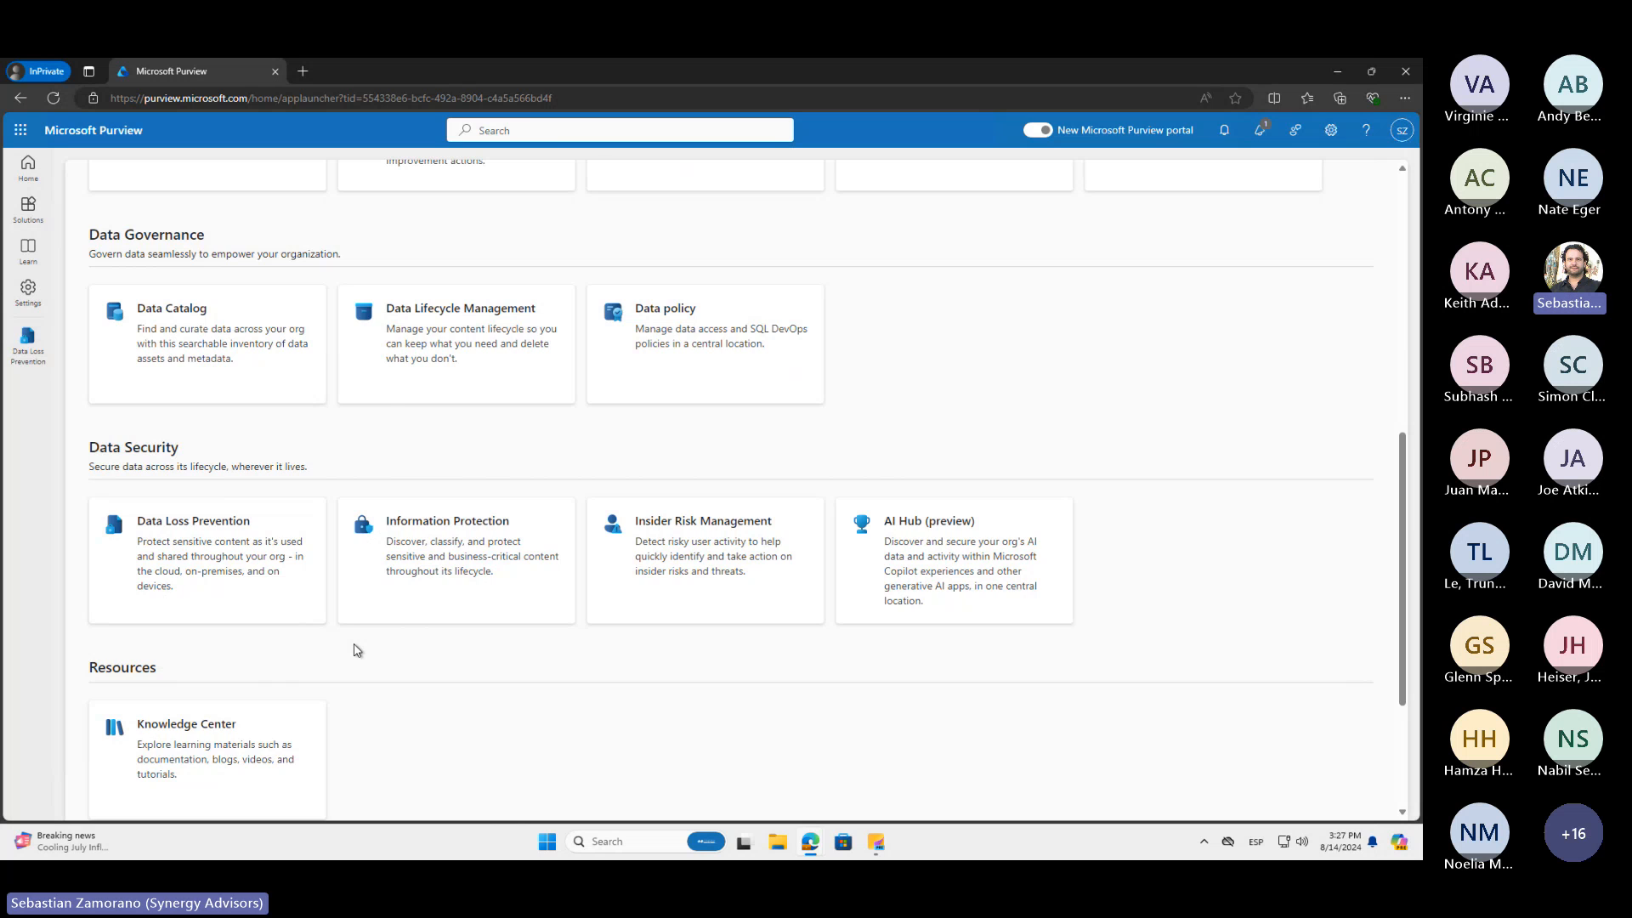
{"action": "scroll", "coordinate": [356, 647], "scroll_direction": "up", "scroll_amount": 2}
{"action": "scroll", "coordinate": [356, 650], "scroll_direction": "up", "scroll_amount": 3}
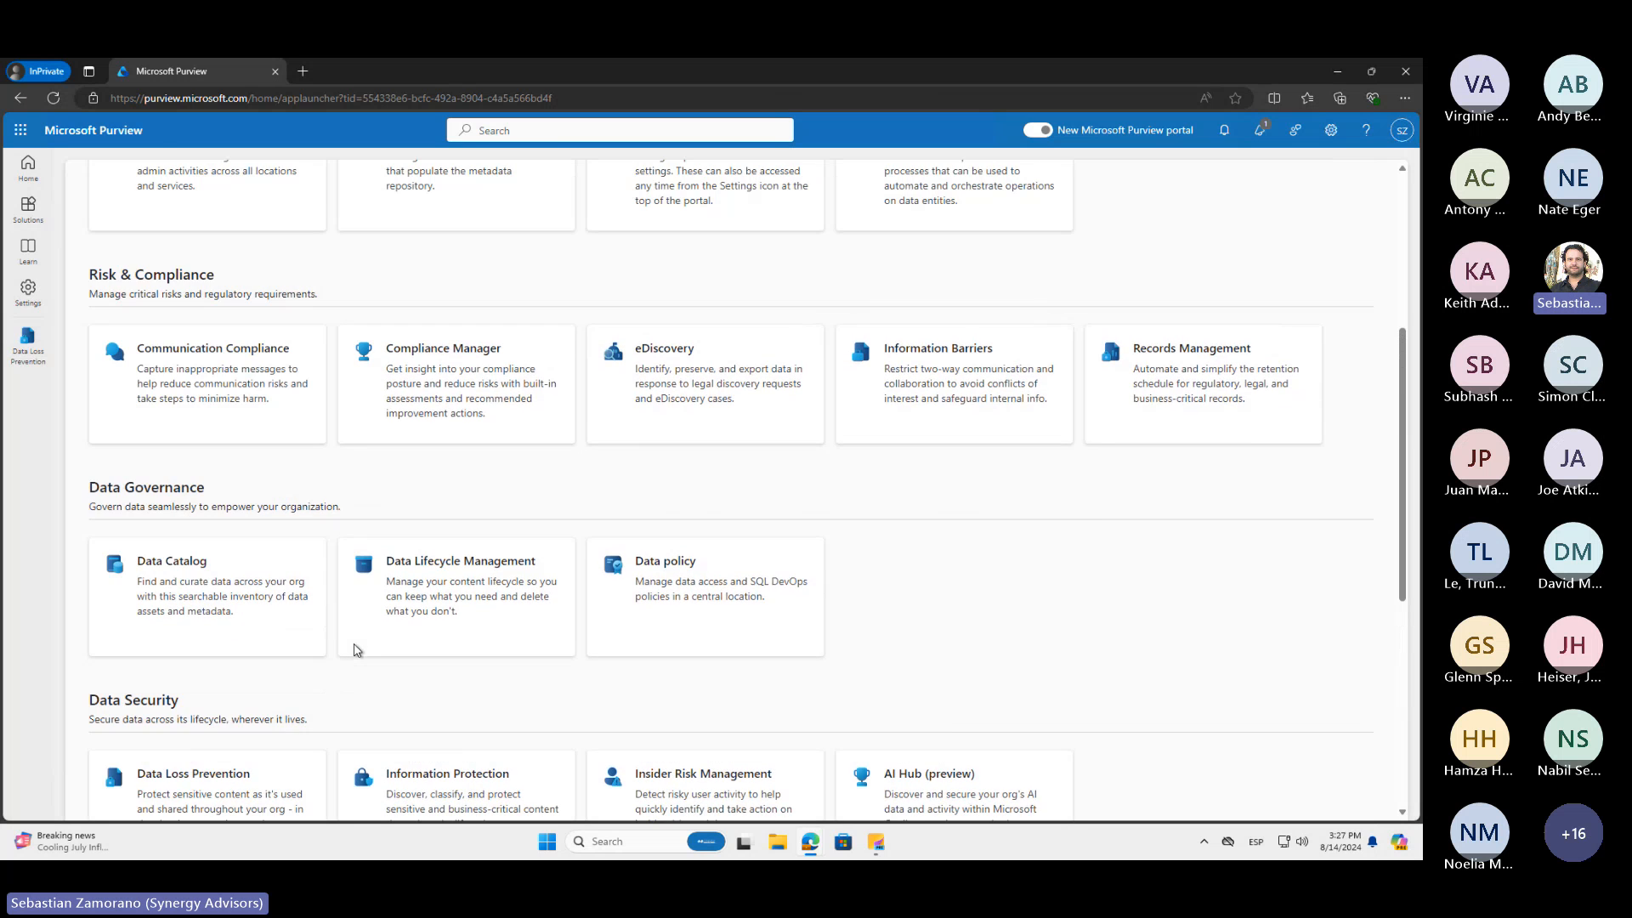
{"action": "scroll", "coordinate": [356, 649], "scroll_direction": "up", "scroll_amount": 2}
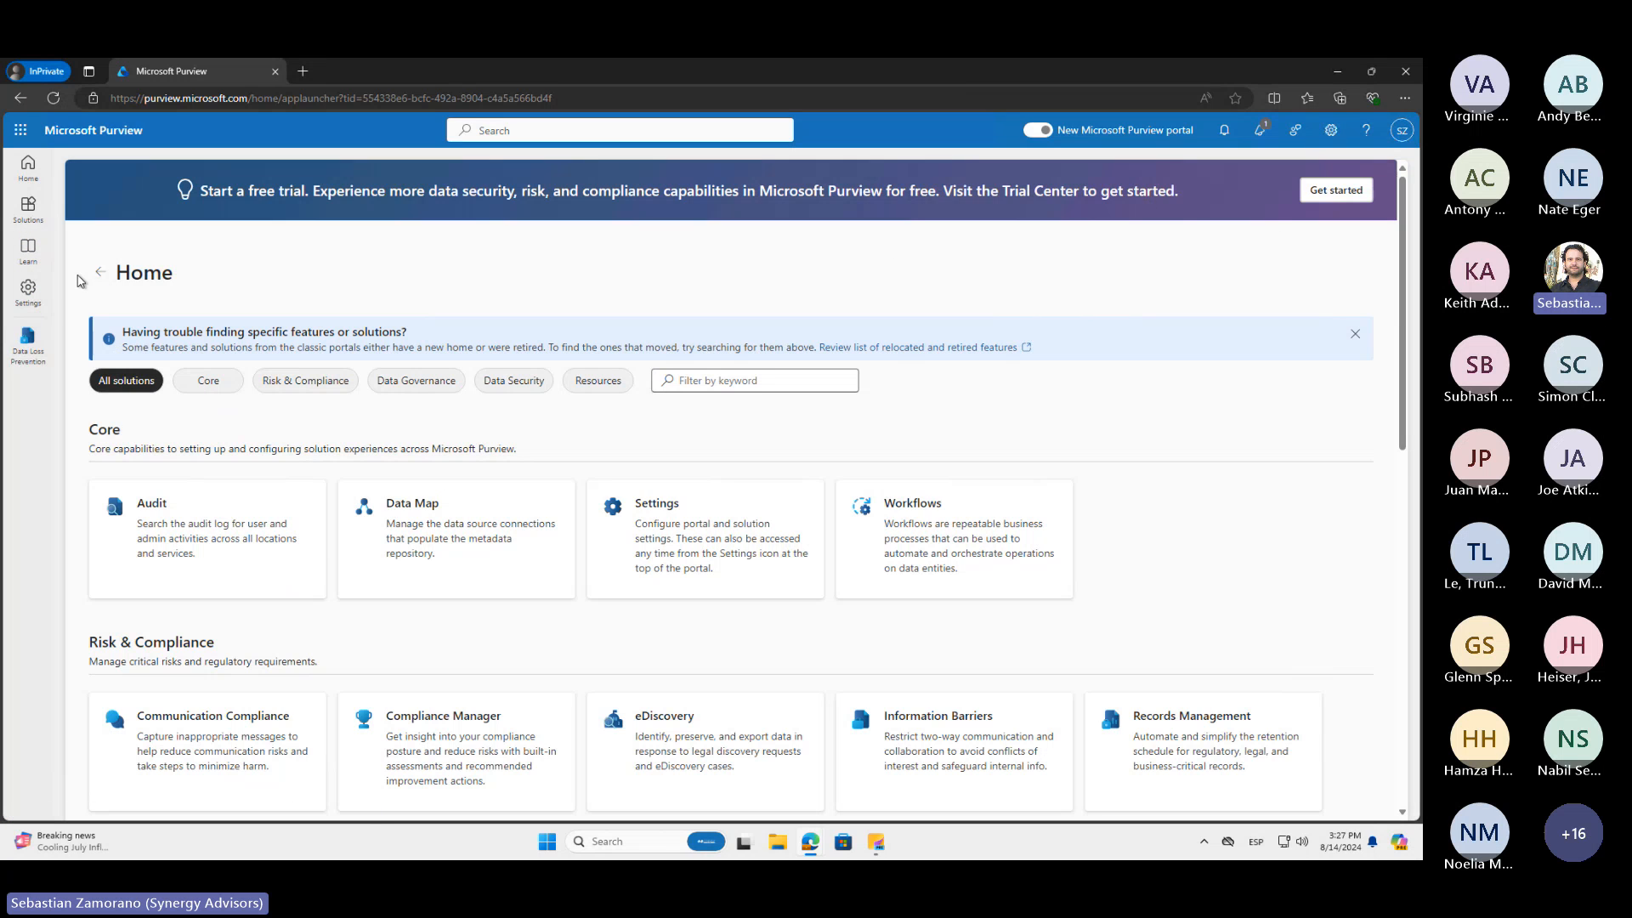
Open the portal settings, expand Roles and scopes, and show the Optical character recognition (OCR) settings
{"action": "left_click", "coordinate": [29, 293]}
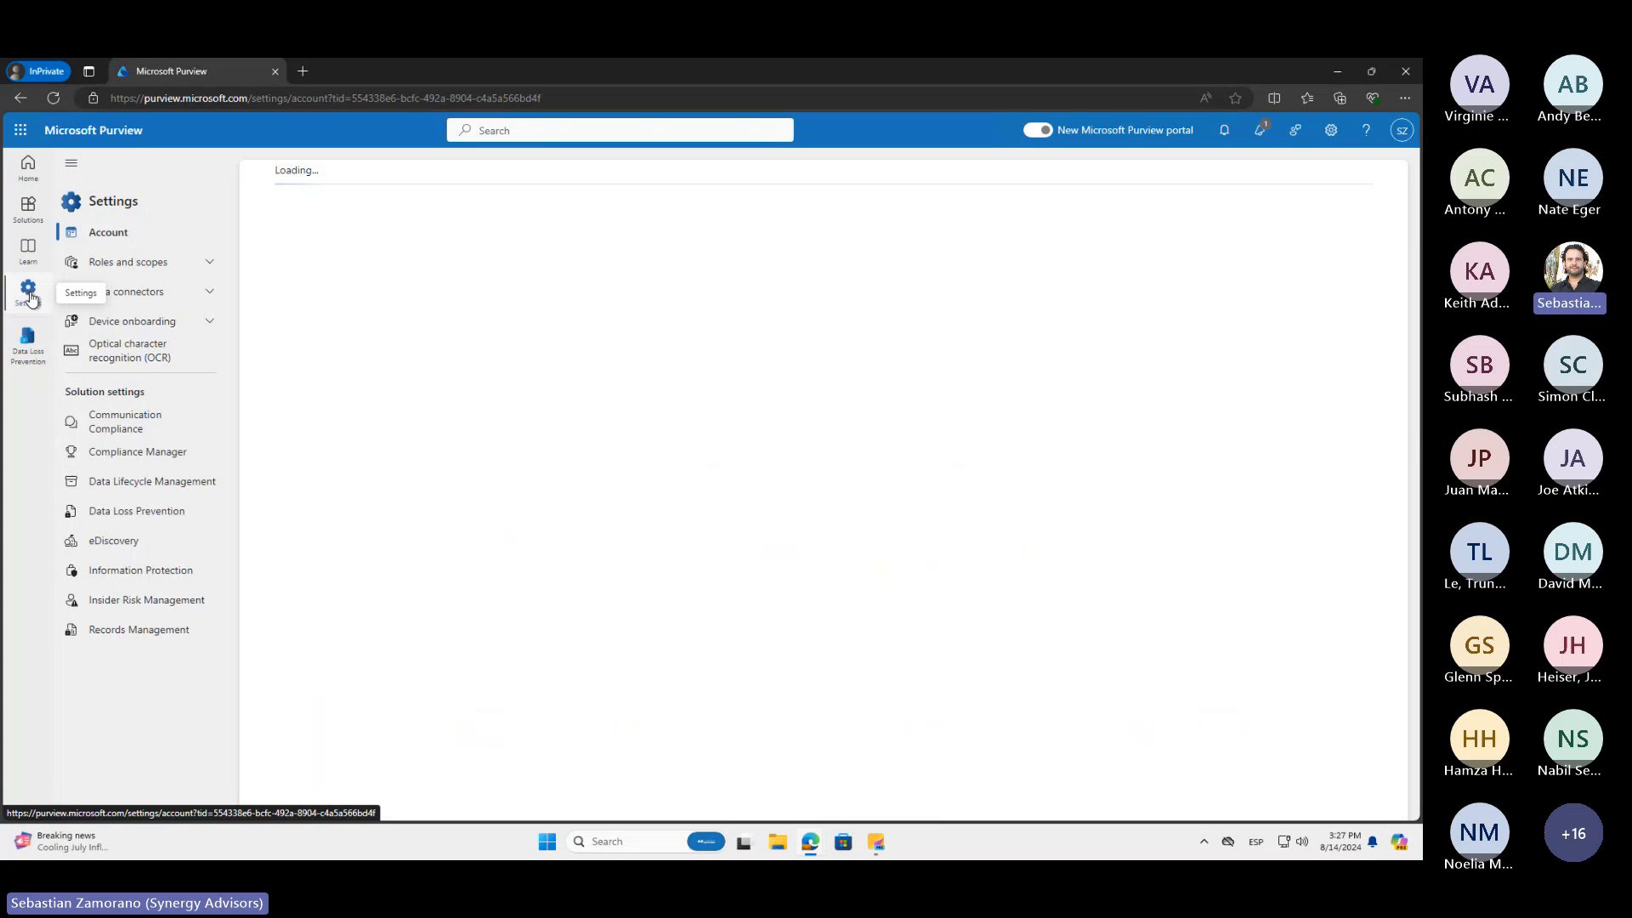
{"action": "left_click", "coordinate": [207, 265]}
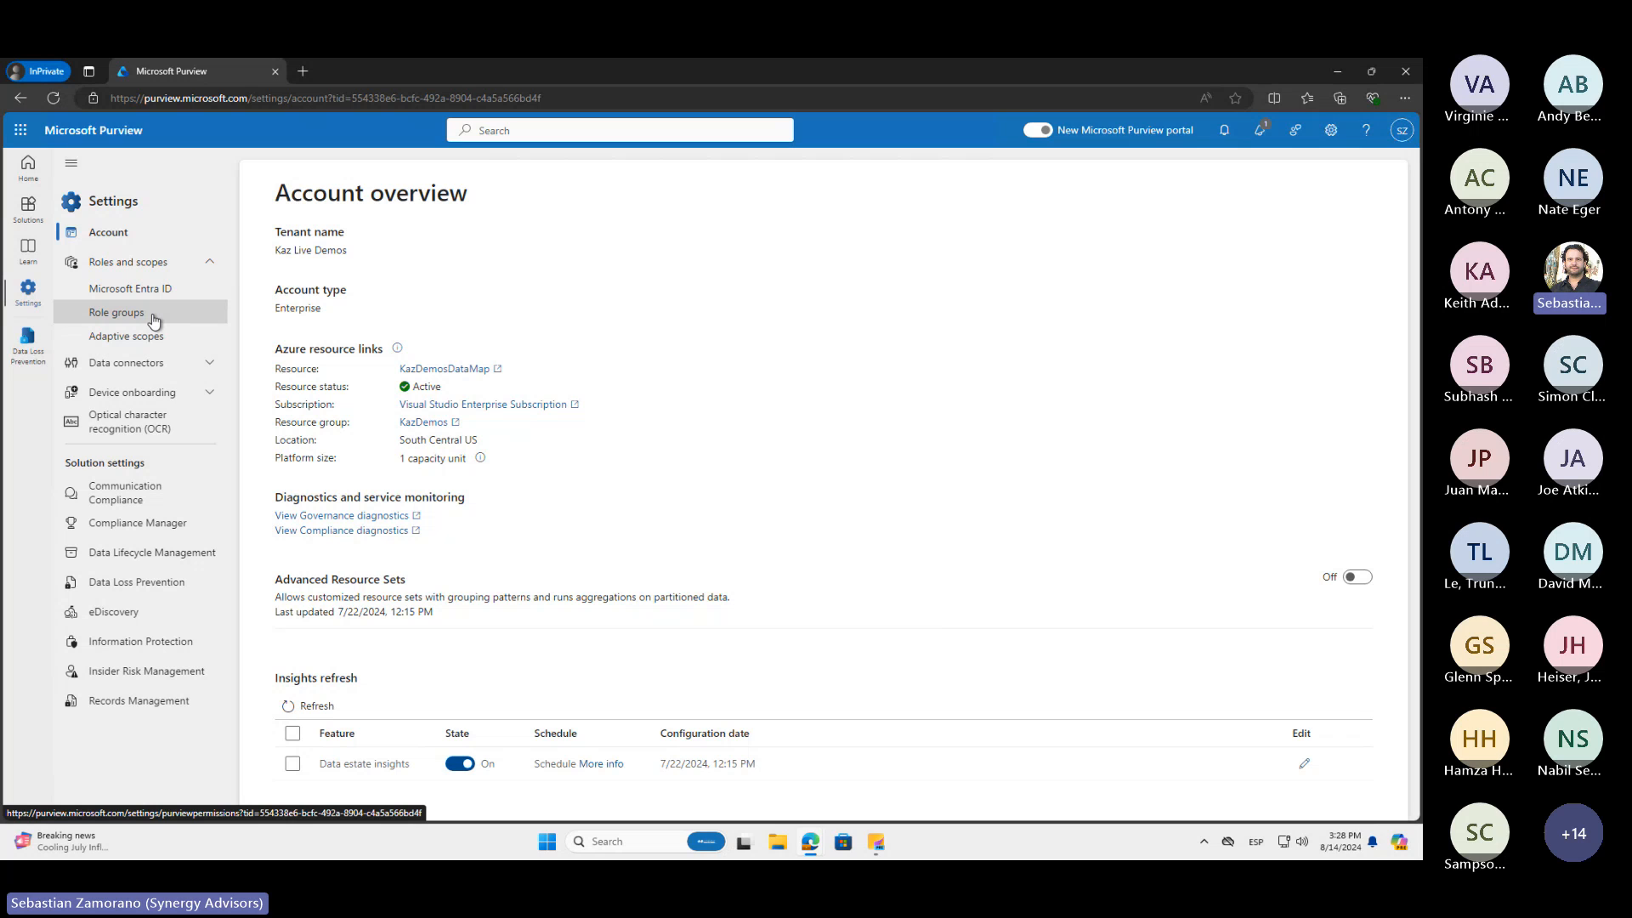
{"action": "left_click", "coordinate": [157, 433]}
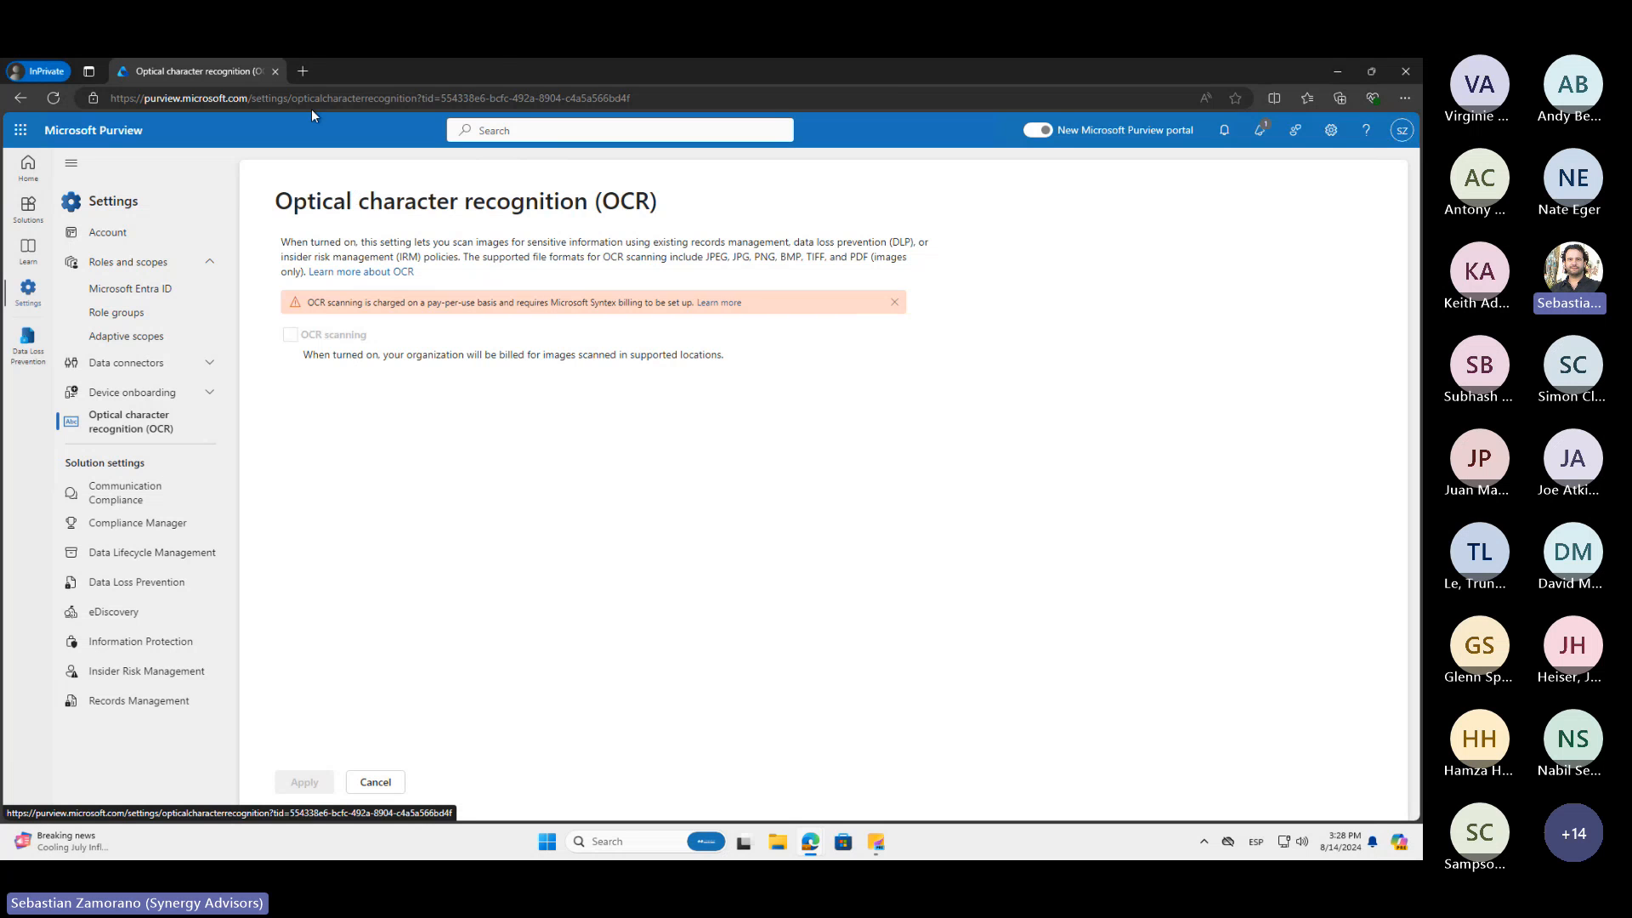
Open admin.microsoft.com in a new browser tab and go to the admin center's Setup page
{"action": "left_click", "coordinate": [302, 72]}
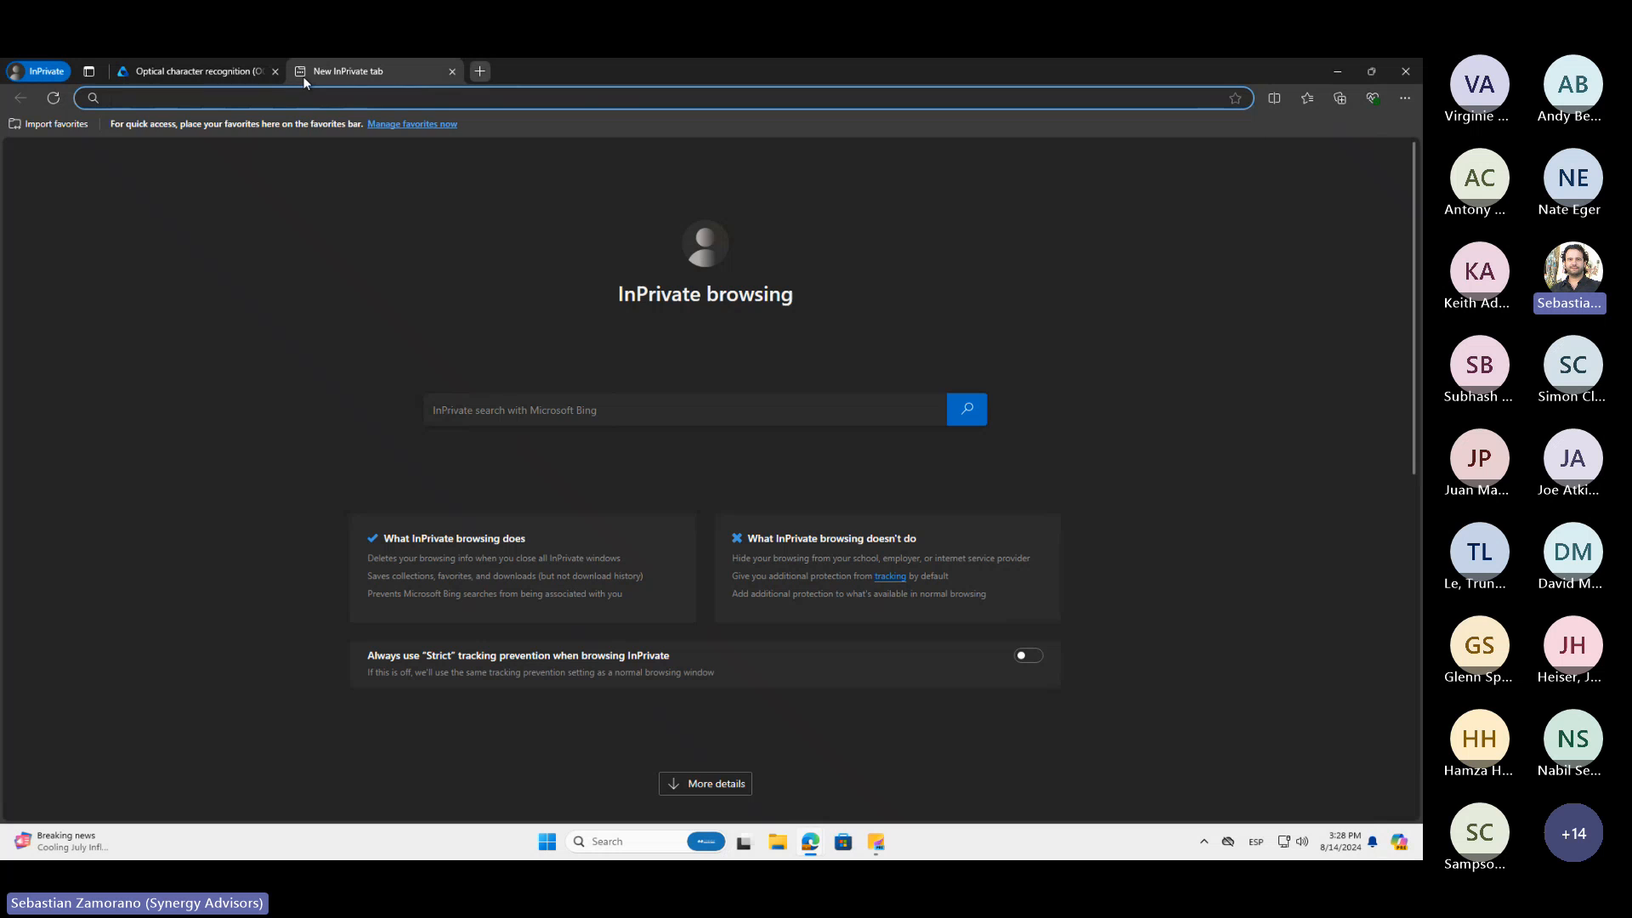
{"action": "type", "text": "admin.mic"}
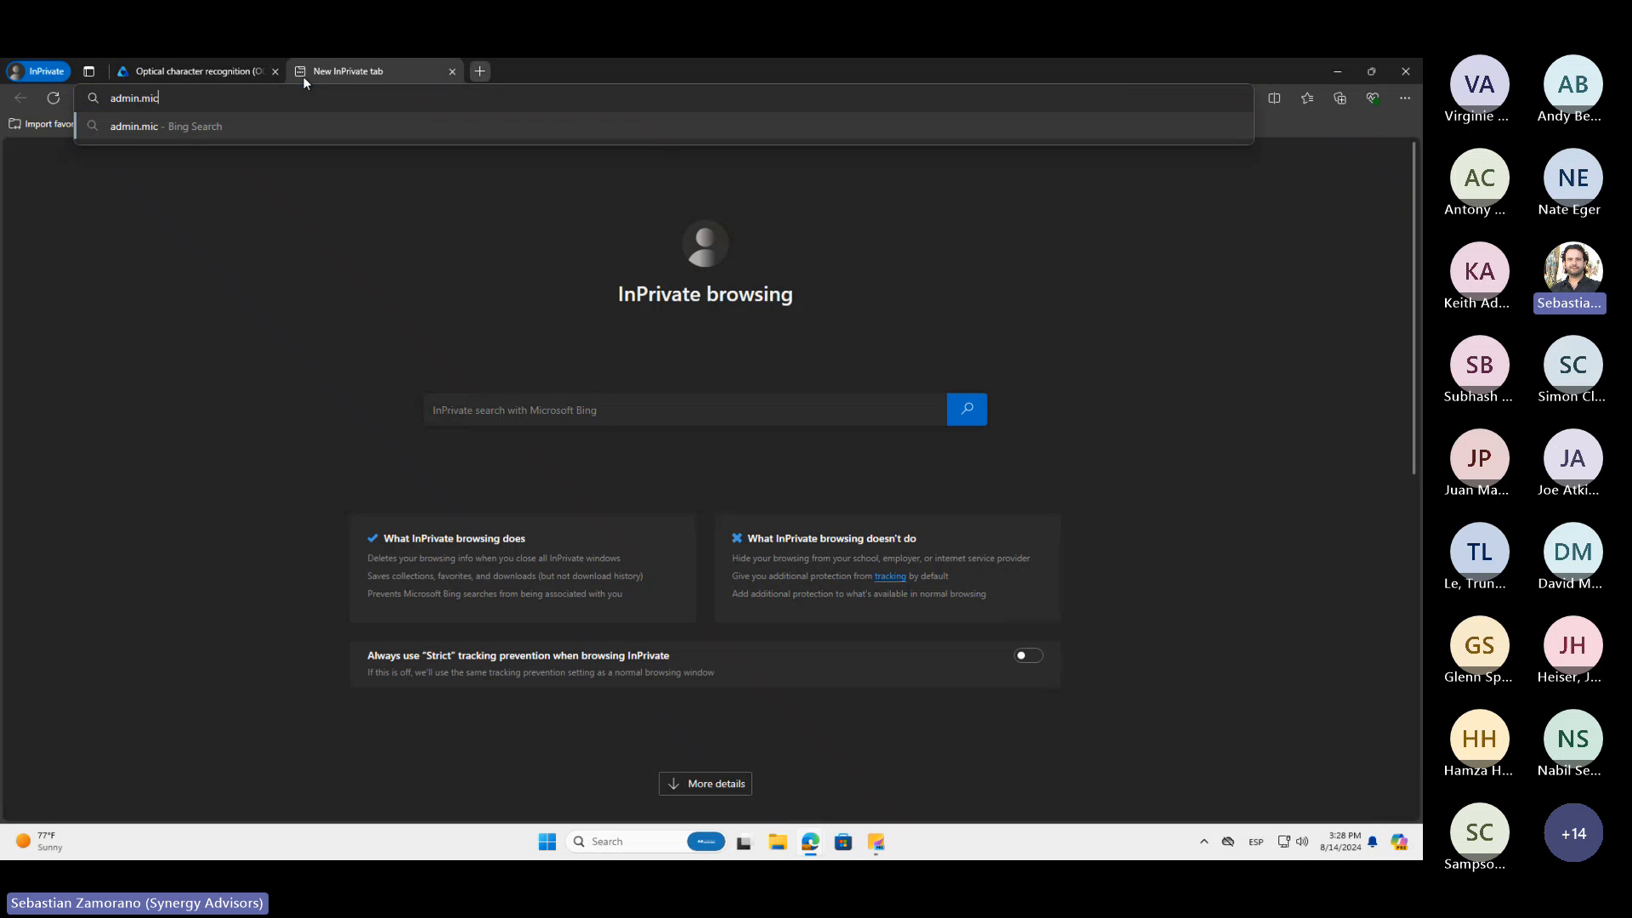
{"action": "type", "text": "rosoft.com"}
{"action": "key", "text": "Return"}
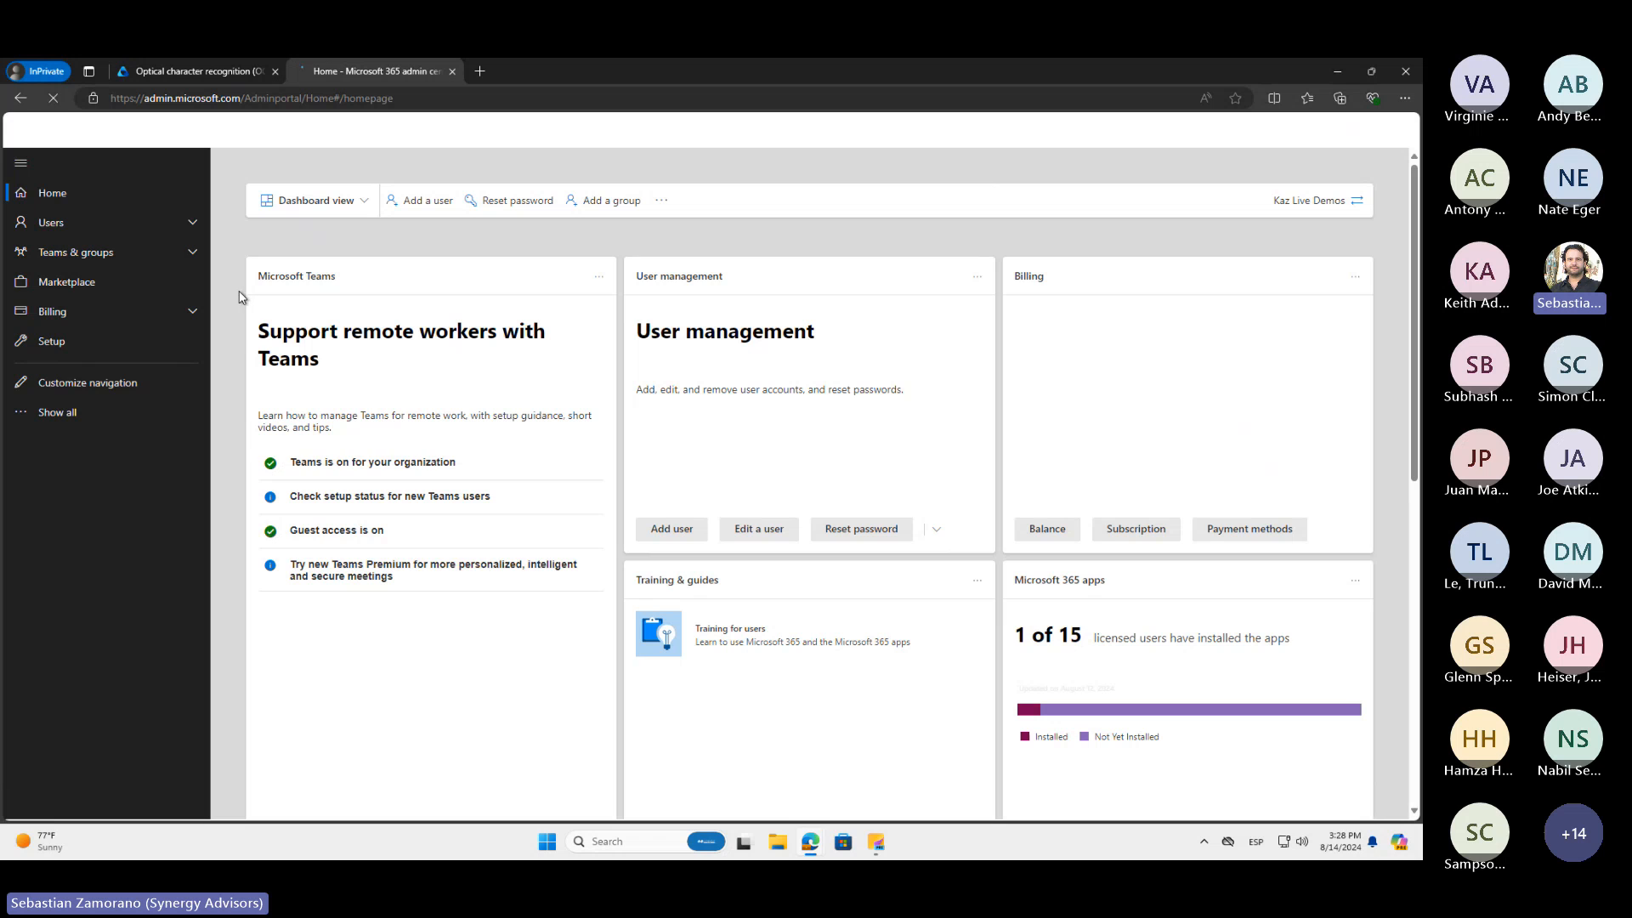
{"action": "left_click", "coordinate": [134, 352]}
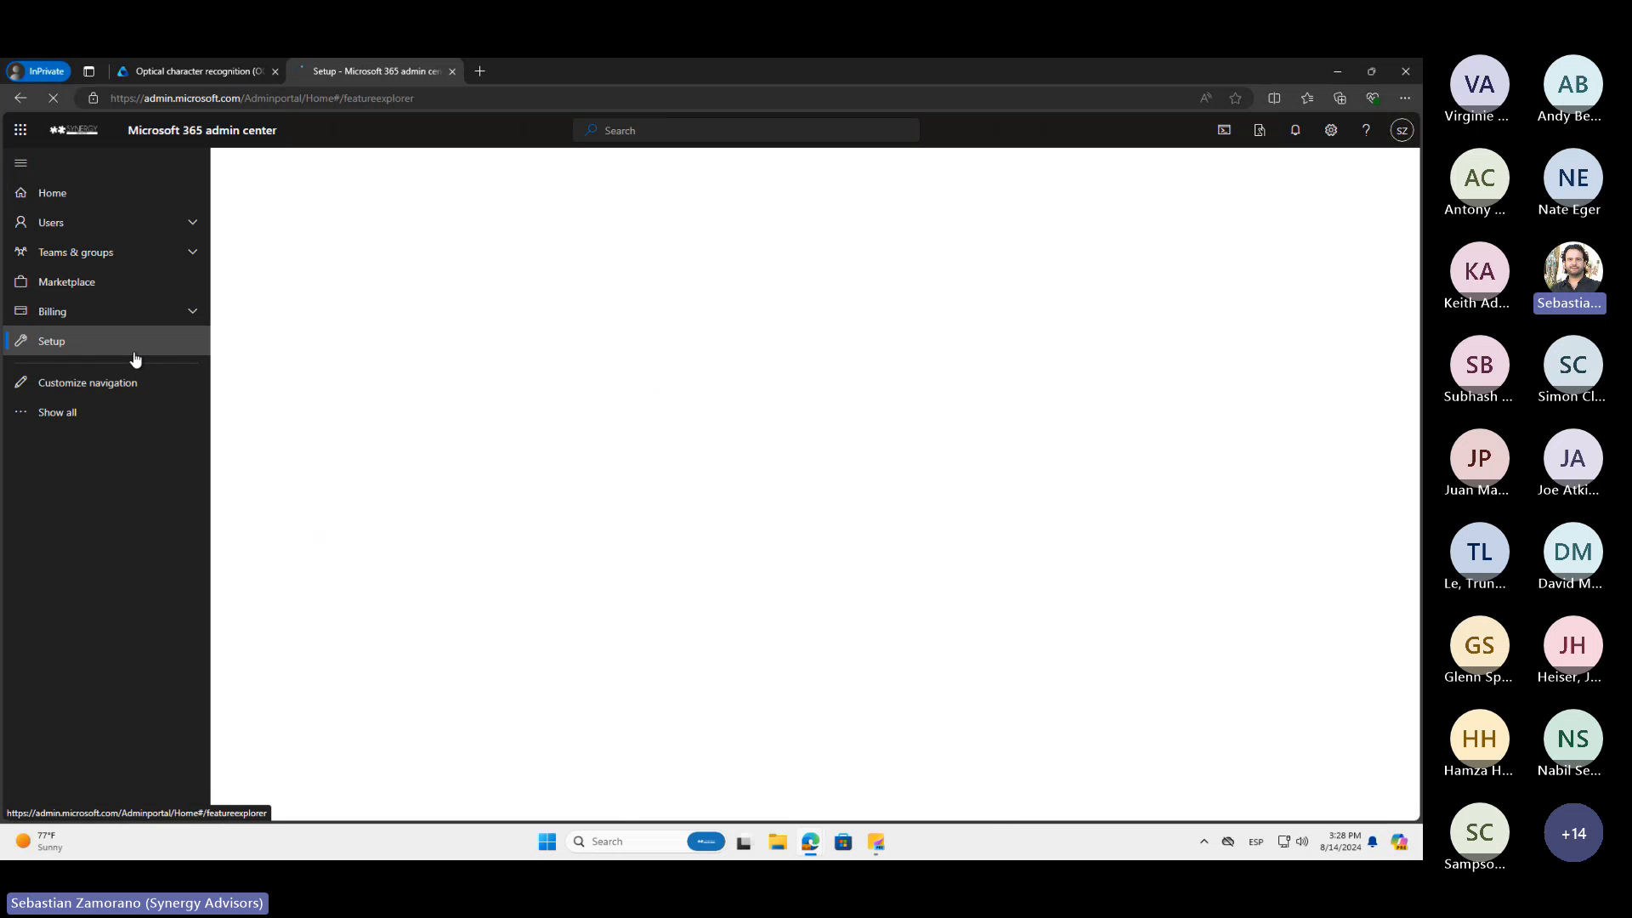
Check the OCR billing requirement in Purview against the Setup page of the Microsoft 365 admin center
{"action": "left_click", "coordinate": [209, 71]}
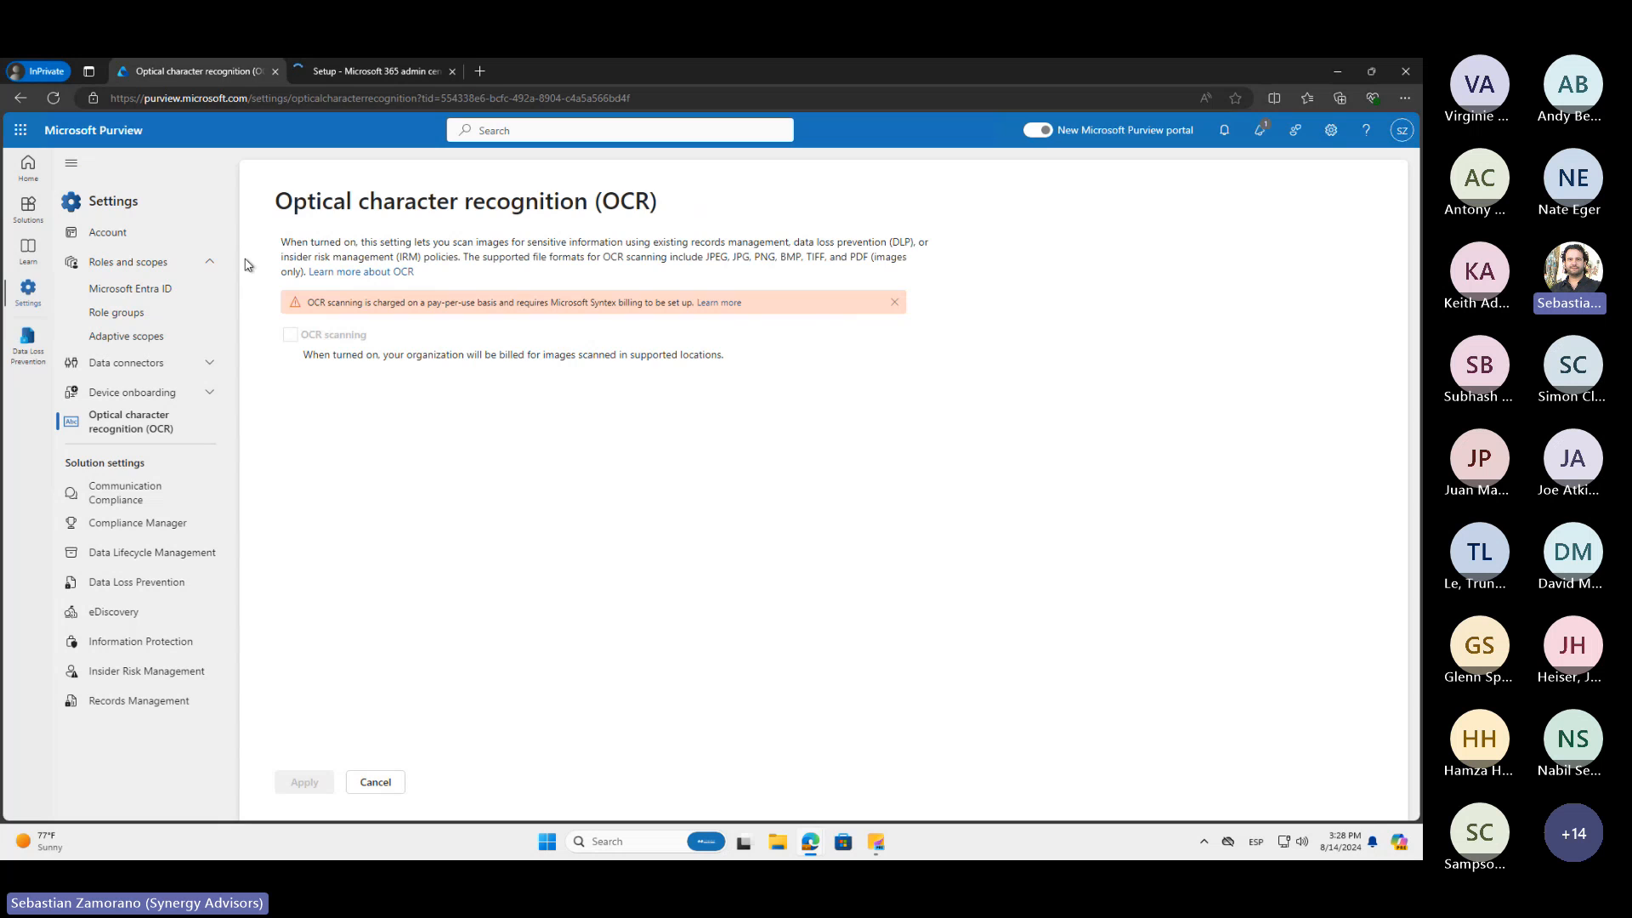
{"action": "left_click", "coordinate": [357, 73]}
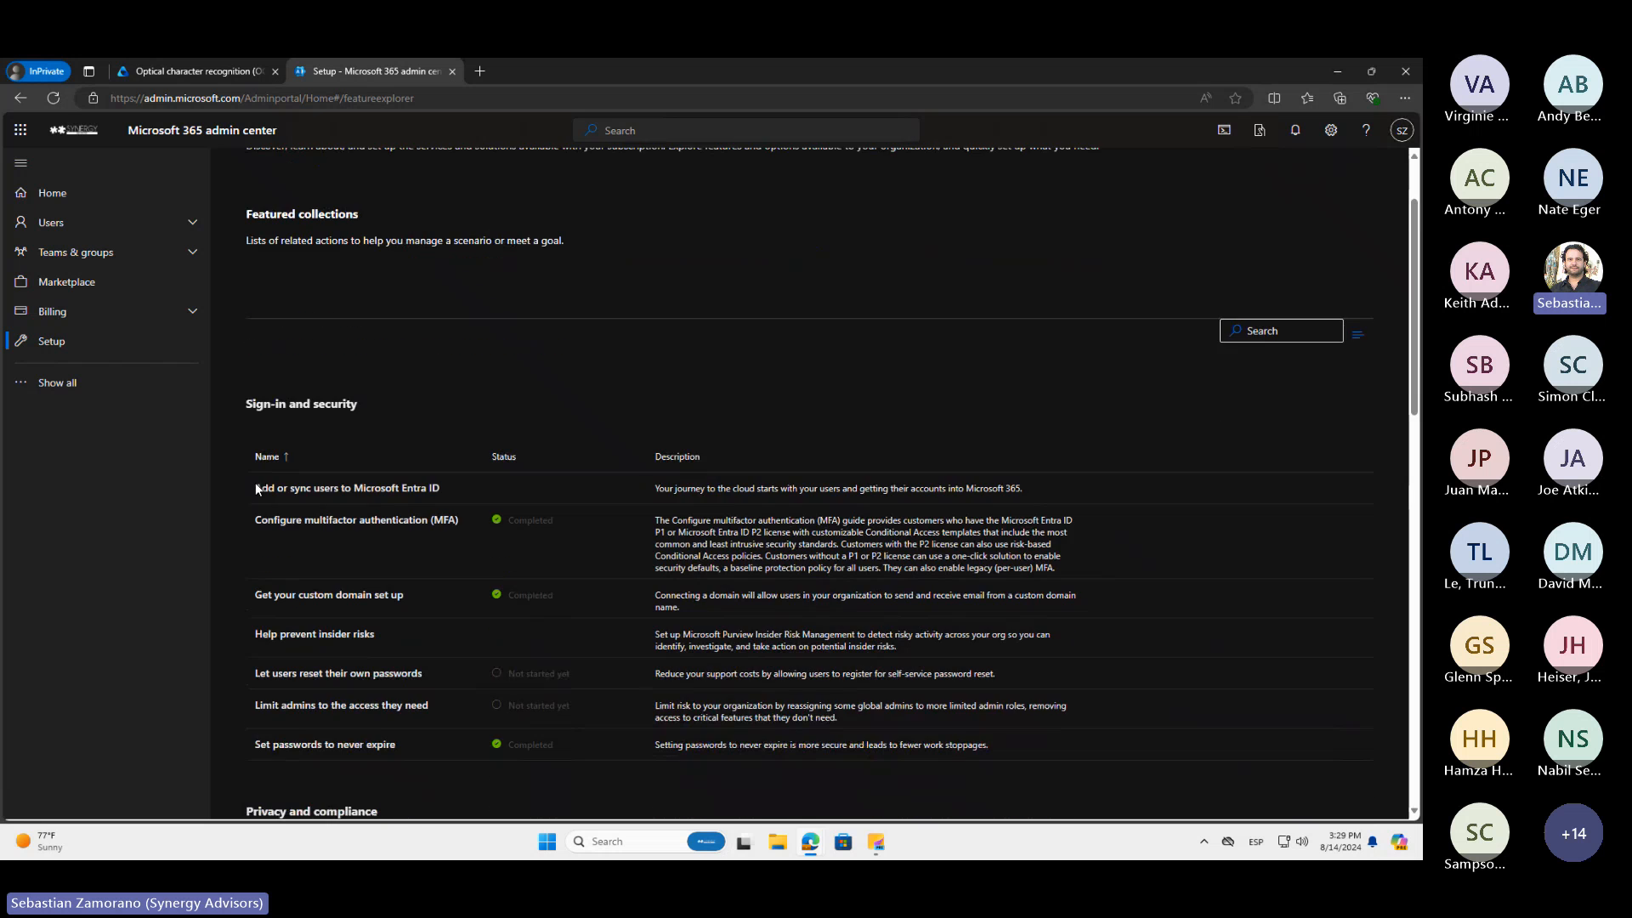
{"action": "scroll", "coordinate": [256, 484], "scroll_direction": "up", "scroll_amount": 2}
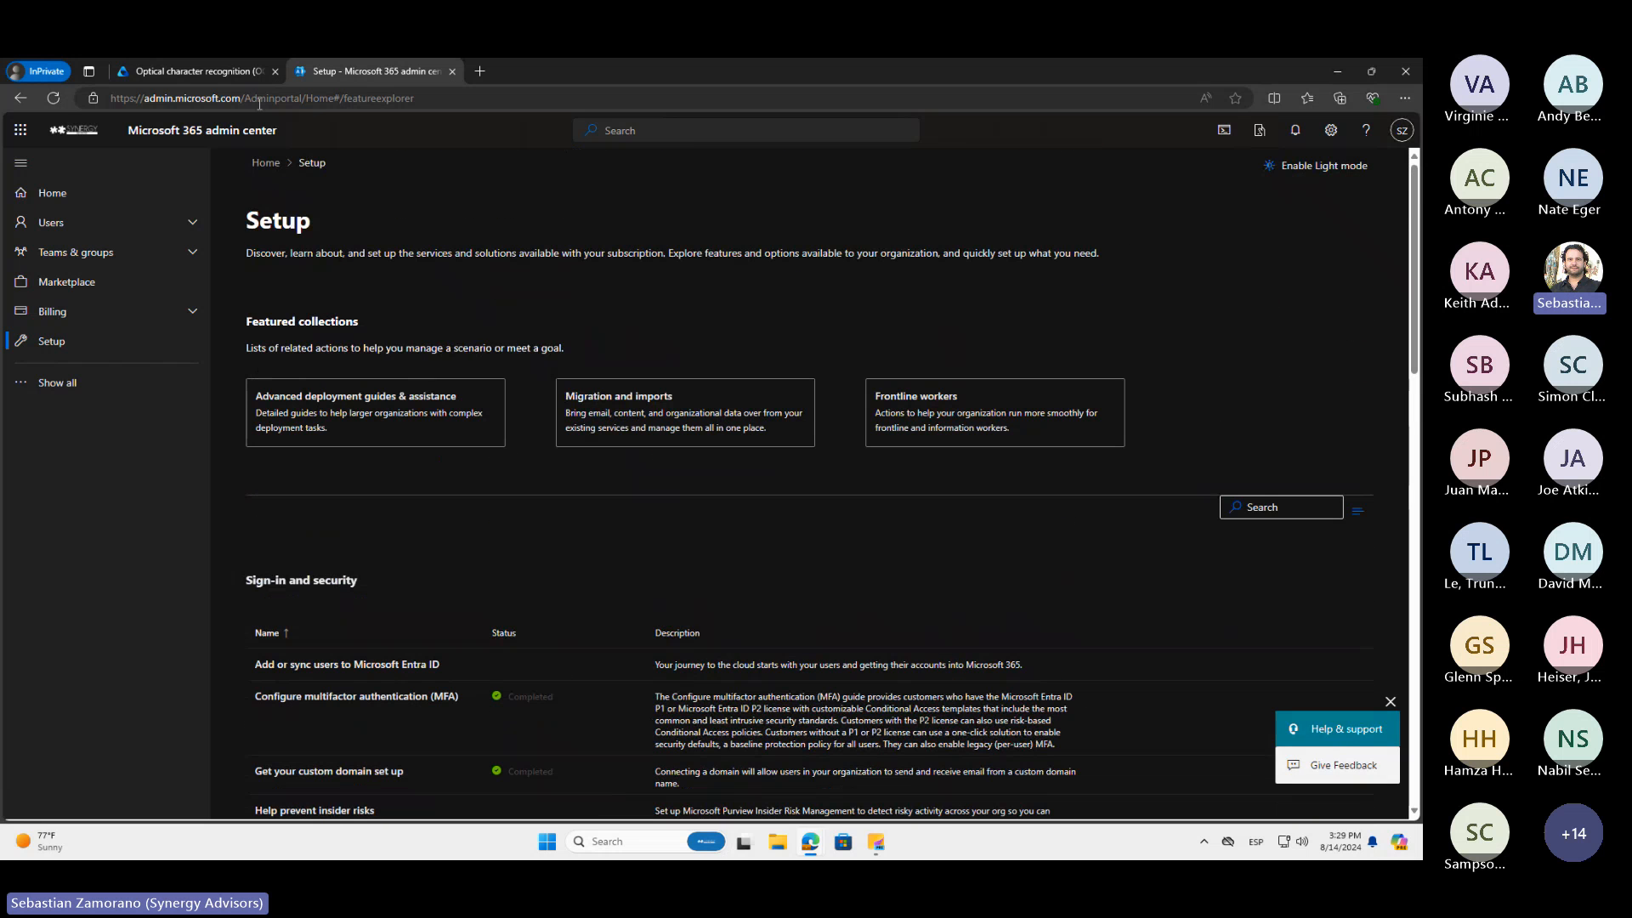
{"action": "left_click", "coordinate": [211, 77]}
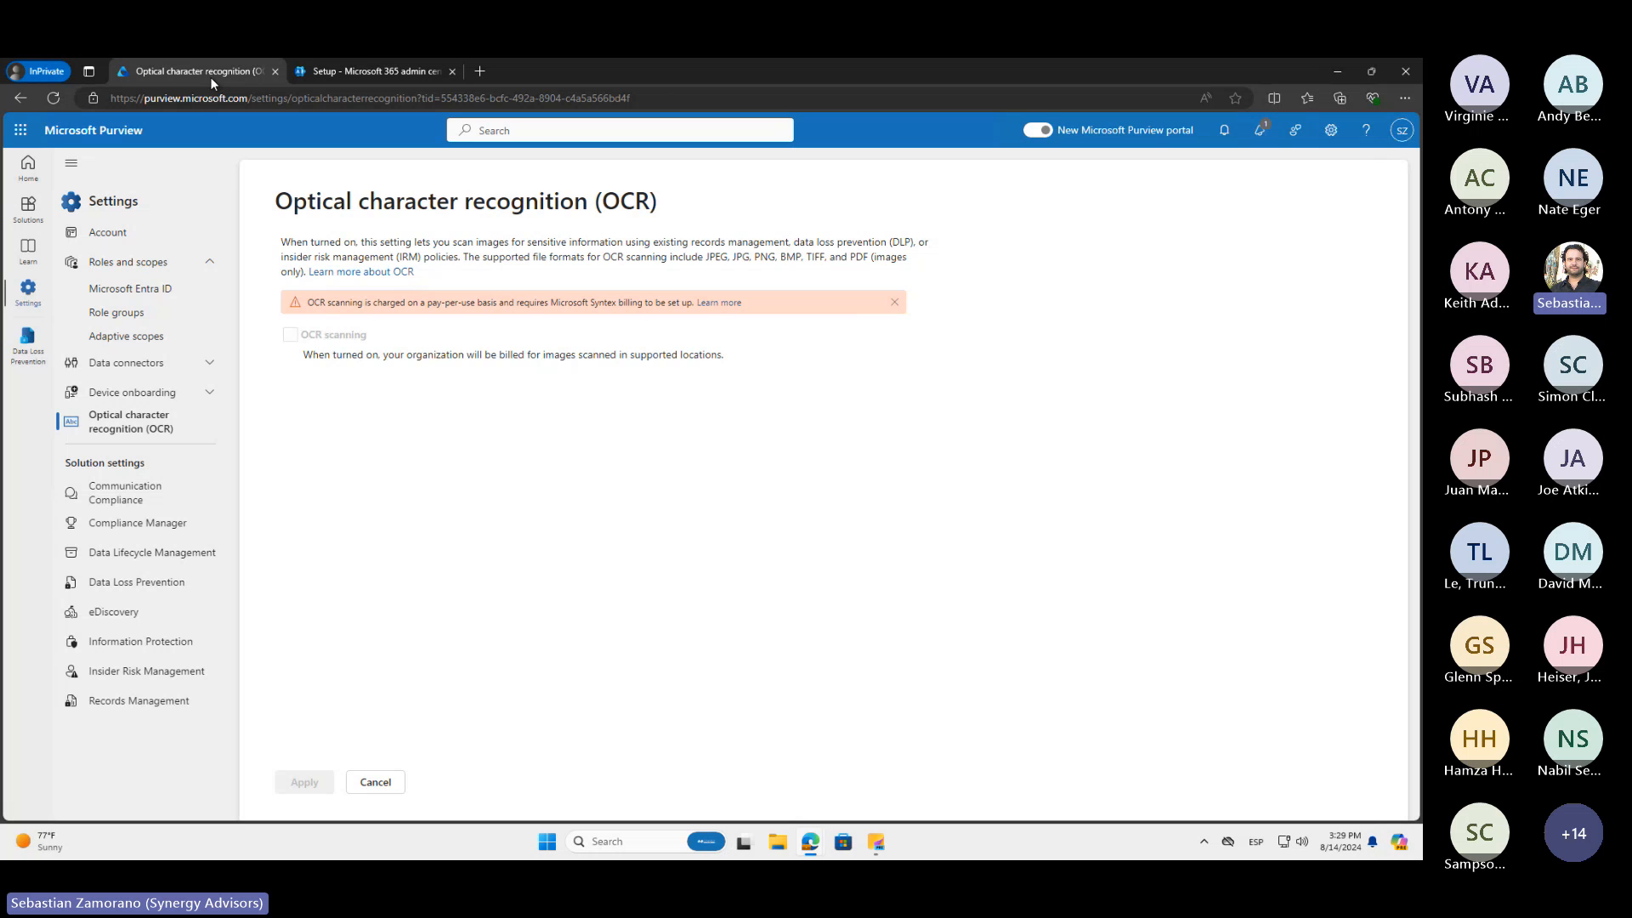
{"action": "left_click", "coordinate": [363, 68]}
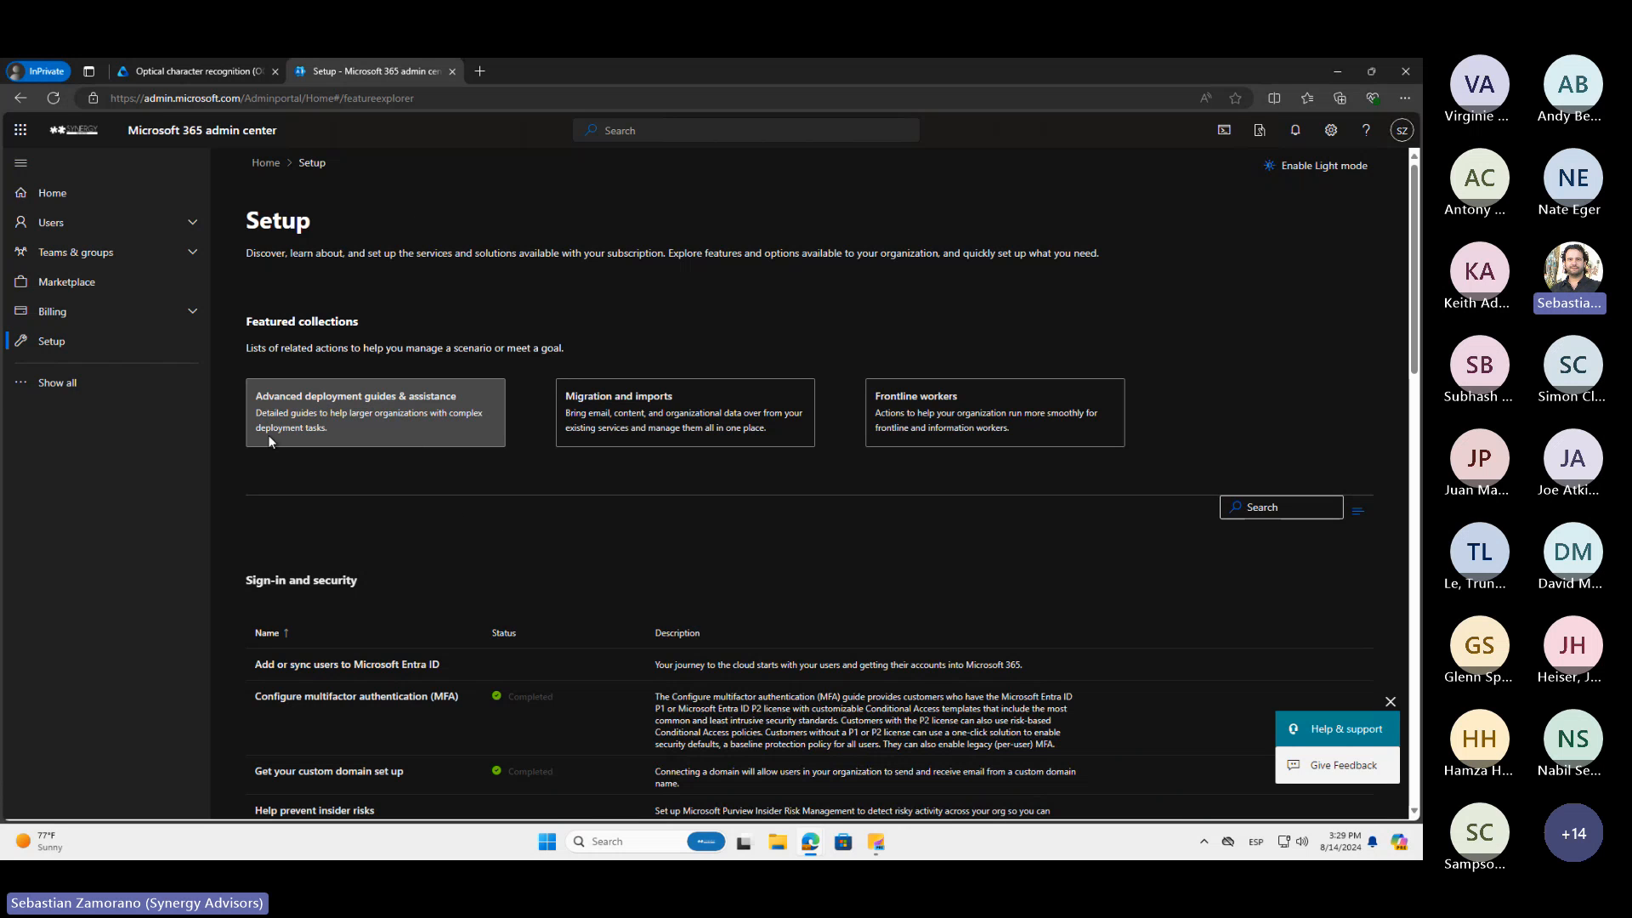
Show all admin center navigation entries and look through the Settings, Resources, Billing and Support sections
{"action": "left_click", "coordinate": [72, 384]}
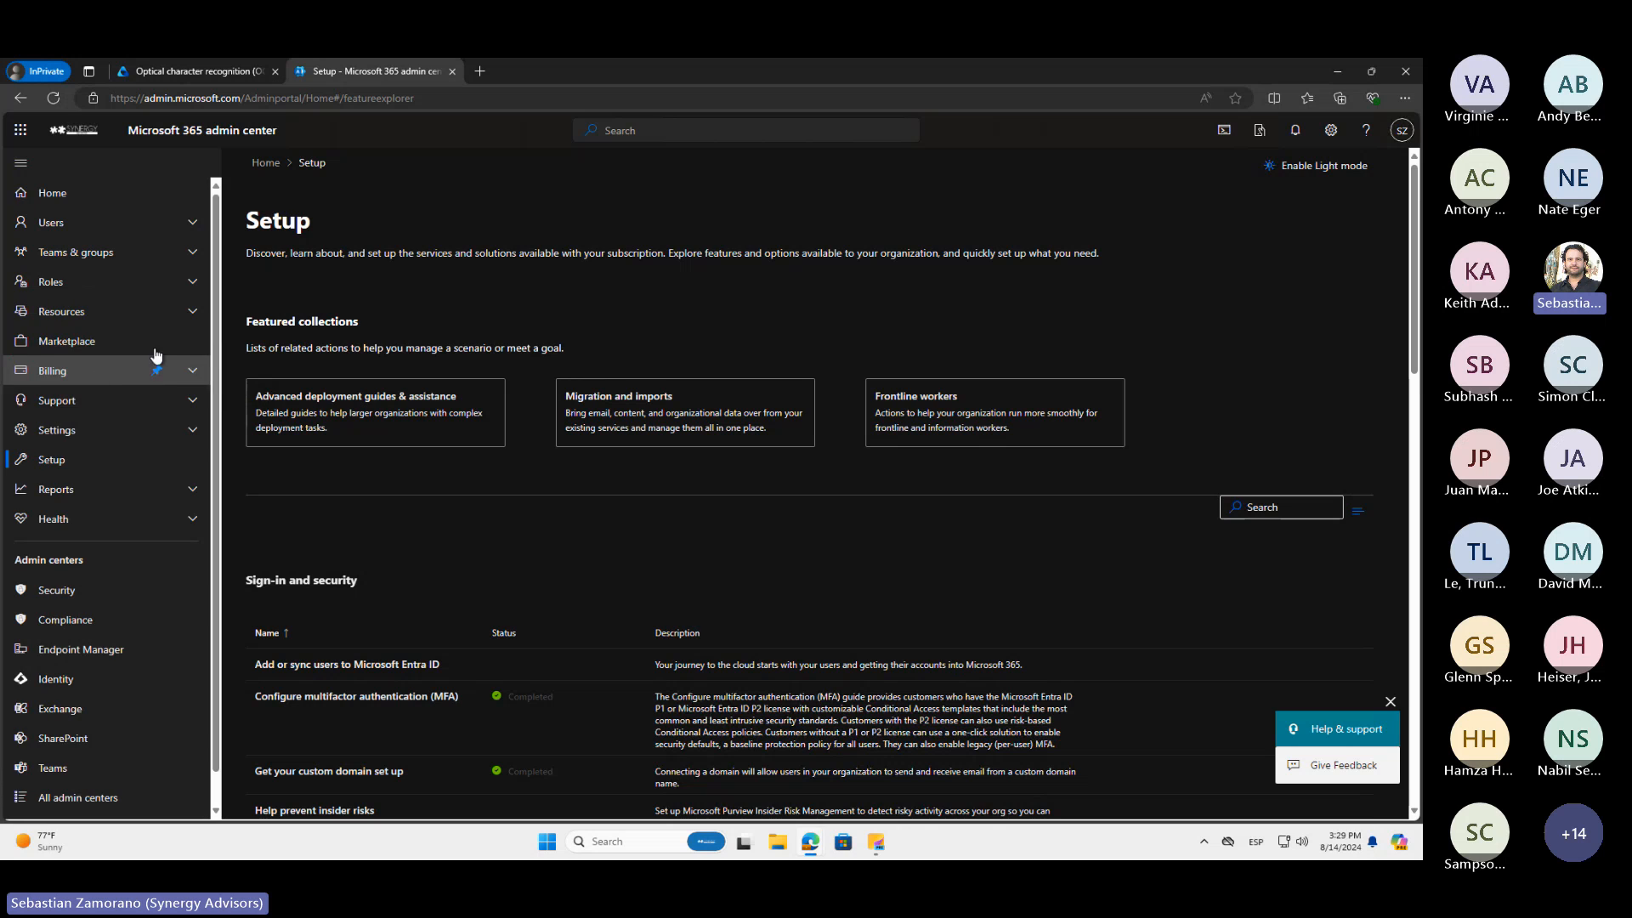
{"action": "left_click", "coordinate": [183, 430]}
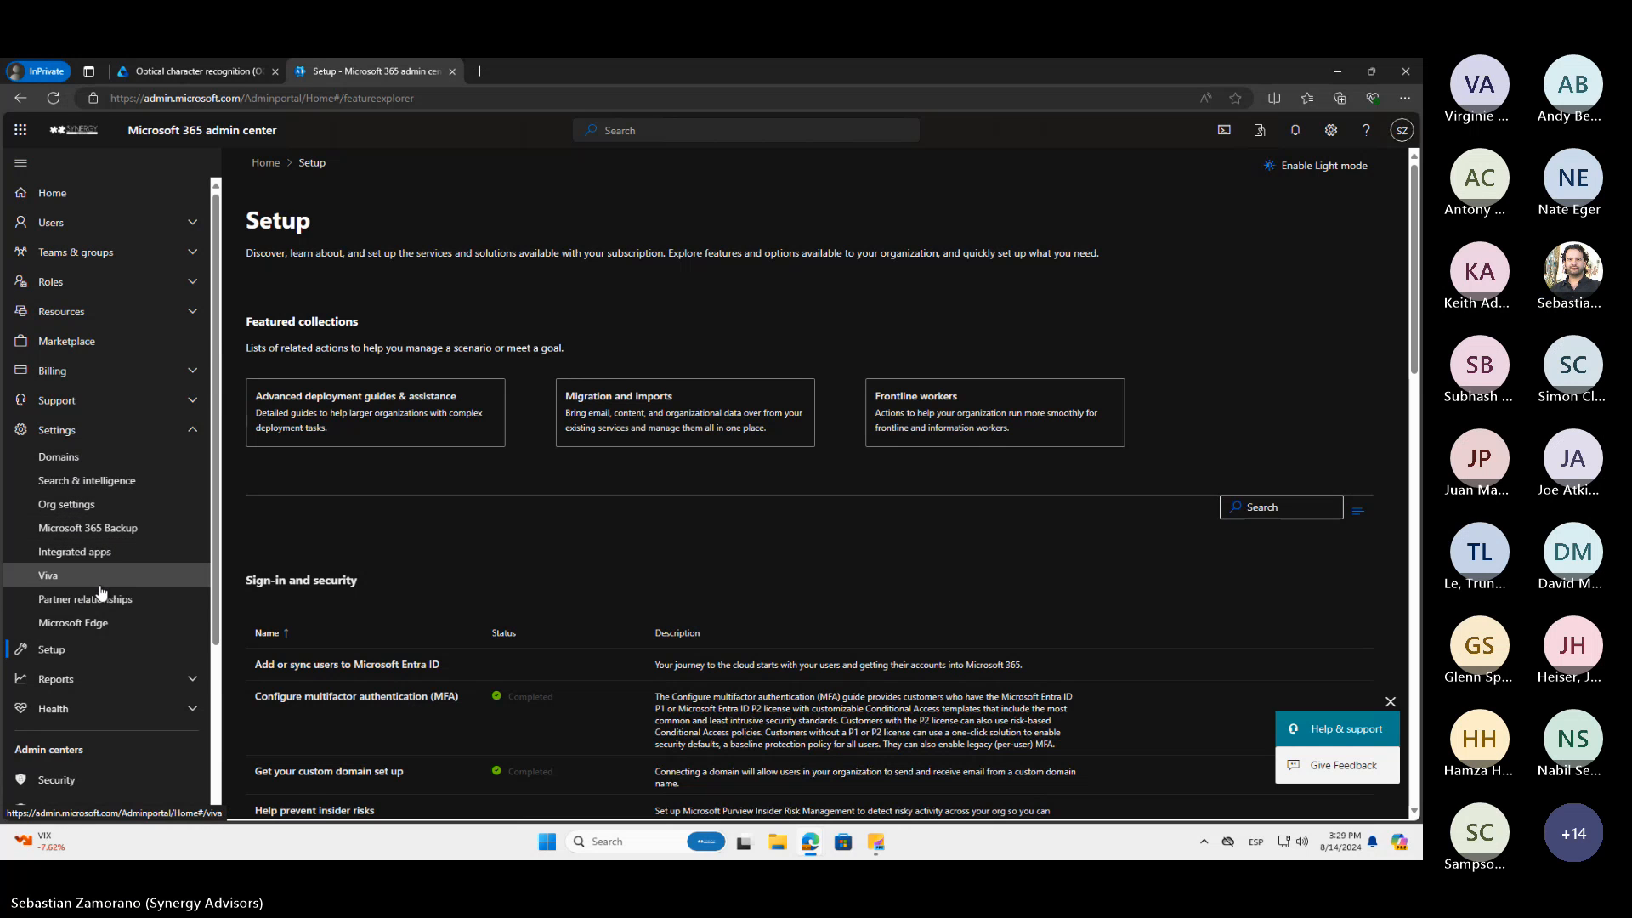
{"action": "scroll", "coordinate": [100, 593], "scroll_direction": "down", "scroll_amount": 1}
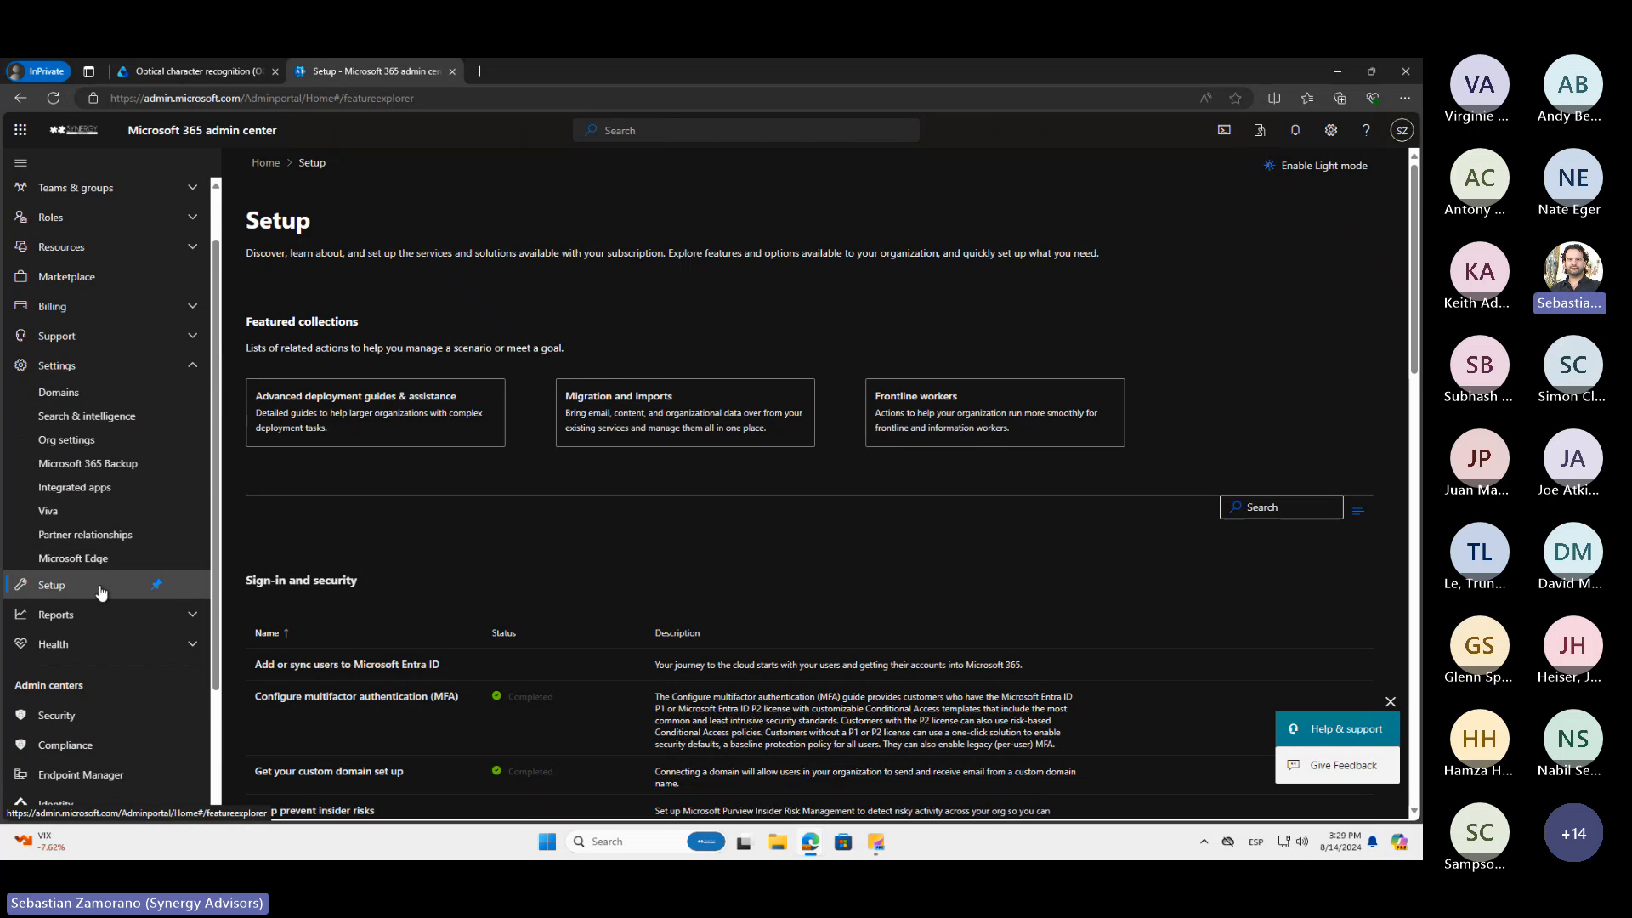
{"action": "scroll", "coordinate": [100, 592], "scroll_direction": "up", "scroll_amount": 1}
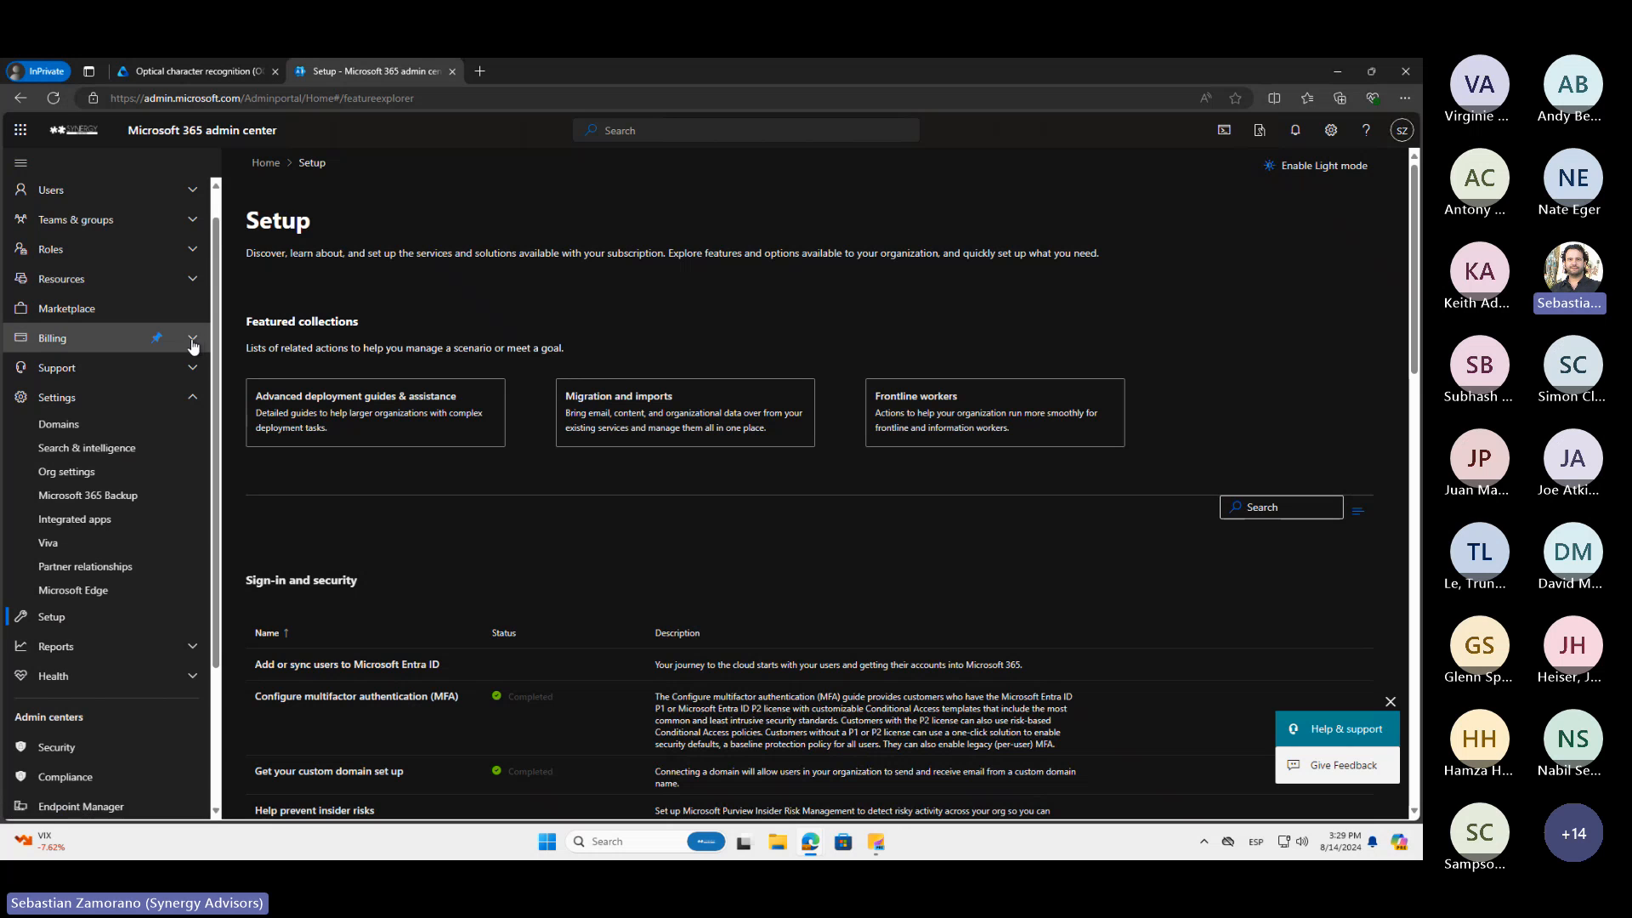
{"action": "left_click", "coordinate": [194, 280]}
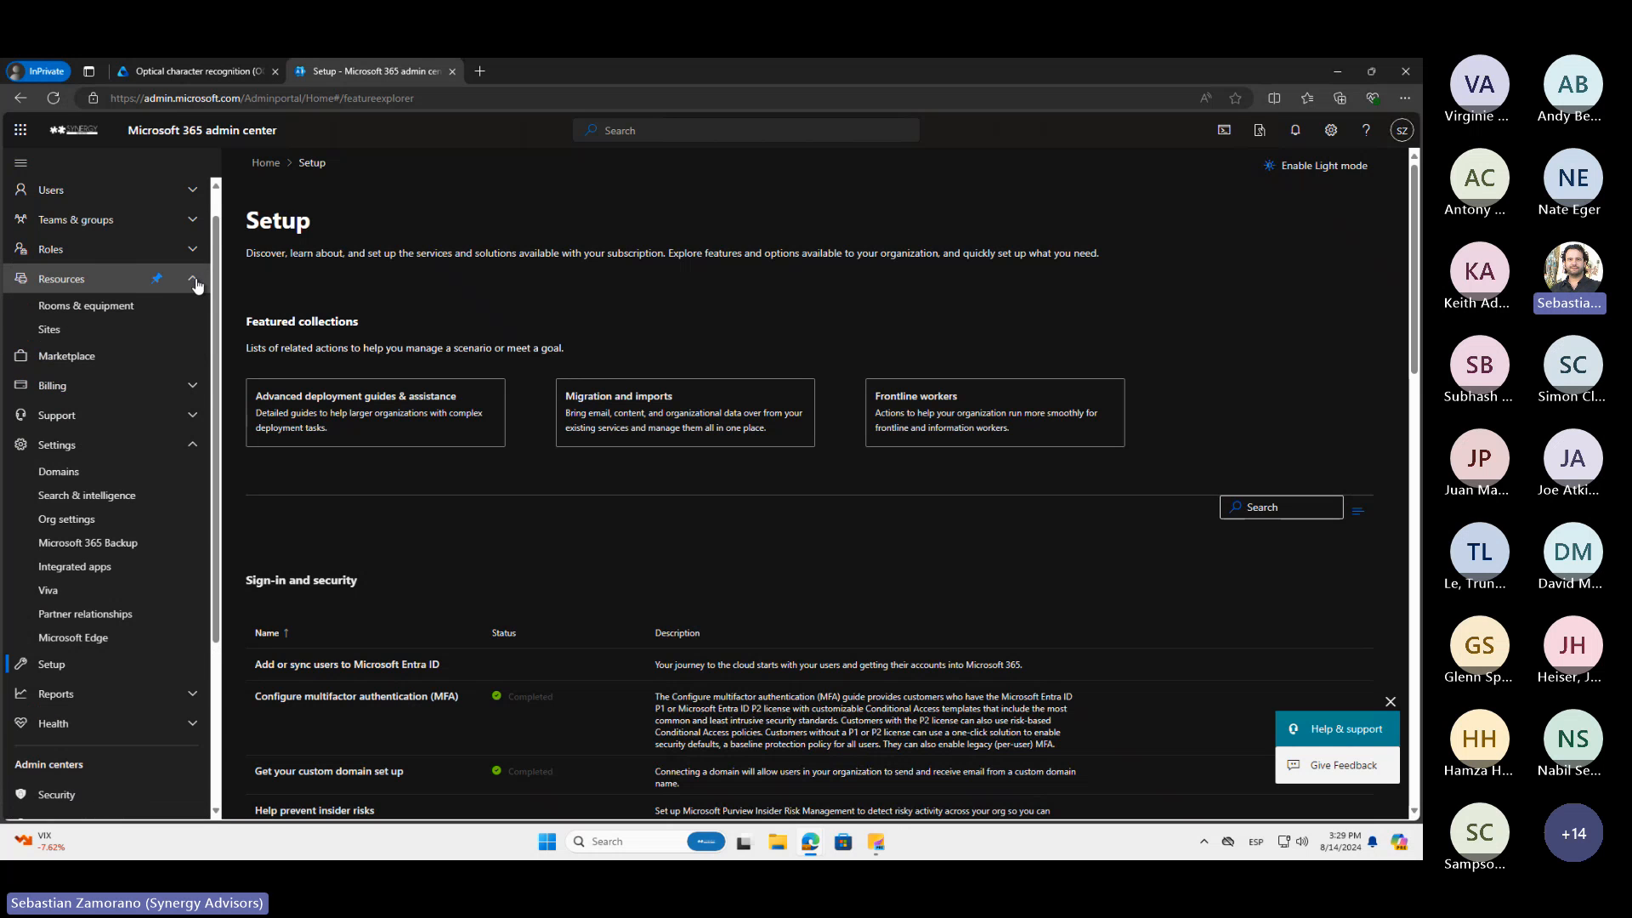
{"action": "left_click", "coordinate": [193, 396]}
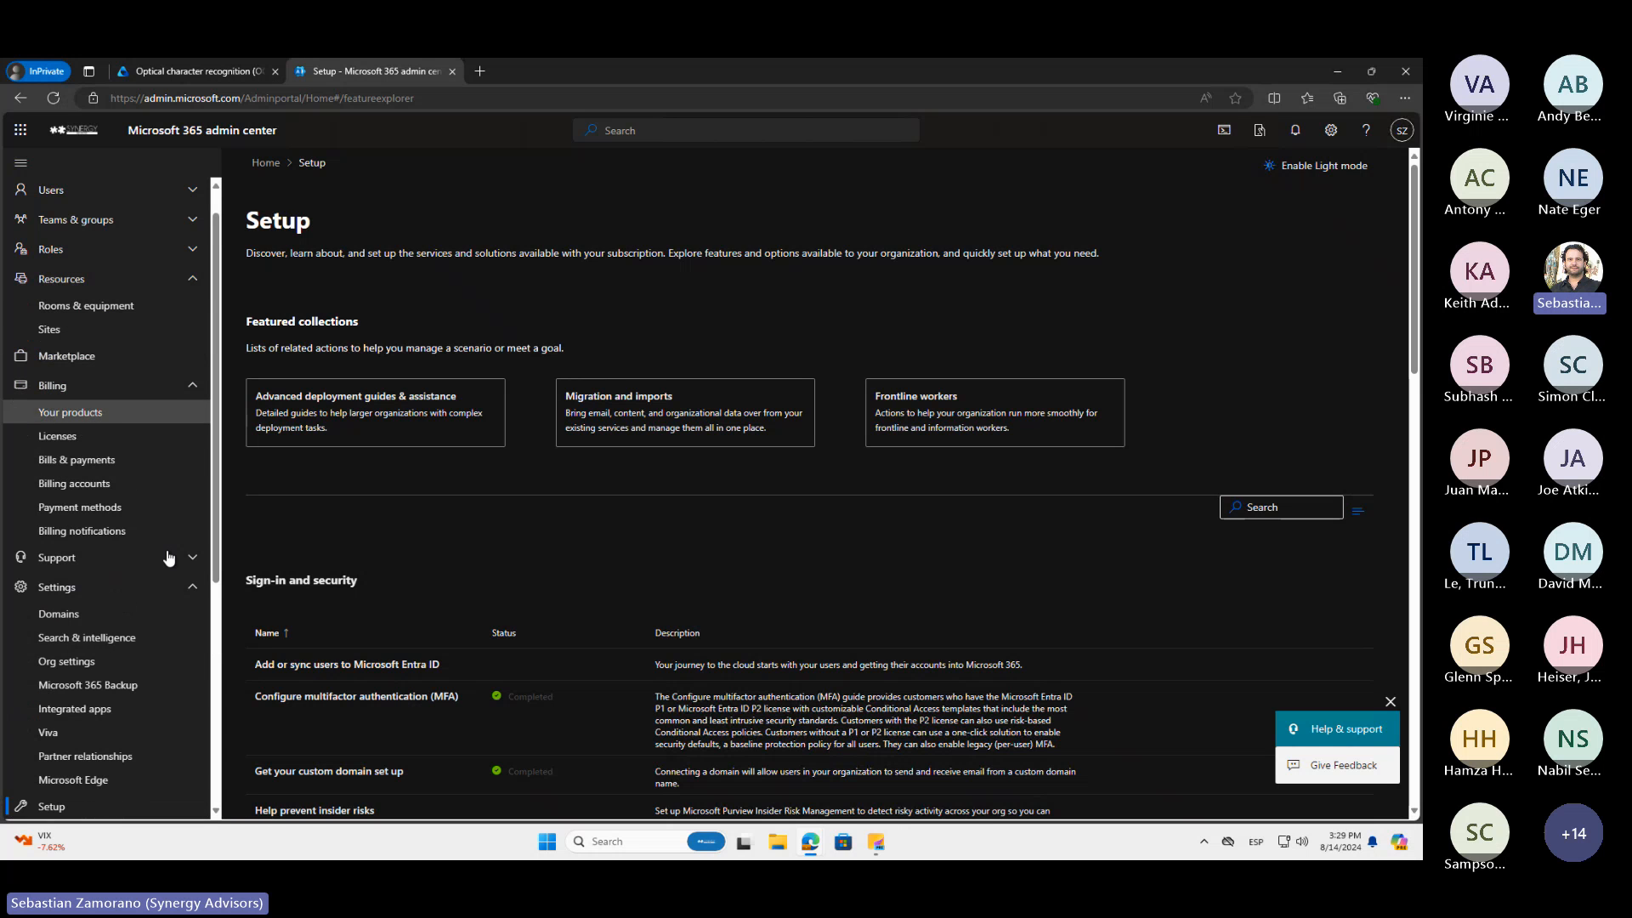
{"action": "left_click", "coordinate": [193, 558]}
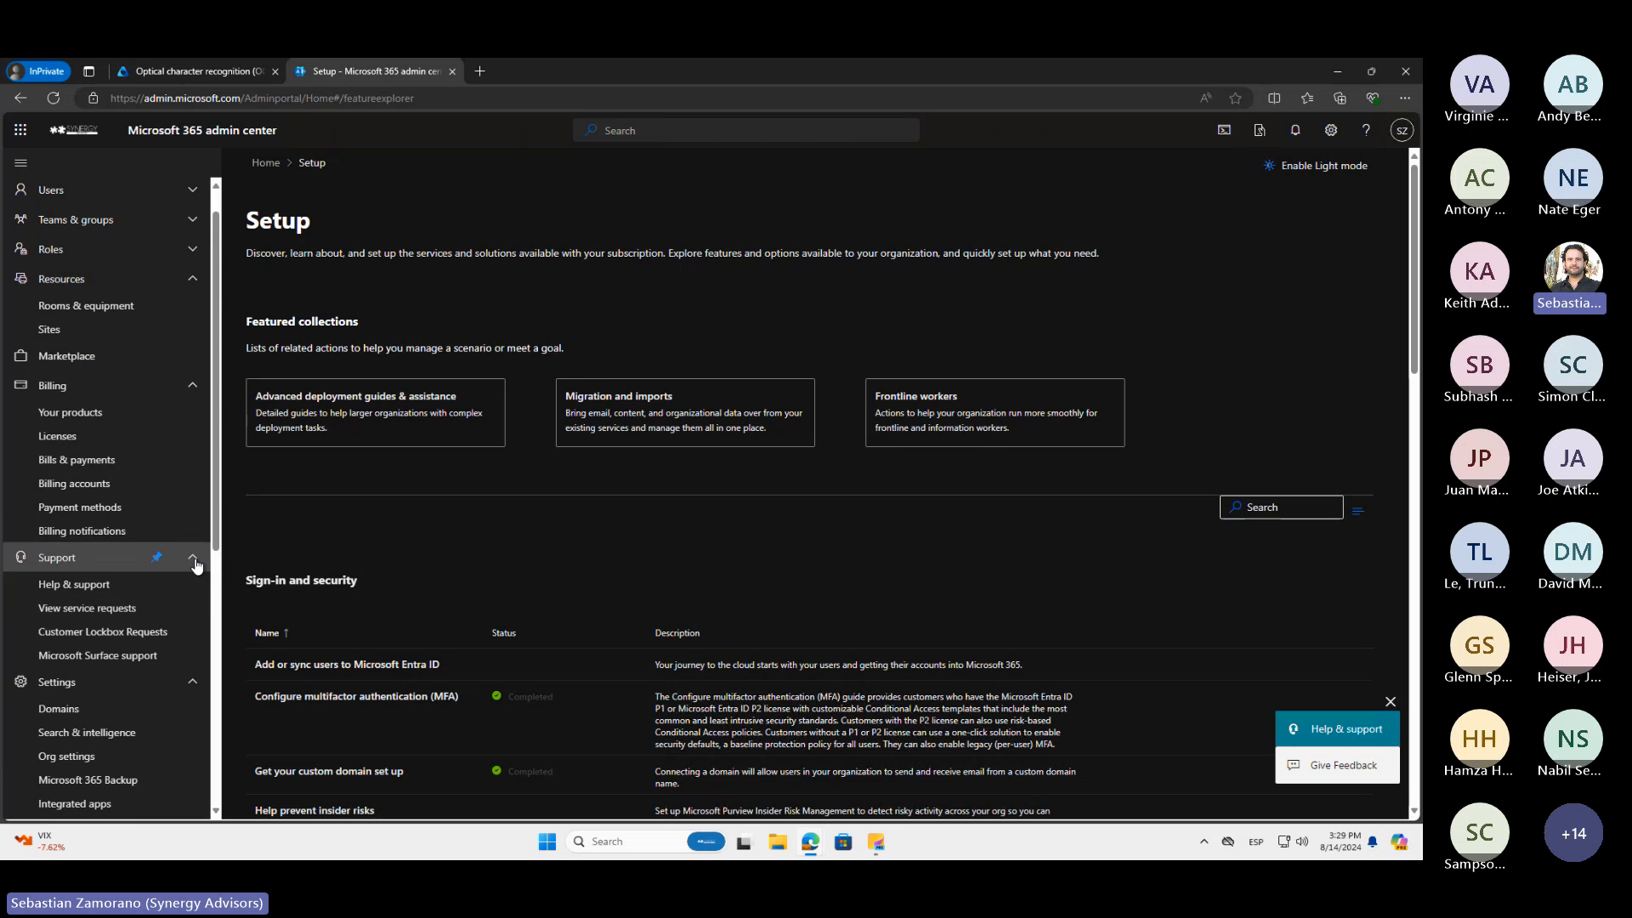
{"action": "scroll", "coordinate": [194, 565], "scroll_direction": "down", "scroll_amount": 2}
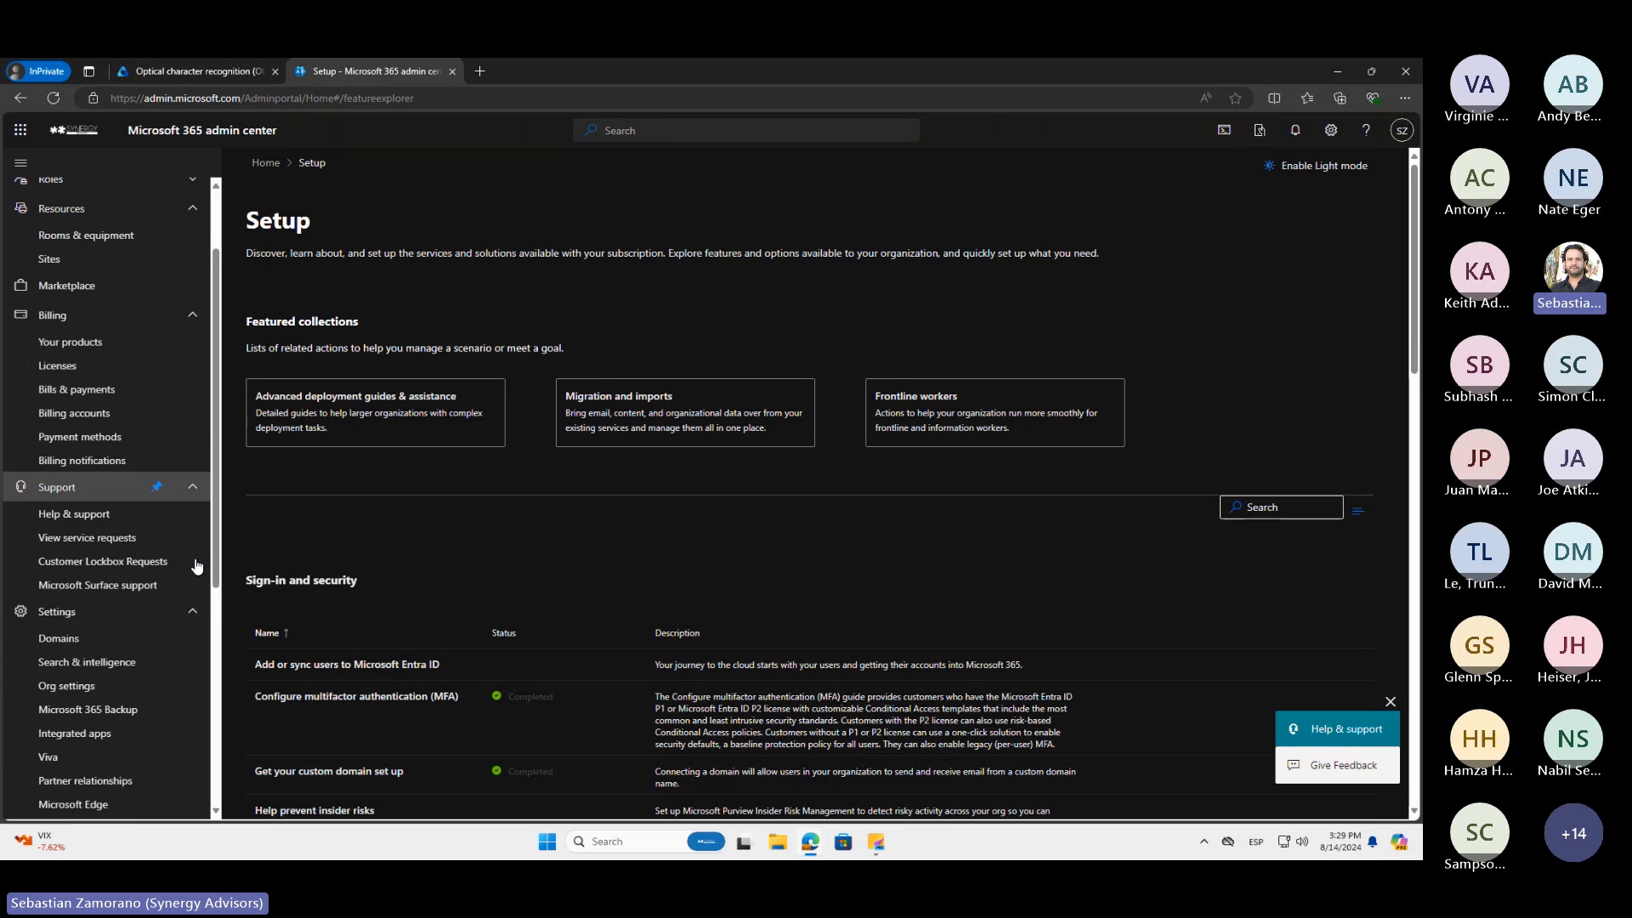
Return to Purview's OCR settings, open the billing documentation, and read the linked article's steps for connecting Syntex to an Azure subscription
{"action": "left_click", "coordinate": [245, 68]}
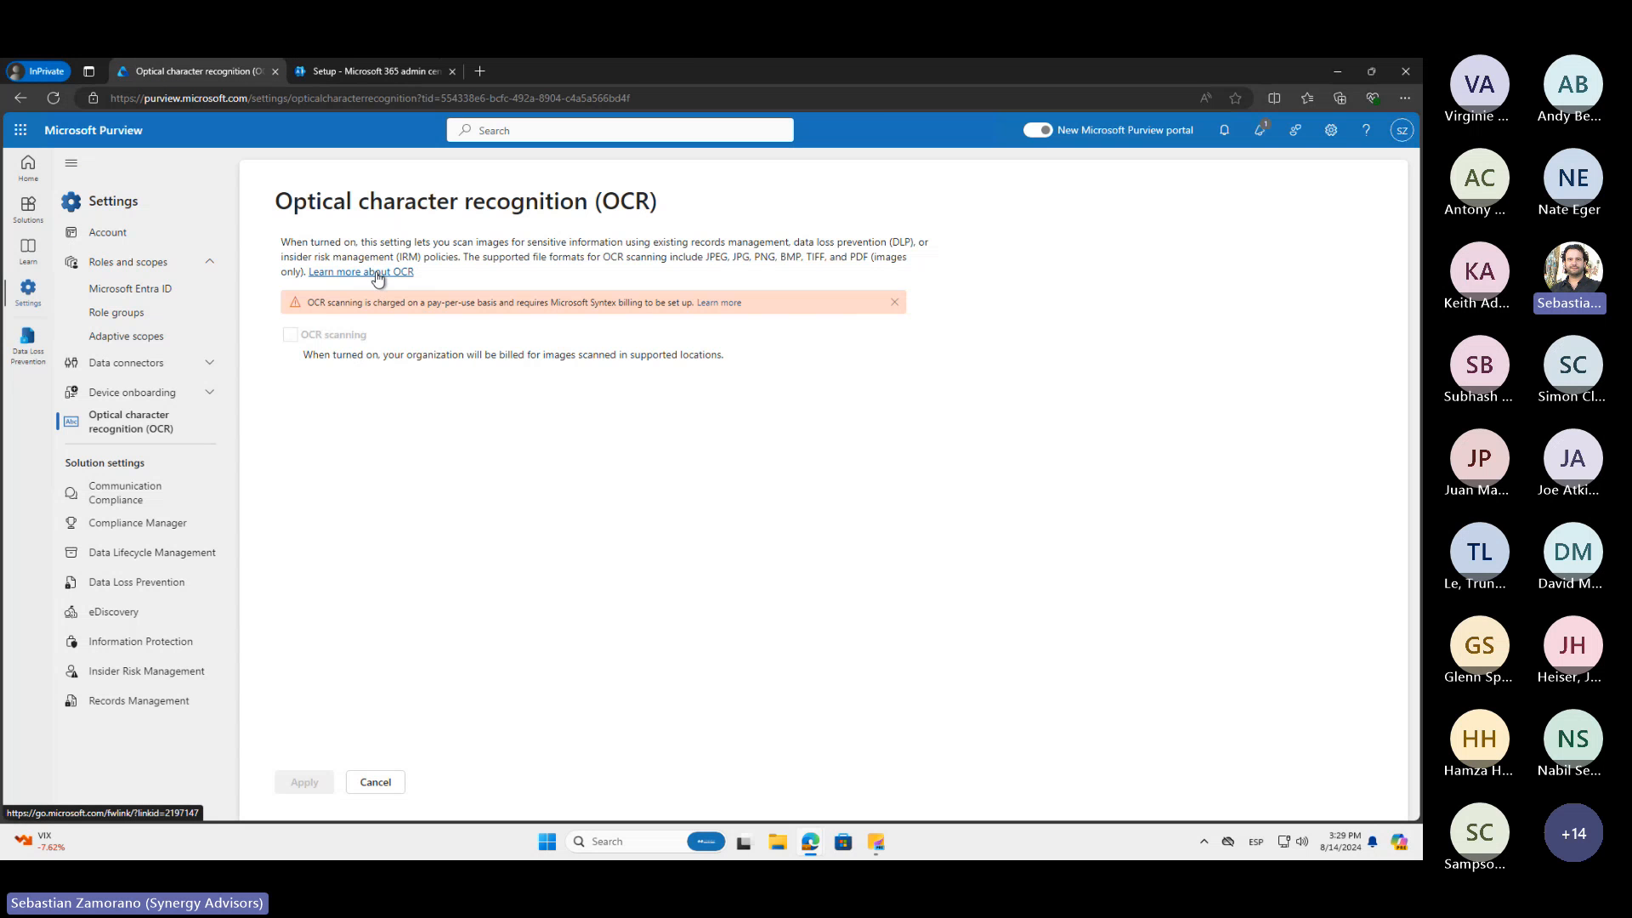
{"action": "left_click", "coordinate": [717, 303]}
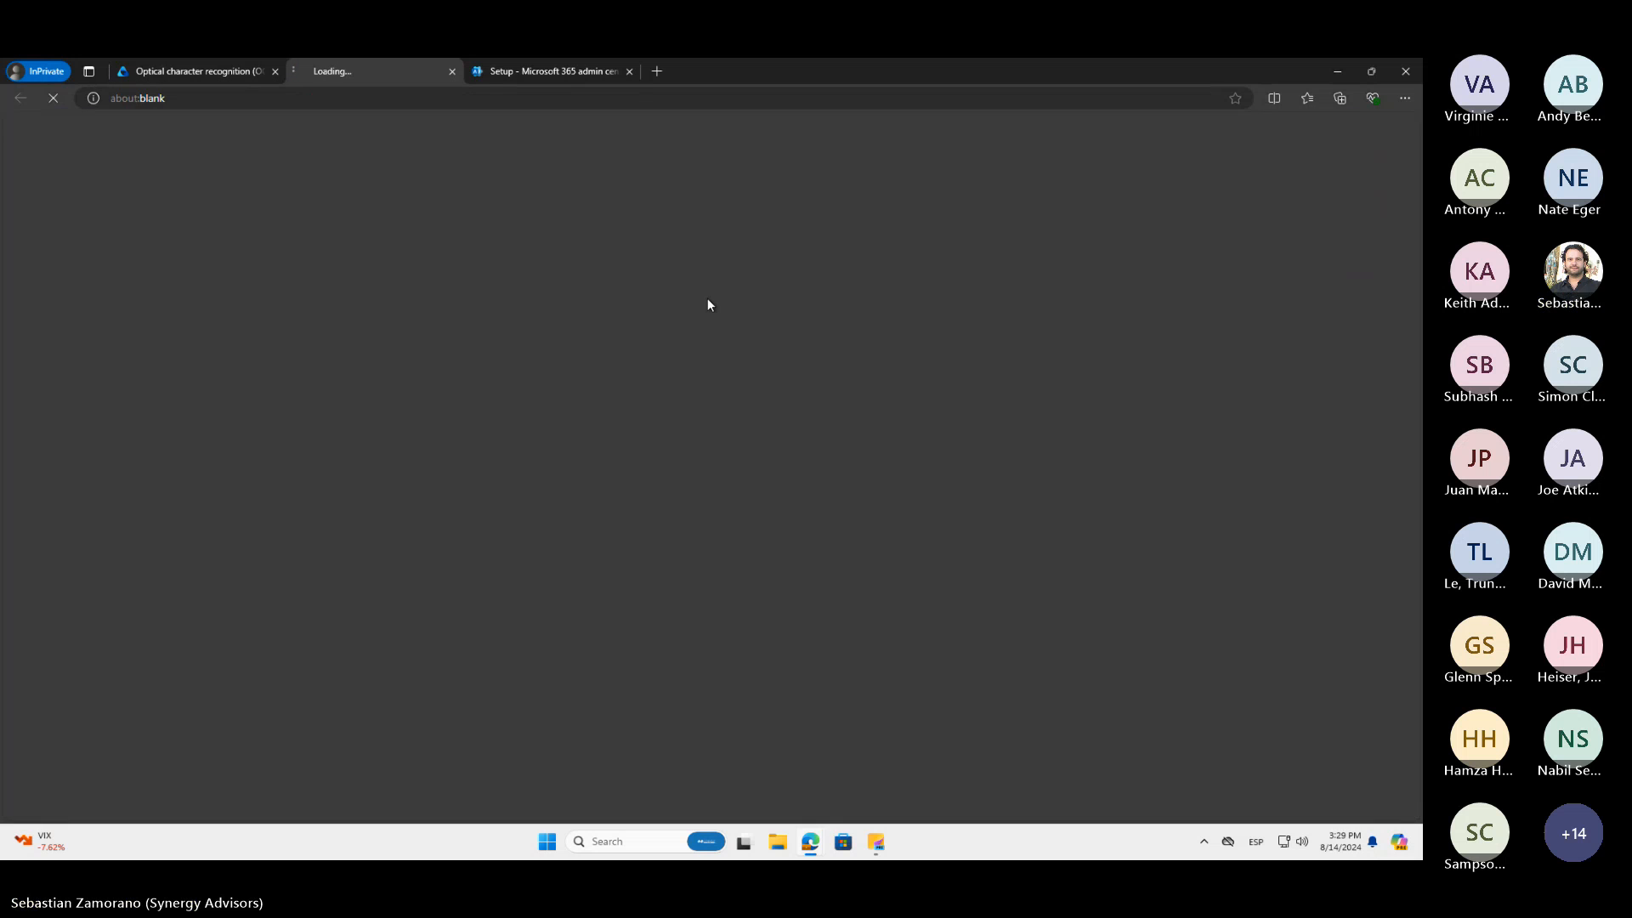
{"action": "scroll", "coordinate": [588, 340], "scroll_direction": "down", "scroll_amount": 2}
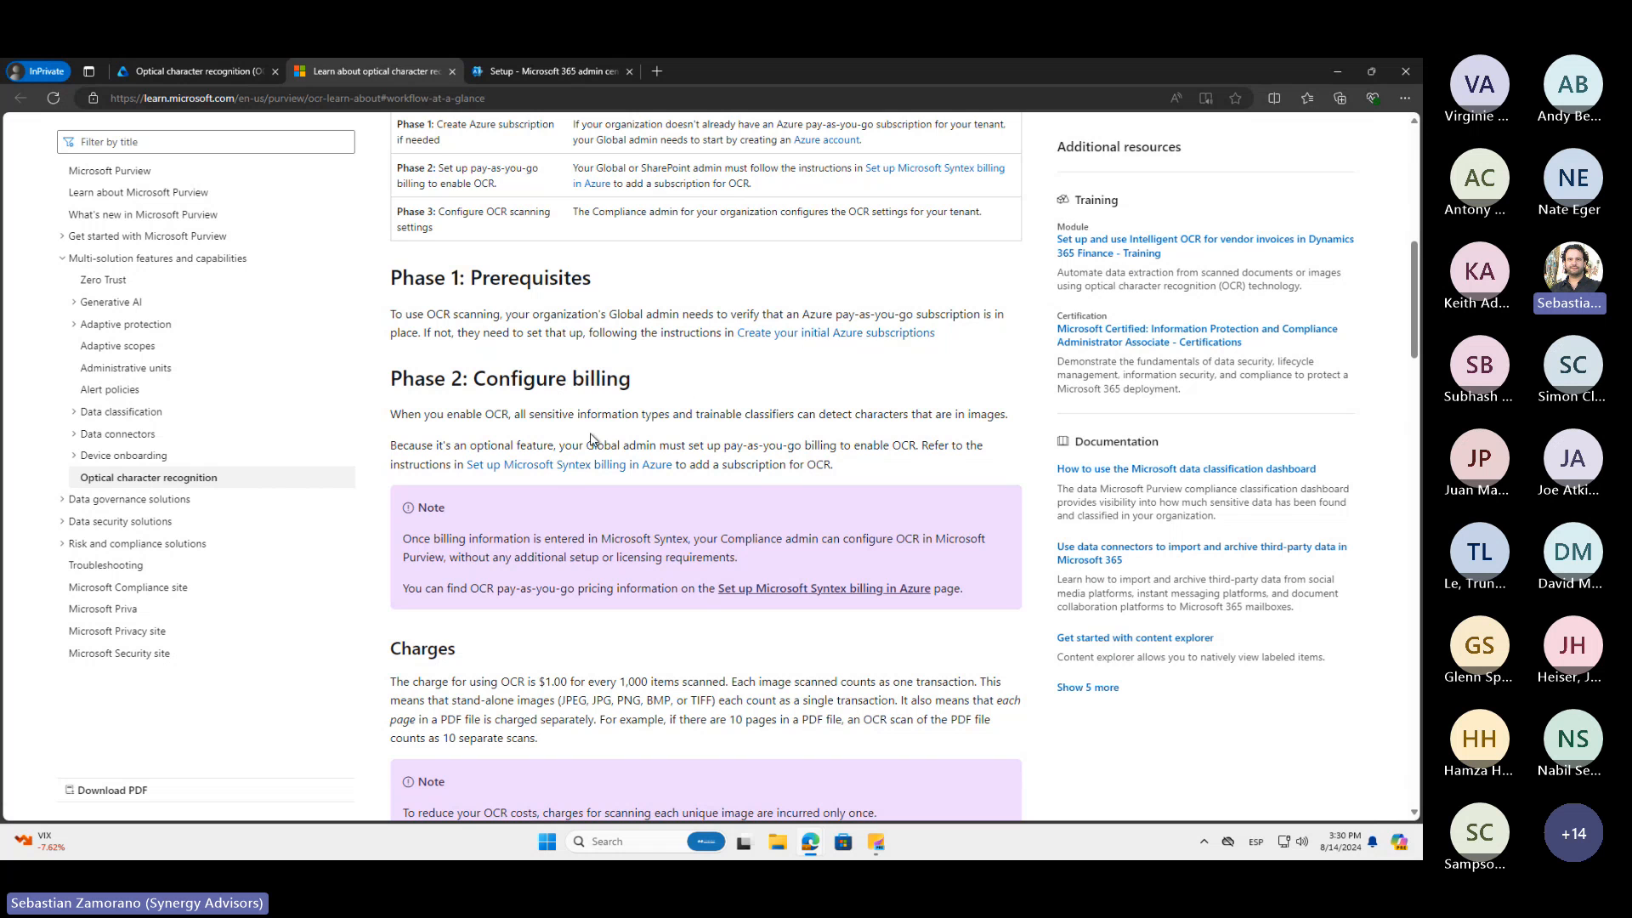
{"action": "left_click", "coordinate": [574, 468]}
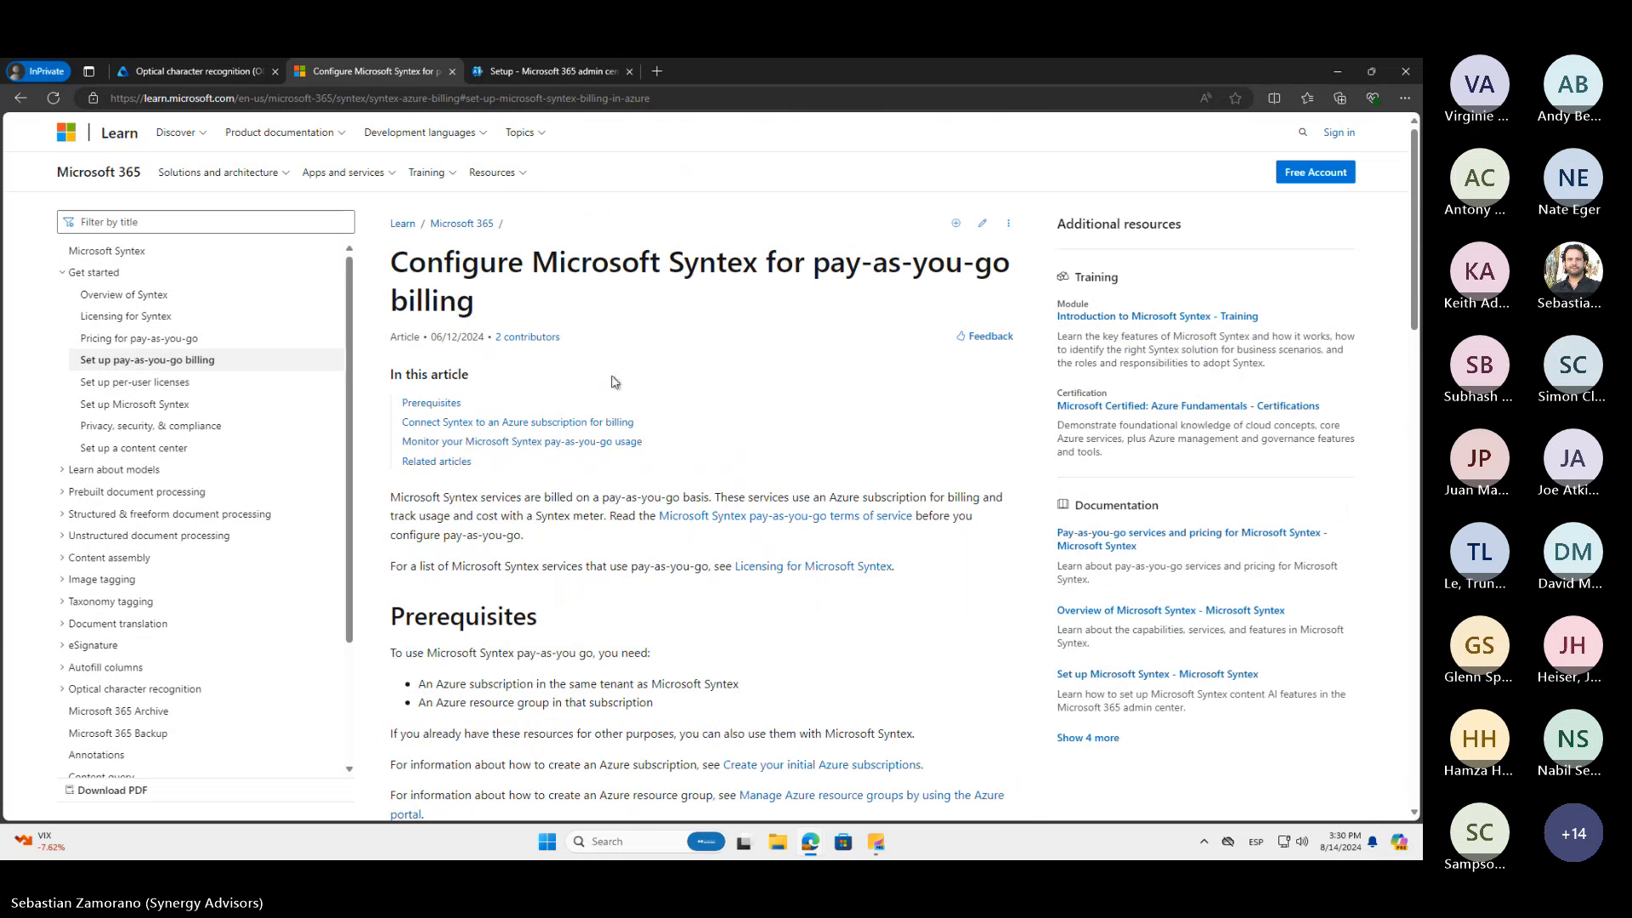
{"action": "scroll", "coordinate": [663, 391], "scroll_direction": "down", "scroll_amount": 2}
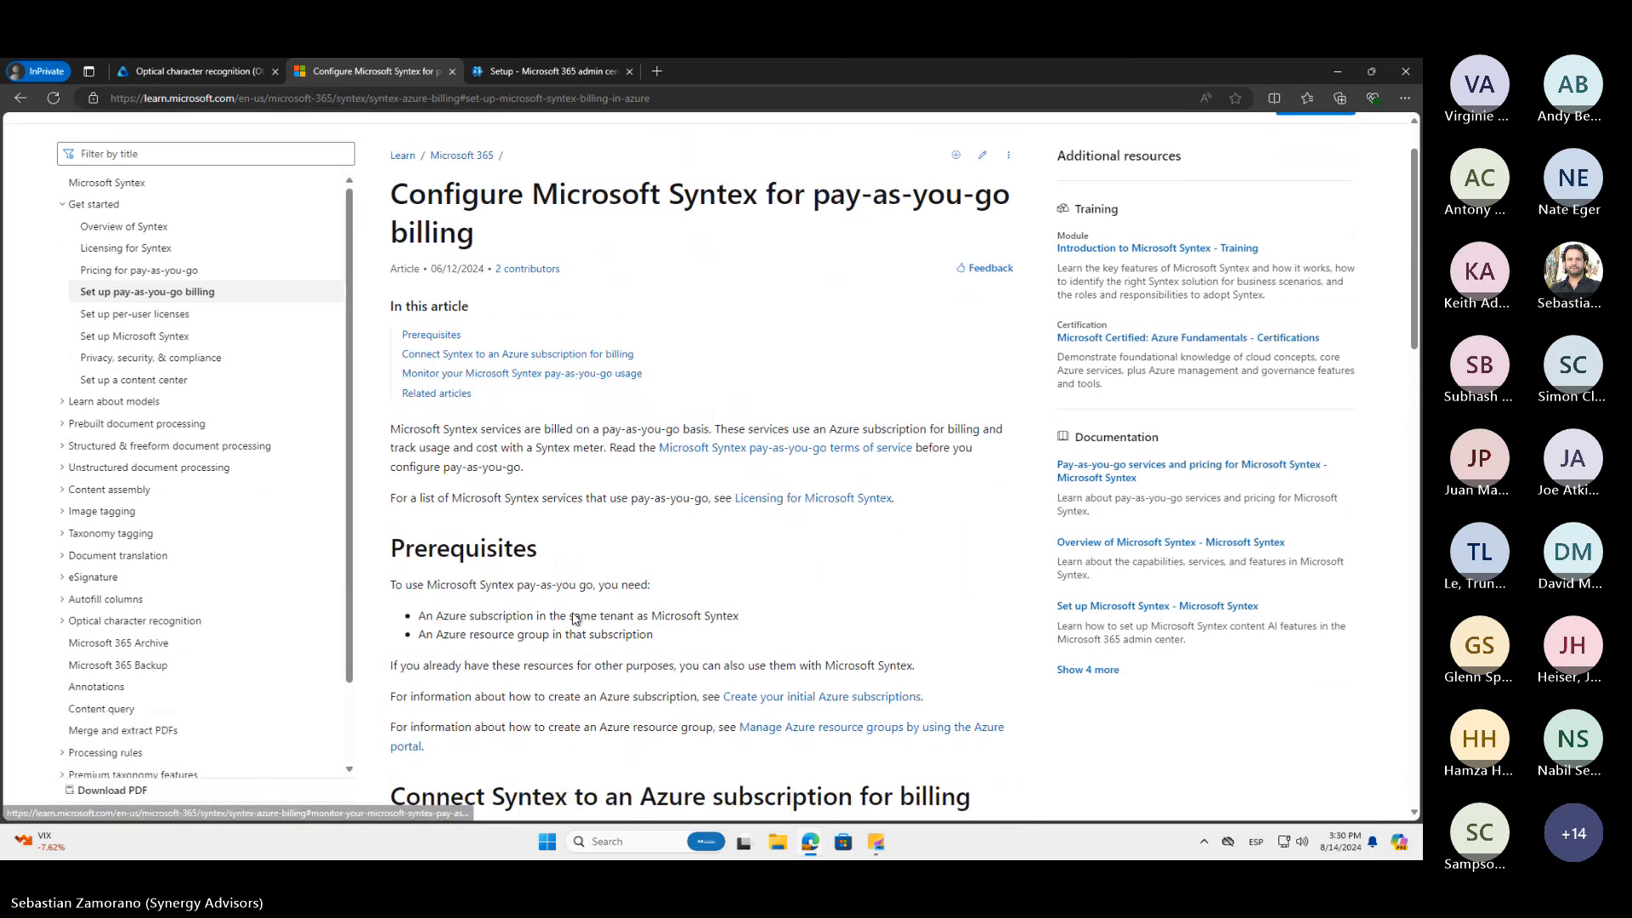
{"action": "scroll", "coordinate": [571, 616], "scroll_direction": "down", "scroll_amount": 5}
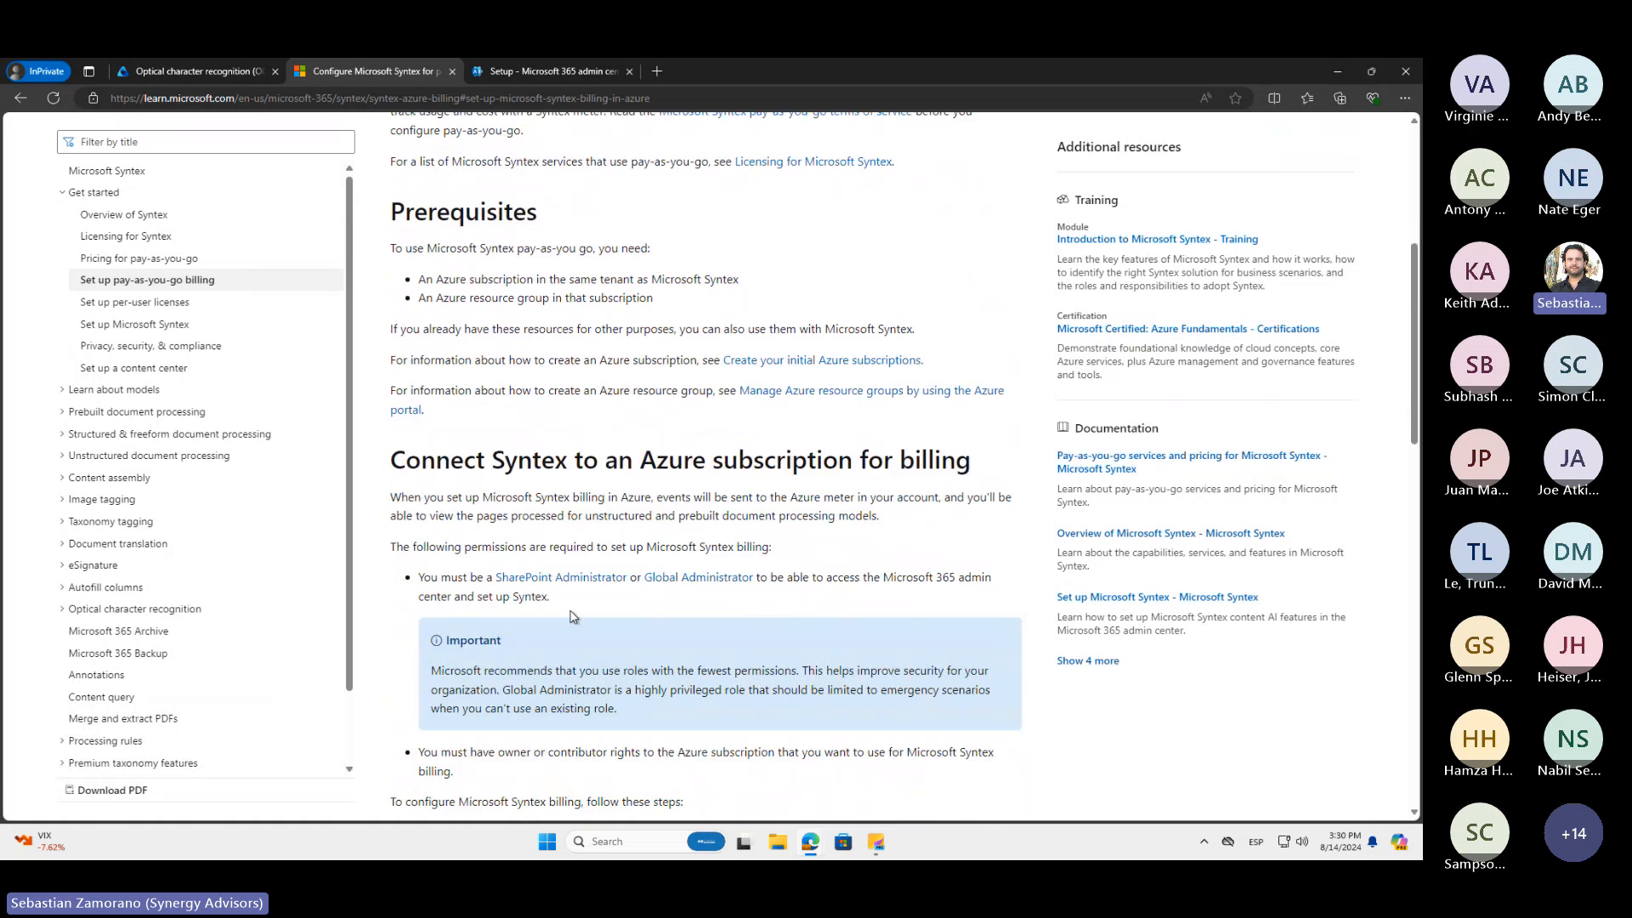
{"action": "scroll", "coordinate": [571, 611], "scroll_direction": "down", "scroll_amount": 1}
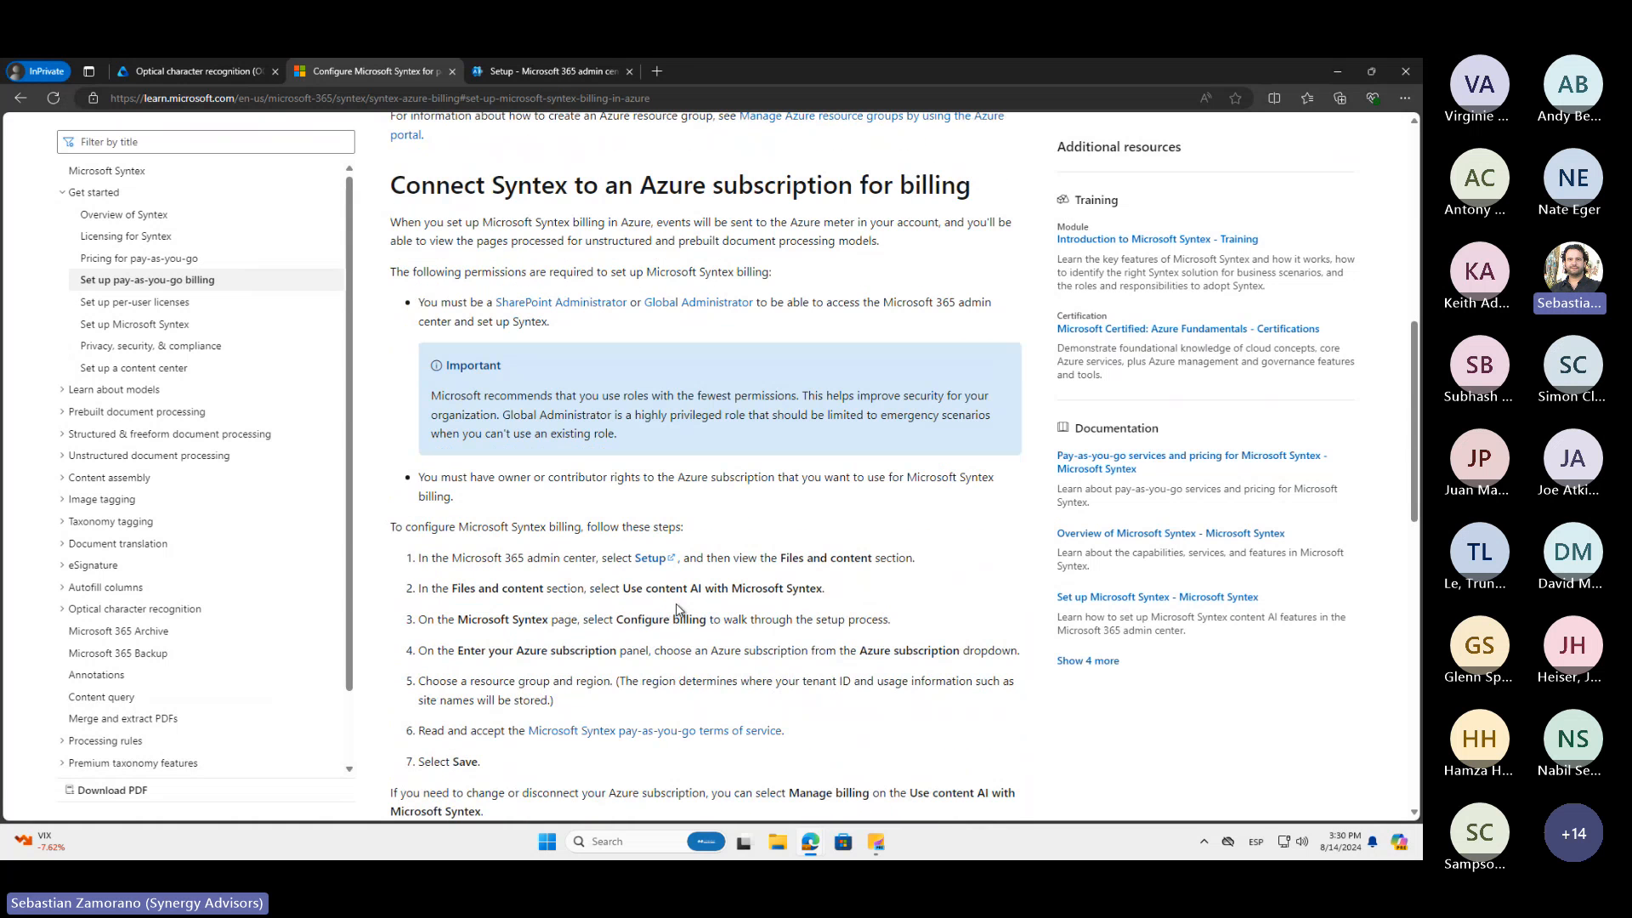
Open the Syntex entry under Files and content on the admin center's Setup page and go to the Syntex settings
{"action": "left_click", "coordinate": [532, 73]}
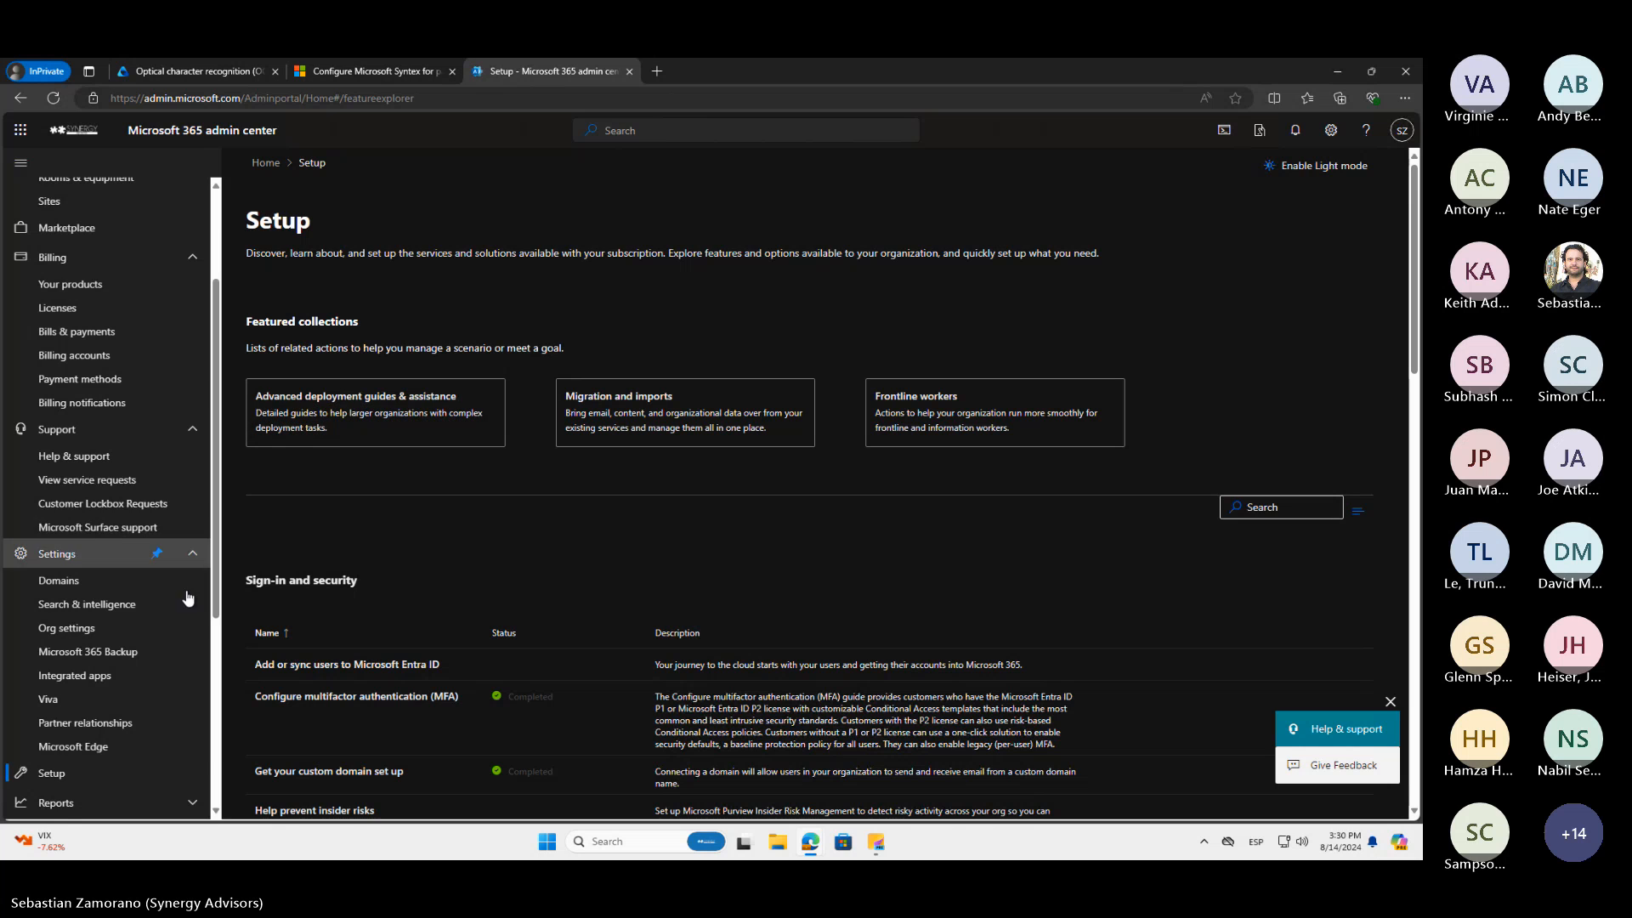
{"action": "scroll", "coordinate": [178, 620], "scroll_direction": "down", "scroll_amount": 2}
{"action": "scroll", "coordinate": [179, 620], "scroll_direction": "down", "scroll_amount": 3}
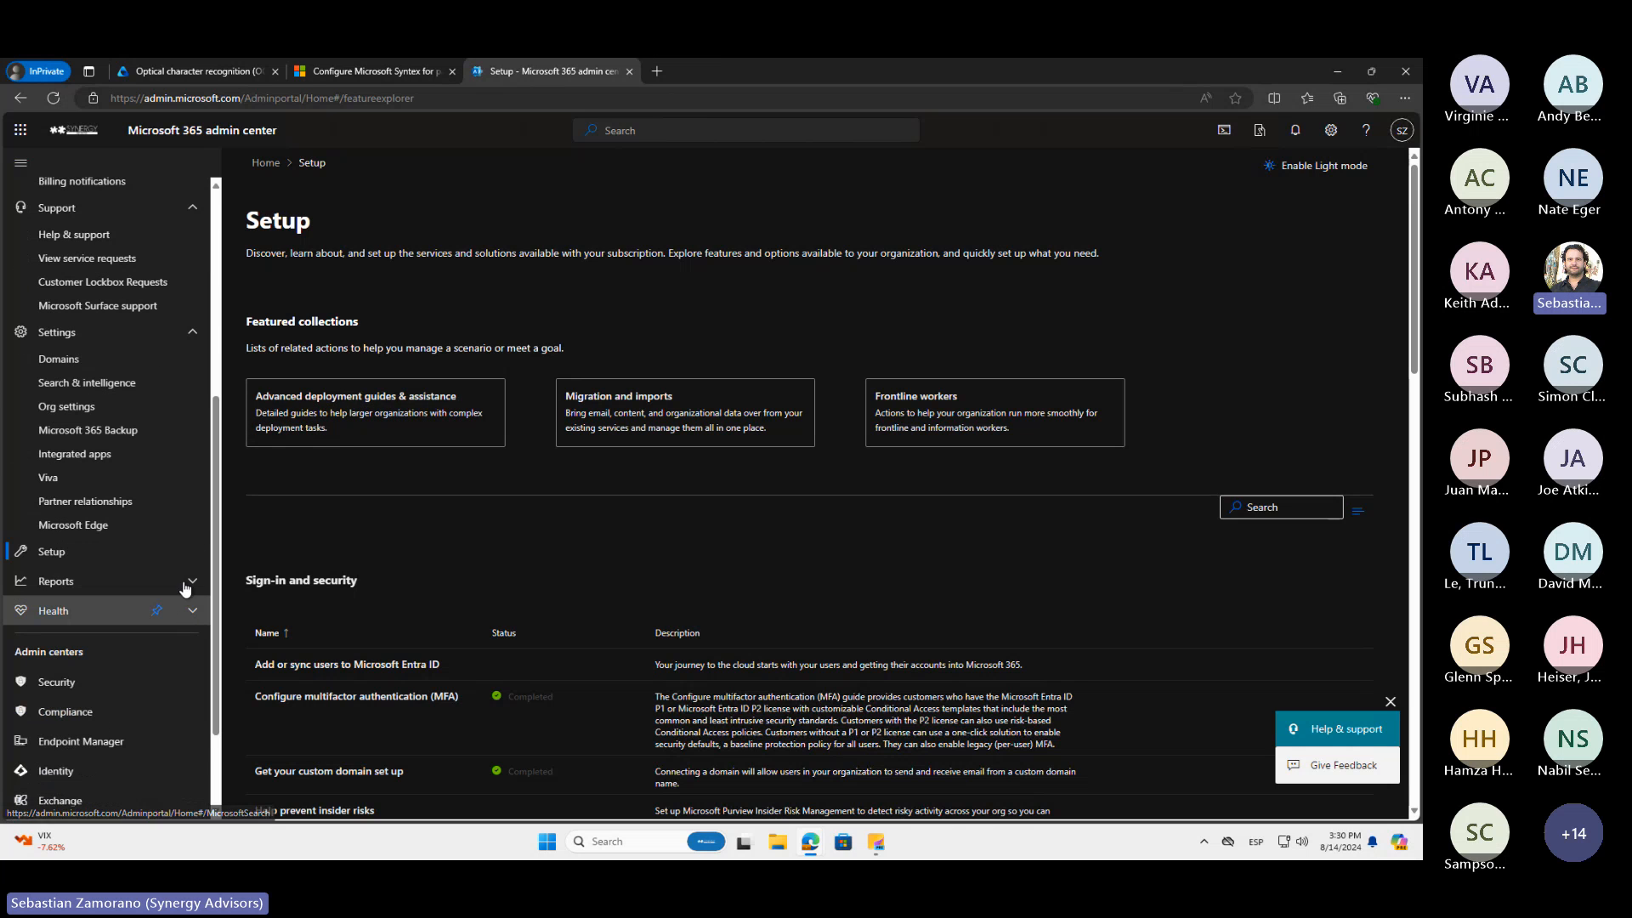
{"action": "scroll", "coordinate": [178, 544], "scroll_direction": "up", "scroll_amount": 7}
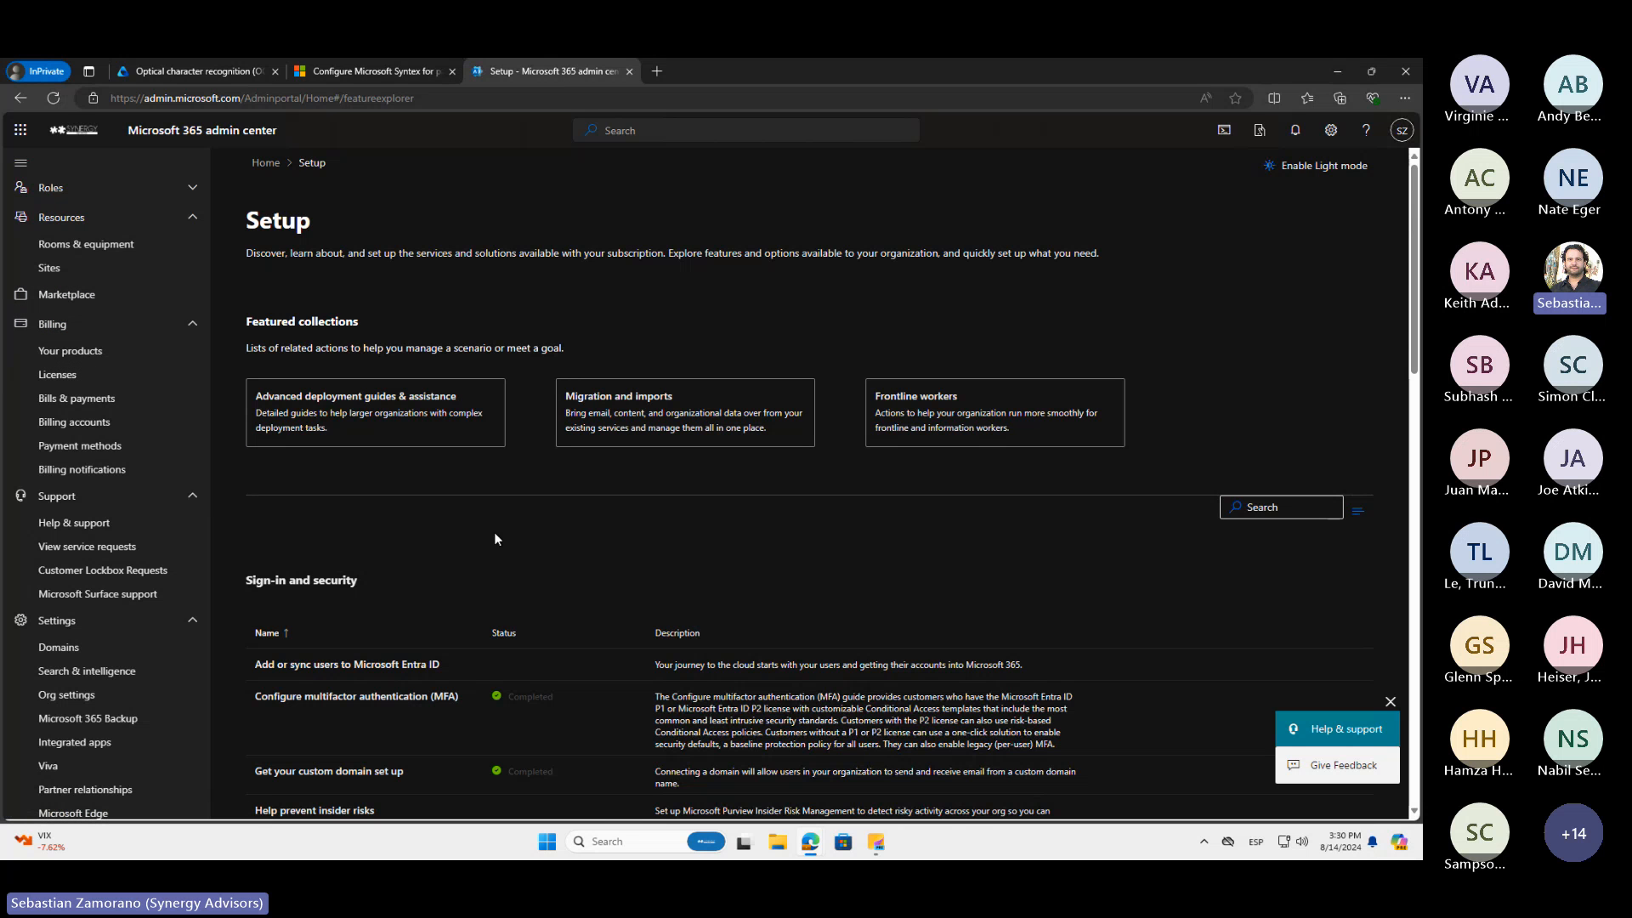
{"action": "scroll", "coordinate": [497, 587], "scroll_direction": "down", "scroll_amount": 4}
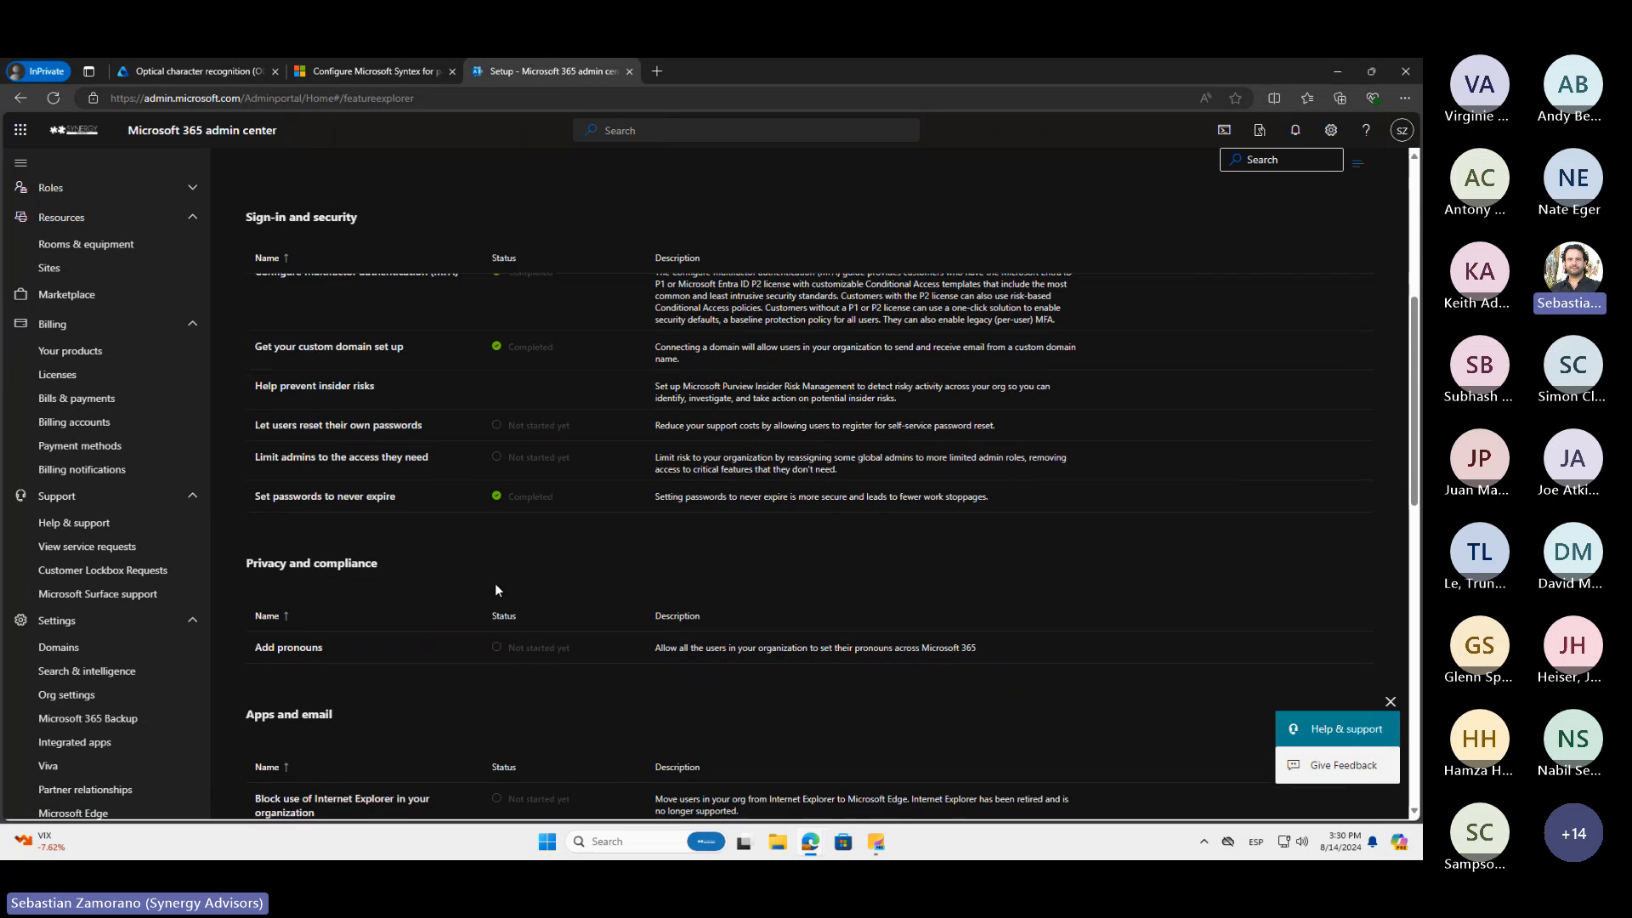
{"action": "scroll", "coordinate": [497, 589], "scroll_direction": "down", "scroll_amount": 4}
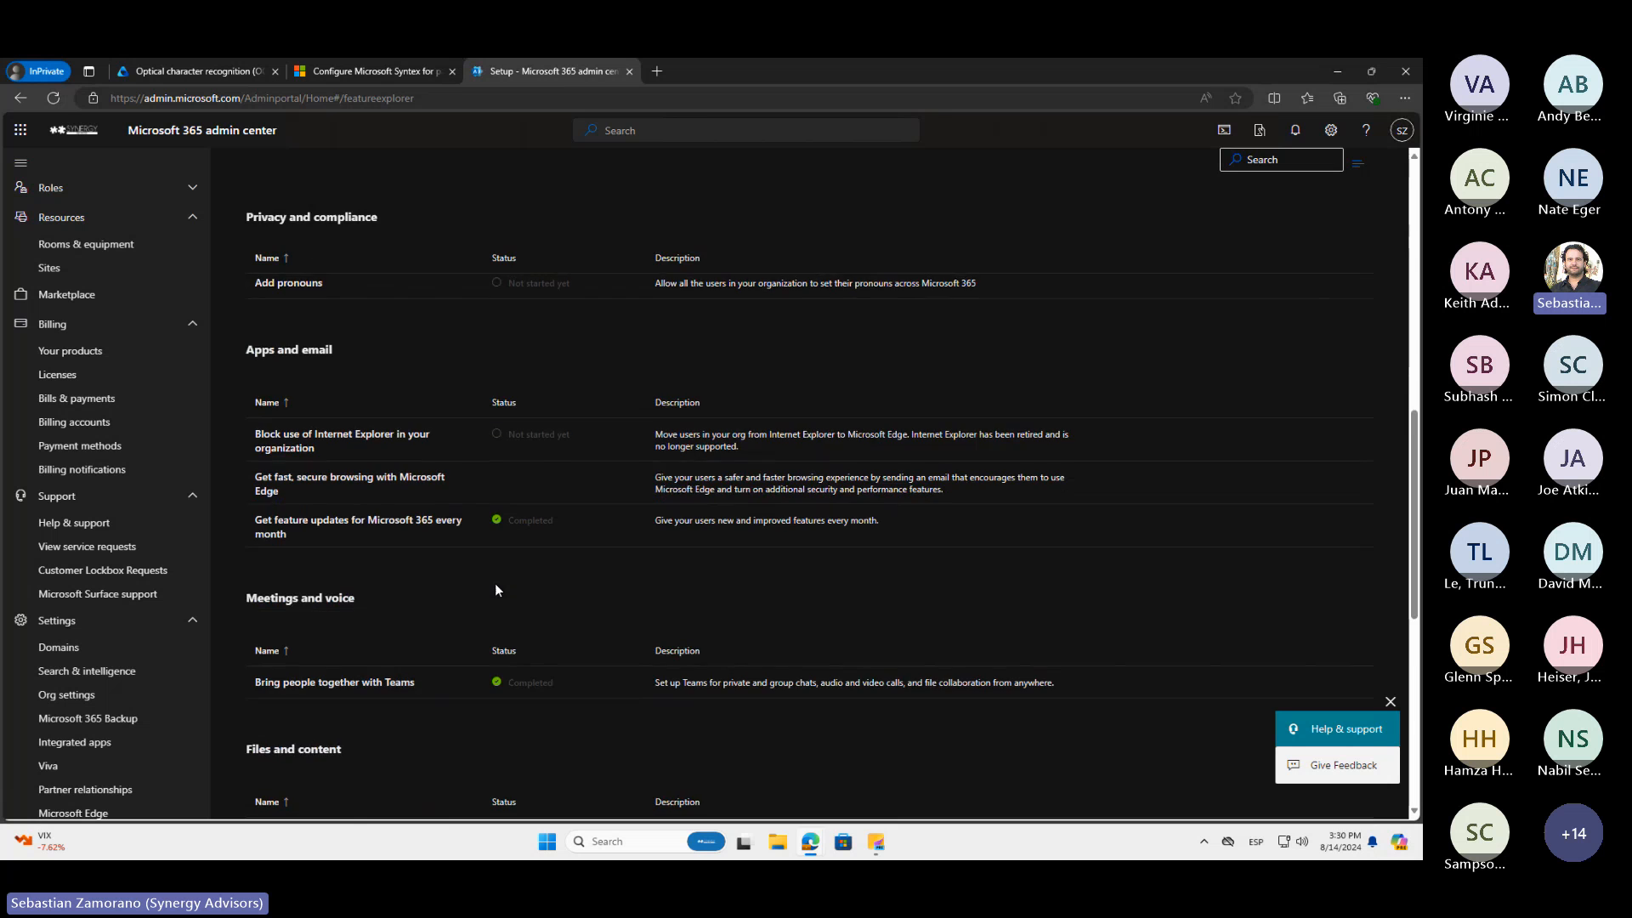
{"action": "scroll", "coordinate": [496, 589], "scroll_direction": "down", "scroll_amount": 2}
{"action": "left_click", "coordinate": [317, 680]}
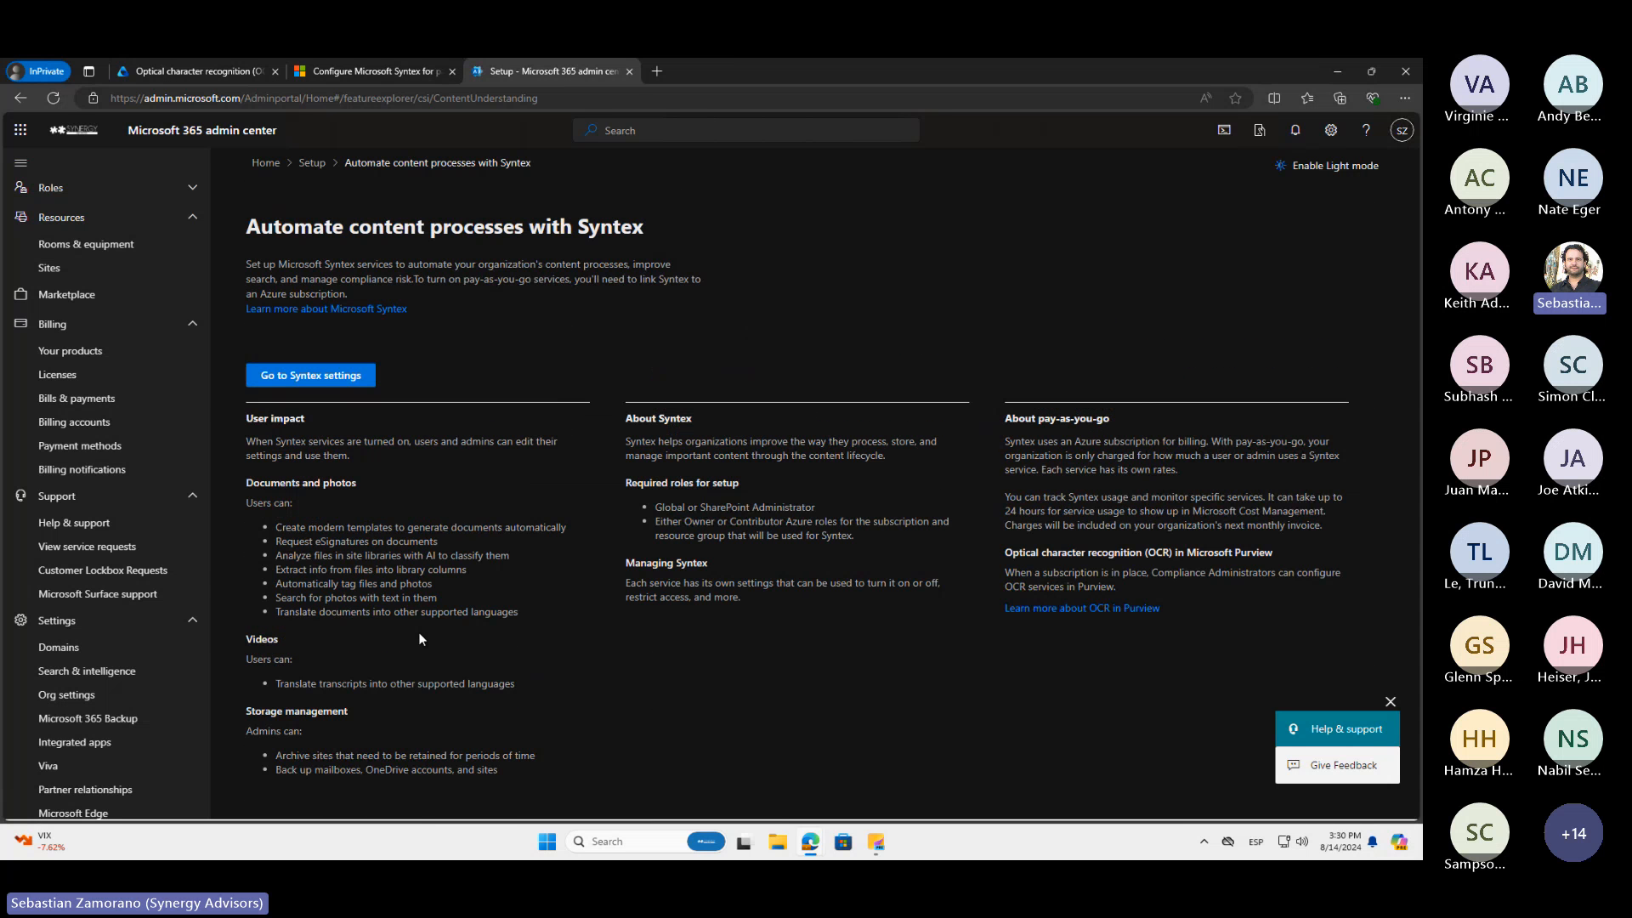
{"action": "left_click", "coordinate": [319, 382]}
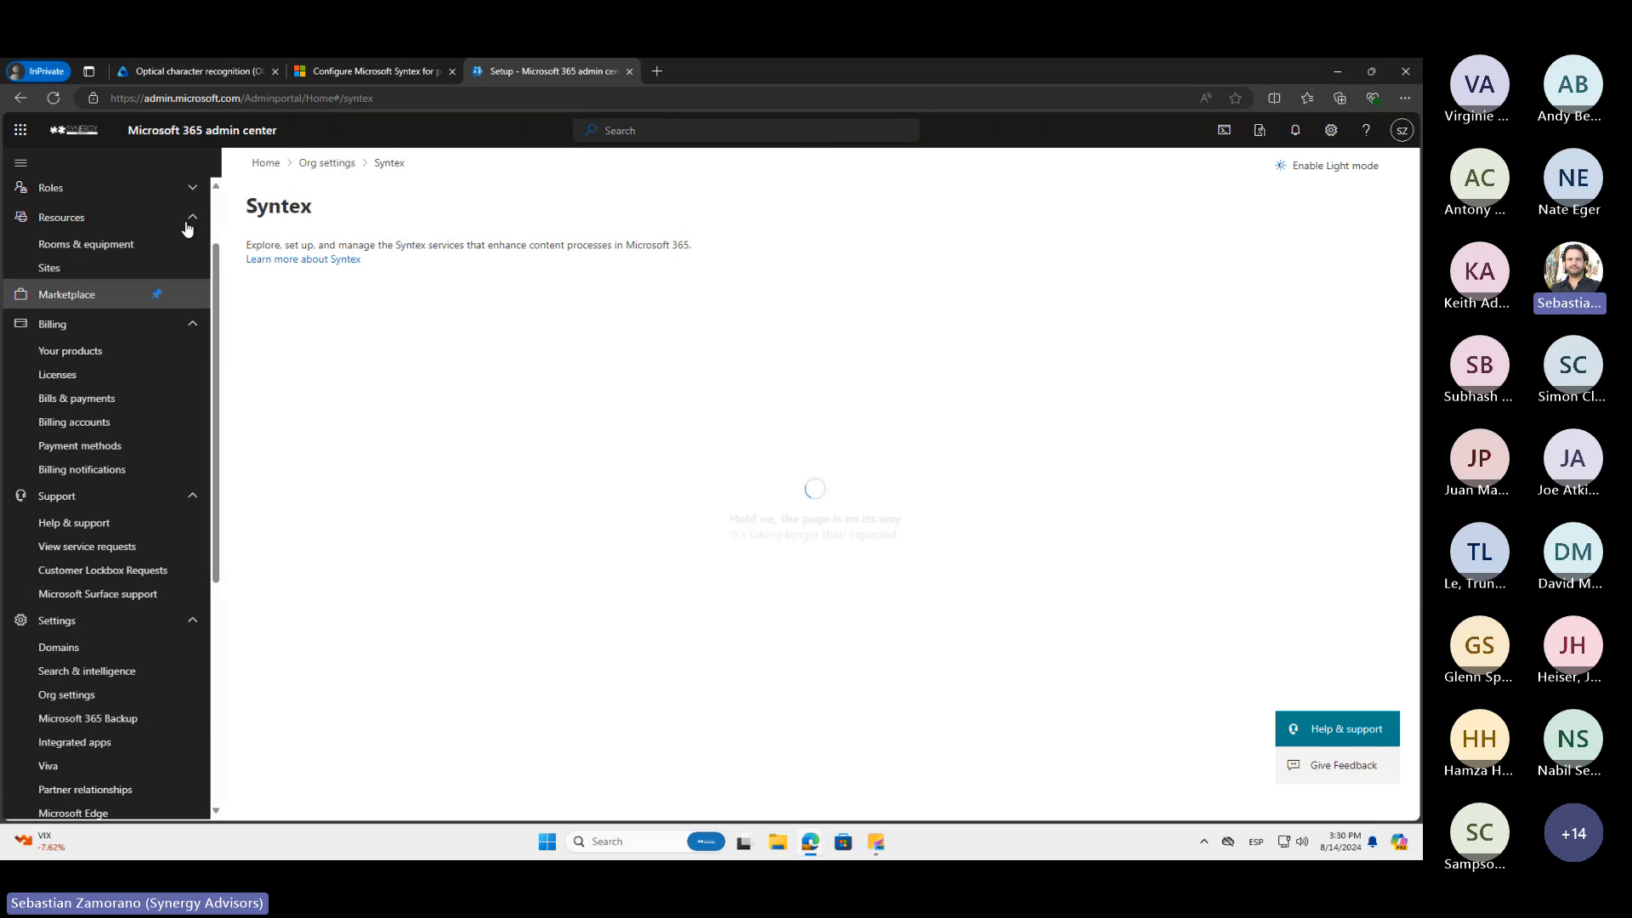
Reload the admin center from admin.microsoft.com, show all navigation entries, and open Org settings under Settings
{"action": "left_click", "coordinate": [193, 332]}
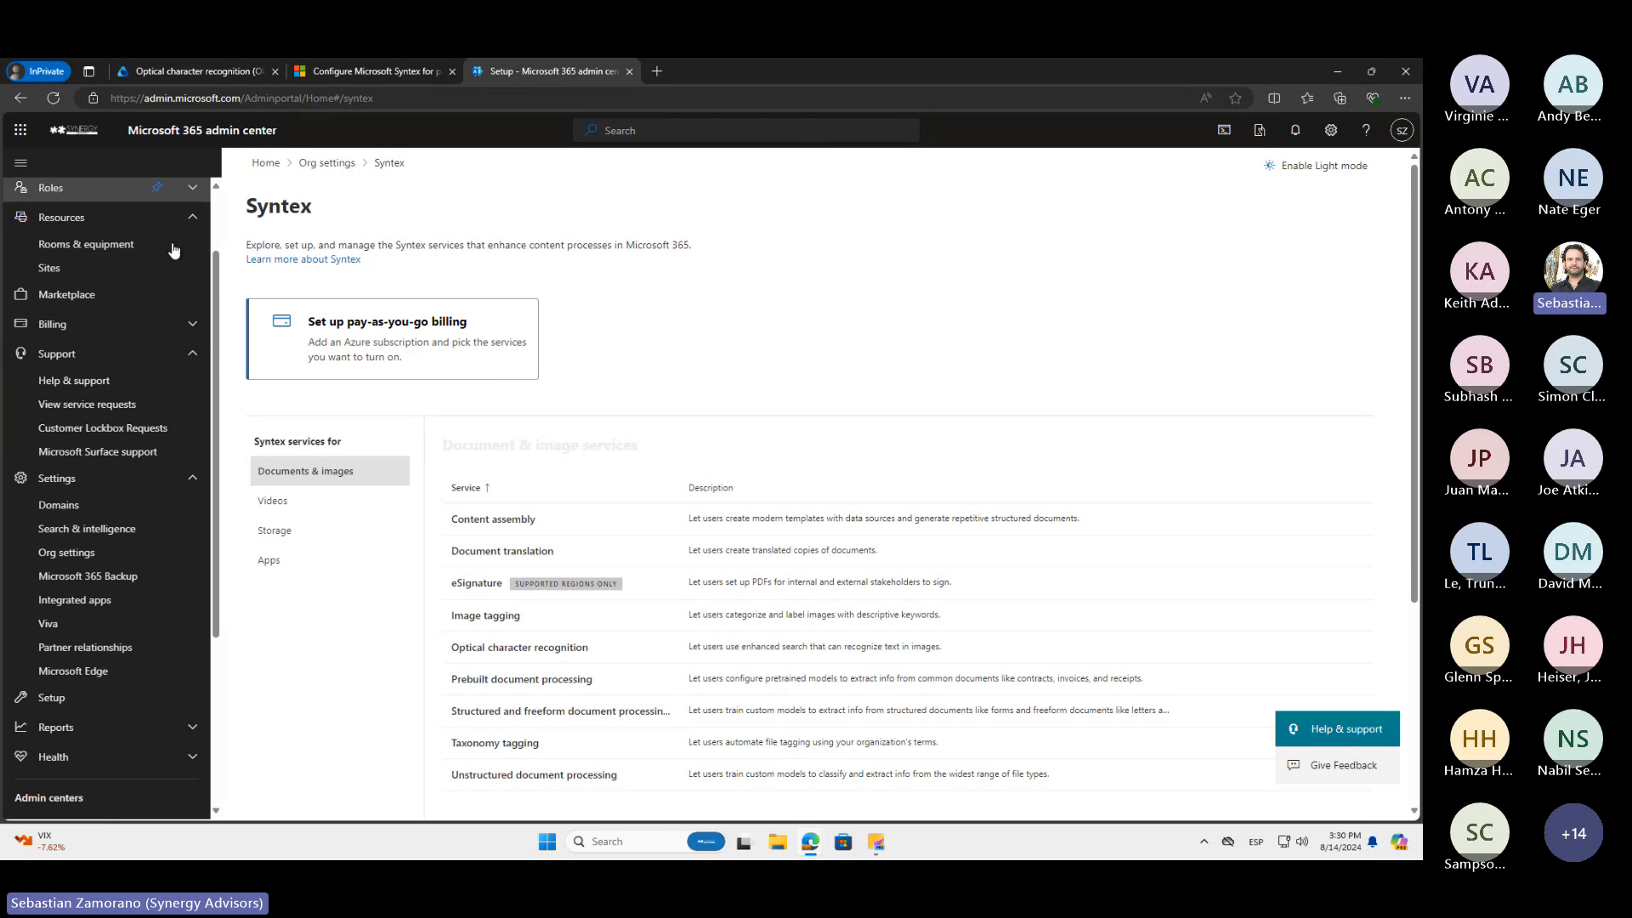
{"action": "scroll", "coordinate": [170, 255], "scroll_direction": "up", "scroll_amount": 2}
{"action": "left_click_drag", "start_coordinate": [241, 98], "coordinate": [480, 109]}
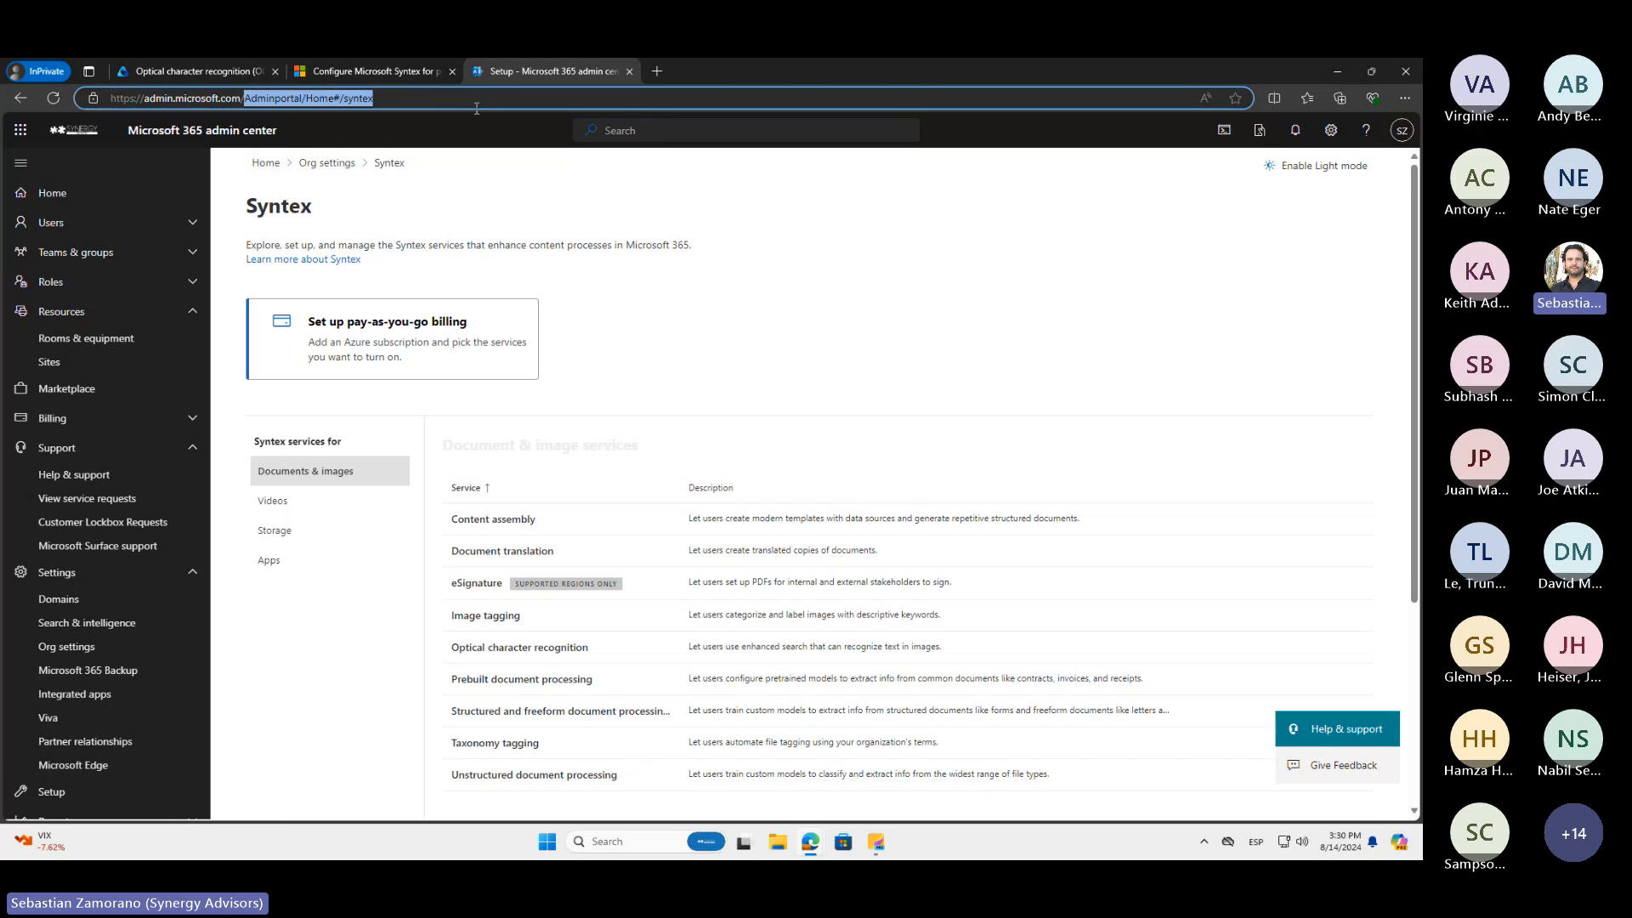
{"action": "key", "text": "BackSpace"}
{"action": "key", "text": "Return"}
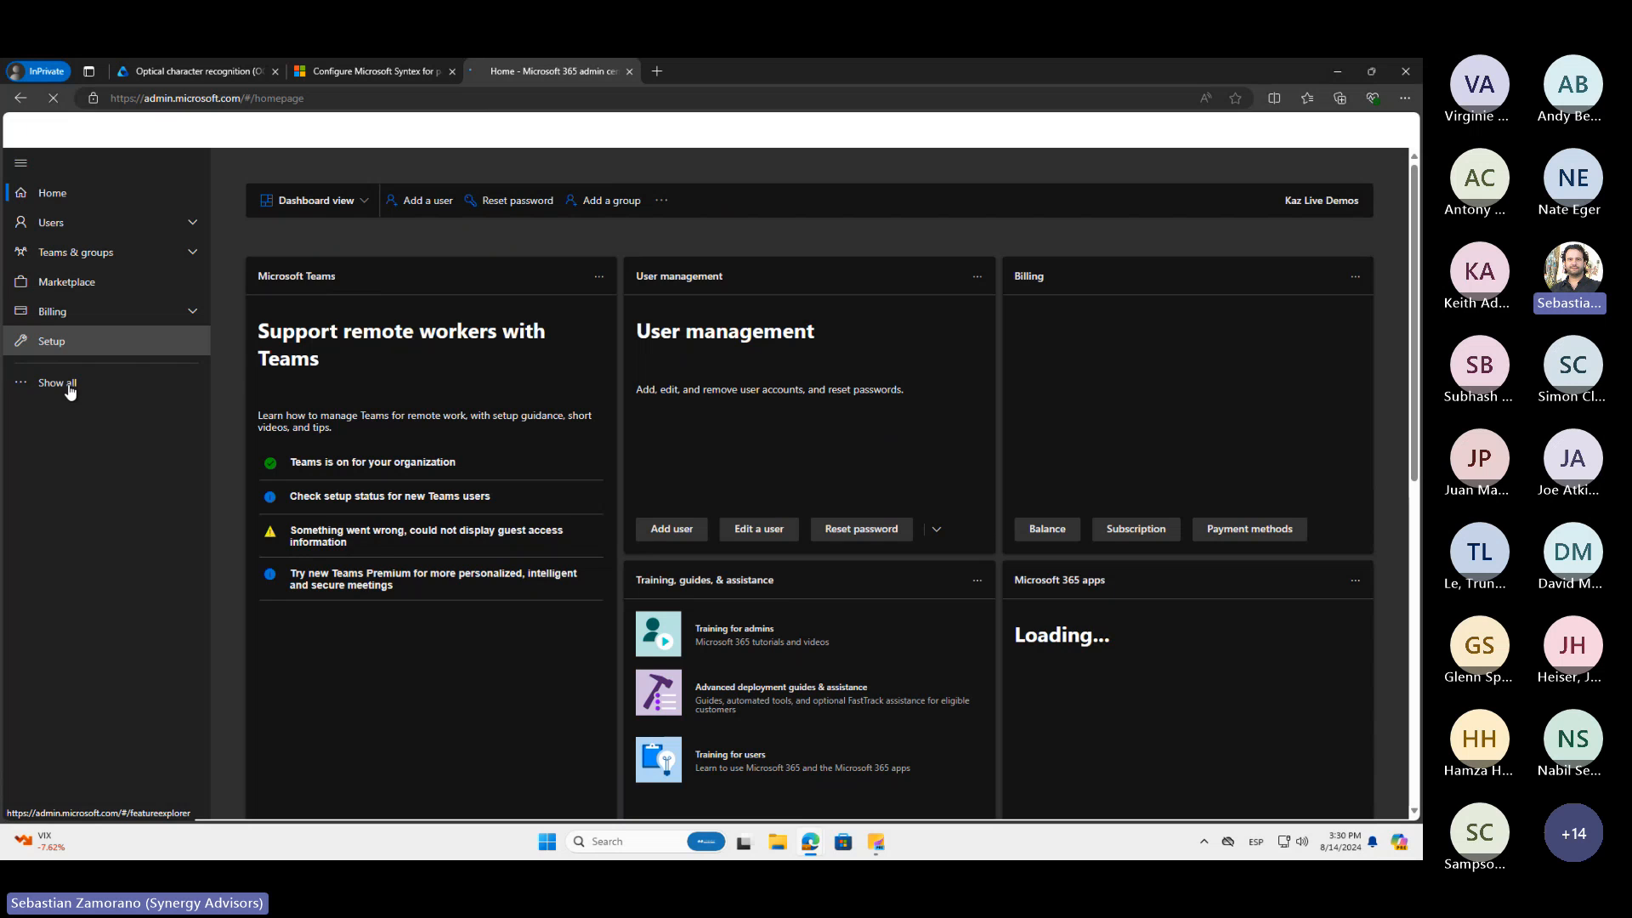
{"action": "left_click", "coordinate": [71, 385]}
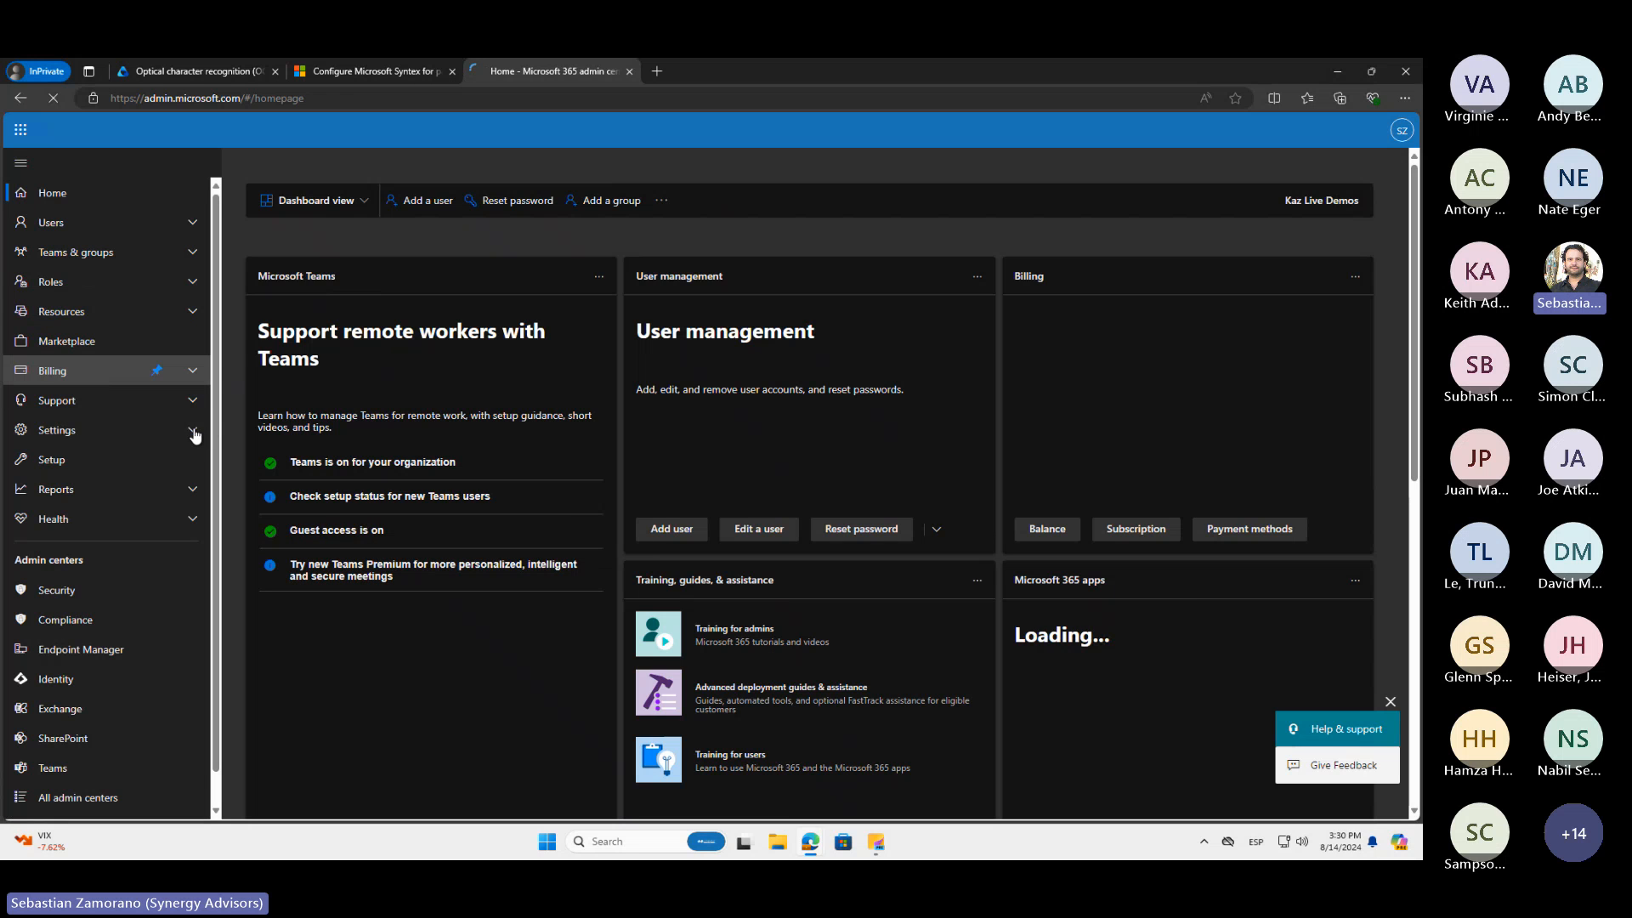
{"action": "left_click", "coordinate": [193, 430]}
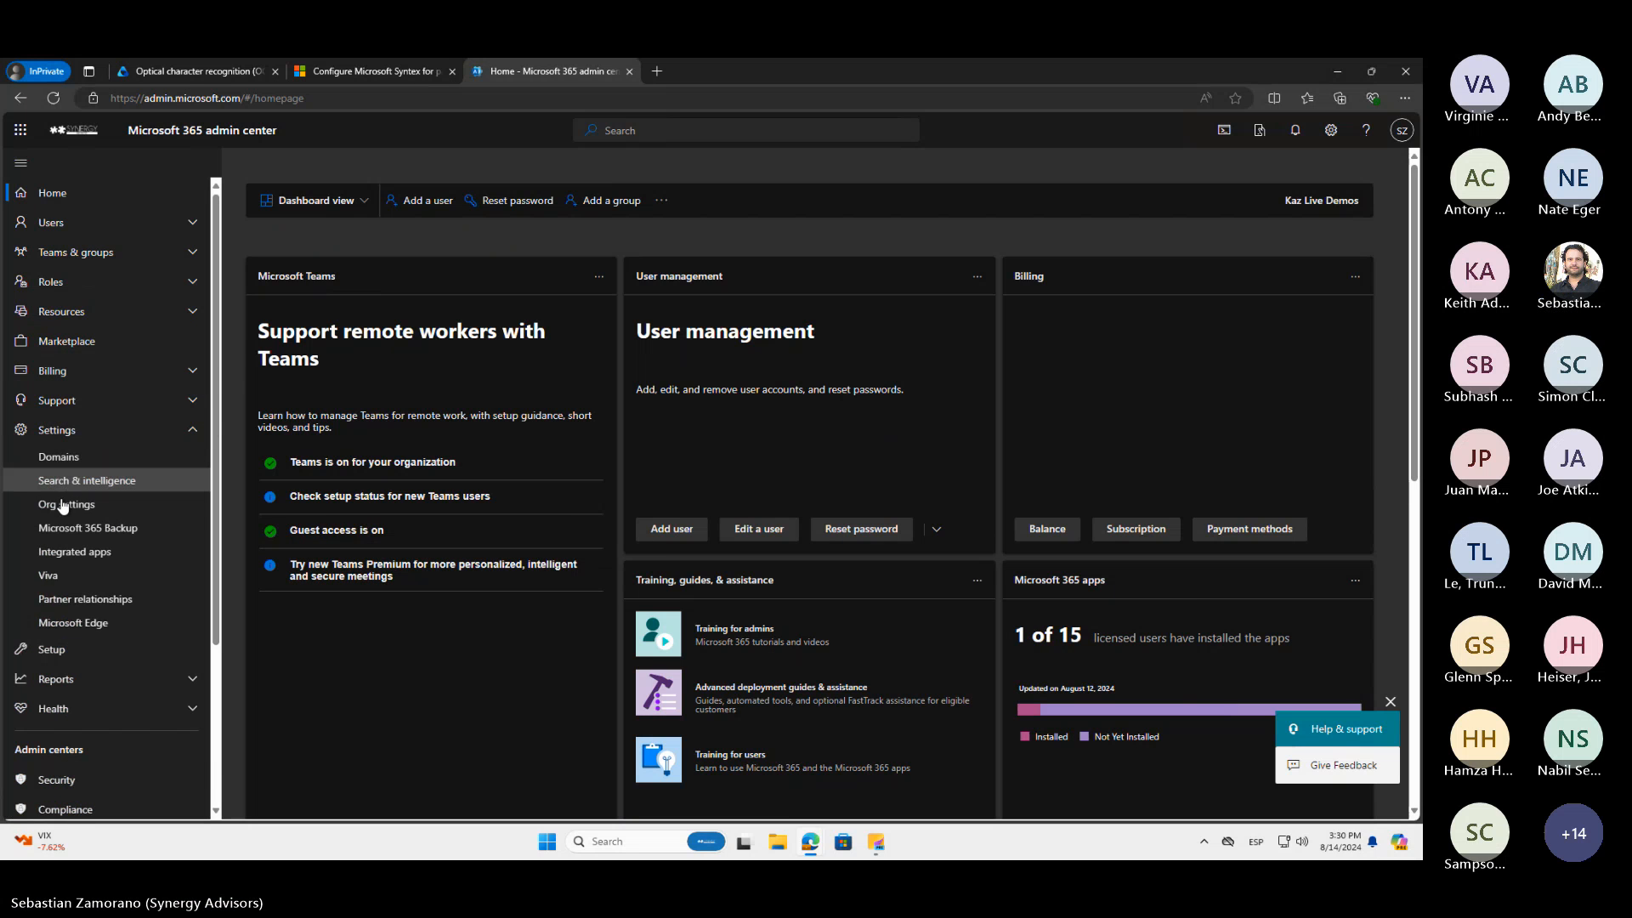
{"action": "left_click", "coordinate": [66, 507]}
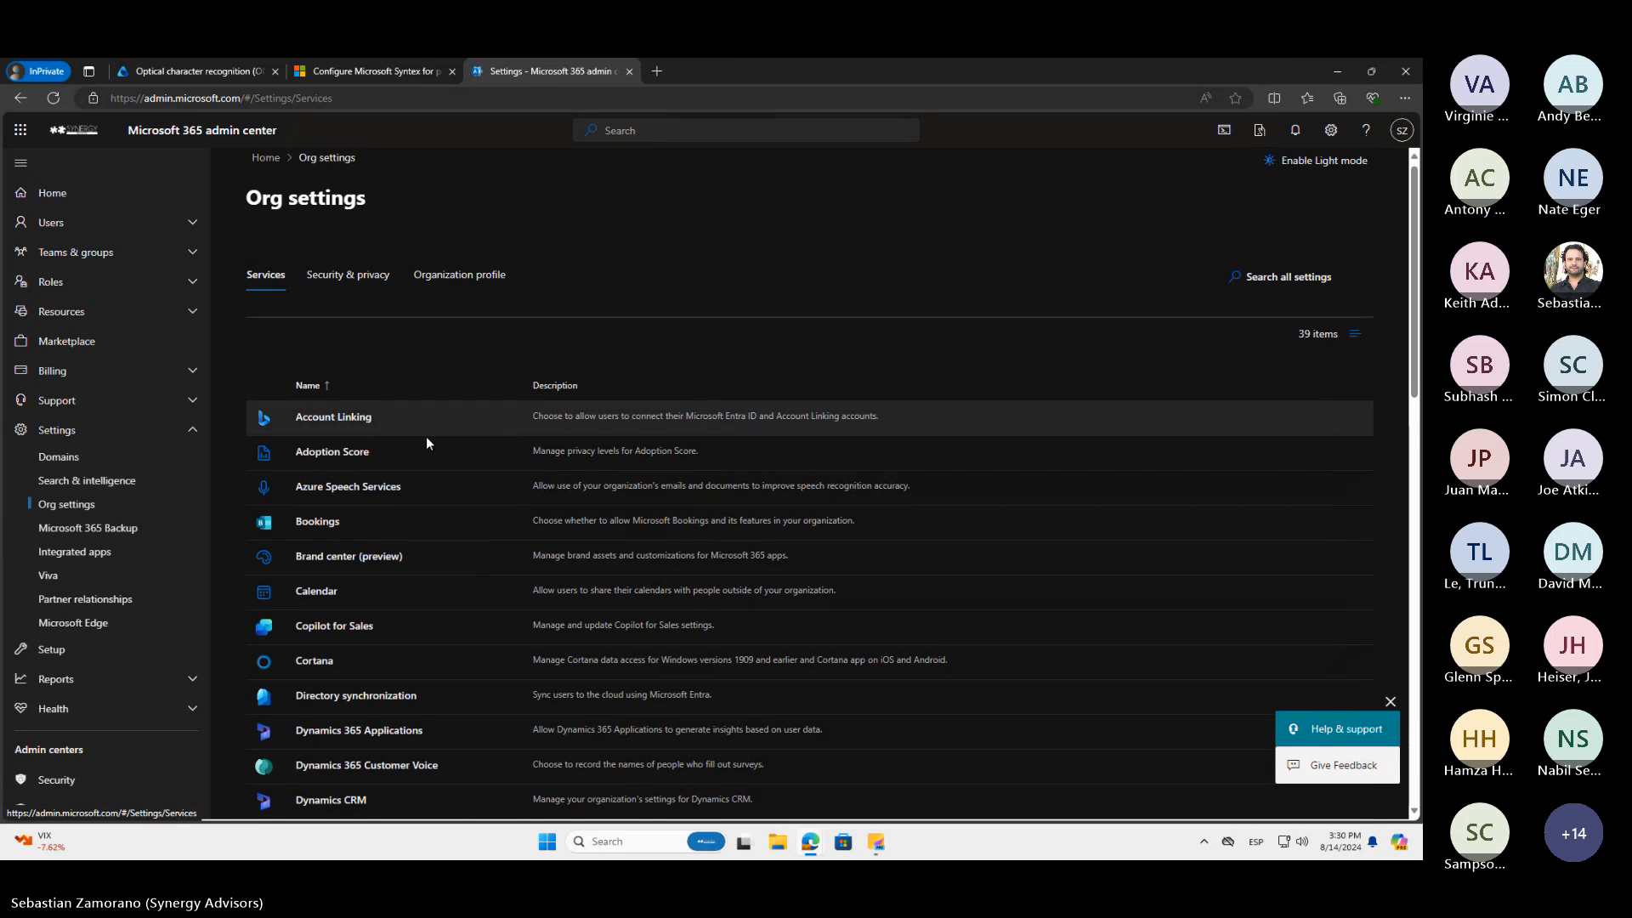
Look for Syntex in the Org settings services list and in the expanded Billing and Support navigation sections
{"action": "scroll", "coordinate": [426, 436], "scroll_direction": "down", "scroll_amount": 3}
{"action": "scroll", "coordinate": [426, 436], "scroll_direction": "down", "scroll_amount": 2}
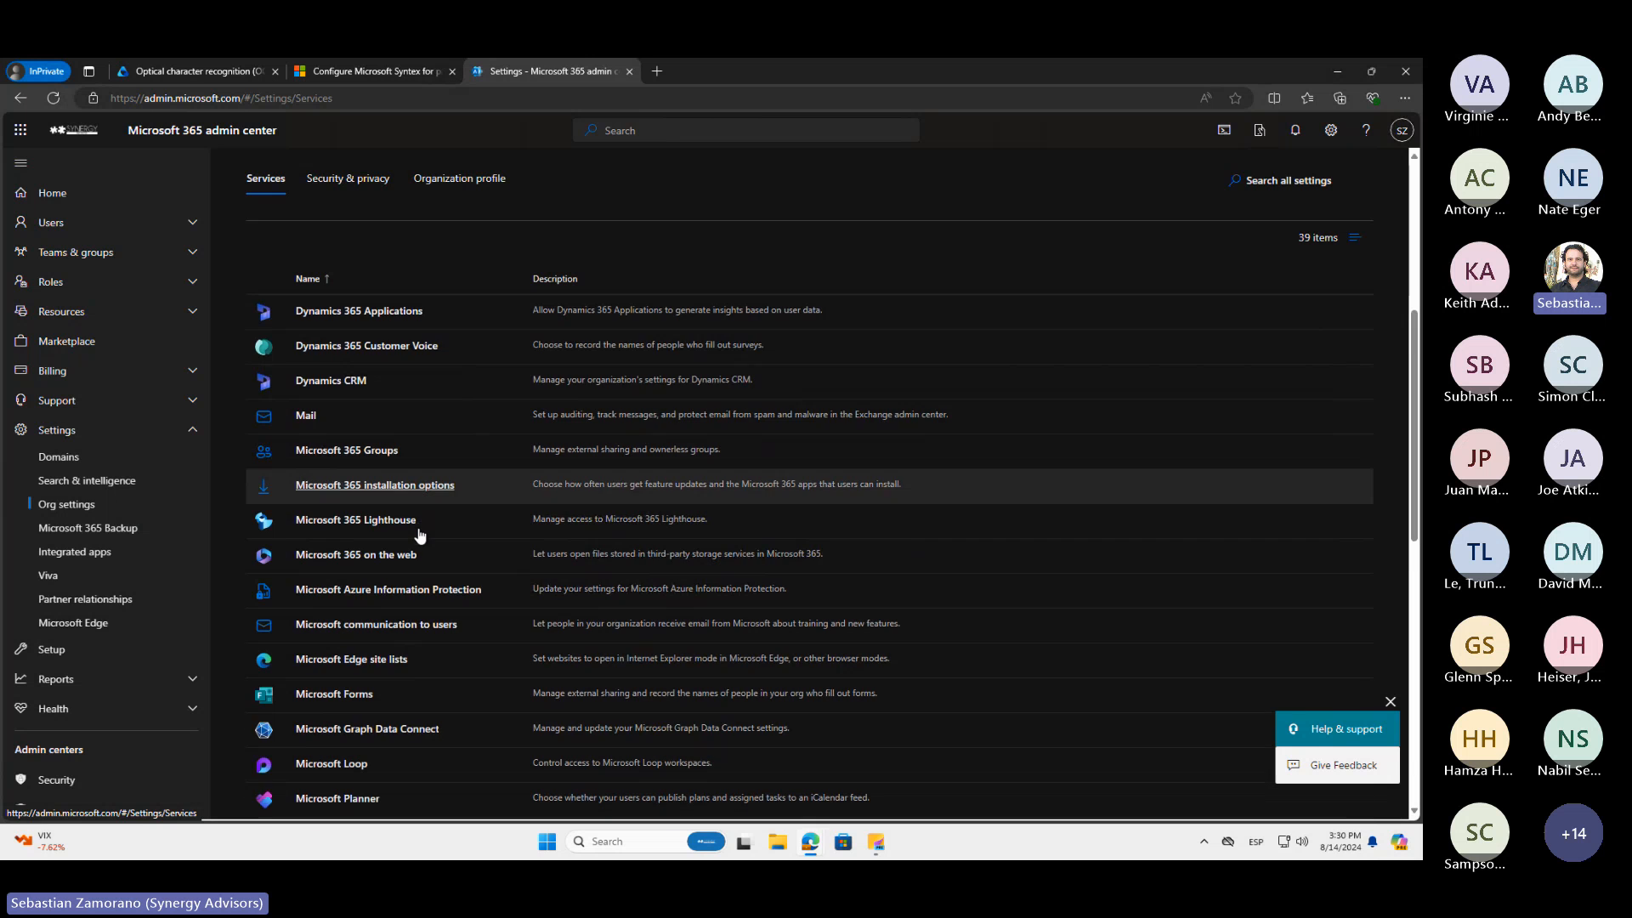
{"action": "scroll", "coordinate": [420, 534], "scroll_direction": "down", "scroll_amount": 2}
{"action": "scroll", "coordinate": [420, 533], "scroll_direction": "down", "scroll_amount": 4}
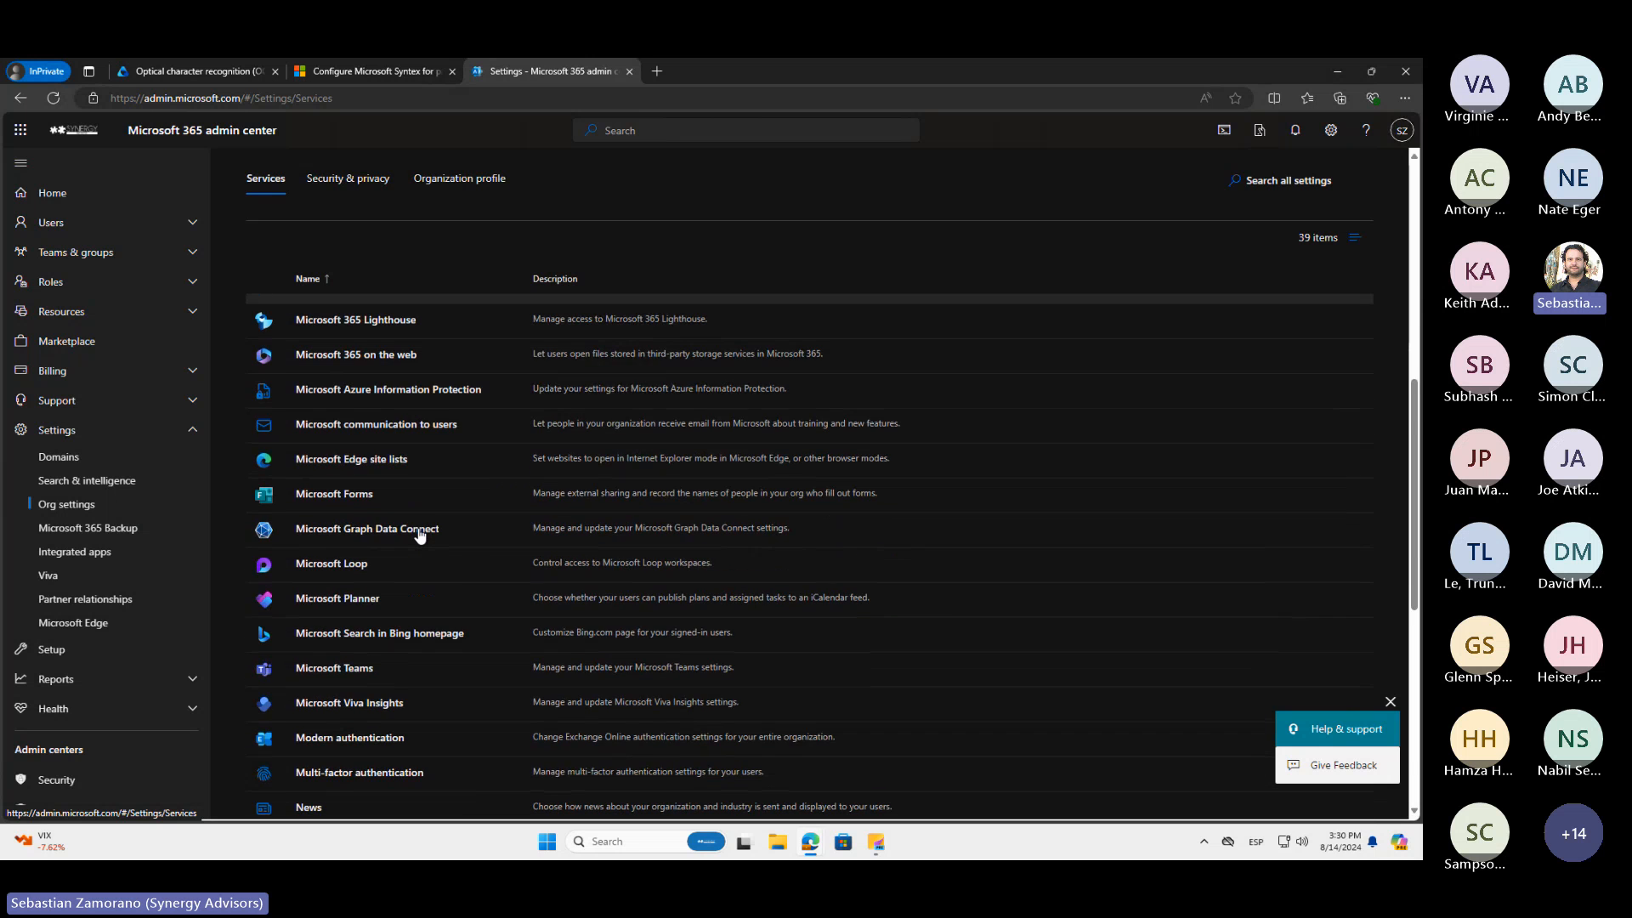
{"action": "scroll", "coordinate": [420, 536], "scroll_direction": "down", "scroll_amount": 1}
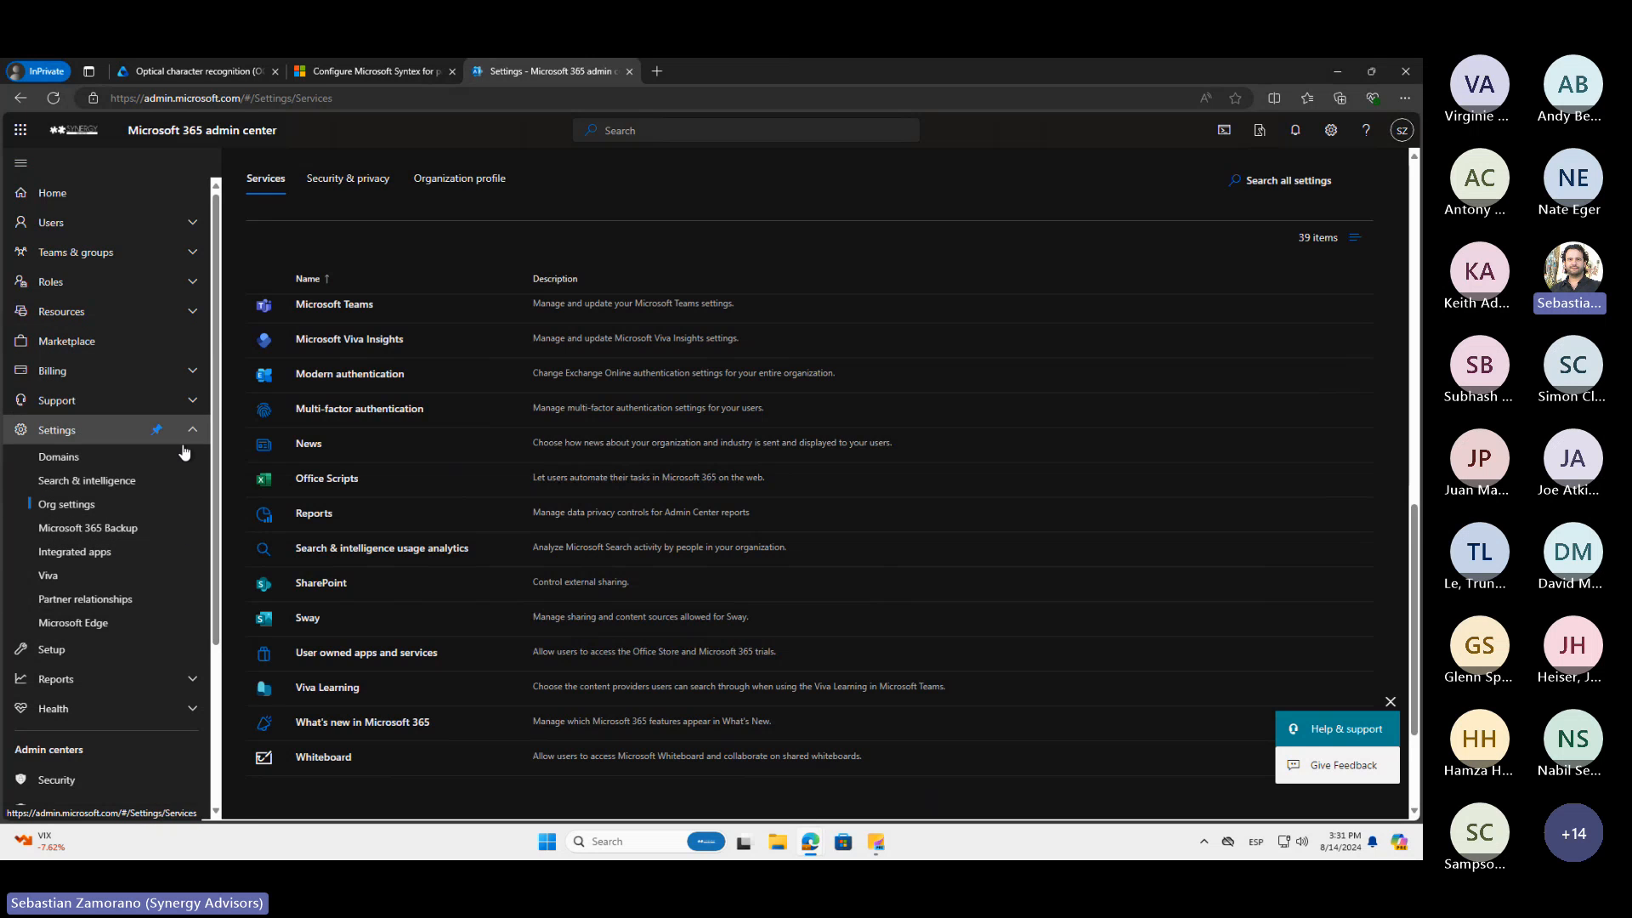
{"action": "scroll", "coordinate": [187, 512], "scroll_direction": "down", "scroll_amount": 1}
{"action": "scroll", "coordinate": [187, 513], "scroll_direction": "up", "scroll_amount": 1}
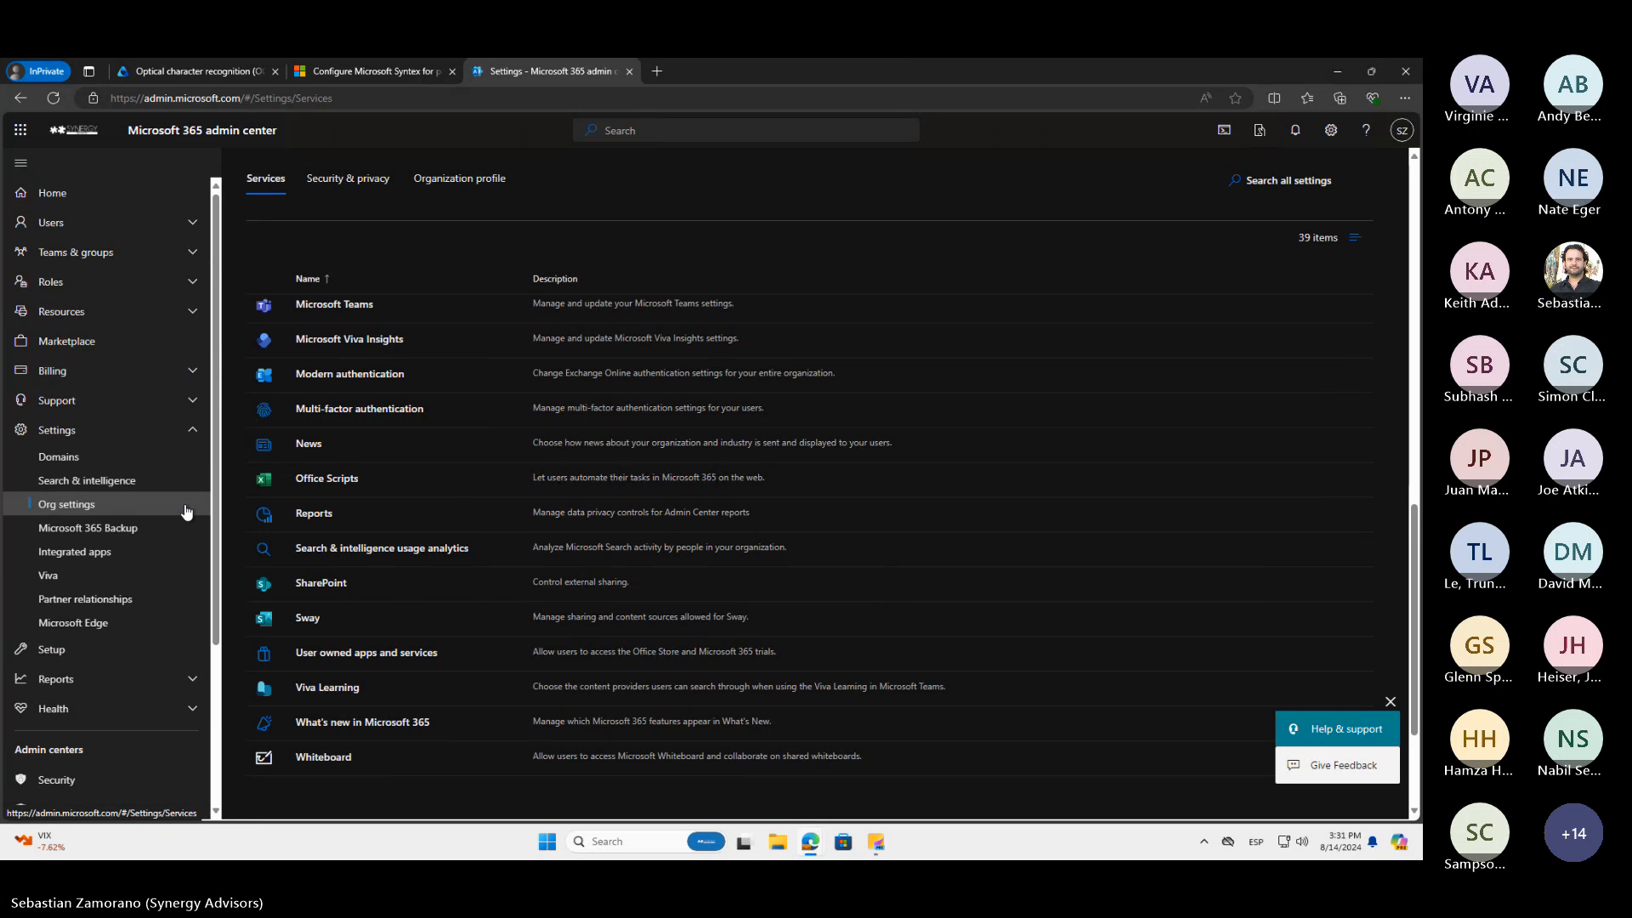
{"action": "left_click", "coordinate": [195, 375]}
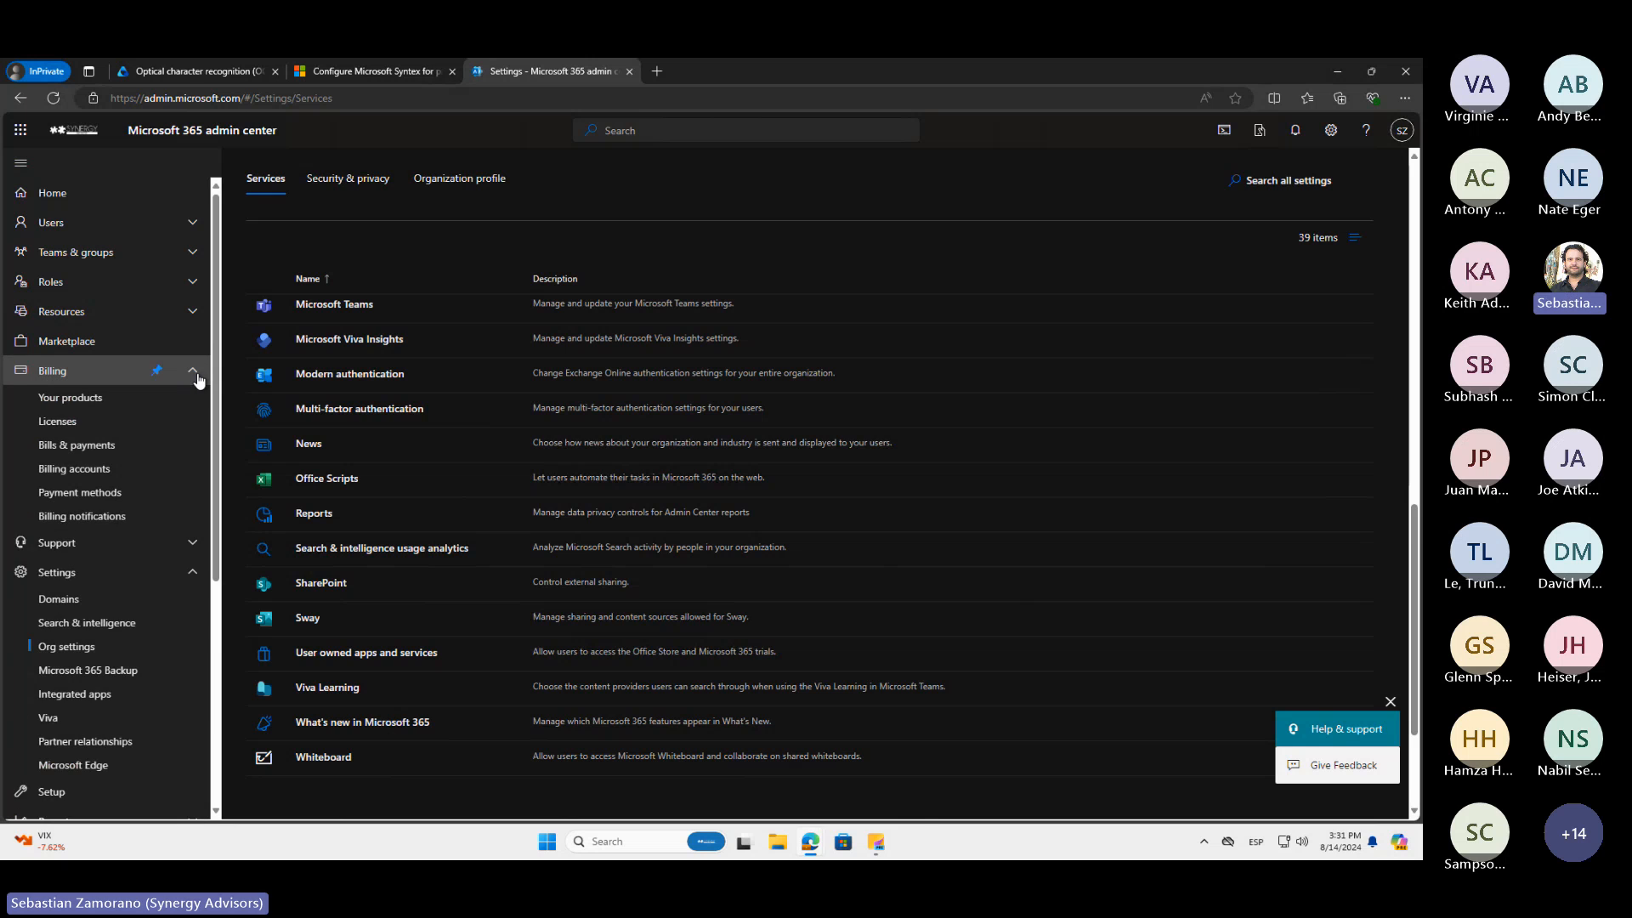
{"action": "left_click", "coordinate": [193, 544]}
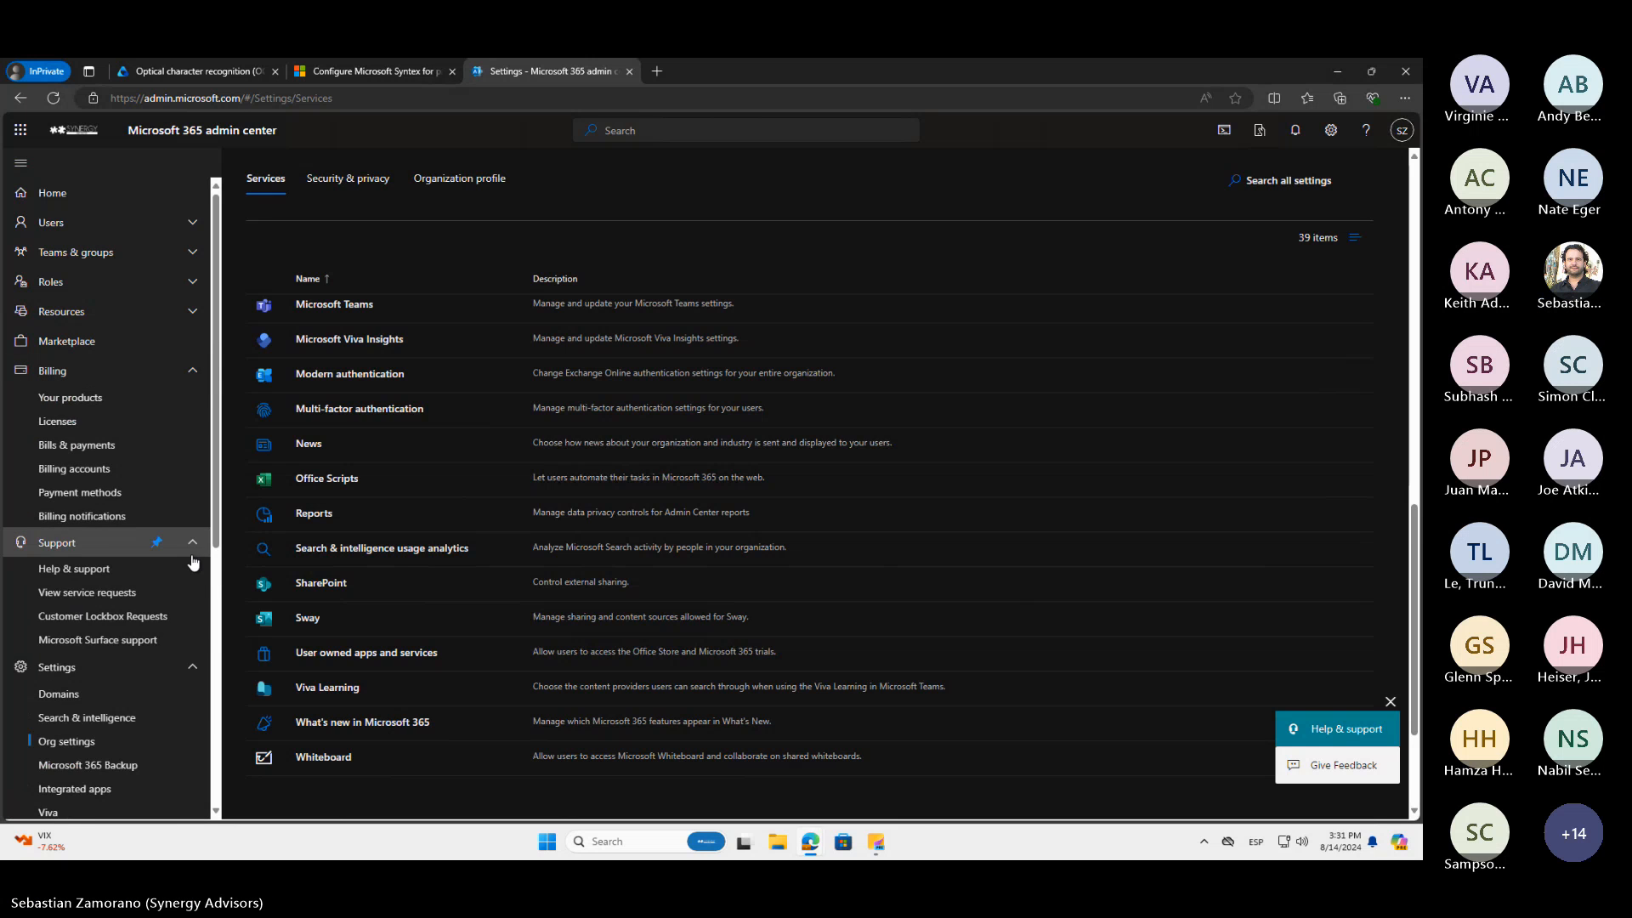
{"action": "scroll", "coordinate": [196, 589], "scroll_direction": "down", "scroll_amount": 4}
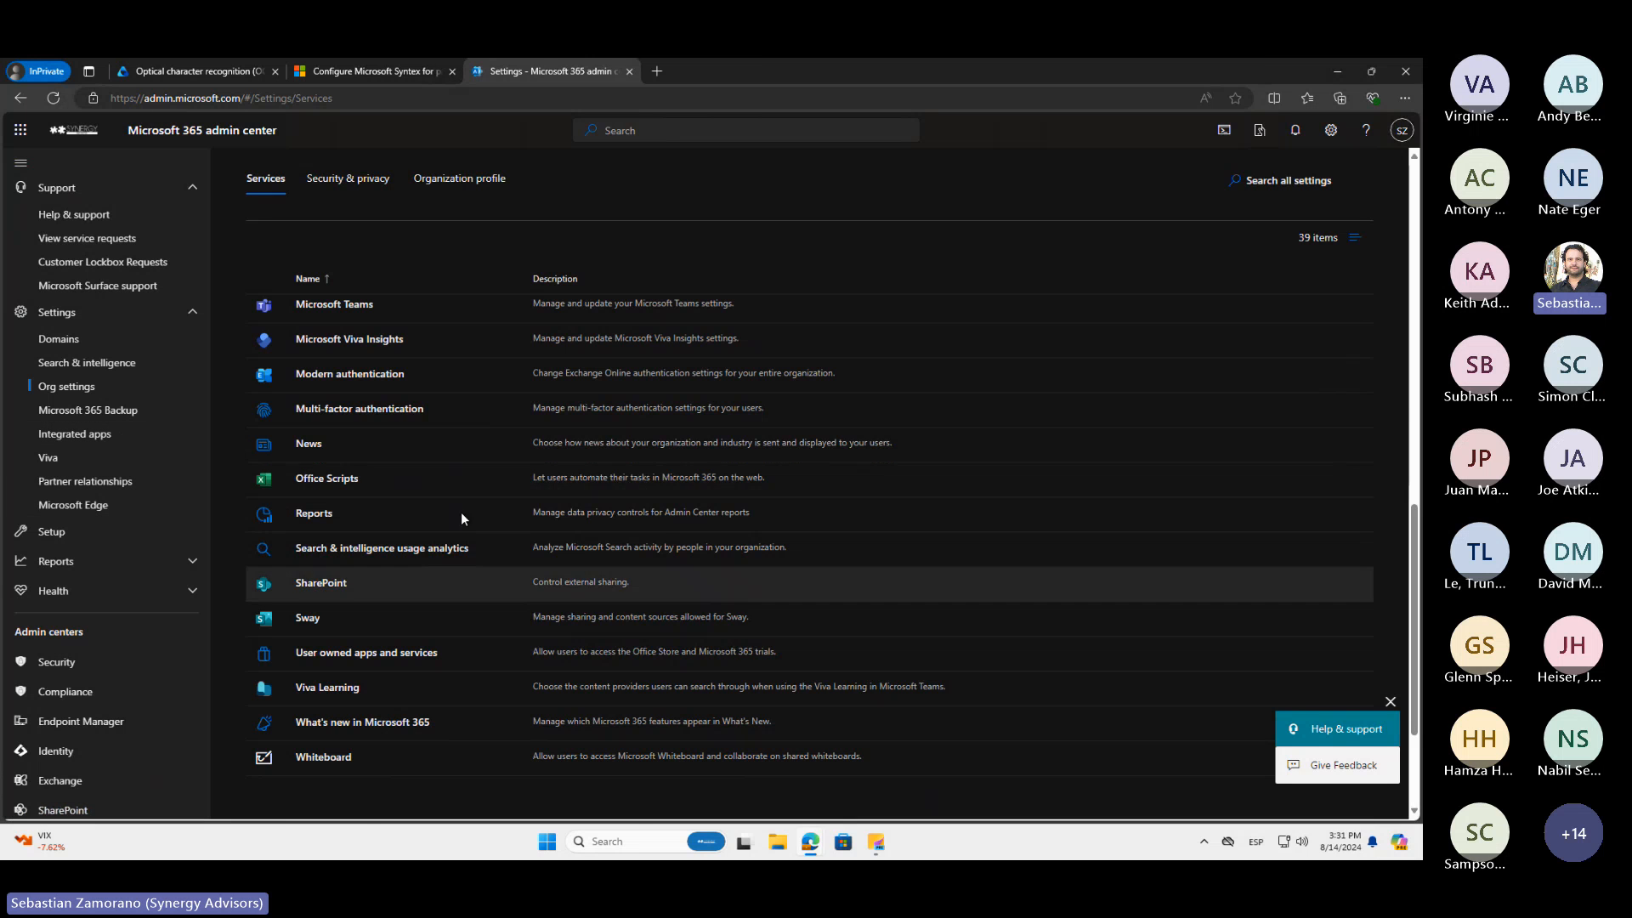
{"action": "scroll", "coordinate": [460, 481], "scroll_direction": "up", "scroll_amount": 7}
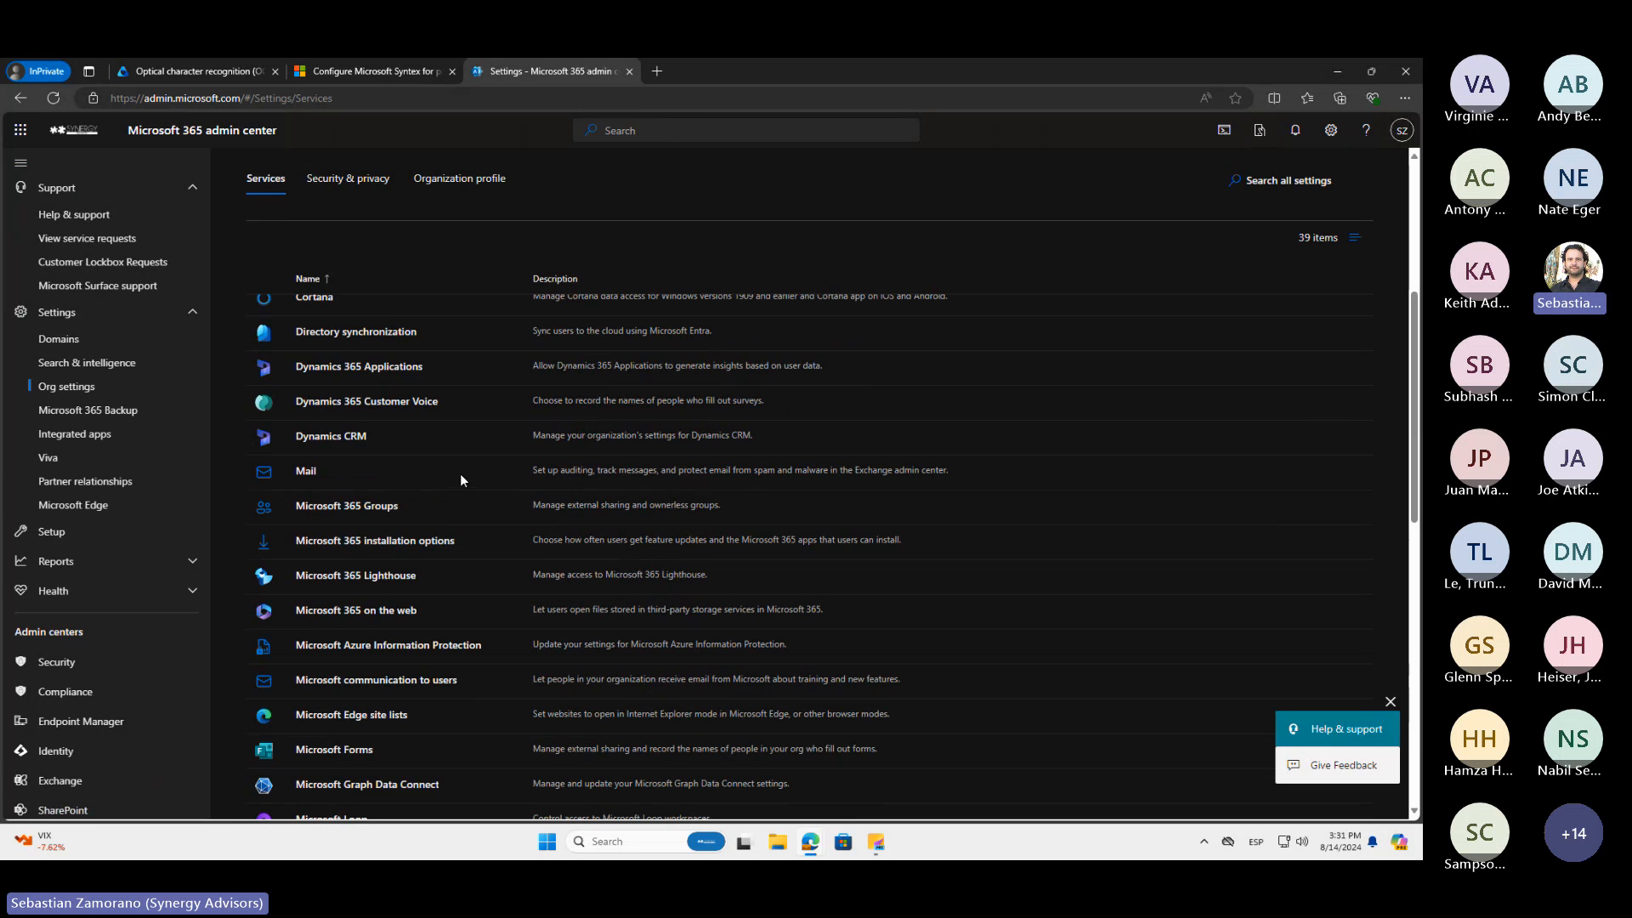
Go back to the Syntex setup page and open the pay-as-you-go billing setup from the Syntex settings
{"action": "left_click", "coordinate": [21, 98]}
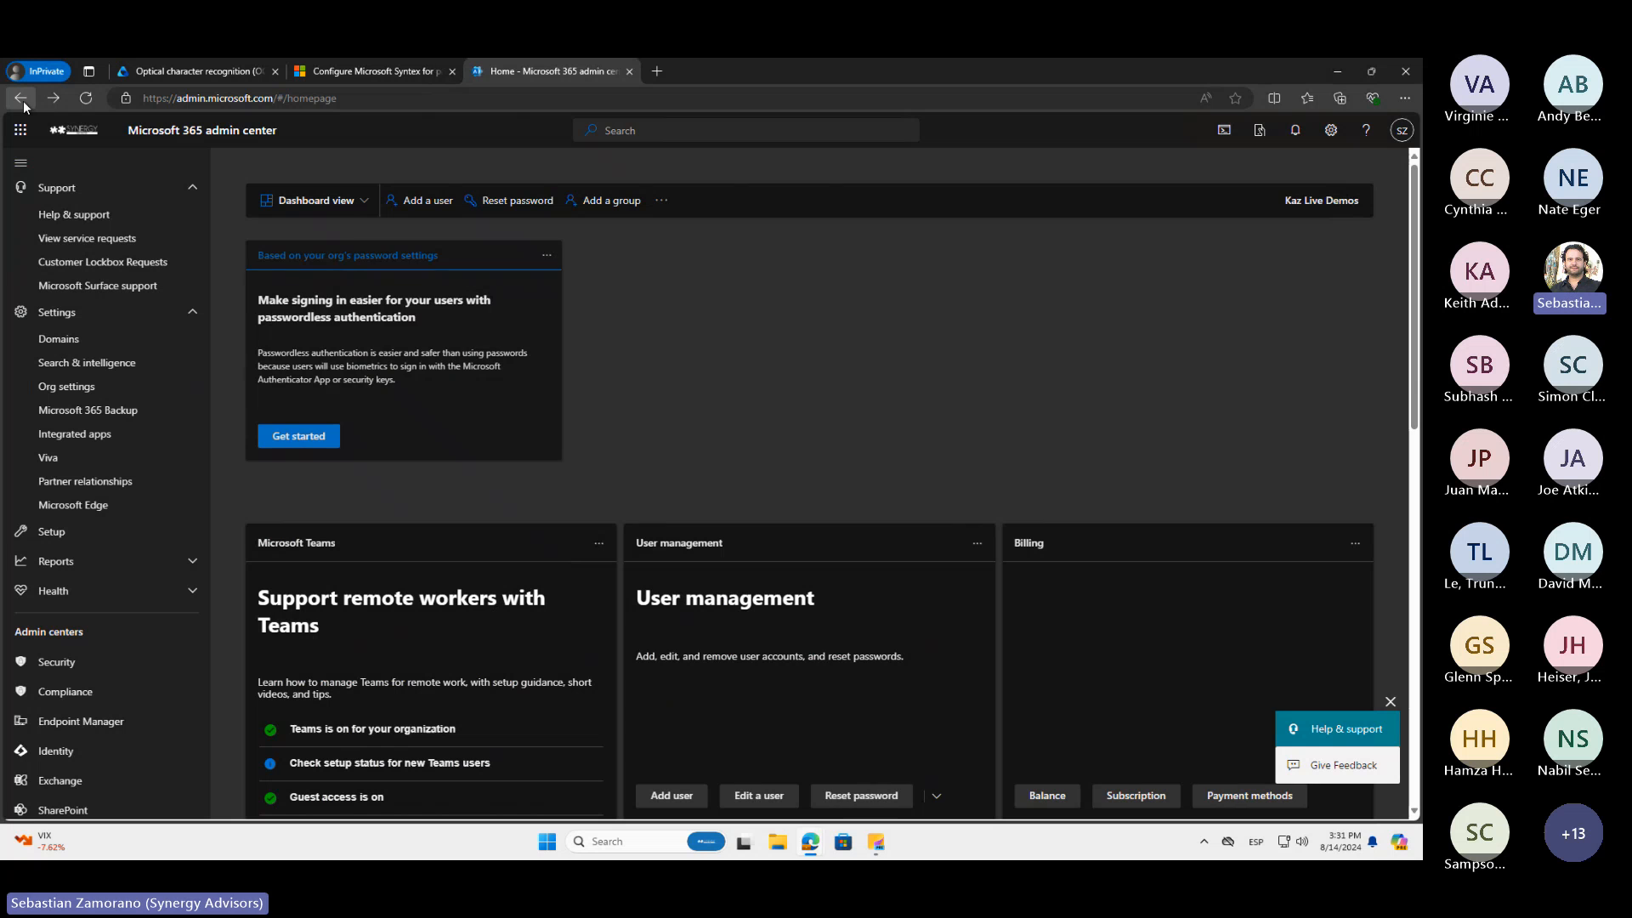
{"action": "left_click", "coordinate": [23, 100]}
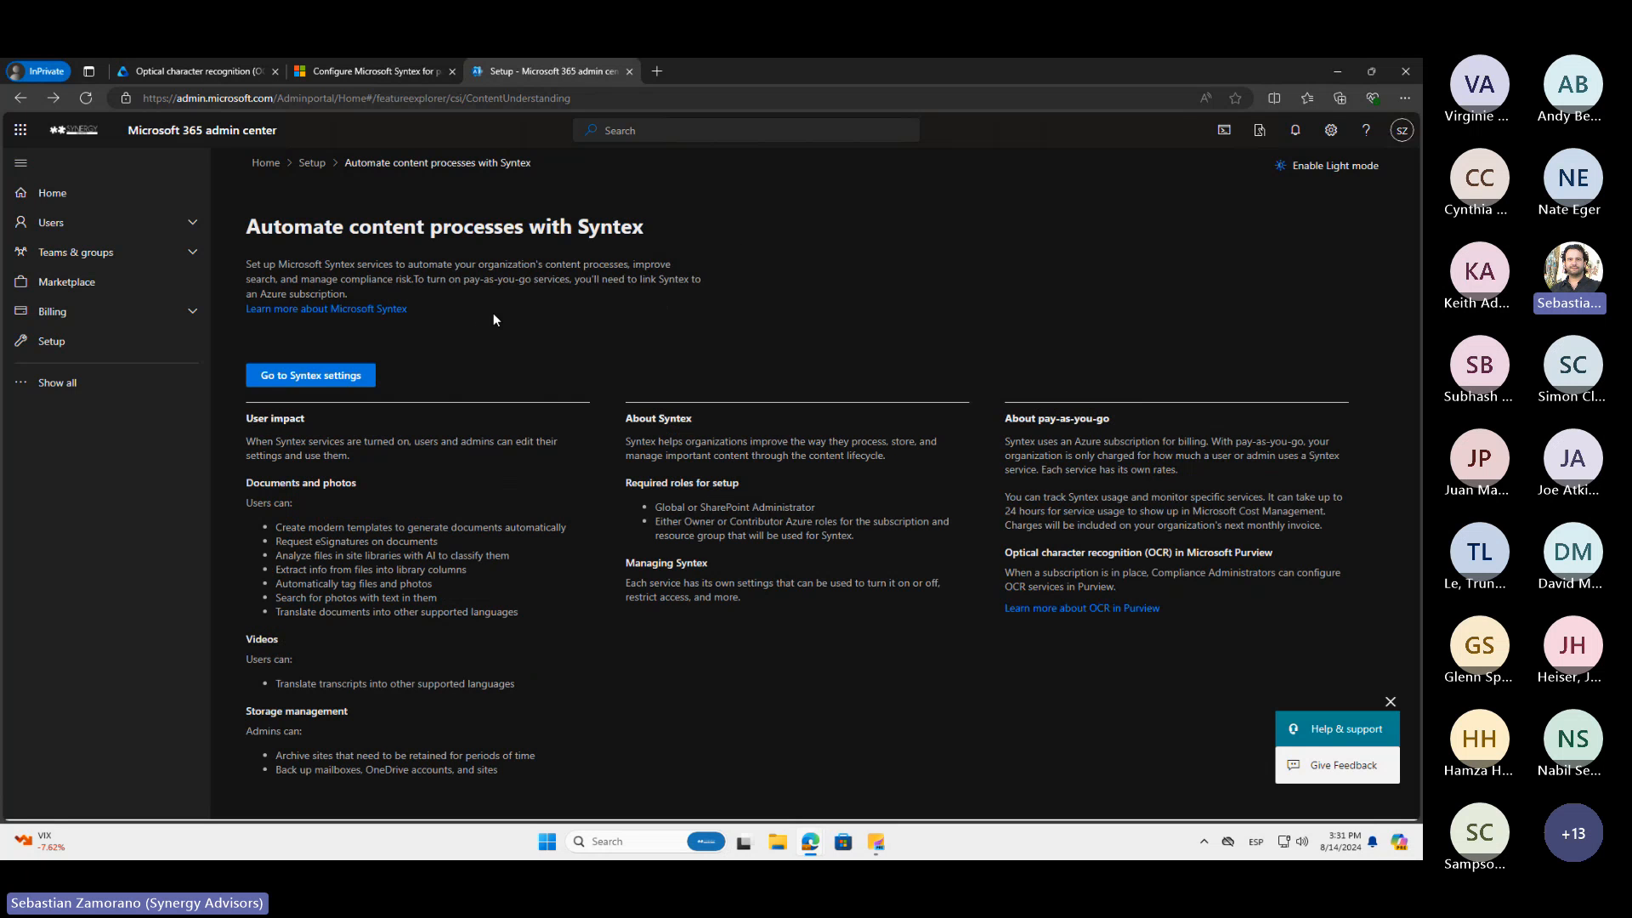
{"action": "left_click", "coordinate": [323, 384]}
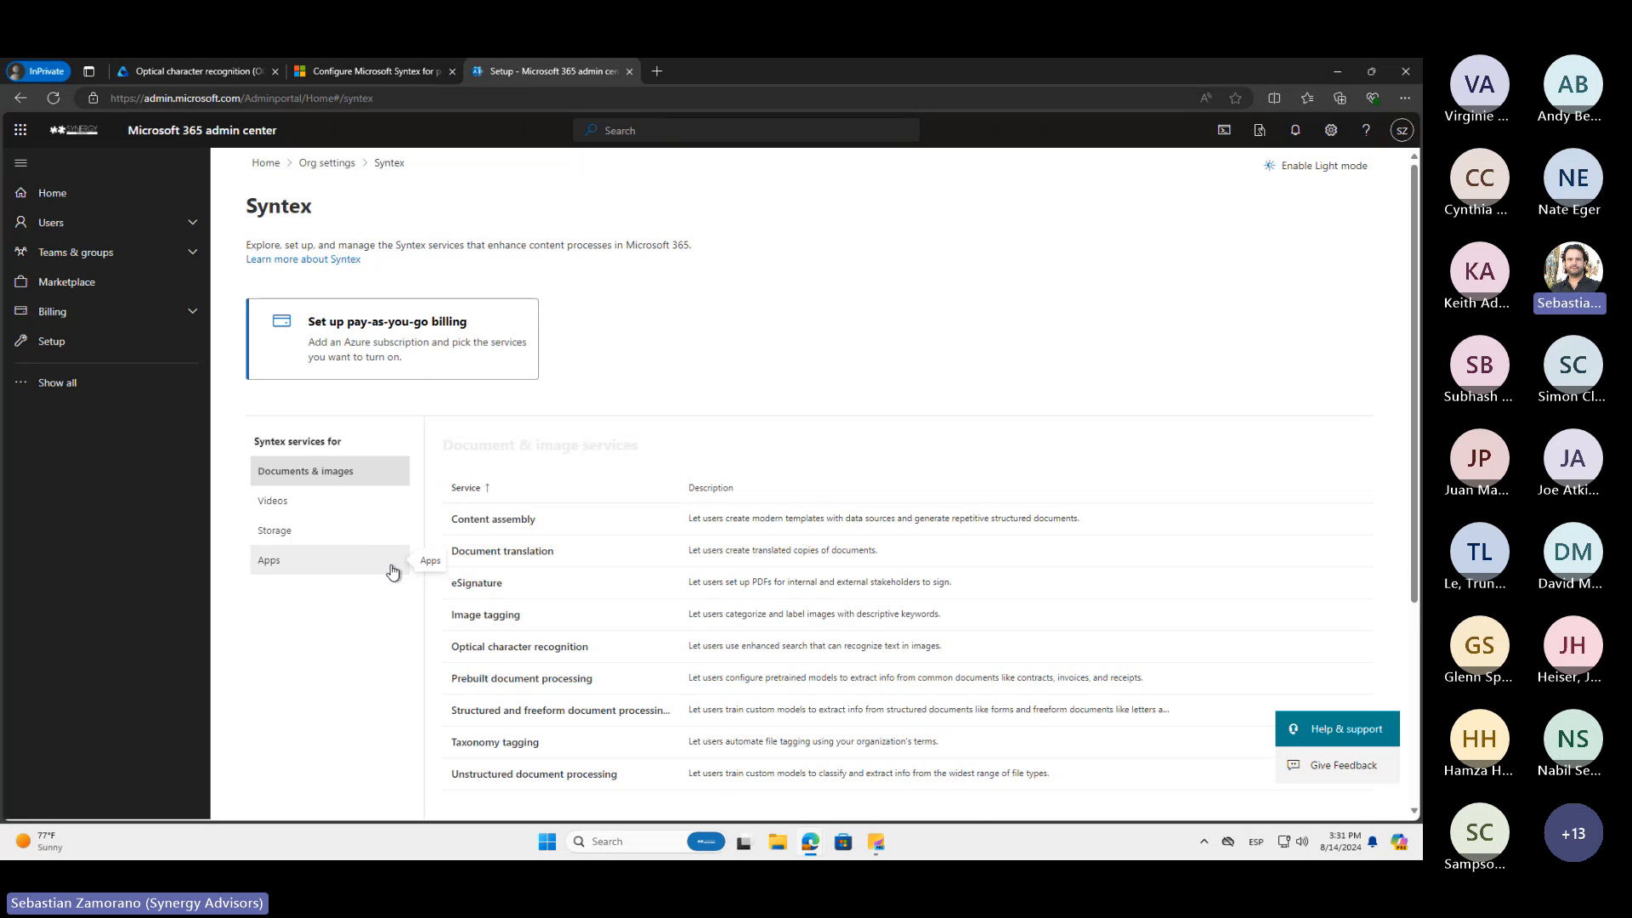
{"action": "left_click", "coordinate": [417, 353]}
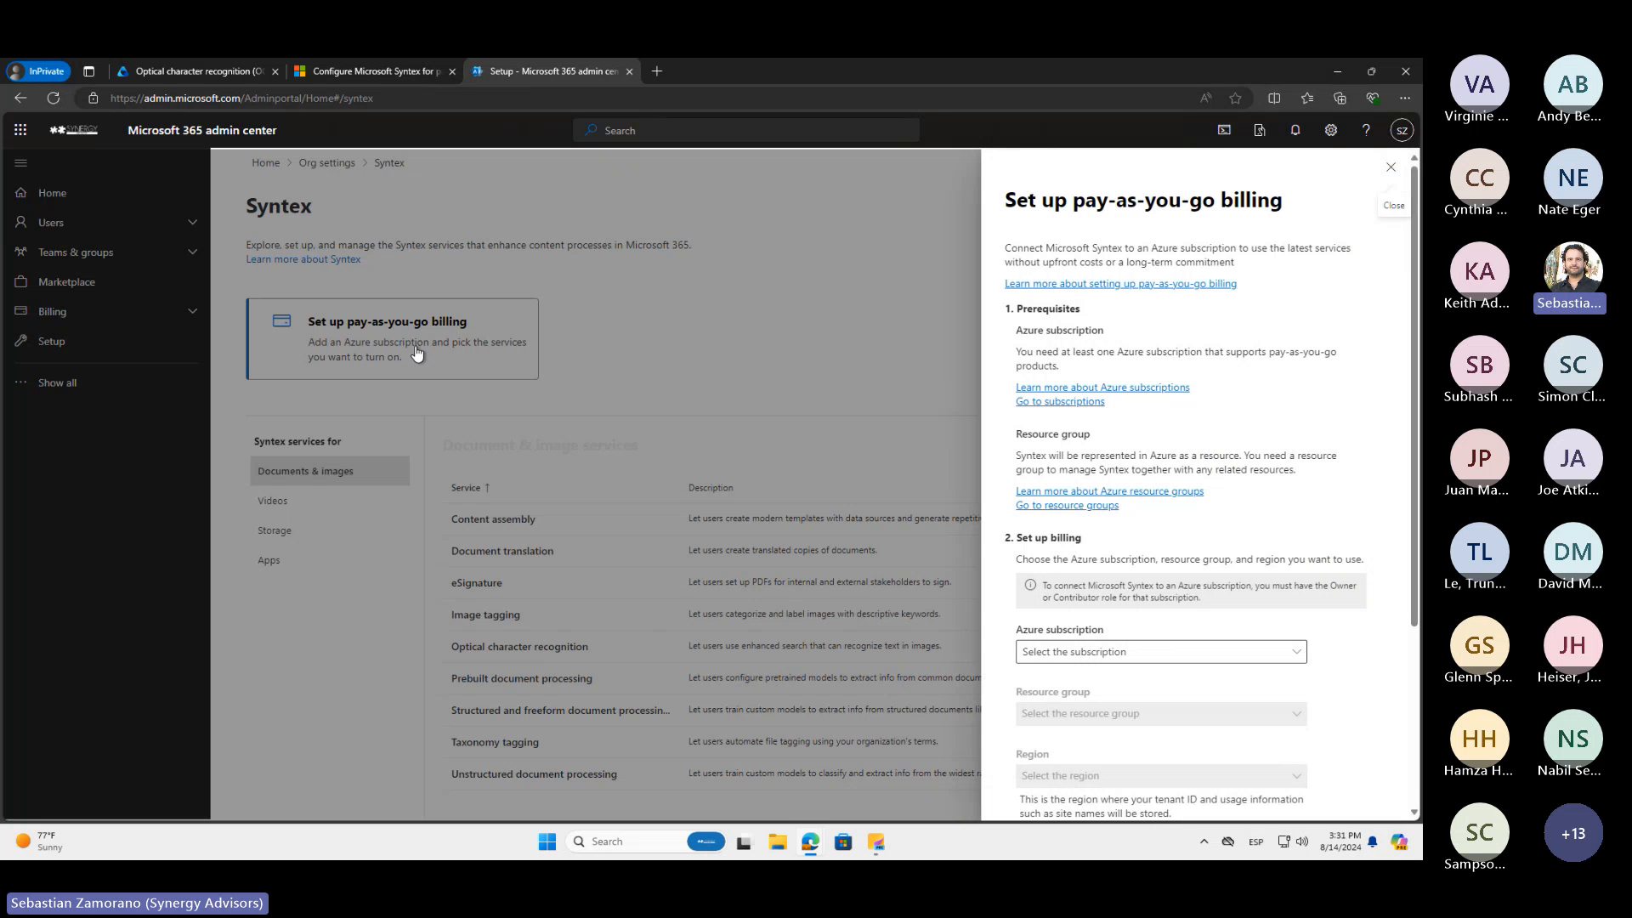
Set the Azure subscription to Visual Studio Enterprise Subscription, the resource group to KazDemos, and the region to Central US
{"action": "left_click", "coordinate": [1080, 650]}
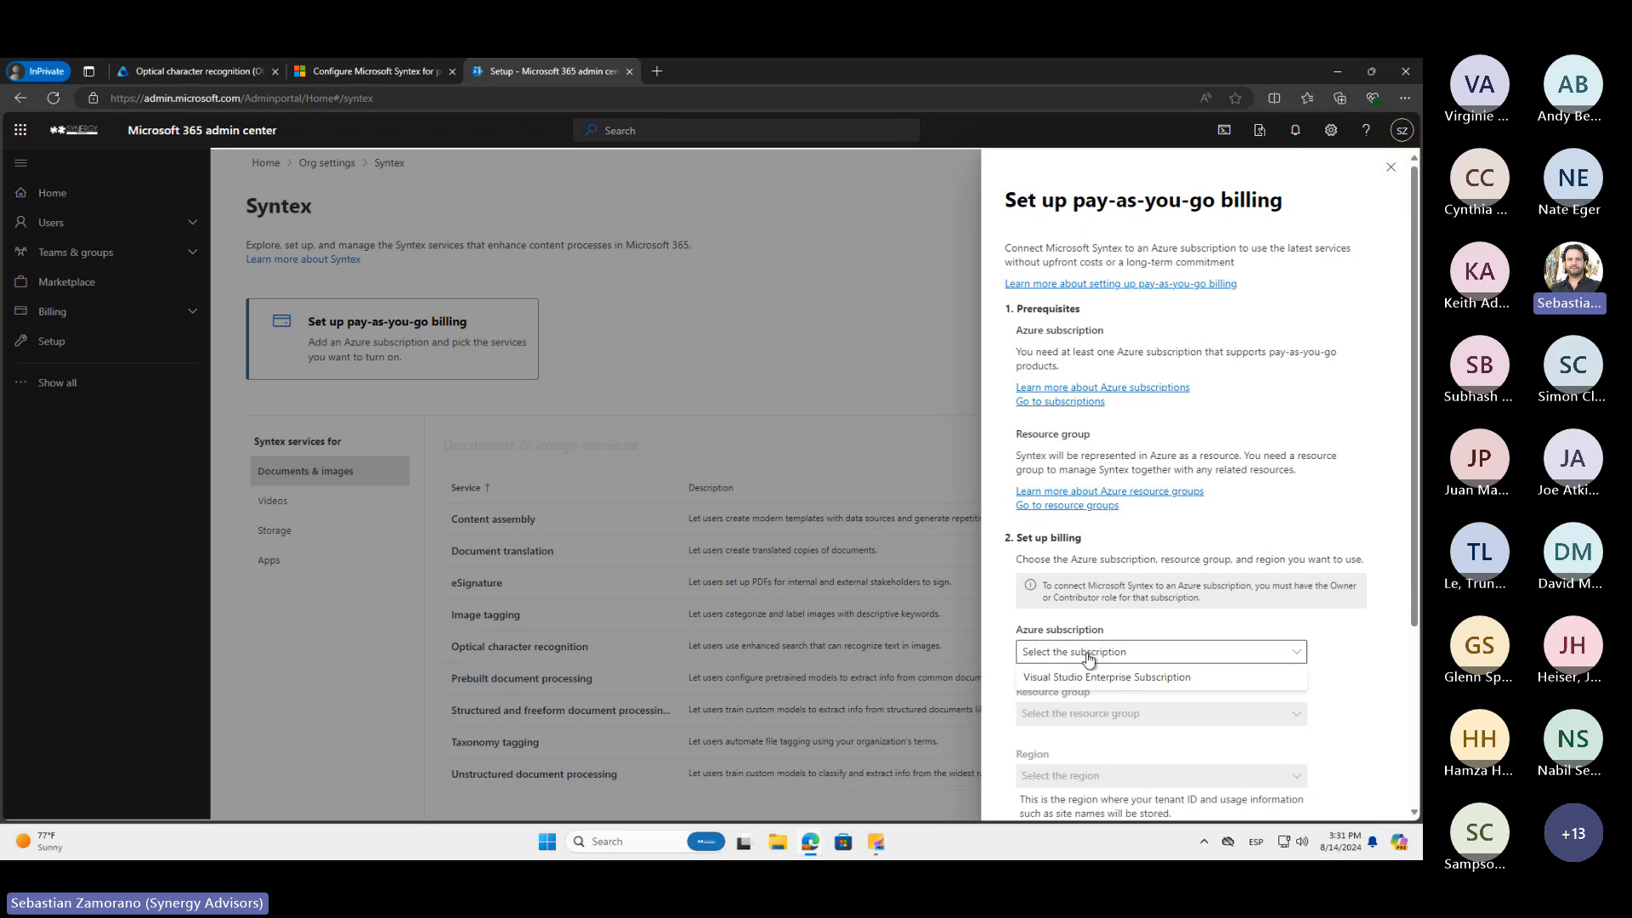
{"action": "left_click", "coordinate": [1088, 675]}
{"action": "scroll", "coordinate": [1088, 681], "scroll_direction": "down", "scroll_amount": 3}
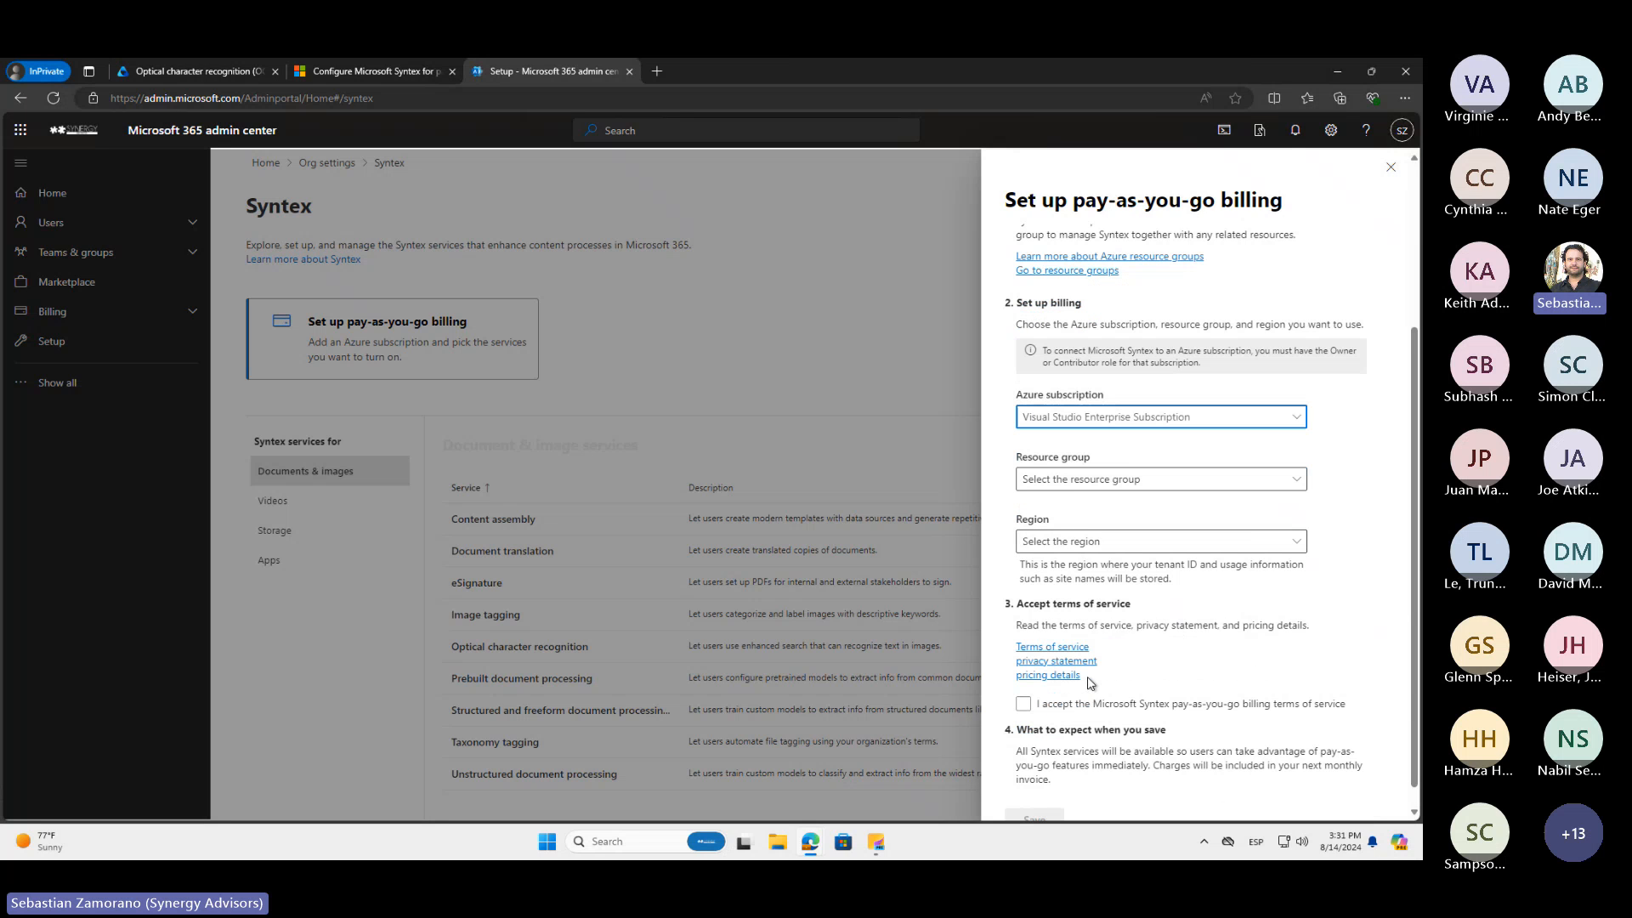
{"action": "left_click", "coordinate": [1069, 480]}
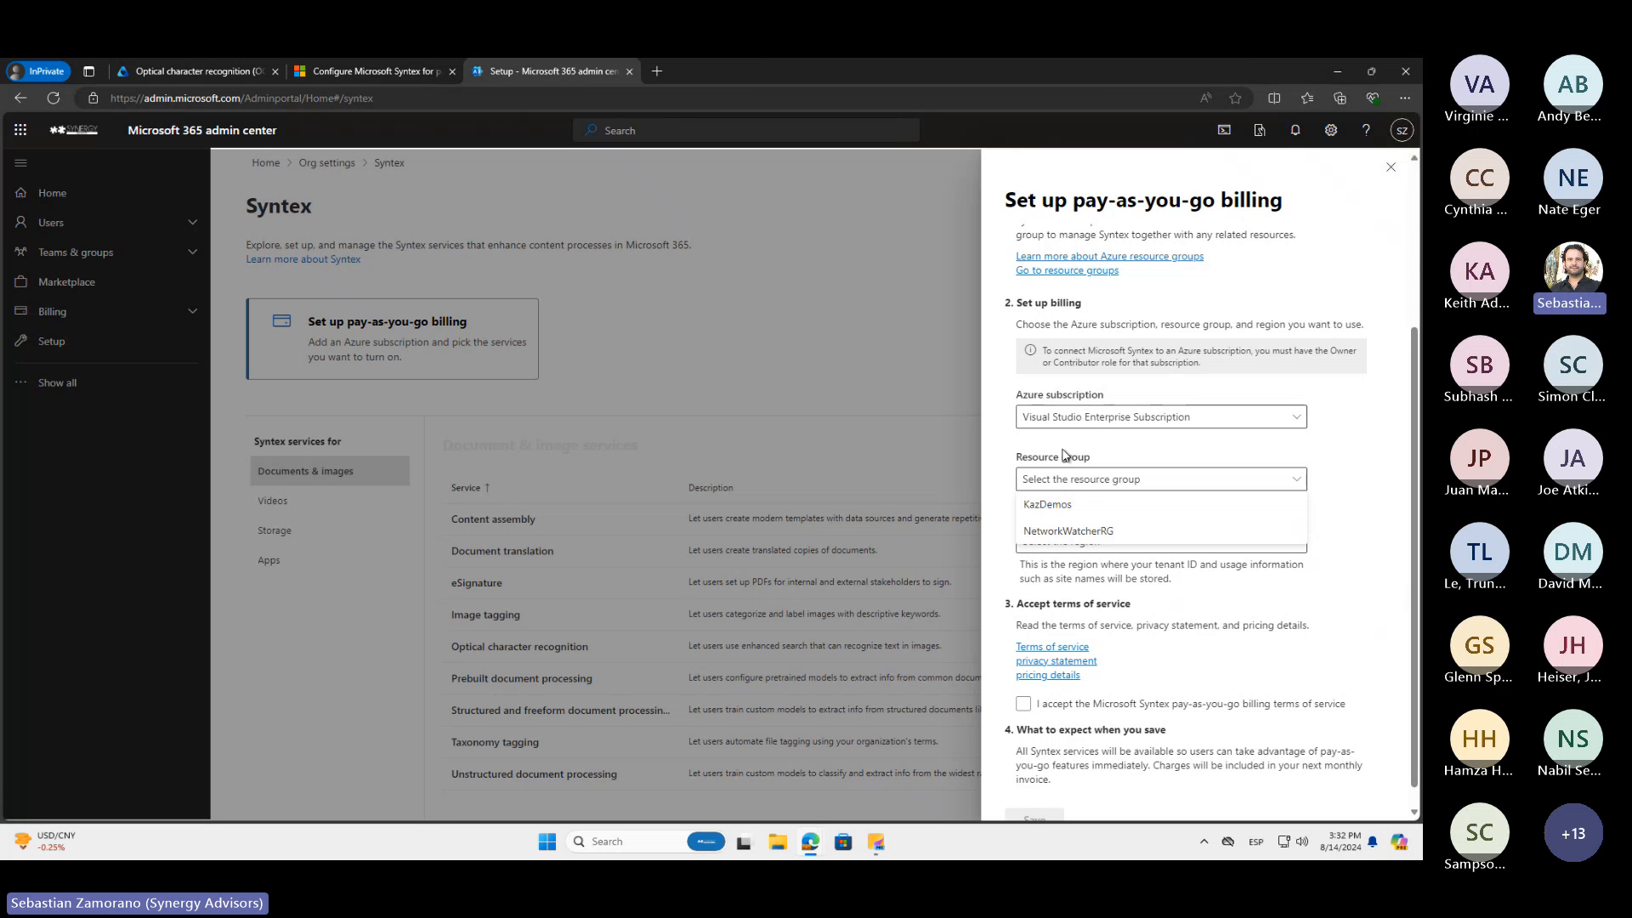
{"action": "left_click", "coordinate": [1079, 504]}
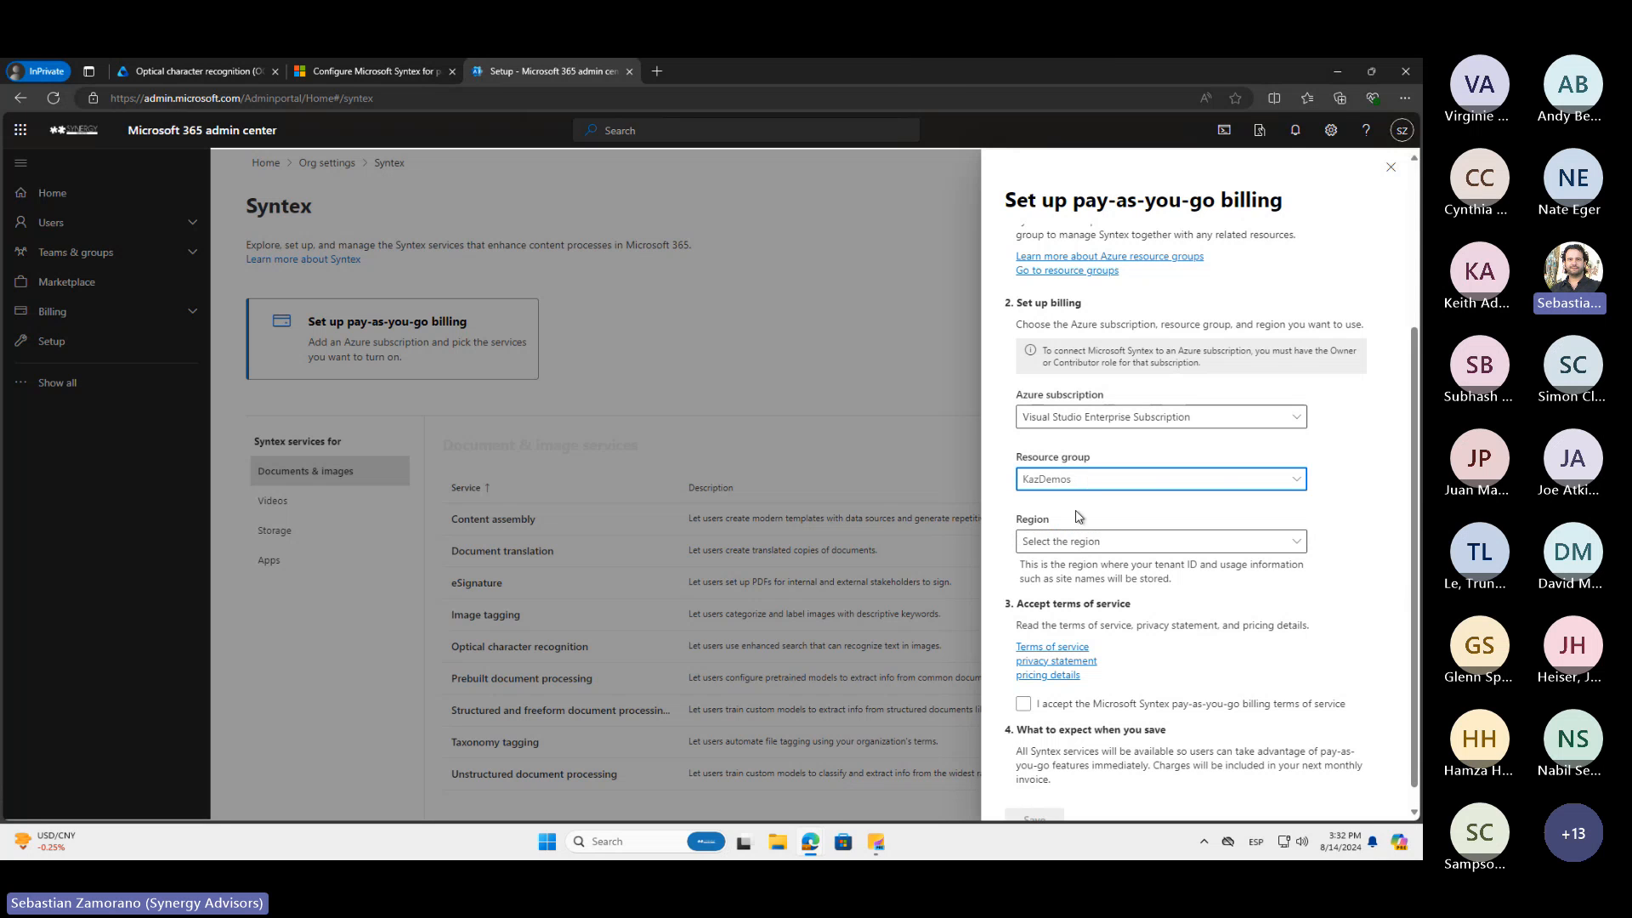
{"action": "left_click", "coordinate": [1075, 544]}
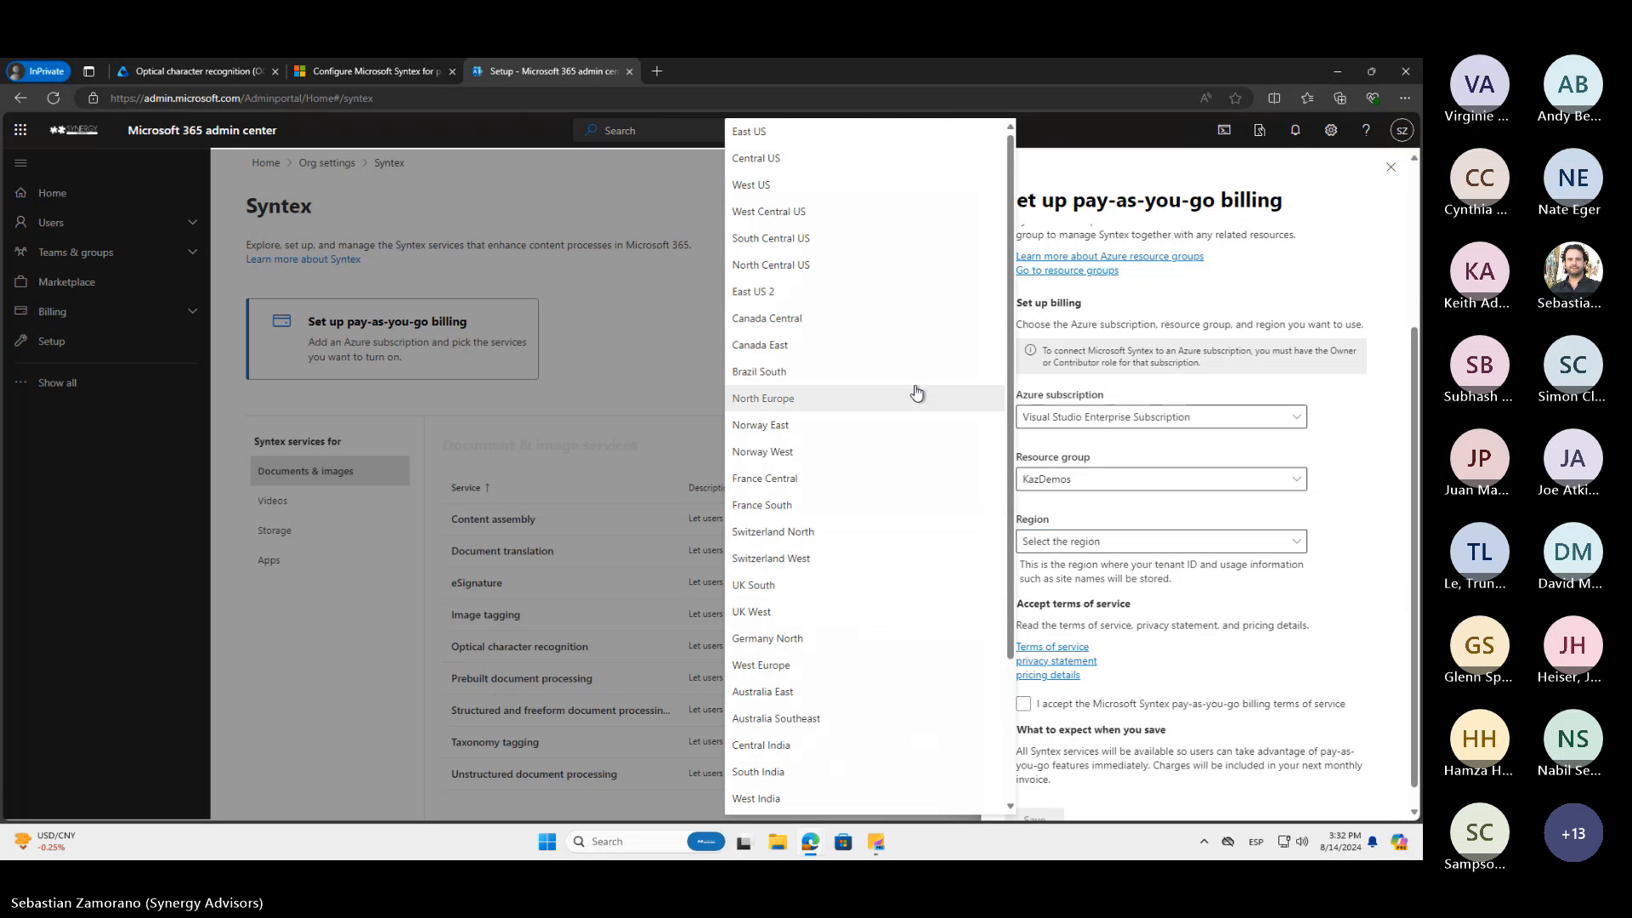
{"action": "left_click", "coordinate": [777, 159]}
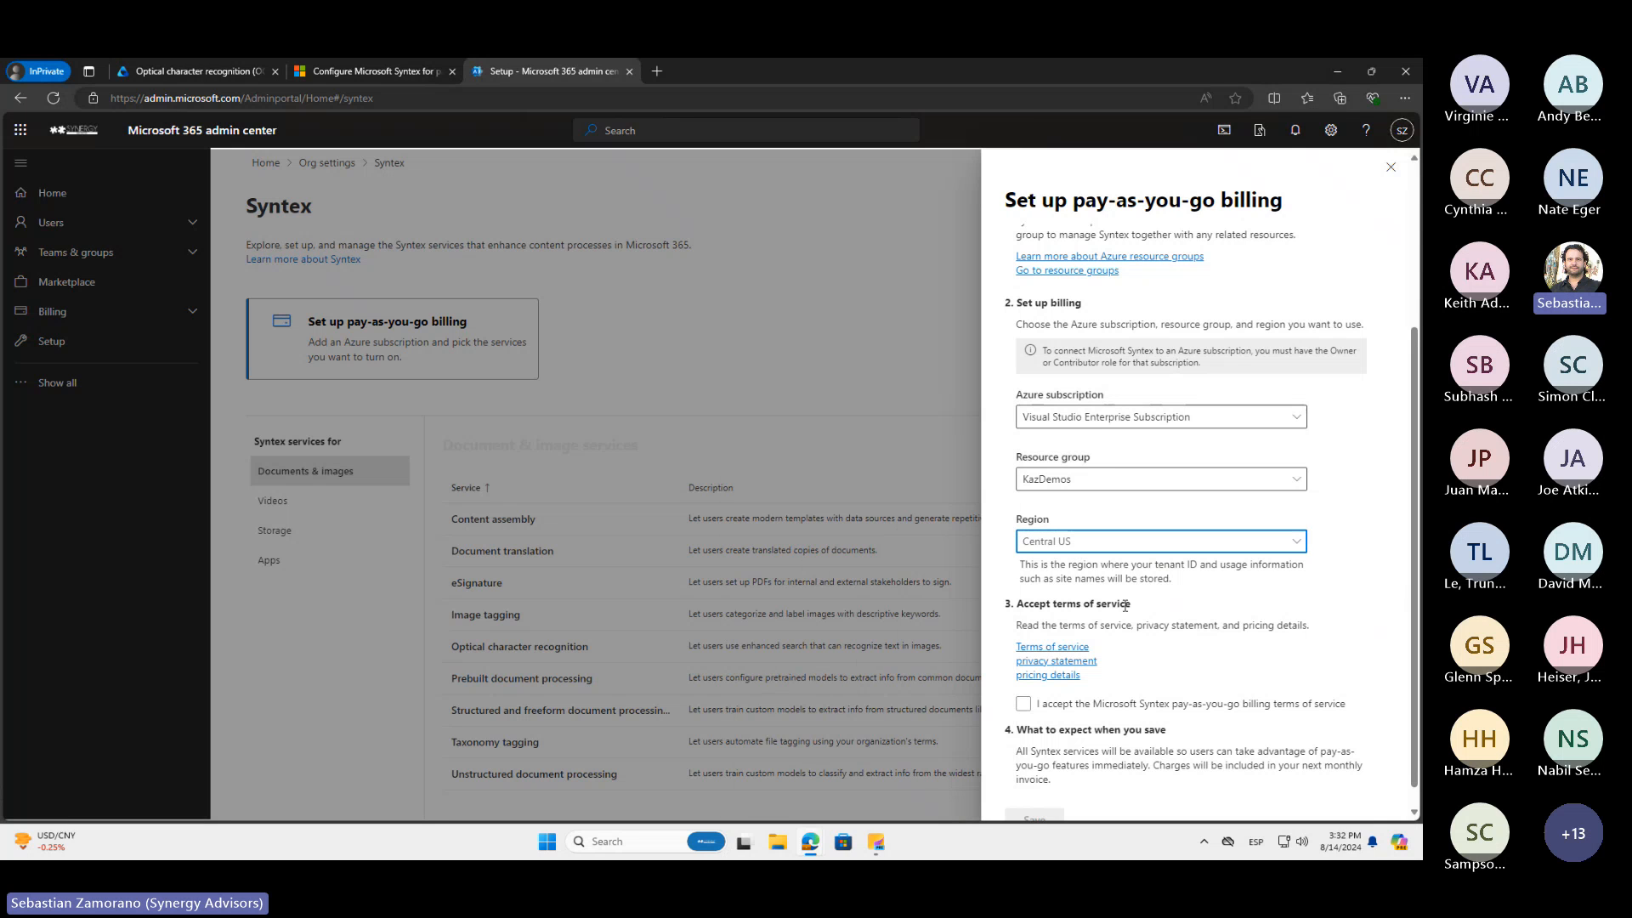
Accept the Microsoft Syntex pay-as-you-go billing terms of service and save the billing setup
{"action": "left_click", "coordinate": [1022, 703]}
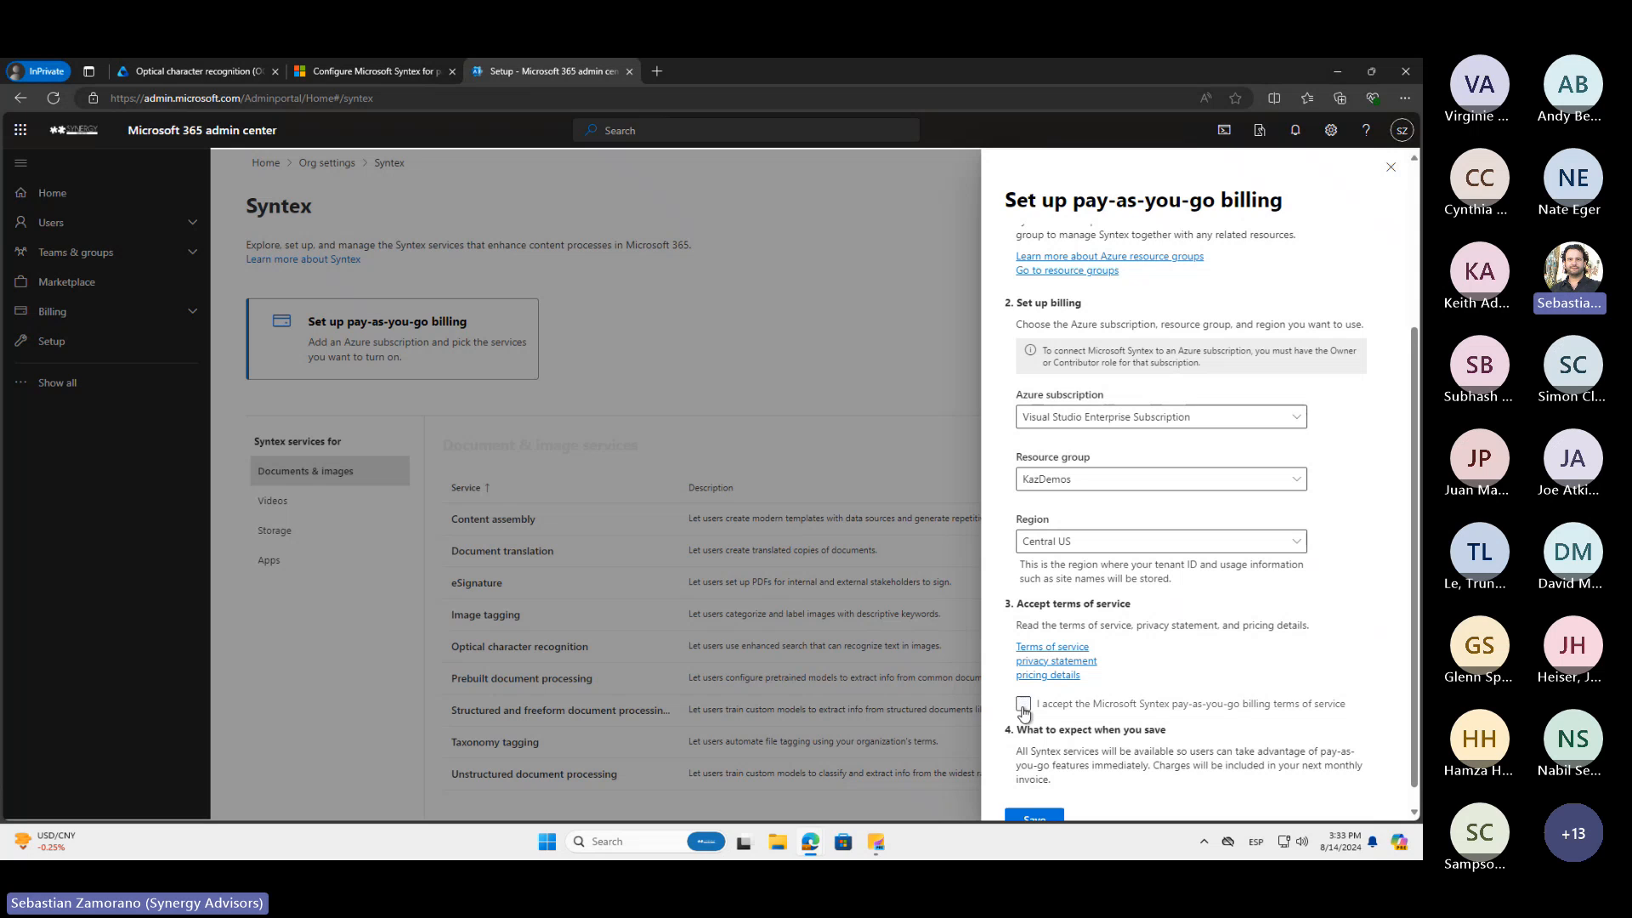
{"action": "scroll", "coordinate": [1023, 712], "scroll_direction": "down", "scroll_amount": 1}
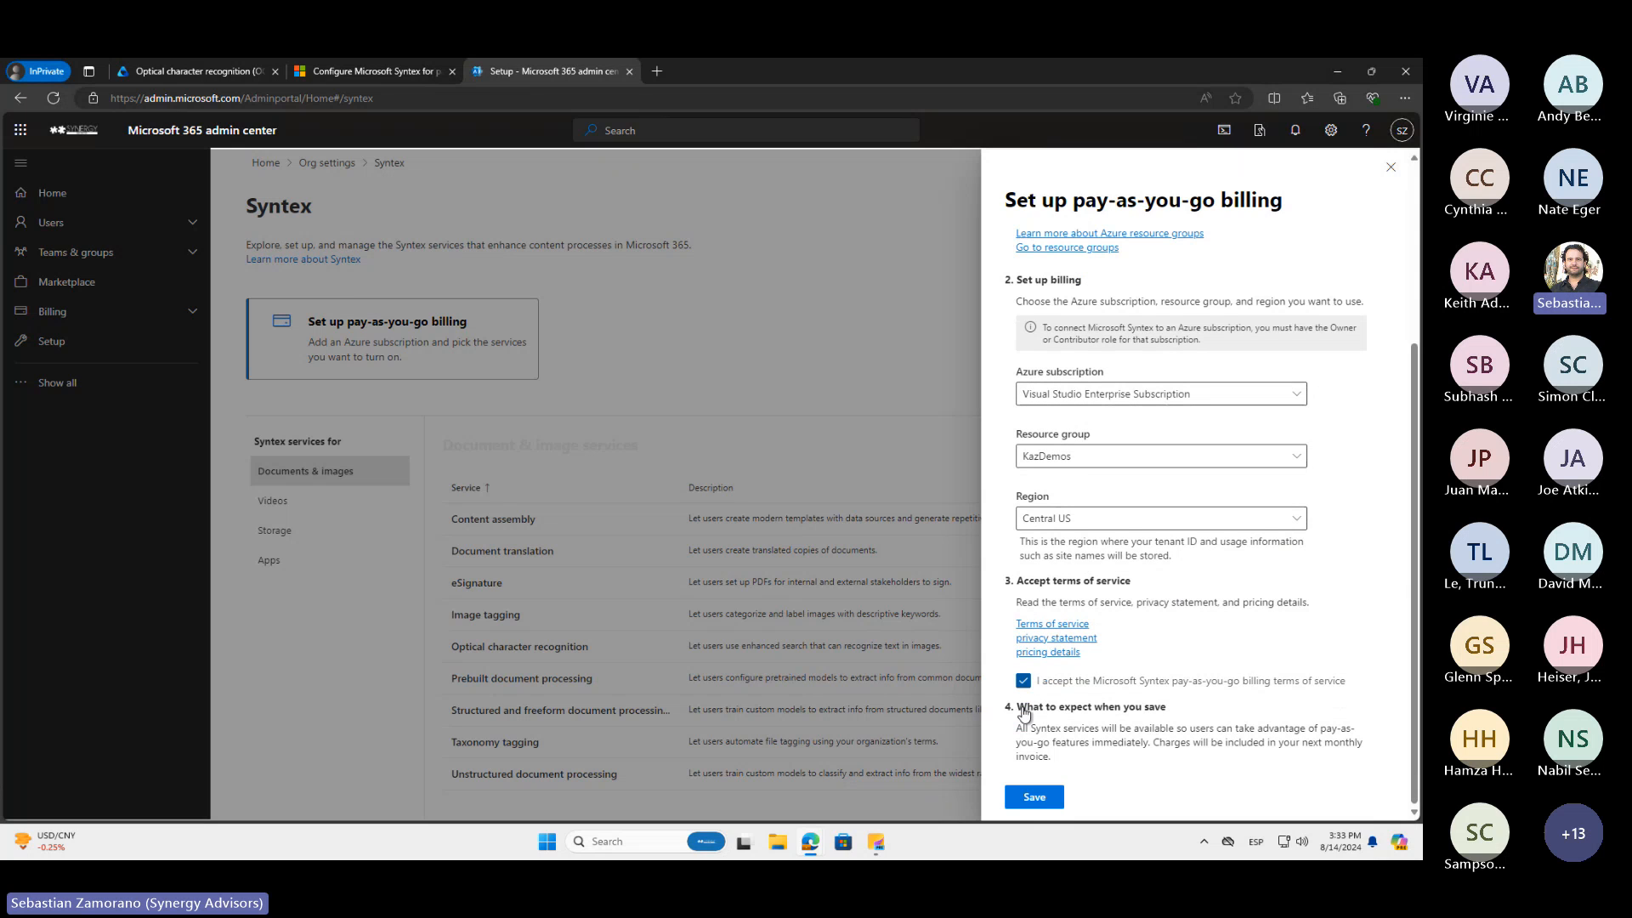
{"action": "left_click", "coordinate": [1038, 799]}
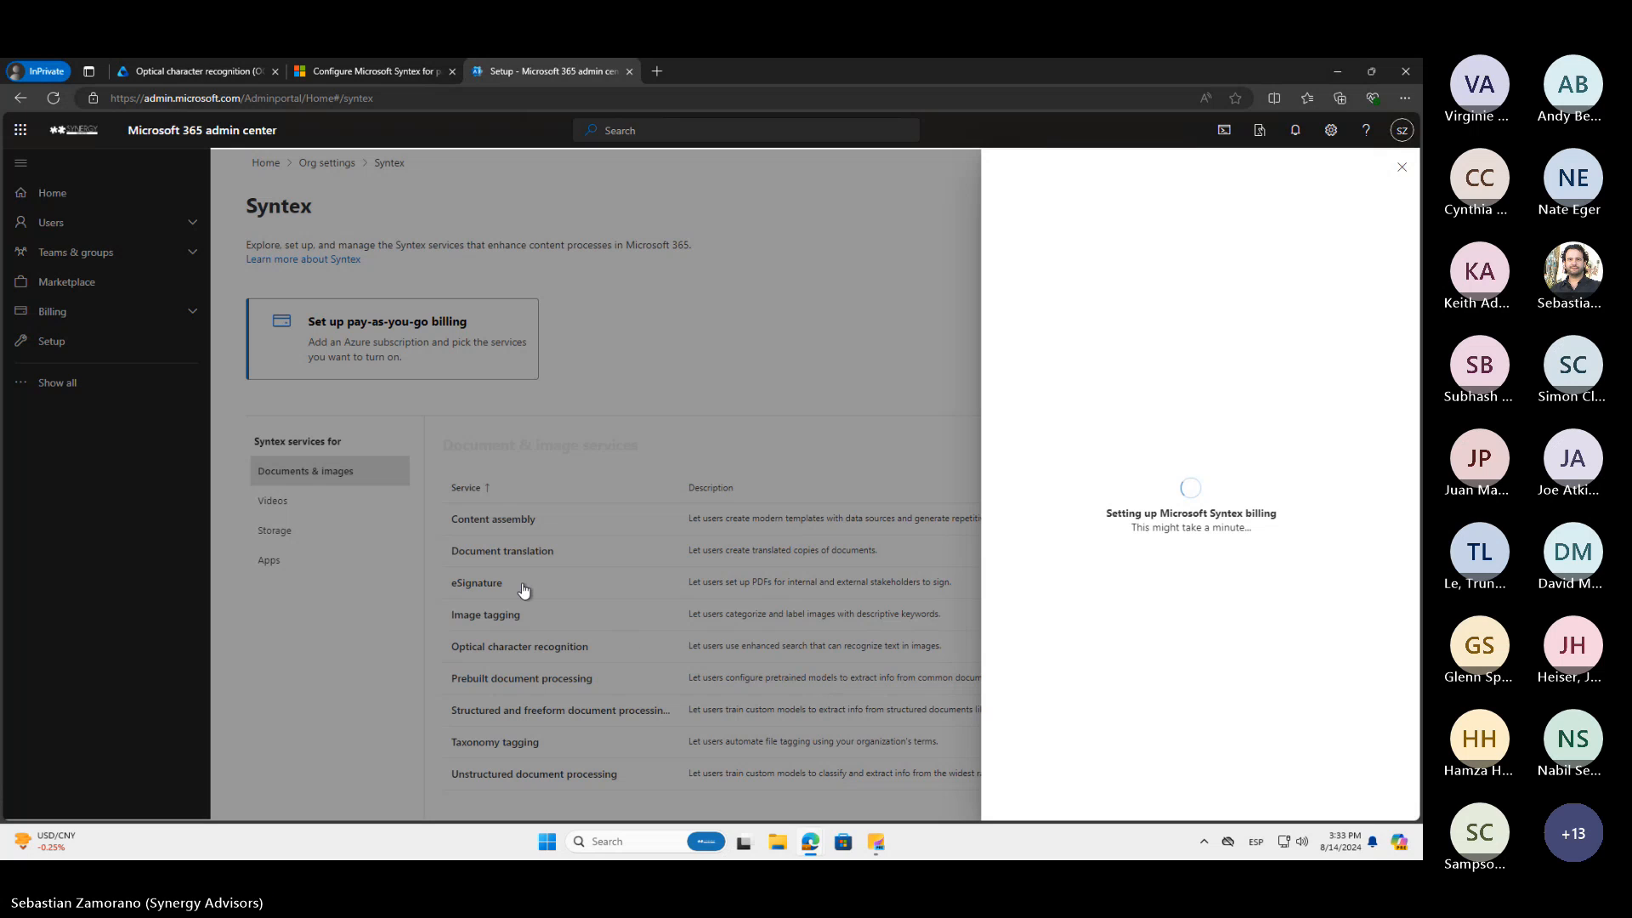
Compare the Syntex billing setup progress in the Microsoft 365 admin center with the OCR settings in Microsoft Purview
{"action": "left_click", "coordinate": [197, 75]}
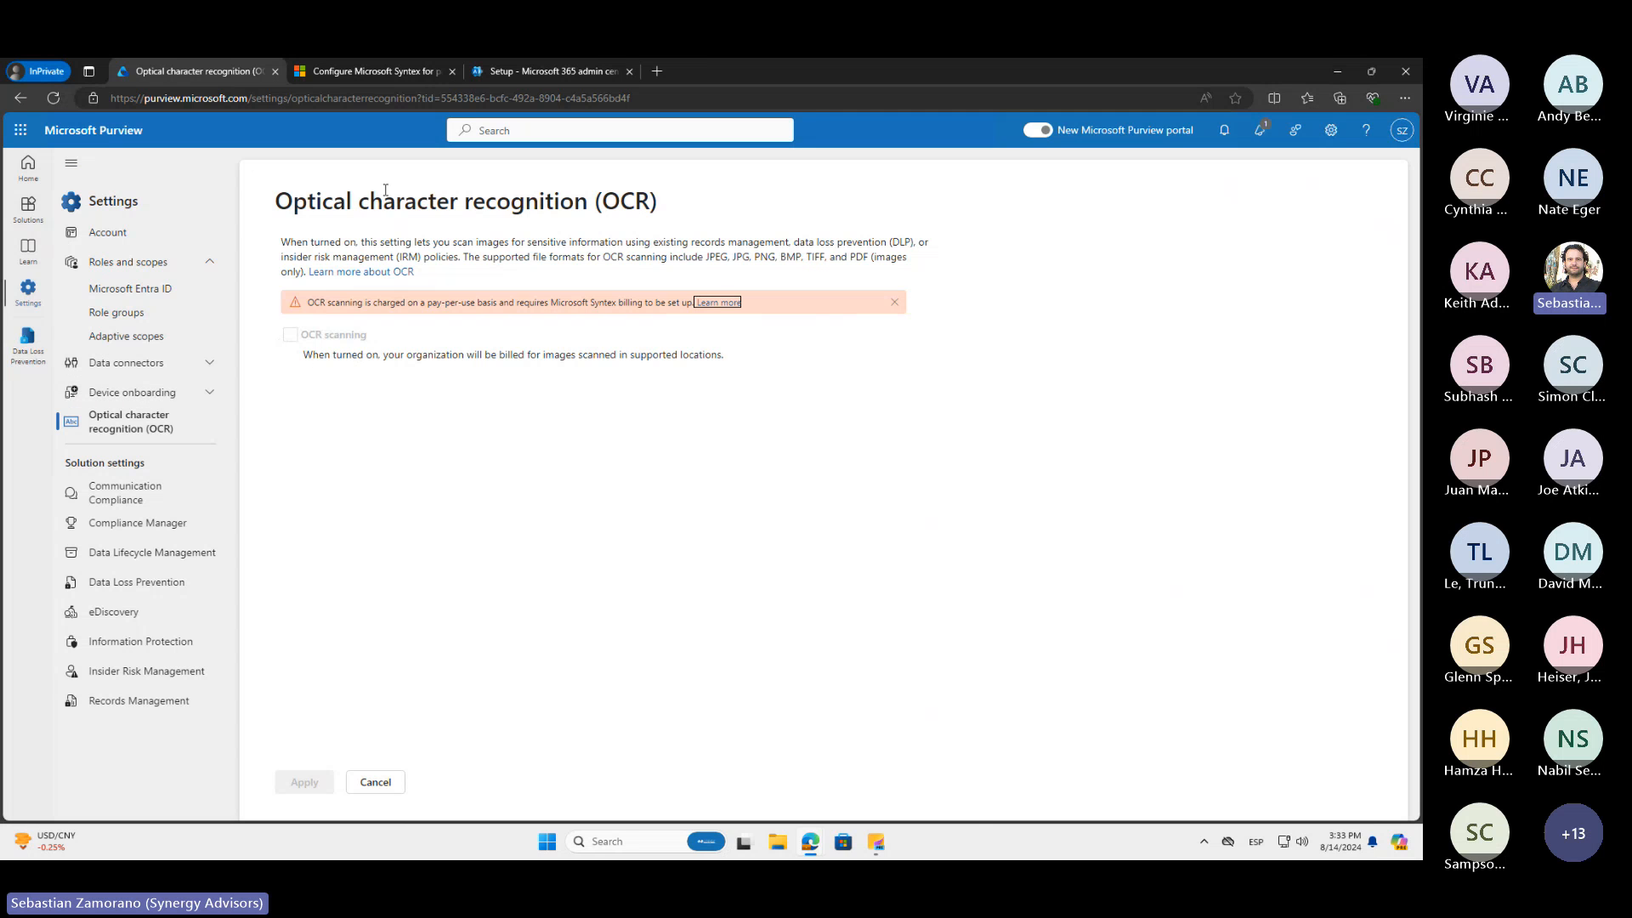
{"action": "left_click", "coordinate": [541, 74]}
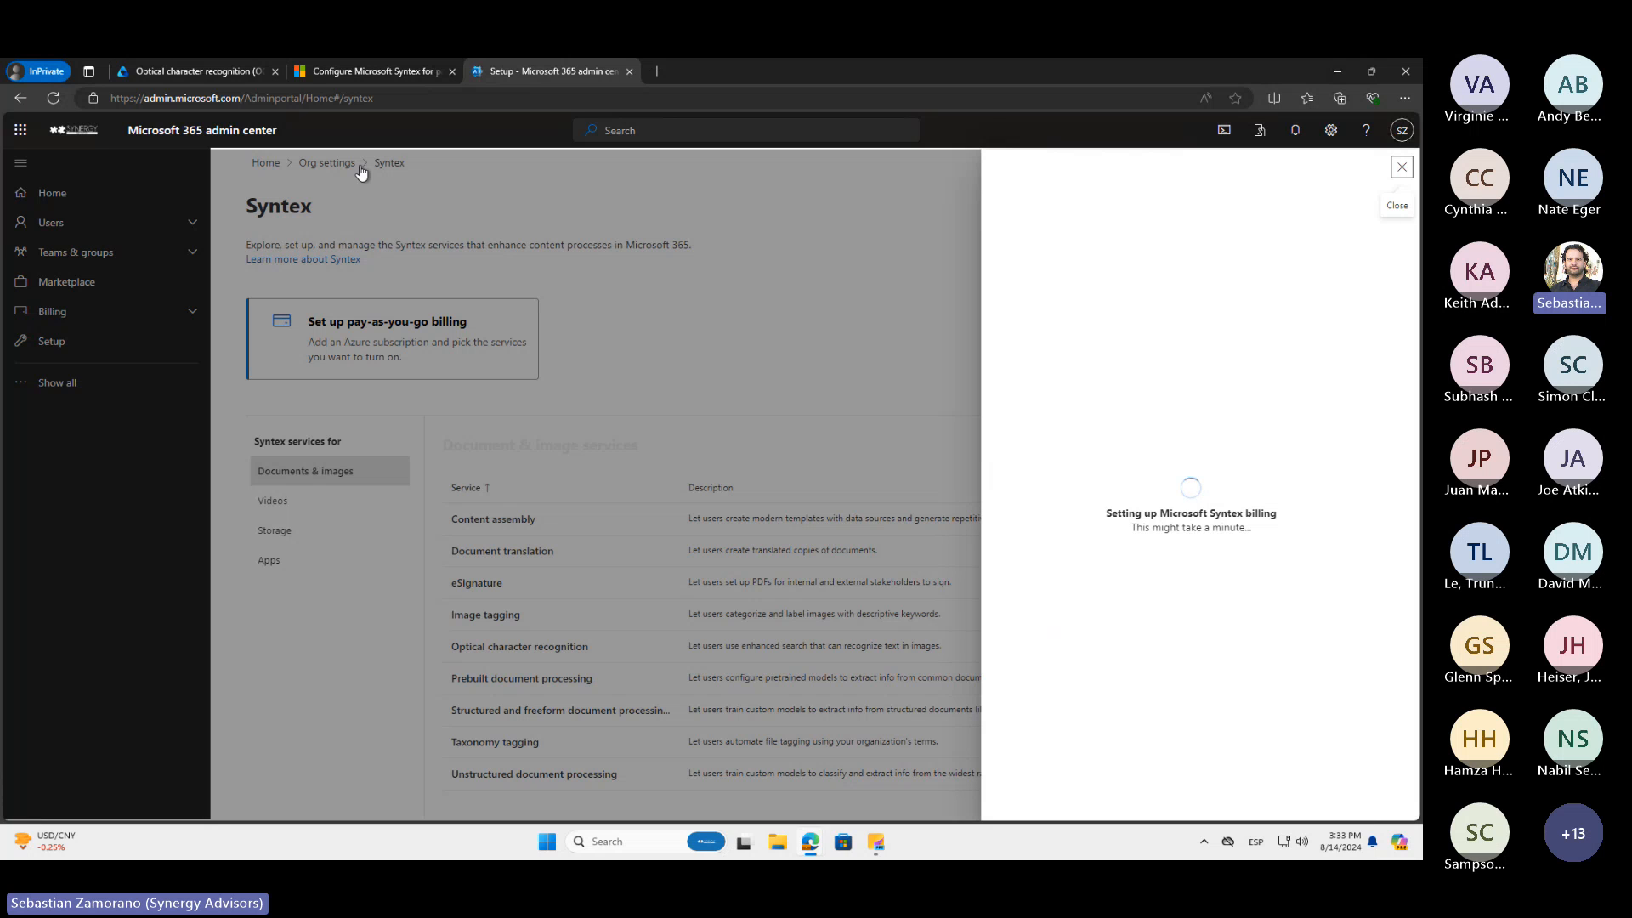
{"action": "left_click", "coordinate": [222, 70]}
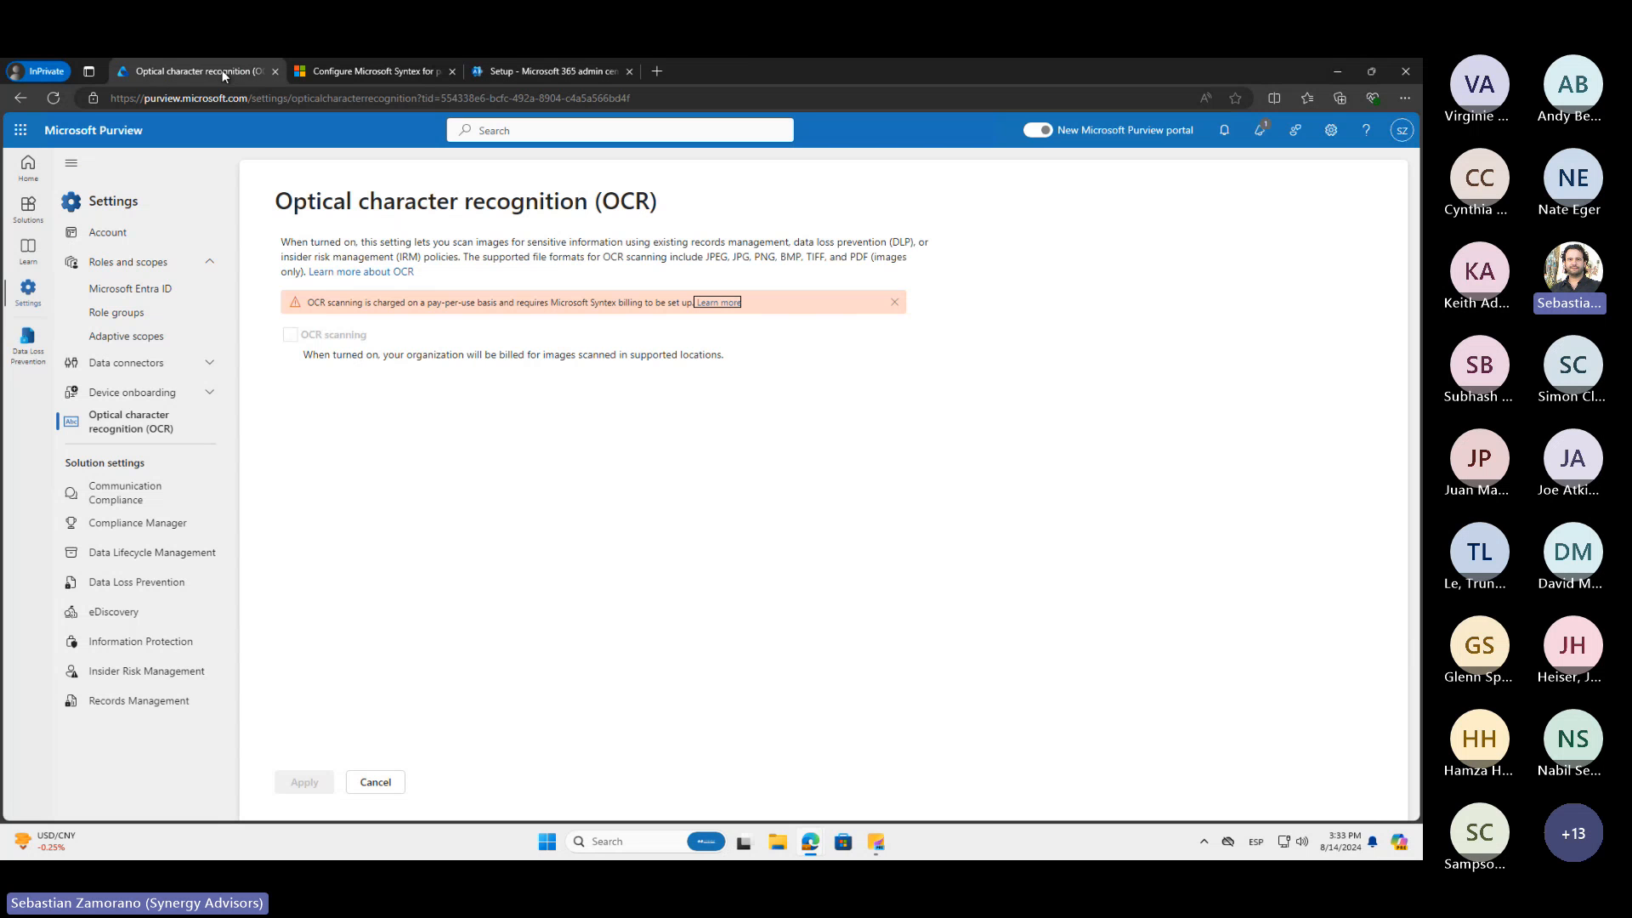
{"action": "left_click", "coordinate": [530, 73]}
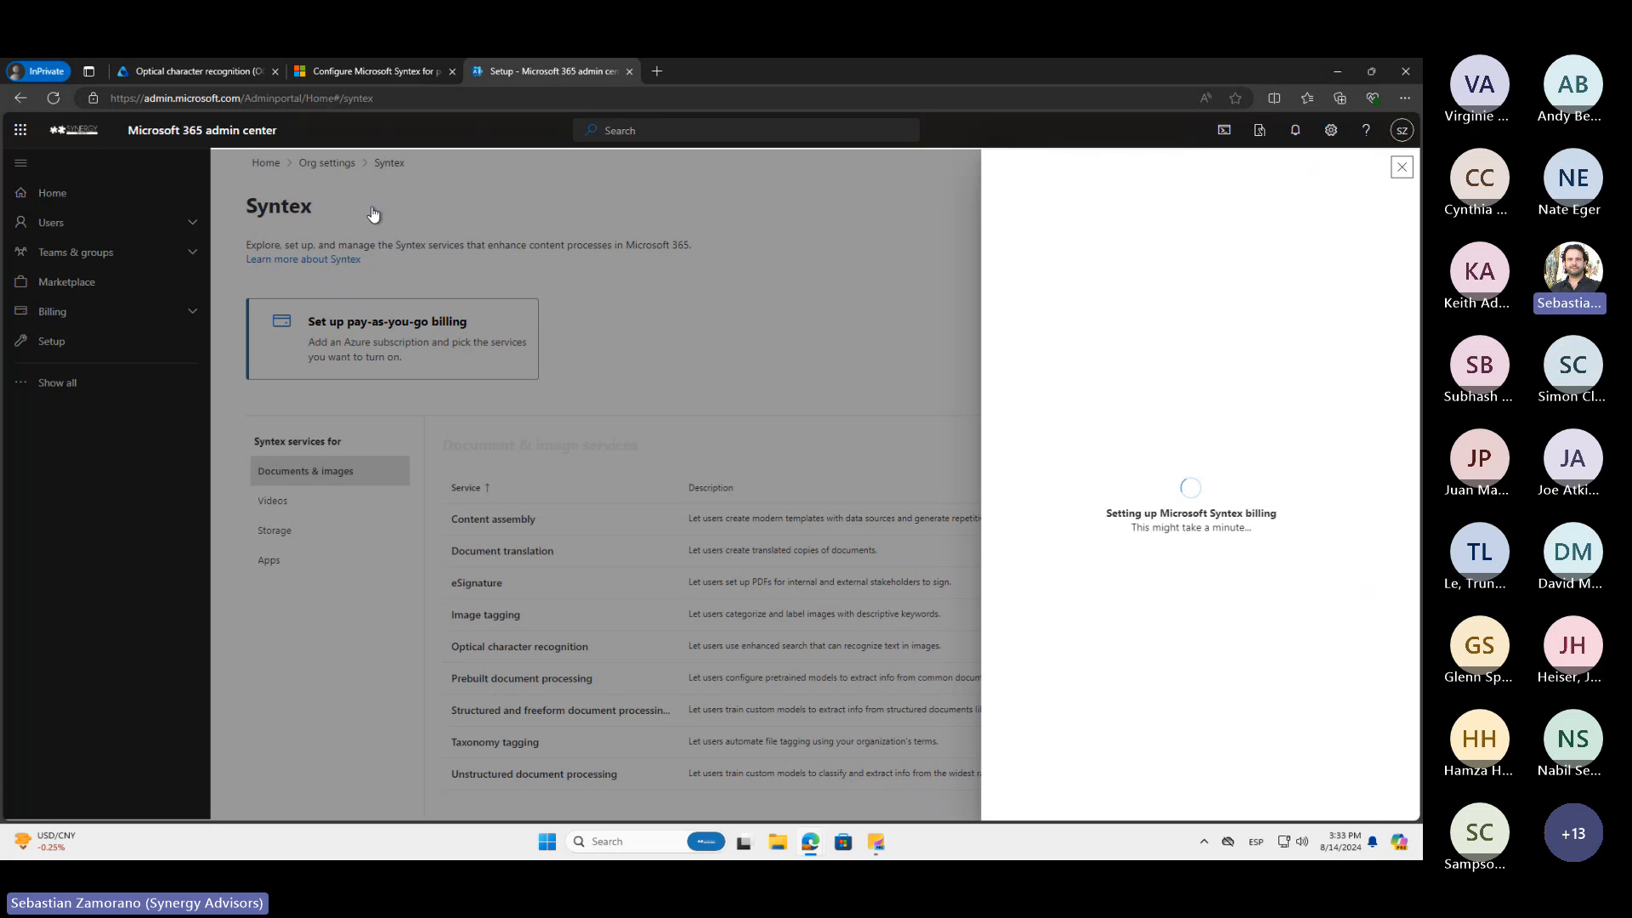
{"action": "left_click", "coordinate": [214, 69]}
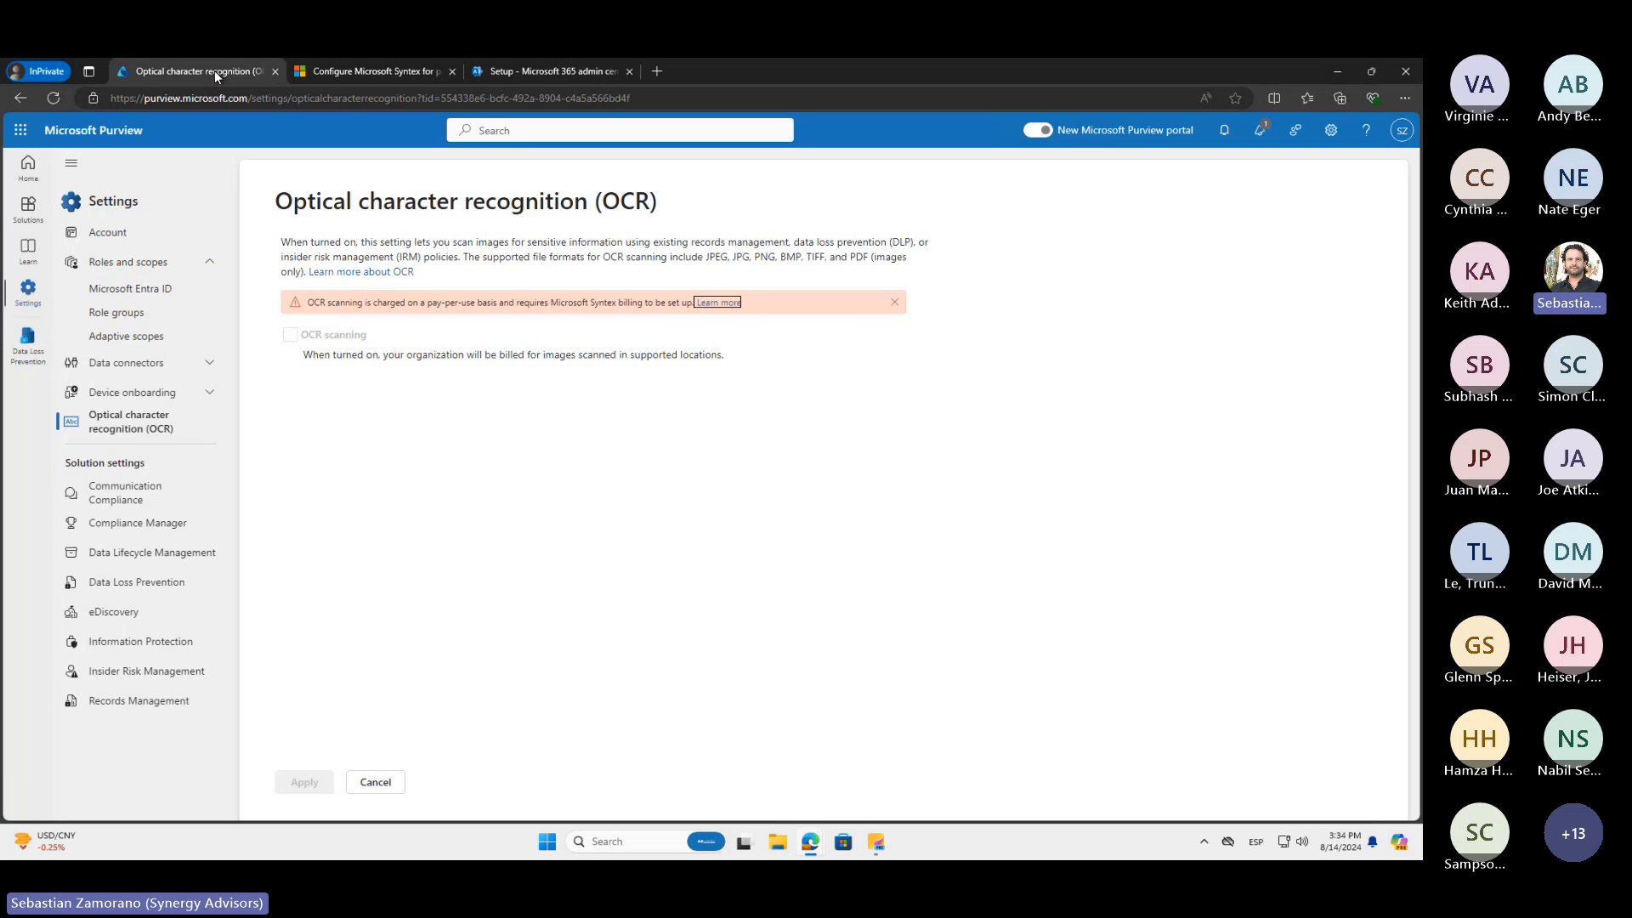
Reload the Purview OCR settings, recheck the Syntex billing setup, and select OCR scanning to review its locations and scopes
{"action": "left_click", "coordinate": [55, 99]}
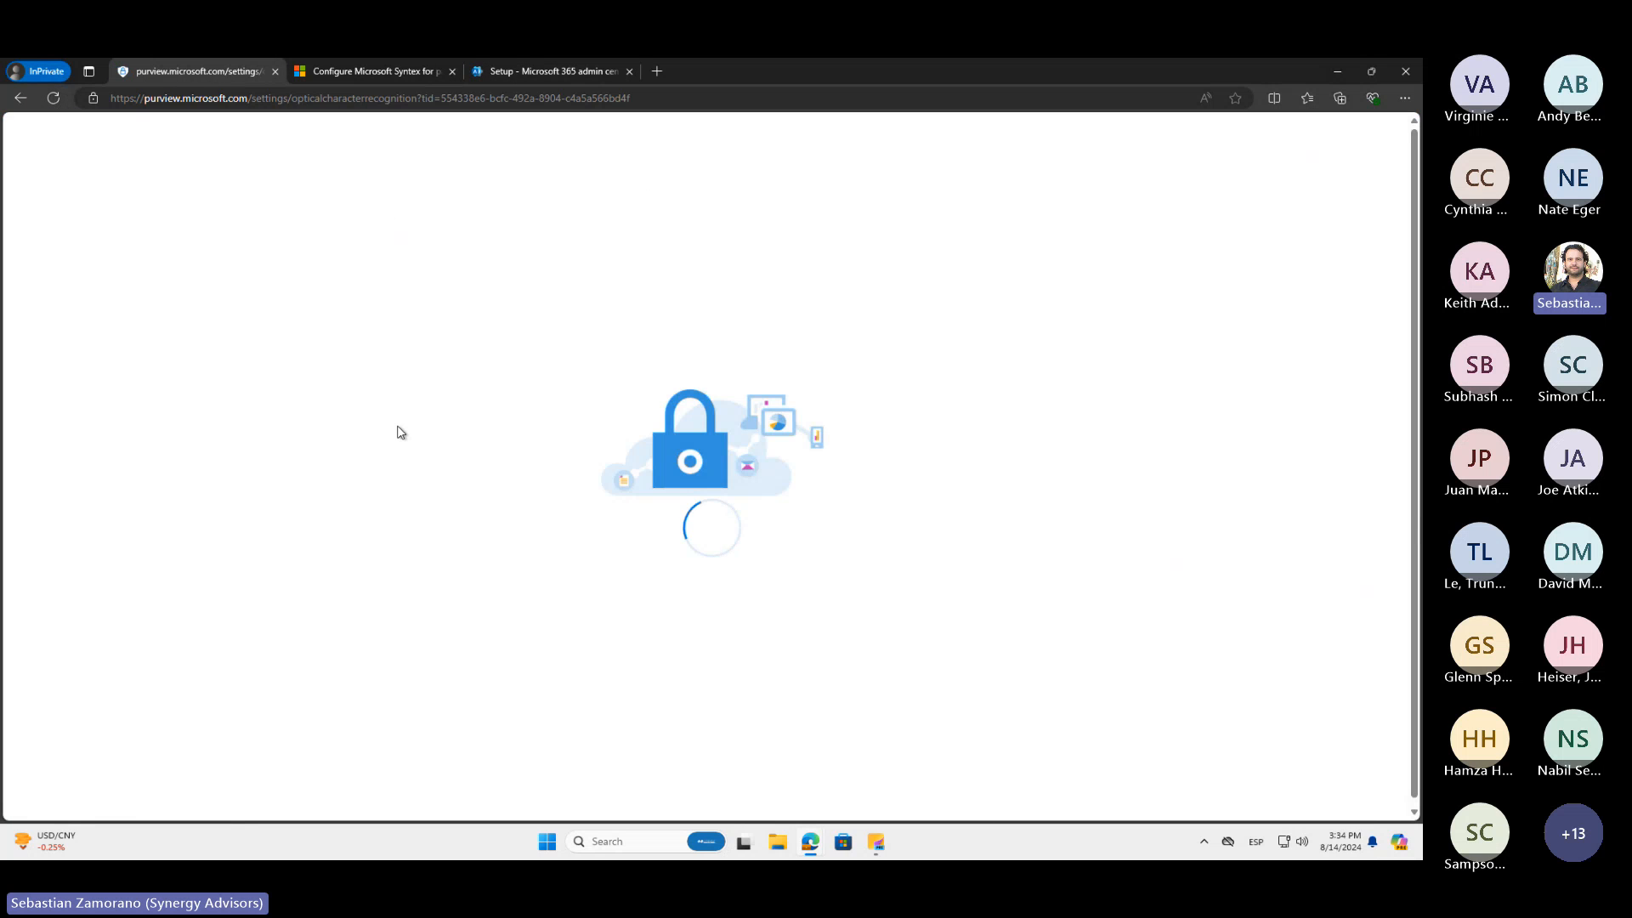
{"action": "left_click", "coordinate": [539, 72]}
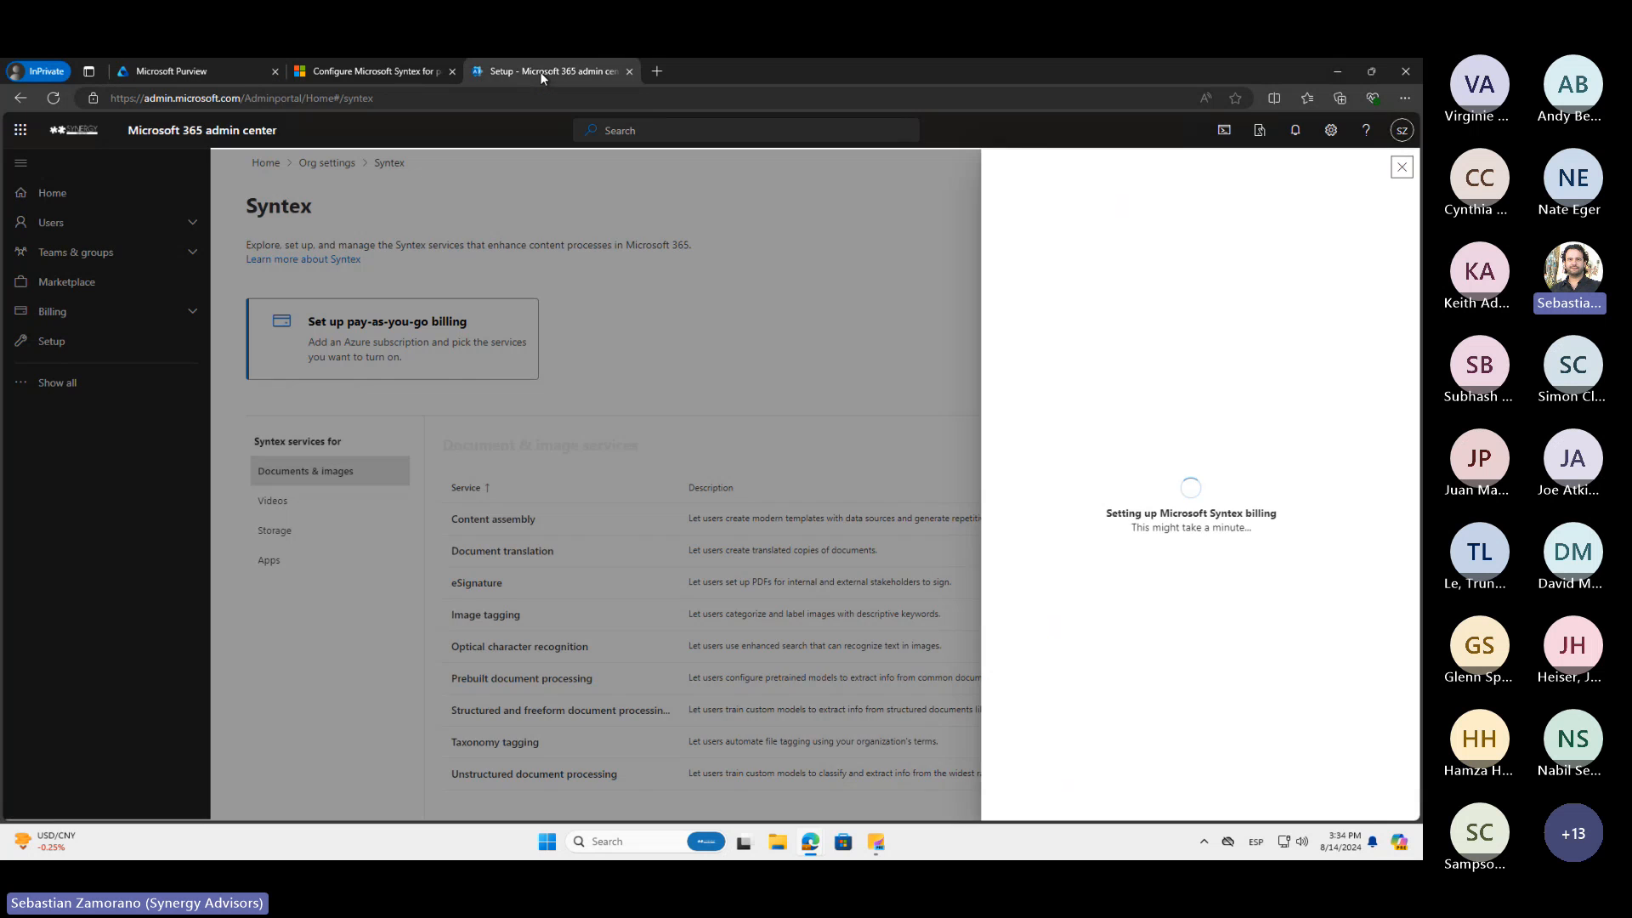
{"action": "left_click", "coordinate": [243, 69]}
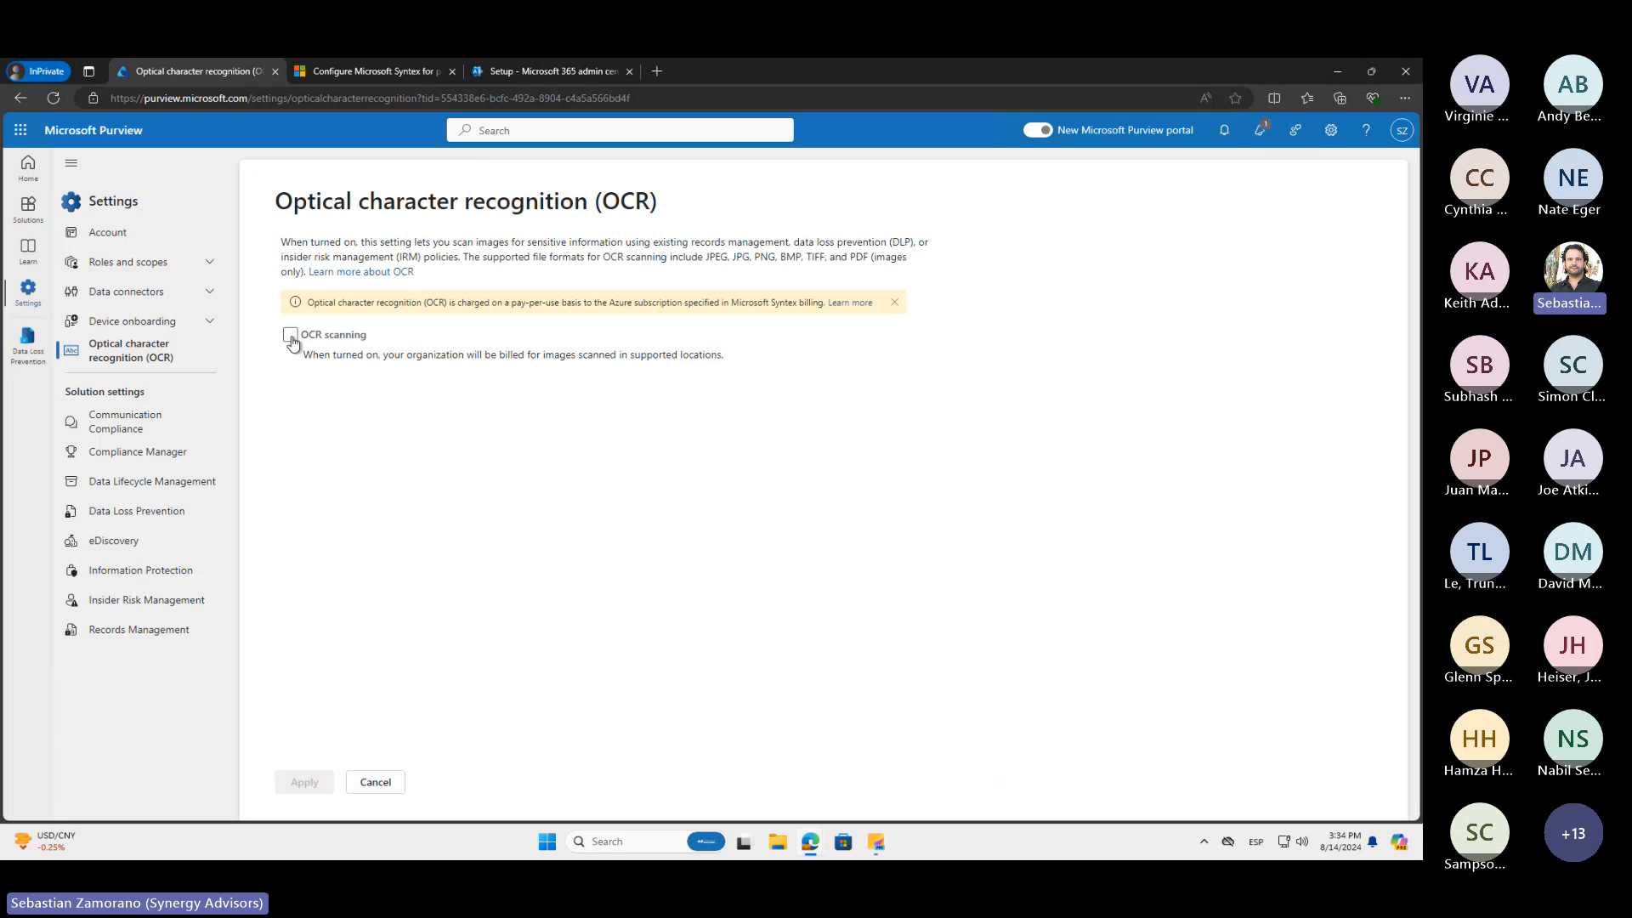
{"action": "left_click", "coordinate": [291, 337]}
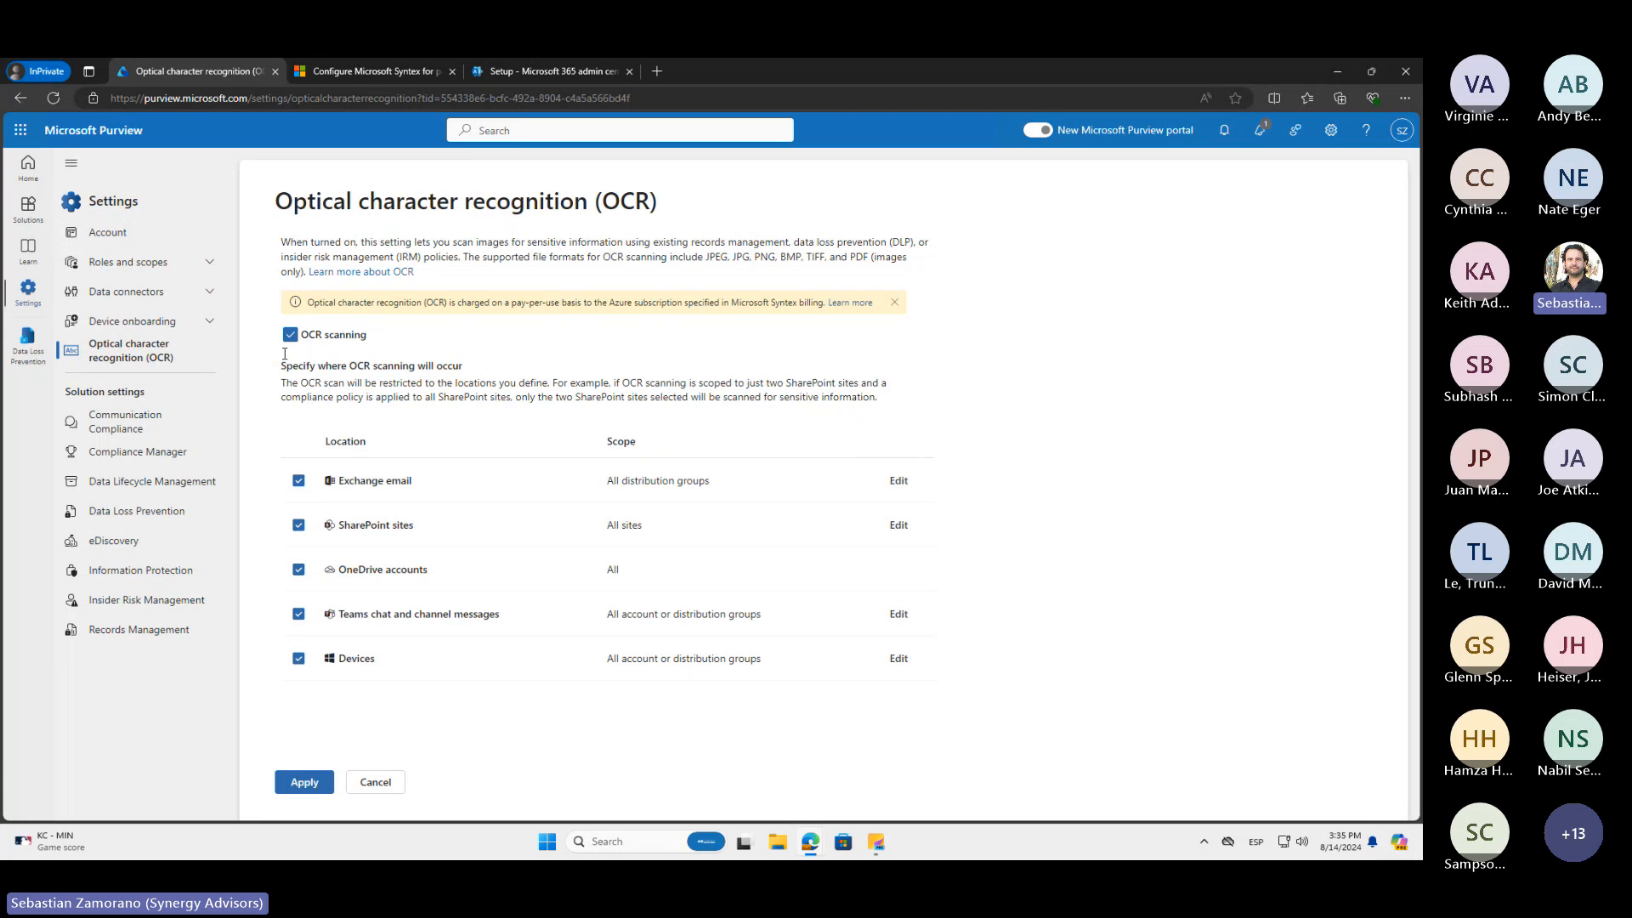
Review the Endpoint DLP settings categories in Purview's Data Loss Prevention settings
{"action": "left_click", "coordinate": [144, 513]}
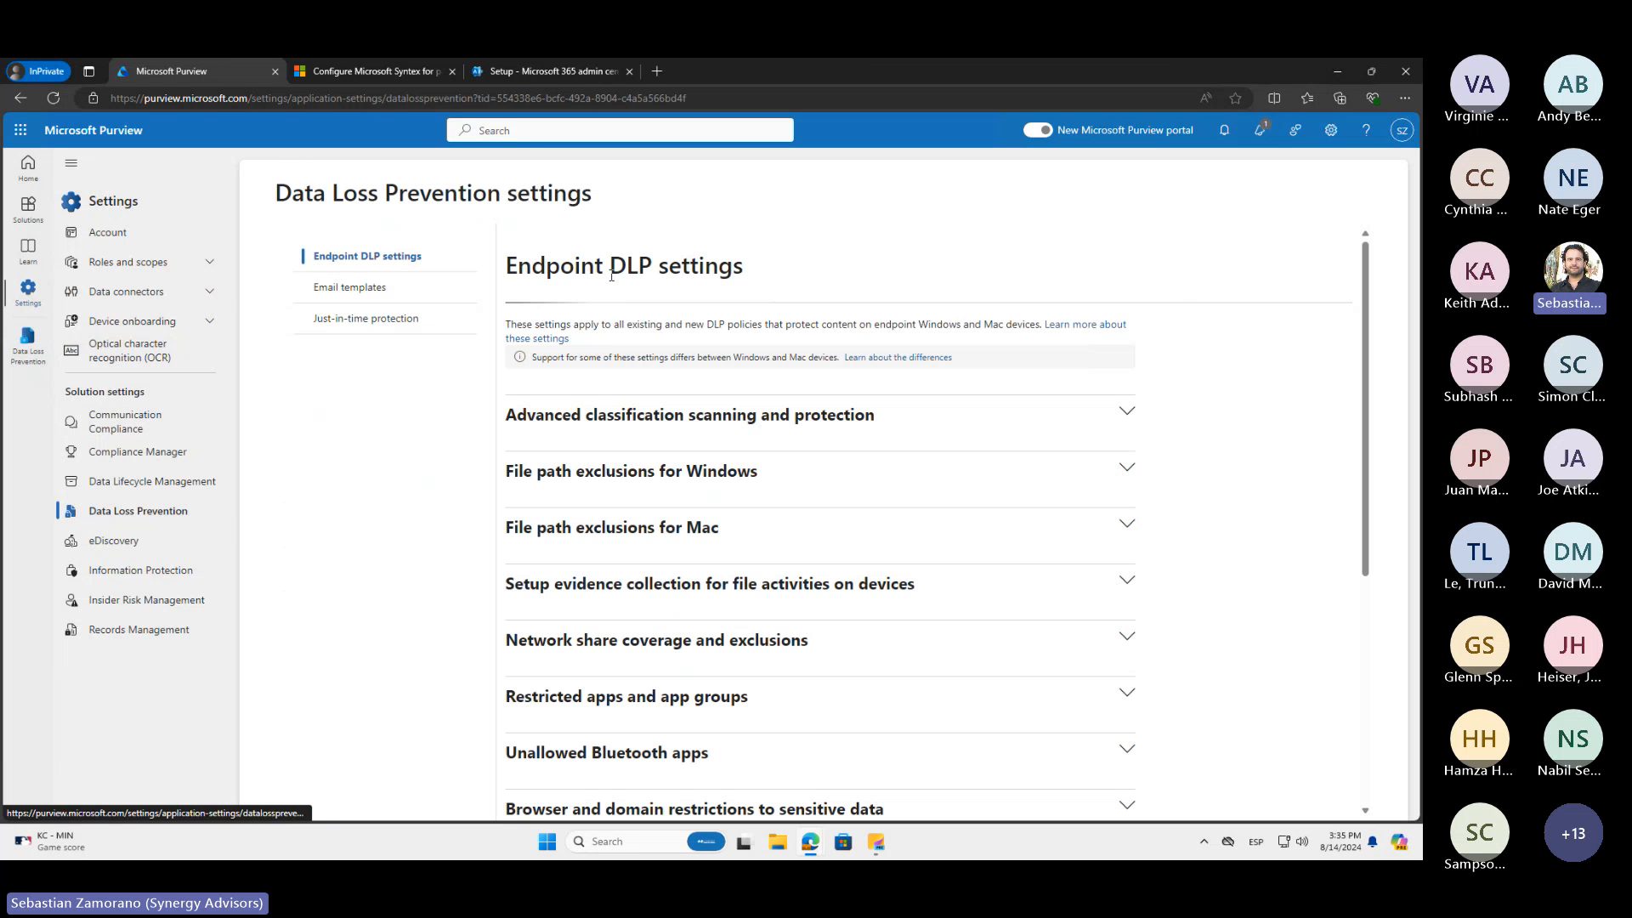
{"action": "scroll", "coordinate": [603, 662], "scroll_direction": "down", "scroll_amount": 3}
{"action": "scroll", "coordinate": [603, 662], "scroll_direction": "down", "scroll_amount": 2}
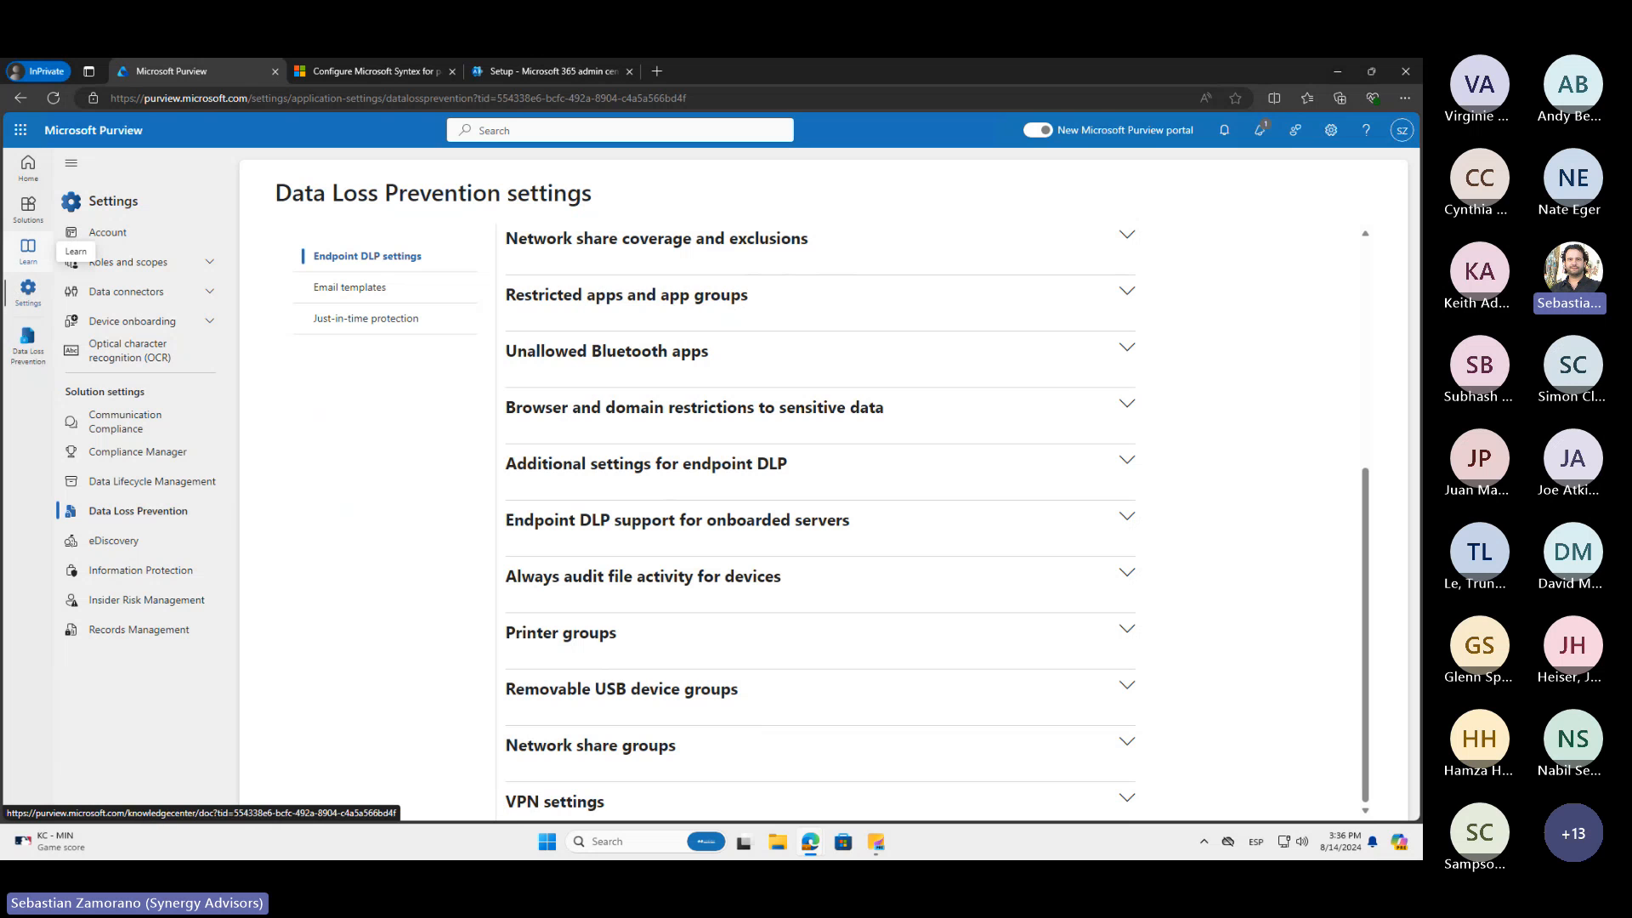
Open the Data Loss Prevention solution from the Purview home page and review its overview cards
{"action": "left_click", "coordinate": [28, 165]}
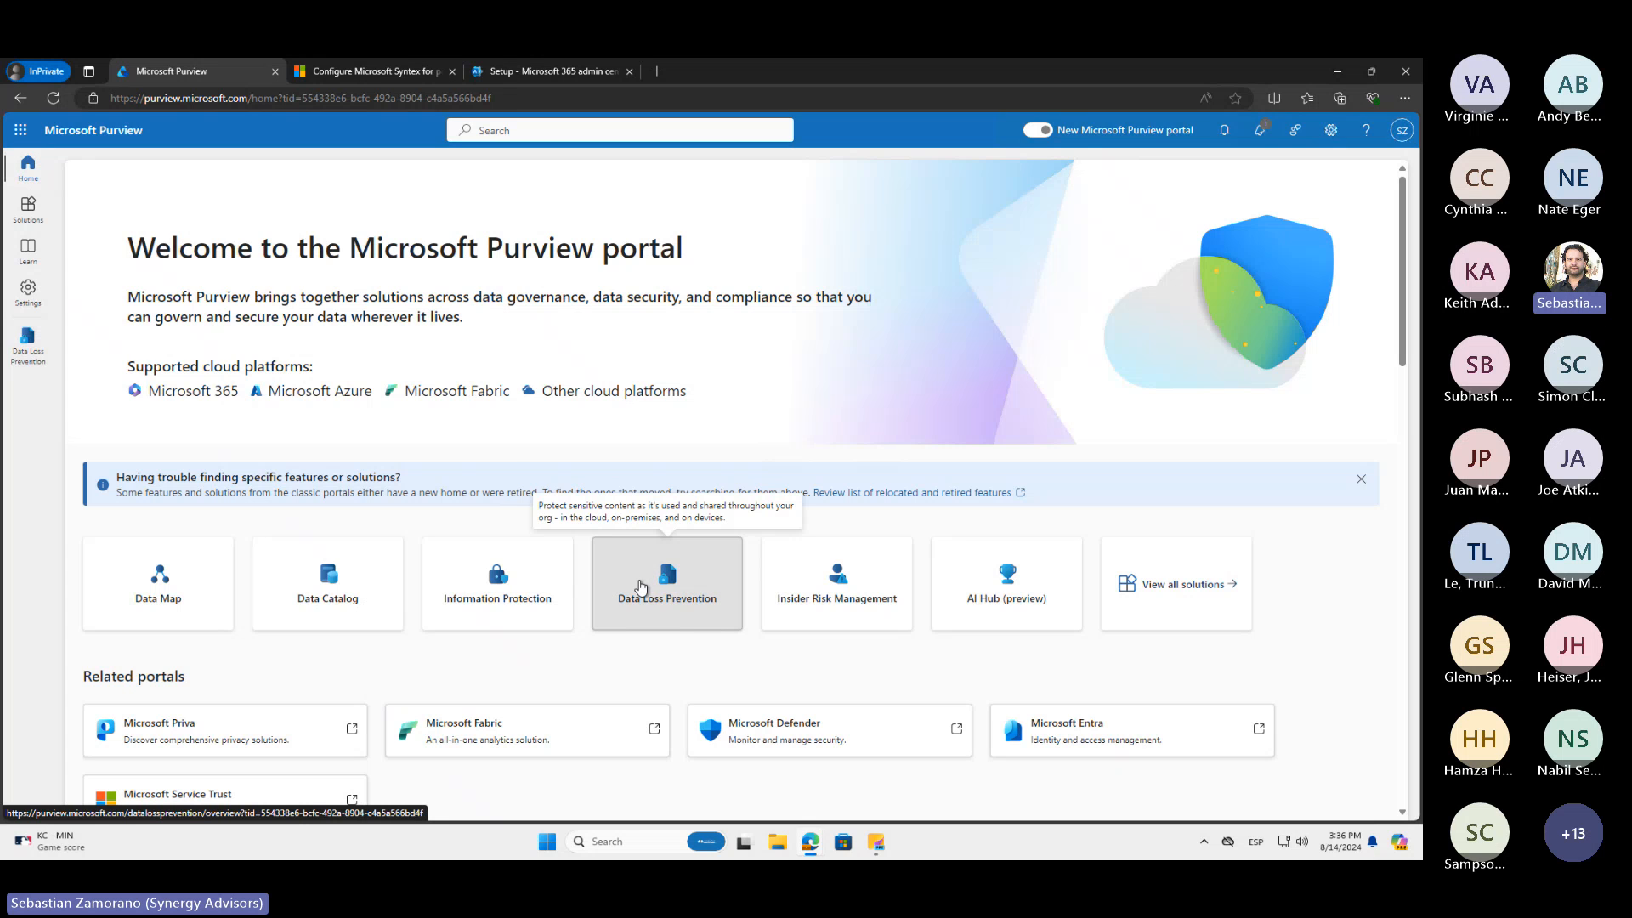
{"action": "left_click", "coordinate": [641, 586]}
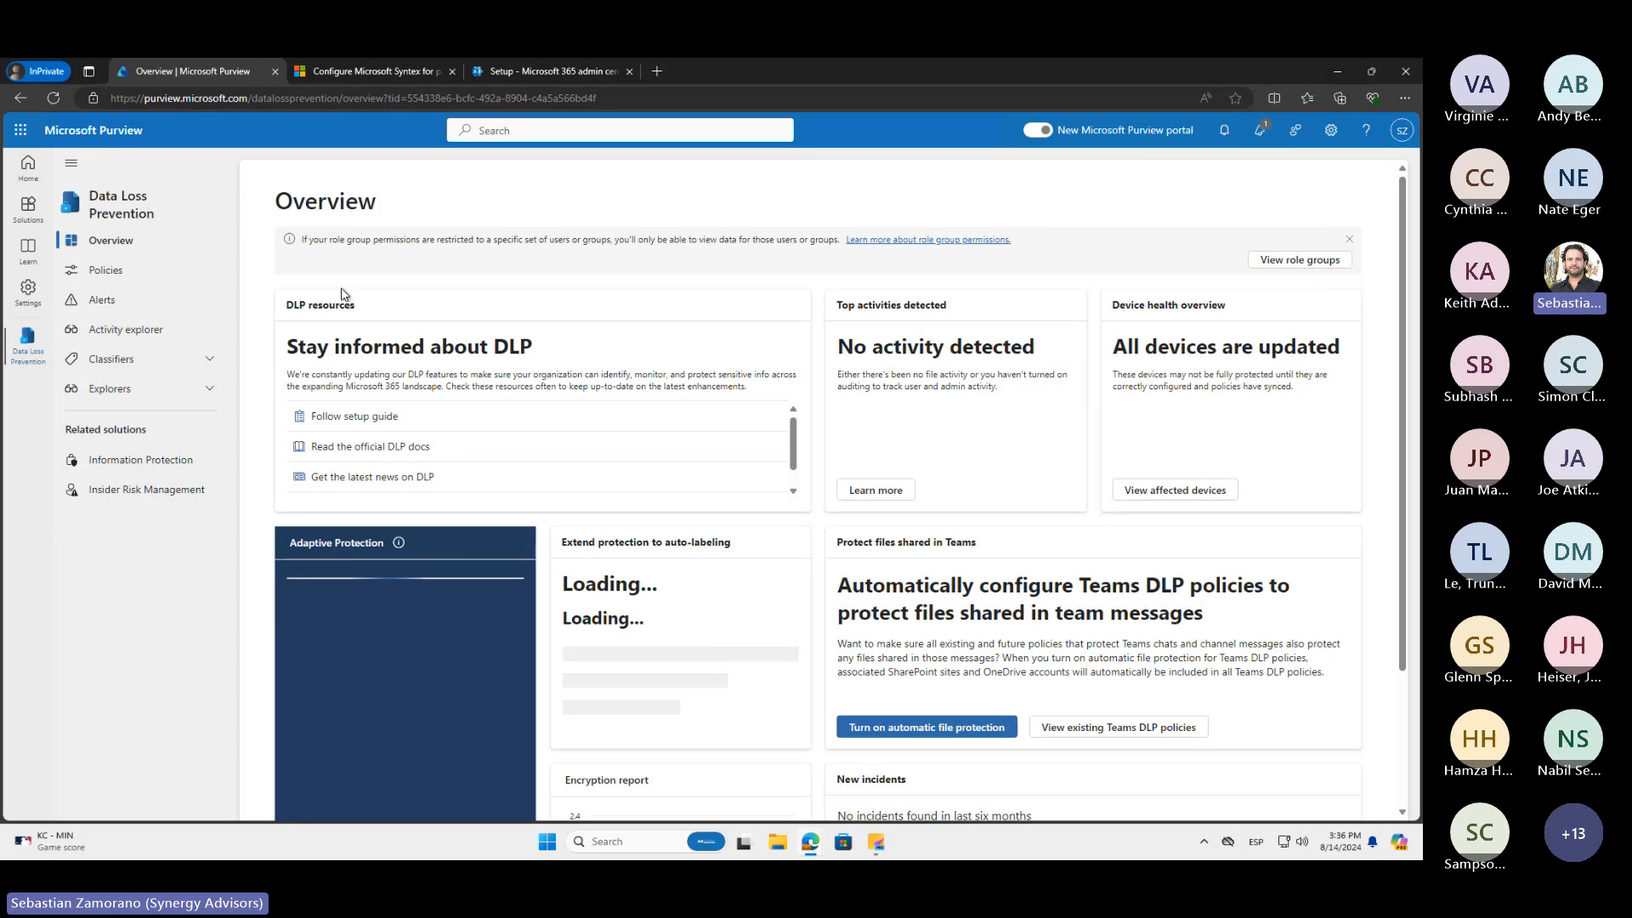
{"action": "scroll", "coordinate": [468, 456], "scroll_direction": "down", "scroll_amount": 1}
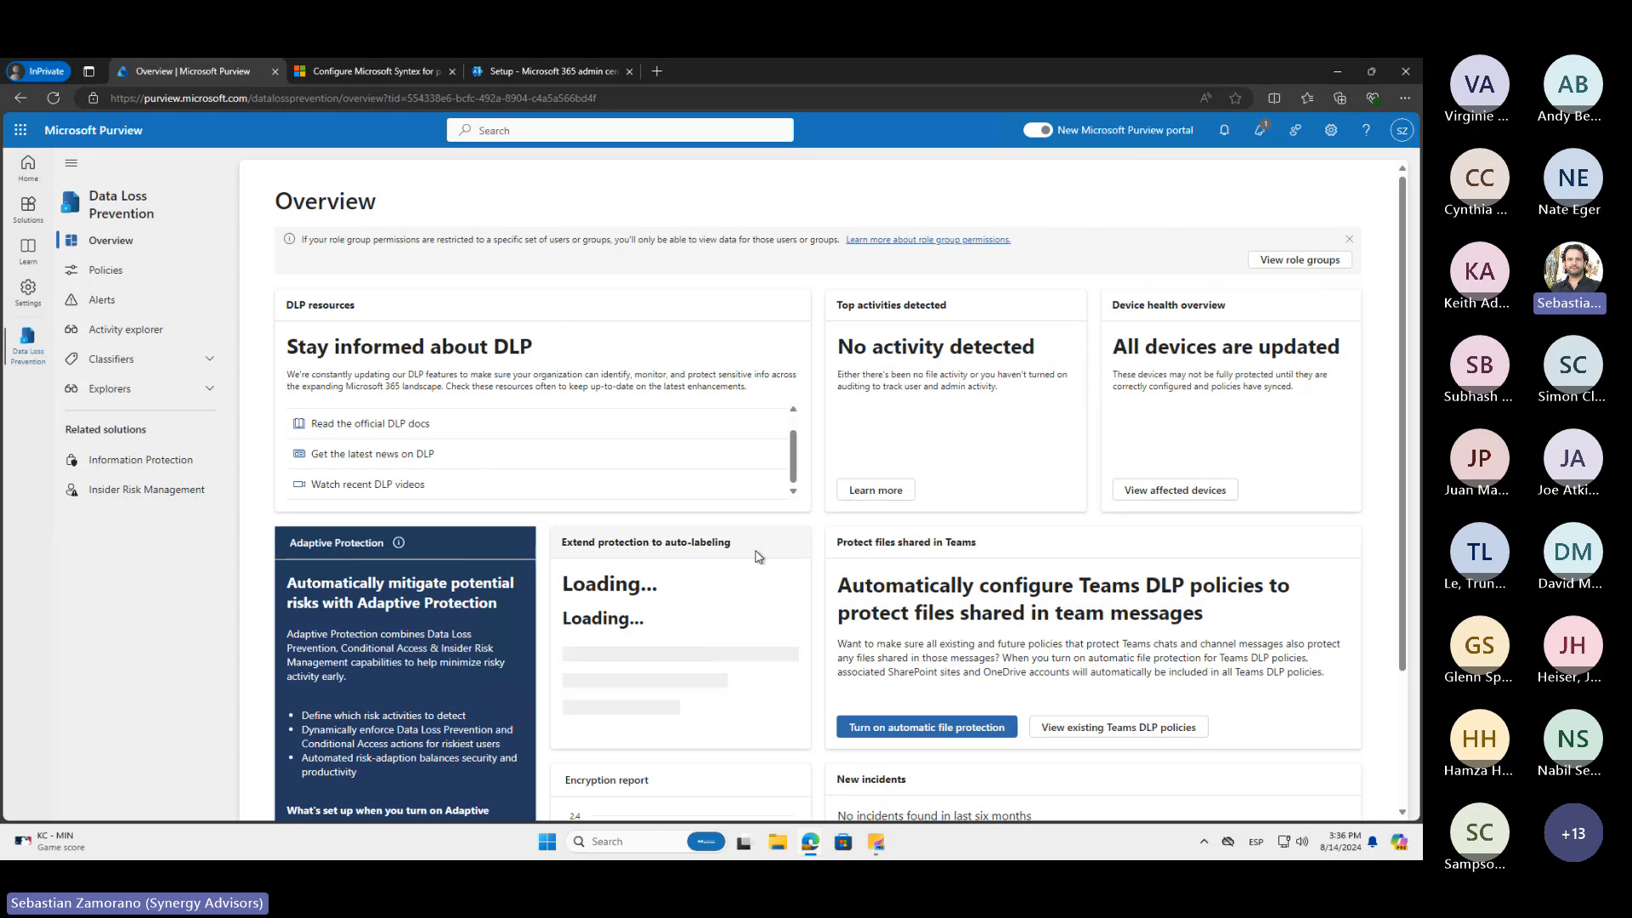
{"action": "scroll", "coordinate": [756, 552], "scroll_direction": "down", "scroll_amount": 2}
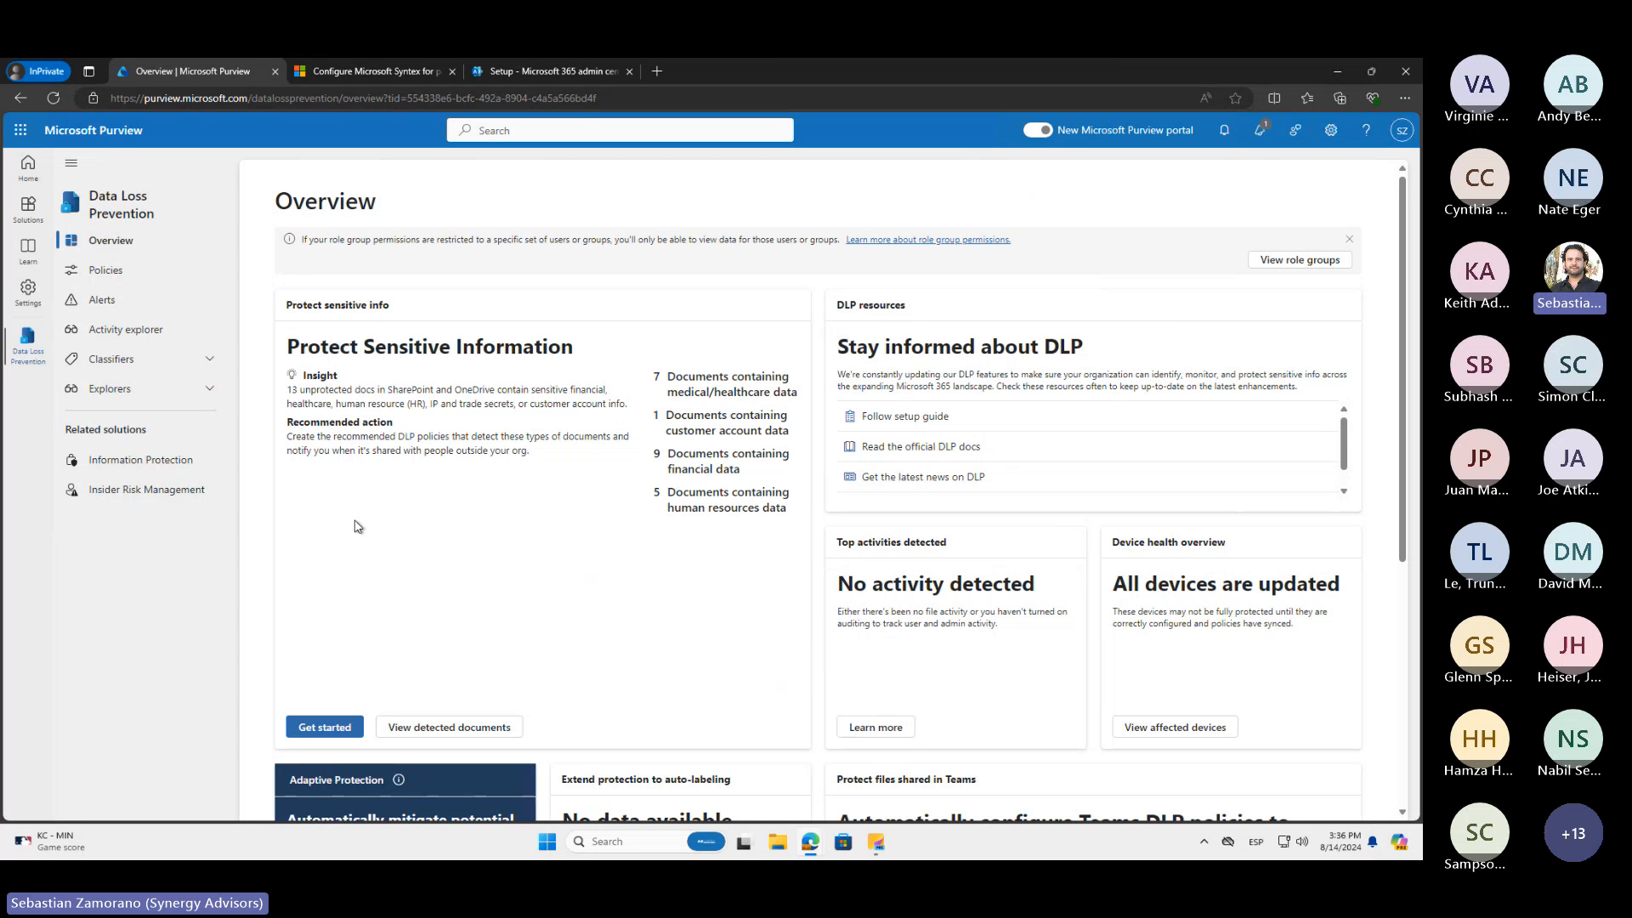
Show the Classifiers and Explorers entries of Data Loss Prevention and open the list of DLP policies
{"action": "left_click", "coordinate": [210, 360]}
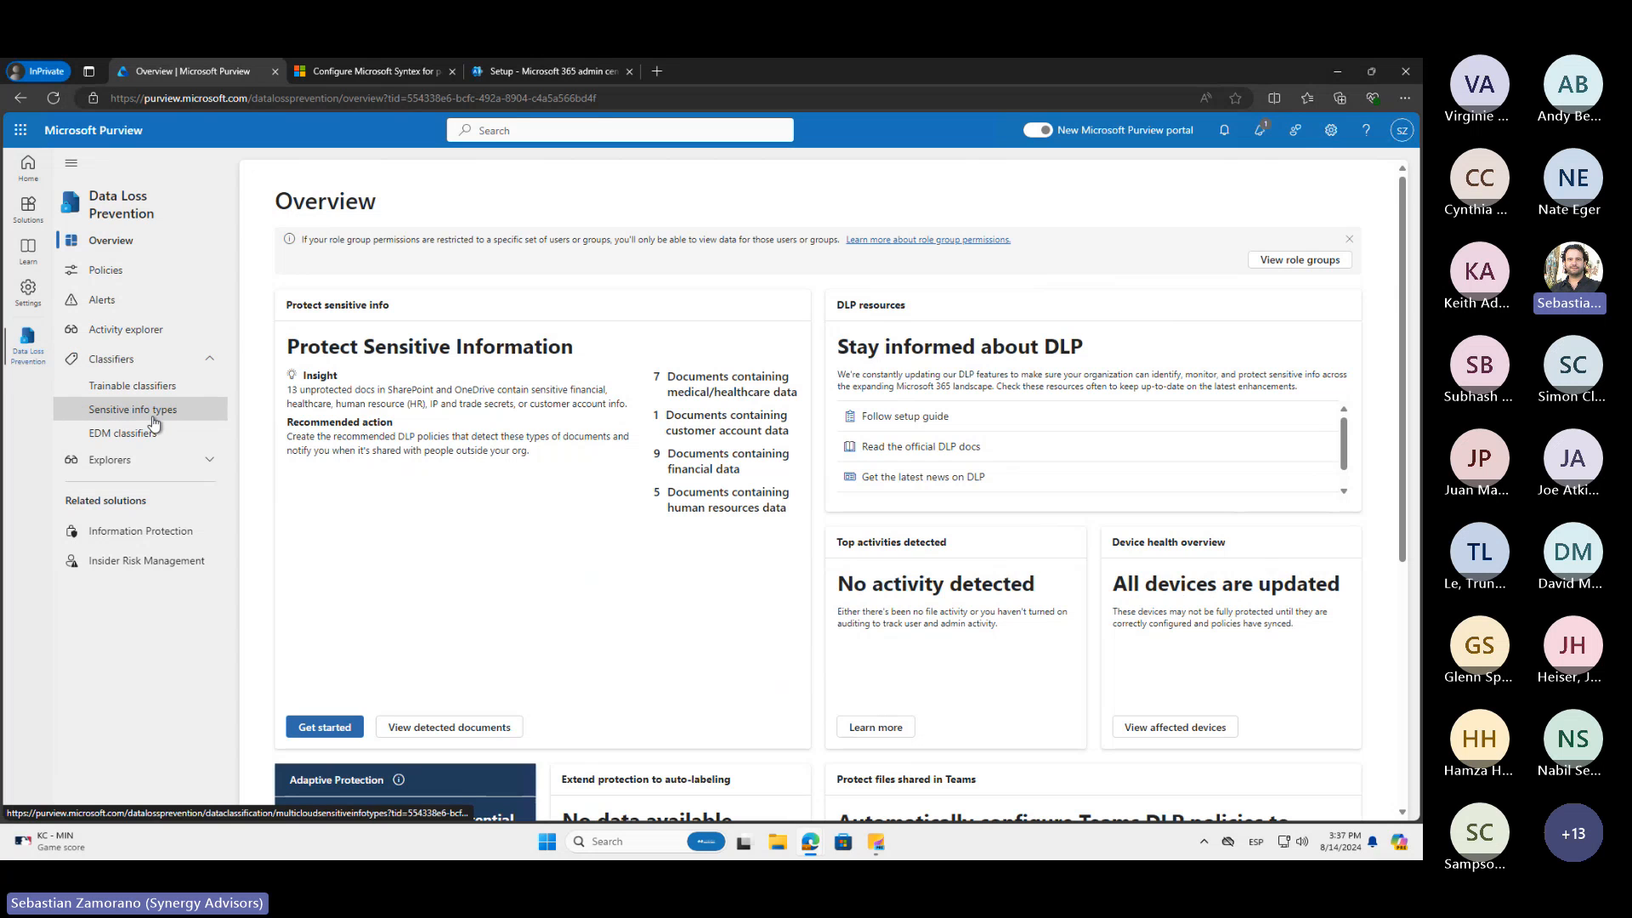
{"action": "left_click", "coordinate": [178, 464]}
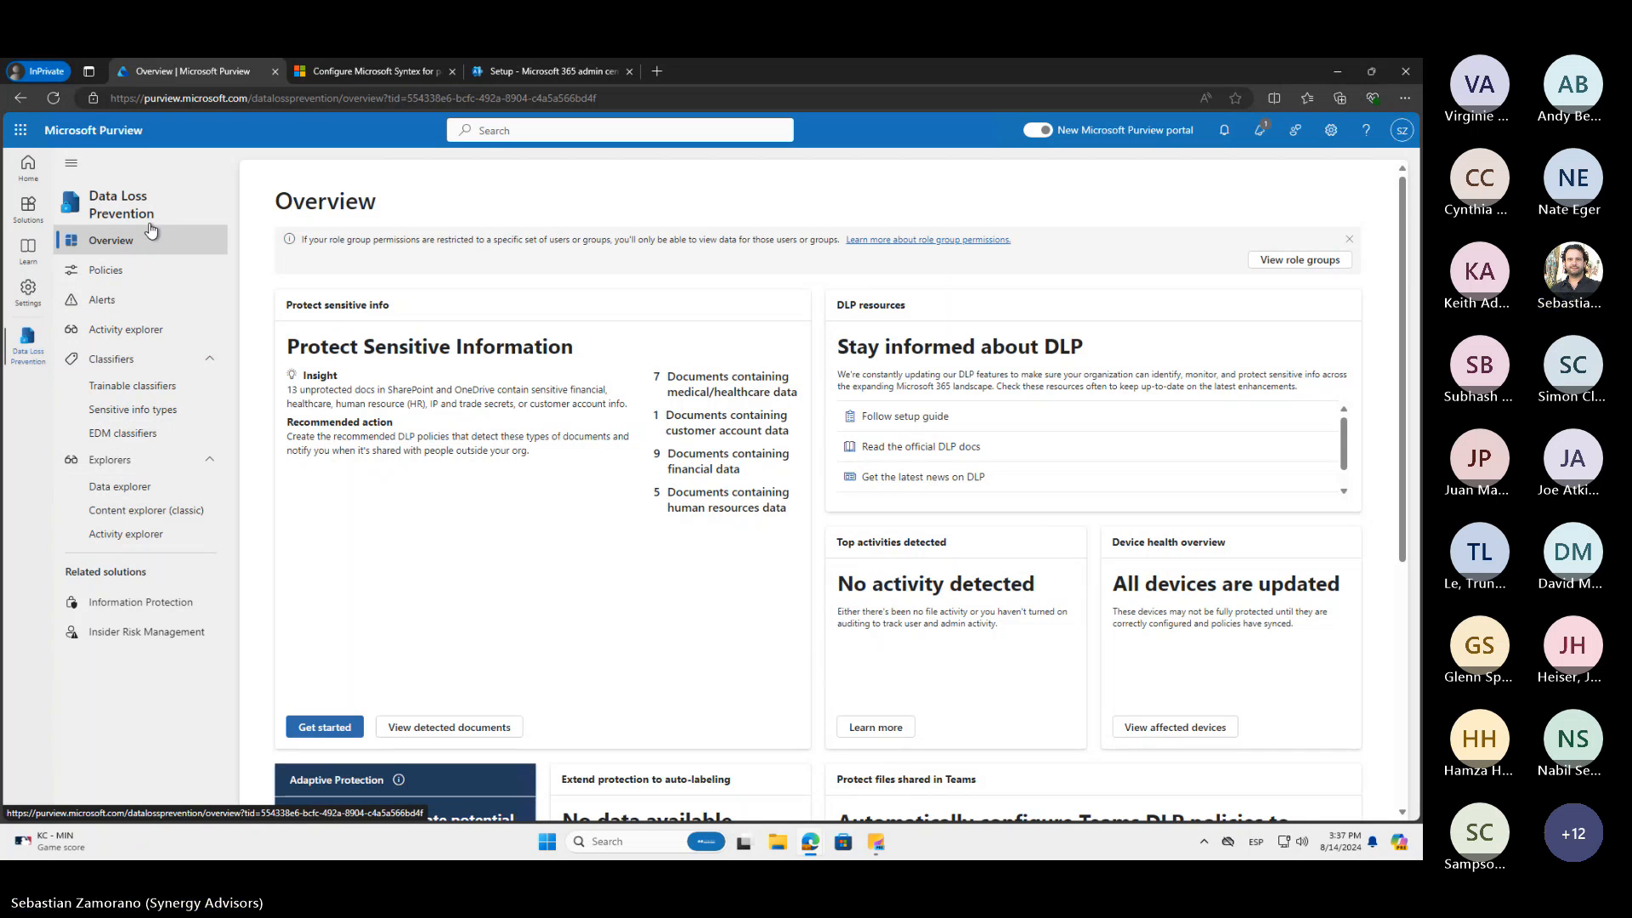
{"action": "left_click", "coordinate": [129, 271]}
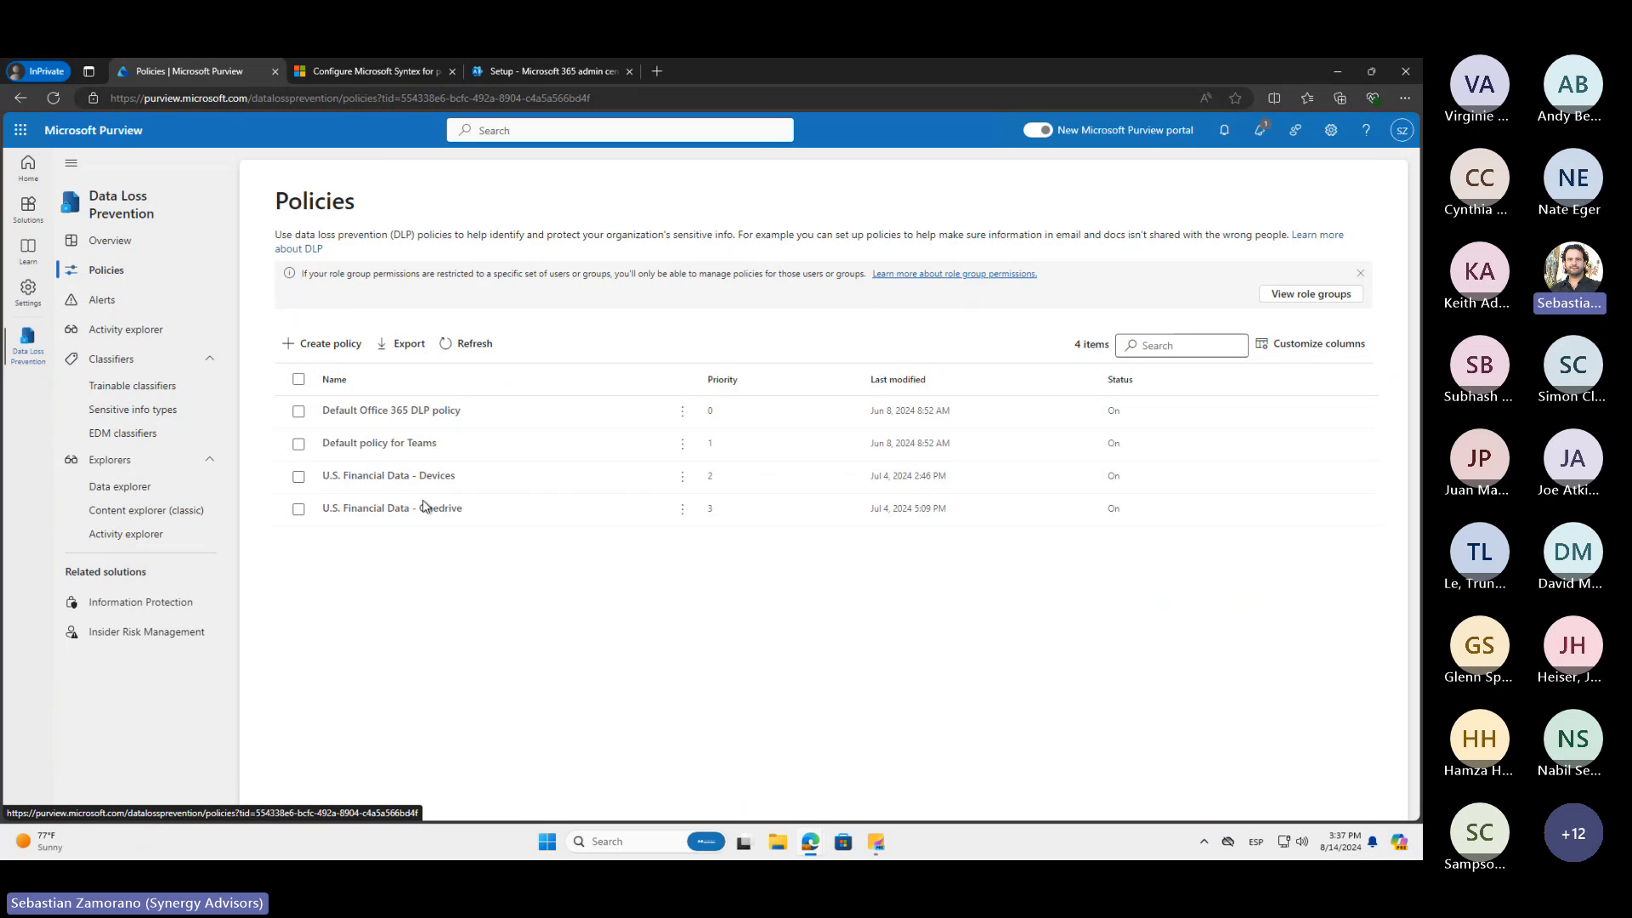
Switch to the Microsoft 365 admin center, close the pay-as-you-go billing setup, and go to the home page
{"action": "left_click", "coordinate": [542, 75]}
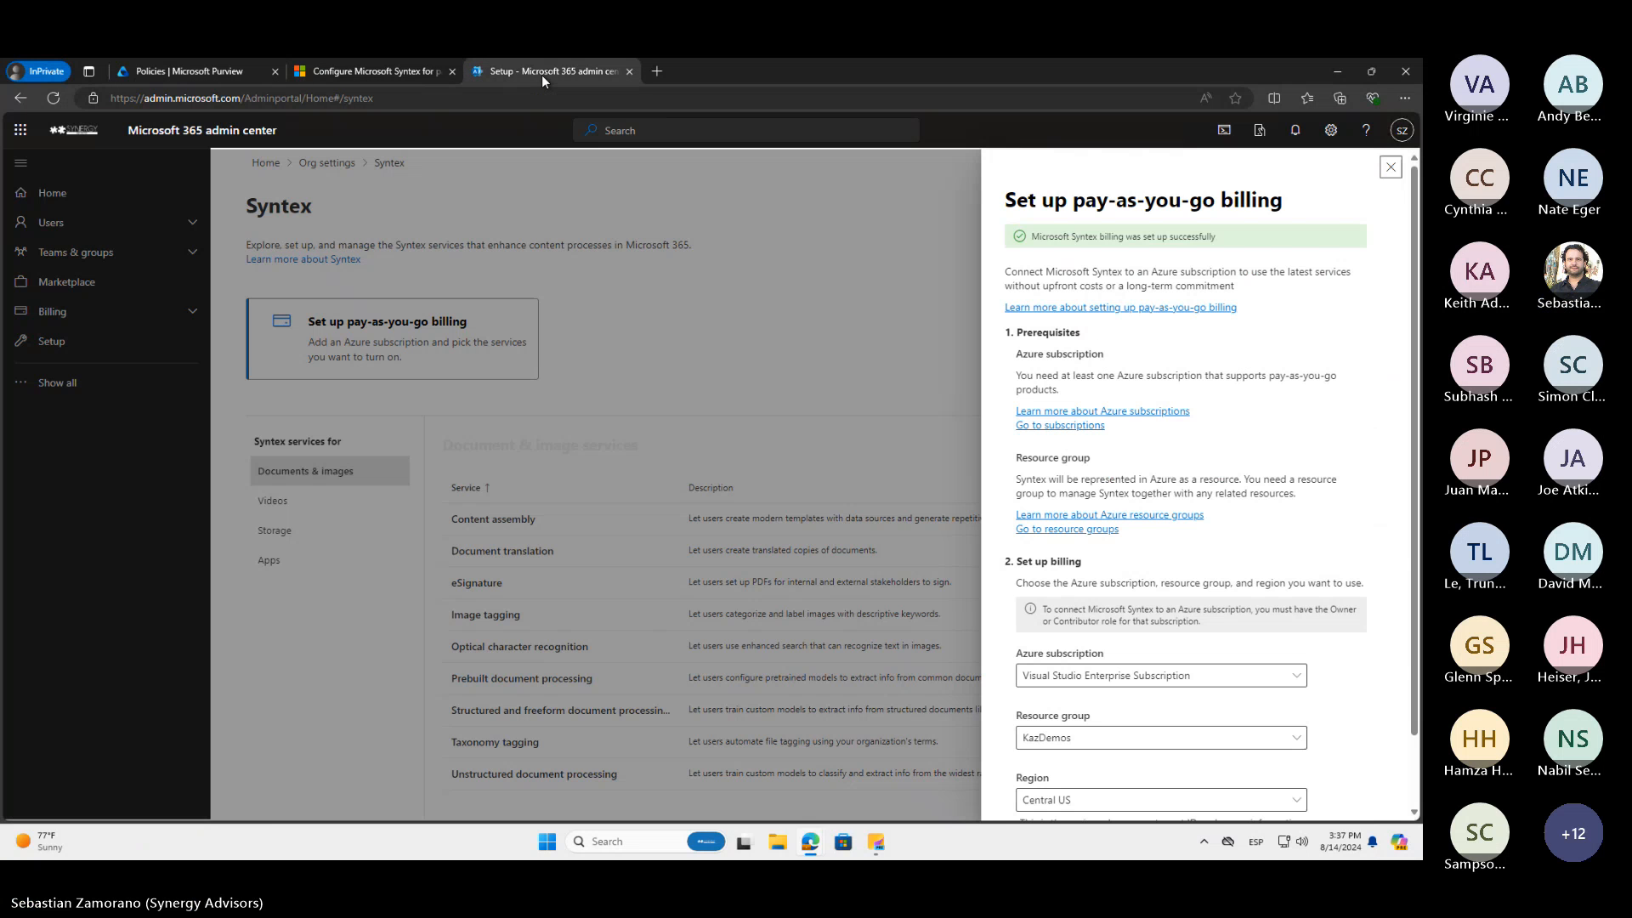
{"action": "left_click", "coordinate": [1390, 167]}
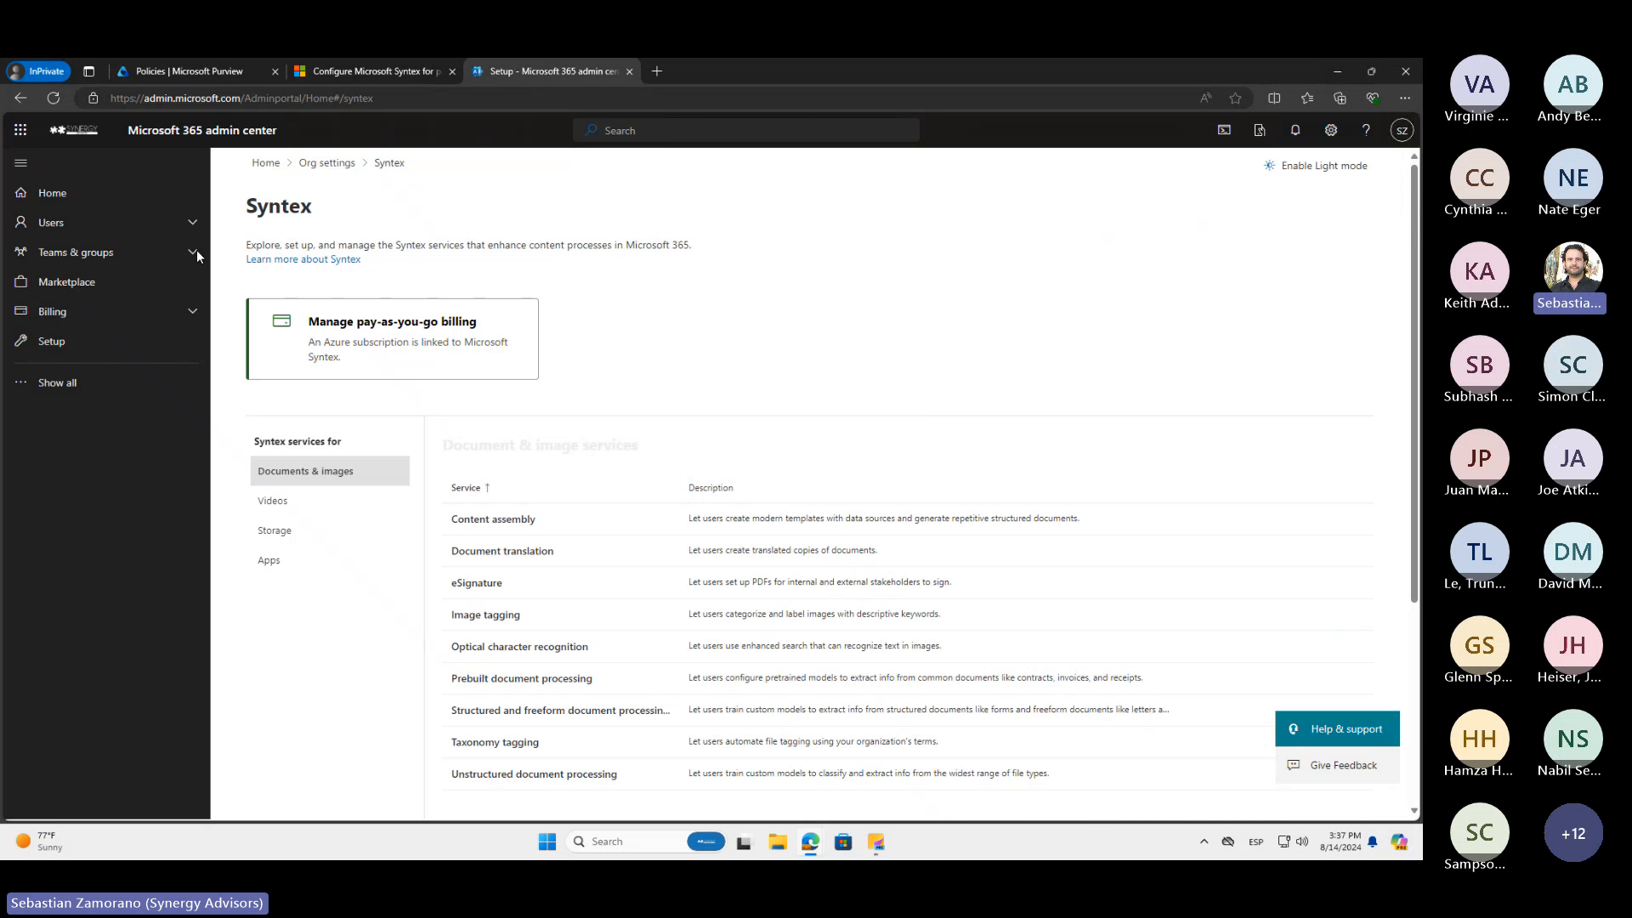
{"action": "left_click", "coordinate": [72, 198]}
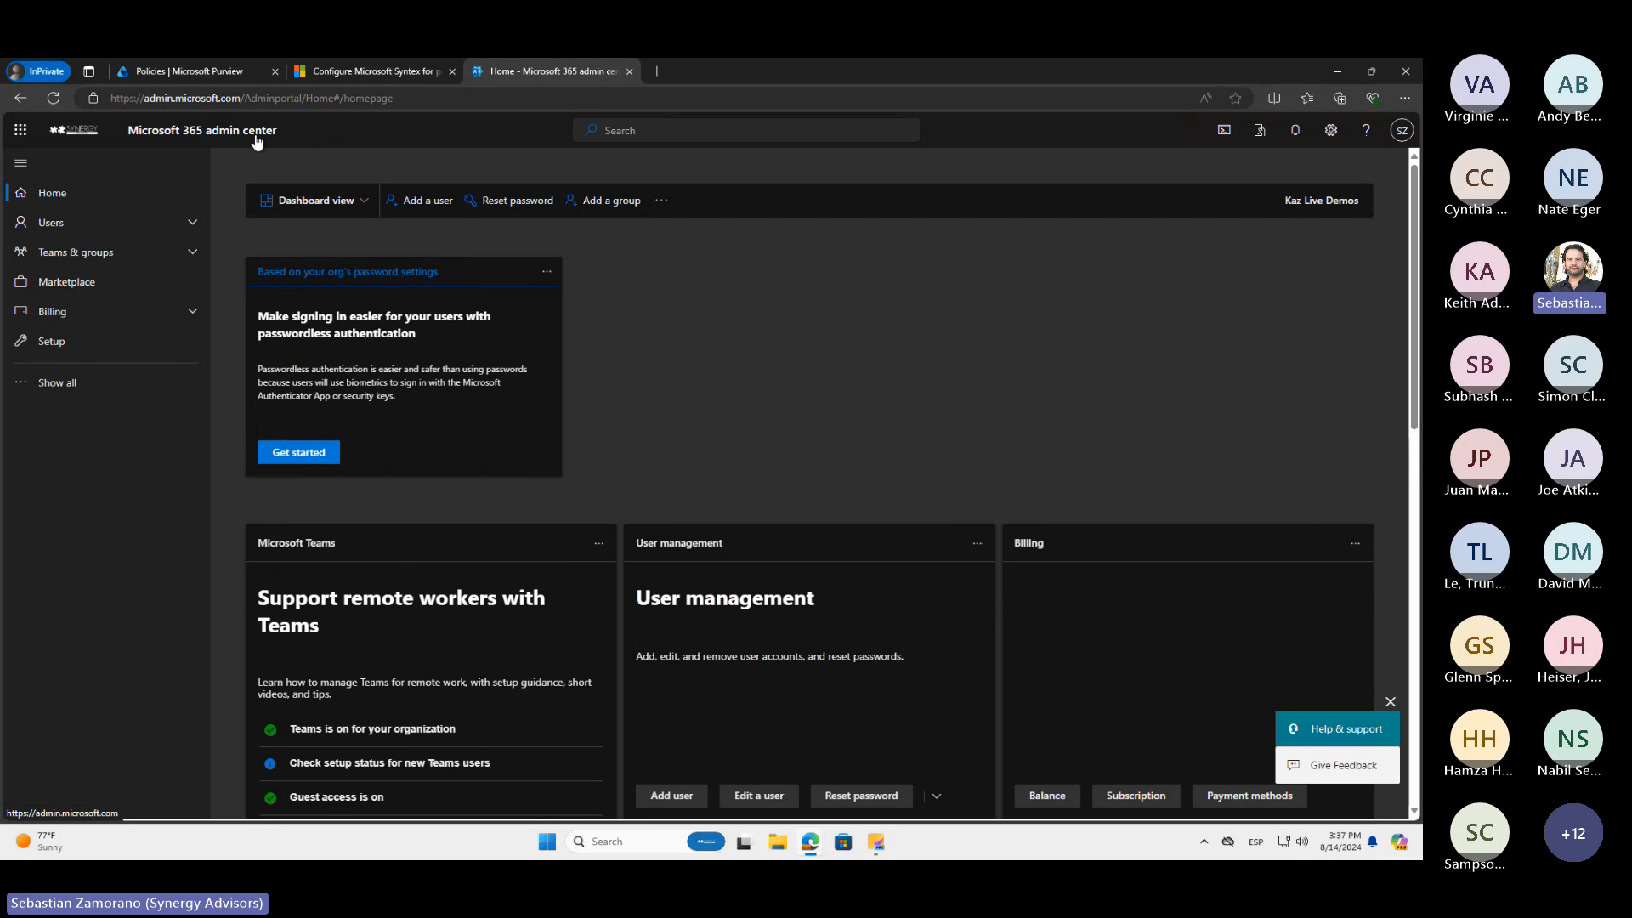
Look over the admin center home page in Simplified view and return it to Dashboard view
{"action": "left_click", "coordinate": [356, 202]}
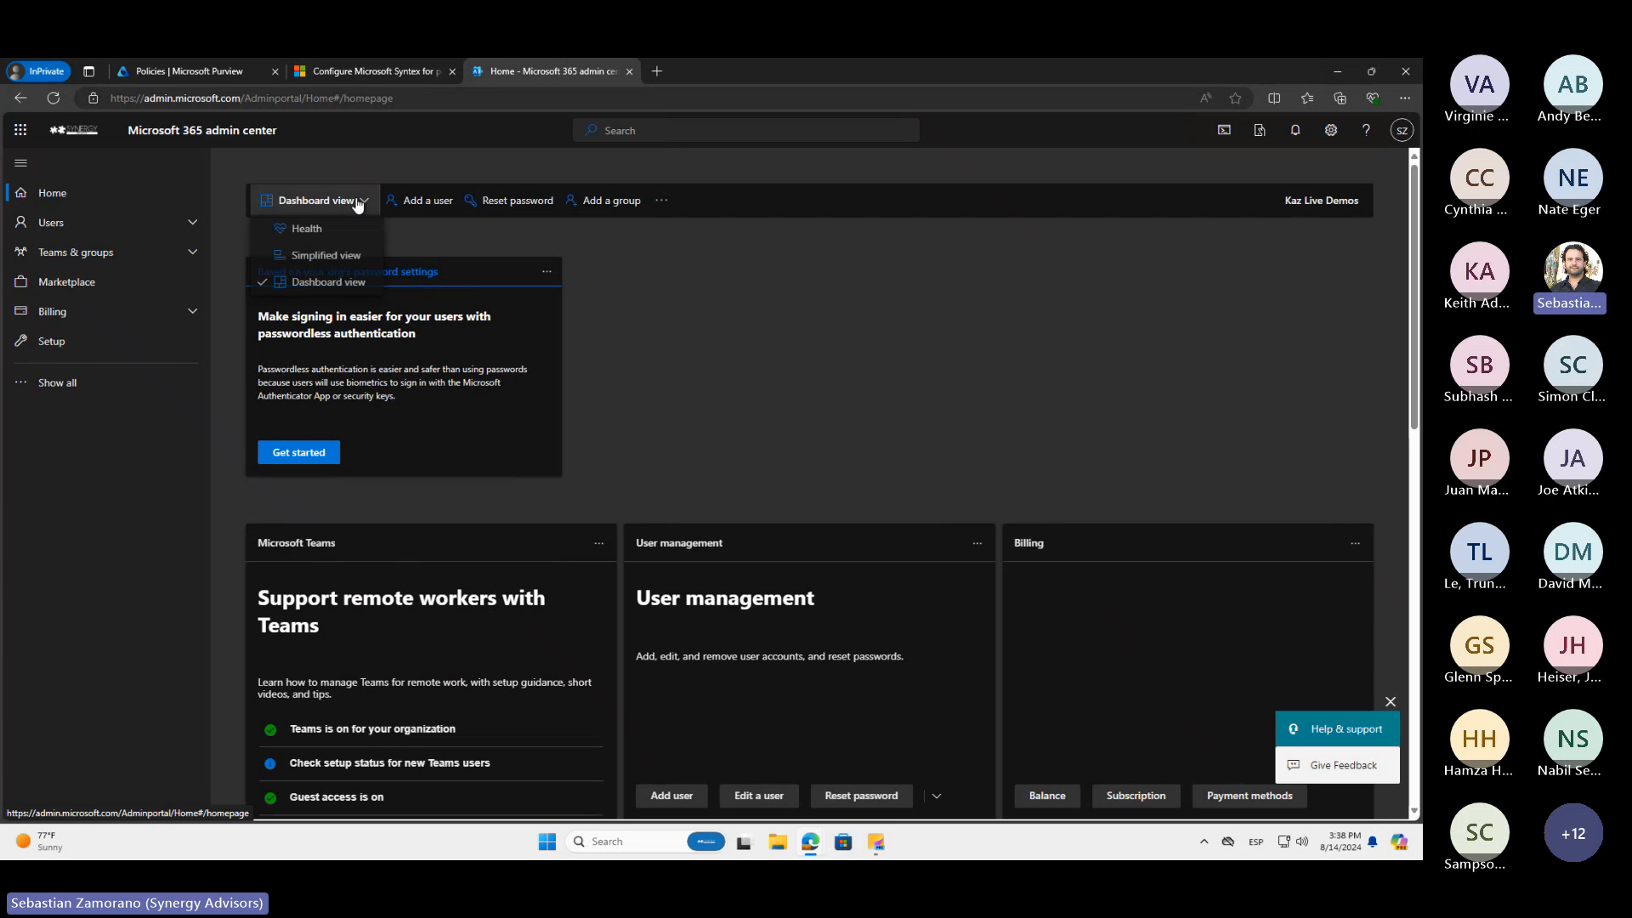
{"action": "left_click", "coordinate": [329, 255]}
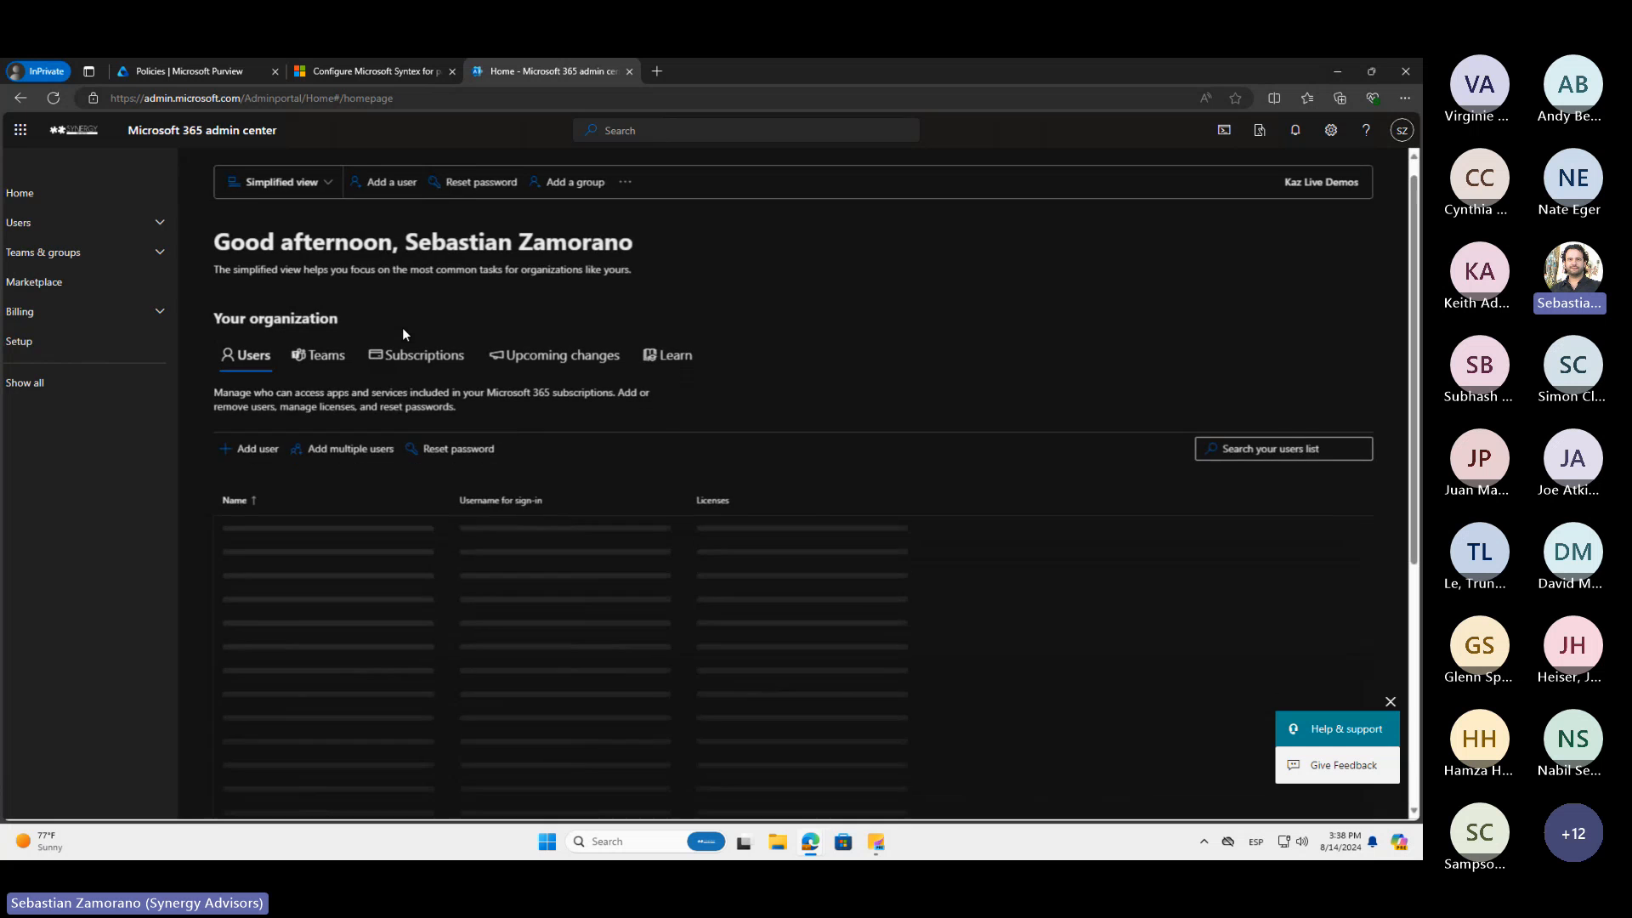
{"action": "scroll", "coordinate": [402, 334], "scroll_direction": "down", "scroll_amount": 3}
{"action": "scroll", "coordinate": [402, 334], "scroll_direction": "up", "scroll_amount": 5}
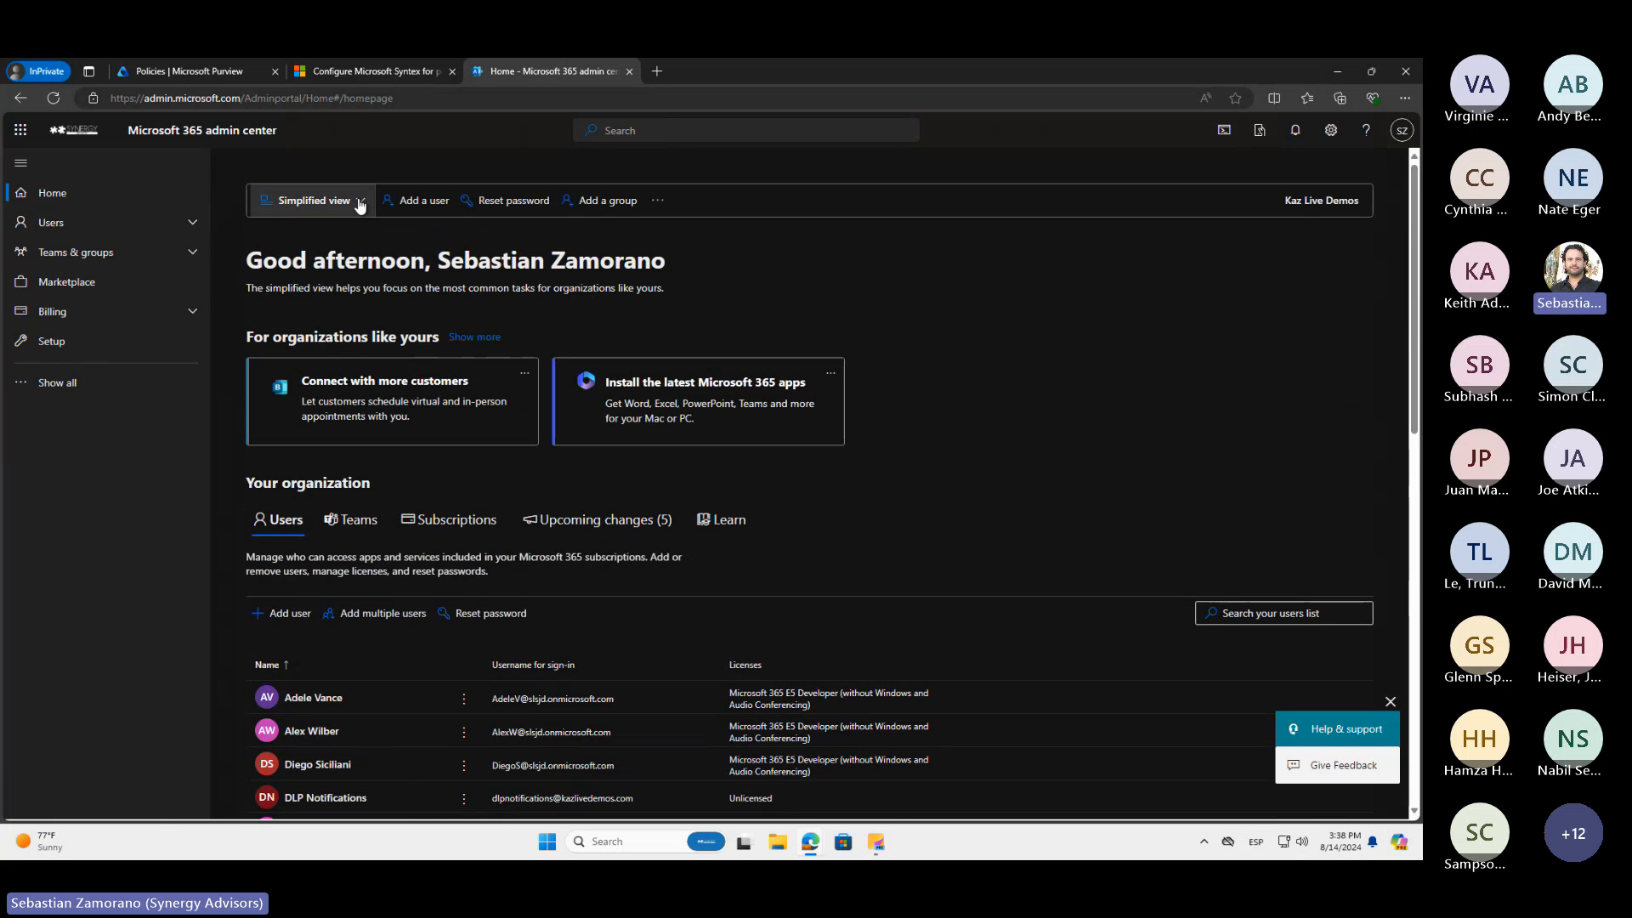
{"action": "left_click", "coordinate": [358, 203]}
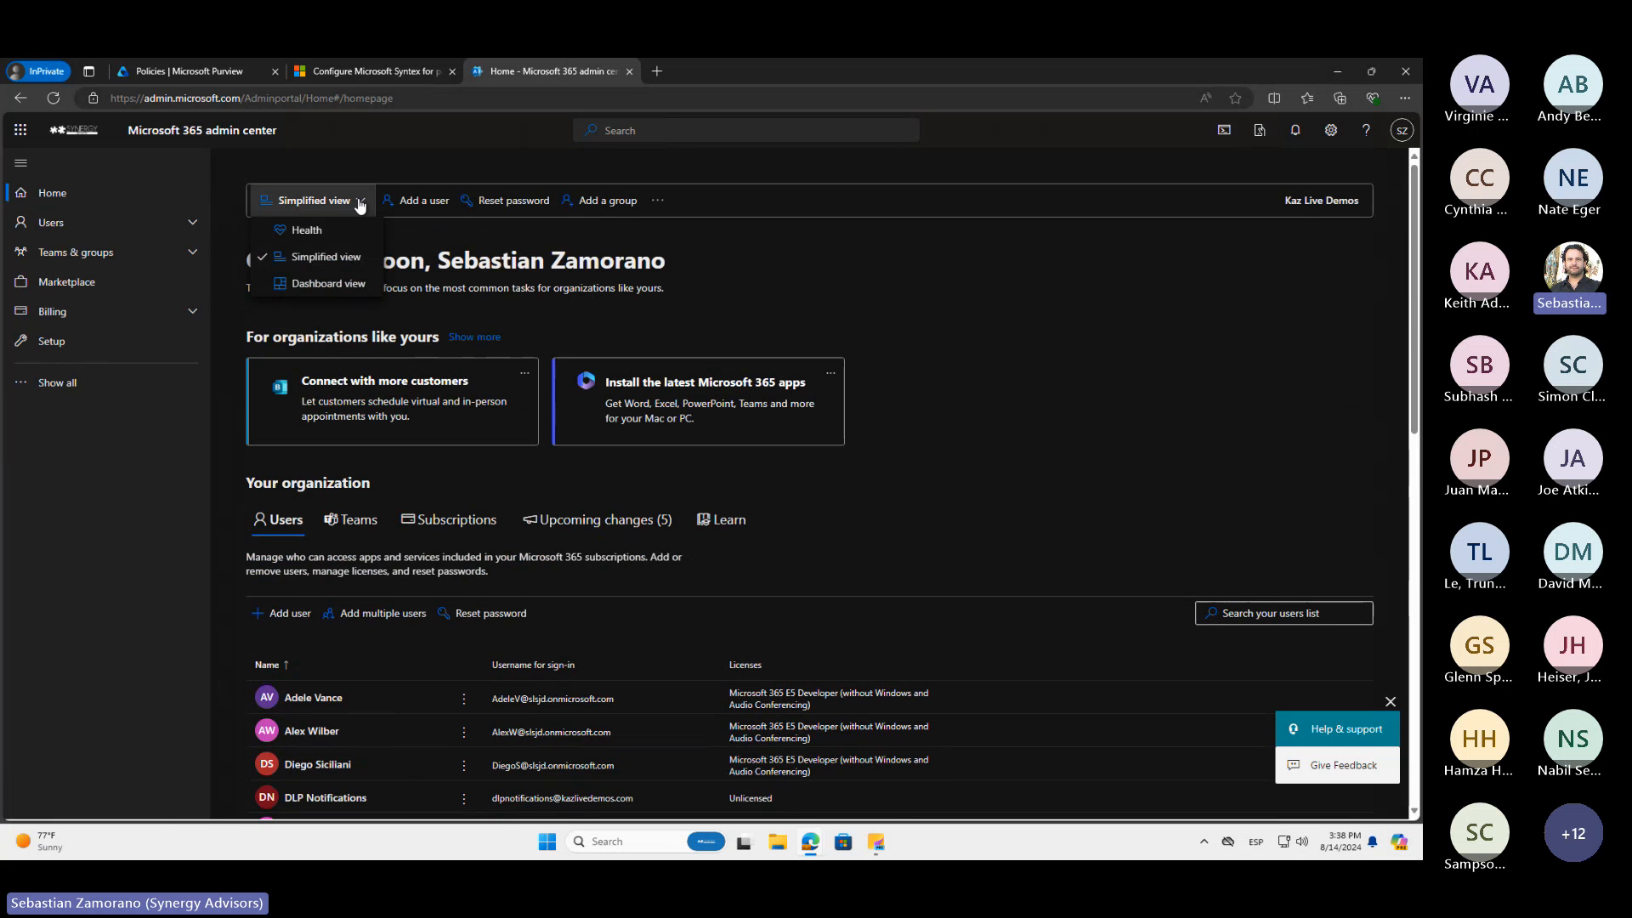
{"action": "left_click", "coordinate": [307, 283]}
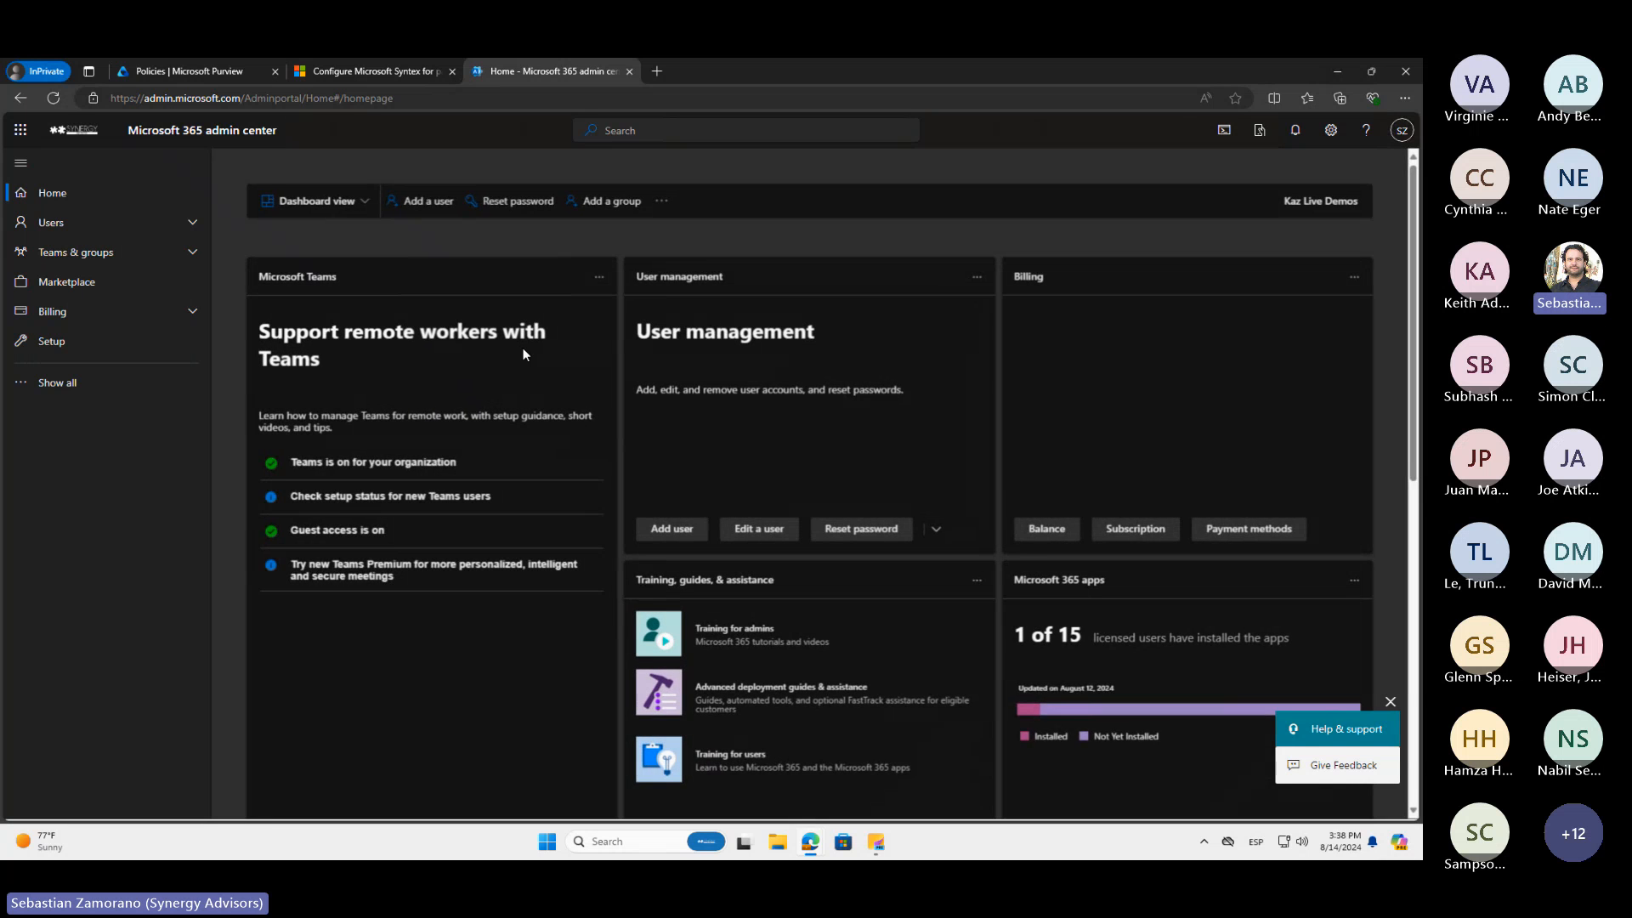
Open the Microsoft Purview Information Protection setup guide from the Secure Score guides in Advanced deployment guides & assistance
{"action": "scroll", "coordinate": [523, 355], "scroll_direction": "down", "scroll_amount": 3}
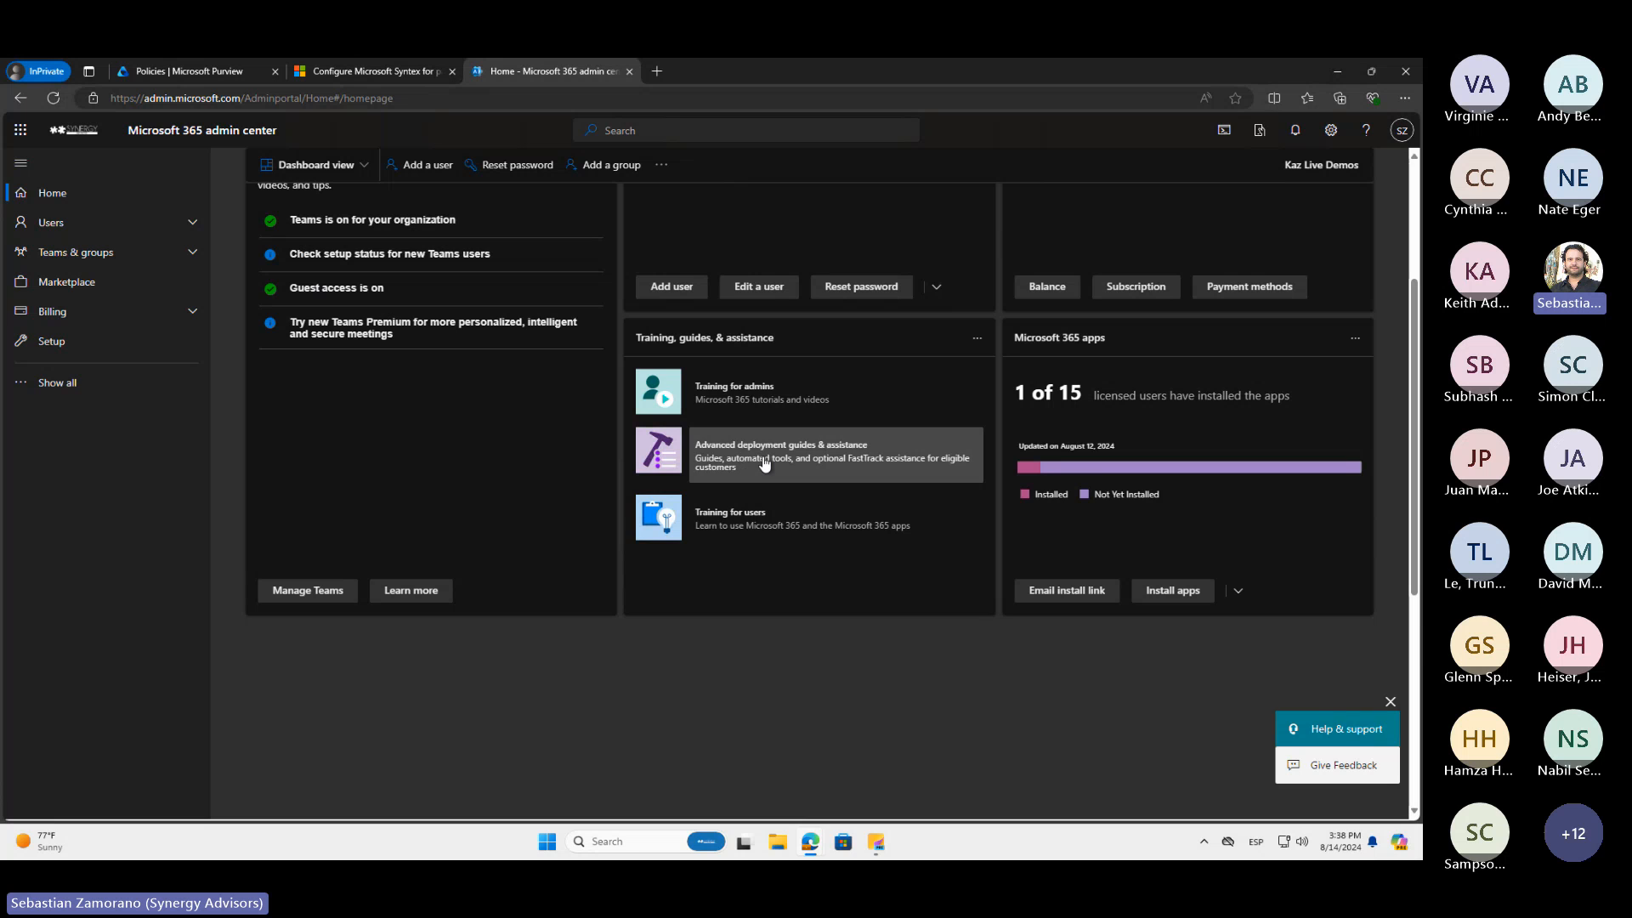
{"action": "left_click", "coordinate": [764, 463]}
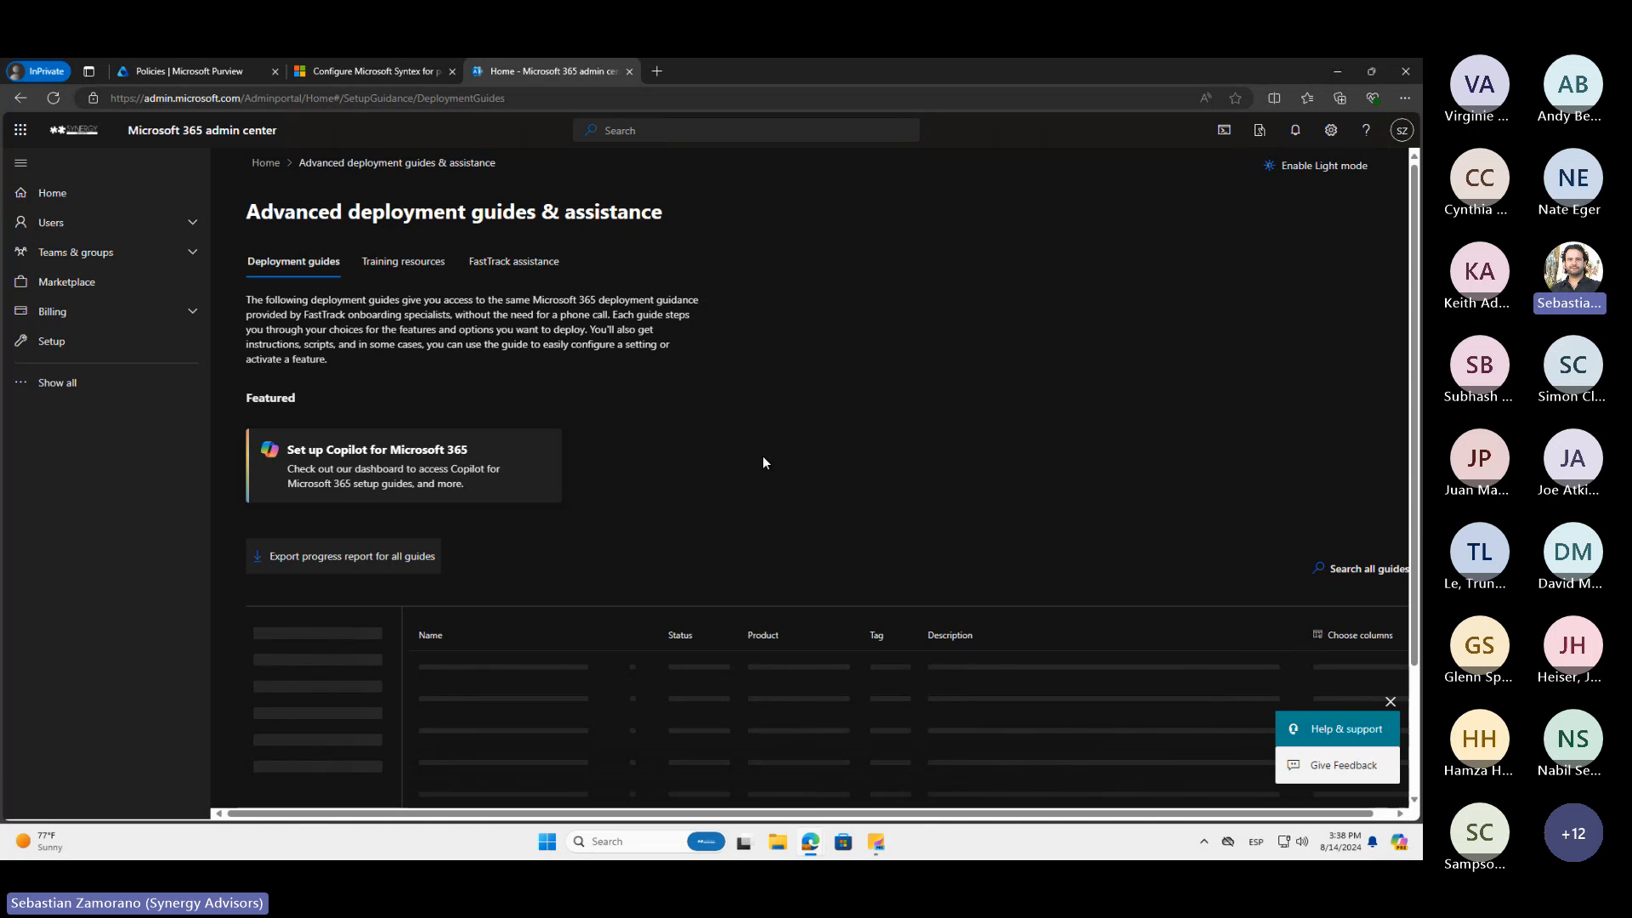
{"action": "scroll", "coordinate": [763, 462], "scroll_direction": "down", "scroll_amount": 2}
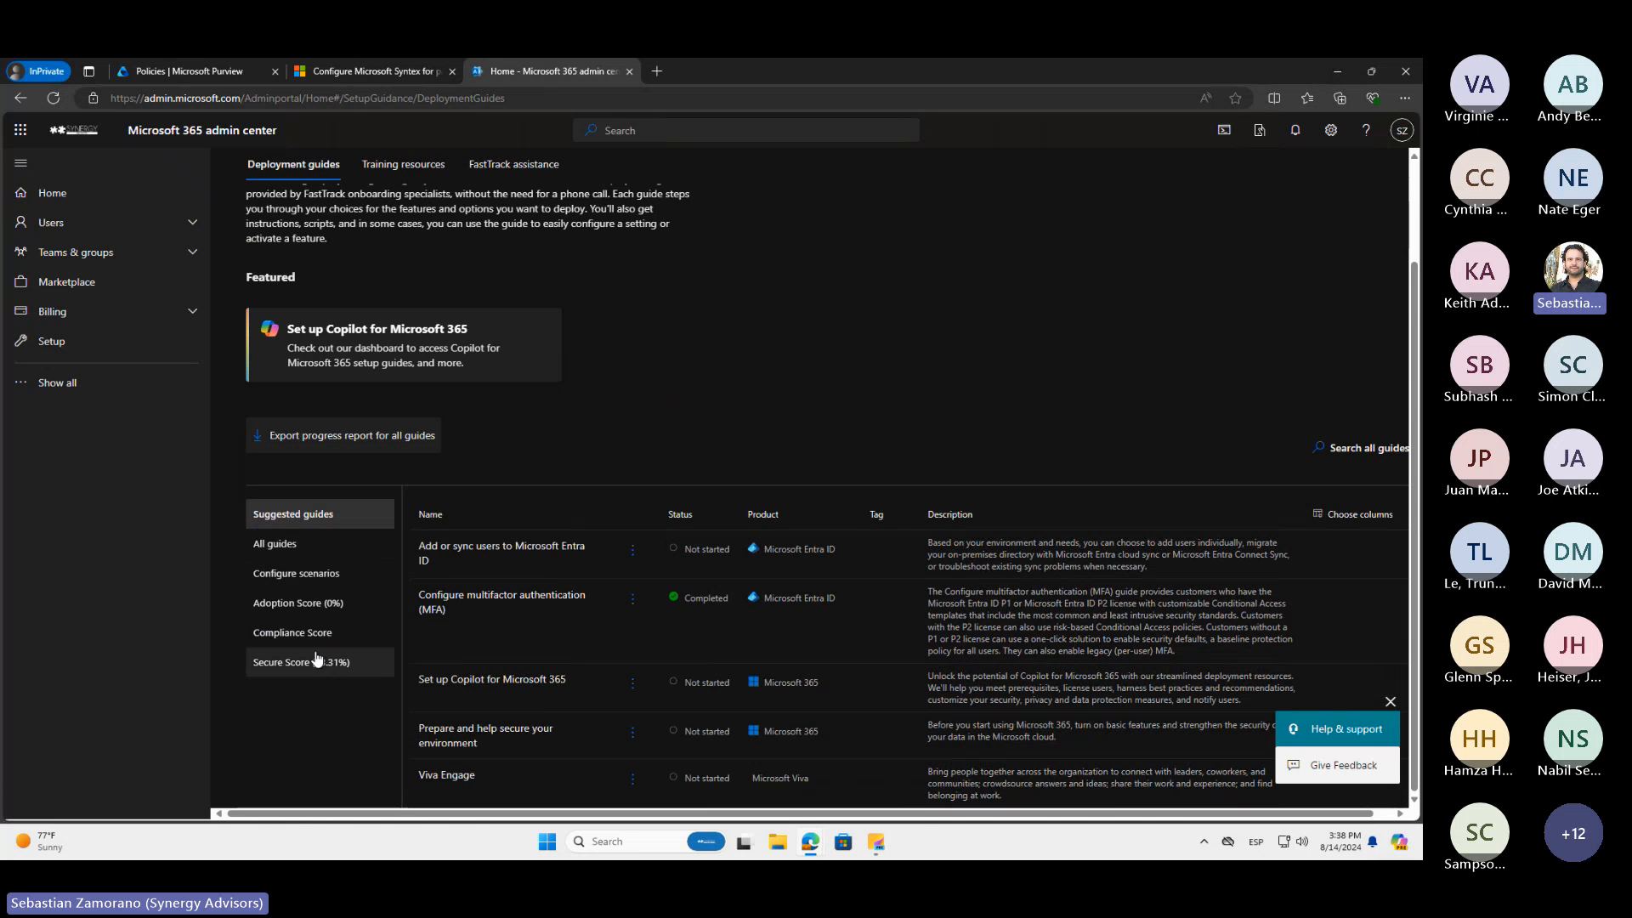
{"action": "left_click", "coordinate": [316, 661]}
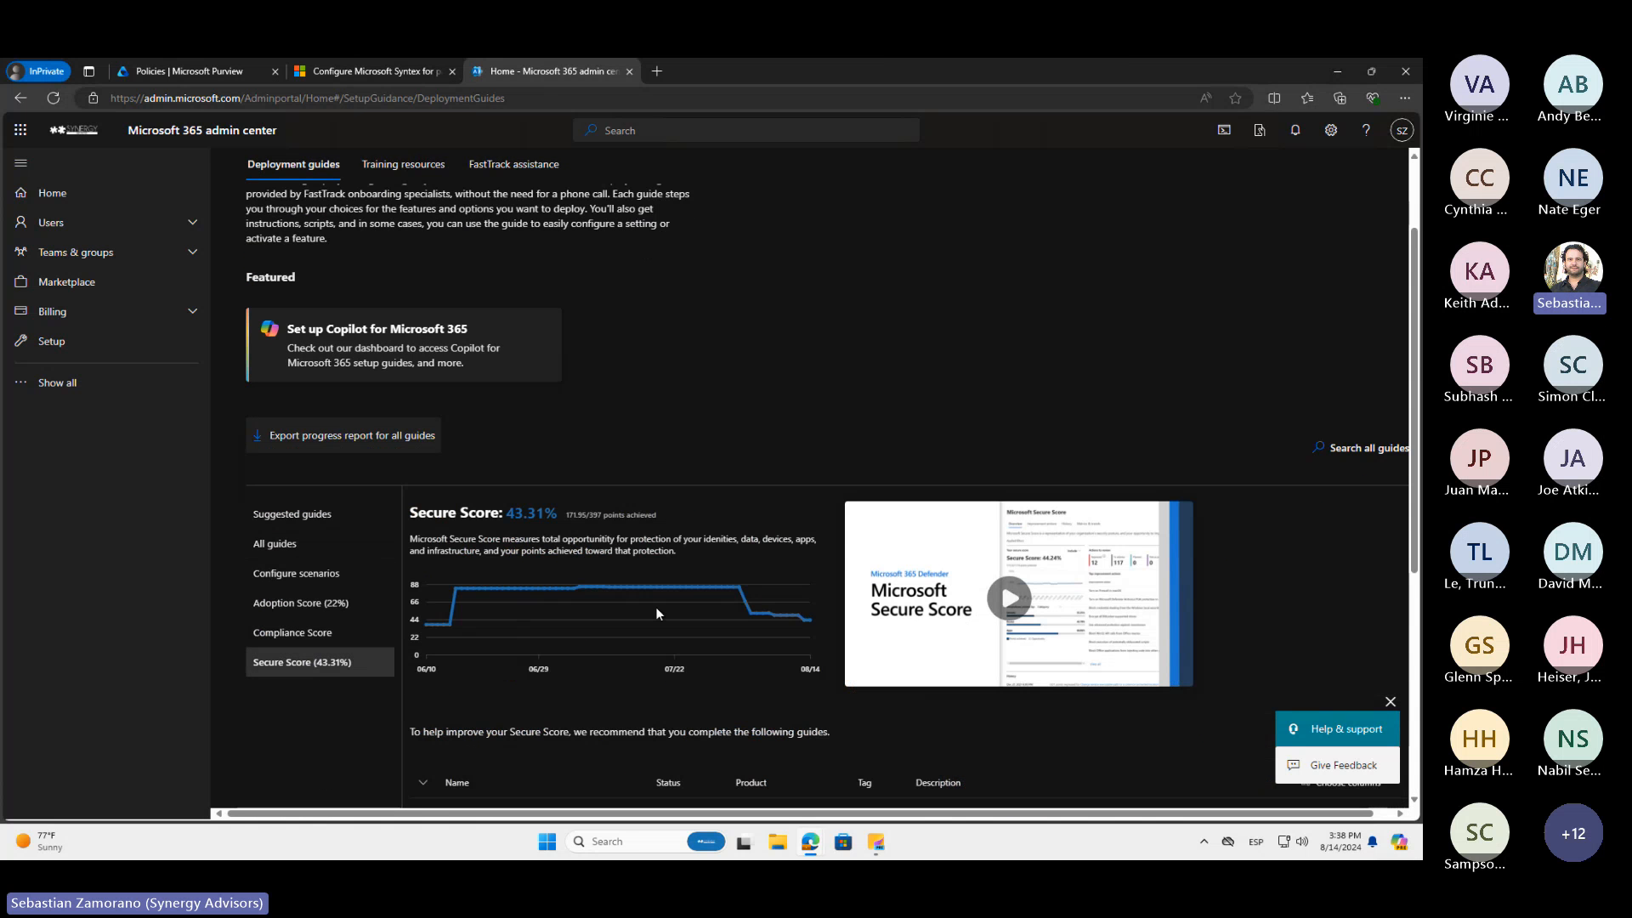
{"action": "scroll", "coordinate": [655, 611], "scroll_direction": "down", "scroll_amount": 3}
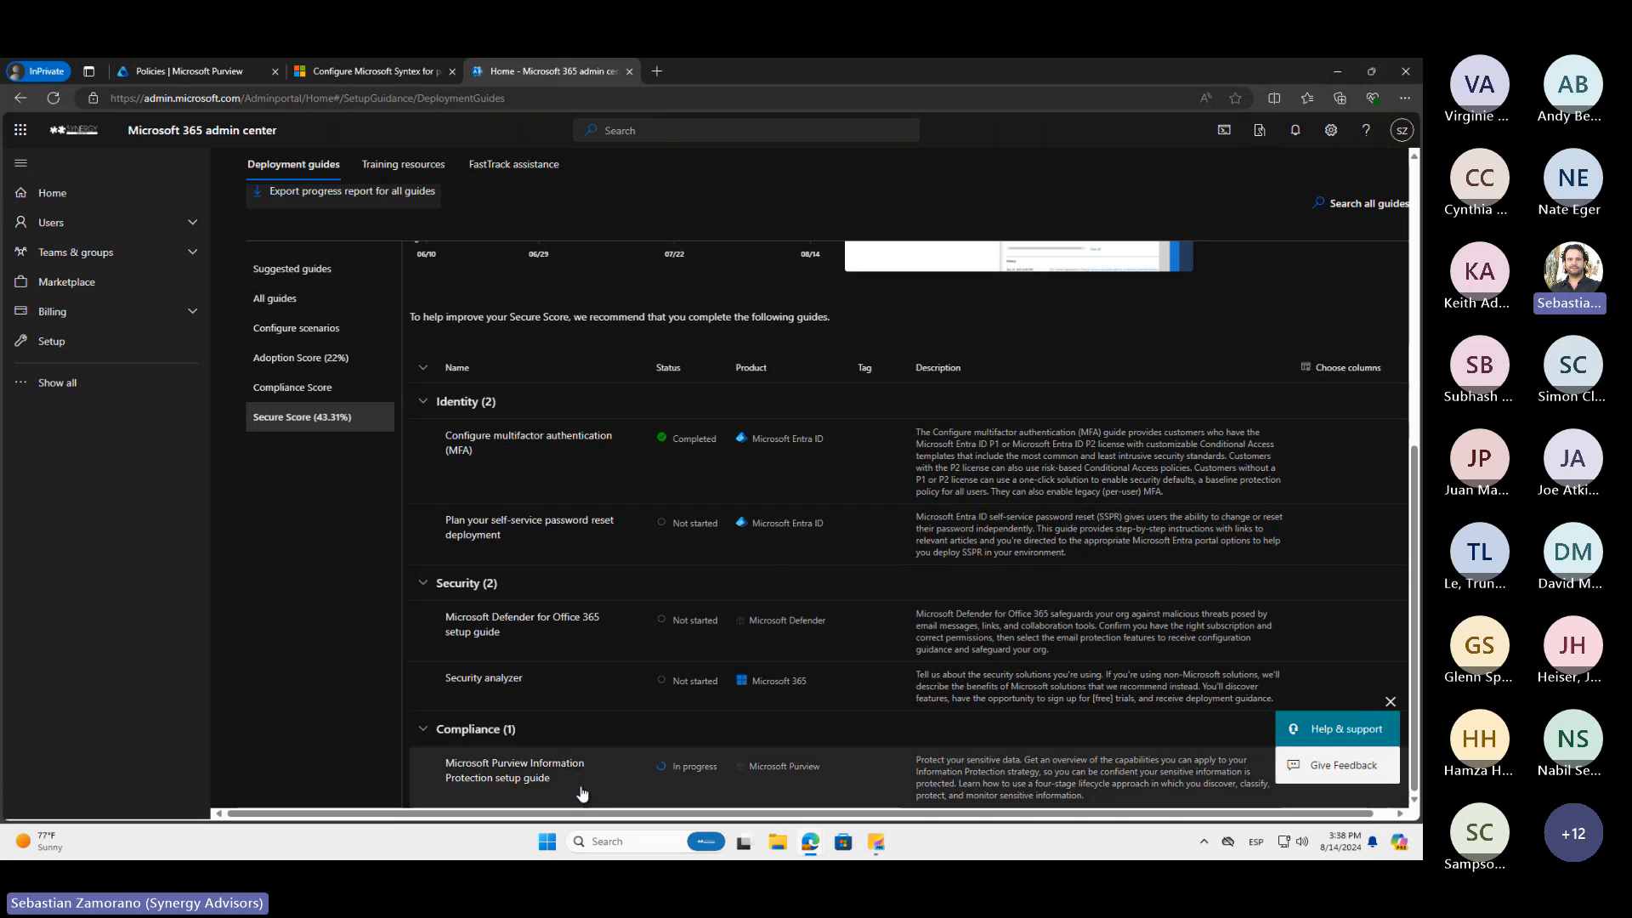
{"action": "left_click", "coordinate": [490, 772]}
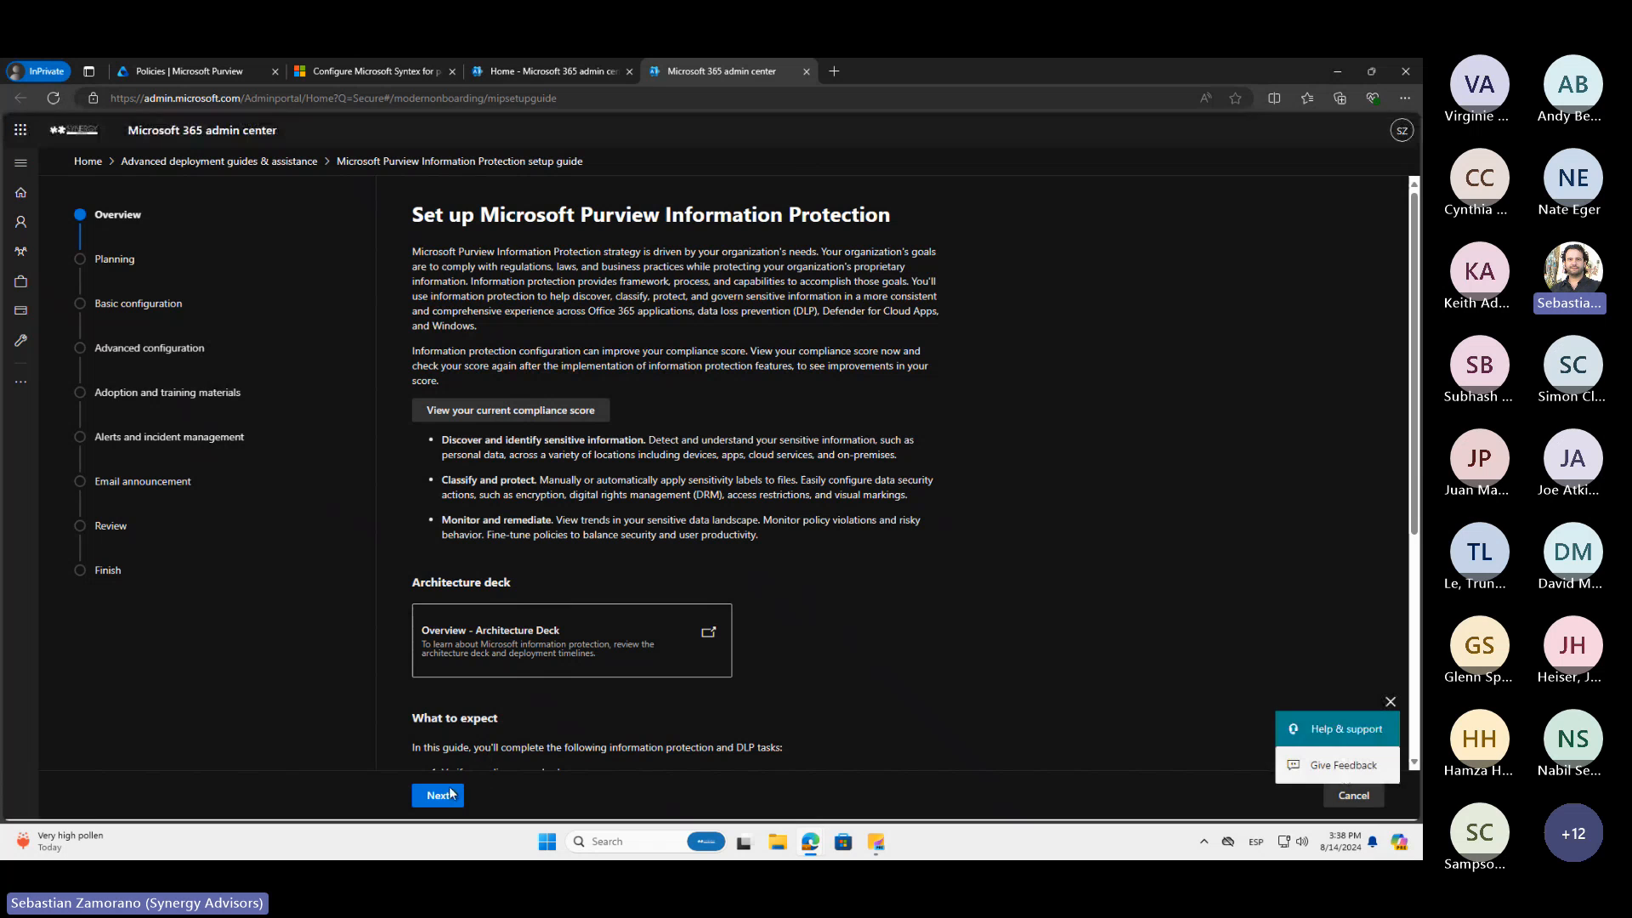
Advance the setup guide through license and roles and environment preparation to the information protection labels page
{"action": "left_click", "coordinate": [439, 796]}
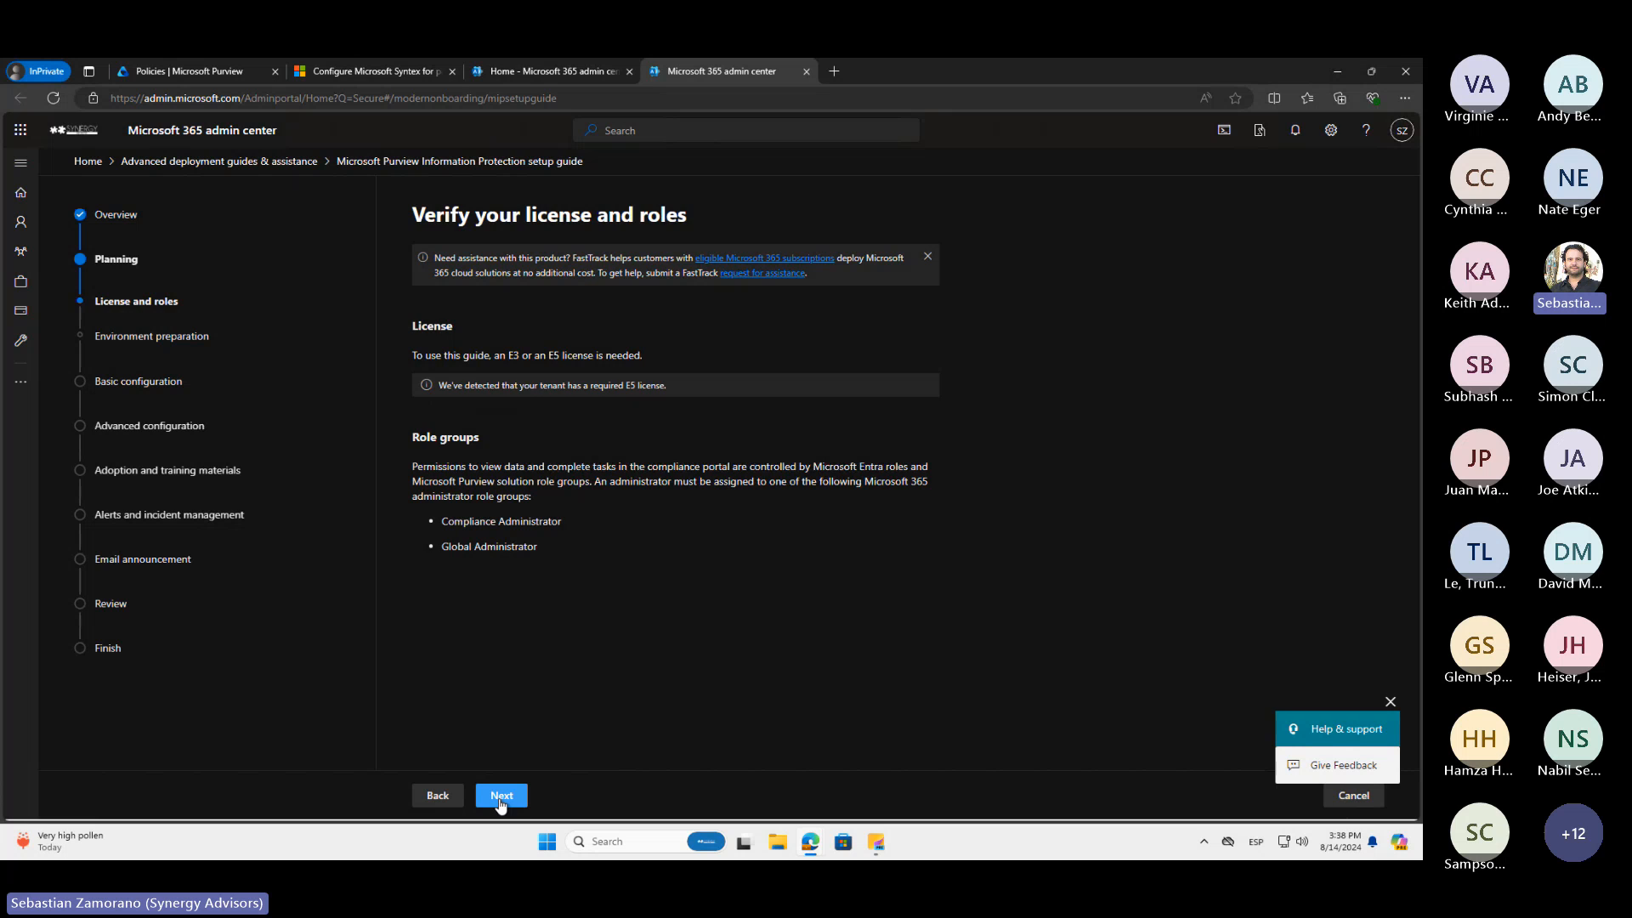
{"action": "left_click", "coordinate": [501, 797]}
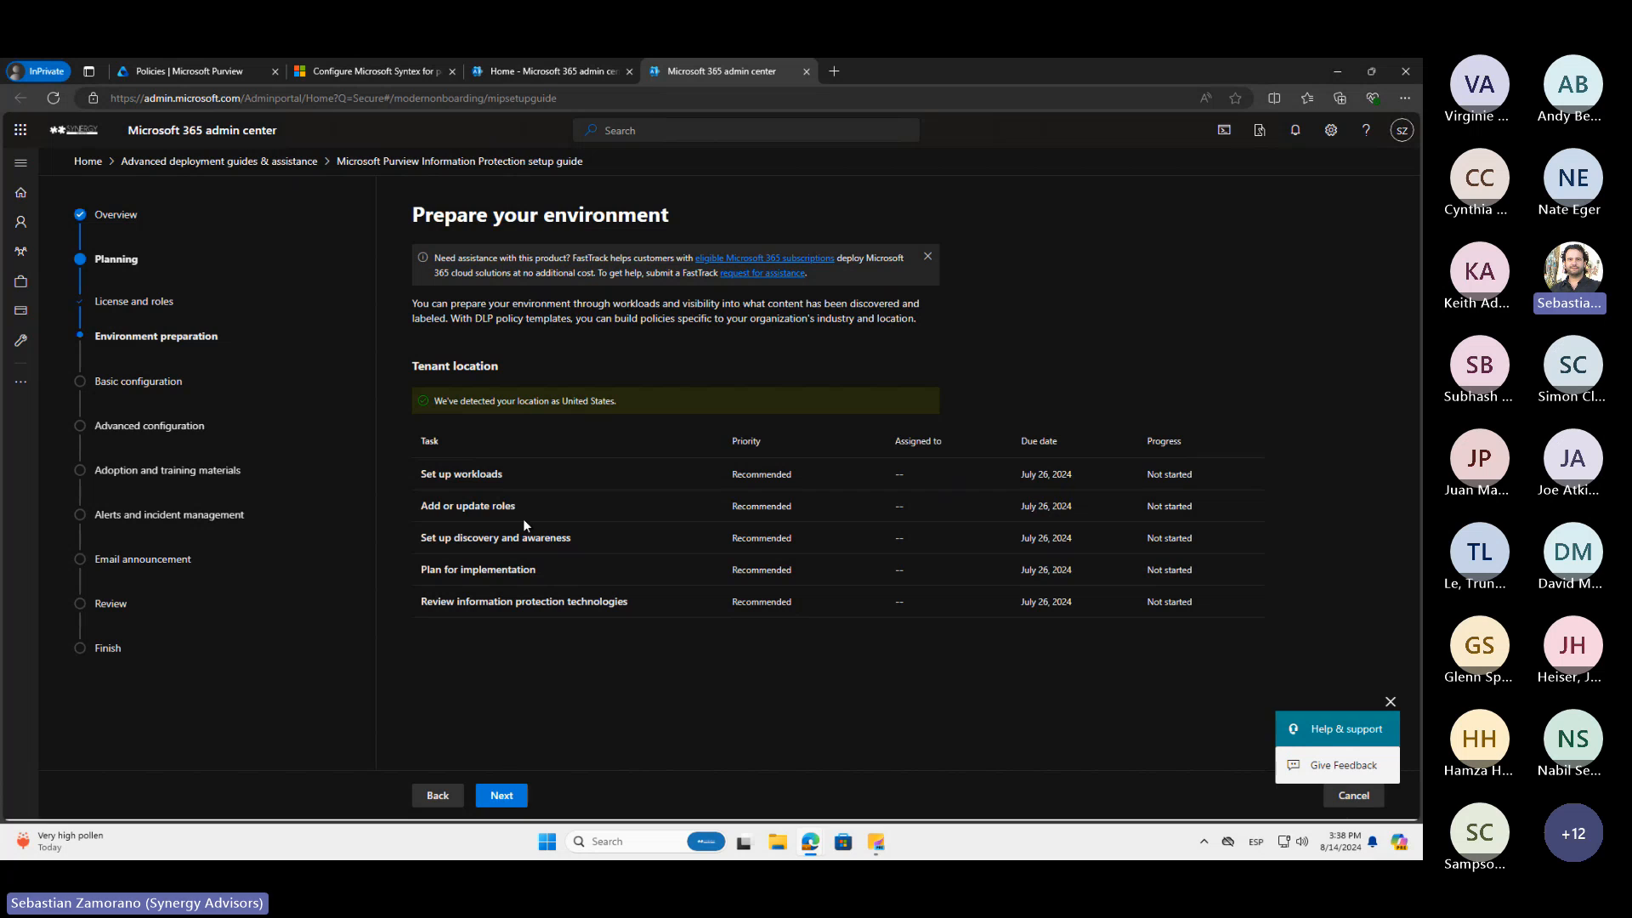
{"action": "left_click", "coordinate": [502, 796]}
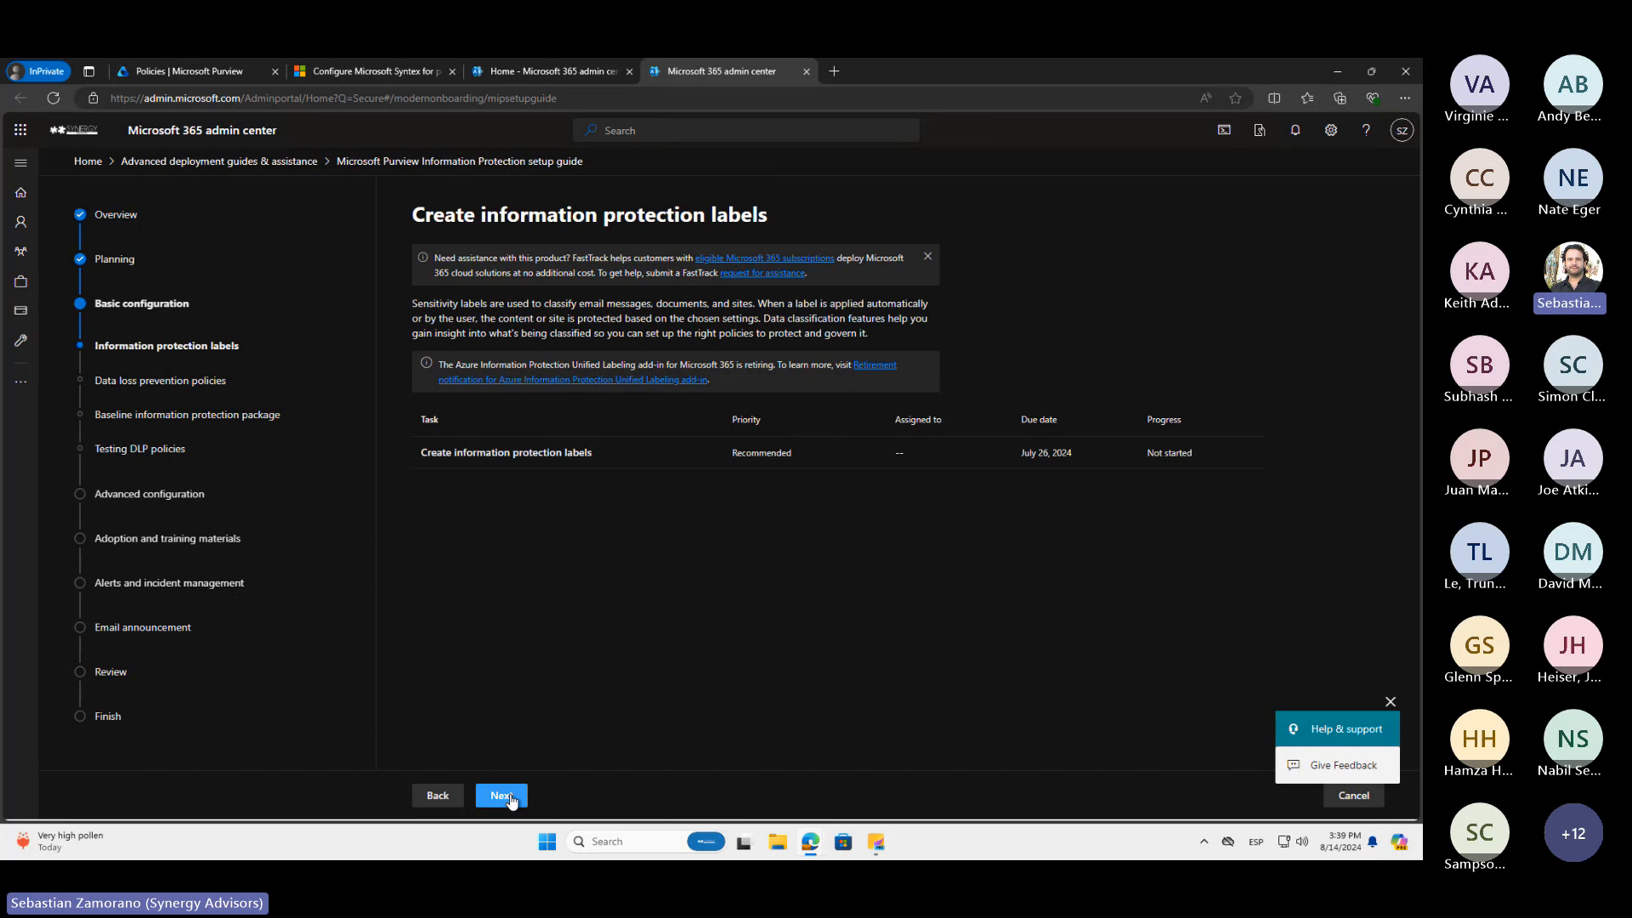
Advance the setup guide through the data loss prevention policies and baseline information protection package pages to Testing DLP policies
{"action": "left_click", "coordinate": [510, 798]}
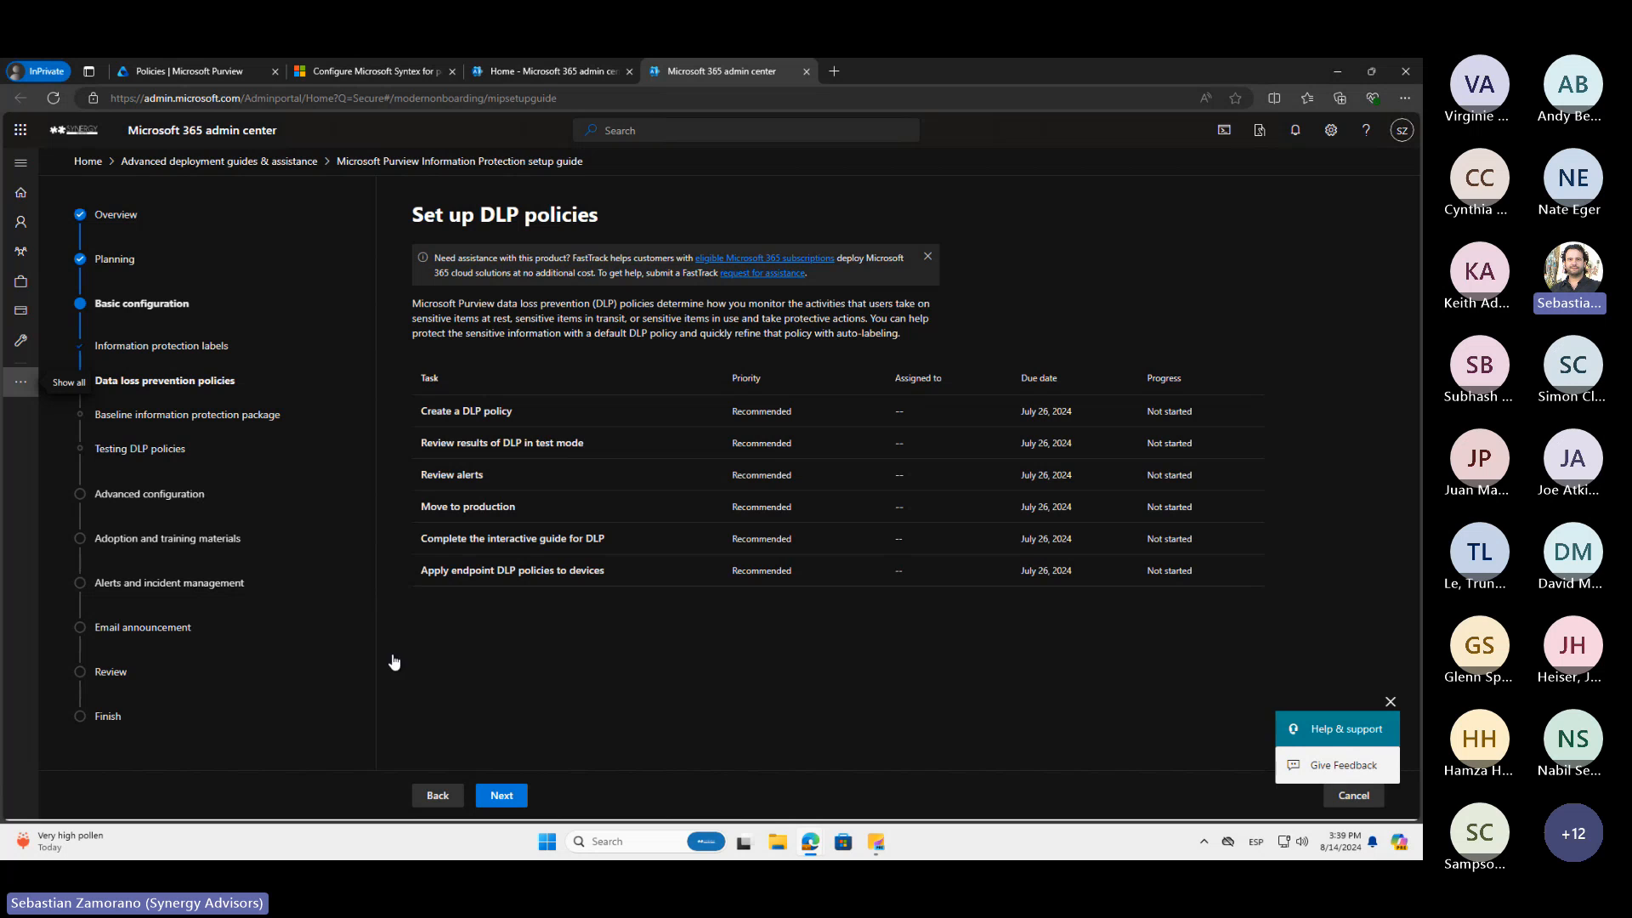
{"action": "left_click", "coordinate": [502, 795]}
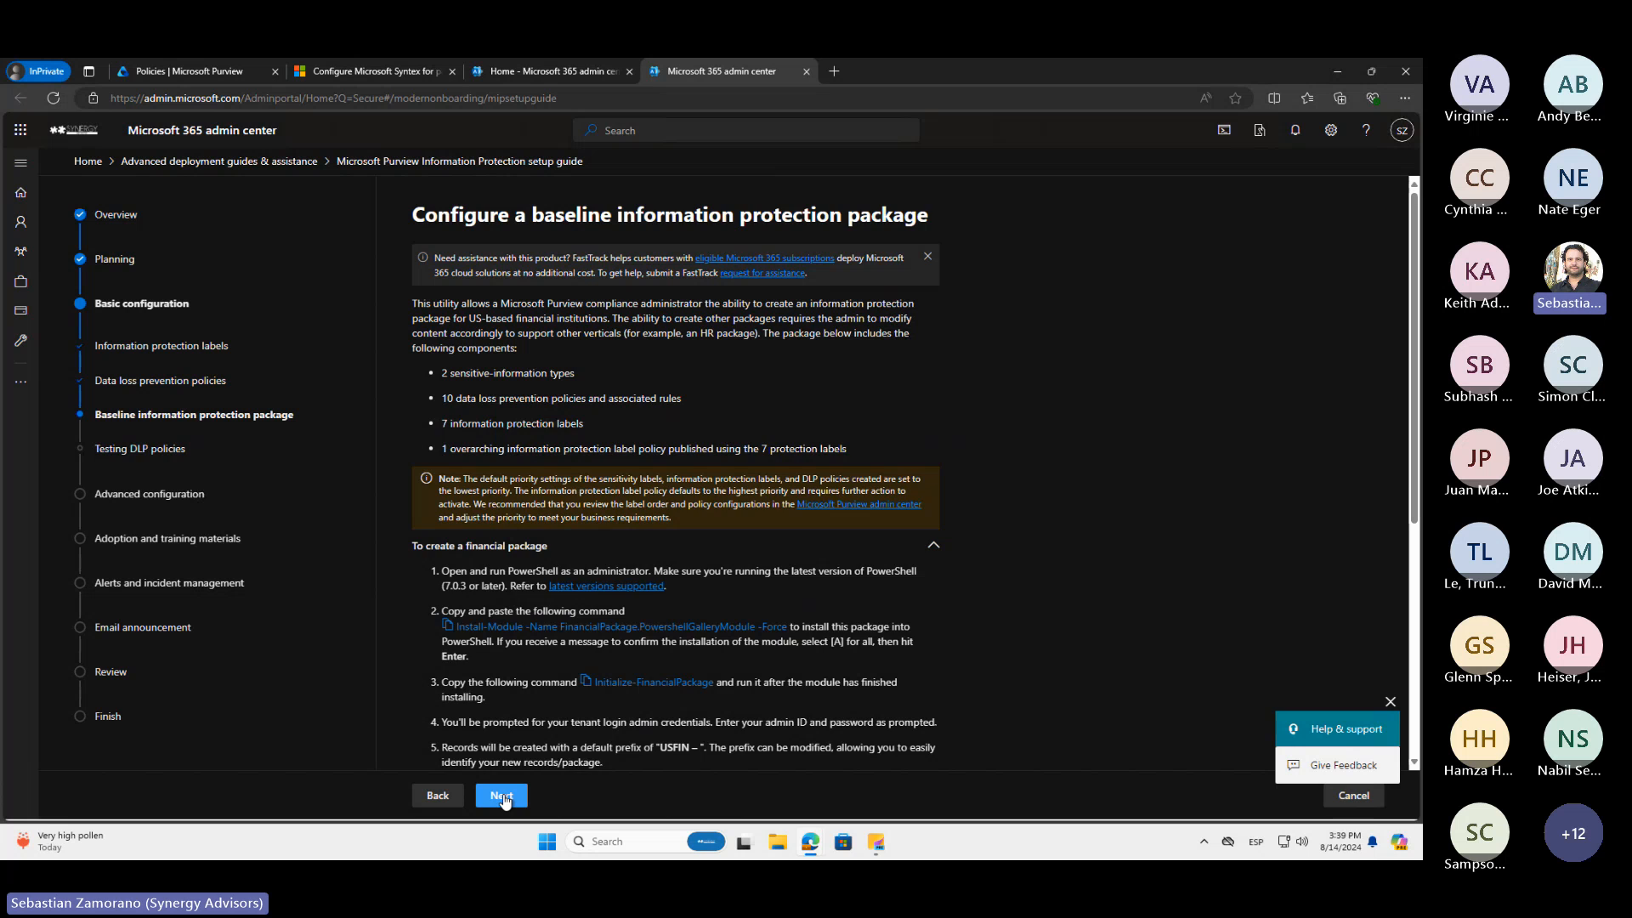
{"action": "left_click", "coordinate": [502, 795]}
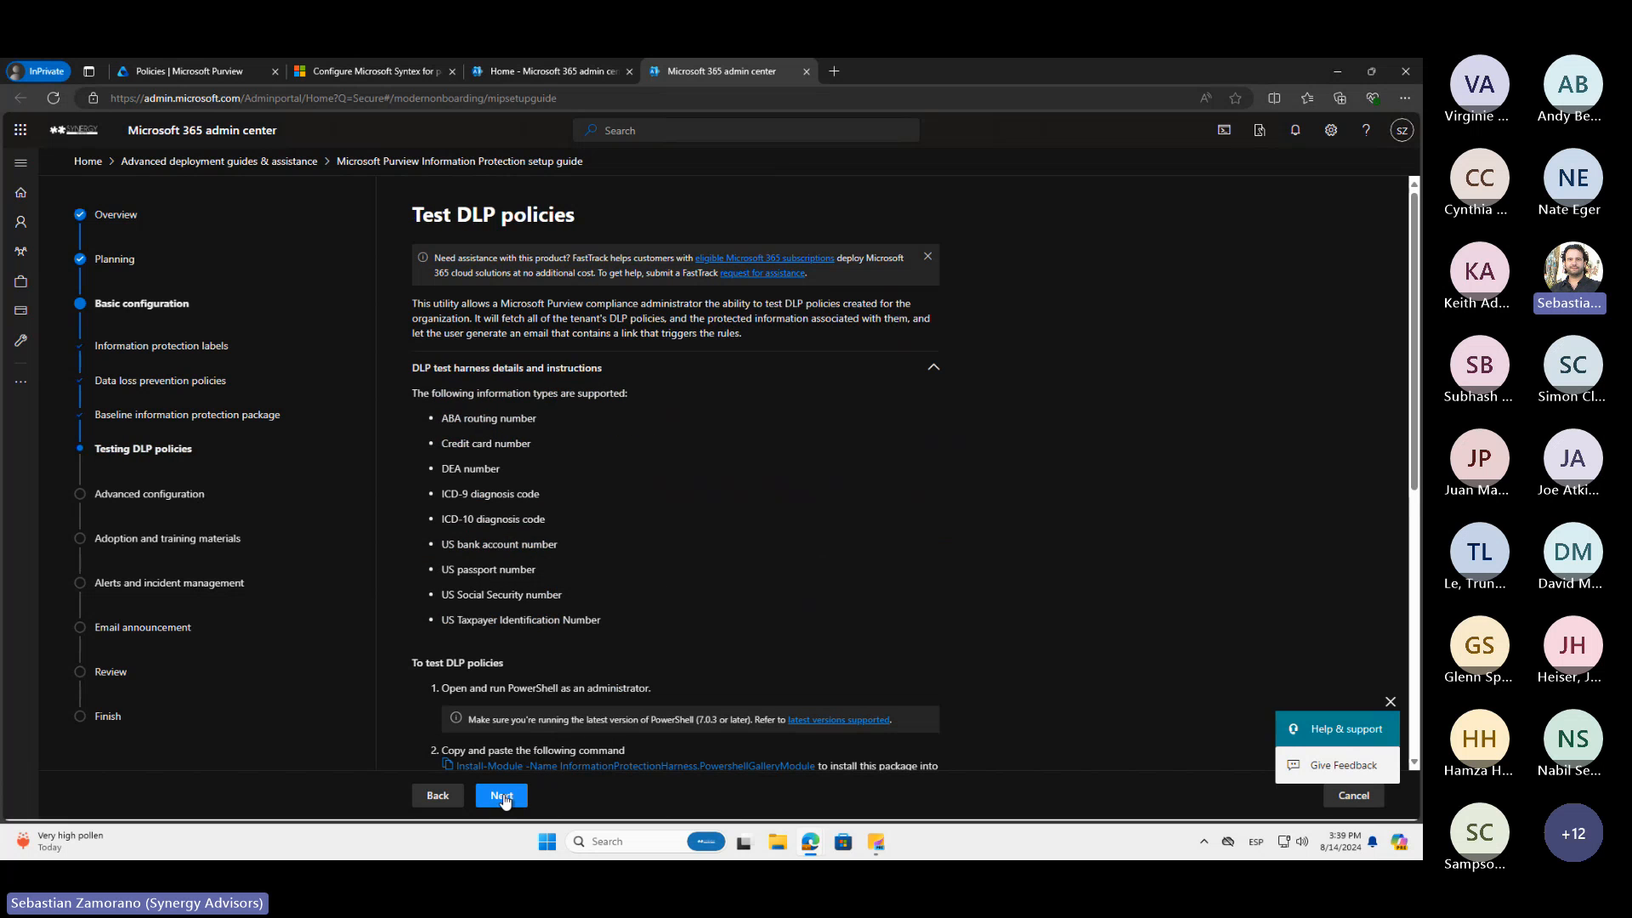
Copy the harness install and Initialize-DlpHarness -Verbose commands from the DLP testing instructions, and bring up the Dlp Test Form
{"action": "scroll", "coordinate": [665, 625], "scroll_direction": "down", "scroll_amount": 4}
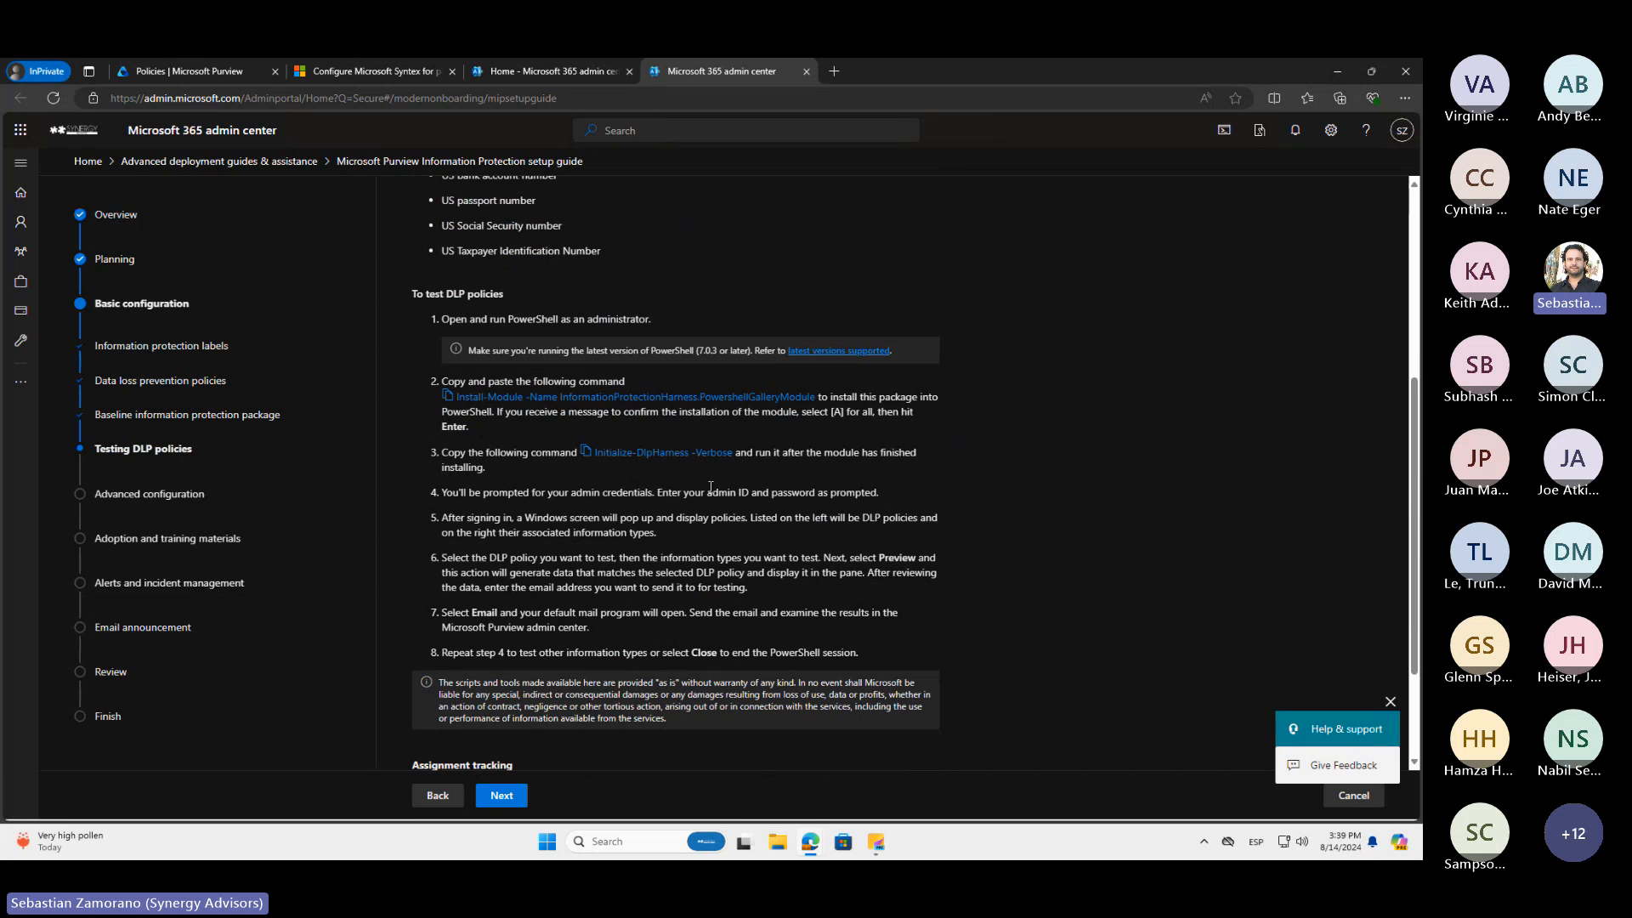
{"action": "left_click", "coordinate": [658, 401]}
{"action": "left_click", "coordinate": [665, 457]}
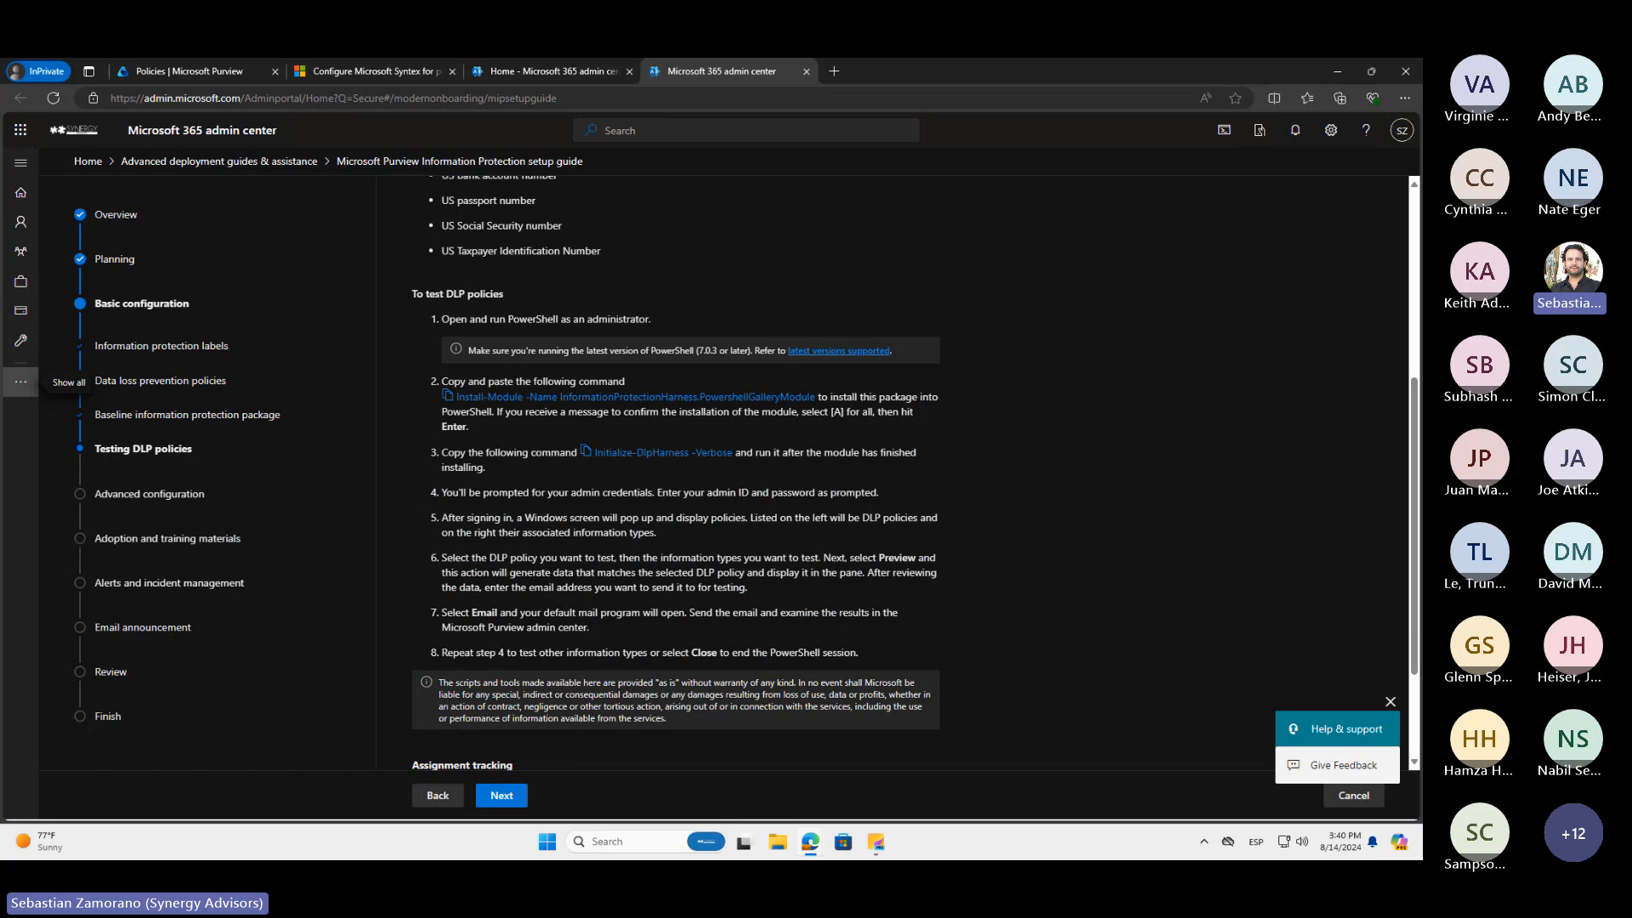
{"action": "left_click_drag", "start_coordinate": [0, 311], "coordinate": [690, 279]}
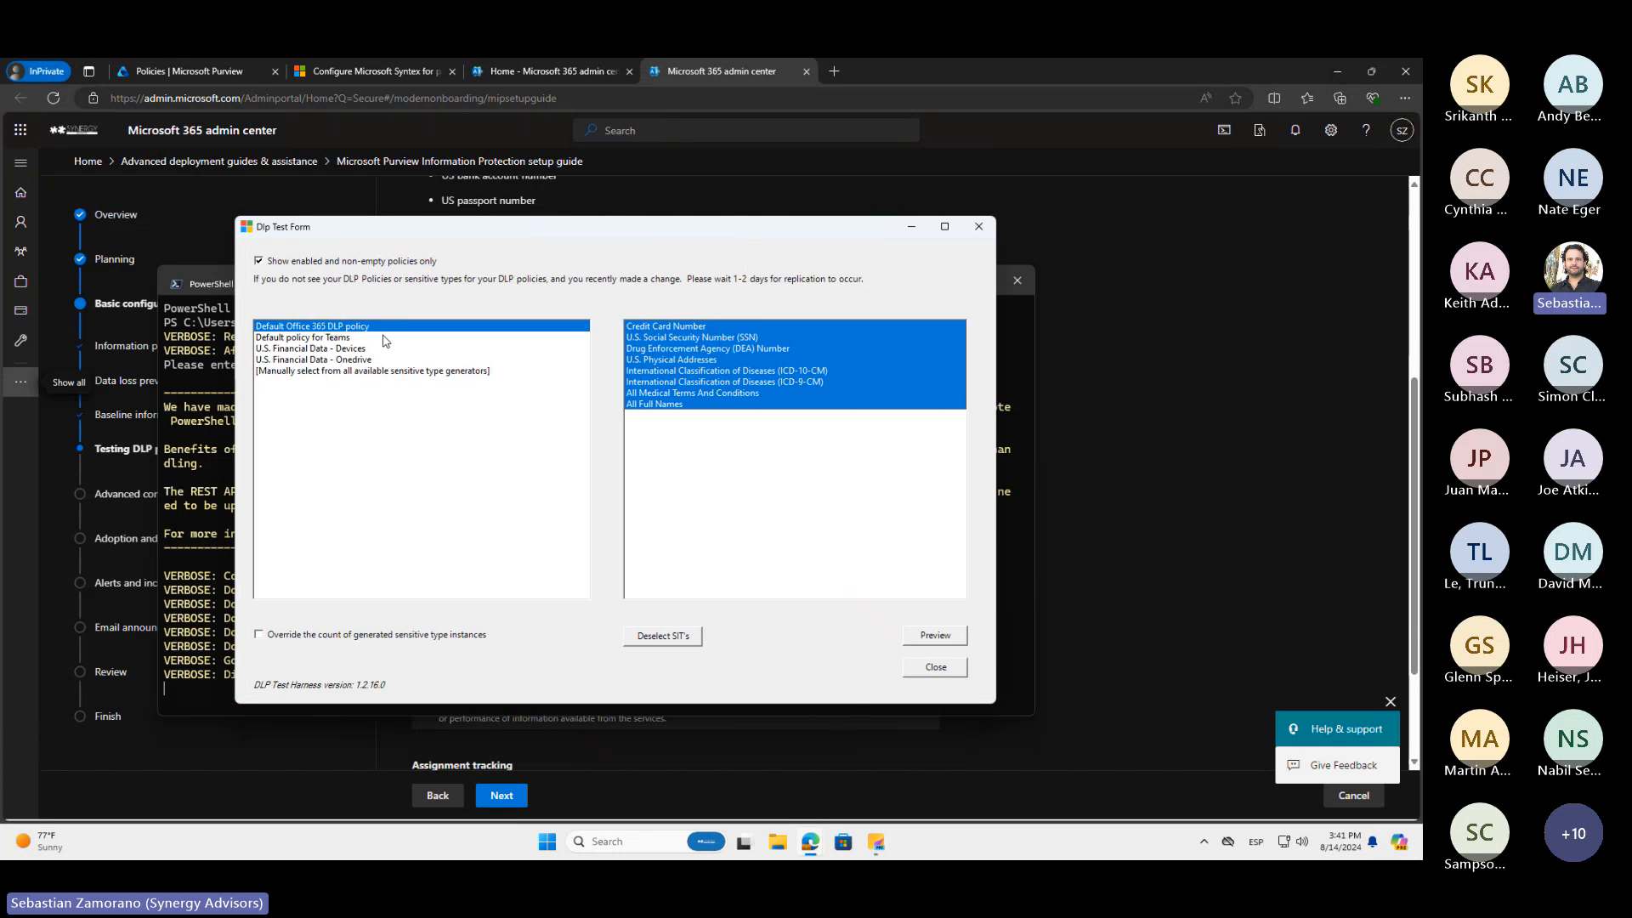
Compare the sensitive info types of the U.S. Financial Data - Devices, U.S. Financial Data - Onedrive and Default Office 365 DLP policies
{"action": "left_click", "coordinate": [369, 351]}
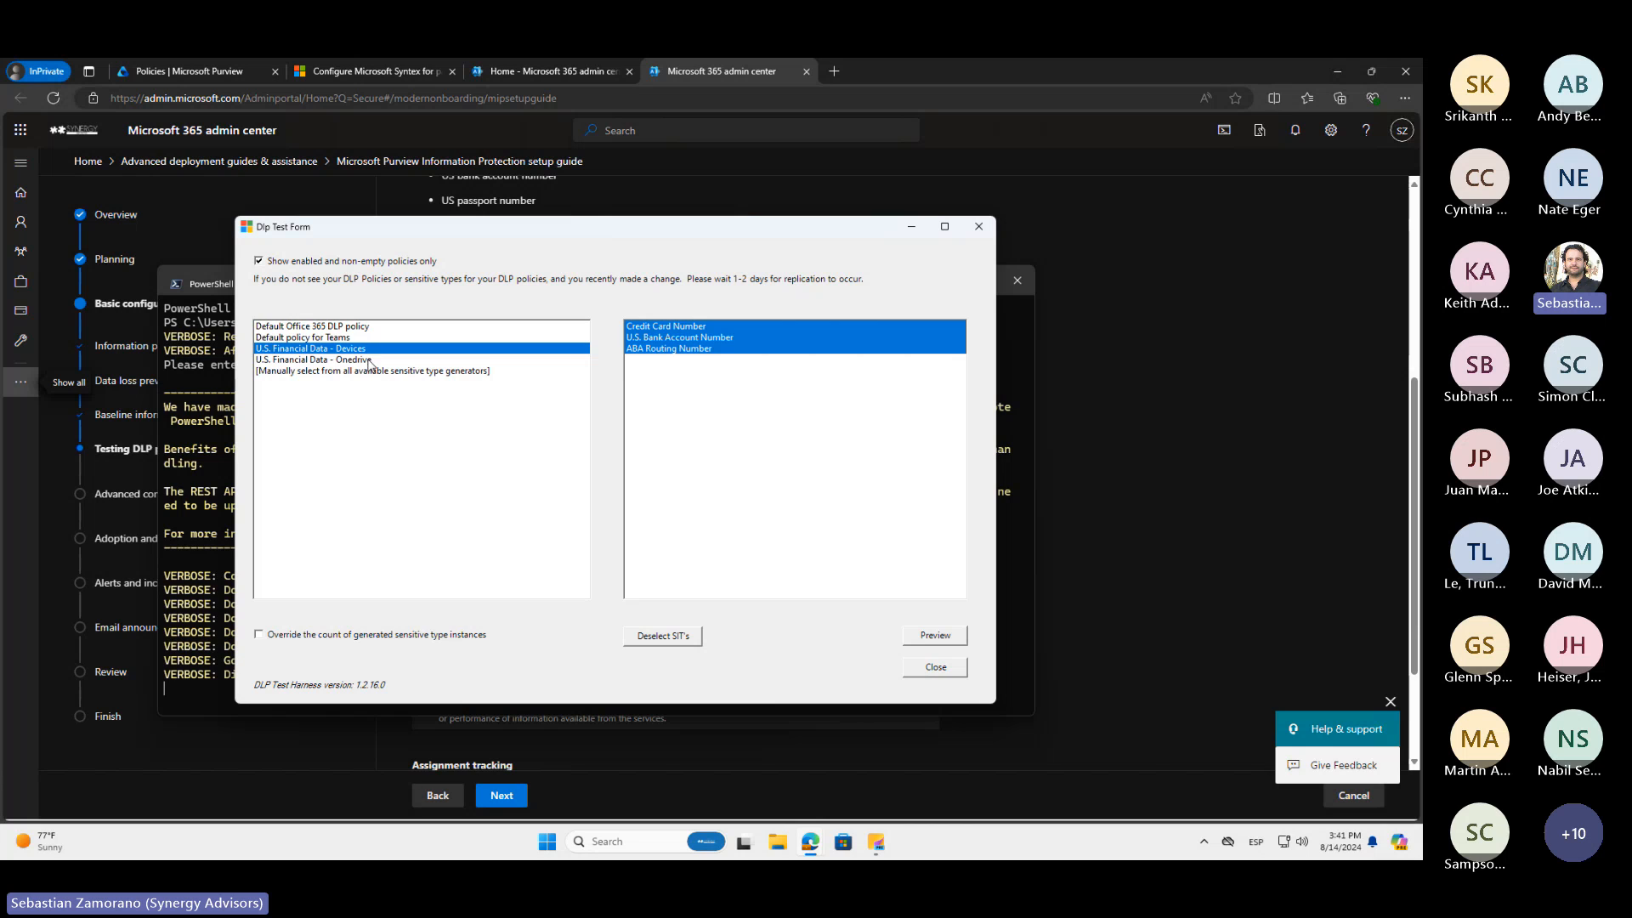
{"action": "left_click", "coordinate": [371, 361]}
{"action": "left_click", "coordinate": [378, 328]}
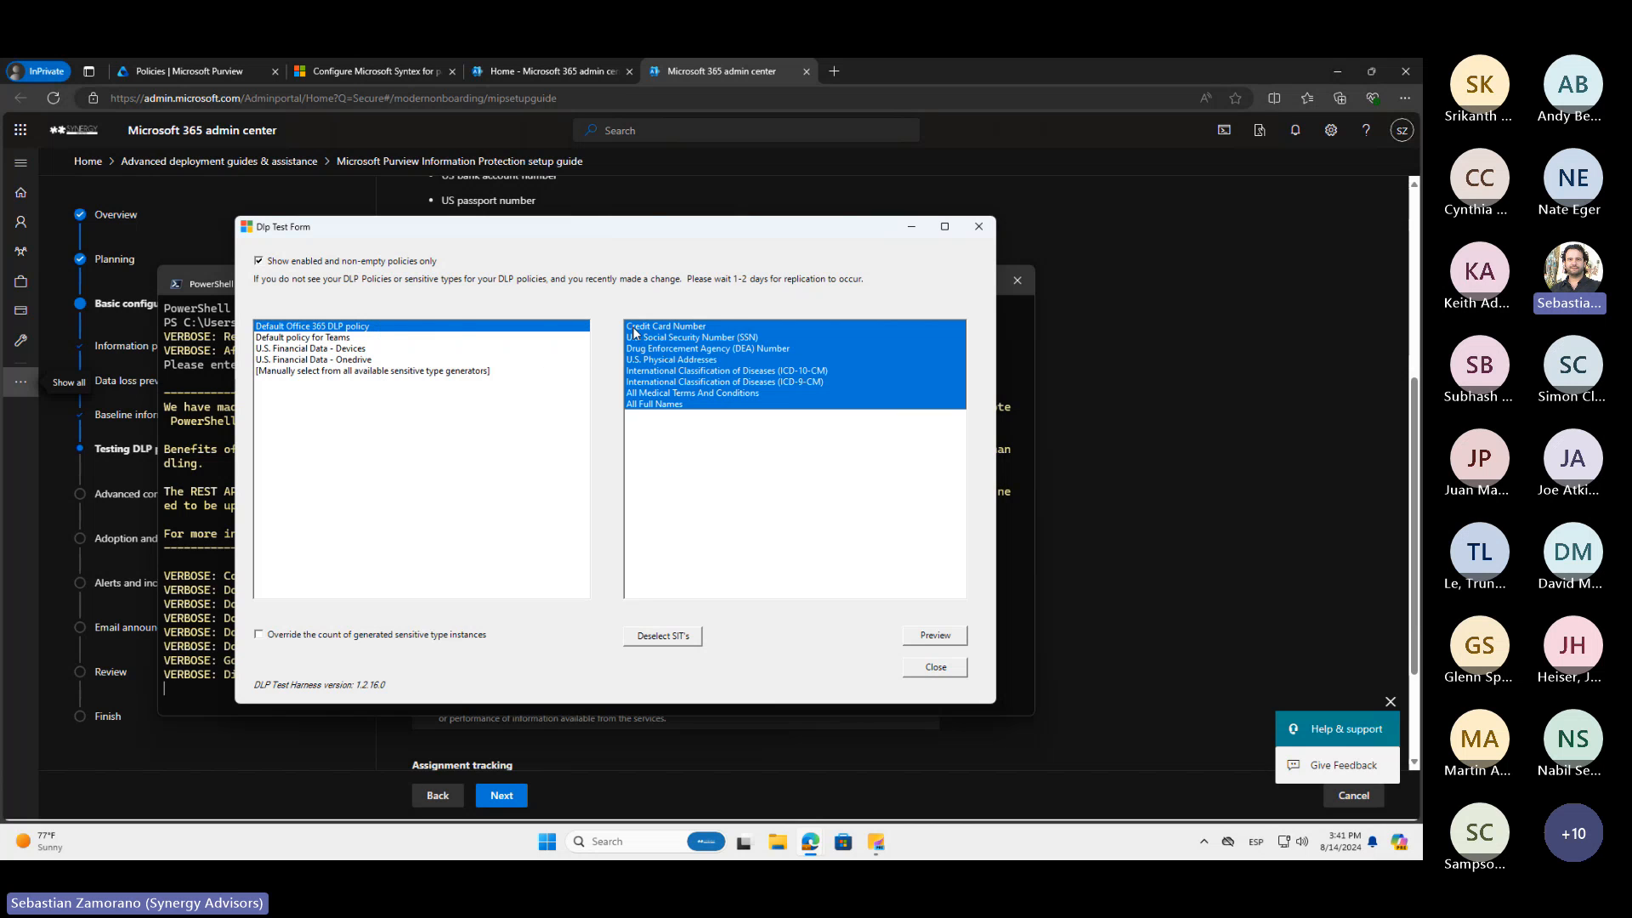
Choose to manually select from all available sensitive type generators, deselect every type, and select only ABA Routing Number
{"action": "left_click", "coordinate": [382, 371]}
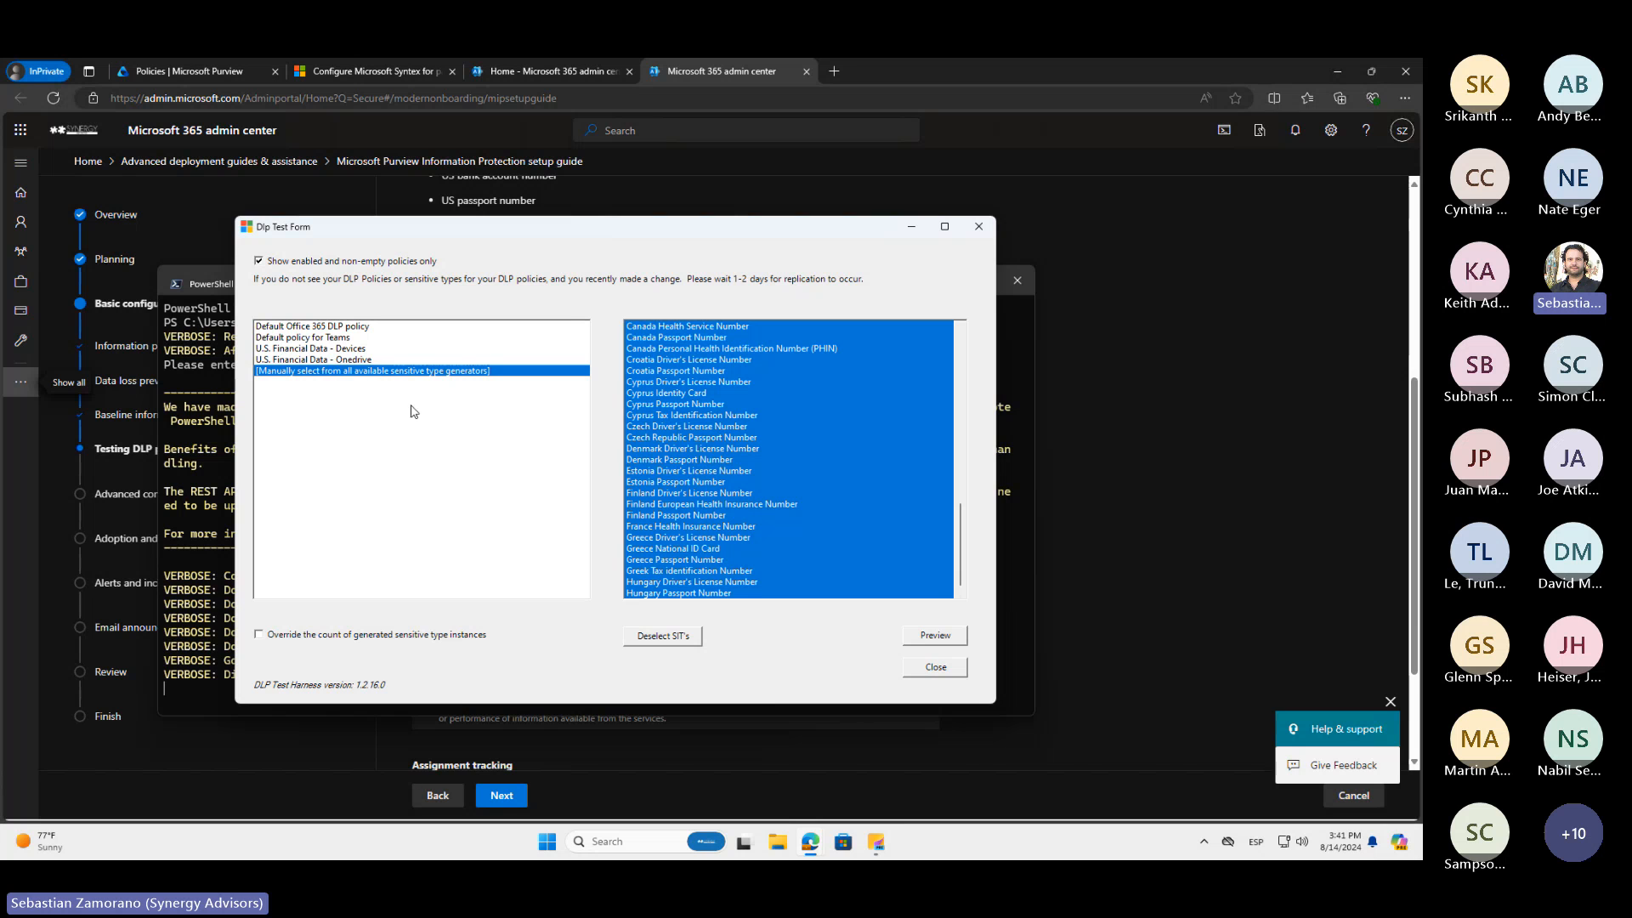
{"action": "left_click", "coordinate": [664, 637]}
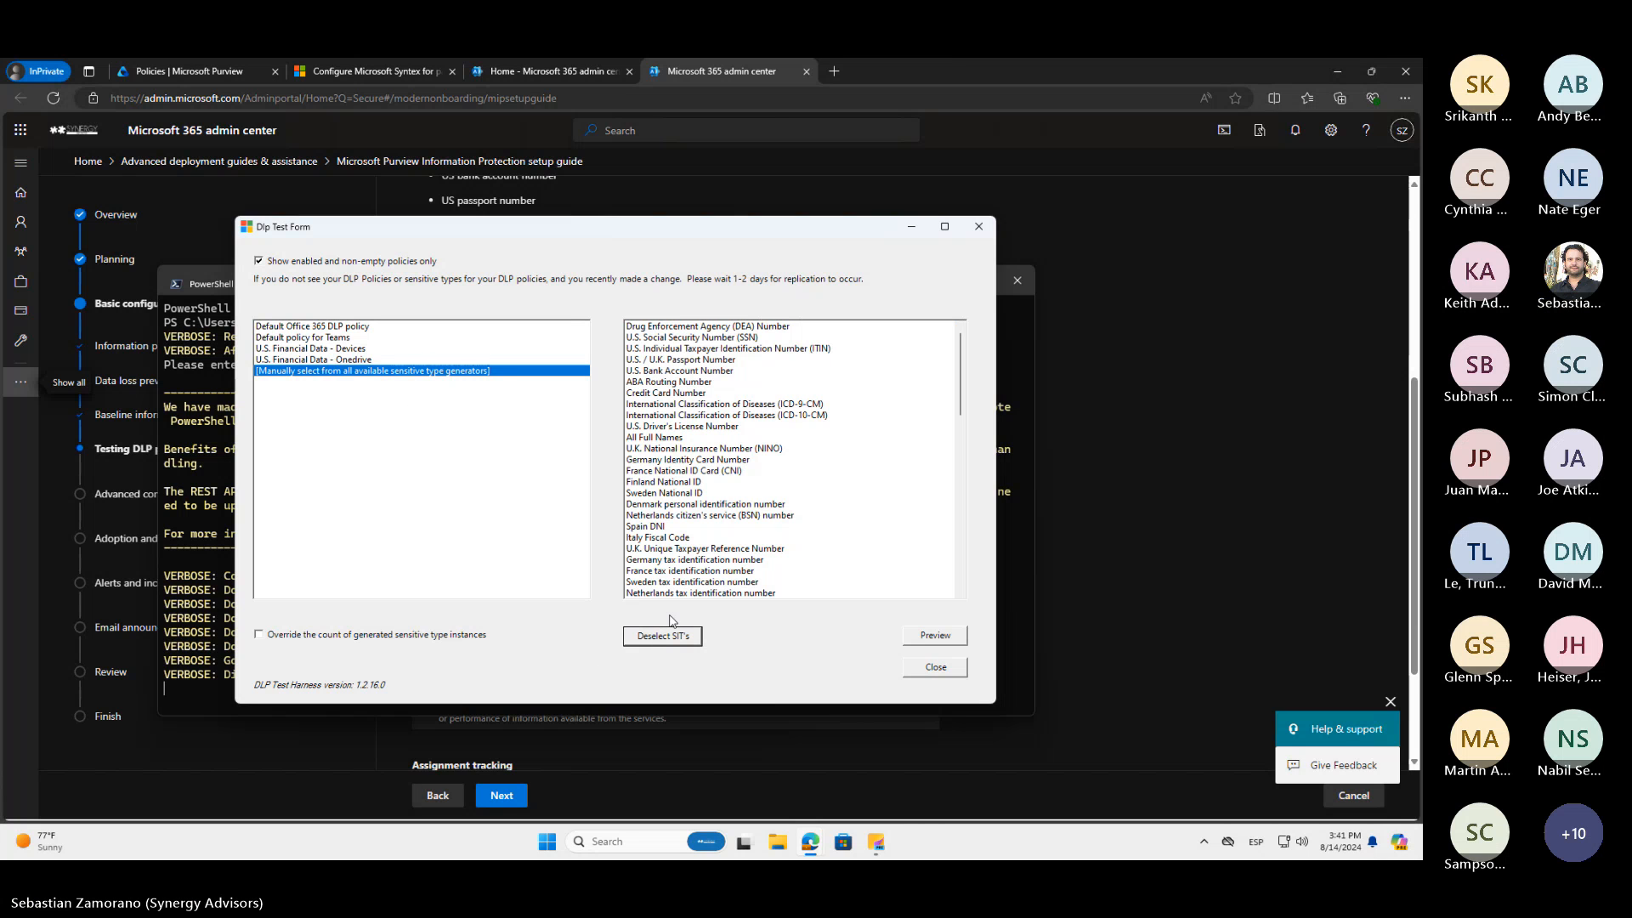
{"action": "scroll", "coordinate": [758, 442], "scroll_direction": "down", "scroll_amount": 5}
{"action": "scroll", "coordinate": [759, 443], "scroll_direction": "down", "scroll_amount": 10}
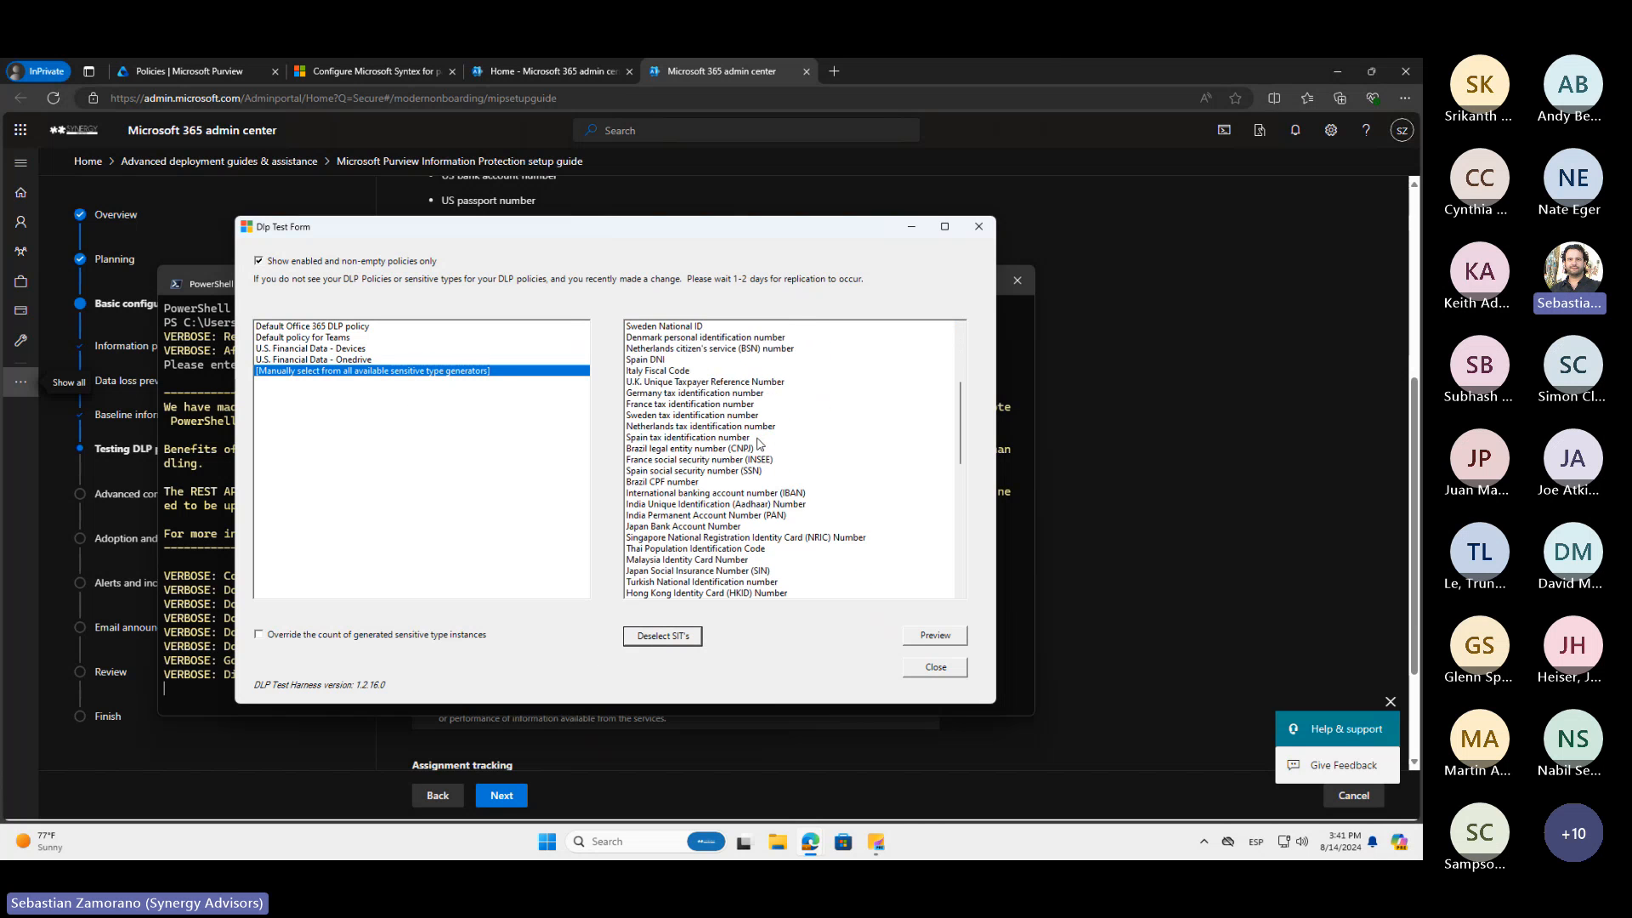
{"action": "scroll", "coordinate": [759, 442], "scroll_direction": "down", "scroll_amount": 5}
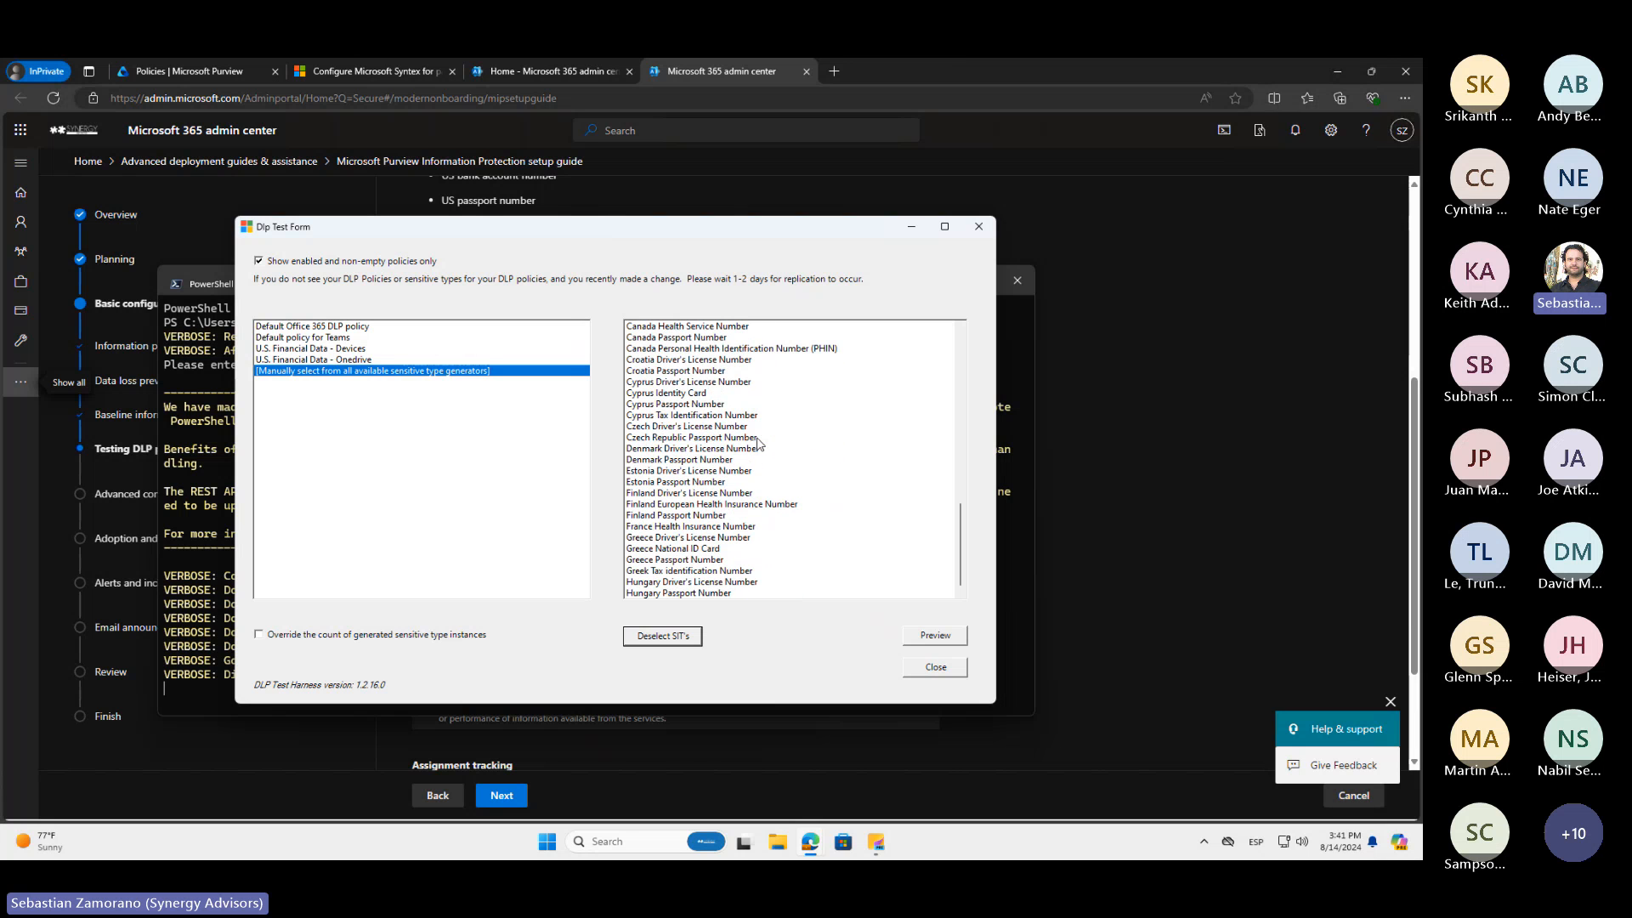
{"action": "scroll", "coordinate": [759, 443], "scroll_direction": "up", "scroll_amount": 10}
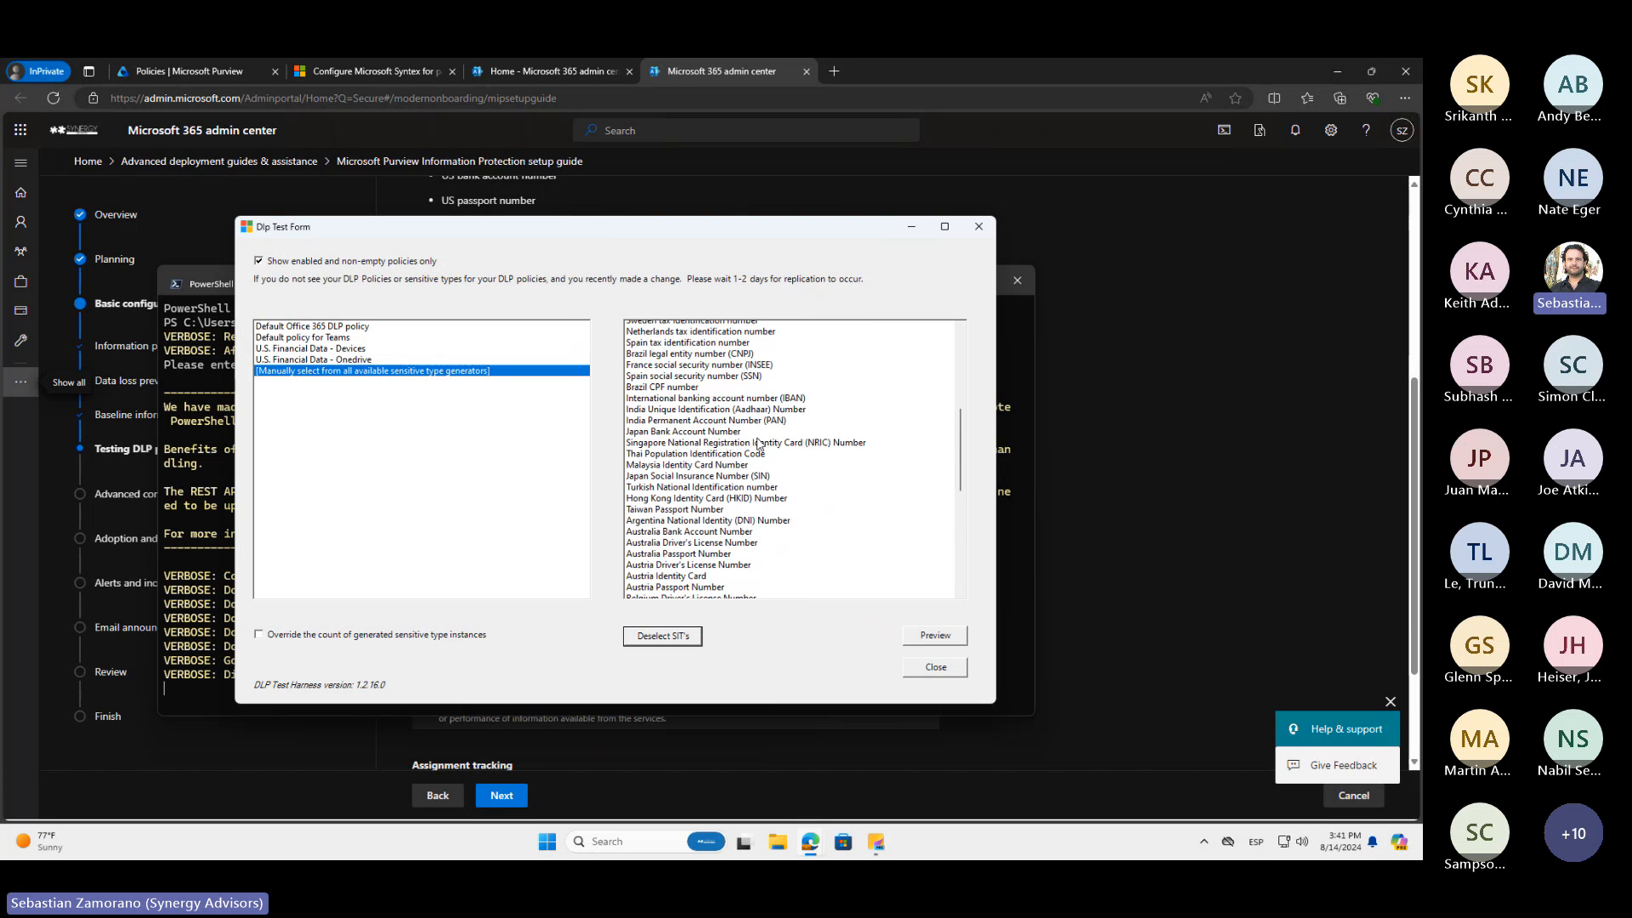
{"action": "scroll", "coordinate": [759, 442], "scroll_direction": "up", "scroll_amount": 3}
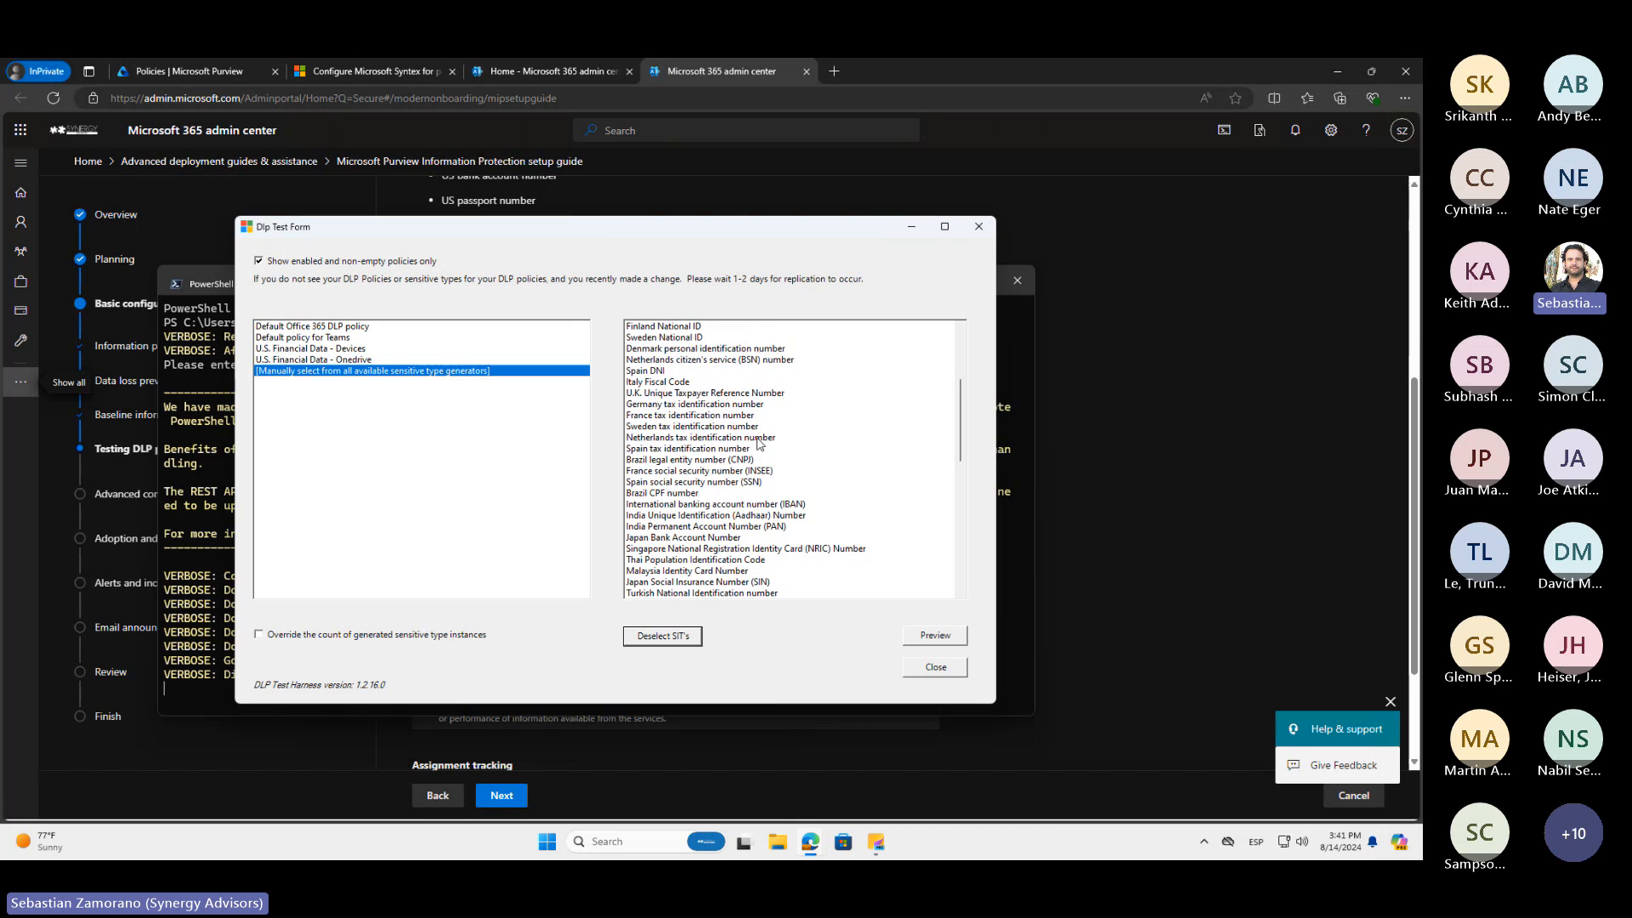
{"action": "scroll", "coordinate": [741, 435], "scroll_direction": "up", "scroll_amount": 3}
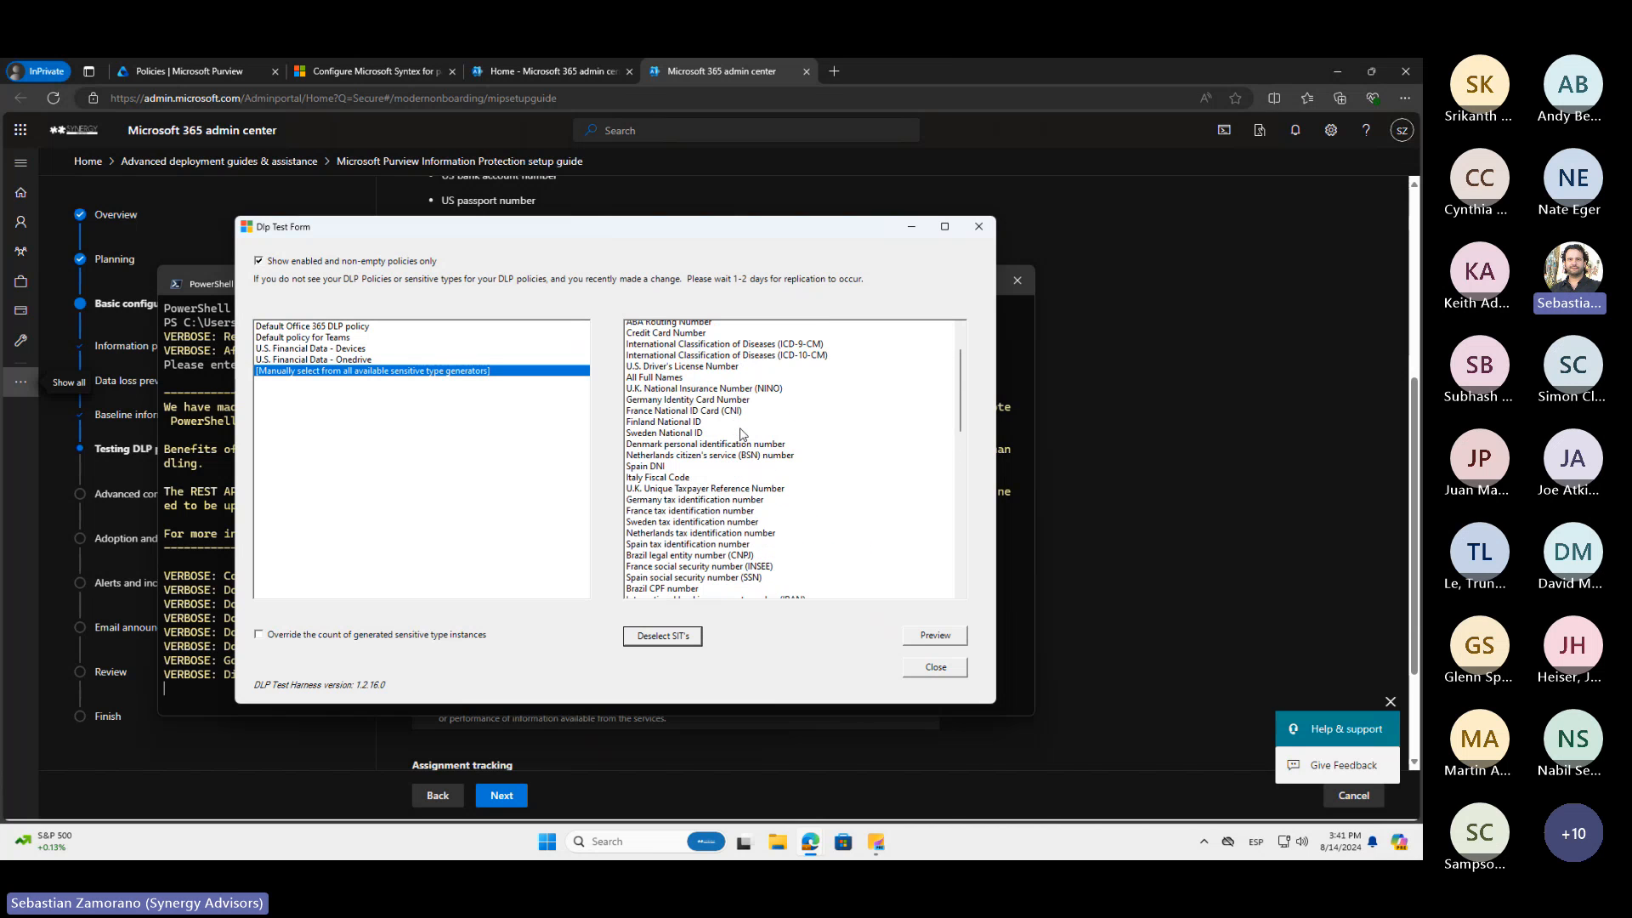
{"action": "scroll", "coordinate": [741, 435], "scroll_direction": "up", "scroll_amount": 2}
{"action": "left_click", "coordinate": [676, 340]}
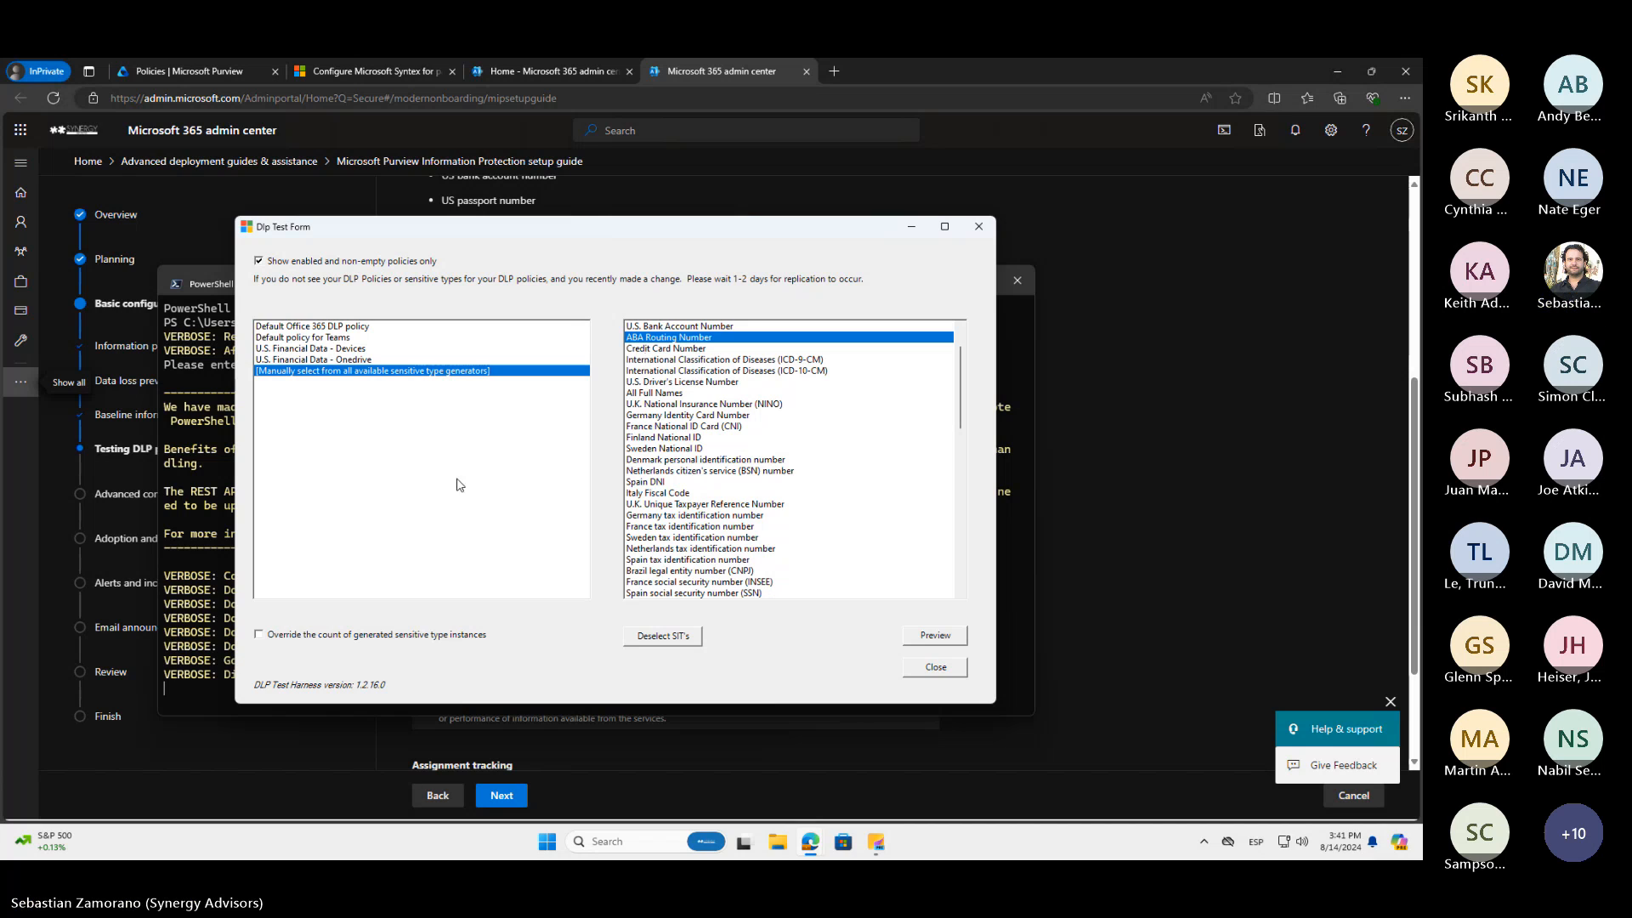
Override the generated instance count with 50 repetitions of each sensitive type and preview the generated test data
{"action": "left_click", "coordinate": [259, 635]}
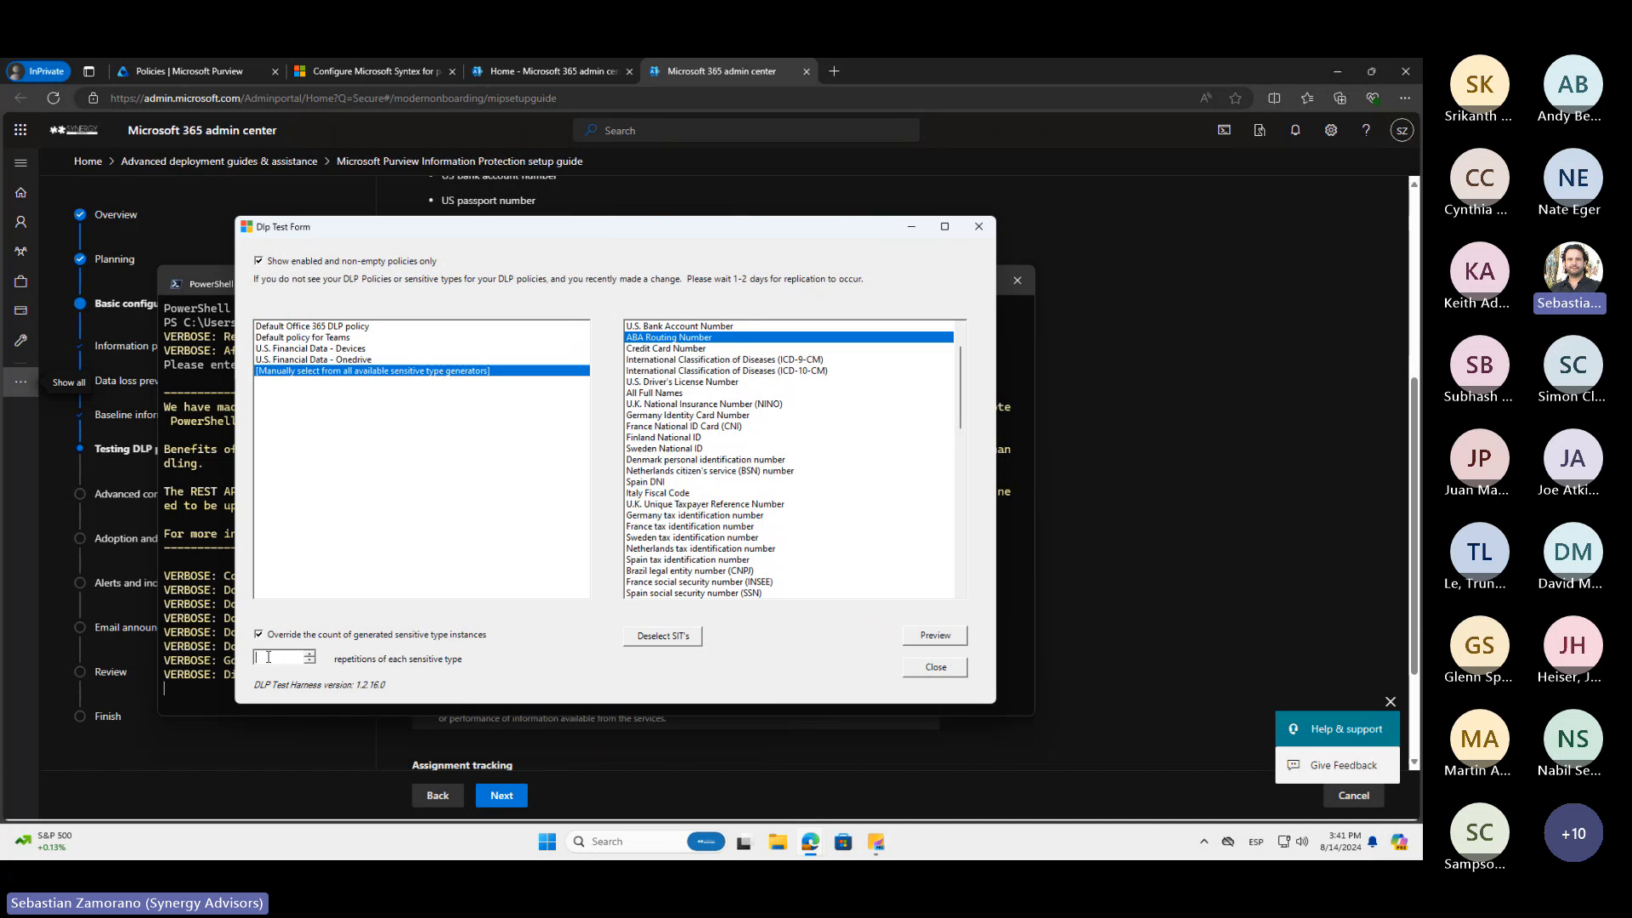
{"action": "type", "text": "50"}
{"action": "left_click", "coordinate": [940, 644]}
{"action": "left_click_drag", "start_coordinate": [255, 153], "coordinate": [1156, 216]}
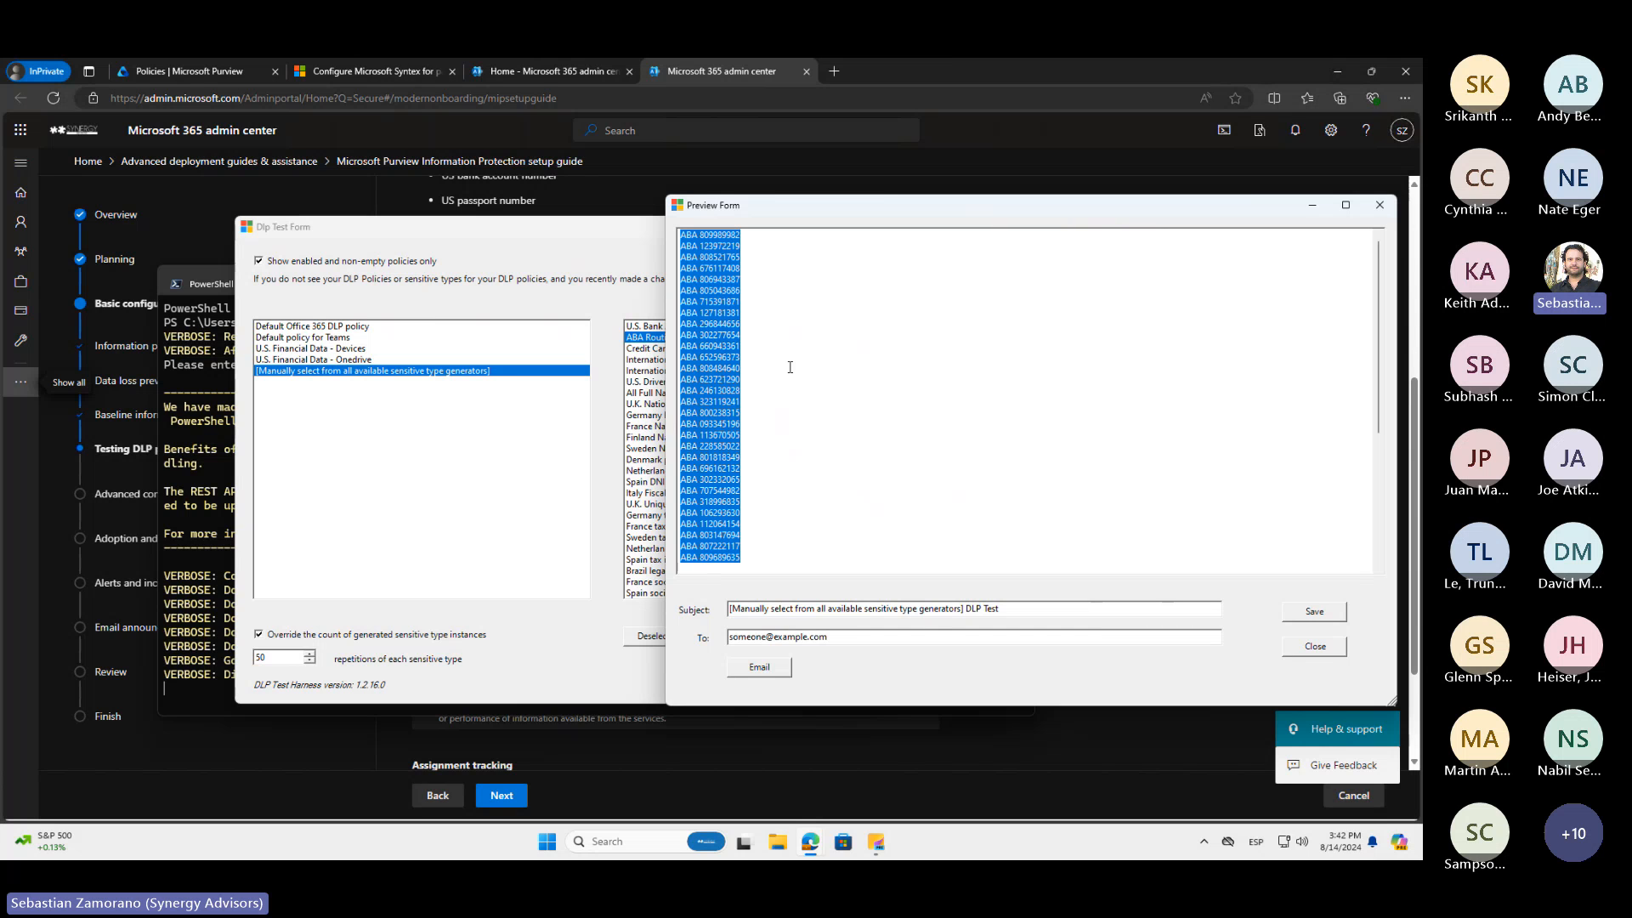
Start a new DLP policy in the Microsoft Purview portal using the Custom policy template and proceed past the template page
{"action": "left_click", "coordinate": [203, 74]}
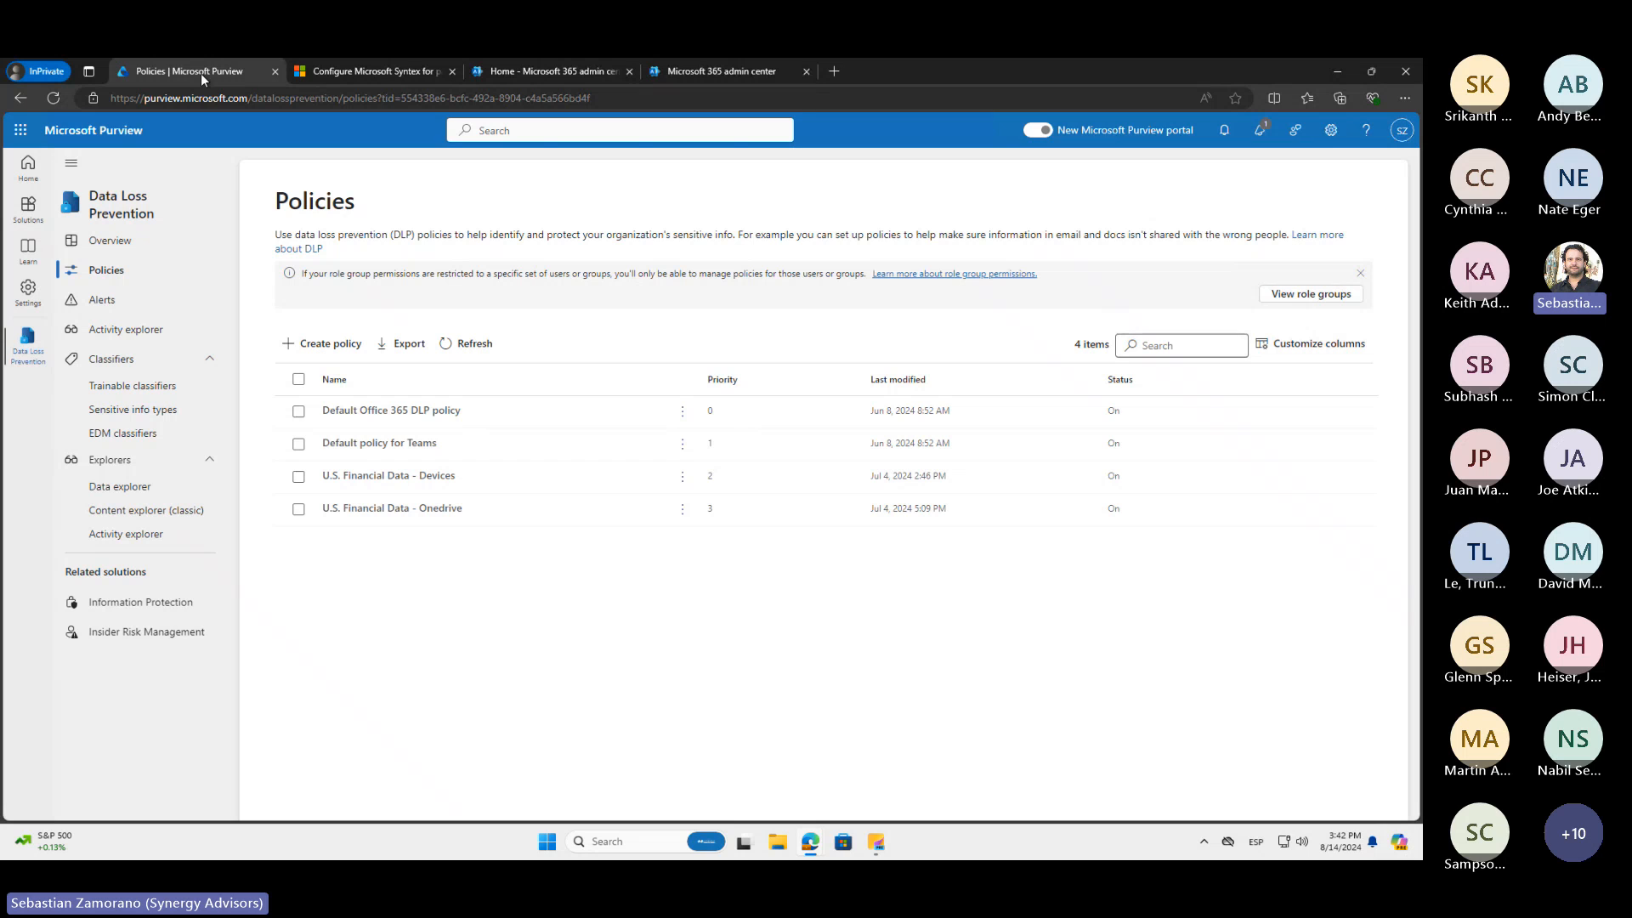
{"action": "left_click", "coordinate": [324, 346]}
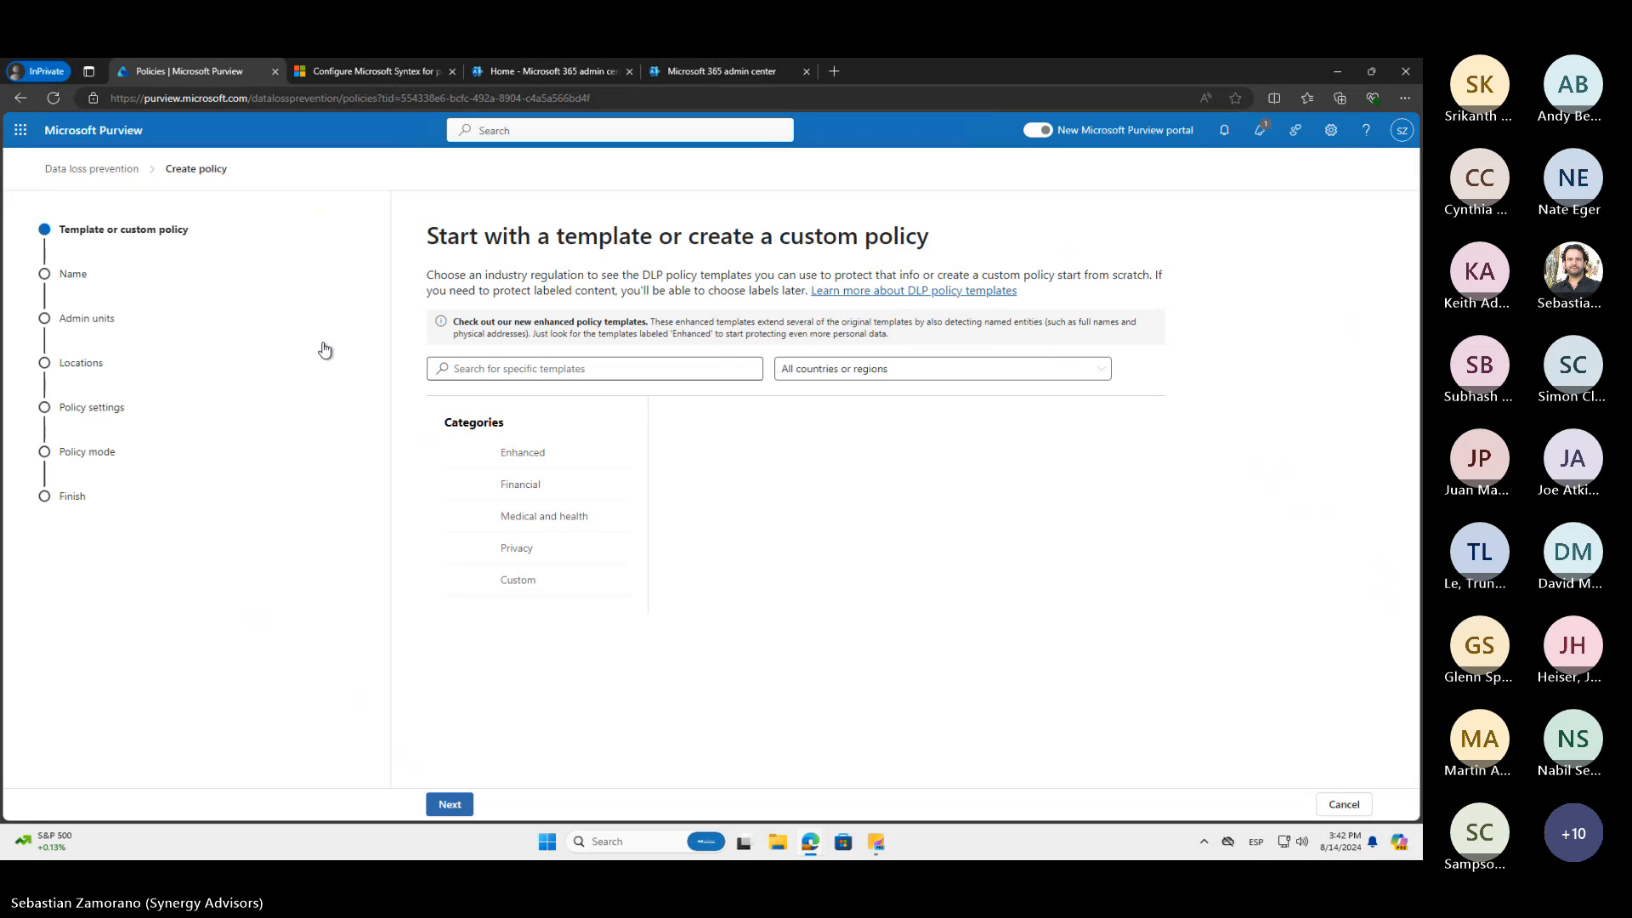
{"action": "left_click", "coordinate": [510, 581]}
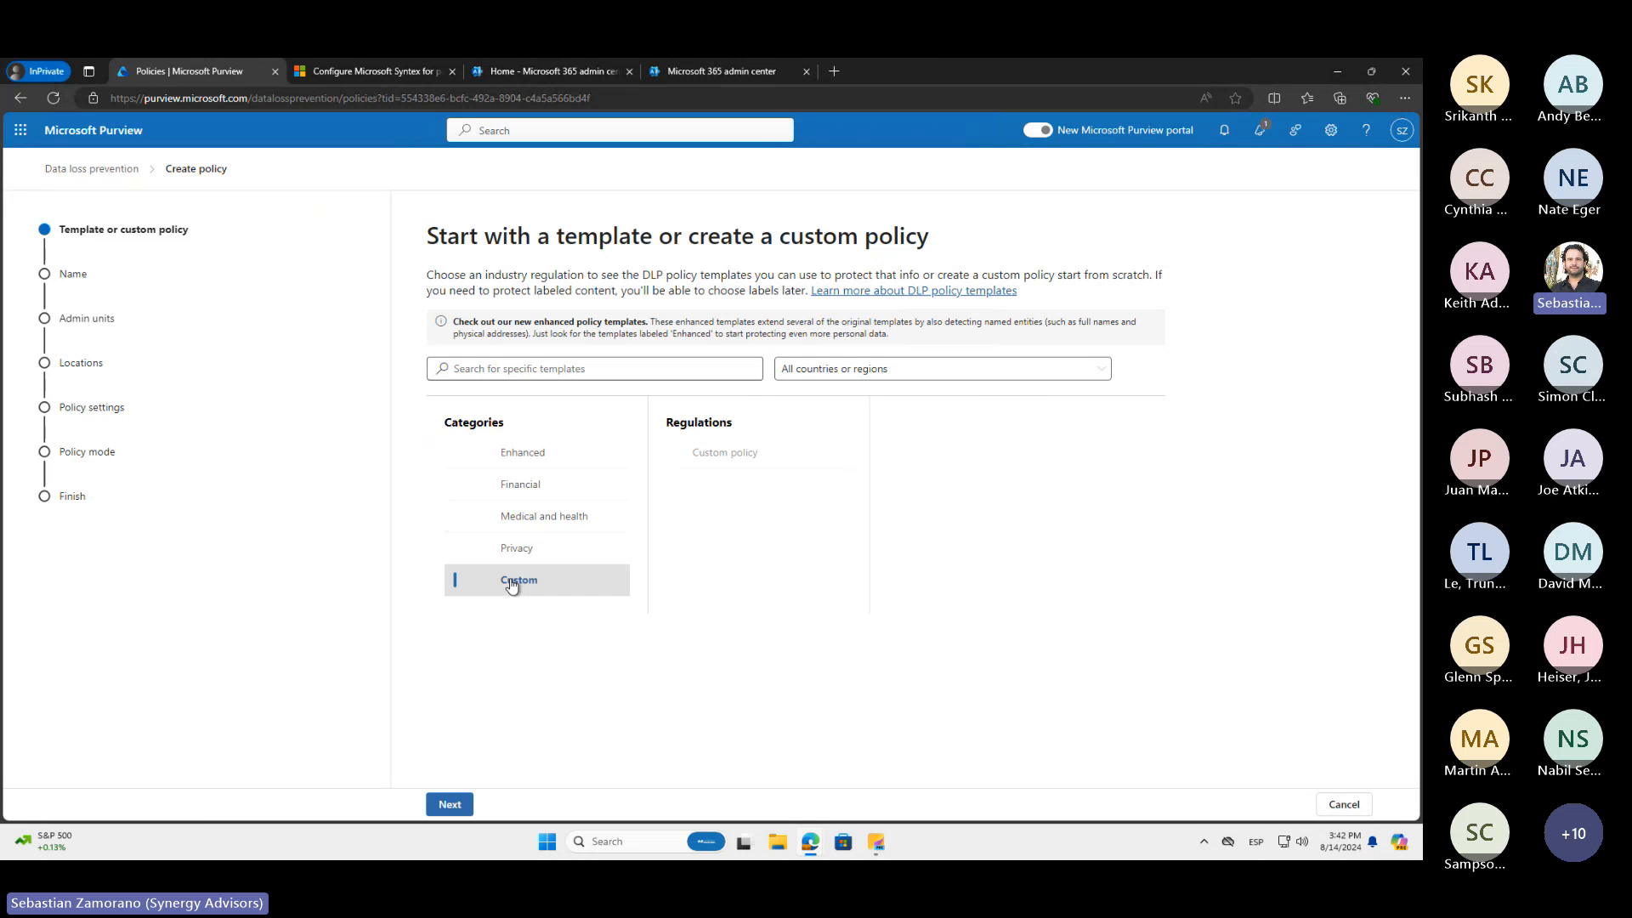
{"action": "left_click", "coordinate": [703, 463]}
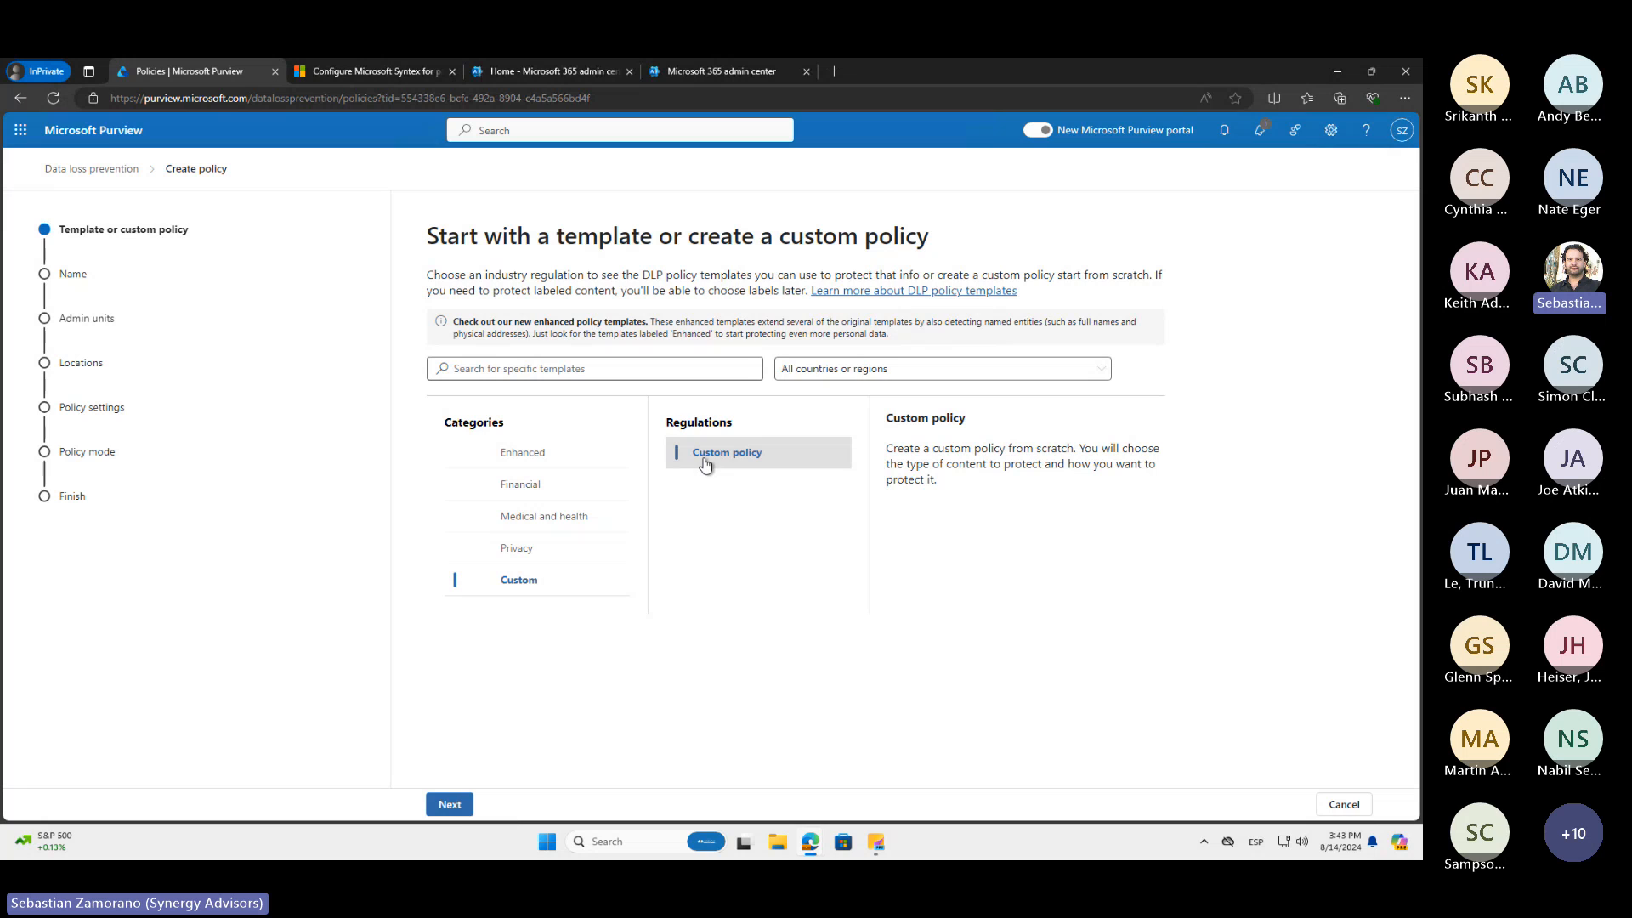
{"action": "left_click", "coordinate": [455, 806]}
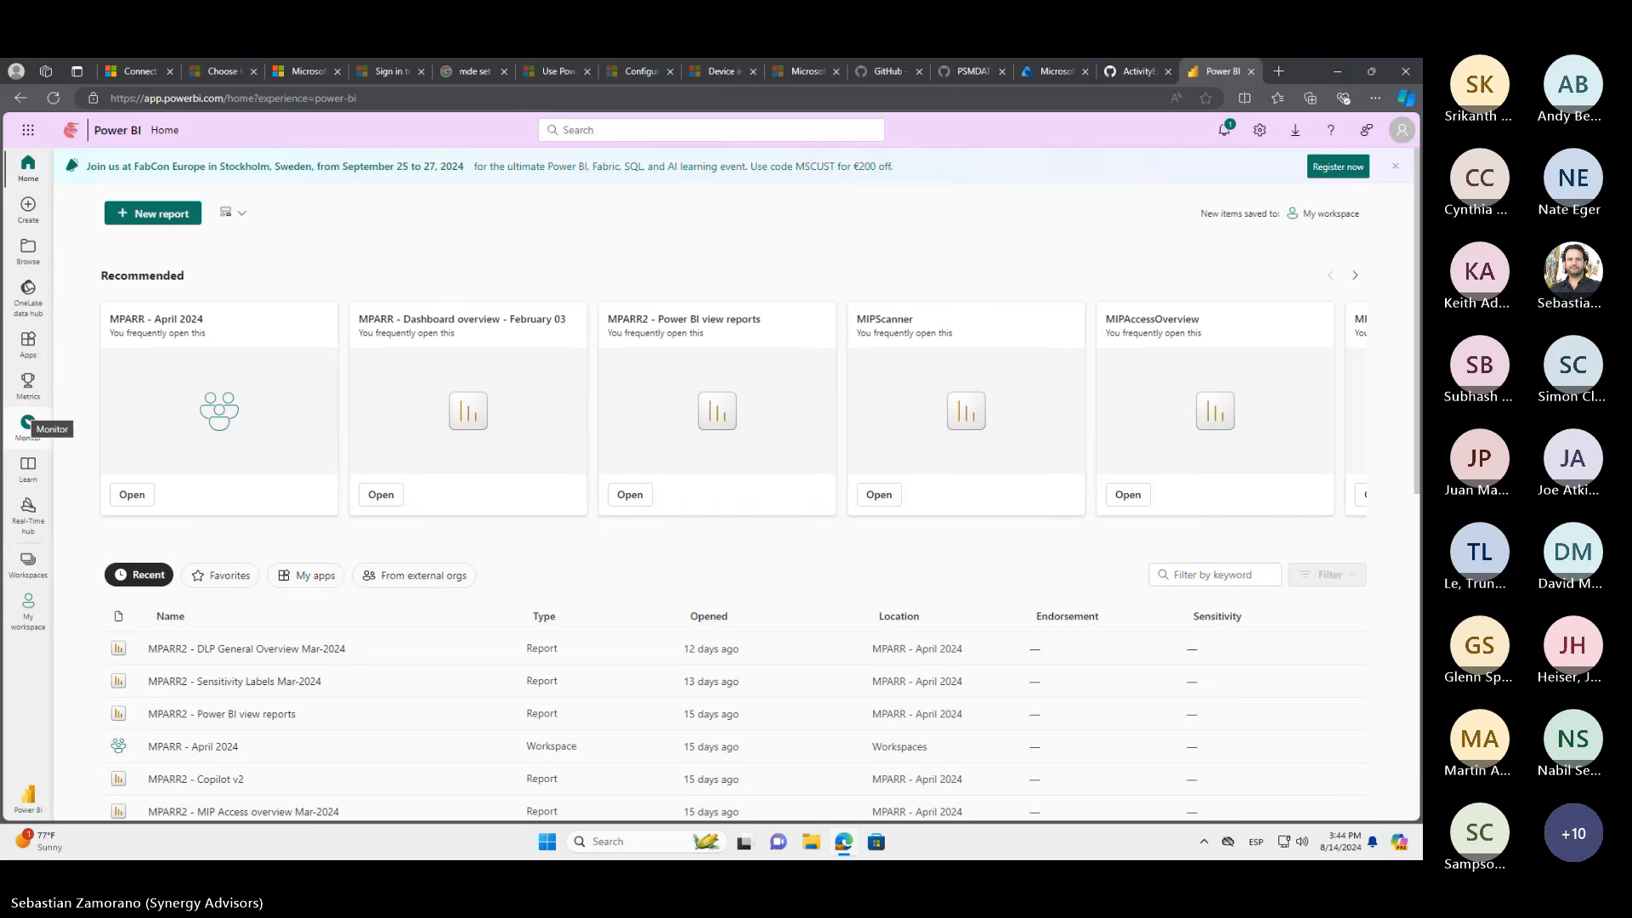
Switch from Power BI to the Microsoft Purview portal, open the Data Loss Prevention policies, and dismiss the related solutions tip
{"action": "left_click", "coordinate": [1057, 70]}
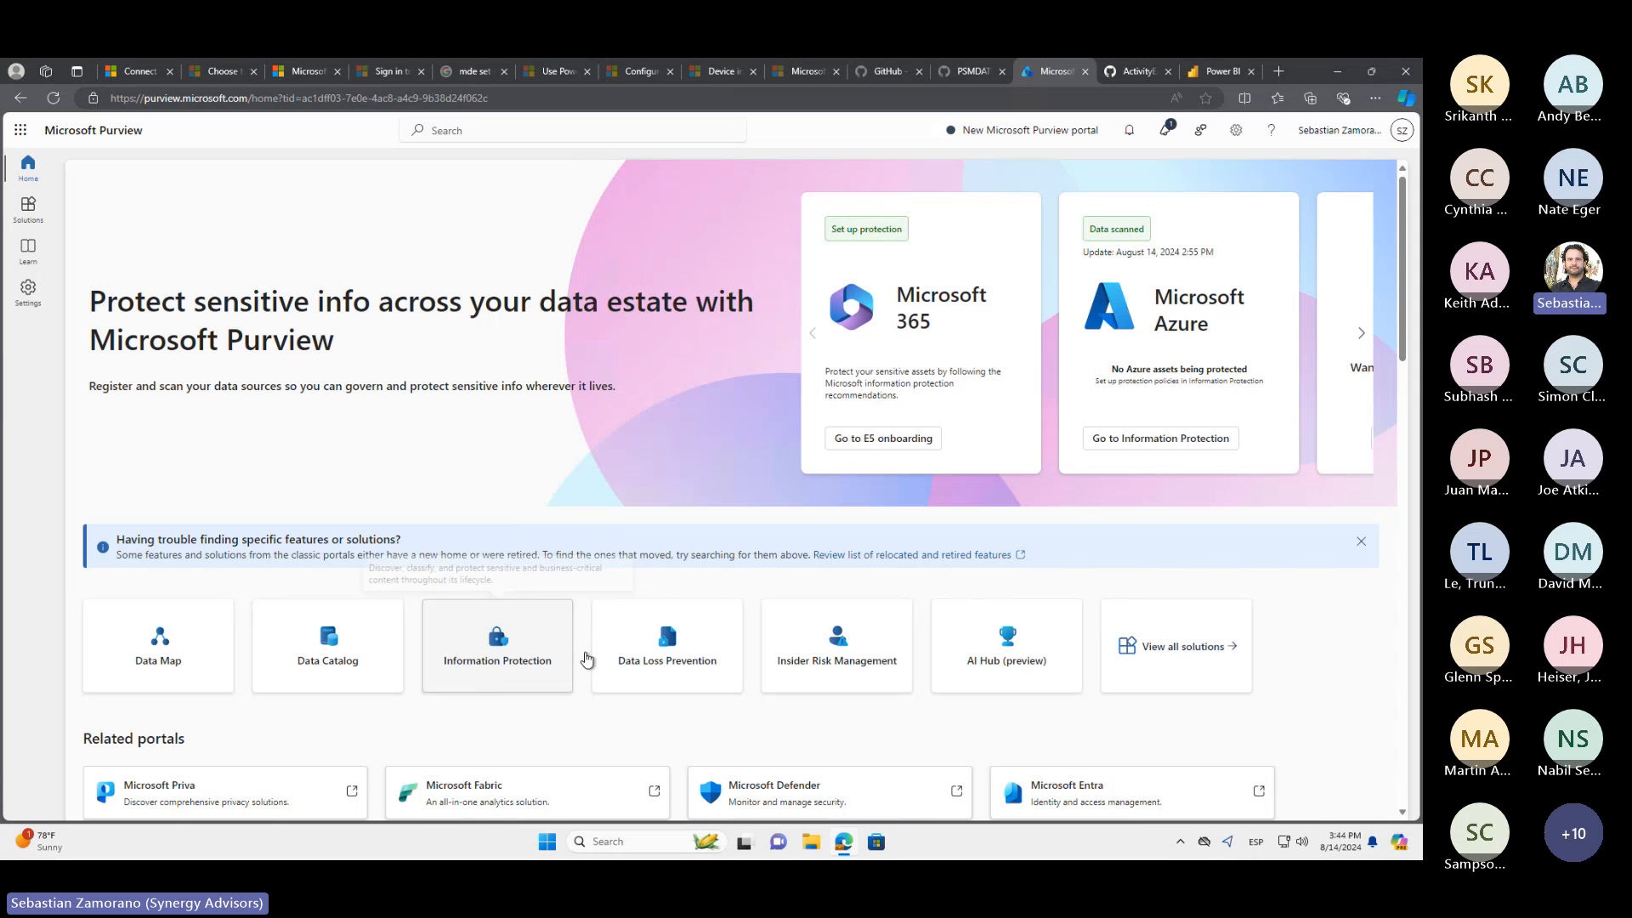
{"action": "left_click", "coordinate": [617, 660]}
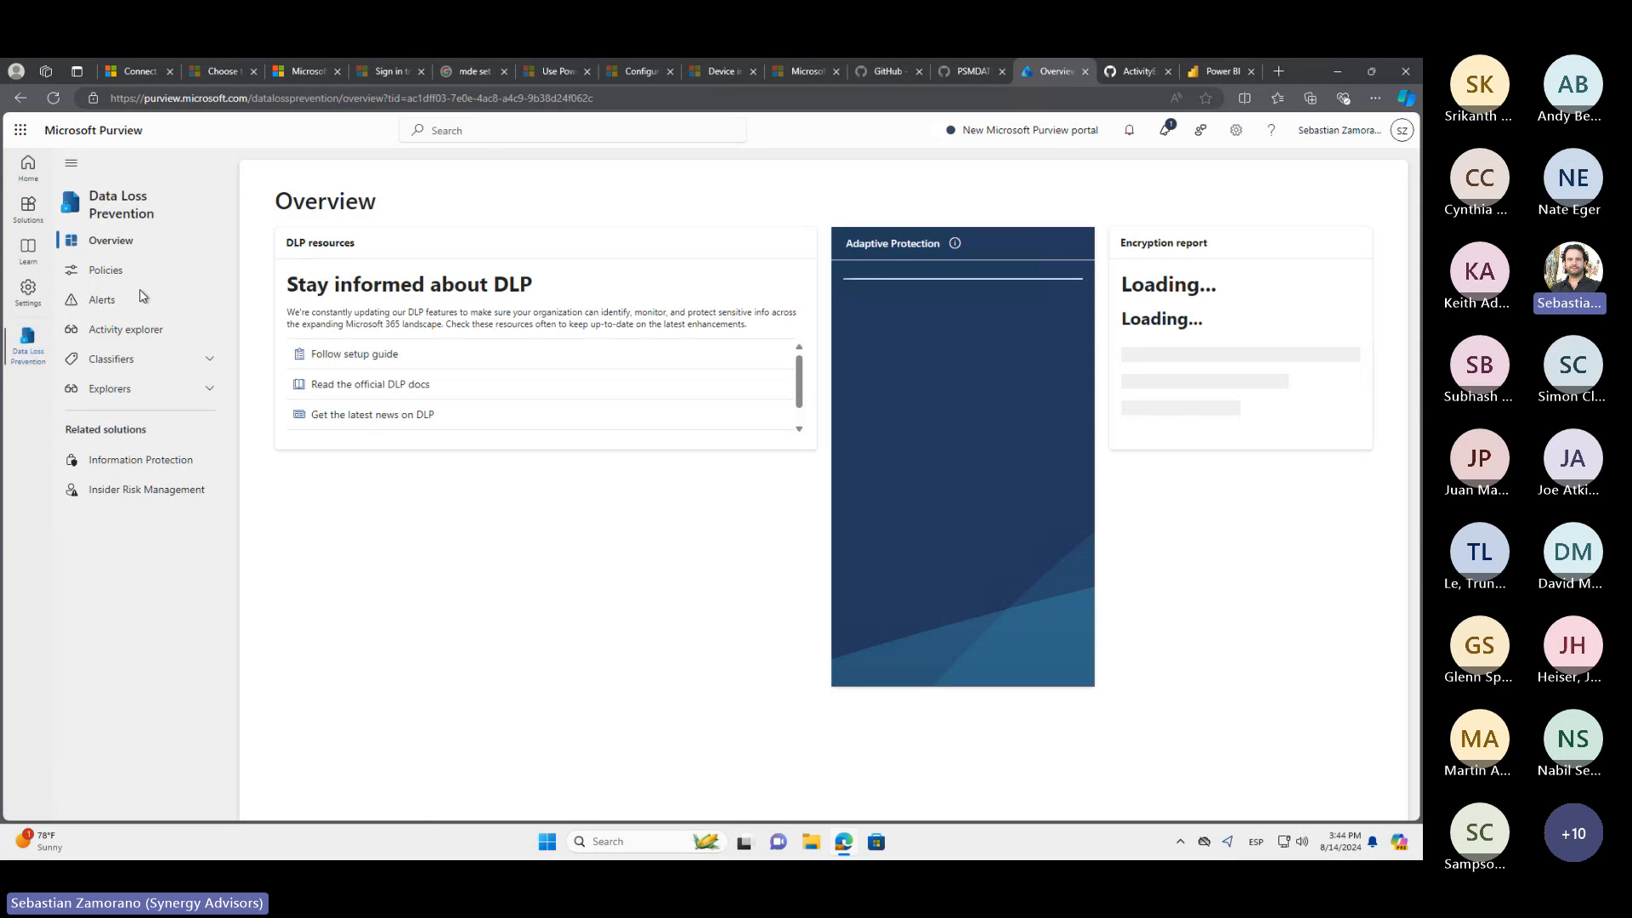
{"action": "left_click", "coordinate": [105, 269]}
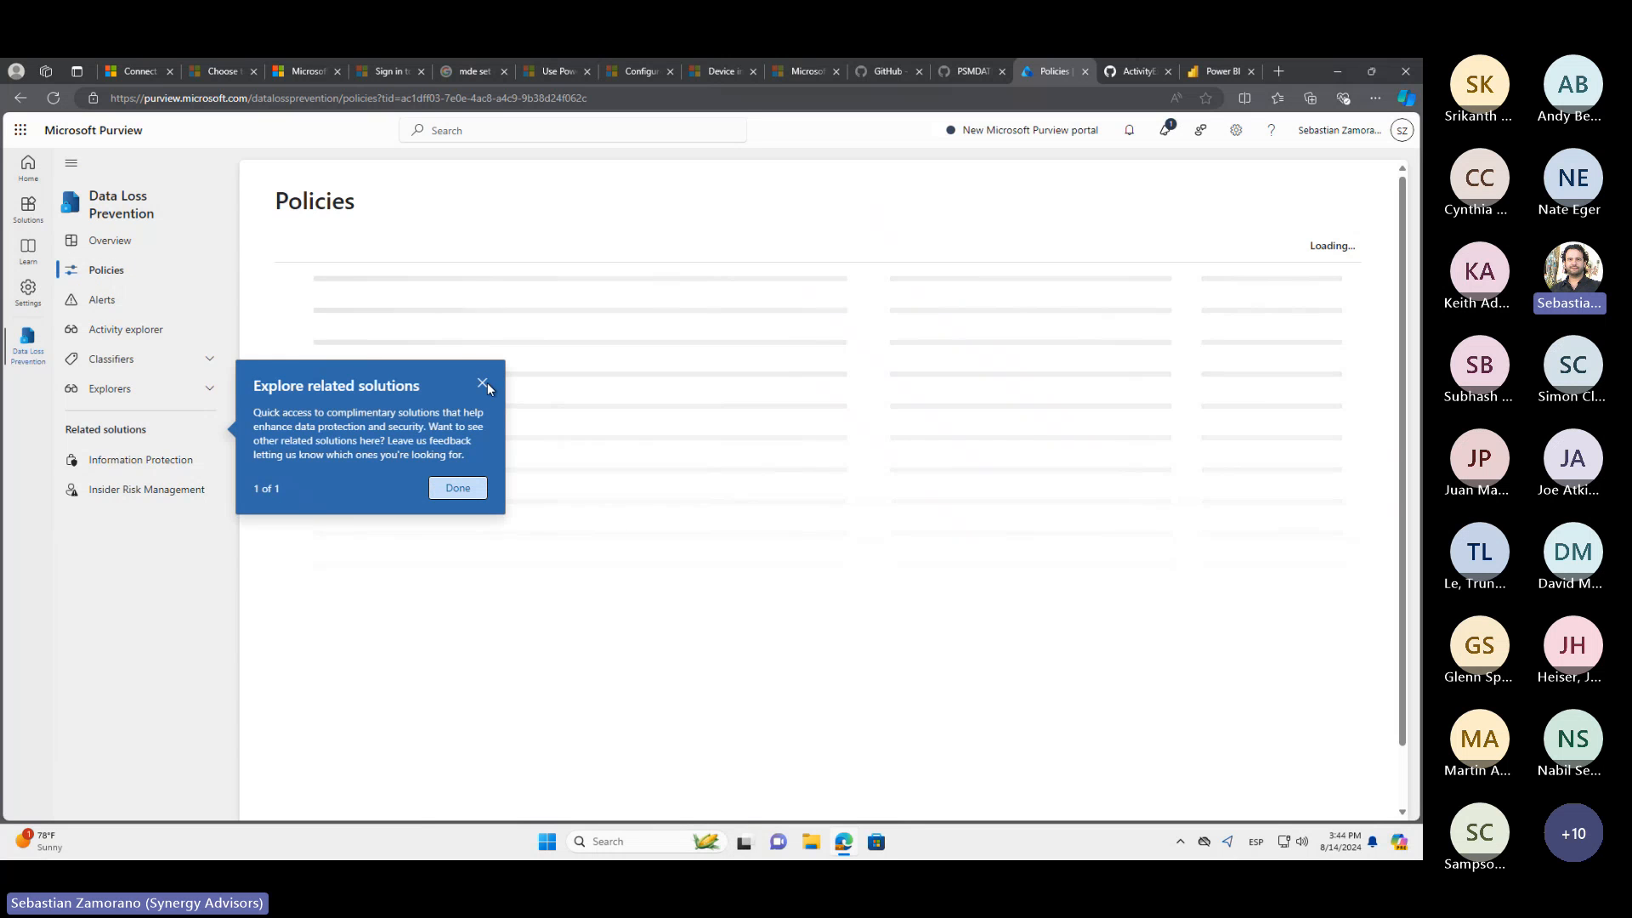
{"action": "left_click", "coordinate": [483, 384]}
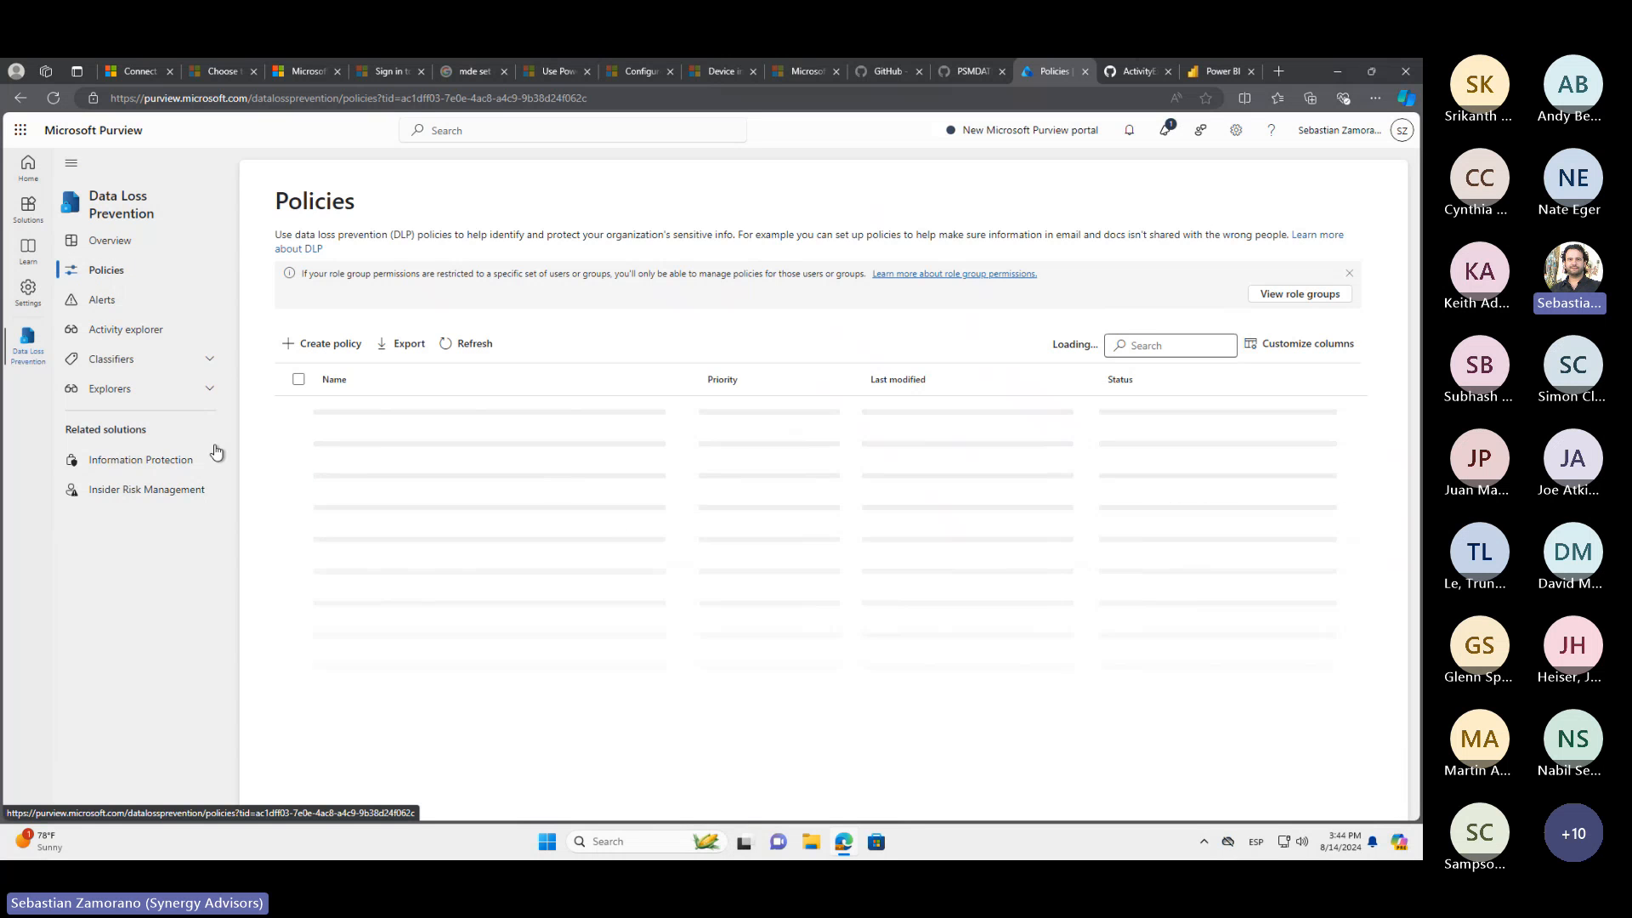
{"action": "right_click", "coordinate": [404, 623]}
{"action": "left_click", "coordinate": [270, 624]}
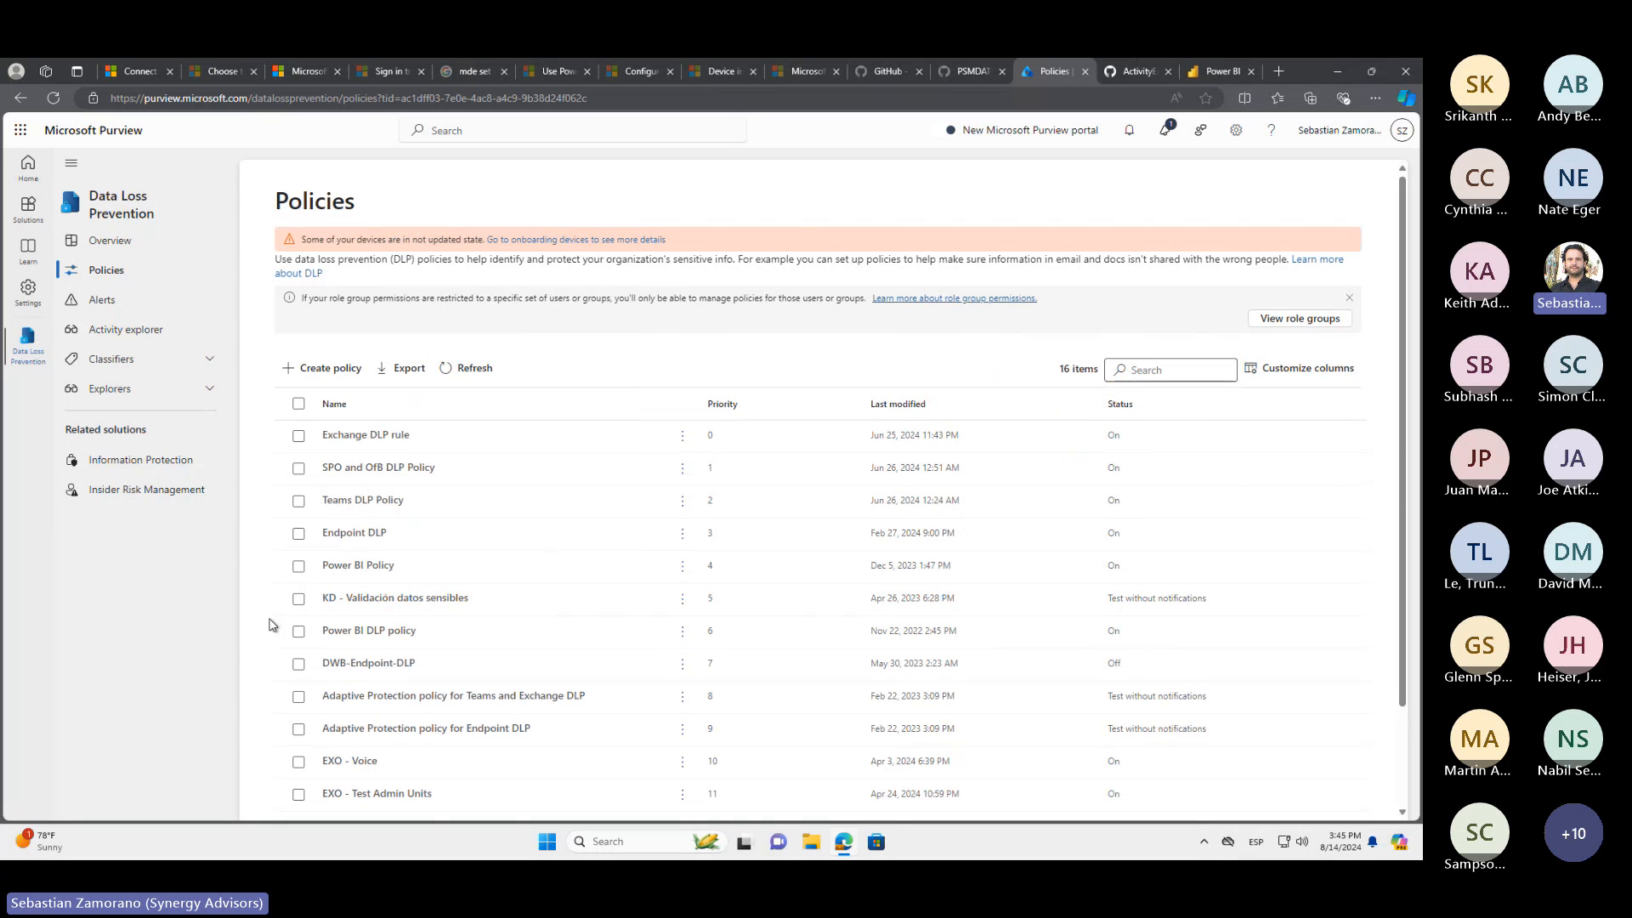
Open Activity explorer in Data Loss Prevention and look over its built-in filters without applying one
{"action": "left_click", "coordinate": [209, 389]}
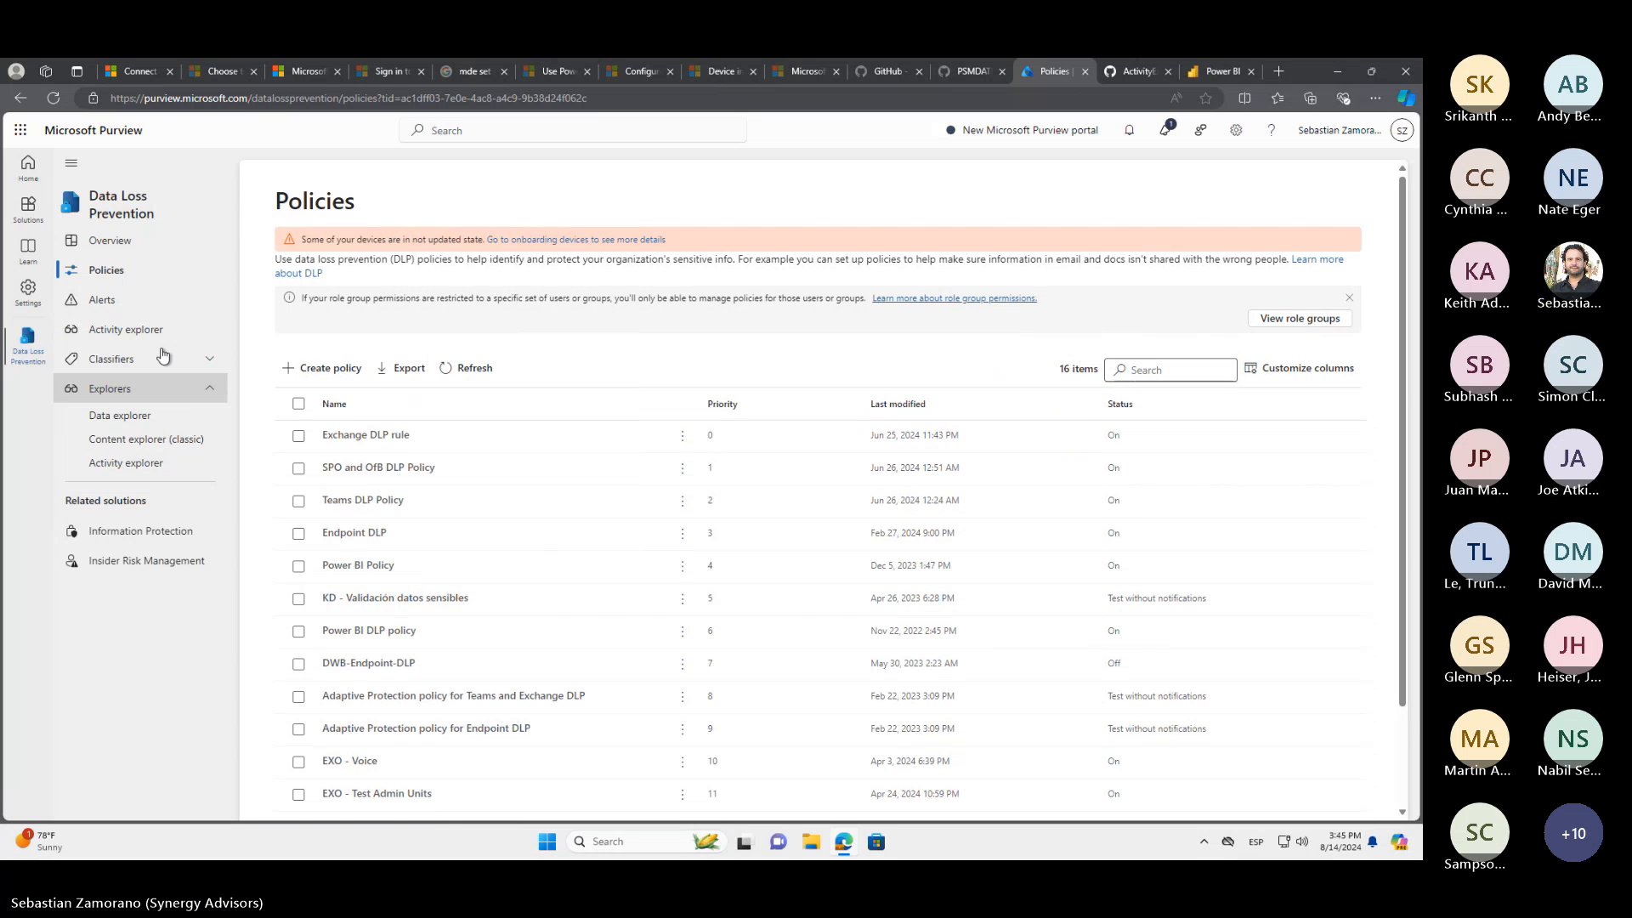
{"action": "left_click", "coordinate": [142, 332]}
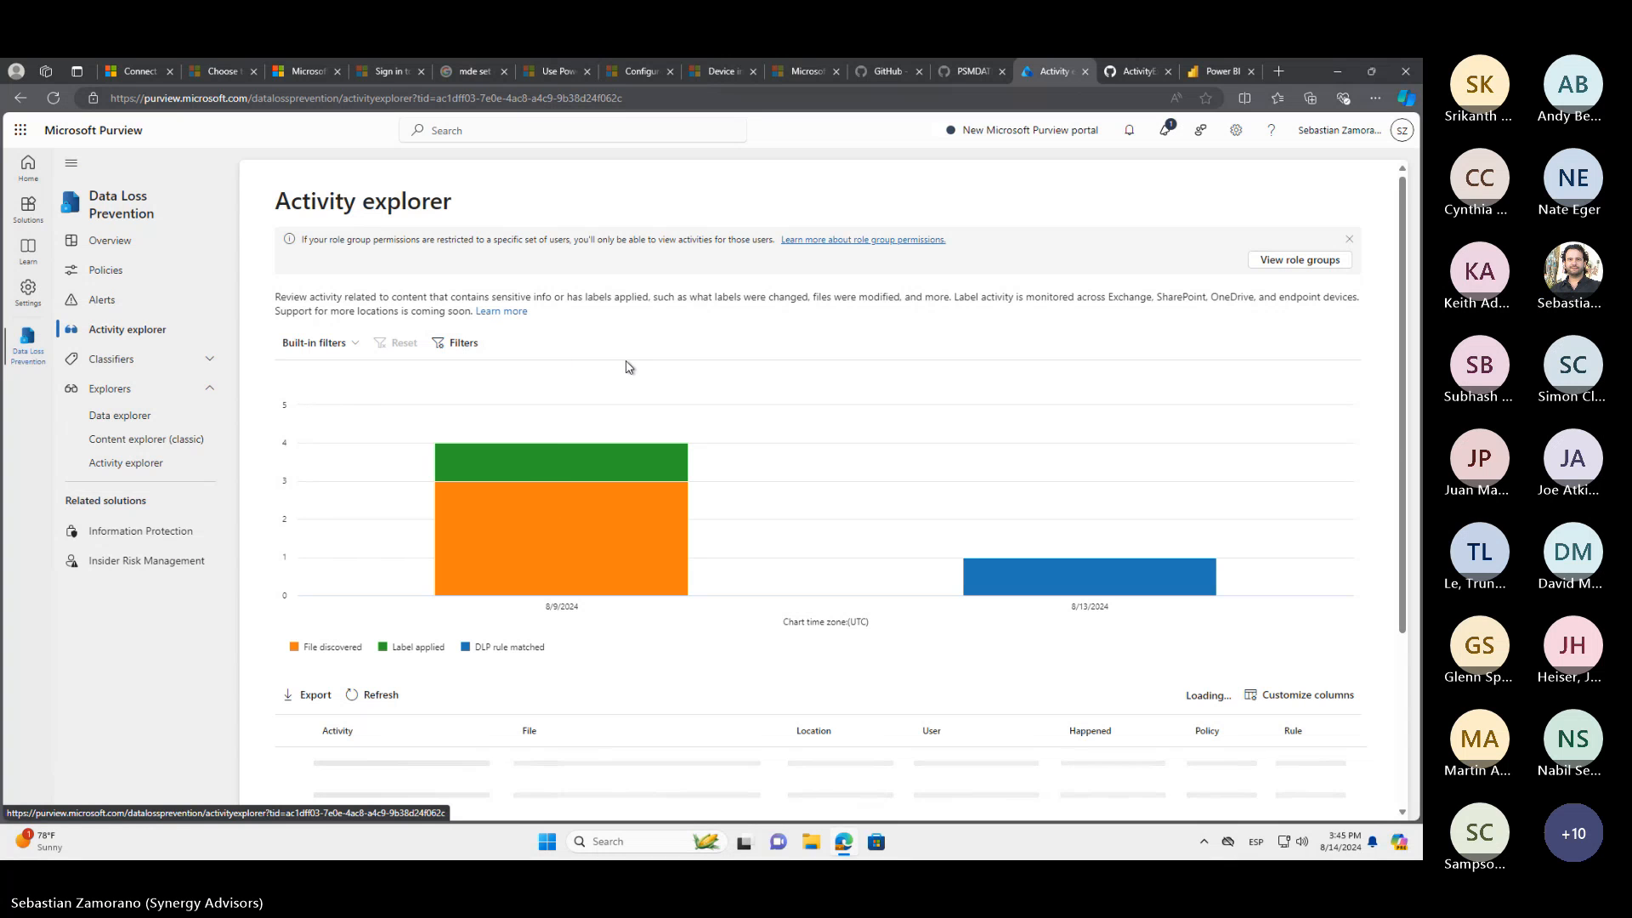
{"action": "left_click", "coordinate": [351, 350]}
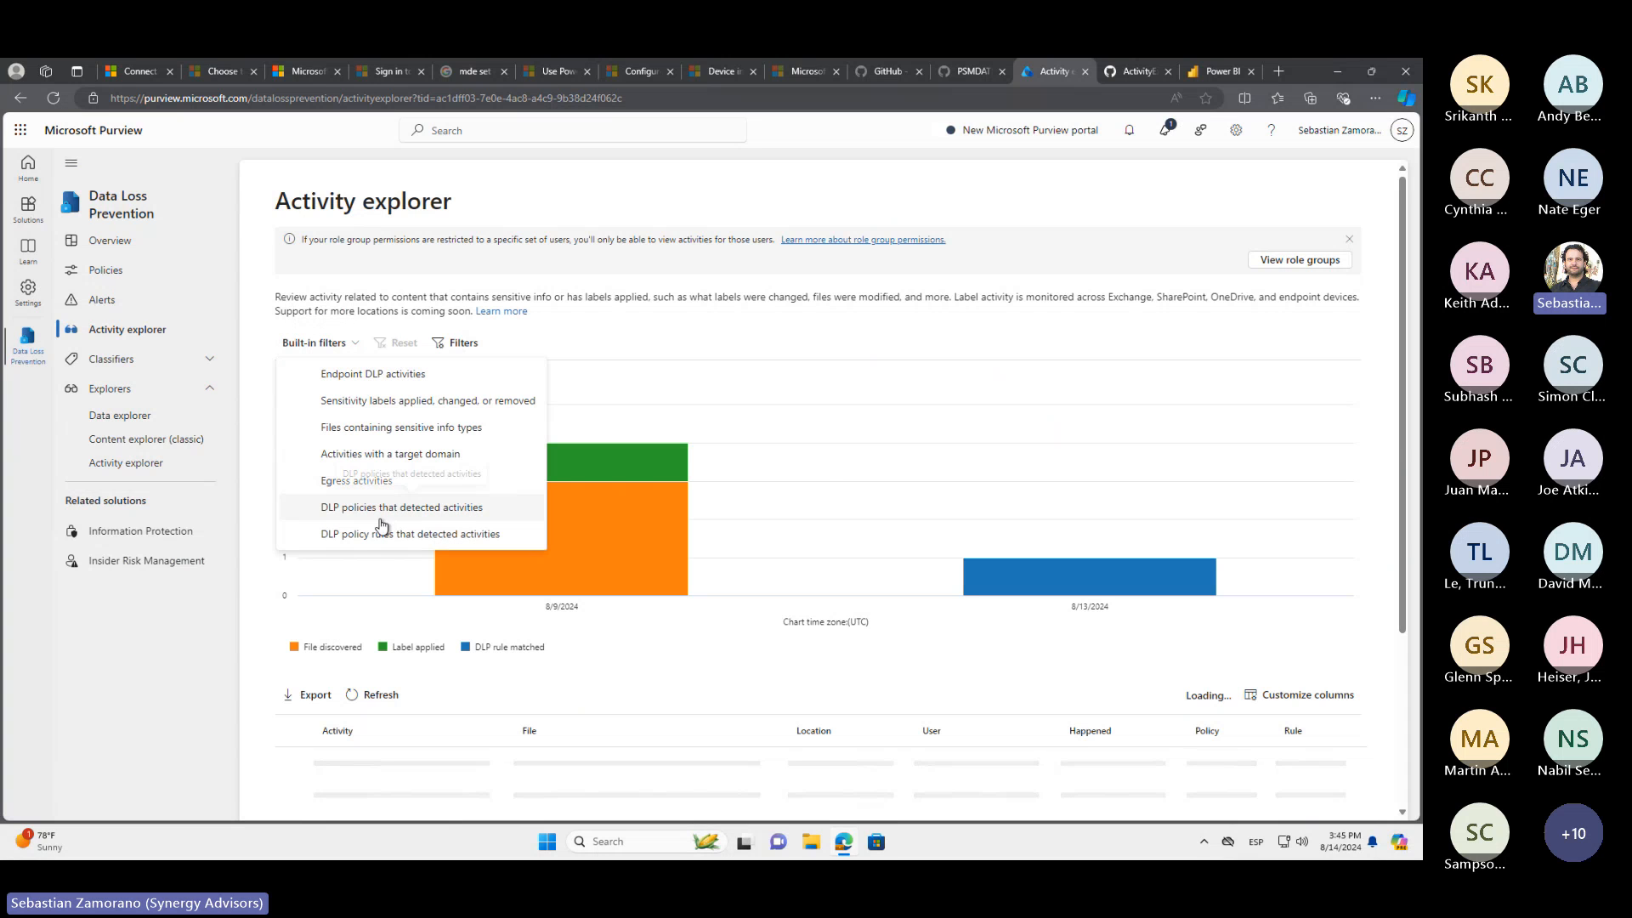
{"action": "left_click", "coordinate": [617, 277]}
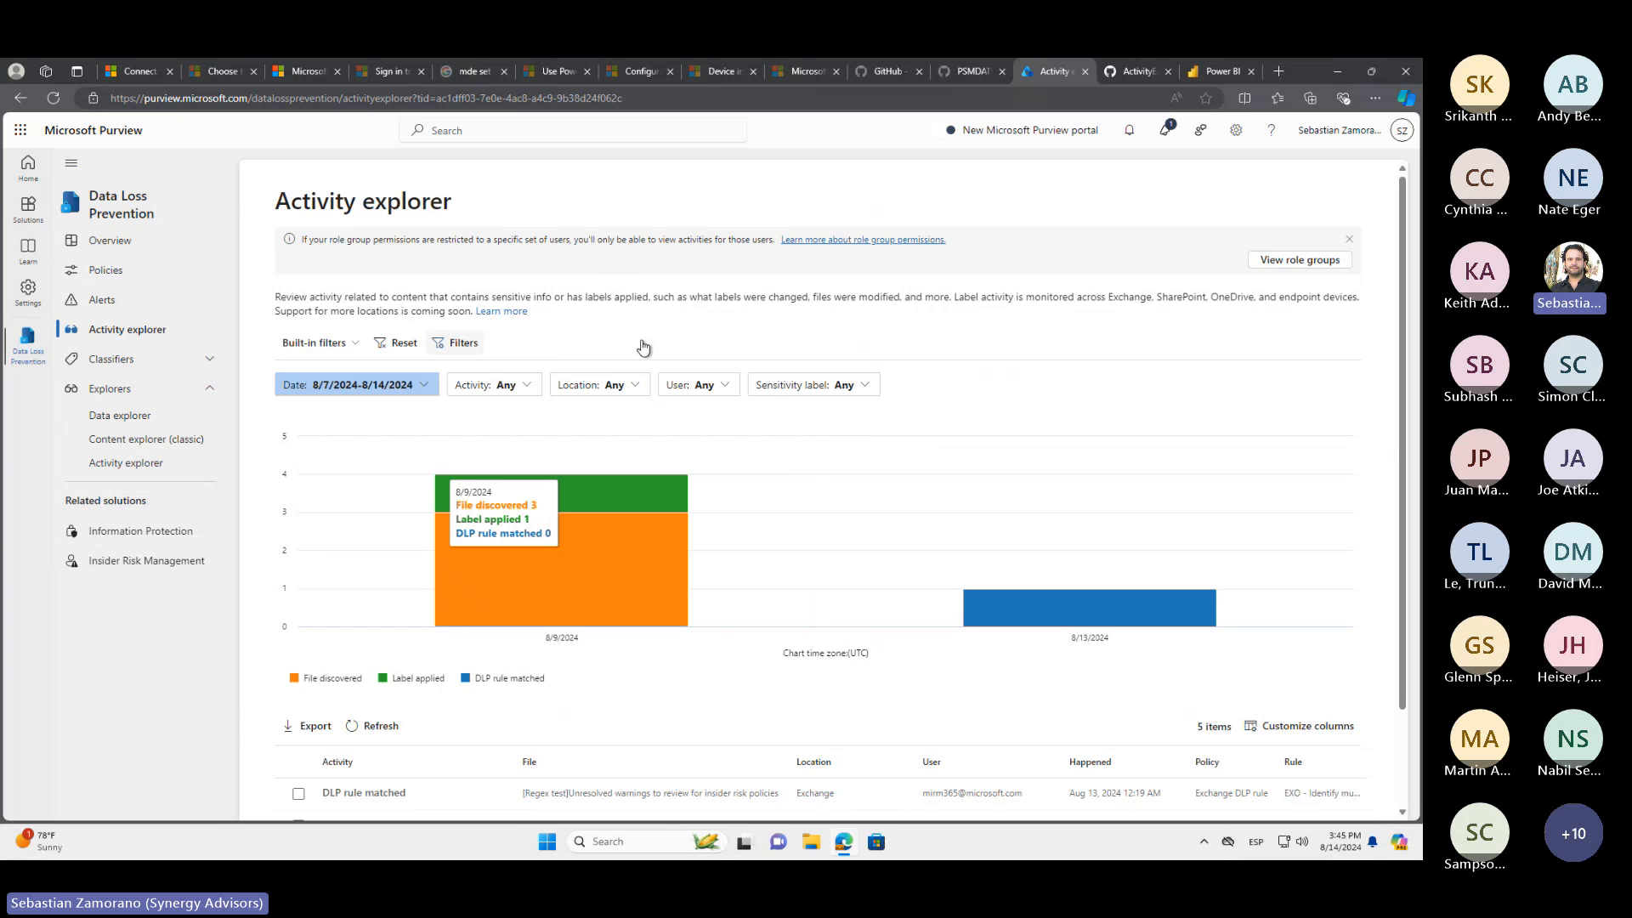
Set the start date of the Activity explorer date filter to Jul 14, 2024
{"action": "left_click", "coordinate": [422, 385]}
{"action": "left_click", "coordinate": [414, 459]}
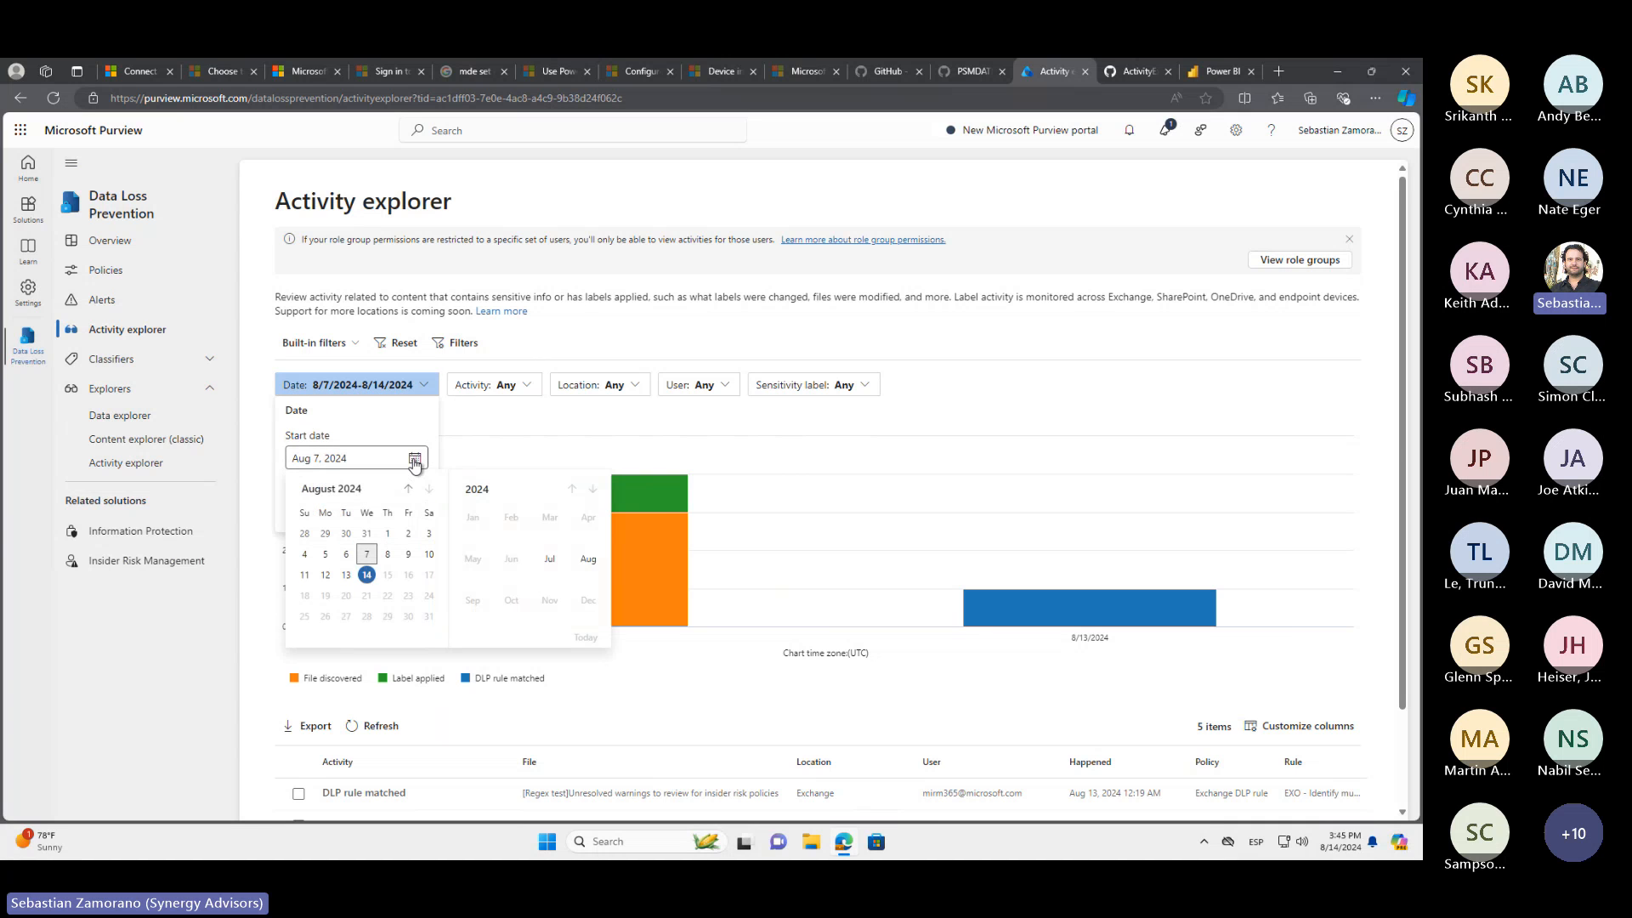
{"action": "left_click", "coordinate": [408, 490]}
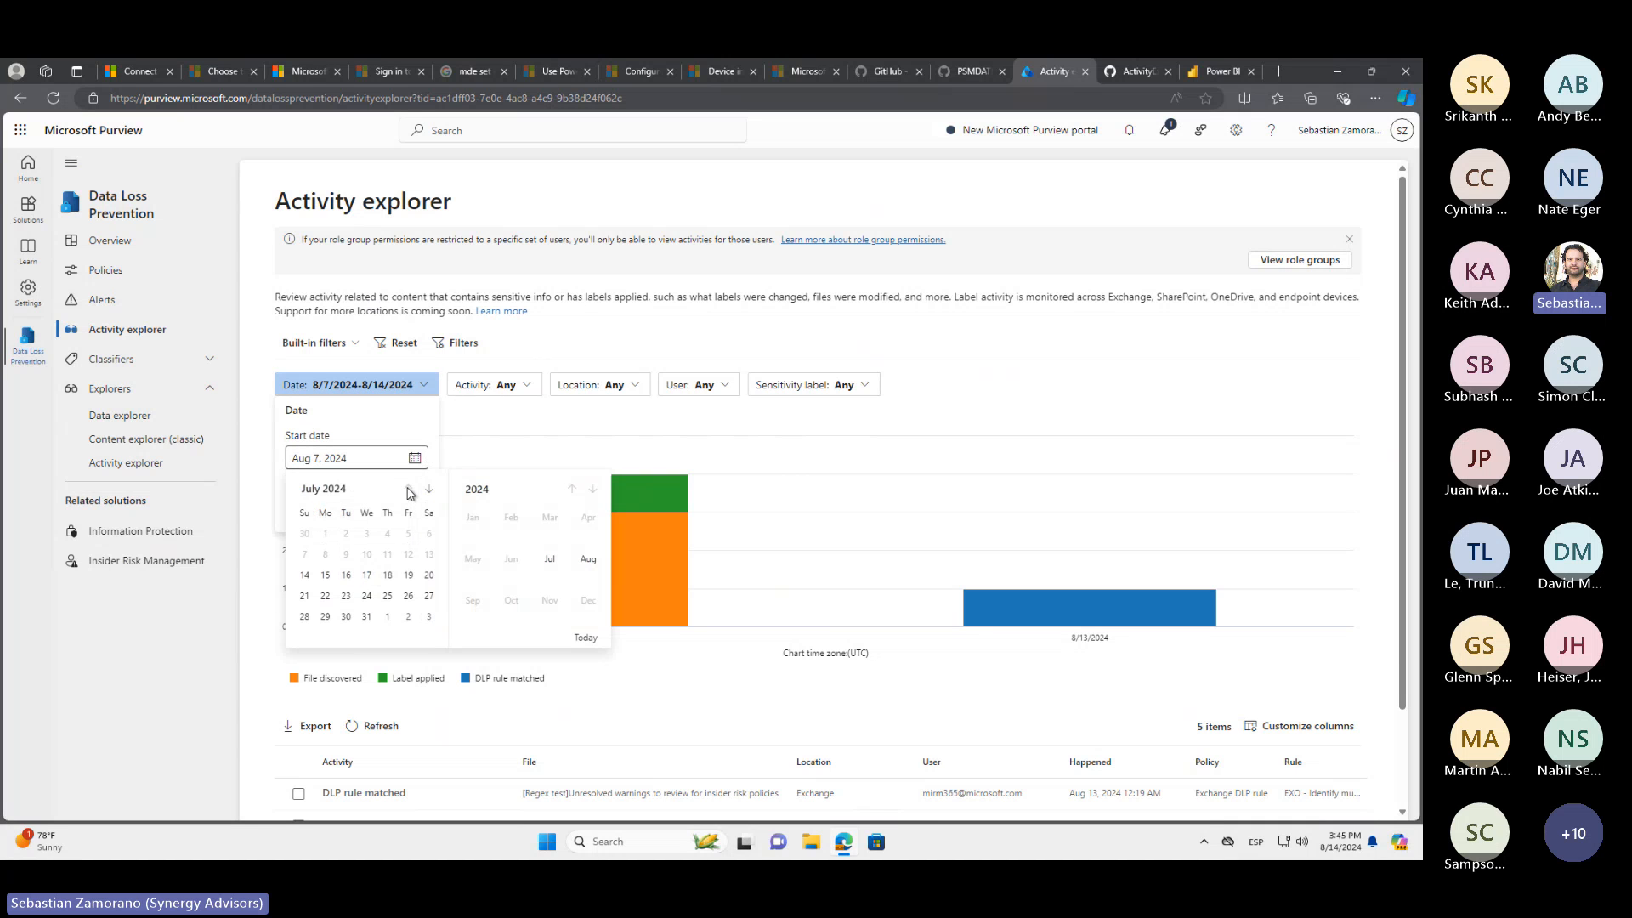
{"action": "left_click", "coordinate": [304, 576]}
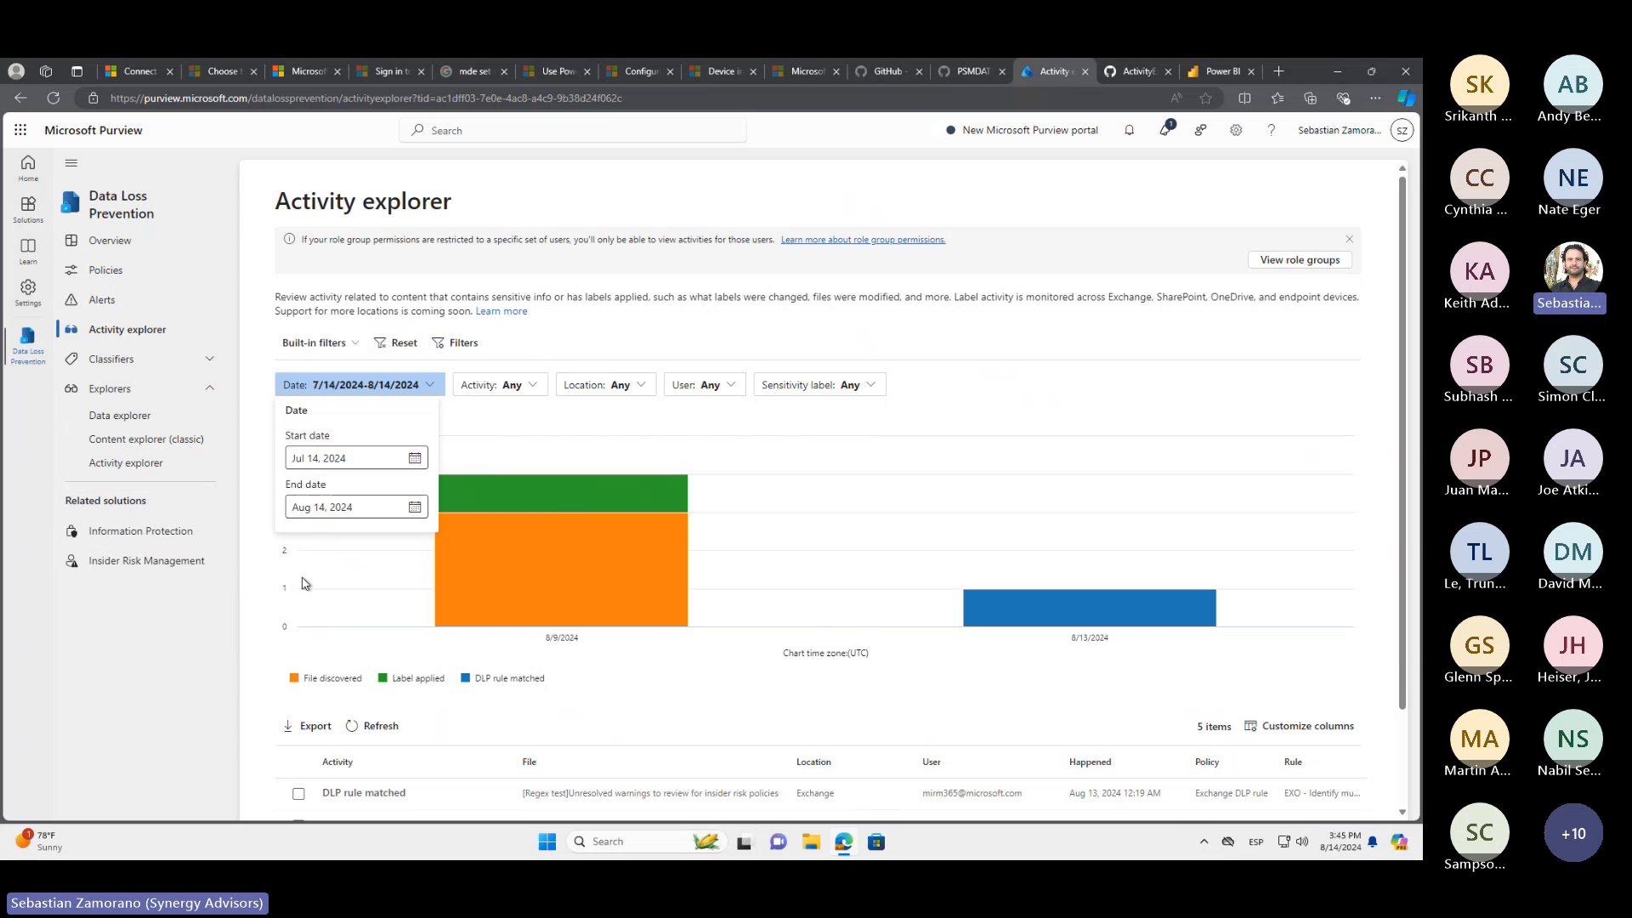
Apply the chosen date range and filter the Activity explorer results to DLP rule matched activities
{"action": "left_click", "coordinate": [560, 338]}
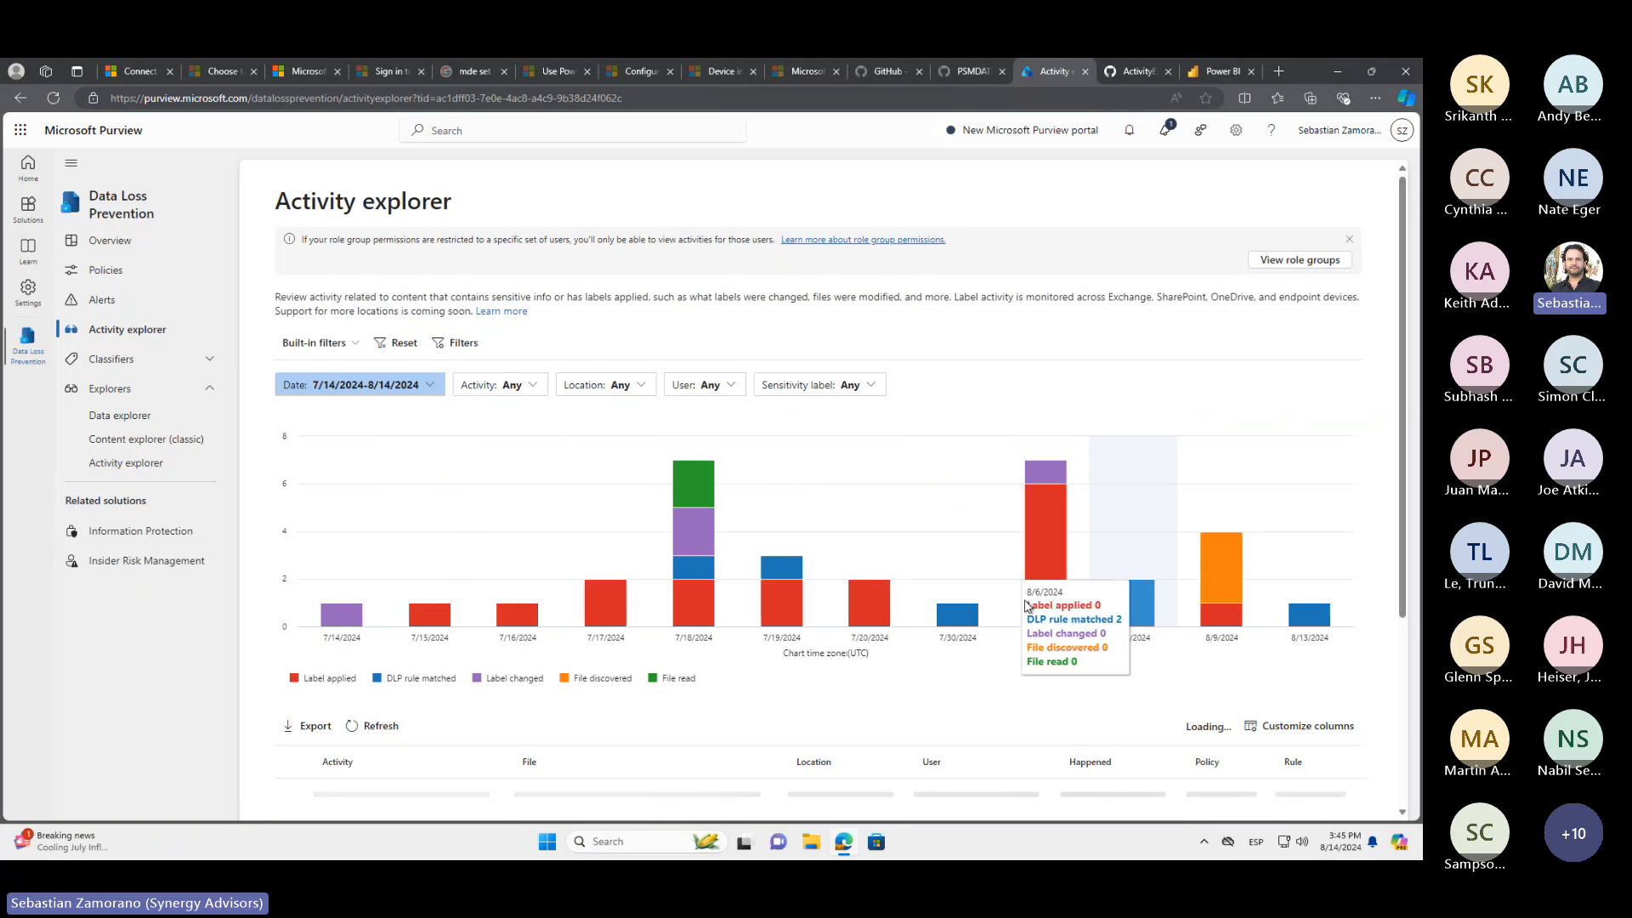
{"action": "left_click", "coordinate": [533, 387]}
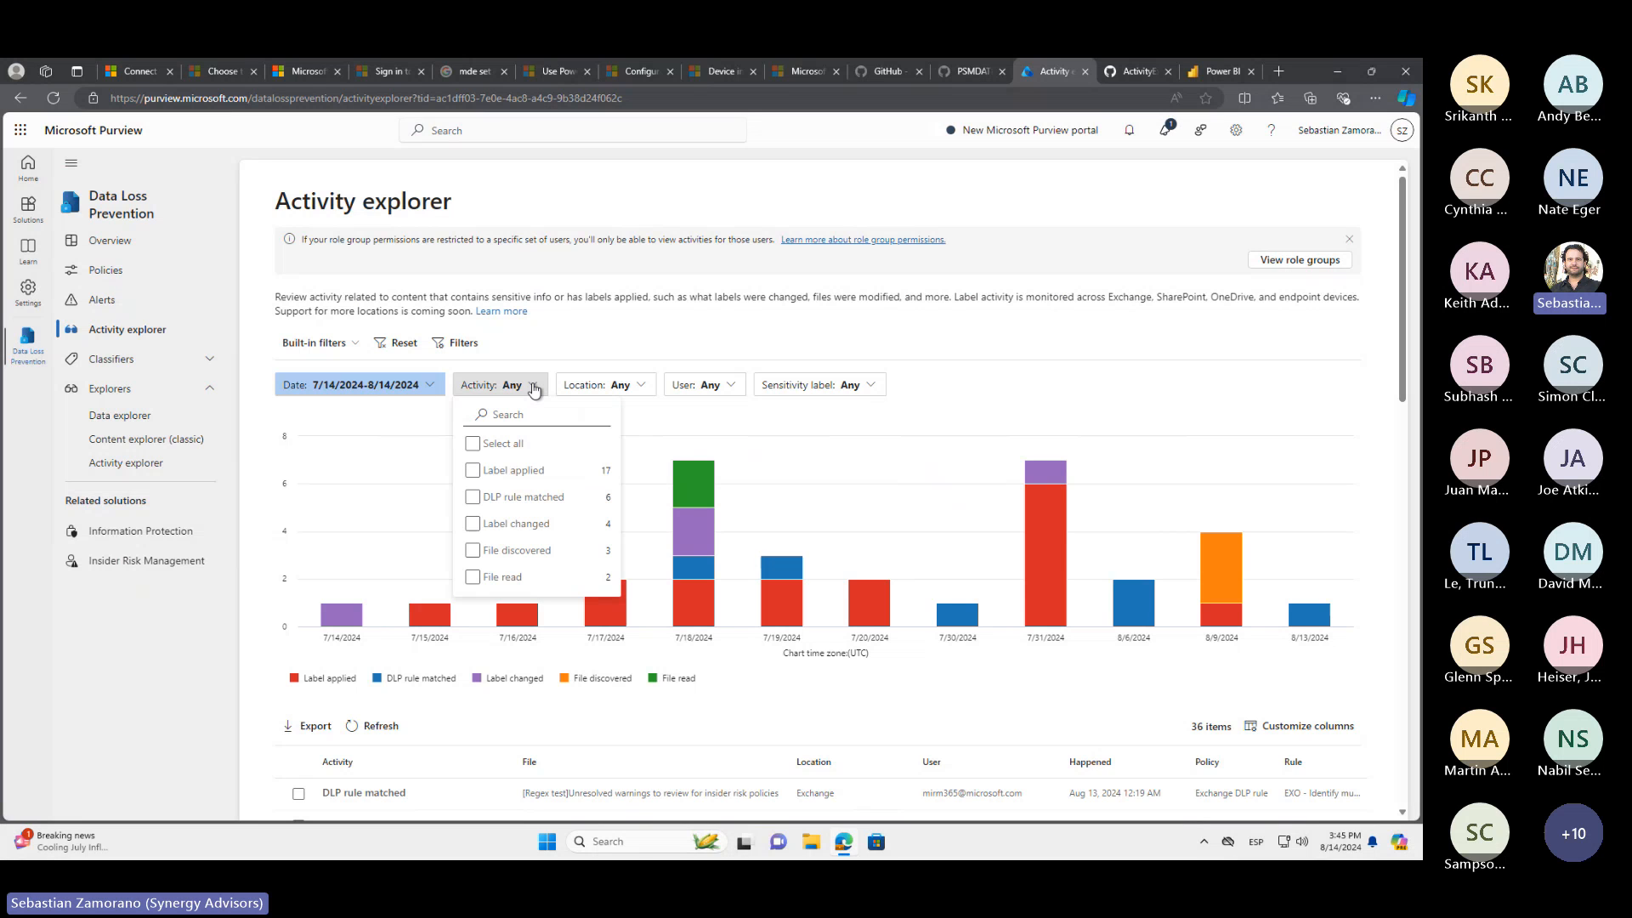
{"action": "left_click", "coordinate": [473, 497]}
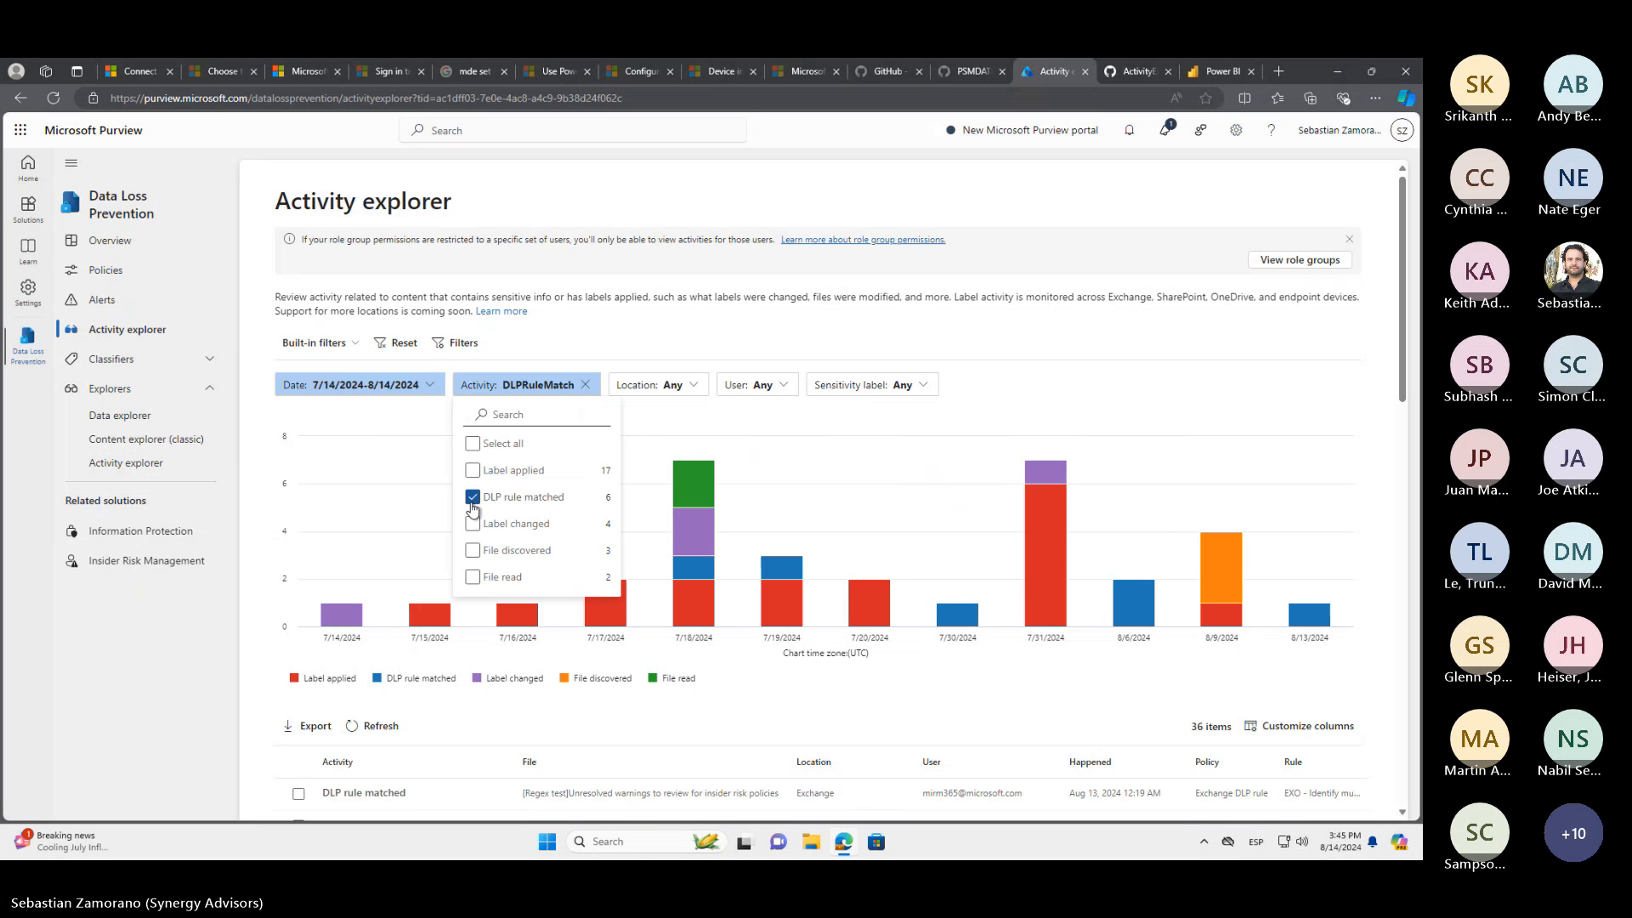
{"action": "left_click", "coordinate": [616, 358]}
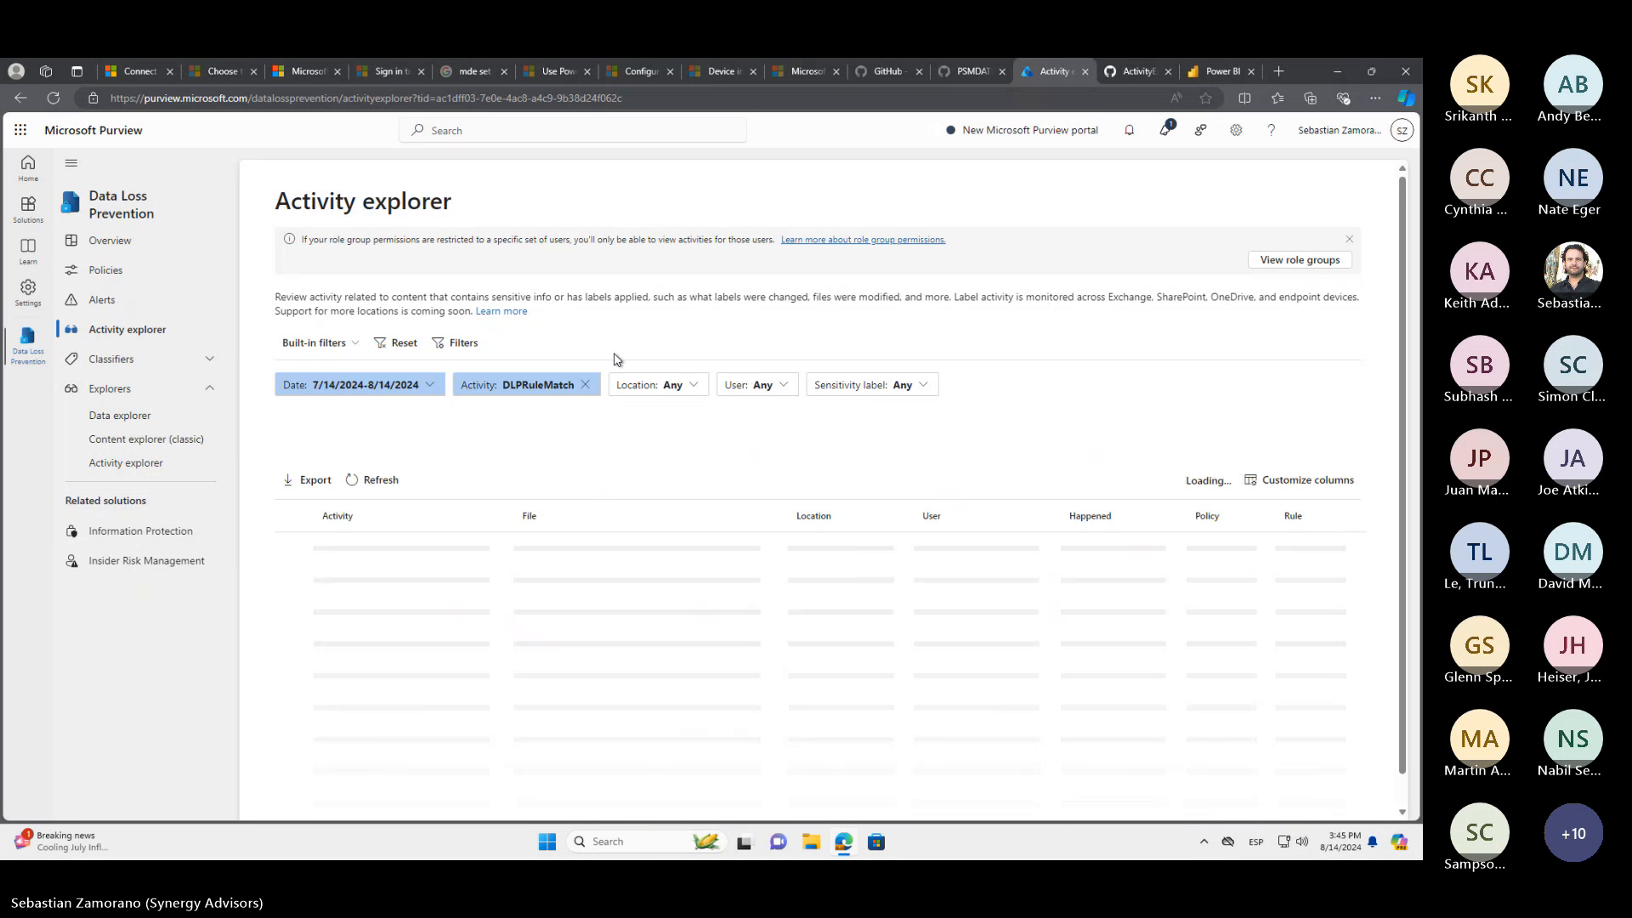
Look over the additional customizable filters without adding any, and apply the built-in filter "DLP policy rules that detected activities"
{"action": "left_click", "coordinate": [463, 345]}
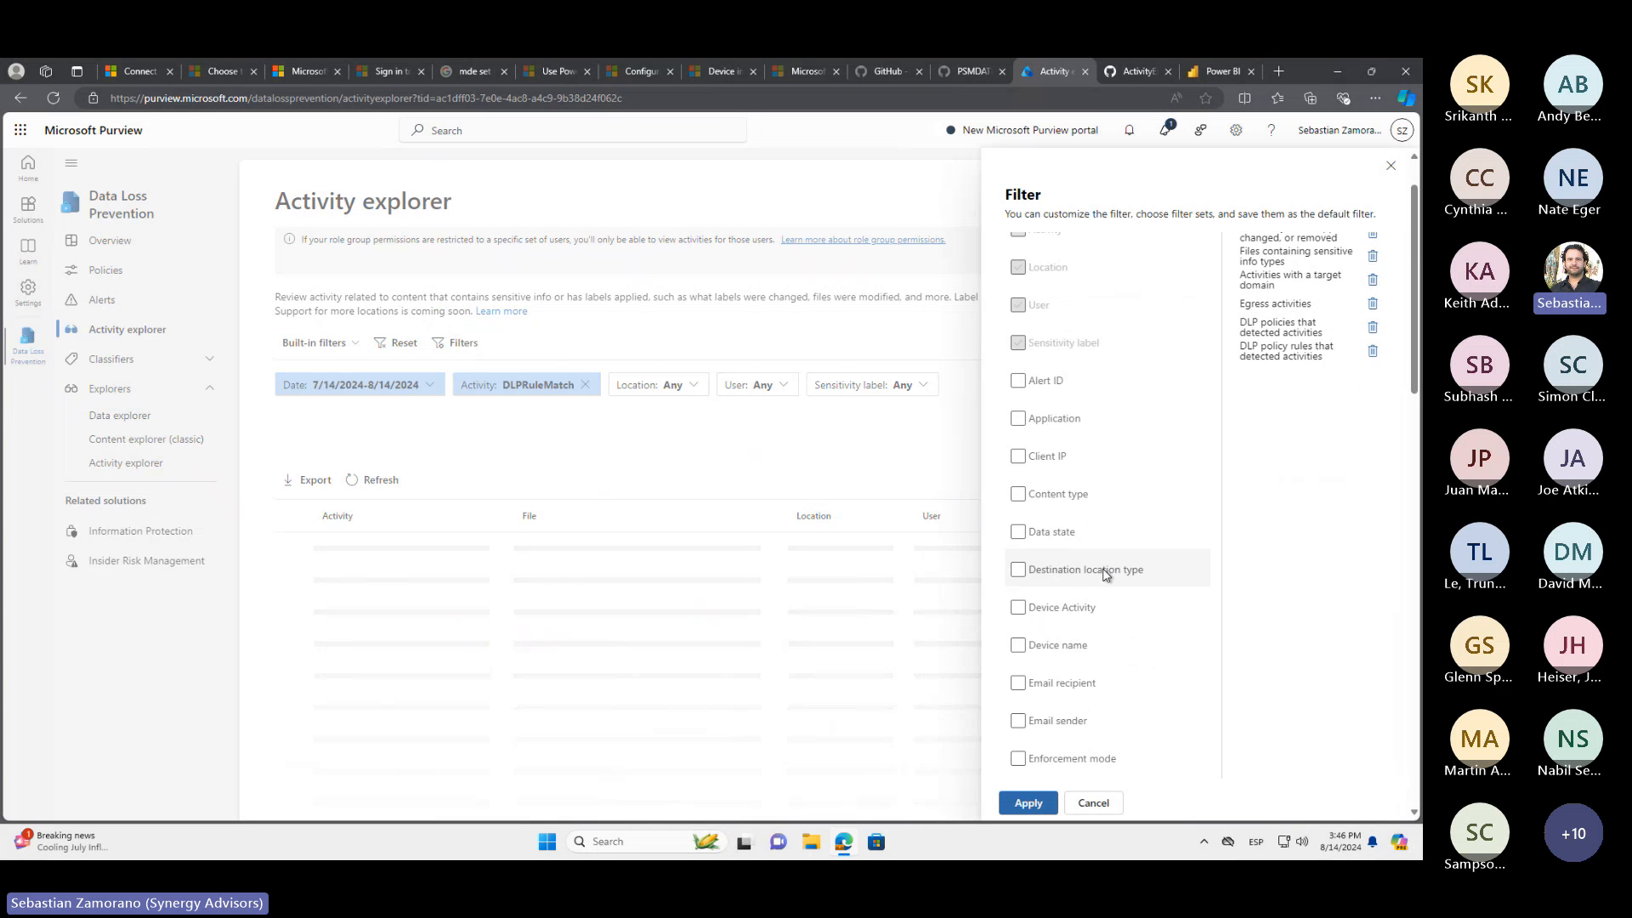
{"action": "scroll", "coordinate": [1104, 574], "scroll_direction": "down", "scroll_amount": 10}
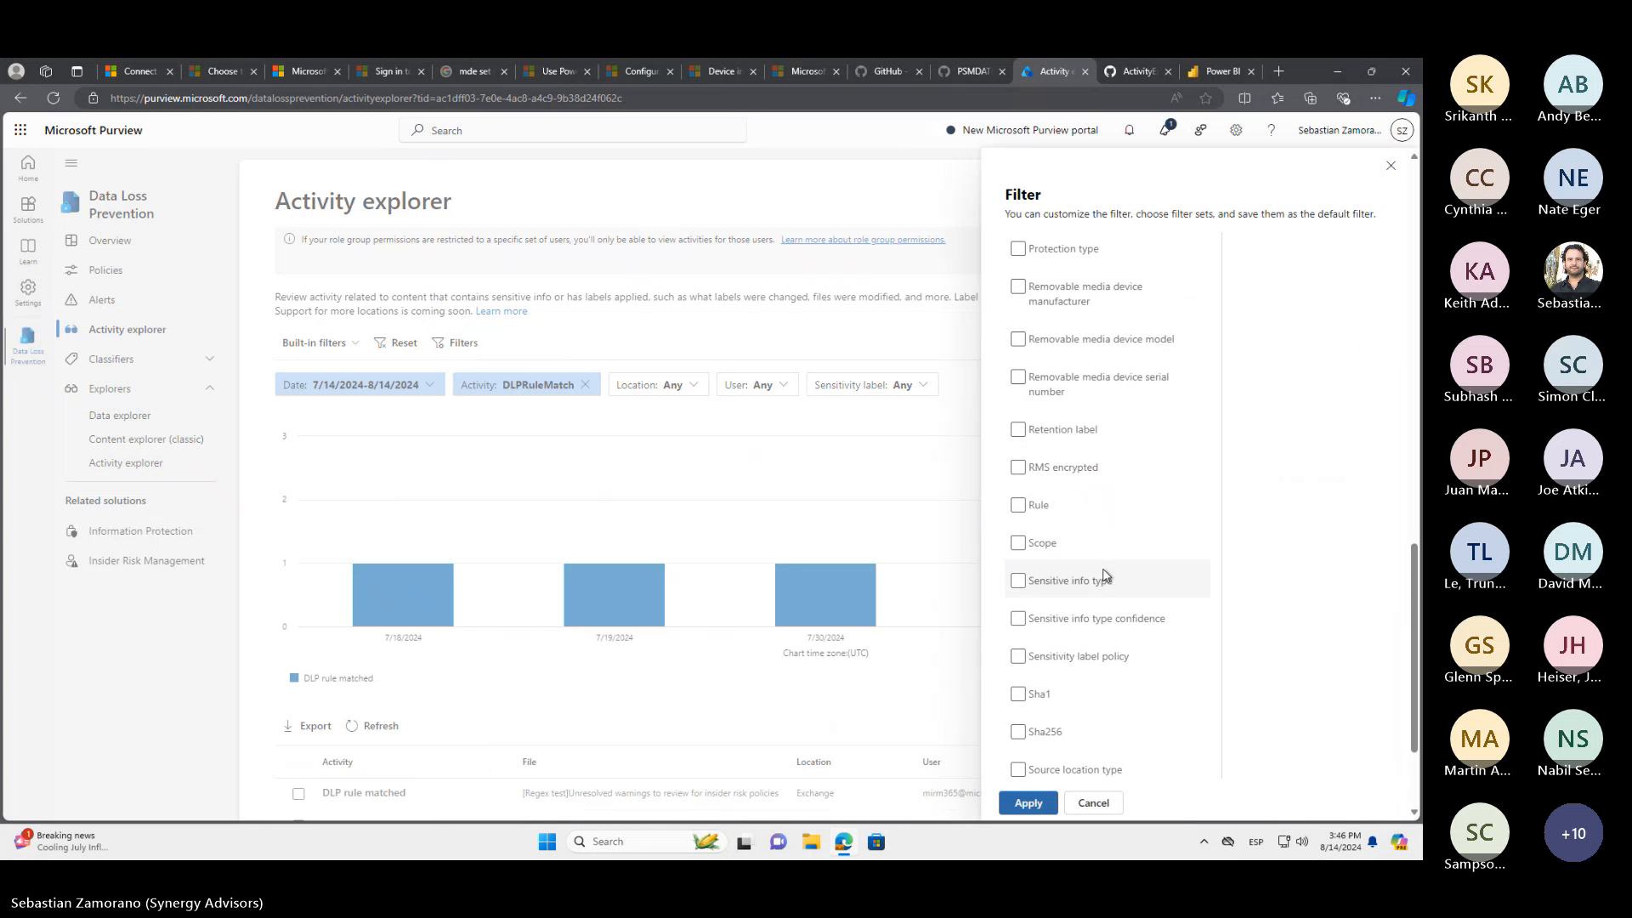
{"action": "scroll", "coordinate": [1104, 576], "scroll_direction": "up", "scroll_amount": 12}
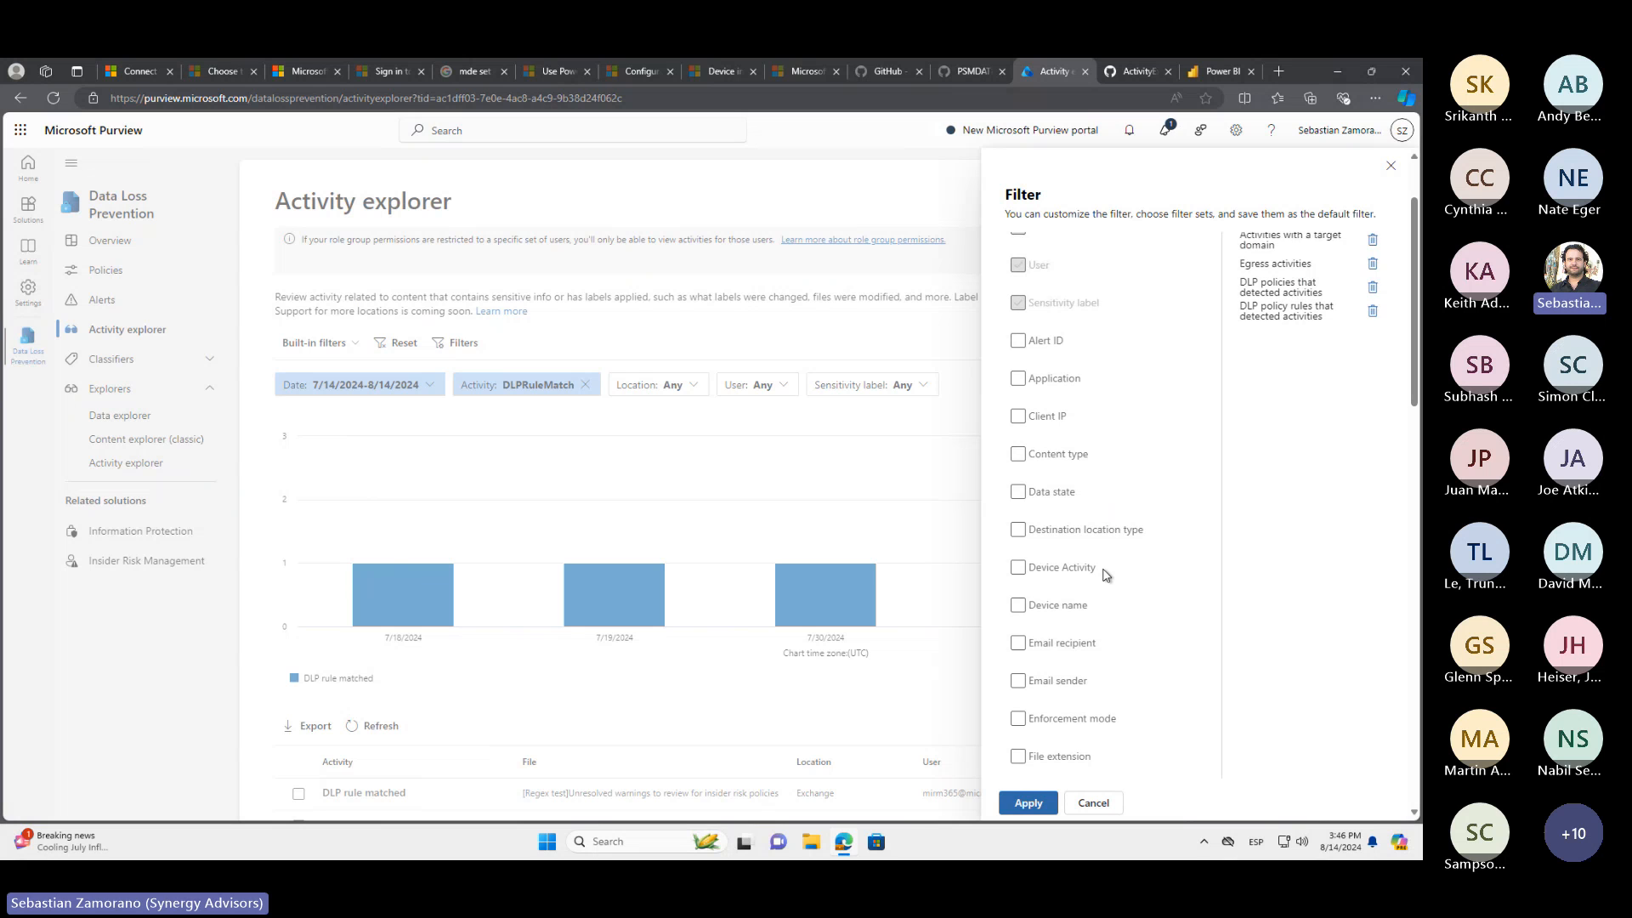
{"action": "left_click", "coordinate": [1390, 165]}
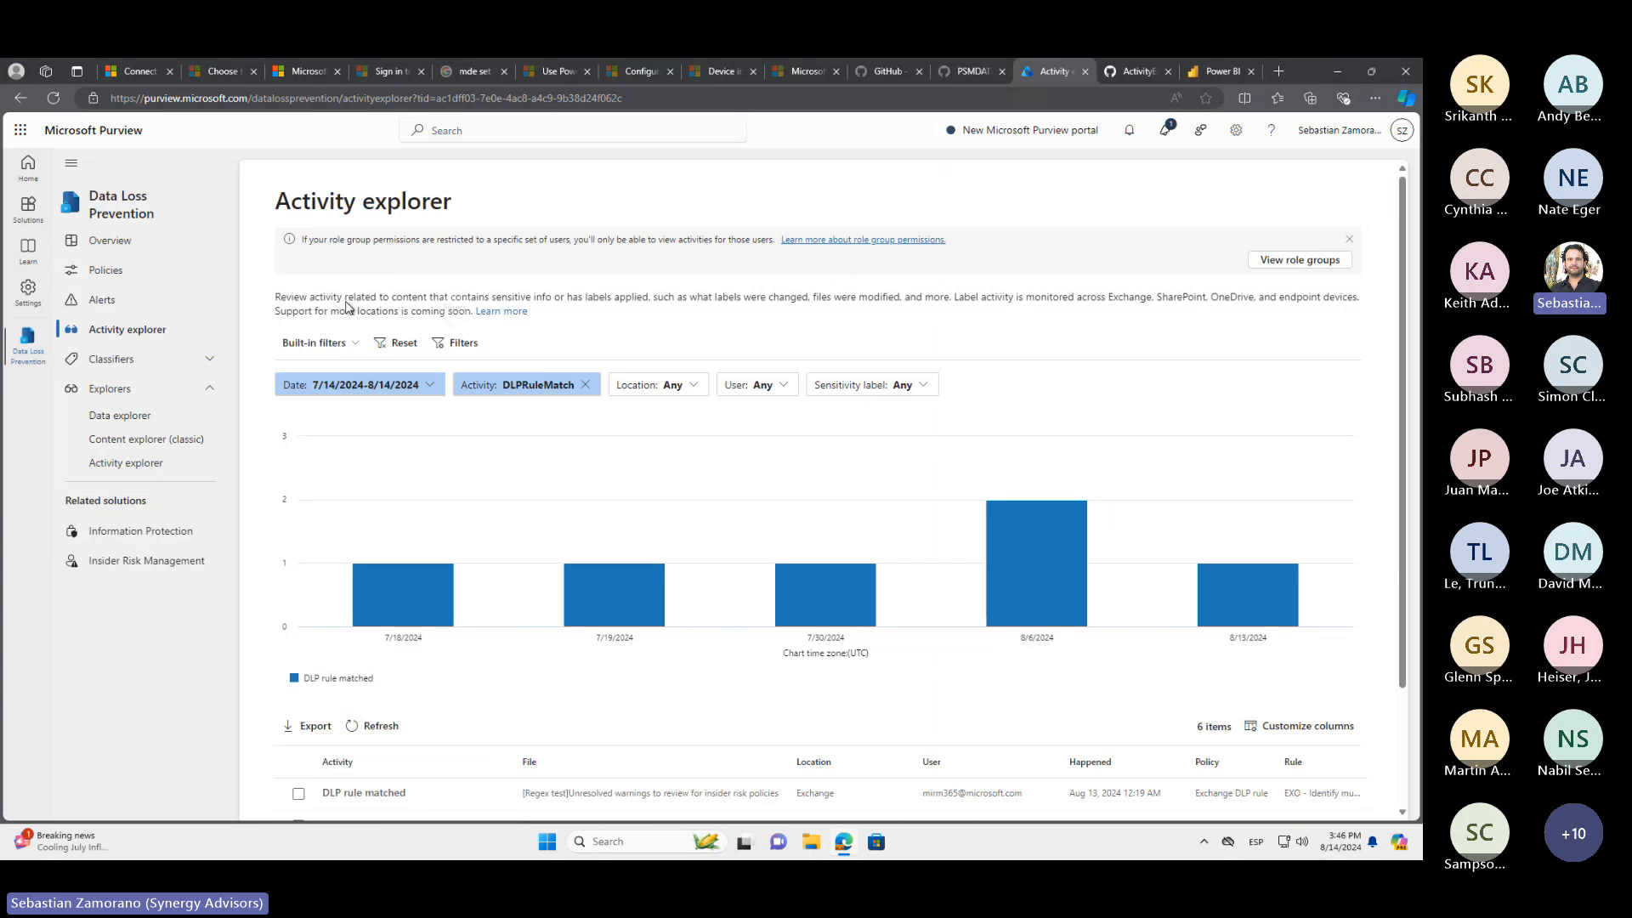
{"action": "left_click", "coordinate": [336, 343]}
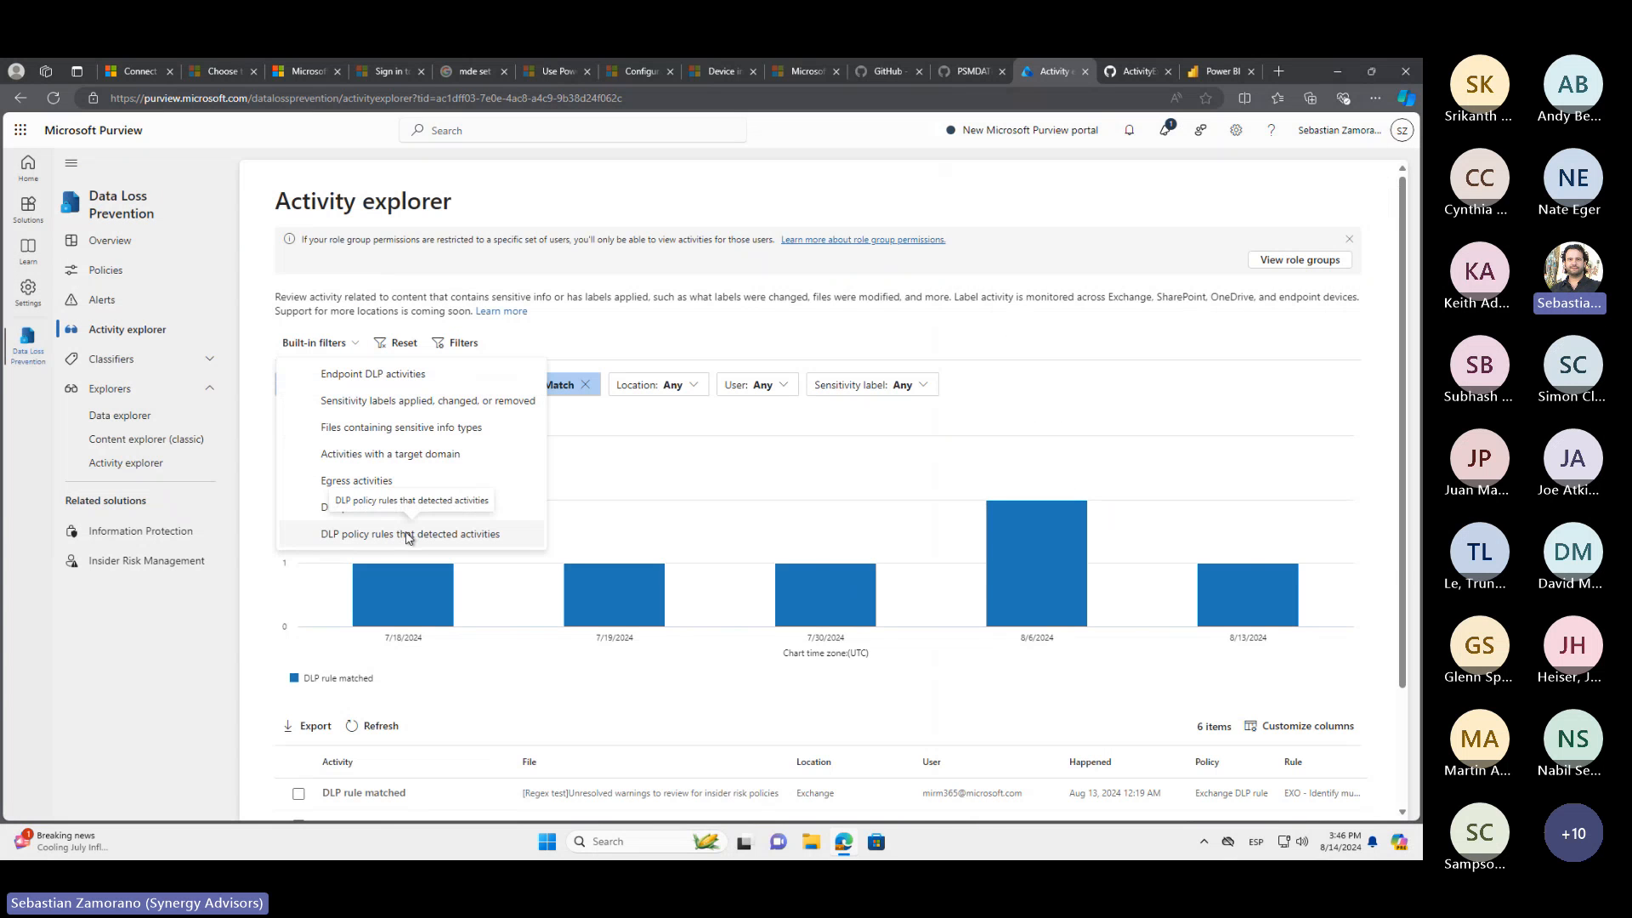
{"action": "left_click", "coordinate": [407, 535]}
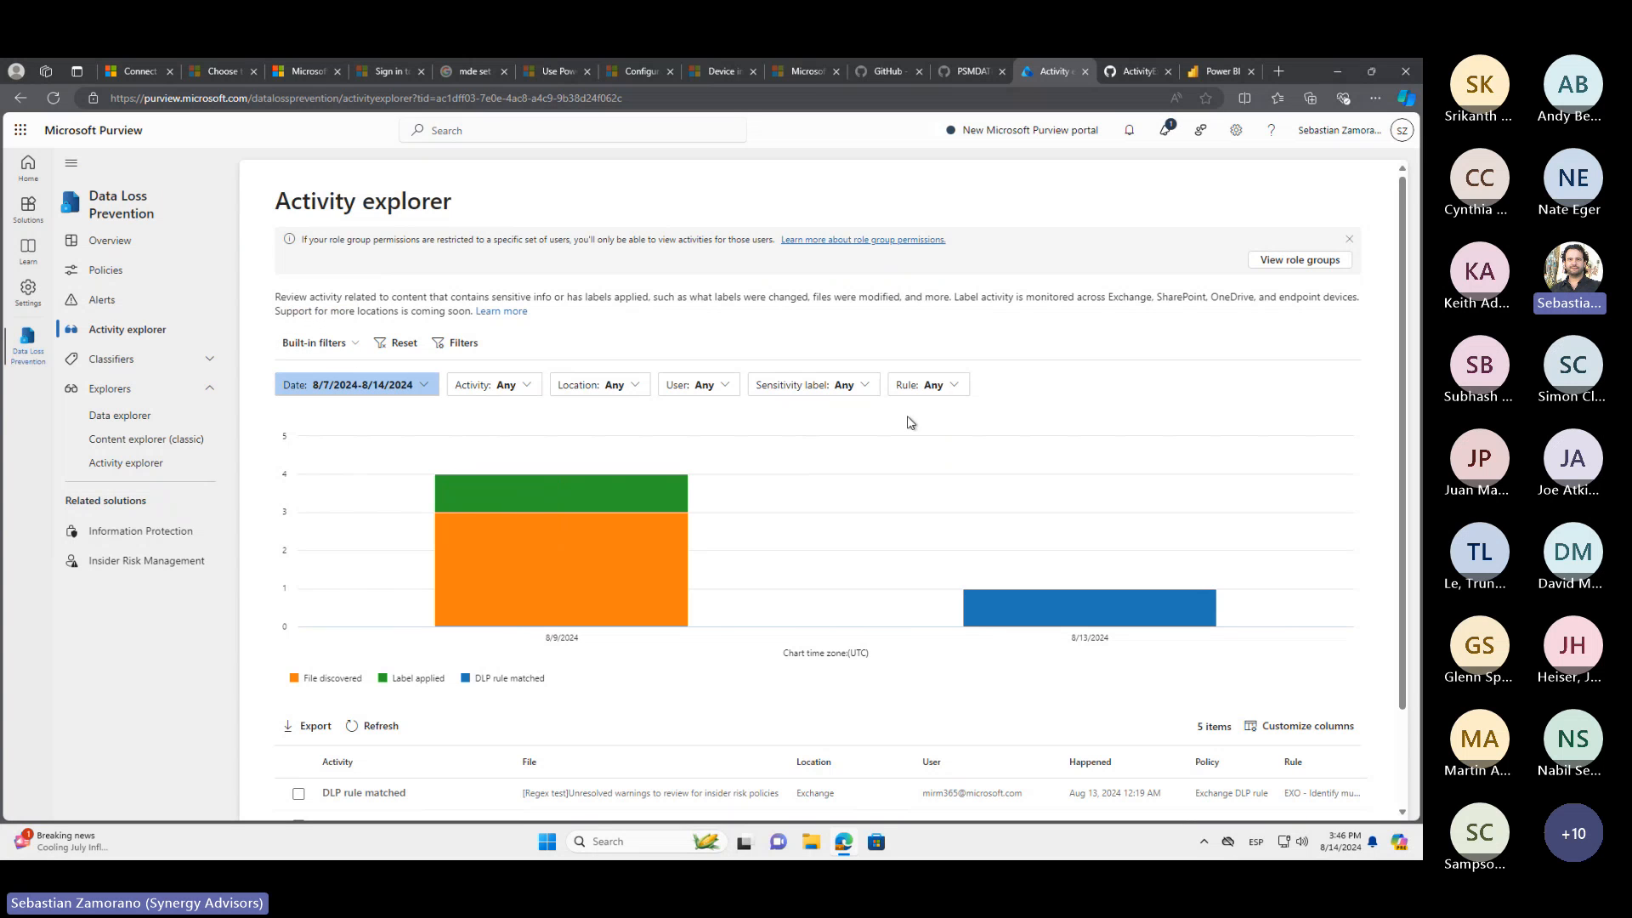
Set the date filter's start date to Jul 14, 2024 and list the choices of the Rule filter
{"action": "left_click", "coordinate": [430, 385]}
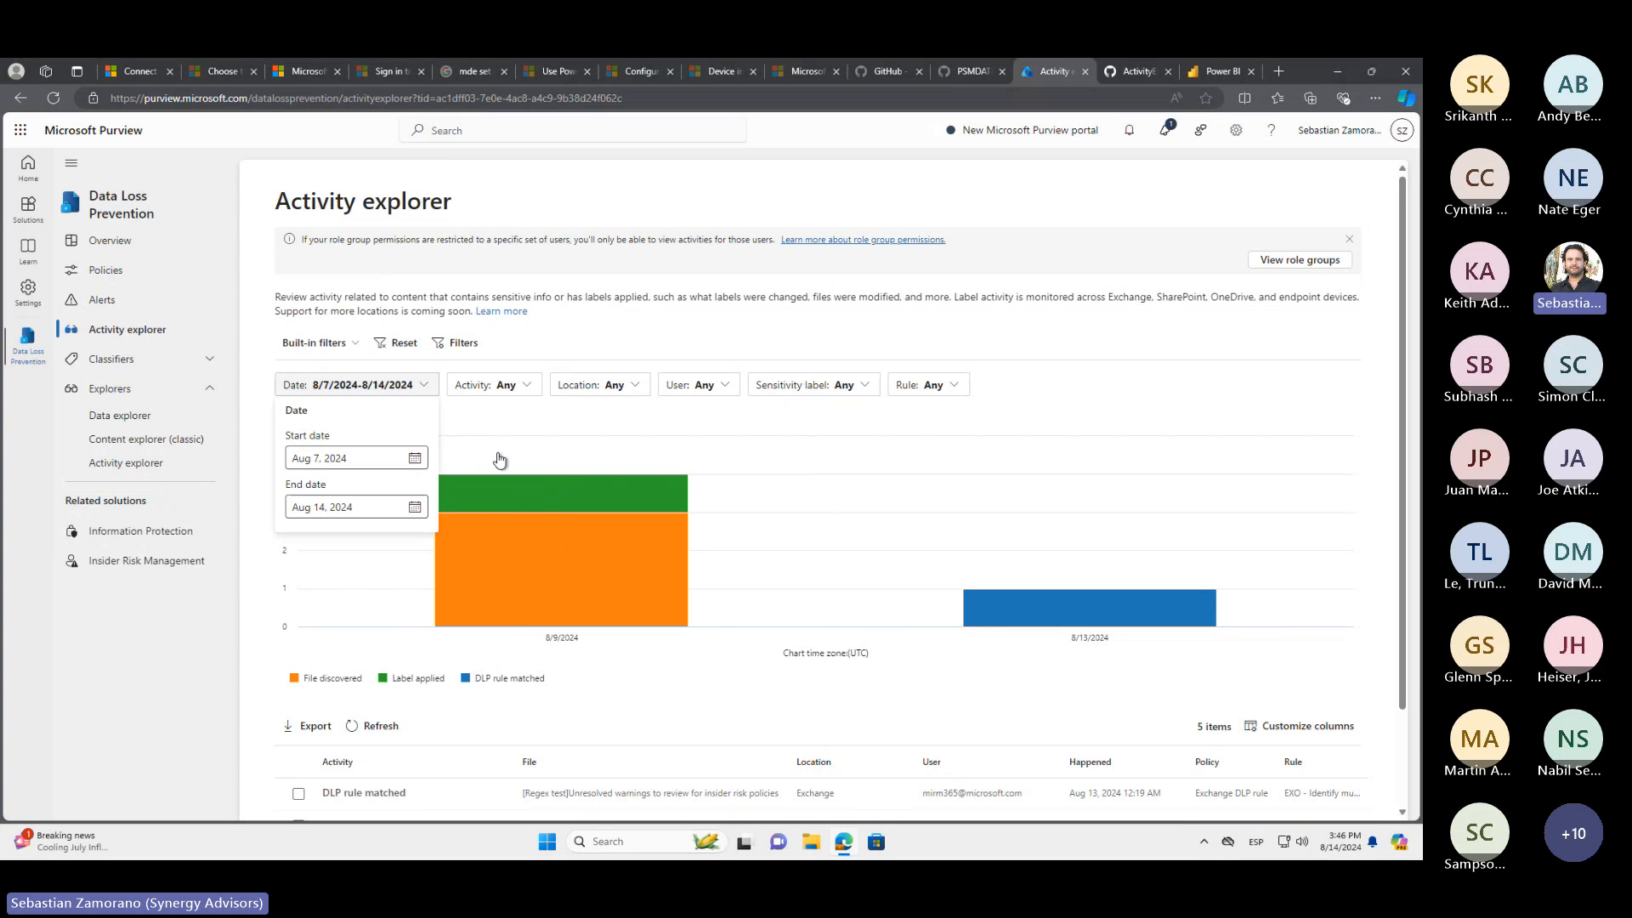
{"action": "left_click", "coordinate": [414, 459]}
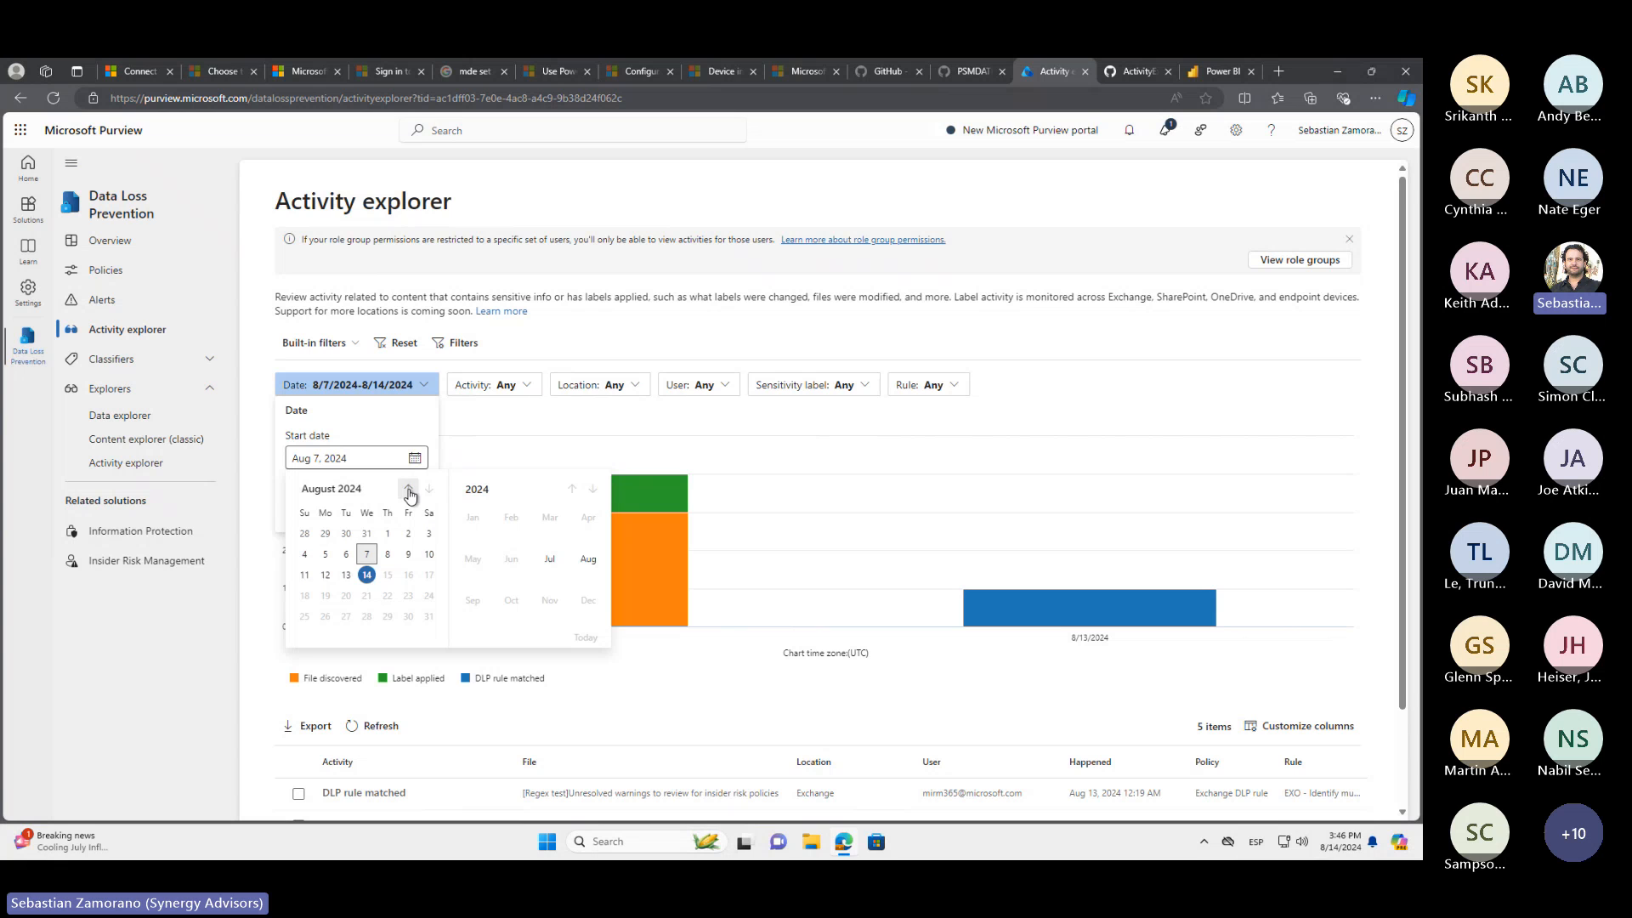
{"action": "left_click", "coordinate": [407, 489]}
{"action": "left_click", "coordinate": [304, 575]}
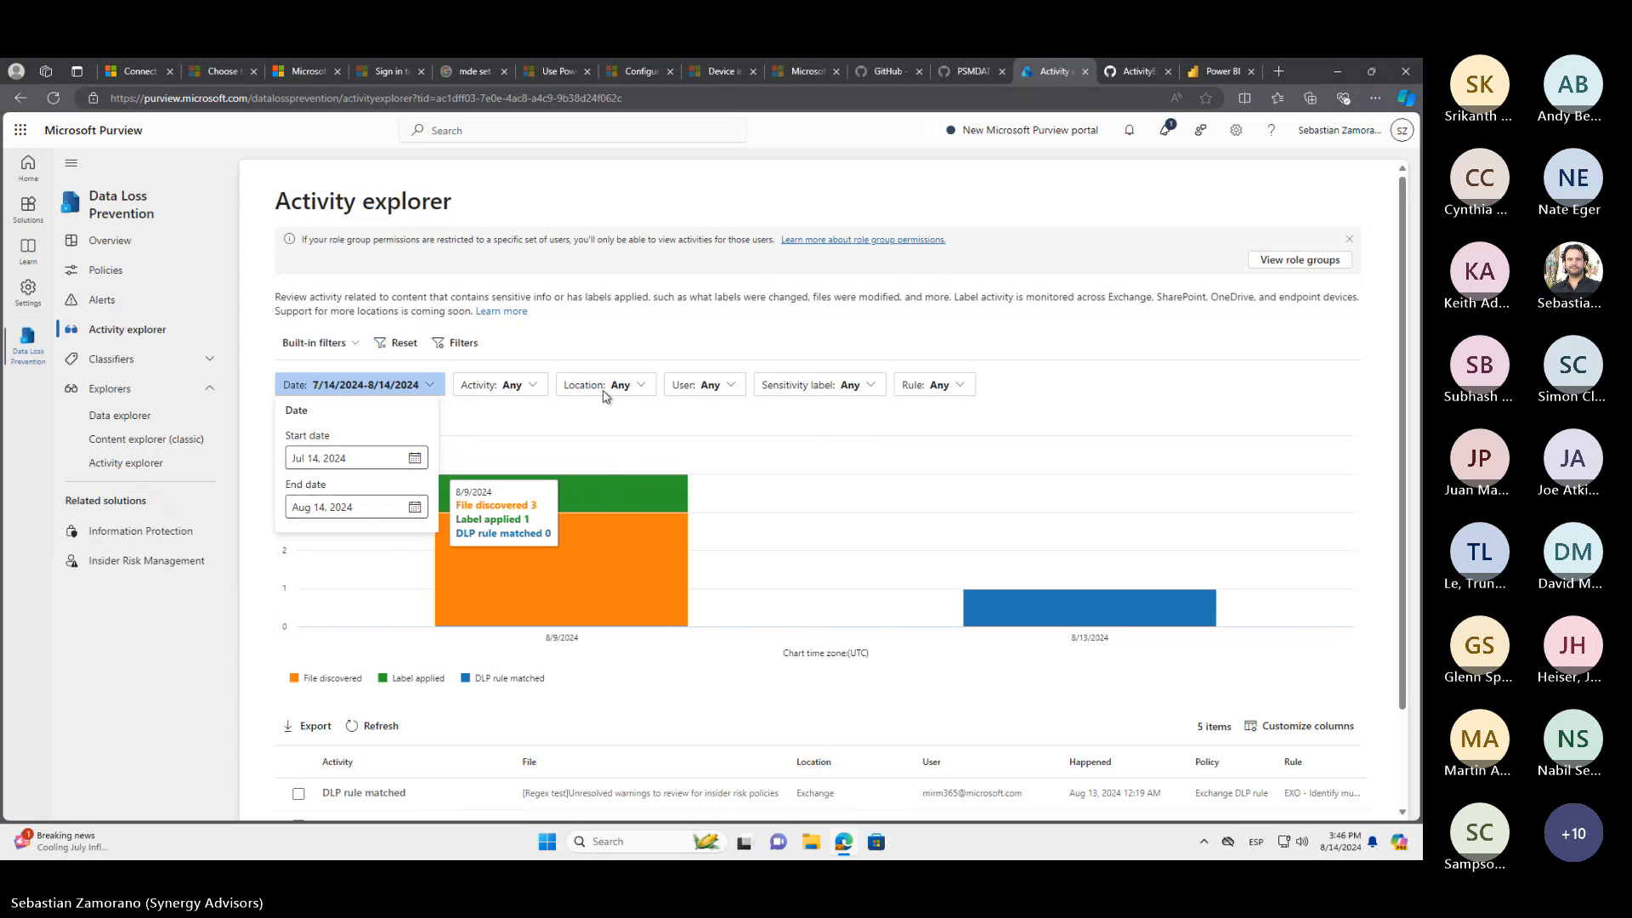
{"action": "left_click", "coordinate": [1013, 267]}
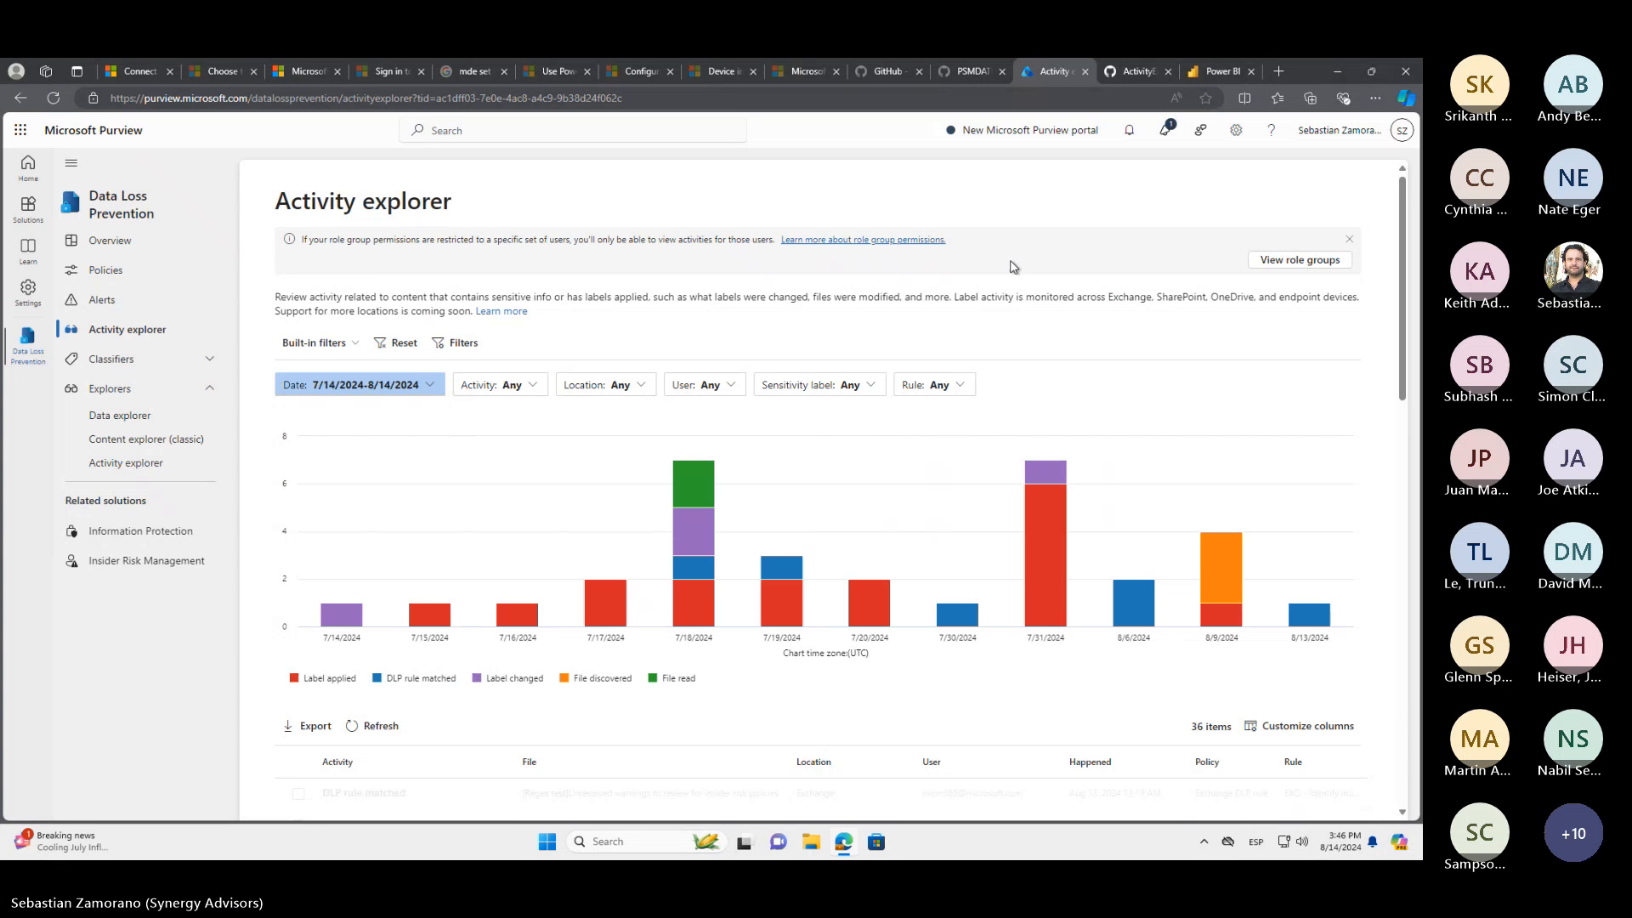
{"action": "left_click", "coordinate": [966, 388]}
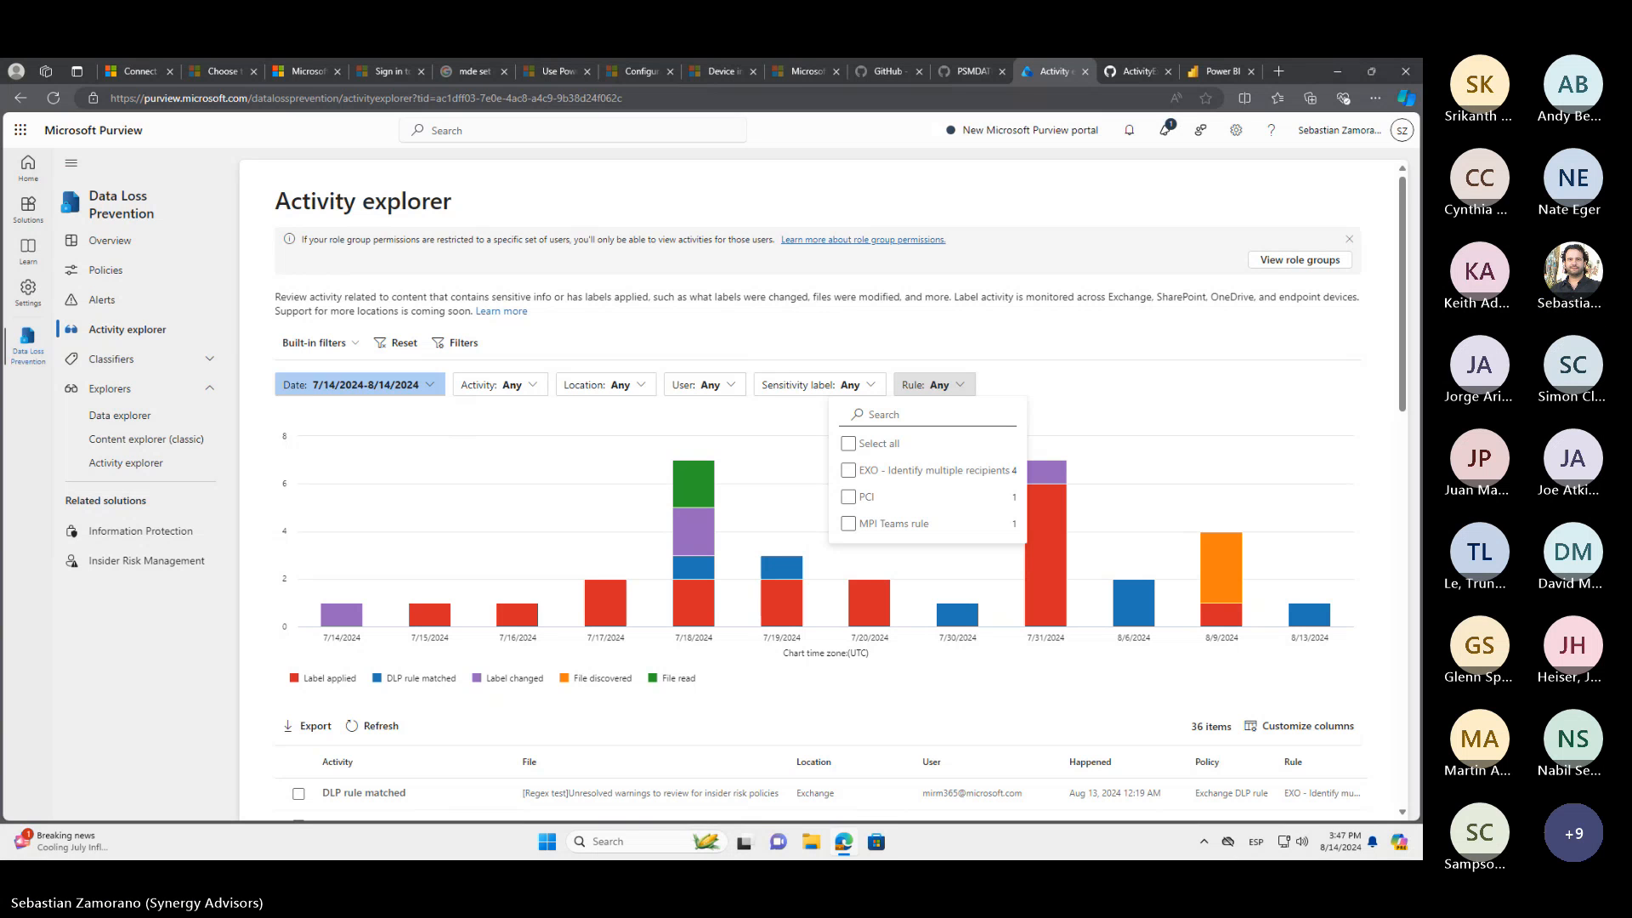
Switch to the DLP policy wizard and accept the default name, full directory, preselected locations and custom rule option to reach the advanced DLP rules
{"action": "key", "text": "alt+Tab"}
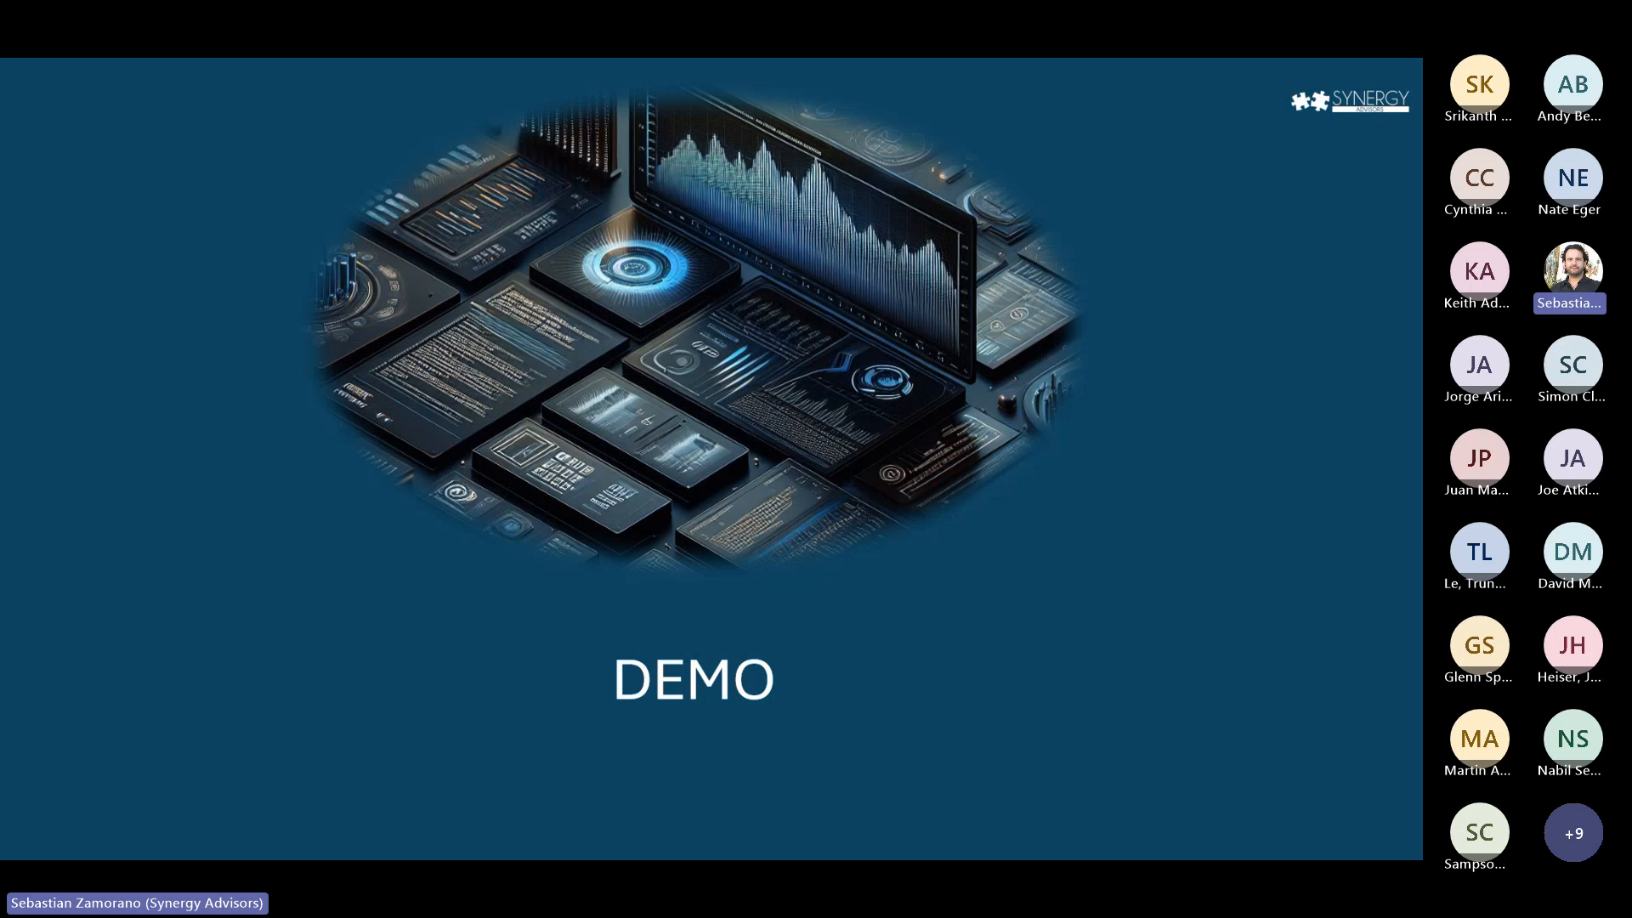
{"action": "key", "text": "alt+Tab"}
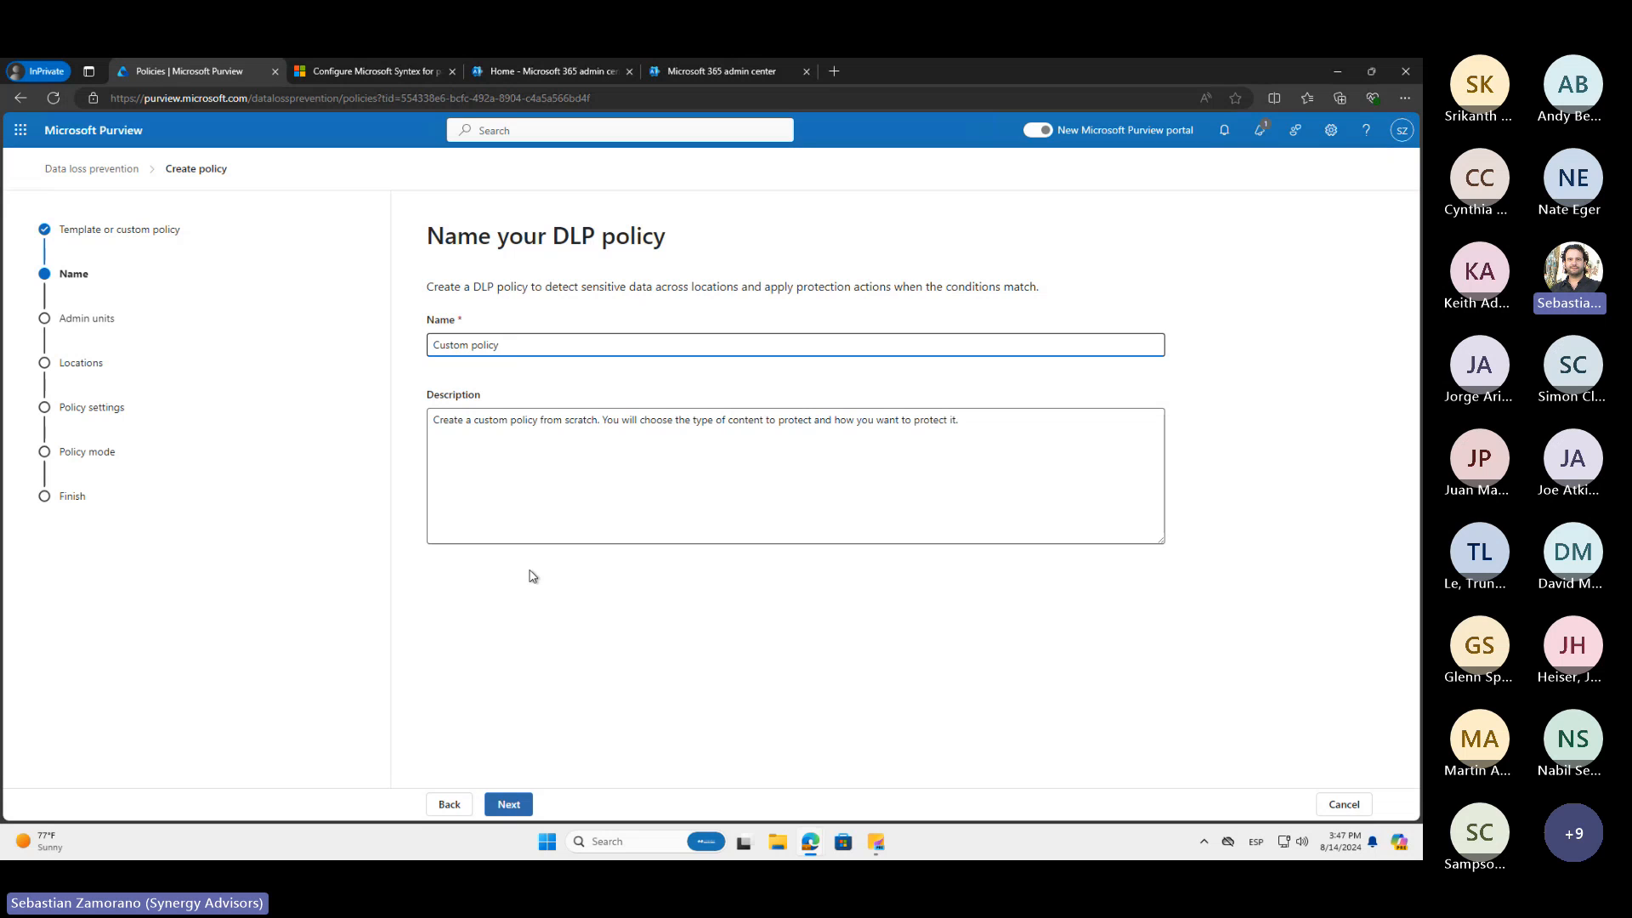
{"action": "left_click", "coordinate": [508, 805]}
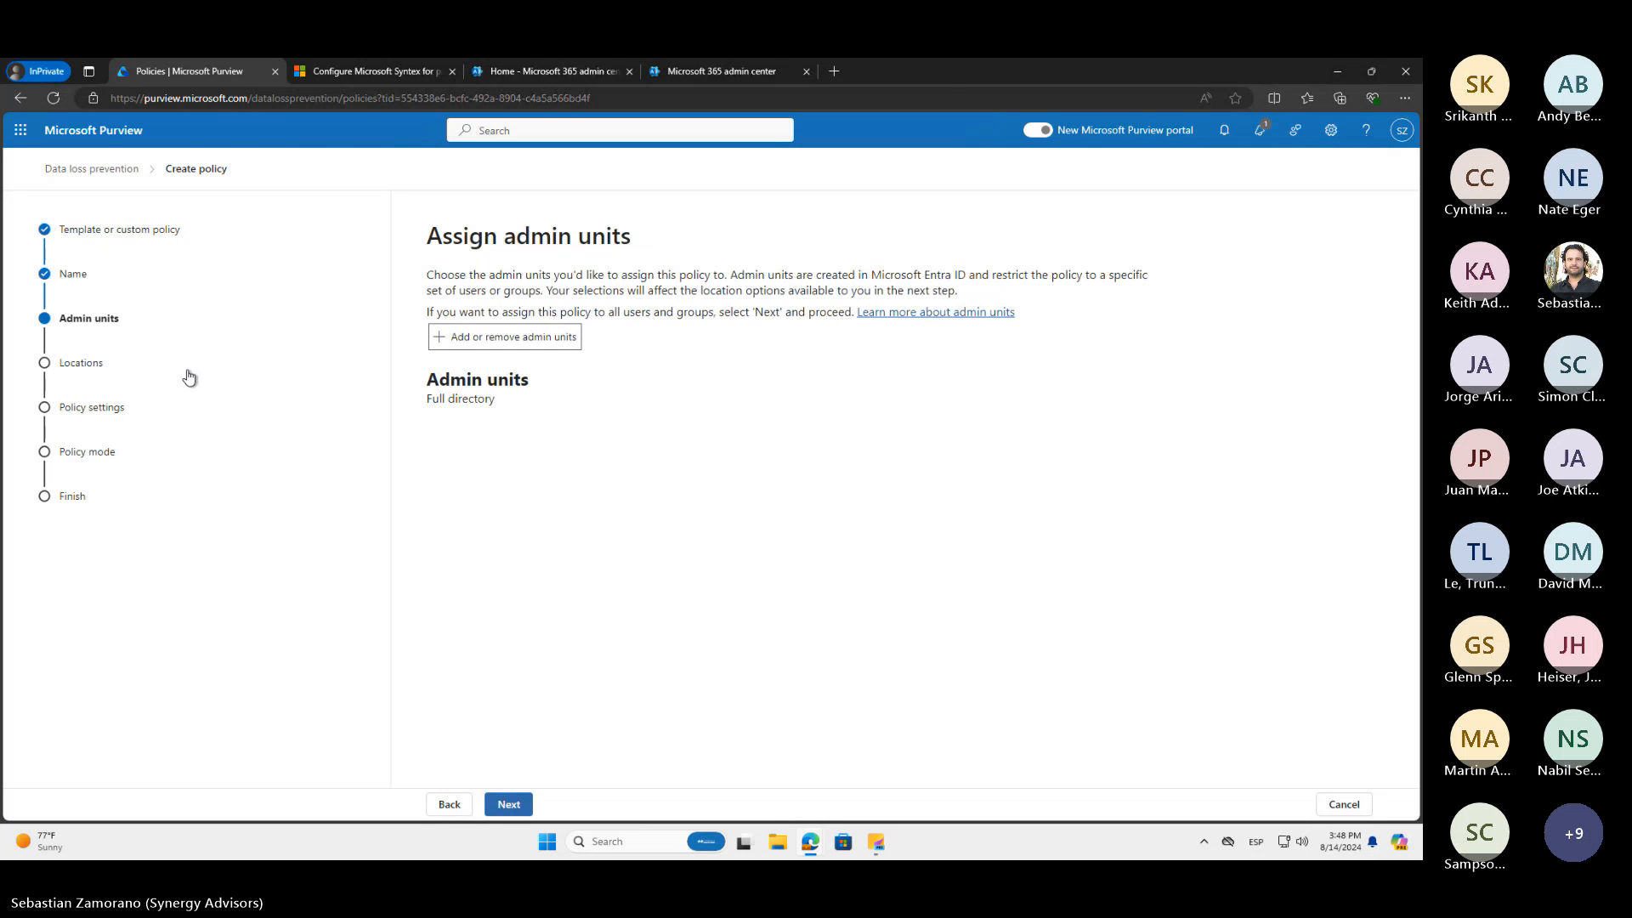
{"action": "left_click", "coordinate": [511, 805]}
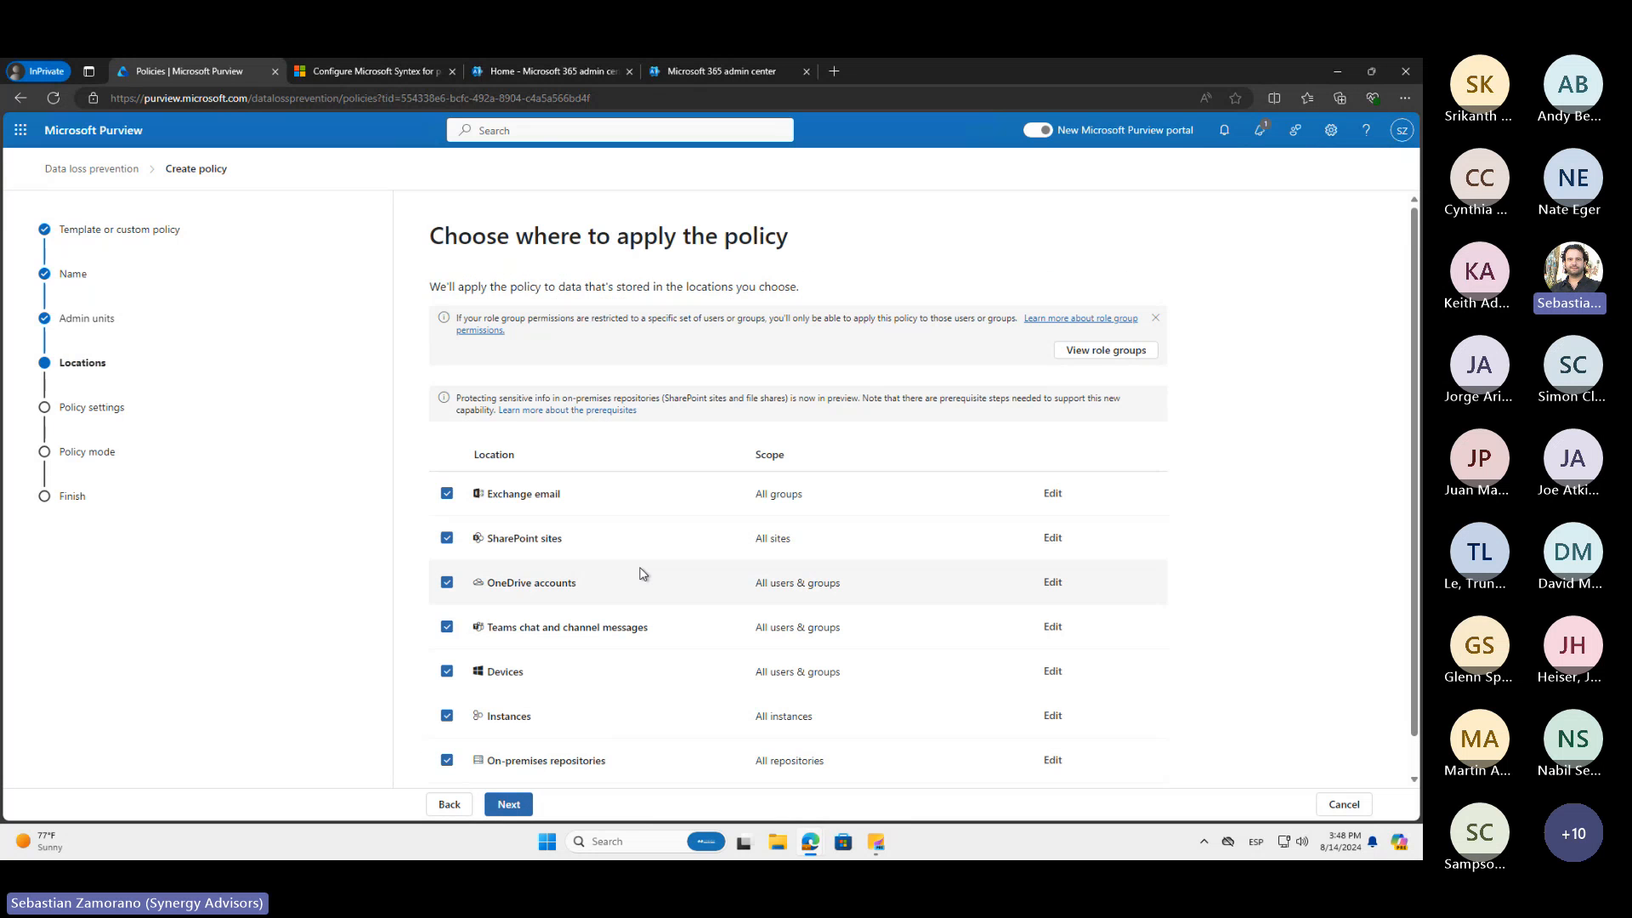
{"action": "scroll", "coordinate": [644, 573], "scroll_direction": "down", "scroll_amount": 1}
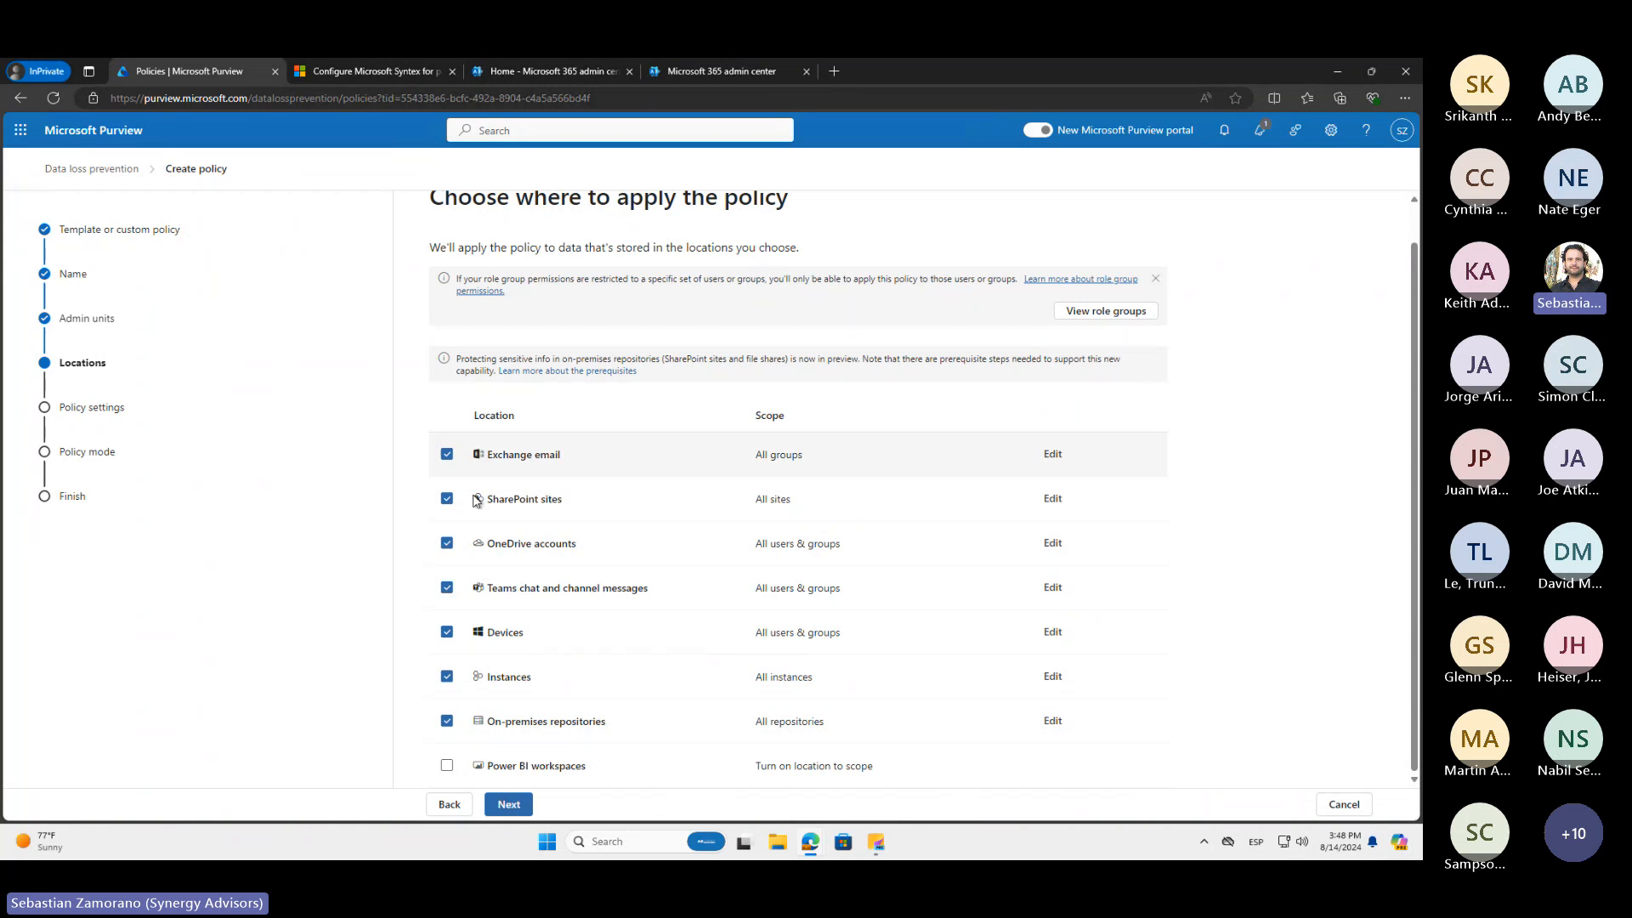
{"action": "left_click", "coordinate": [510, 806]}
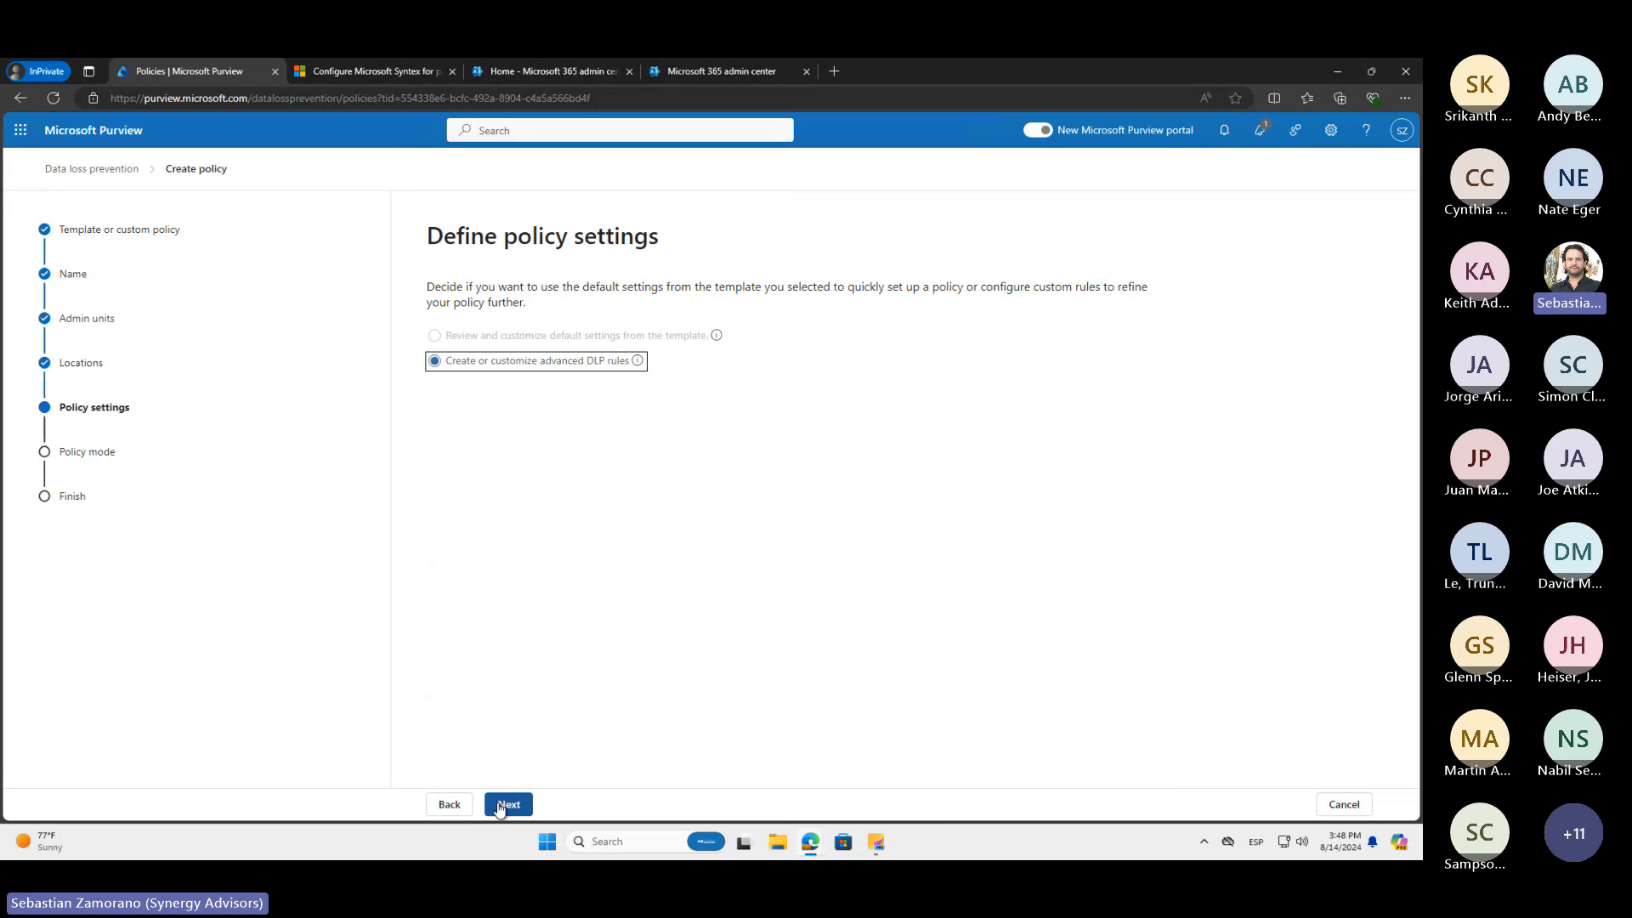
{"action": "left_click", "coordinate": [501, 806]}
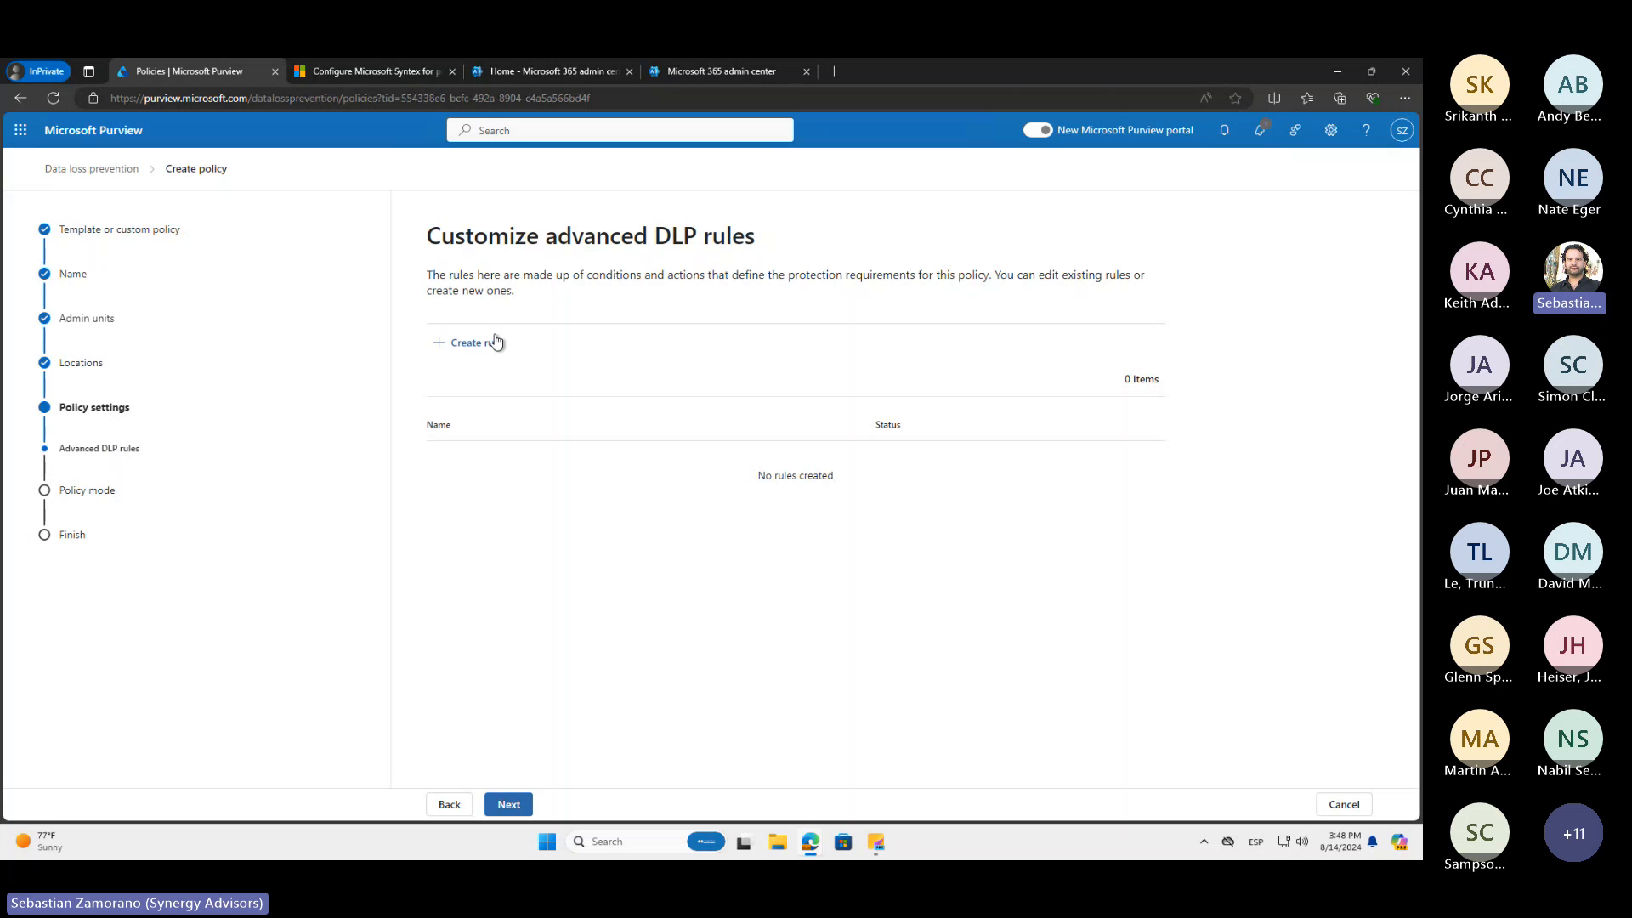
Open a new DLP rule, examine the conditions and actions offered for all locations, and discard the rule
{"action": "left_click", "coordinate": [496, 341]}
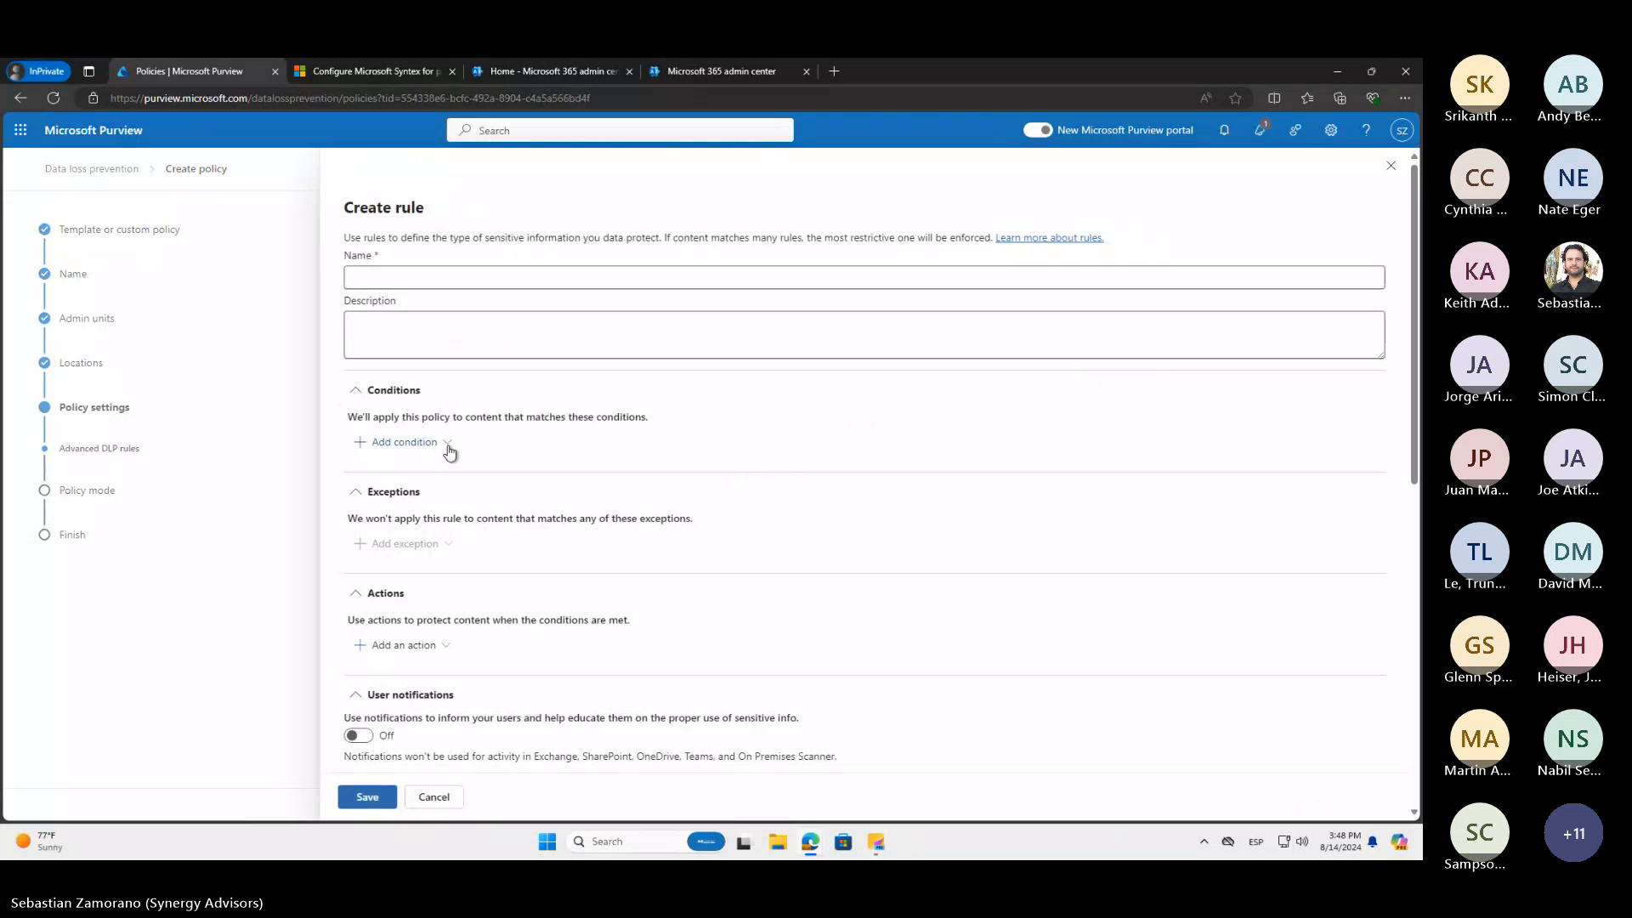
{"action": "left_click", "coordinate": [449, 448]}
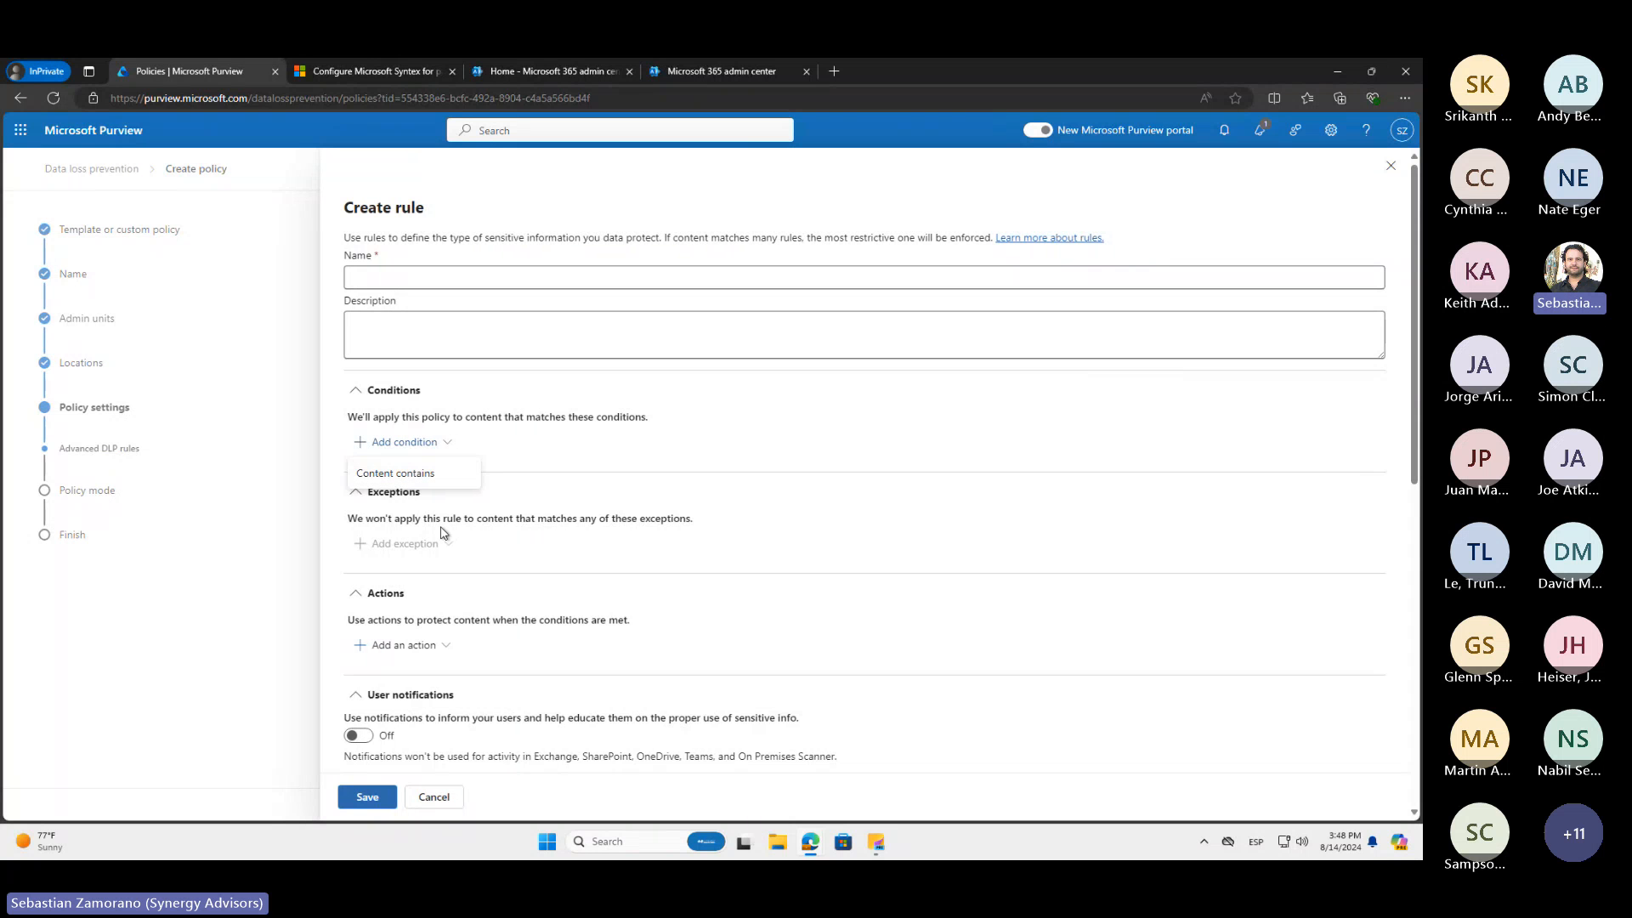
{"action": "left_click", "coordinate": [443, 647]}
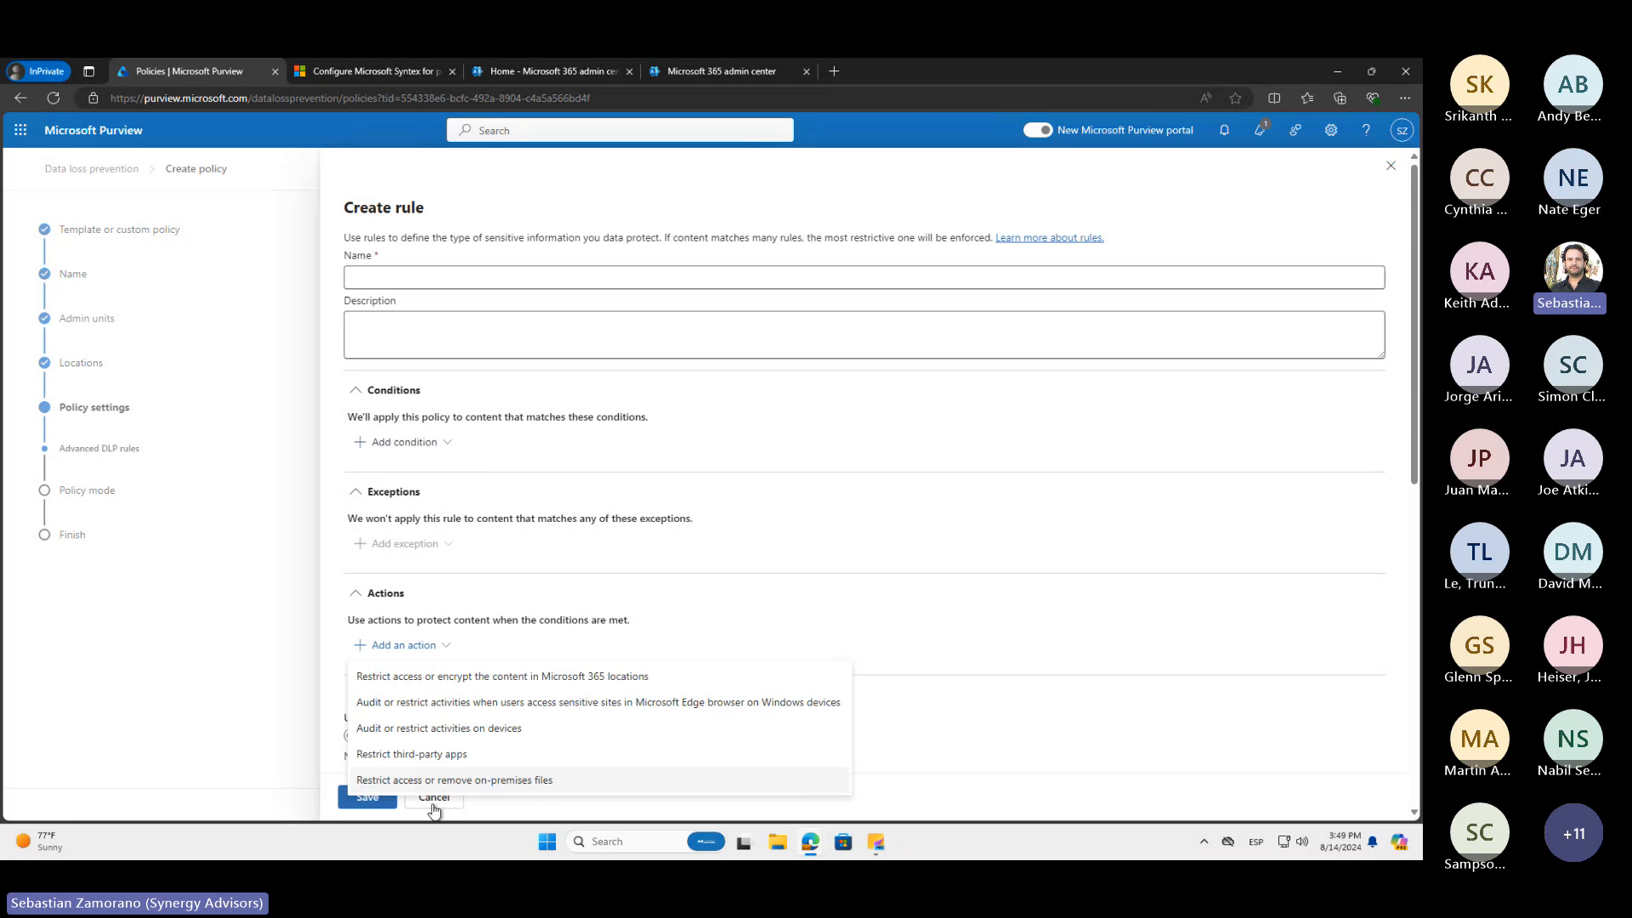
{"action": "left_click", "coordinate": [522, 600]}
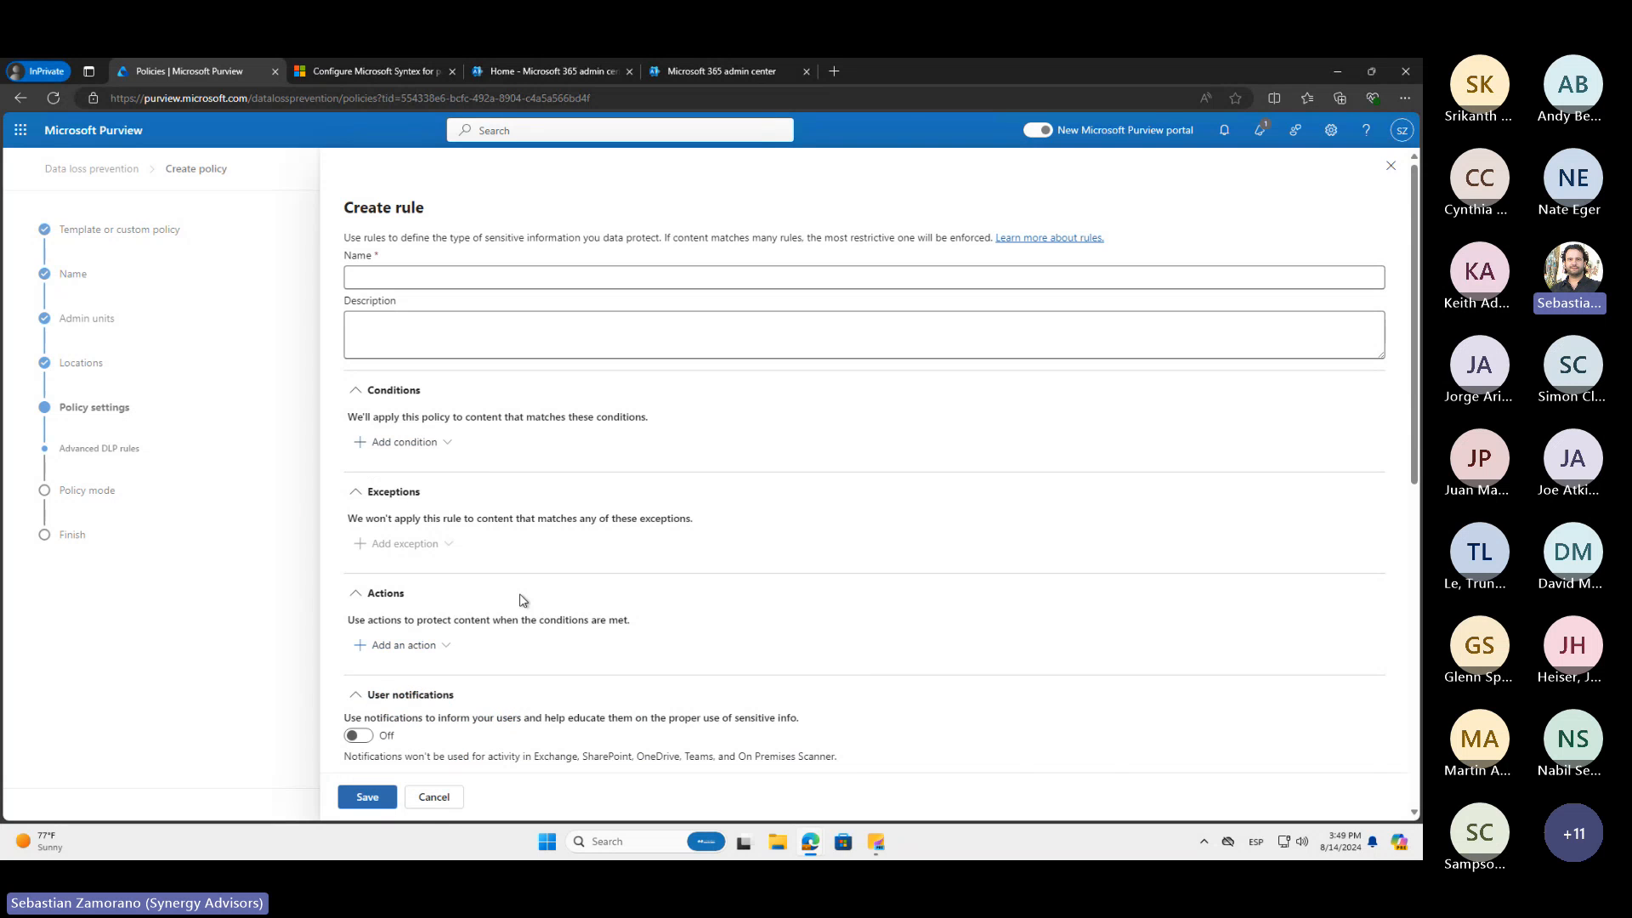
{"action": "left_click", "coordinate": [432, 795]}
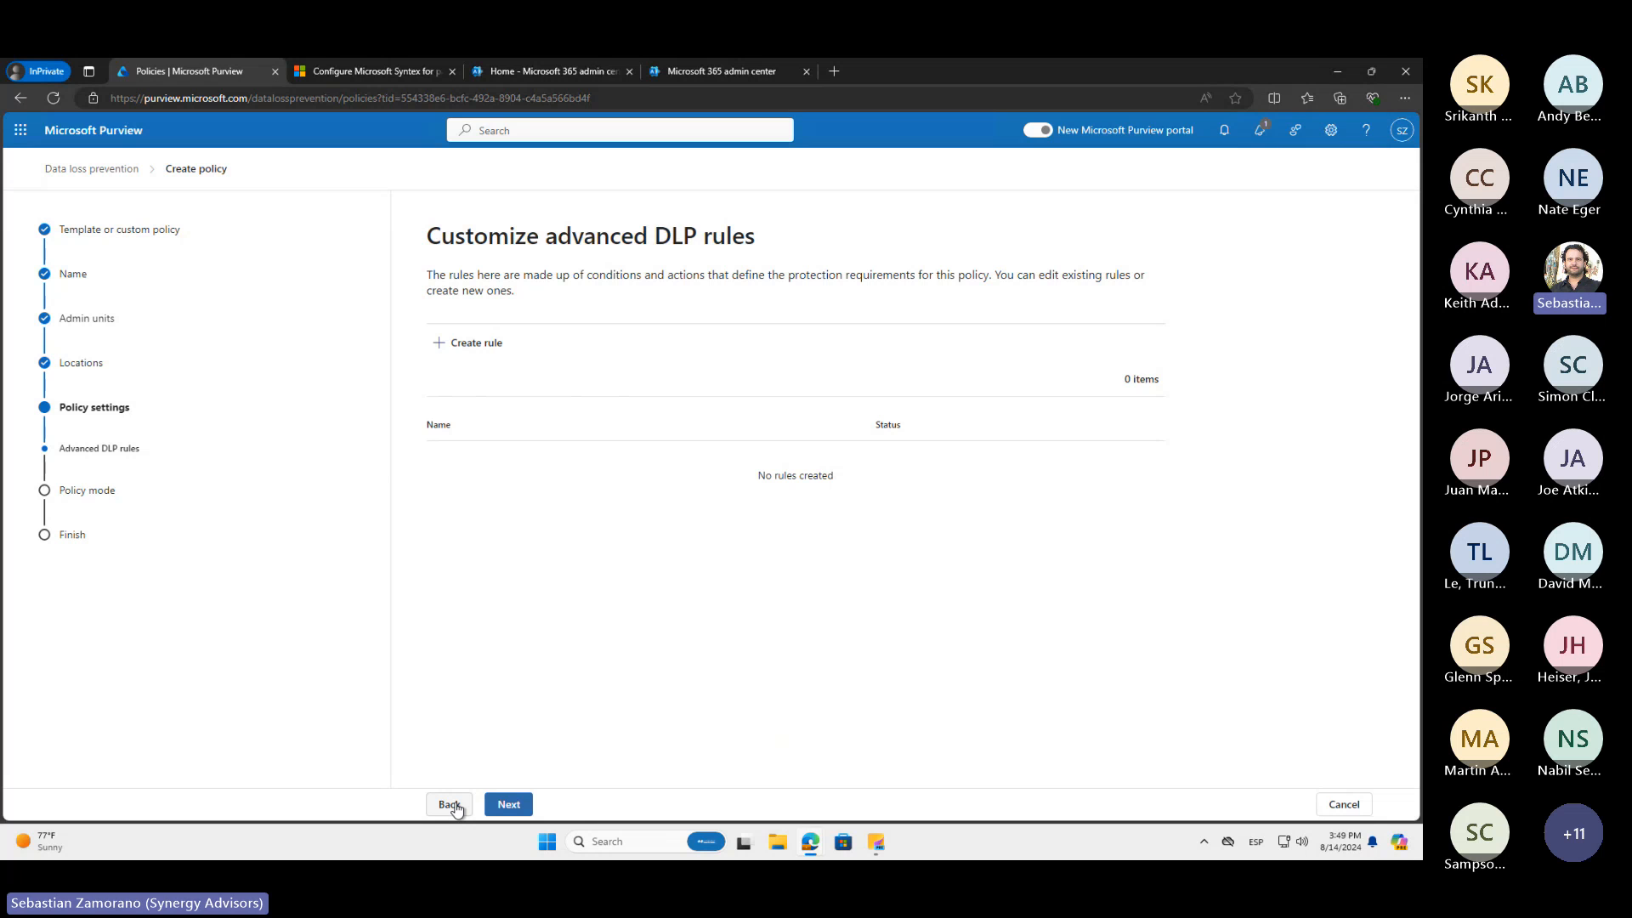
Return to the policy locations and deselect every location except Exchange email
{"action": "left_click", "coordinate": [450, 804]}
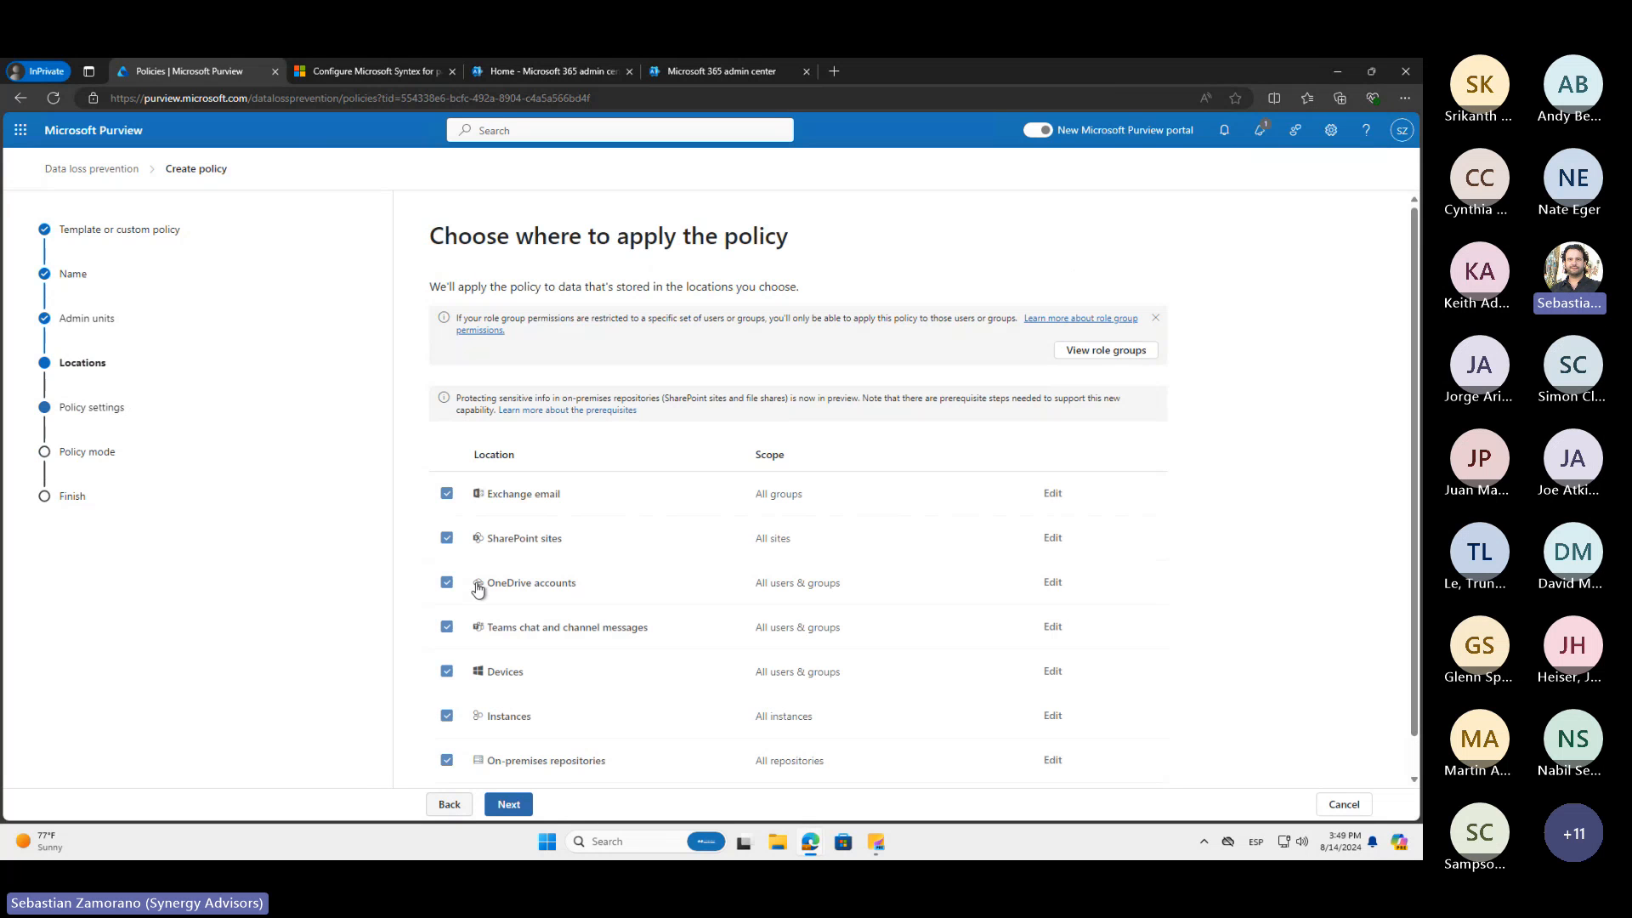
{"action": "left_click", "coordinate": [447, 539]}
{"action": "left_click", "coordinate": [447, 583]}
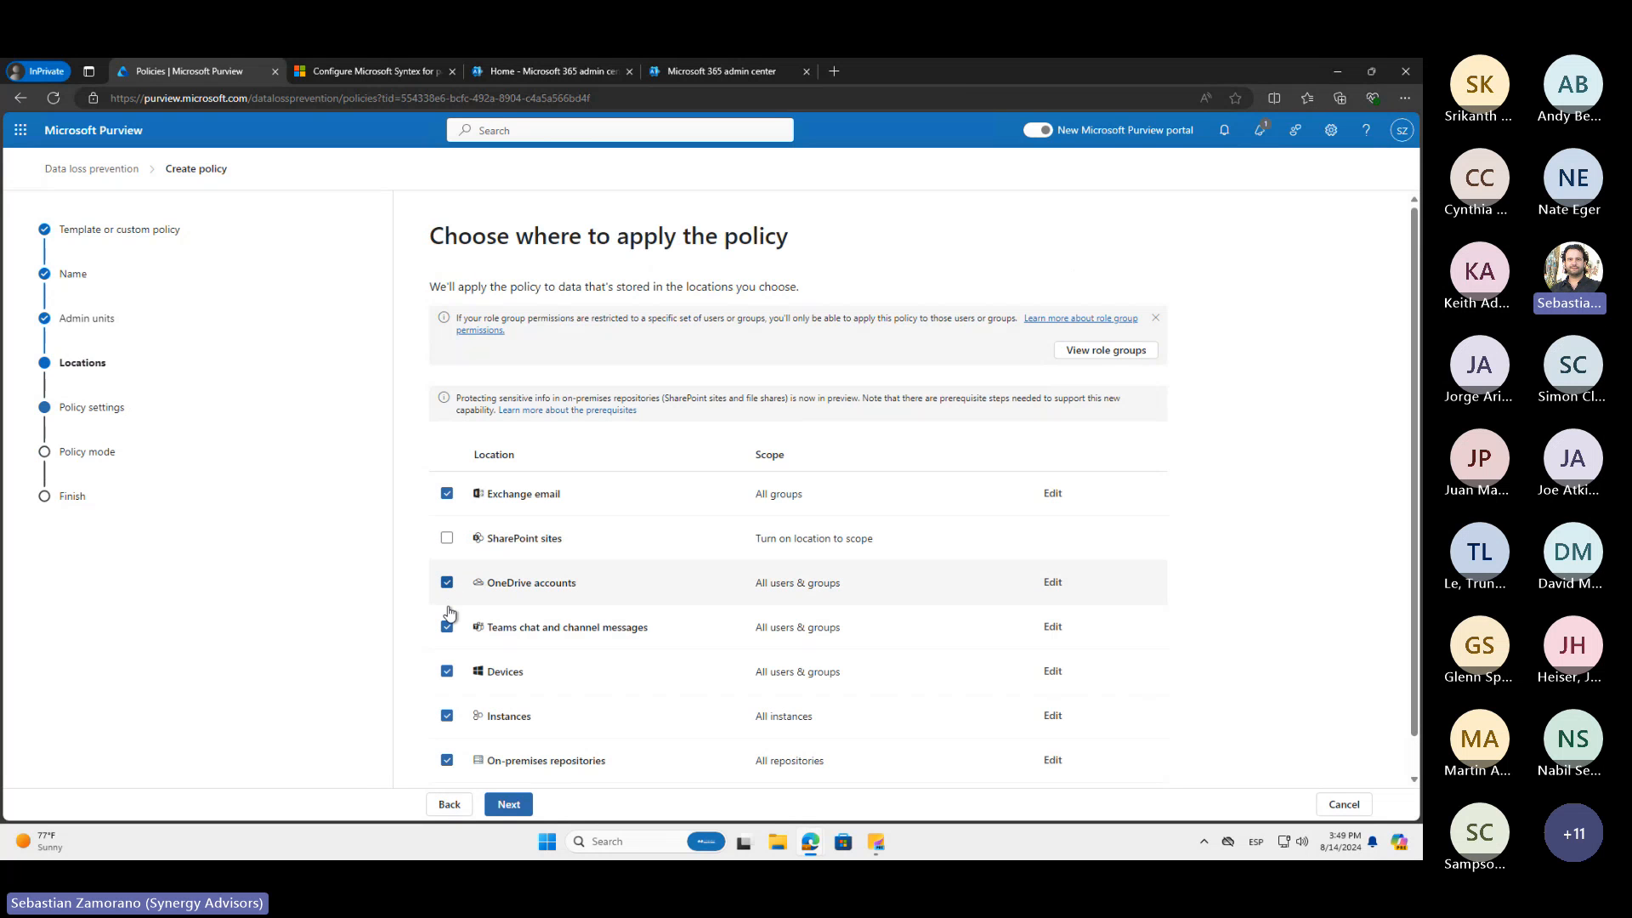
{"action": "left_click", "coordinate": [447, 627]}
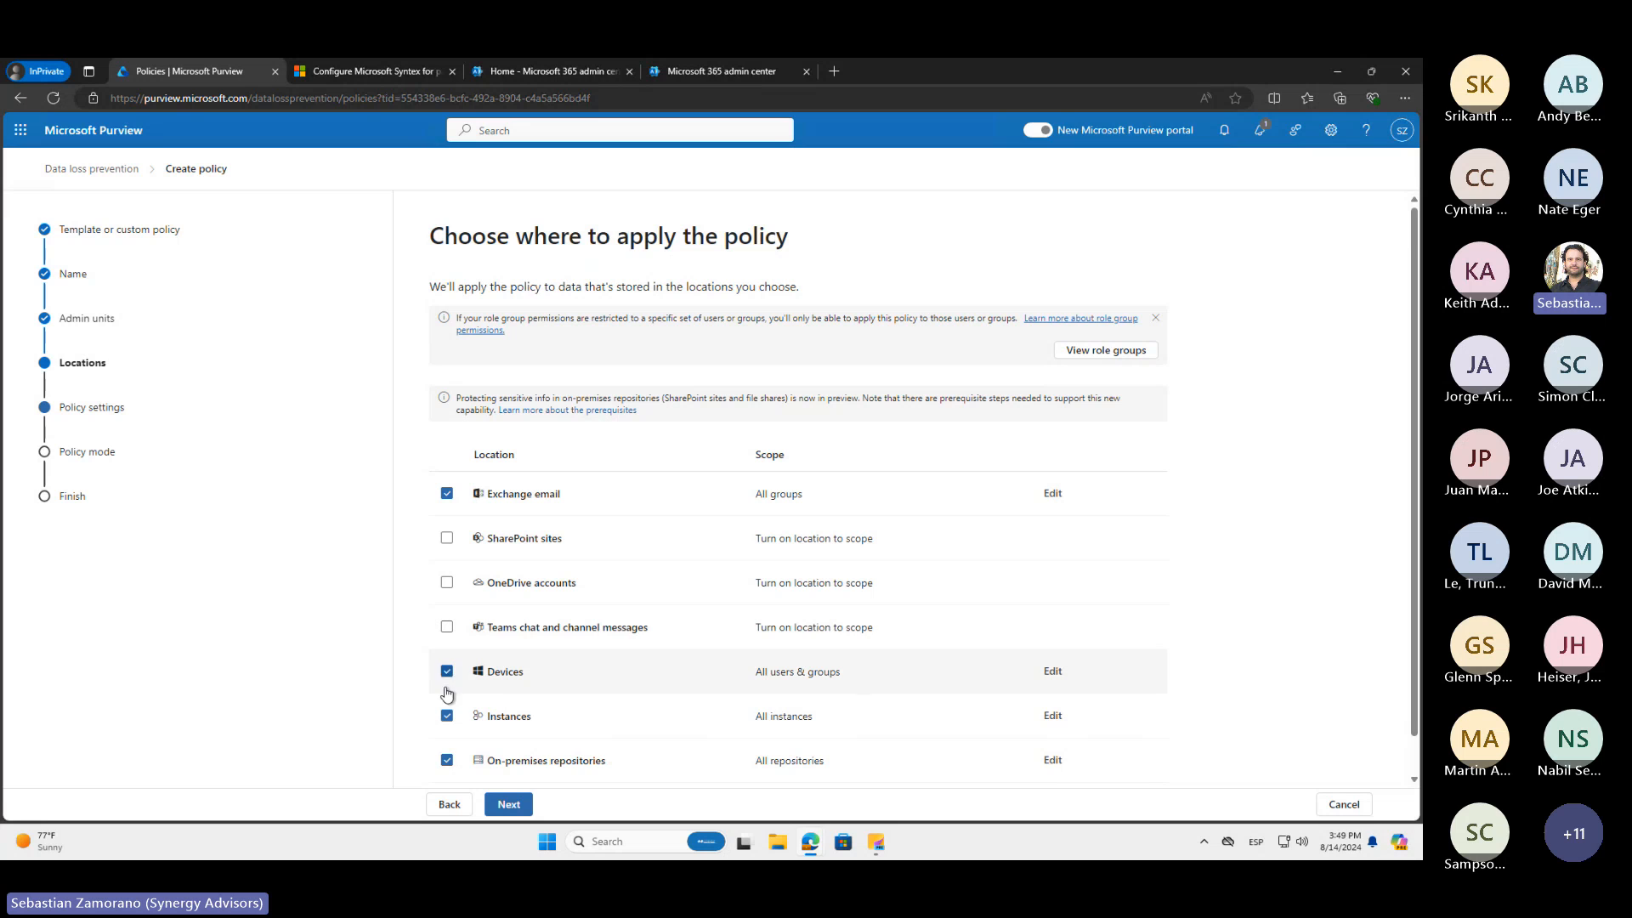
{"action": "left_click", "coordinate": [447, 671]}
{"action": "left_click", "coordinate": [446, 760]}
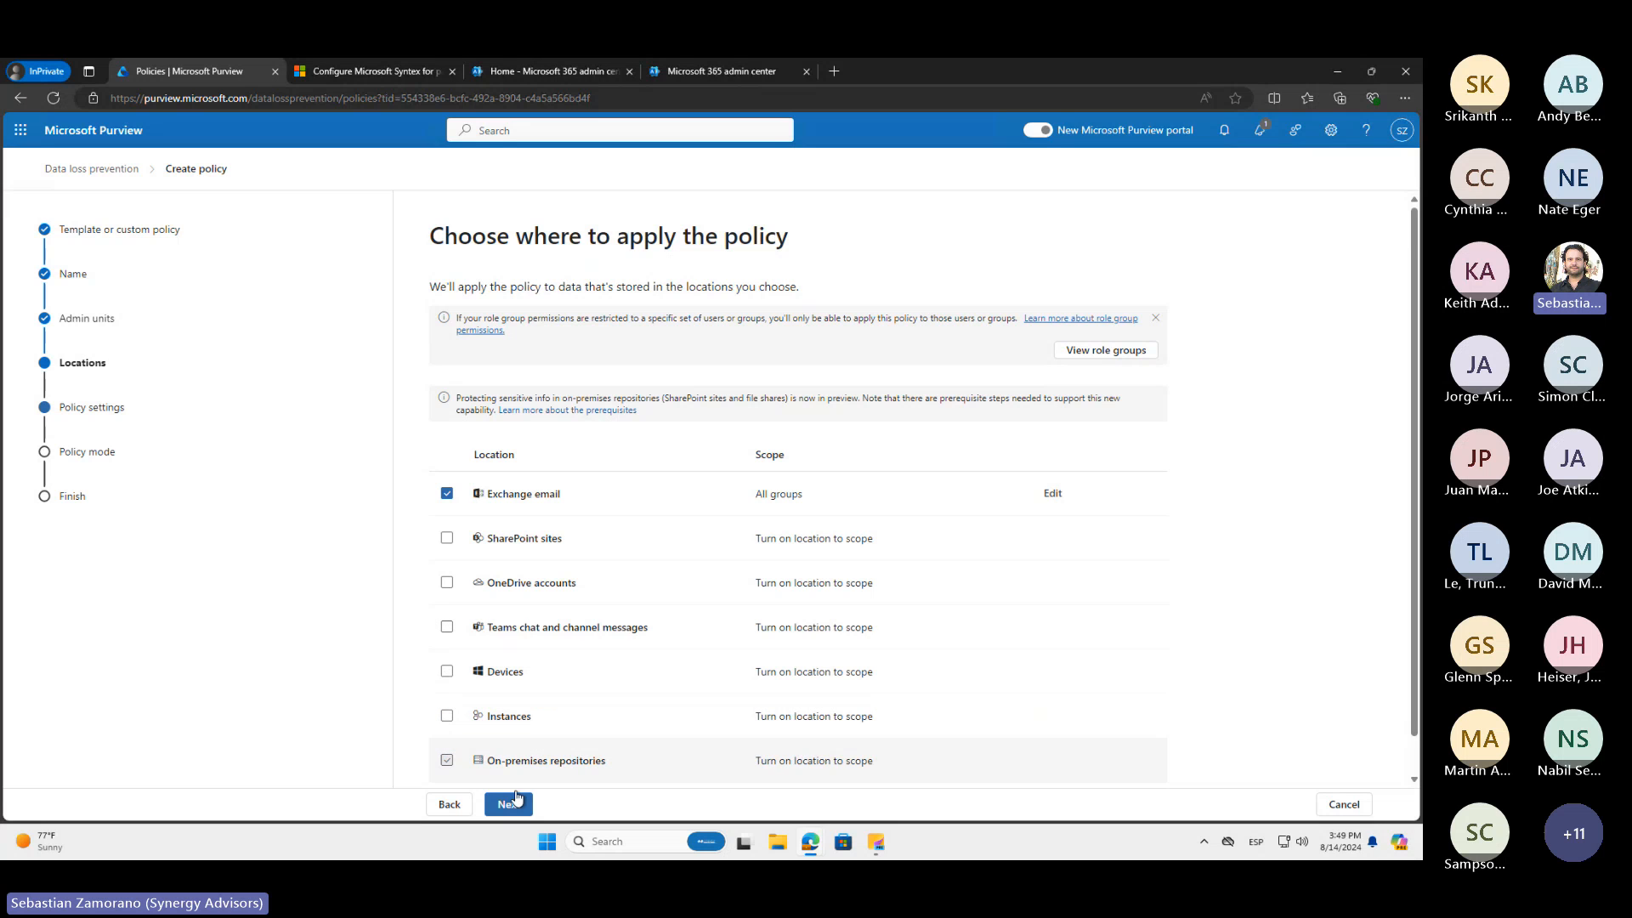
{"action": "left_click", "coordinate": [509, 804]}
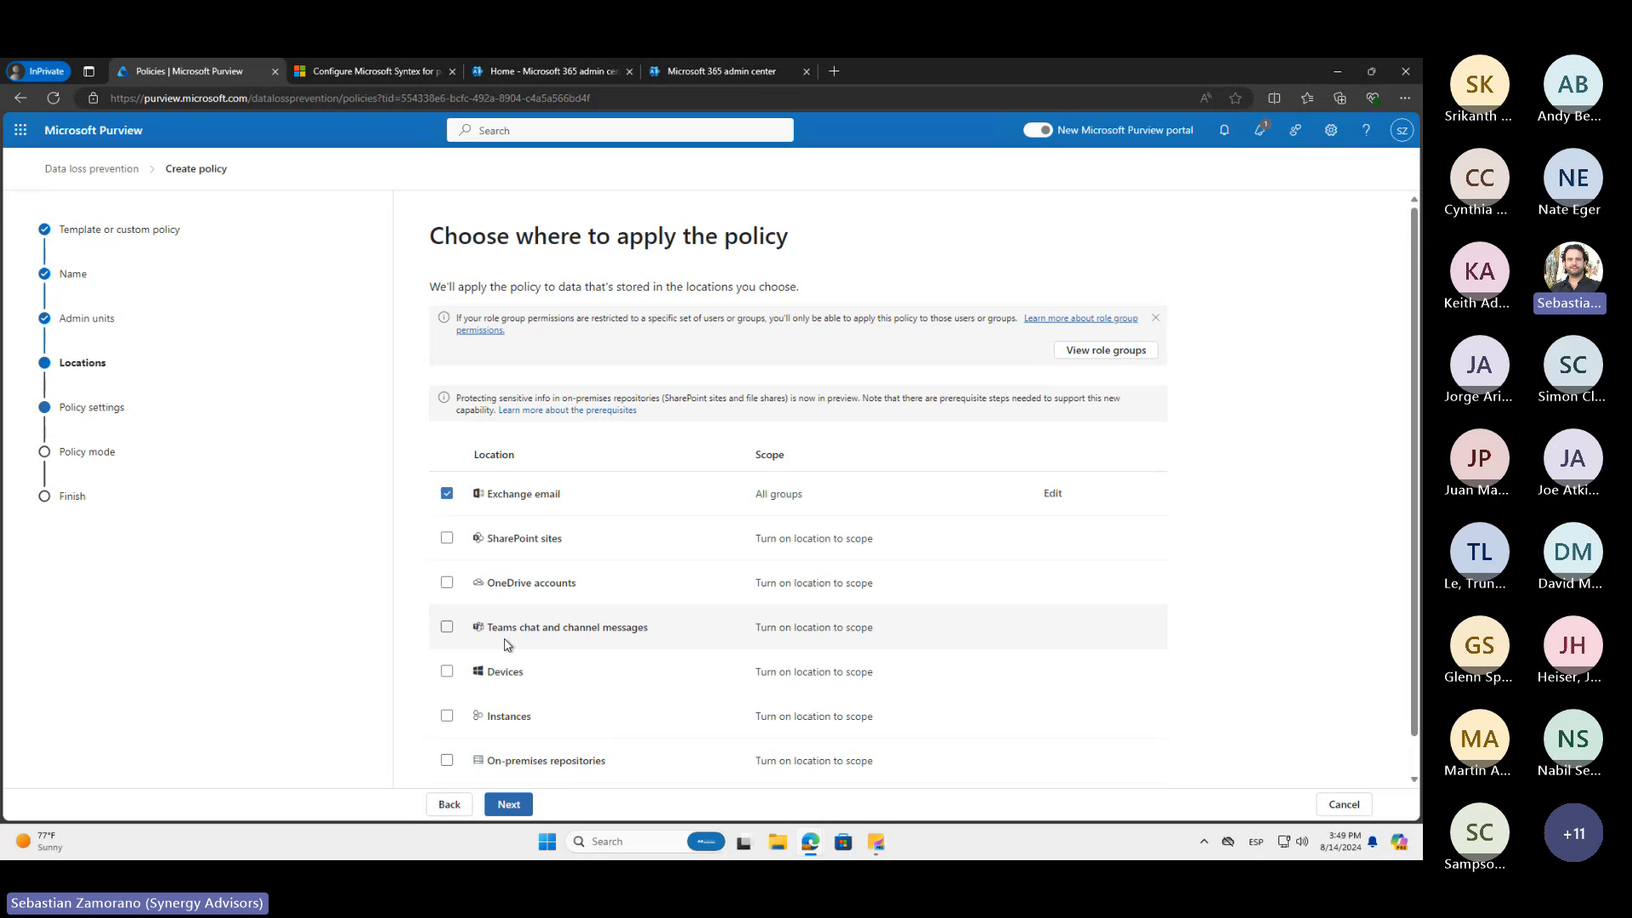
{"action": "scroll", "coordinate": [506, 640], "scroll_direction": "down", "scroll_amount": 1}
Proceed with the Exchange-only location to the advanced DLP rules and start a new rule
{"action": "left_click", "coordinate": [507, 809]}
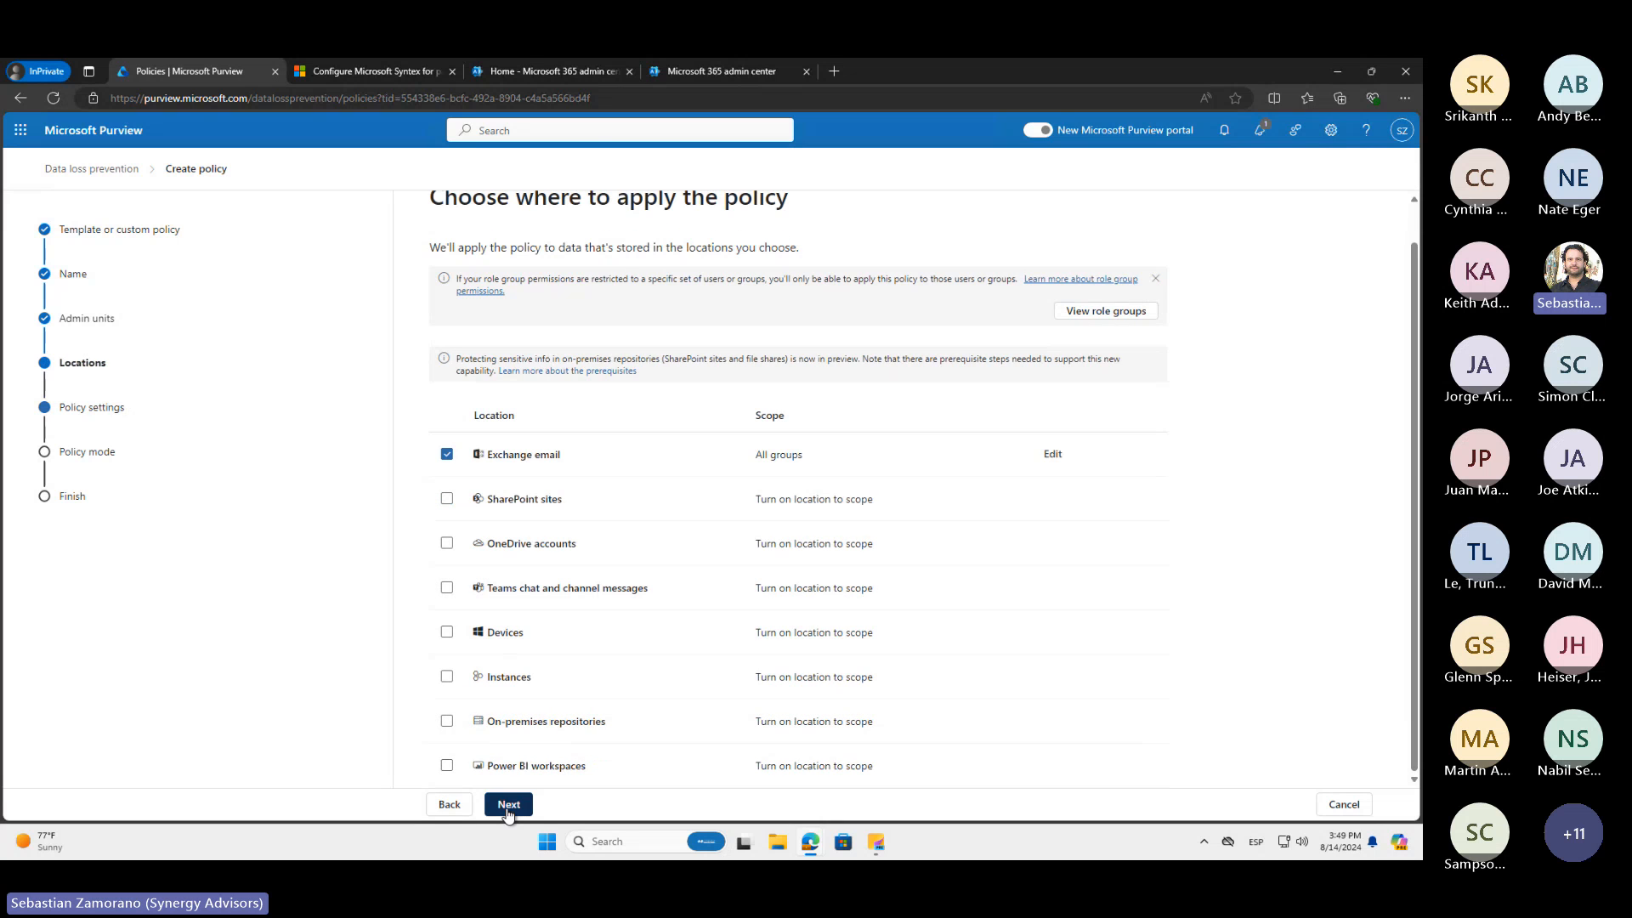
{"action": "left_click", "coordinate": [508, 806]}
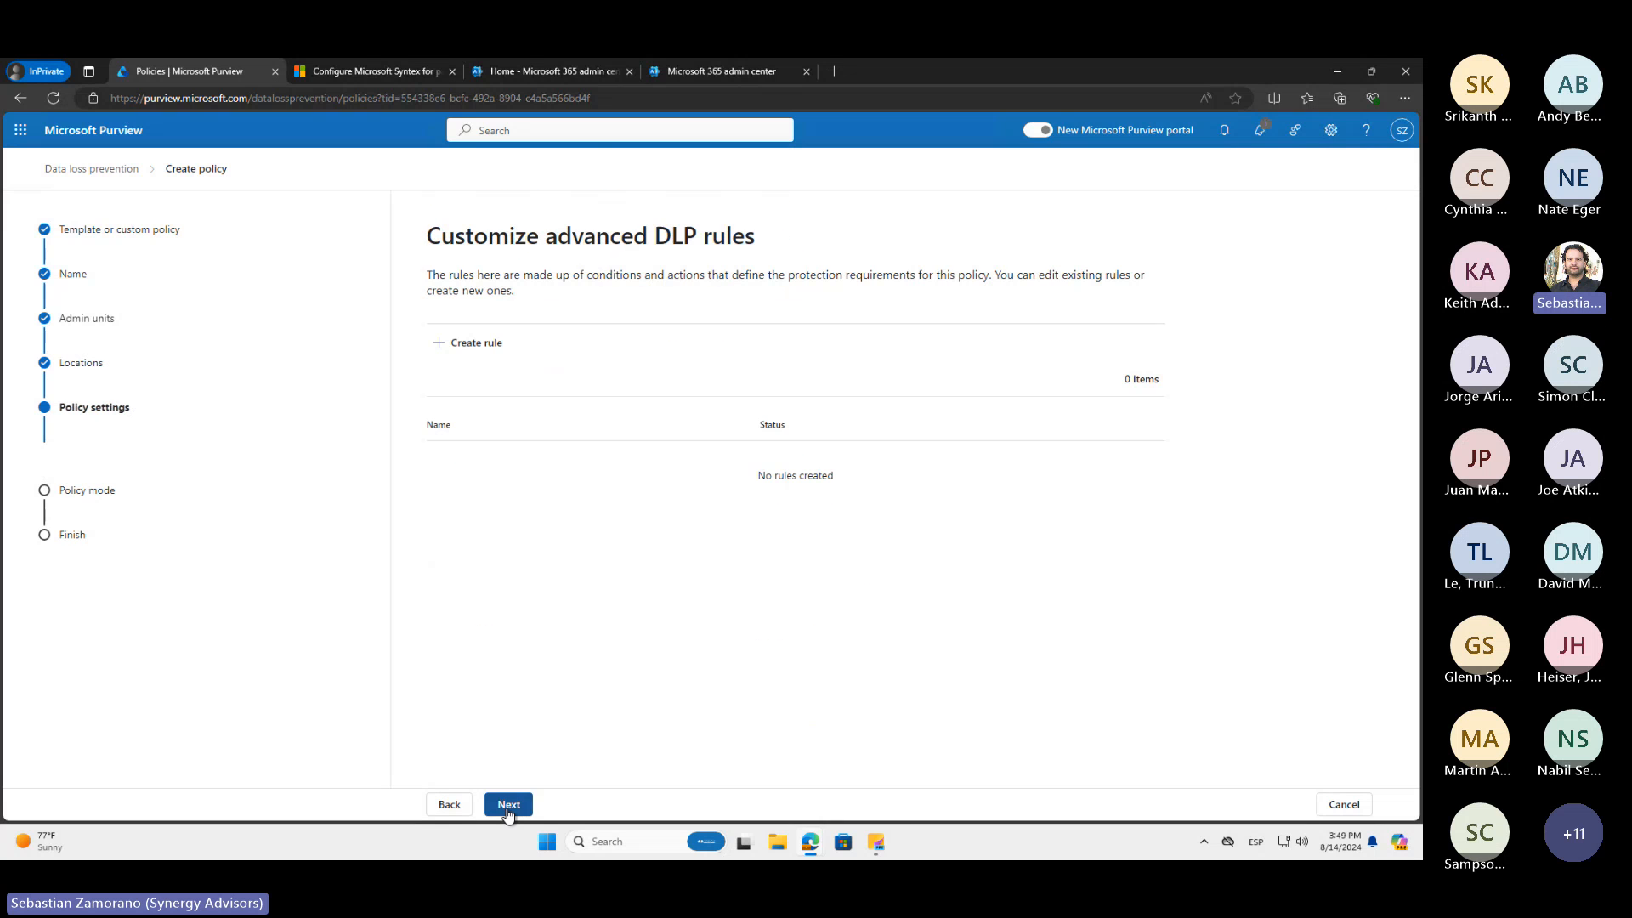
{"action": "left_click", "coordinate": [473, 349]}
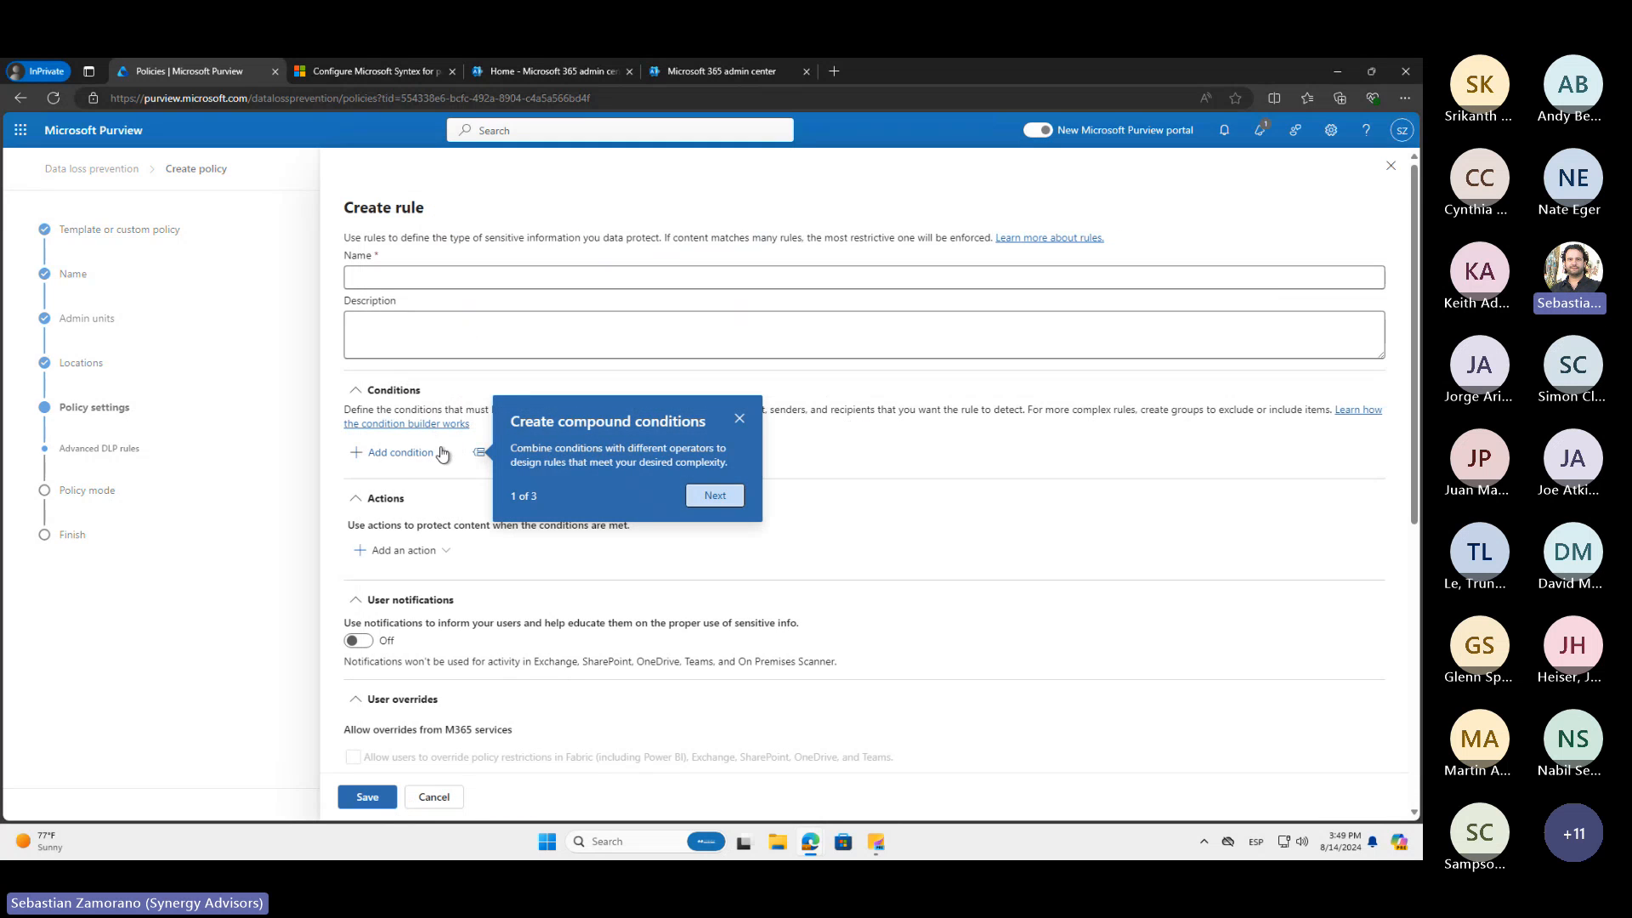
Examine the conditions and actions offered for an Exchange-only DLP rule, and discard the rule
{"action": "left_click", "coordinate": [729, 423]}
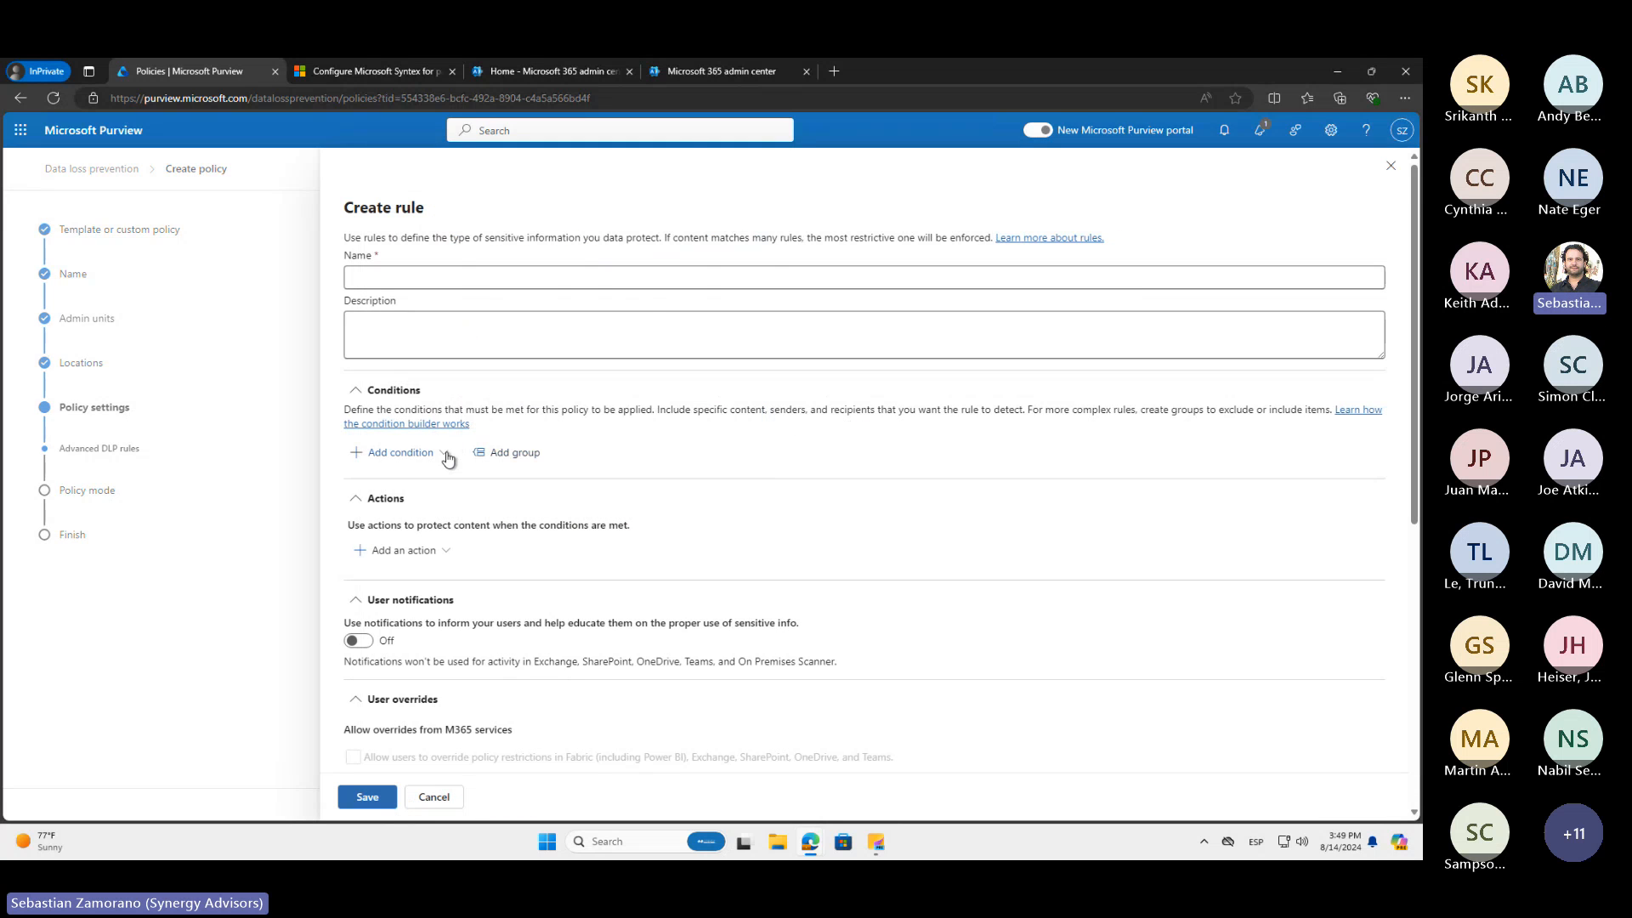
{"action": "left_click", "coordinate": [441, 453]}
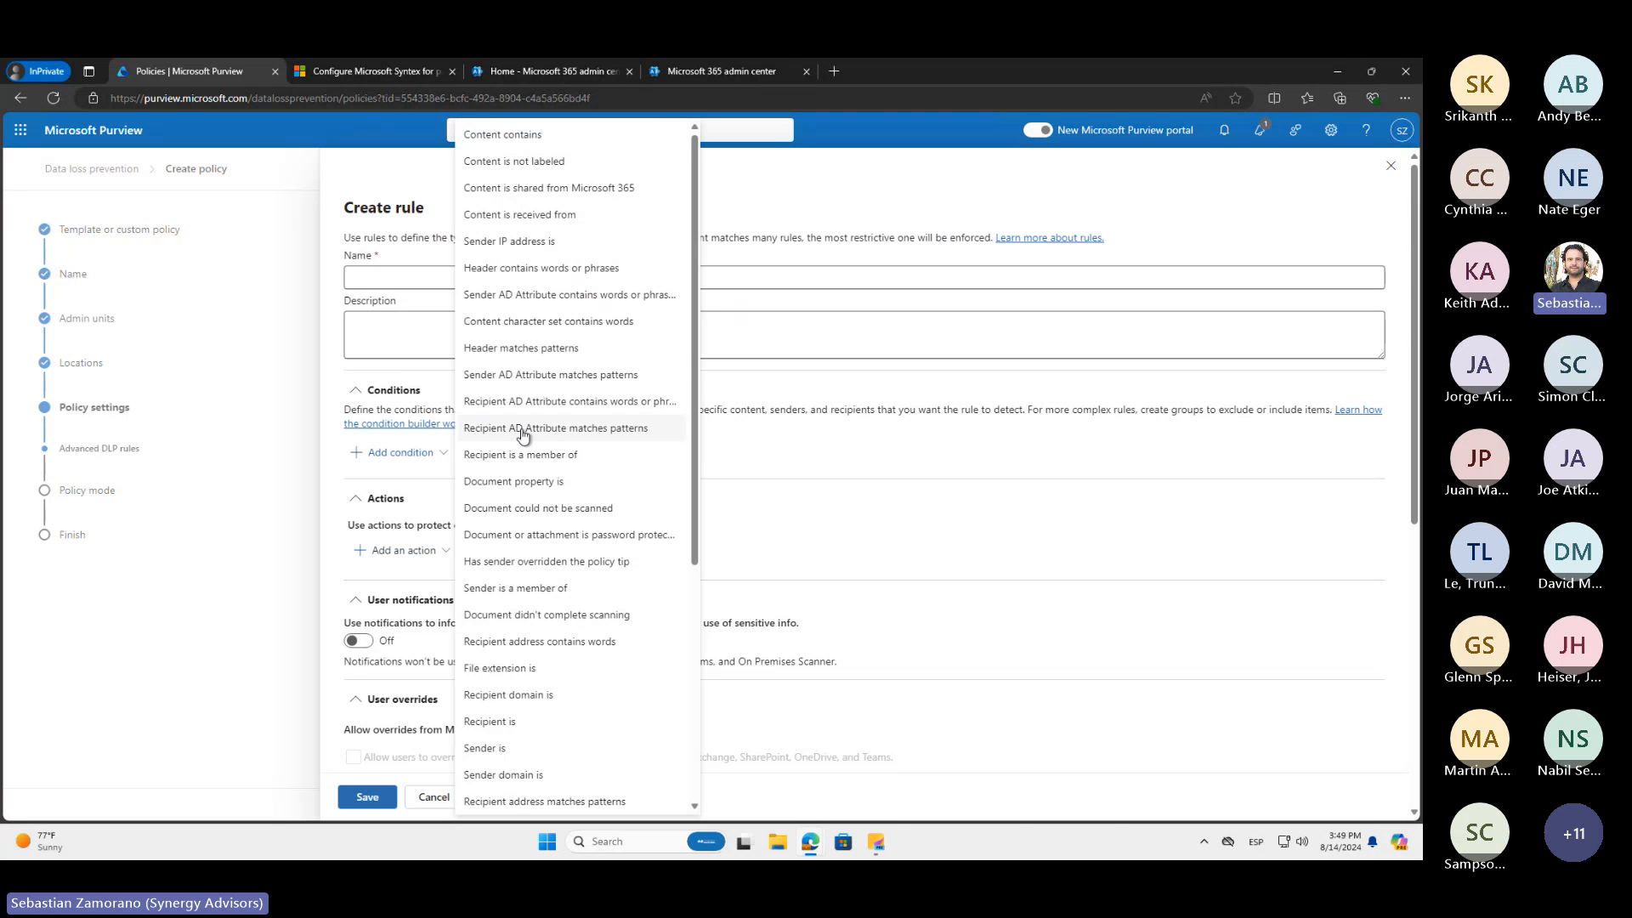
{"action": "scroll", "coordinate": [527, 429], "scroll_direction": "down", "scroll_amount": 4}
{"action": "left_click", "coordinate": [446, 551]}
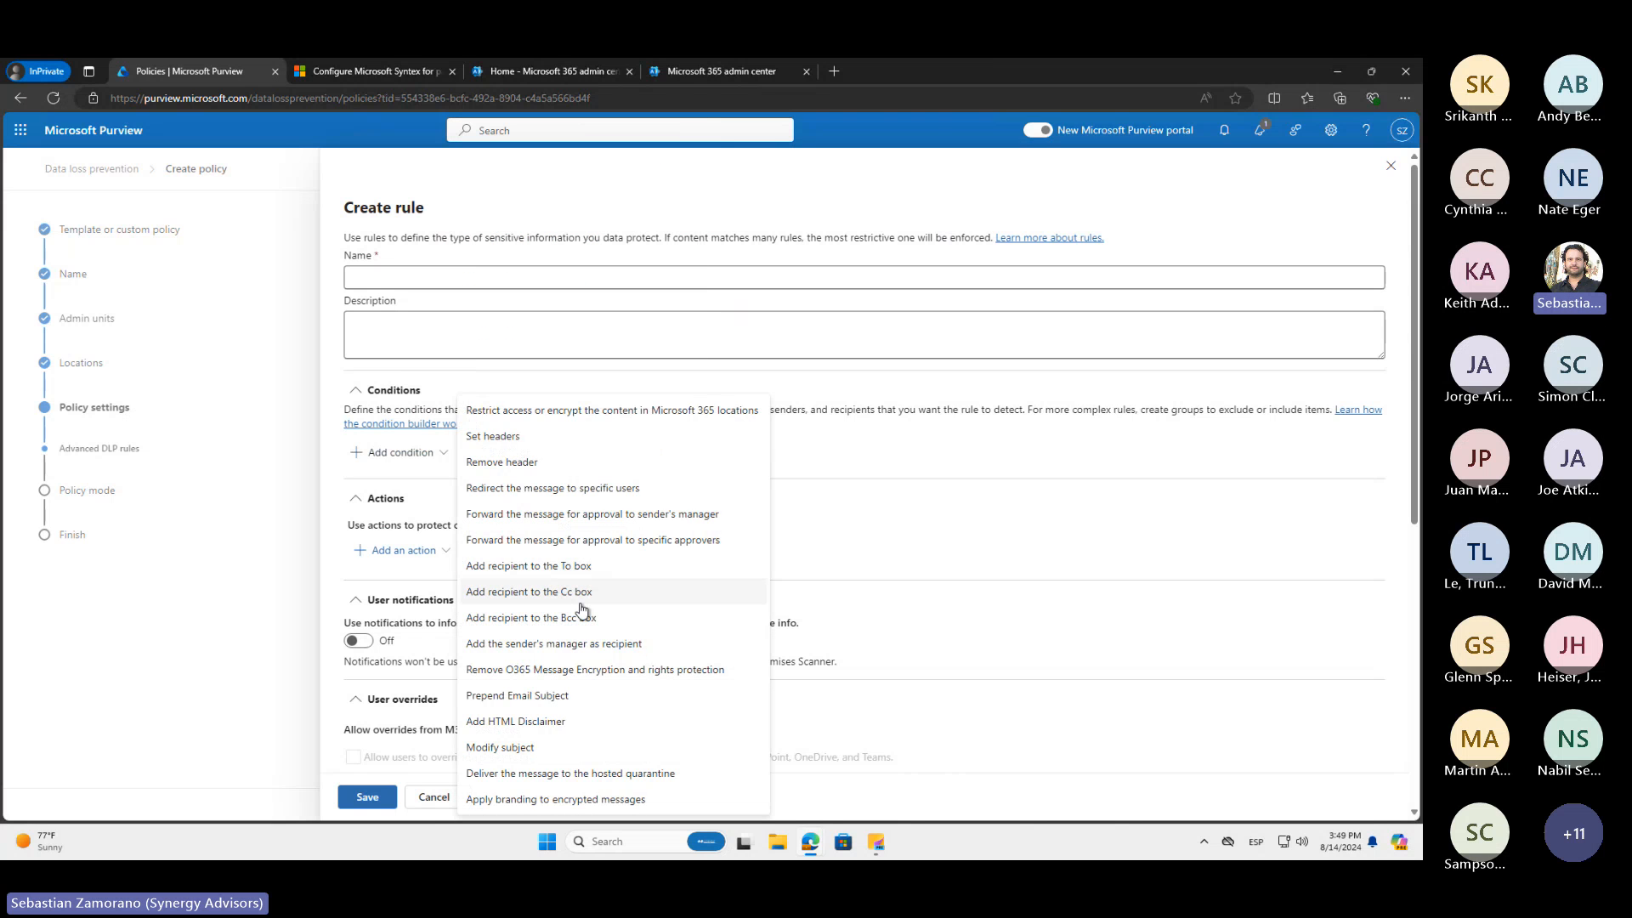
{"action": "left_click", "coordinate": [427, 798]}
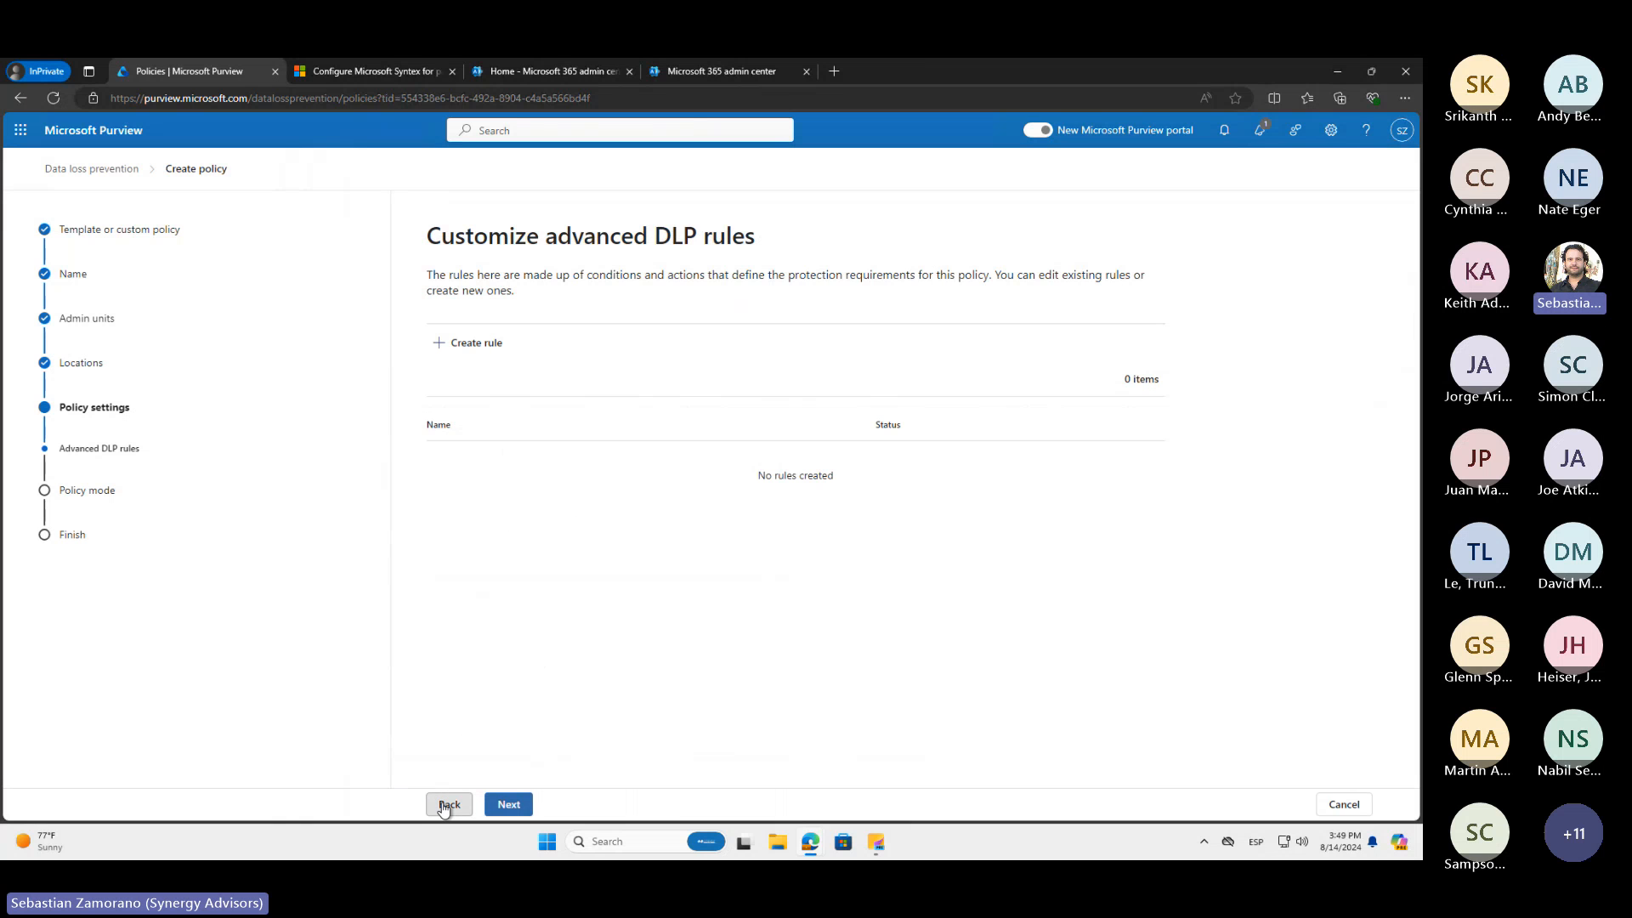
Return to the policy locations, deselect Exchange email and select Devices as the only location
{"action": "left_click", "coordinate": [445, 805]}
{"action": "left_click", "coordinate": [443, 803]}
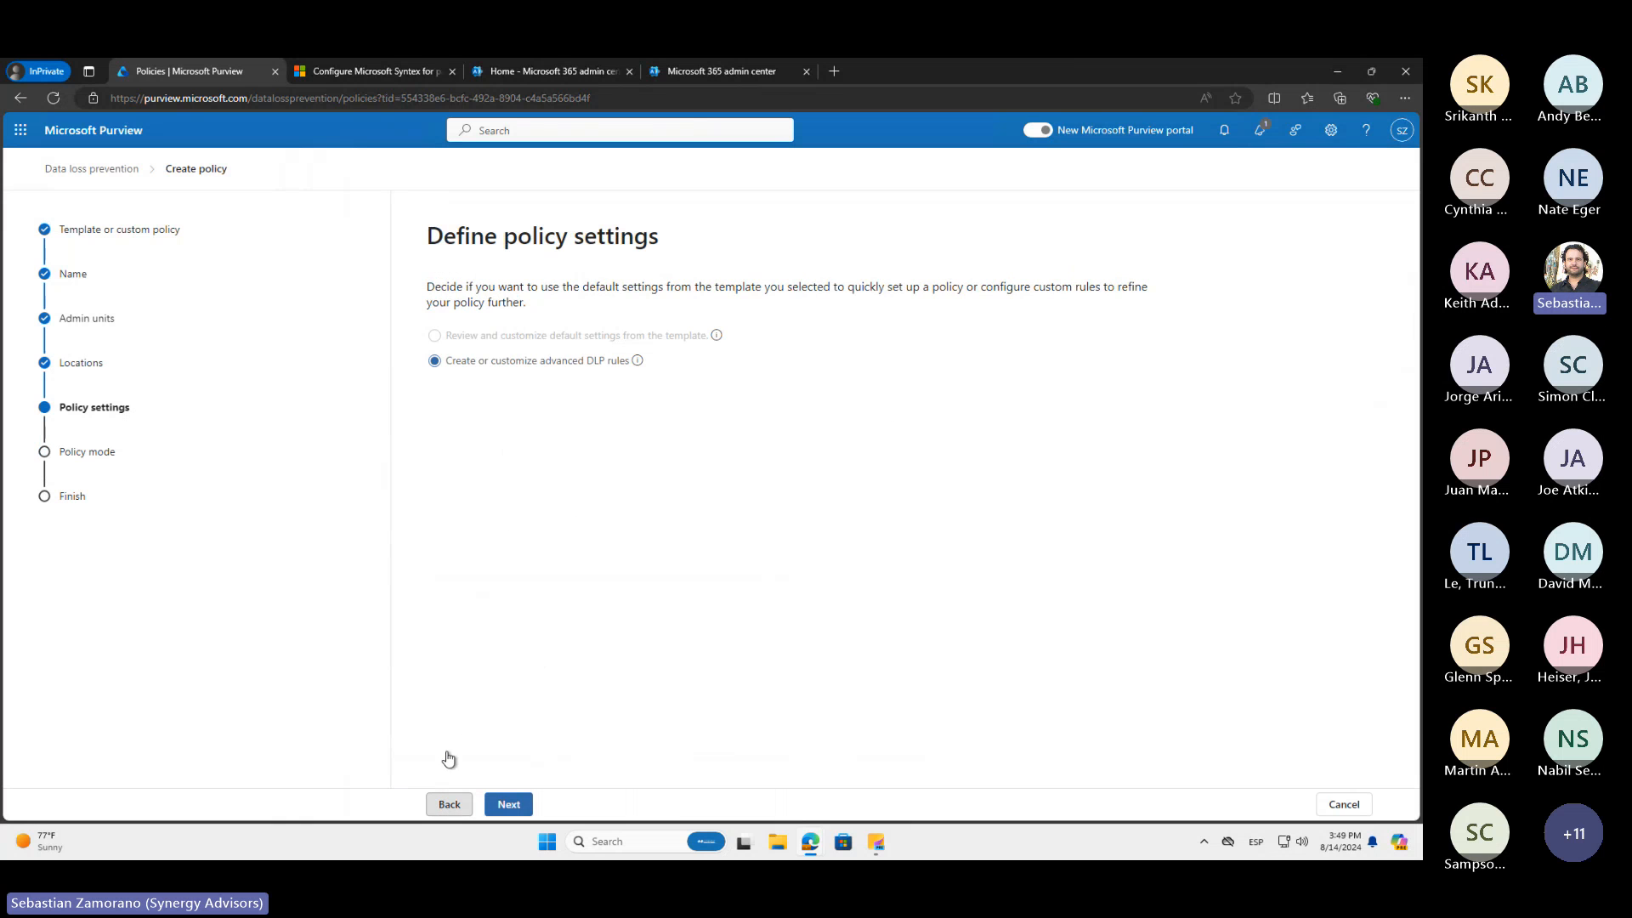
{"action": "left_click", "coordinate": [447, 494]}
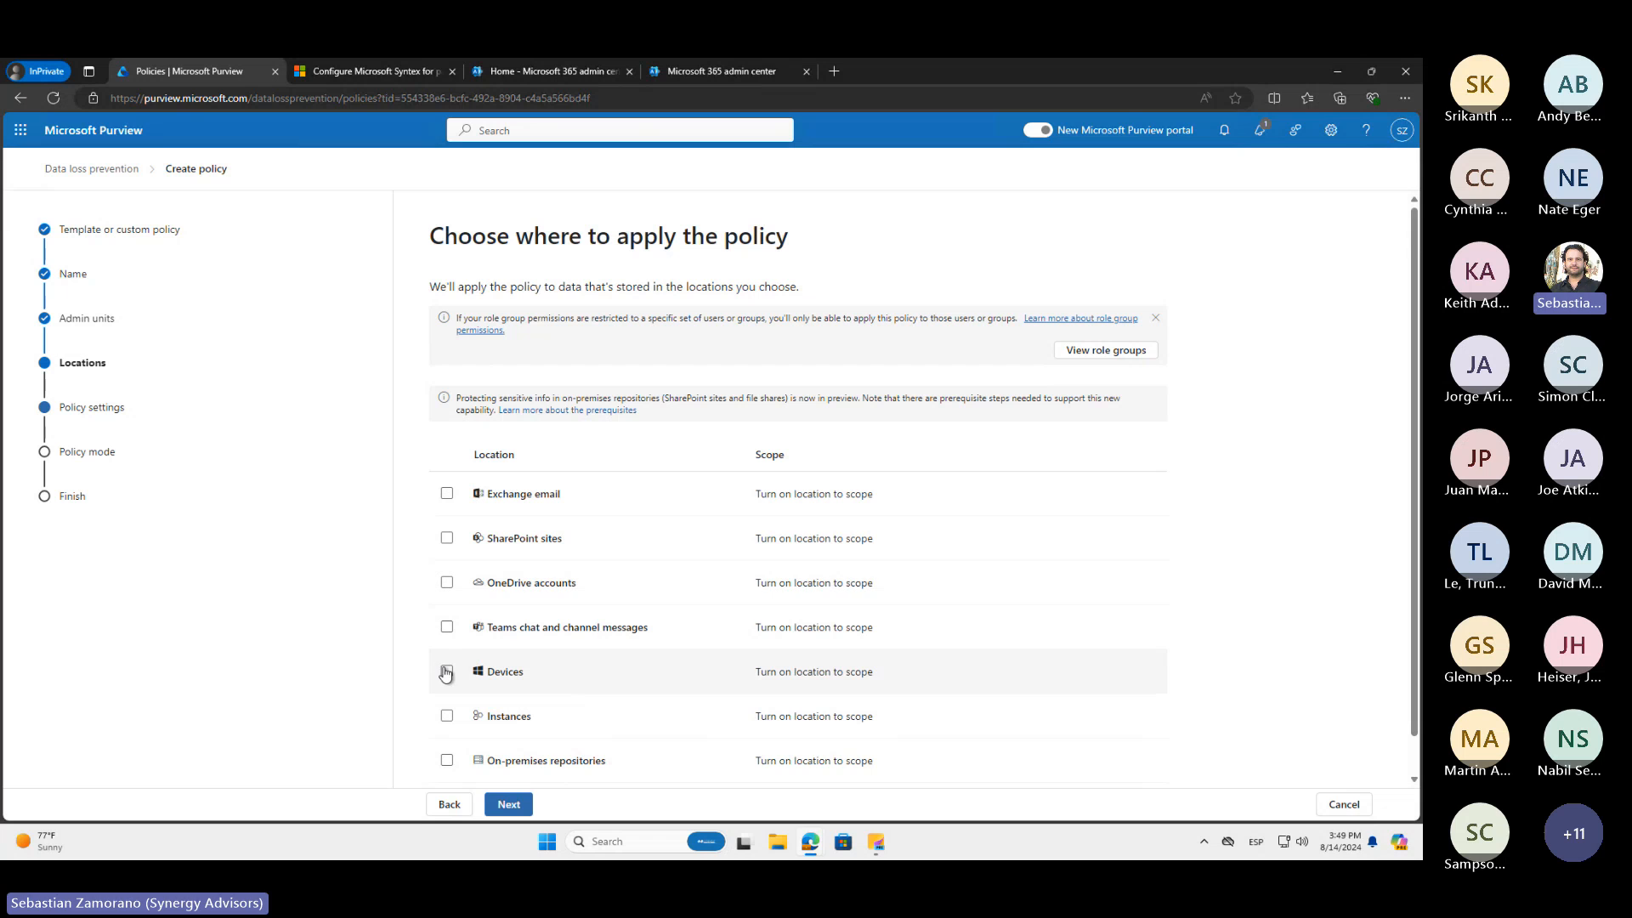
{"action": "left_click", "coordinate": [446, 671]}
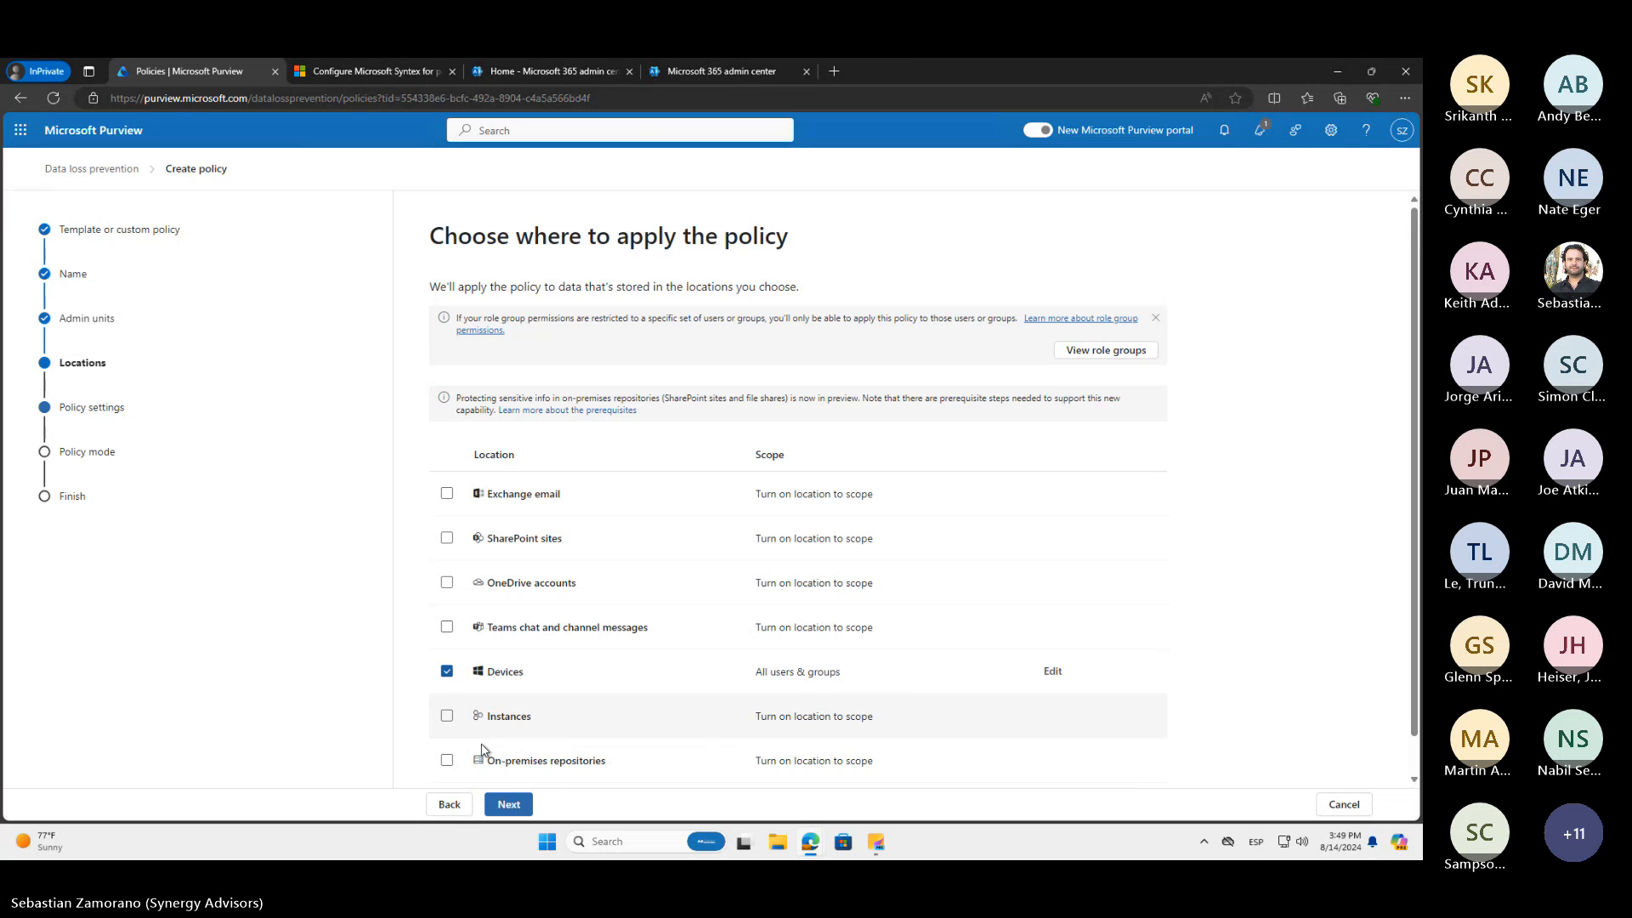
Proceed with the Devices-only location to a new advanced DLP rule and add a Content contains condition
{"action": "left_click", "coordinate": [506, 804]}
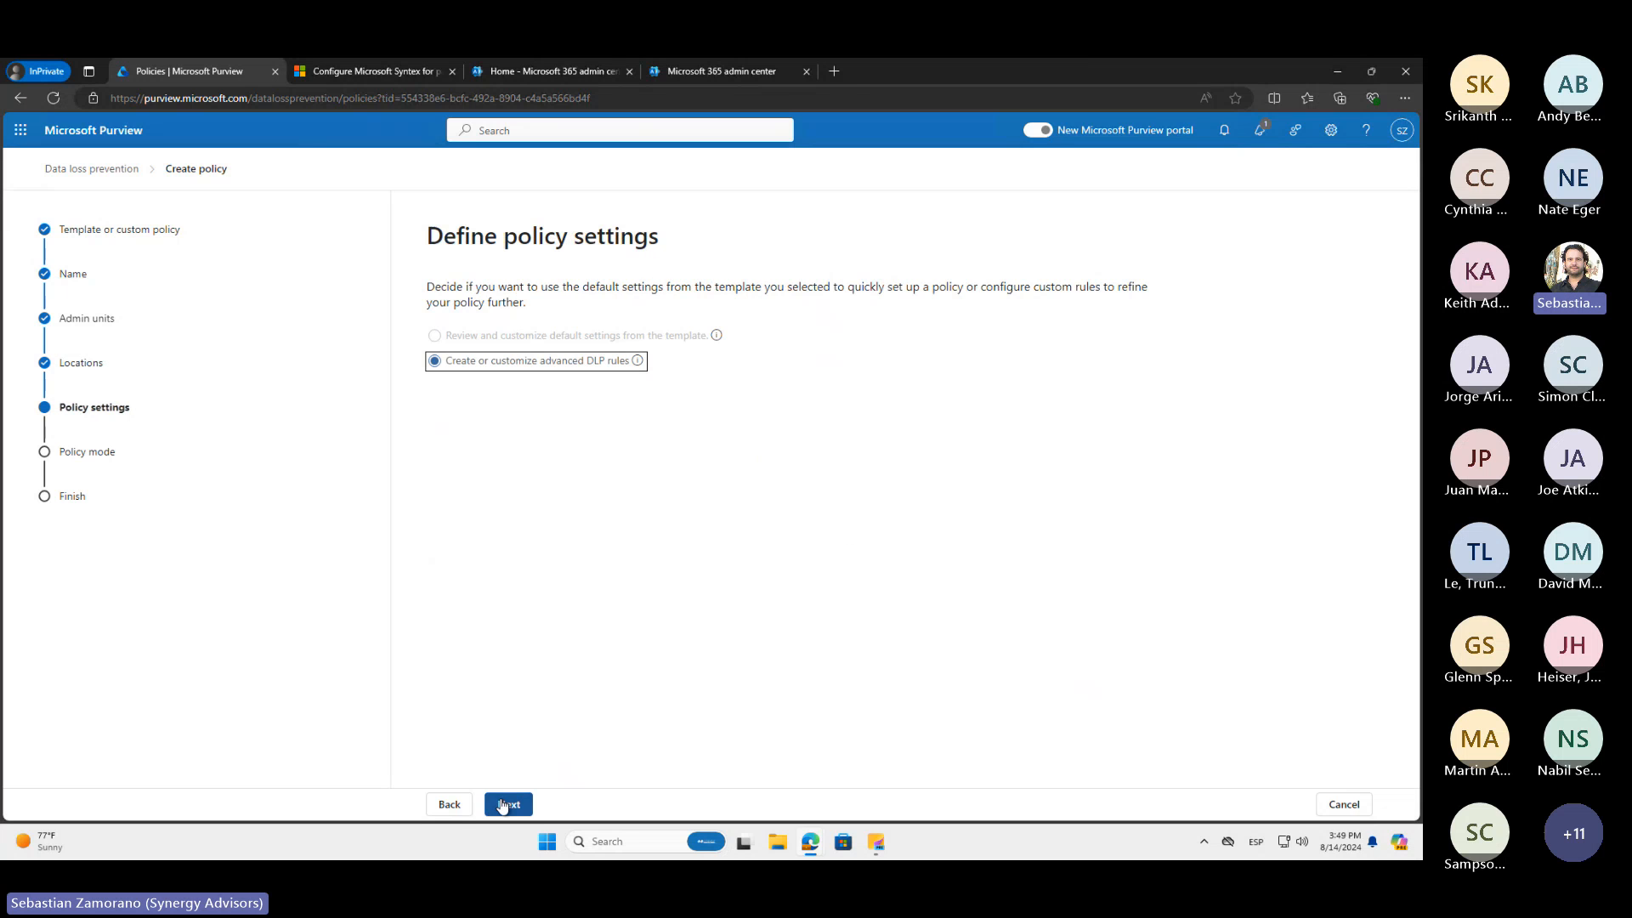
{"action": "left_click", "coordinate": [502, 804]}
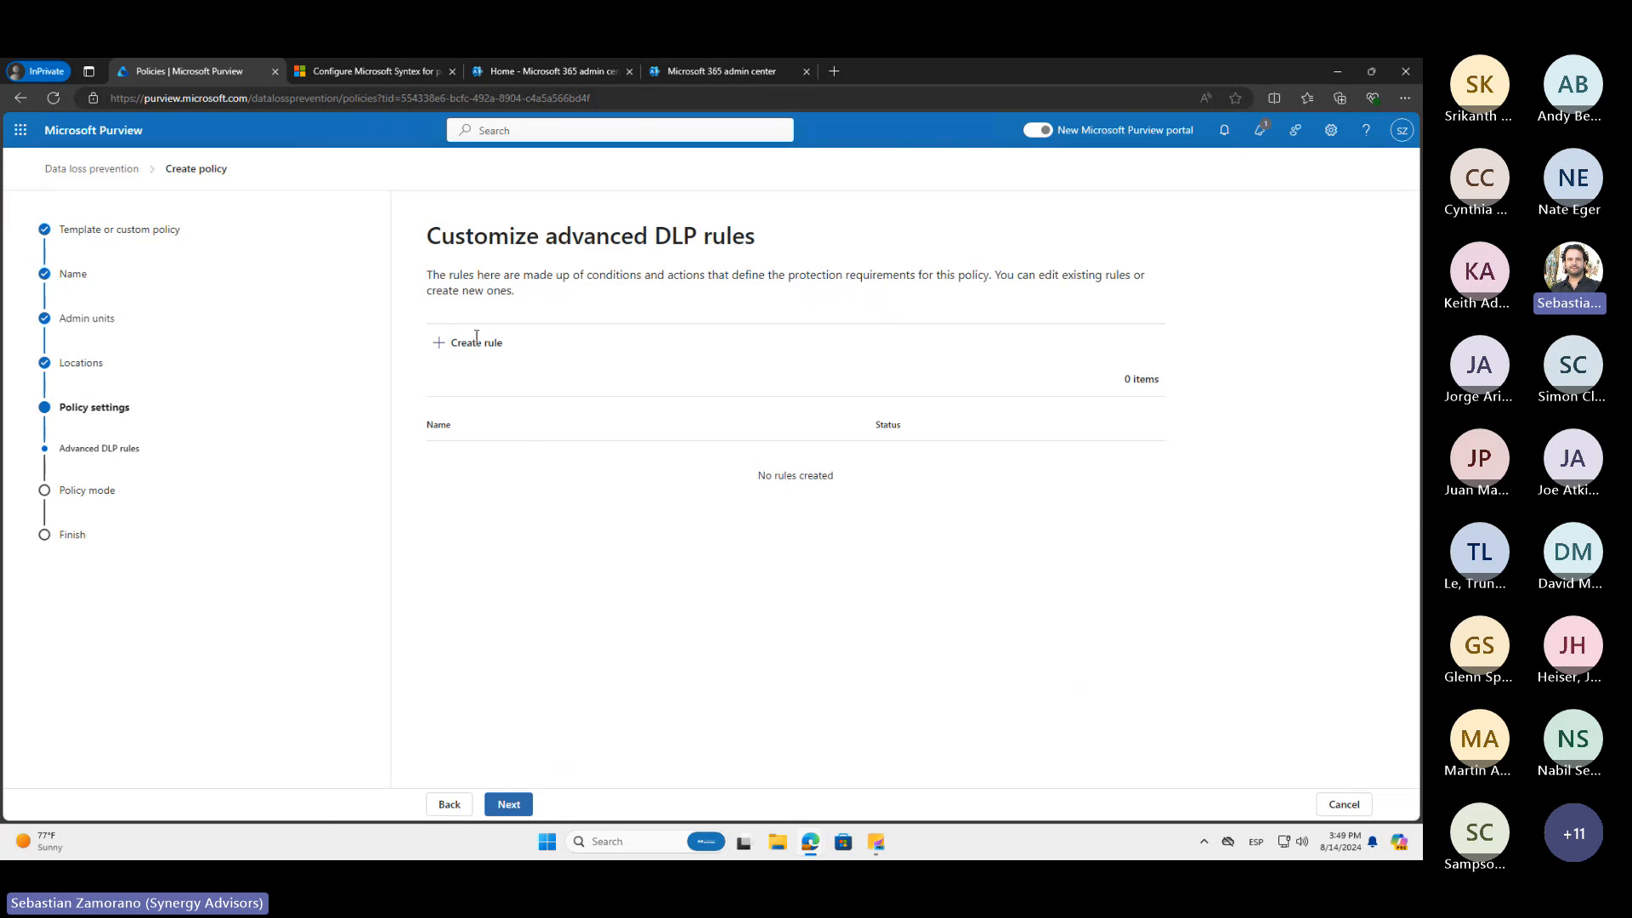
{"action": "left_click", "coordinate": [476, 340]}
{"action": "left_click", "coordinate": [450, 455]}
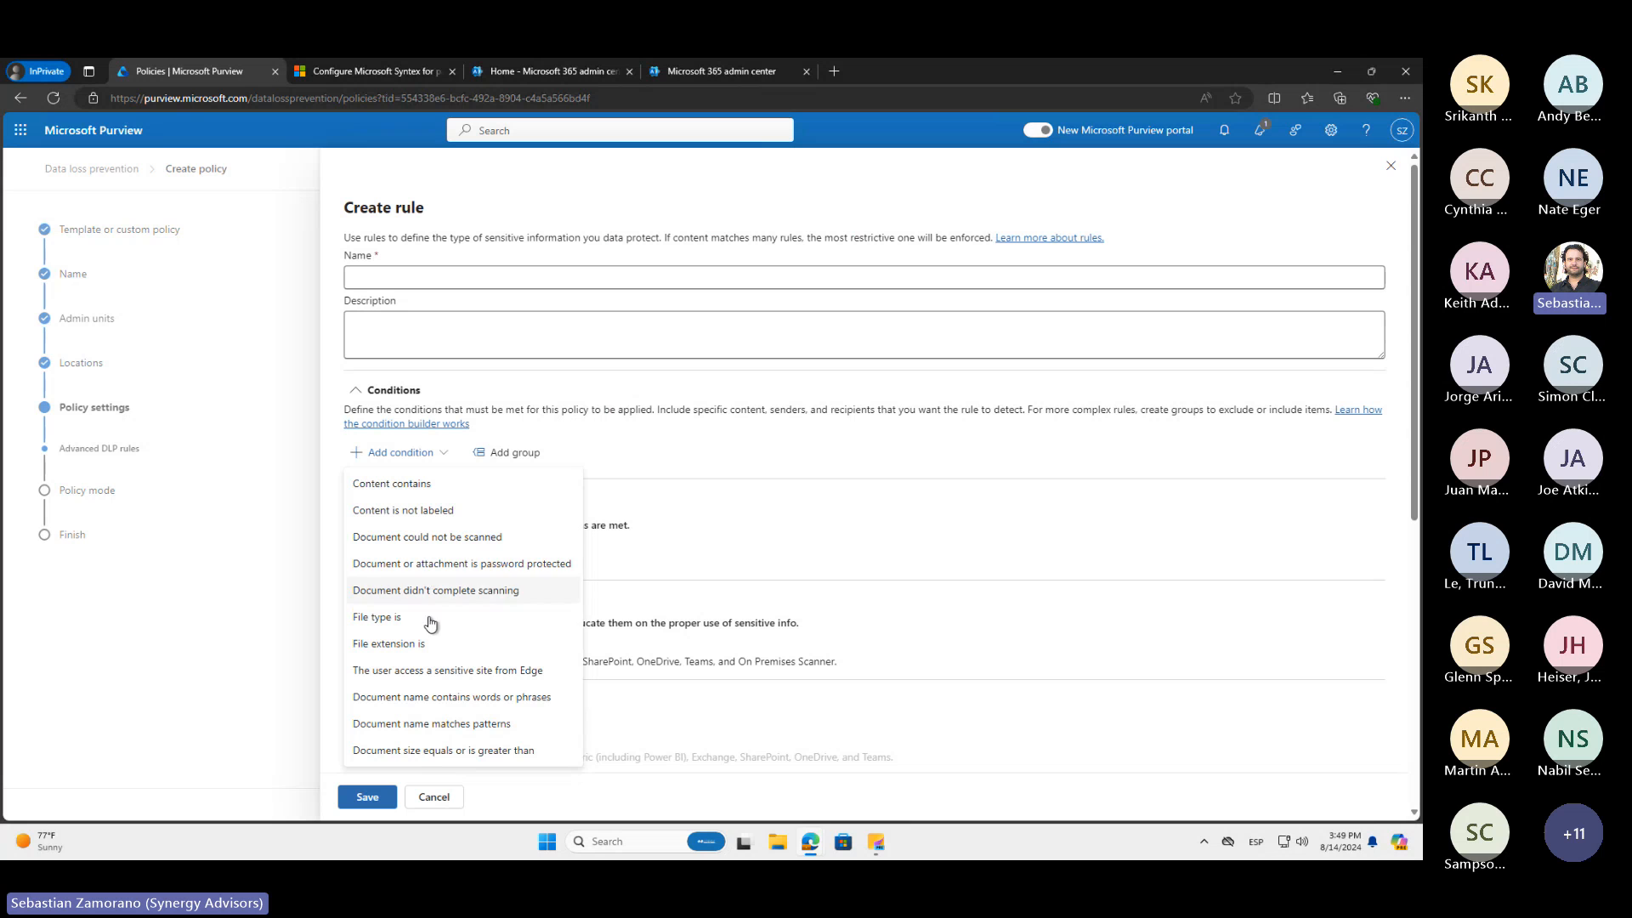
{"action": "left_click", "coordinate": [424, 491]}
{"action": "scroll", "coordinate": [414, 739], "scroll_direction": "down", "scroll_amount": 2}
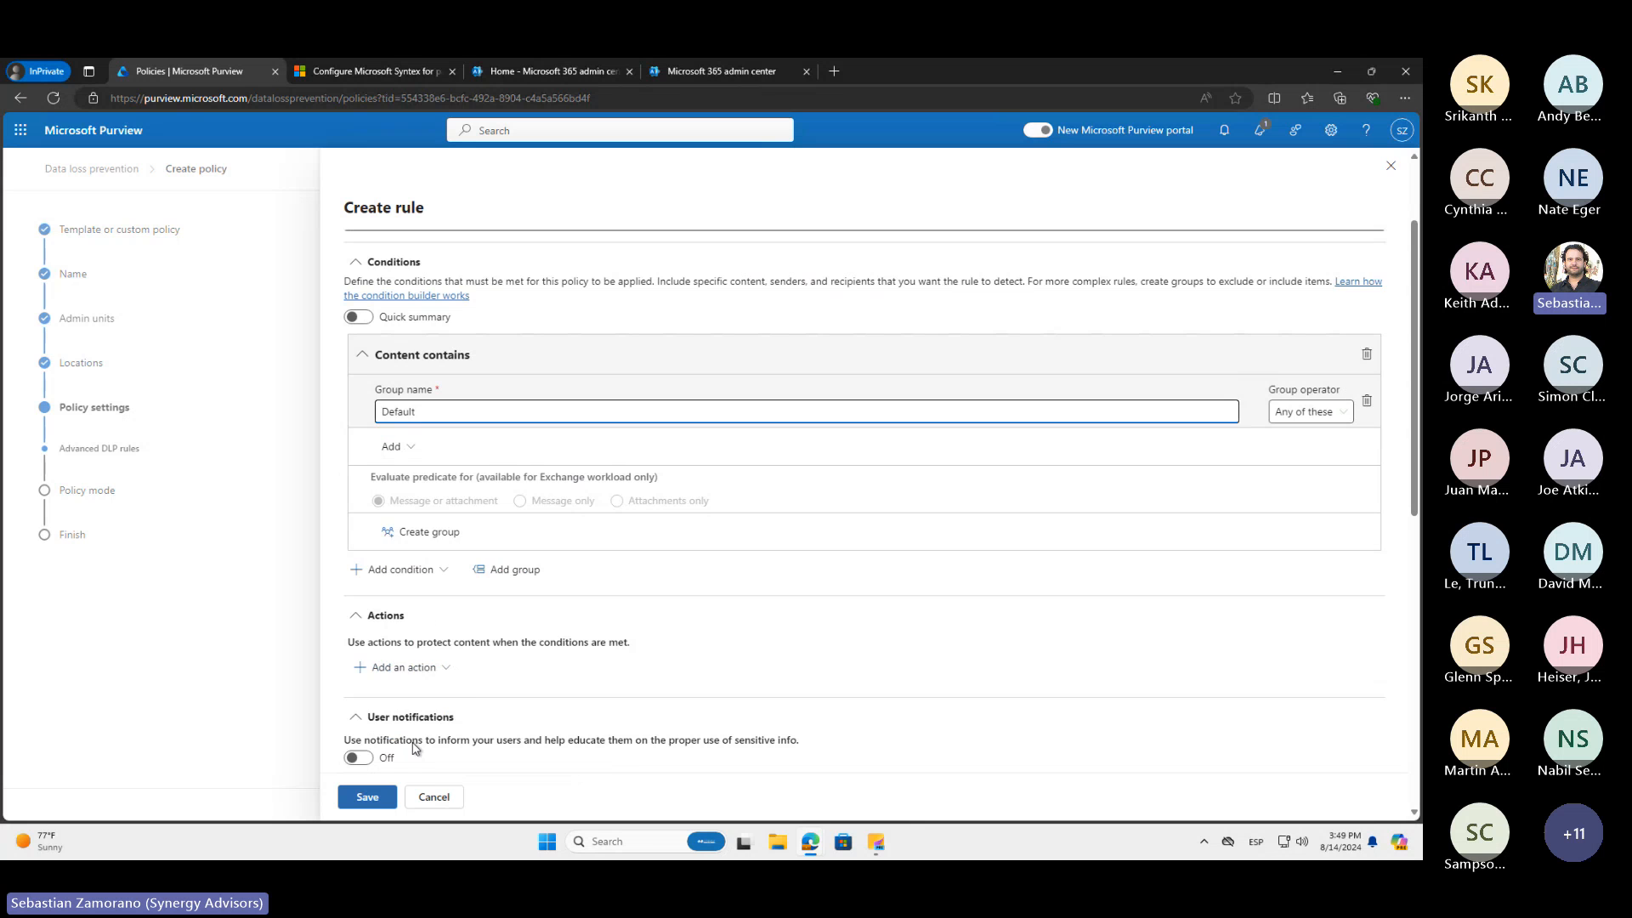
{"action": "scroll", "coordinate": [422, 698], "scroll_direction": "down", "scroll_amount": 3}
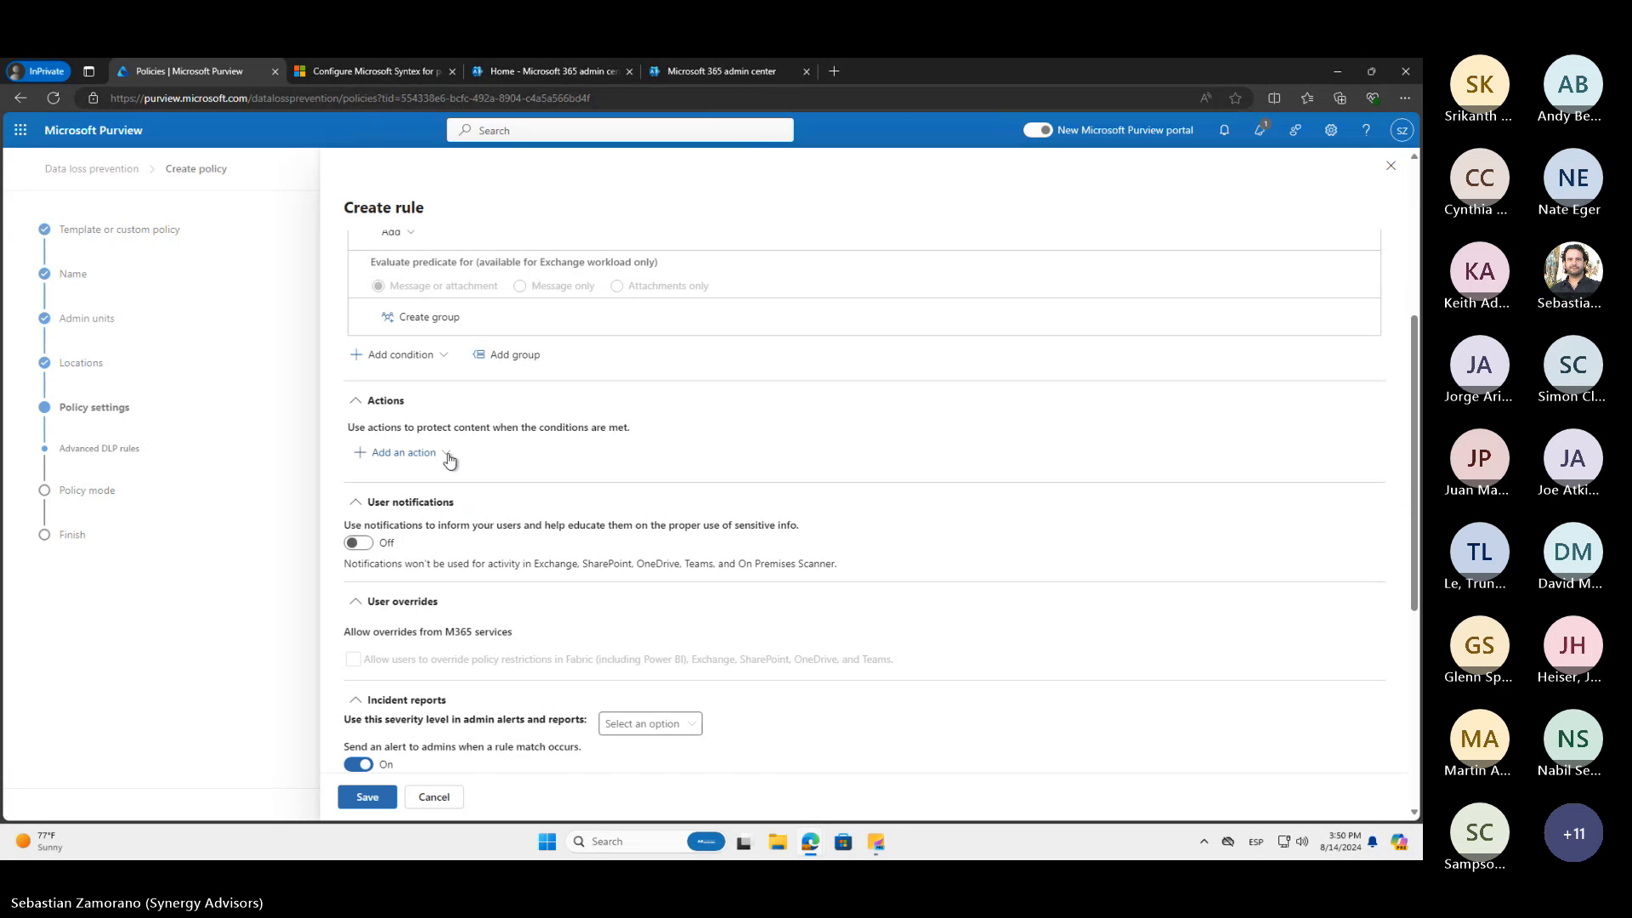
Add the actions for restricting or encrypting content in Microsoft 365 locations and for auditing or restricting activities on devices
{"action": "left_click", "coordinate": [448, 456]}
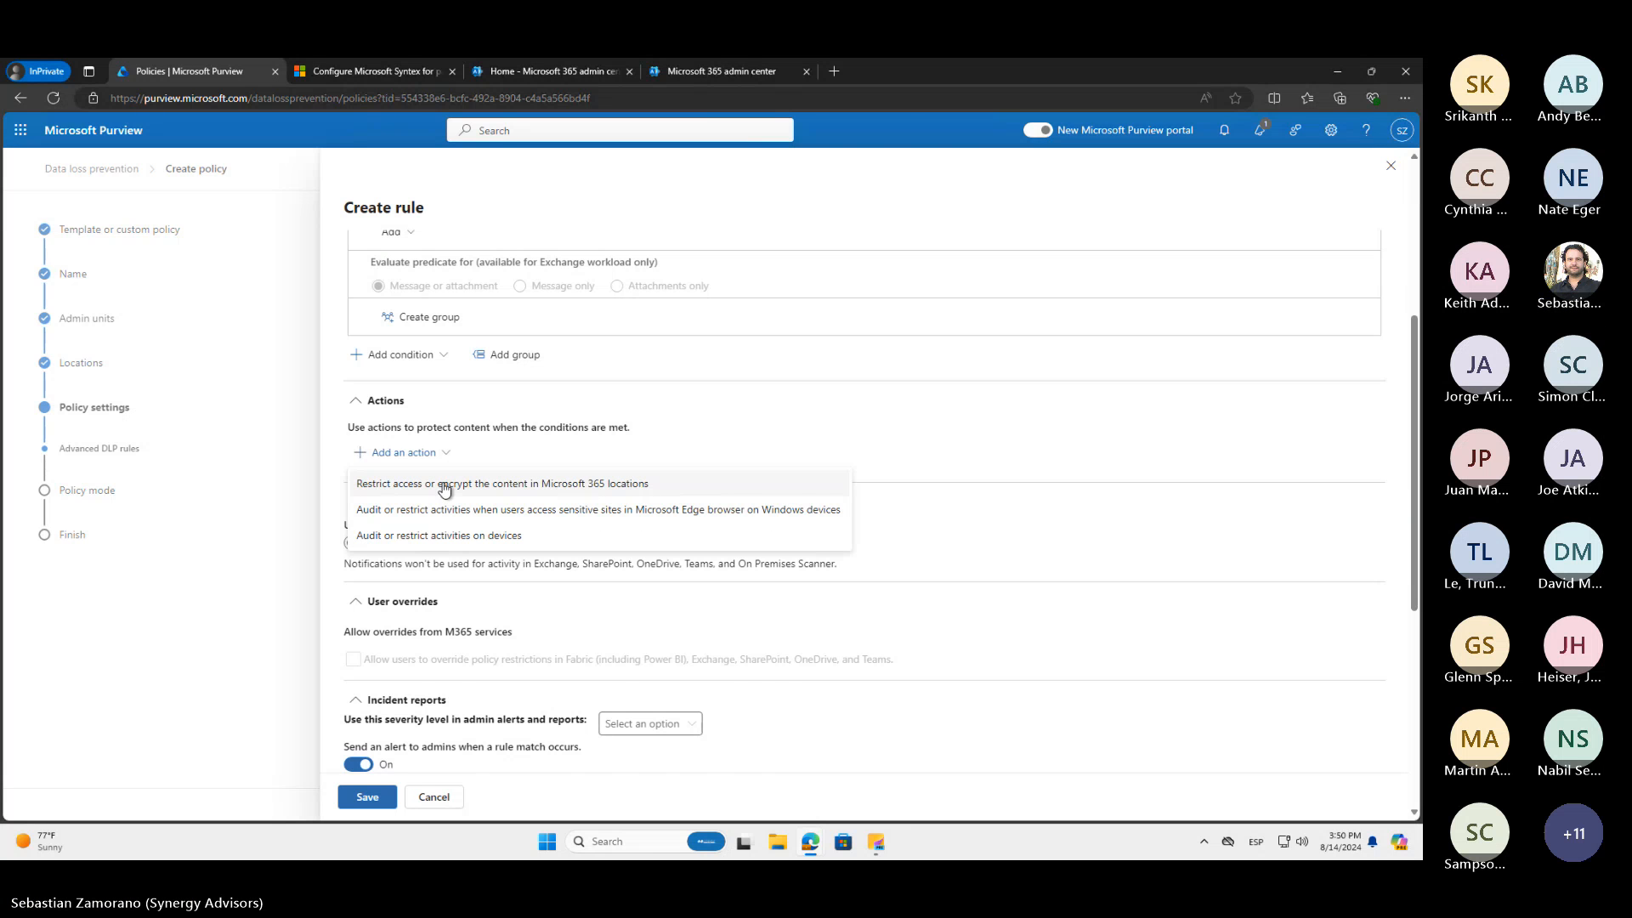
{"action": "left_click", "coordinate": [443, 485]}
{"action": "scroll", "coordinate": [445, 488], "scroll_direction": "down", "scroll_amount": 5}
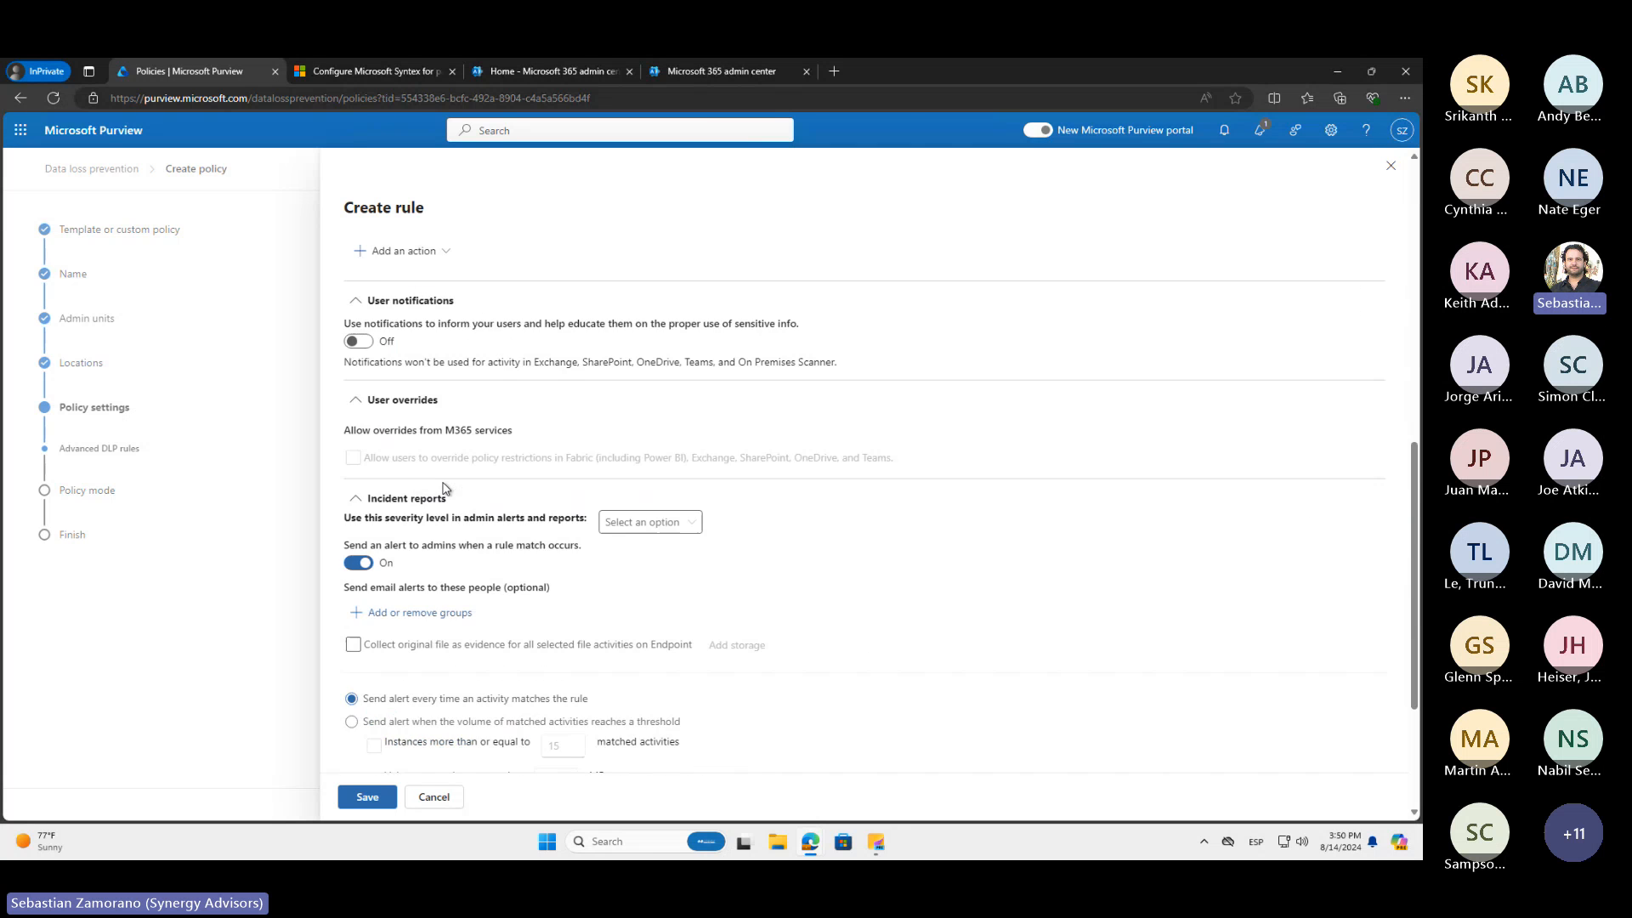
{"action": "scroll", "coordinate": [443, 488], "scroll_direction": "up", "scroll_amount": 3}
{"action": "left_click", "coordinate": [442, 473]}
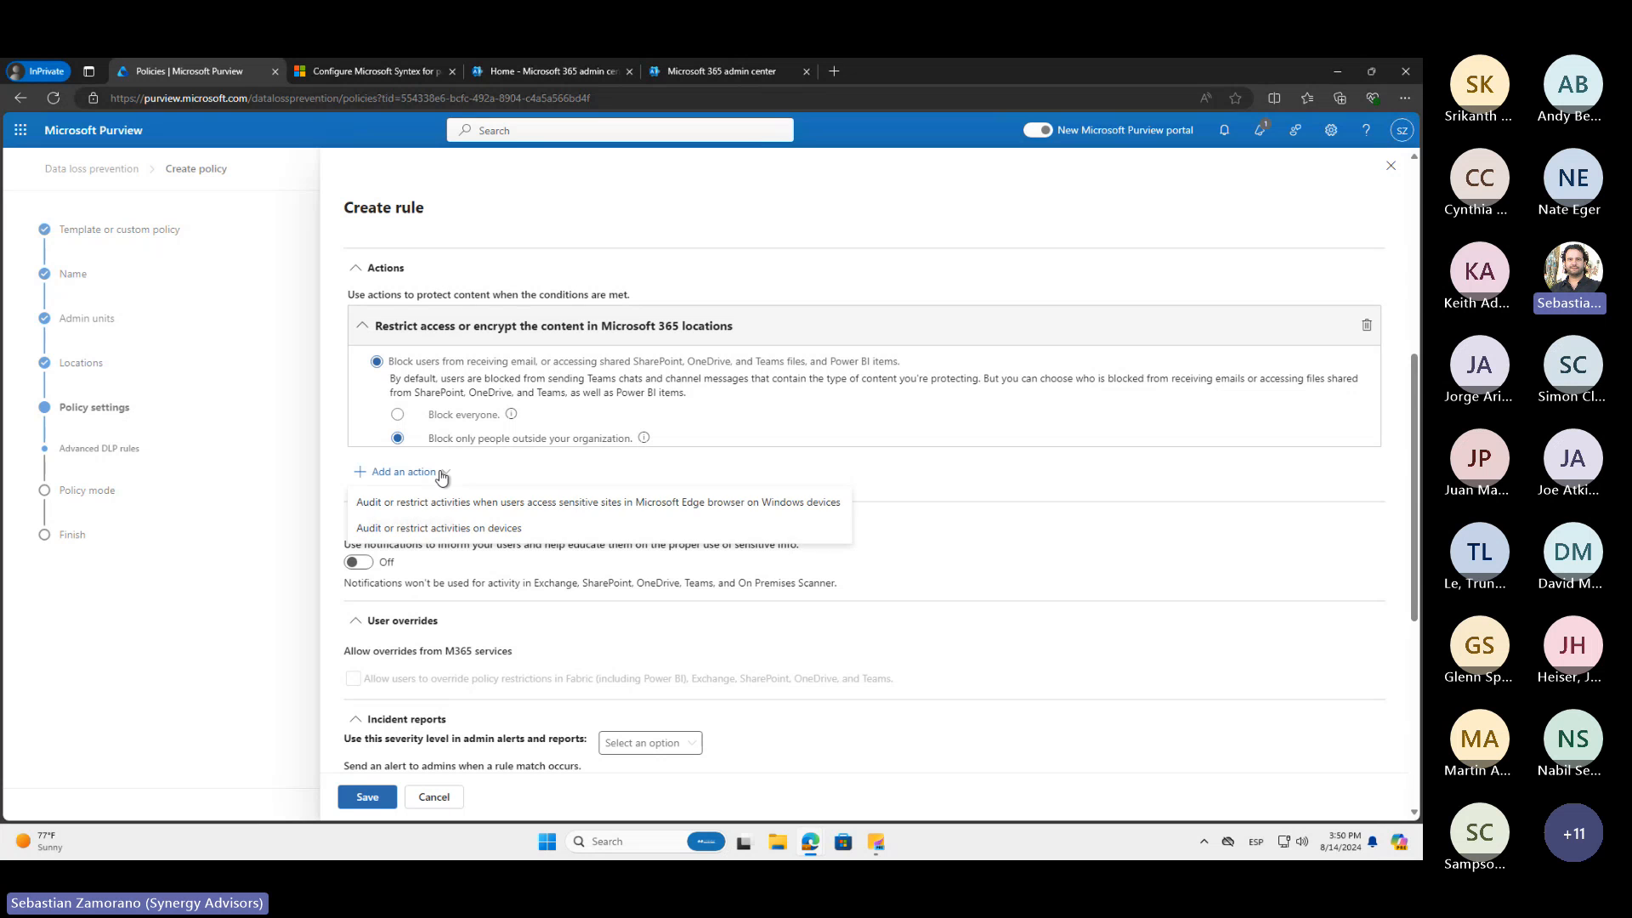
{"action": "left_click", "coordinate": [428, 535]}
Examine the file activity and restricted app settings of the device action, and discard the rule
{"action": "scroll", "coordinate": [428, 539], "scroll_direction": "down", "scroll_amount": 6}
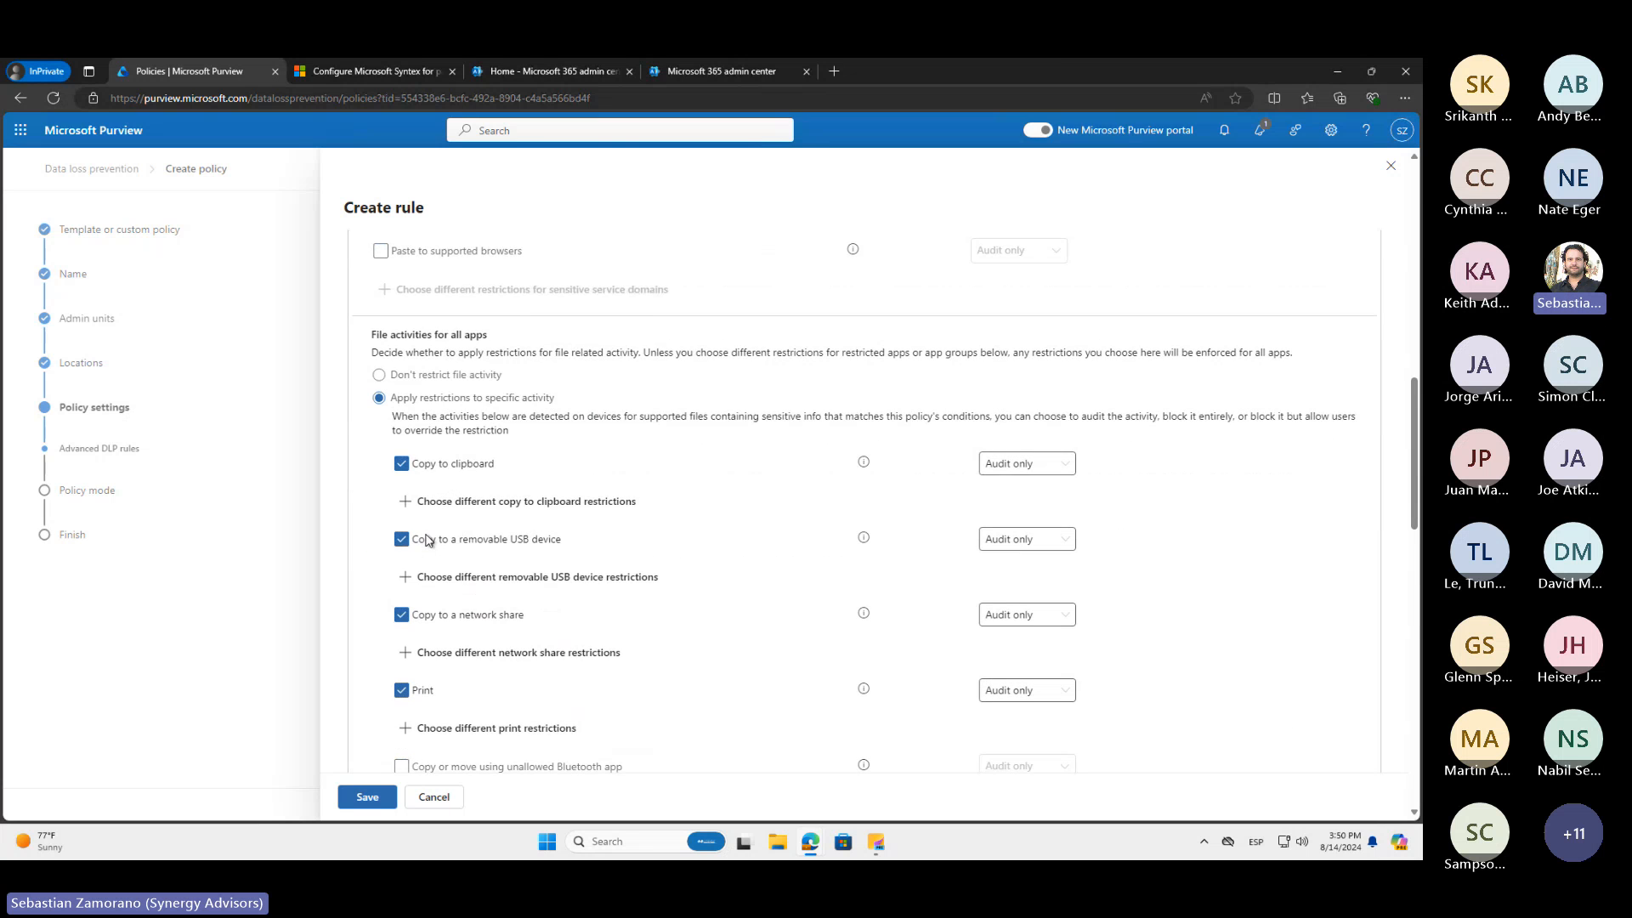
{"action": "scroll", "coordinate": [428, 539], "scroll_direction": "down", "scroll_amount": 3}
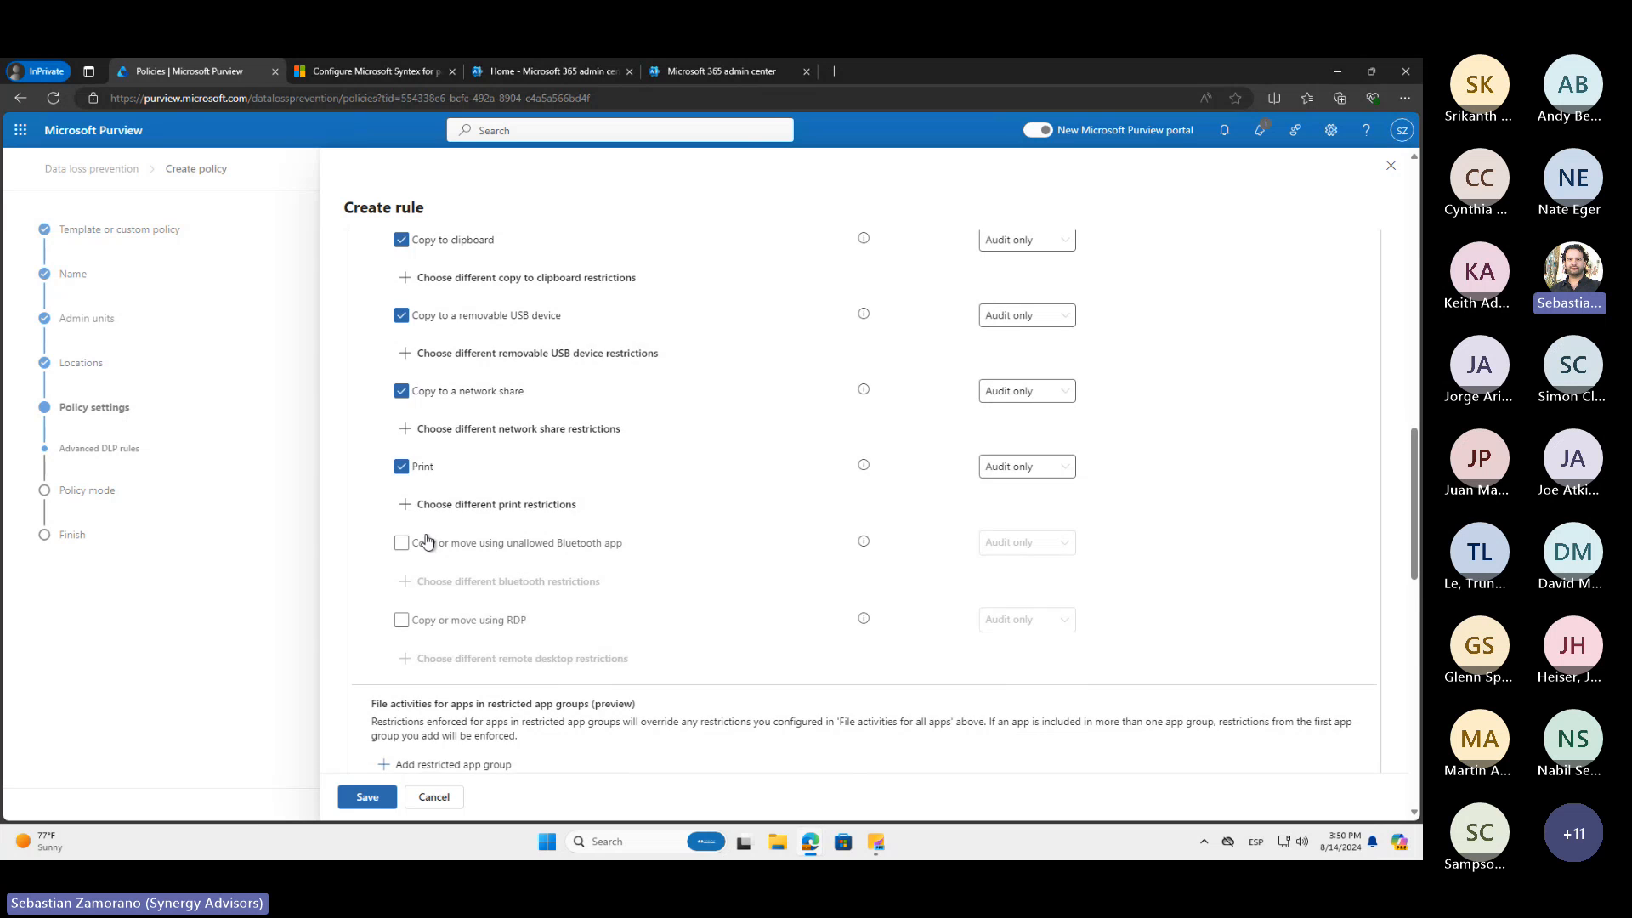
{"action": "scroll", "coordinate": [429, 539], "scroll_direction": "down", "scroll_amount": 5}
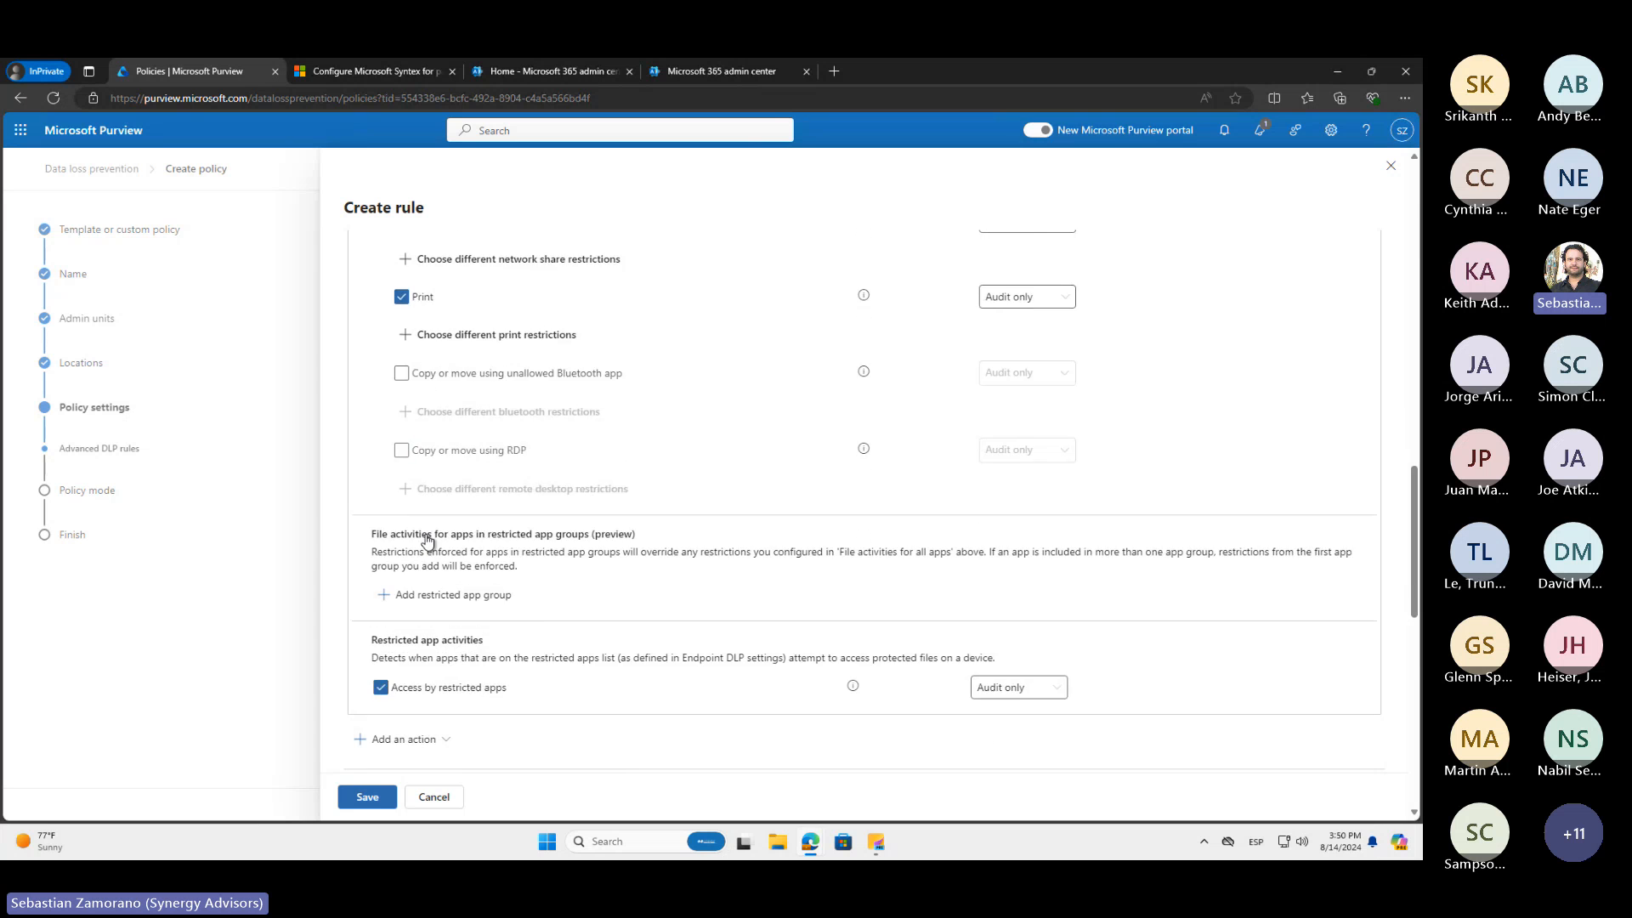
{"action": "left_click", "coordinate": [434, 798]}
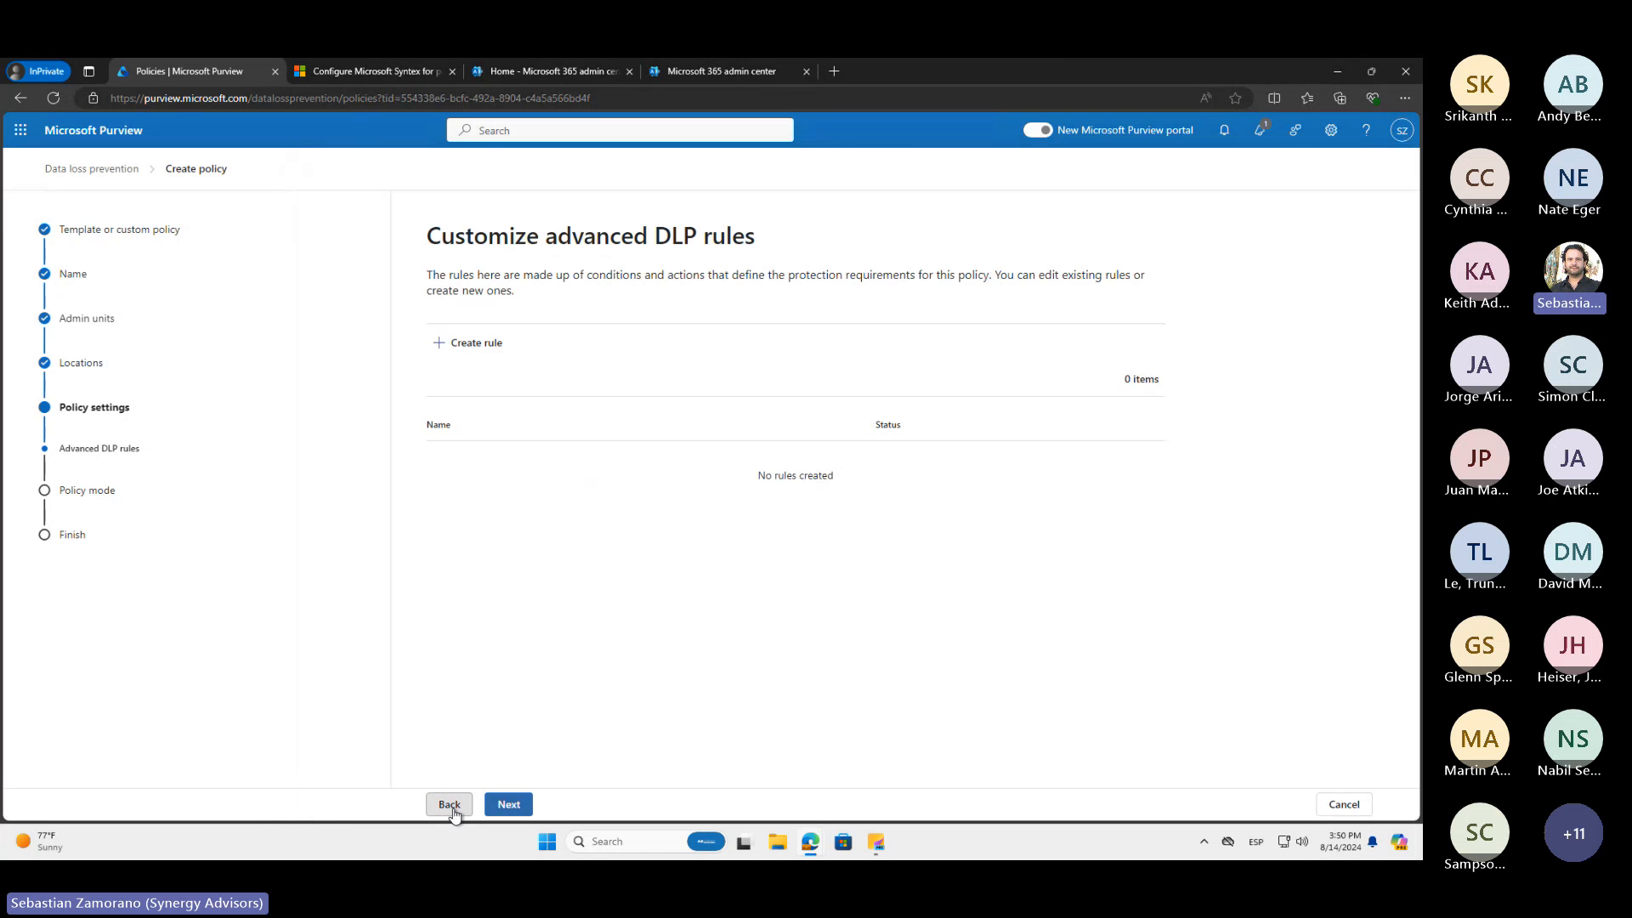
Return to the policy's naming page and replace the default name with "EXO - Productive rules"
{"action": "left_click", "coordinate": [450, 806]}
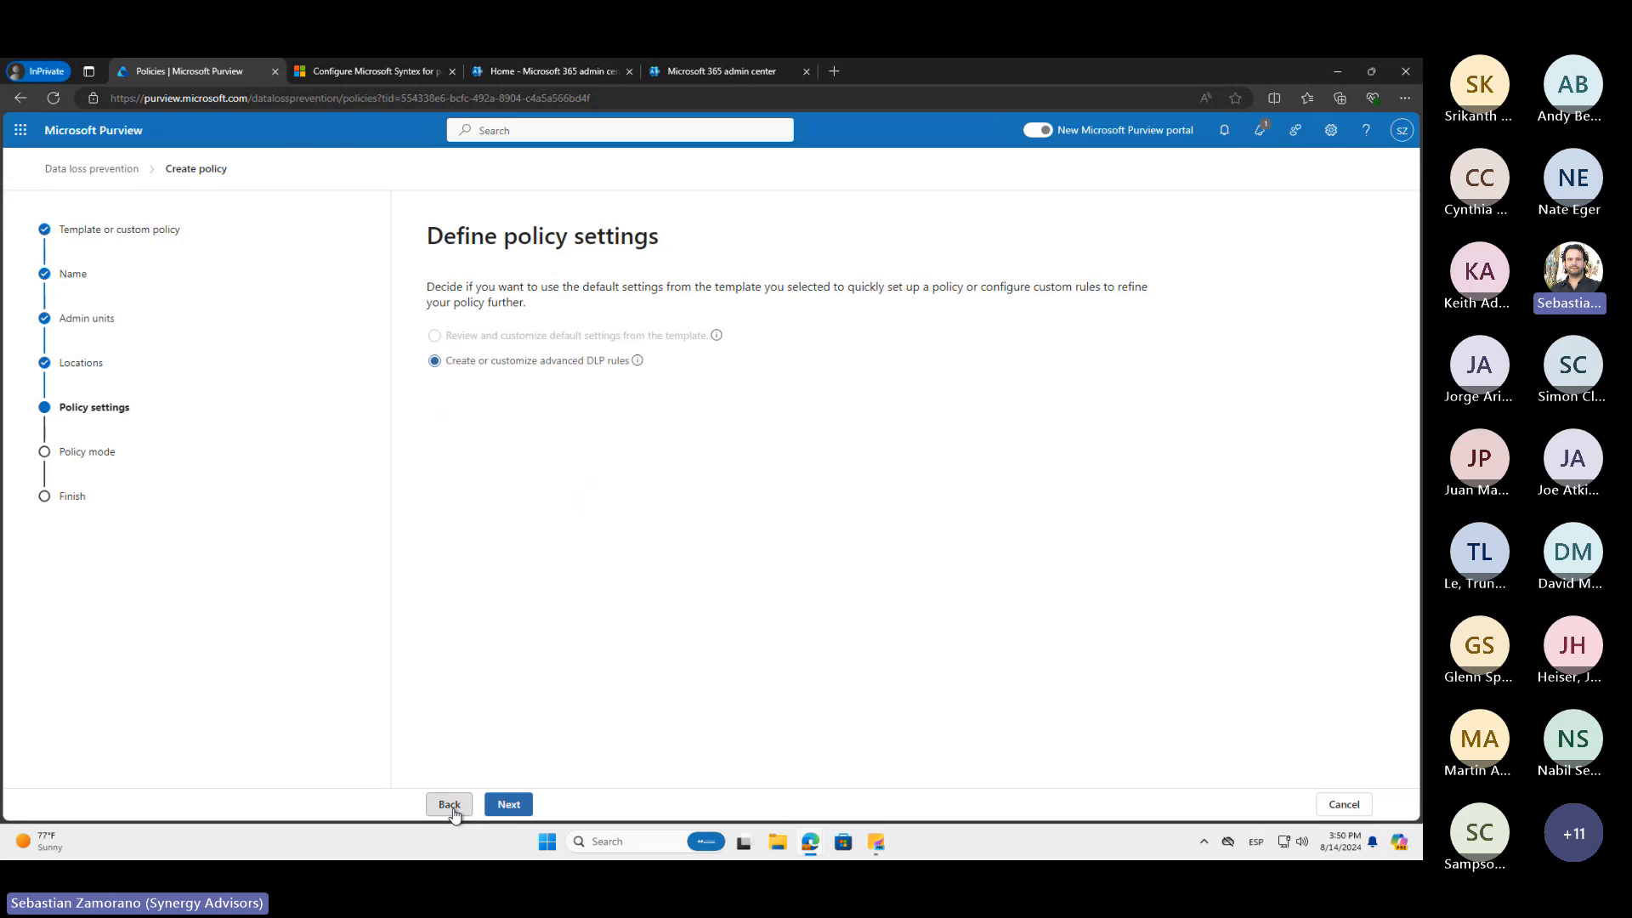
{"action": "left_click", "coordinate": [450, 804]}
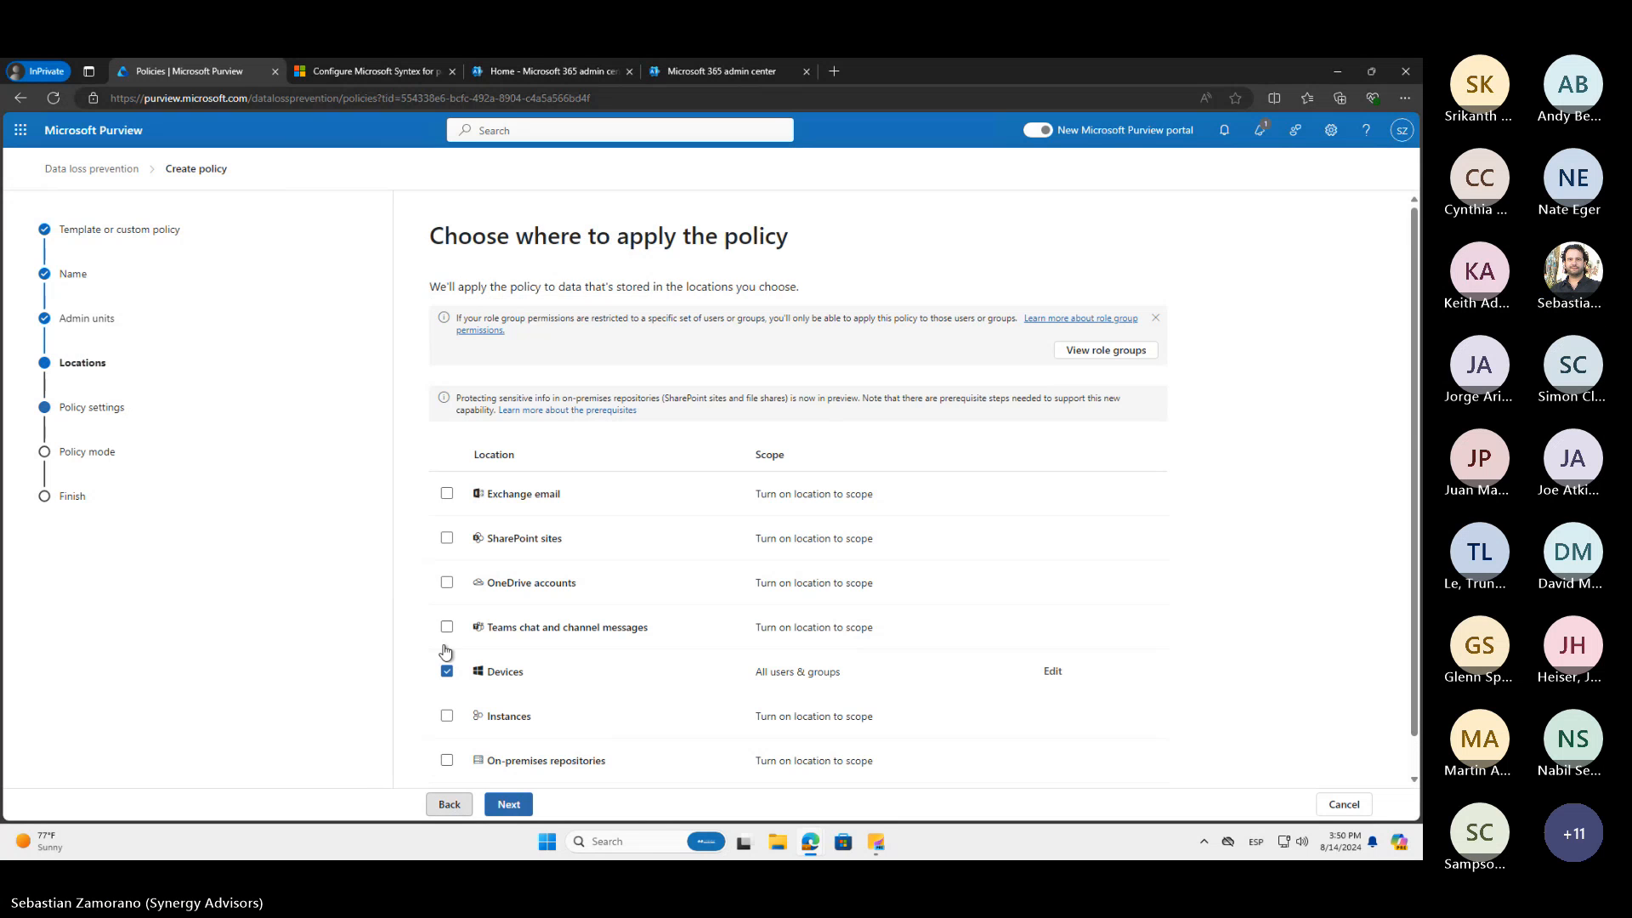
{"action": "left_click", "coordinate": [448, 804]}
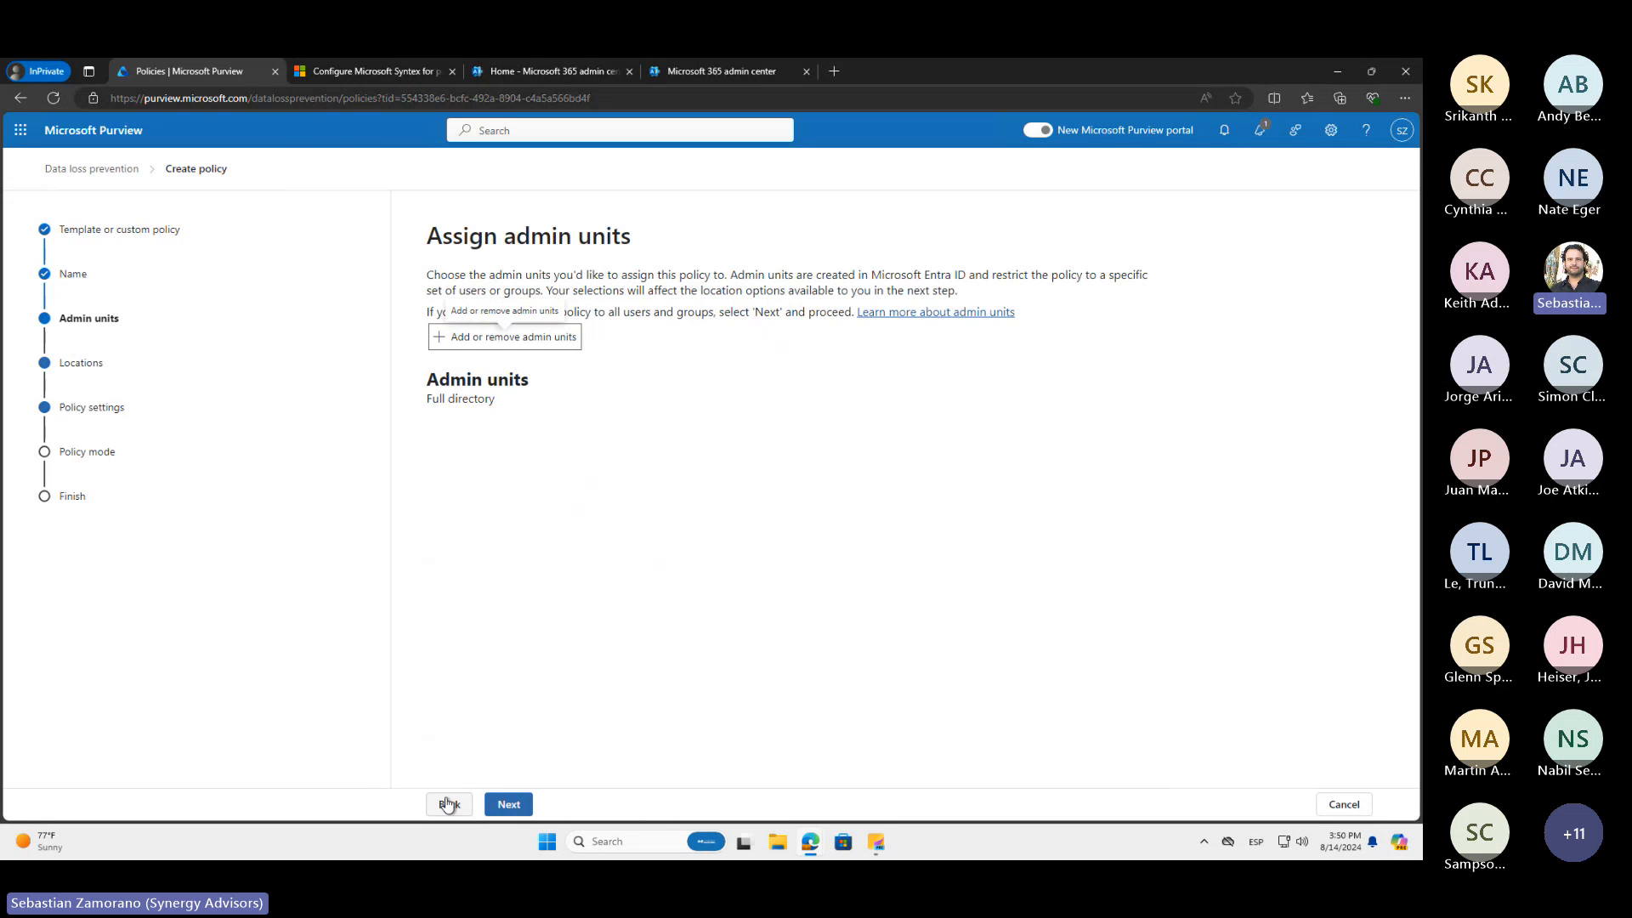
{"action": "left_click", "coordinate": [448, 803]}
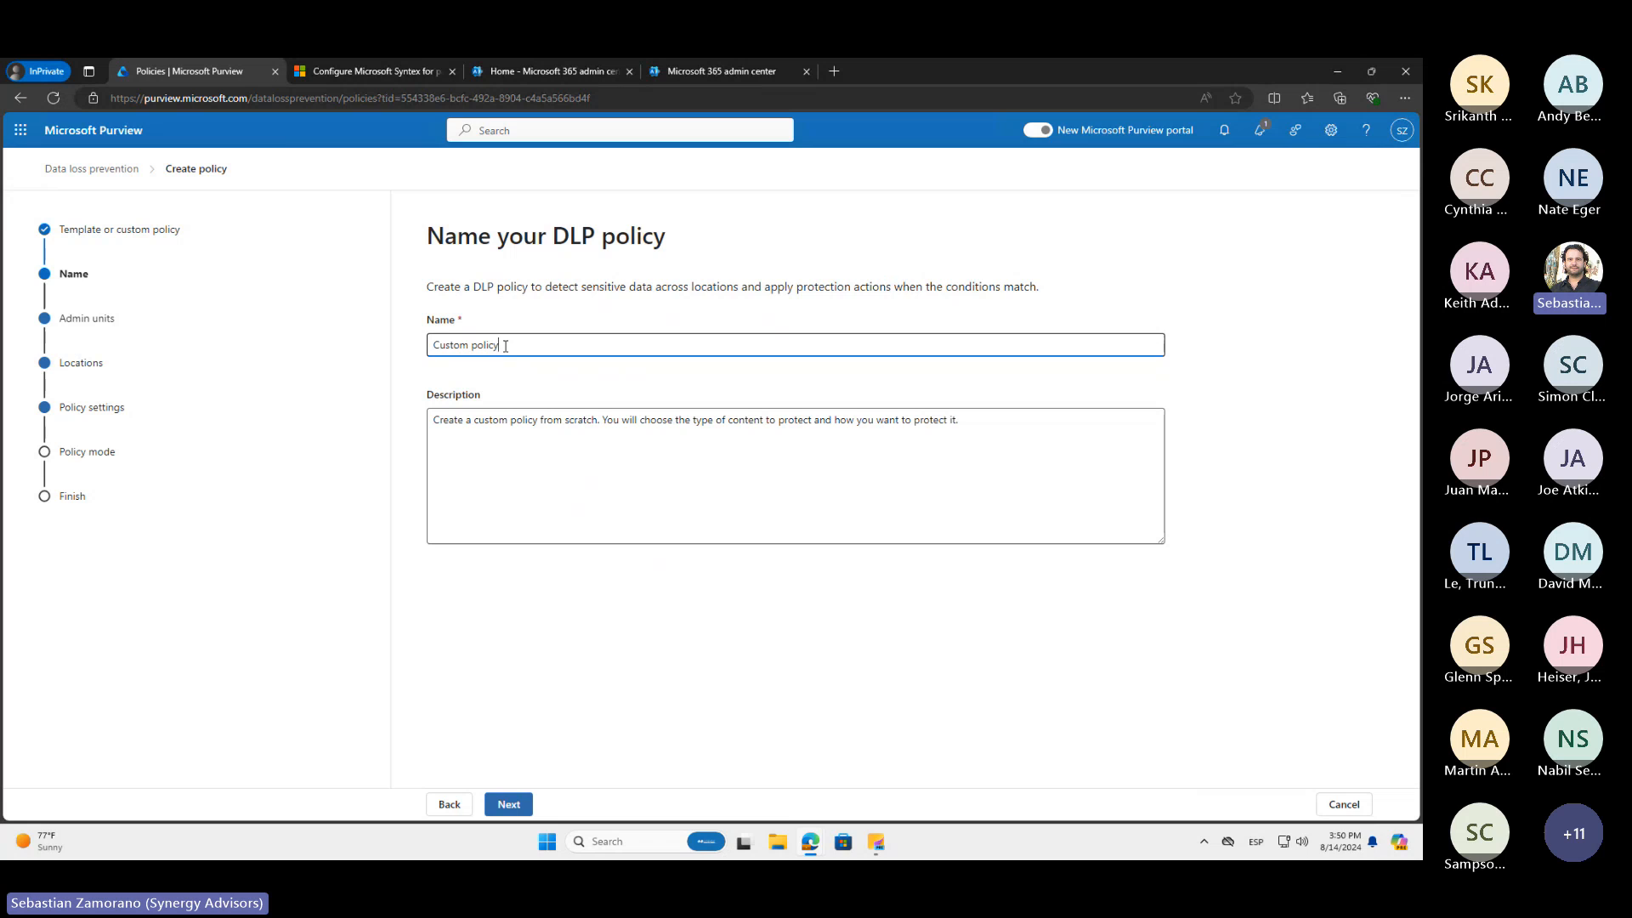
{"action": "left_click_drag", "start_coordinate": [505, 346], "coordinate": [425, 339]}
{"action": "type", "text": "EXO -"}
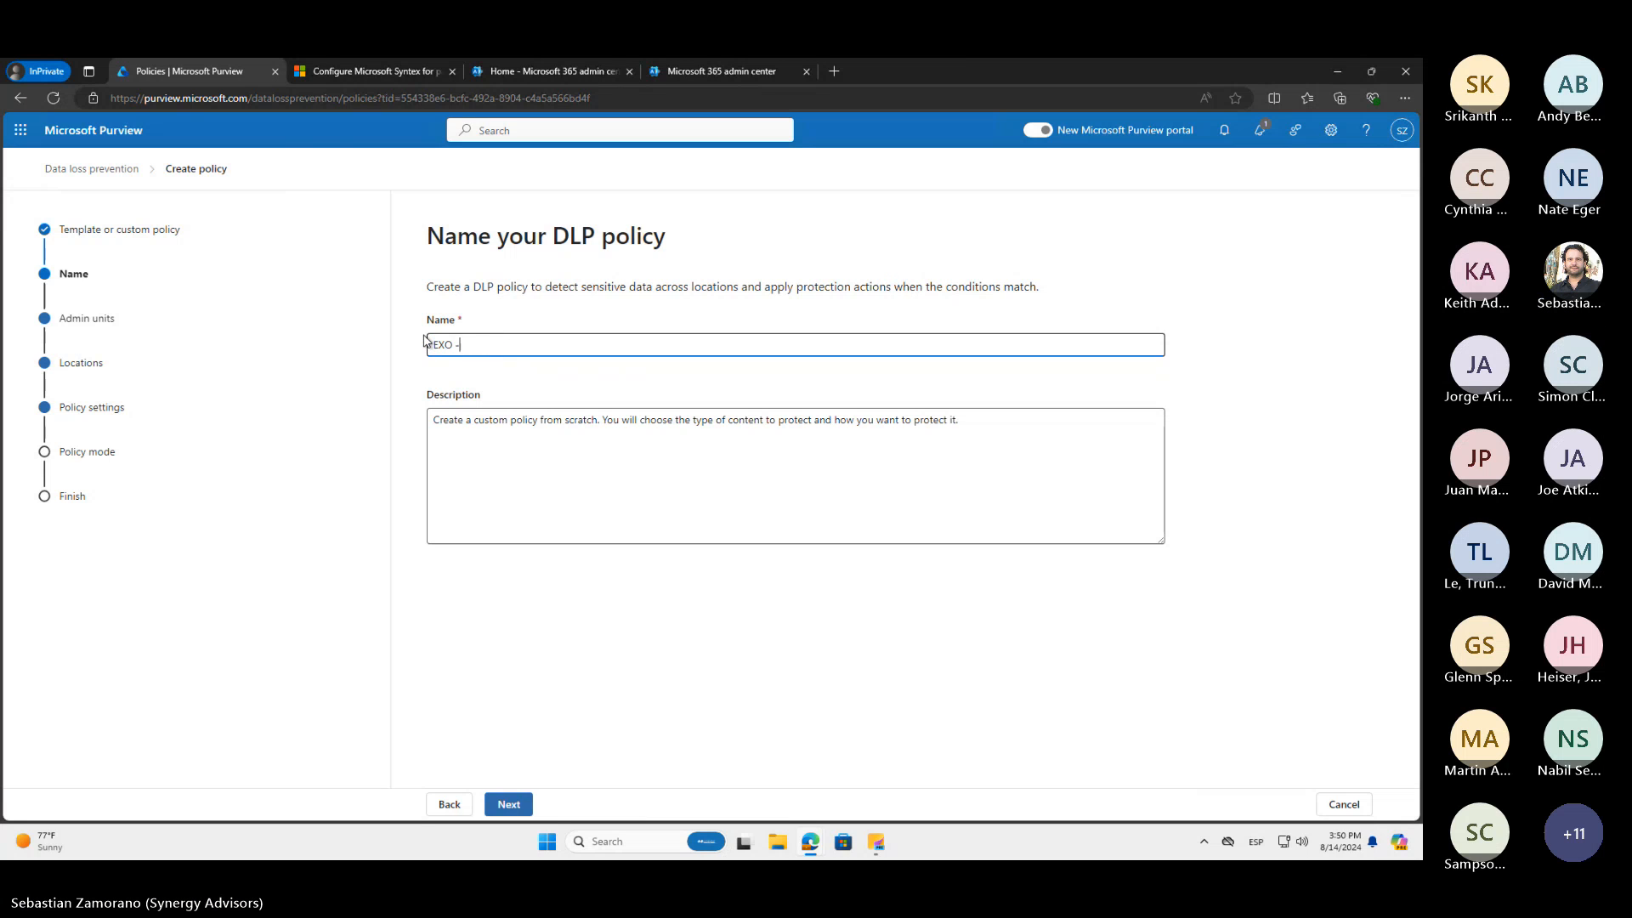
{"action": "type", "text": " Productive rules"}
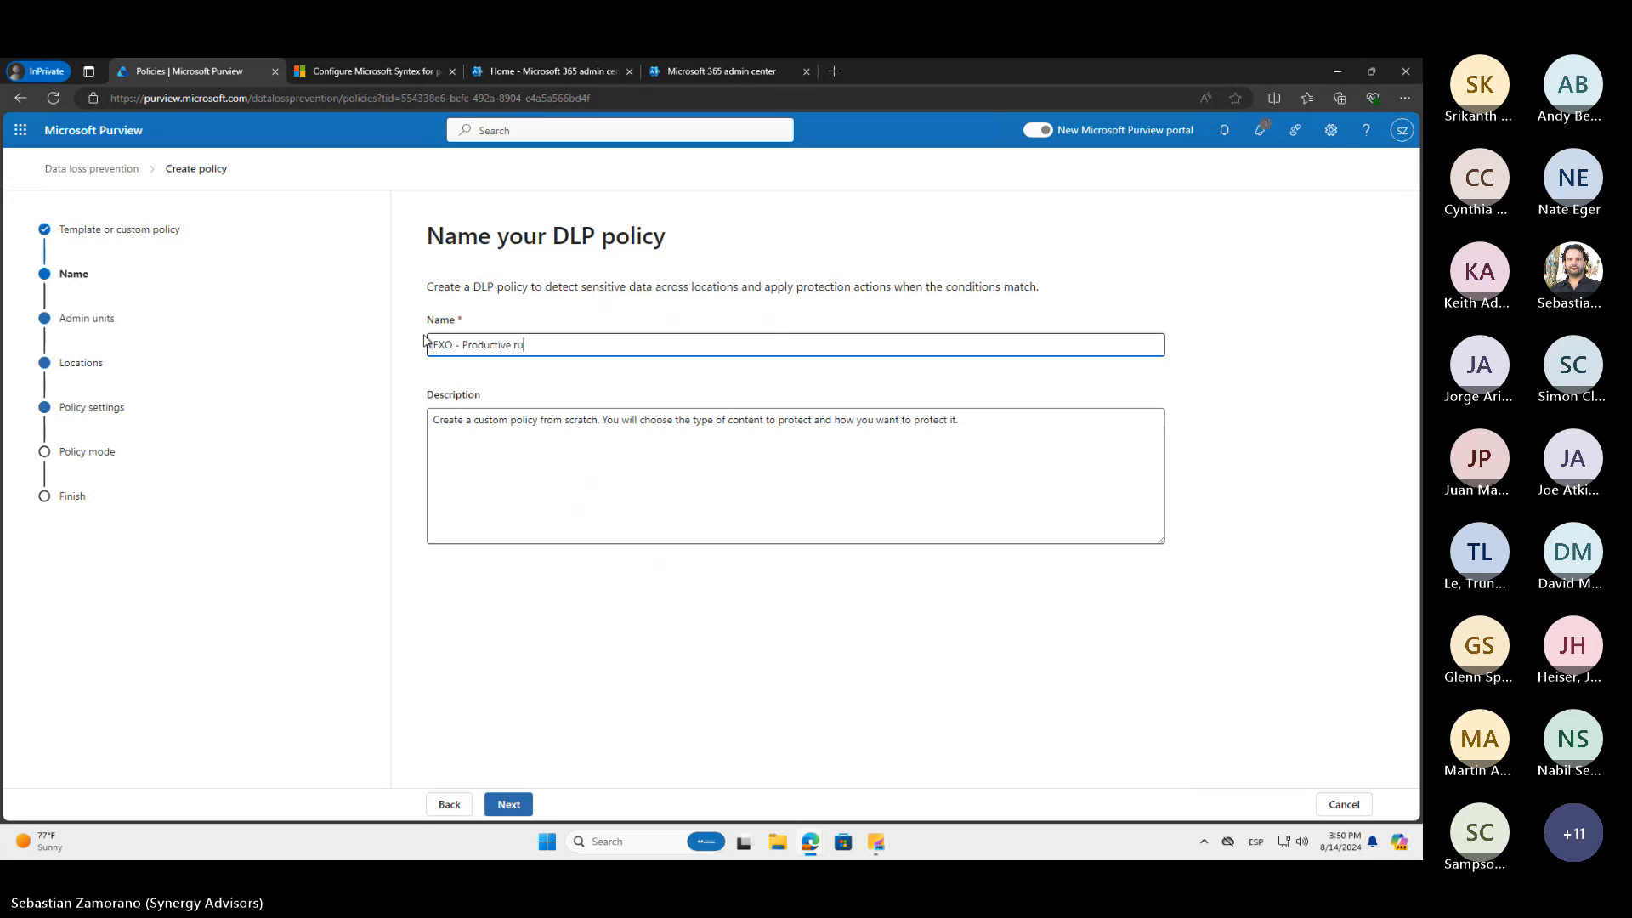
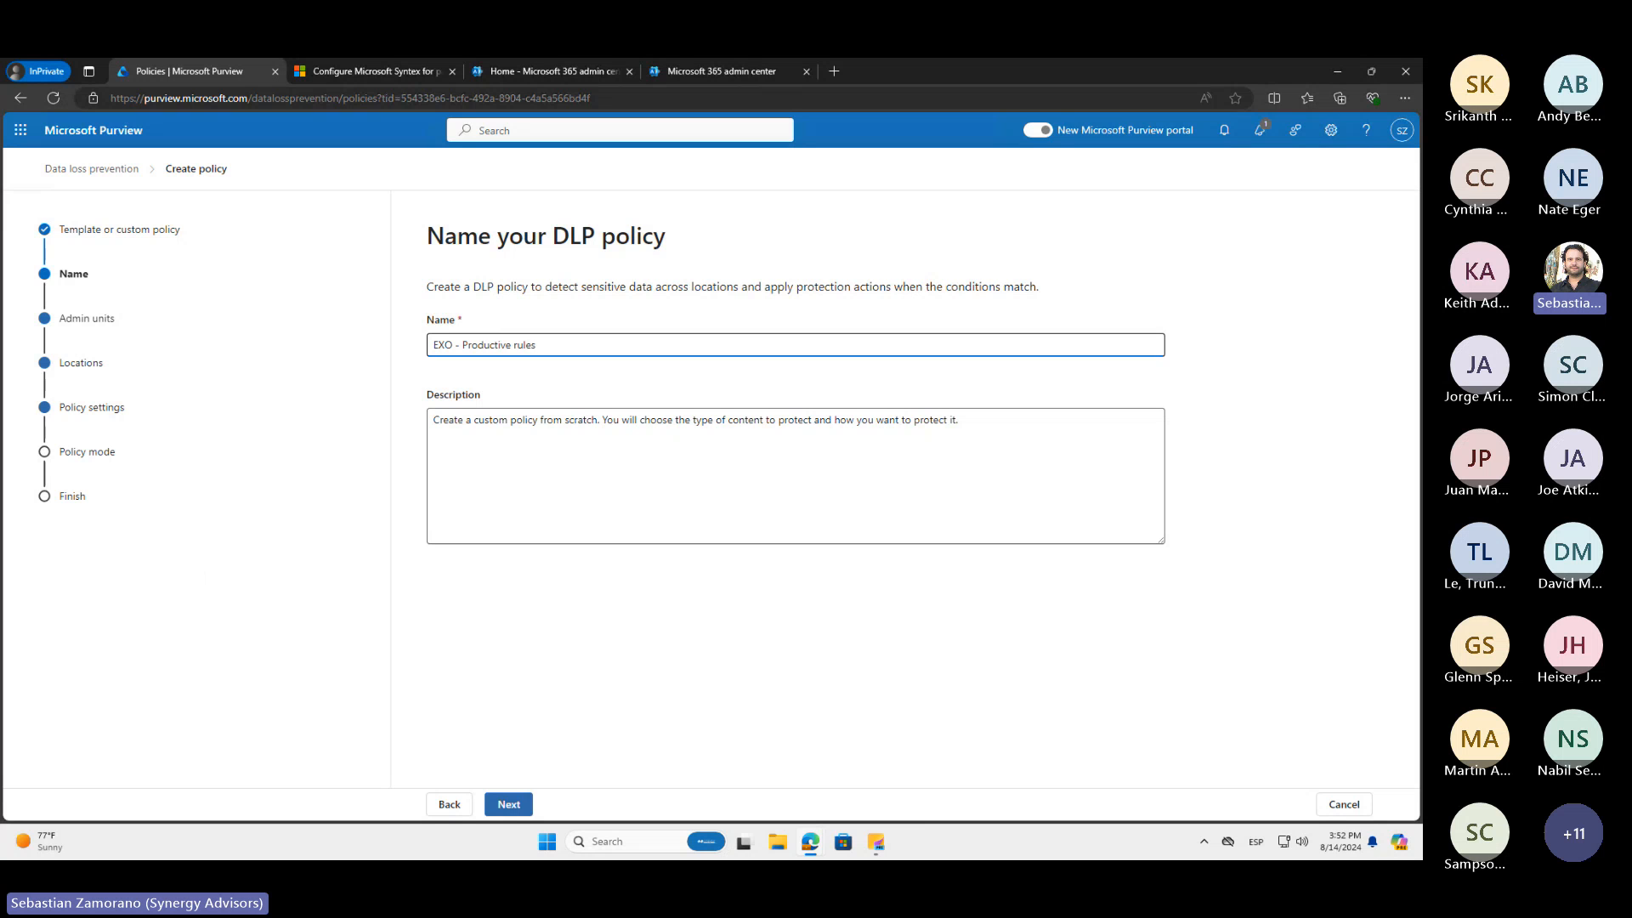
Switch to the other browser window and view the ActivityExplorerExport README on GitHub, including its web address
{"action": "key", "text": "alt+Tab"}
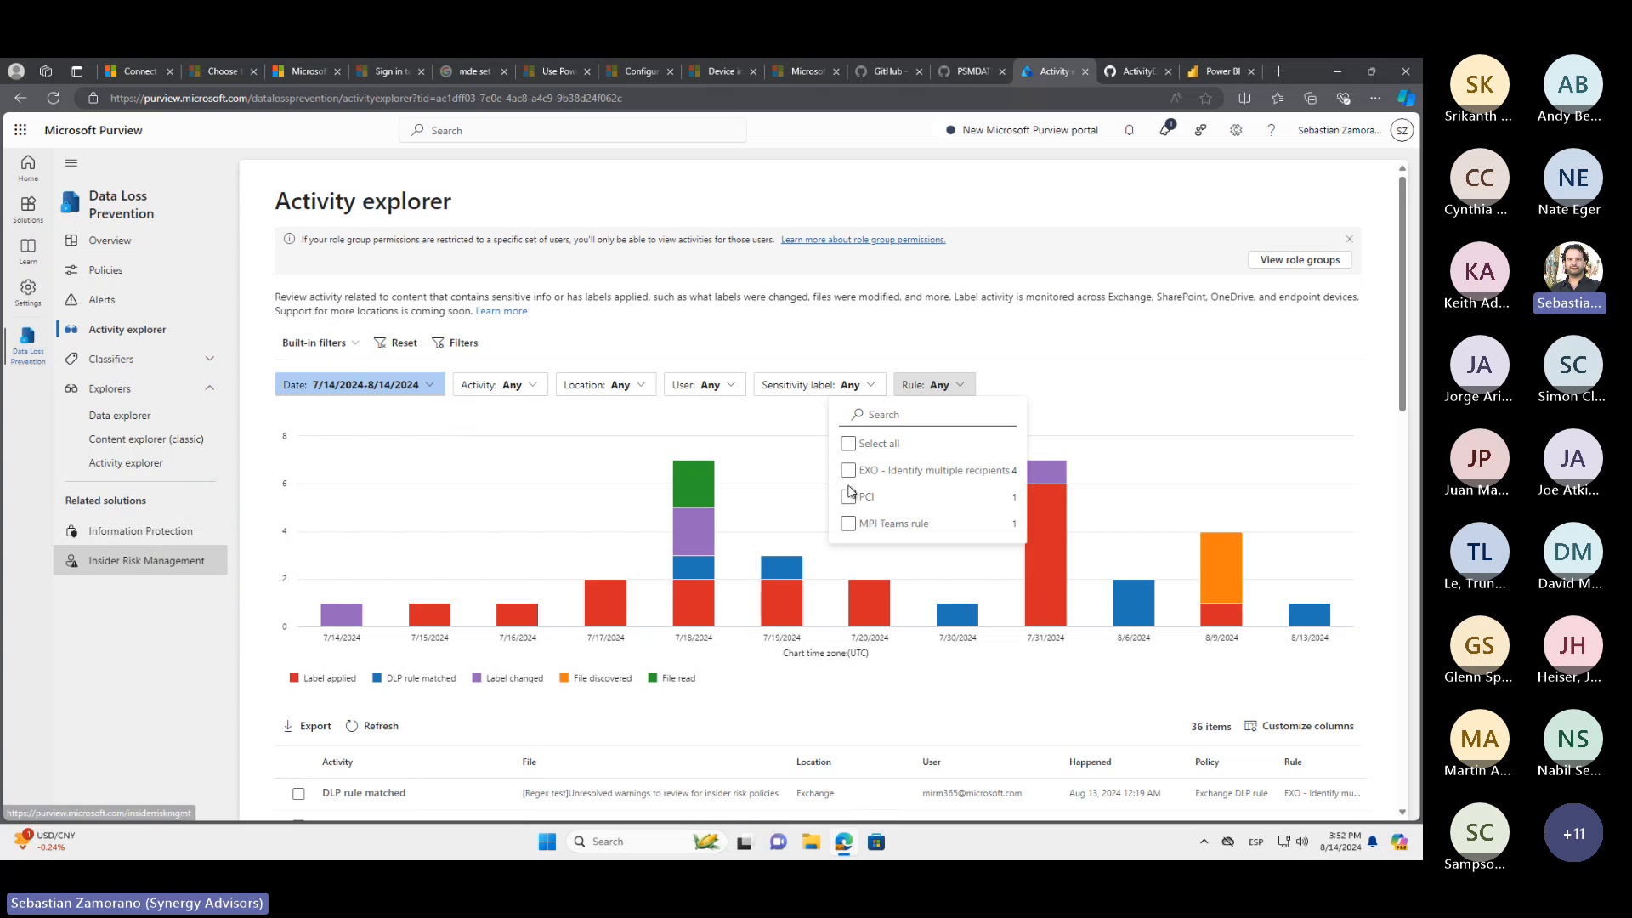
{"action": "left_click", "coordinate": [1137, 71]}
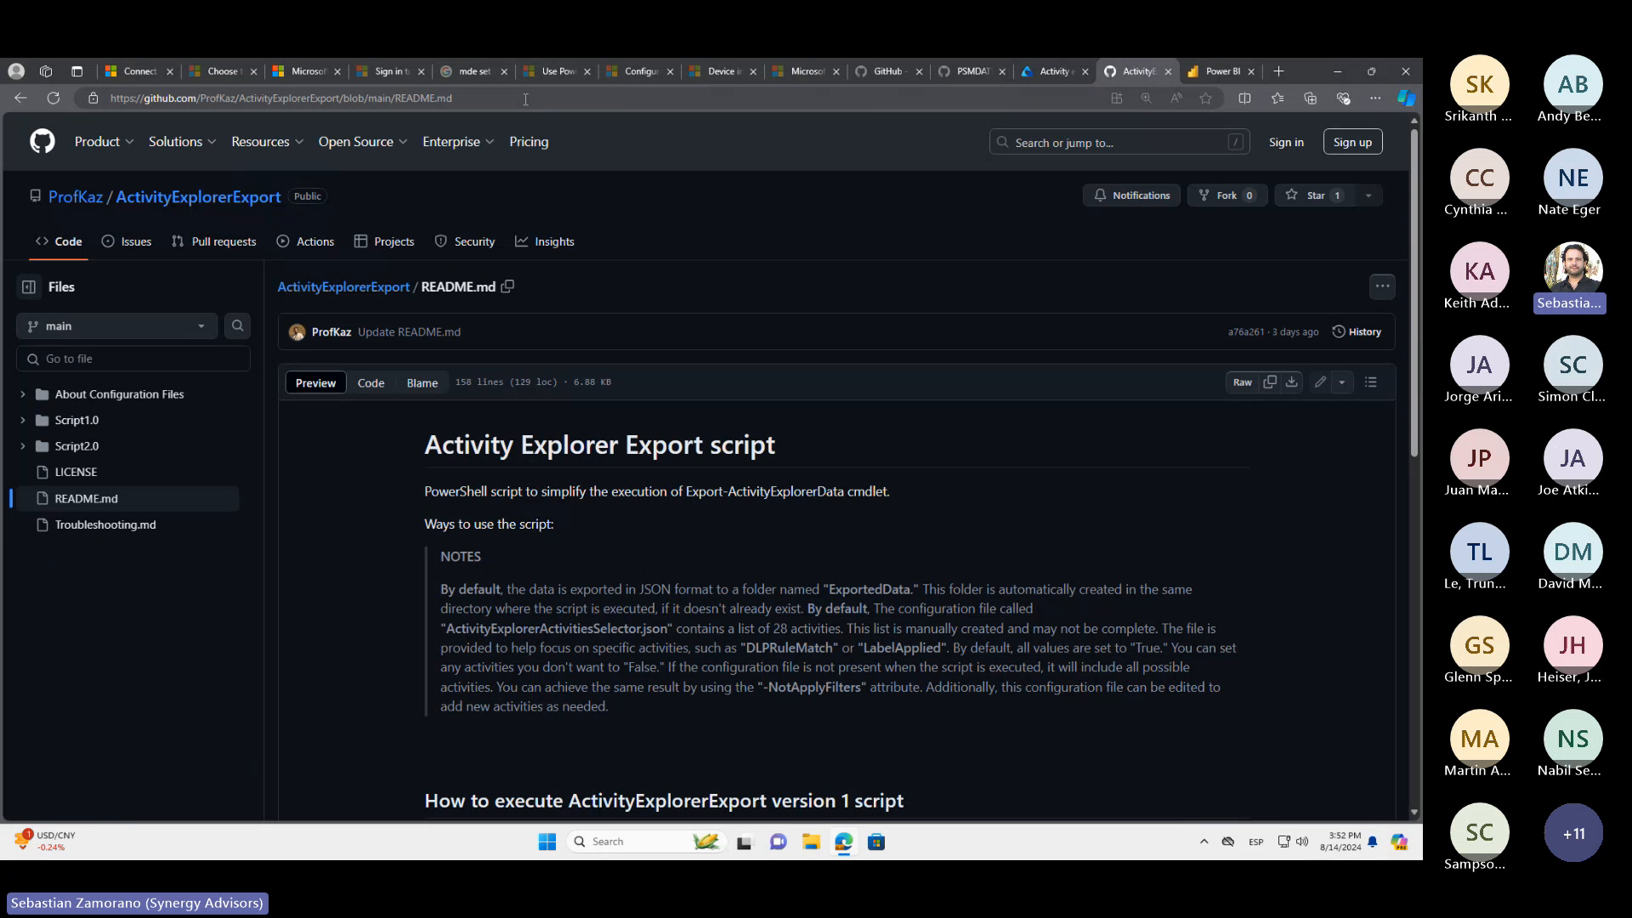
{"action": "left_click", "coordinate": [525, 99]}
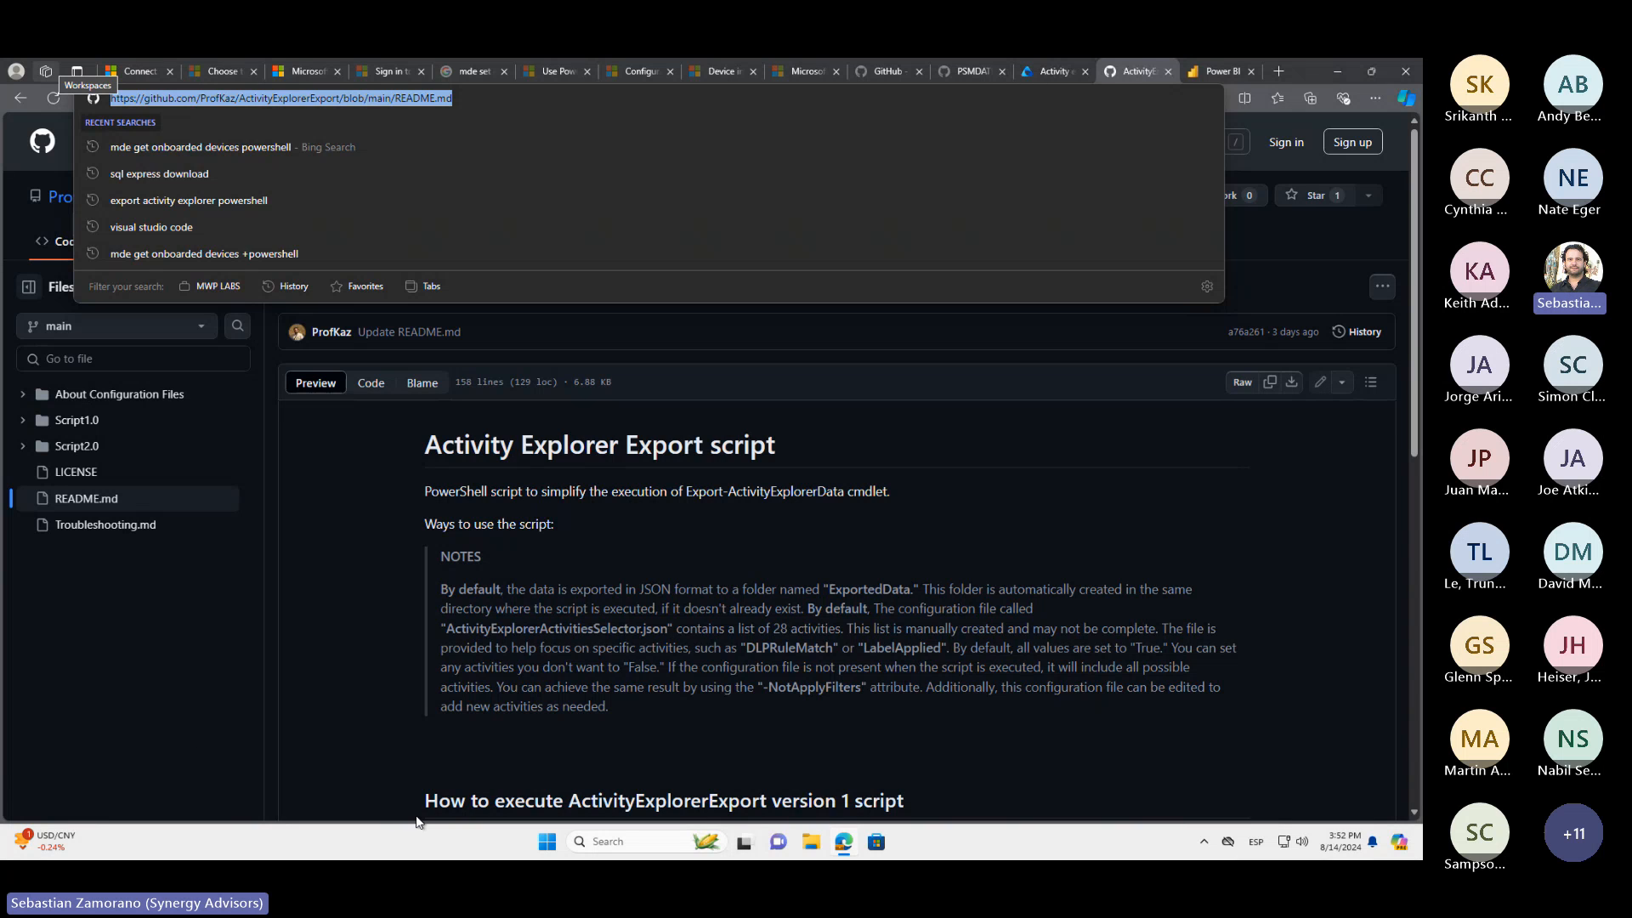
{"action": "left_click", "coordinate": [695, 641]}
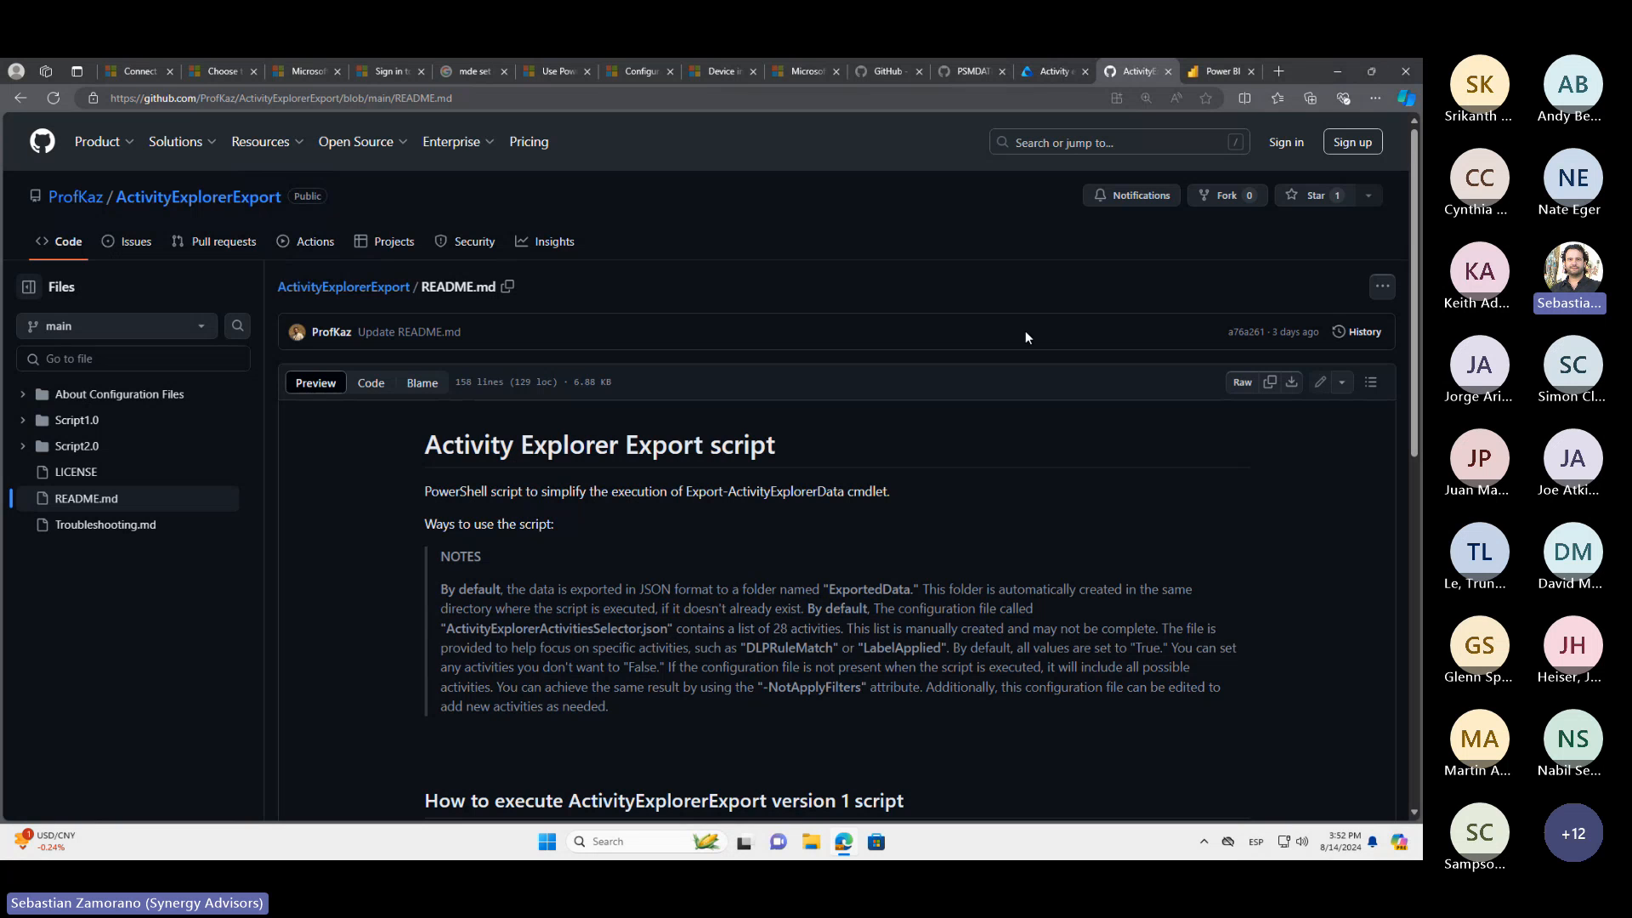
Open the Power BI report "MPARR2 - DLP General Overview Mar-2024", highlight the Legal business unit's matches, and clear the highlight
{"action": "left_click", "coordinate": [1224, 74]}
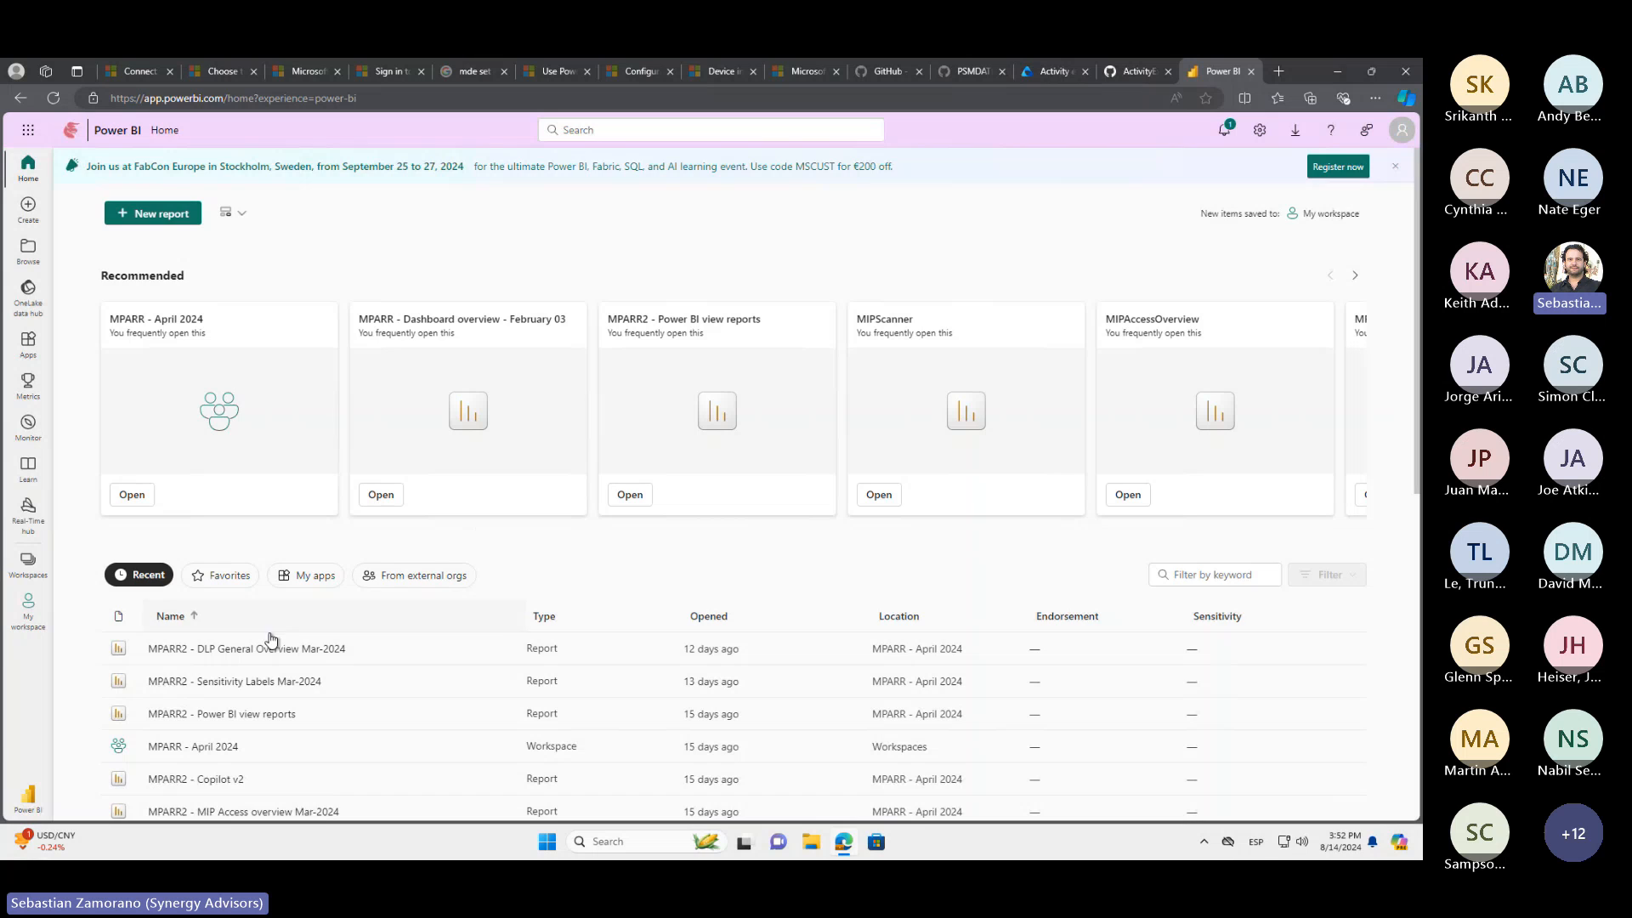
{"action": "left_click", "coordinate": [251, 654]}
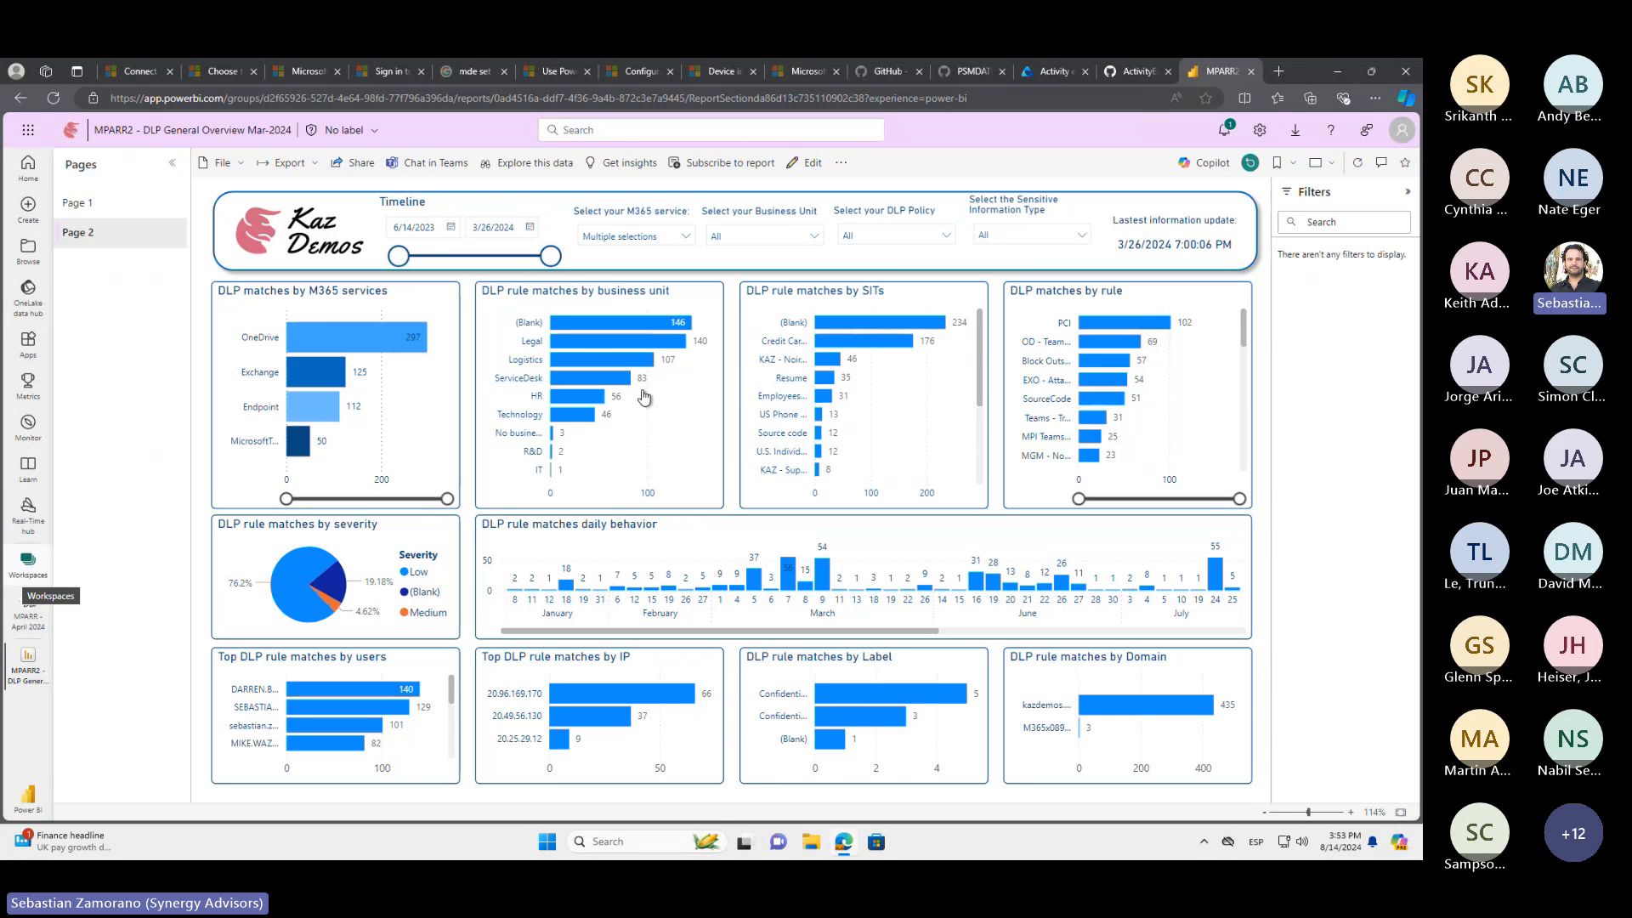
{"action": "left_click", "coordinate": [588, 342]}
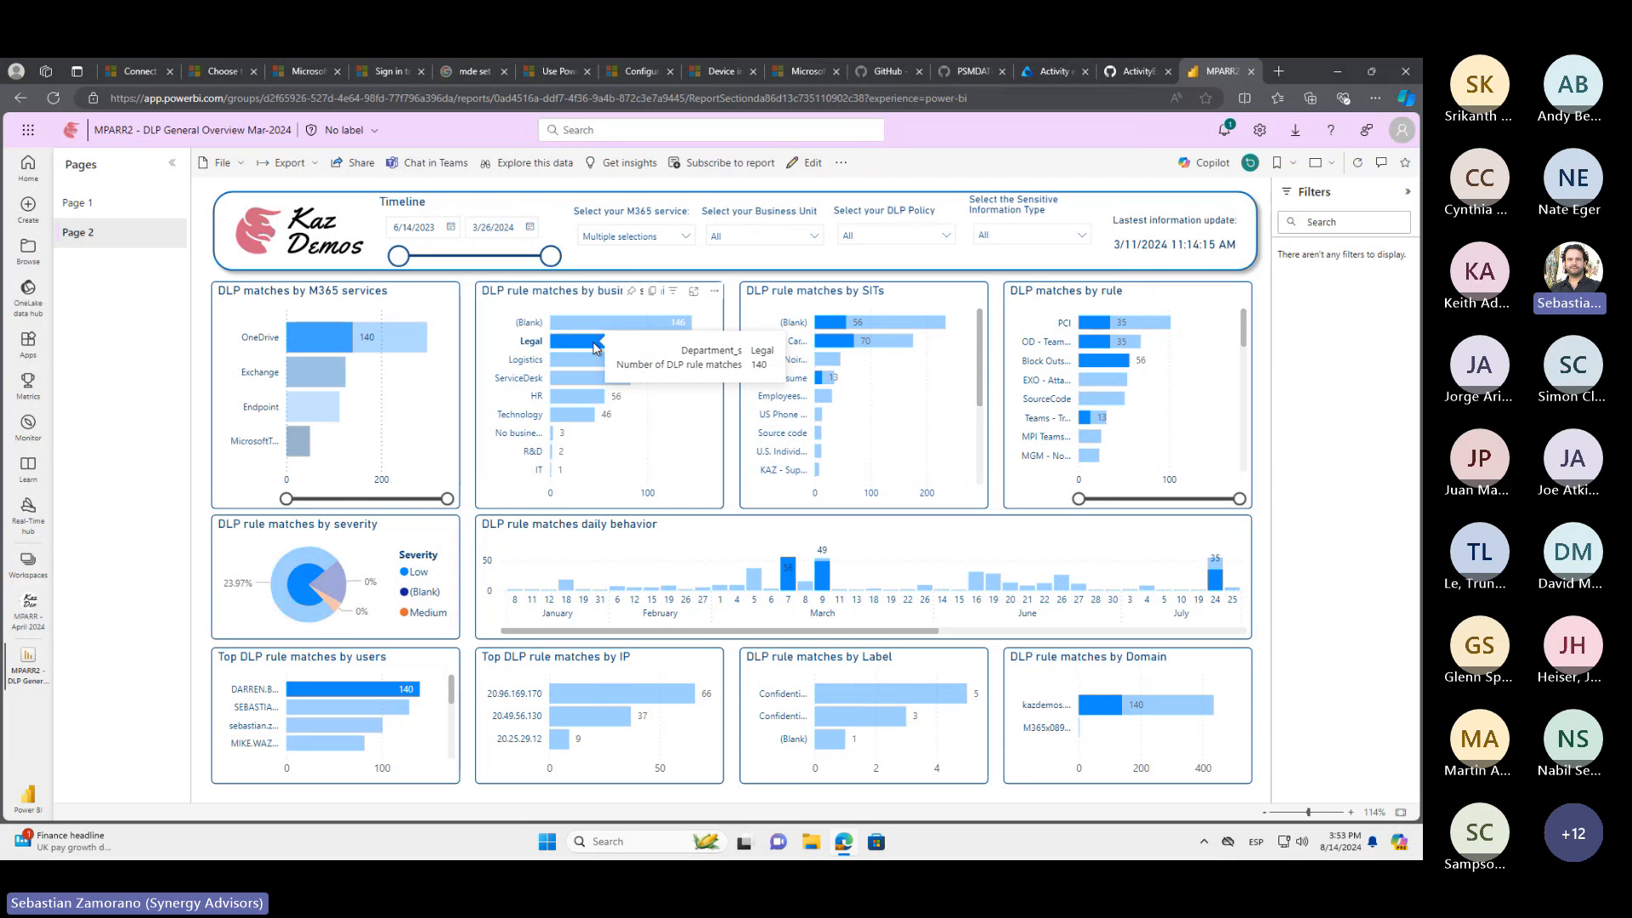
{"action": "left_click", "coordinate": [595, 347]}
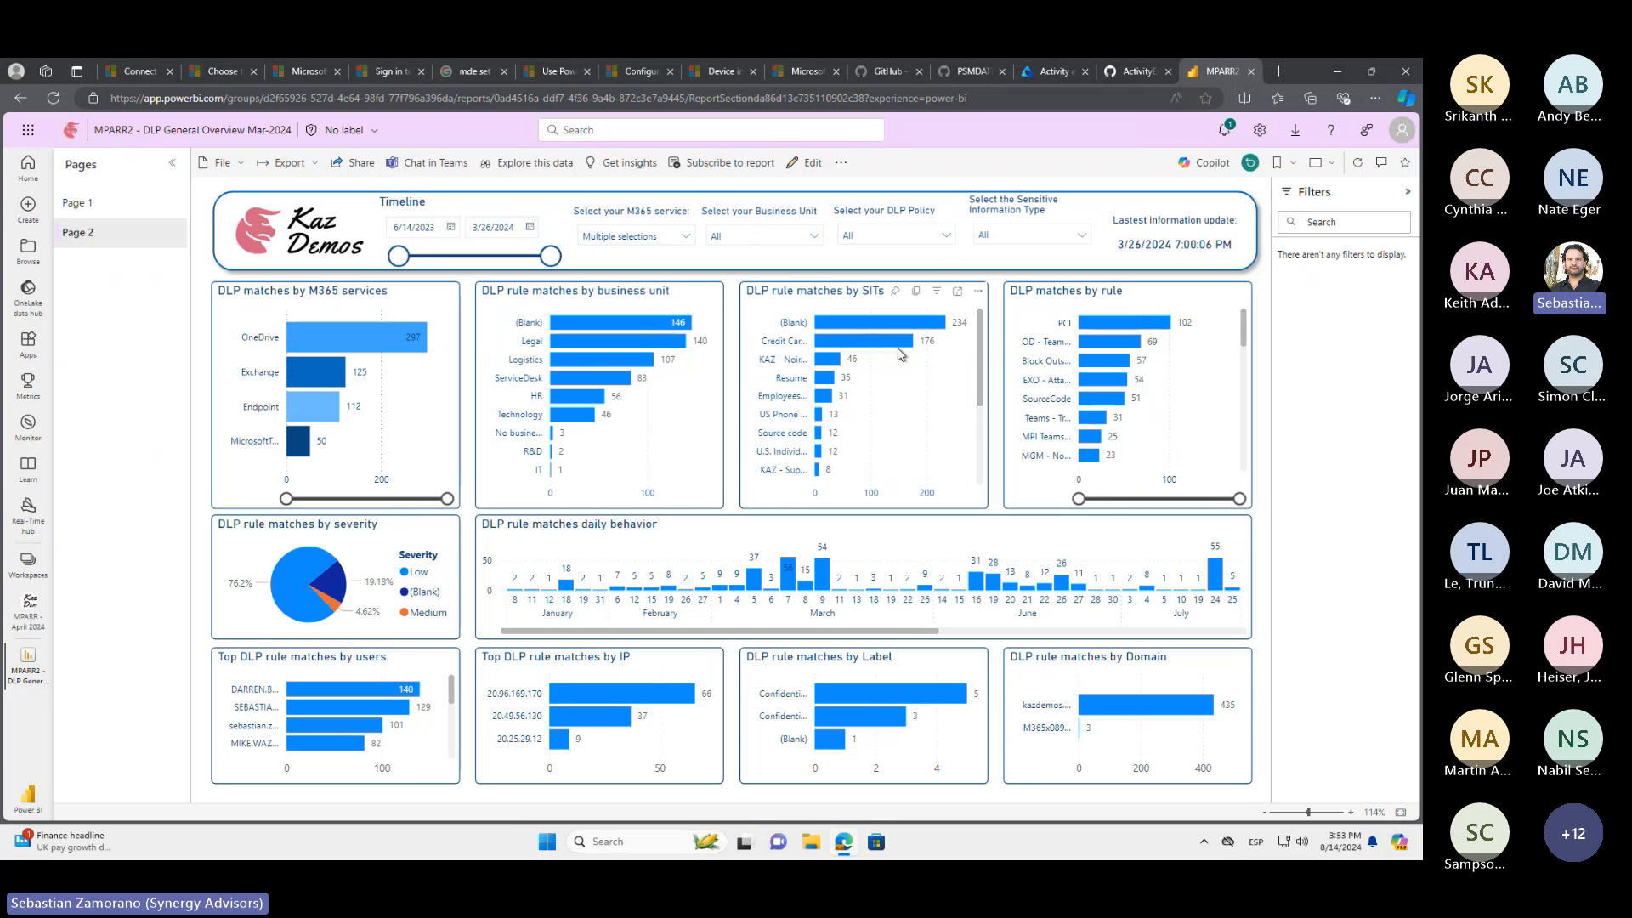
Review the available DLP policies in the report's policy filter and browse the rules in the DLP matches by rule chart
{"action": "left_click", "coordinate": [946, 242]}
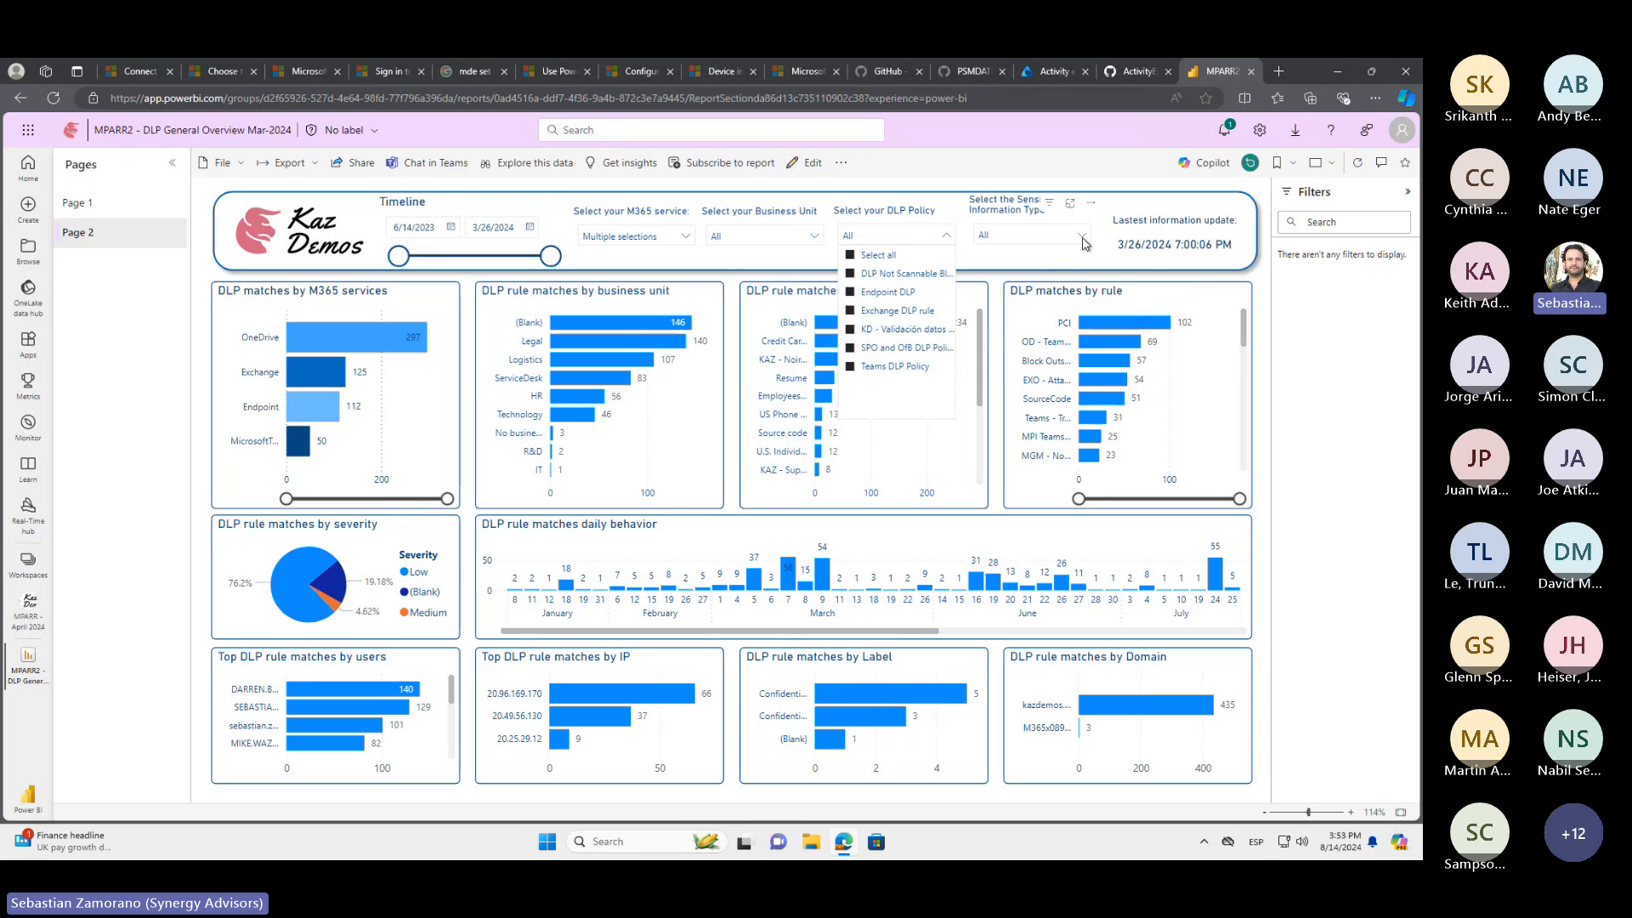
{"action": "left_click", "coordinate": [1244, 332]}
{"action": "left_click_drag", "start_coordinate": [1244, 331], "coordinate": [1260, 422]}
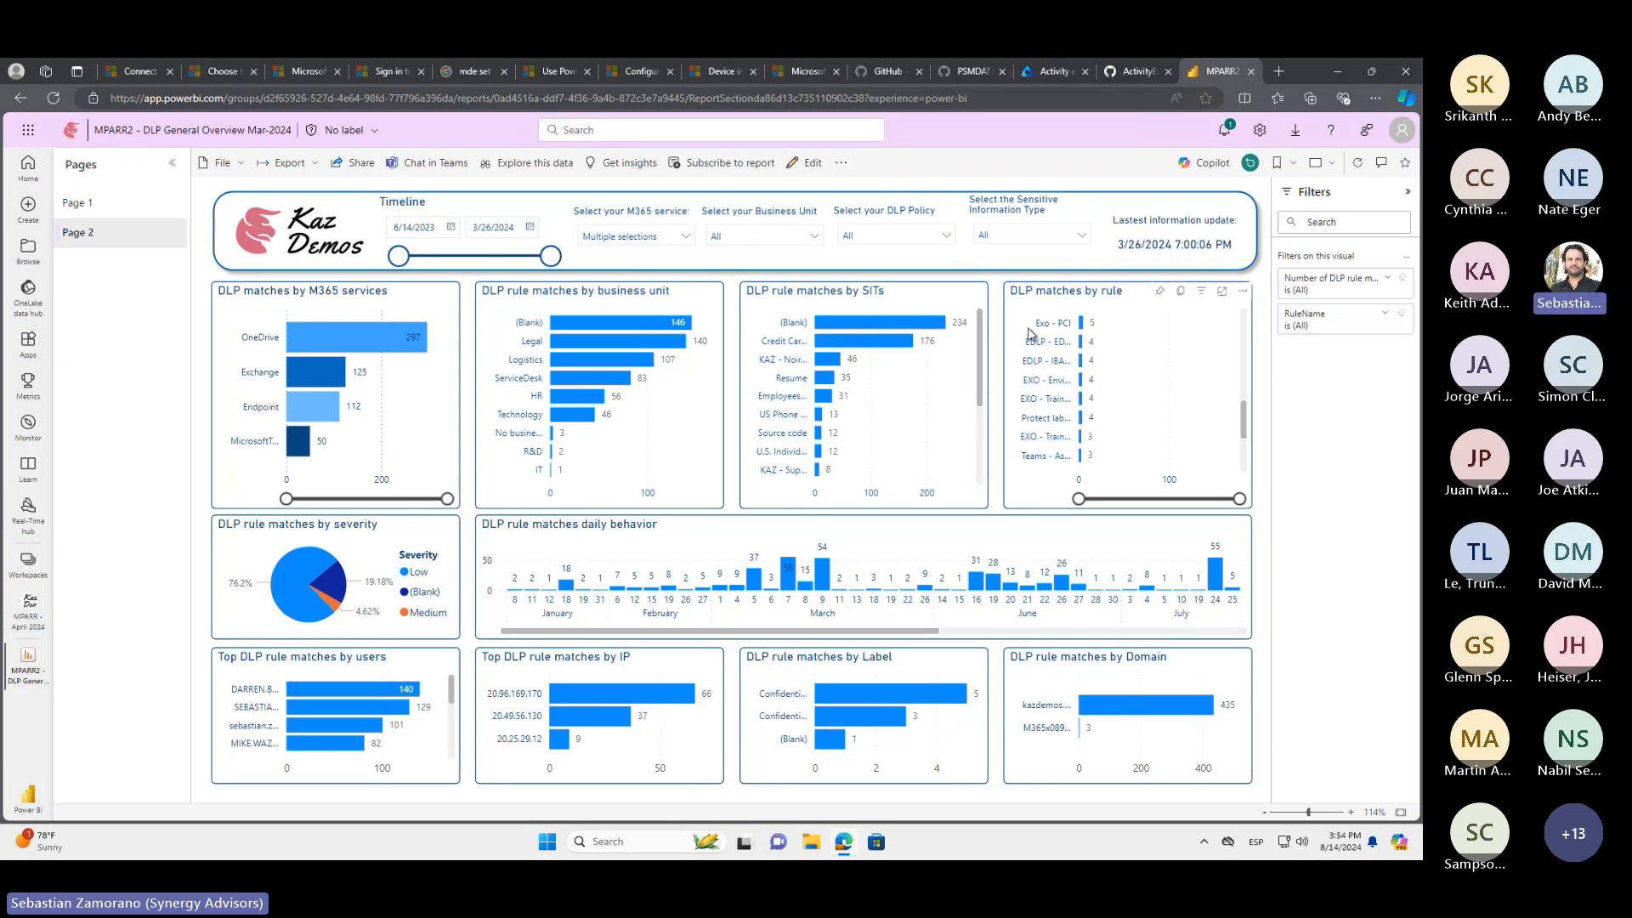
Clear the report's DLP policy selection and filter it to only the Exchange DLP rule policy
{"action": "left_click", "coordinate": [947, 236]}
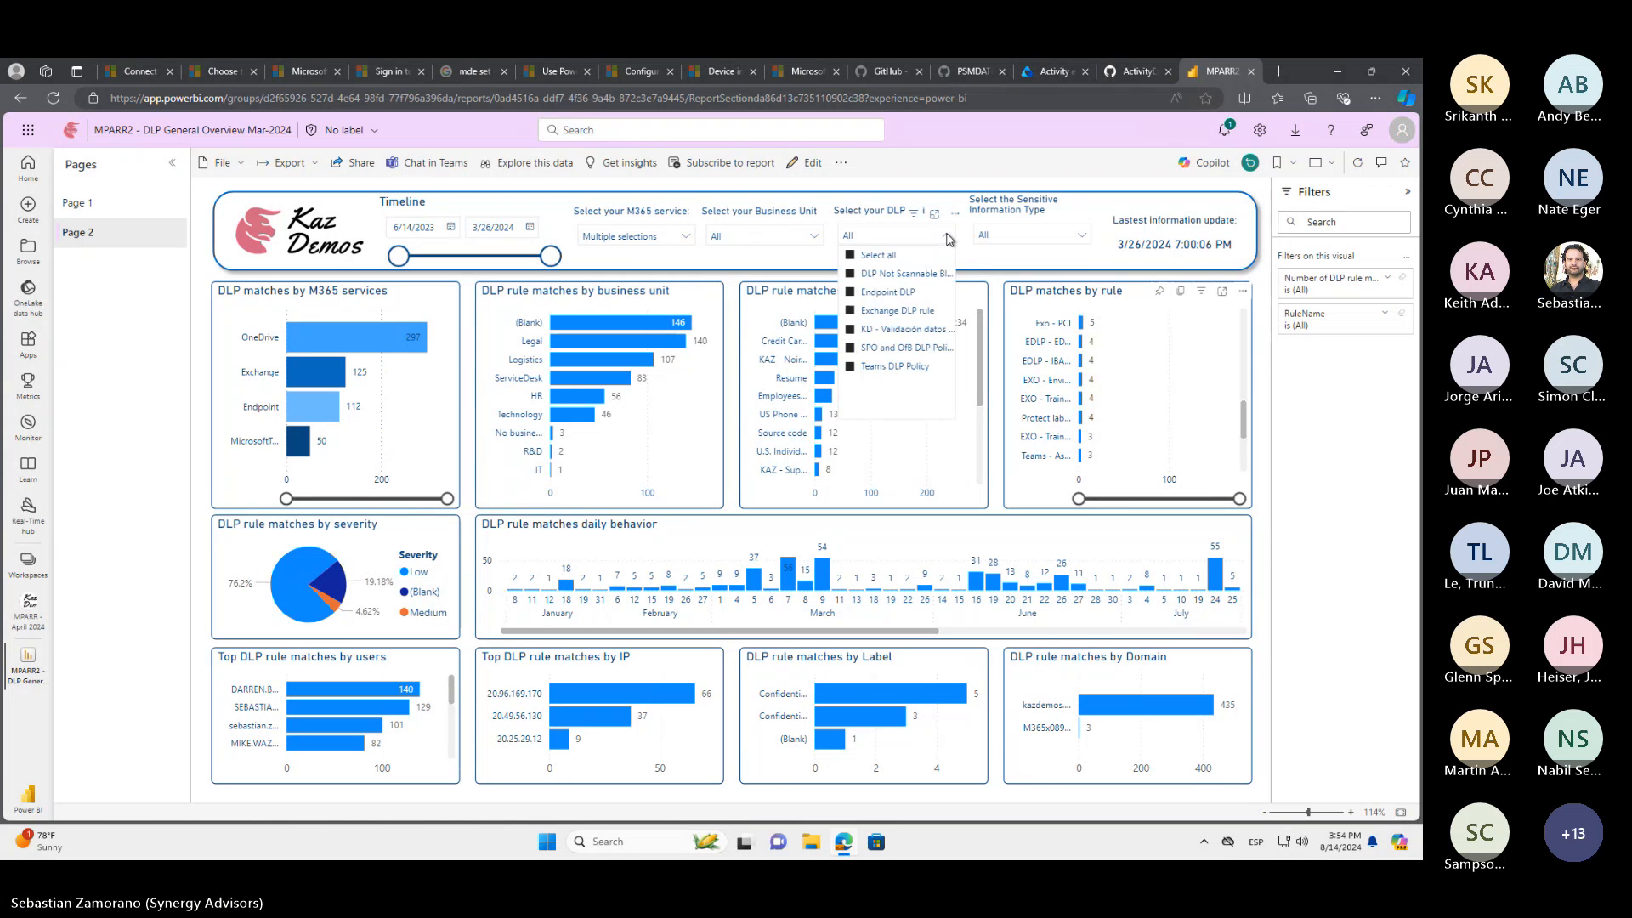
{"action": "left_click", "coordinate": [892, 256]}
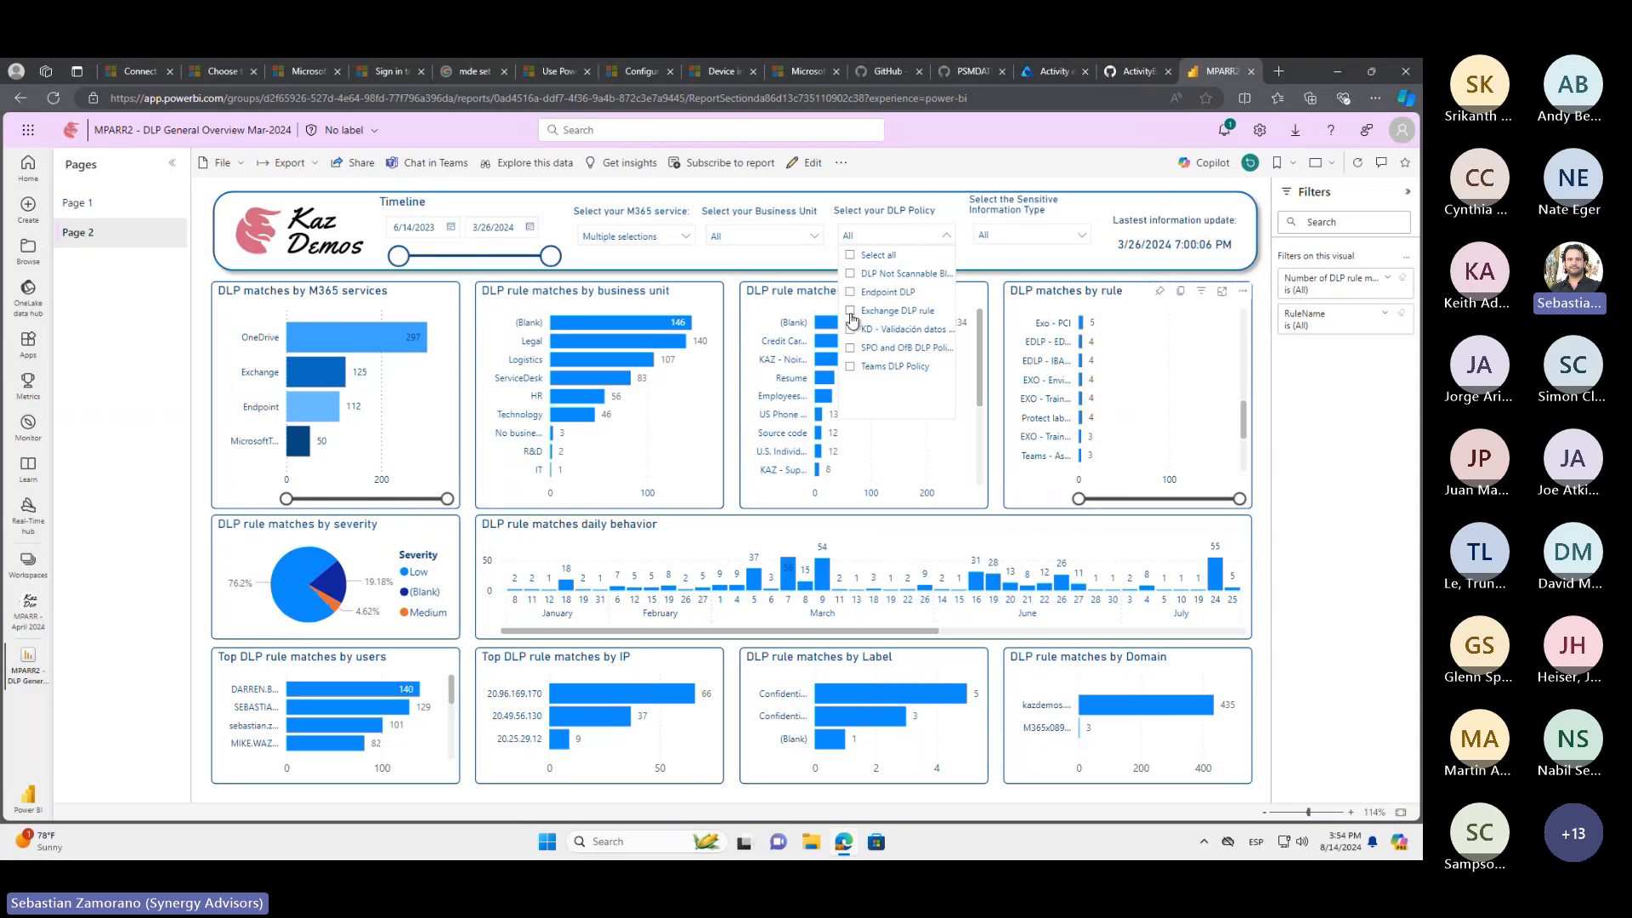
{"action": "left_click", "coordinate": [850, 311]}
{"action": "left_click", "coordinate": [1318, 458]}
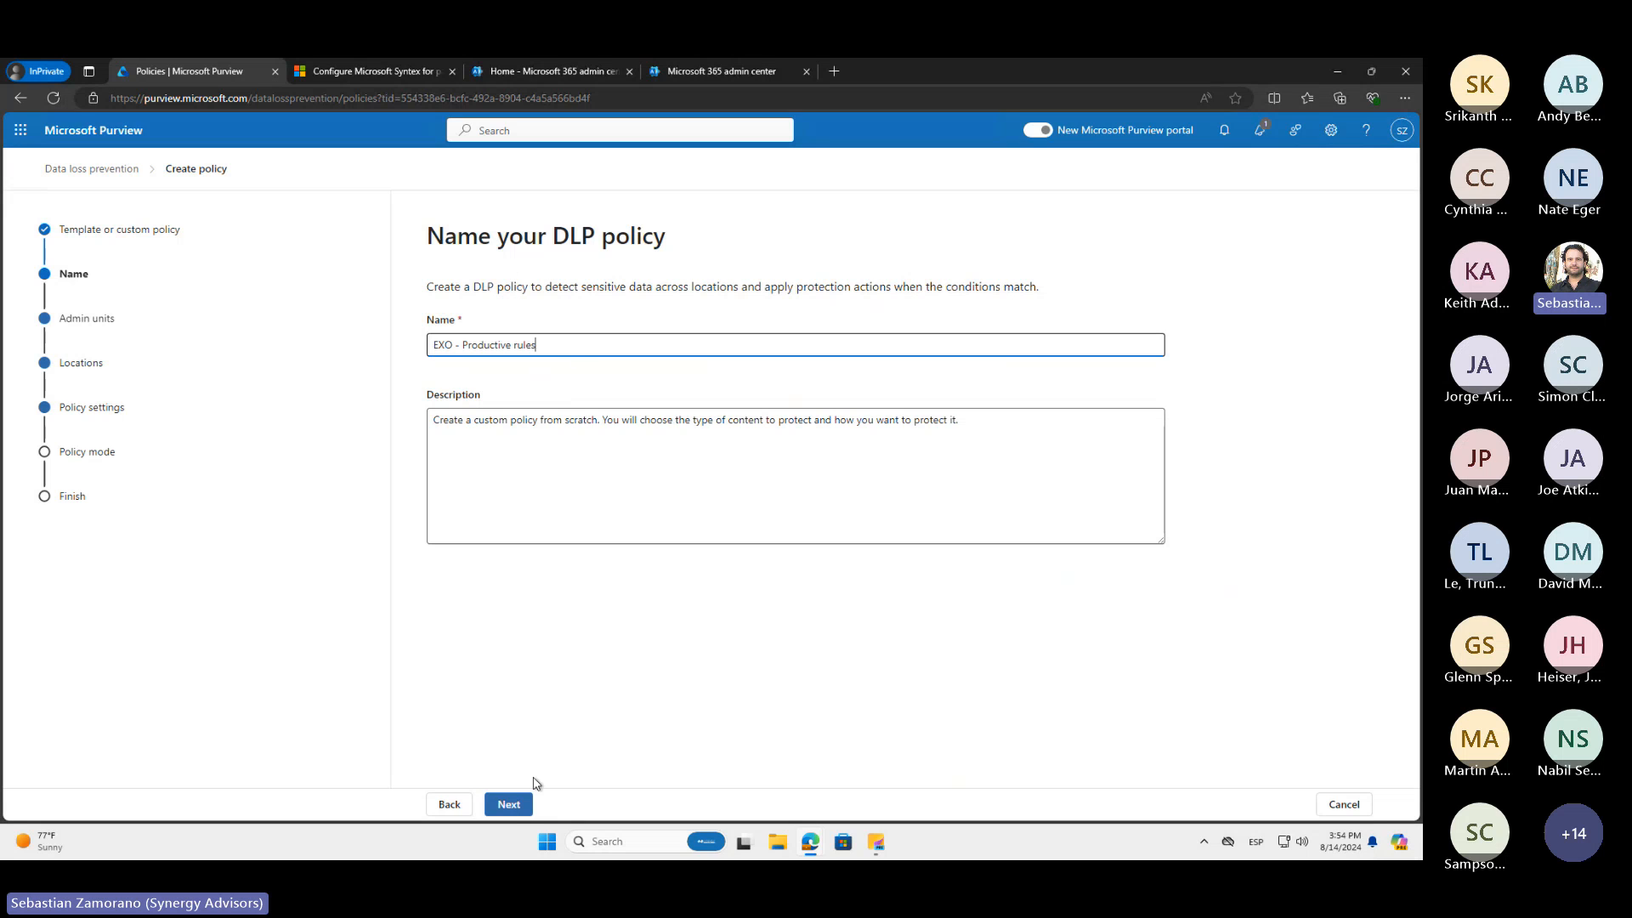
In the Purview policy wizard, keep the full directory, replace the Devices location with Exchange email, and proceed to the advanced DLP rules
{"action": "left_click", "coordinate": [520, 814]}
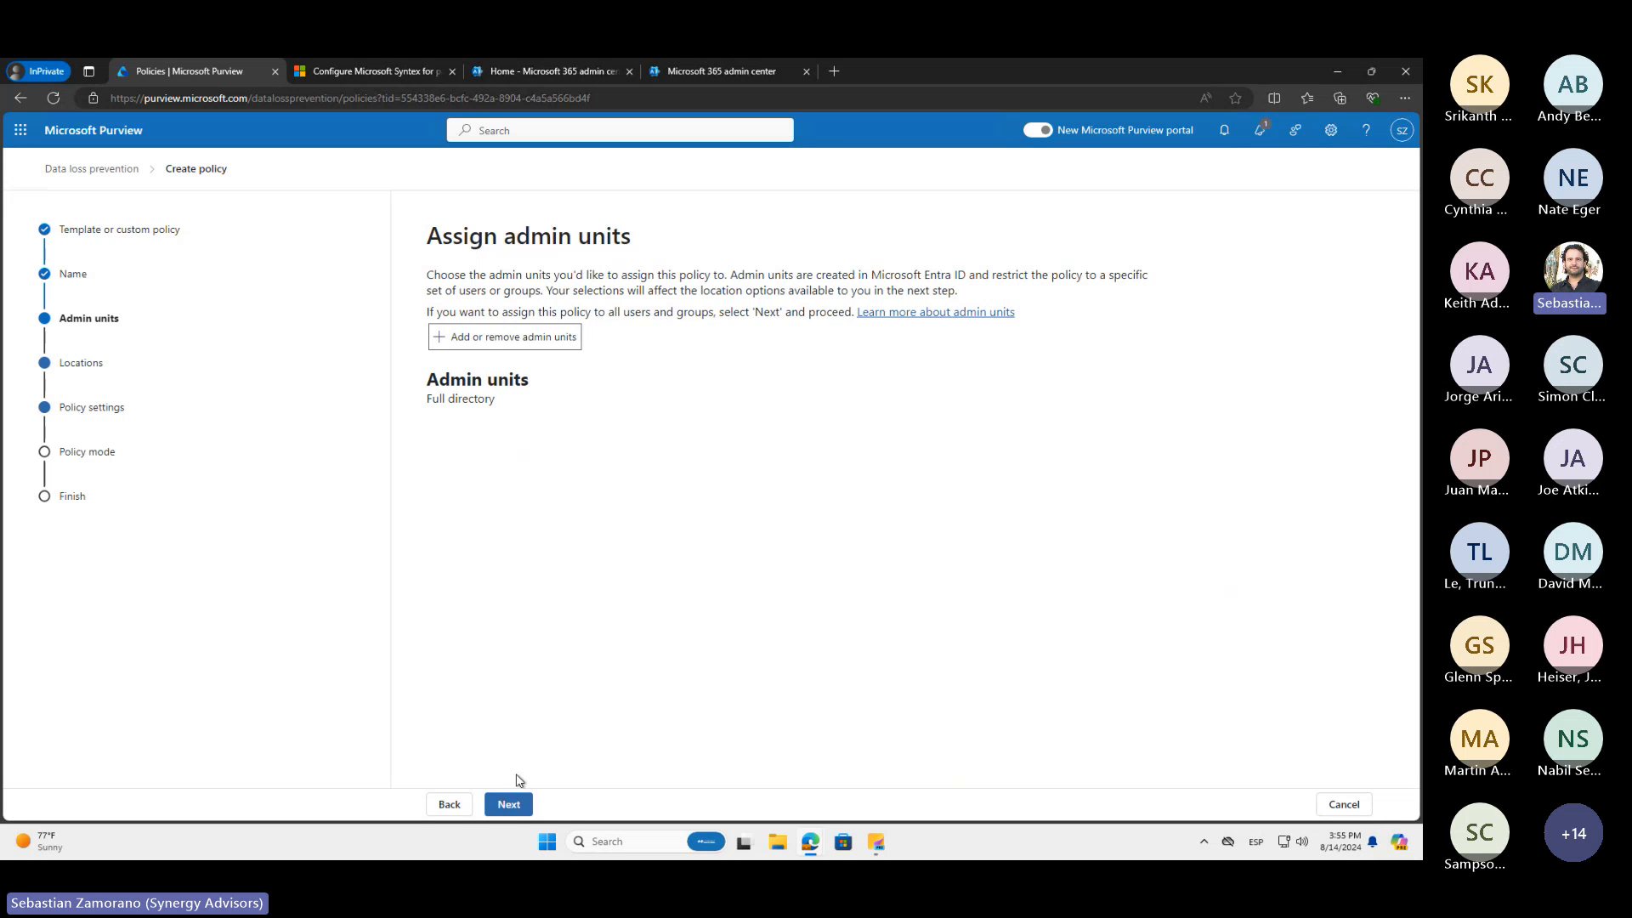
{"action": "left_click", "coordinate": [490, 805]}
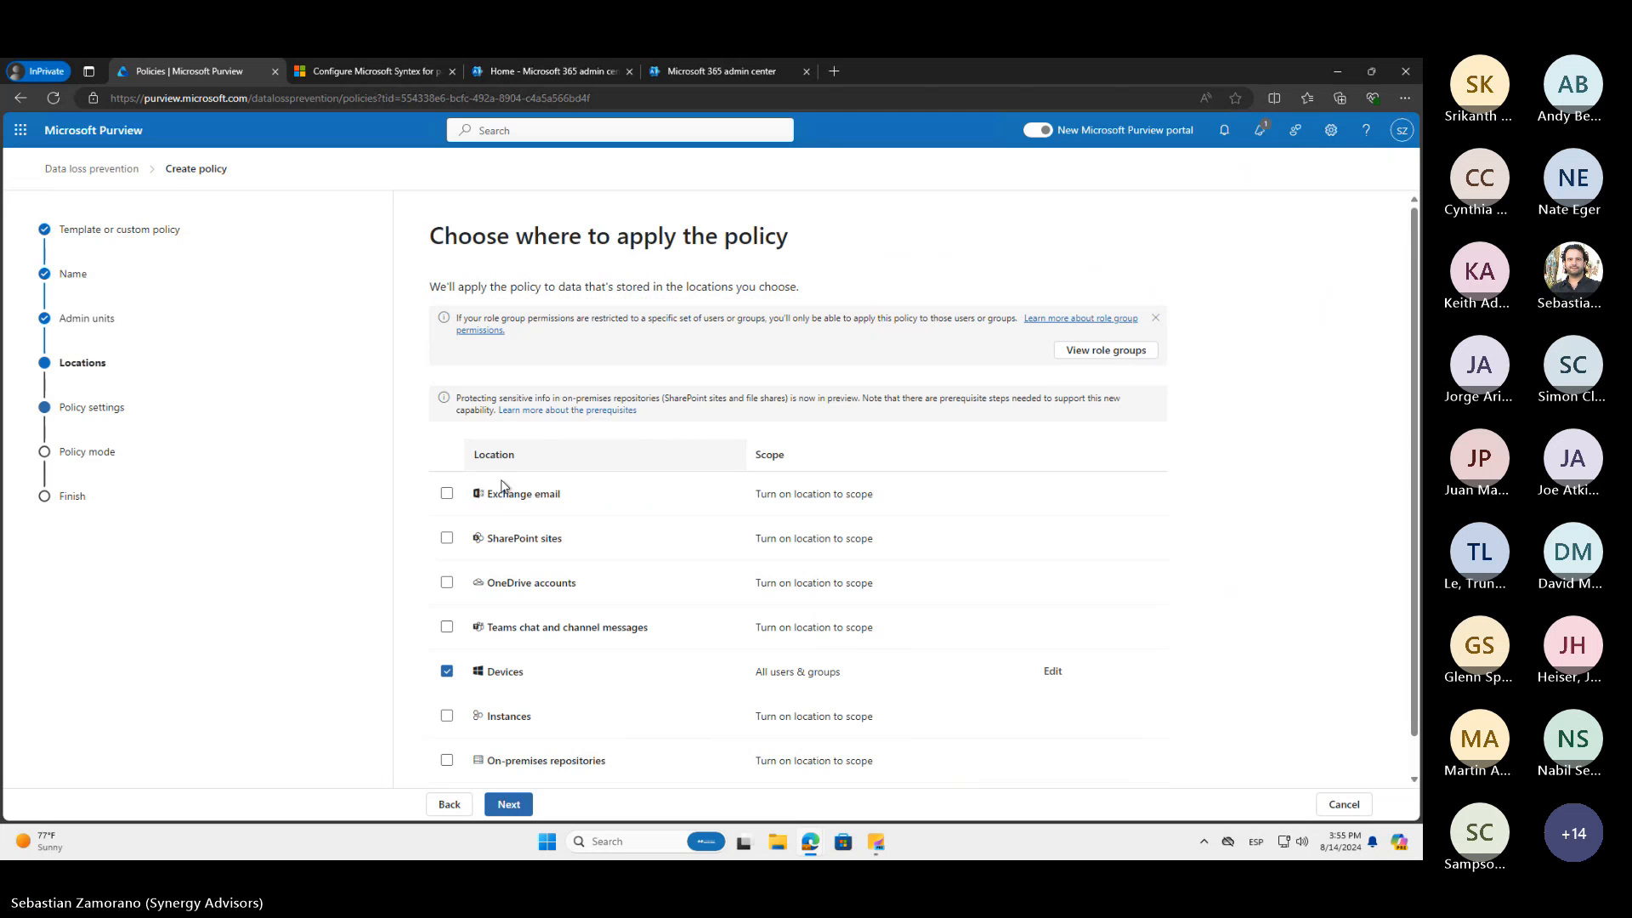
{"action": "left_click", "coordinate": [446, 671]}
{"action": "left_click", "coordinate": [446, 494]}
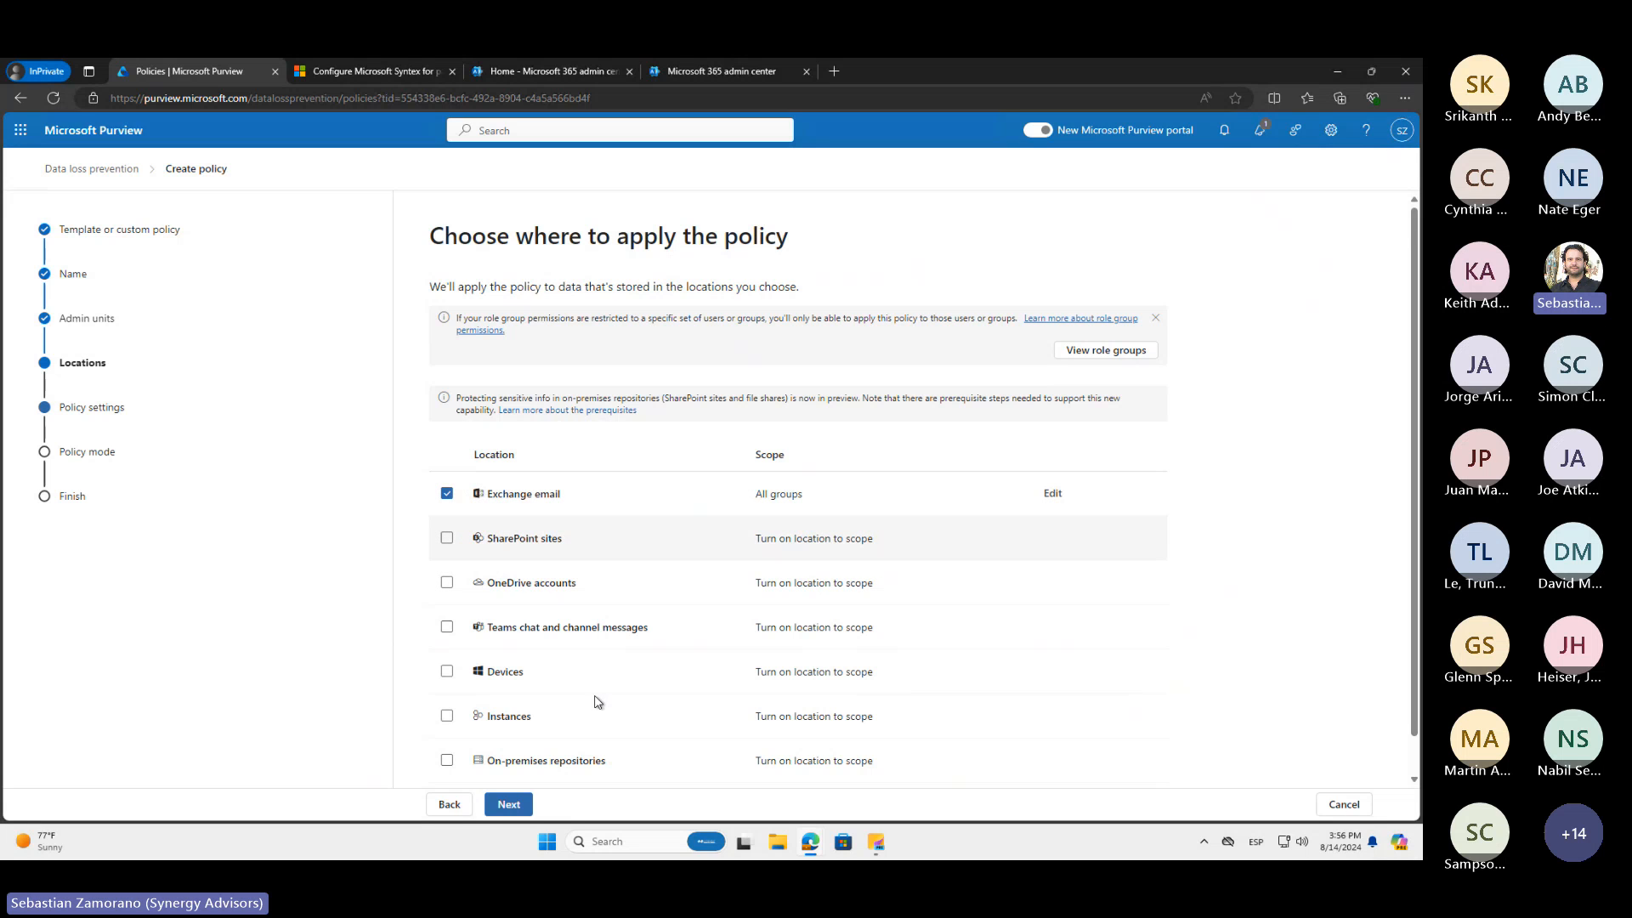
{"action": "left_click", "coordinate": [510, 809]}
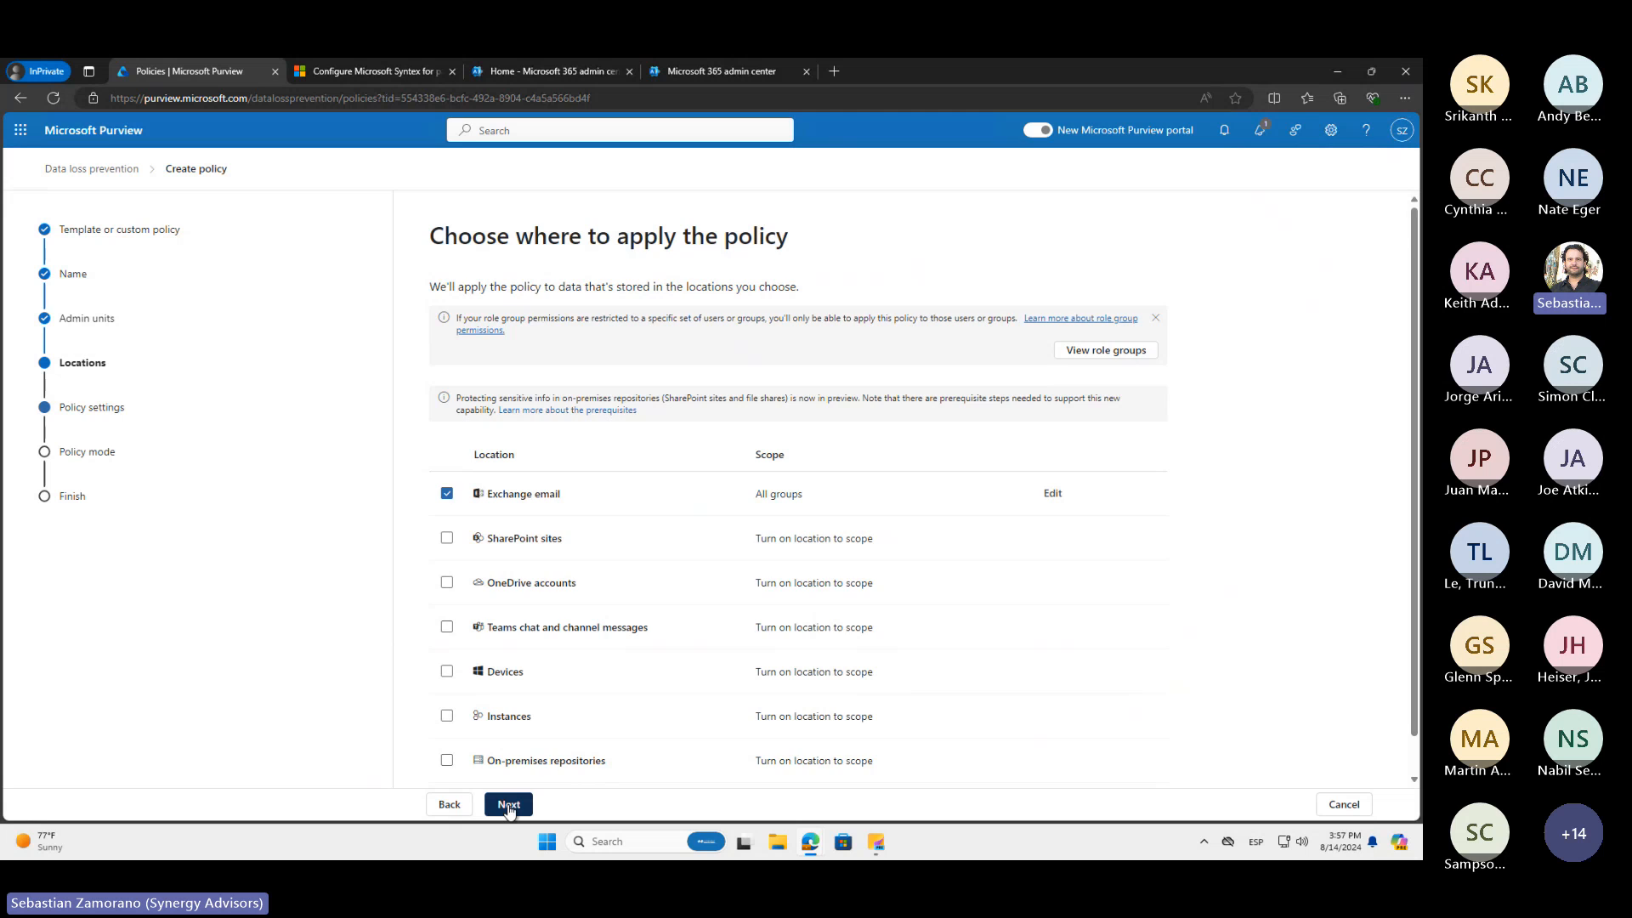
{"action": "left_click", "coordinate": [508, 806]}
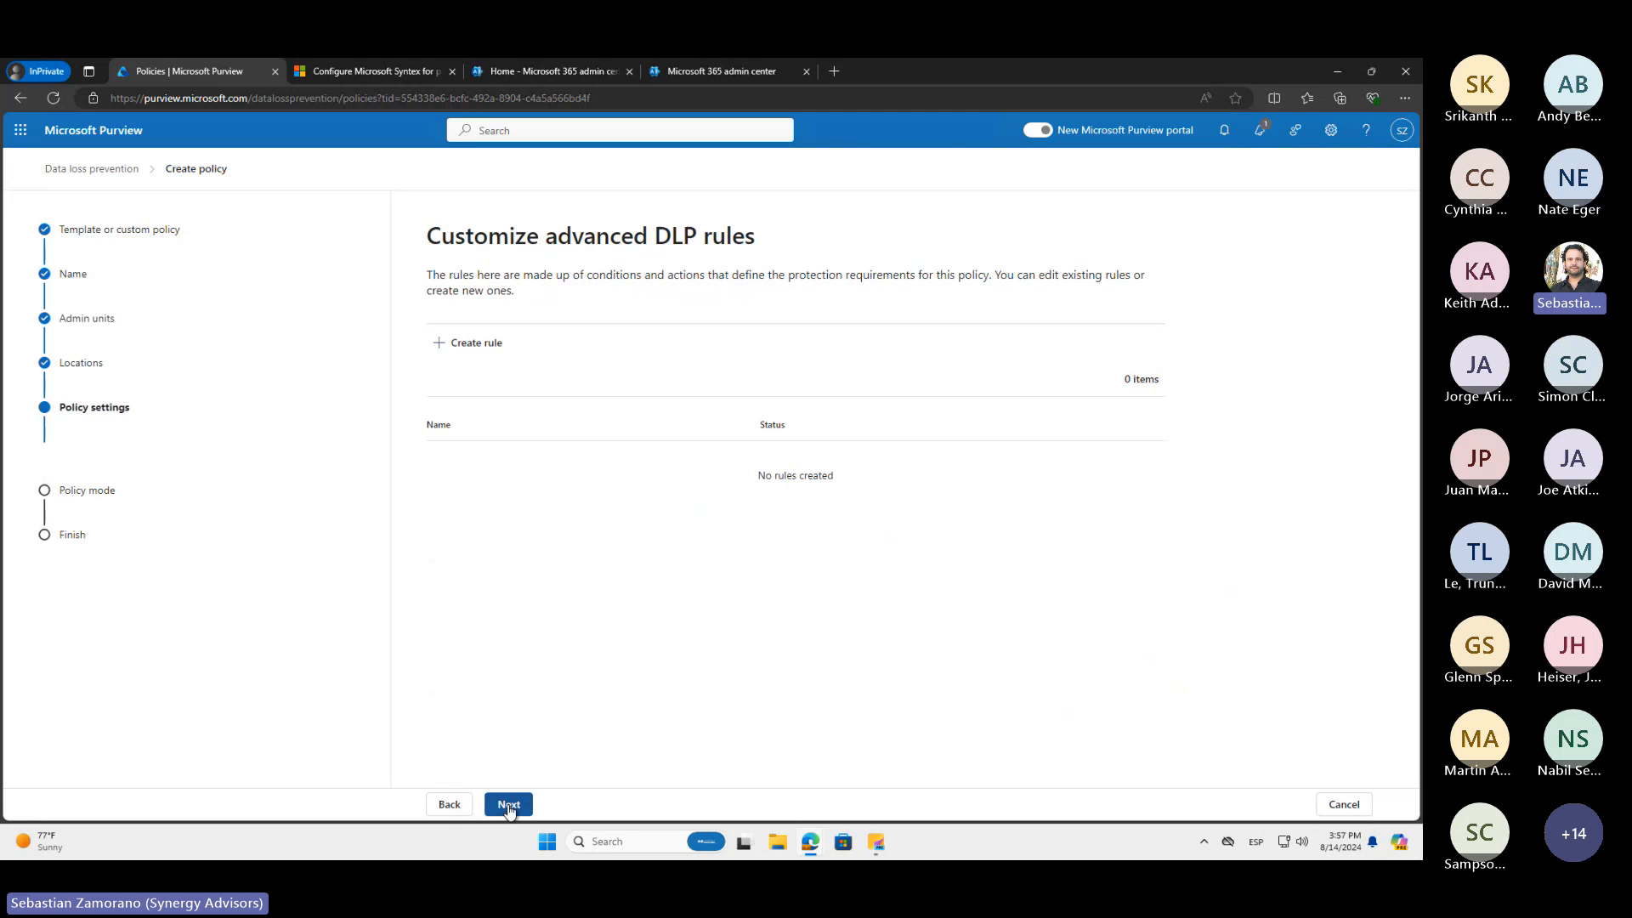
Create a new DLP rule, review the conditions available for Exchange, and add a Content contains condition
{"action": "left_click", "coordinate": [476, 344]}
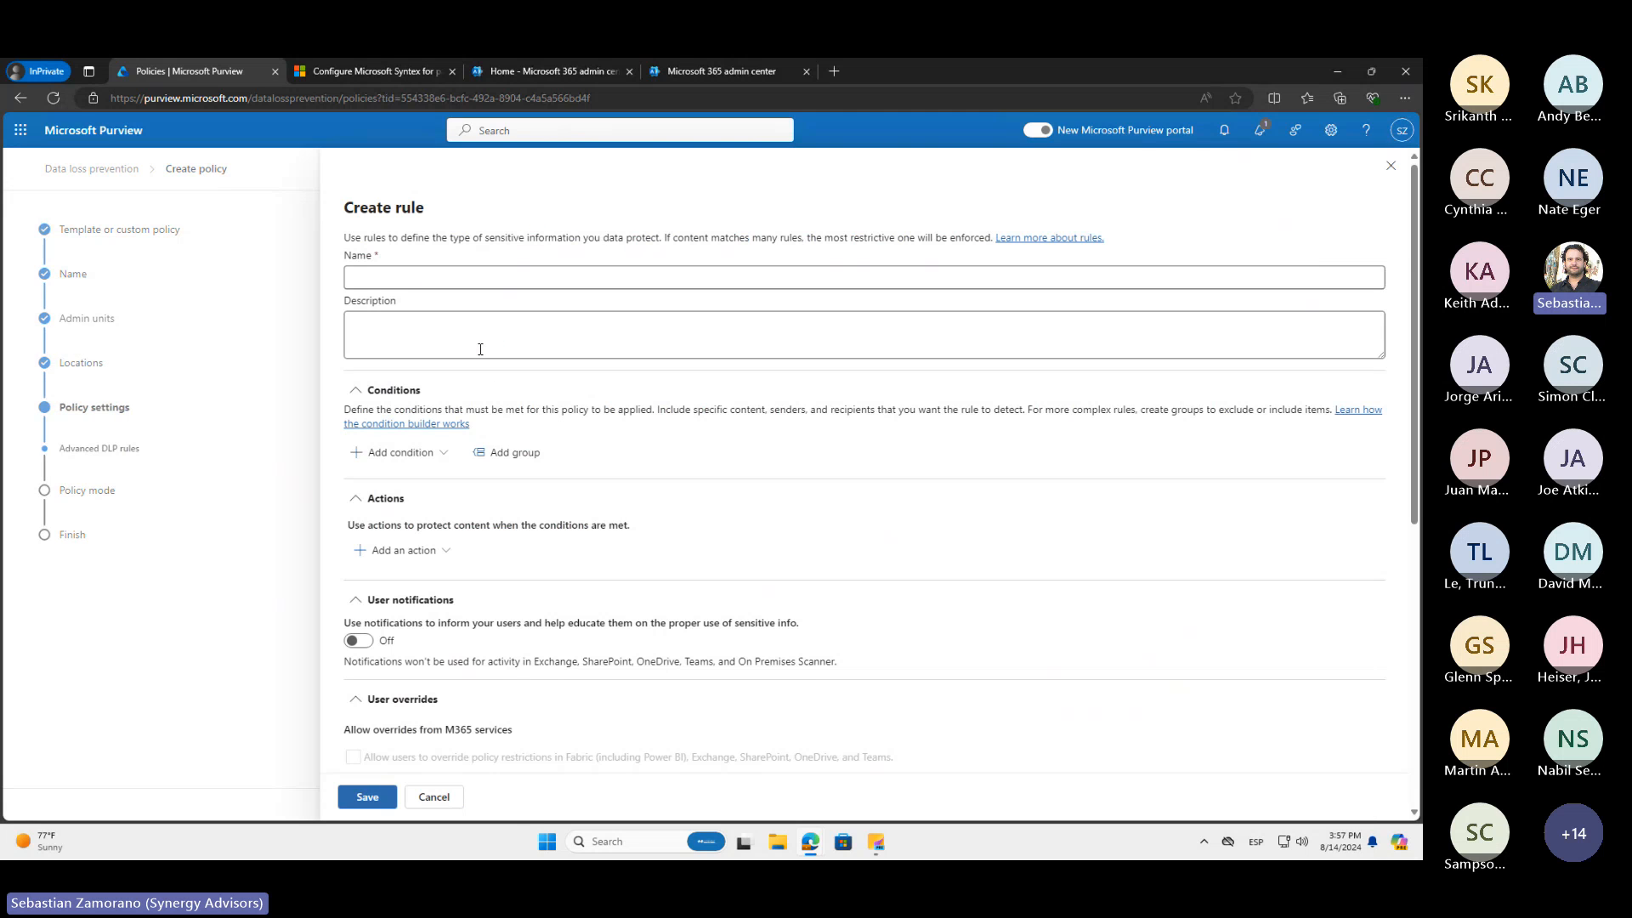
{"action": "left_click", "coordinate": [443, 460]}
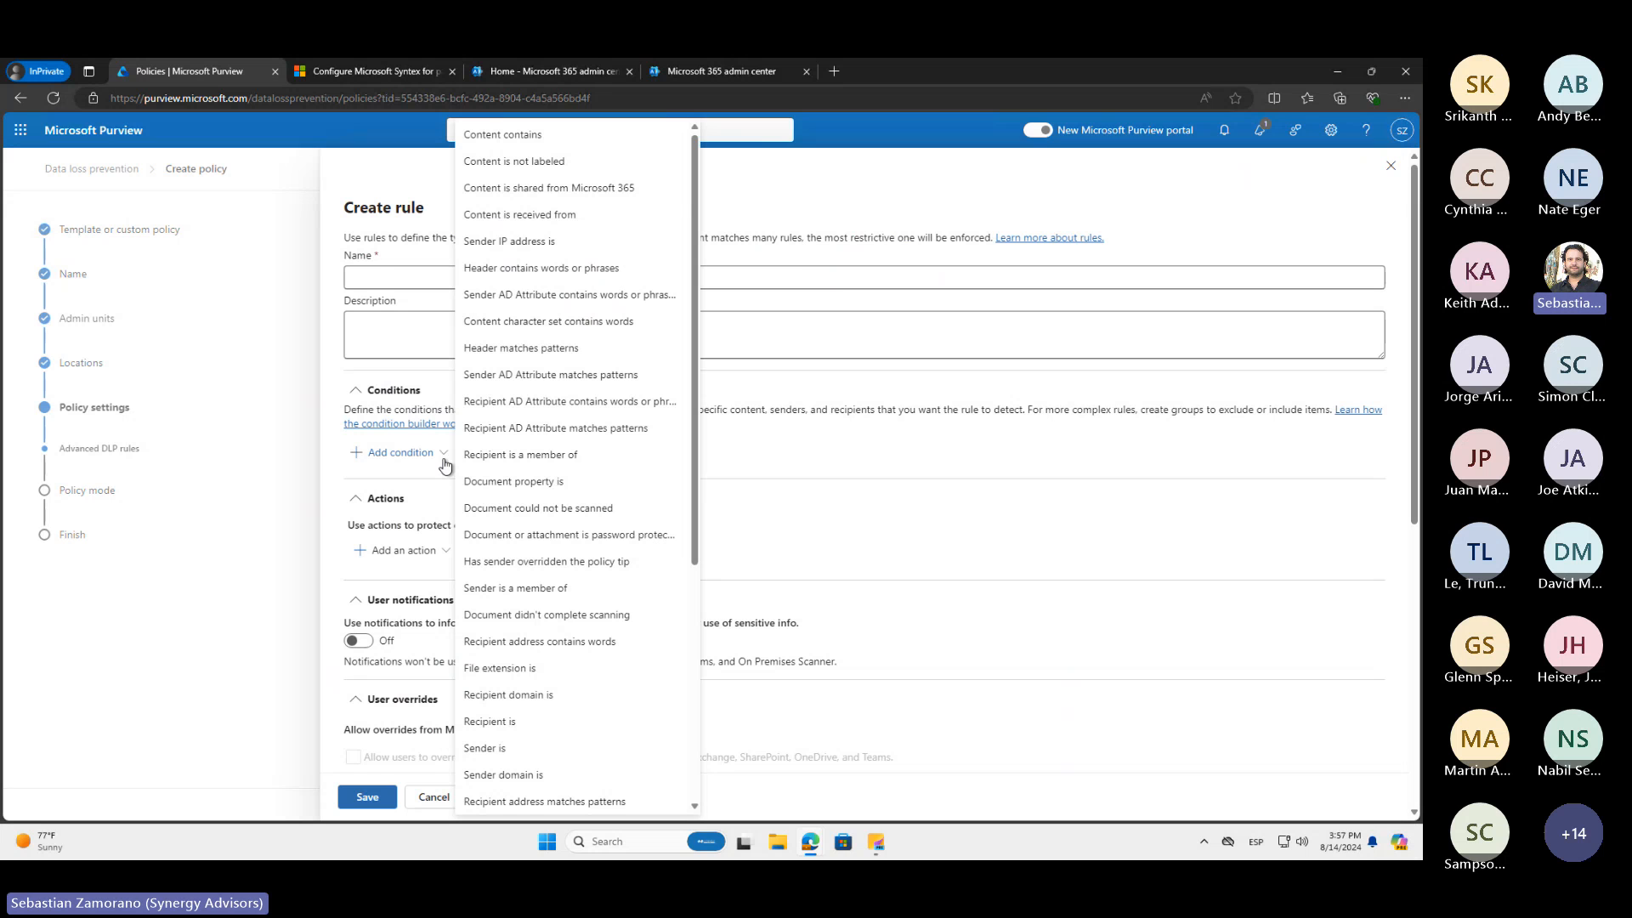
{"action": "scroll", "coordinate": [588, 527], "scroll_direction": "down", "scroll_amount": 1}
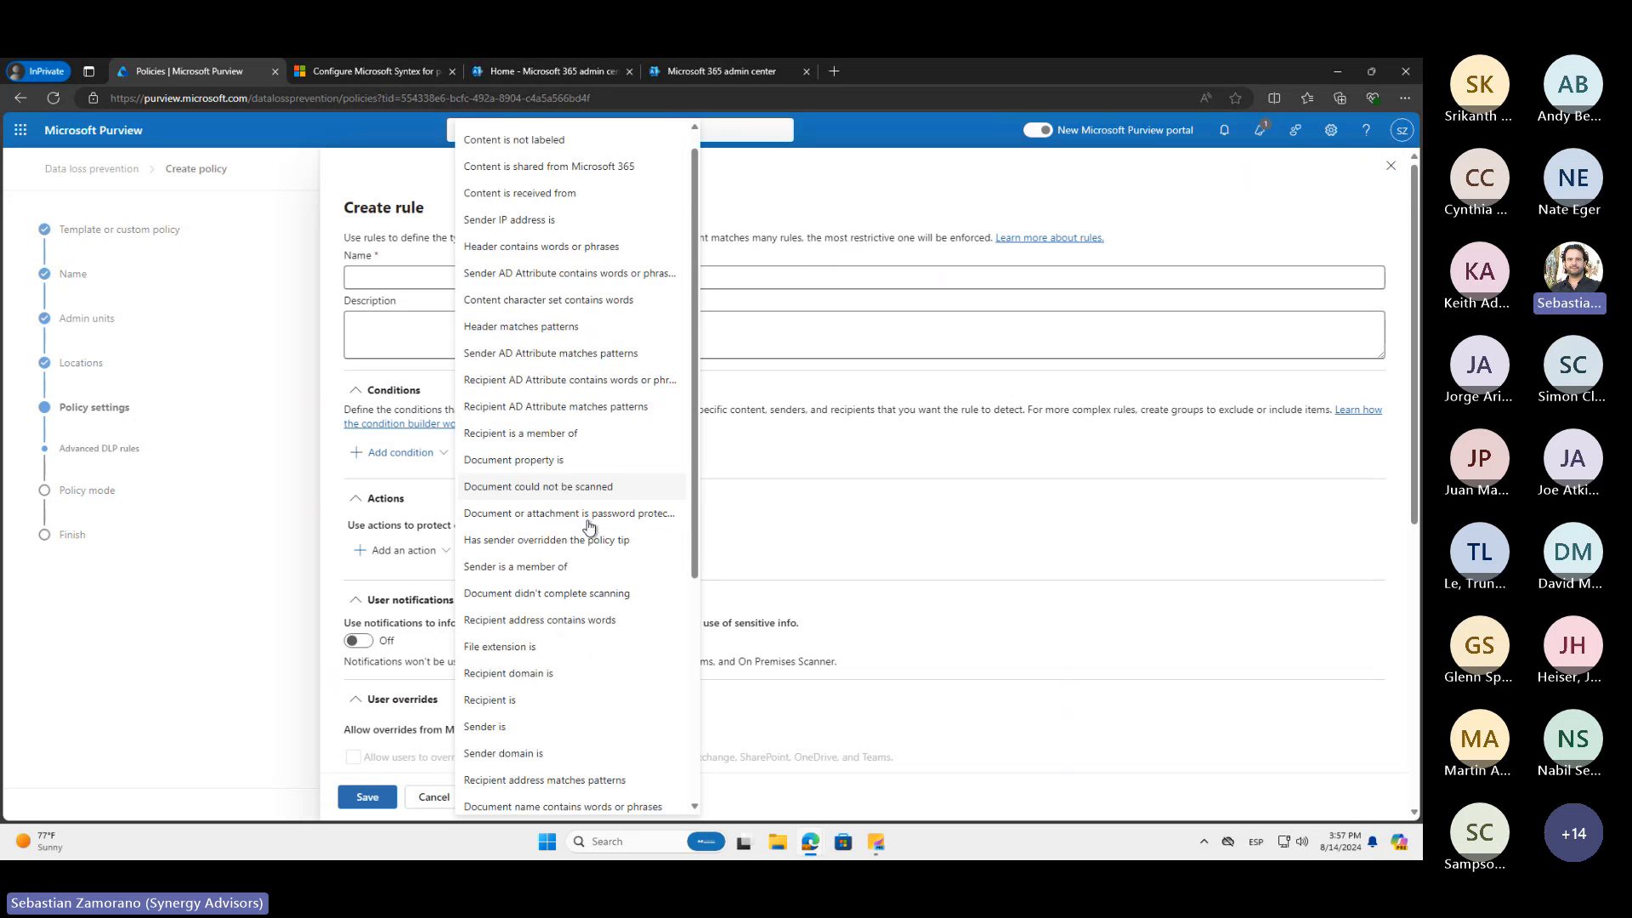
{"action": "scroll", "coordinate": [577, 528], "scroll_direction": "down", "scroll_amount": 4}
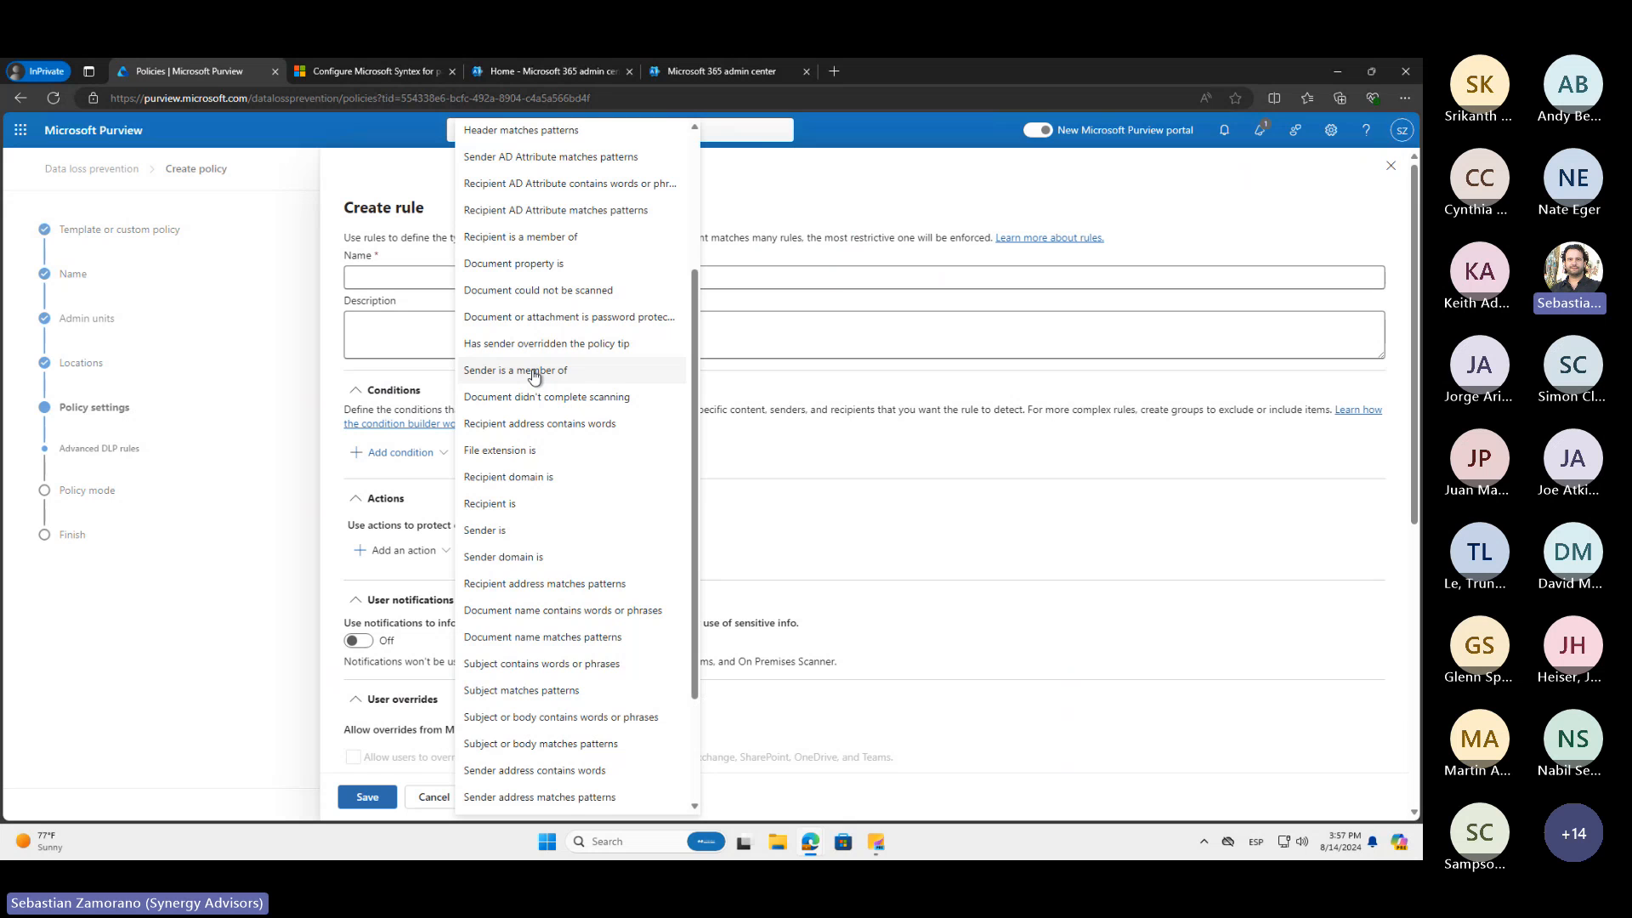
{"action": "scroll", "coordinate": [534, 374], "scroll_direction": "down", "scroll_amount": 3}
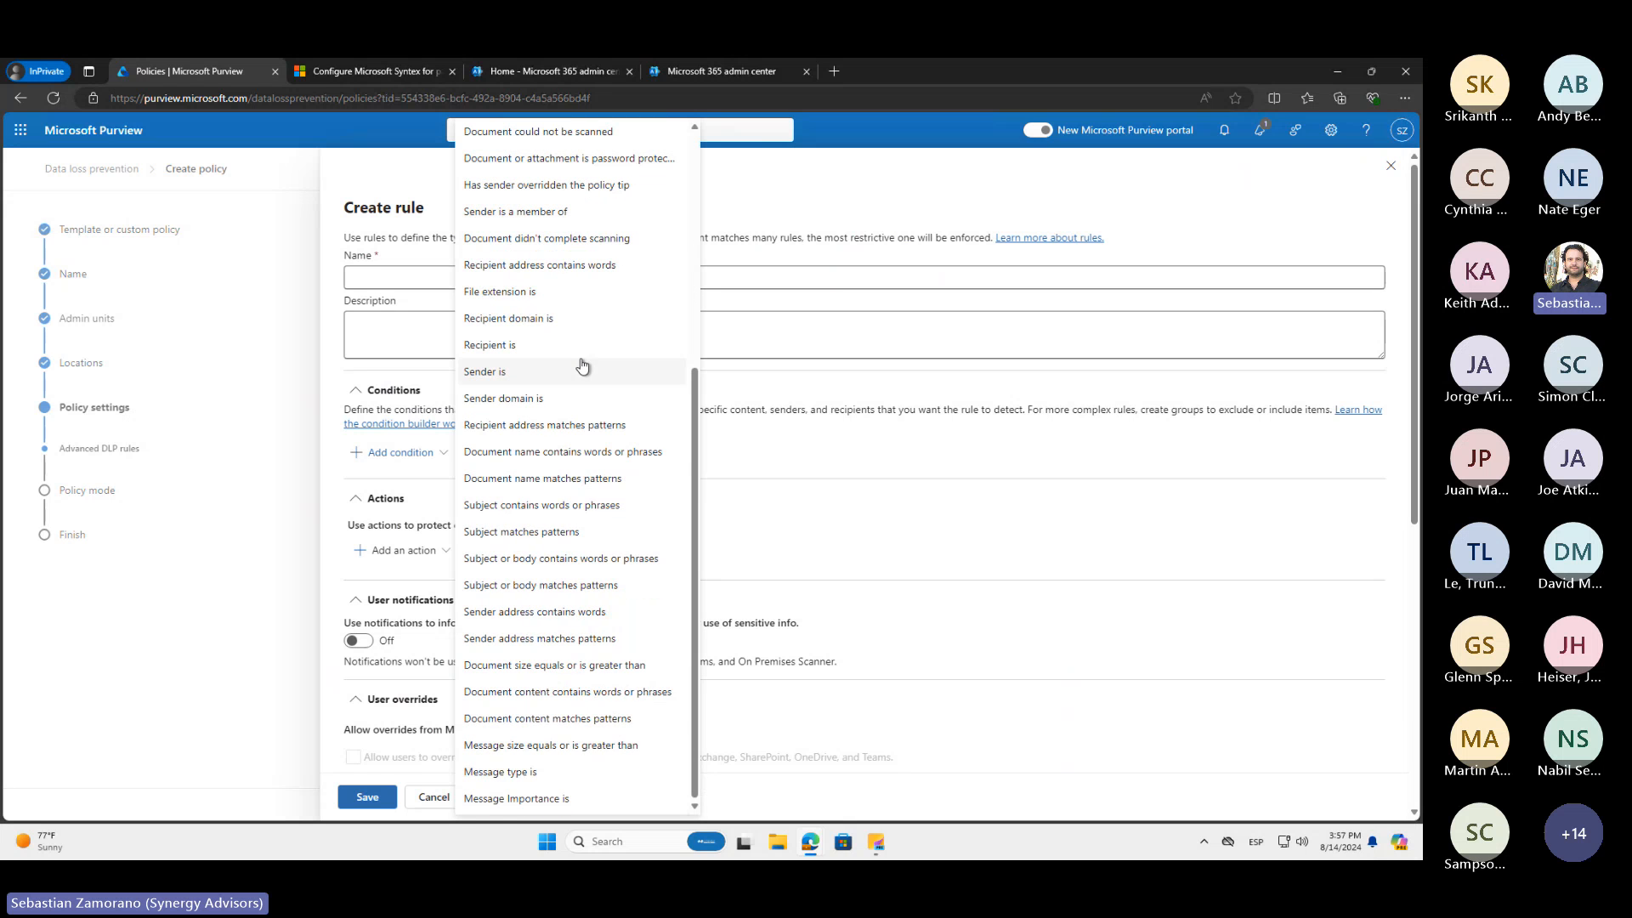
{"action": "scroll", "coordinate": [661, 457], "scroll_direction": "up", "scroll_amount": 5}
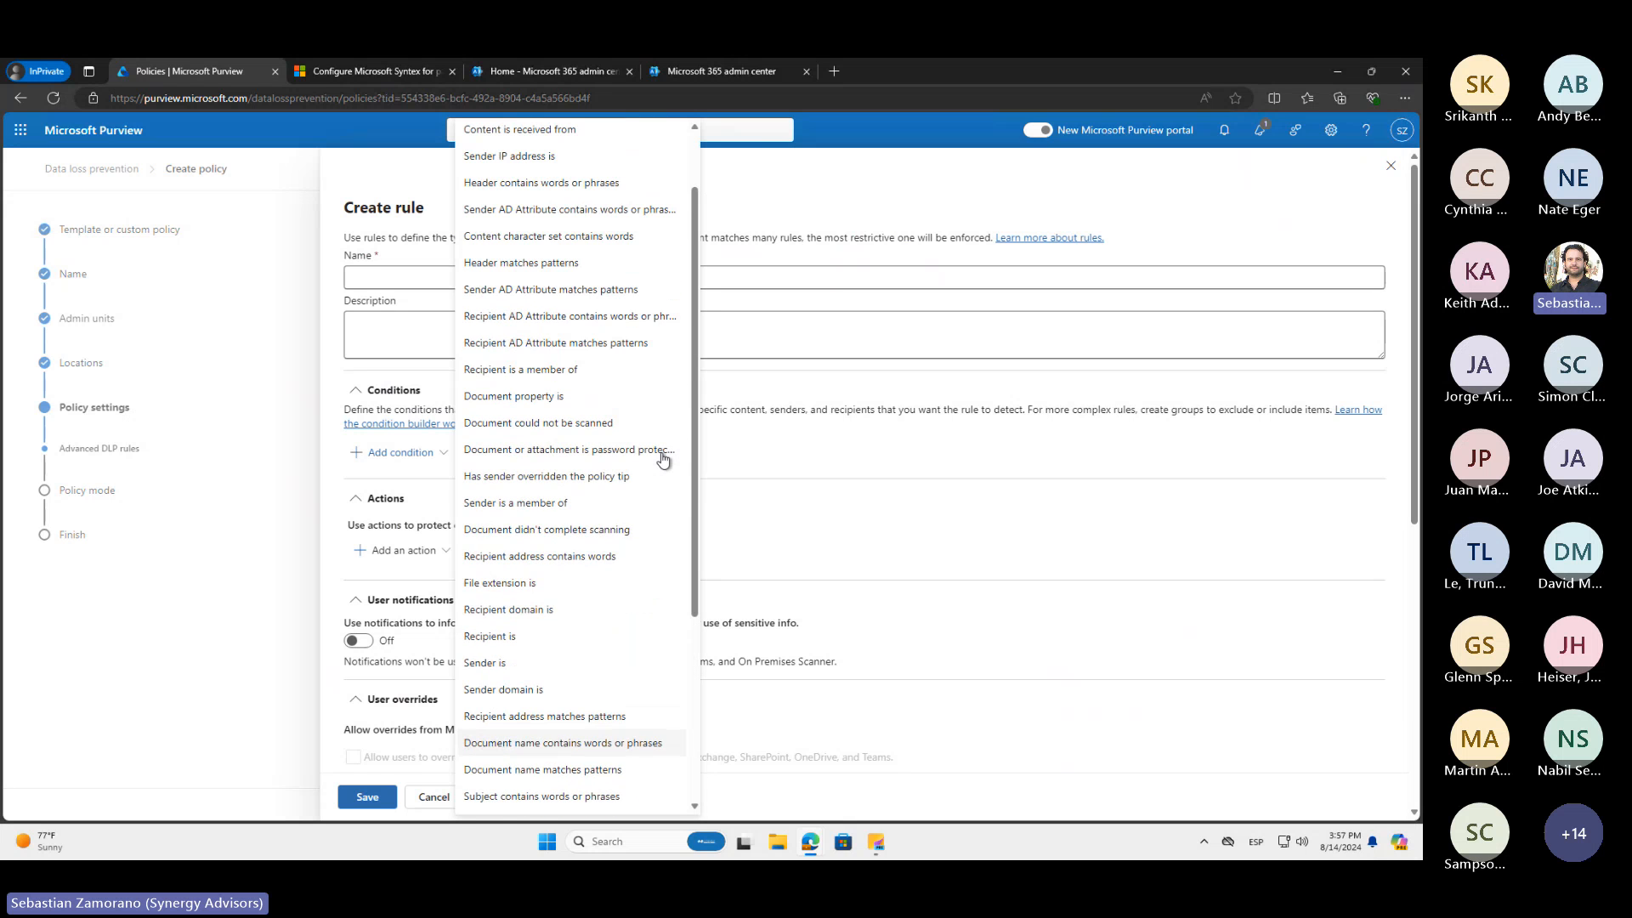
{"action": "scroll", "coordinate": [663, 459], "scroll_direction": "up", "scroll_amount": 1}
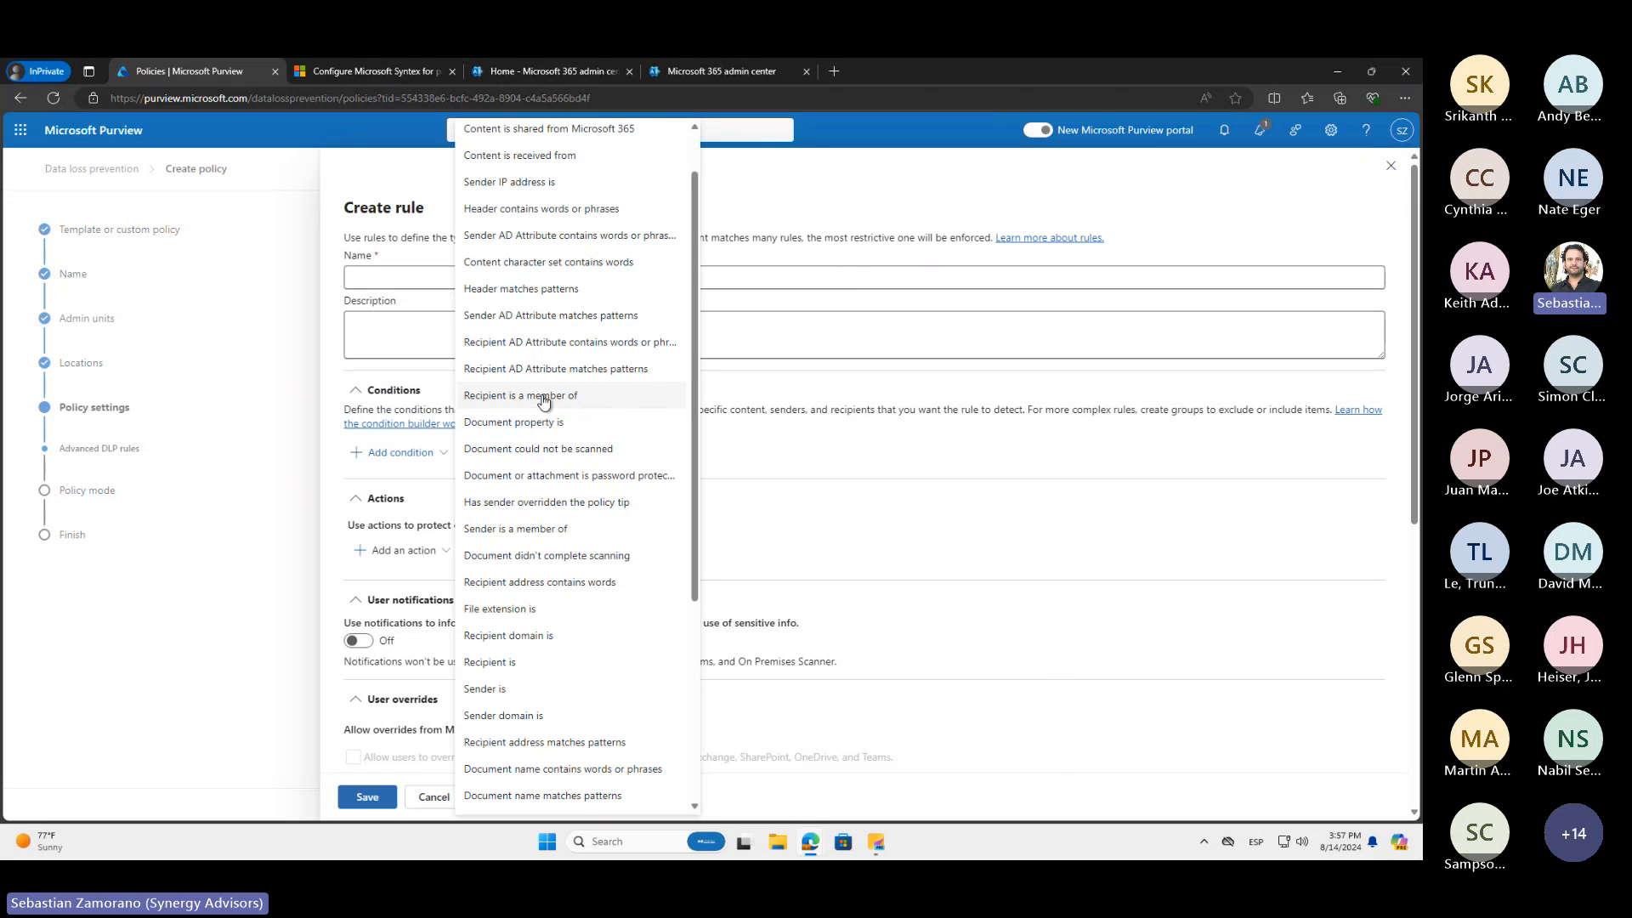
{"action": "scroll", "coordinate": [526, 187], "scroll_direction": "up", "scroll_amount": 2}
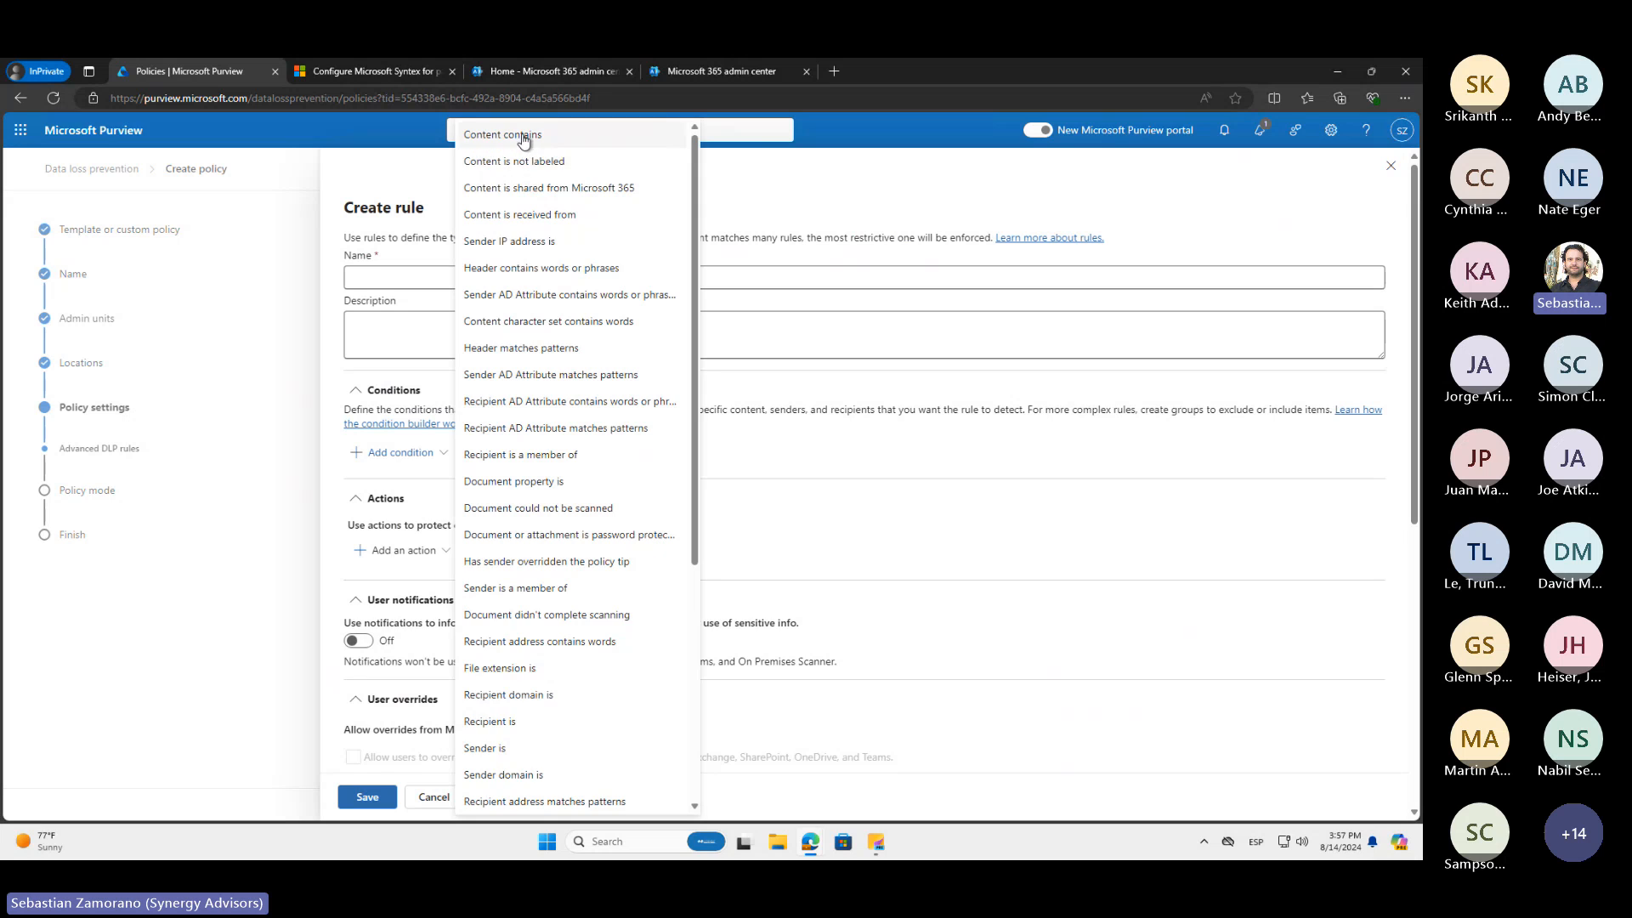
{"action": "left_click", "coordinate": [525, 139]}
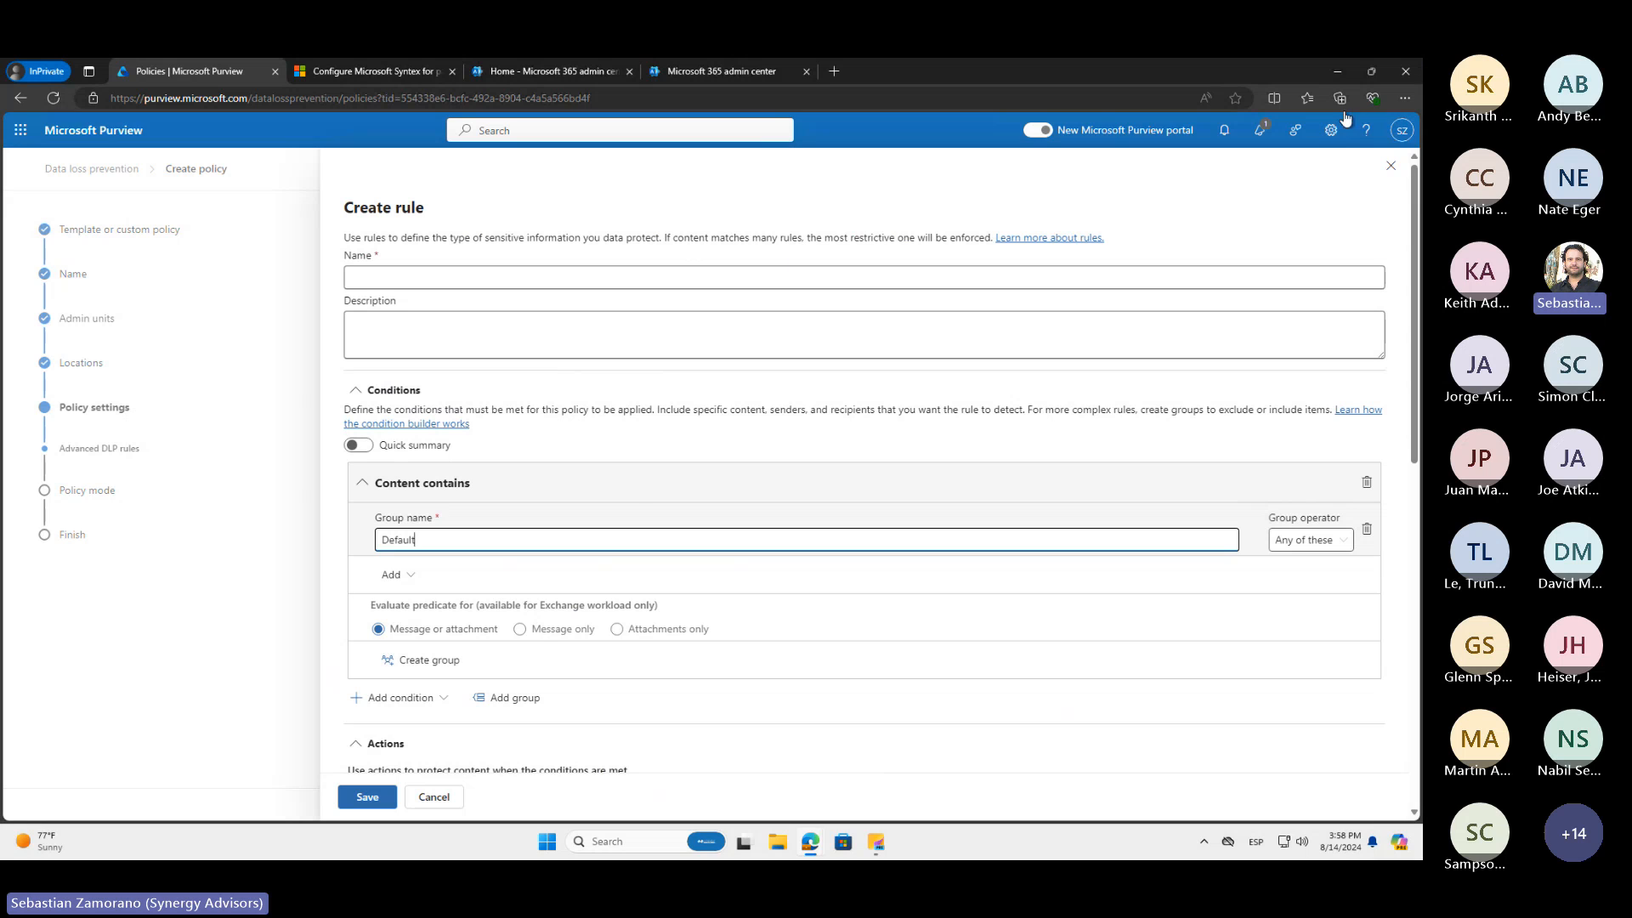
Open the sensitive info types for the Content contains condition and browse the available types
{"action": "left_click", "coordinate": [452, 613]}
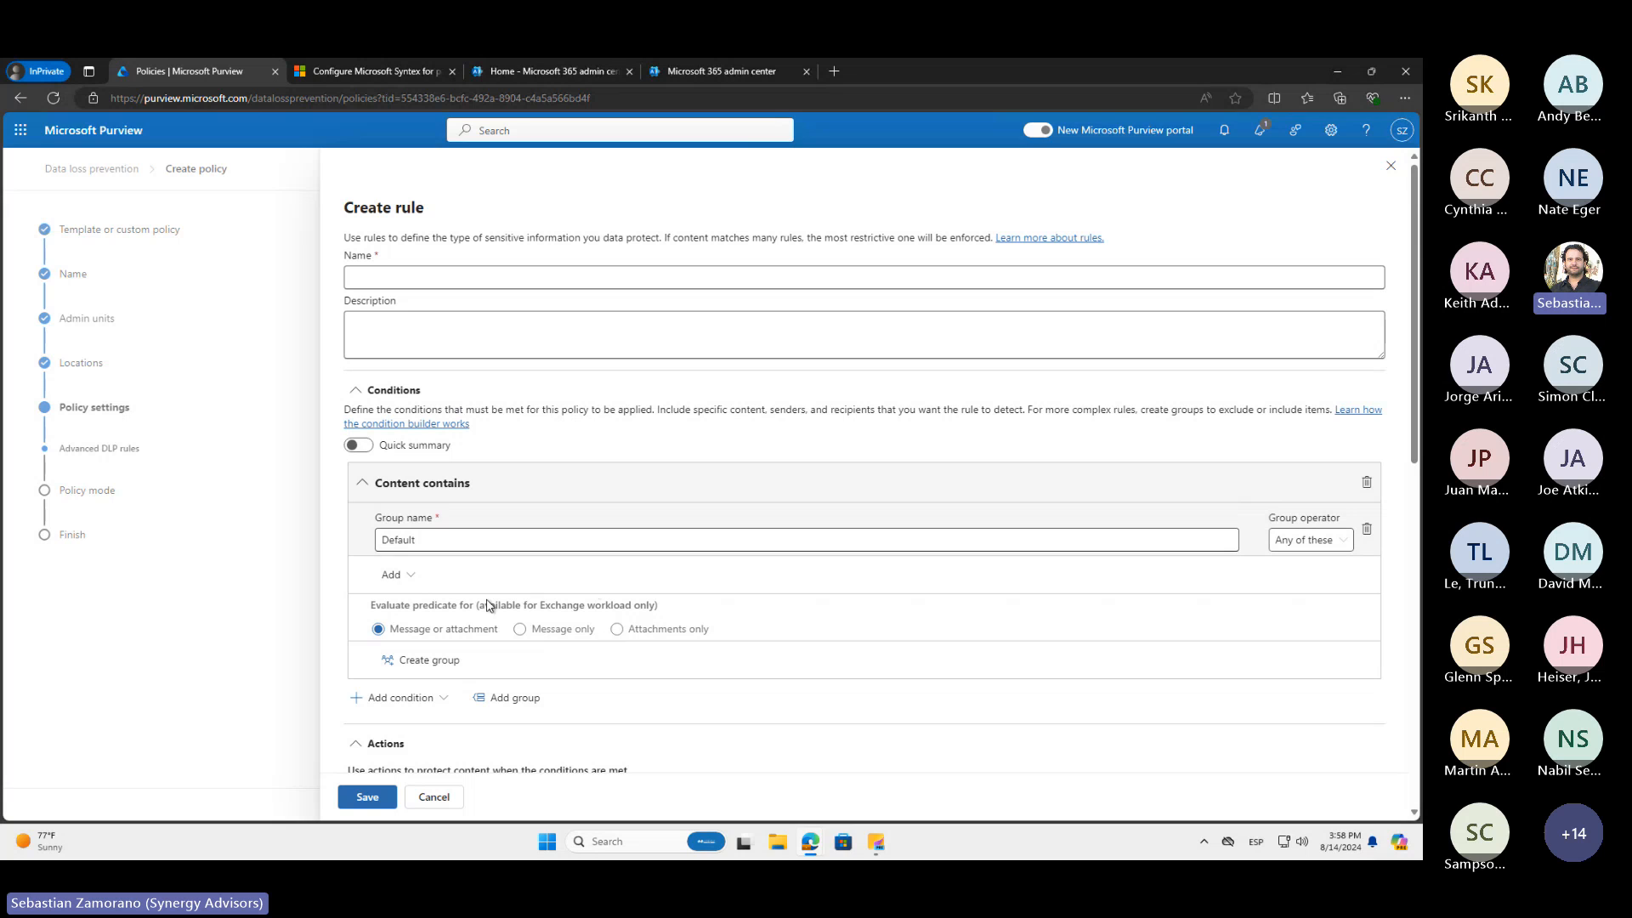
{"action": "left_click", "coordinate": [411, 582]}
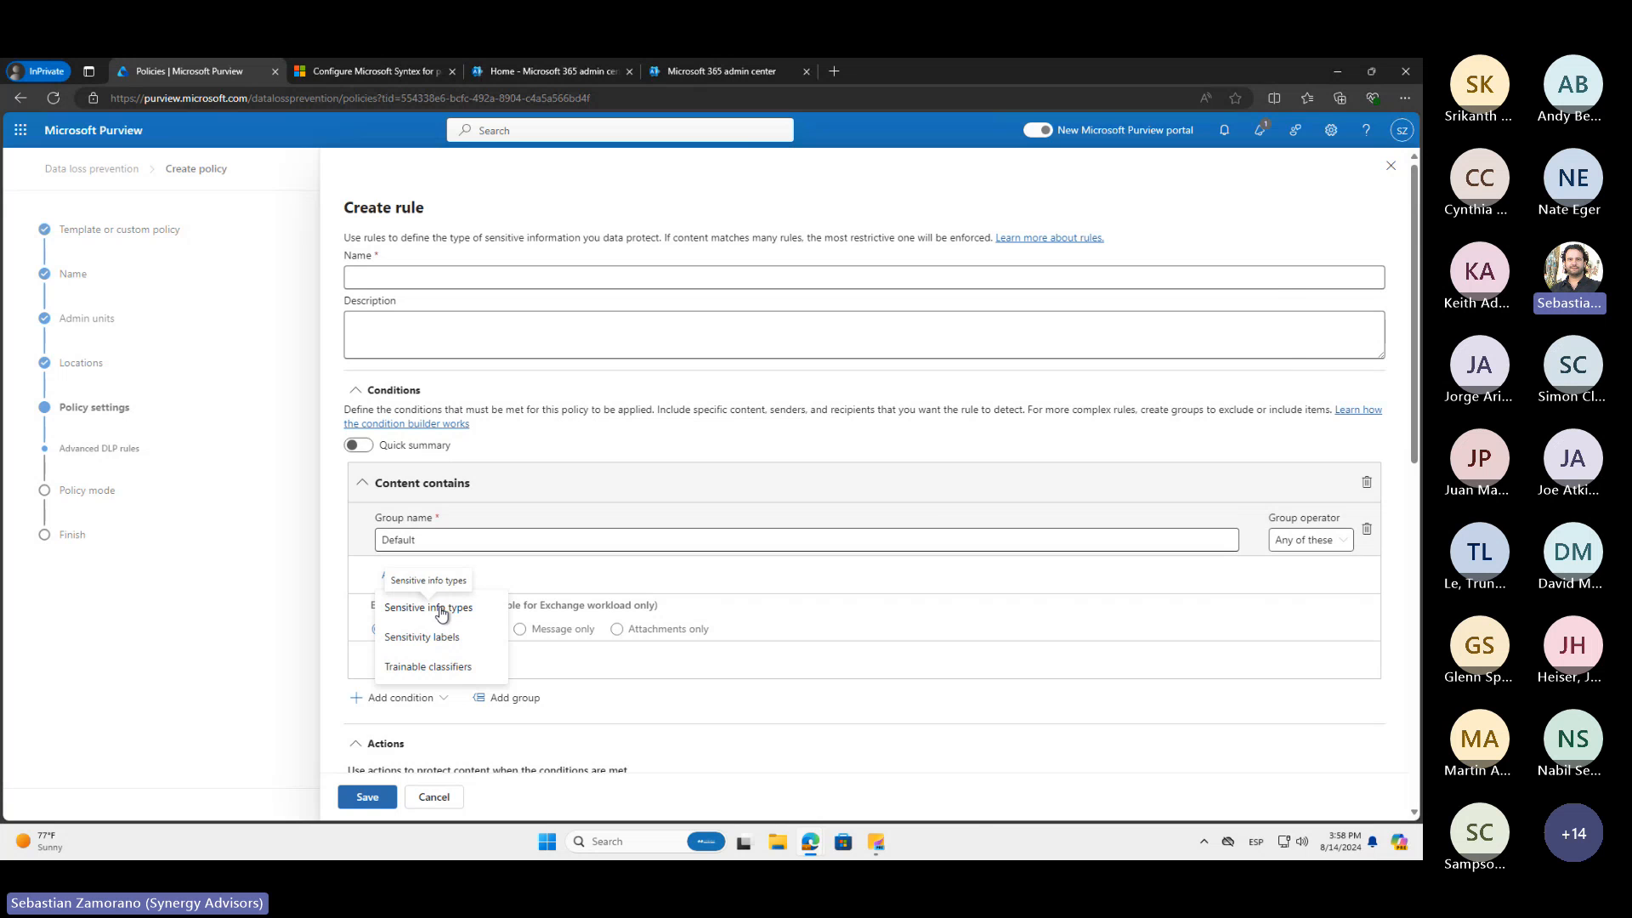
{"action": "left_click", "coordinate": [439, 610]}
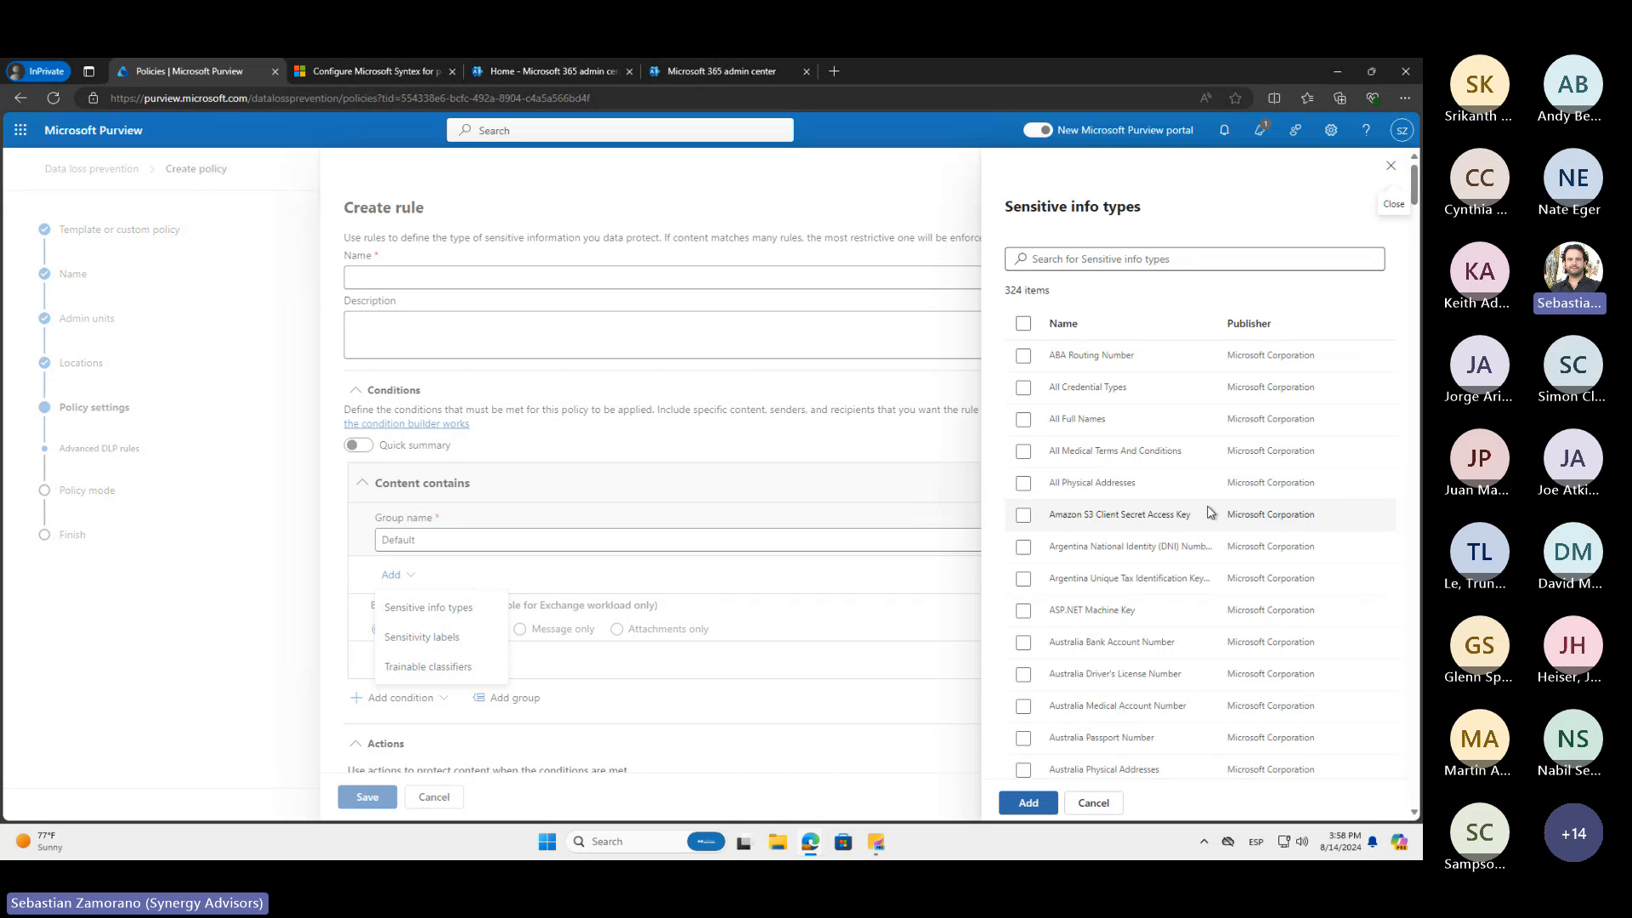
{"action": "scroll", "coordinate": [1210, 514], "scroll_direction": "down", "scroll_amount": 5}
{"action": "scroll", "coordinate": [1210, 512], "scroll_direction": "down", "scroll_amount": 8}
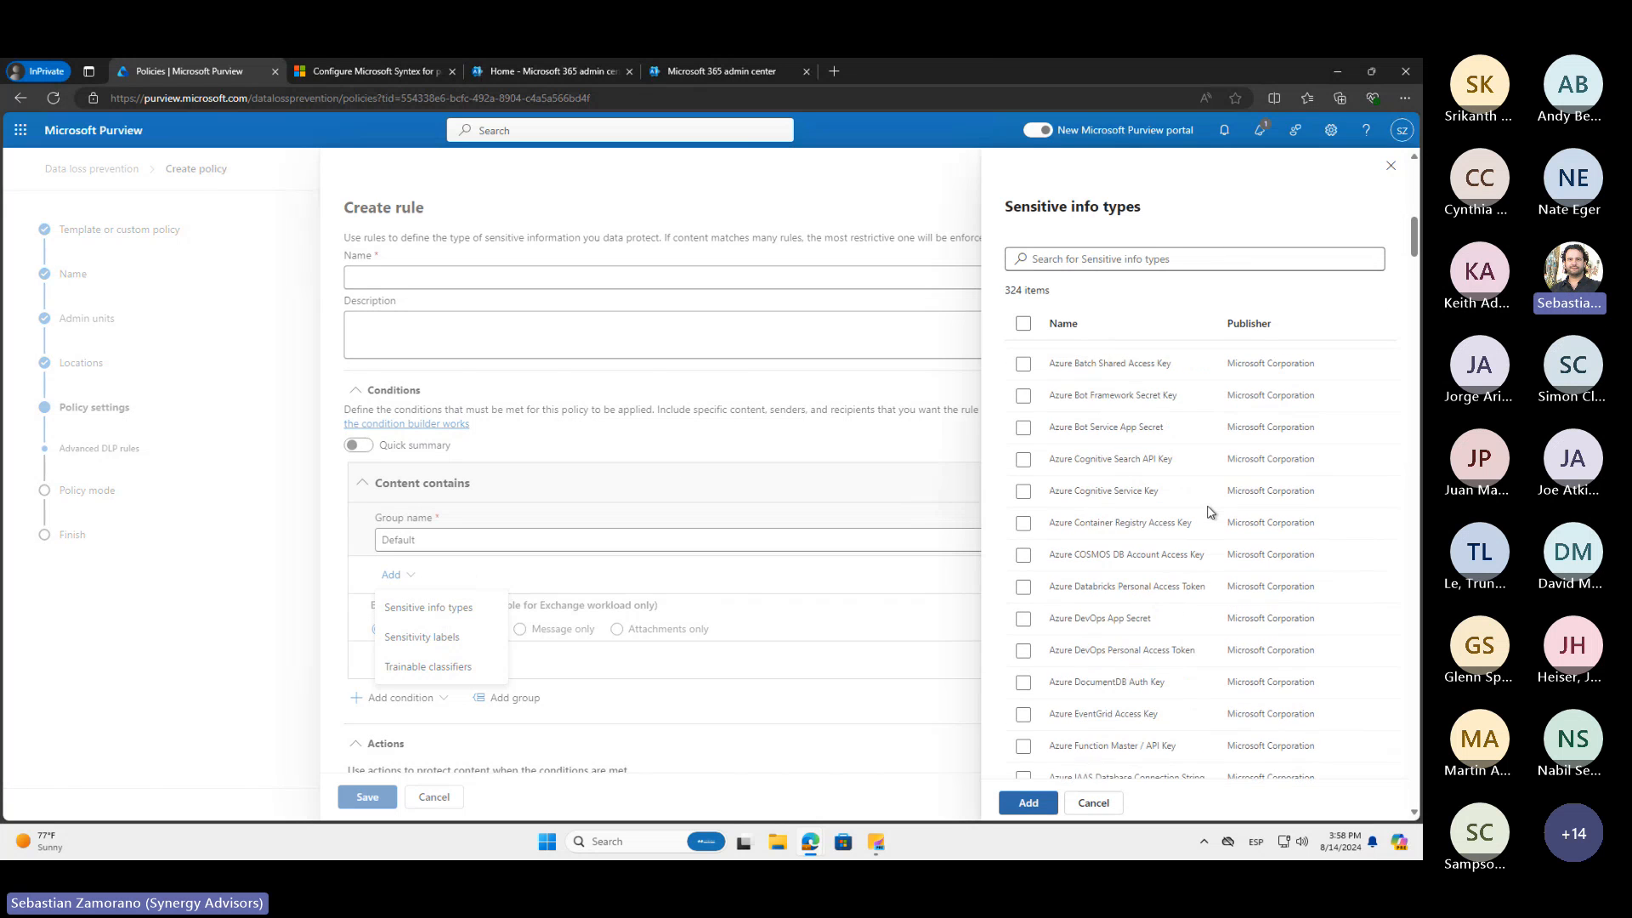
{"action": "scroll", "coordinate": [1211, 511], "scroll_direction": "down", "scroll_amount": 8}
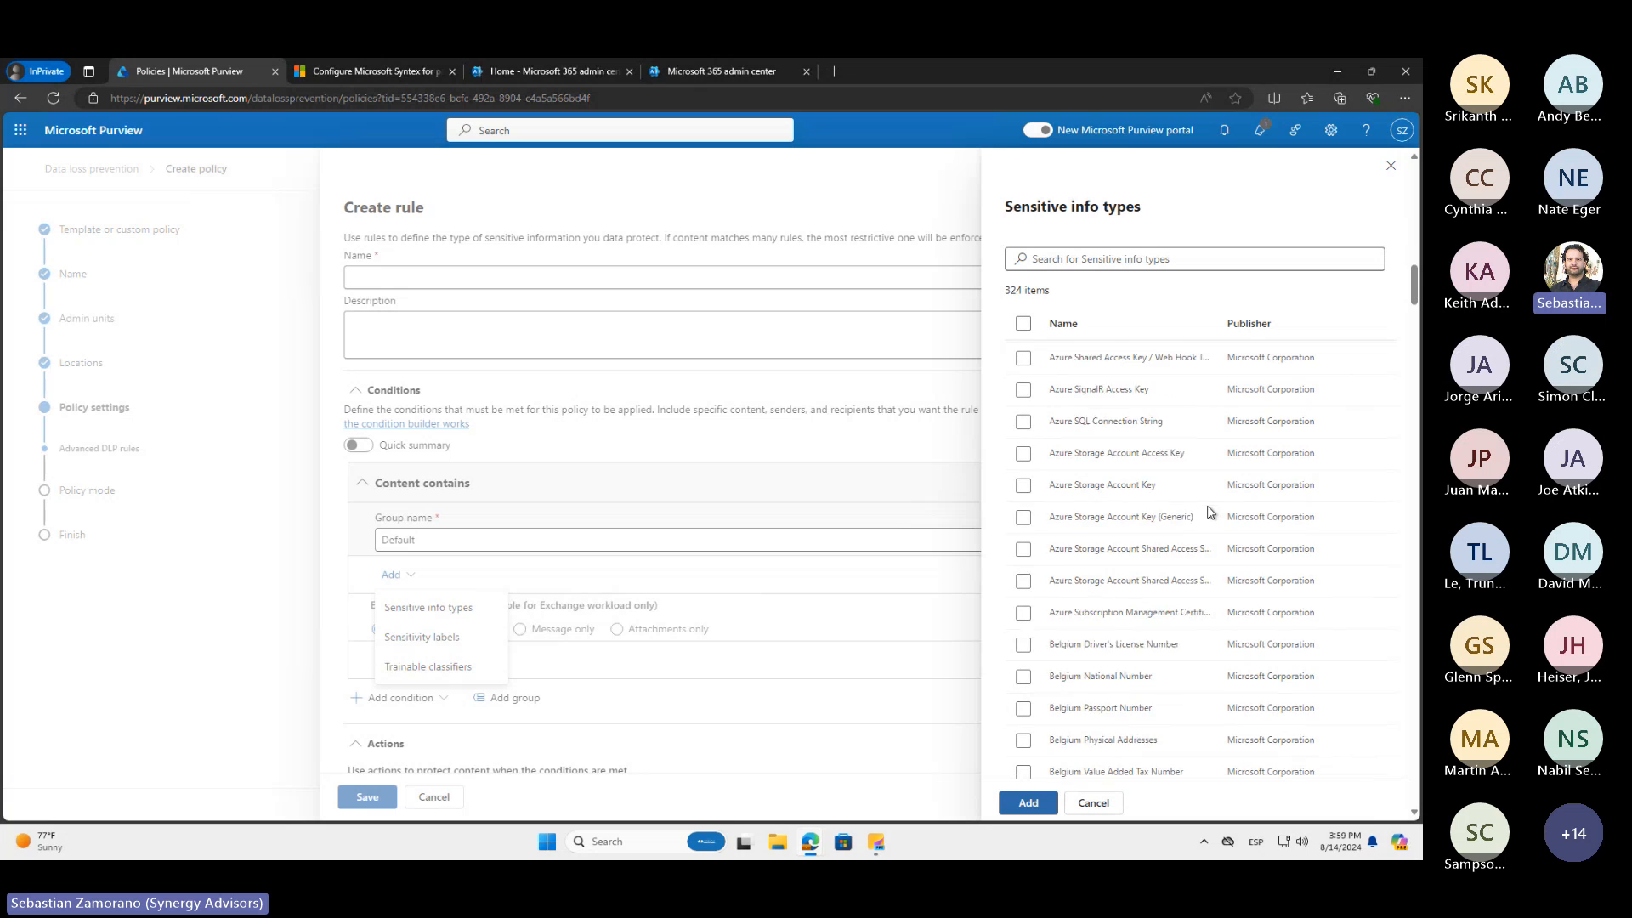
{"action": "scroll", "coordinate": [1210, 510], "scroll_direction": "down", "scroll_amount": 4}
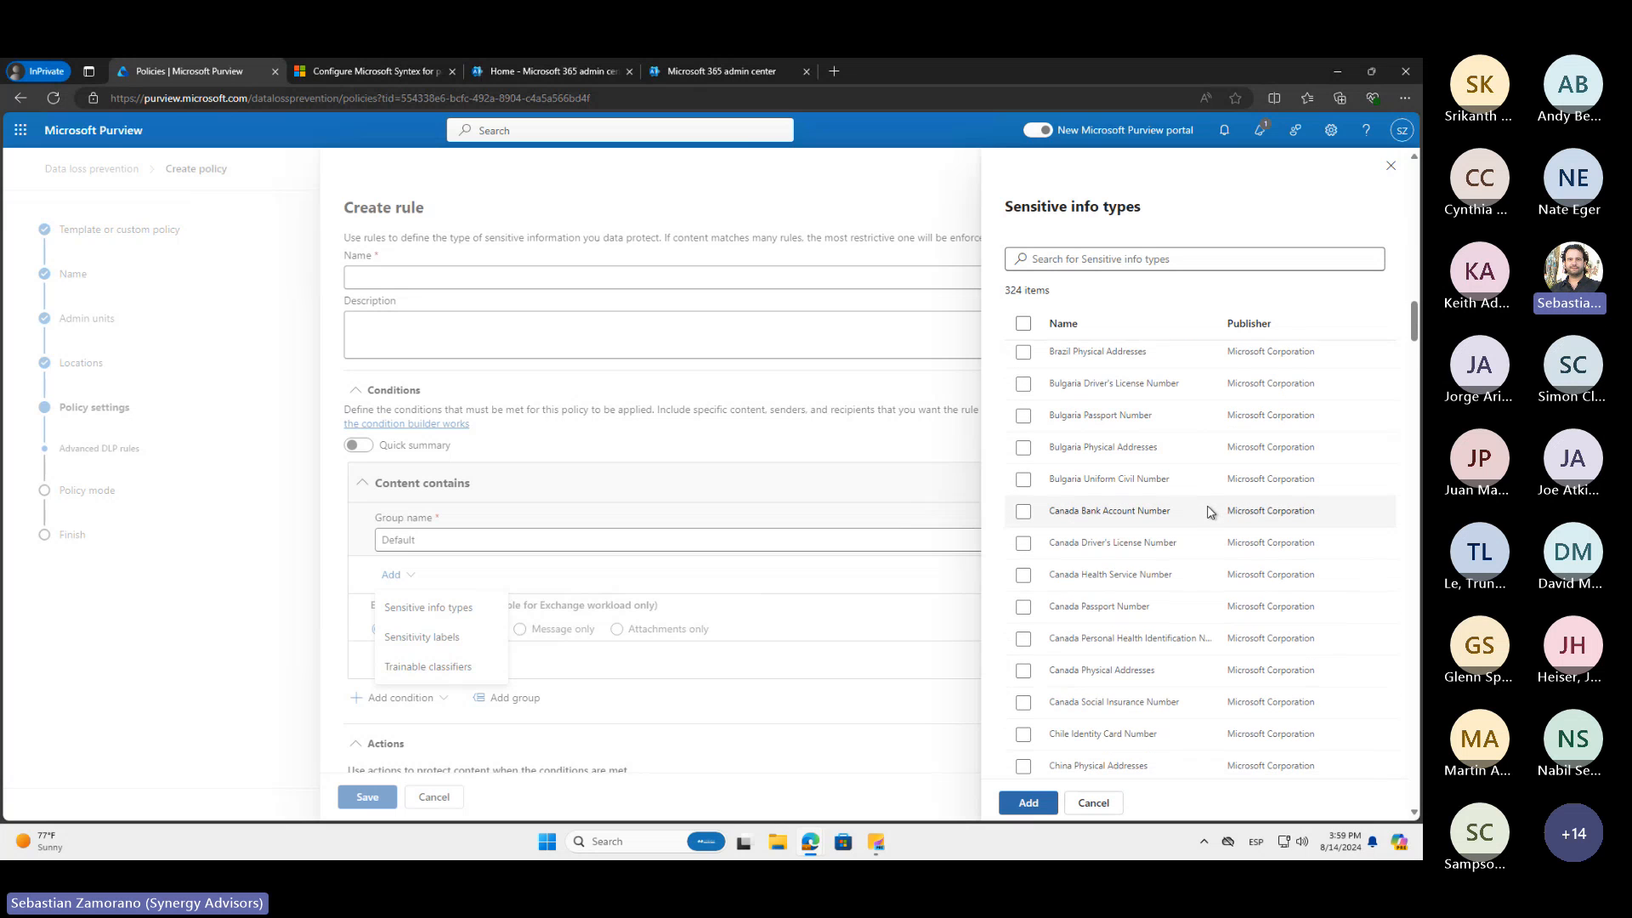
{"action": "scroll", "coordinate": [1210, 513], "scroll_direction": "down", "scroll_amount": 1}
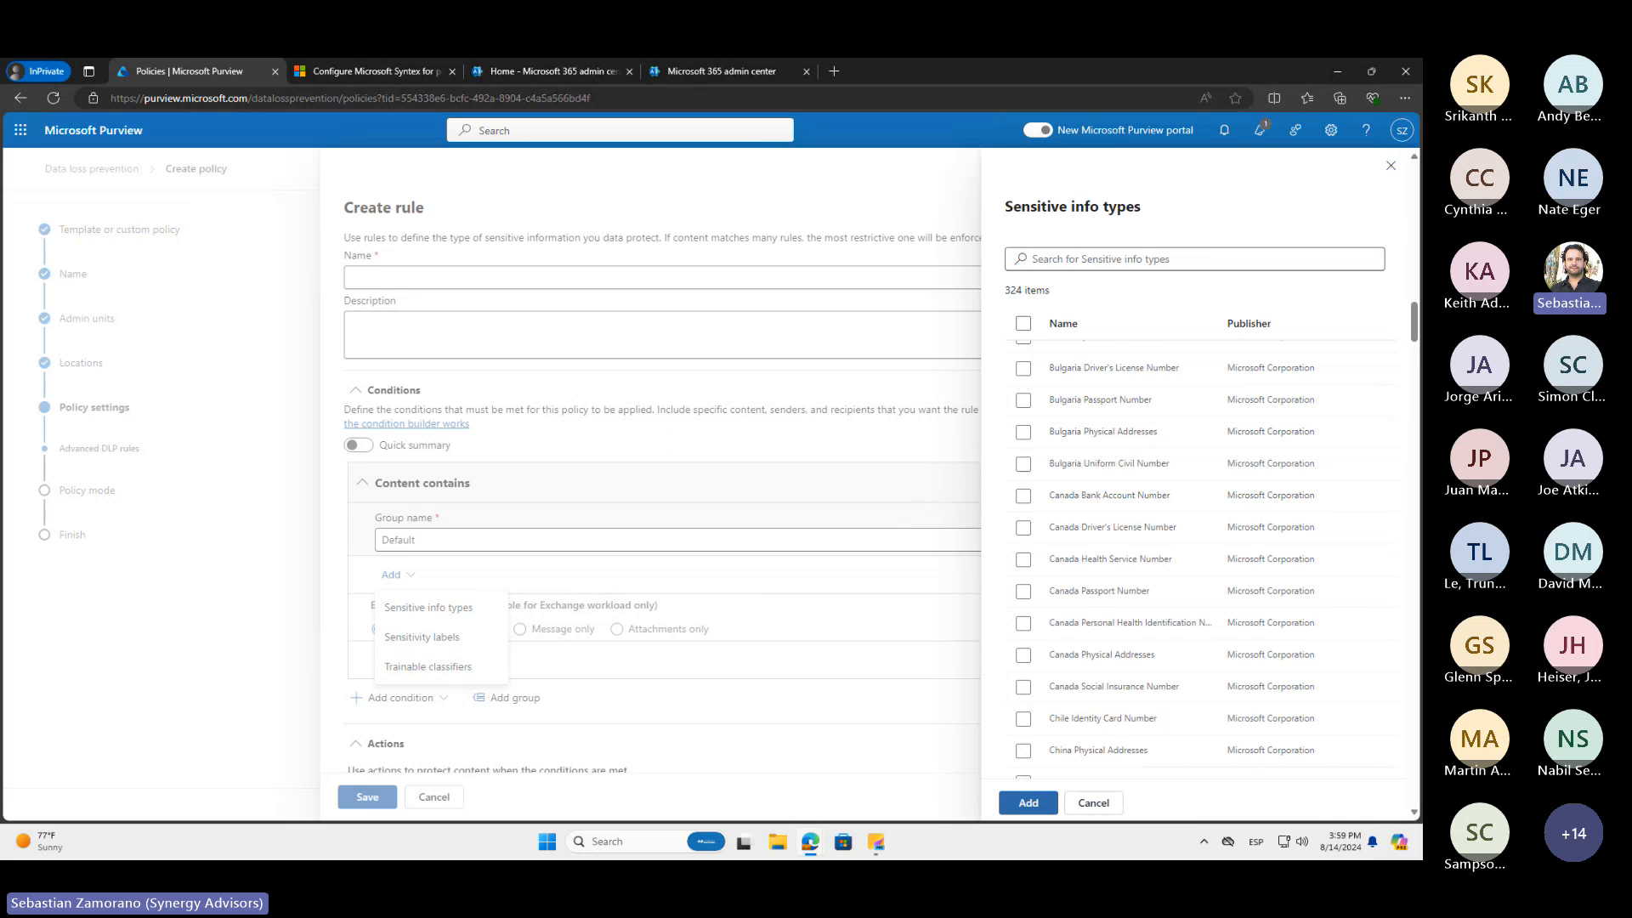
Switch to the other Purview portal session and open the sensitive info types list among the Data Loss Prevention classifiers
{"action": "key", "text": "alt+Tab"}
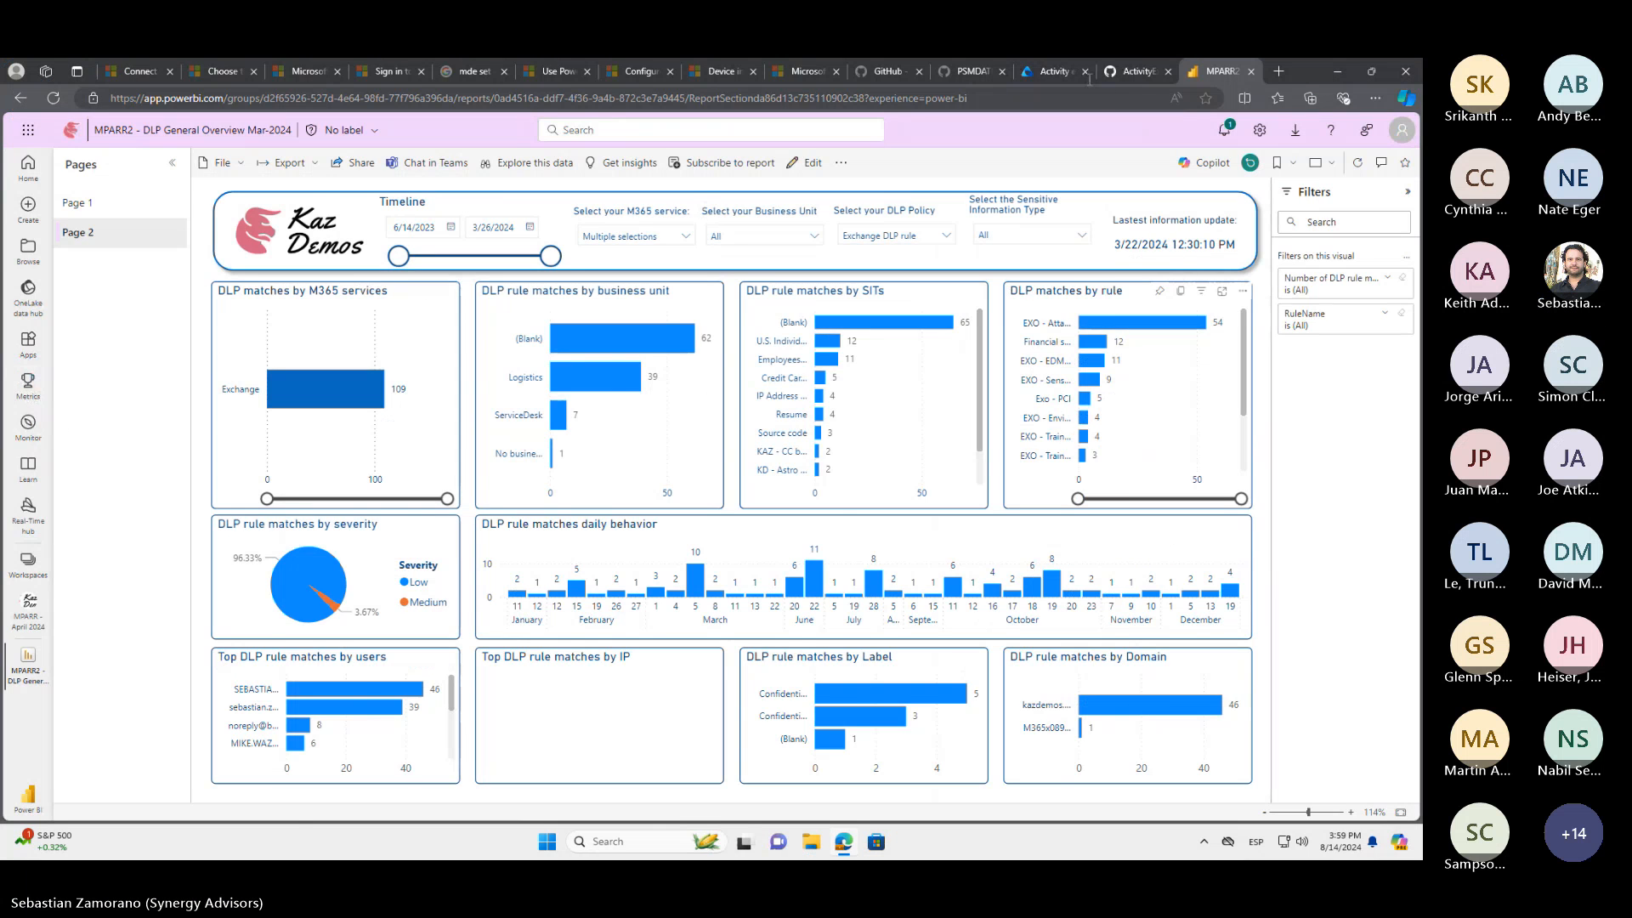
{"action": "left_click", "coordinate": [1056, 71]}
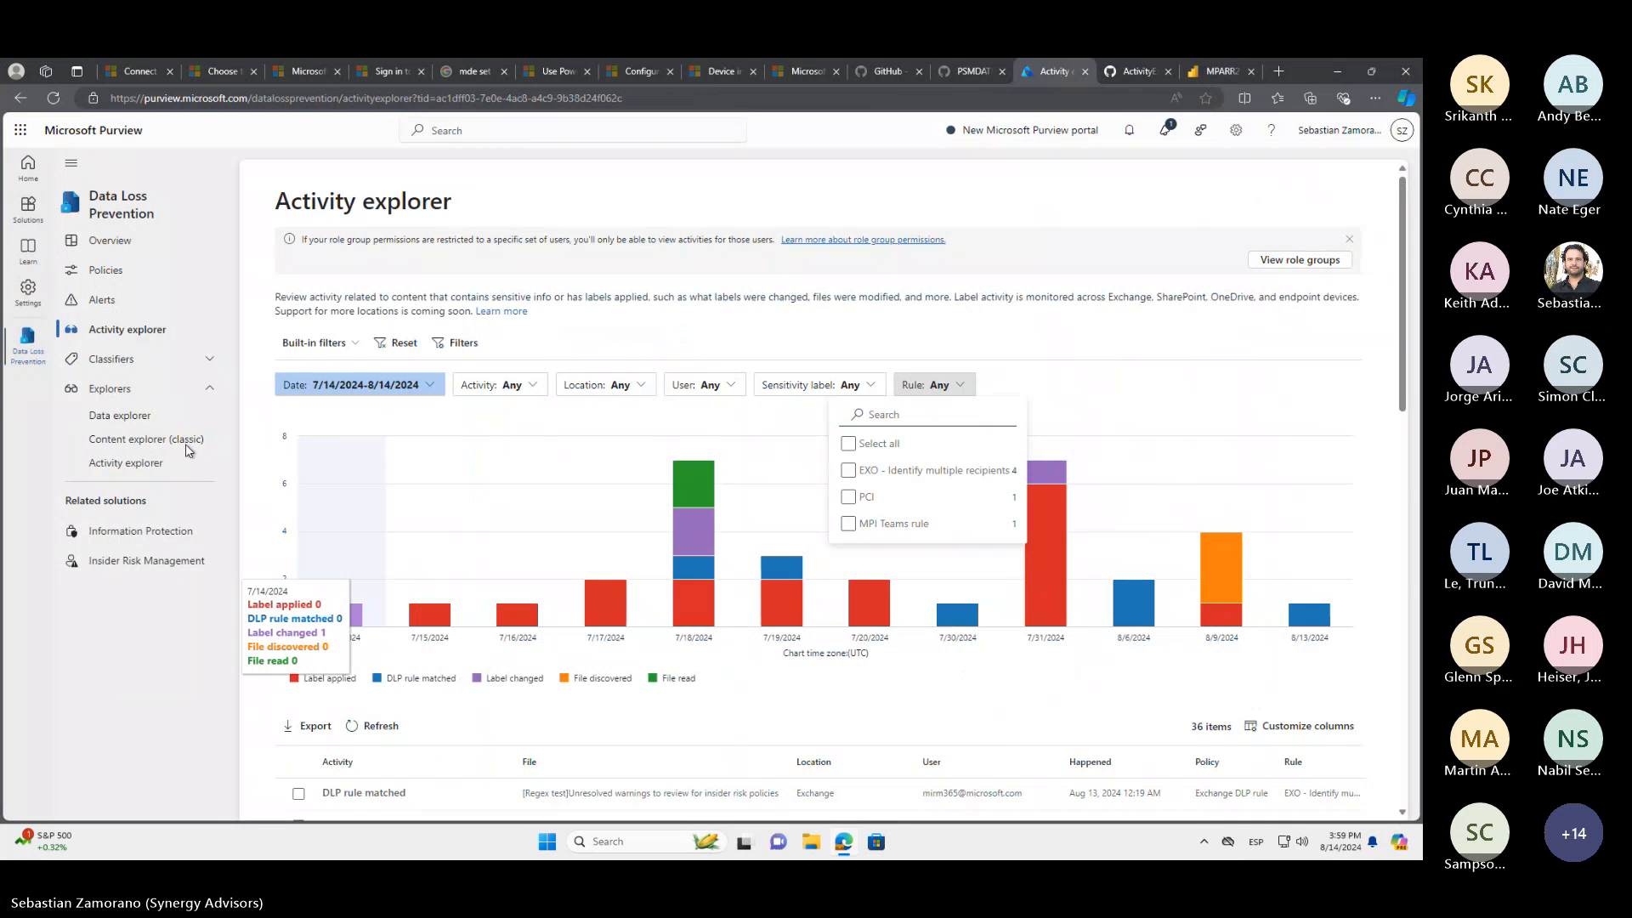
{"action": "left_click", "coordinate": [180, 361]}
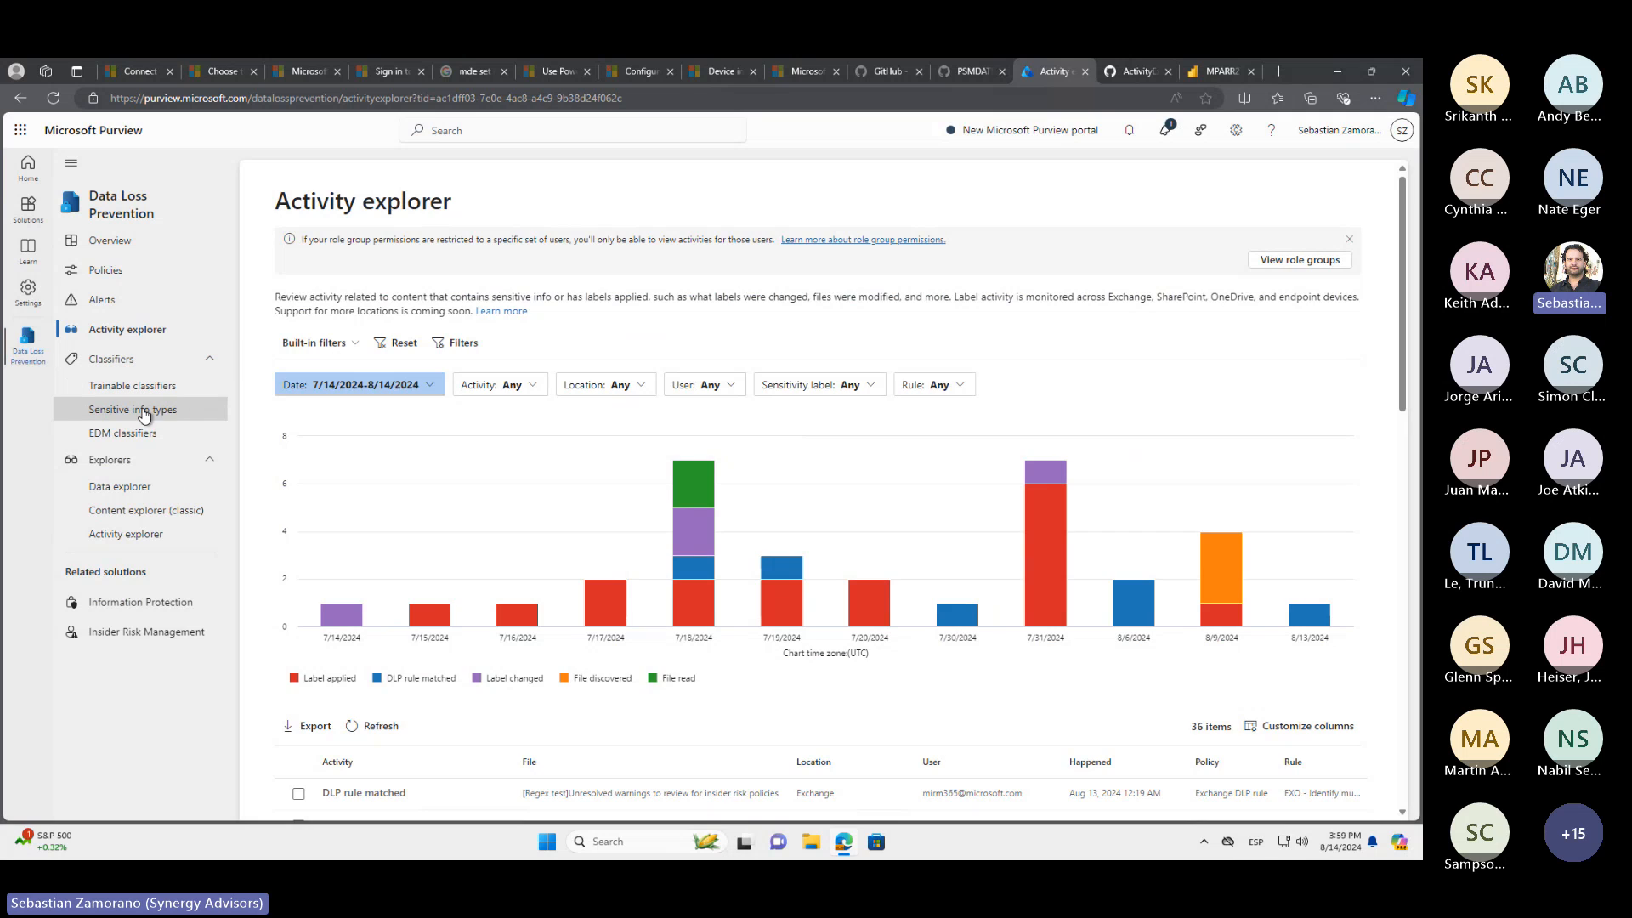
{"action": "left_click", "coordinate": [143, 410]}
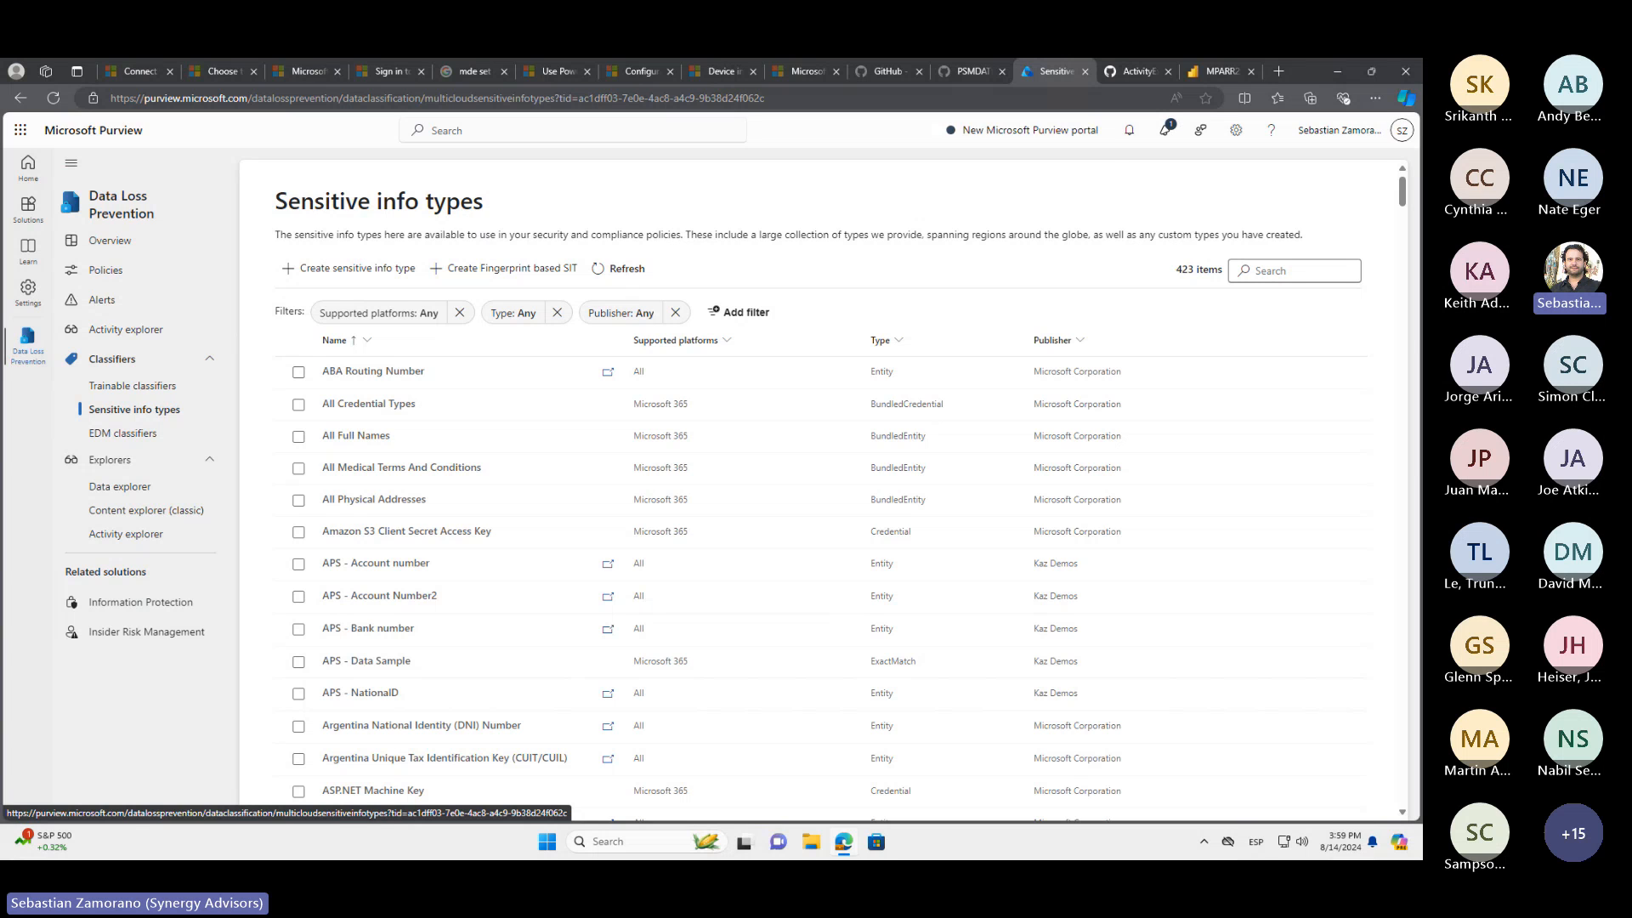
Back in the rule being created, search the sensitive info types for Credit and add Credit Card Number to the Content contains condition
{"action": "key", "text": "alt+Tab"}
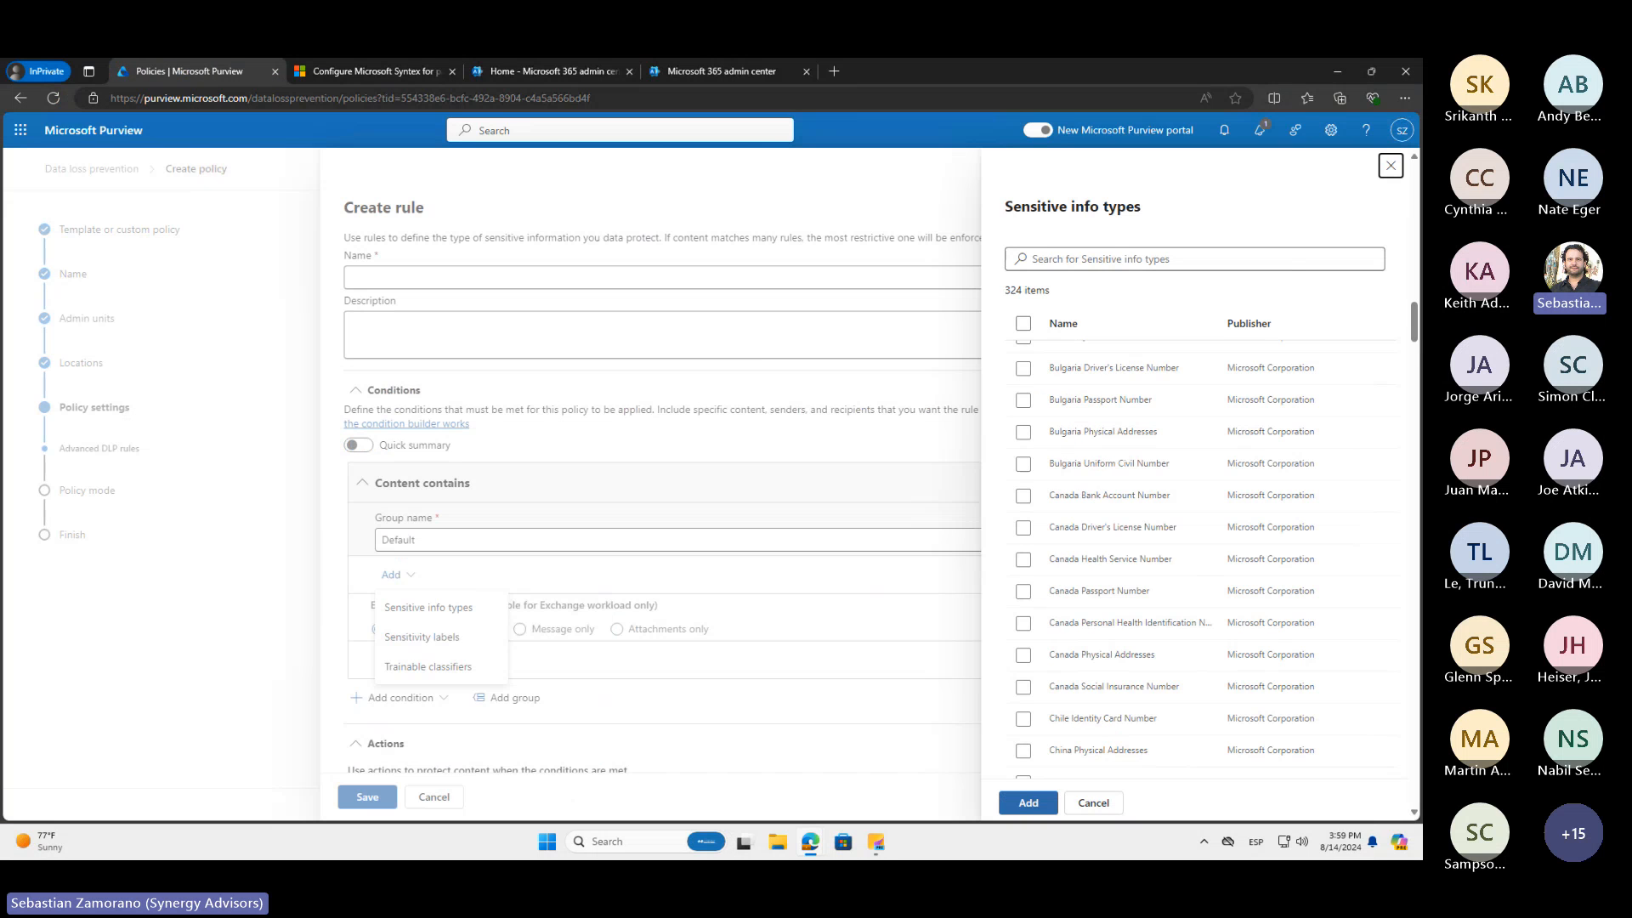
{"action": "left_click", "coordinate": [1088, 259]}
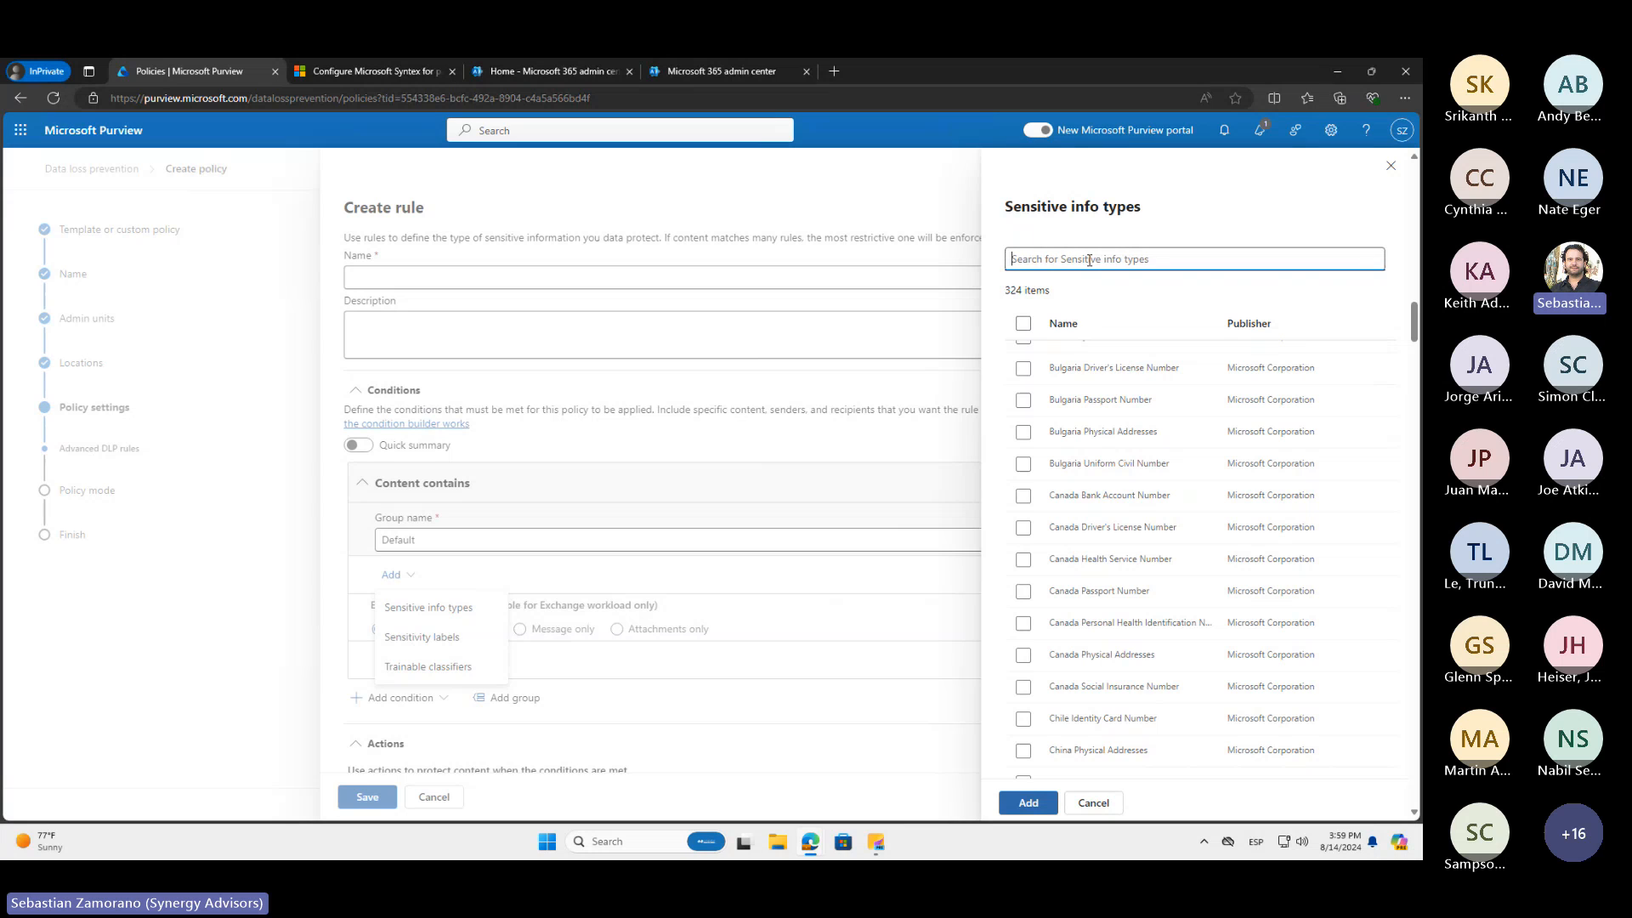
{"action": "type", "text": "Credit"}
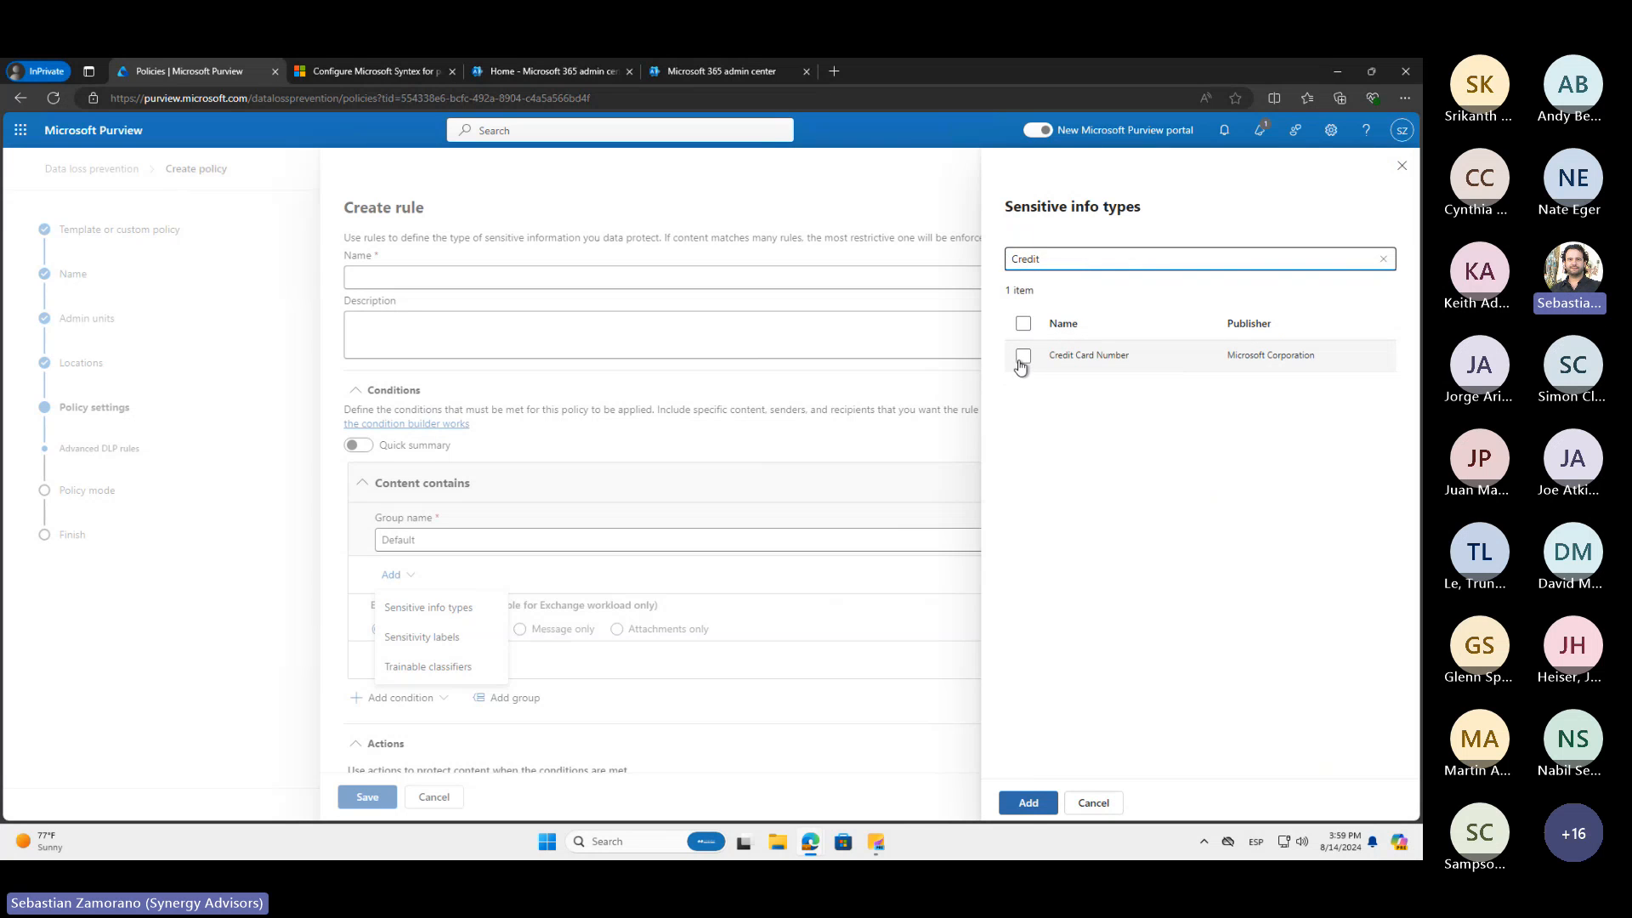
{"action": "left_click", "coordinate": [1022, 355]}
{"action": "left_click", "coordinate": [1027, 802]}
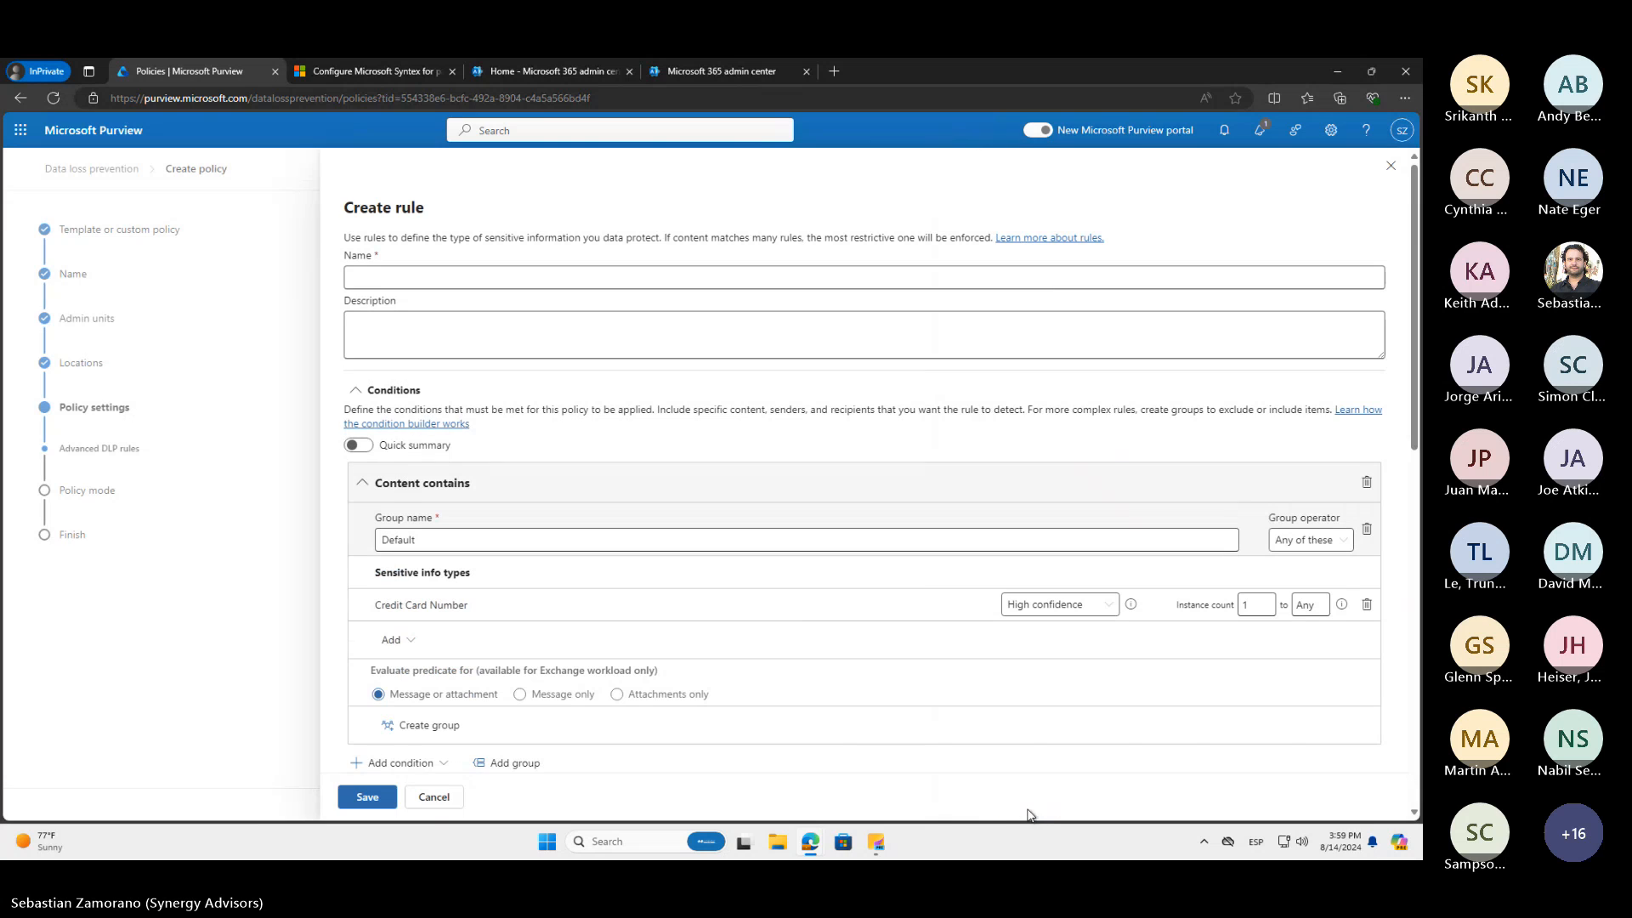
Name the new DLP rule "EXO - PCI Shared externally"
{"action": "left_click", "coordinate": [477, 277]}
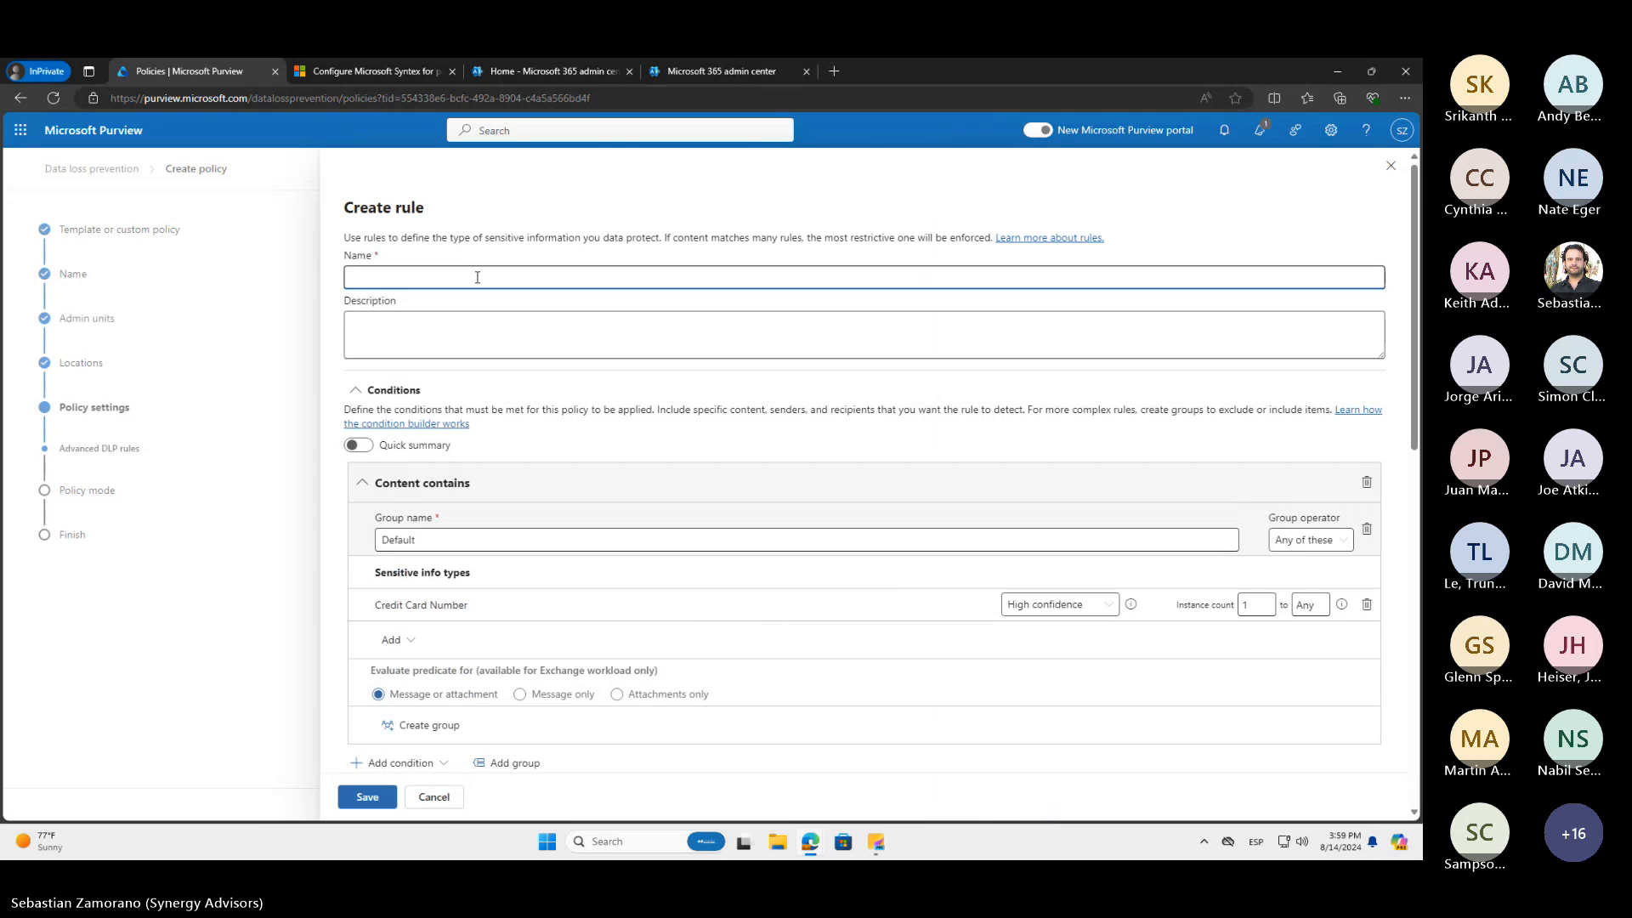
{"action": "type", "text": "EXO - PCI Sha"}
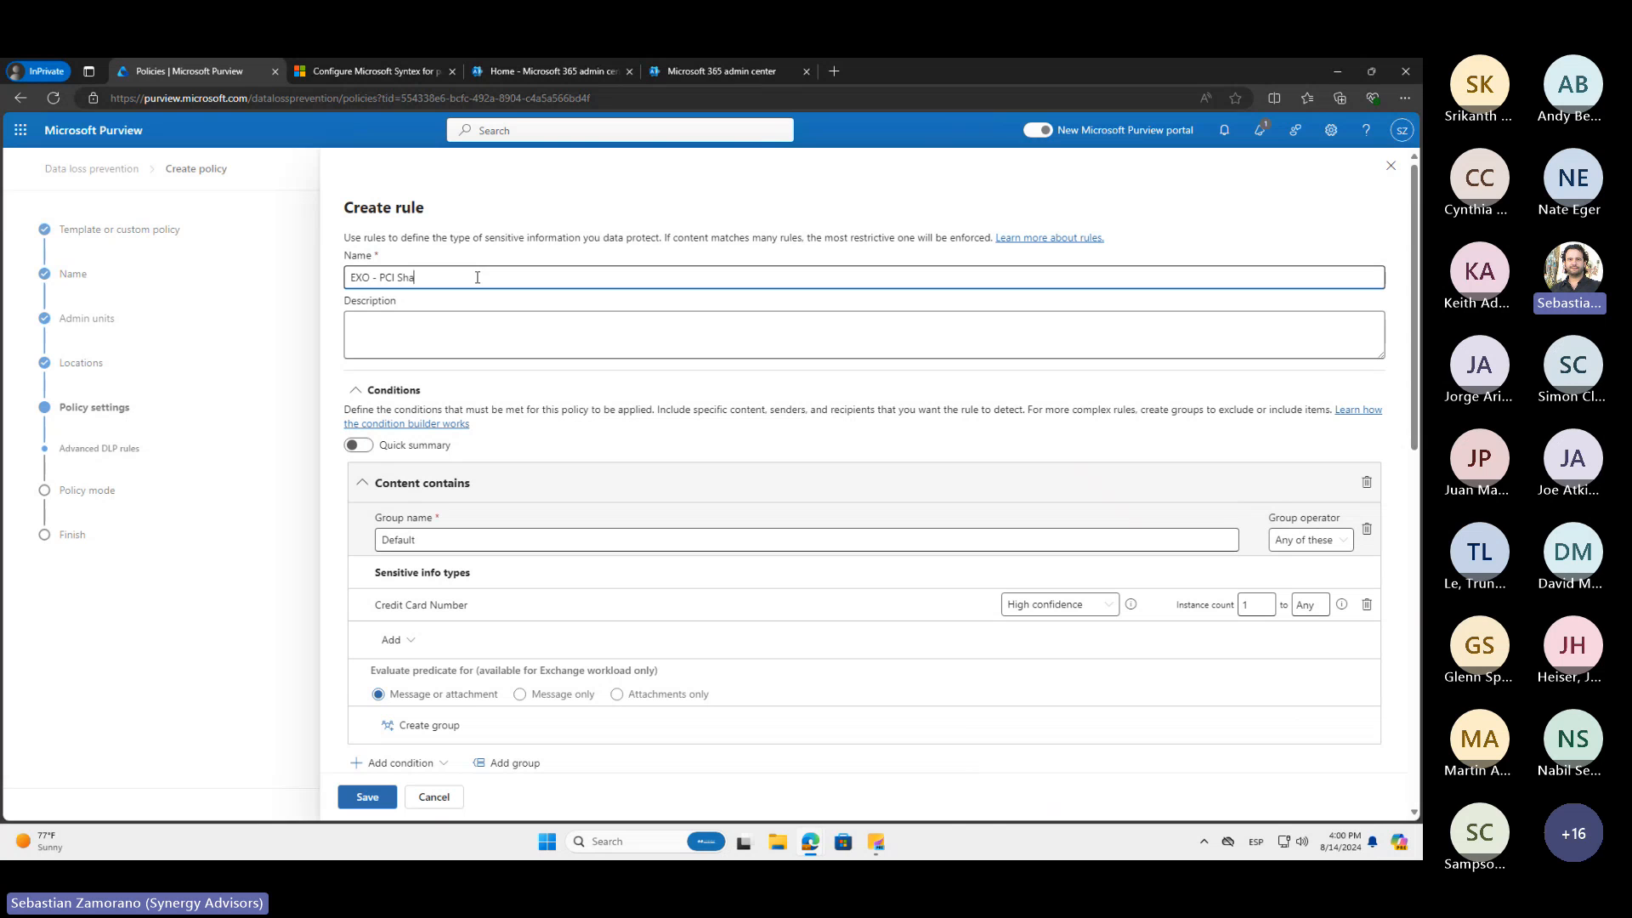
{"action": "type", "text": "red externally"}
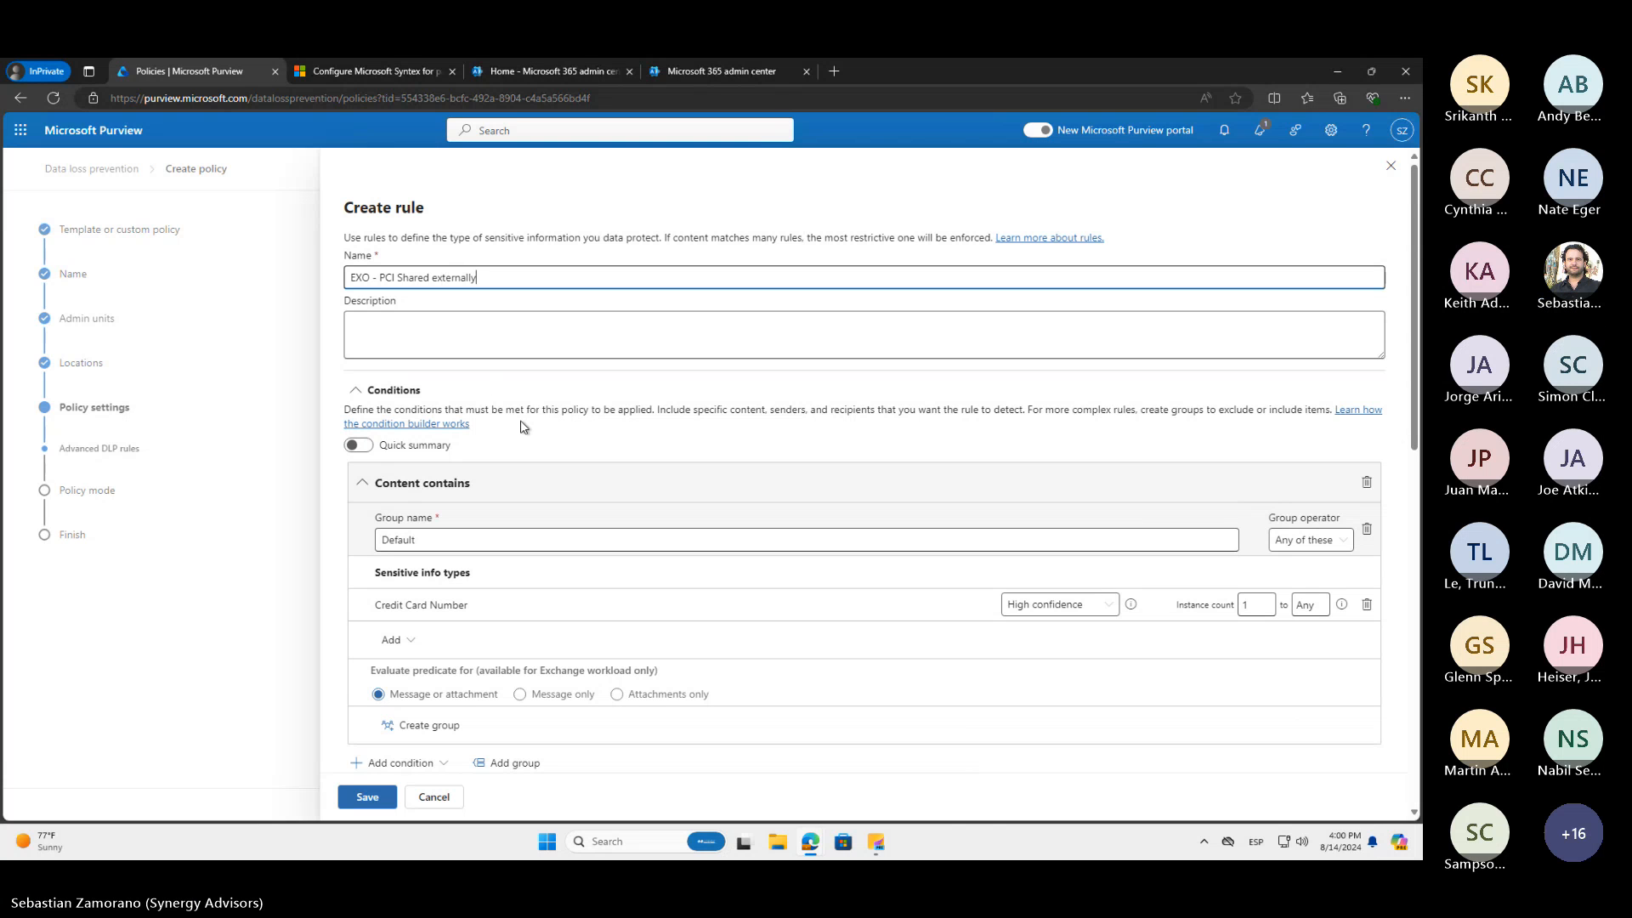
Add a Content is shared from Microsoft 365 condition set to "with people outside my organization"
{"action": "scroll", "coordinate": [556, 423], "scroll_direction": "down", "scroll_amount": 2}
{"action": "scroll", "coordinate": [556, 423], "scroll_direction": "down", "scroll_amount": 2}
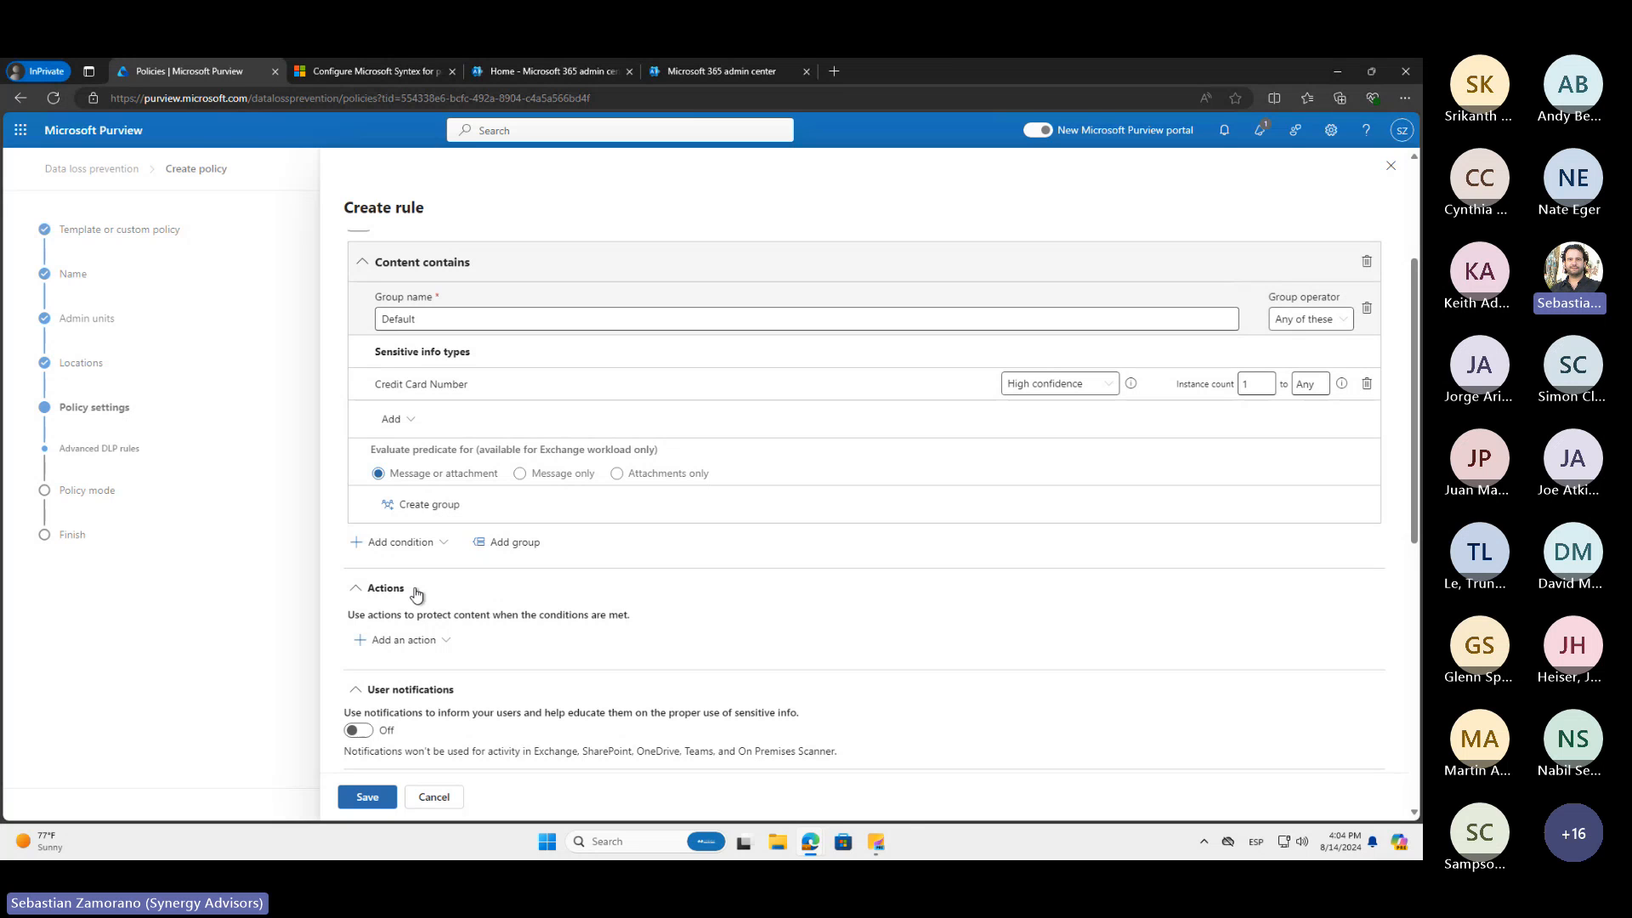
{"action": "left_click", "coordinate": [446, 546]}
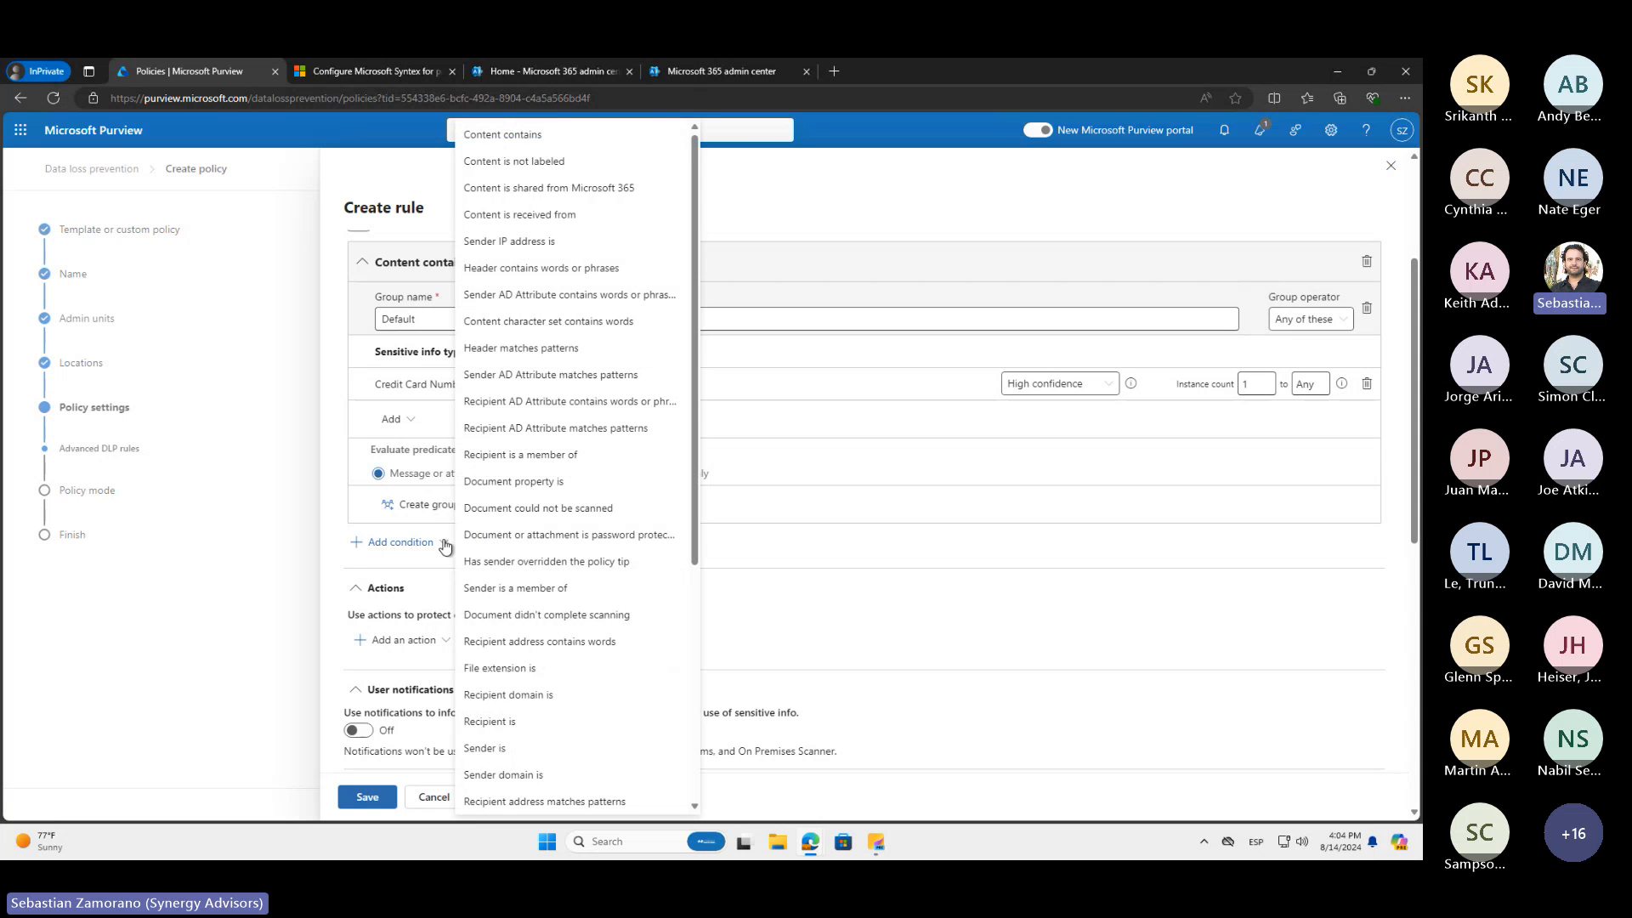
{"action": "left_click", "coordinate": [537, 189]}
{"action": "left_click", "coordinate": [518, 657]}
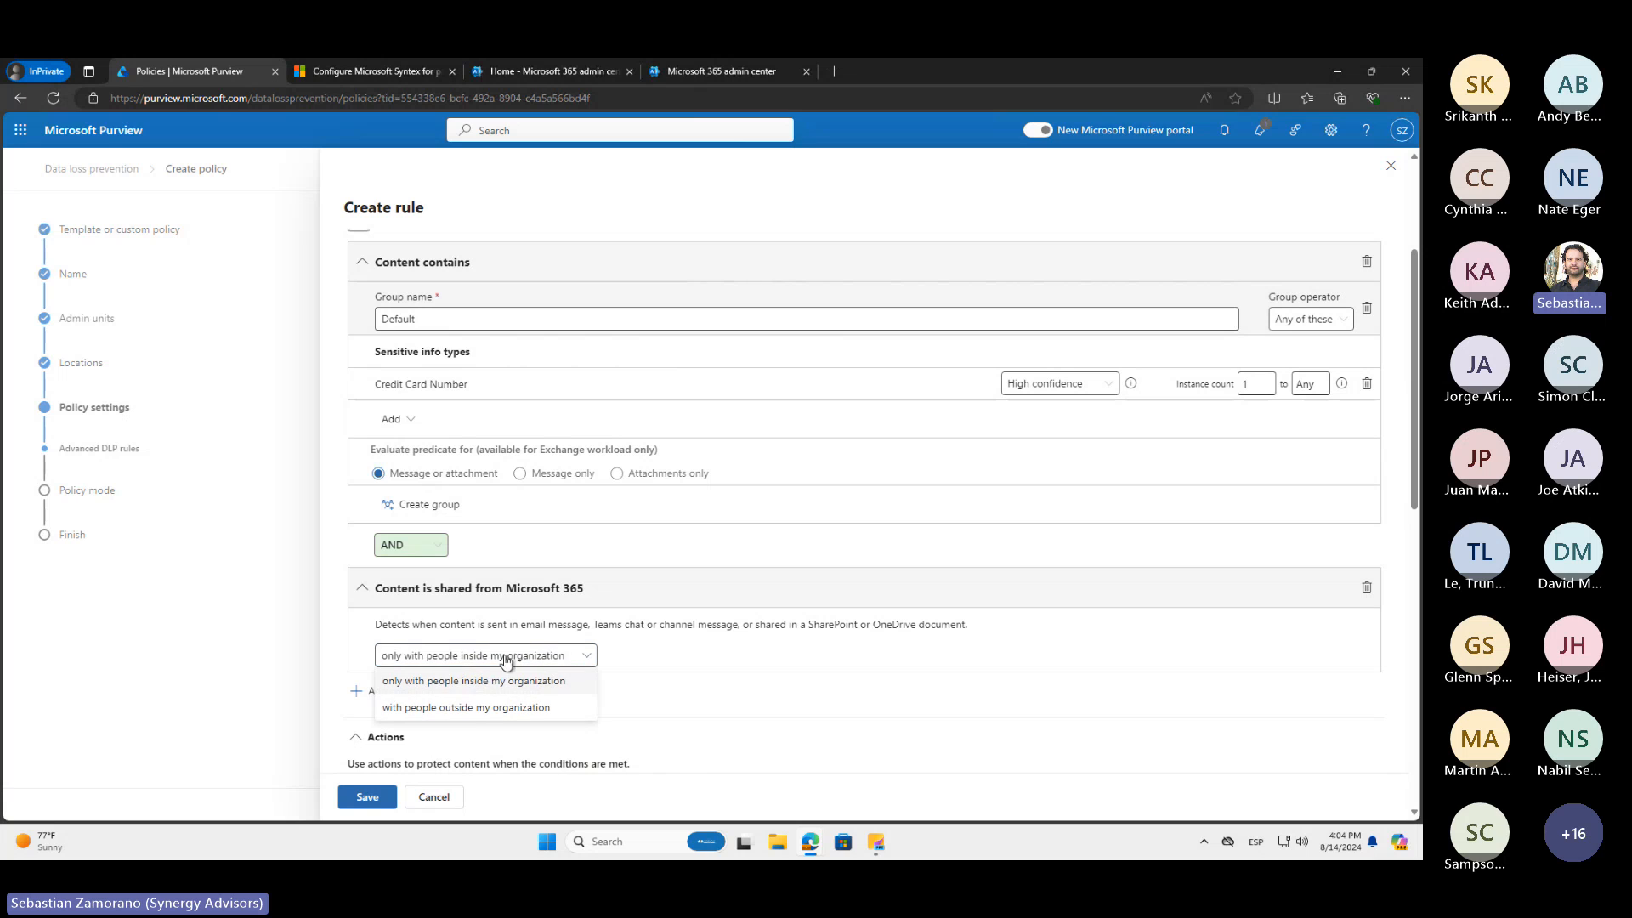
{"action": "left_click", "coordinate": [517, 707]}
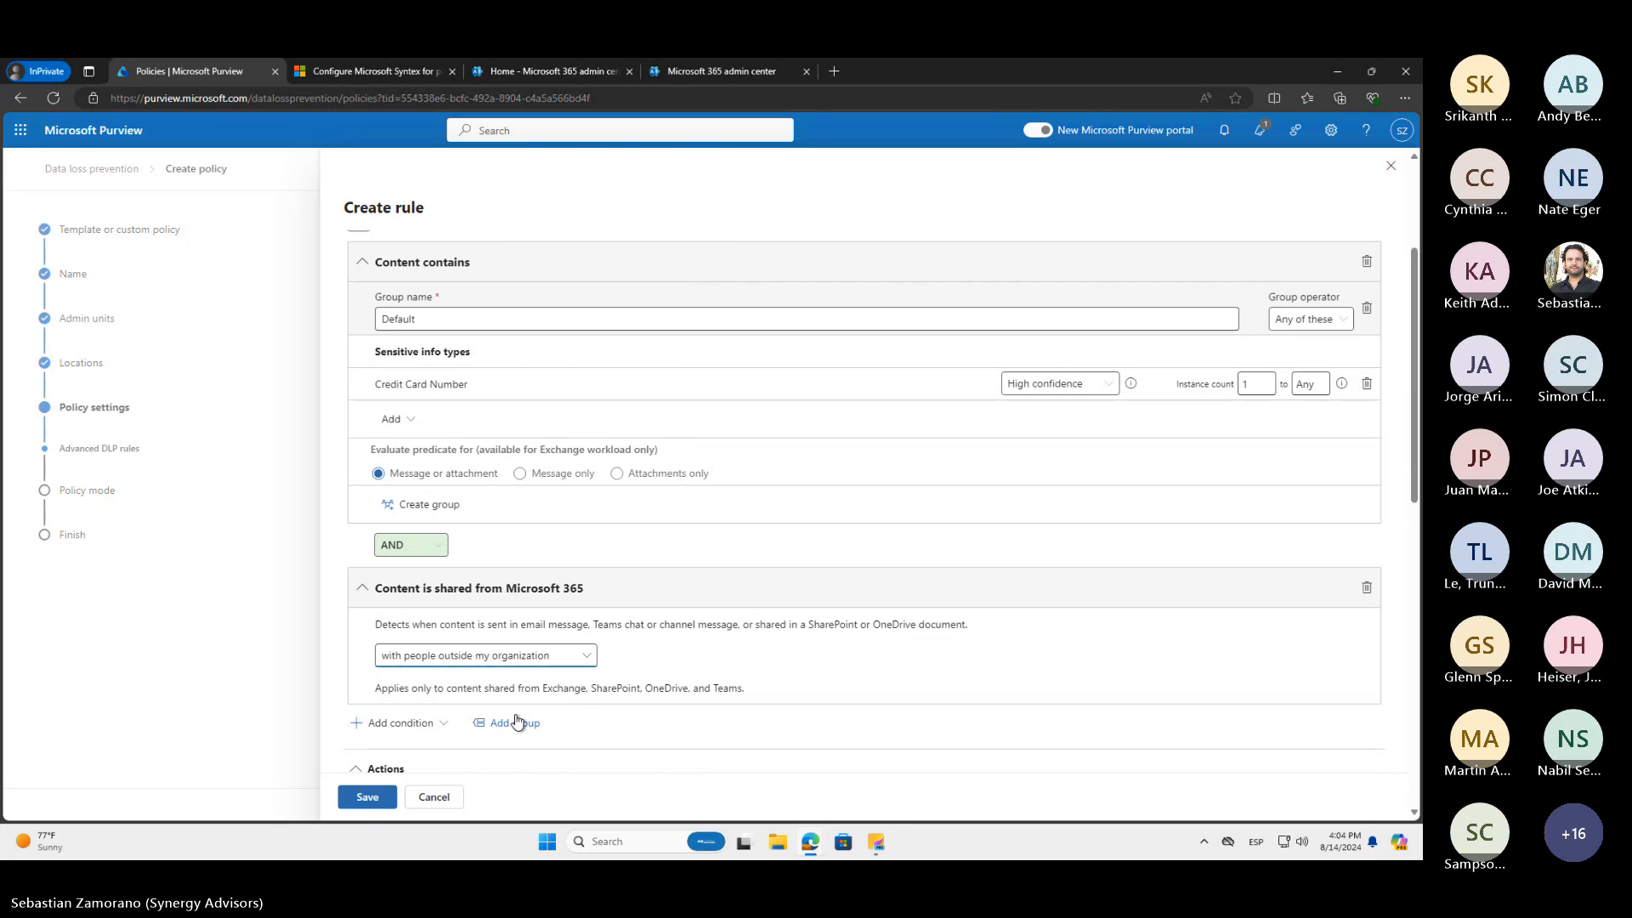
Add a Content is received from condition for people inside the organization, and set the sharing condition to "only with people inside my organization"
{"action": "left_click", "coordinate": [430, 727]}
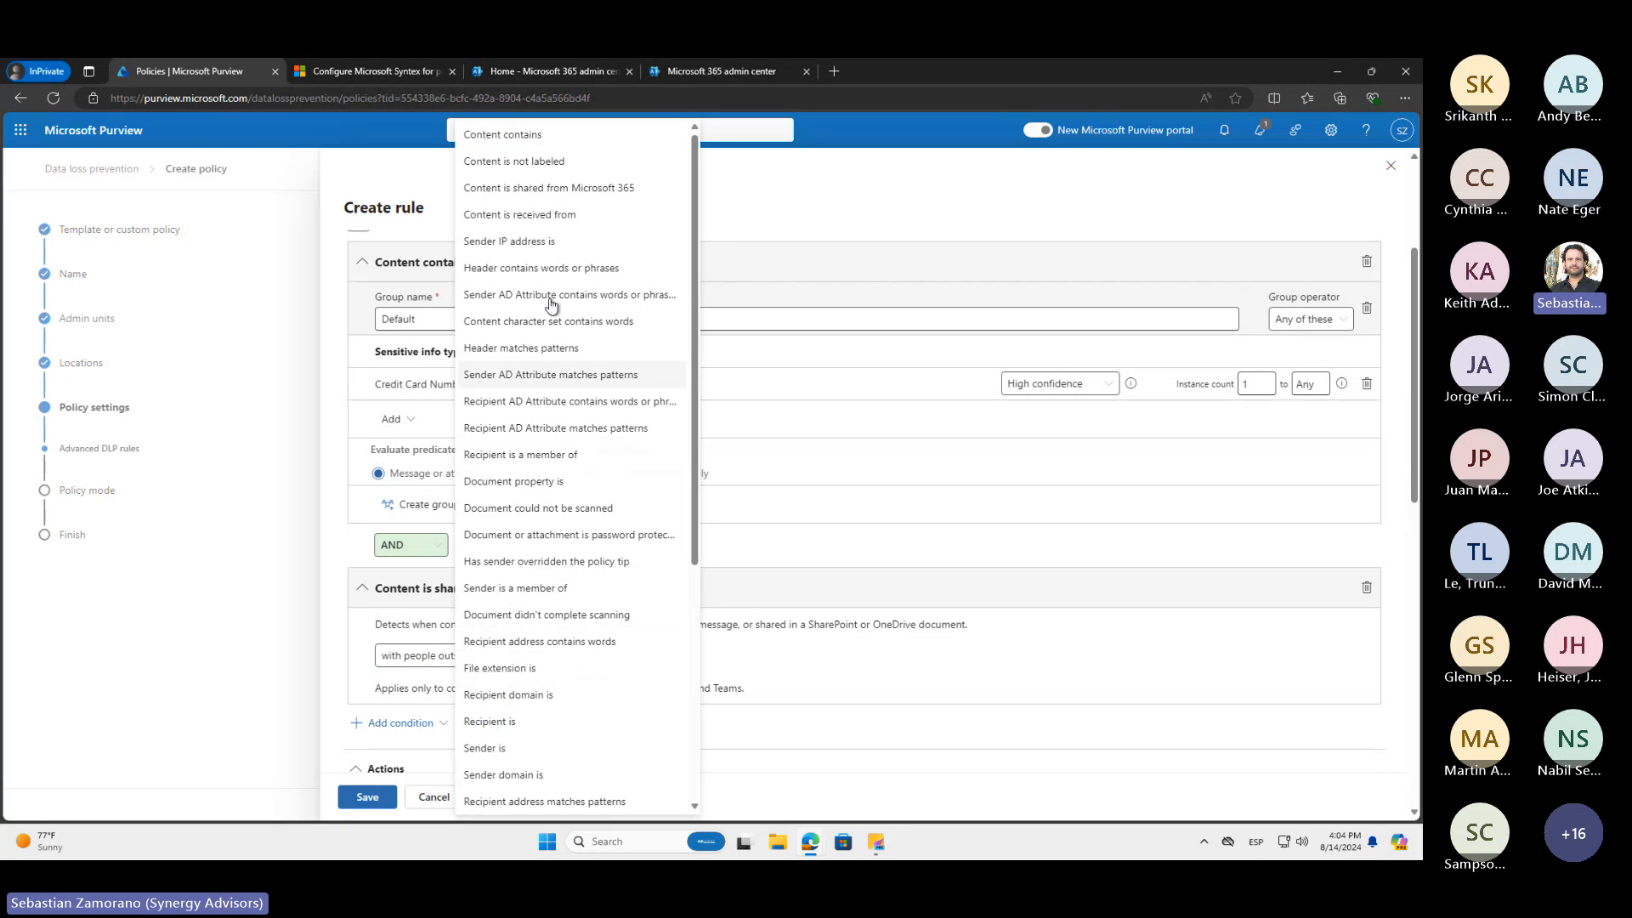
{"action": "left_click", "coordinate": [542, 222]}
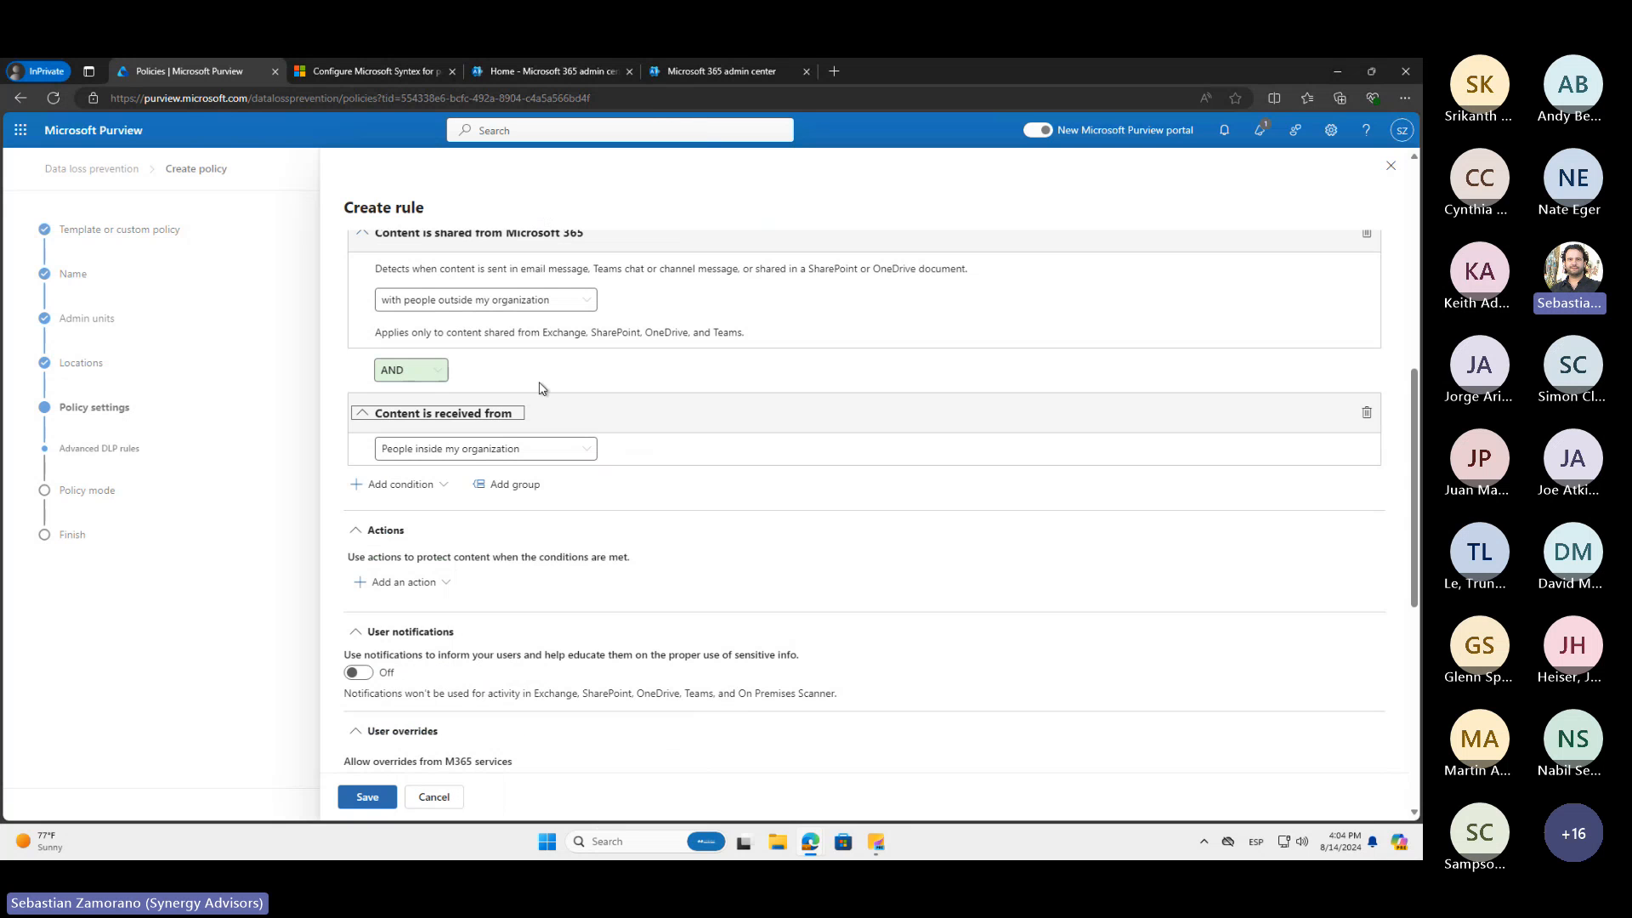
{"action": "left_click", "coordinate": [583, 459]}
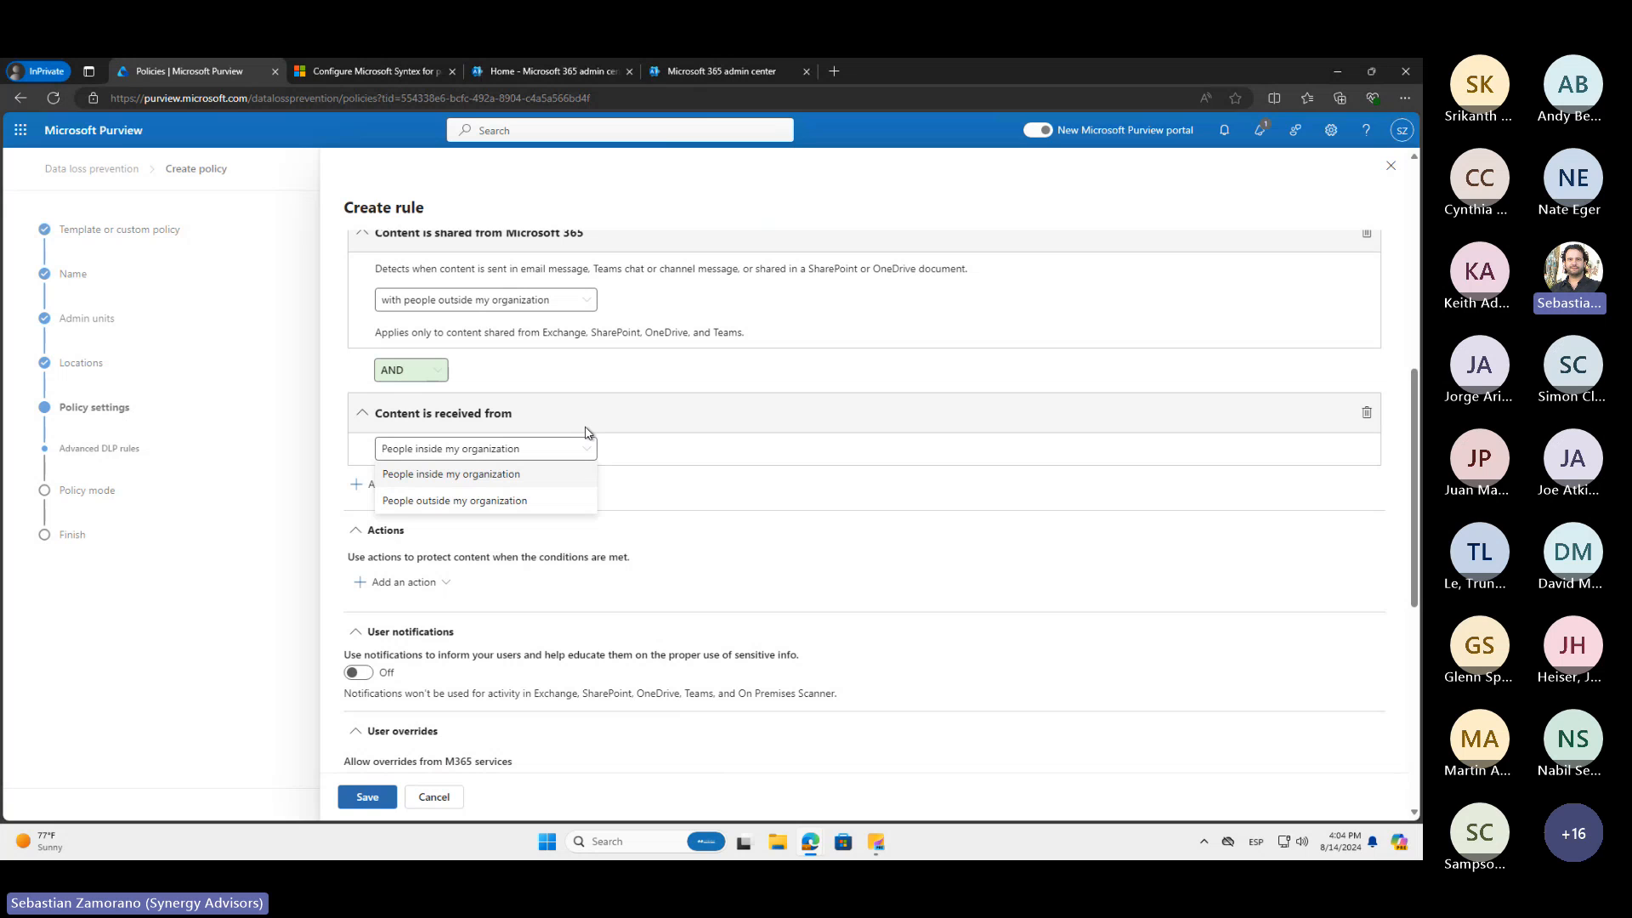
{"action": "left_click", "coordinate": [548, 300]}
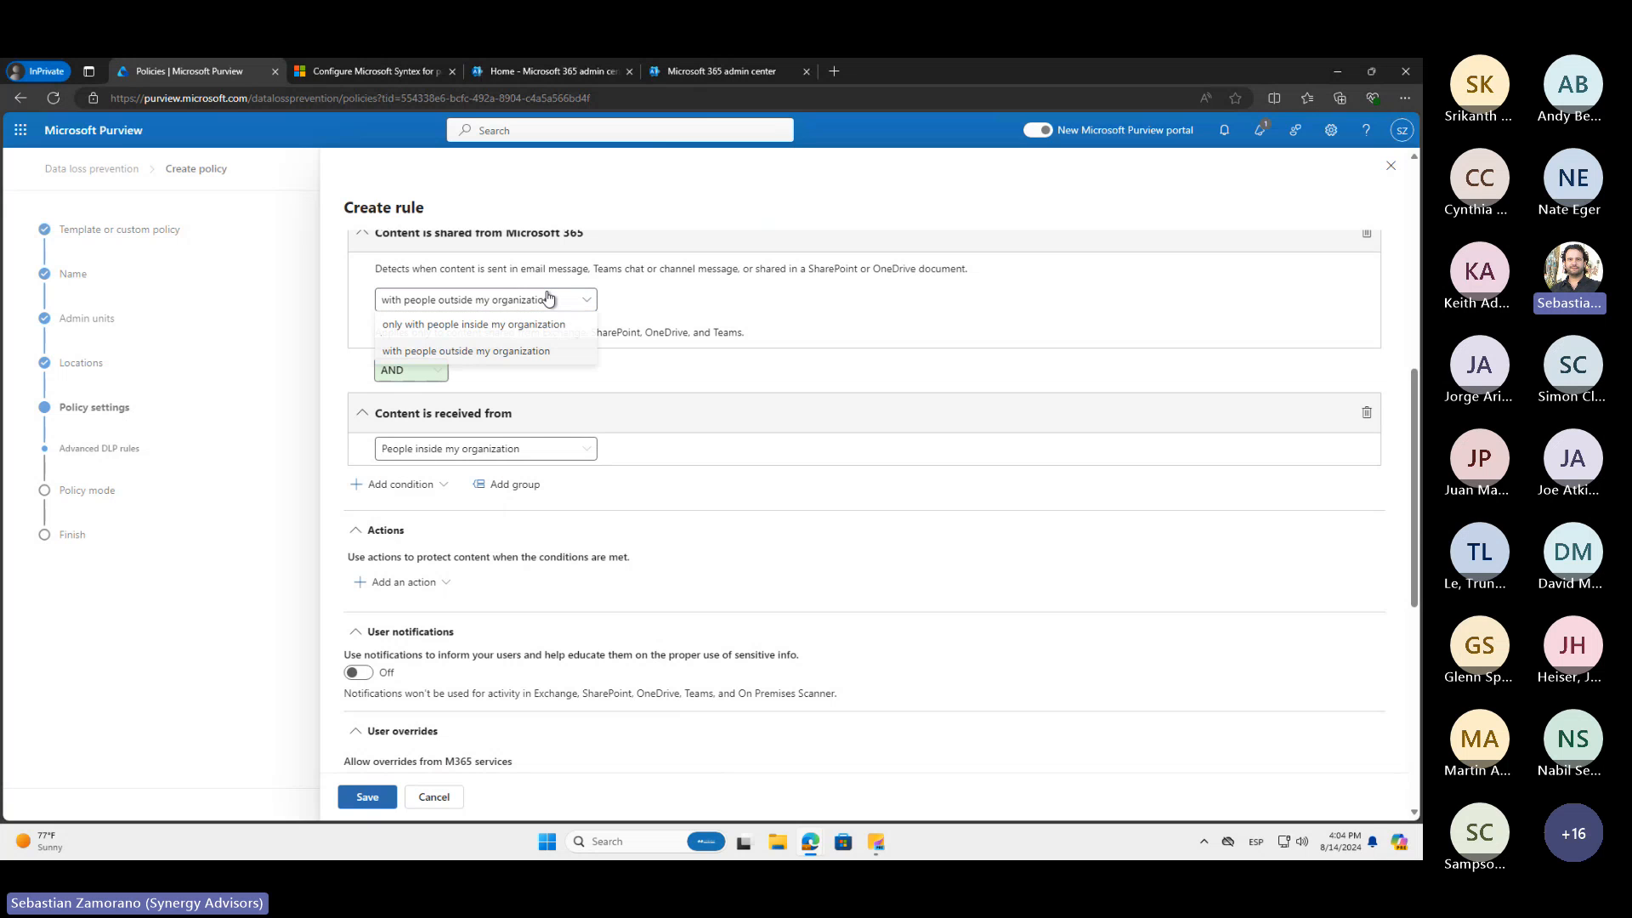
{"action": "left_click", "coordinate": [501, 330]}
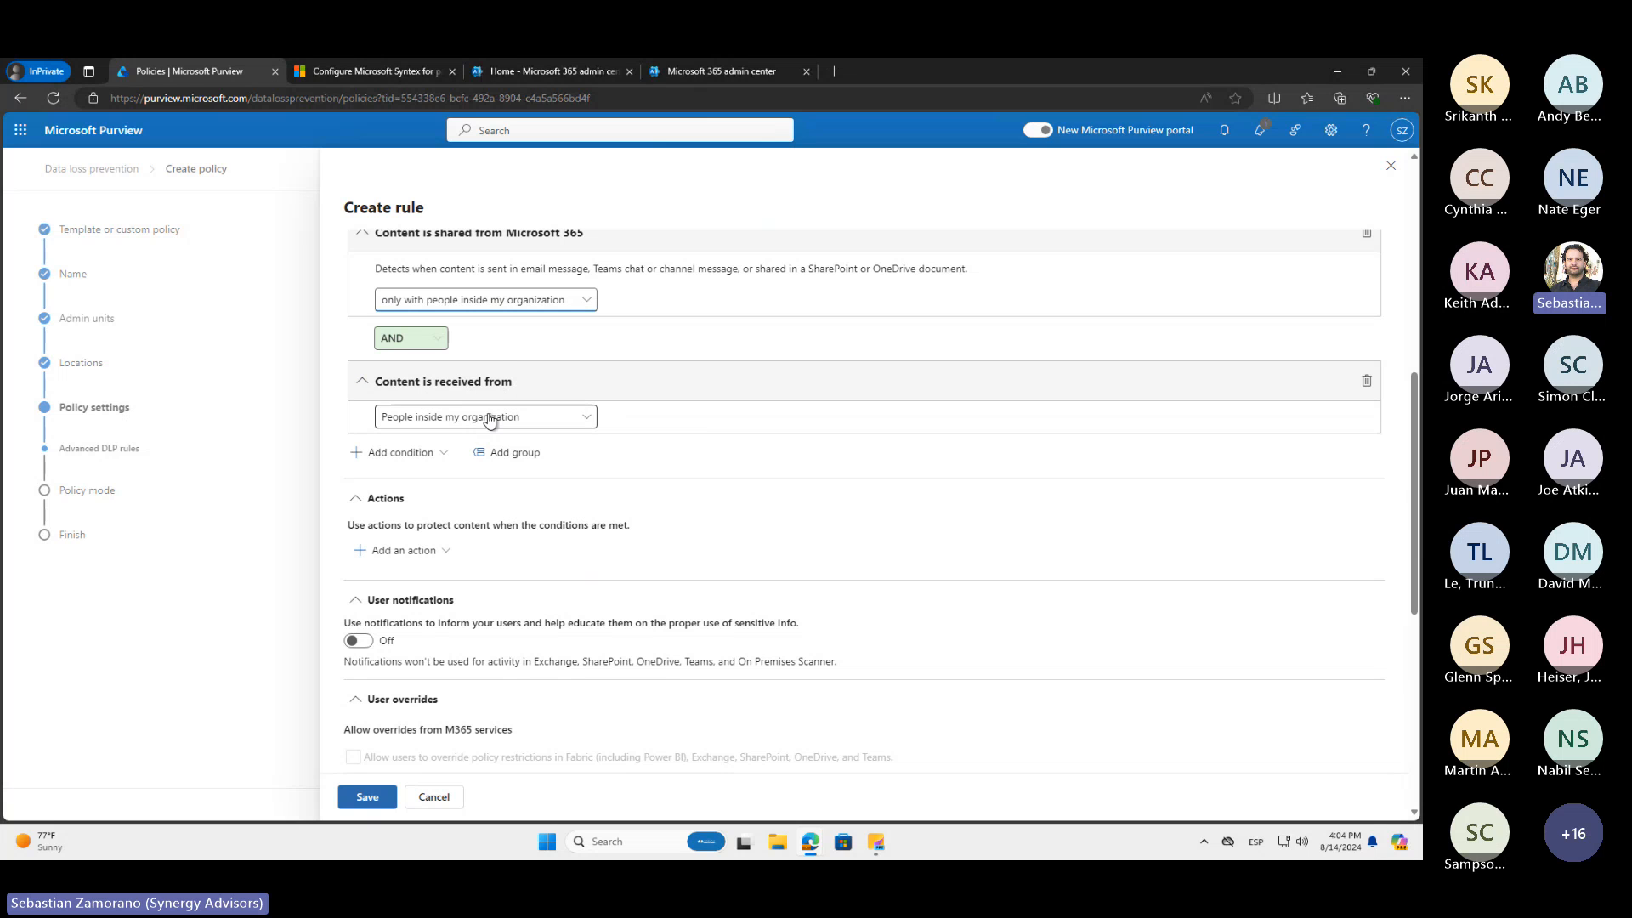
Remove the Content is received from condition and set the sharing condition back to "with people outside my organization"
{"action": "scroll", "coordinate": [480, 330], "scroll_direction": "up", "scroll_amount": 1}
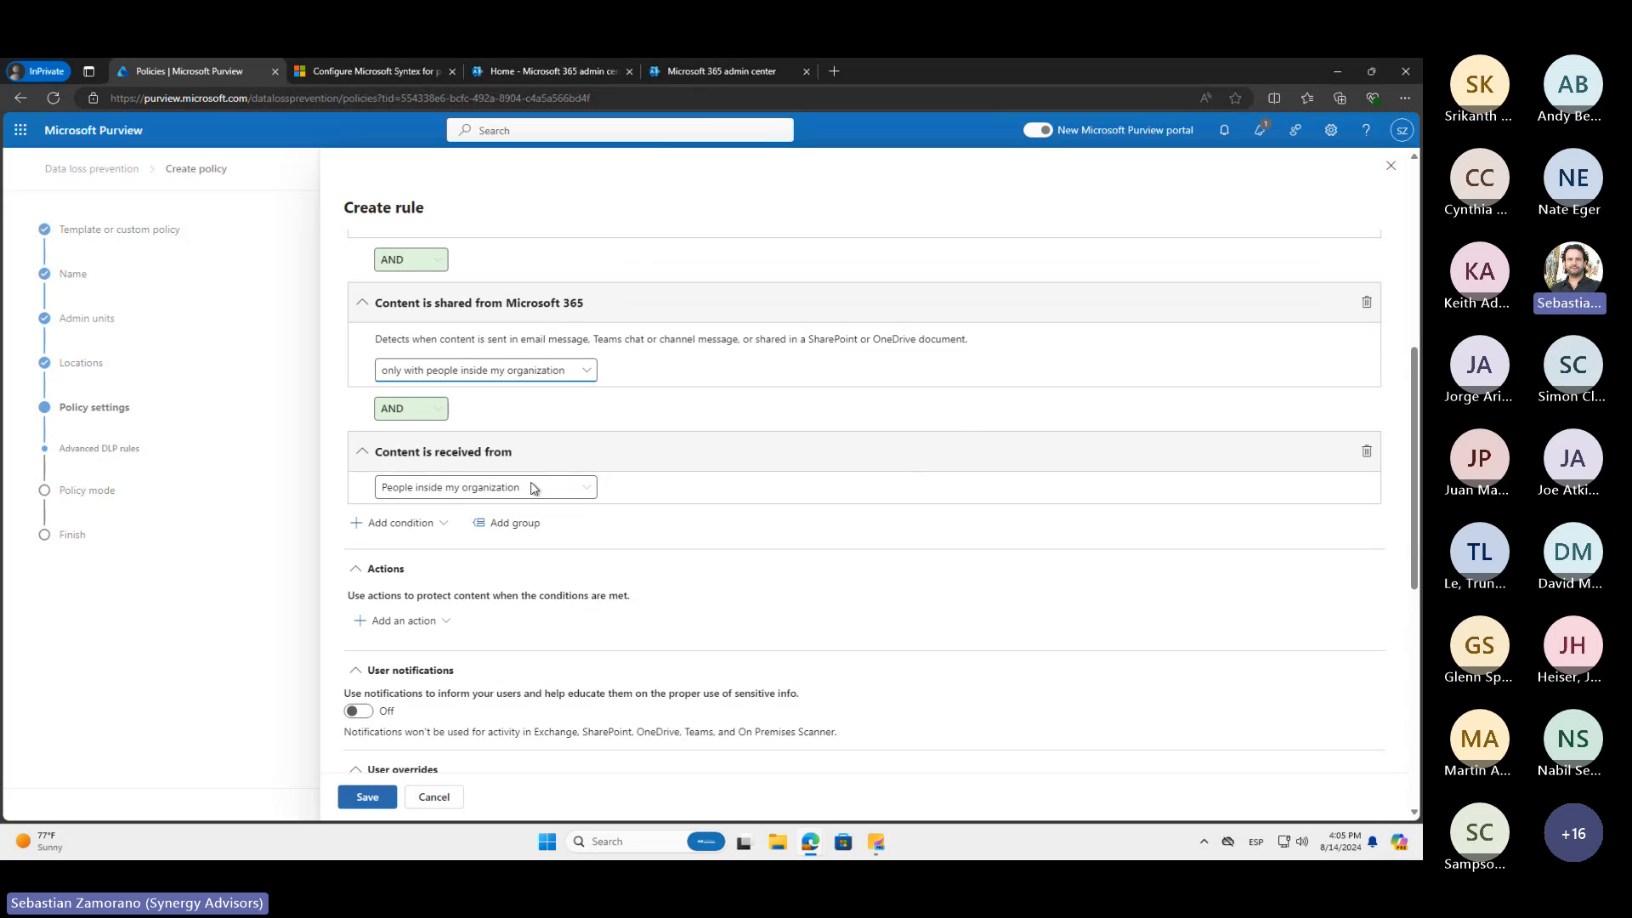
{"action": "left_click", "coordinate": [1366, 453]}
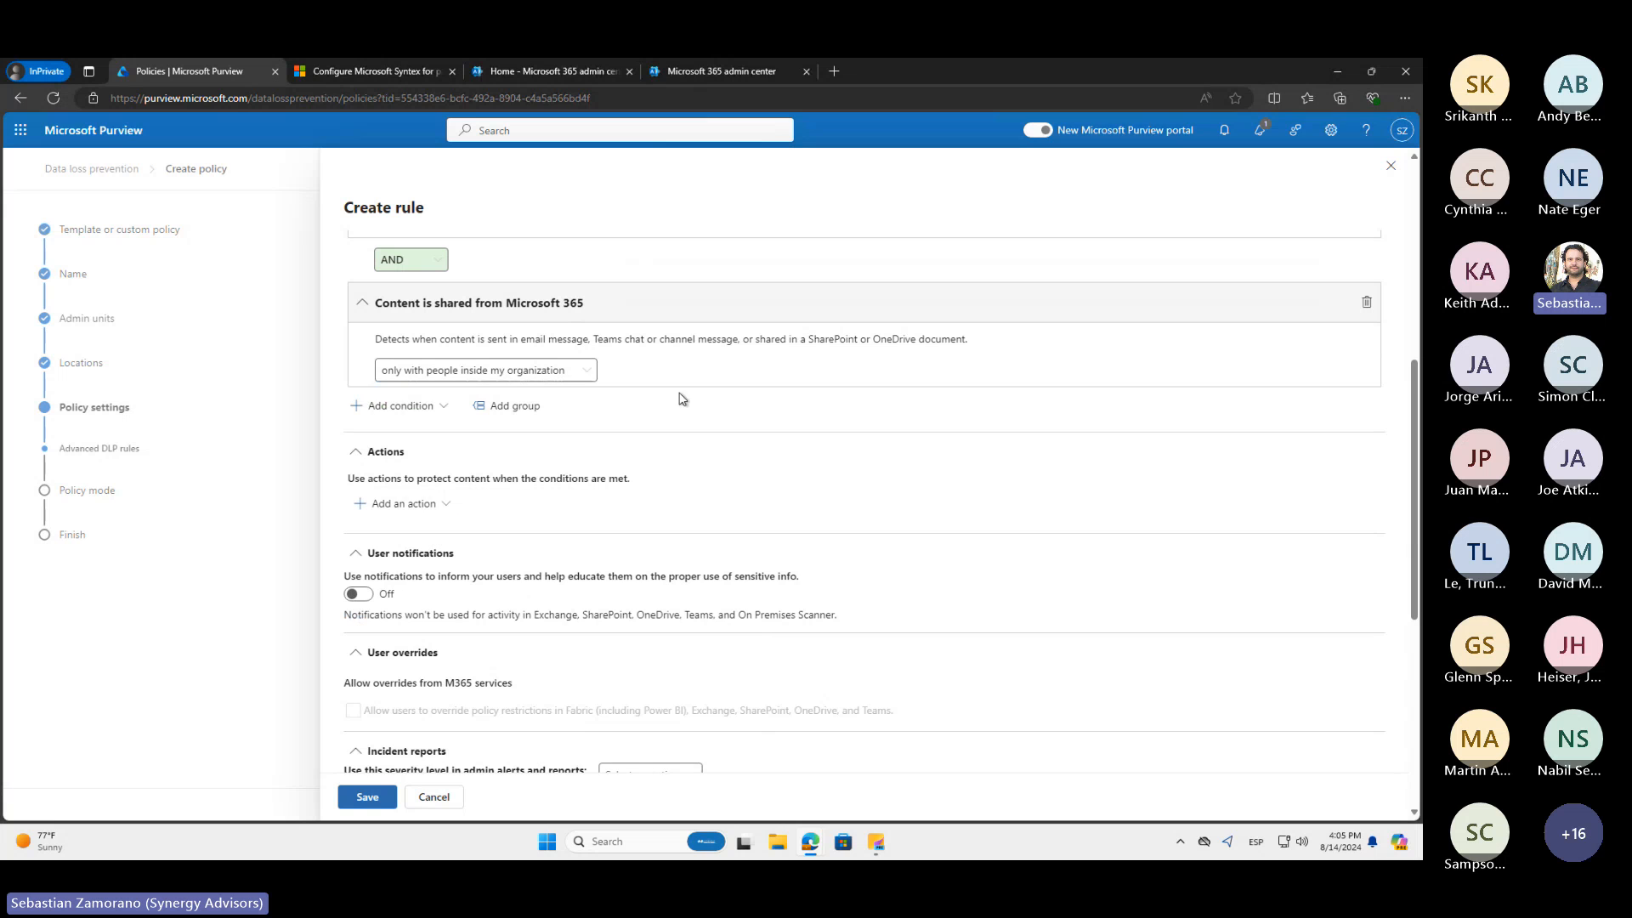
{"action": "left_click", "coordinate": [571, 372]}
{"action": "left_click", "coordinate": [482, 423]}
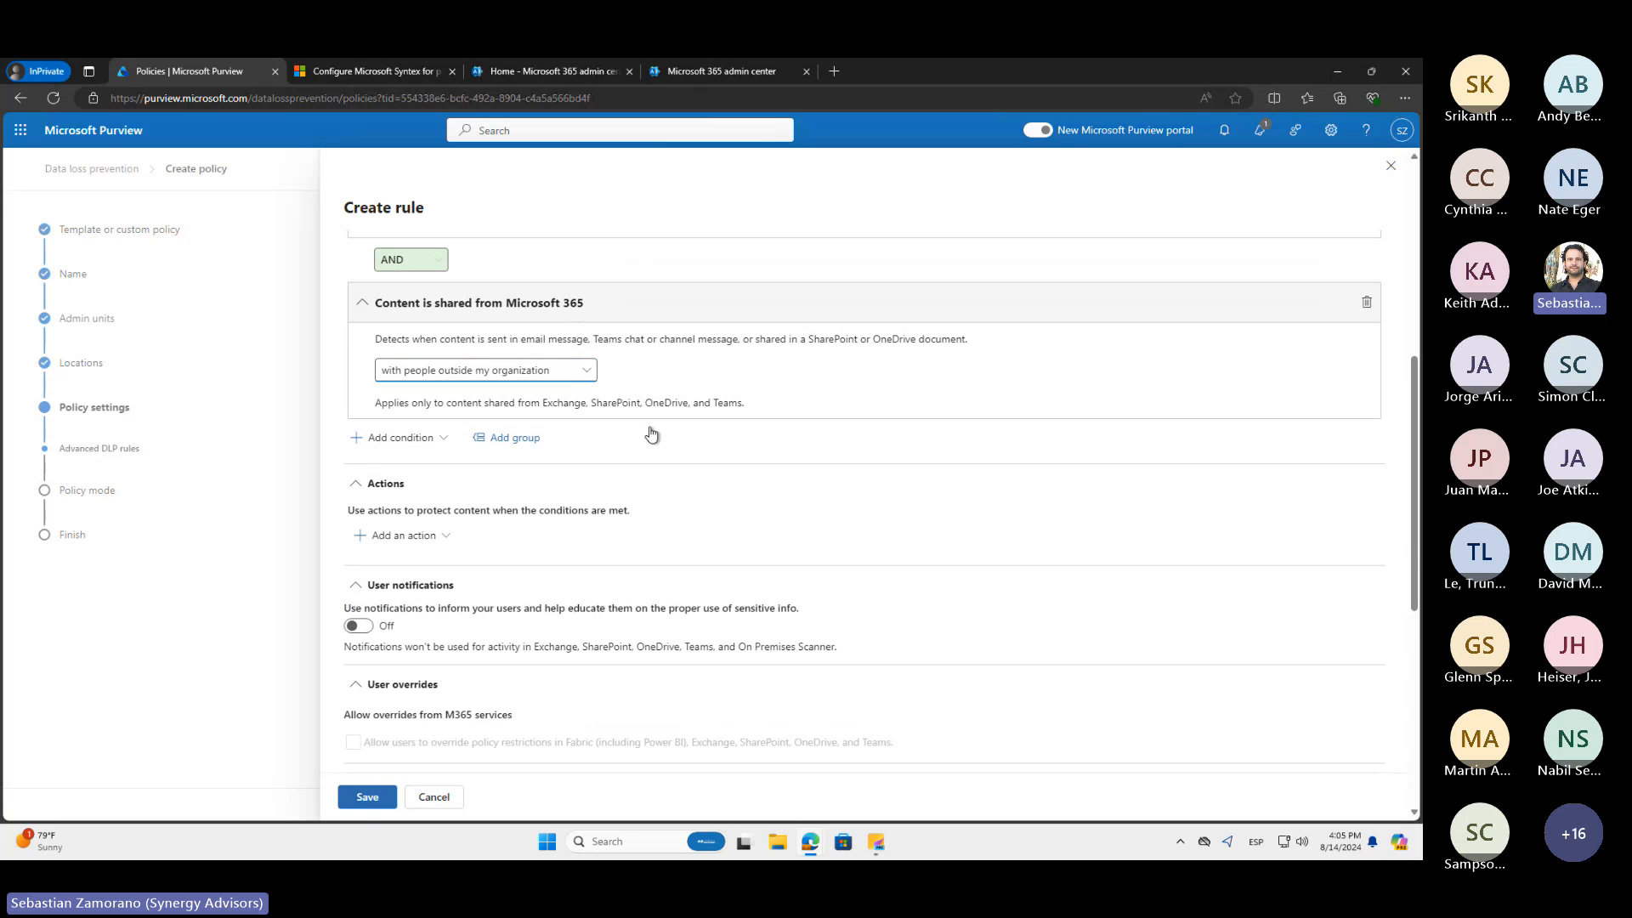
Search the web in a new browser tab for "sensitive info type definitions" and open the Microsoft Learn article on sensitive information type entity definitions
{"action": "scroll", "coordinate": [681, 395], "scroll_direction": "up", "scroll_amount": 2}
{"action": "scroll", "coordinate": [682, 396], "scroll_direction": "up", "scroll_amount": 3}
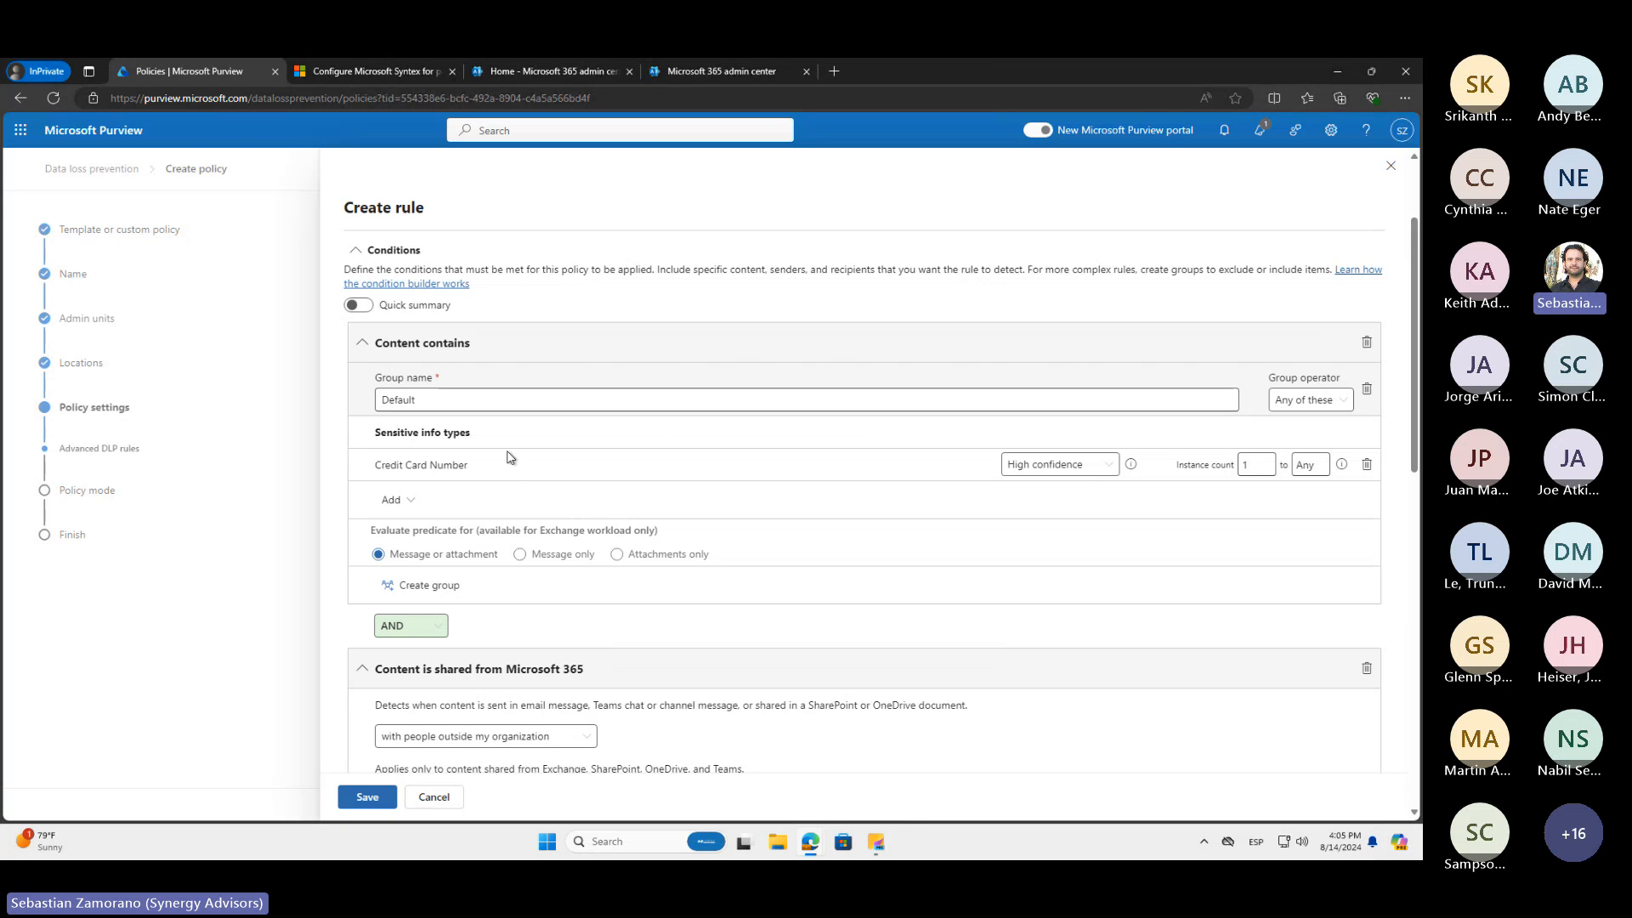
{"action": "left_click", "coordinate": [834, 71]}
{"action": "type", "text": "sensi"}
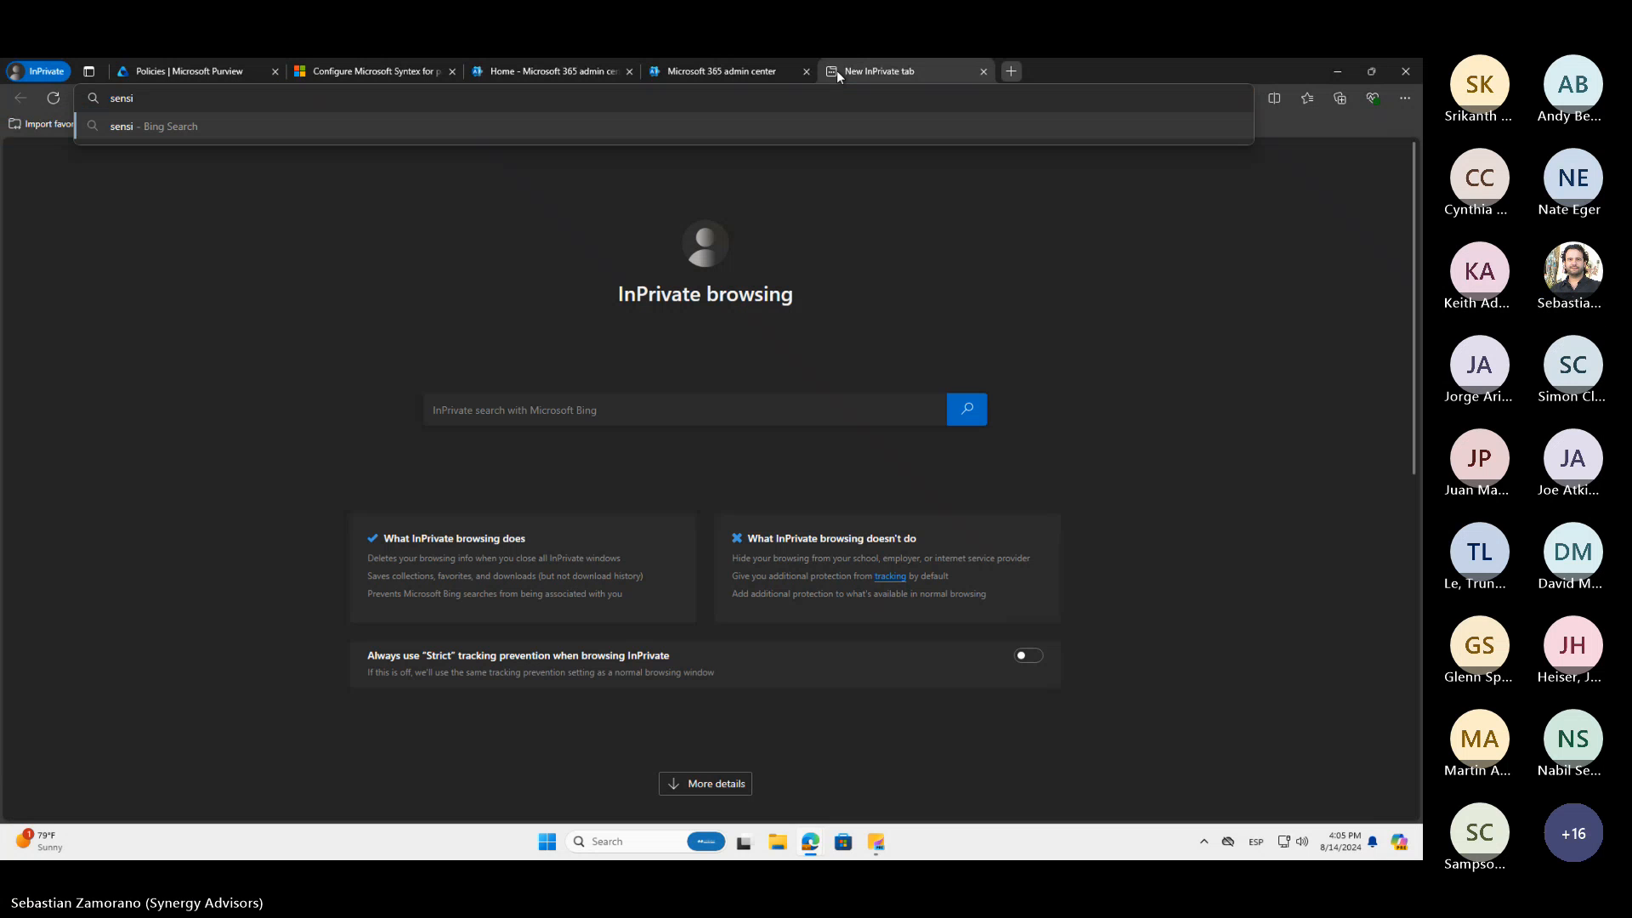
{"action": "type", "text": "tiv"}
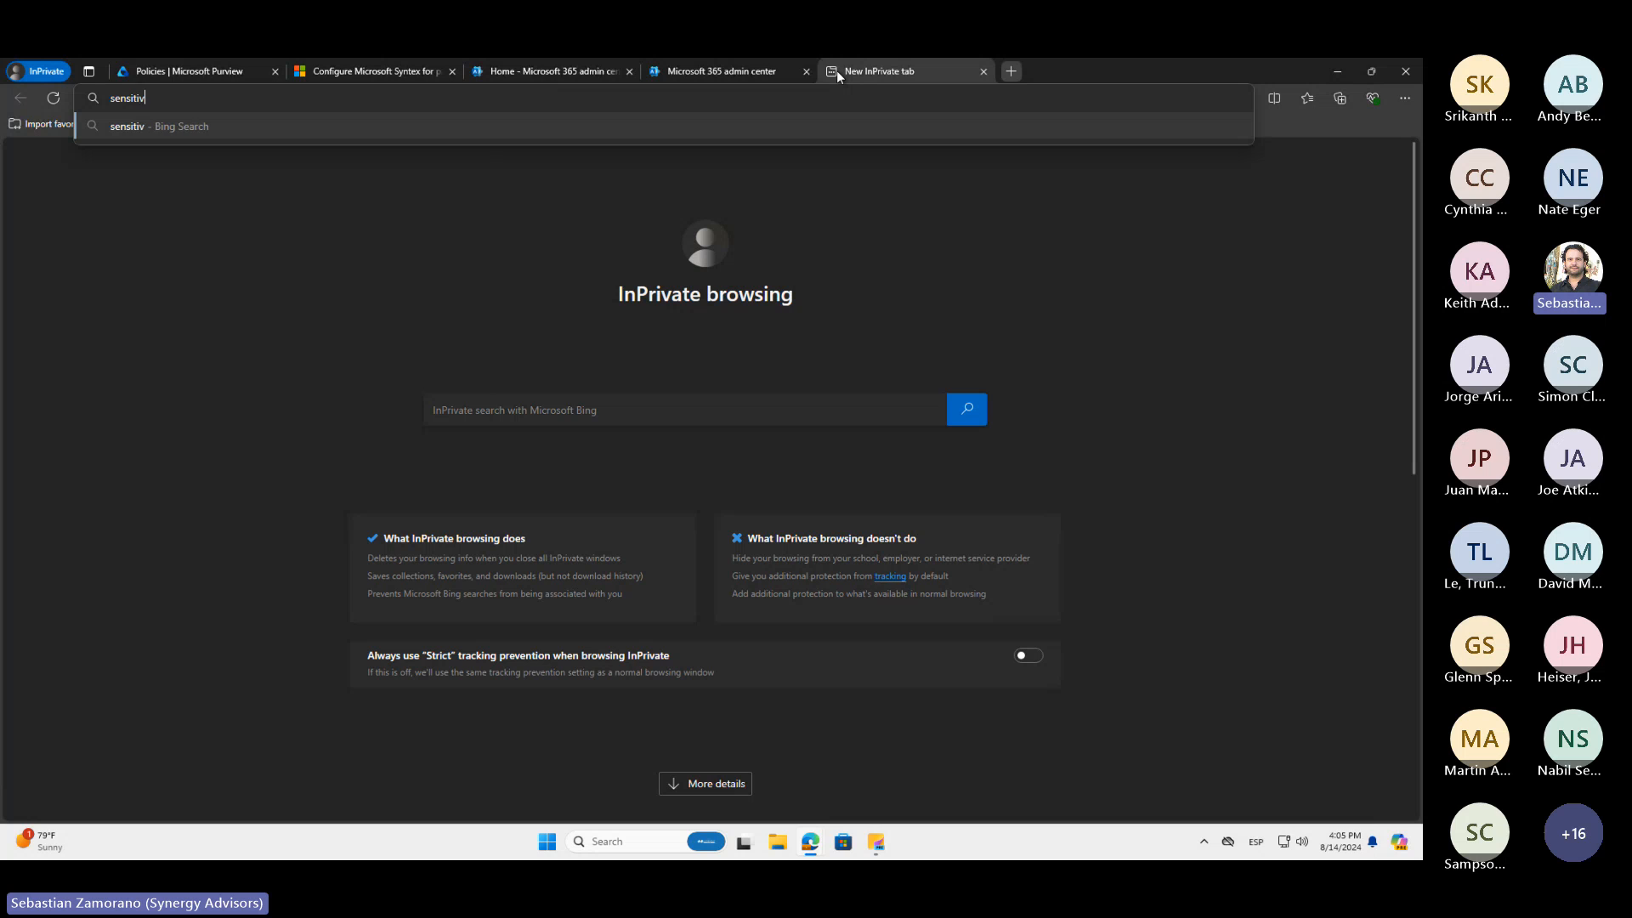
{"action": "type", "text": "e info type definitions"}
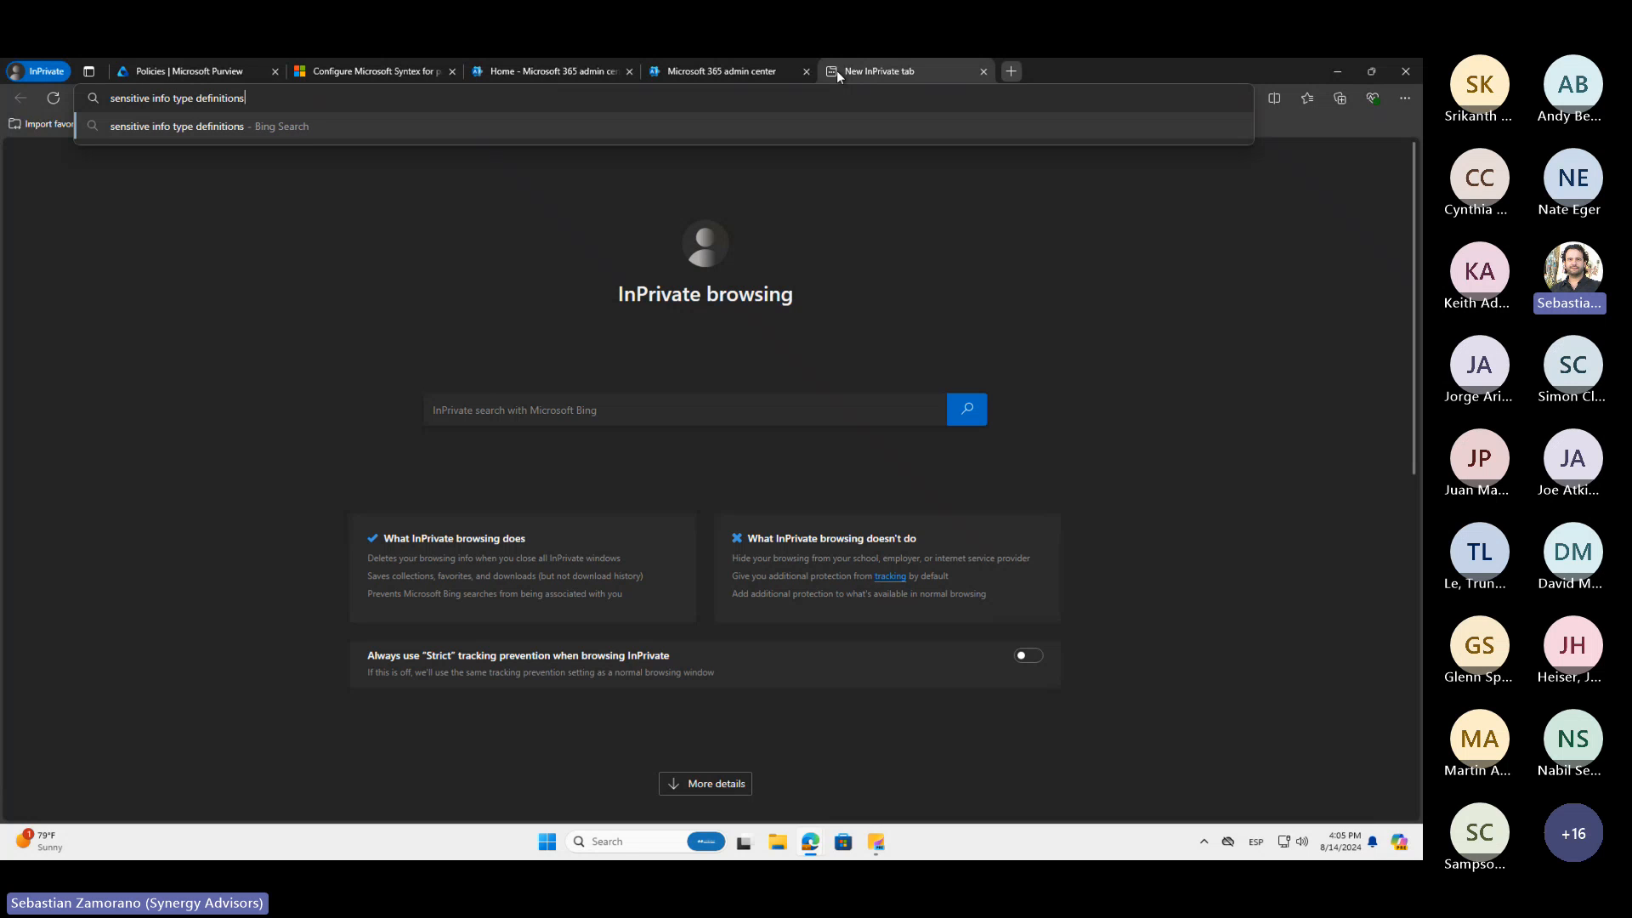
{"action": "key", "text": "Return"}
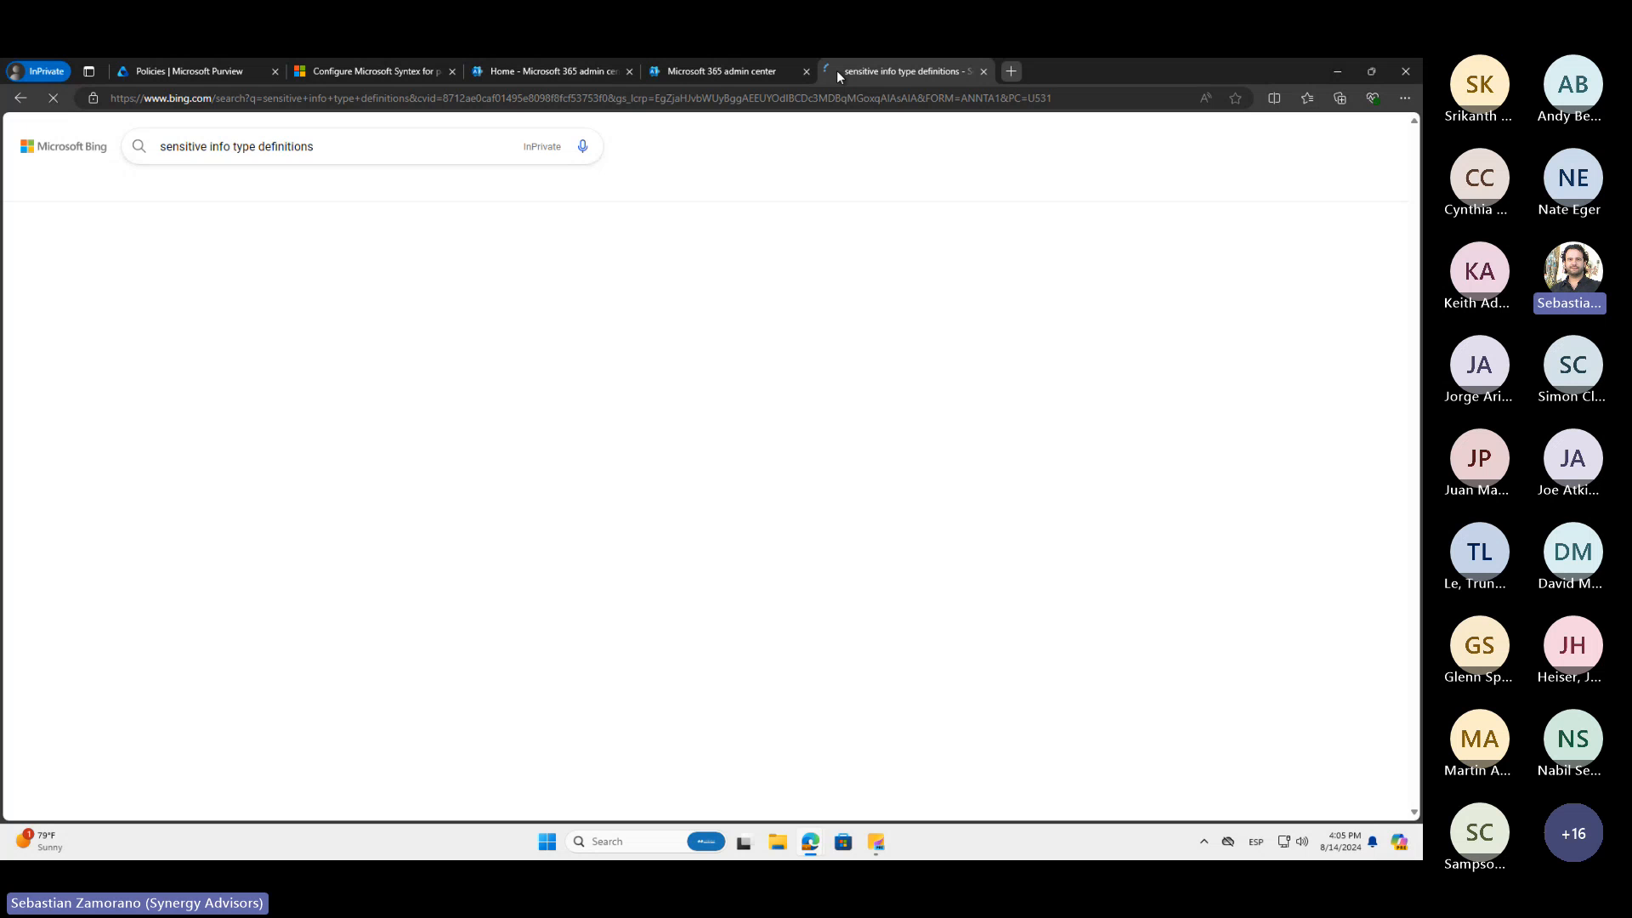
{"action": "scroll", "coordinate": [322, 629], "scroll_direction": "down", "scroll_amount": 5}
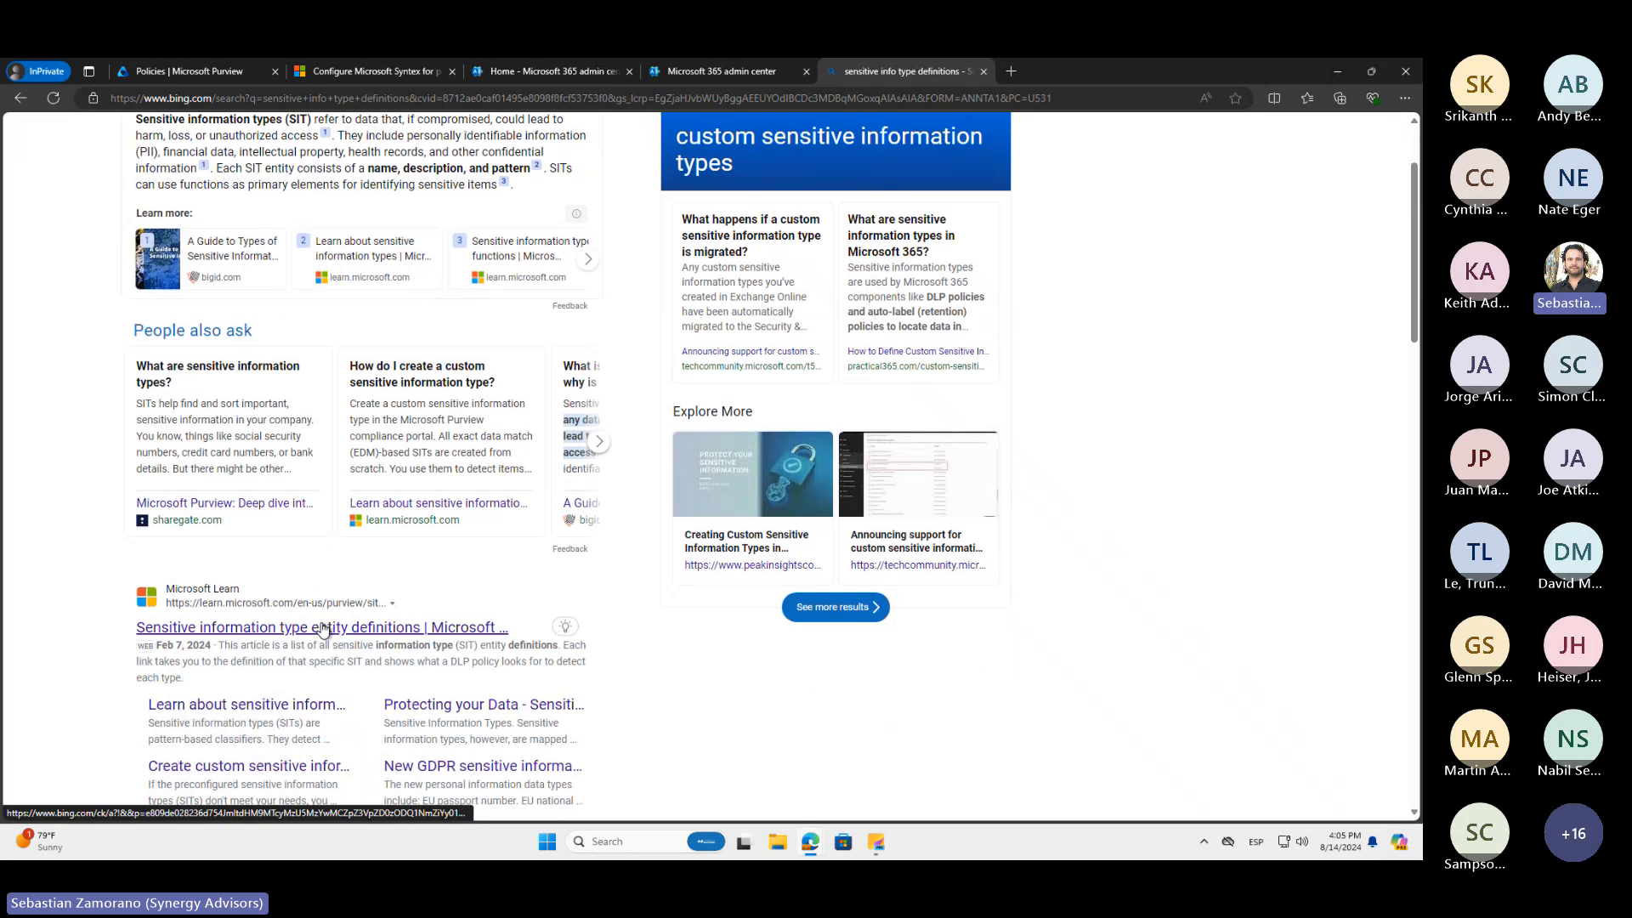
{"action": "left_click", "coordinate": [322, 628]}
Open the Credit card number definition from the article's list and review its format, pattern, checksum and definition
{"action": "left_click", "coordinate": [549, 96]}
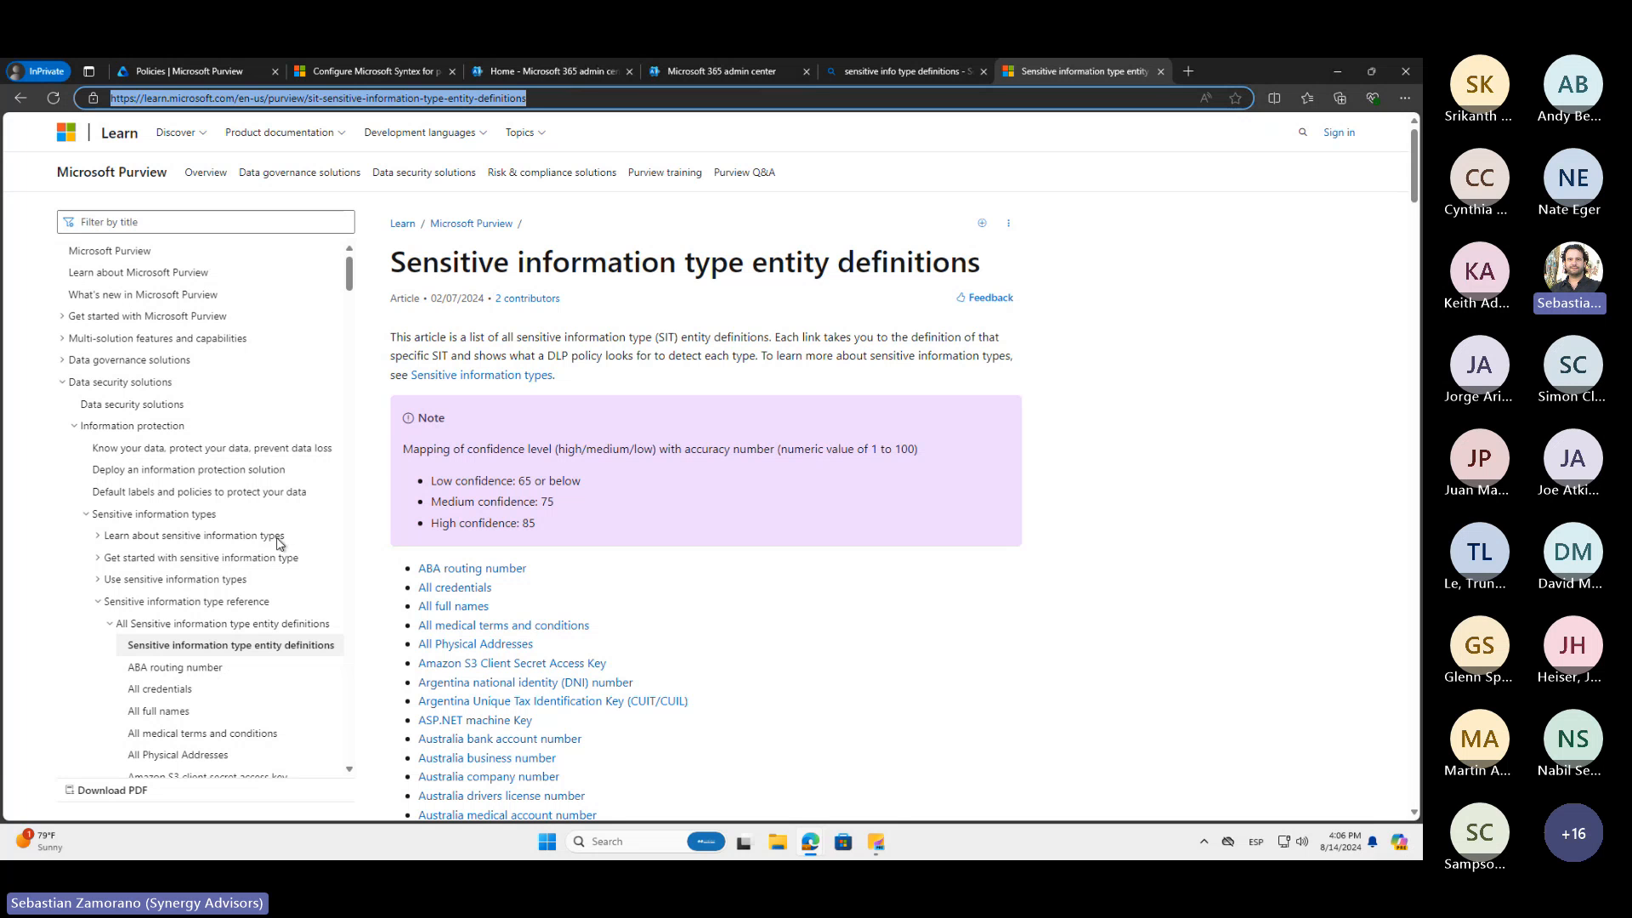
{"action": "left_click", "coordinate": [36, 649]}
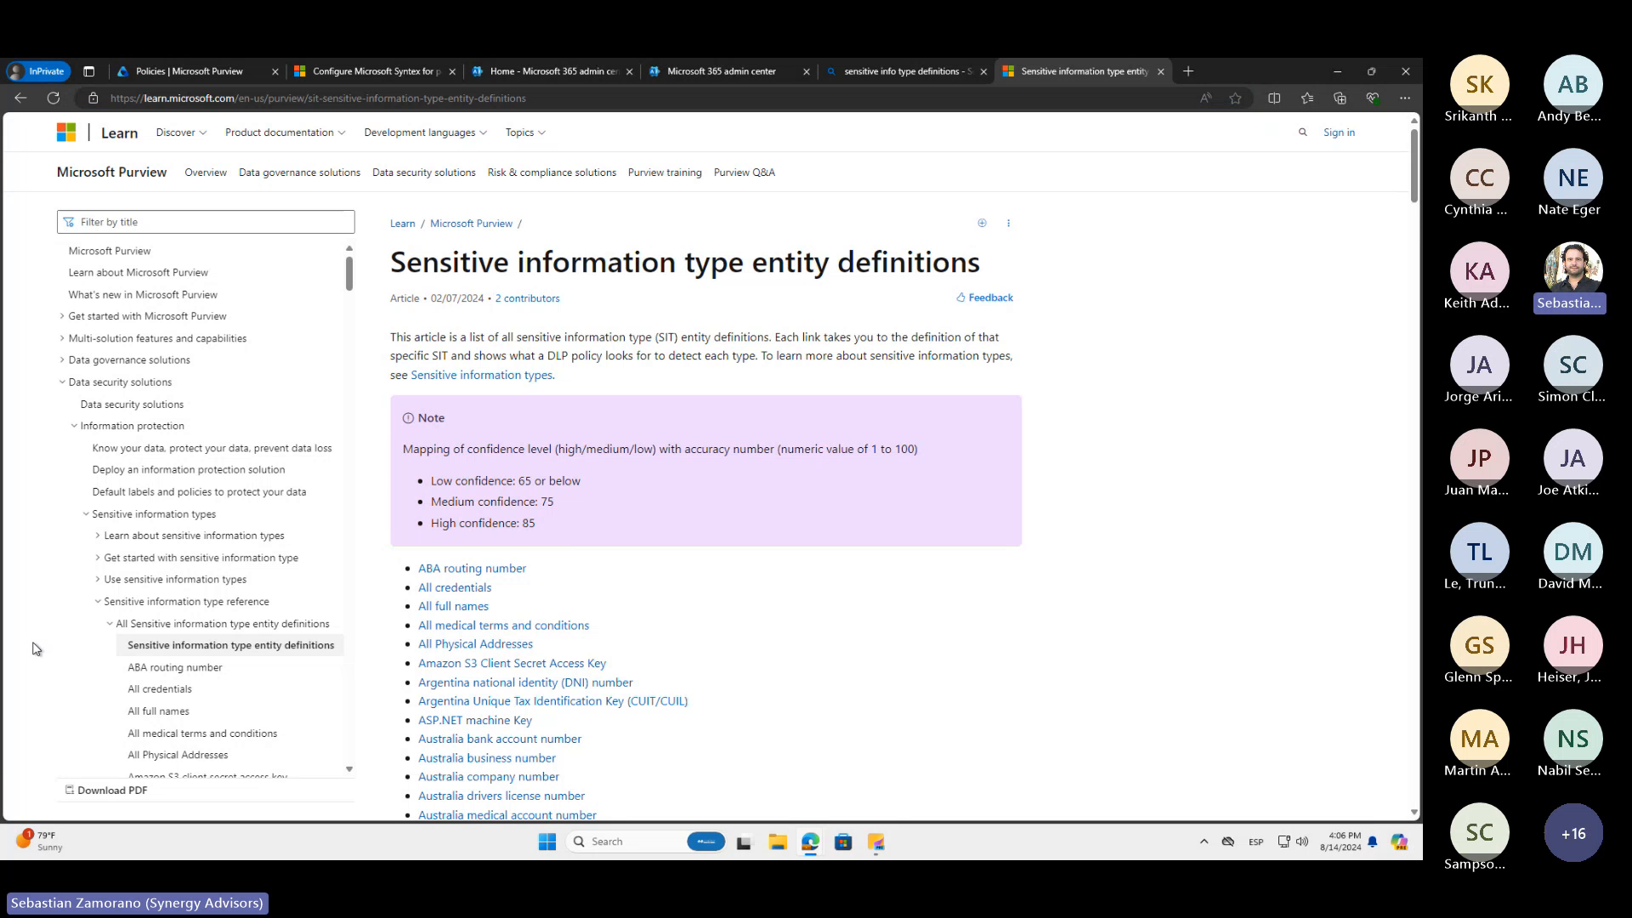
{"action": "scroll", "coordinate": [36, 649], "scroll_direction": "down", "scroll_amount": 8}
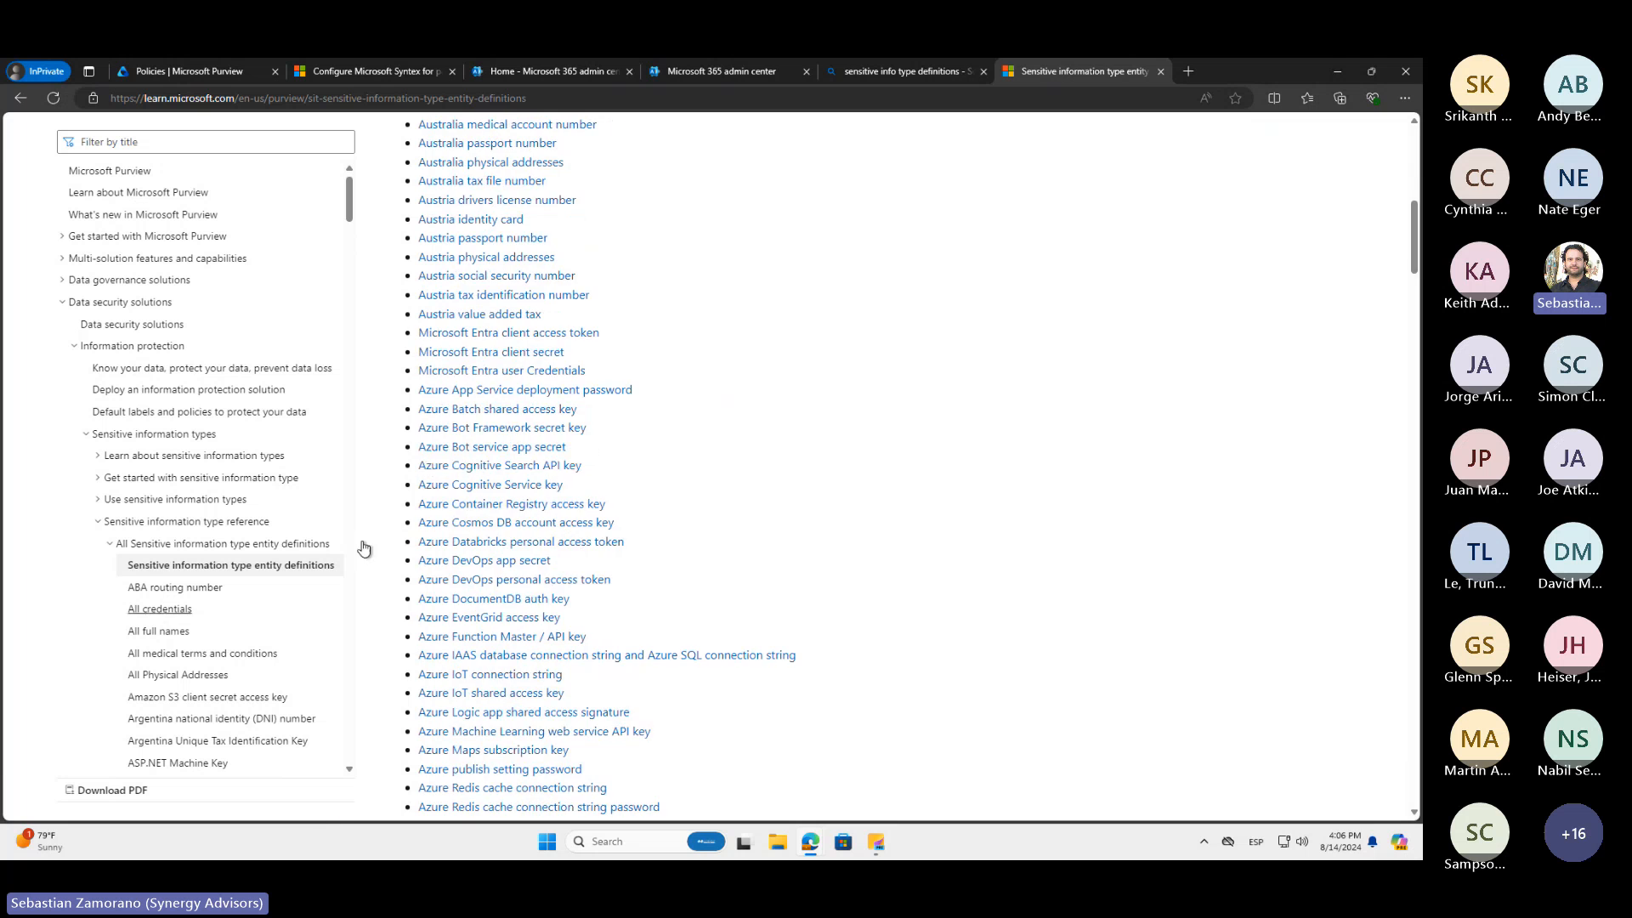
{"action": "scroll", "coordinate": [425, 465], "scroll_direction": "down", "scroll_amount": 13}
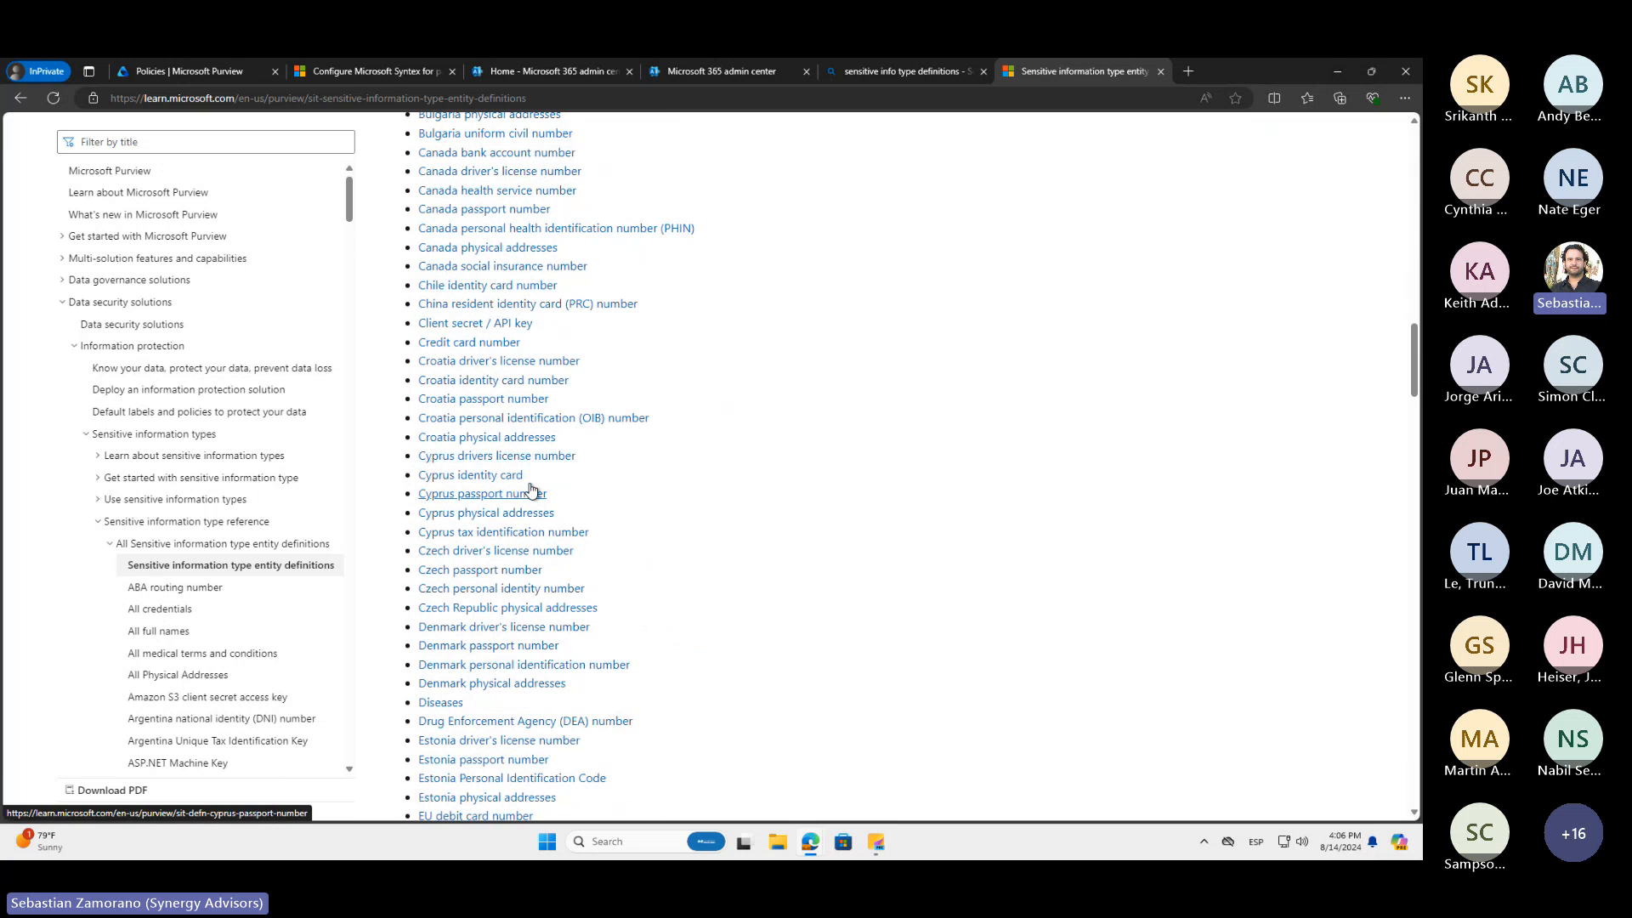
{"action": "left_click", "coordinate": [497, 343]}
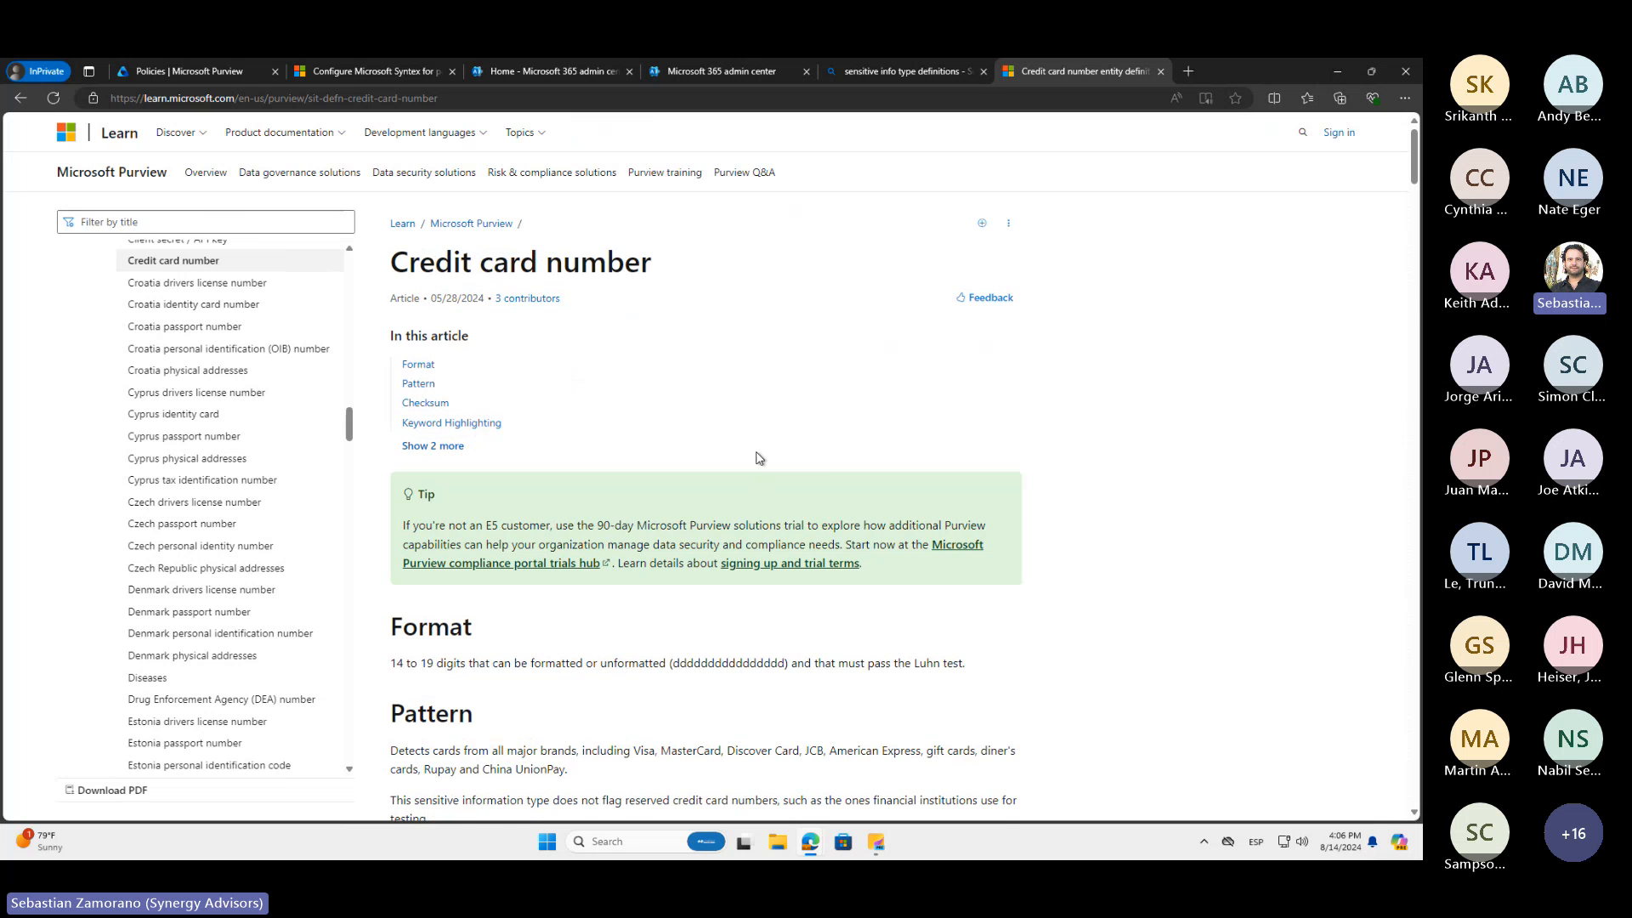
{"action": "scroll", "coordinate": [759, 458], "scroll_direction": "down", "scroll_amount": 5}
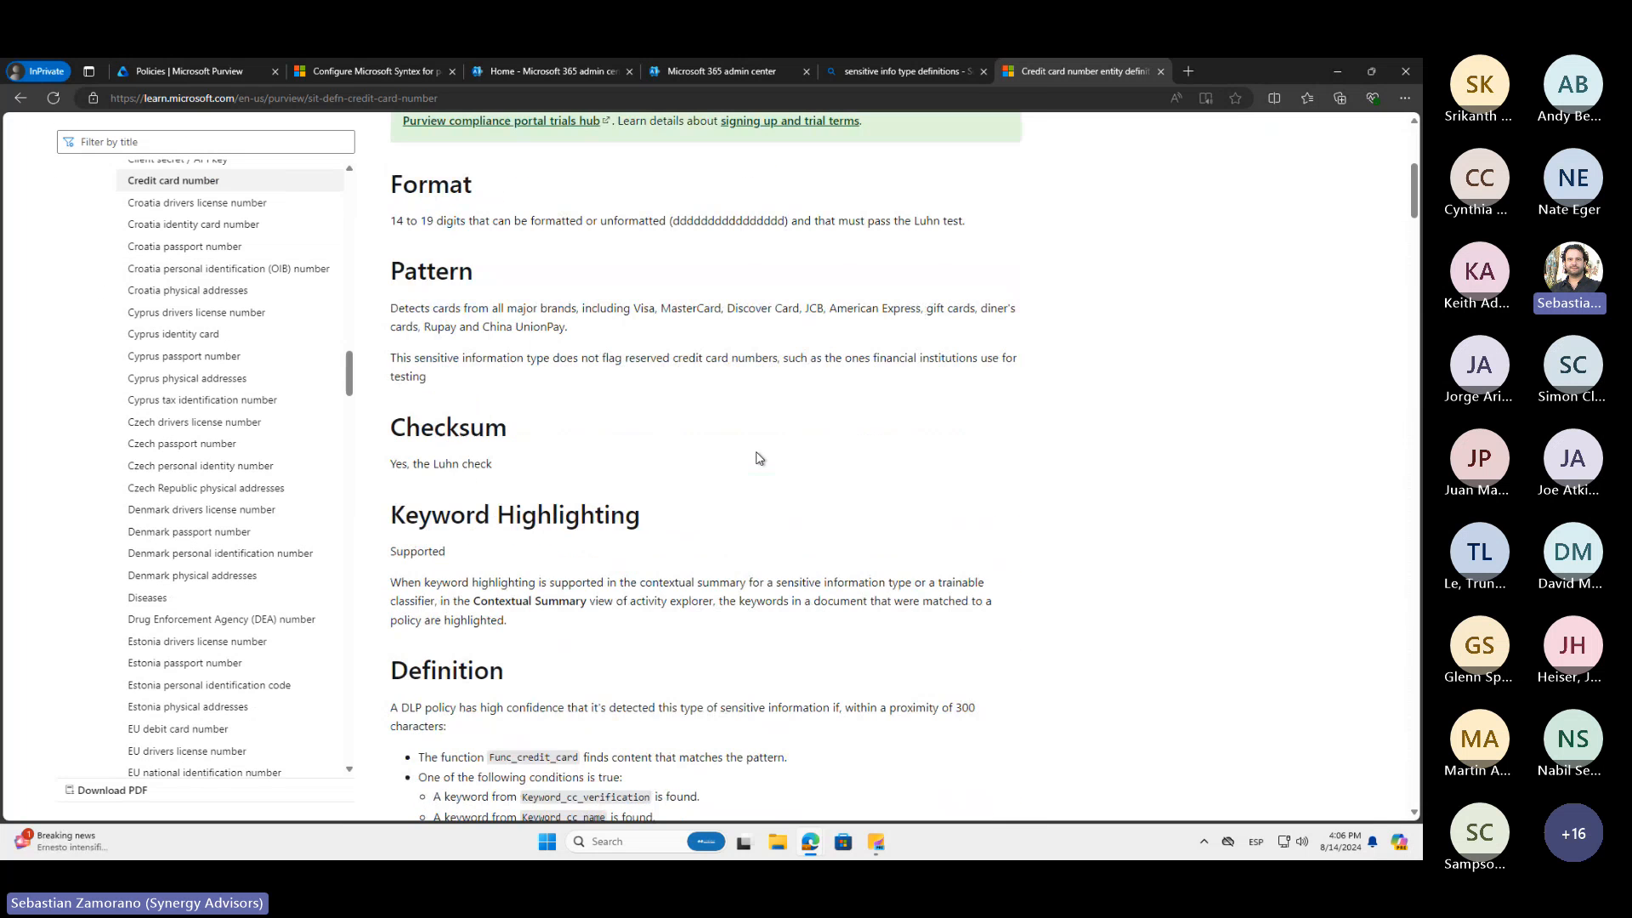
Examine the credit card definition's high and low confidence requirements, its XML patterns, and the Keyword_cc_verification and Keyword_cc_name lists
{"action": "scroll", "coordinate": [759, 458], "scroll_direction": "down", "scroll_amount": 3}
{"action": "scroll", "coordinate": [757, 471], "scroll_direction": "up", "scroll_amount": 2}
{"action": "scroll", "coordinate": [753, 493], "scroll_direction": "down", "scroll_amount": 5}
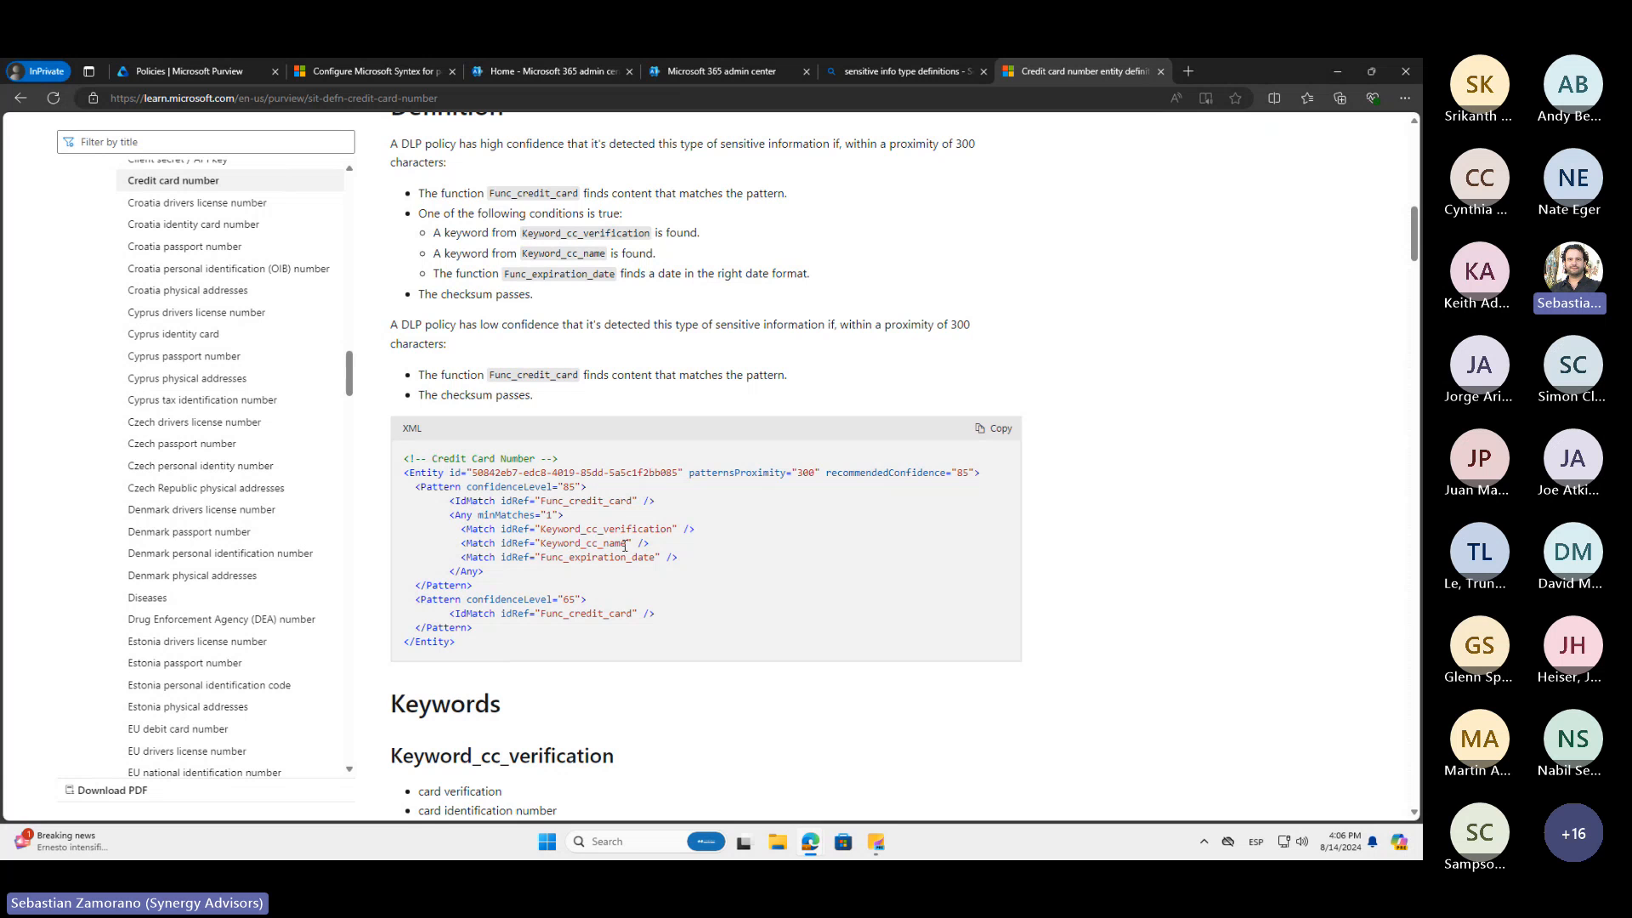
{"action": "scroll", "coordinate": [661, 643], "scroll_direction": "down", "scroll_amount": 4}
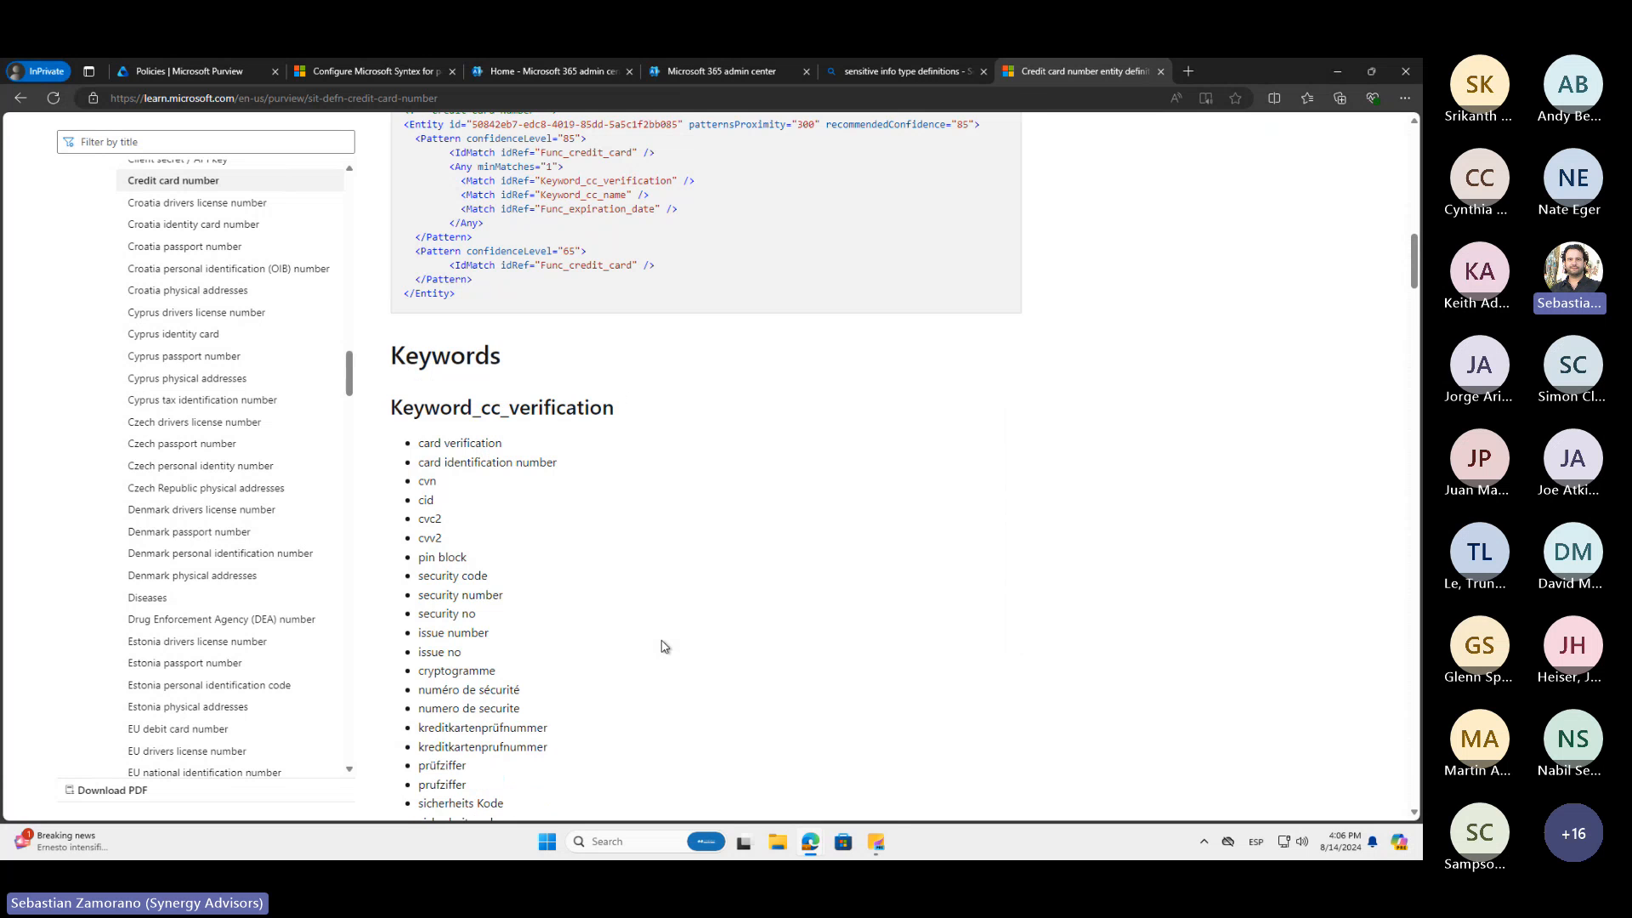
{"action": "scroll", "coordinate": [664, 646], "scroll_direction": "down", "scroll_amount": 15}
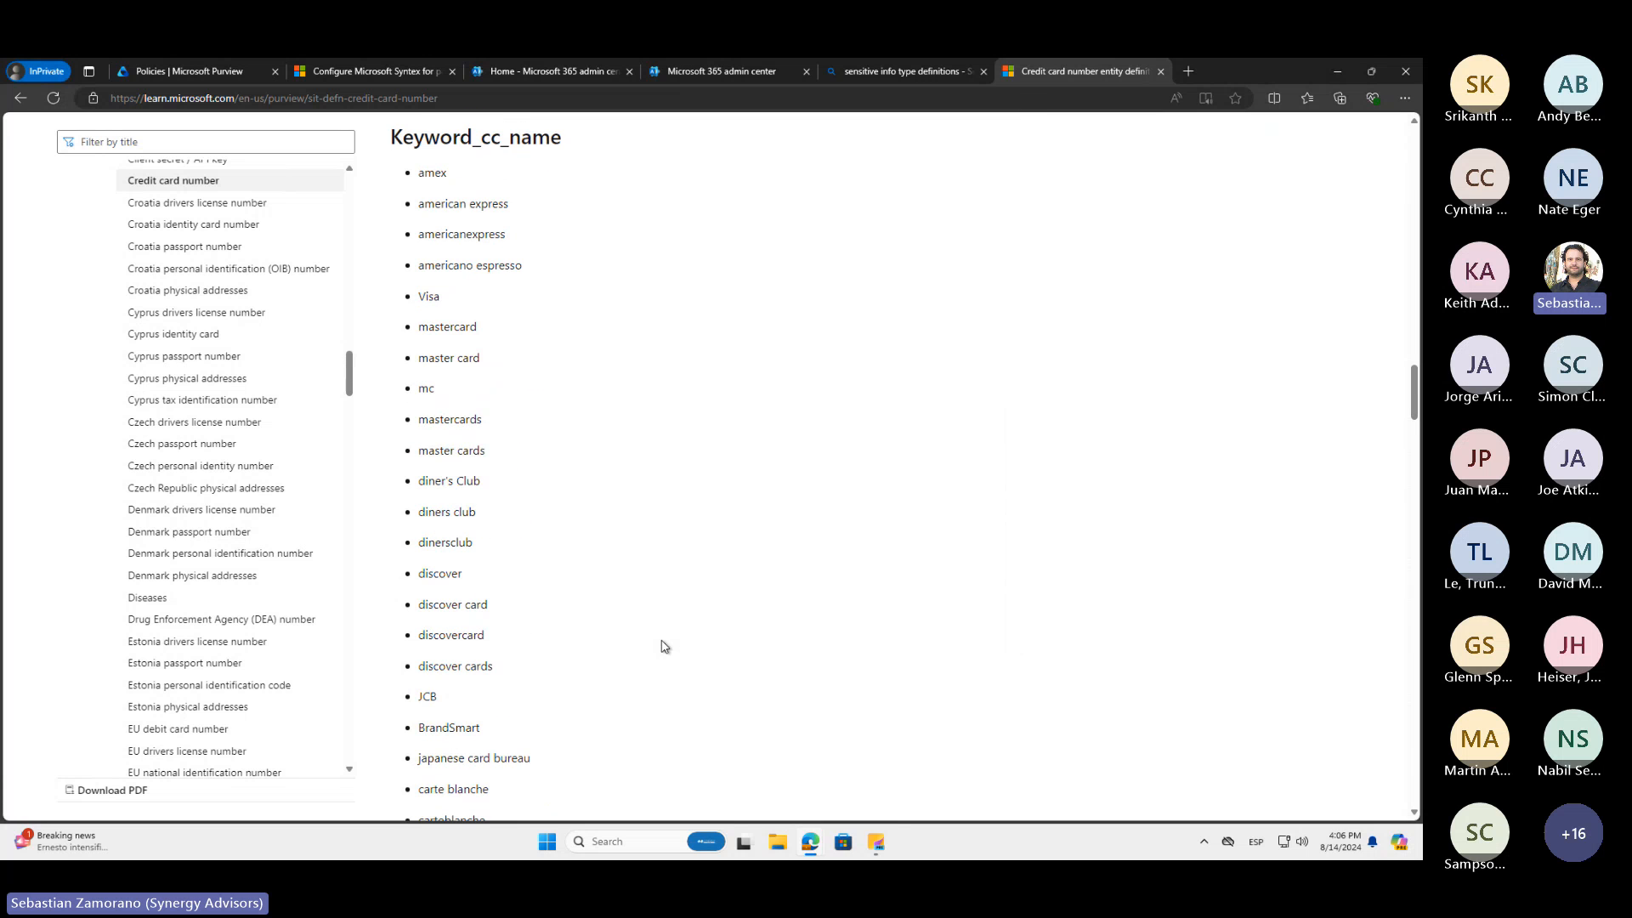
{"action": "scroll", "coordinate": [665, 646], "scroll_direction": "up", "scroll_amount": 15}
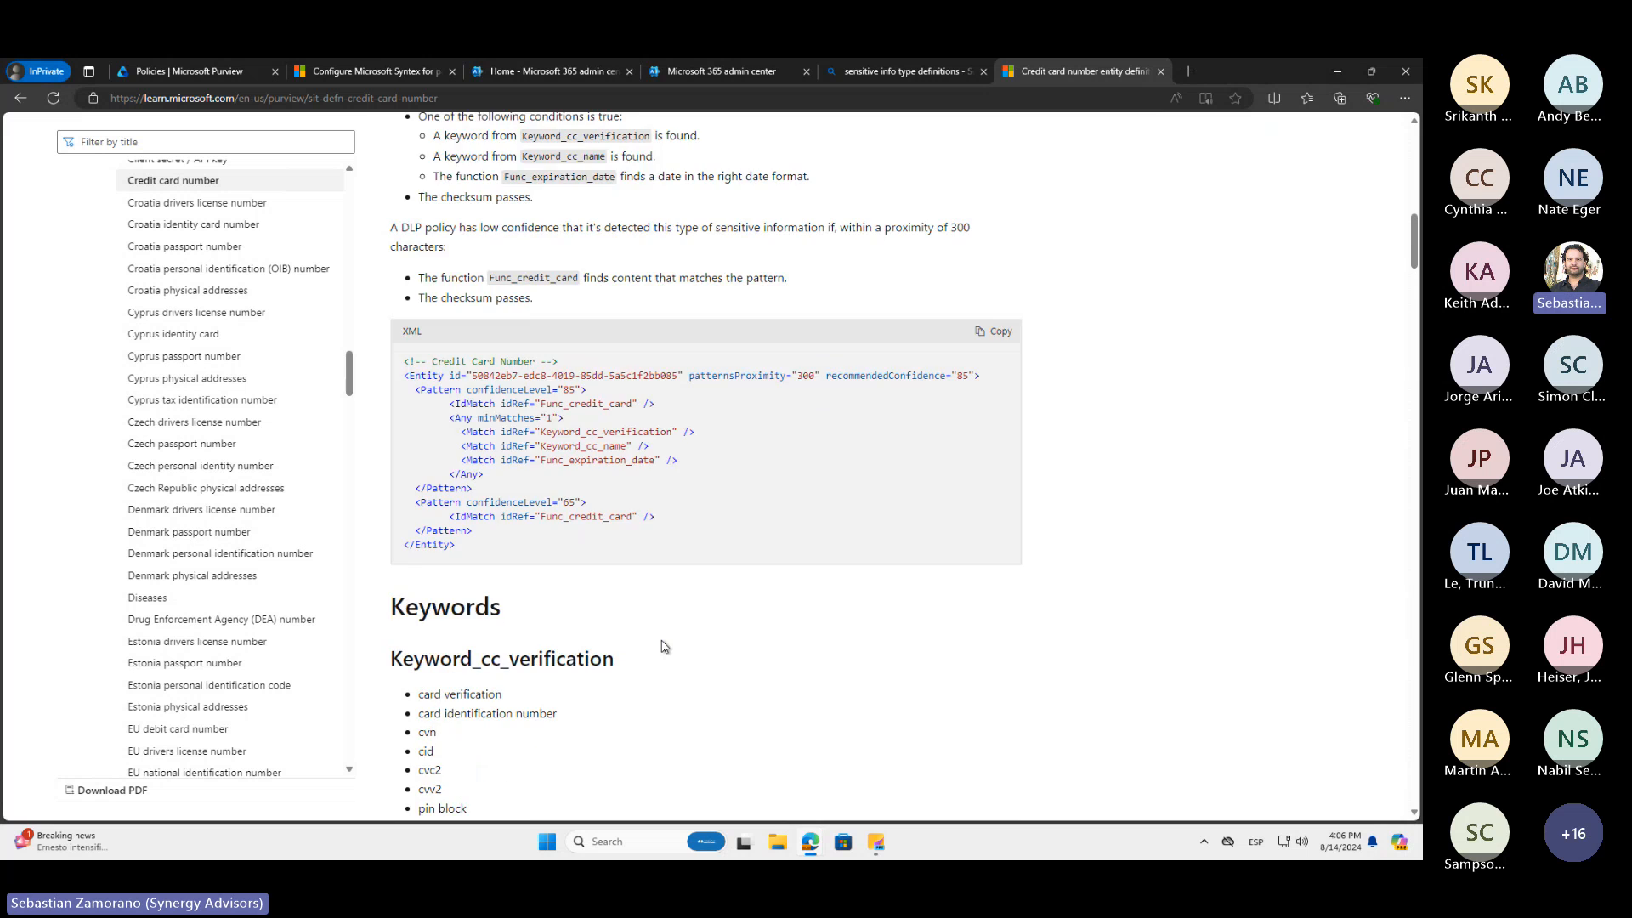
{"action": "scroll", "coordinate": [664, 646], "scroll_direction": "up", "scroll_amount": 3}
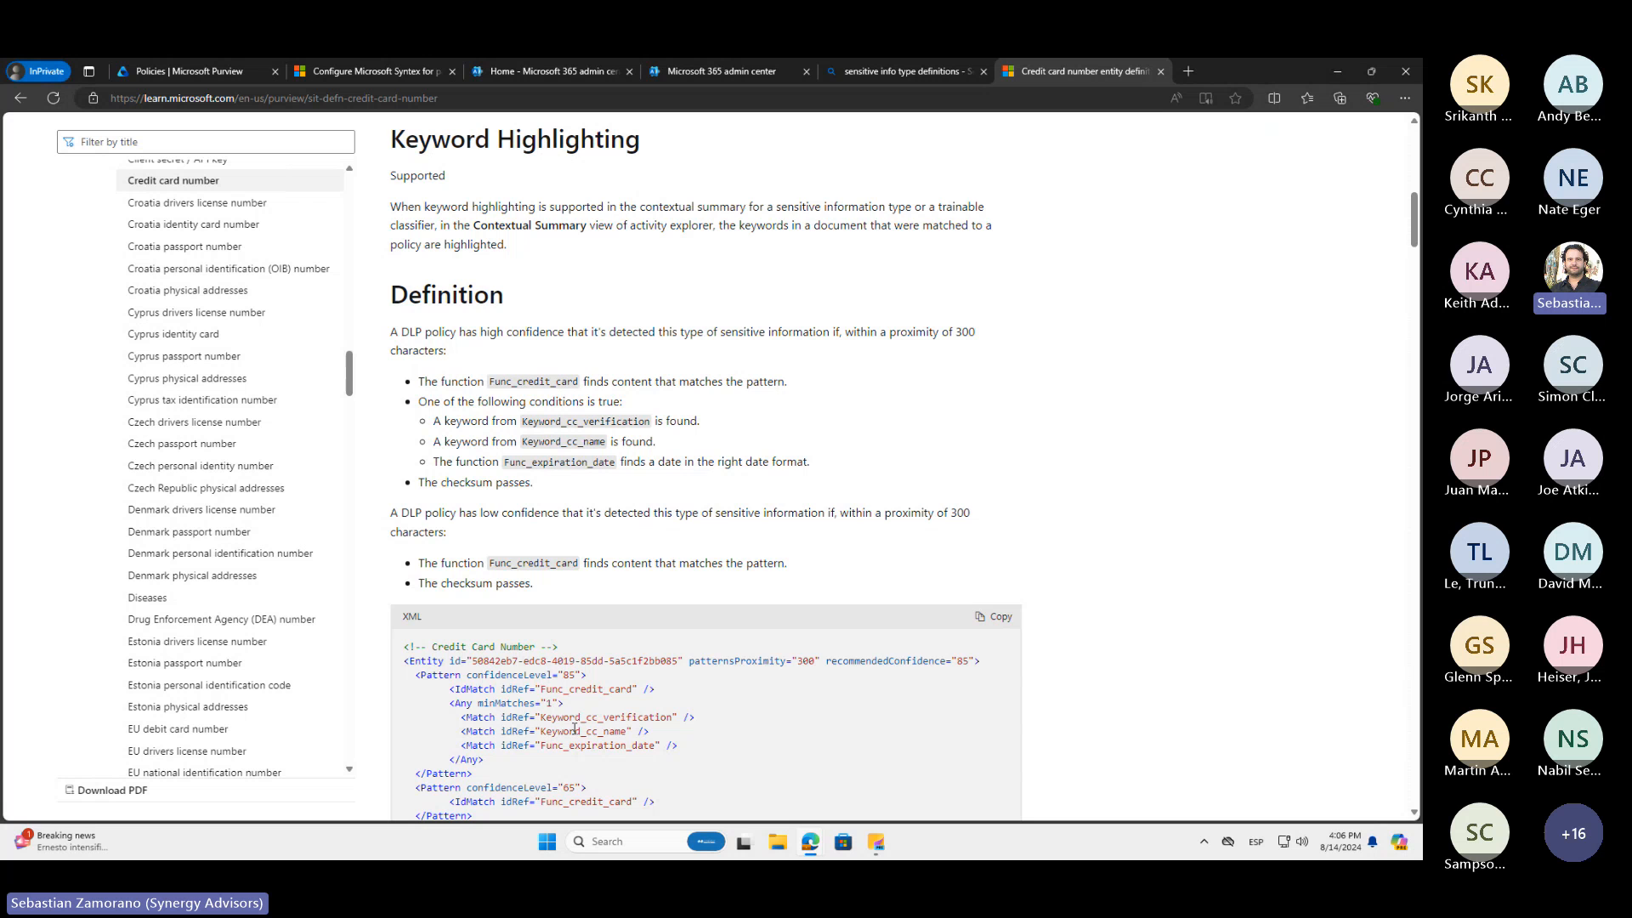
{"action": "scroll", "coordinate": [578, 735], "scroll_direction": "down", "scroll_amount": 1}
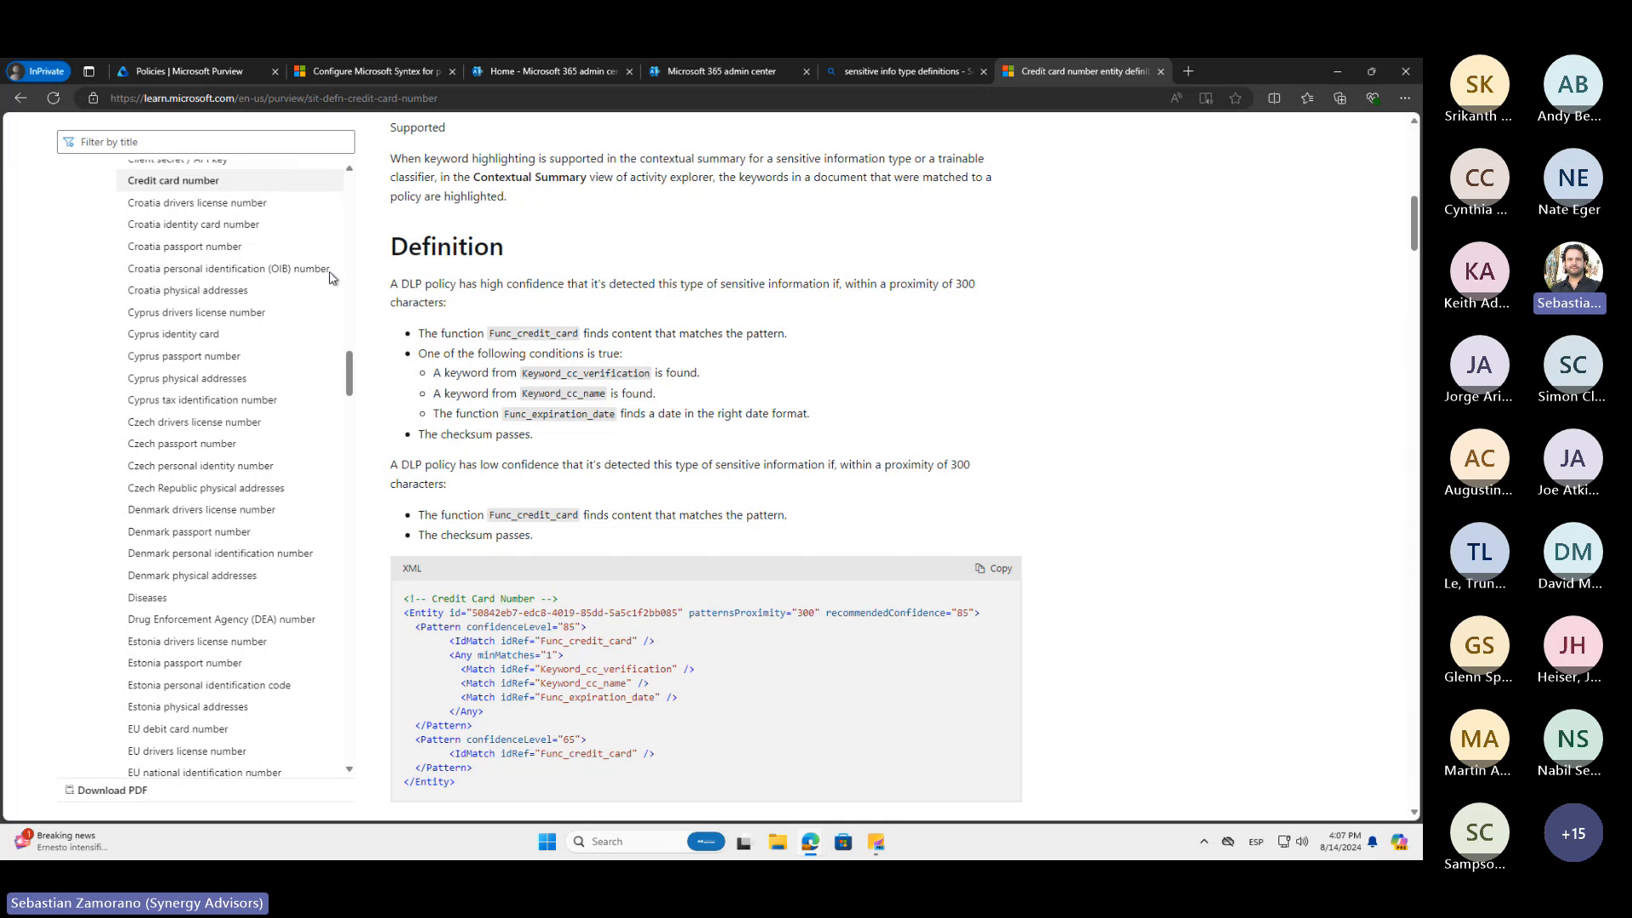
Return to the Create rule page in Microsoft Purview and set the Credit Card Number's maximum instance count to 10
{"action": "left_click", "coordinate": [222, 80]}
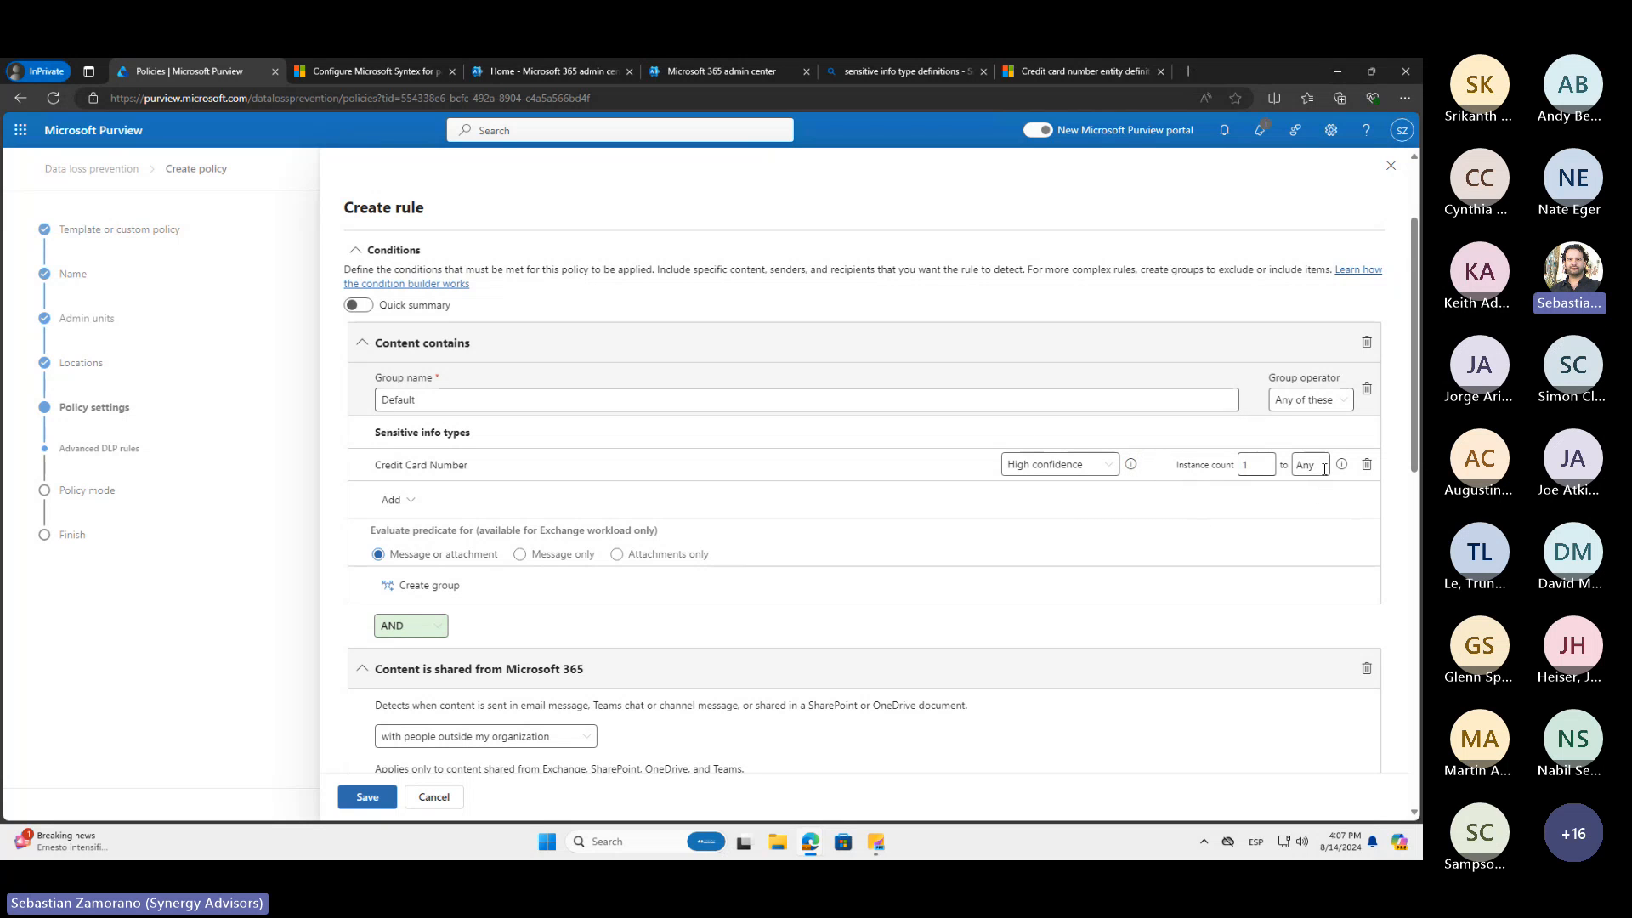
{"action": "left_click", "coordinate": [1282, 465]}
{"action": "type", "text": "10"}
Create a second group inside the Content contains condition and join it to the first group with OR
{"action": "left_click", "coordinate": [443, 586]}
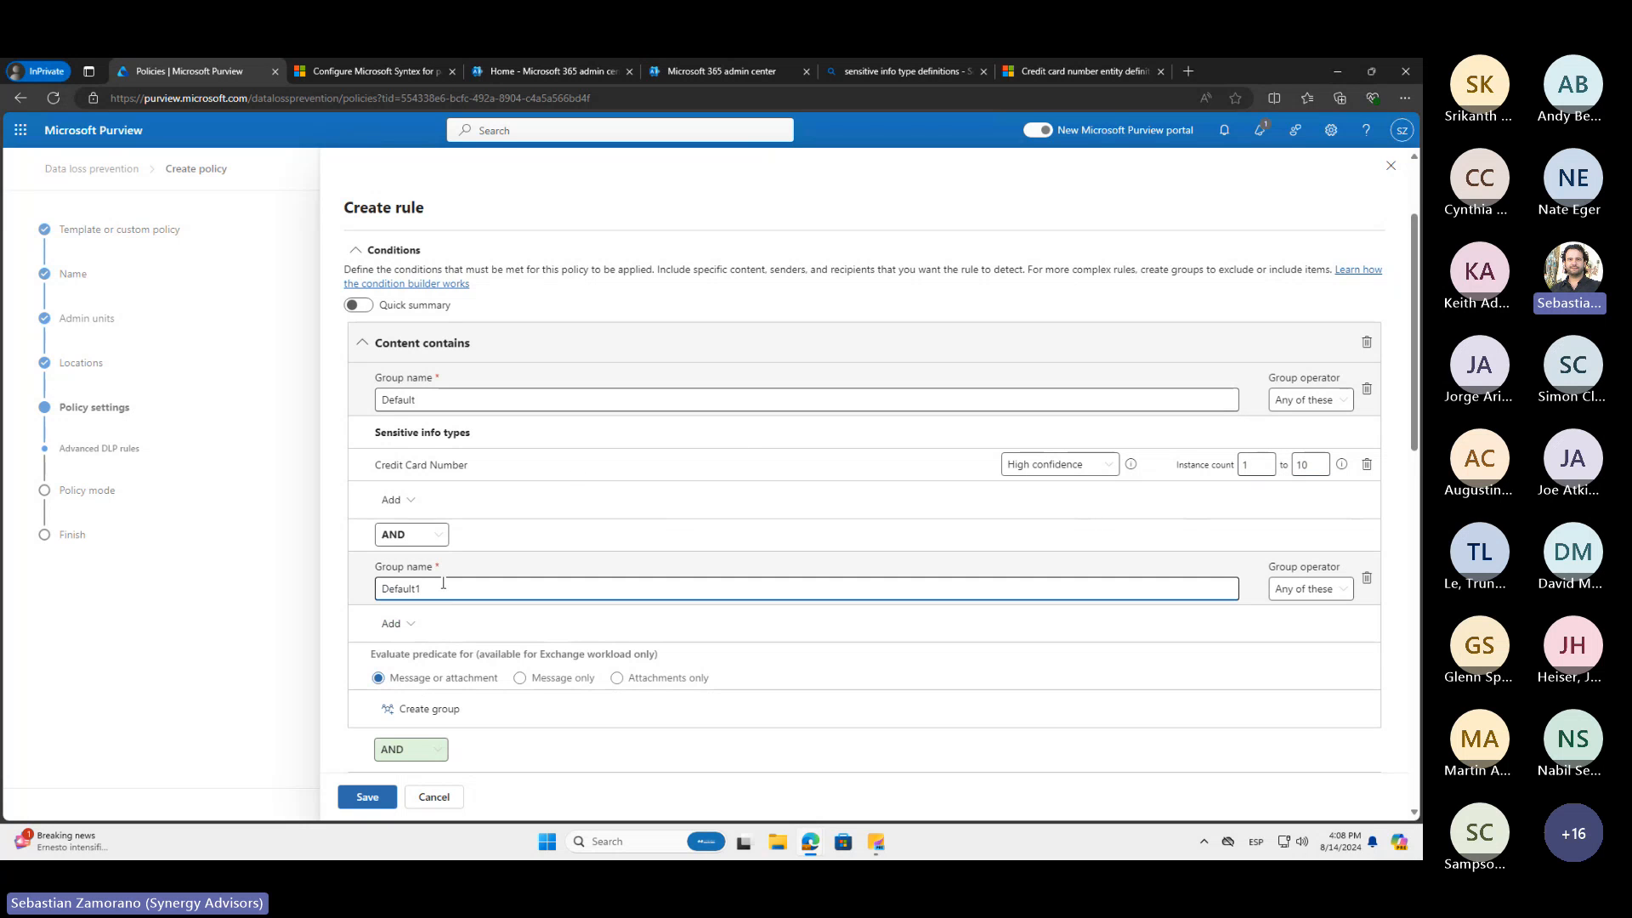
{"action": "left_click", "coordinate": [427, 534]}
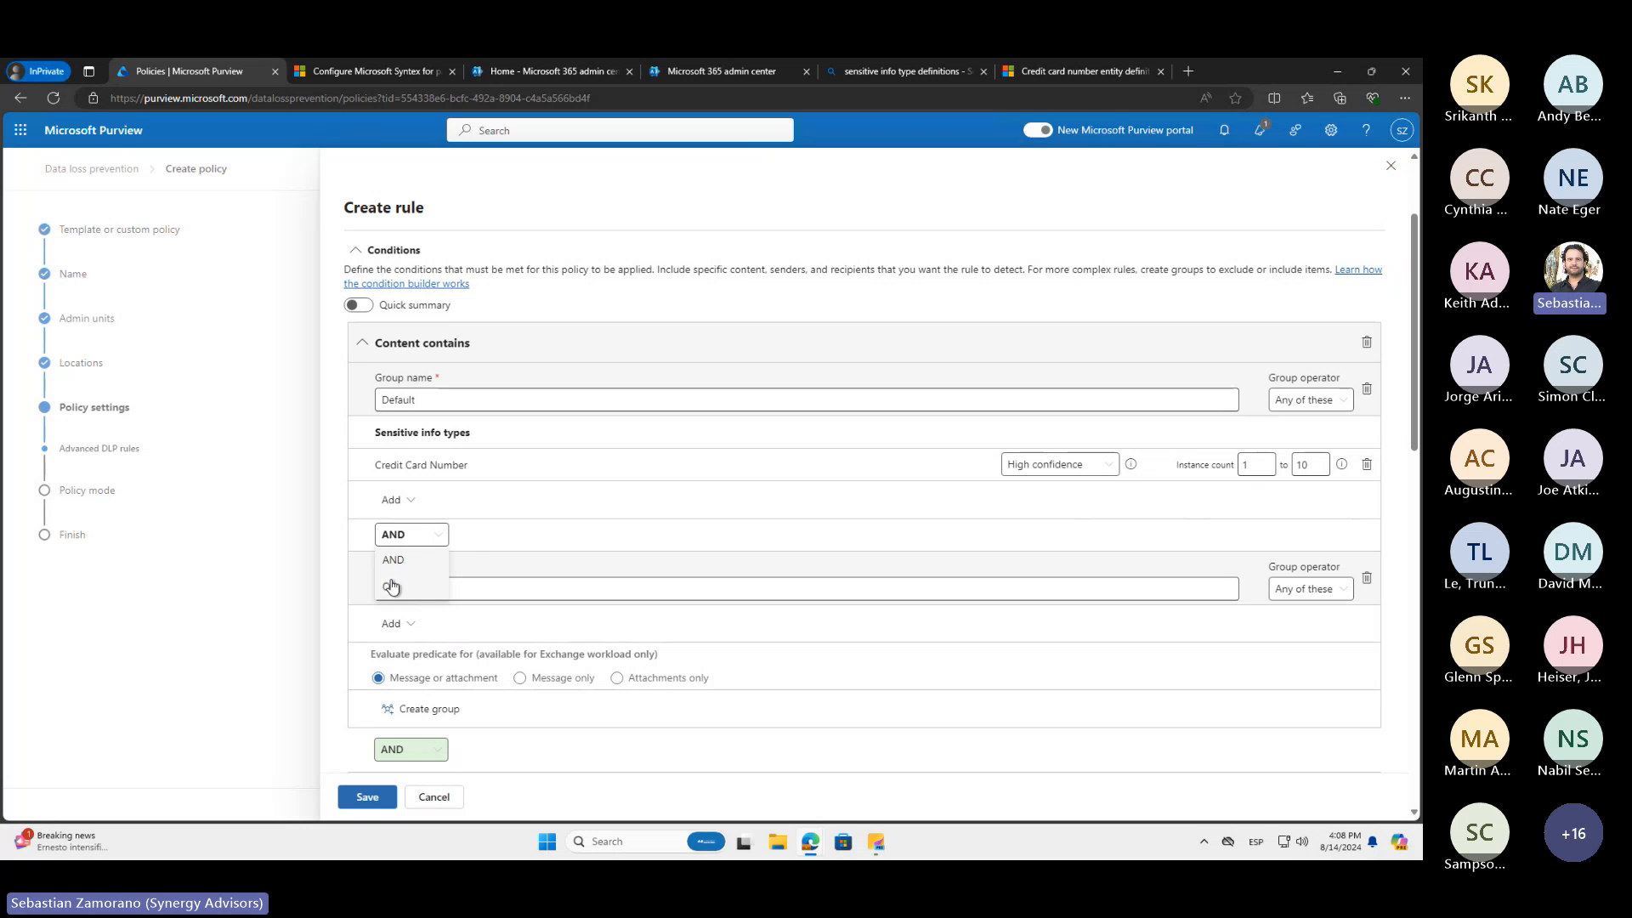
{"action": "left_click", "coordinate": [392, 587]}
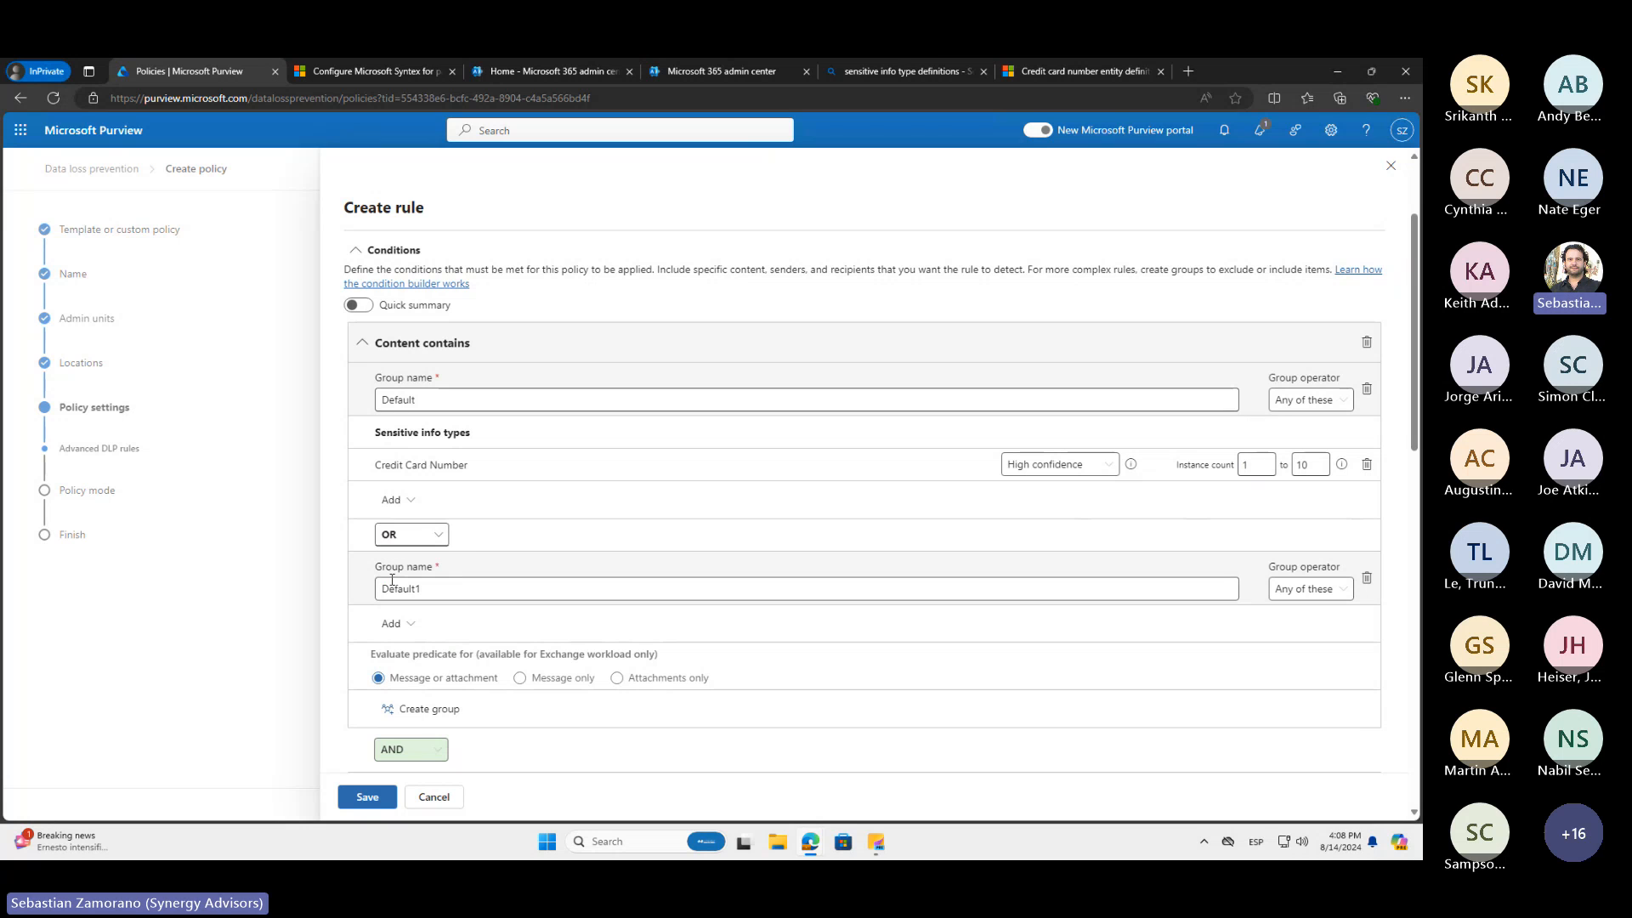
Find the Credit Card Number sensitive info type by searching "credit" and add it to the Default1 group
{"action": "left_click", "coordinate": [408, 623]}
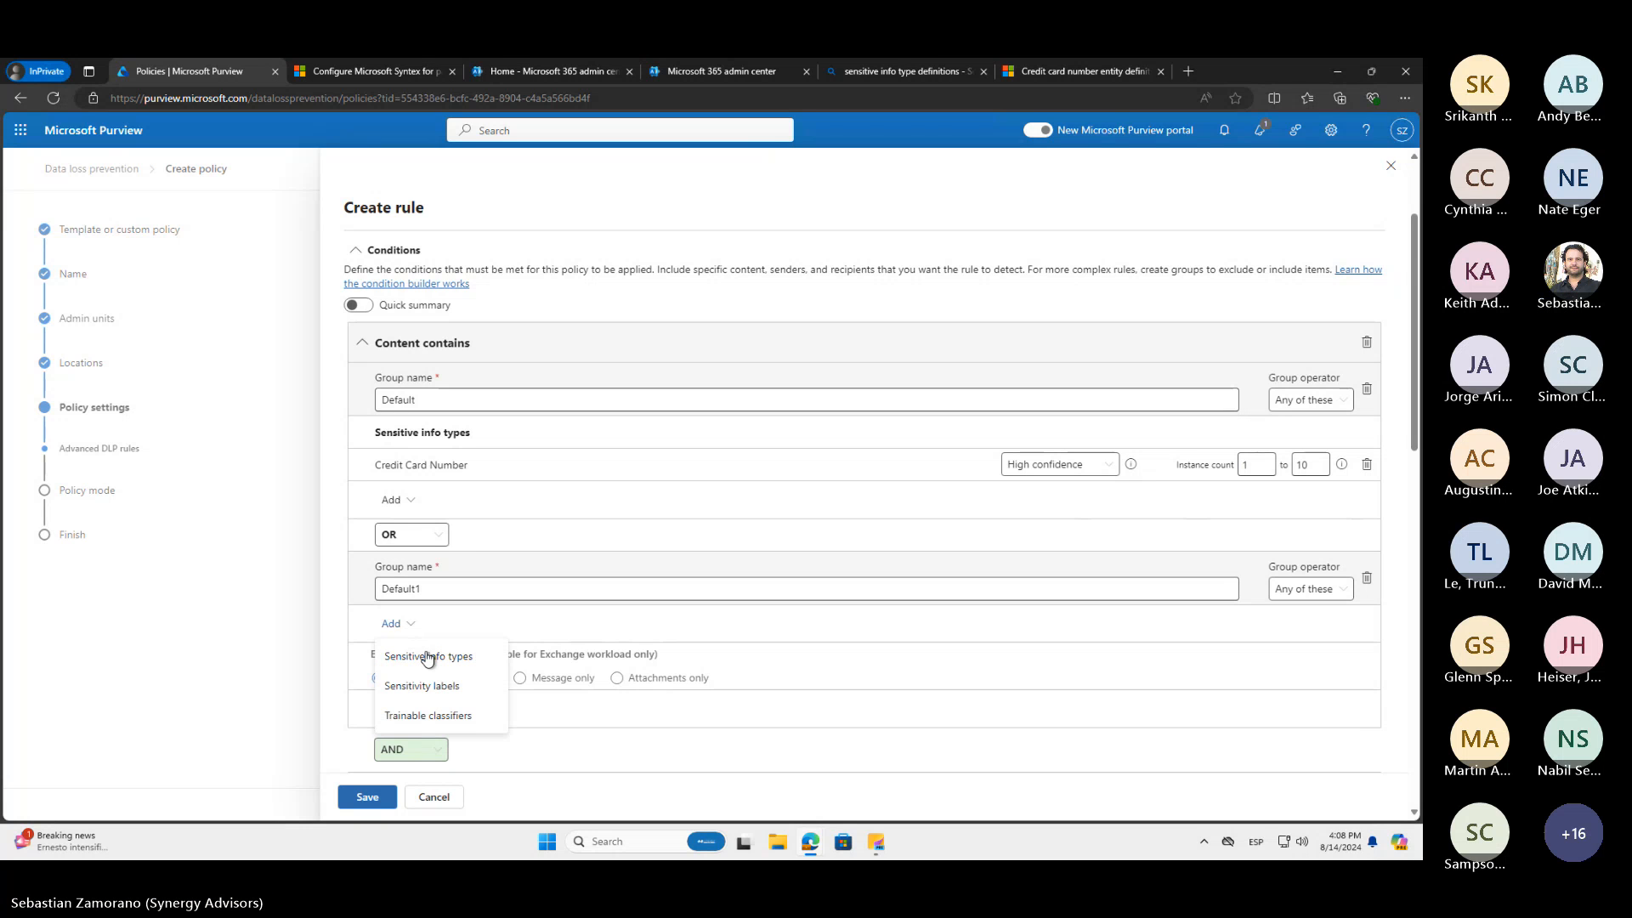
{"action": "left_click", "coordinate": [435, 660]}
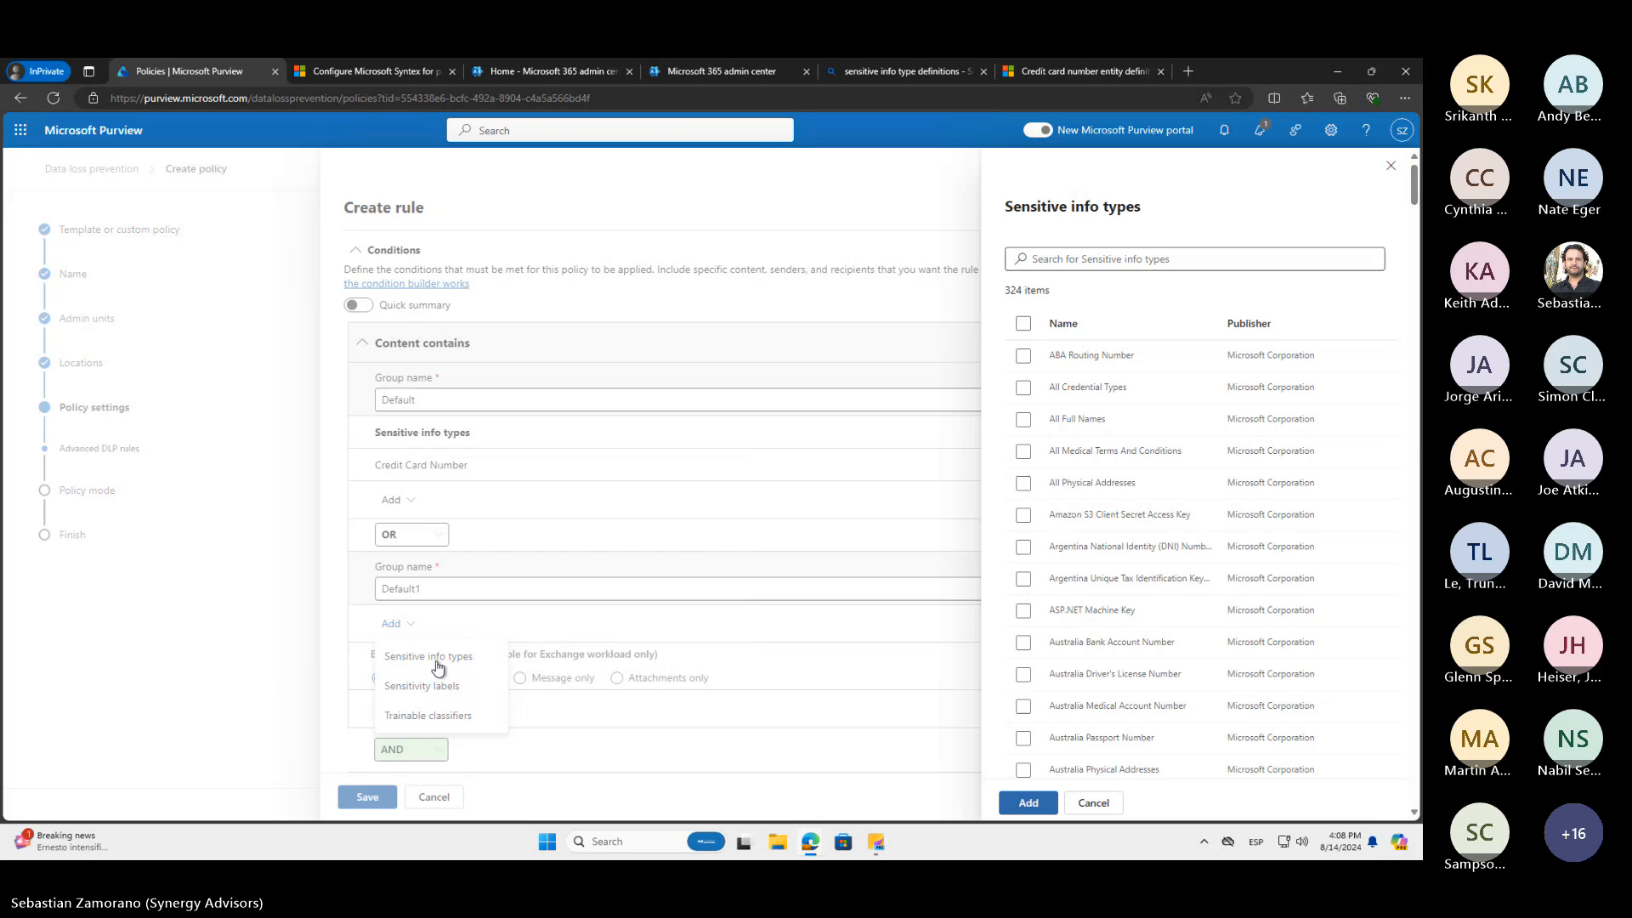
{"action": "left_click", "coordinate": [1063, 257]}
{"action": "type", "text": "credit"}
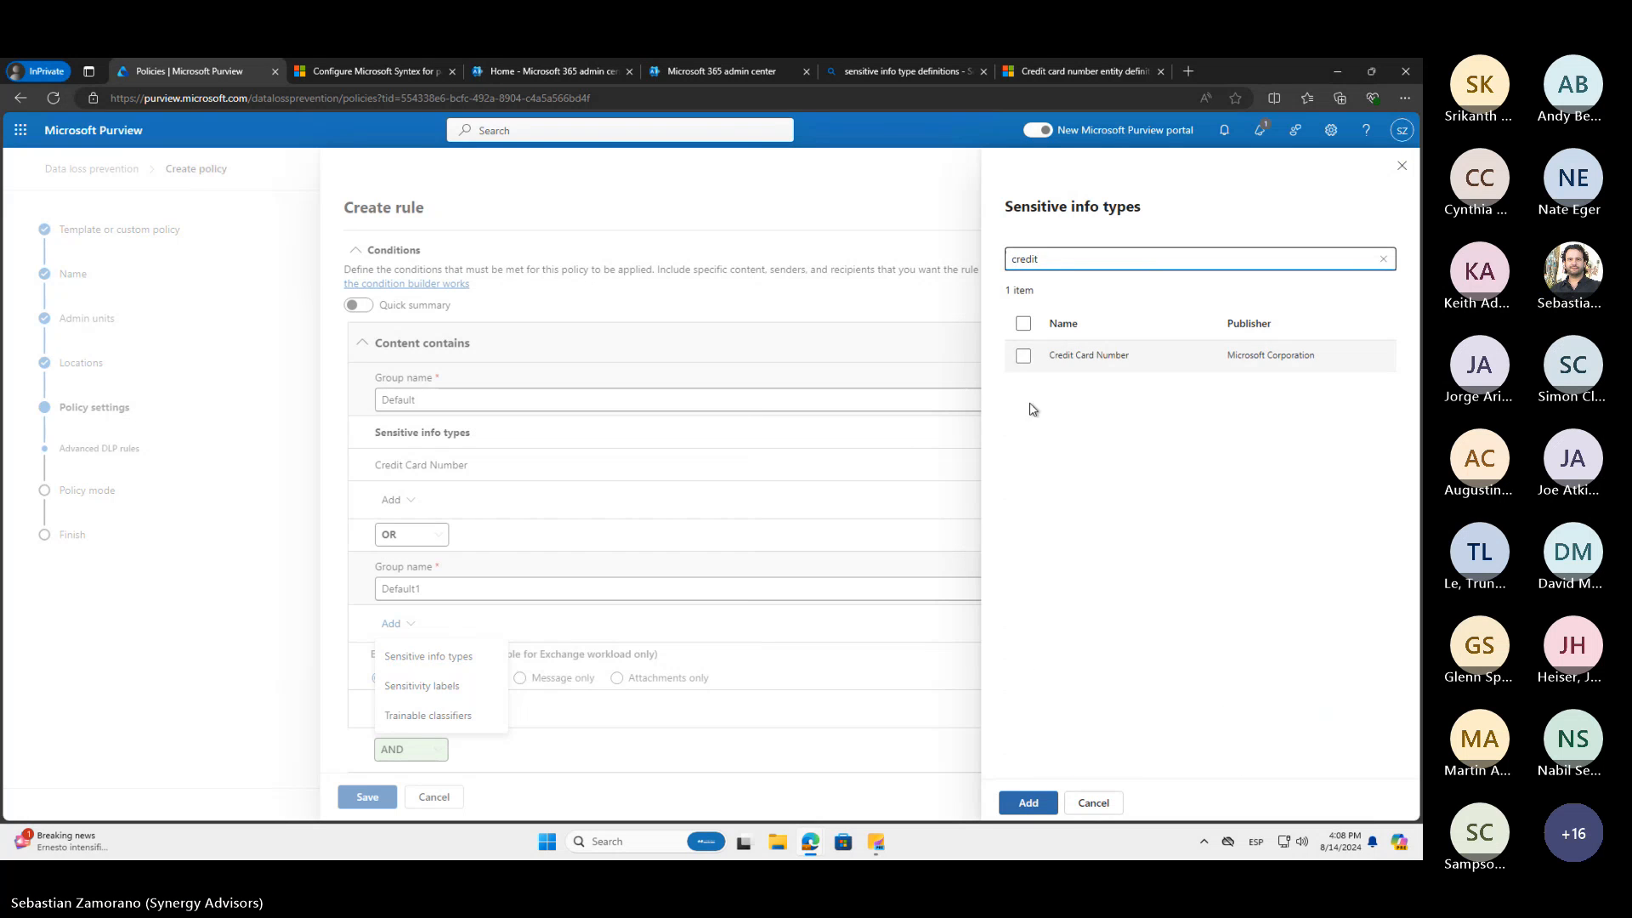
{"action": "left_click", "coordinate": [1023, 356]}
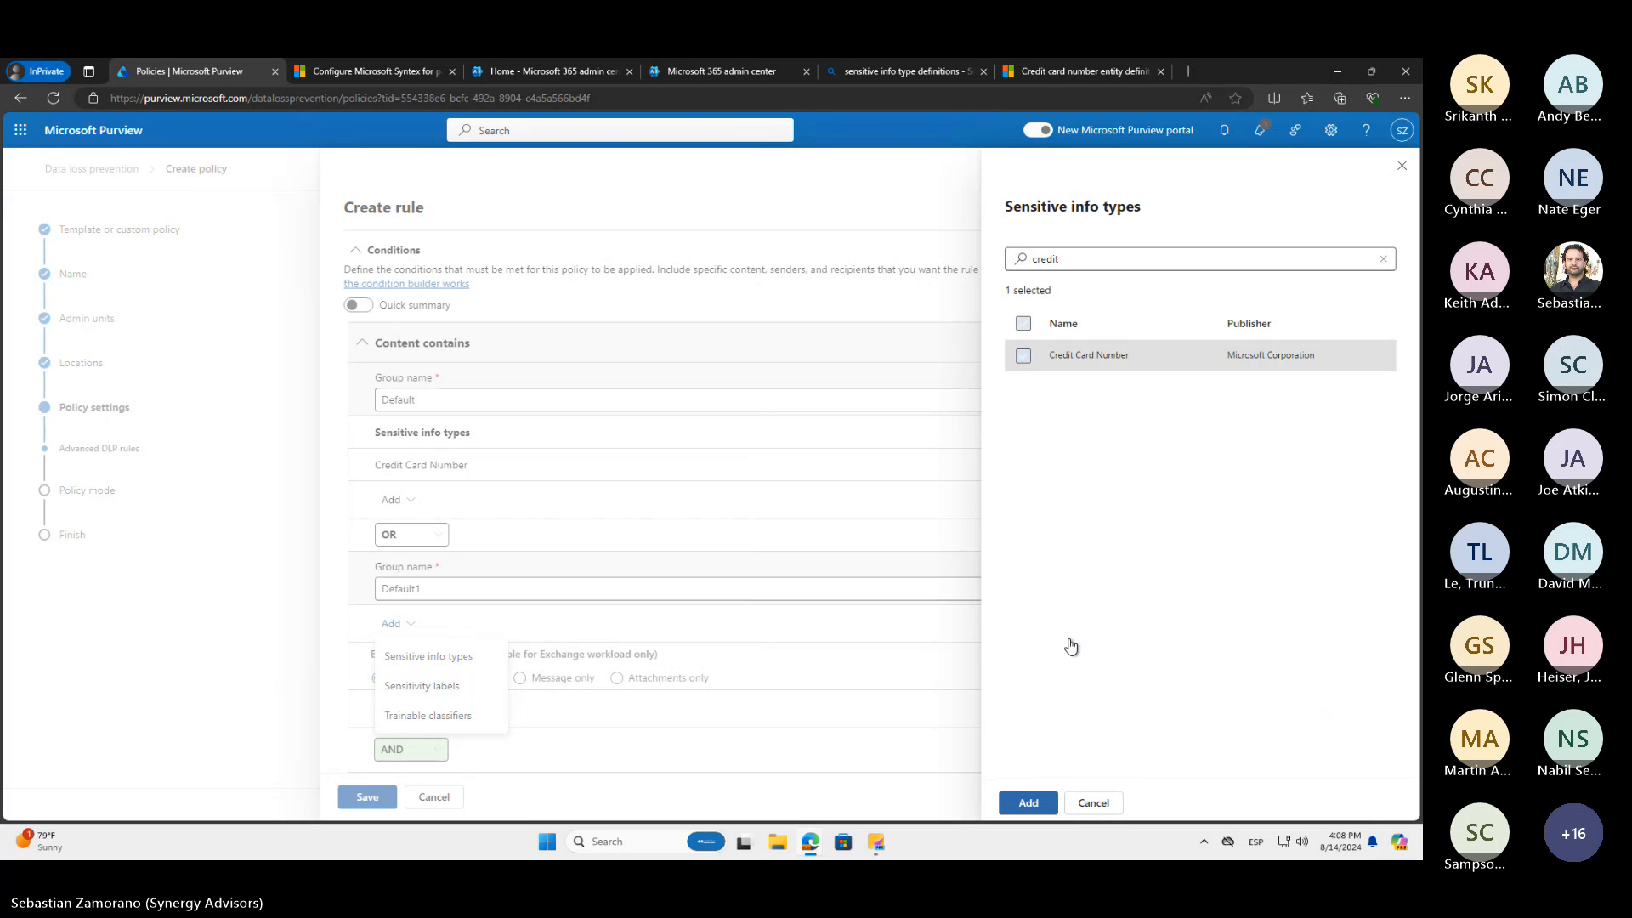
{"action": "left_click", "coordinate": [1029, 802]}
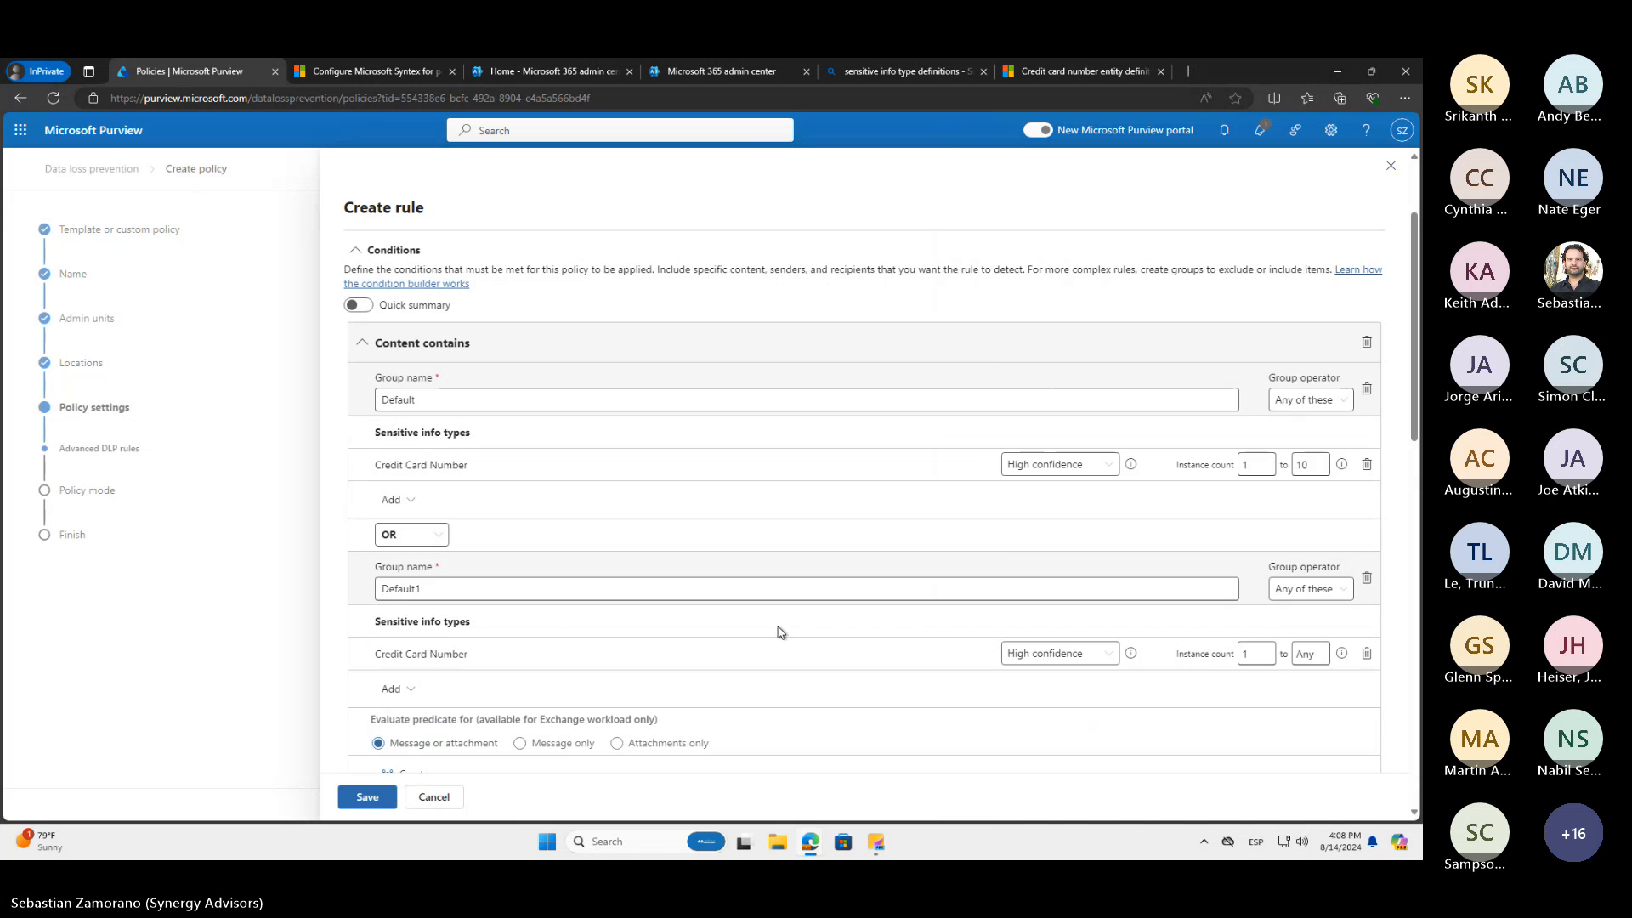
Set the Default1 group's Credit Card Number to Low confidence with a minimum instance count of 11
{"action": "scroll", "coordinate": [776, 630], "scroll_direction": "down", "scroll_amount": 2}
{"action": "left_click", "coordinate": [1102, 544]}
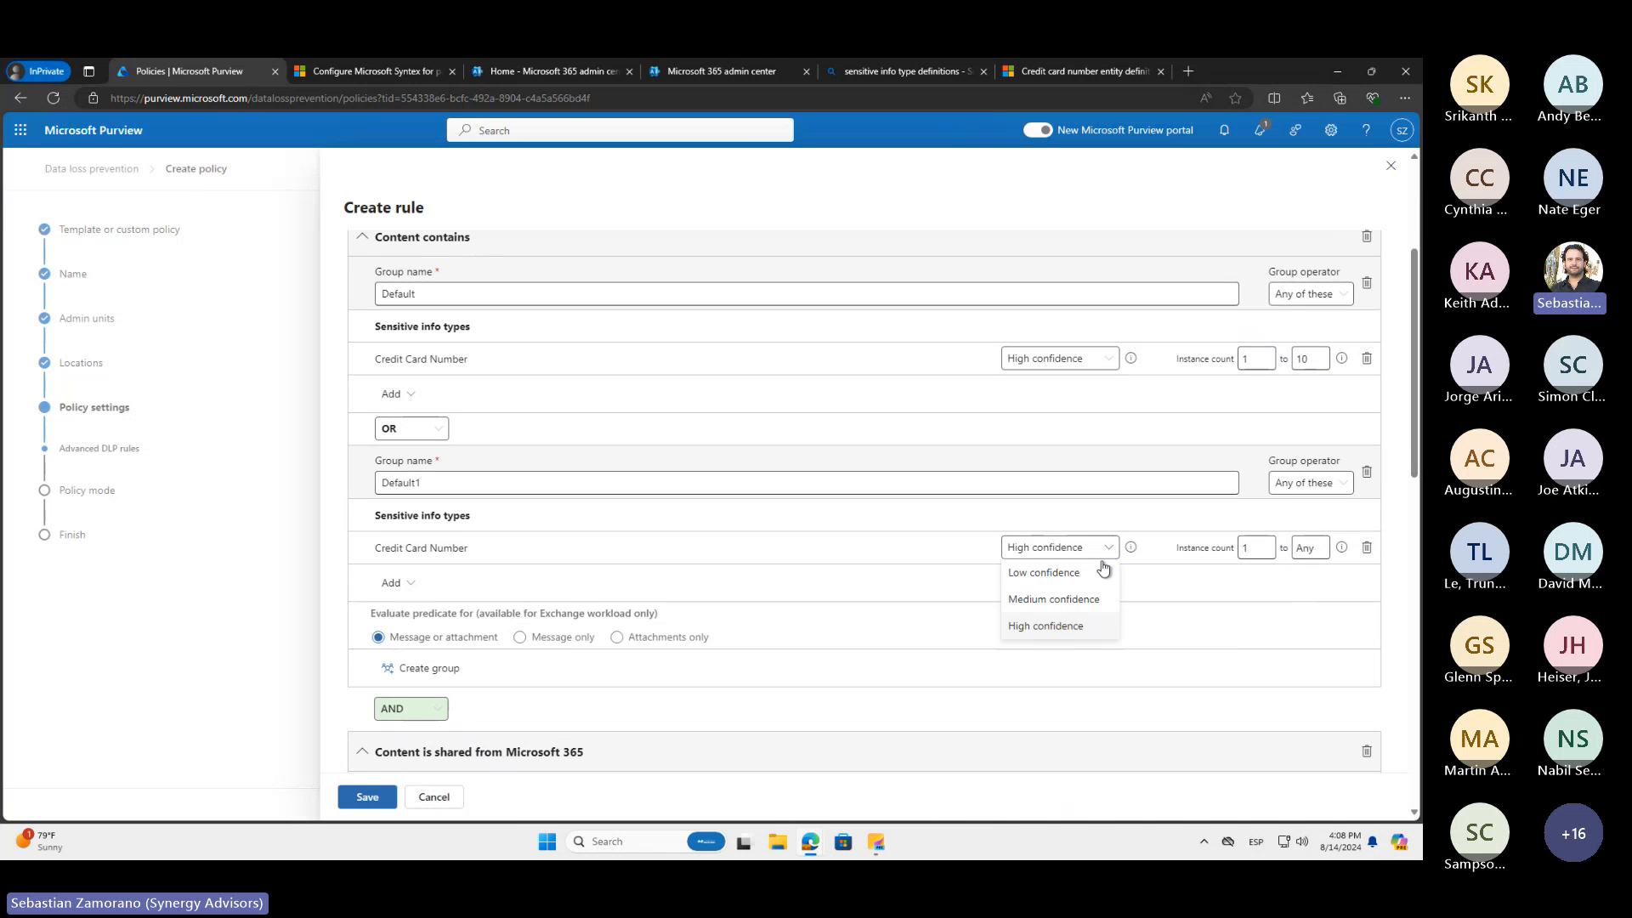
{"action": "left_click", "coordinate": [1075, 575]}
{"action": "left_click", "coordinate": [1255, 547]}
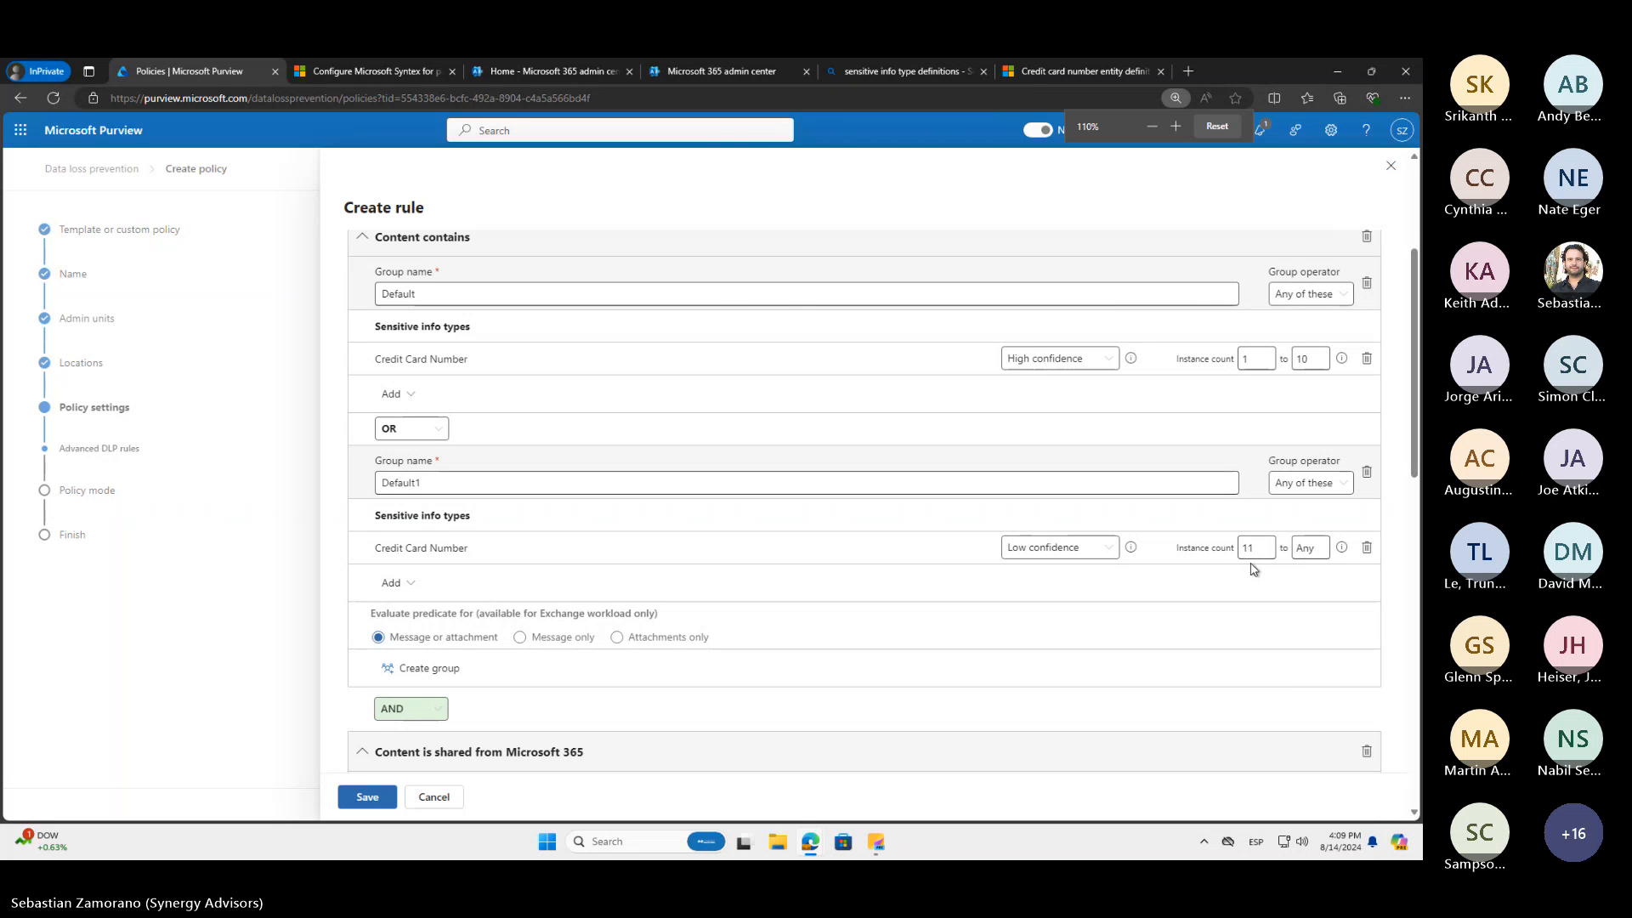
Add the action to restrict access or encrypt content in Microsoft 365 locations, select Encrypt email messages, and show the available protection settings
{"action": "key", "text": "ctrl+plus"}
{"action": "scroll", "coordinate": [1007, 574], "scroll_direction": "down", "scroll_amount": 1}
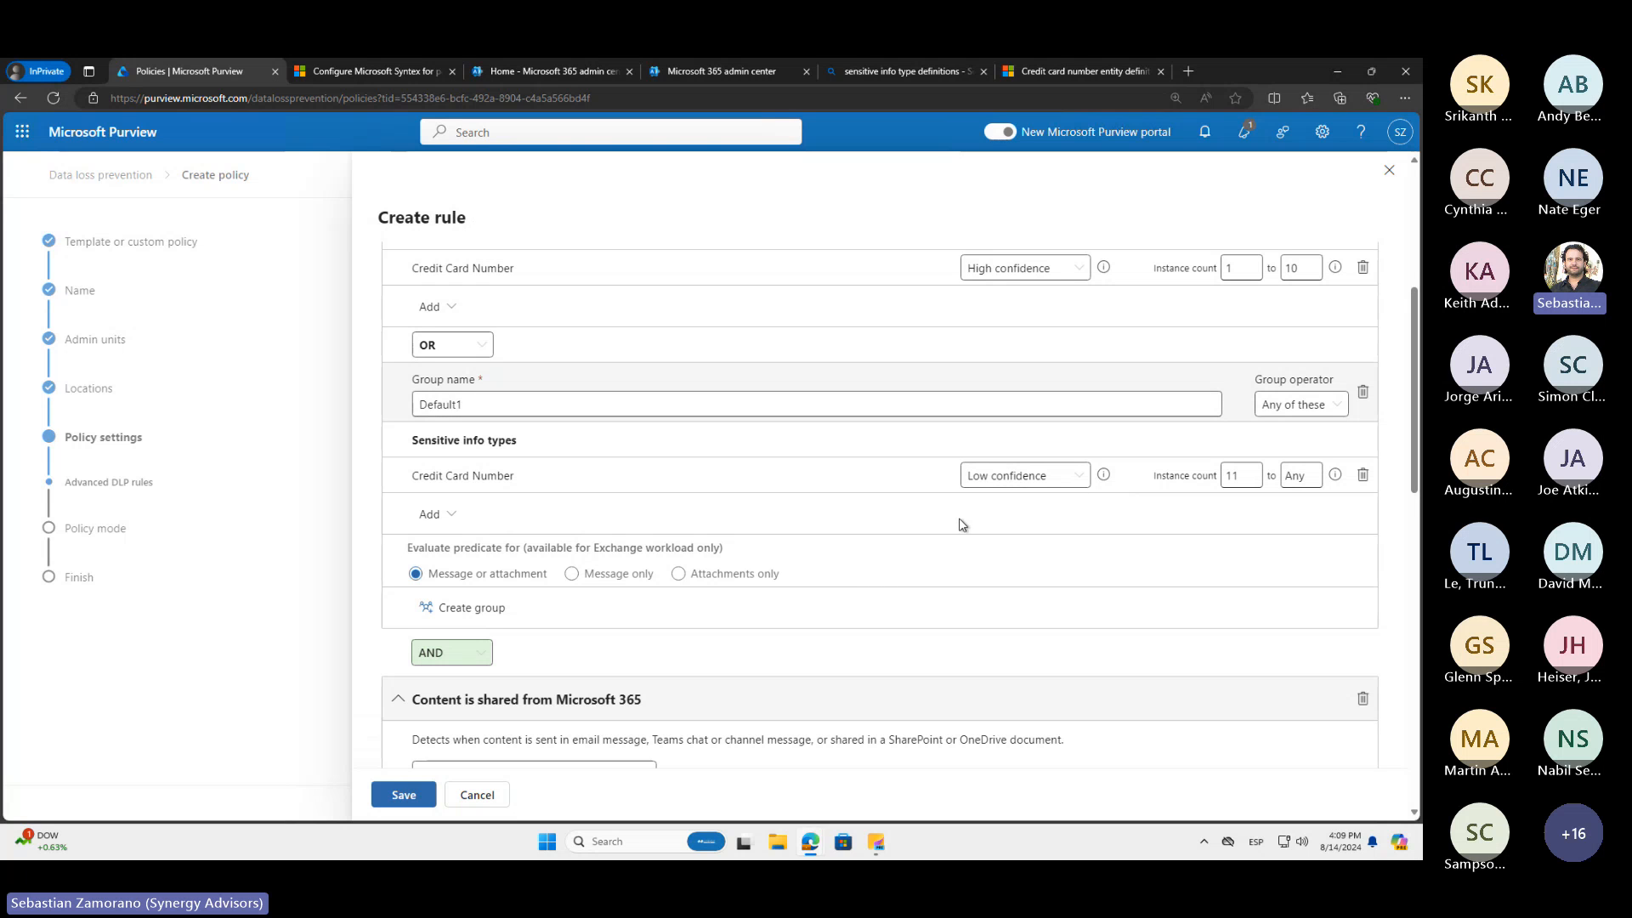
{"action": "scroll", "coordinate": [963, 520], "scroll_direction": "down", "scroll_amount": 1}
{"action": "scroll", "coordinate": [962, 524], "scroll_direction": "down", "scroll_amount": 1}
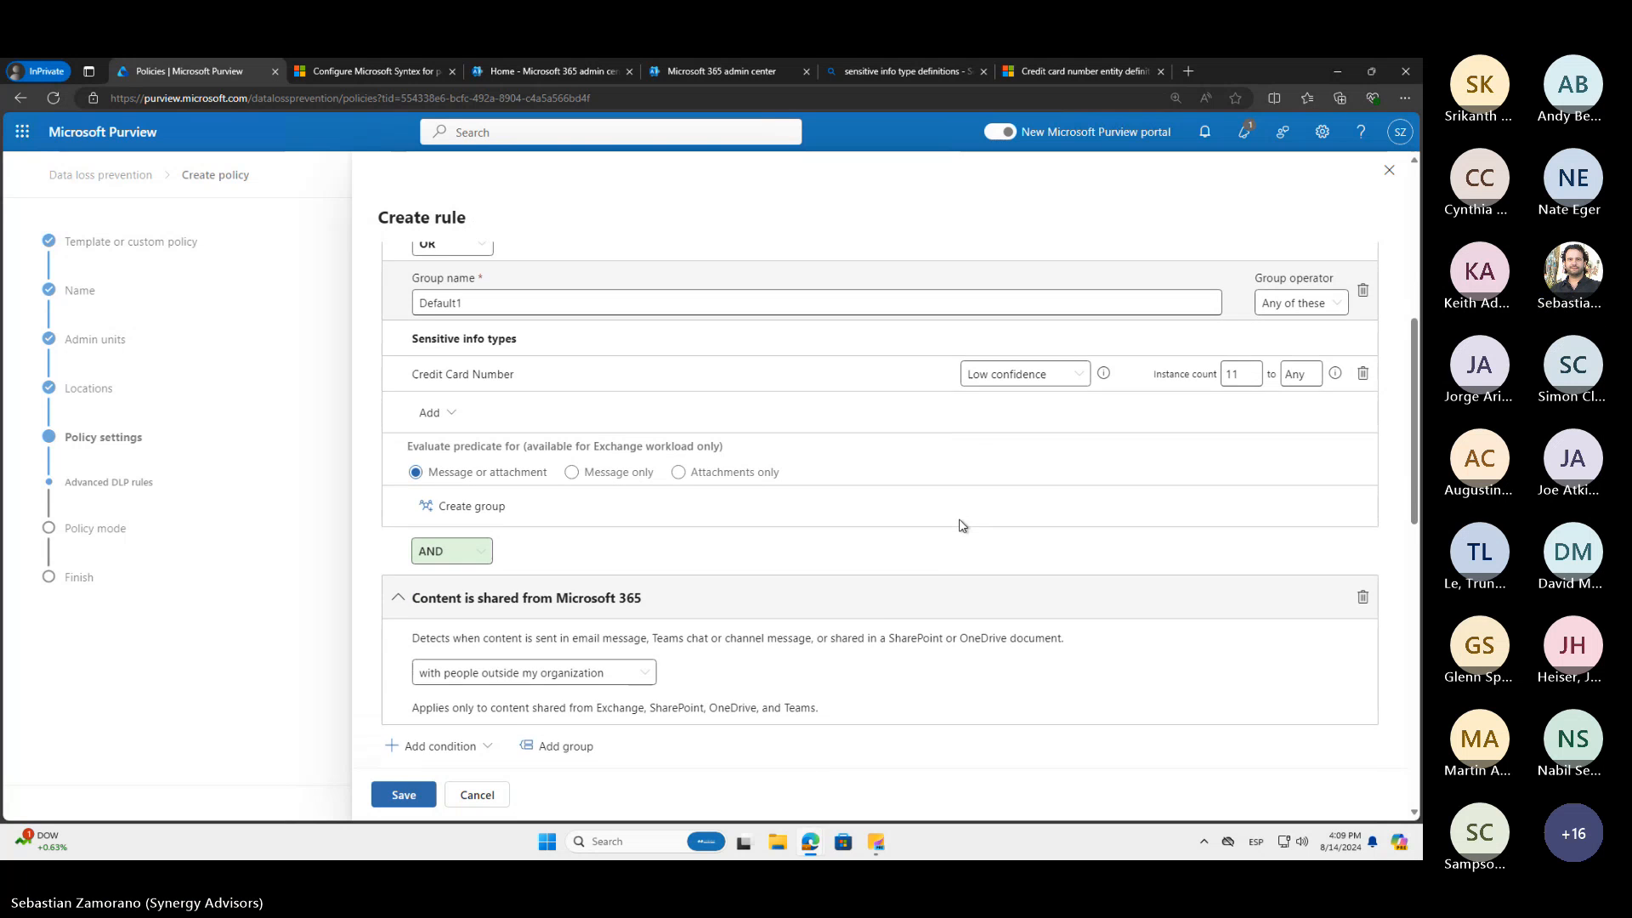
{"action": "scroll", "coordinate": [959, 525], "scroll_direction": "down", "scroll_amount": 2}
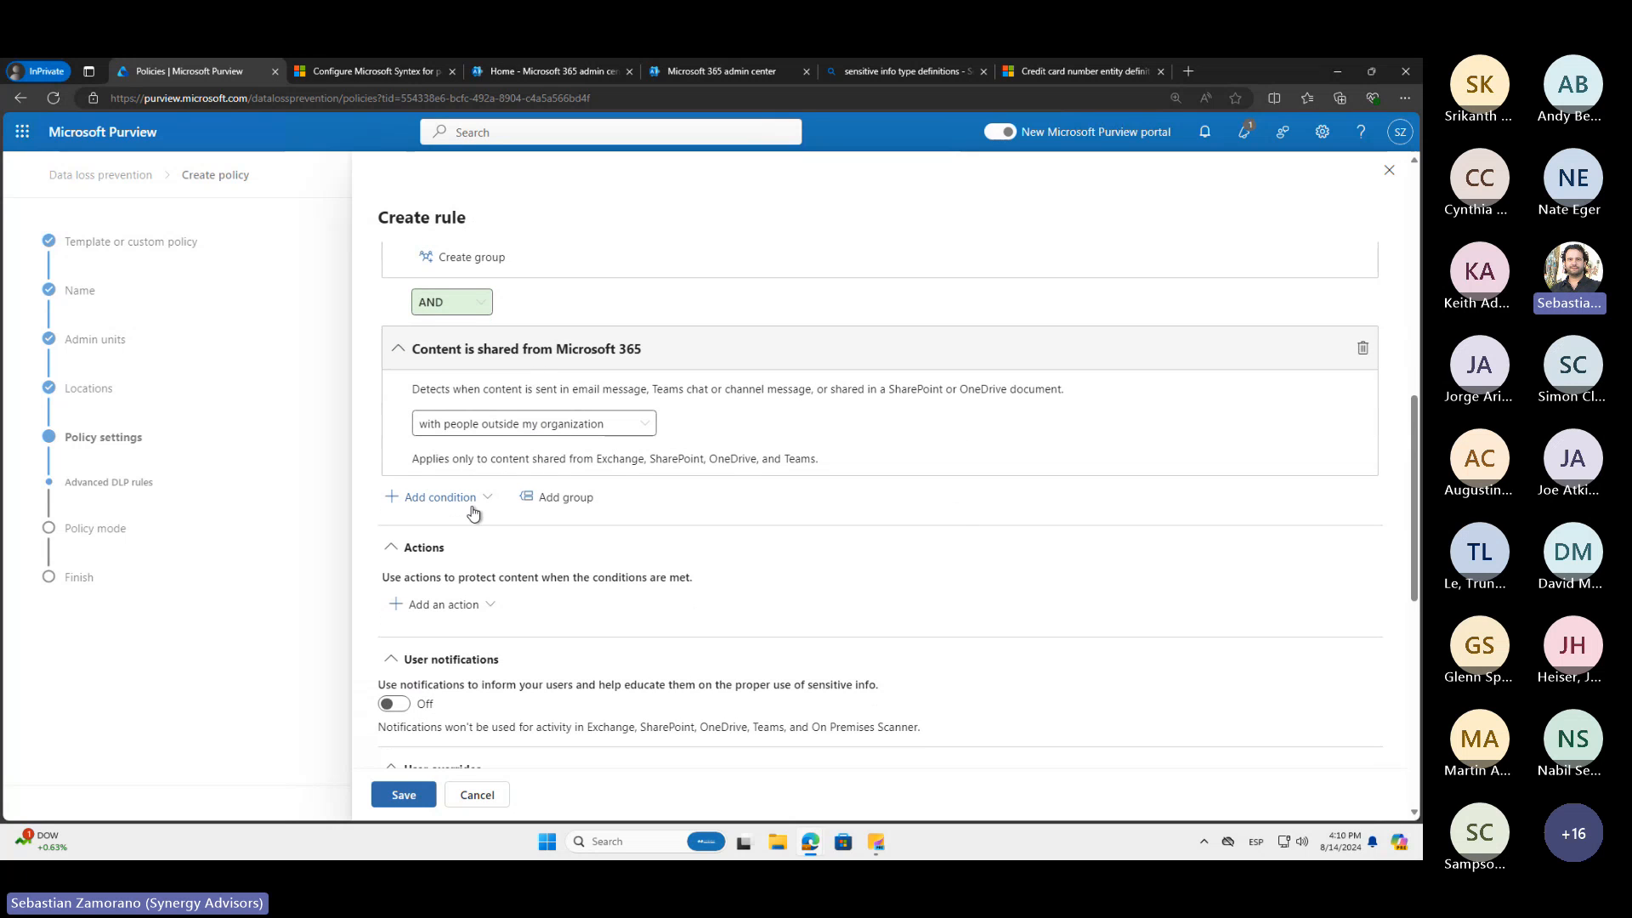
{"action": "scroll", "coordinate": [501, 564], "scroll_direction": "down", "scroll_amount": 1}
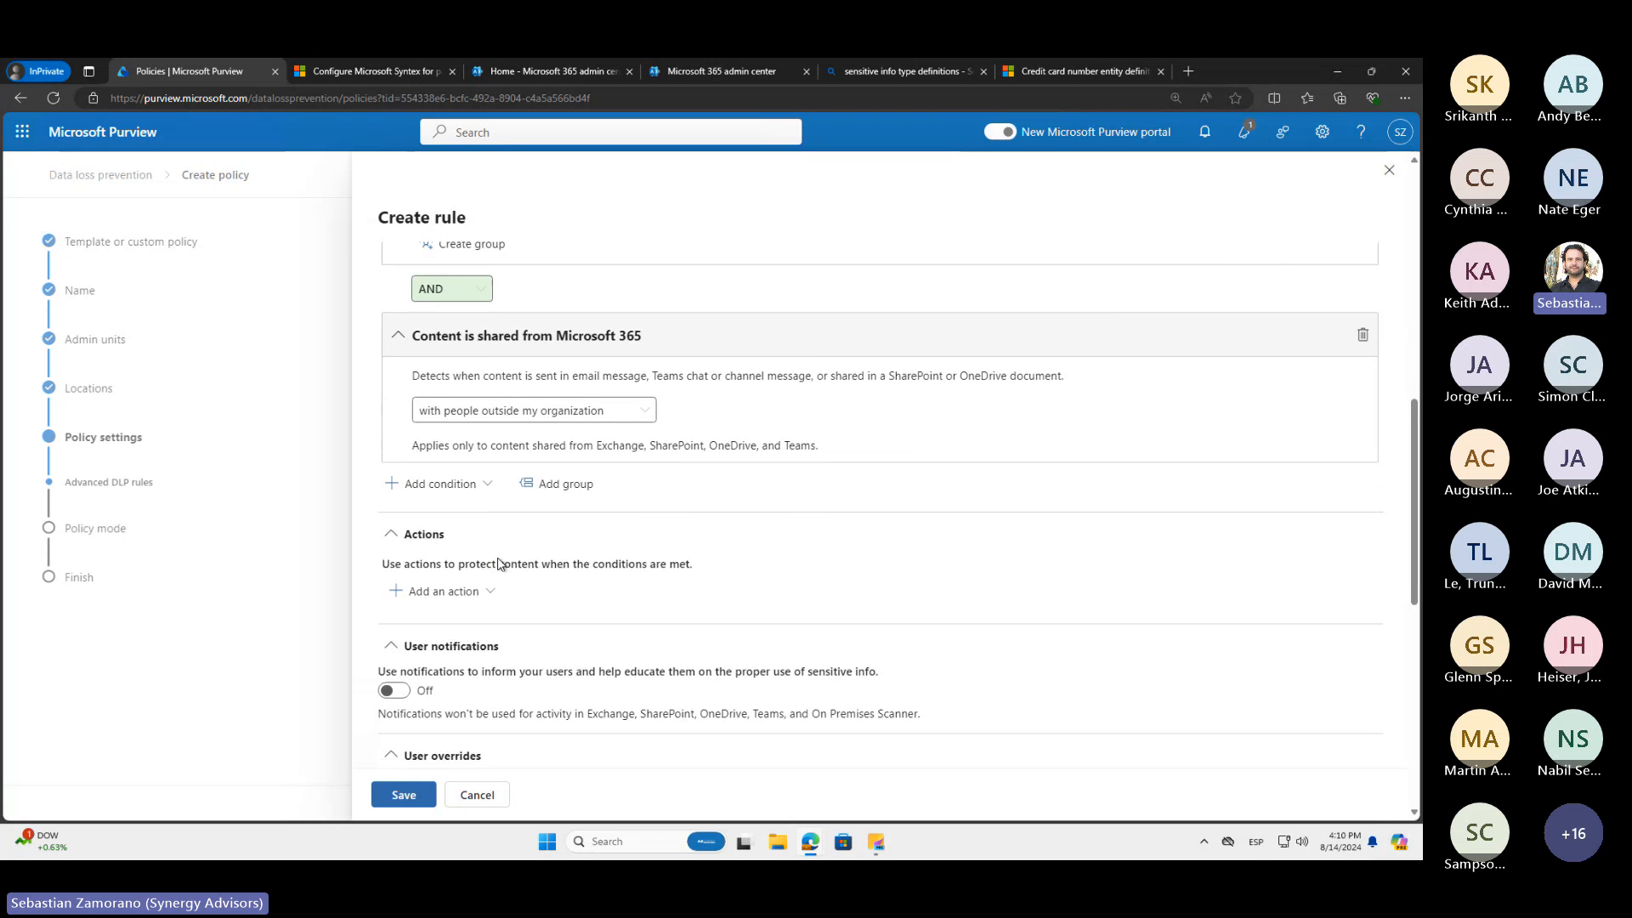
{"action": "left_click", "coordinate": [488, 532]}
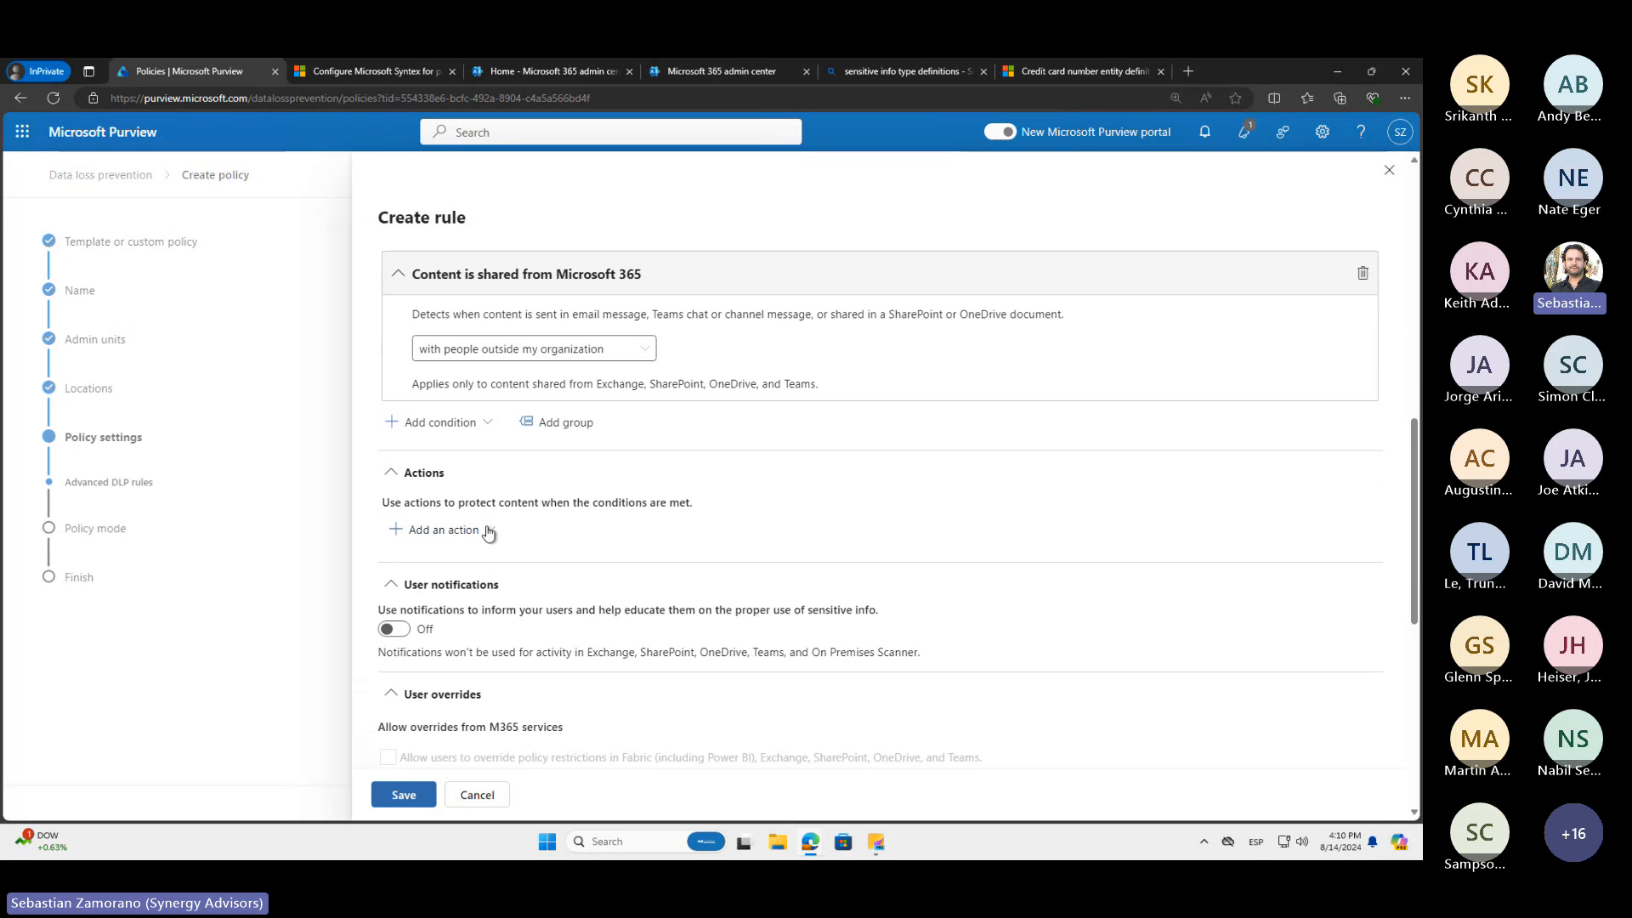
{"action": "scroll", "coordinate": [488, 532], "scroll_direction": "down", "scroll_amount": 2}
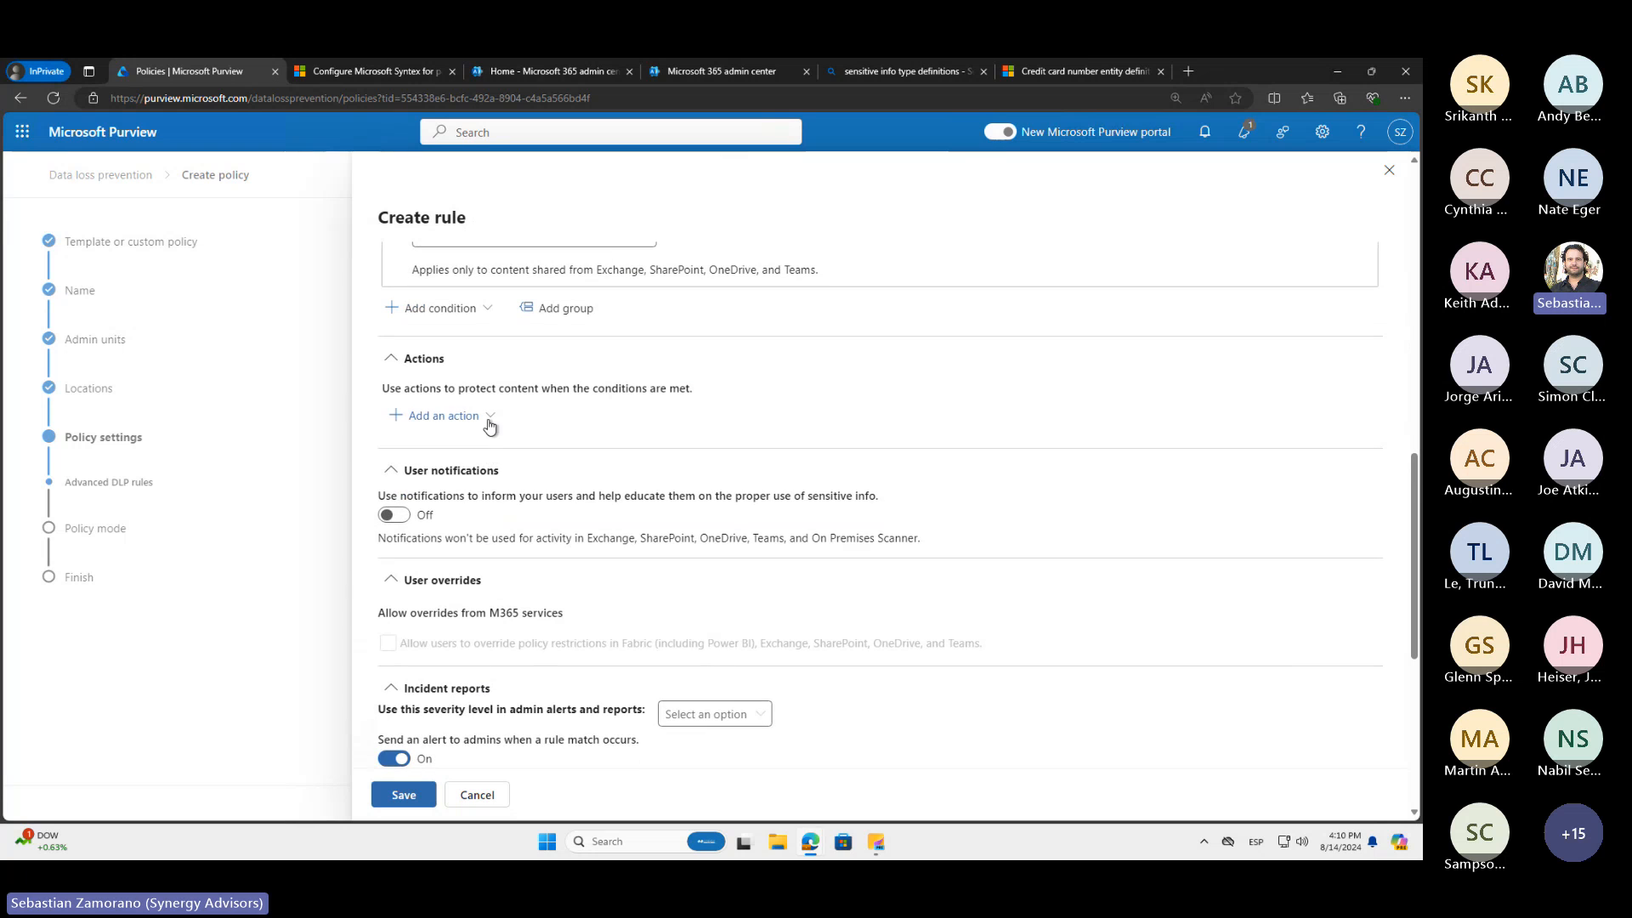
{"action": "left_click", "coordinate": [490, 417]}
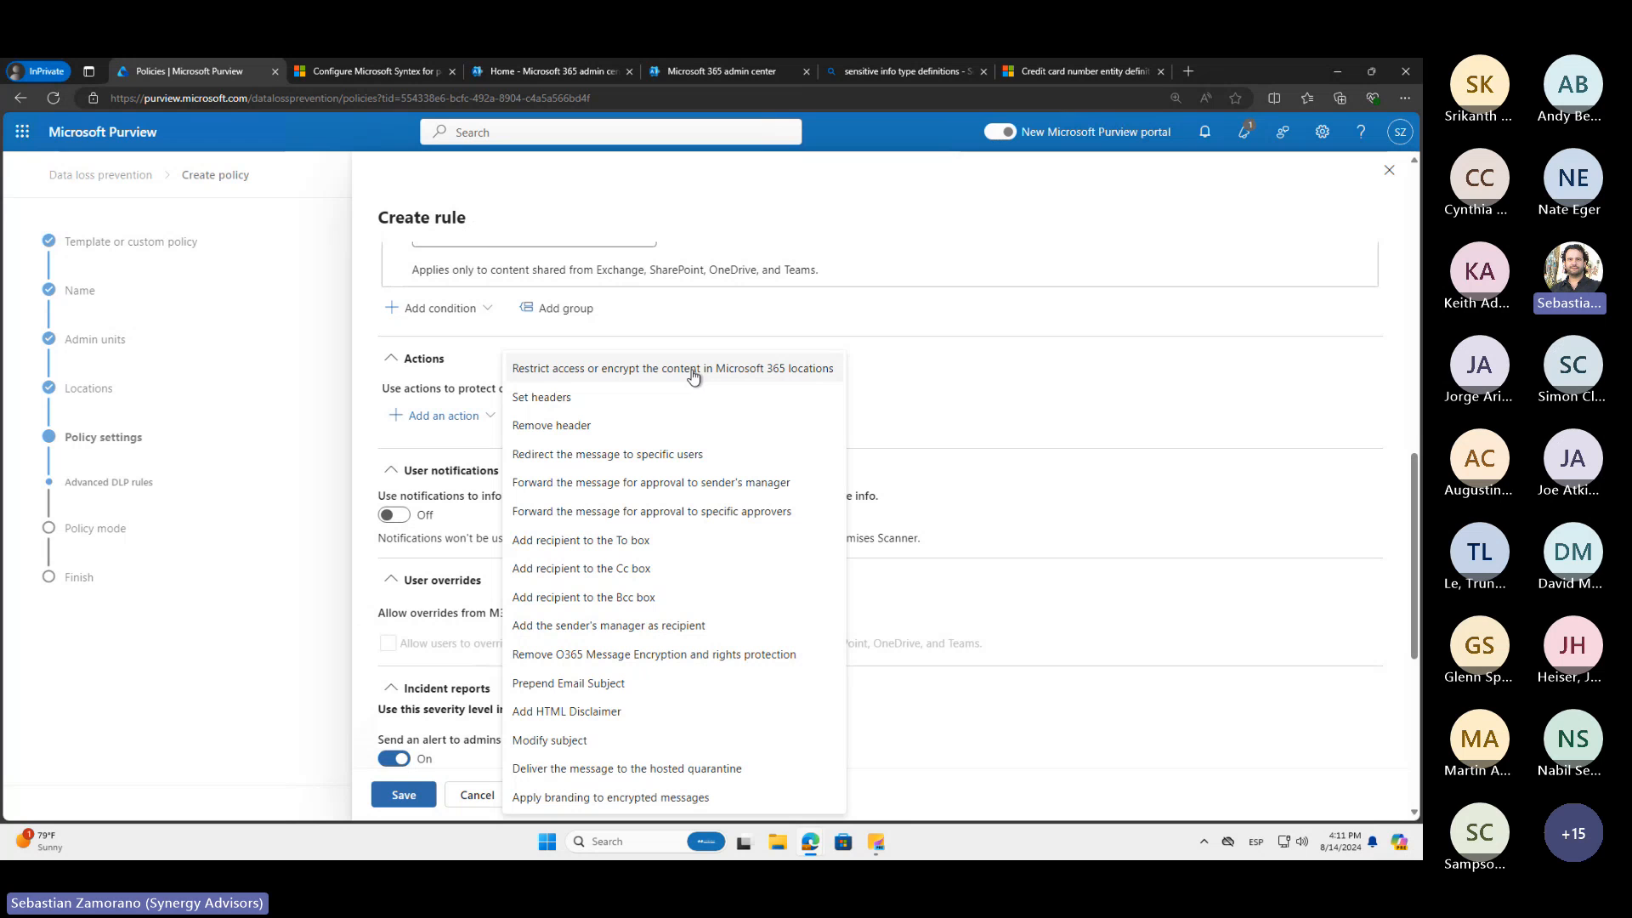
{"action": "left_click", "coordinate": [602, 370]}
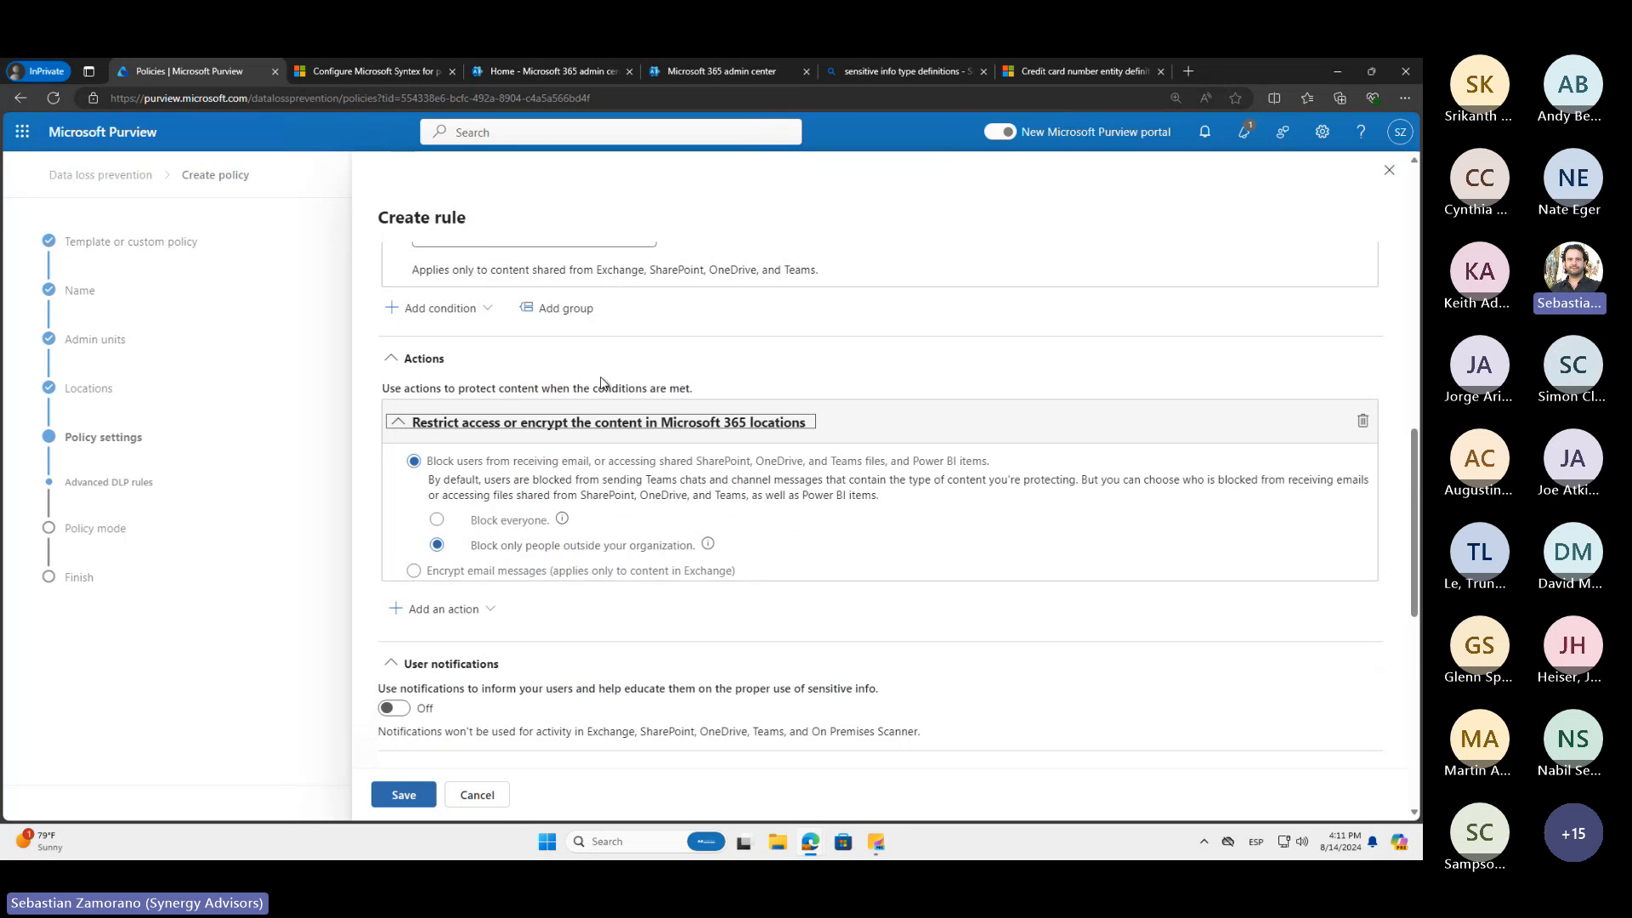
{"action": "left_click", "coordinate": [524, 578]}
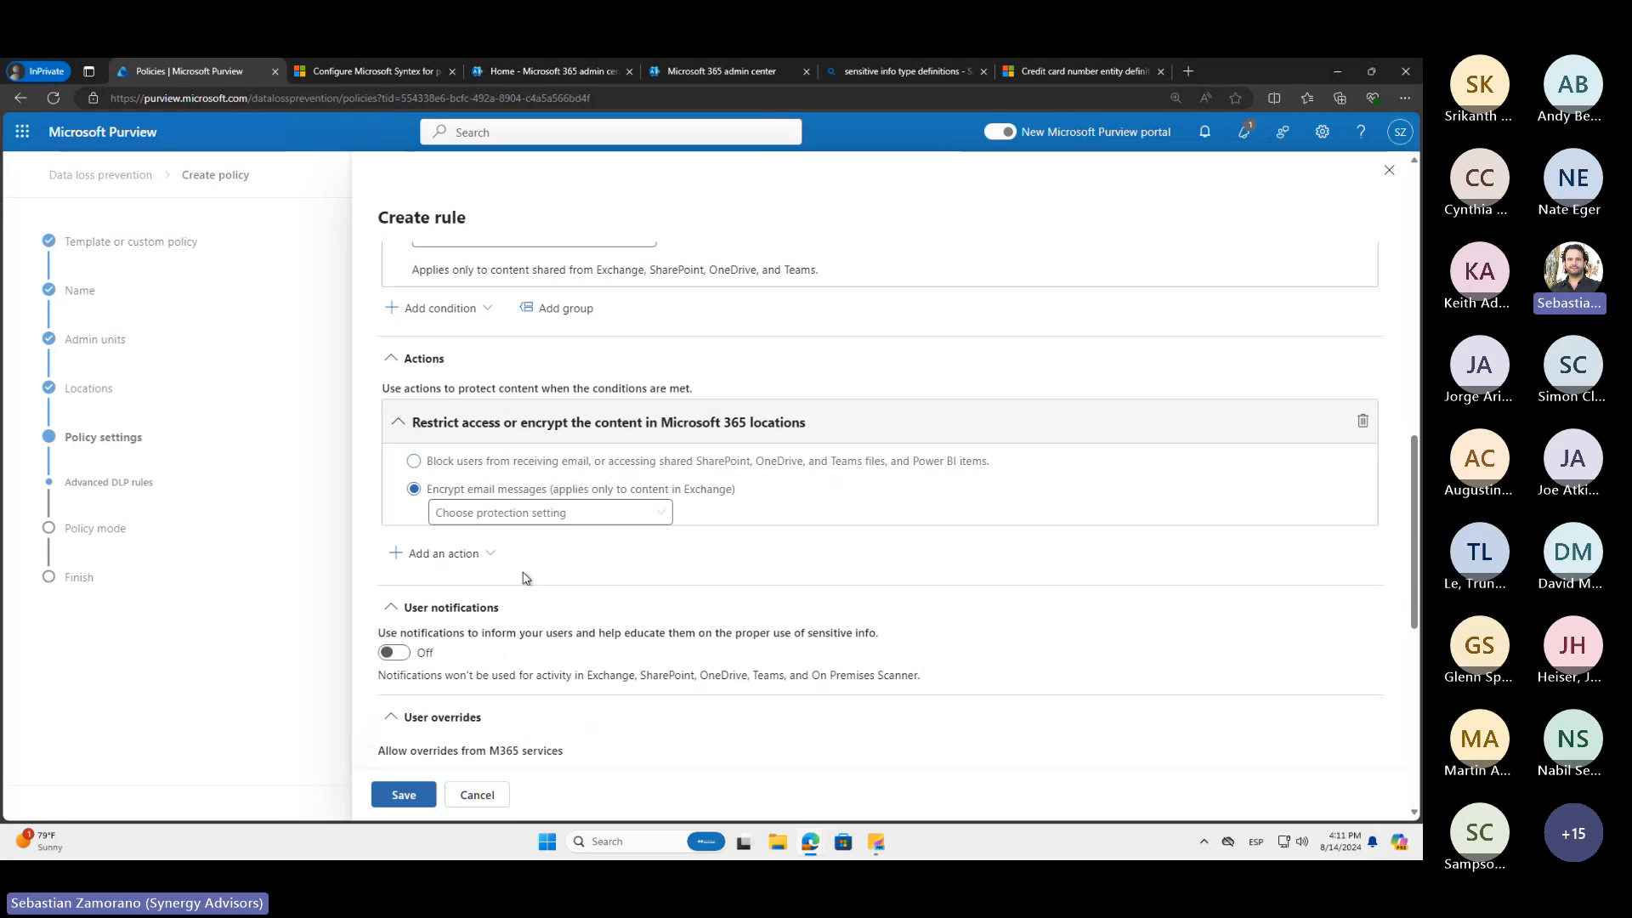
{"action": "left_click", "coordinate": [529, 514]}
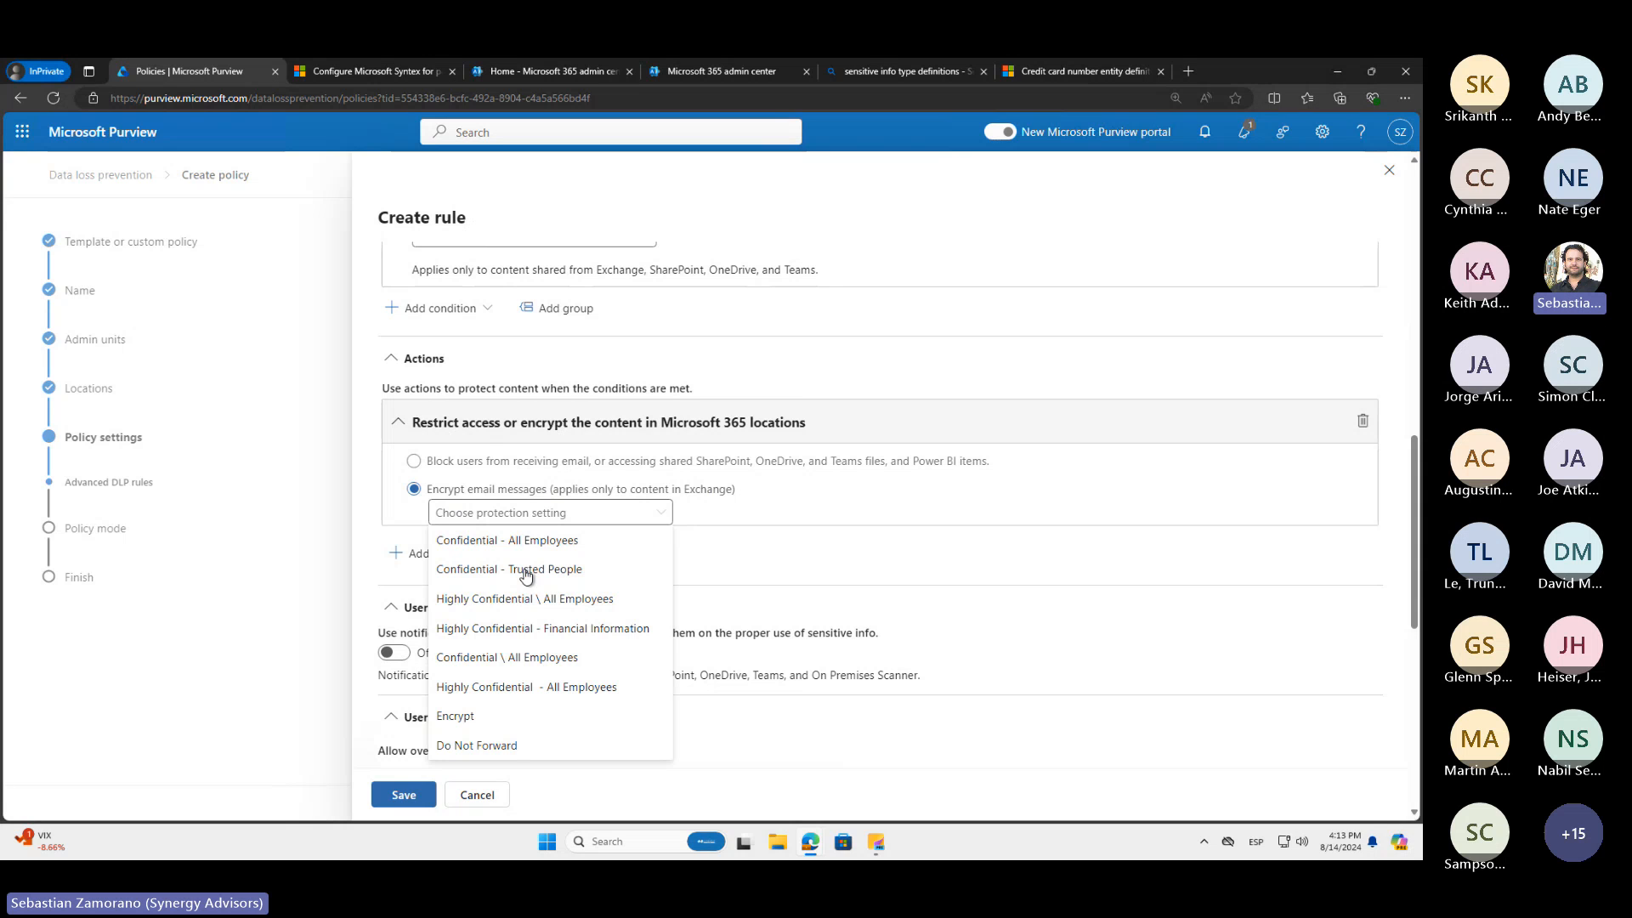
Duplicate the Purview browser tab and load the portal's home page in the copy
{"action": "right_click", "coordinate": [191, 76]}
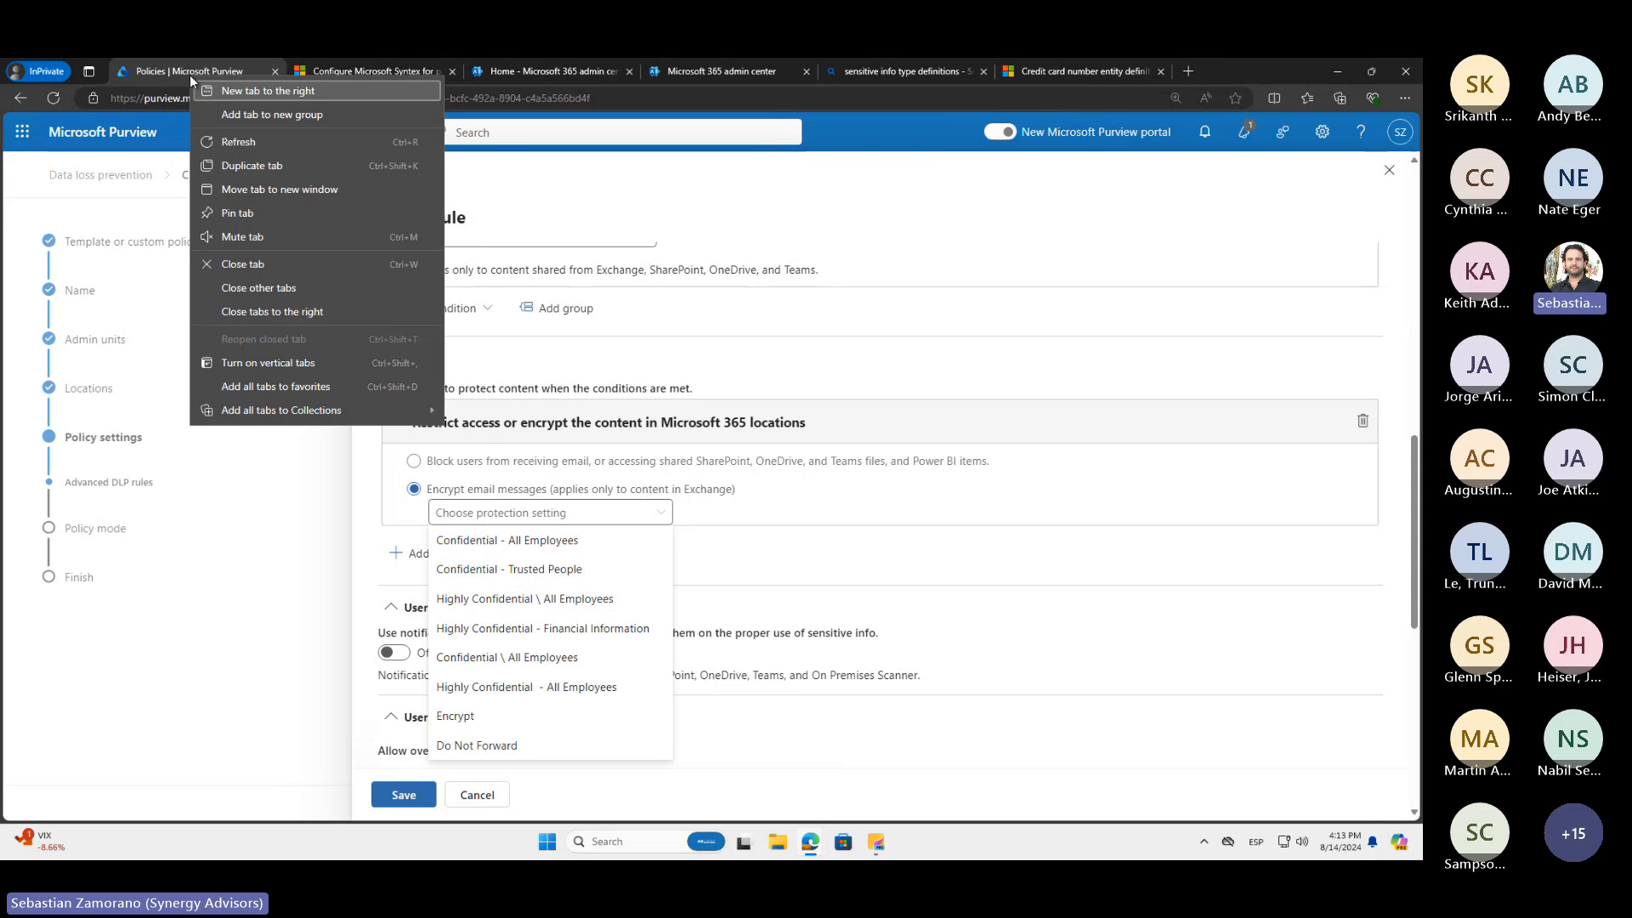
{"action": "left_click", "coordinate": [262, 165]}
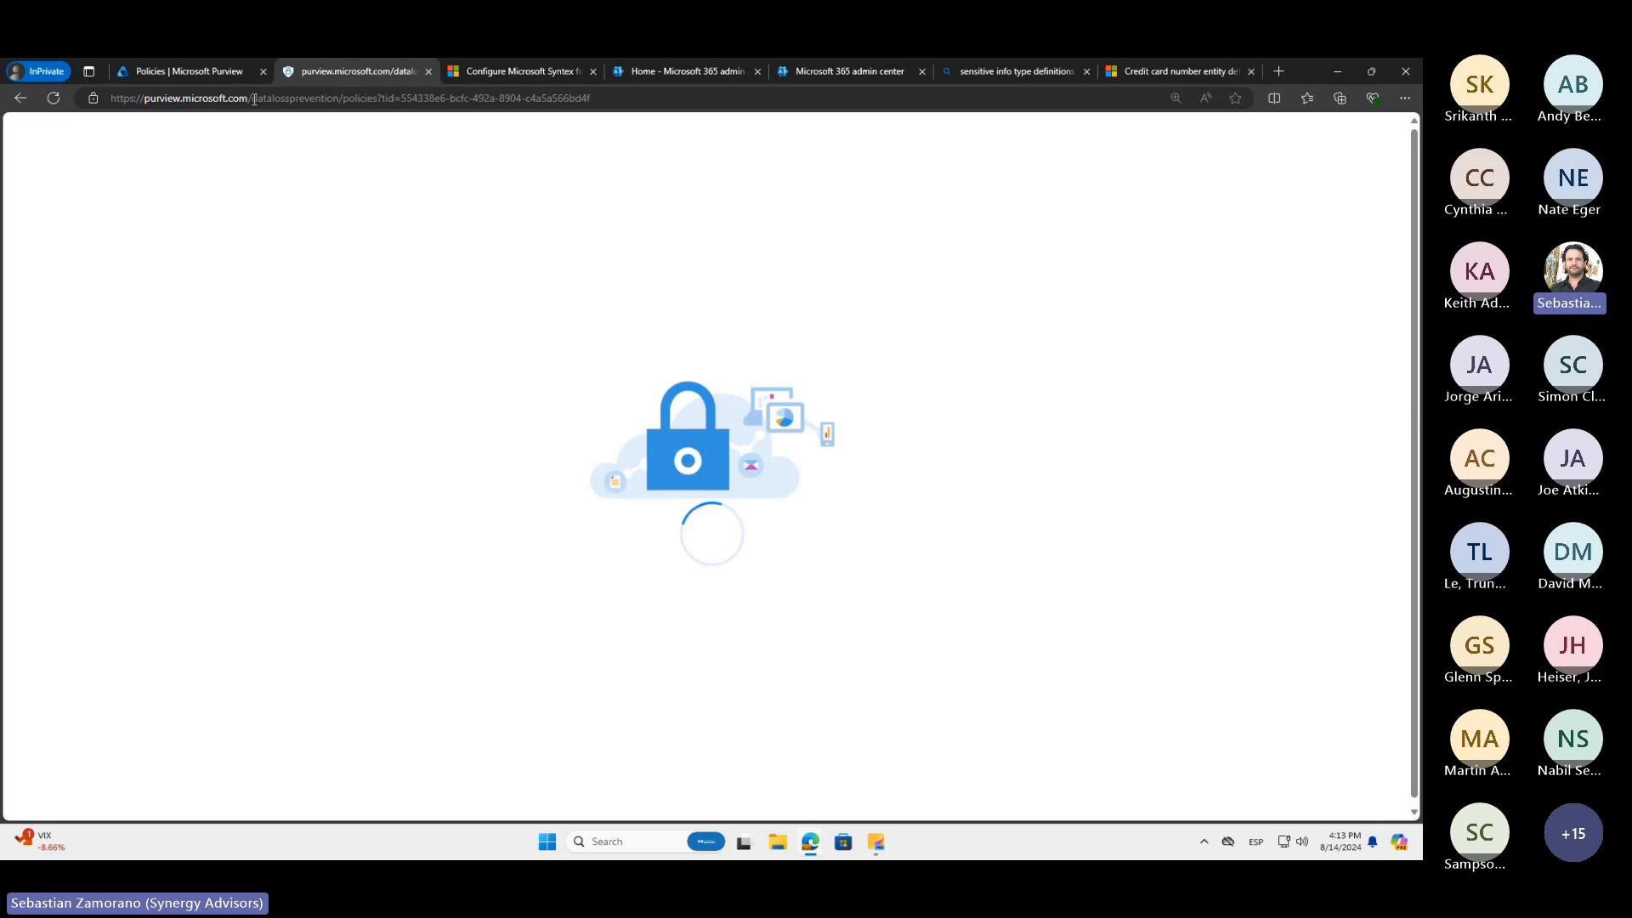
{"action": "left_click_drag", "start_coordinate": [253, 98], "coordinate": [616, 131]}
{"action": "key", "text": "BackSpace"}
{"action": "key", "text": "Return"}
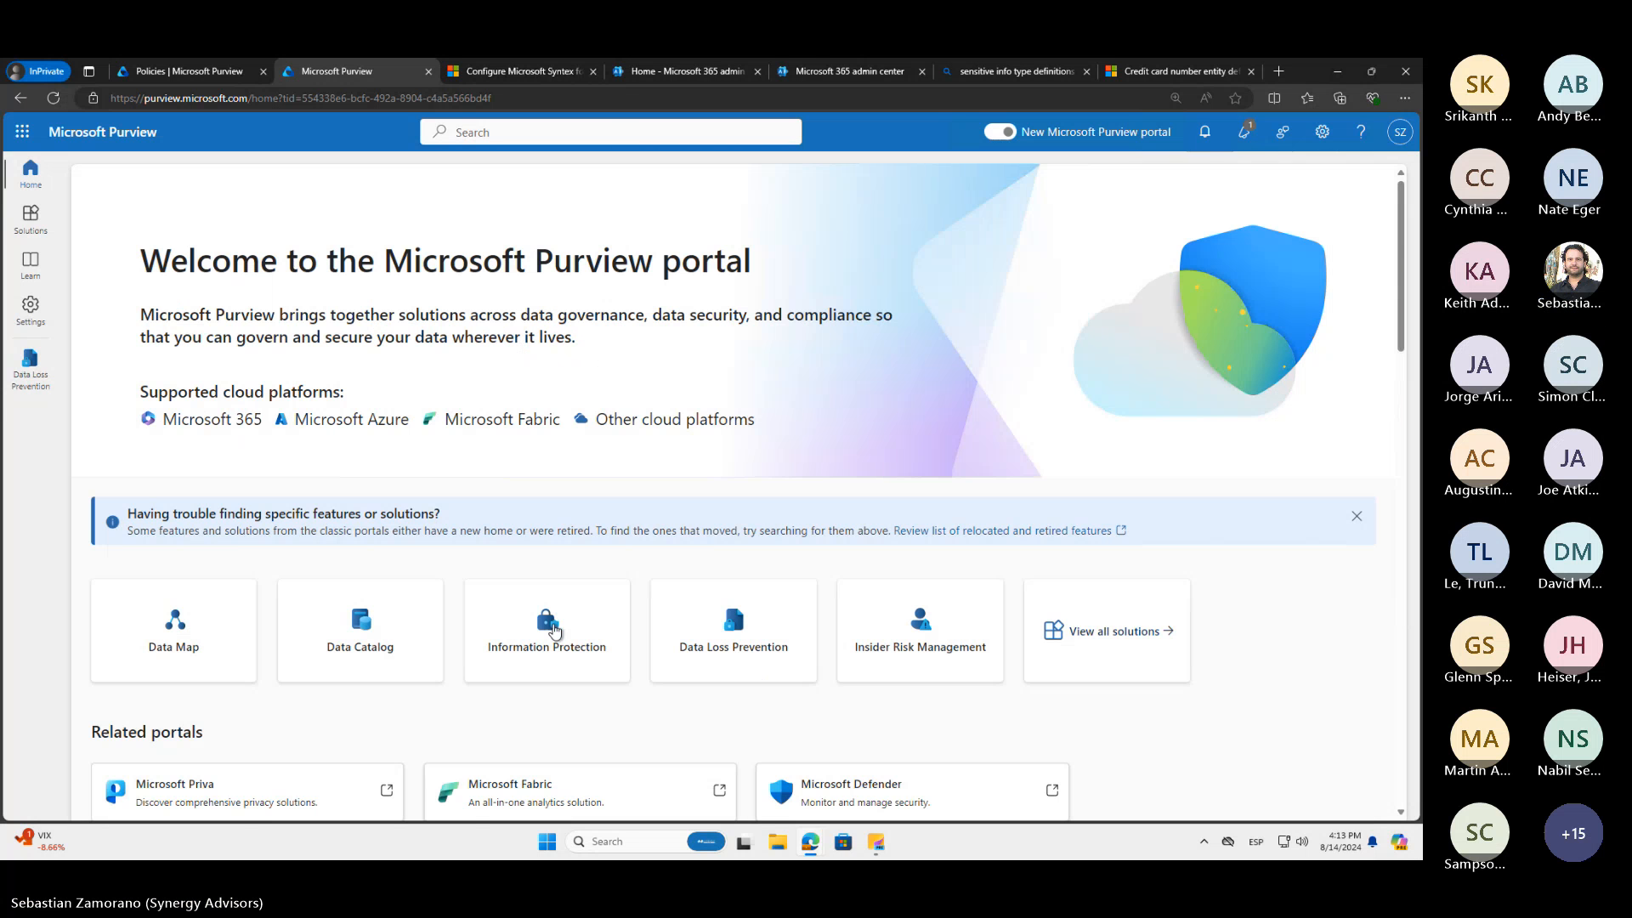
Open the Auto-labeling policies page in the Information Protection solution
{"action": "left_click", "coordinate": [554, 630]}
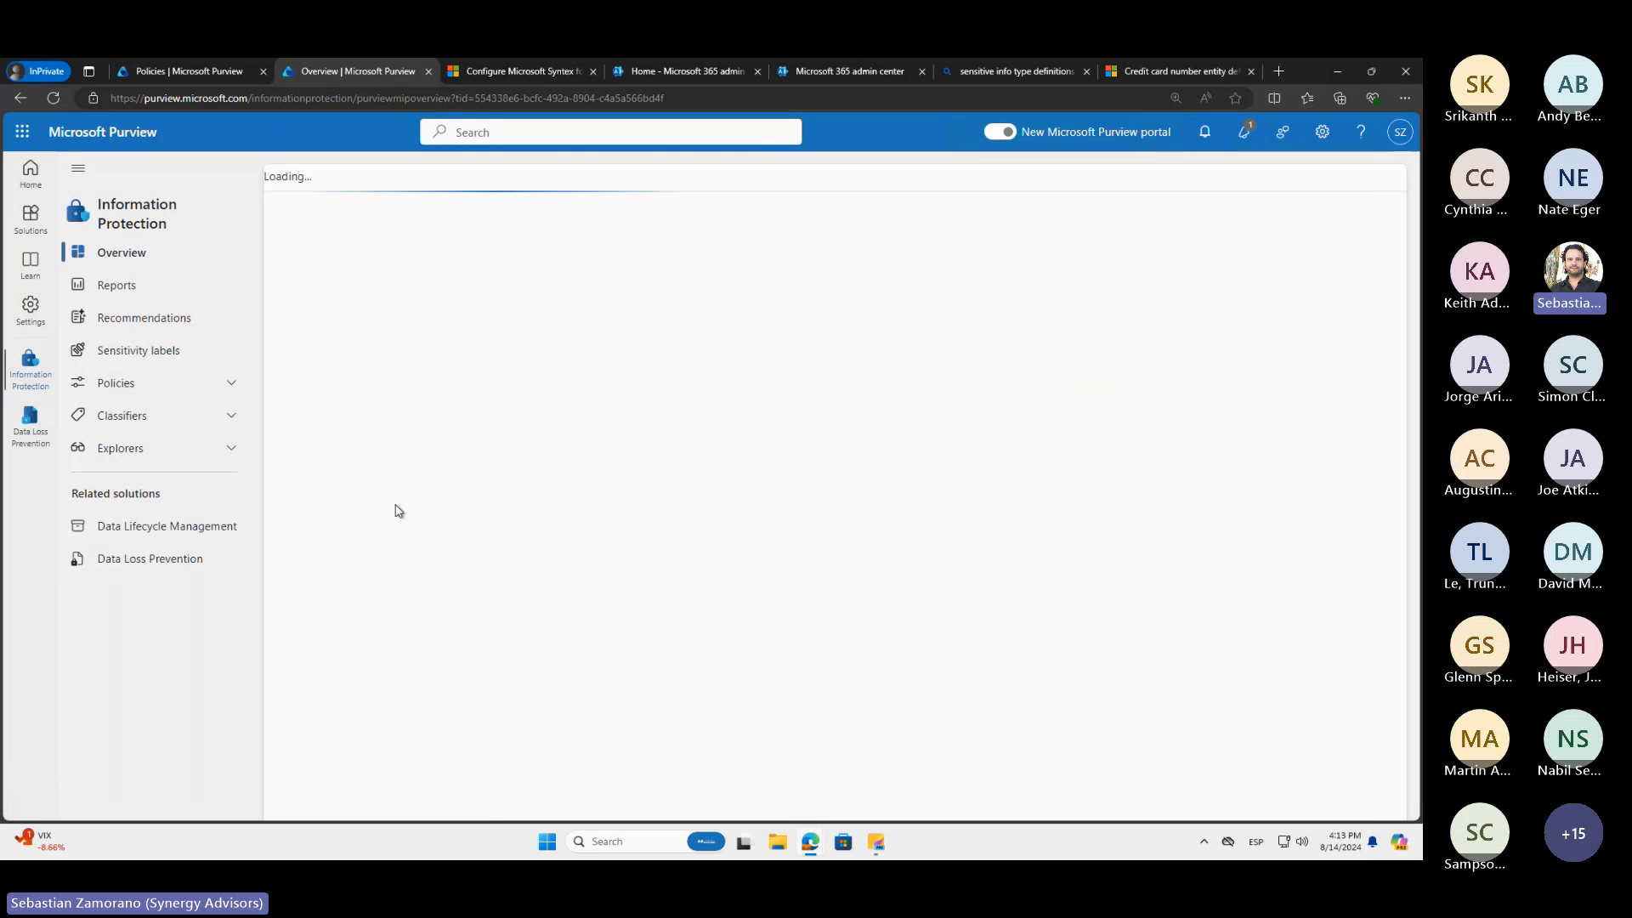
{"action": "left_click", "coordinate": [238, 382]}
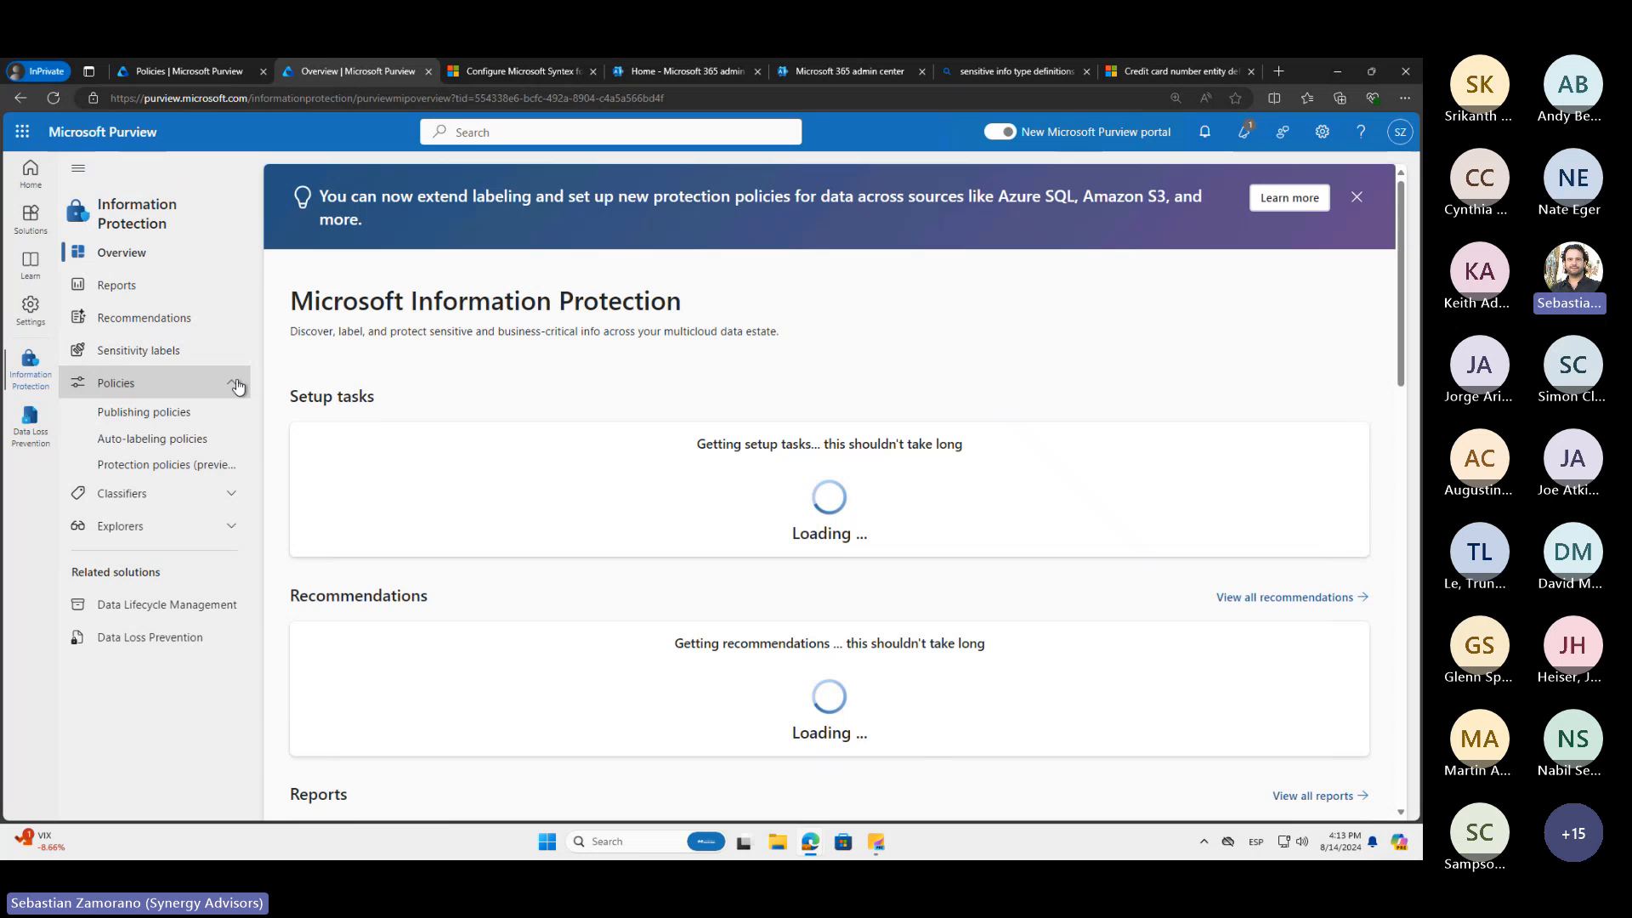
{"action": "left_click", "coordinate": [181, 441]}
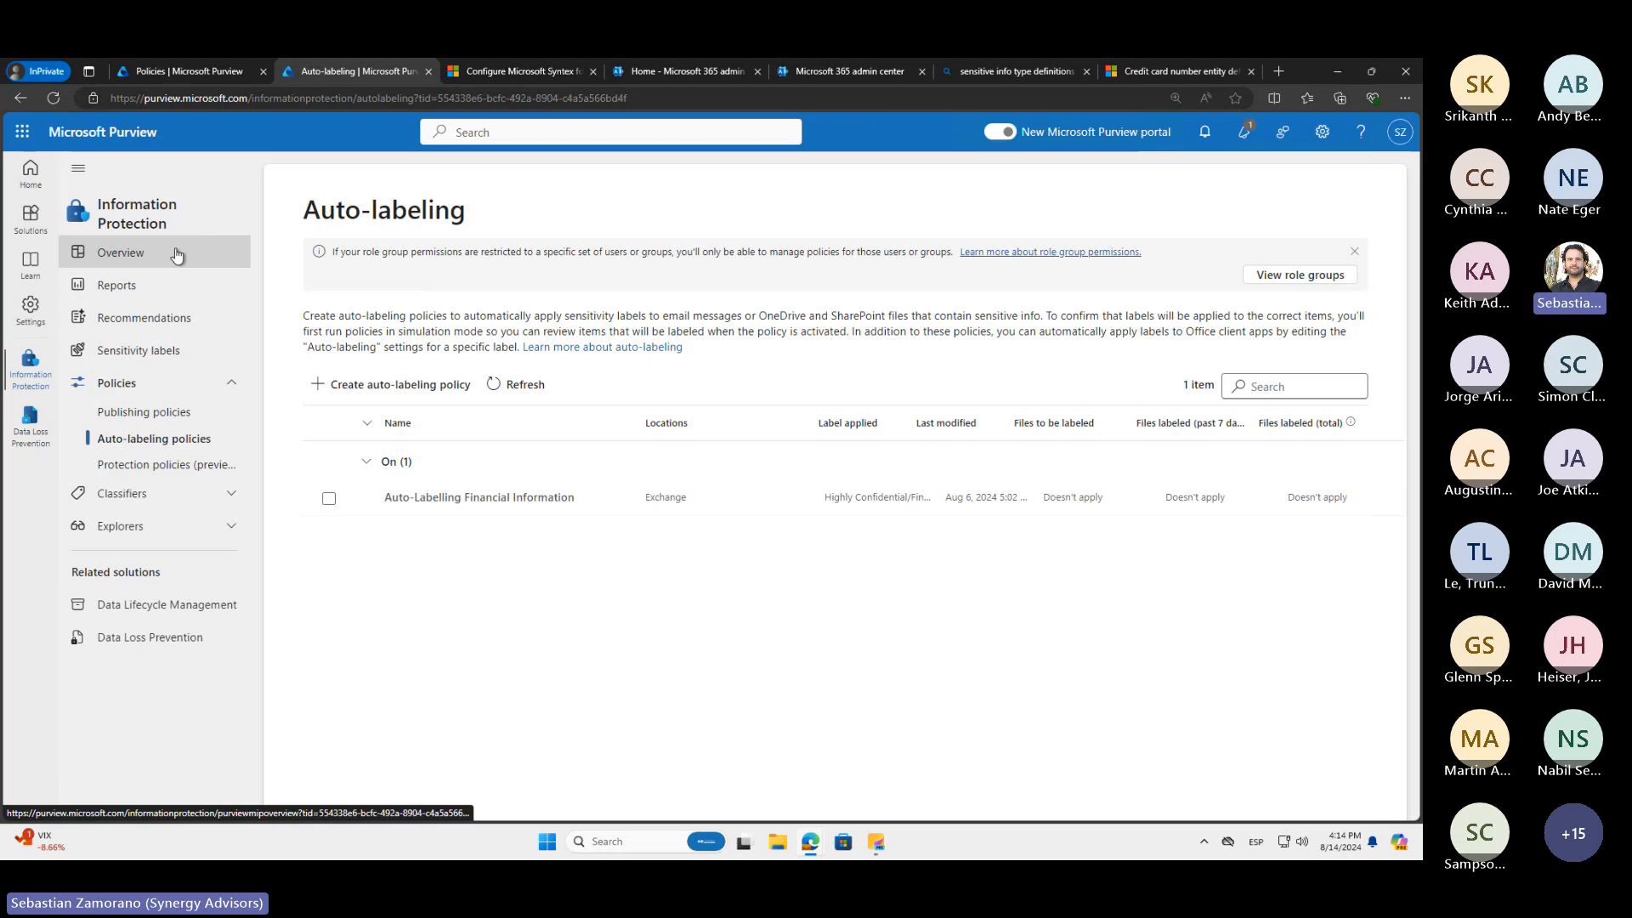
Return to the Create rule page and remove the action that restricts access or encrypts content in Microsoft 365 locations
{"action": "left_click", "coordinate": [193, 73]}
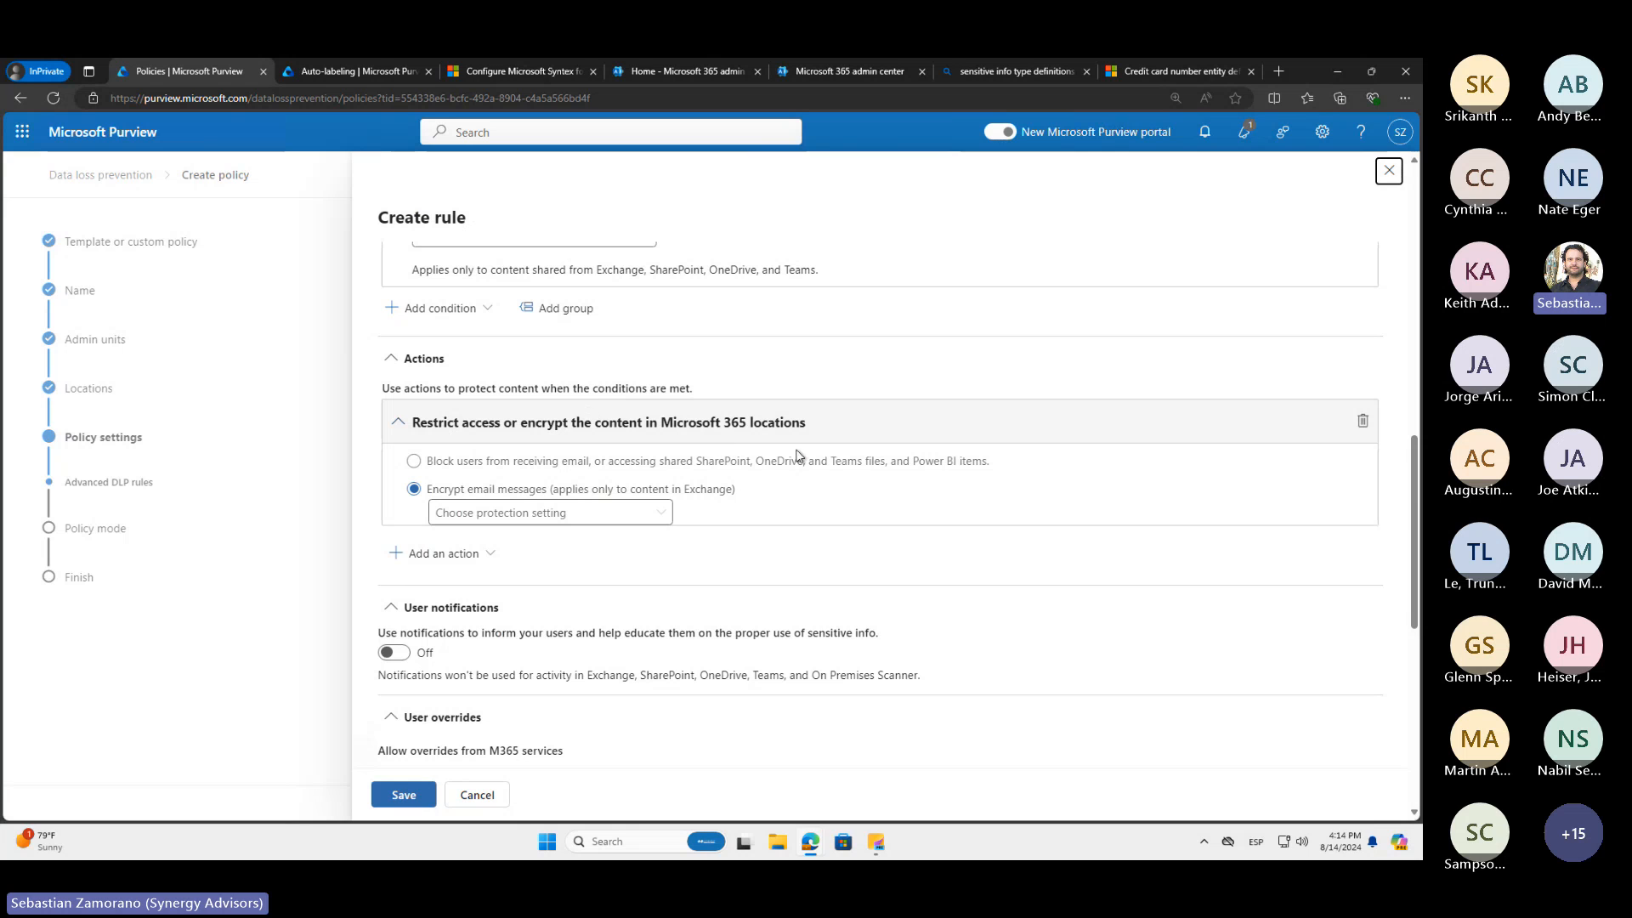
{"action": "left_click", "coordinate": [1363, 422]}
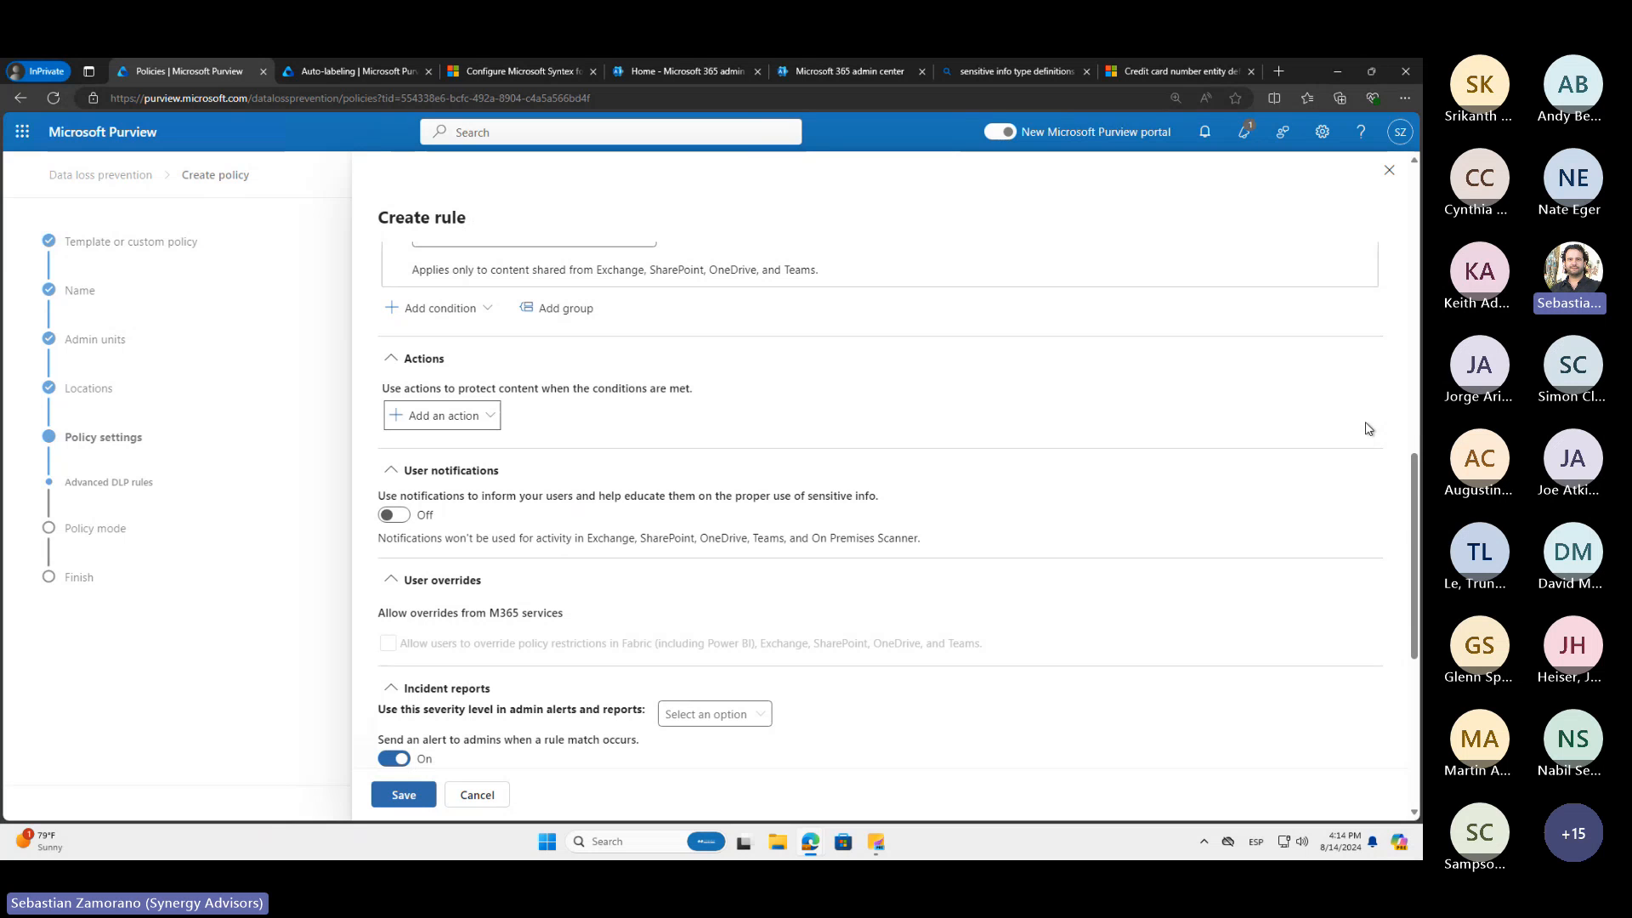
Turn on user notifications for the rule and review the email notification and policy tip options
{"action": "scroll", "coordinate": [940, 422], "scroll_direction": "up", "scroll_amount": 2}
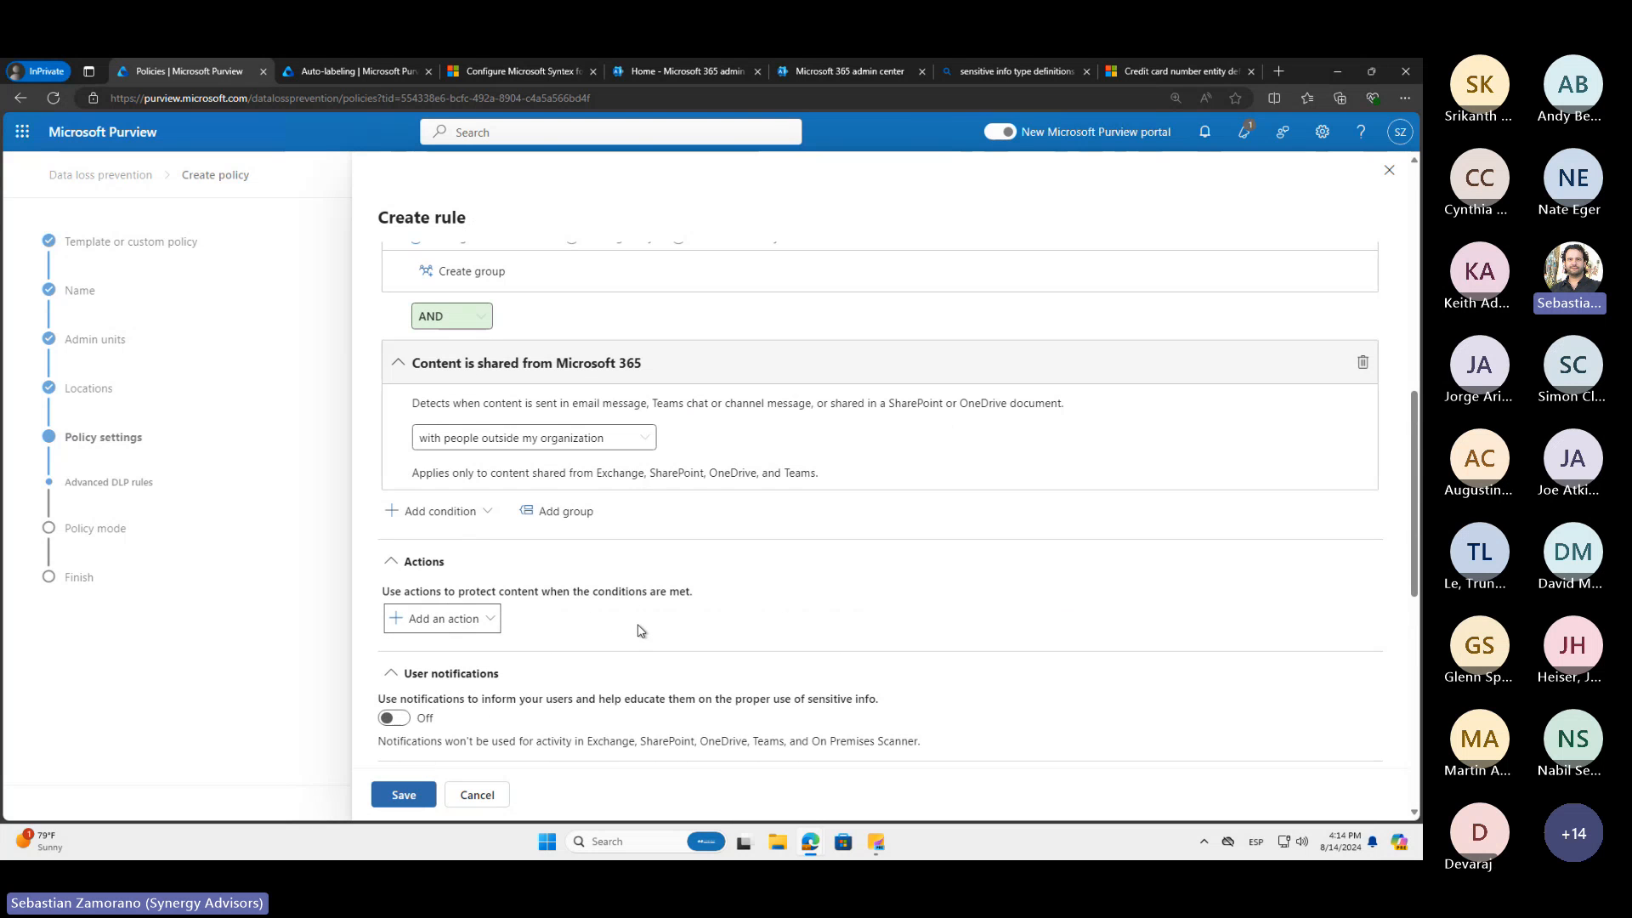
{"action": "scroll", "coordinate": [641, 631], "scroll_direction": "down", "scroll_amount": 2}
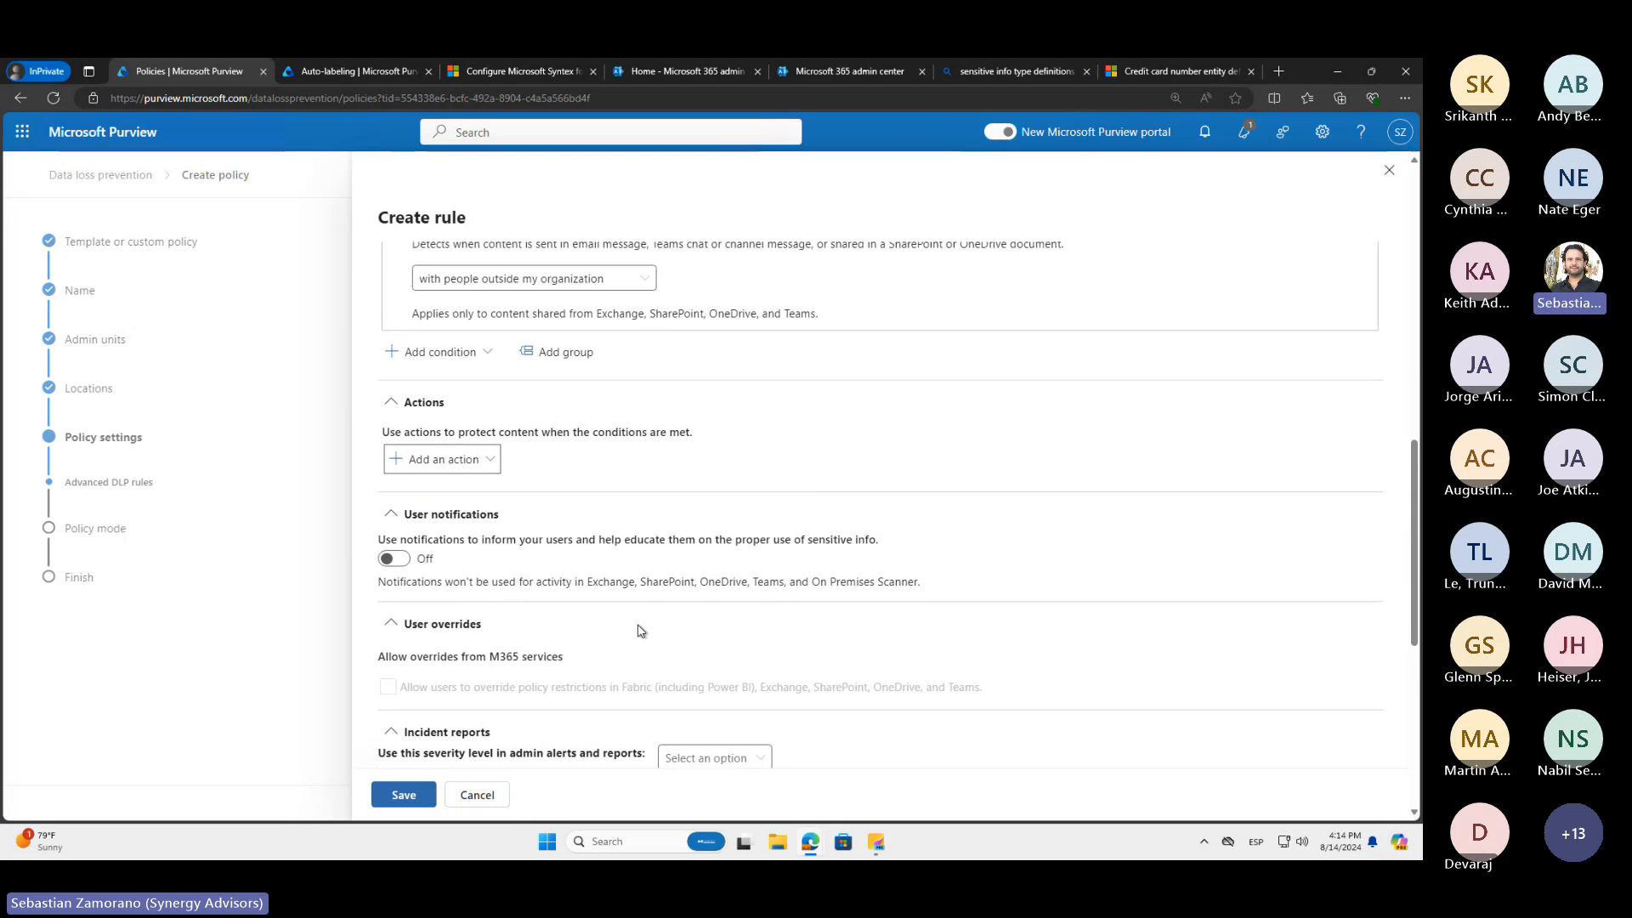
{"action": "scroll", "coordinate": [641, 631], "scroll_direction": "down", "scroll_amount": 1}
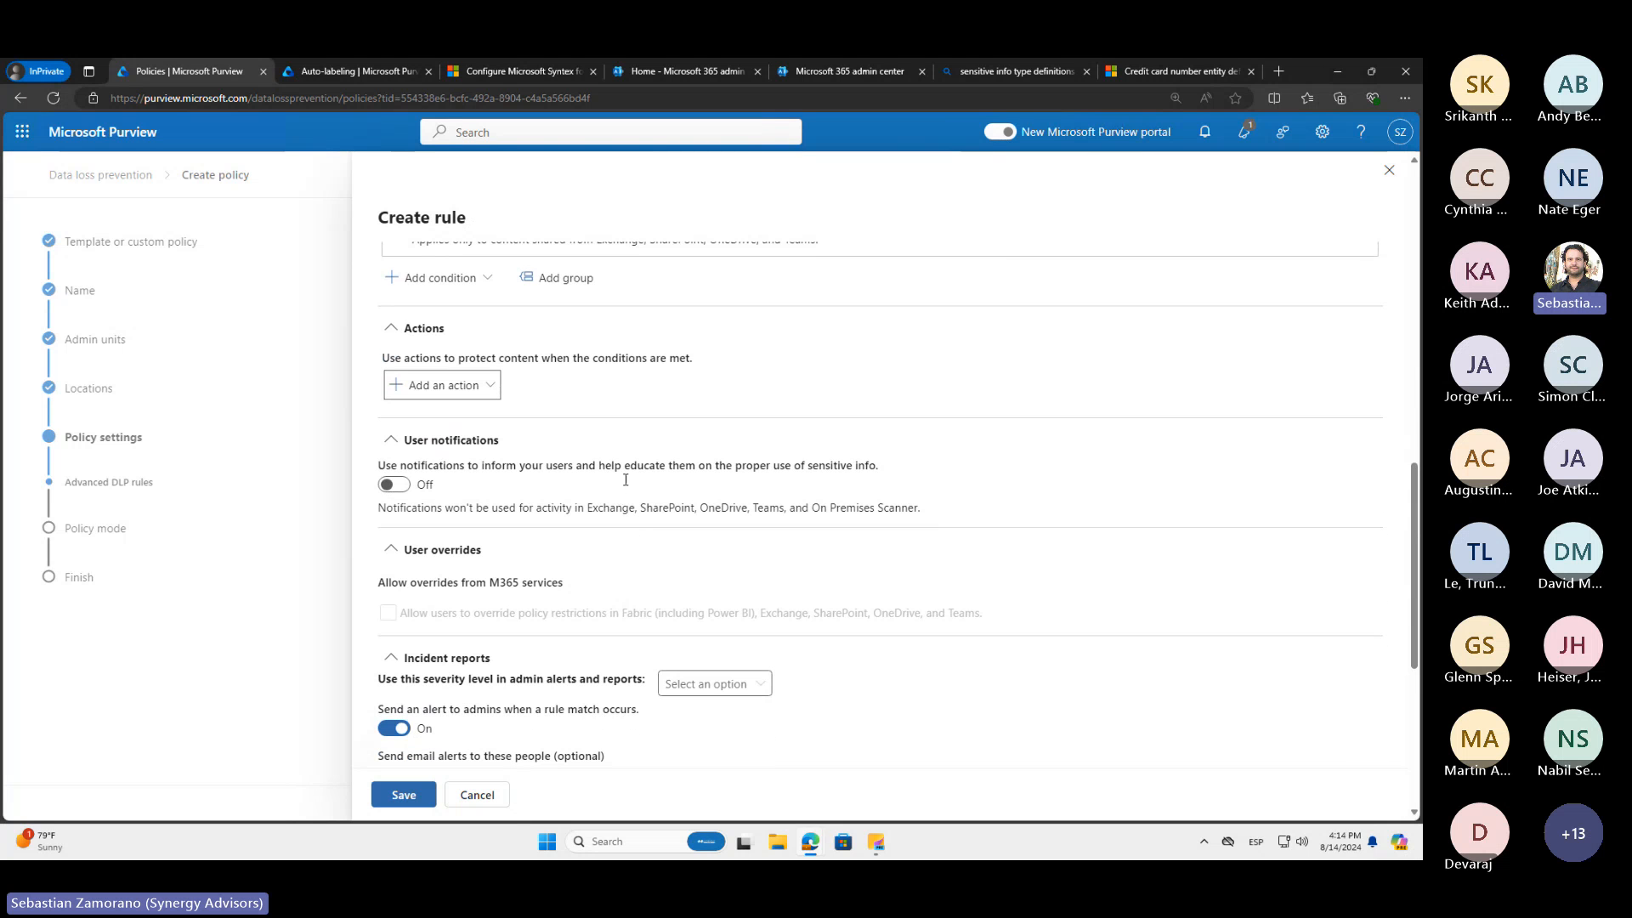
{"action": "left_click", "coordinate": [391, 486]}
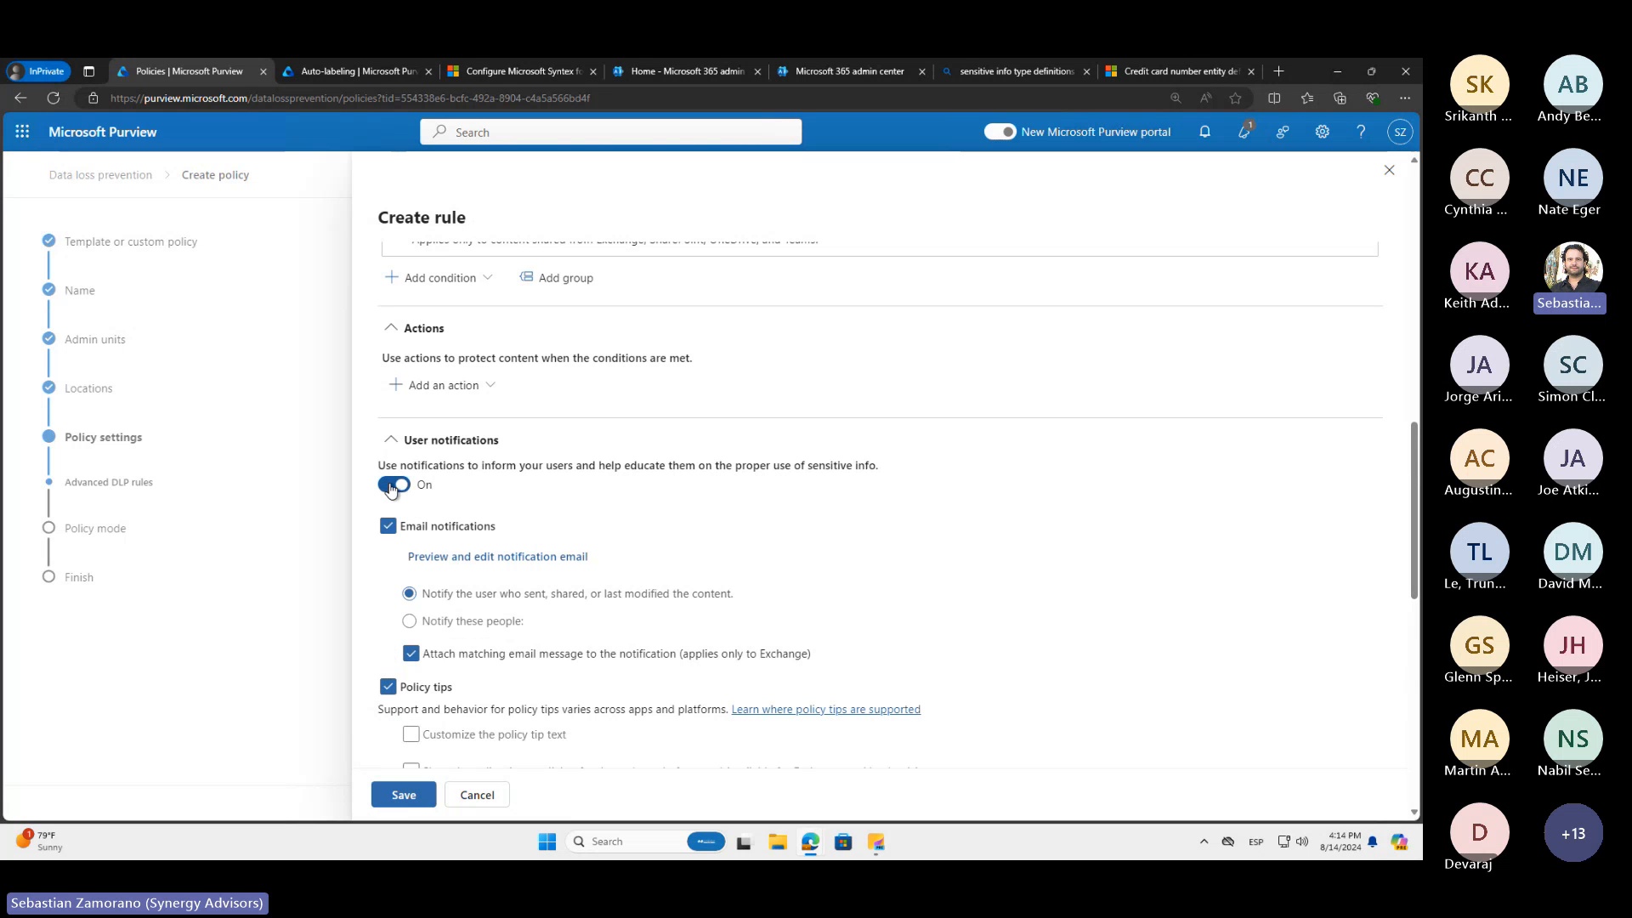
{"action": "scroll", "coordinate": [369, 635], "scroll_direction": "down", "scroll_amount": 1}
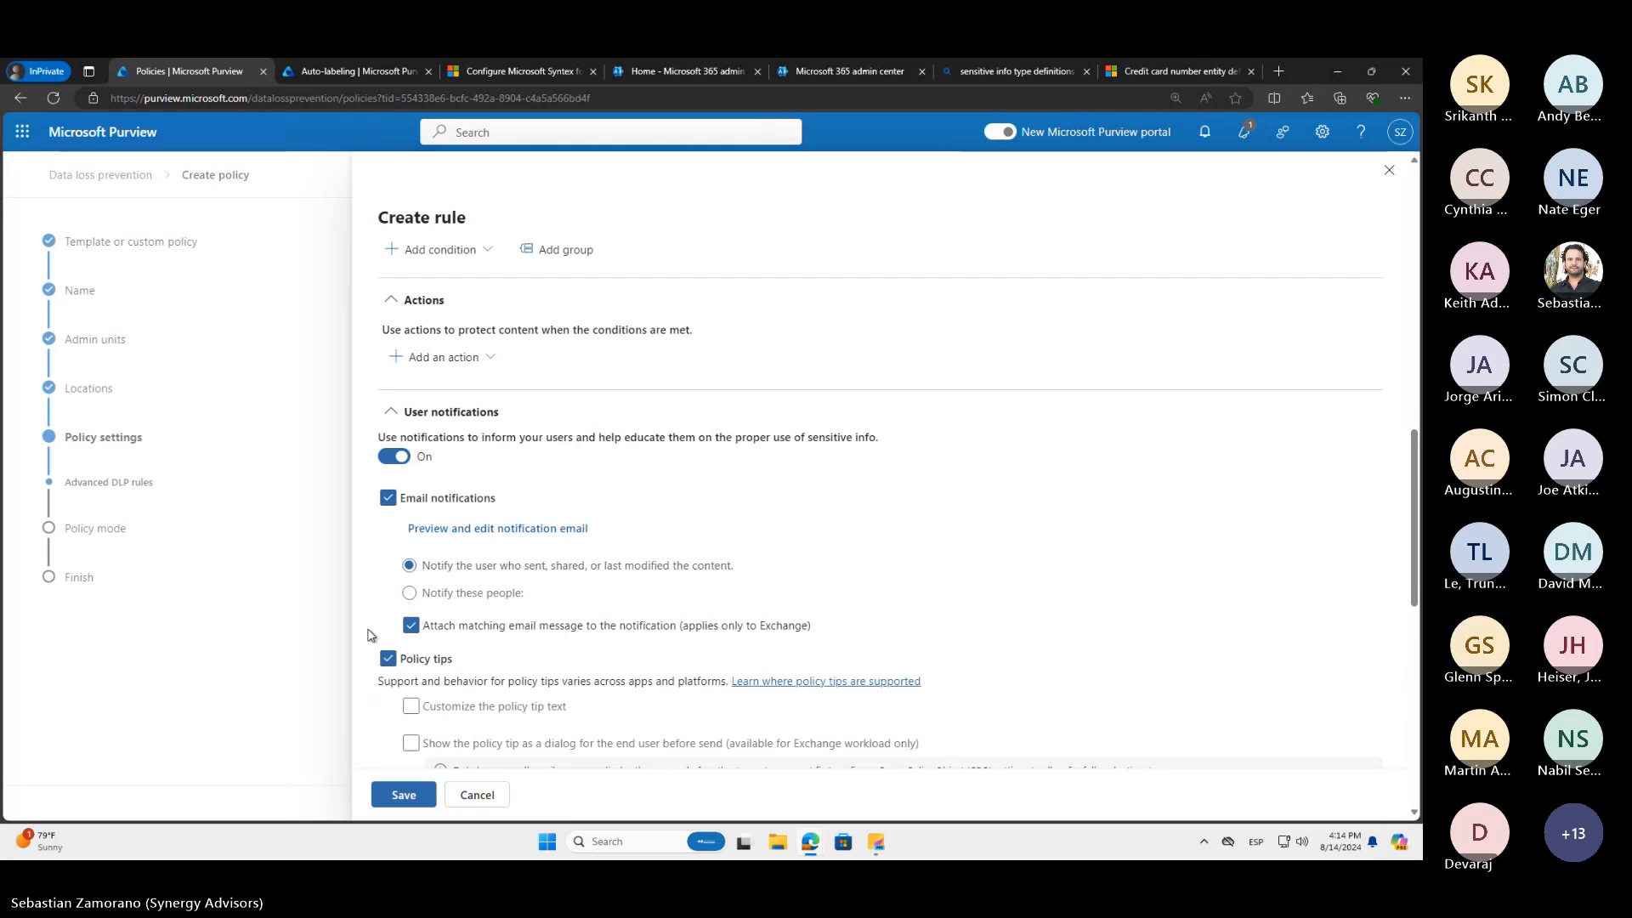
{"action": "scroll", "coordinate": [369, 636], "scroll_direction": "down", "scroll_amount": 2}
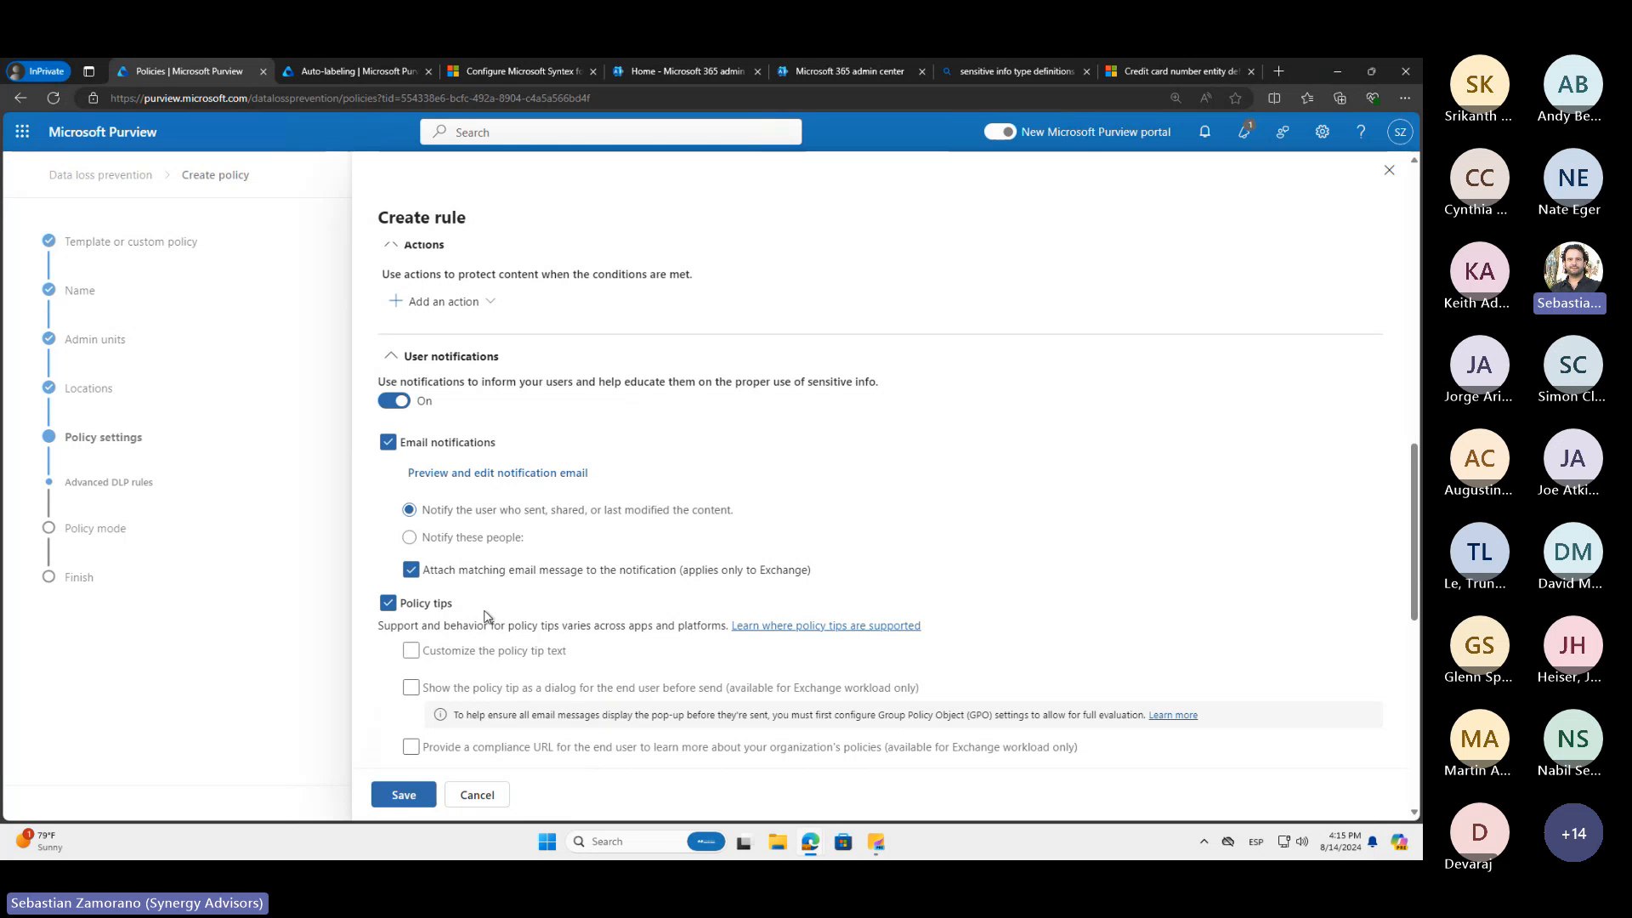
{"action": "scroll", "coordinate": [487, 616], "scroll_direction": "down", "scroll_amount": 2}
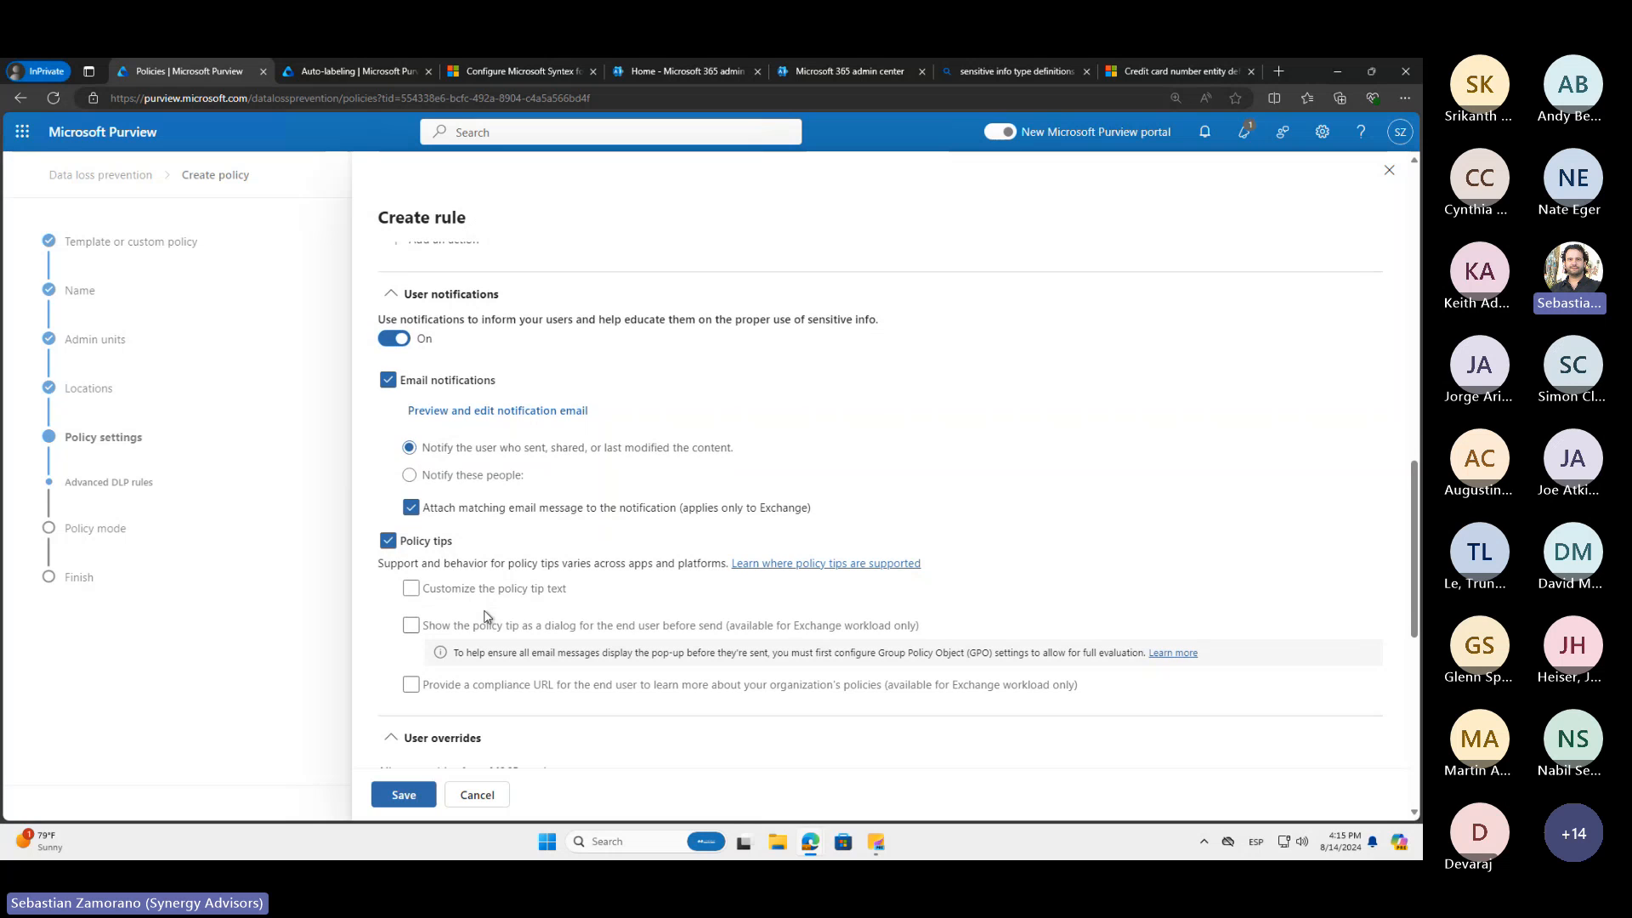
Disable email notifications while keeping policy tips, and briefly enable the option to customize the policy tip text
{"action": "left_click", "coordinate": [387, 383]}
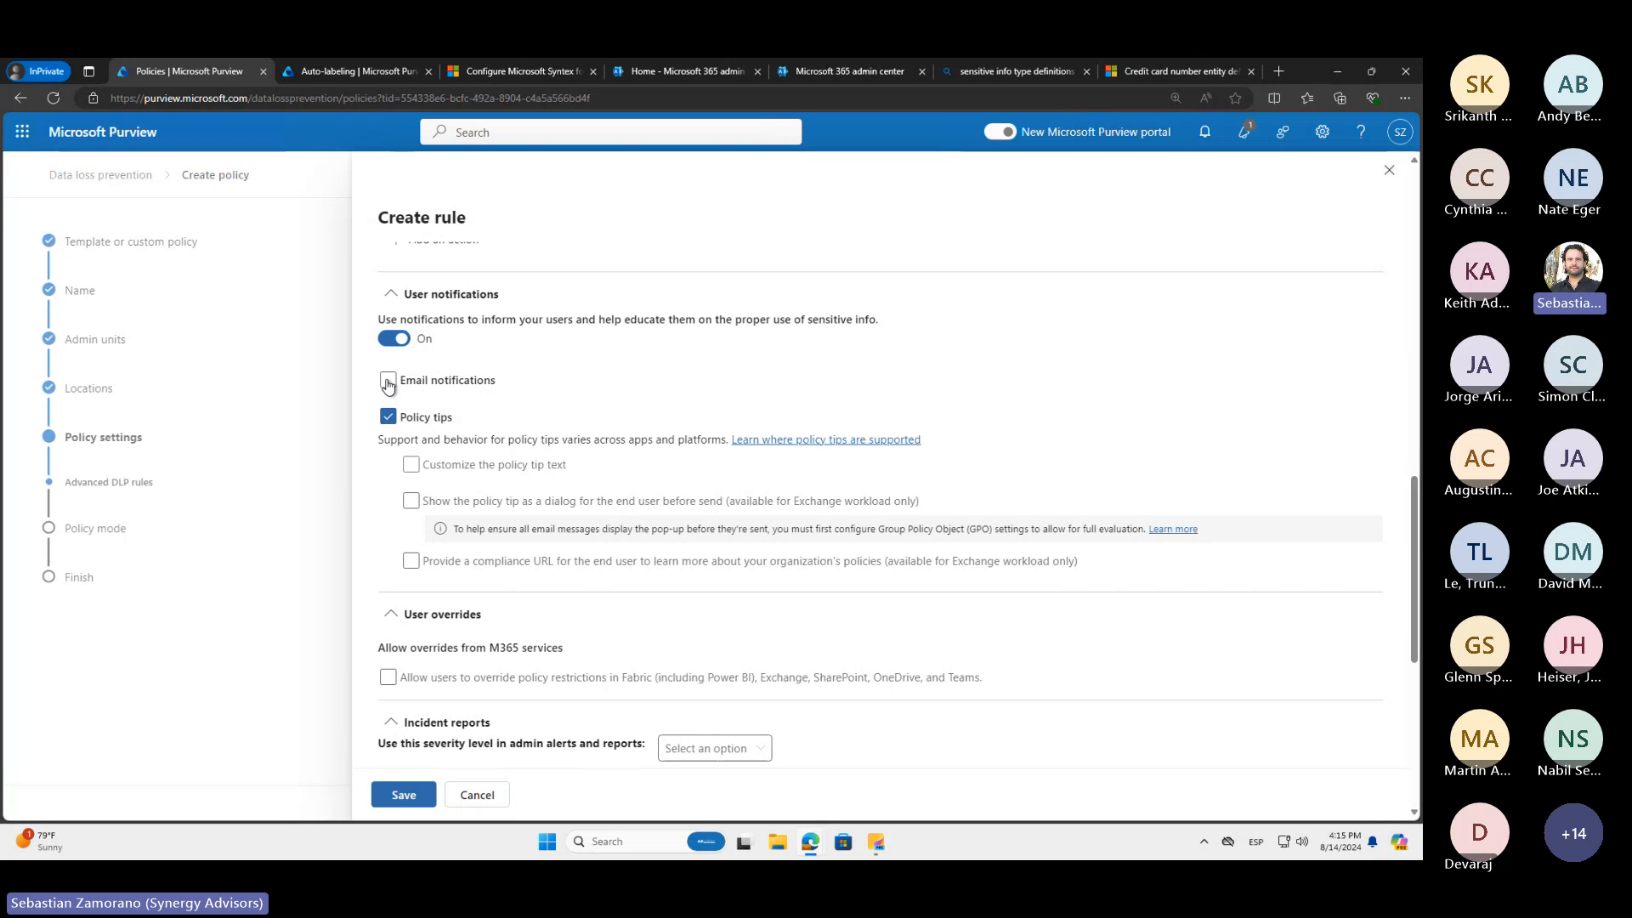
{"action": "left_click", "coordinate": [388, 384]}
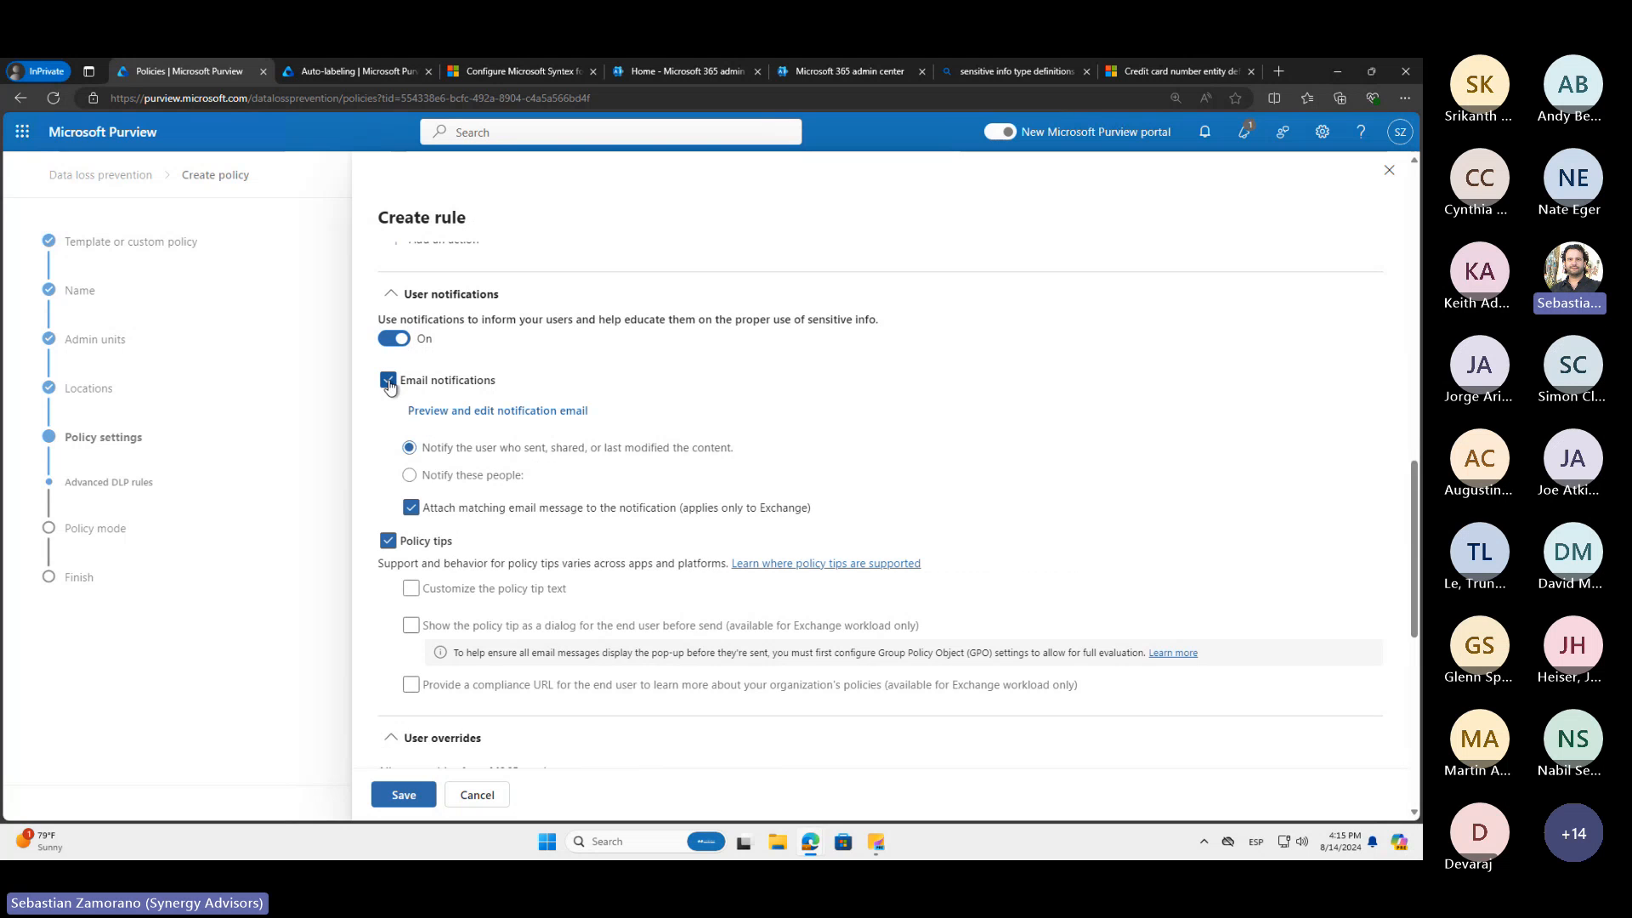
{"action": "left_click", "coordinate": [388, 384]}
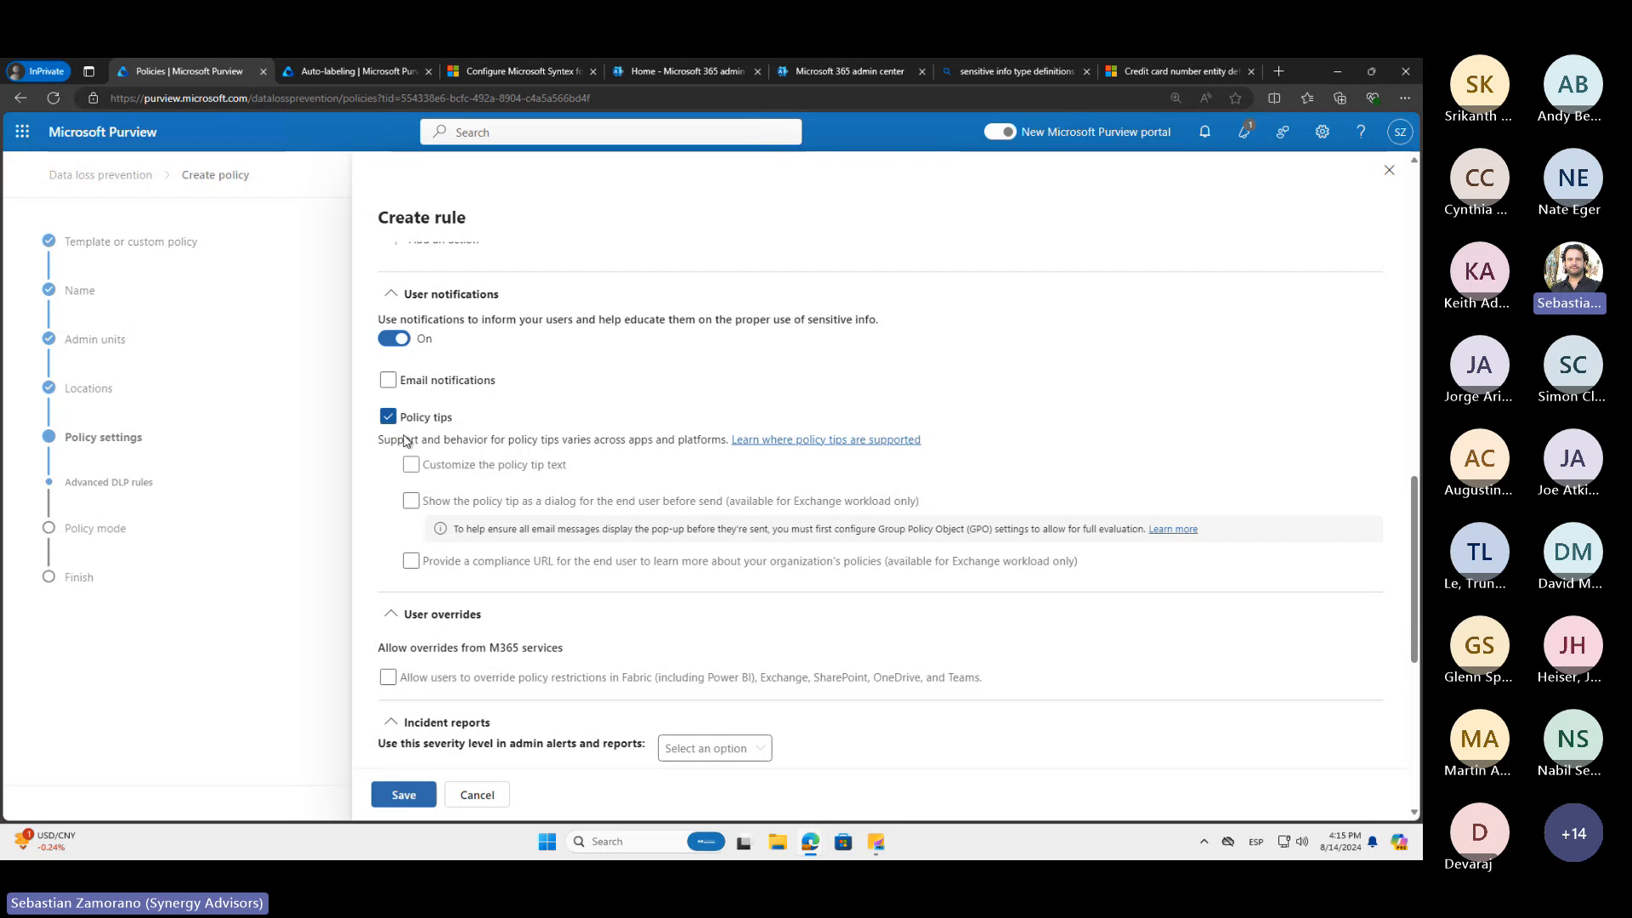
{"action": "left_click", "coordinate": [412, 466]}
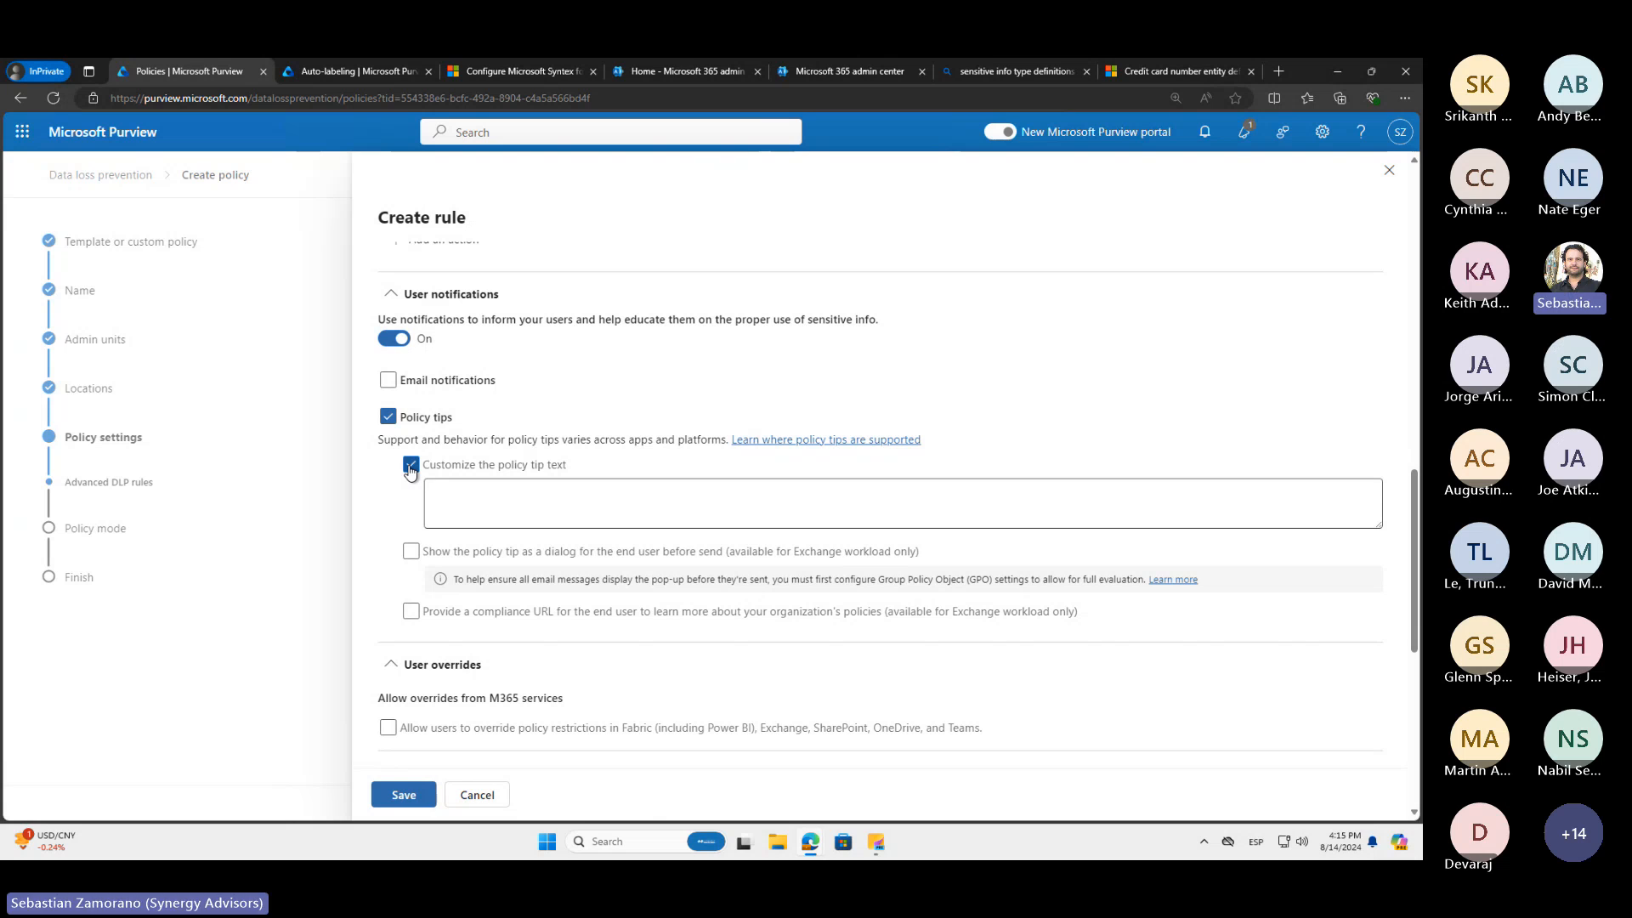
{"action": "left_click", "coordinate": [411, 465]}
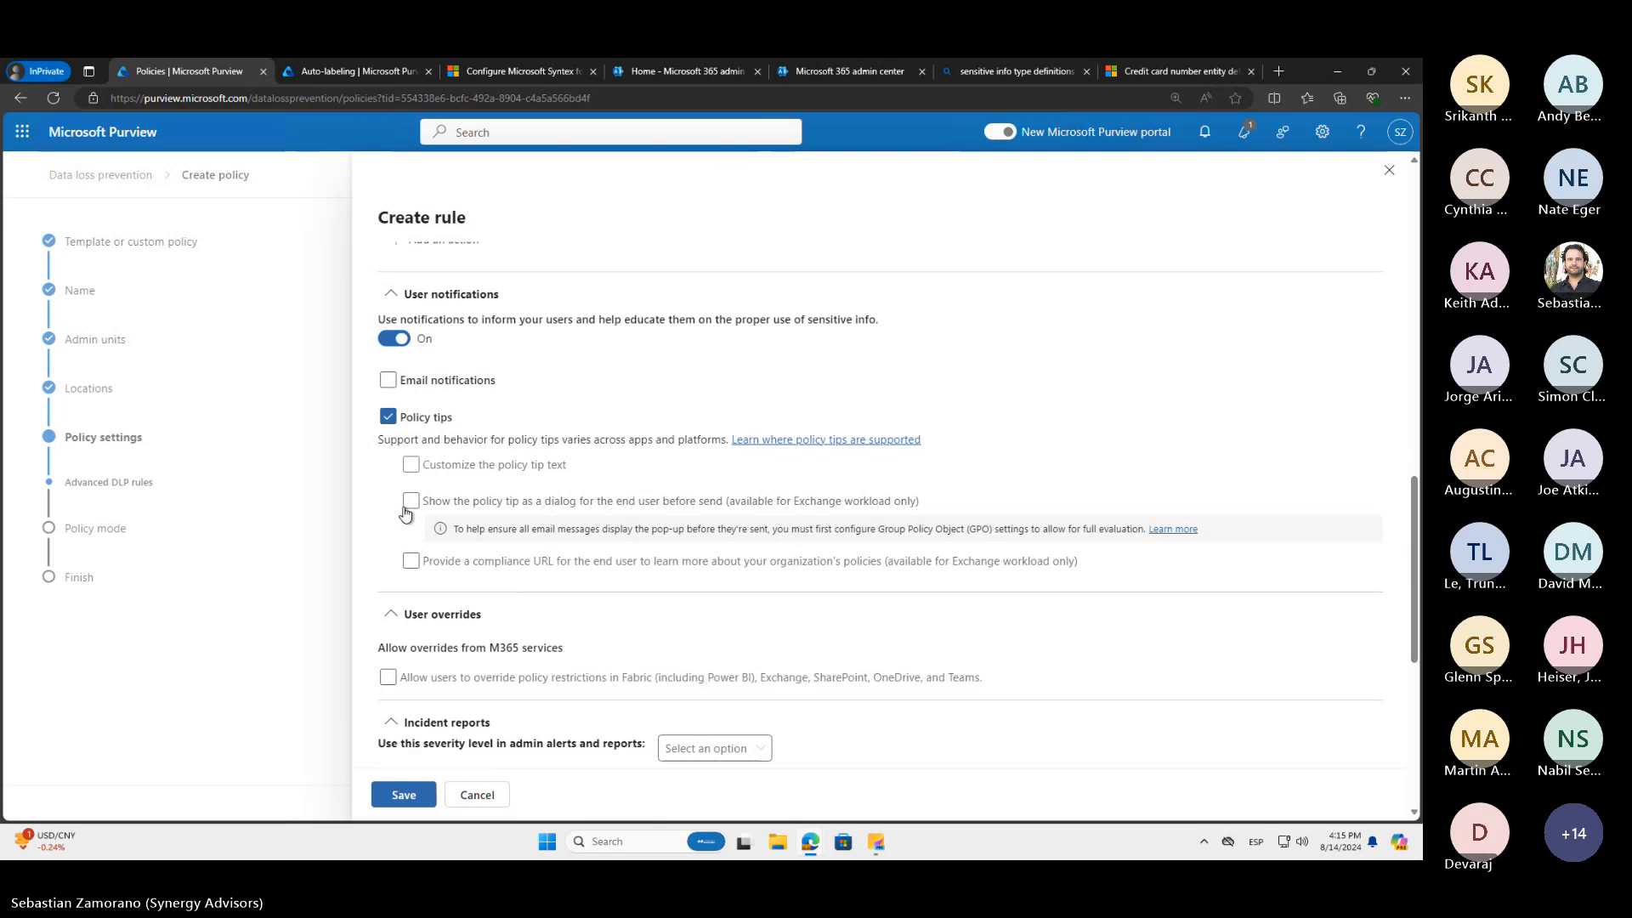
Allow users to override policy restrictions in Fabric, Exchange, SharePoint, OneDrive and Teams, and review the incident report and additional options
{"action": "left_click", "coordinate": [388, 678]}
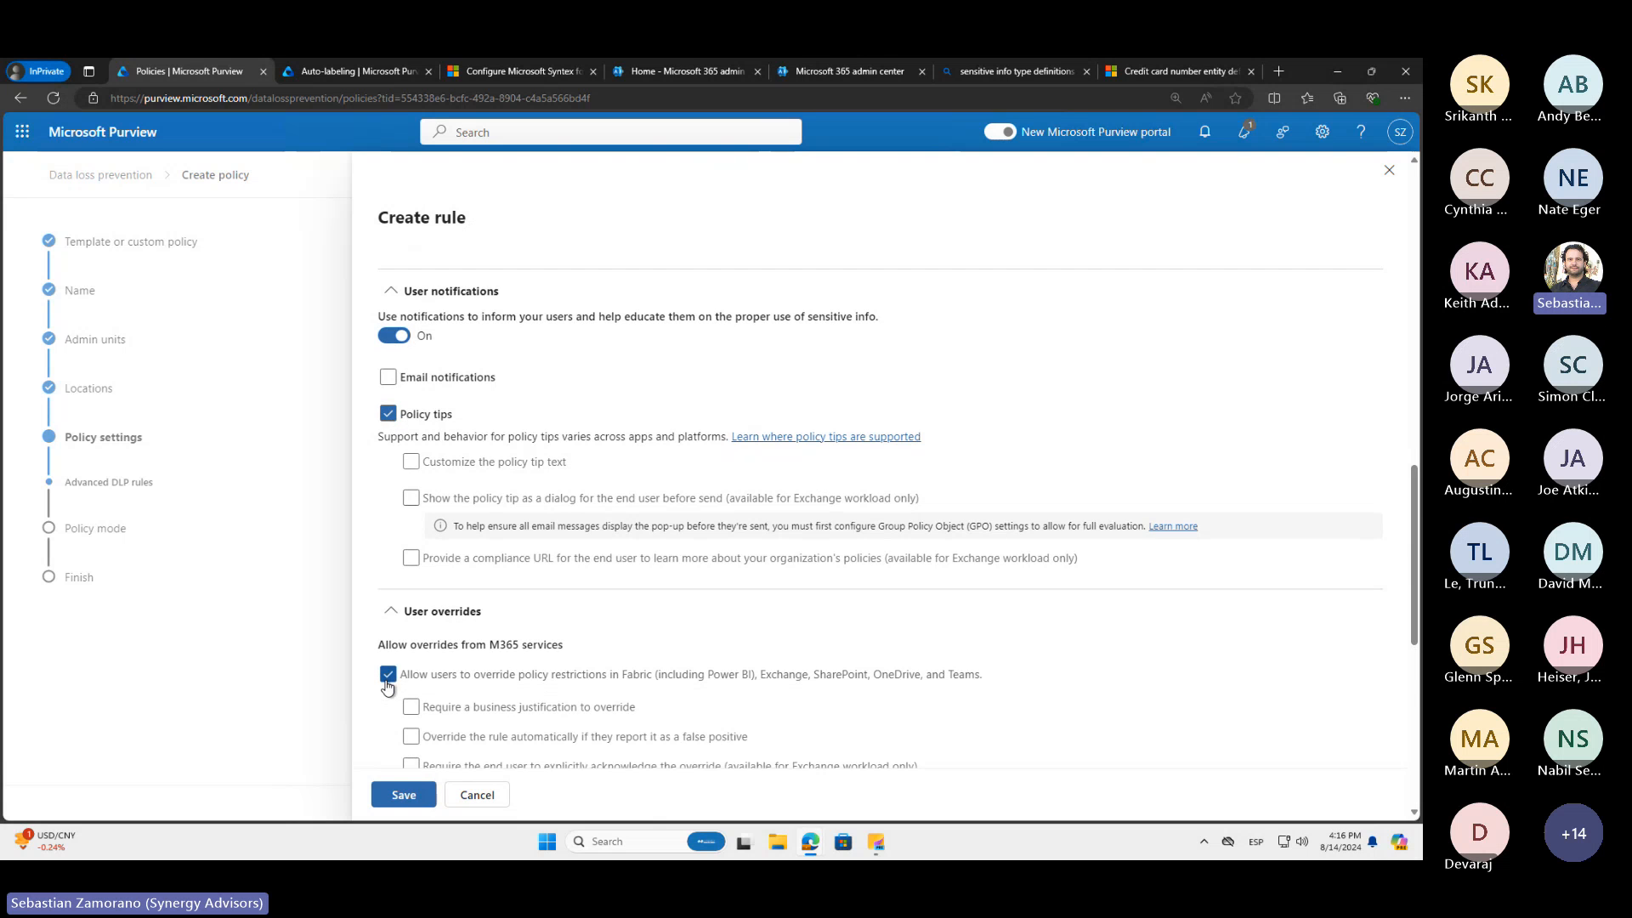
{"action": "scroll", "coordinate": [387, 684], "scroll_direction": "down", "scroll_amount": 3}
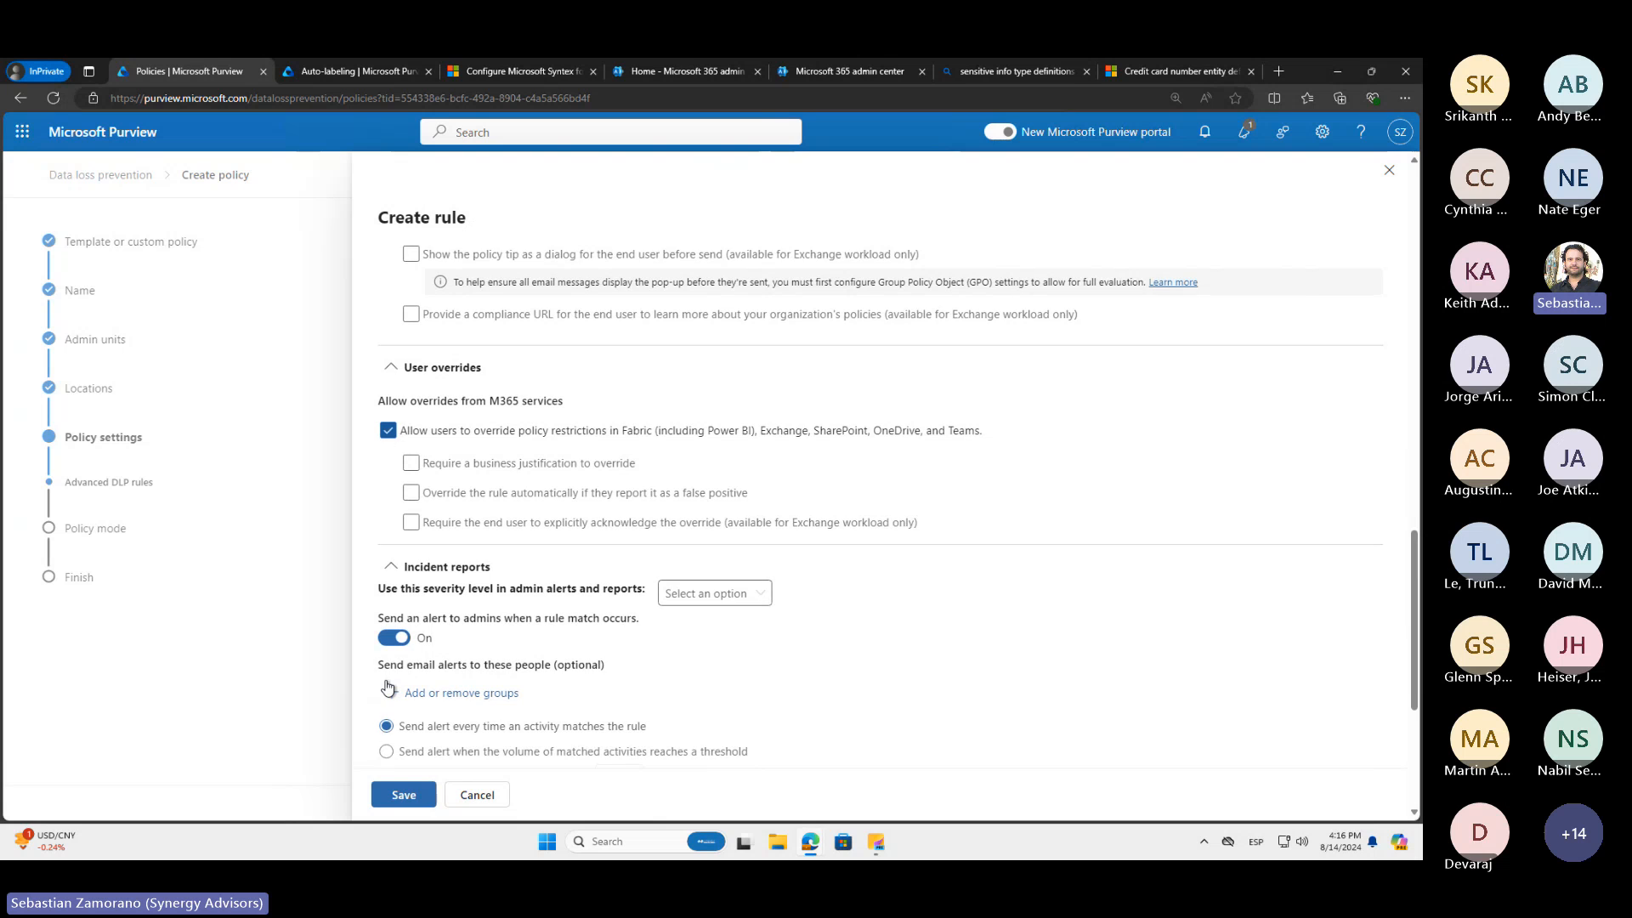
{"action": "scroll", "coordinate": [387, 686], "scroll_direction": "down", "scroll_amount": 1}
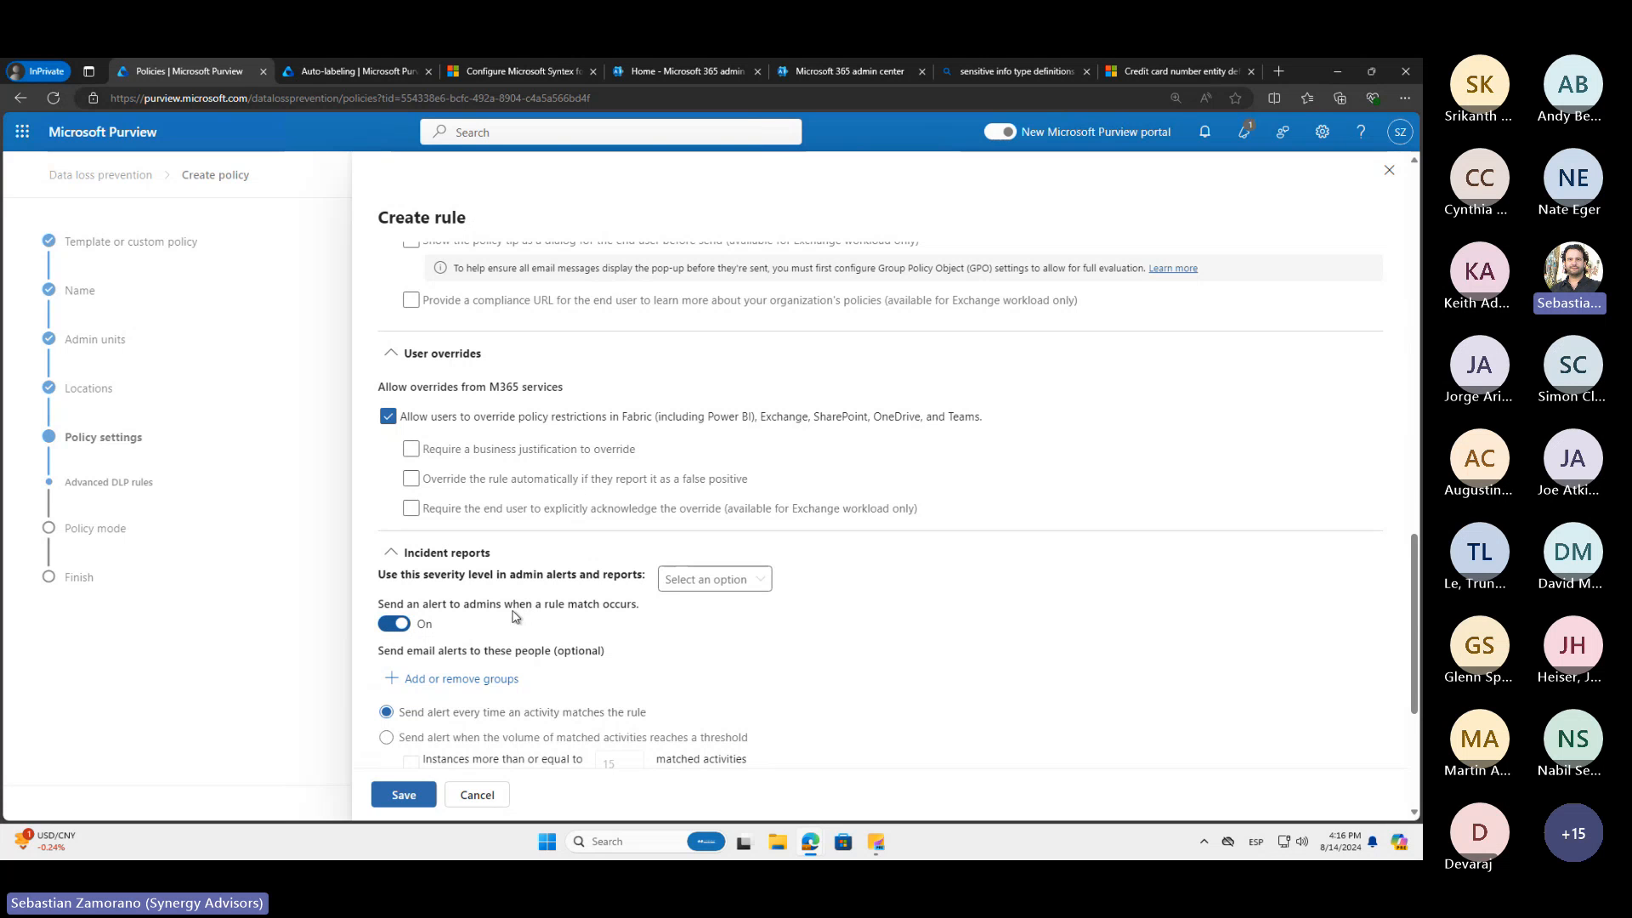
{"action": "scroll", "coordinate": [515, 615], "scroll_direction": "down", "scroll_amount": 3}
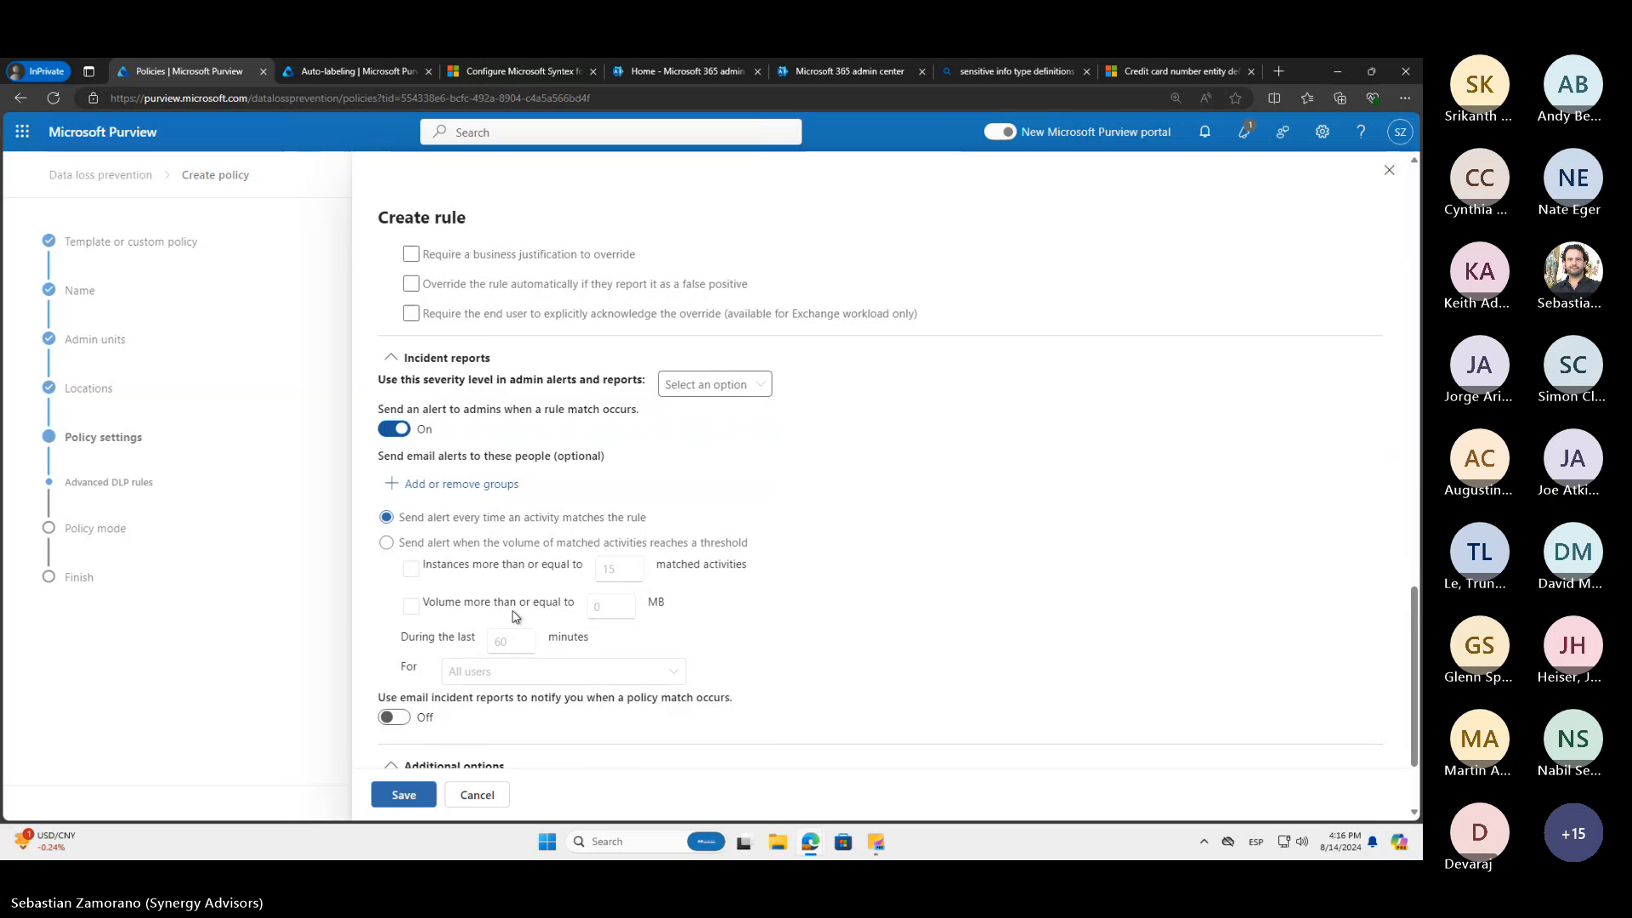
{"action": "scroll", "coordinate": [515, 615], "scroll_direction": "up", "scroll_amount": 4}
{"action": "scroll", "coordinate": [515, 615], "scroll_direction": "down", "scroll_amount": 3}
{"action": "scroll", "coordinate": [514, 615], "scroll_direction": "down", "scroll_amount": 3}
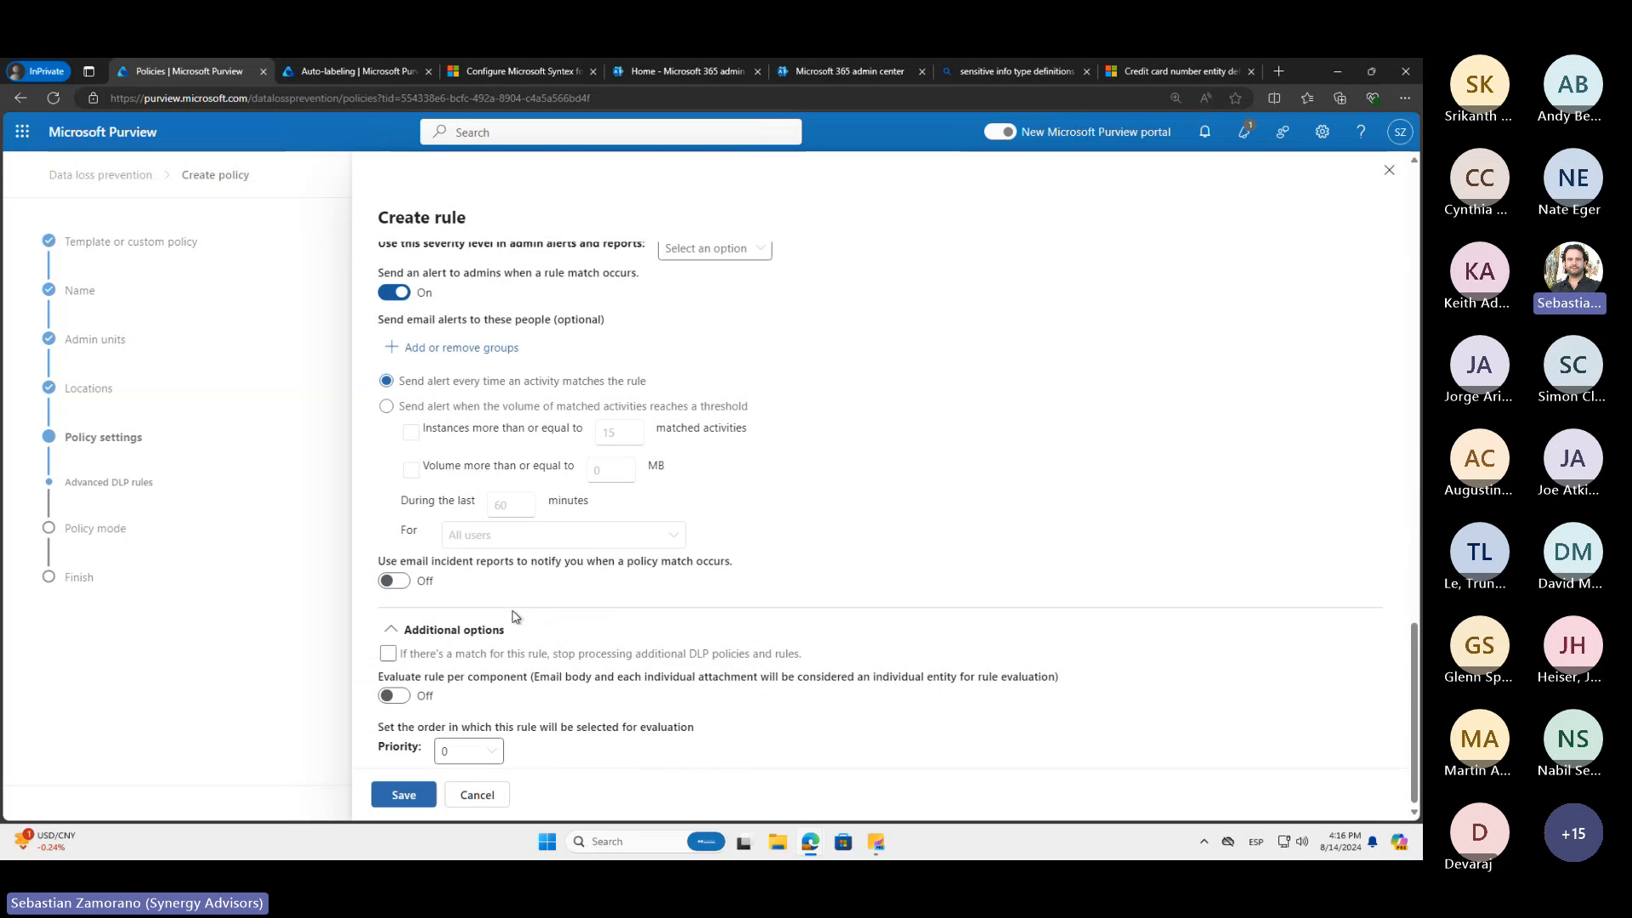
Turn off user notifications for the rule
{"action": "scroll", "coordinate": [513, 616], "scroll_direction": "up", "scroll_amount": 3}
{"action": "scroll", "coordinate": [513, 615], "scroll_direction": "up", "scroll_amount": 6}
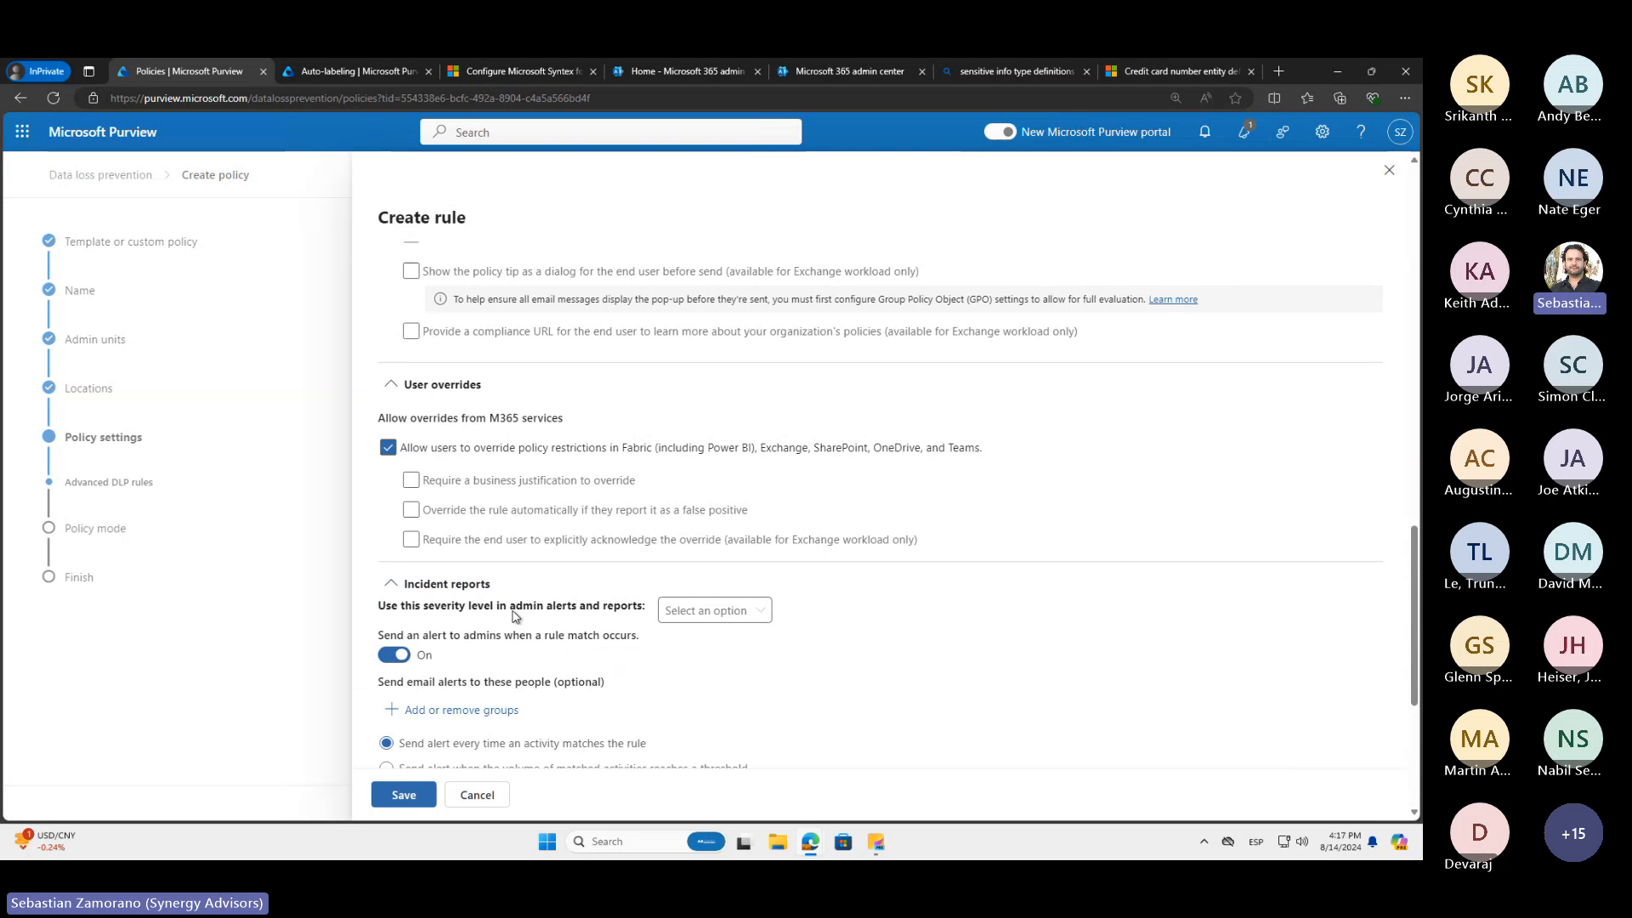
{"action": "scroll", "coordinate": [513, 610], "scroll_direction": "up", "scroll_amount": 3}
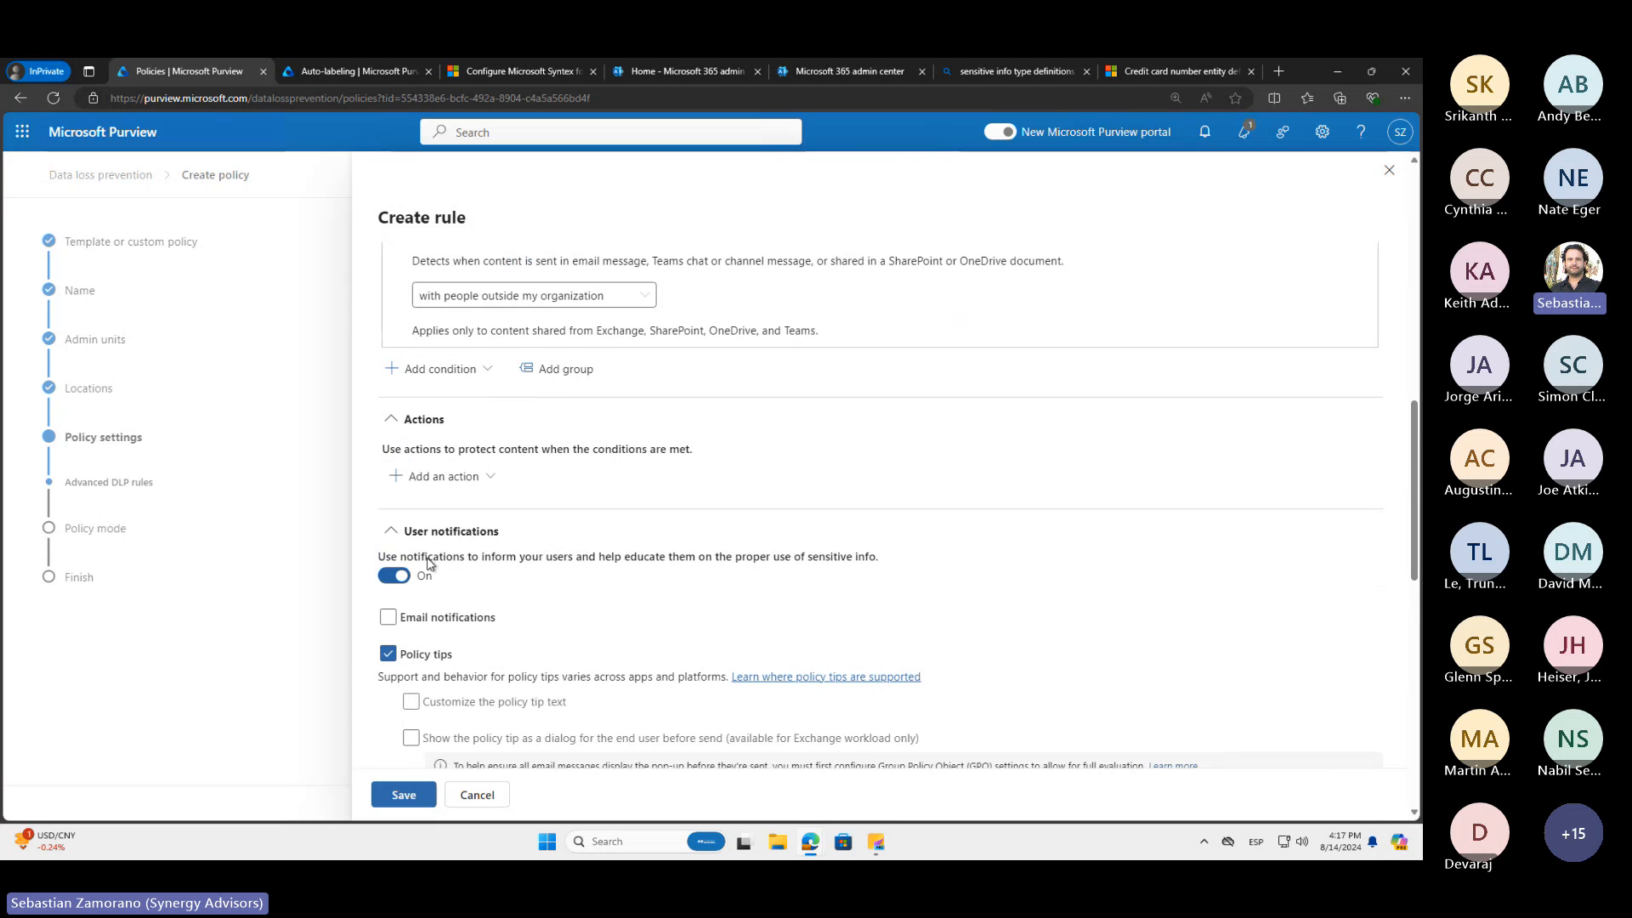
{"action": "left_click", "coordinate": [392, 576]}
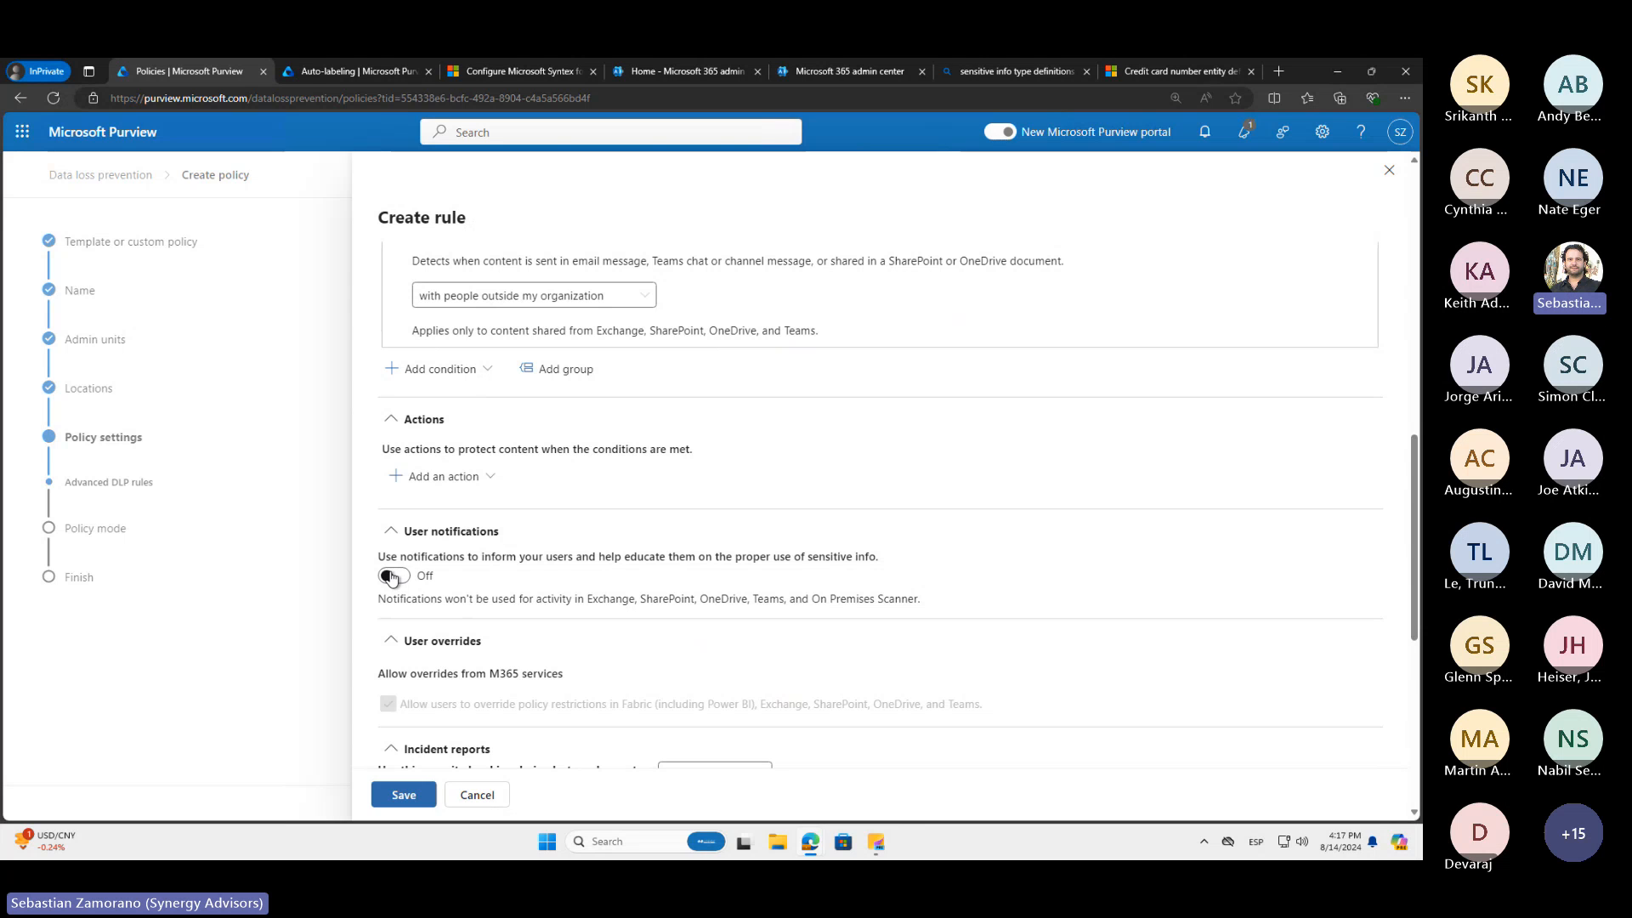
Examine the incident report settings, including the severity level, admin alerts and alert thresholds
{"action": "scroll", "coordinate": [474, 610], "scroll_direction": "down", "scroll_amount": 1}
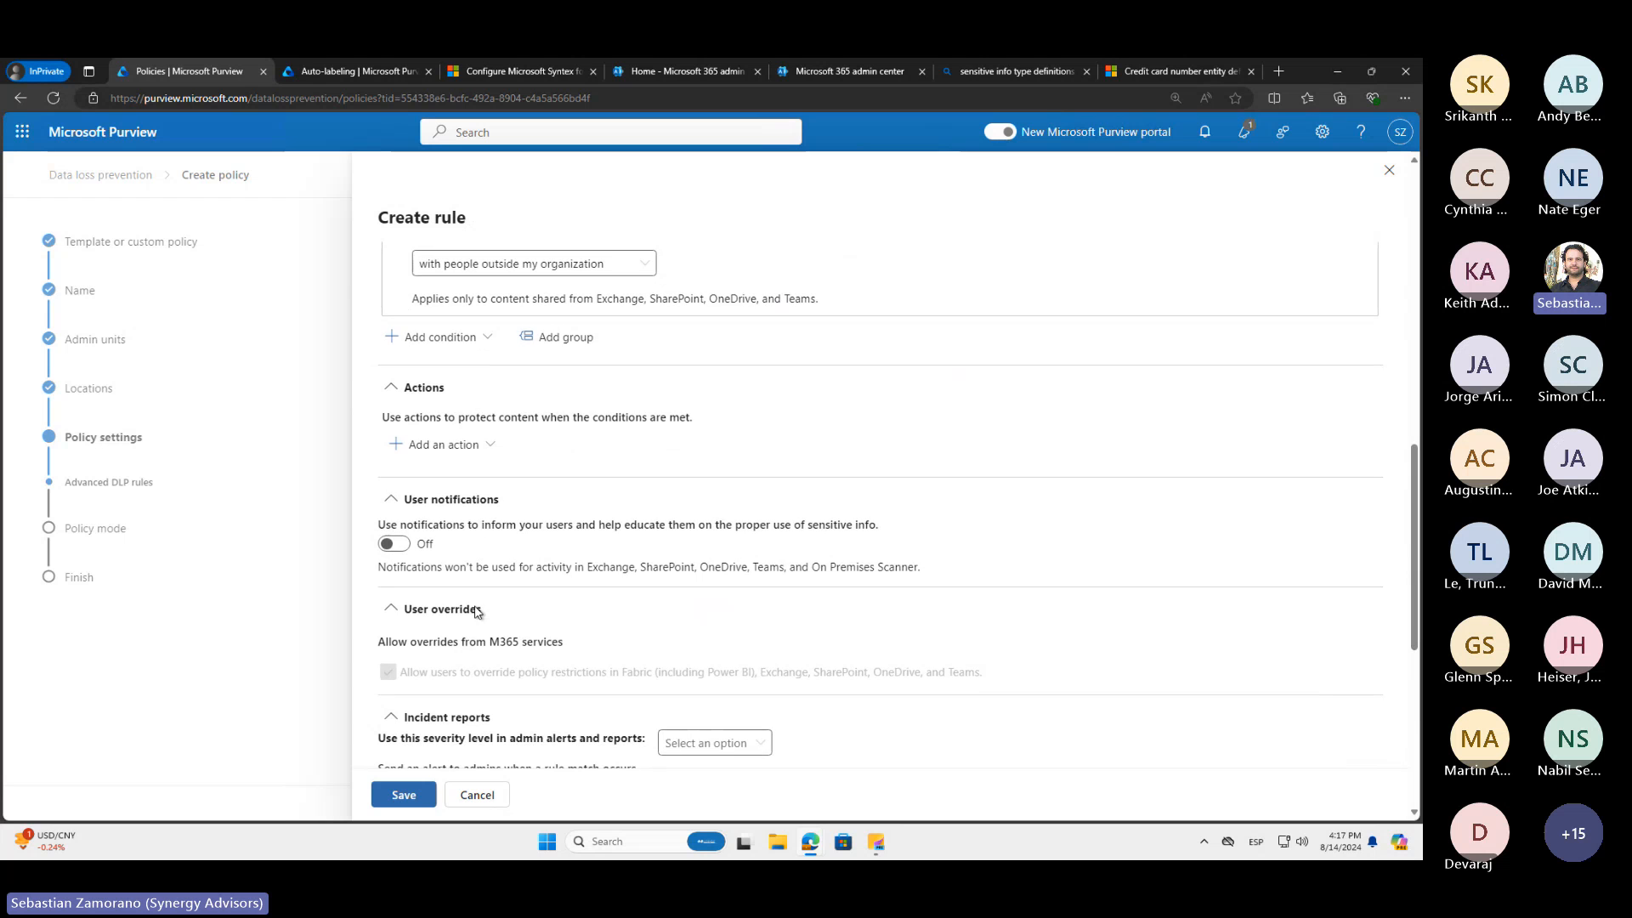
{"action": "scroll", "coordinate": [476, 606], "scroll_direction": "down", "scroll_amount": 5}
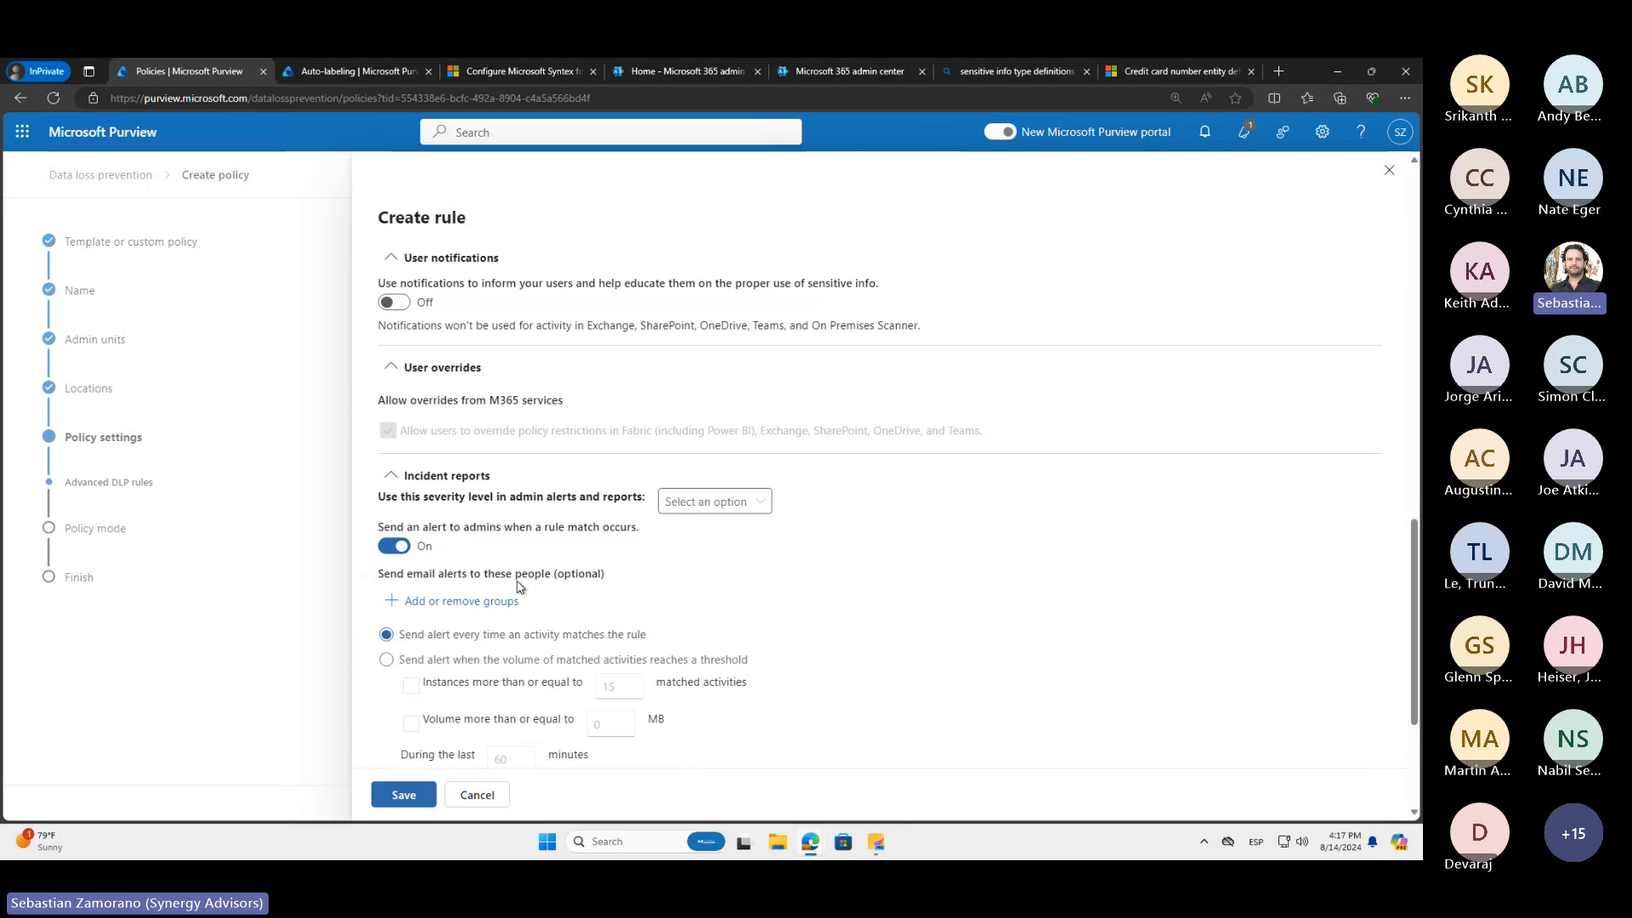
{"action": "scroll", "coordinate": [520, 586], "scroll_direction": "down", "scroll_amount": 1}
{"action": "scroll", "coordinate": [520, 586], "scroll_direction": "down", "scroll_amount": 1}
{"action": "scroll", "coordinate": [520, 586], "scroll_direction": "down", "scroll_amount": 1}
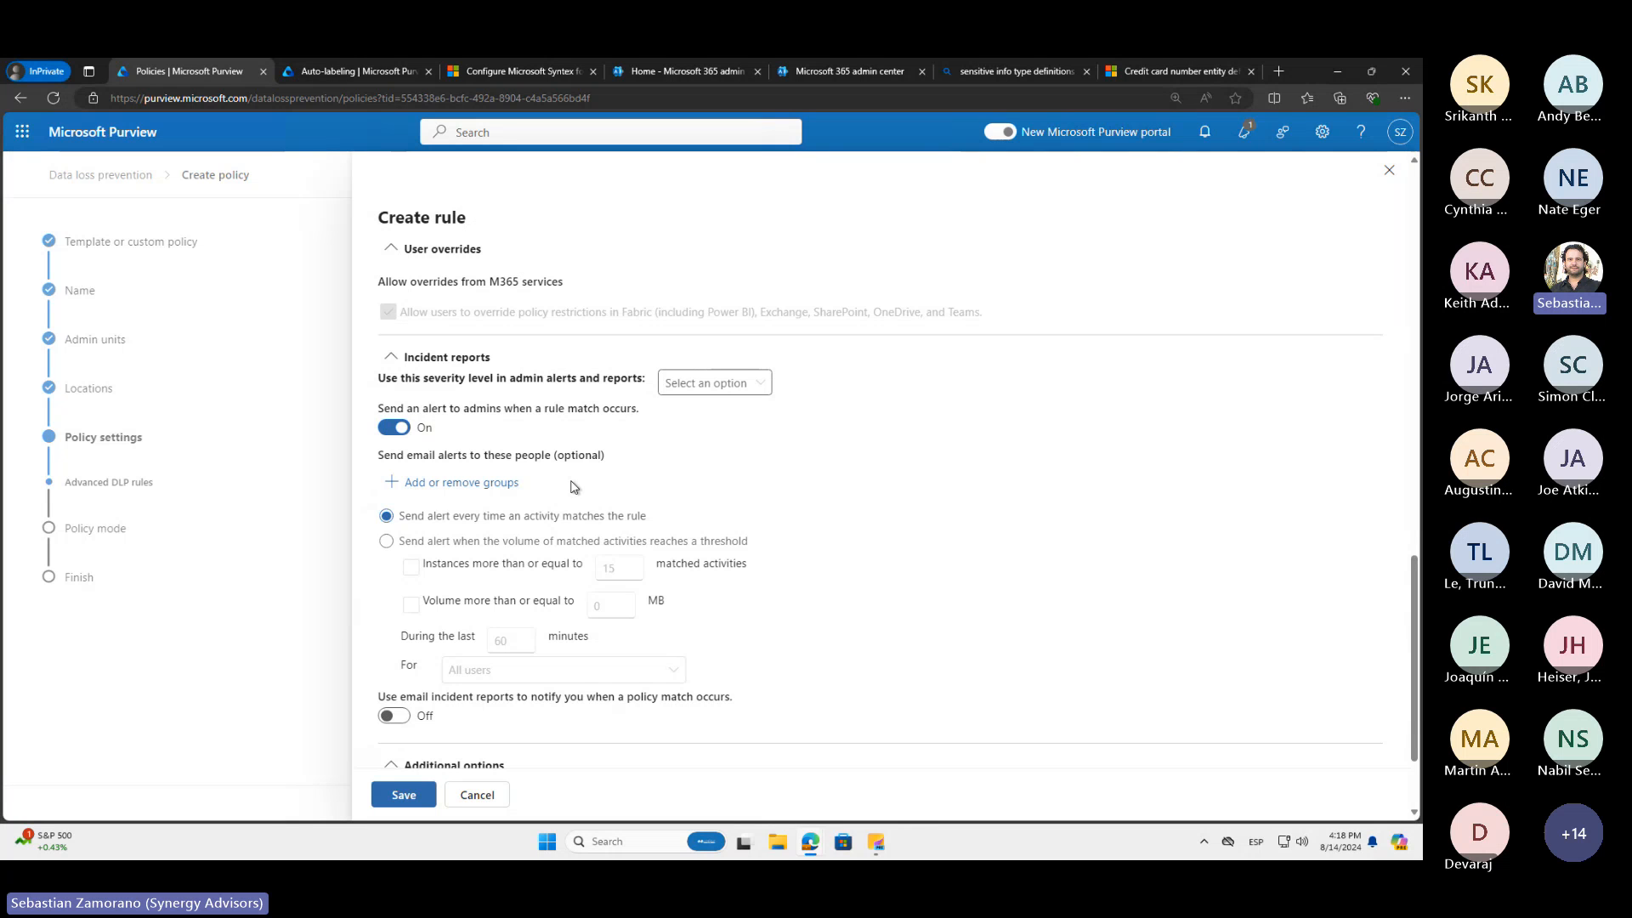
{"action": "scroll", "coordinate": [572, 486], "scroll_direction": "up", "scroll_amount": 3}
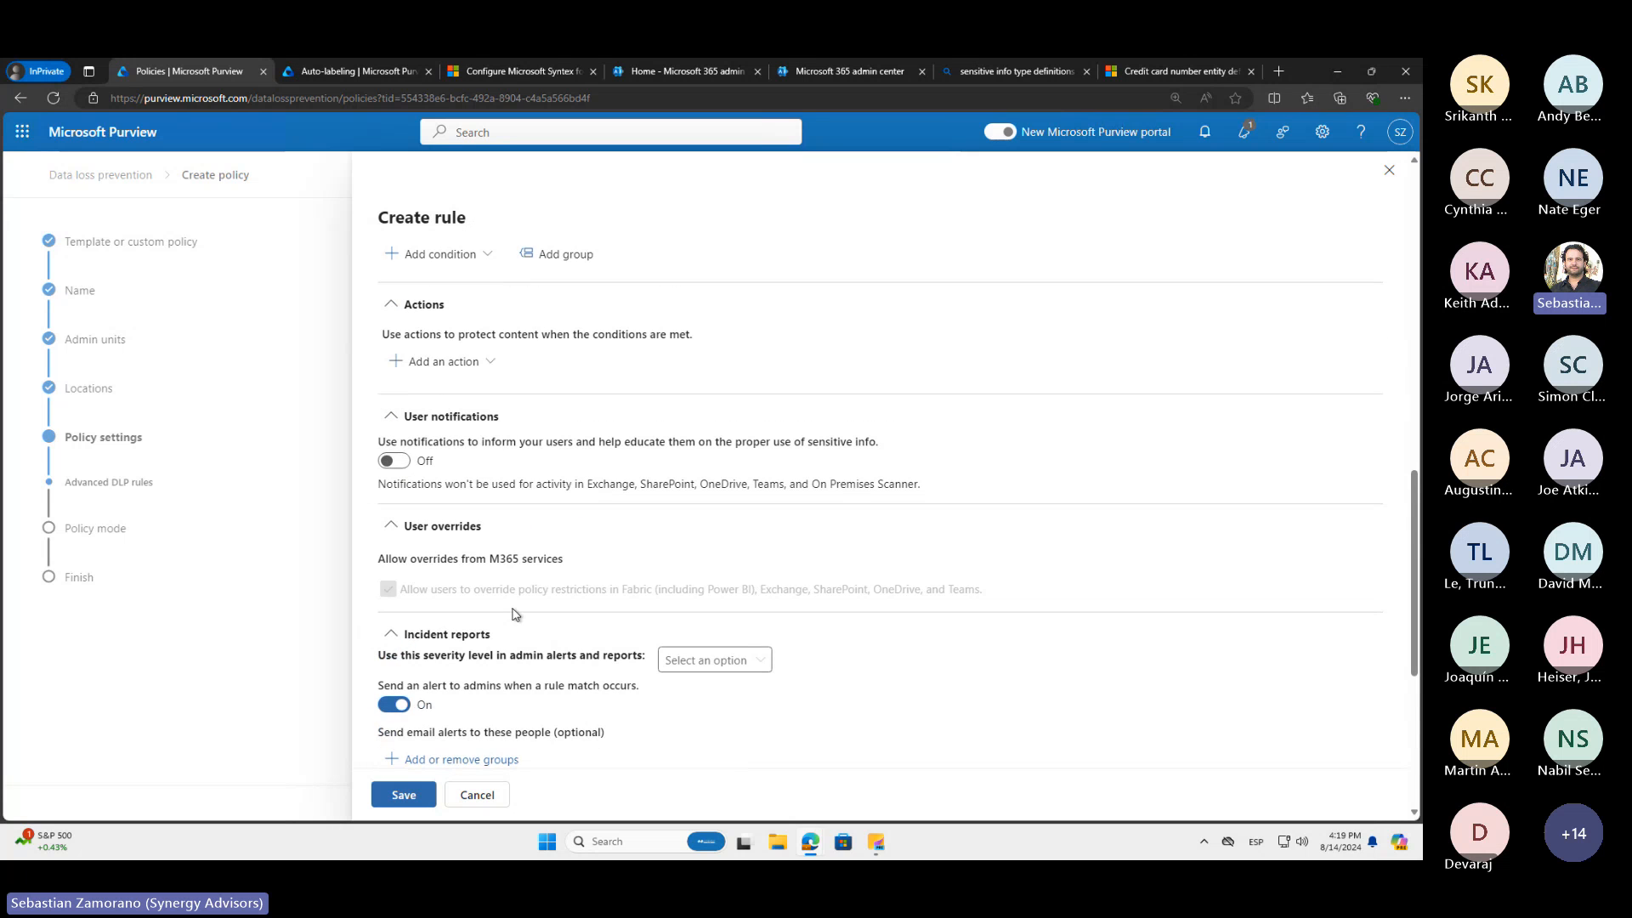
{"action": "scroll", "coordinate": [516, 613], "scroll_direction": "down", "scroll_amount": 1}
{"action": "scroll", "coordinate": [516, 614], "scroll_direction": "down", "scroll_amount": 2}
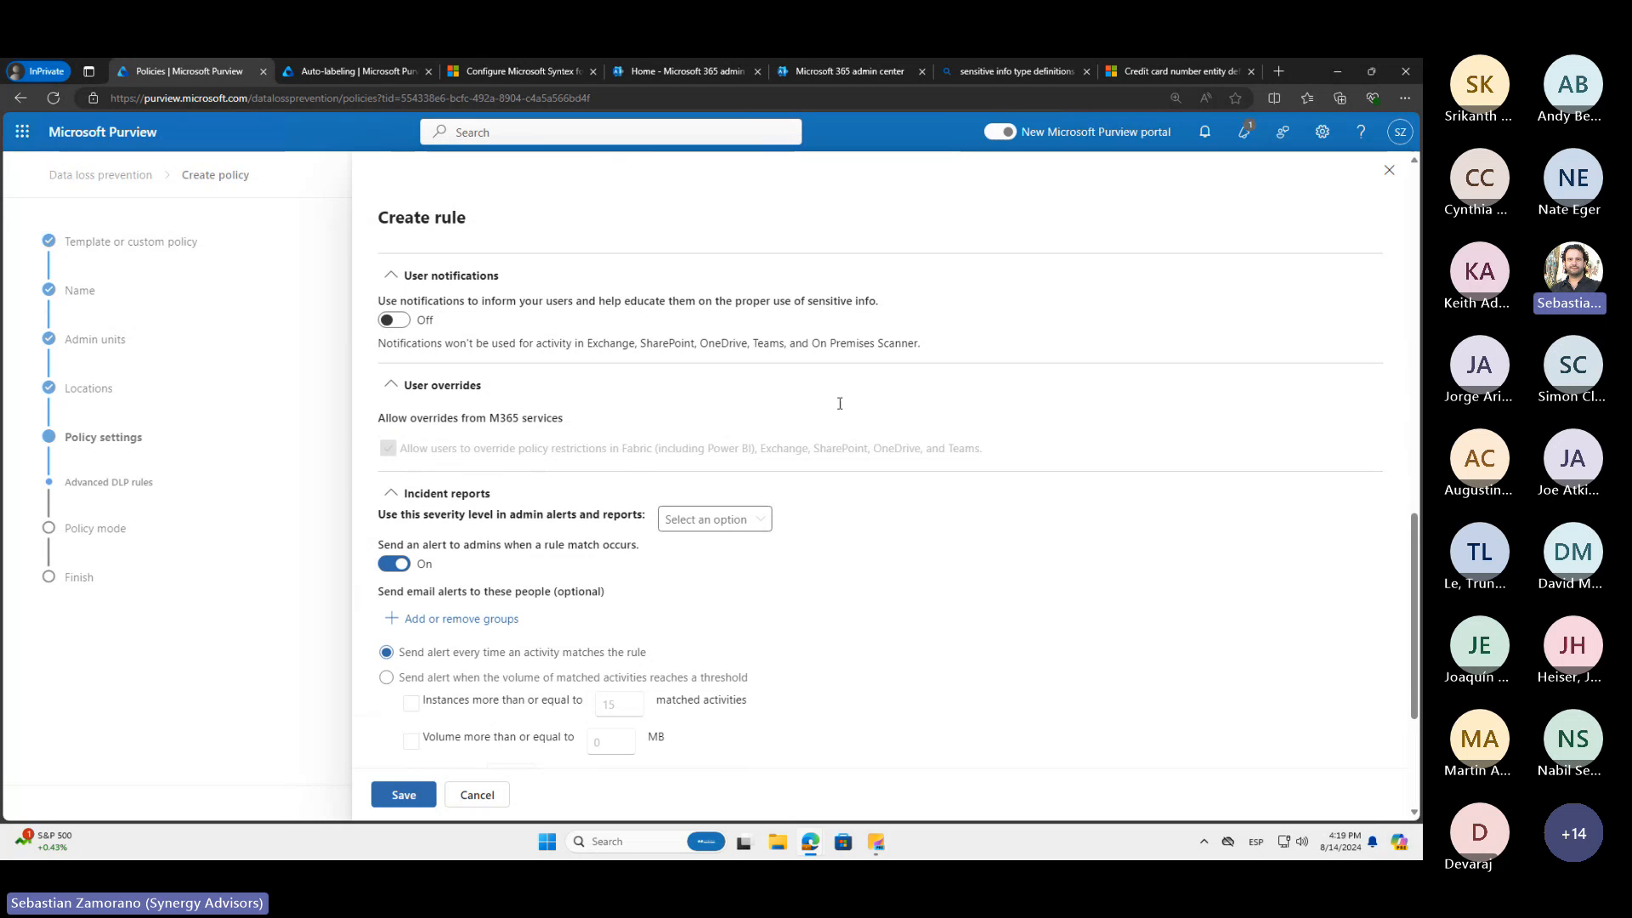
Turn off admin alerts for rule matches, and turn on email incident reports, showing the information they can include
{"action": "left_click", "coordinate": [407, 564]}
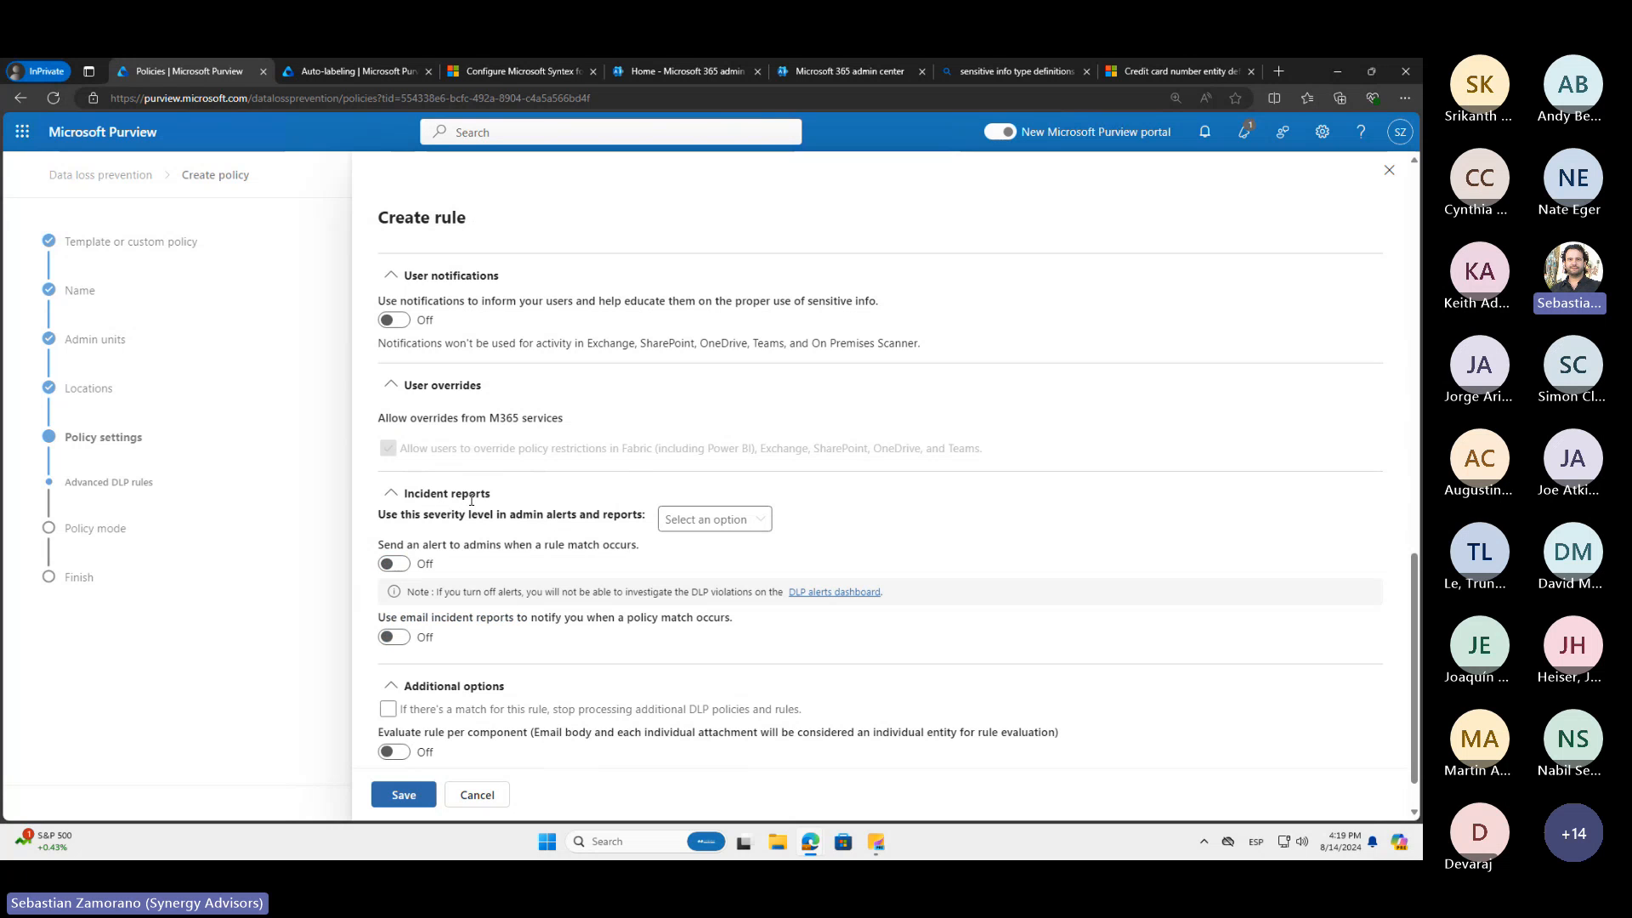
{"action": "left_click", "coordinate": [397, 568]}
{"action": "left_click", "coordinate": [397, 568]}
{"action": "left_click", "coordinate": [394, 639]}
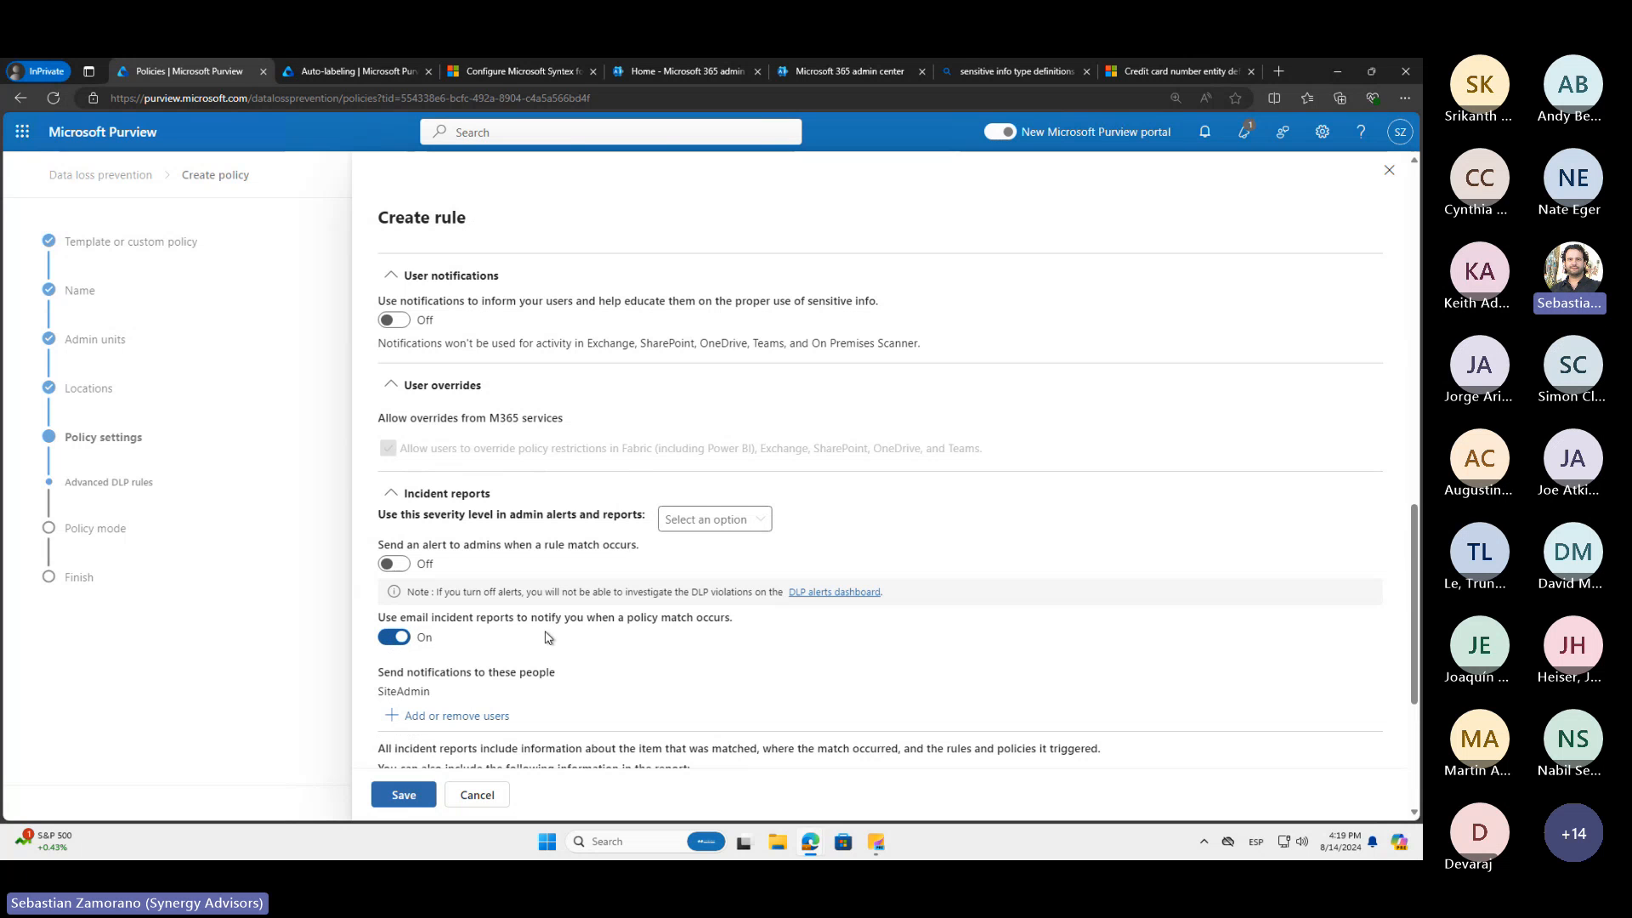
{"action": "scroll", "coordinate": [548, 638], "scroll_direction": "down", "scroll_amount": 4}
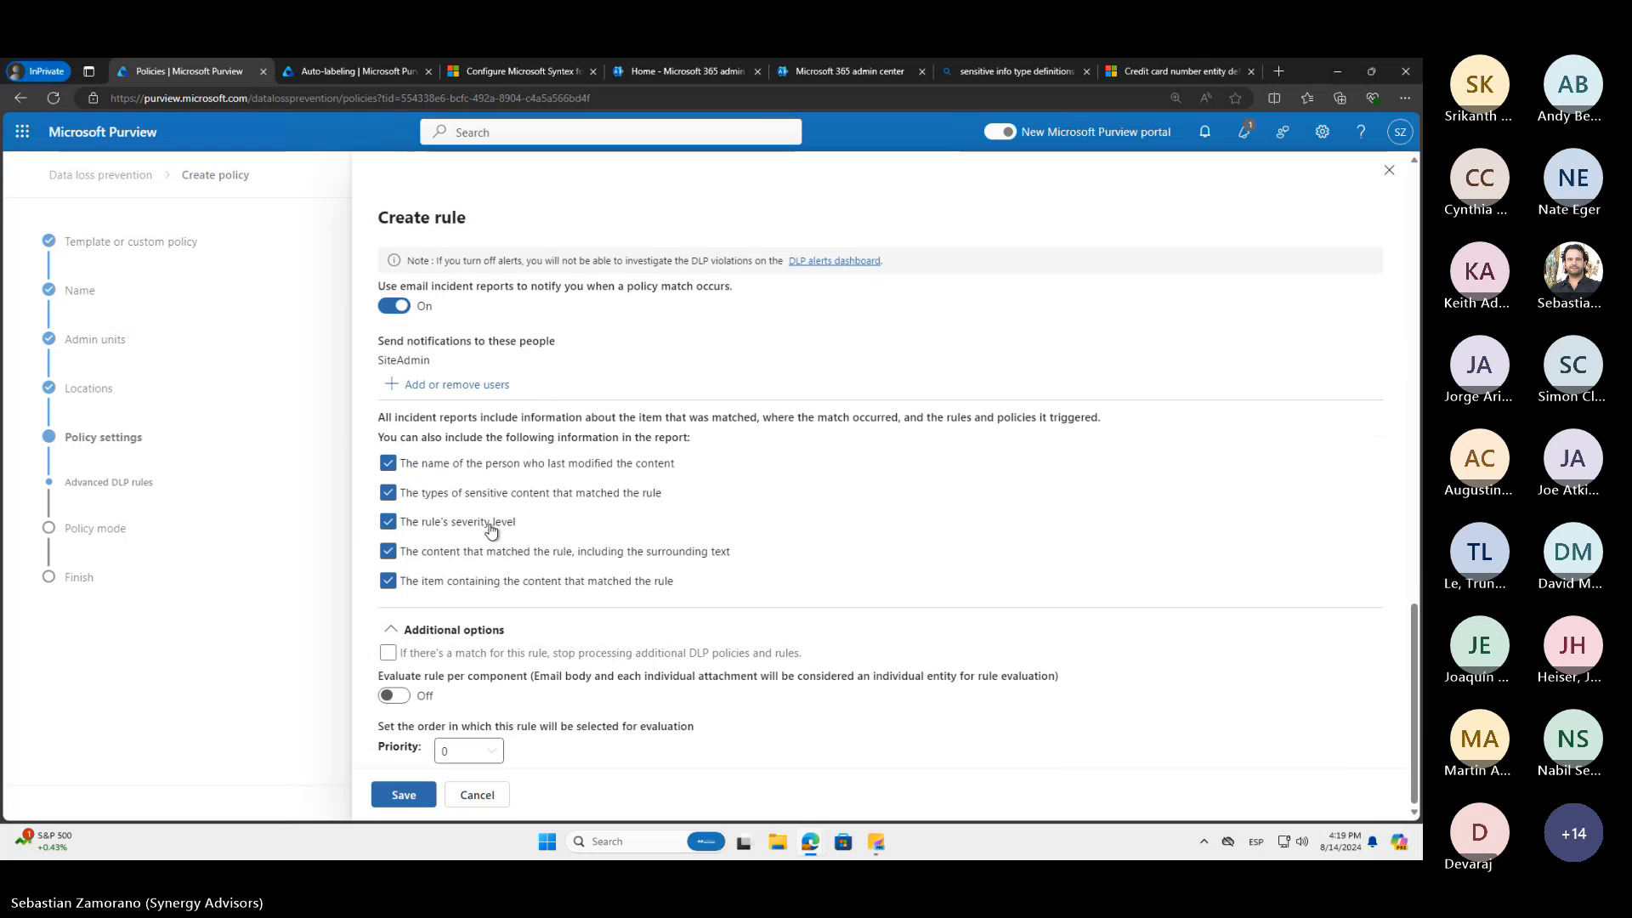
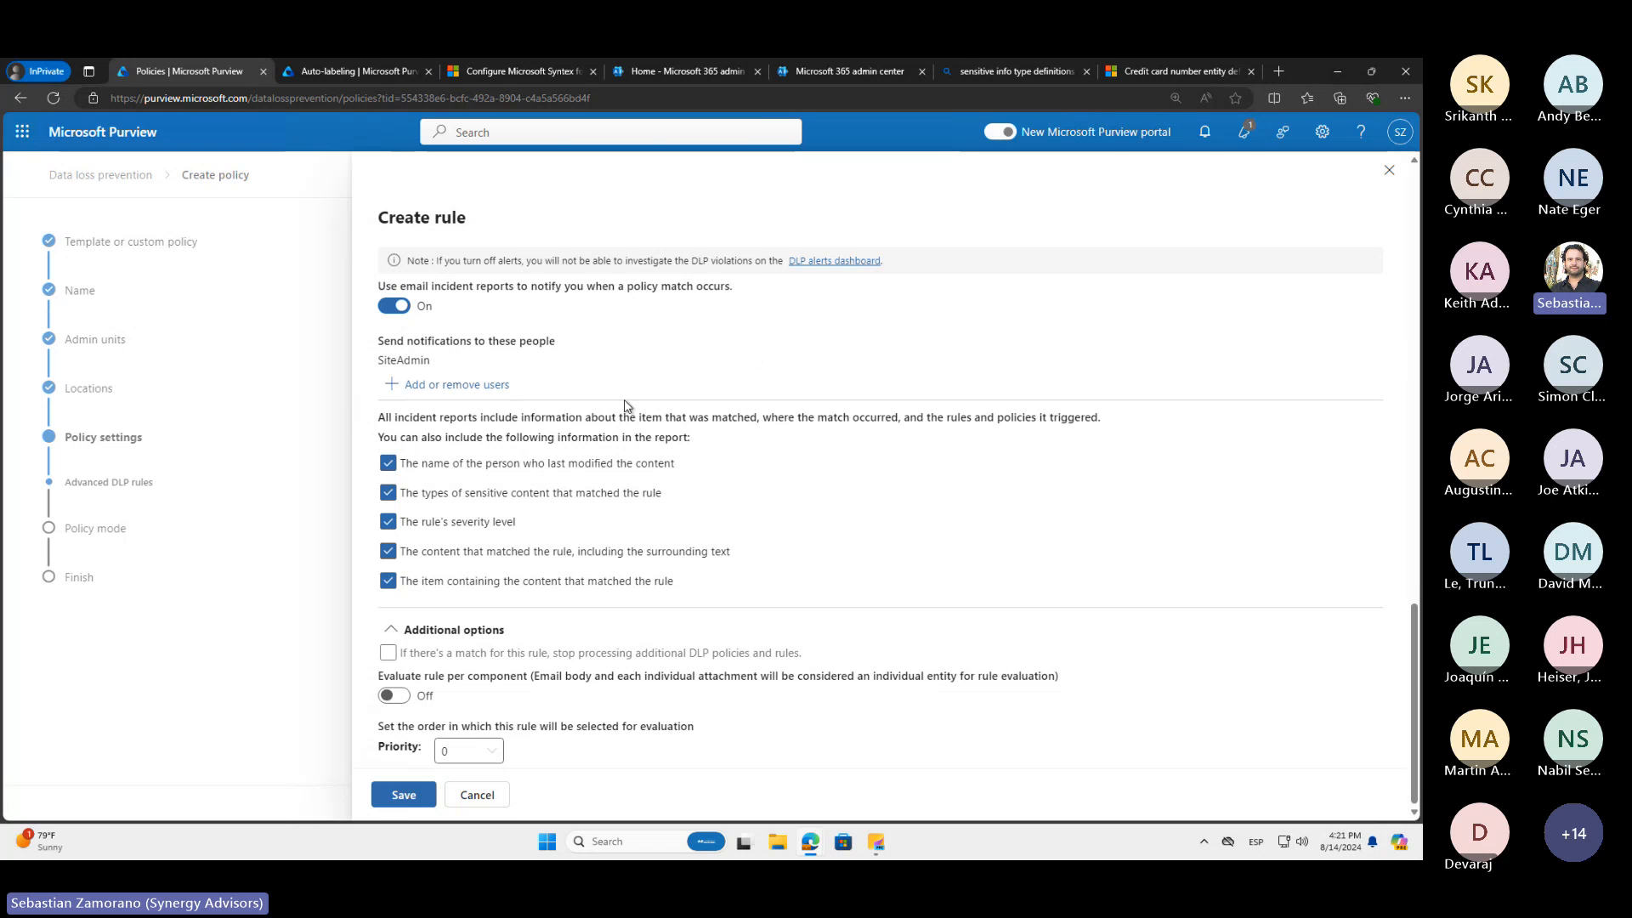
Switch to the Microsoft 365 admin center and display its shared mailboxes to find the DLP Notifications mailbox
{"action": "left_click", "coordinate": [878, 75]}
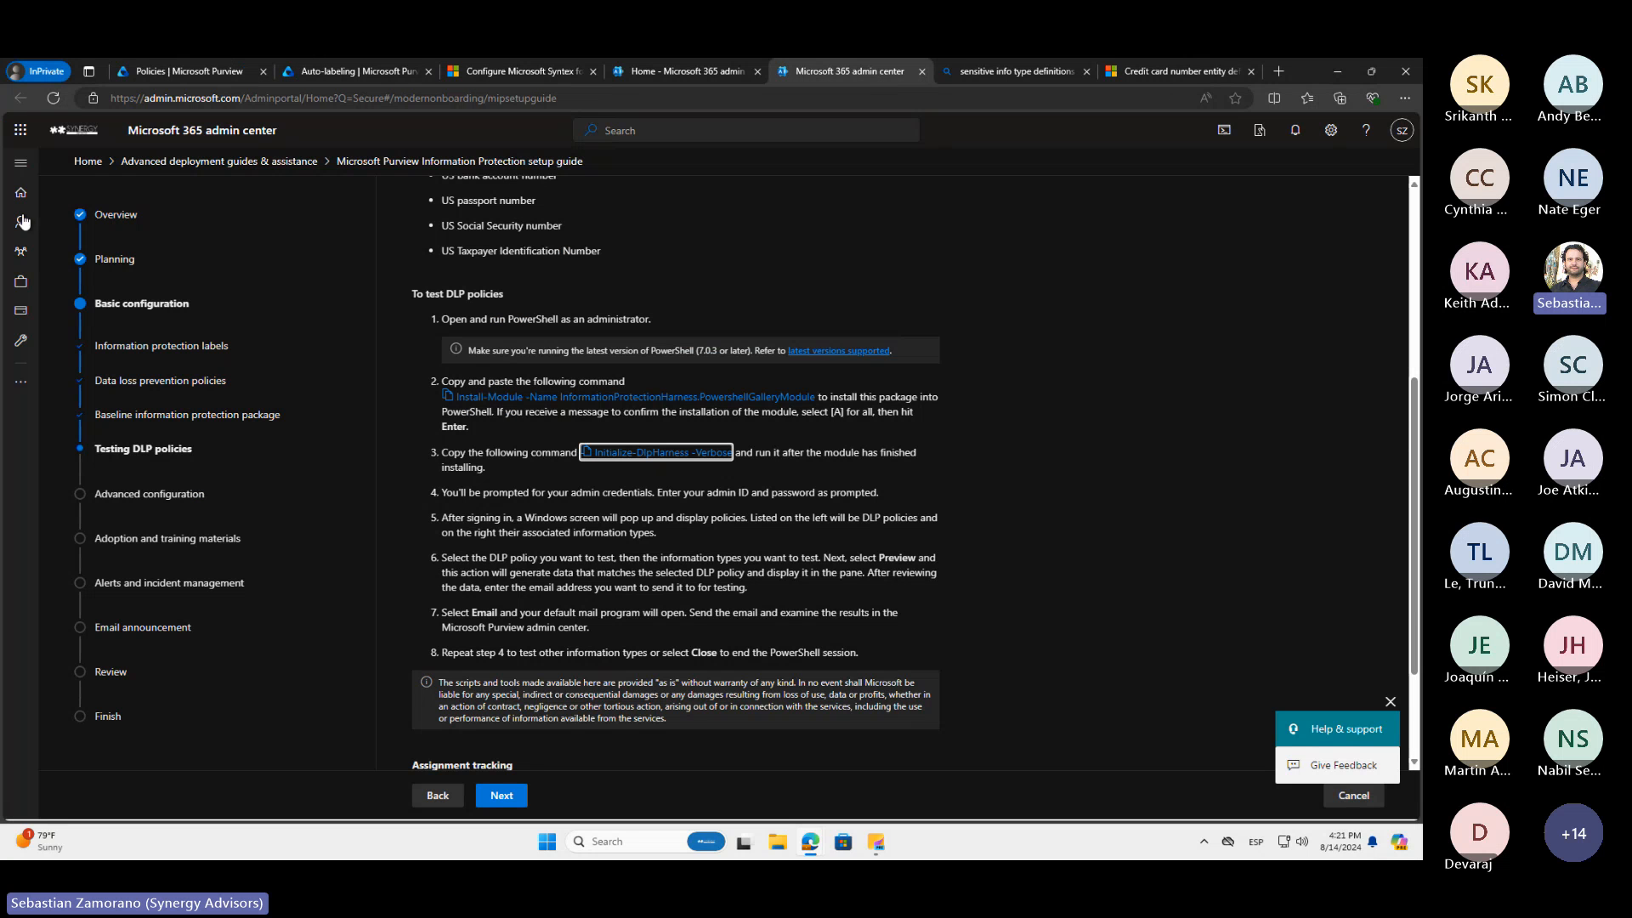
{"action": "mouse_move", "coordinate": [23, 254]}
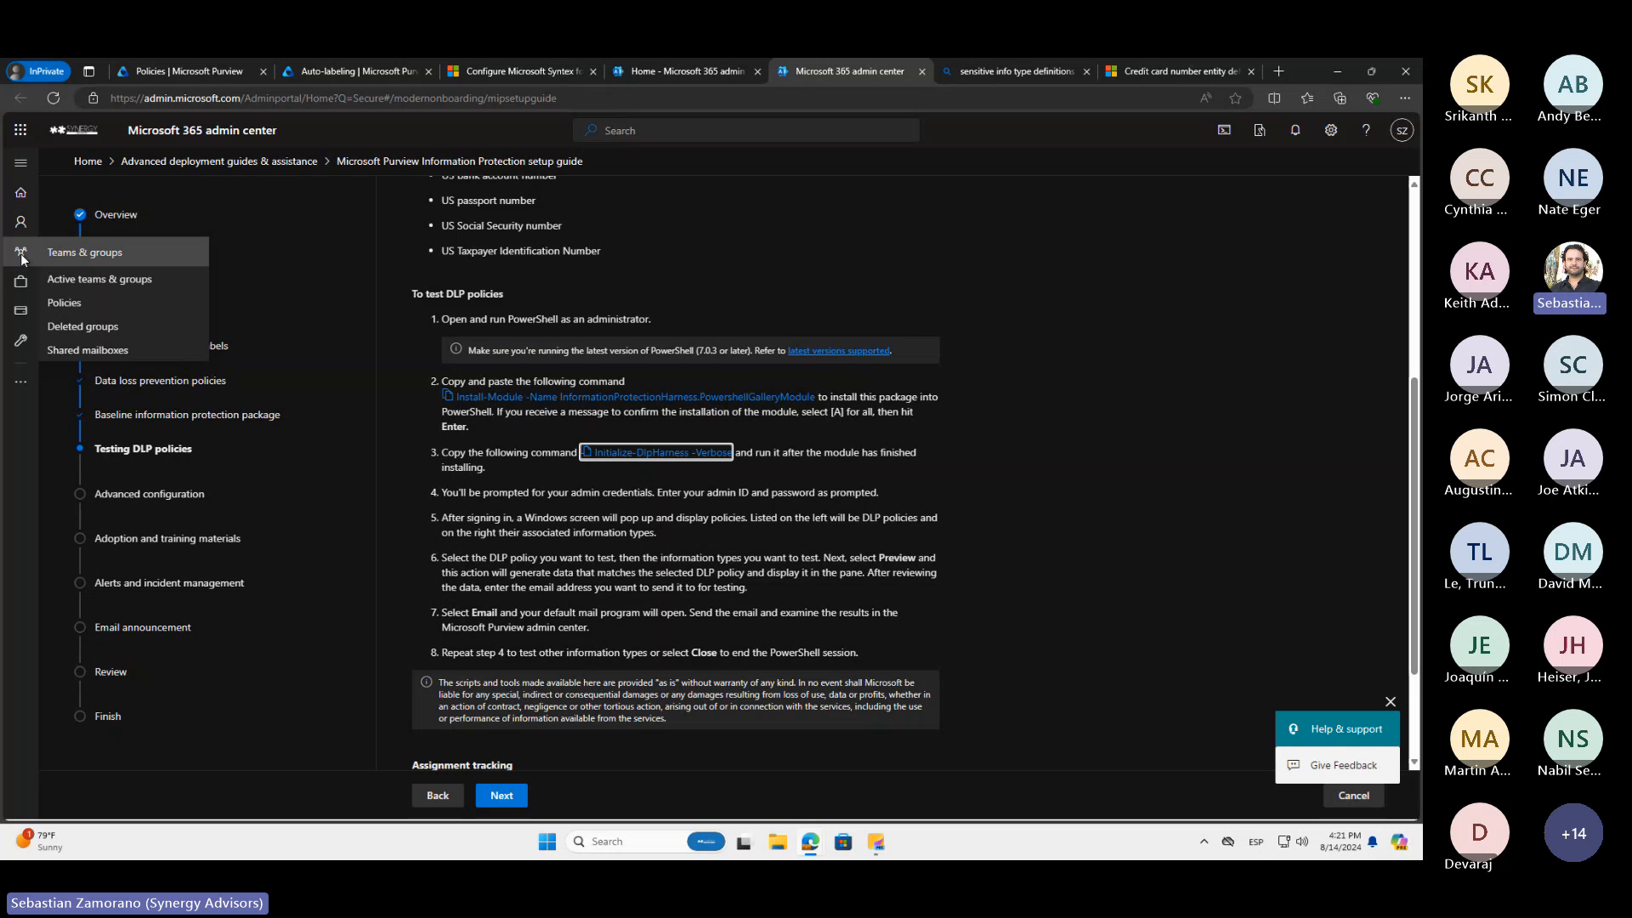
{"action": "left_click", "coordinate": [80, 351]}
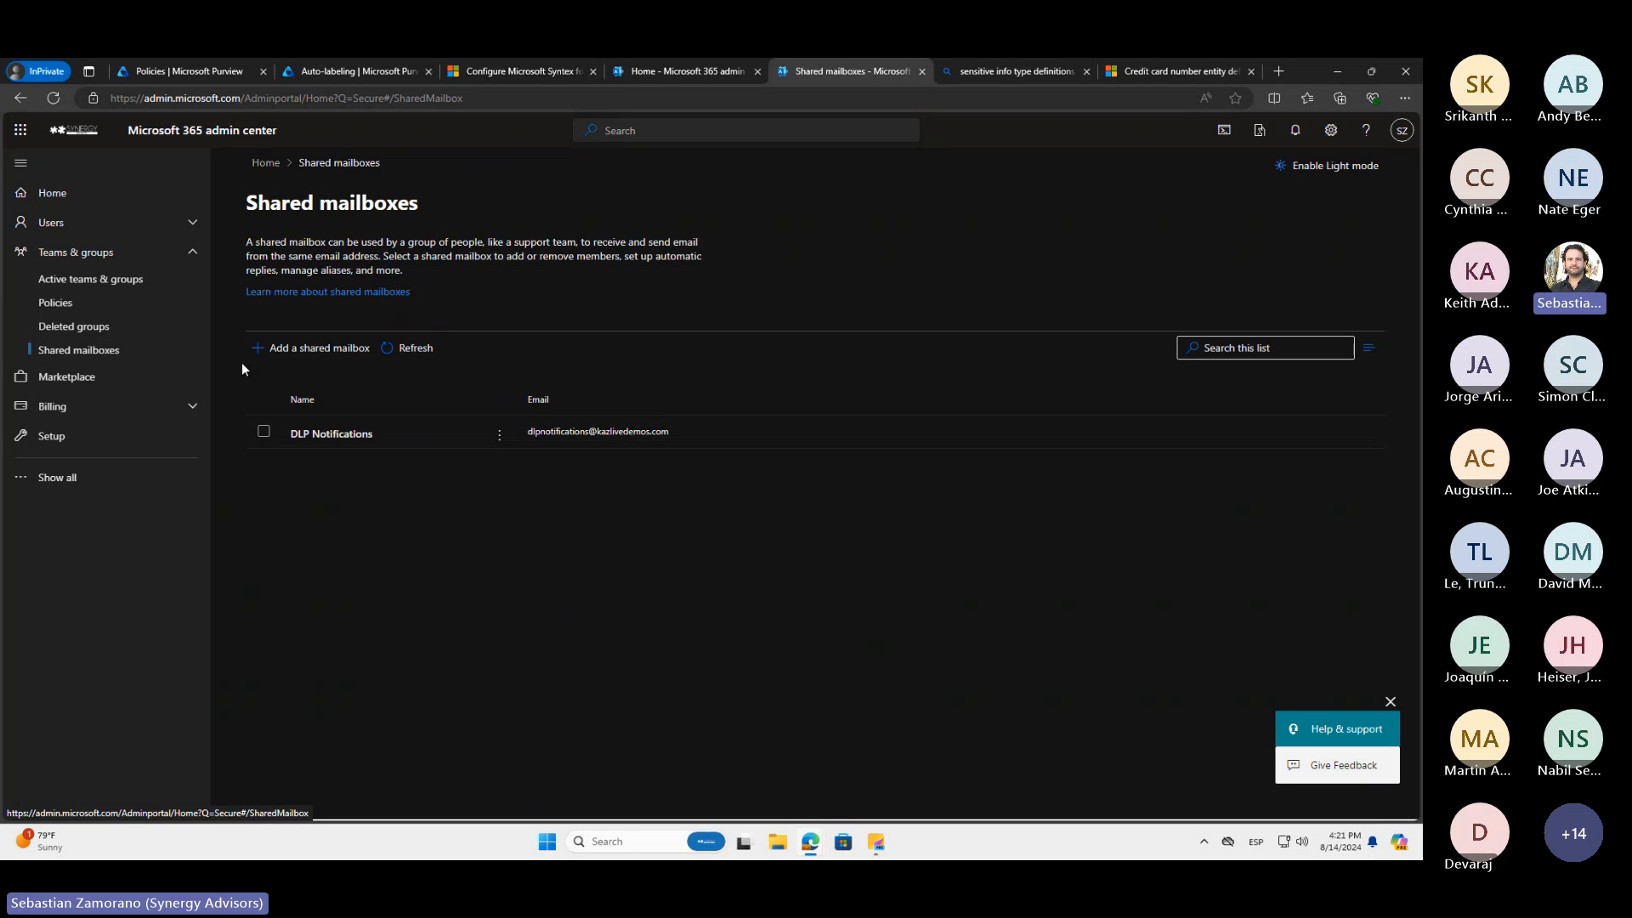
Back in the Purview rule, replace SiteAdmin with the DLP Notifications mailbox as the recipient of email incident reports
{"action": "left_click", "coordinate": [218, 74]}
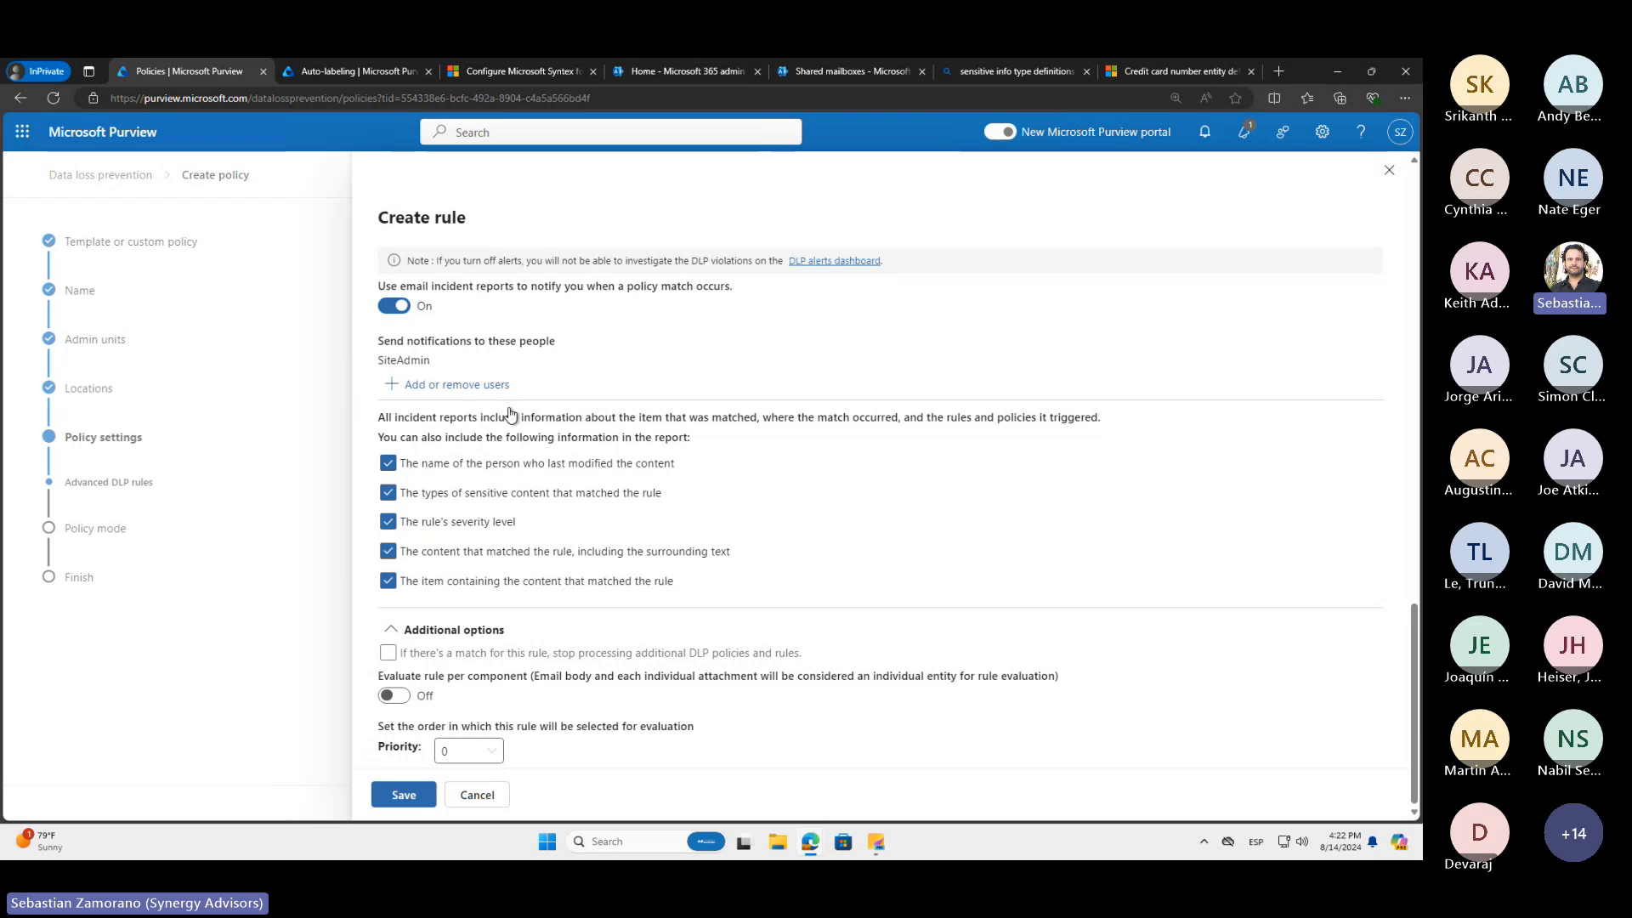
{"action": "left_click", "coordinate": [425, 385]}
{"action": "left_click", "coordinate": [1047, 274]}
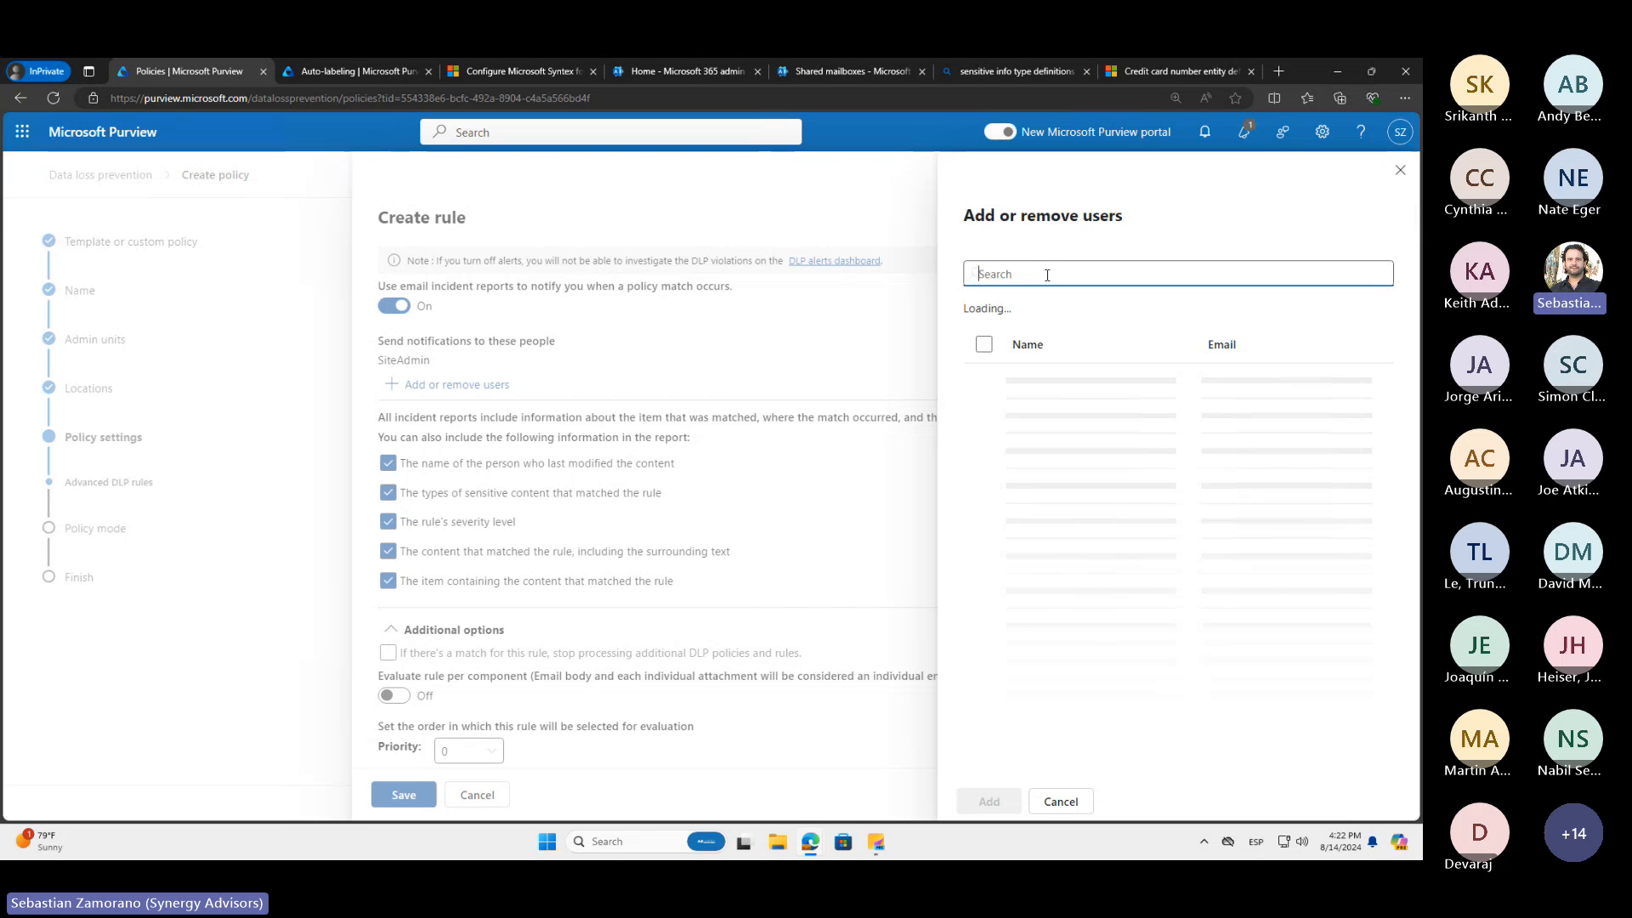
{"action": "type", "text": "dlp"}
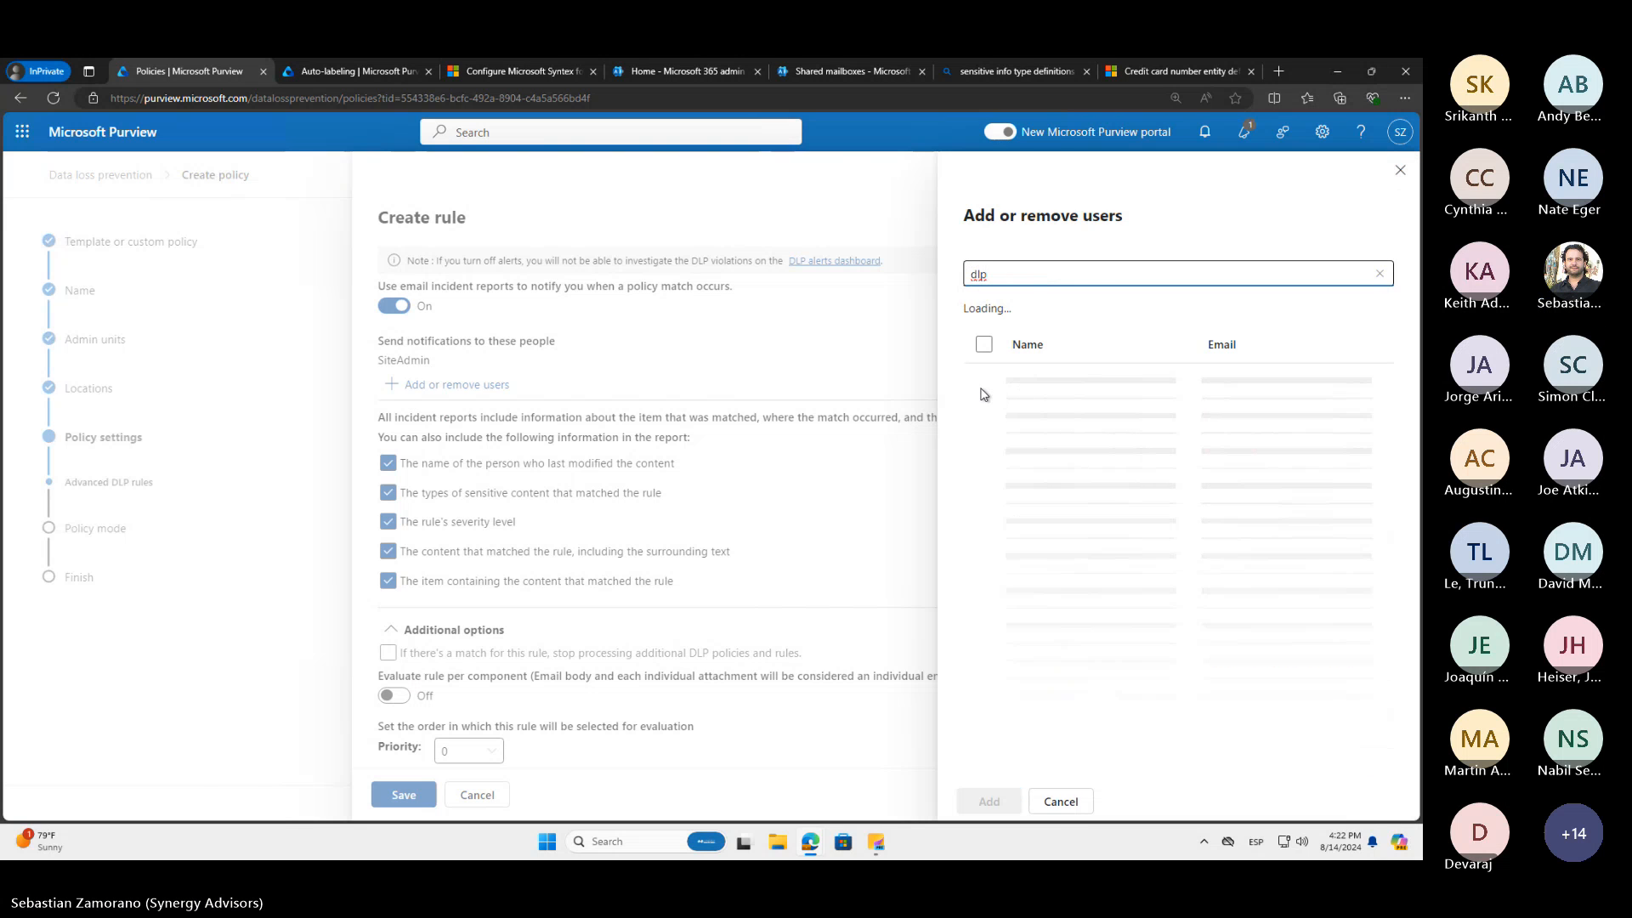
{"action": "left_click", "coordinate": [984, 380]}
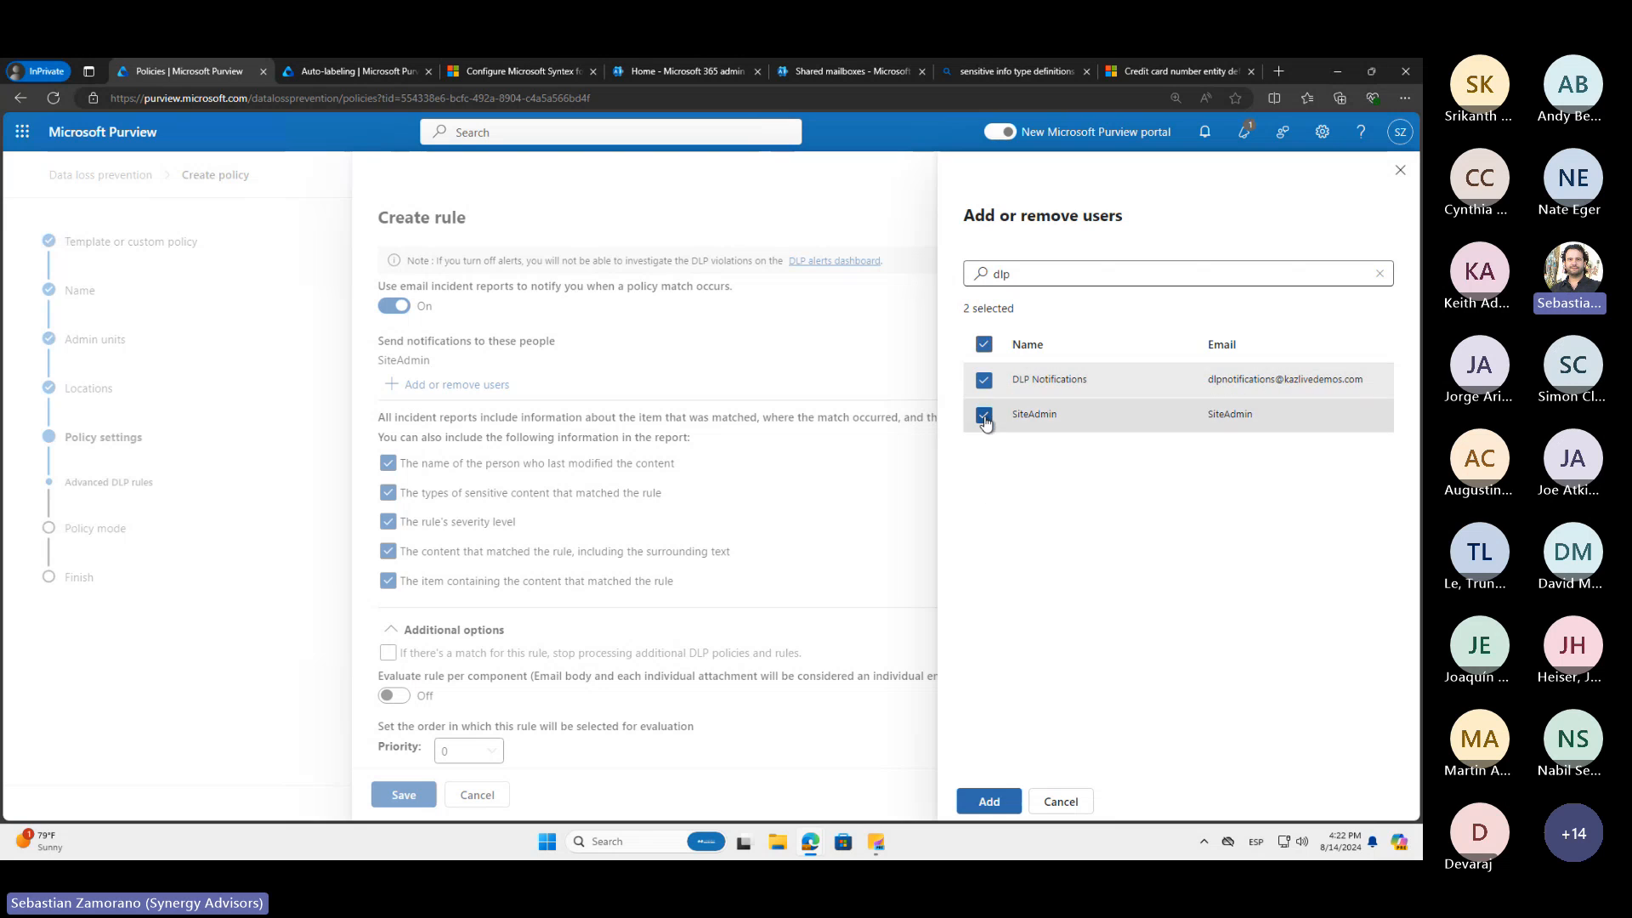
{"action": "left_click", "coordinate": [983, 415]}
{"action": "left_click", "coordinate": [989, 800]}
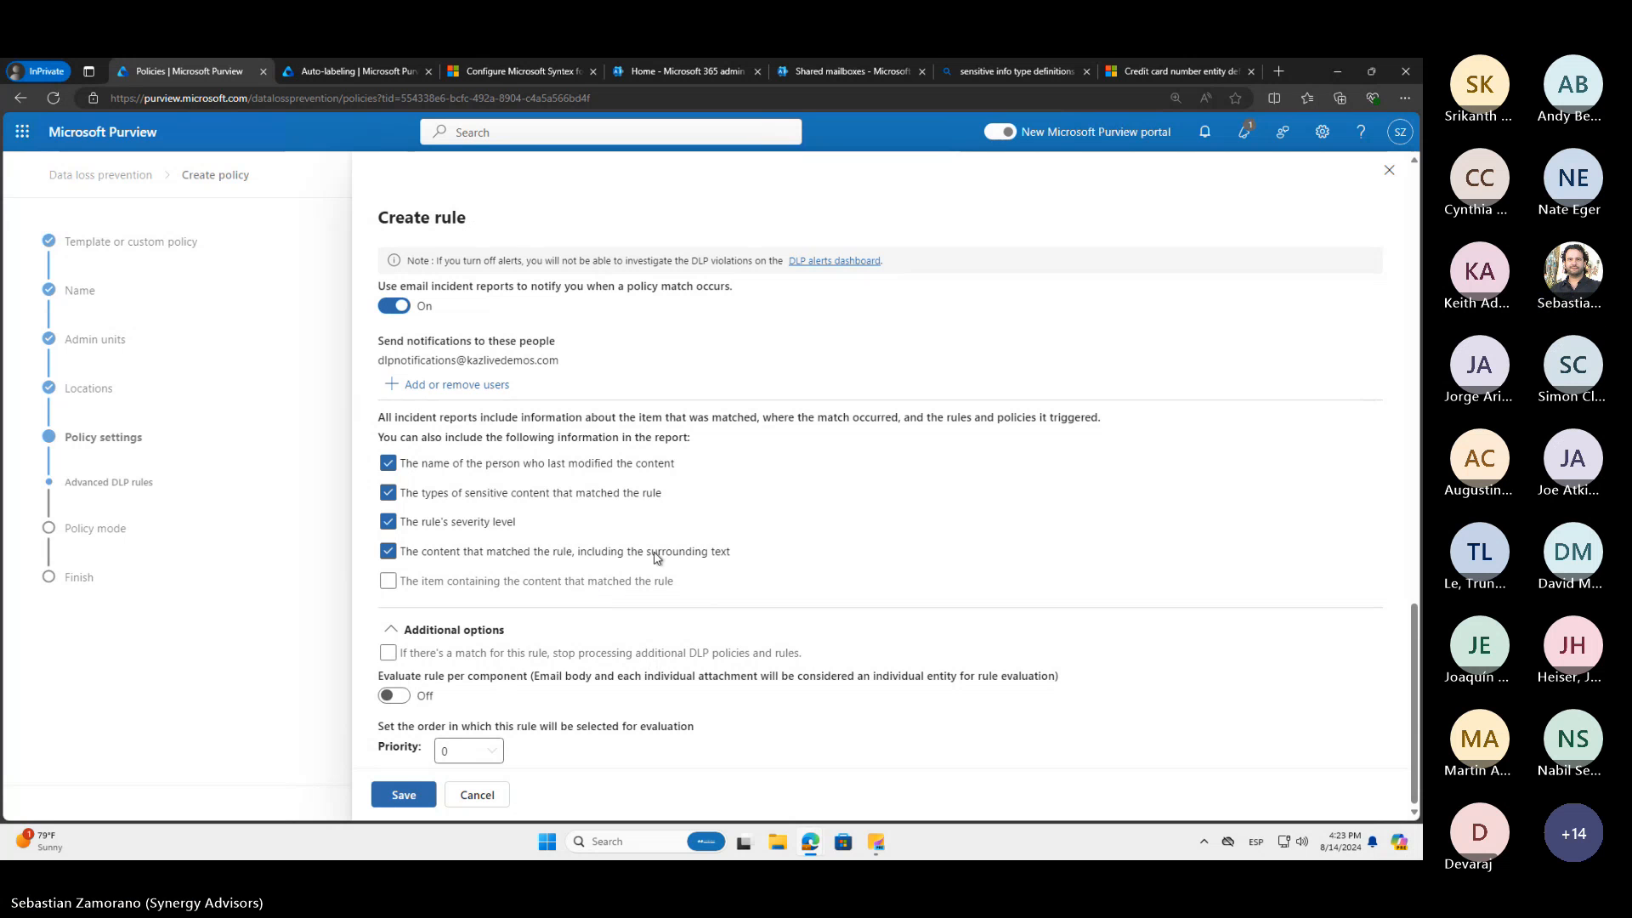
Set the severity level used in the rule's admin alerts and reports to High
{"action": "scroll", "coordinate": [663, 551], "scroll_direction": "up", "scroll_amount": 1}
{"action": "scroll", "coordinate": [662, 551], "scroll_direction": "up", "scroll_amount": 3}
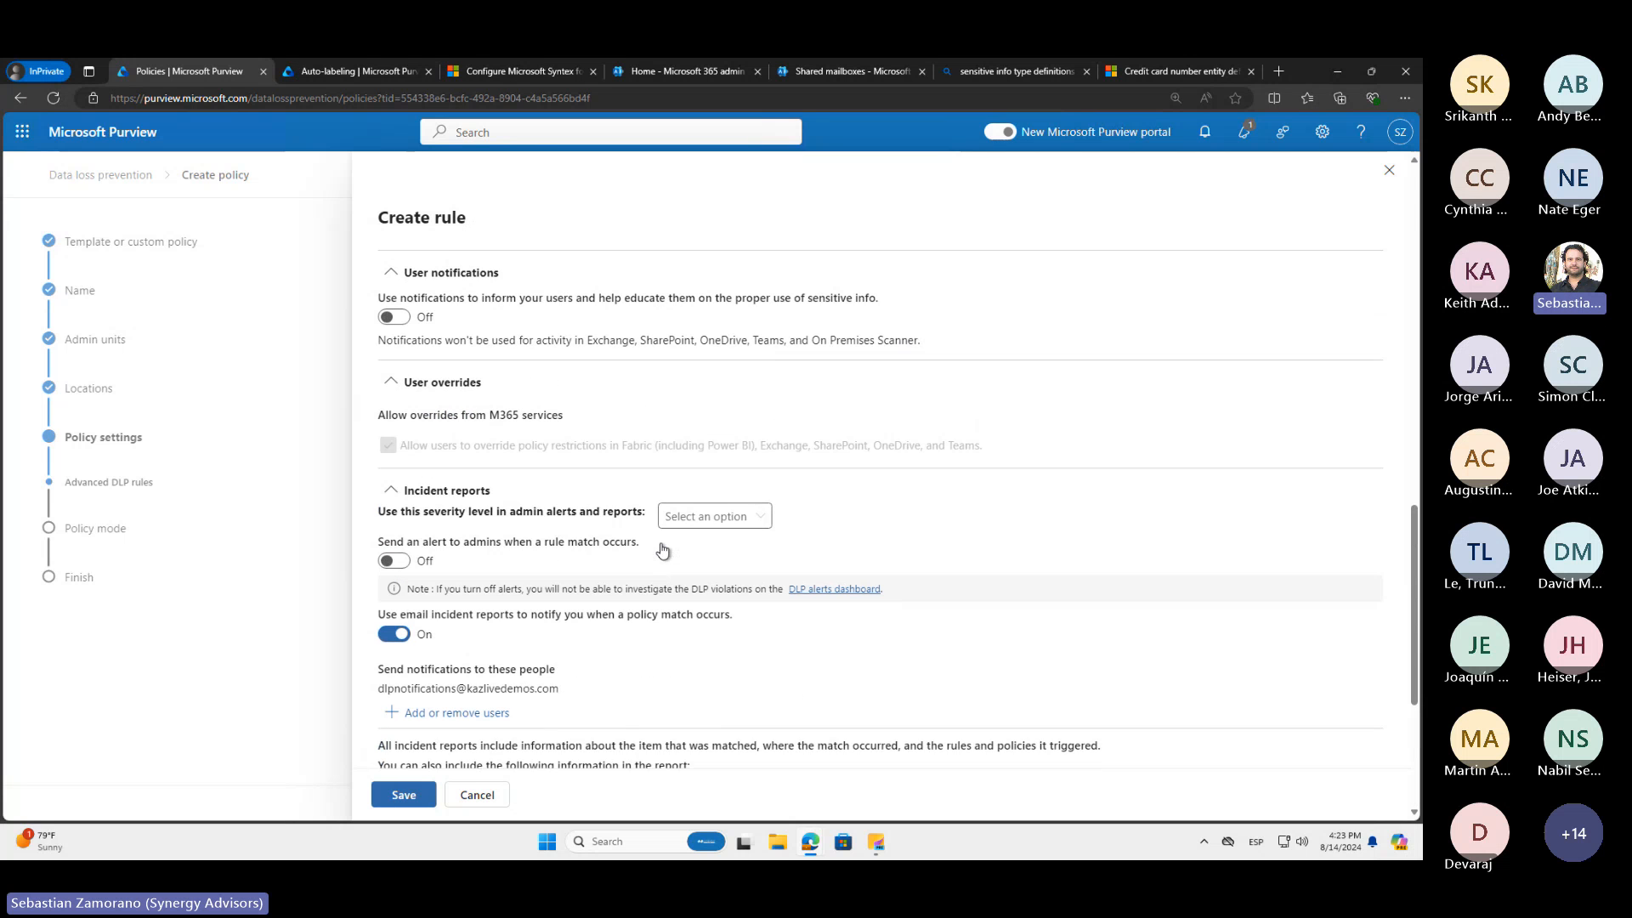
{"action": "scroll", "coordinate": [663, 550], "scroll_direction": "down", "scroll_amount": 4}
{"action": "scroll", "coordinate": [663, 551], "scroll_direction": "up", "scroll_amount": 4}
{"action": "scroll", "coordinate": [663, 551], "scroll_direction": "up", "scroll_amount": 3}
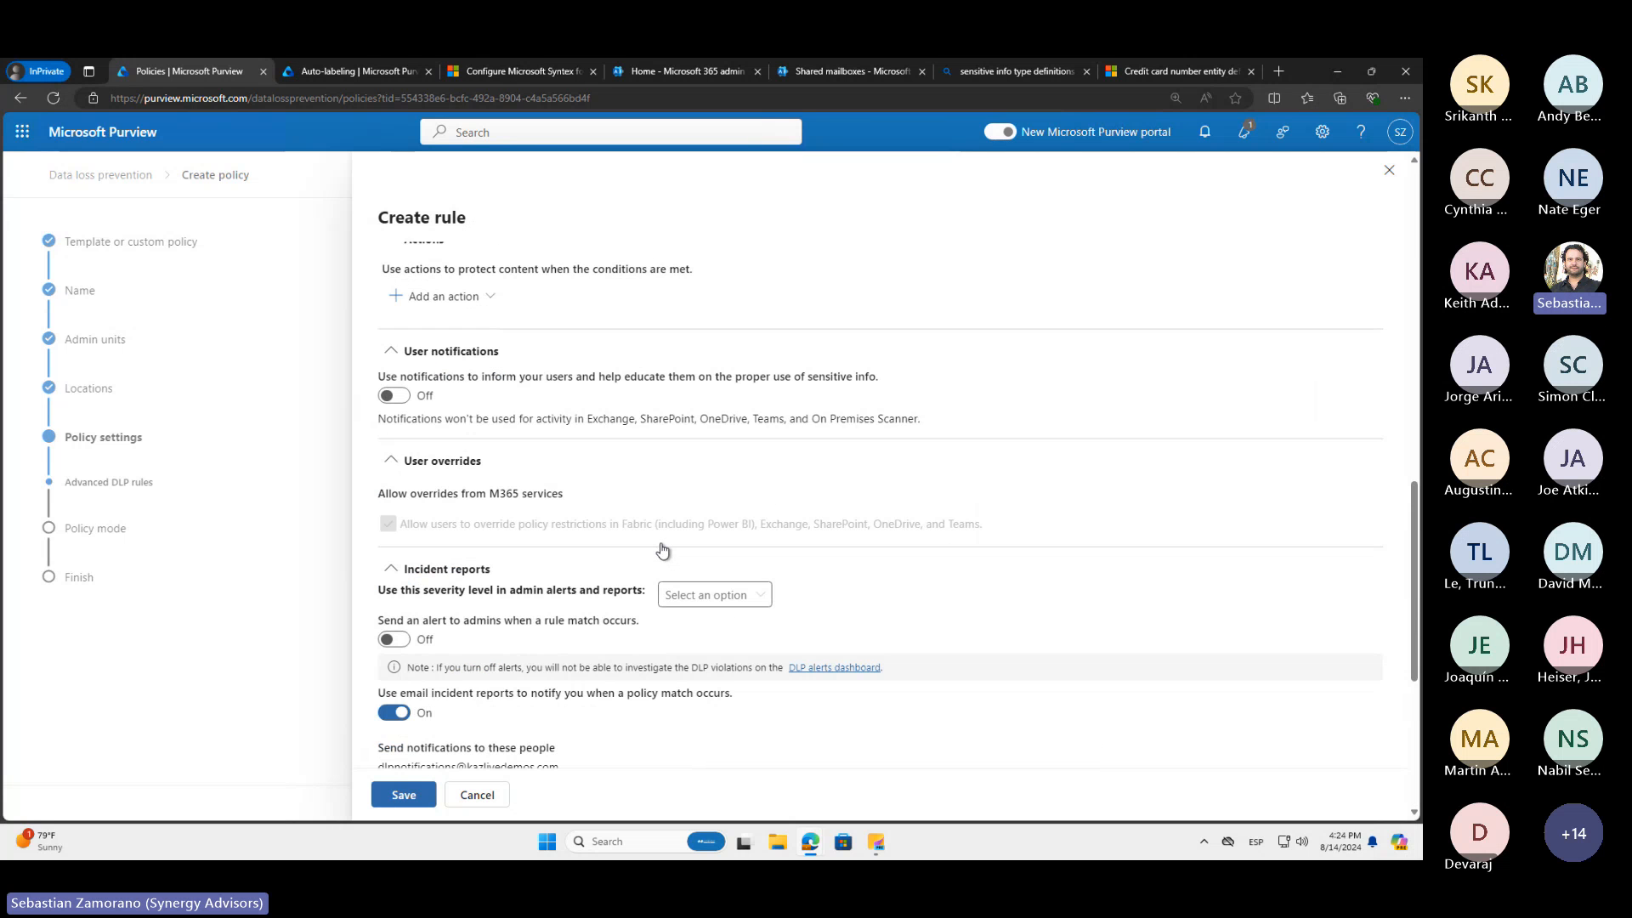
{"action": "scroll", "coordinate": [663, 549], "scroll_direction": "down", "scroll_amount": 2}
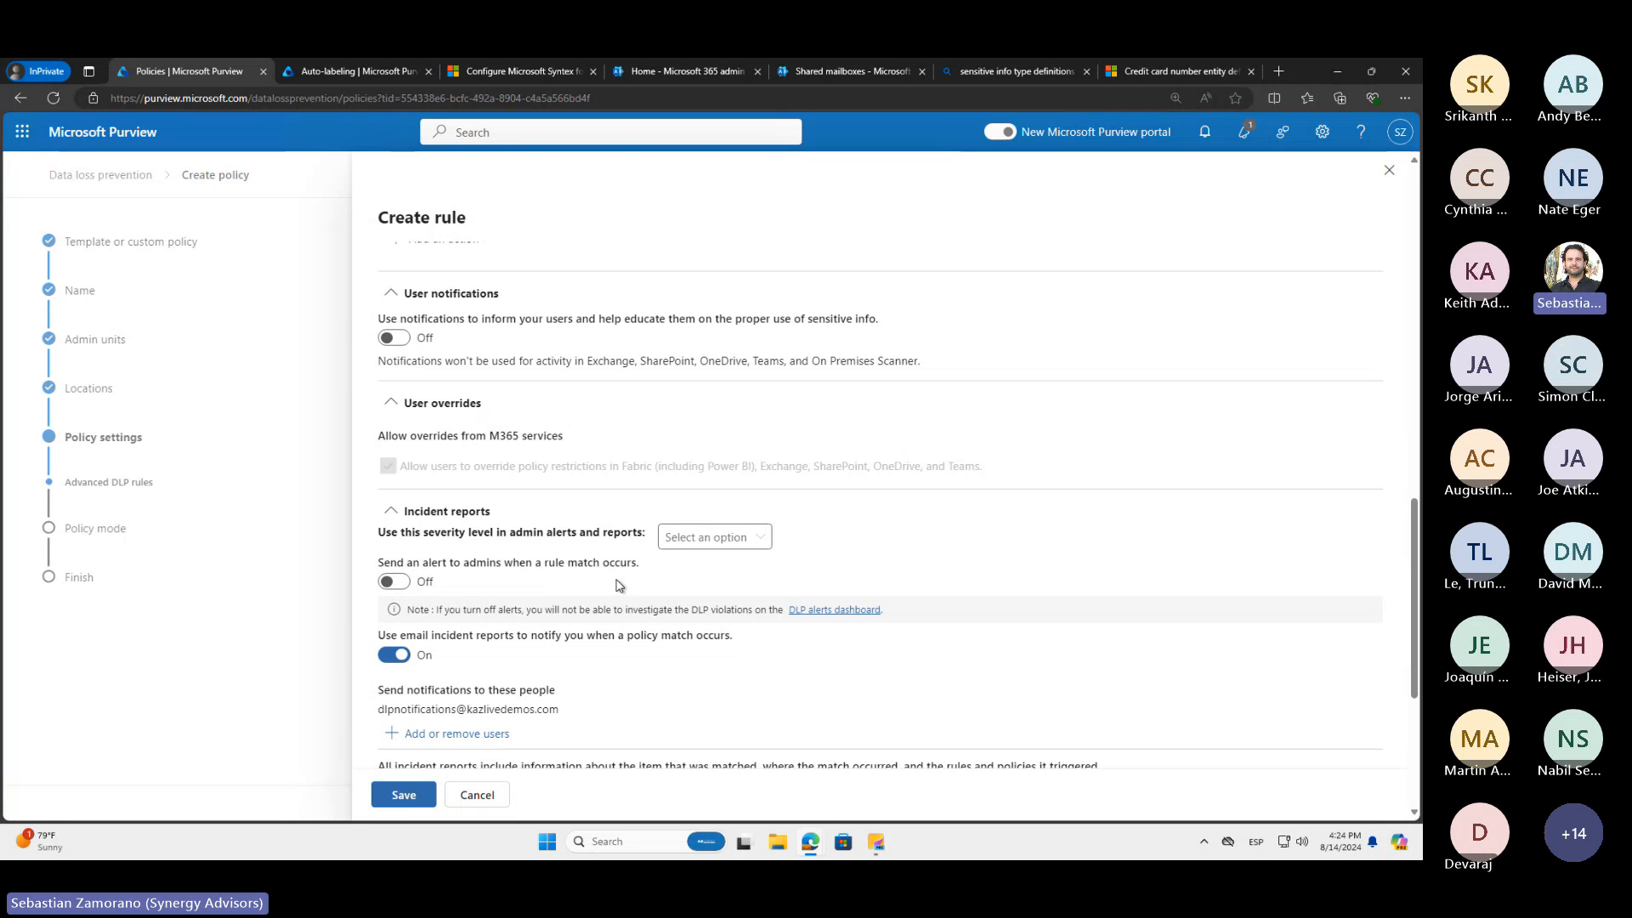
{"action": "left_click", "coordinate": [745, 538]}
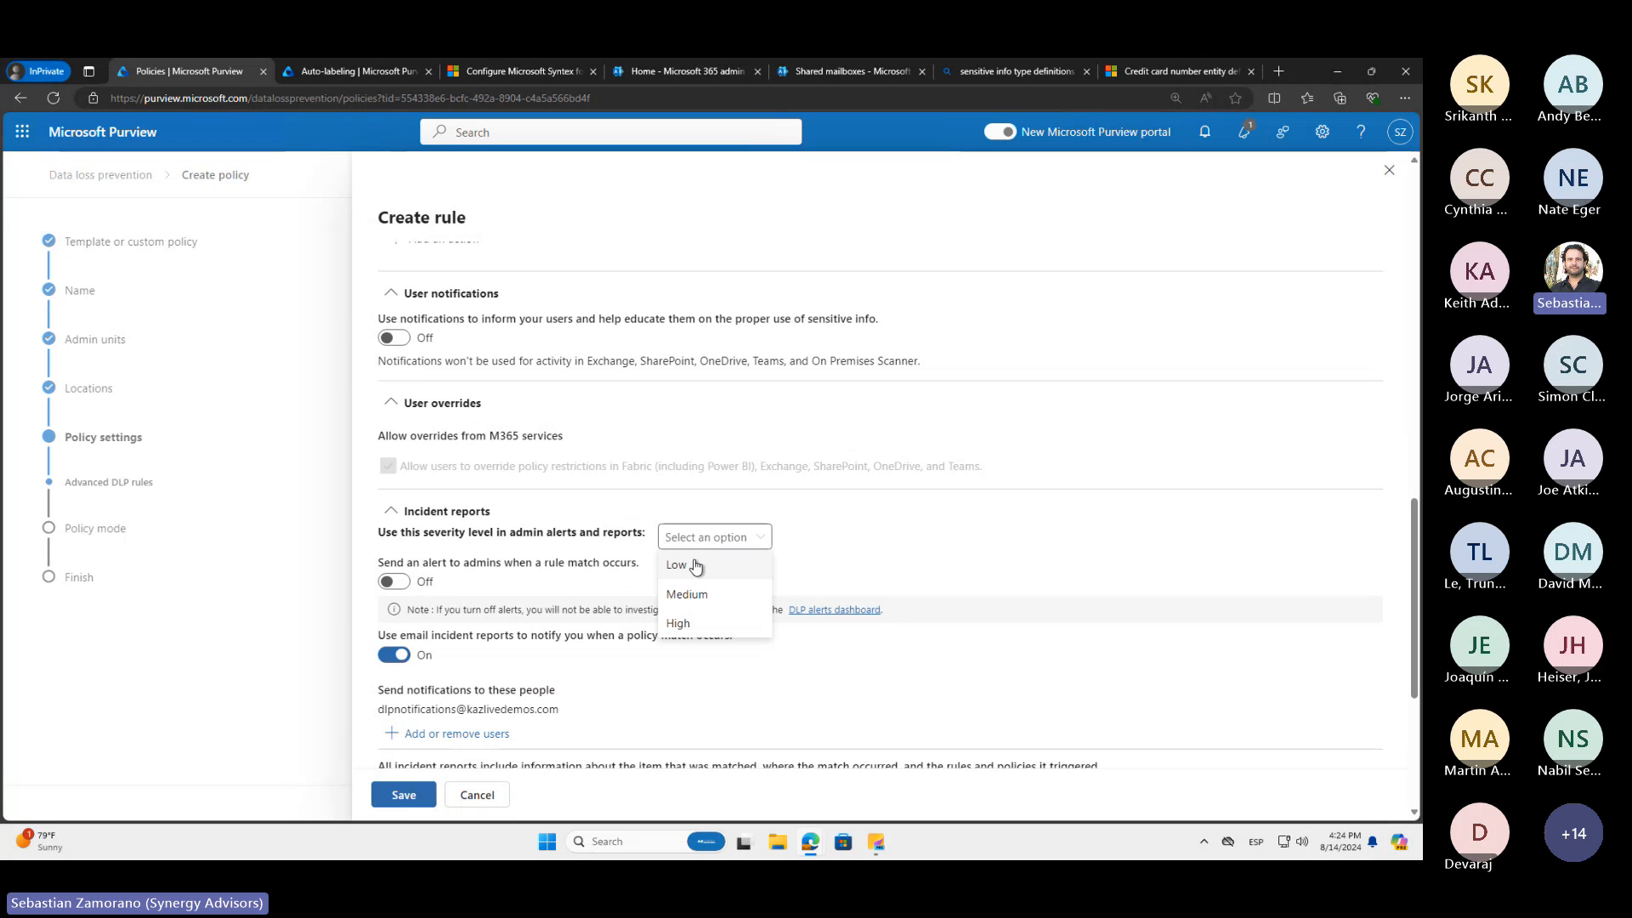
{"action": "left_click", "coordinate": [686, 625]}
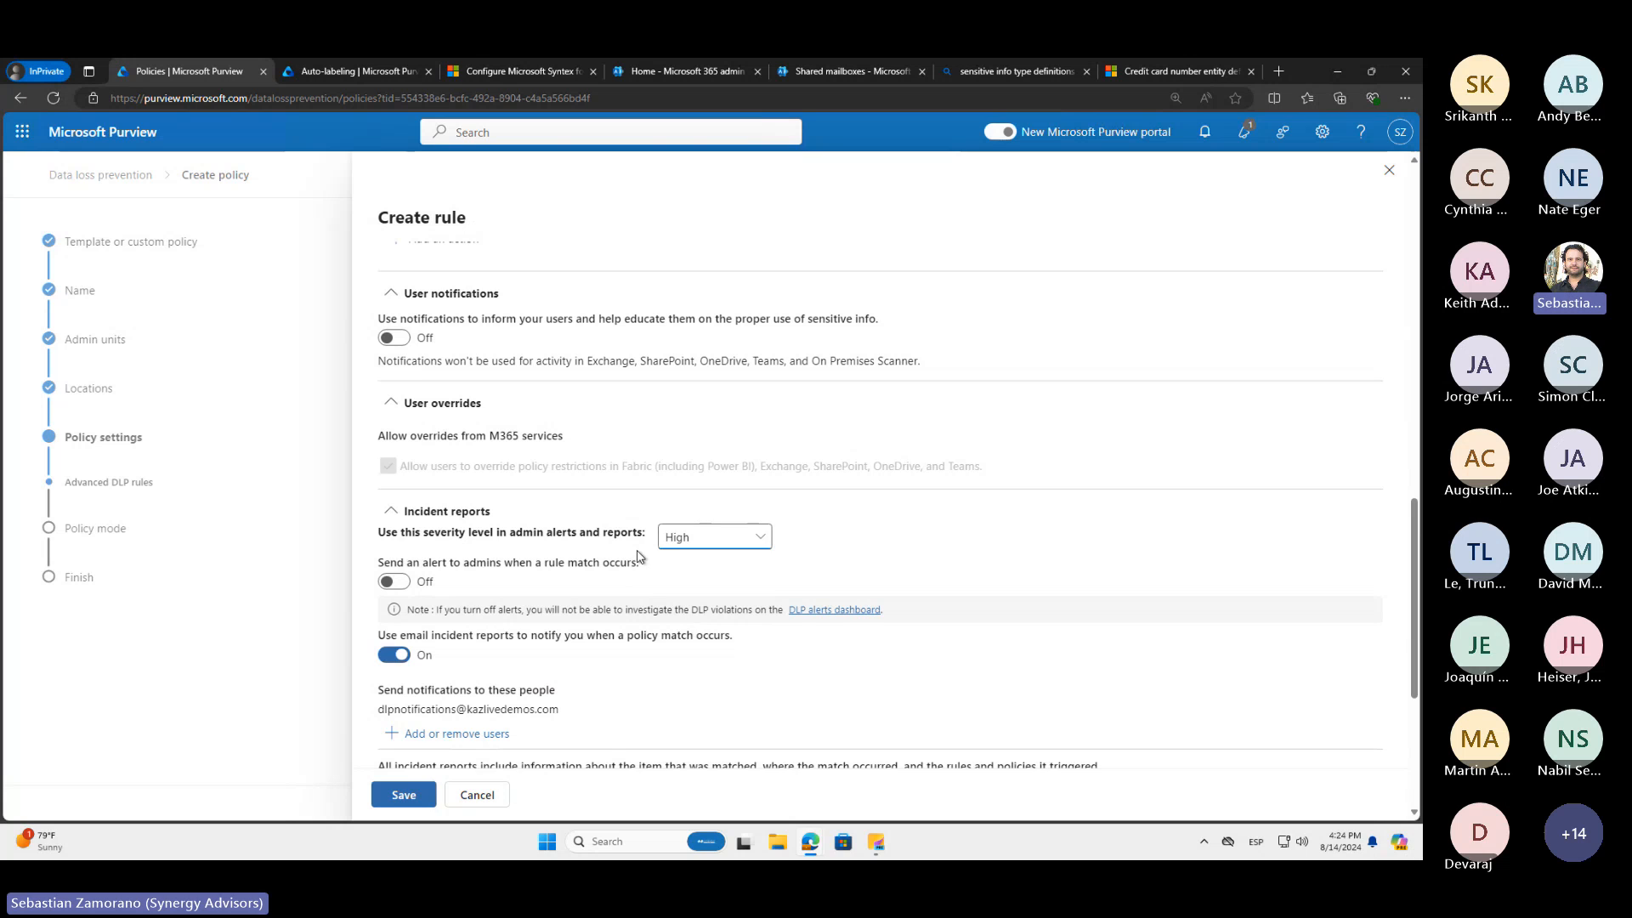
Turn on admin alerts for rule matches and save the externally shared PCI rule
{"action": "left_click", "coordinate": [394, 582]}
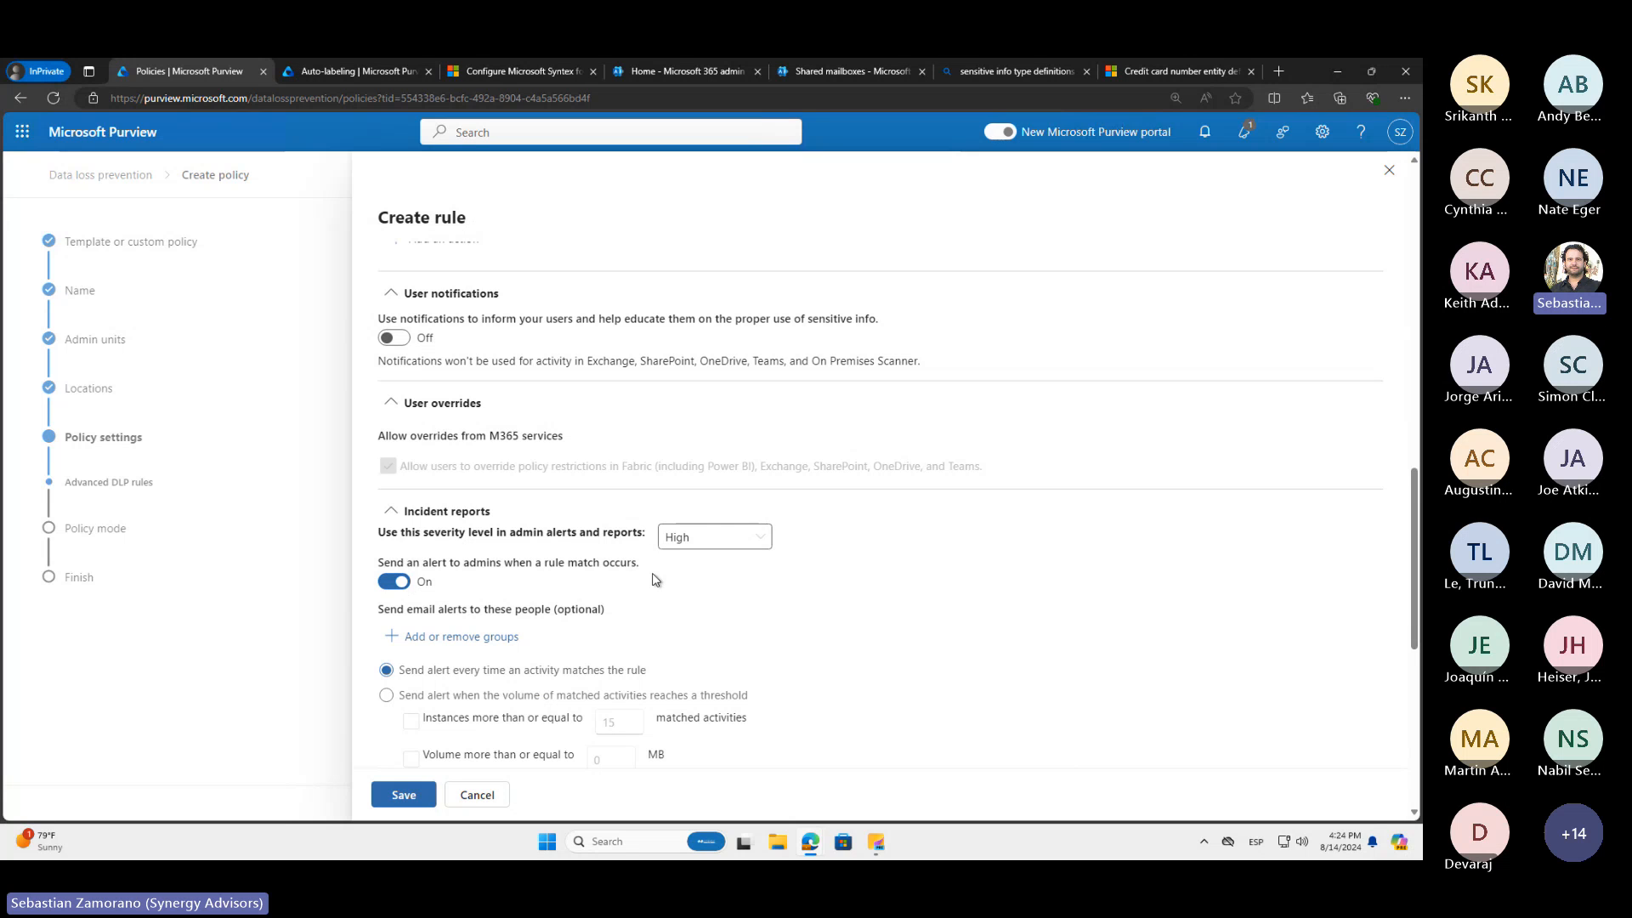
{"action": "scroll", "coordinate": [654, 578], "scroll_direction": "down", "scroll_amount": 2}
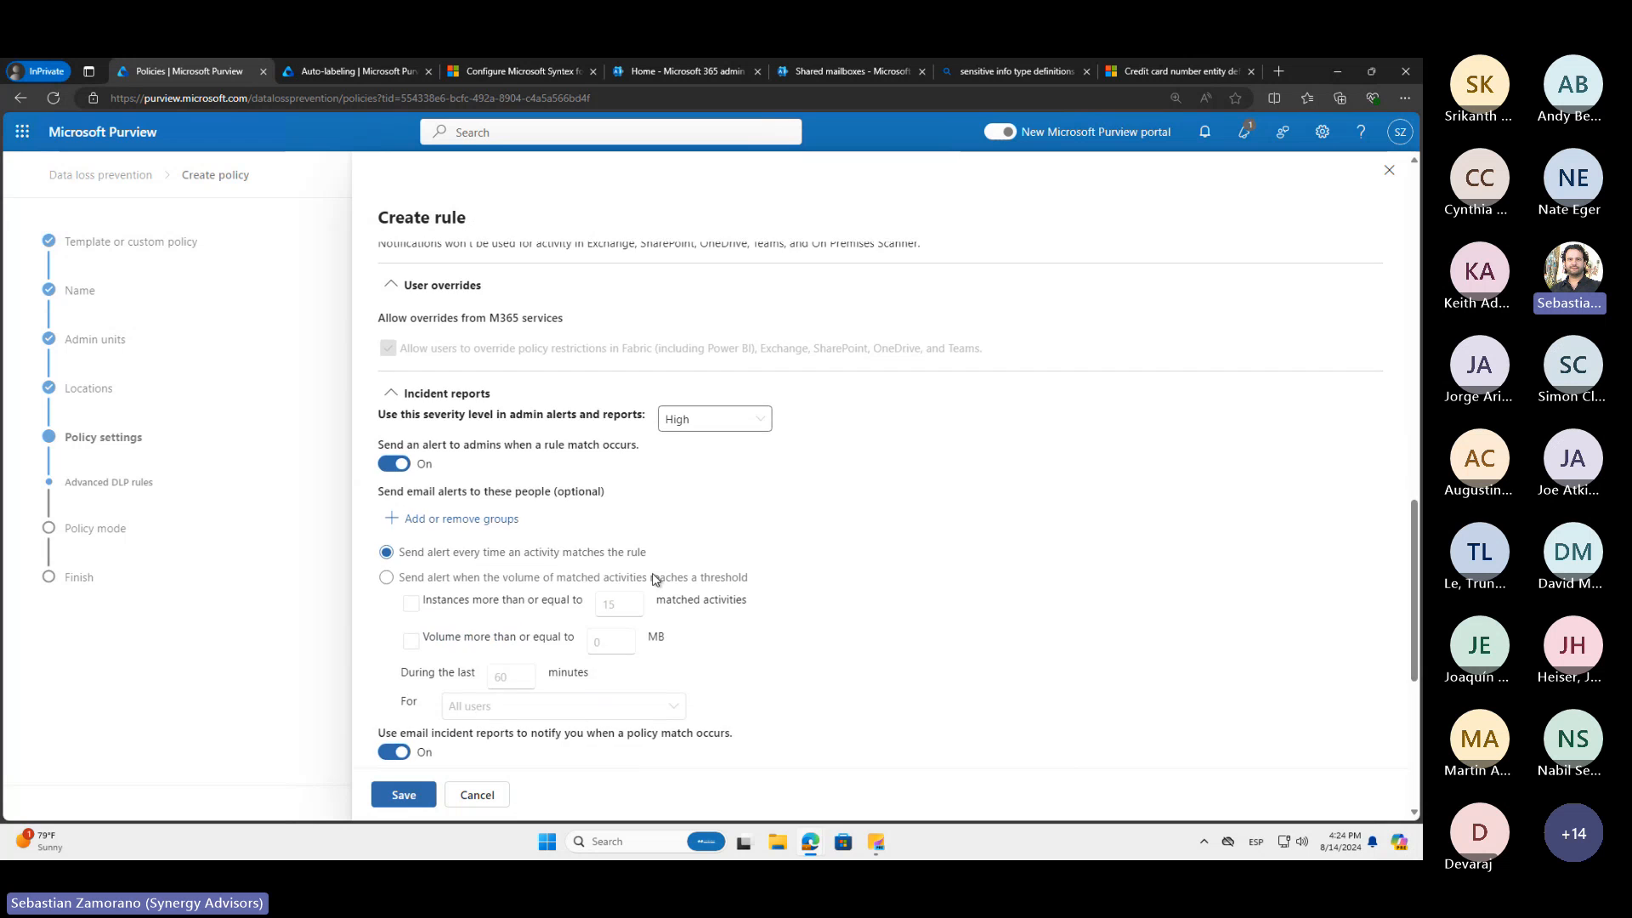
{"action": "scroll", "coordinate": [654, 579], "scroll_direction": "down", "scroll_amount": 8}
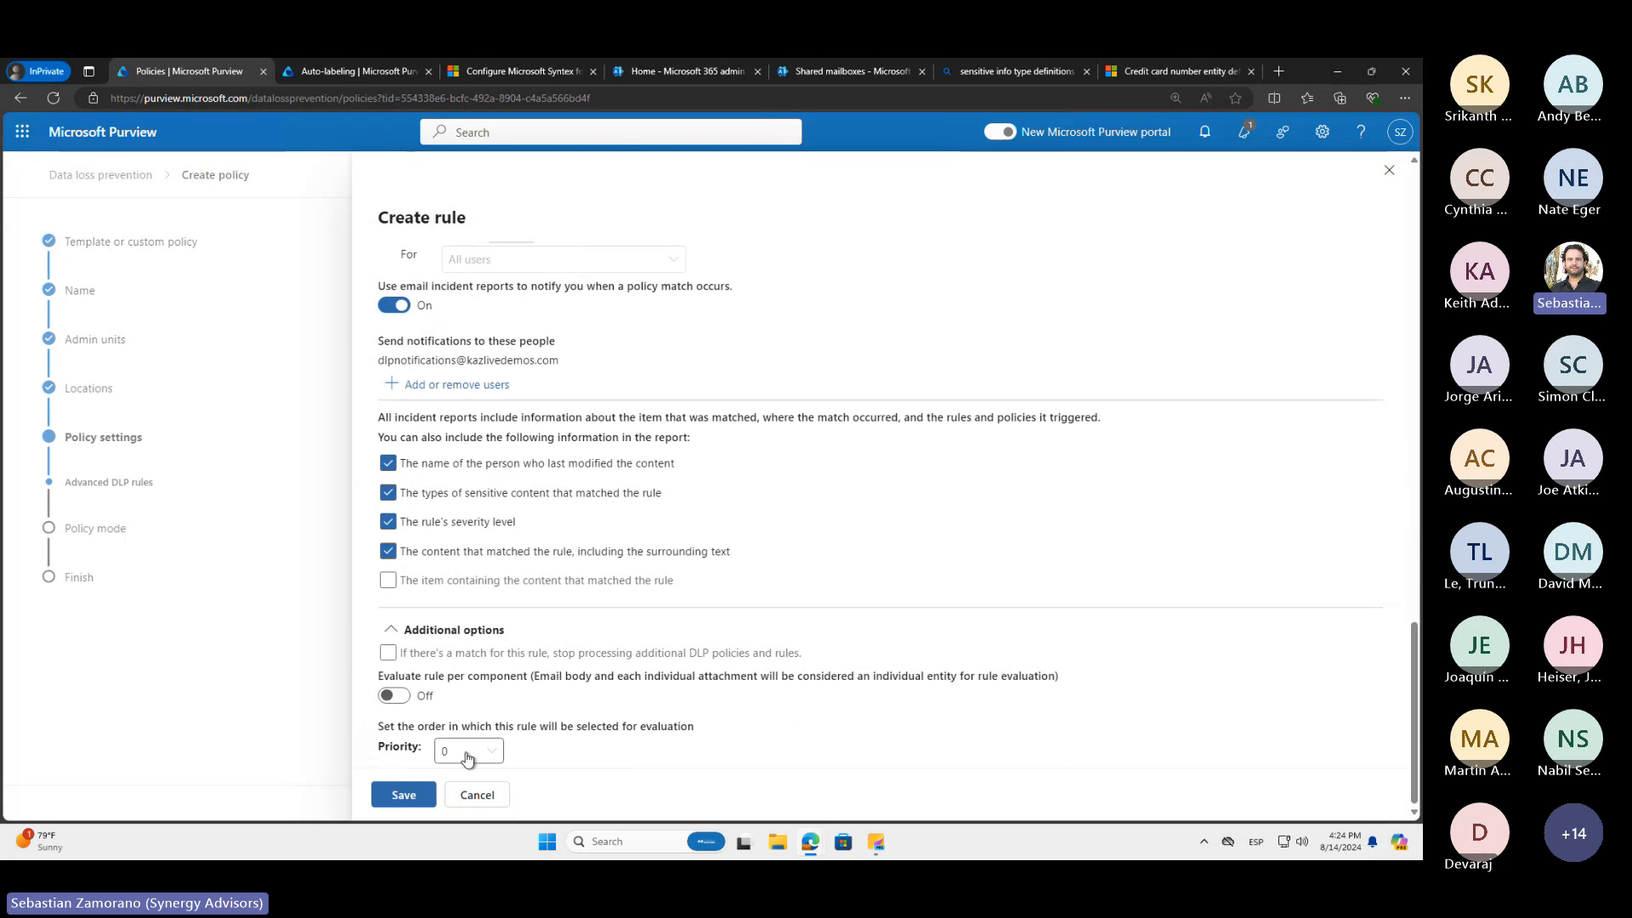
{"action": "left_click", "coordinate": [406, 795]}
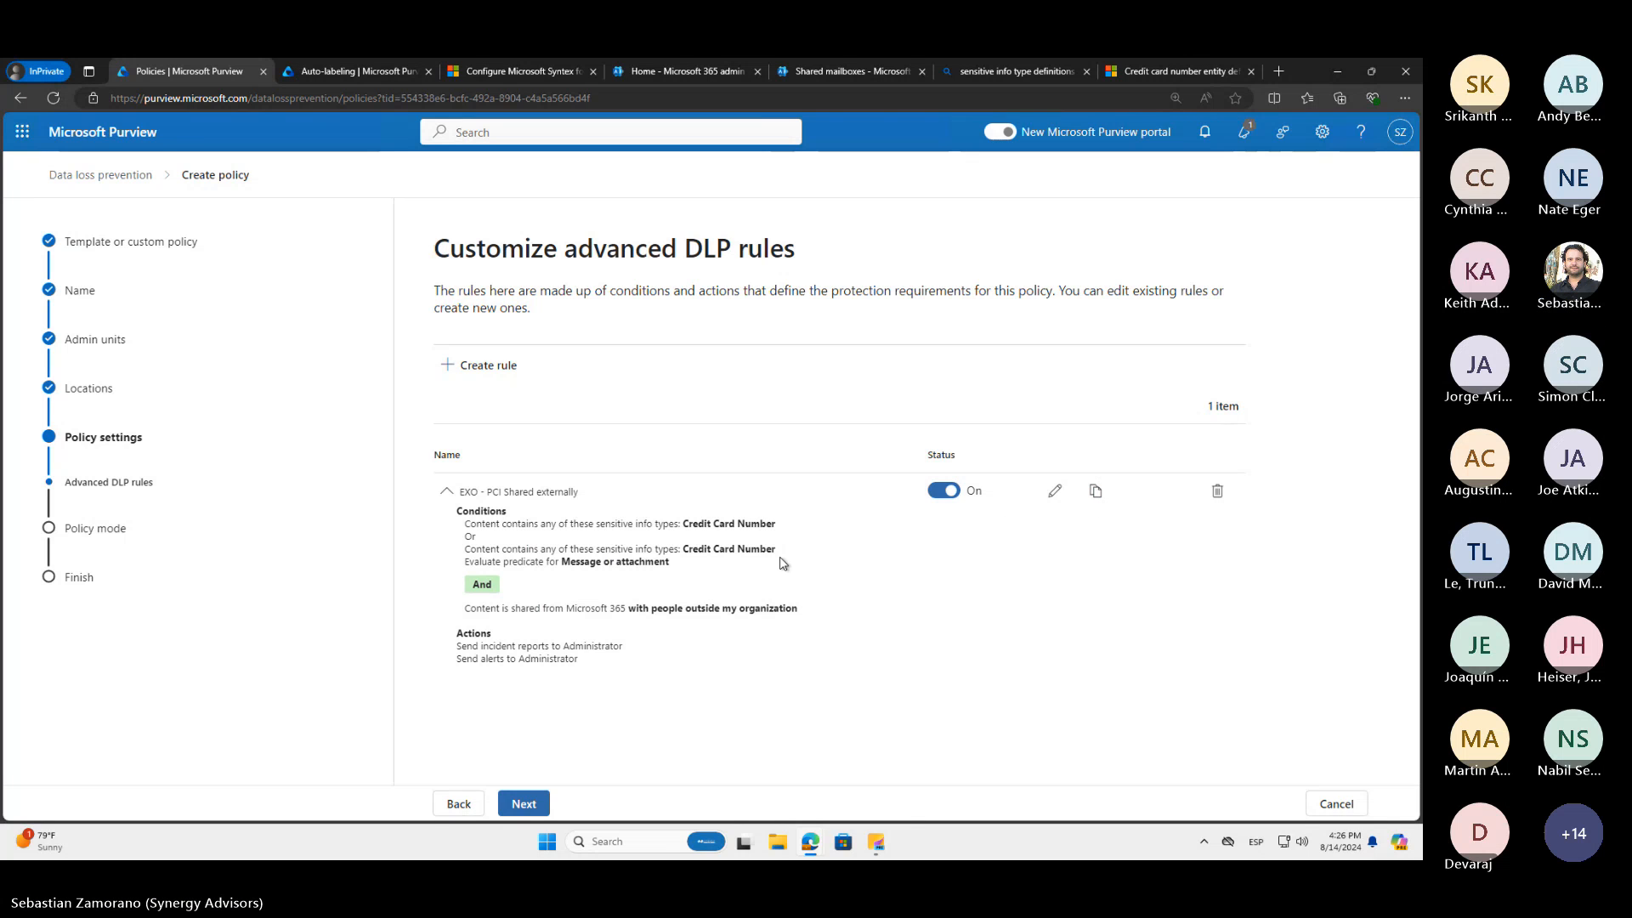
Duplicate the "EXO - PCI Shared externally" rule and name the copy "EXO - PCI Shared internally"
{"action": "left_click", "coordinate": [1095, 491]}
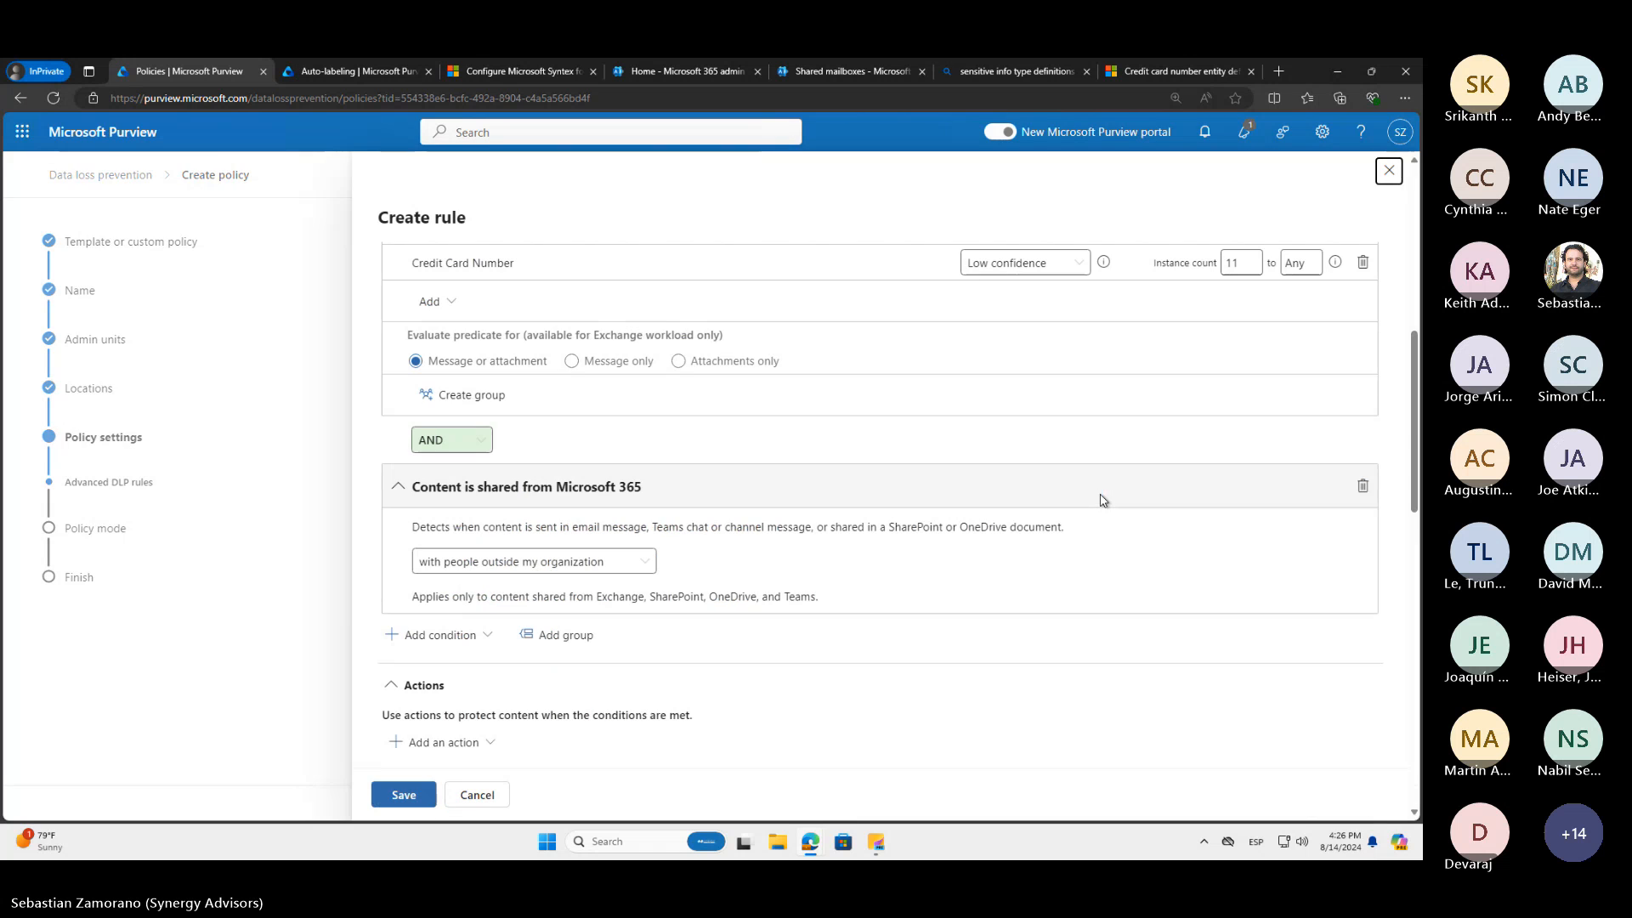
{"action": "scroll", "coordinate": [665, 324], "scroll_direction": "up", "scroll_amount": 10}
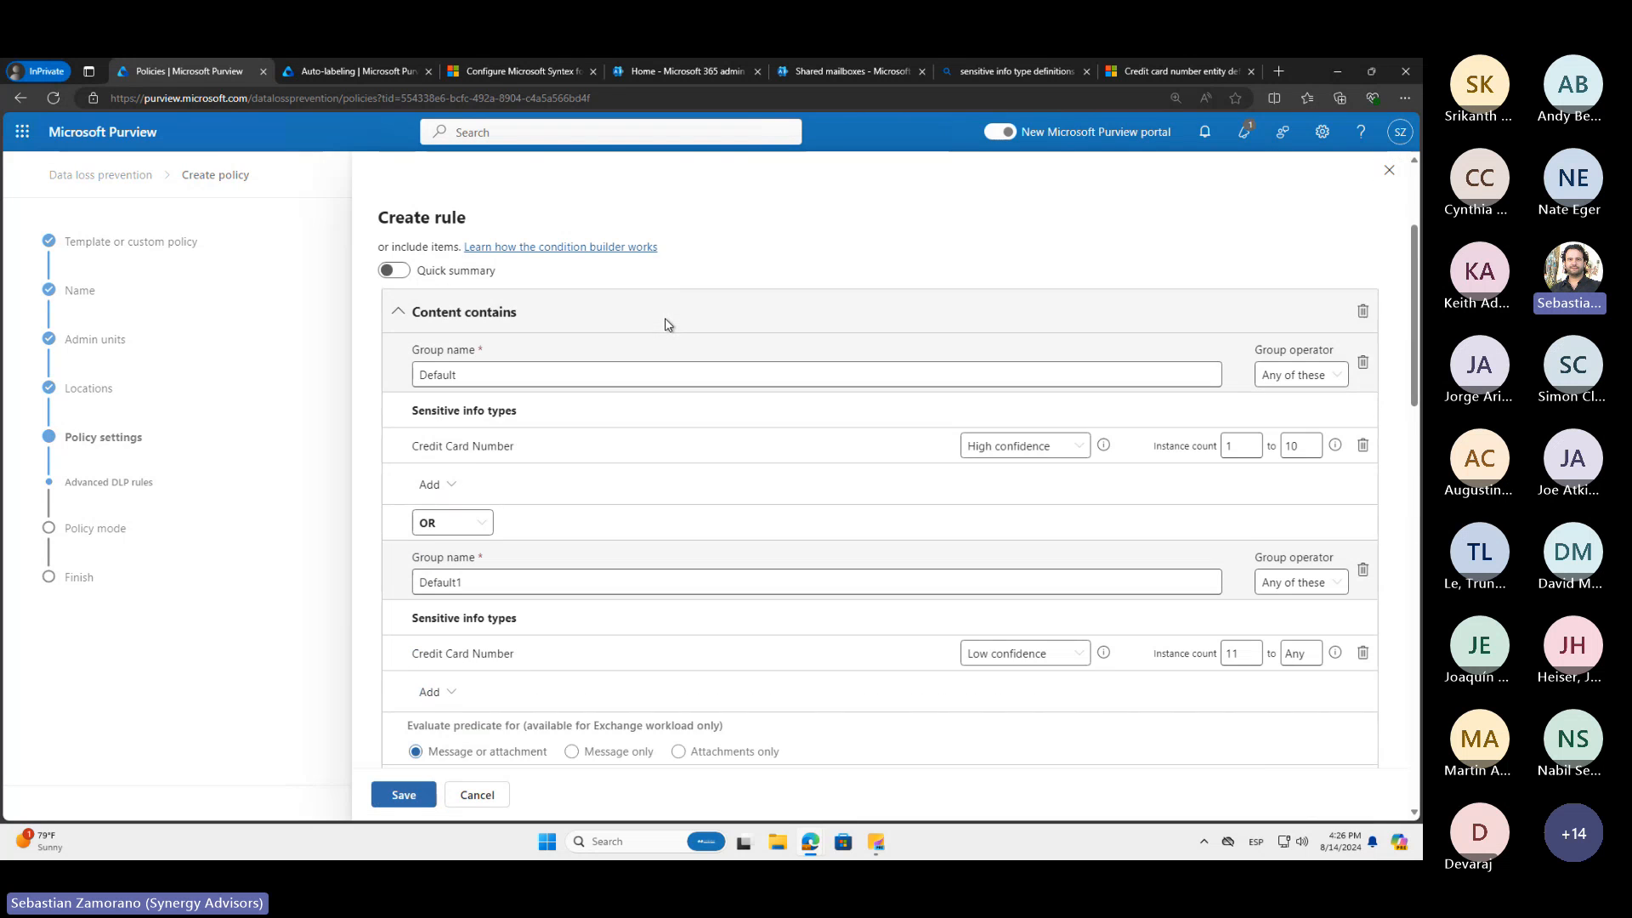
{"action": "left_click_drag", "start_coordinate": [554, 295], "coordinate": [476, 290]}
{"action": "type", "text": "I Shared inte"}
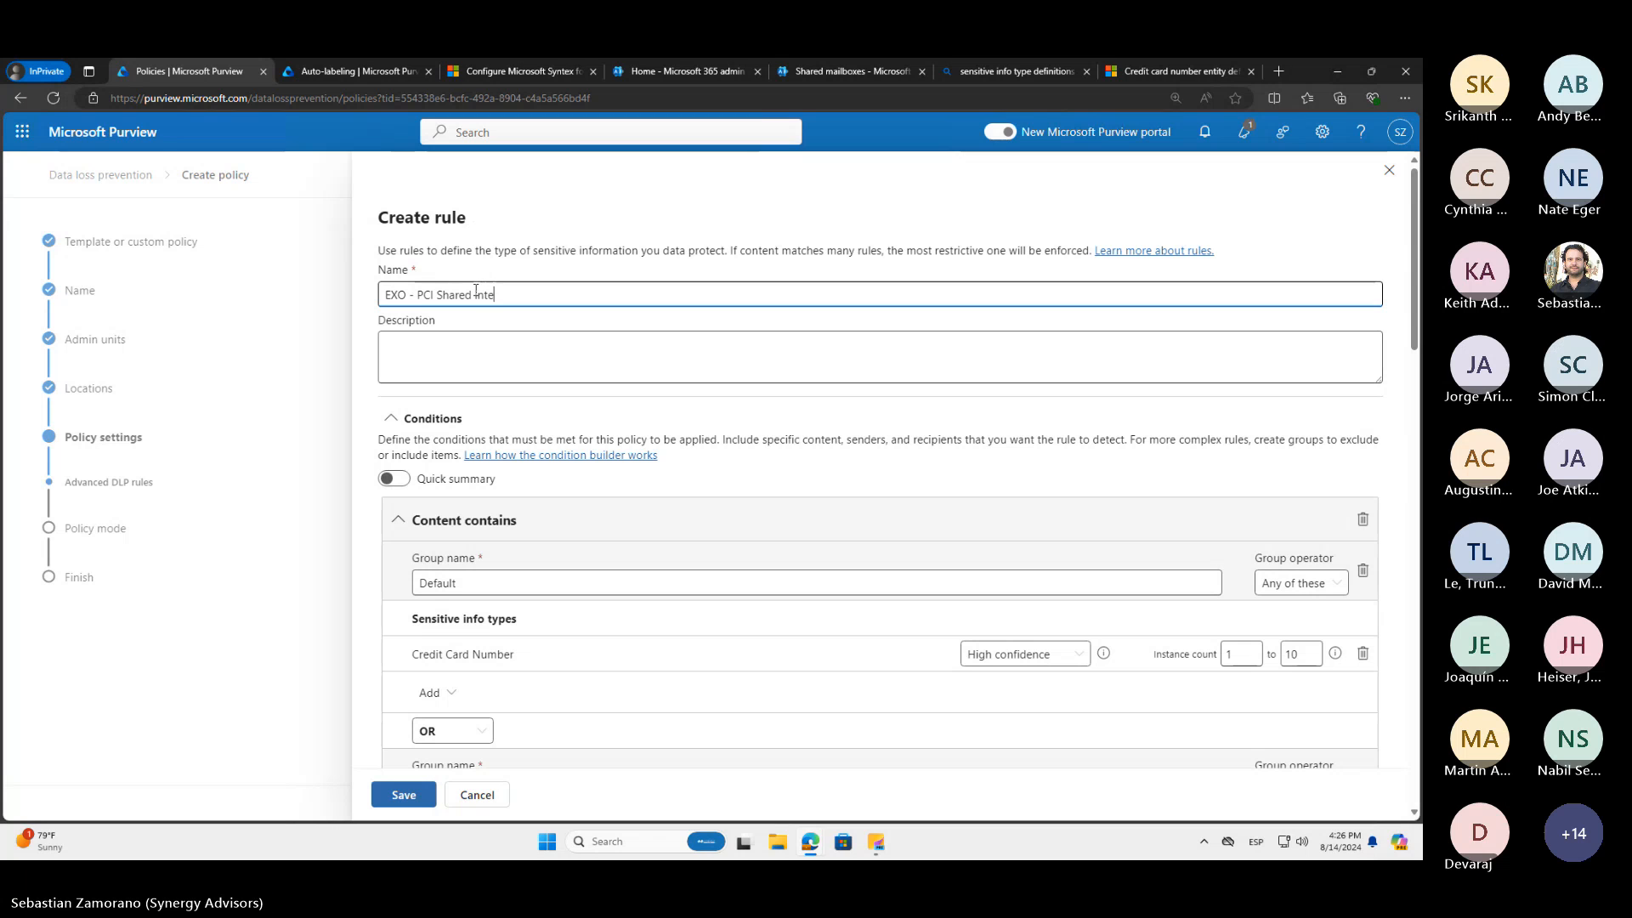
{"action": "type", "text": "rnally"}
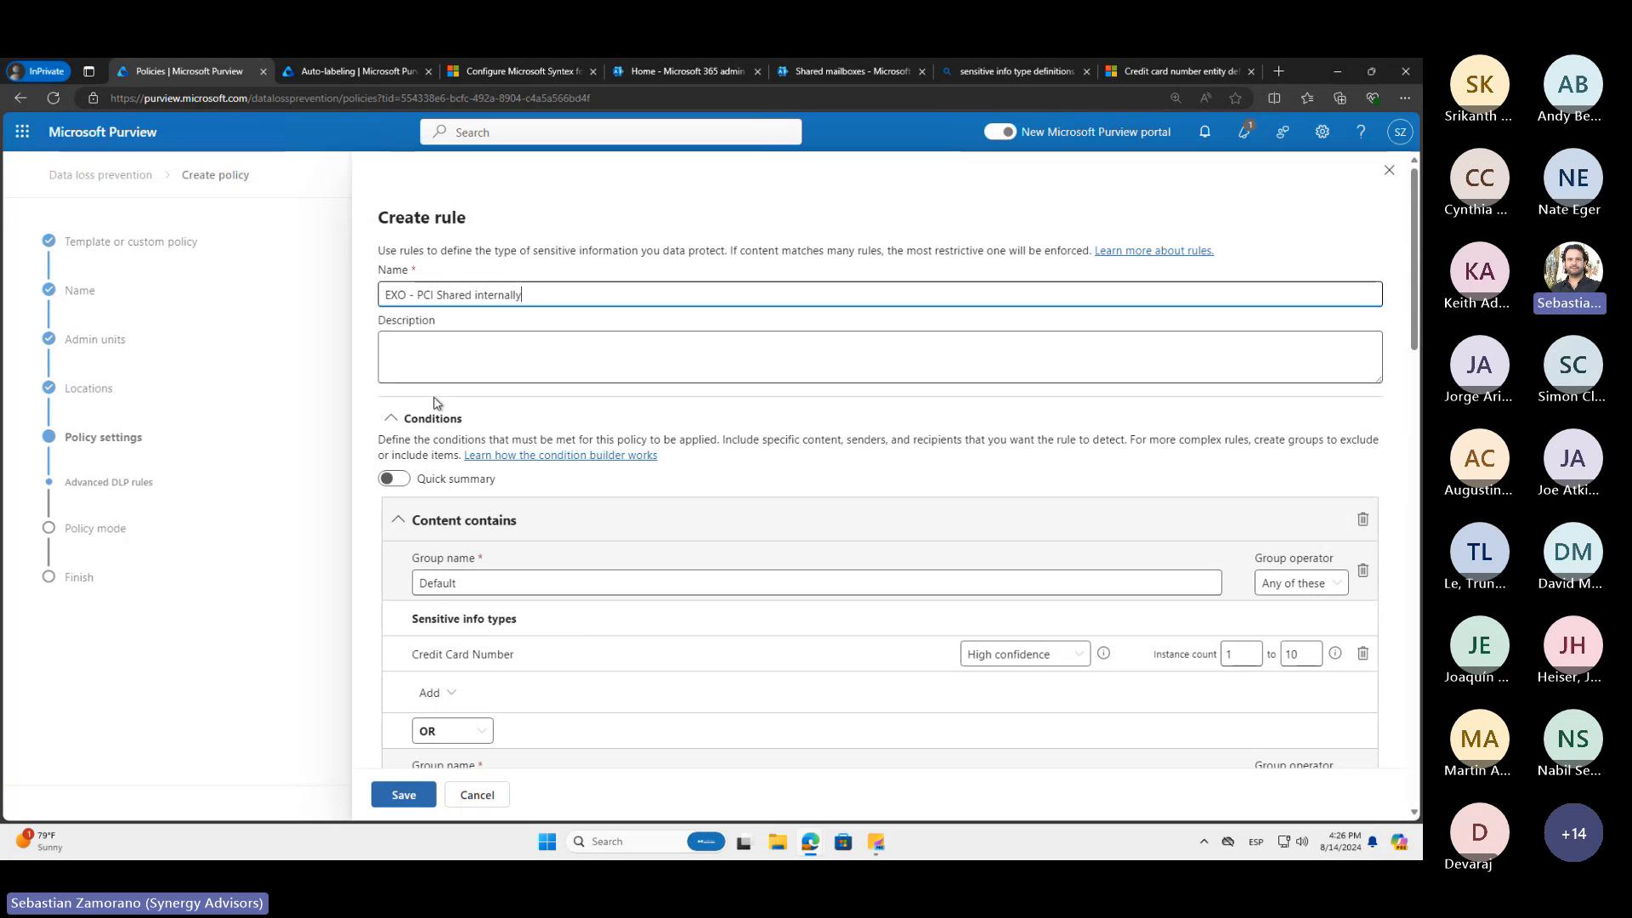
Set the copied rule's "Content is shared from Microsoft 365" condition to "only with people inside my organization"
{"action": "scroll", "coordinate": [428, 443], "scroll_direction": "down", "scroll_amount": 1}
{"action": "scroll", "coordinate": [428, 442], "scroll_direction": "down", "scroll_amount": 3}
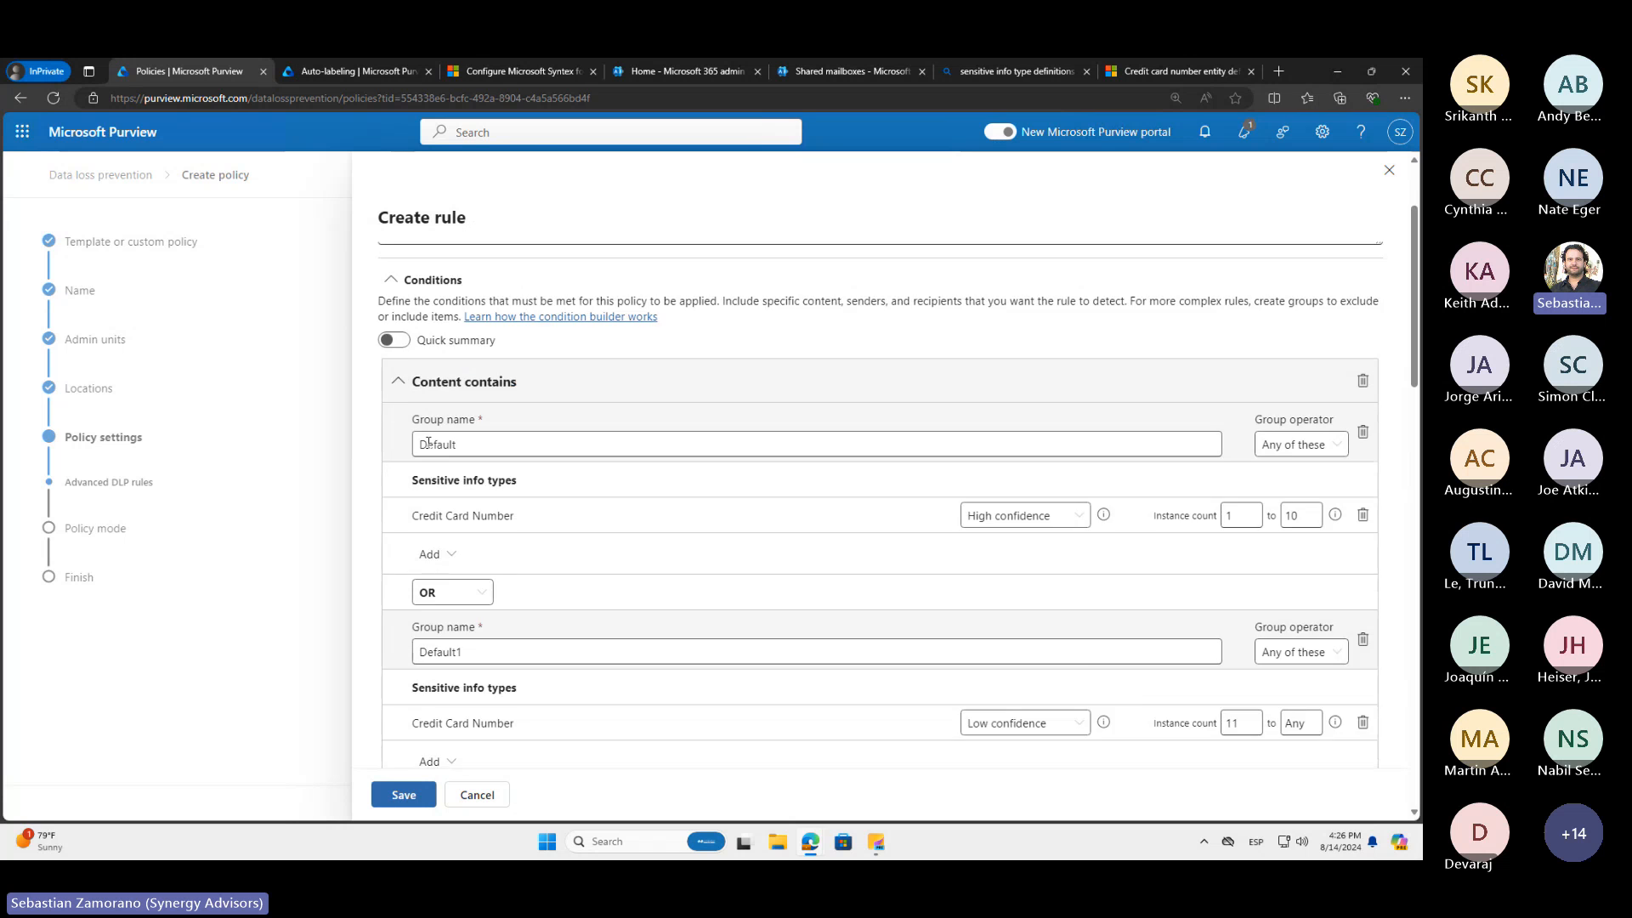
{"action": "scroll", "coordinate": [450, 565], "scroll_direction": "down", "scroll_amount": 4}
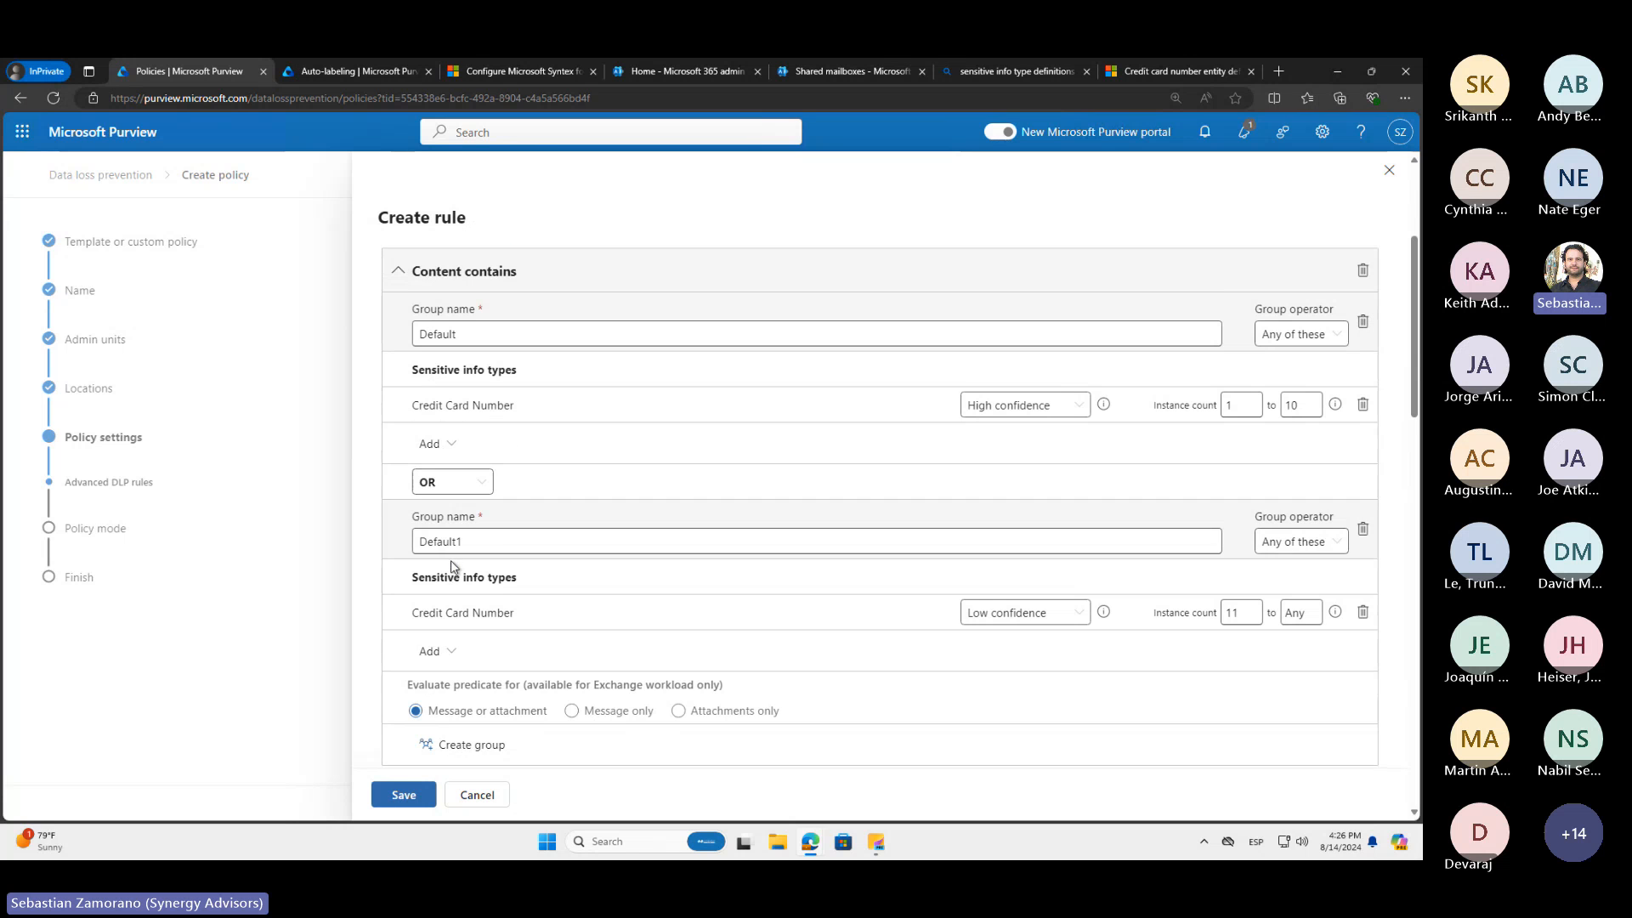
{"action": "scroll", "coordinate": [450, 559], "scroll_direction": "down", "scroll_amount": 2}
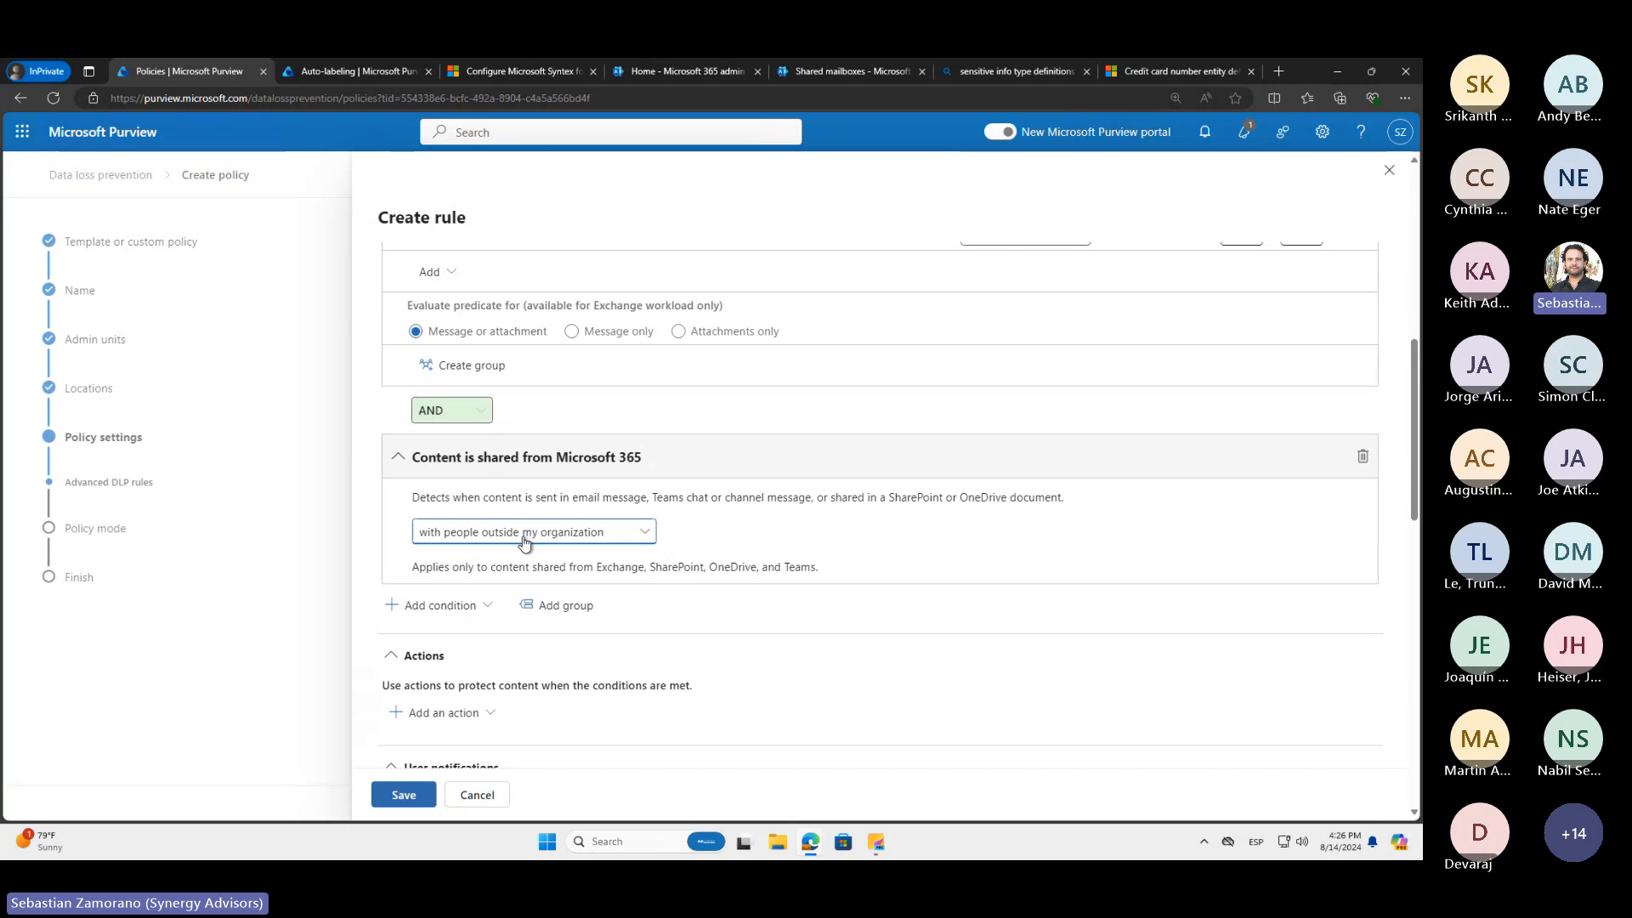
{"action": "left_click", "coordinate": [520, 534]}
{"action": "left_click", "coordinate": [521, 559]}
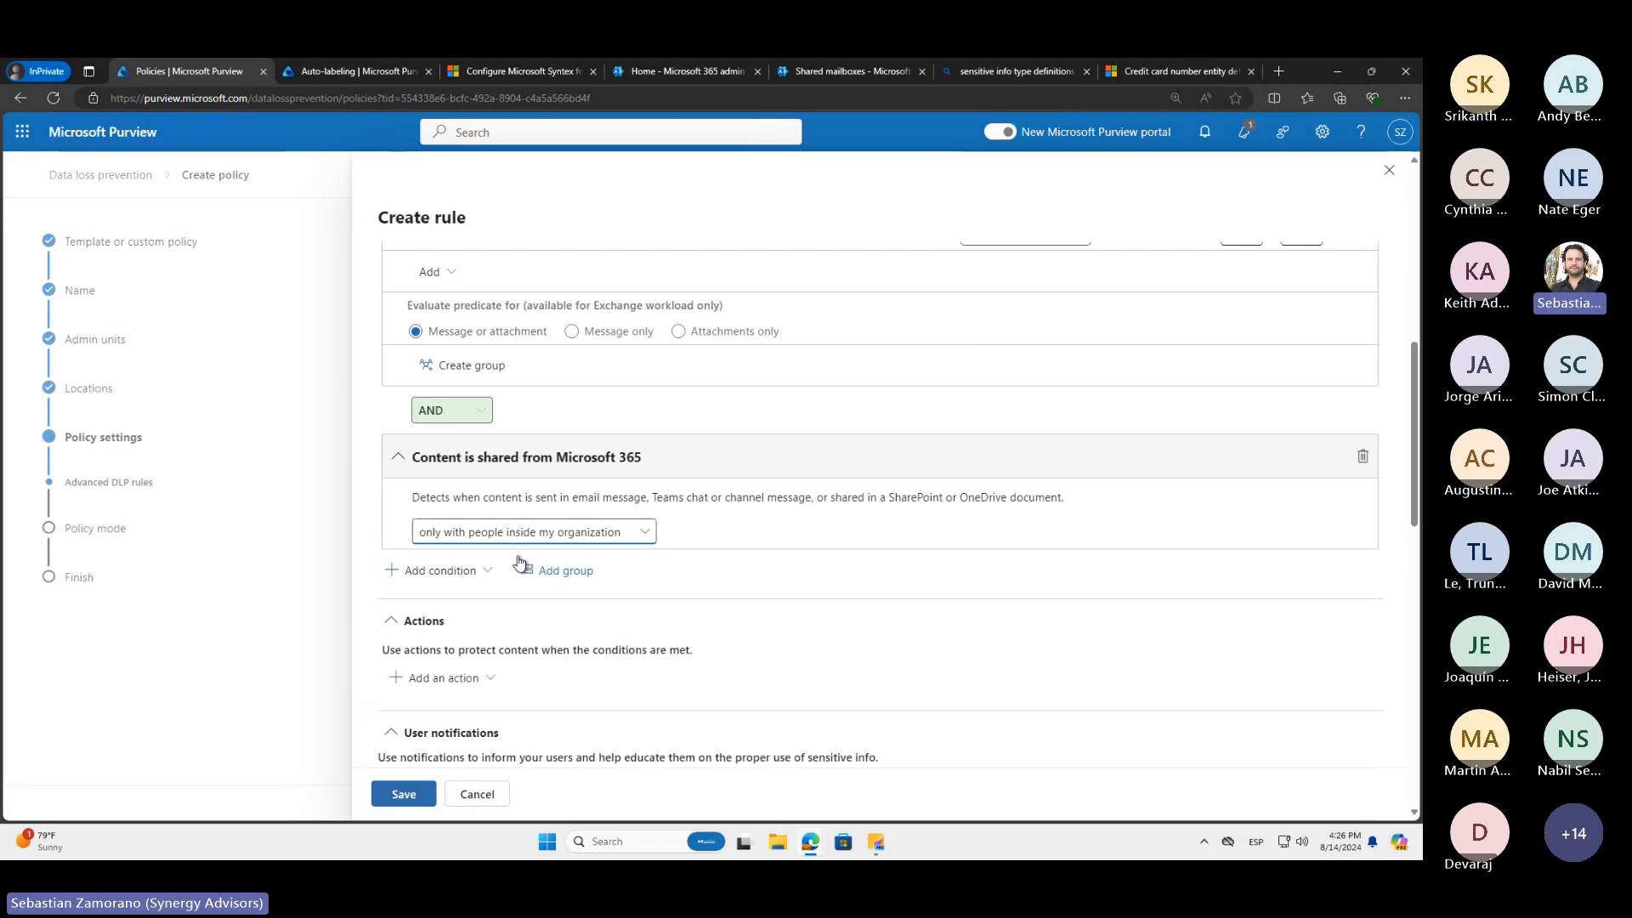
Add a "Content is received from" condition with "People inside my organization" and save the internal sharing rule
{"action": "left_click", "coordinate": [475, 573]}
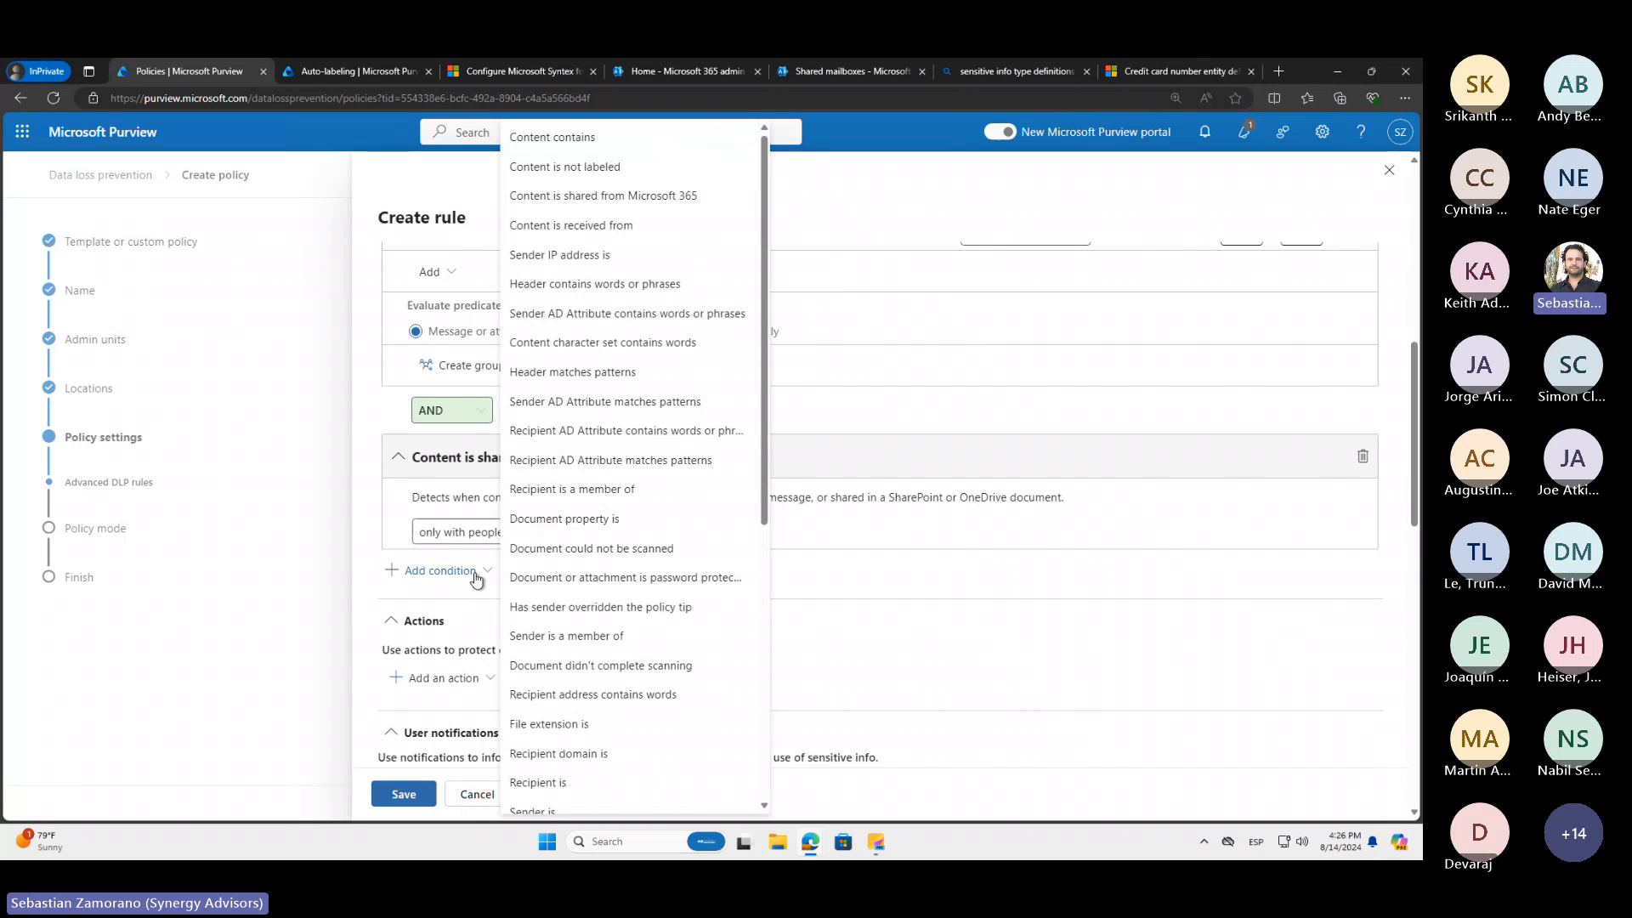
{"action": "left_click", "coordinate": [584, 228]}
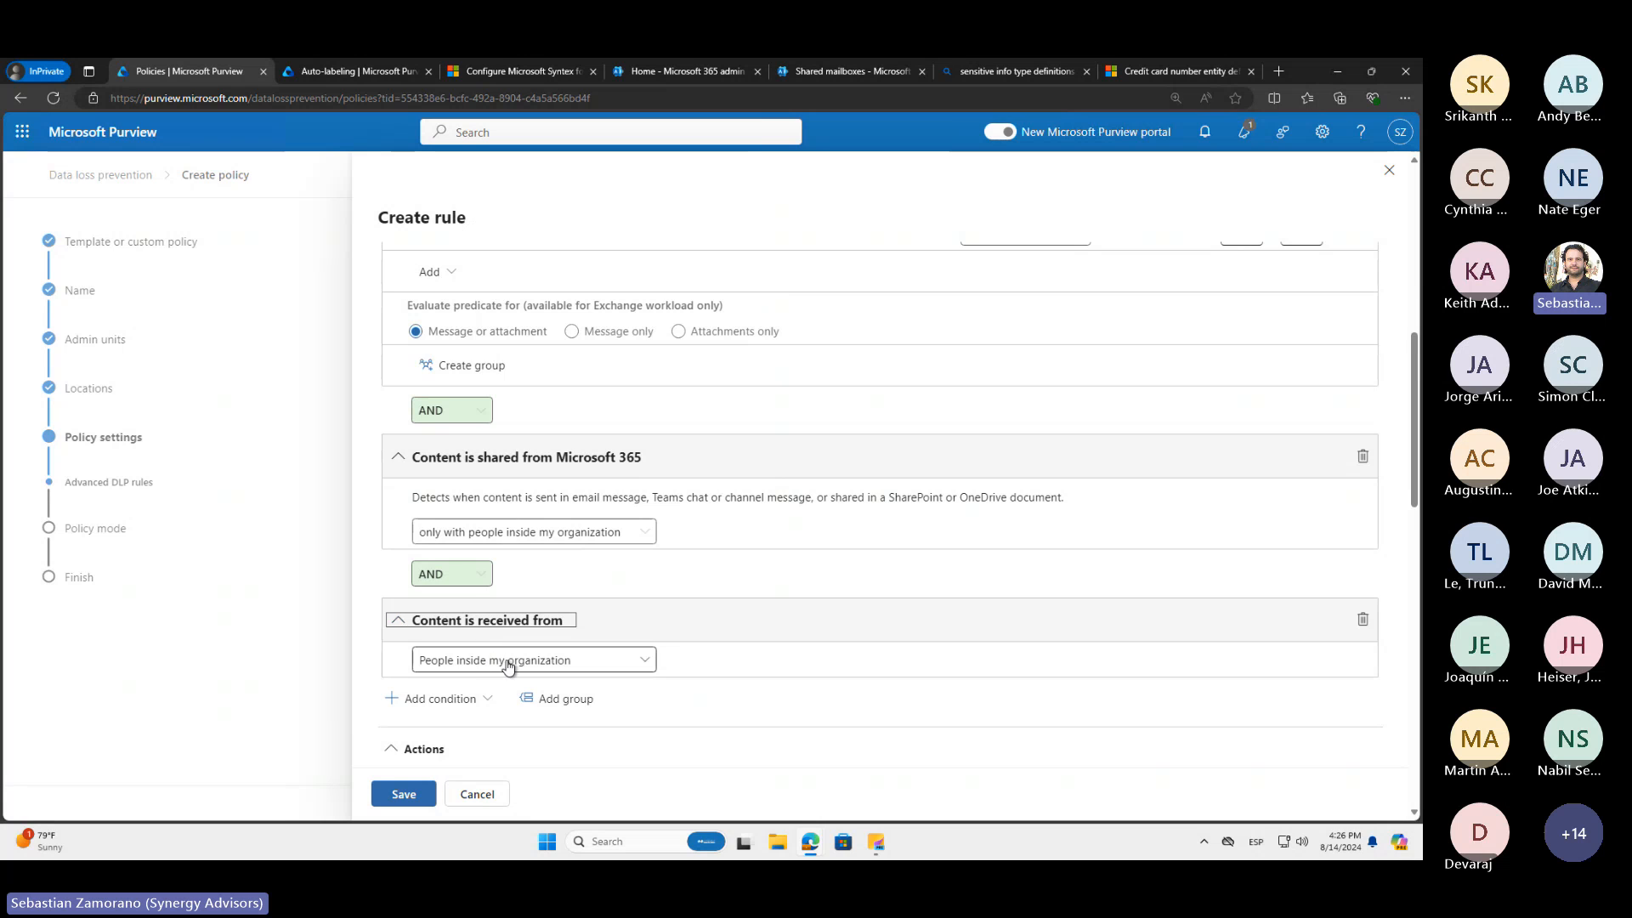
{"action": "scroll", "coordinate": [569, 614], "scroll_direction": "down", "scroll_amount": 1}
{"action": "scroll", "coordinate": [569, 614], "scroll_direction": "down", "scroll_amount": 1}
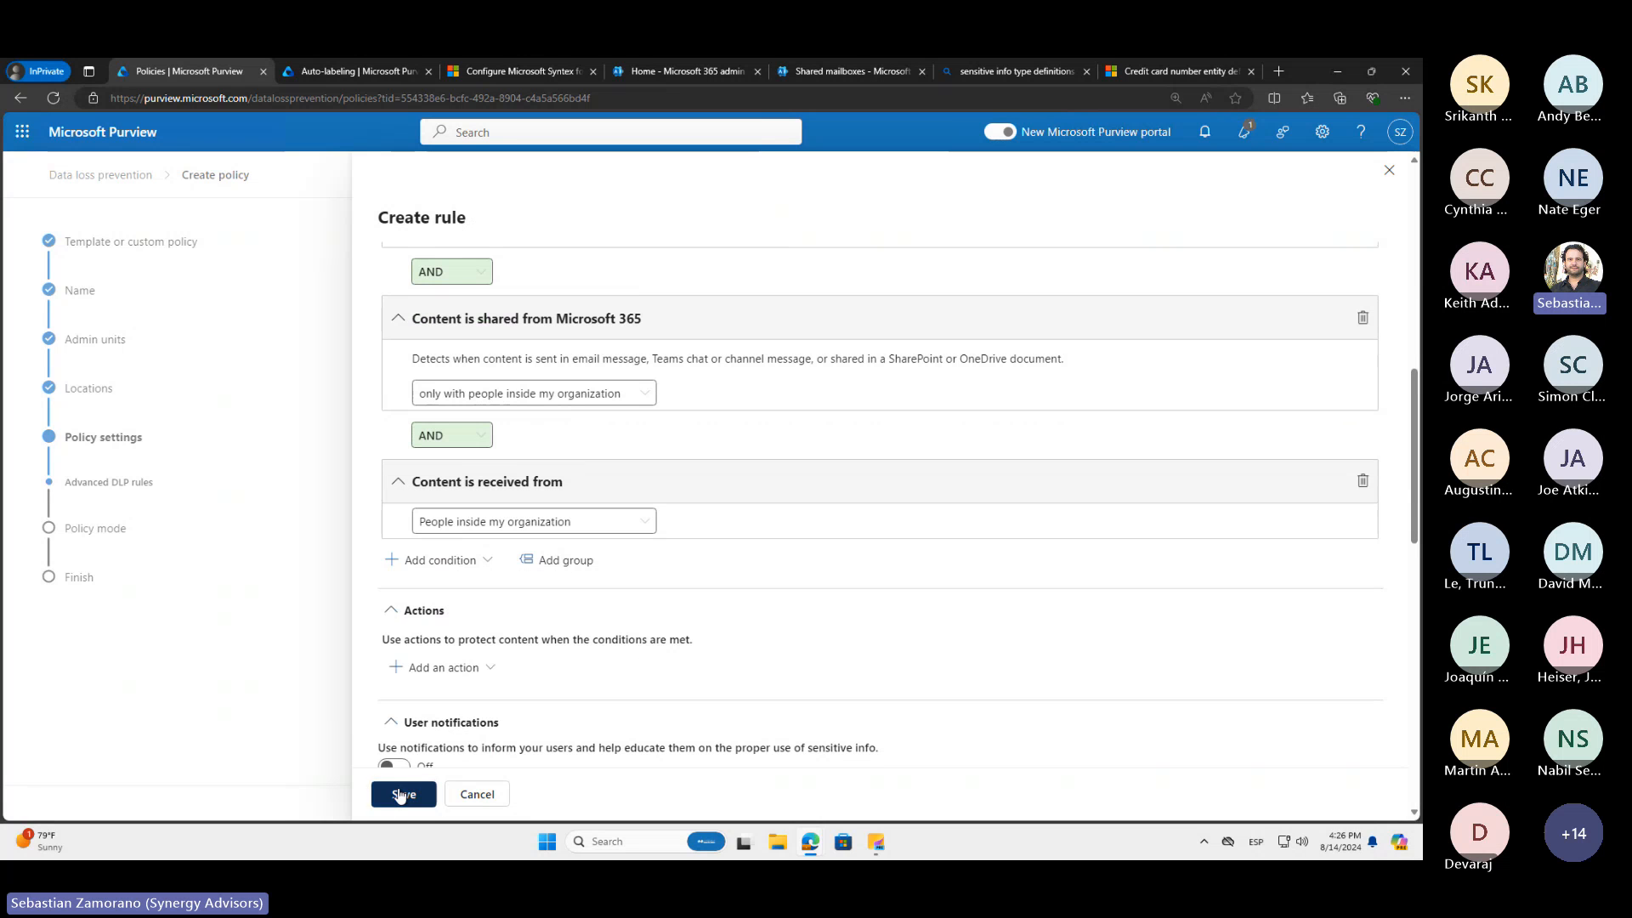
{"action": "left_click", "coordinate": [401, 794]}
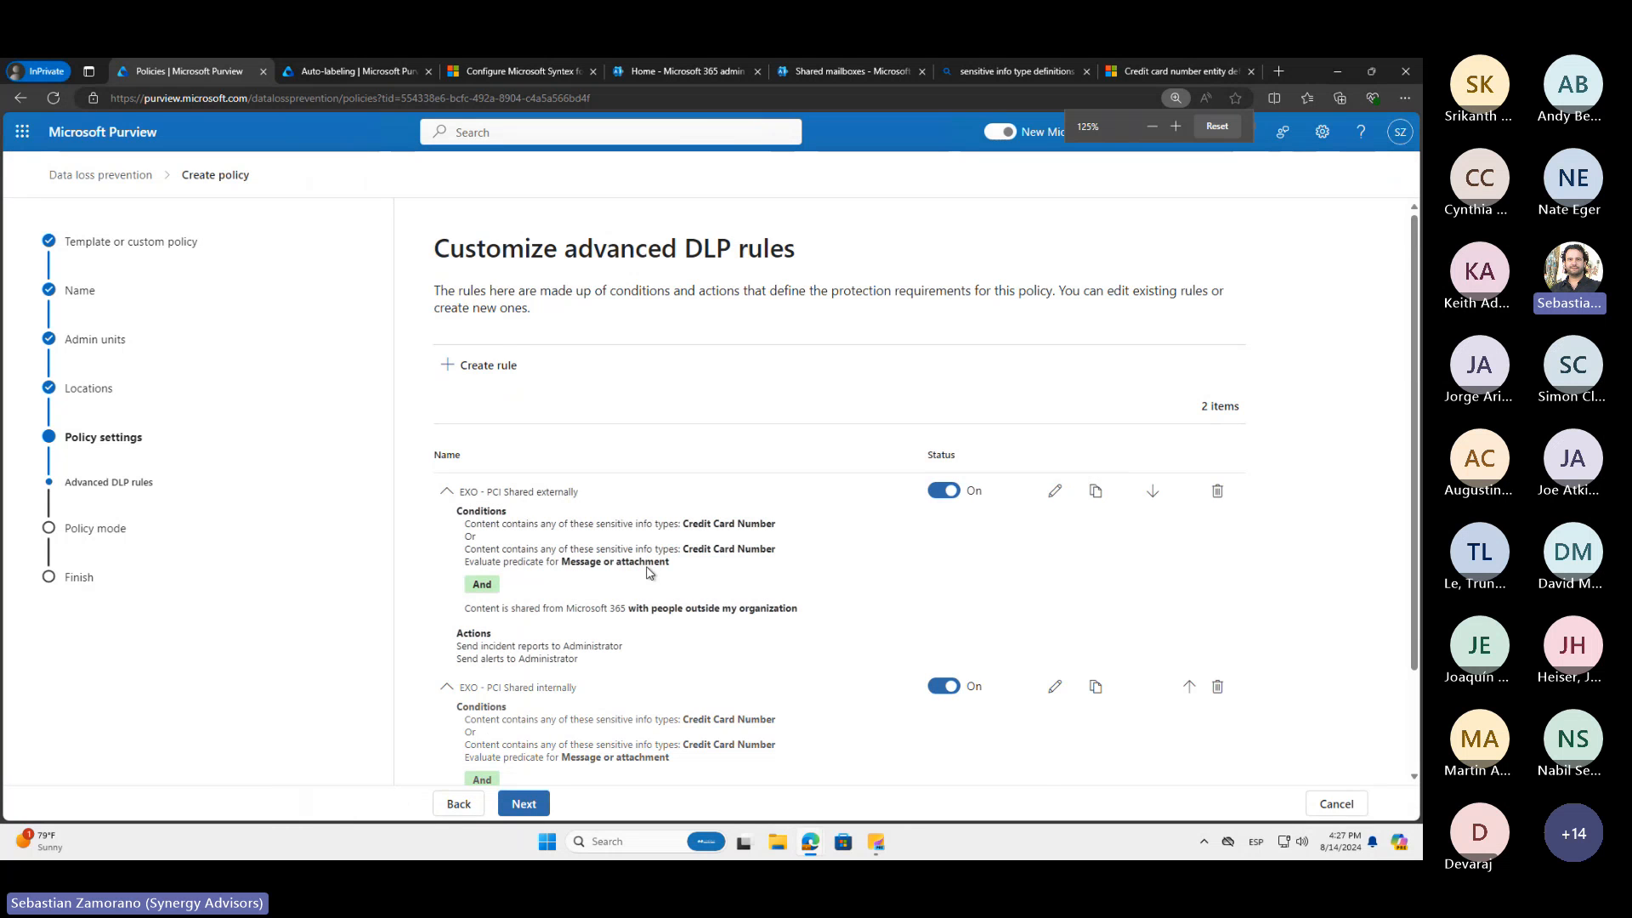
Review the conditions and actions of both PCI rules, and collapse their details in the rule list
{"action": "scroll", "coordinate": [645, 571], "scroll_direction": "up", "scroll_amount": 1}
{"action": "scroll", "coordinate": [646, 569], "scroll_direction": "down", "scroll_amount": 4}
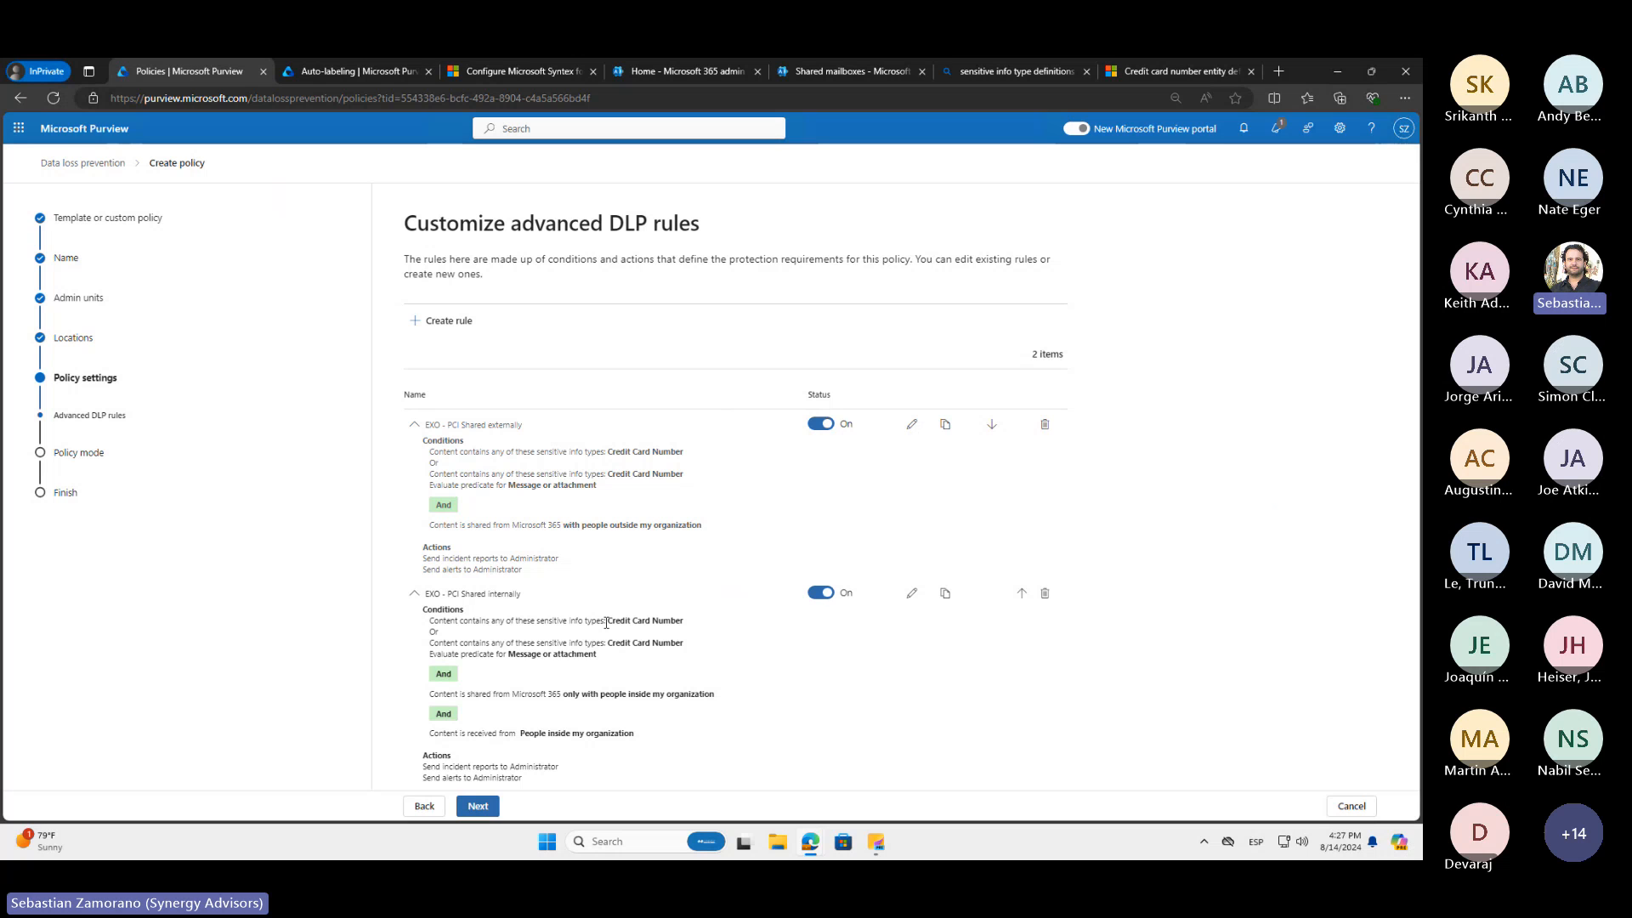
{"action": "left_click", "coordinate": [415, 596]}
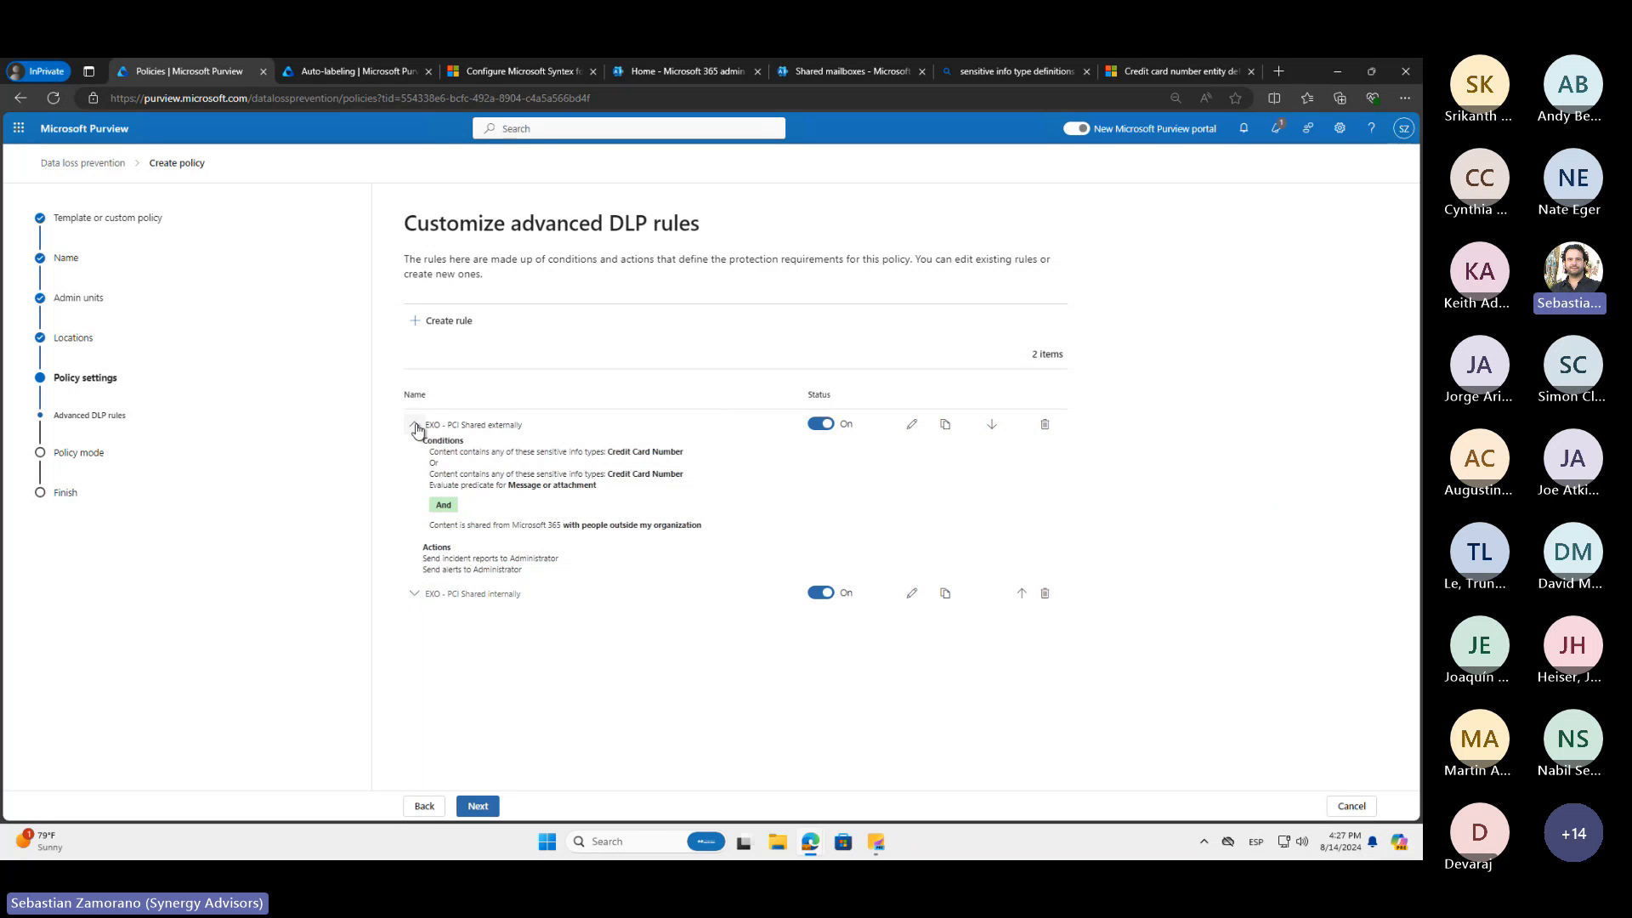
{"action": "left_click", "coordinate": [416, 425]}
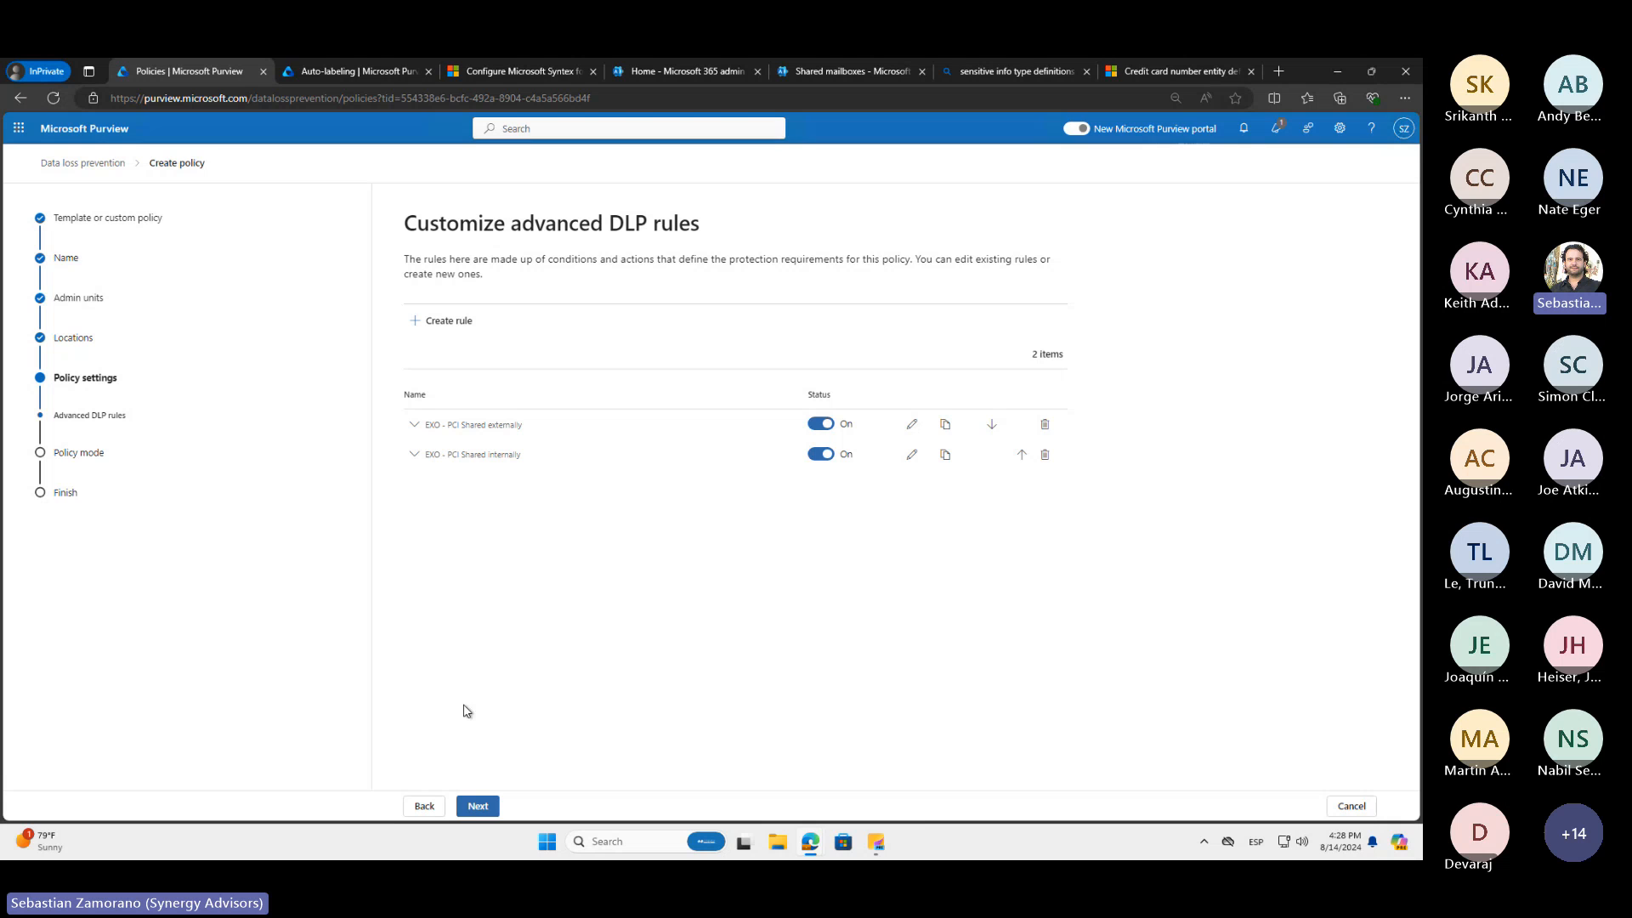
Proceed to the policy mode, choose to turn the policy on immediately, and submit the new DLP policy
{"action": "left_click", "coordinate": [480, 806]}
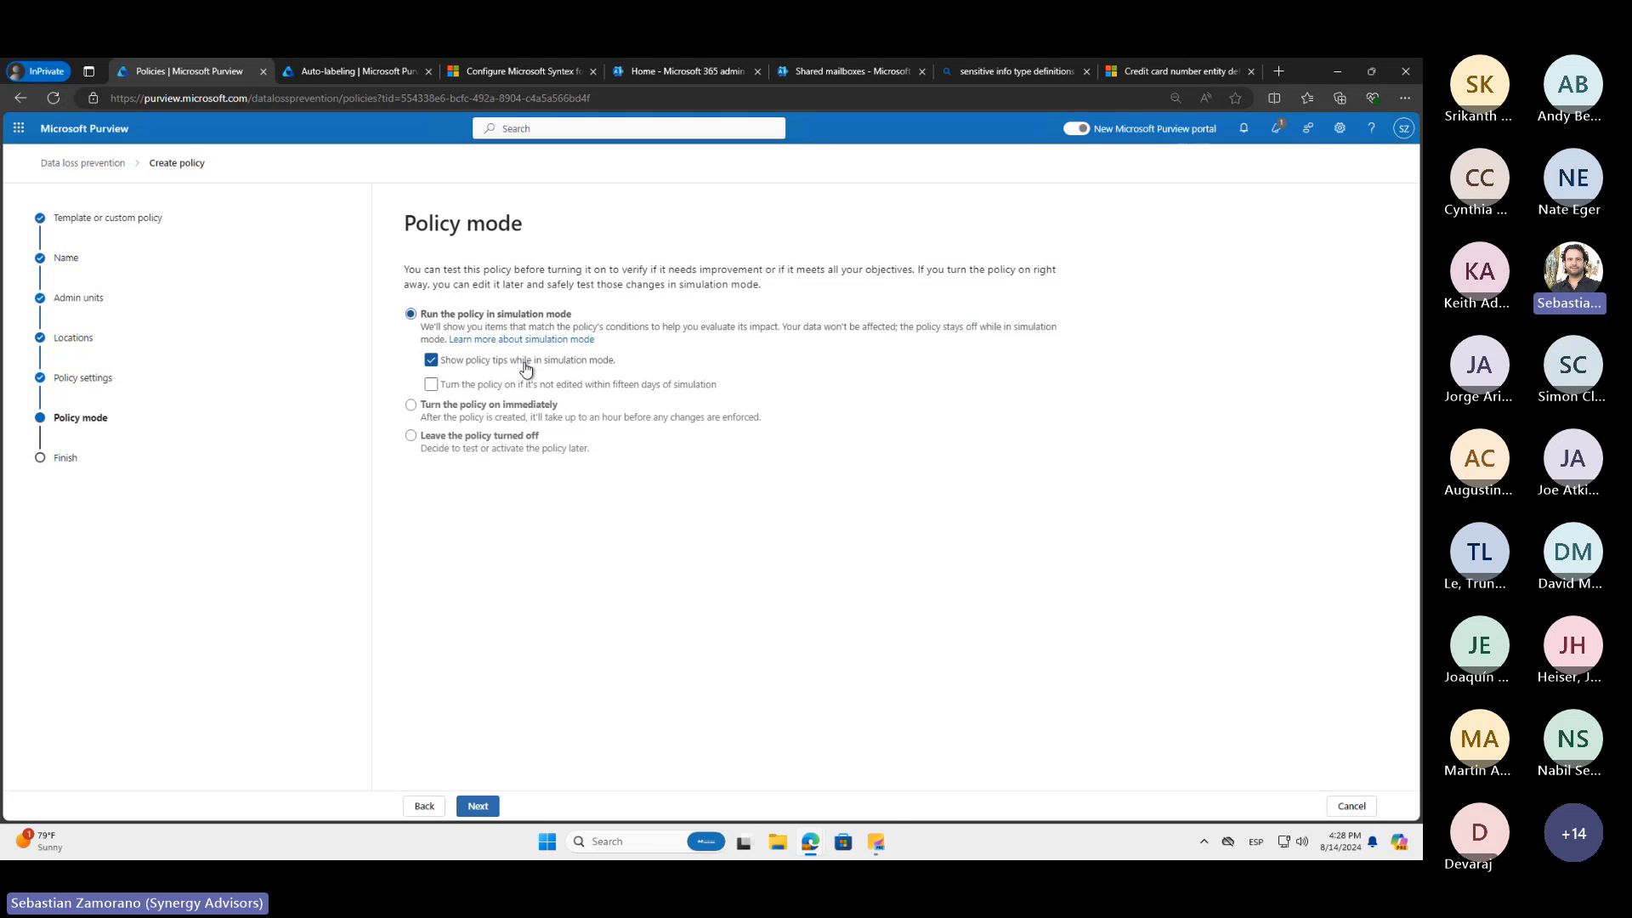
{"action": "left_click", "coordinate": [410, 406]}
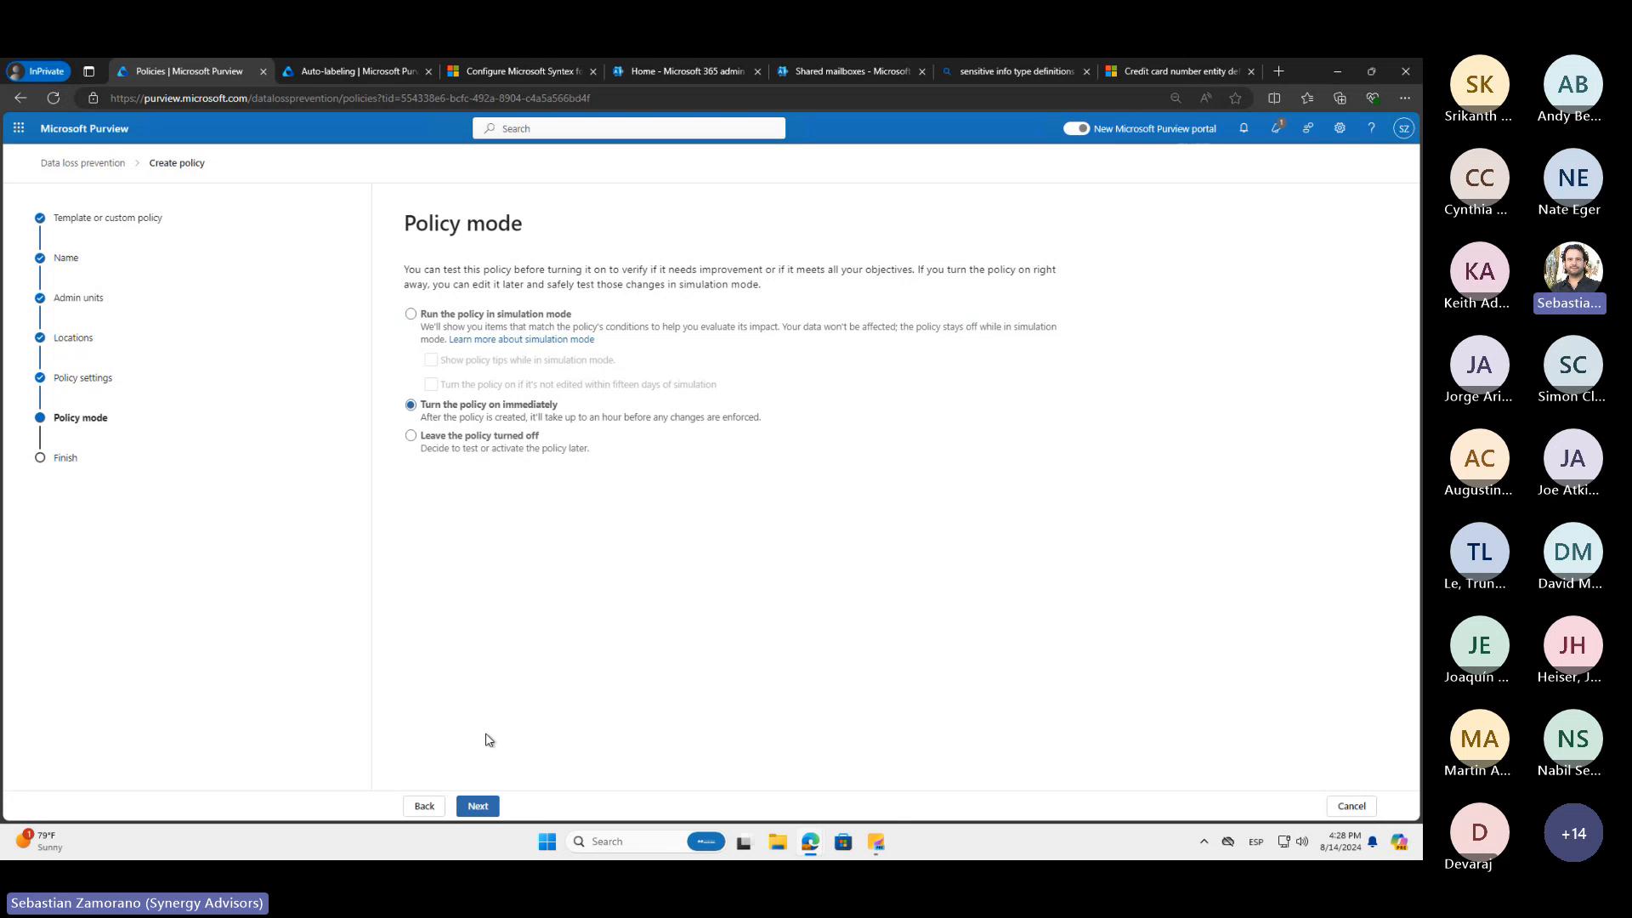
{"action": "left_click", "coordinate": [478, 806]}
{"action": "left_click", "coordinate": [479, 807]}
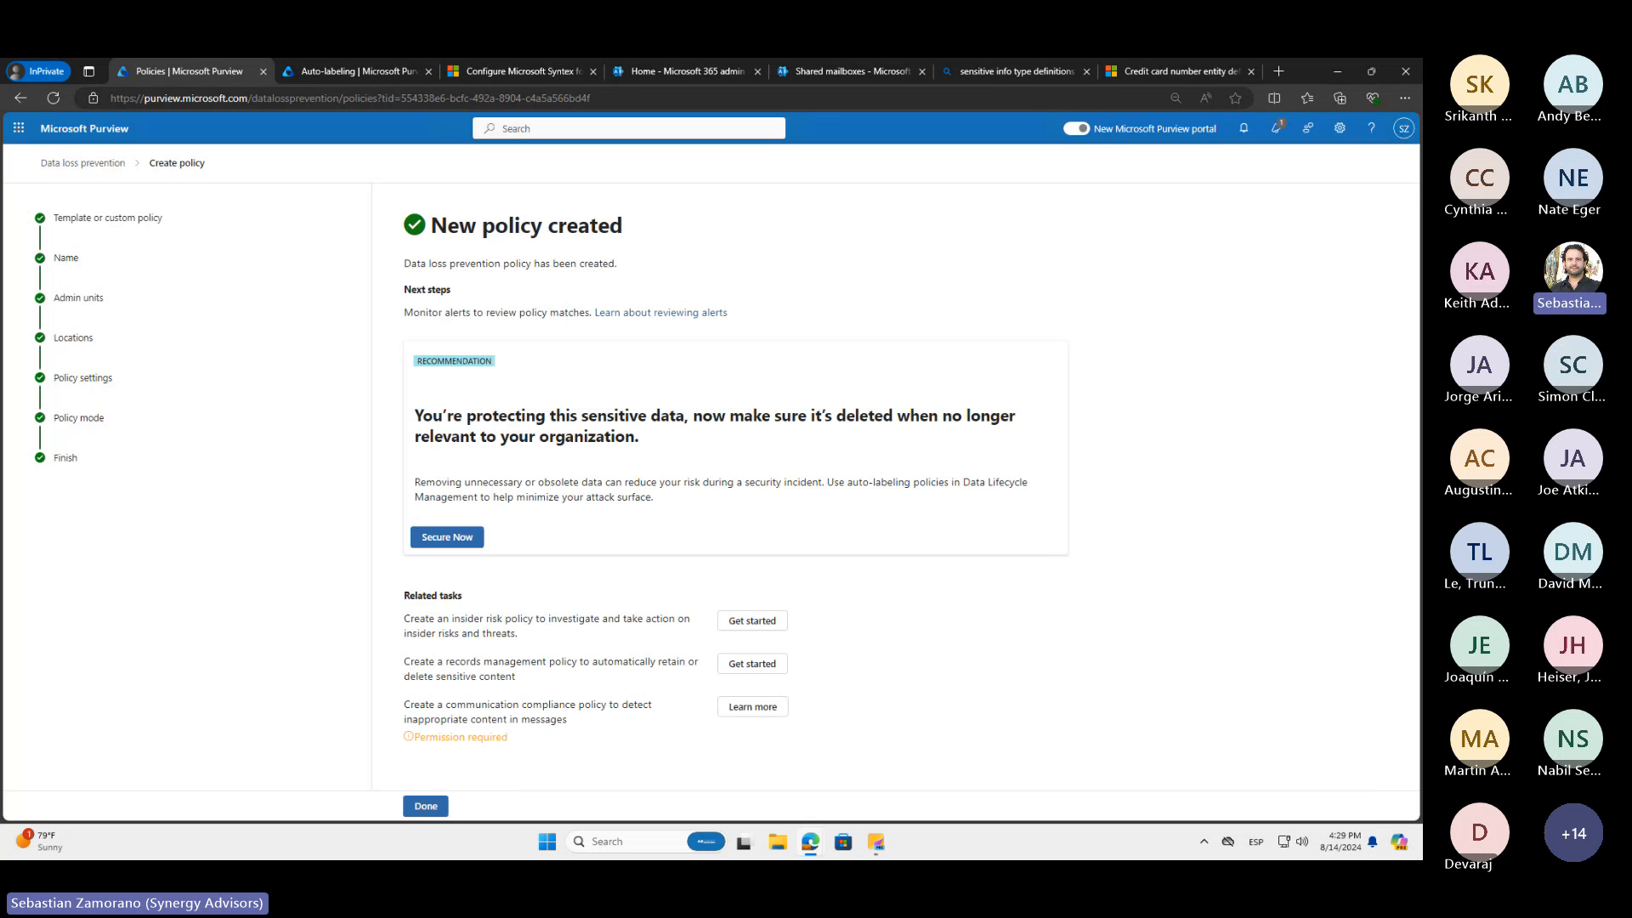
Switch to the other Microsoft Purview browser window and open the "Exchange DLP rule" policy for editing
{"action": "key", "text": "alt+Tab"}
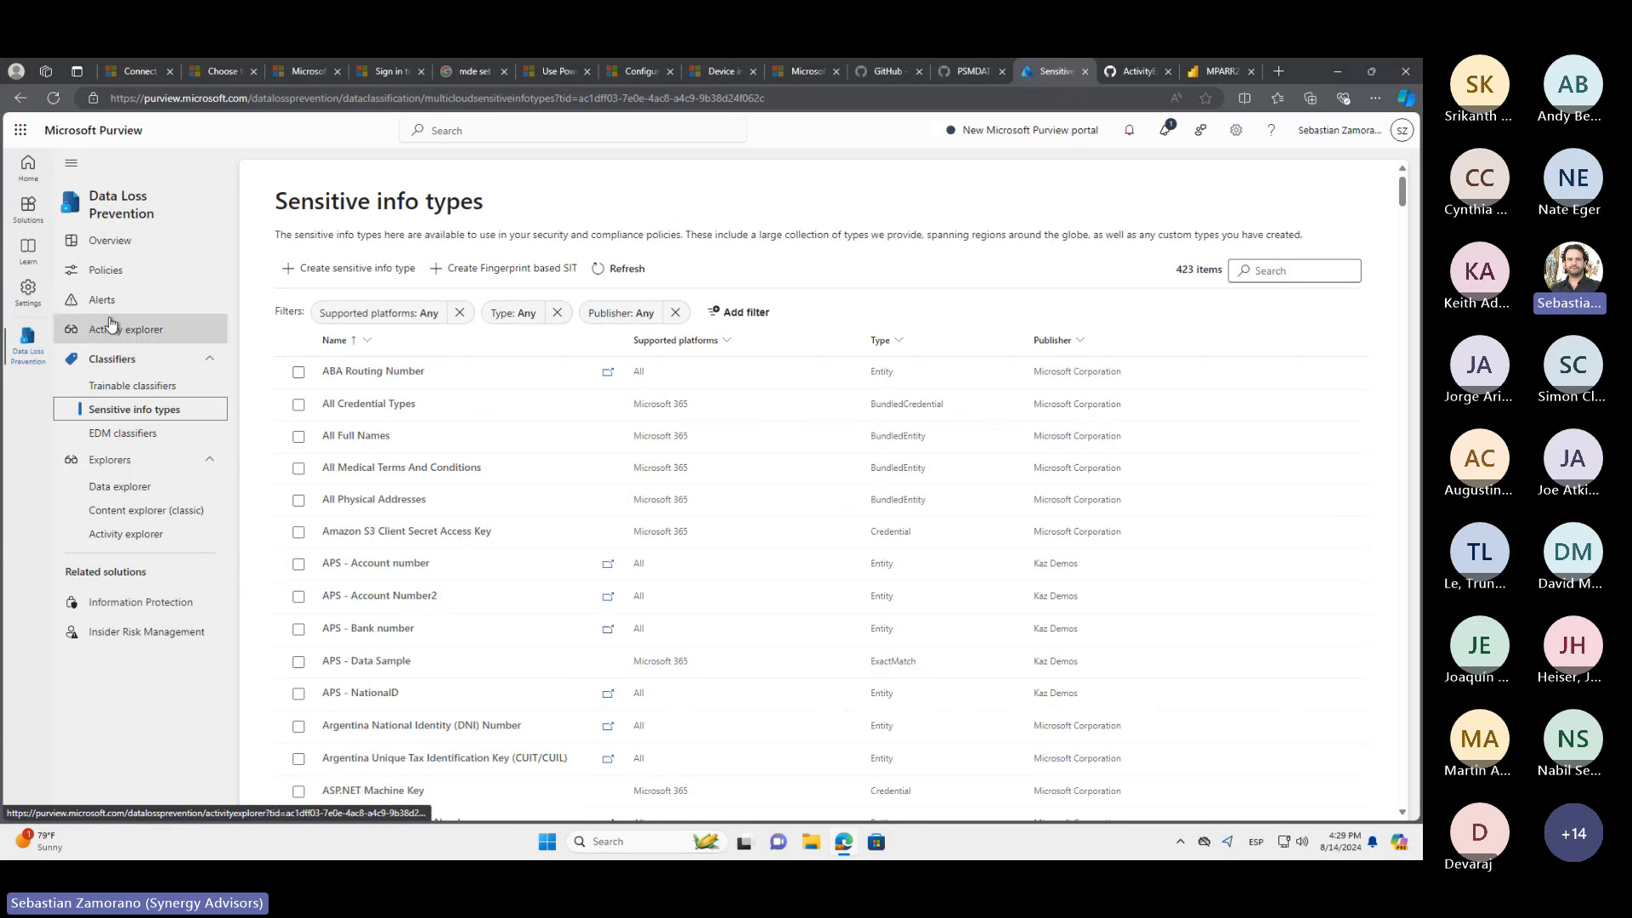
{"action": "left_click", "coordinate": [106, 277]}
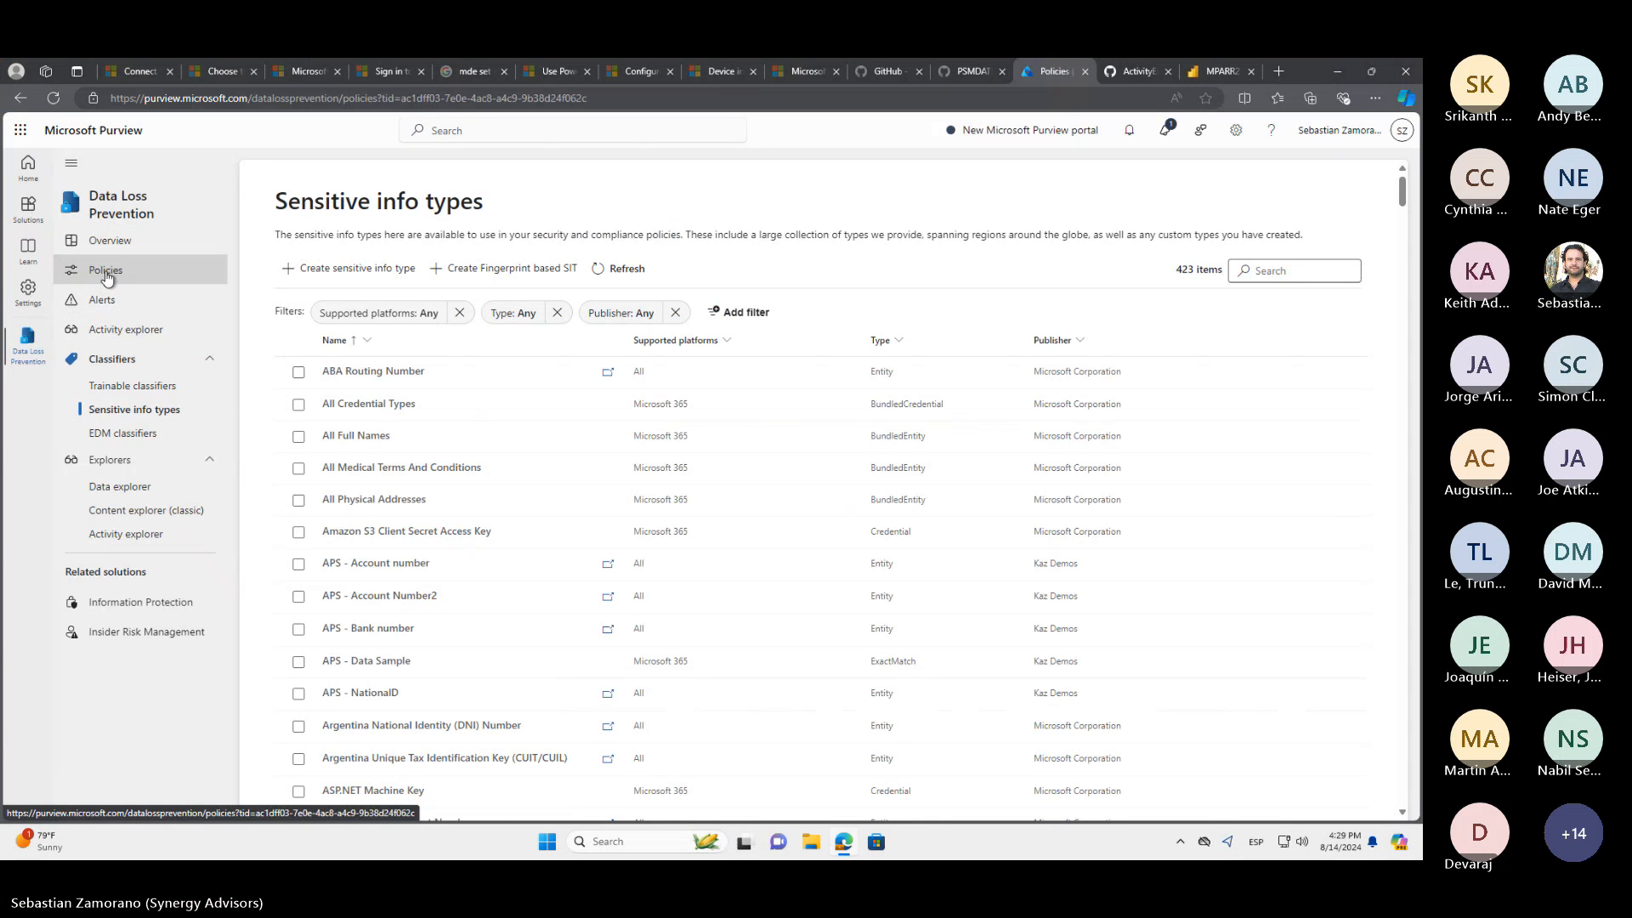
{"action": "left_click", "coordinate": [426, 409]}
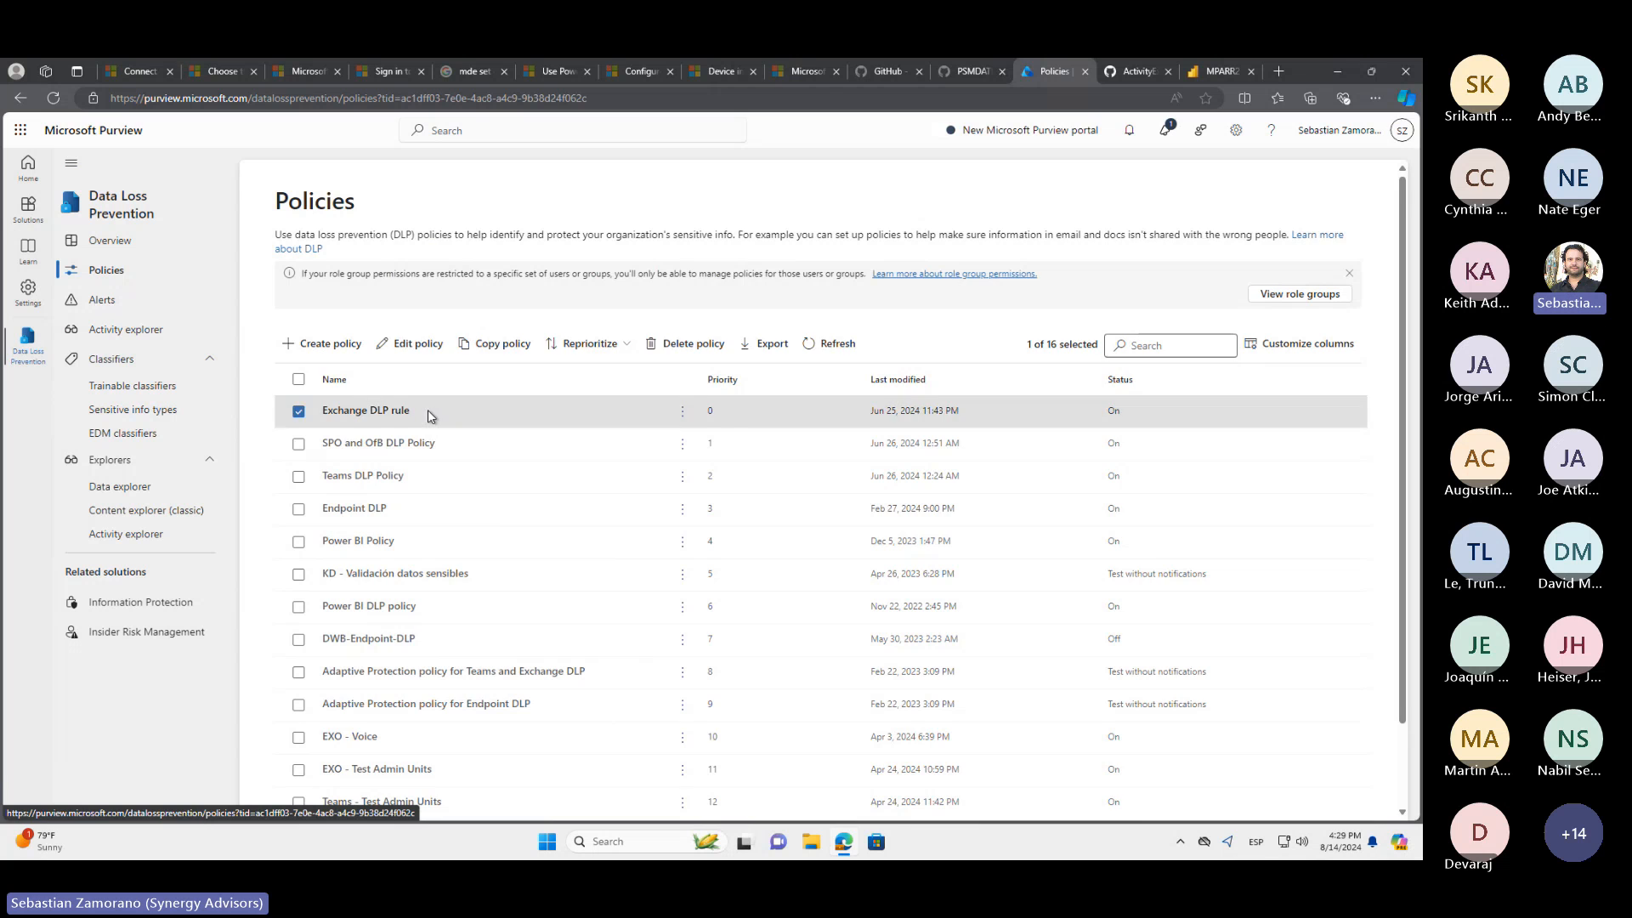
{"action": "left_click", "coordinate": [410, 380]}
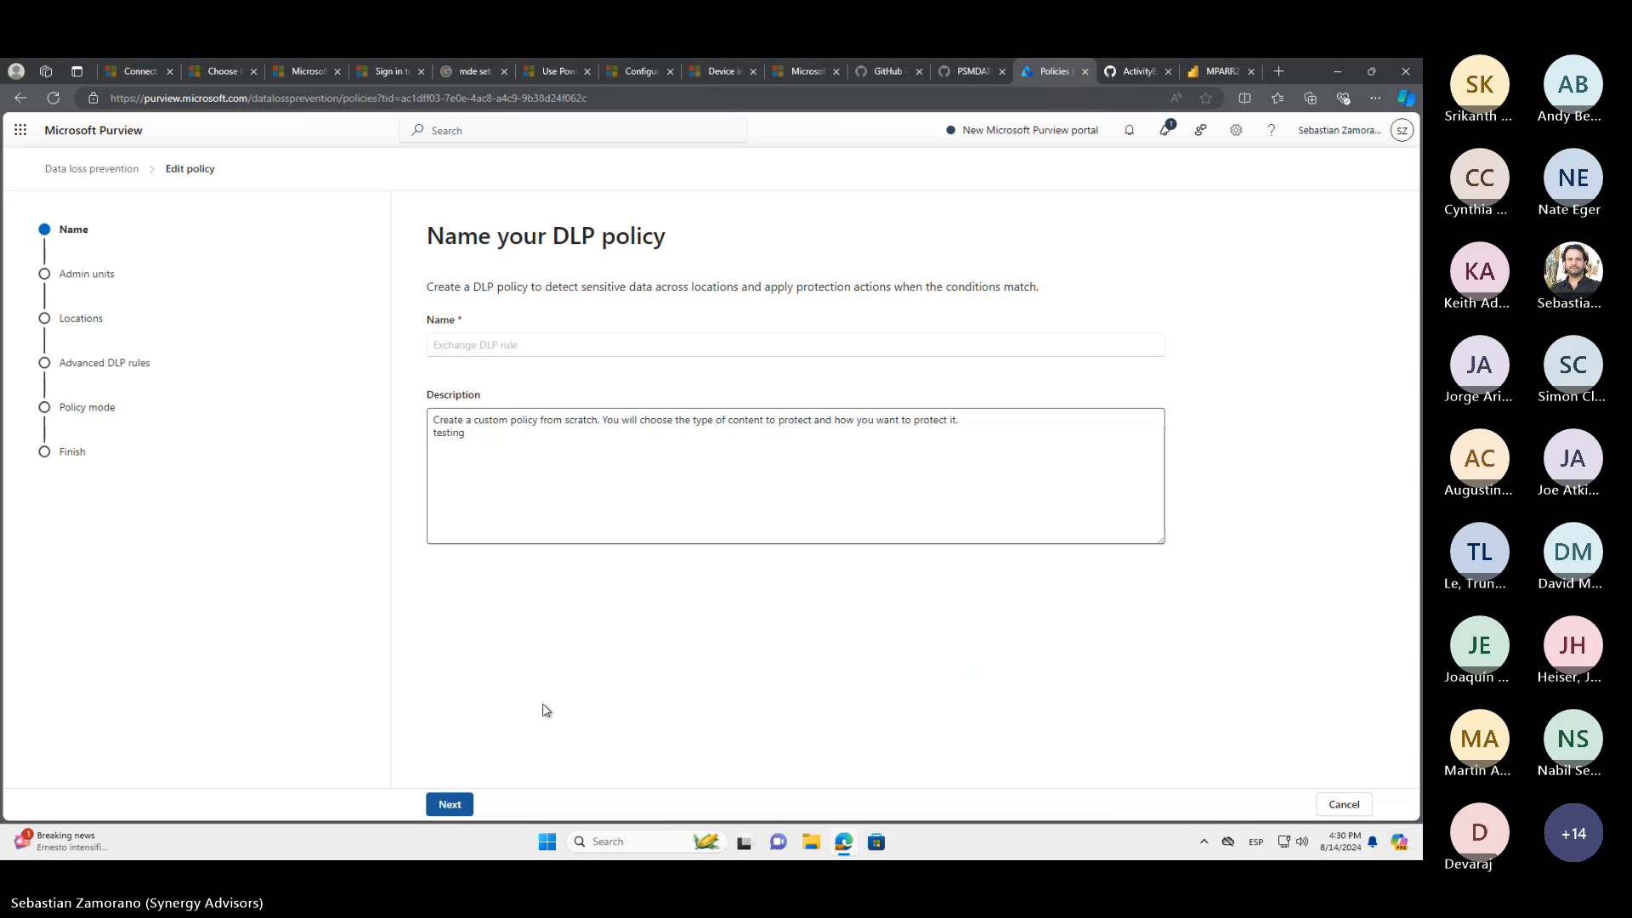
Advance through the policy's name, admin units and locations to its advanced rules, and open the "Send Credentials" rule for editing
{"action": "left_click", "coordinate": [510, 804]}
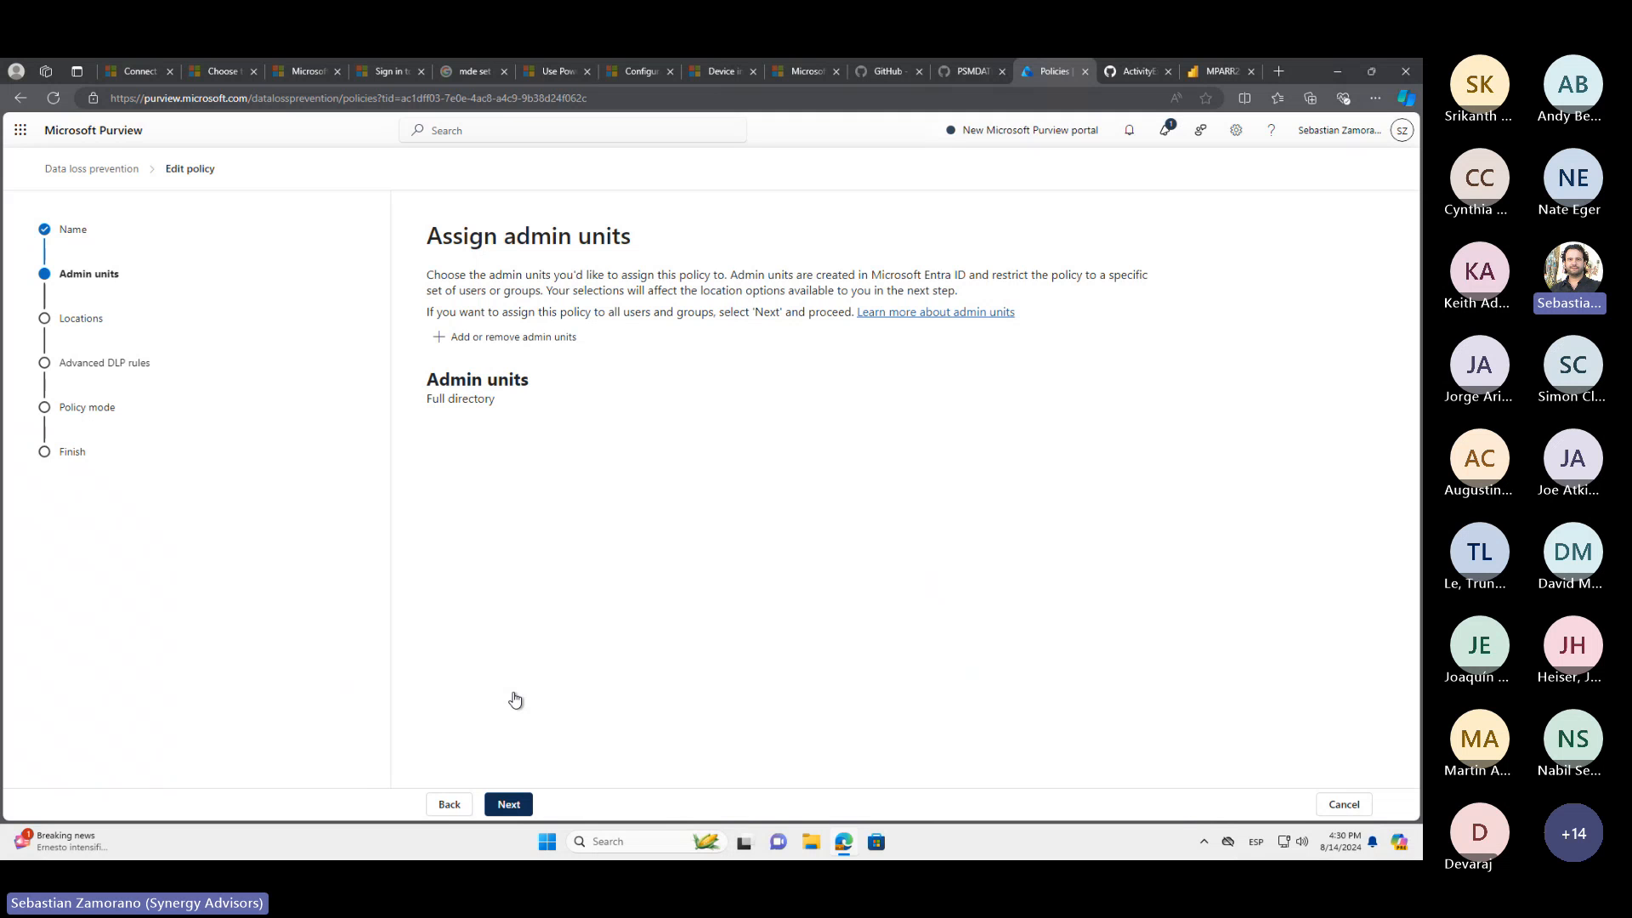
{"action": "left_click", "coordinate": [510, 804]}
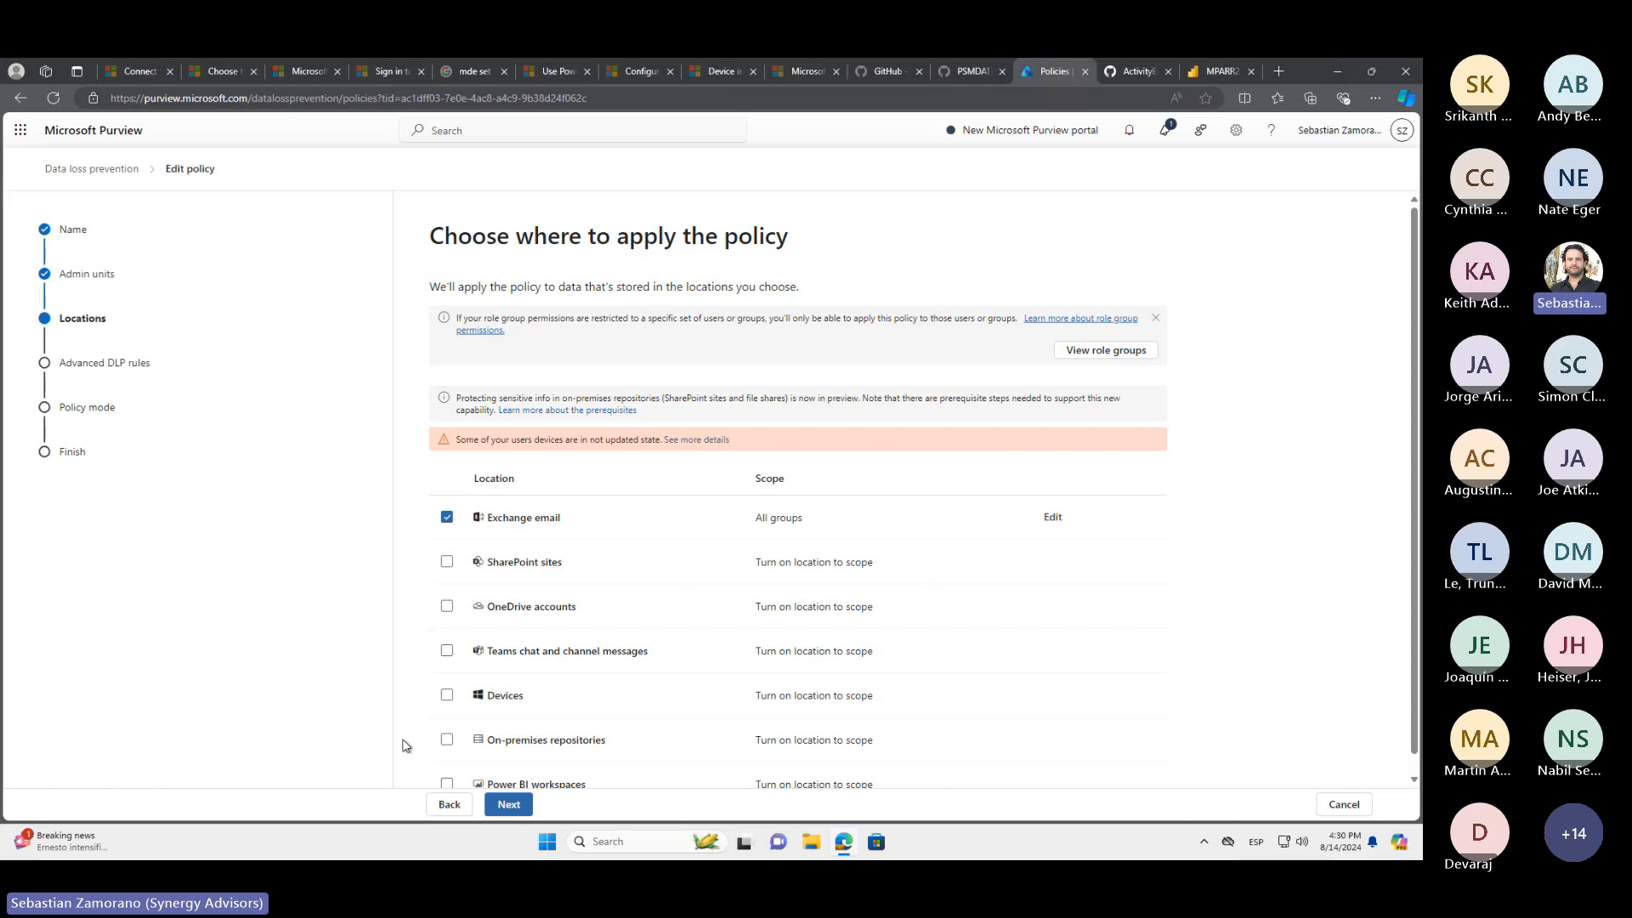
{"action": "left_click", "coordinate": [514, 807]}
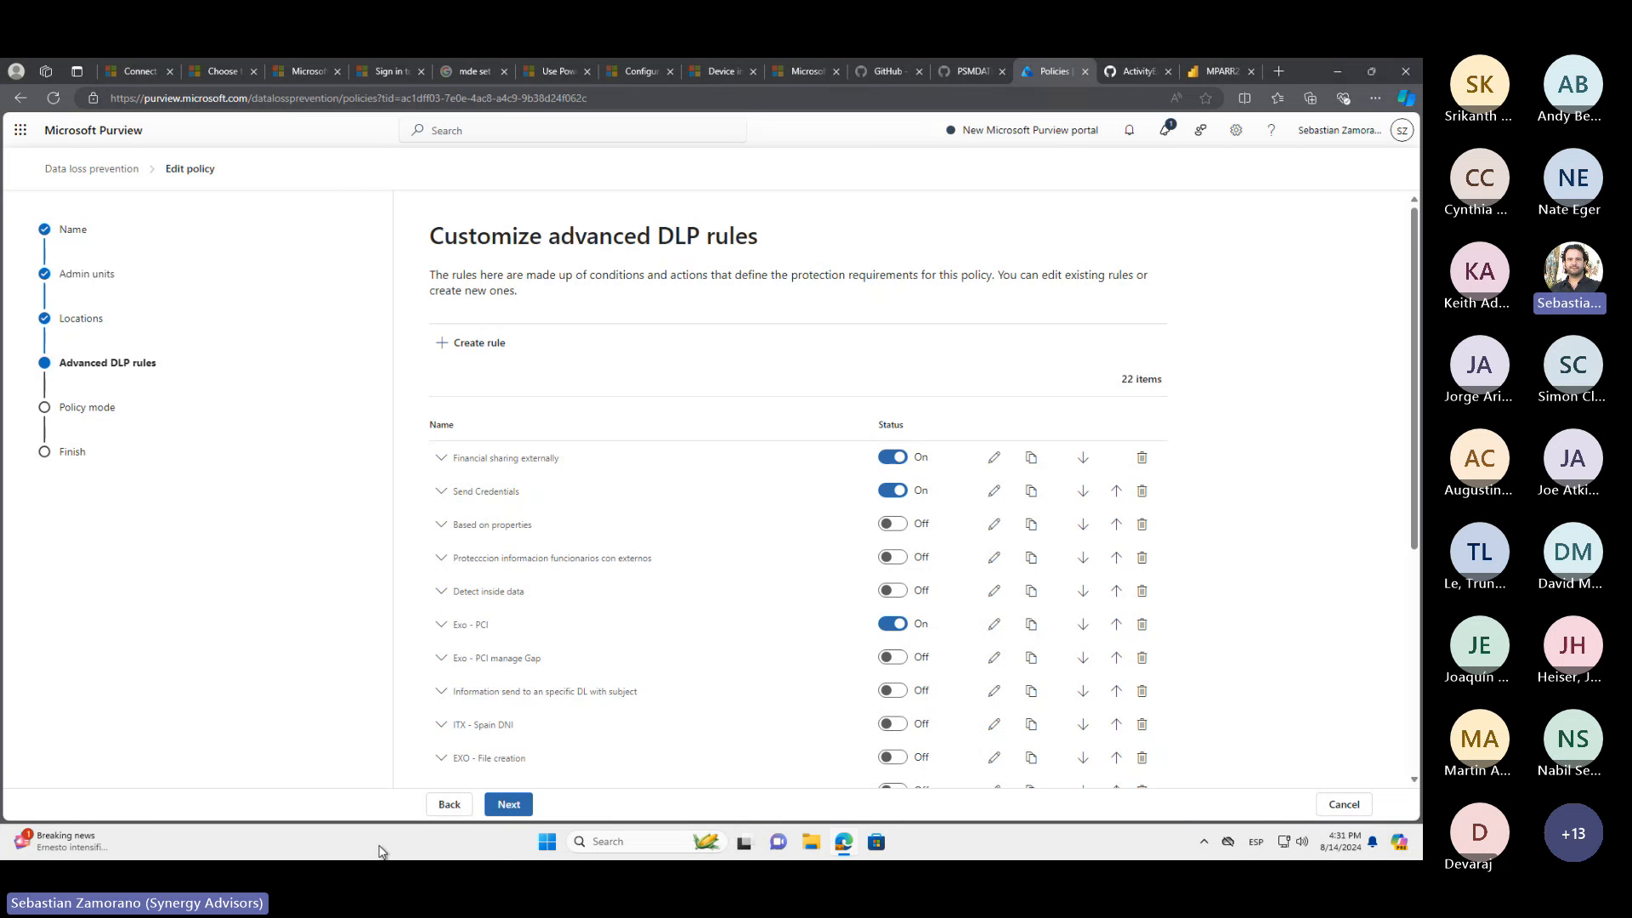
{"action": "left_click", "coordinate": [995, 493]}
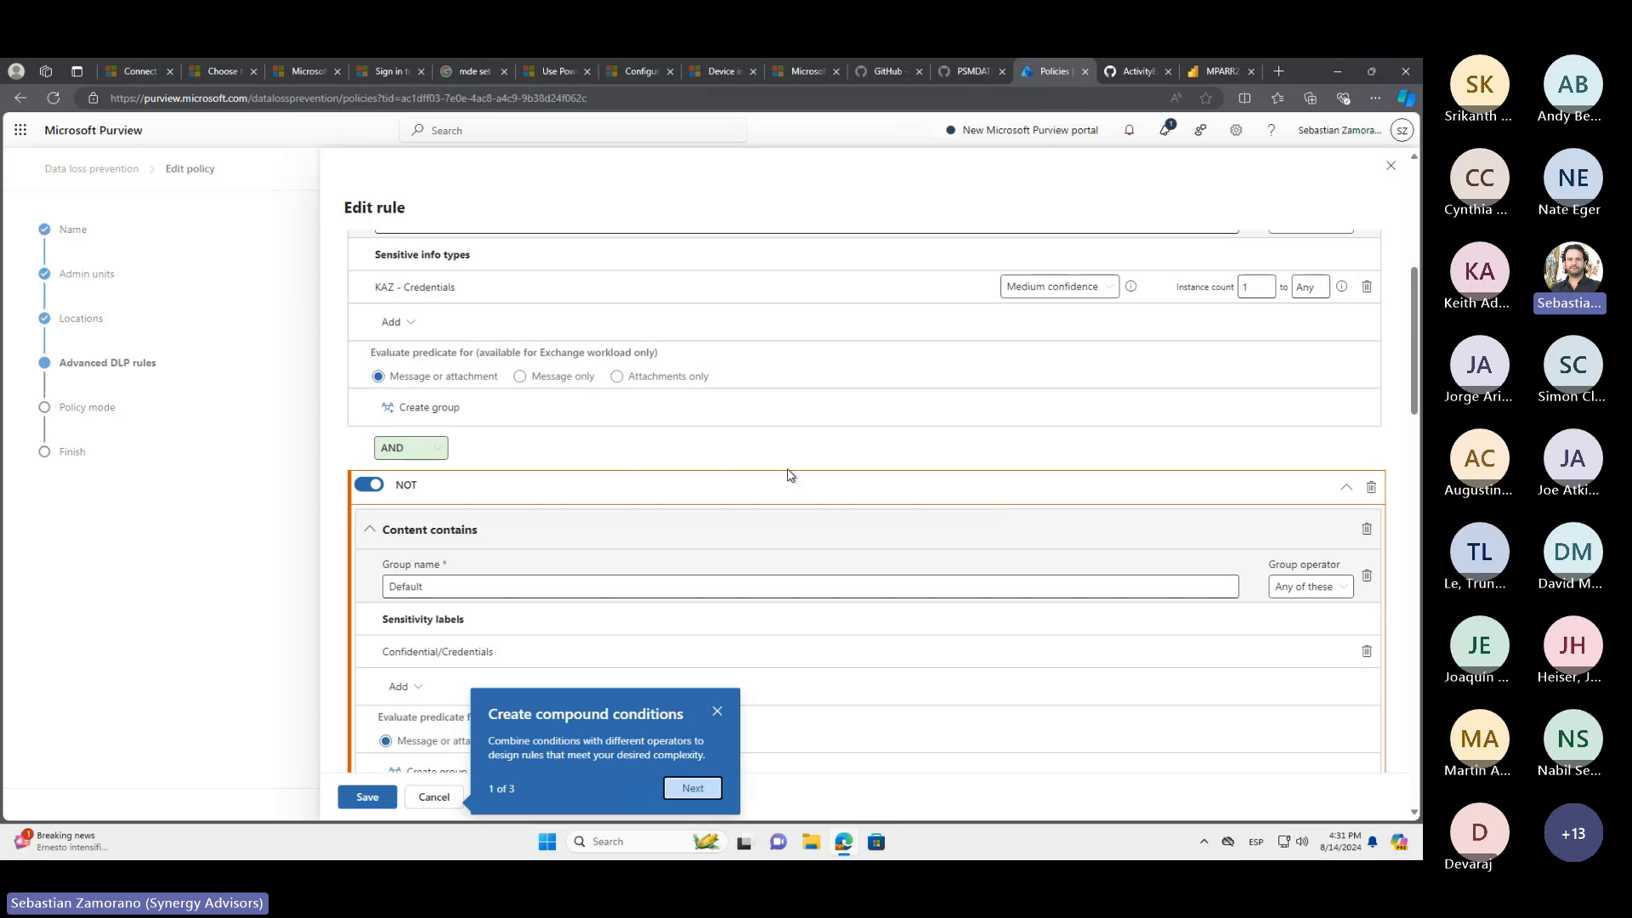
Set the rule's "Content is shared from Microsoft 365" condition to "with people outside my organization" and review its label exclusion and blocking action
{"action": "scroll", "coordinate": [660, 435], "scroll_direction": "up", "scroll_amount": 2}
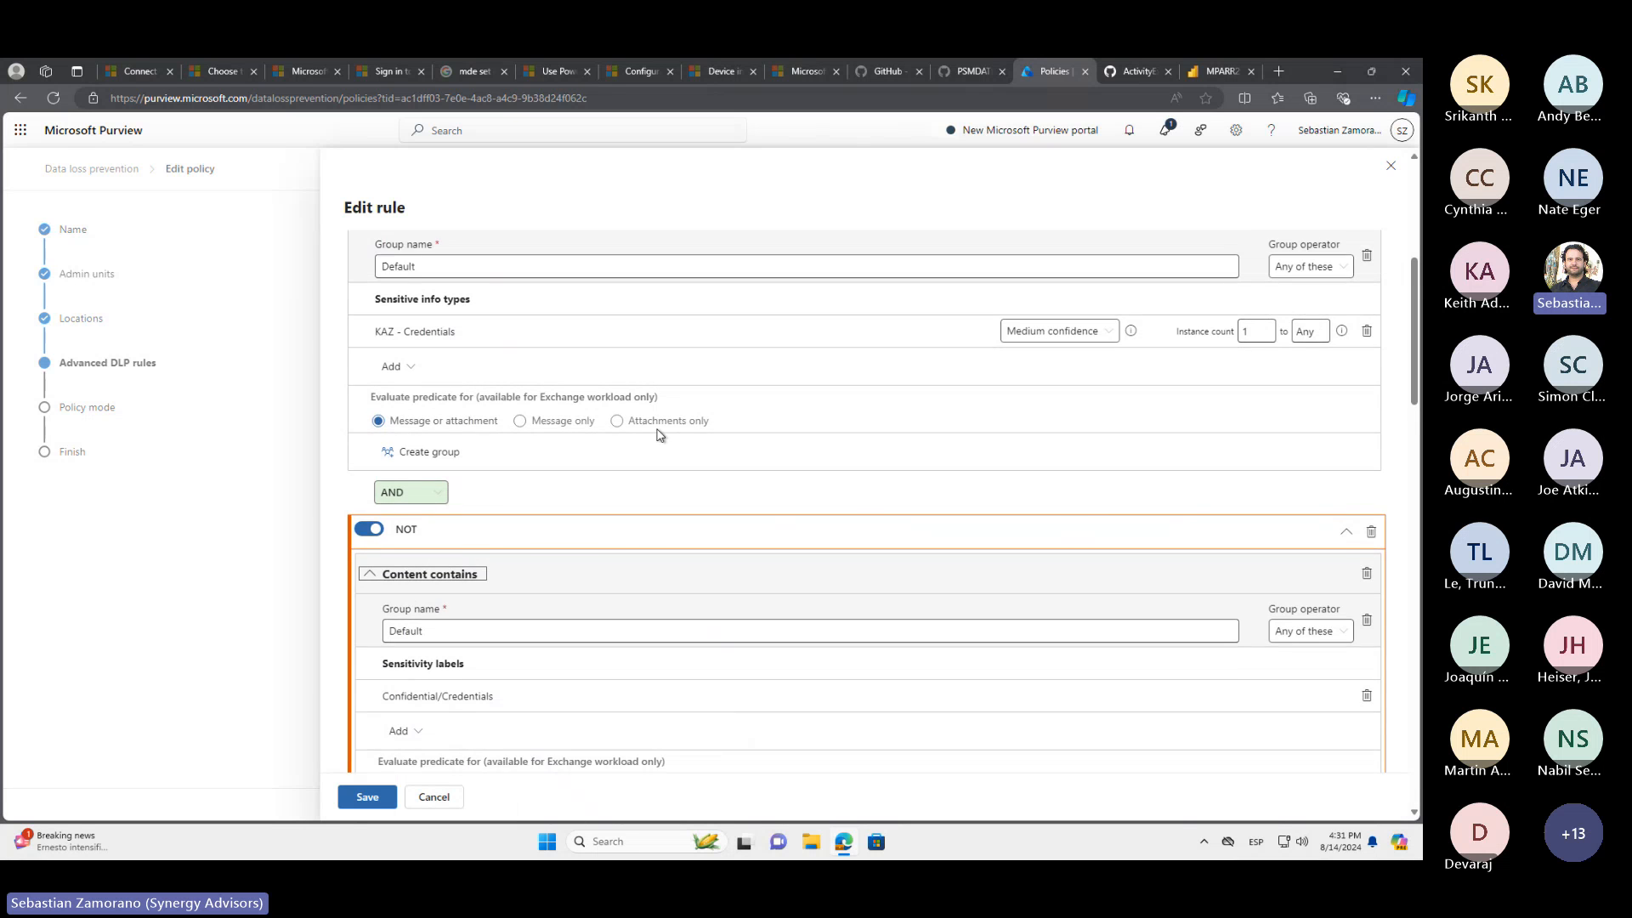
{"action": "scroll", "coordinate": [660, 436], "scroll_direction": "up", "scroll_amount": 2}
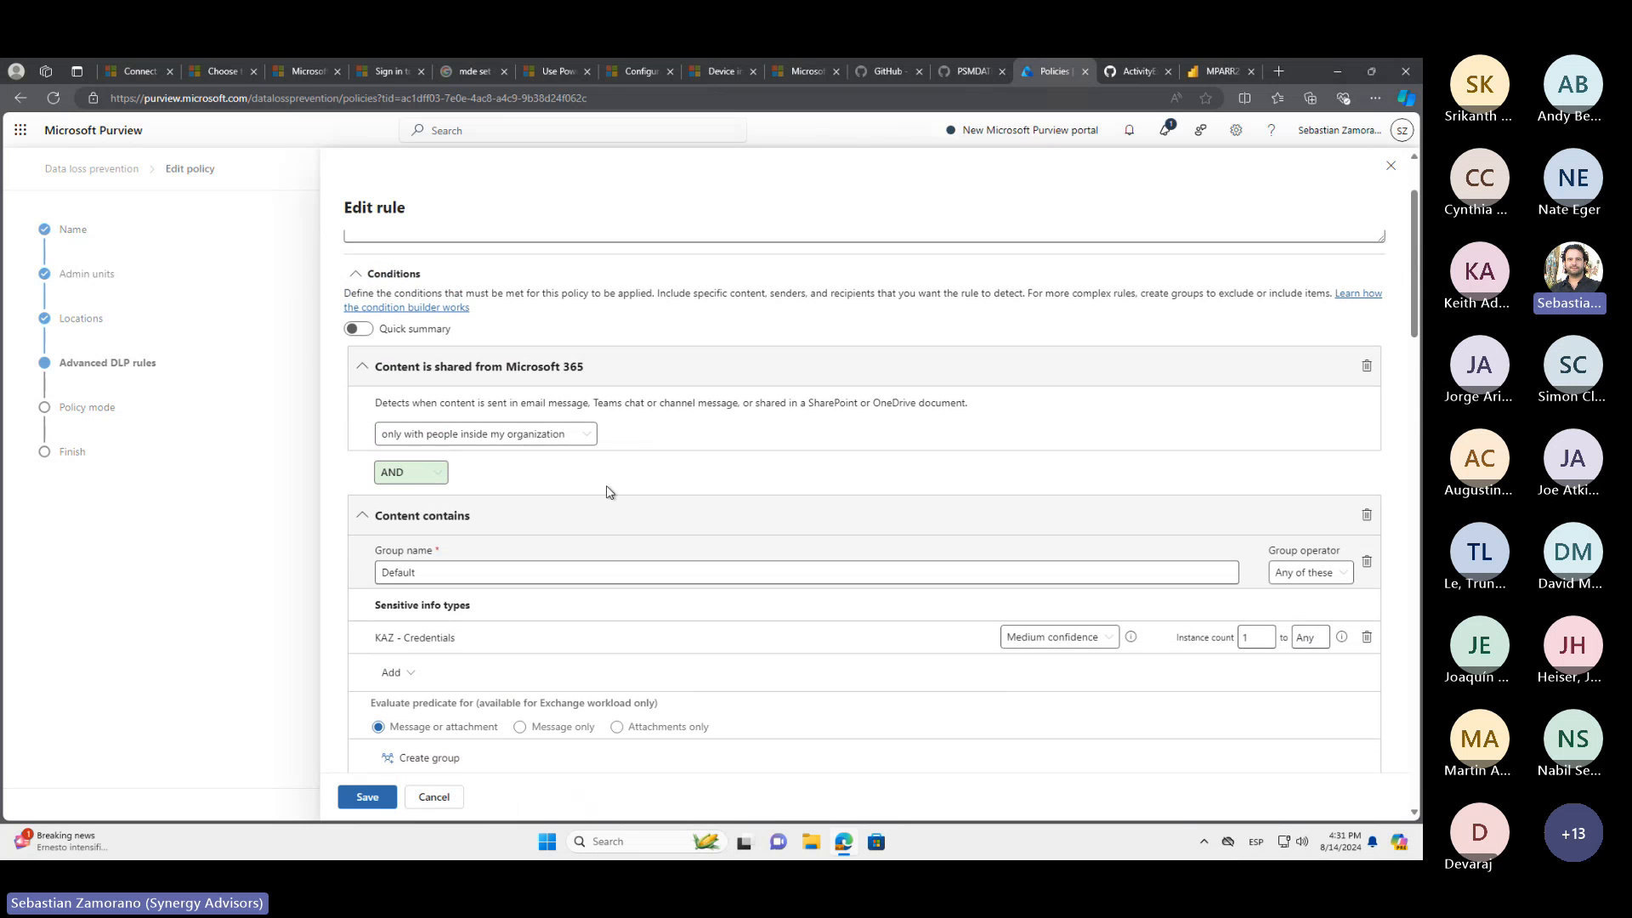
{"action": "left_click", "coordinate": [467, 434]}
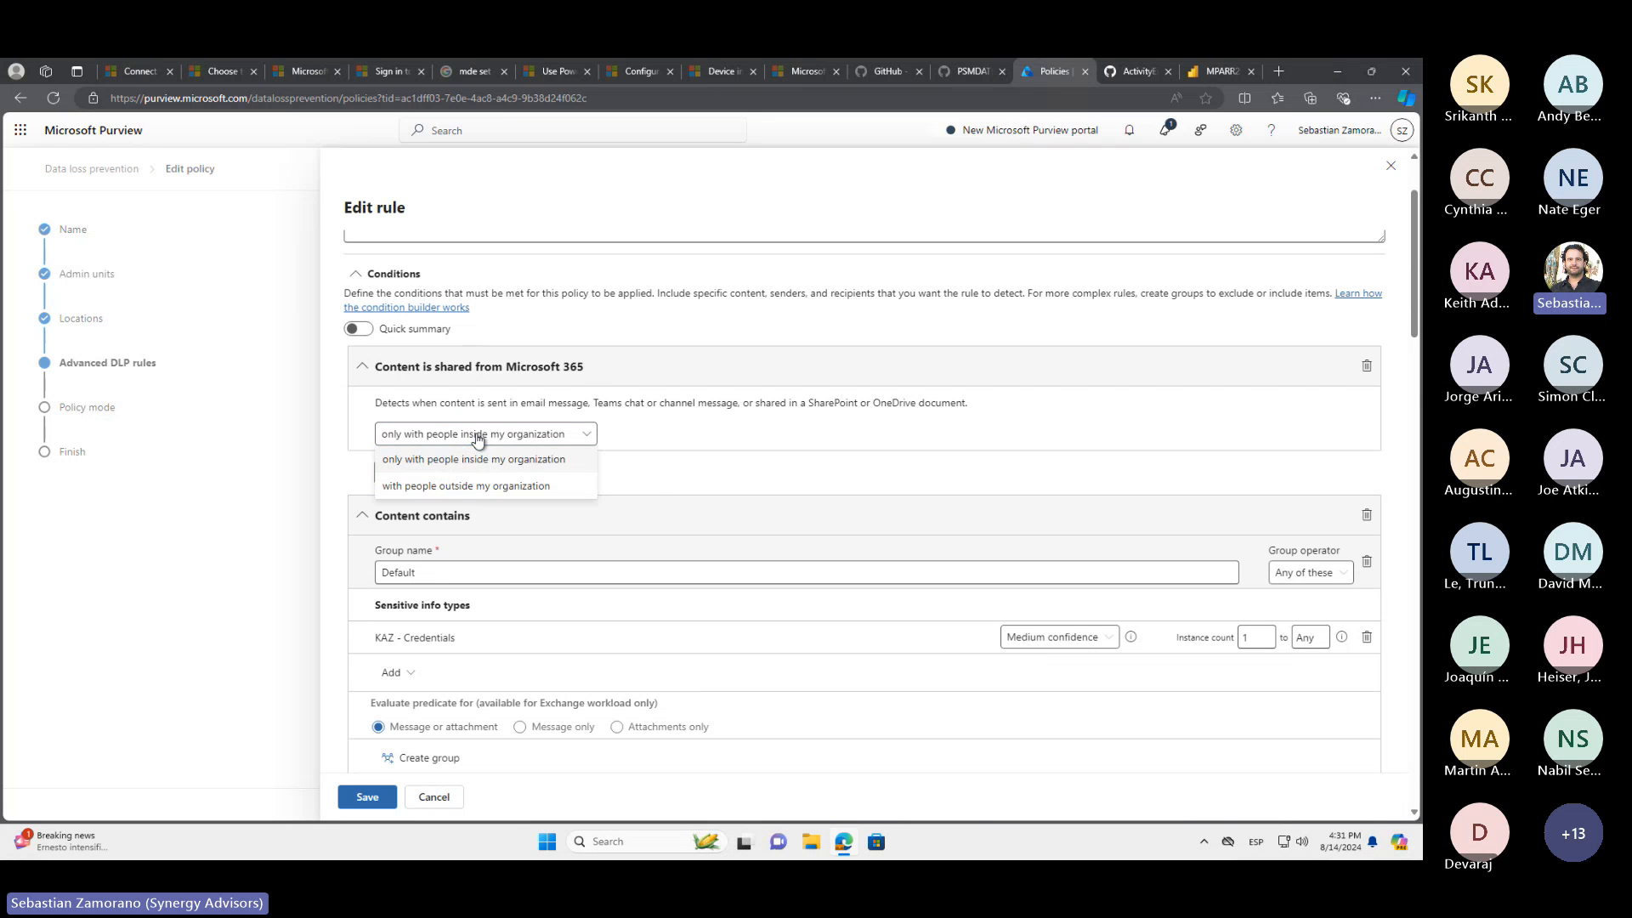
{"action": "left_click", "coordinate": [477, 485]}
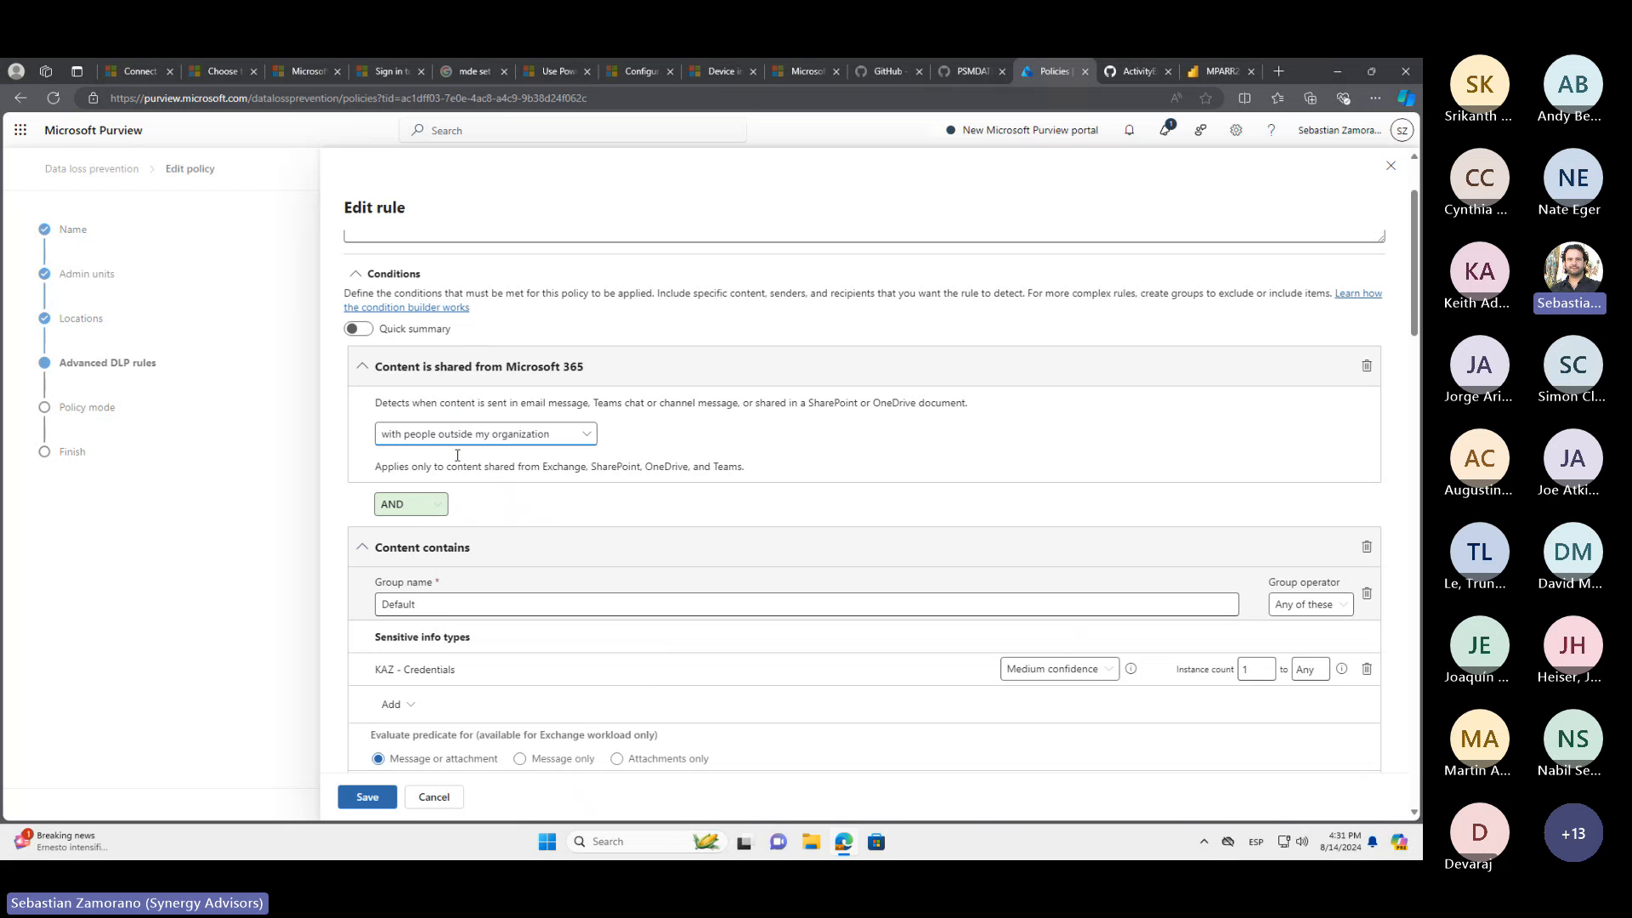
{"action": "scroll", "coordinate": [537, 530], "scroll_direction": "down", "scroll_amount": 2}
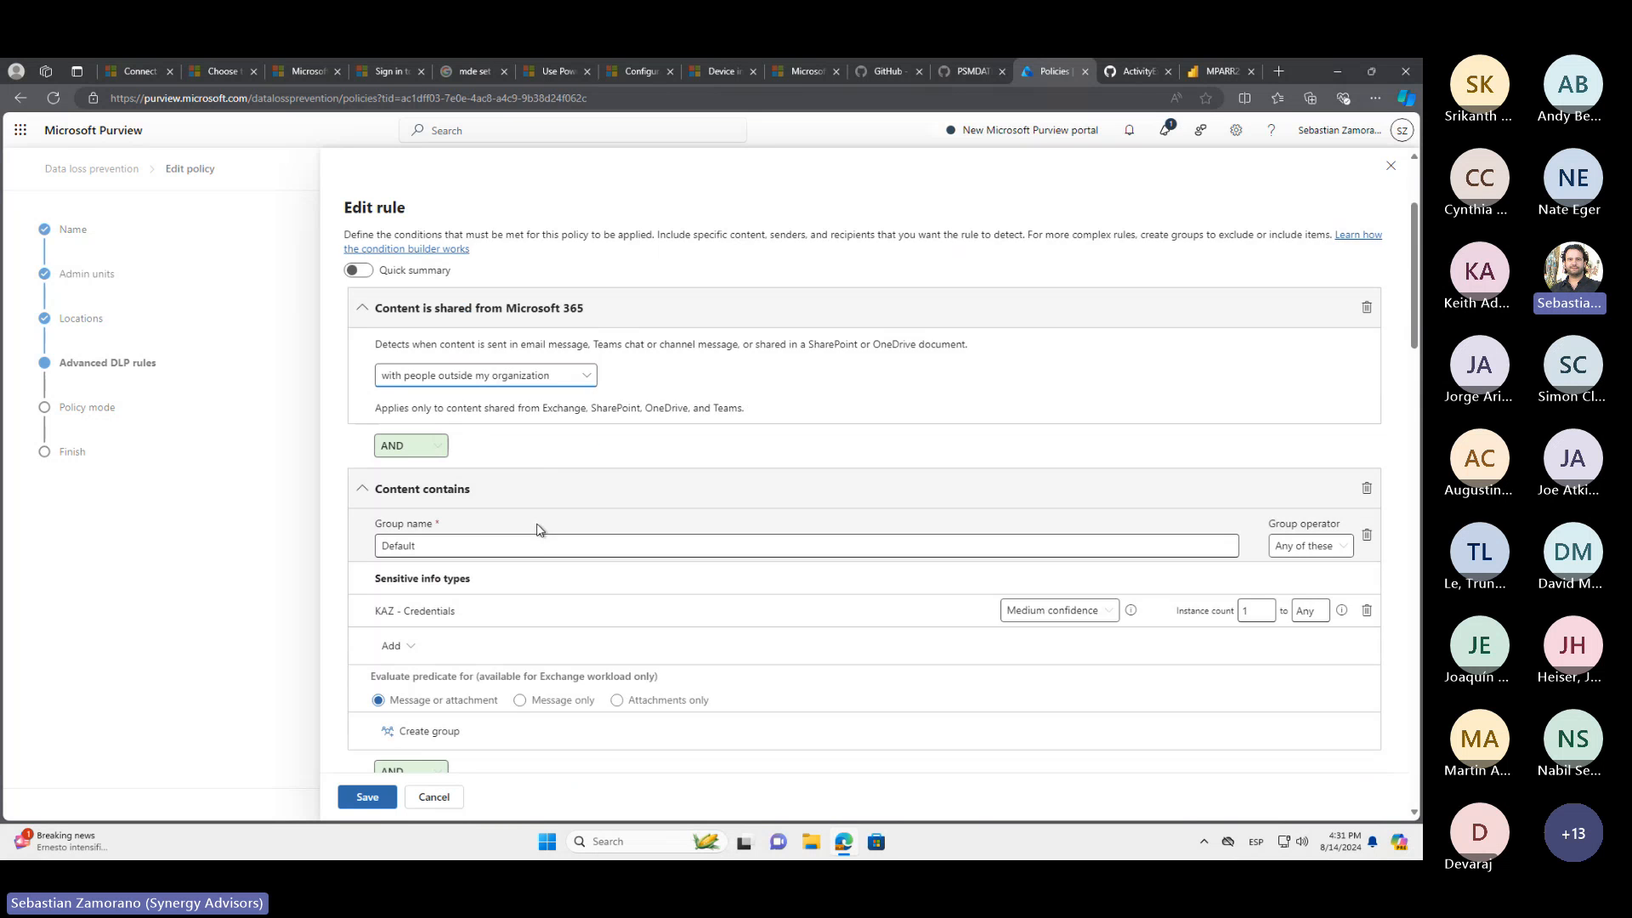
{"action": "scroll", "coordinate": [536, 529], "scroll_direction": "down", "scroll_amount": 10}
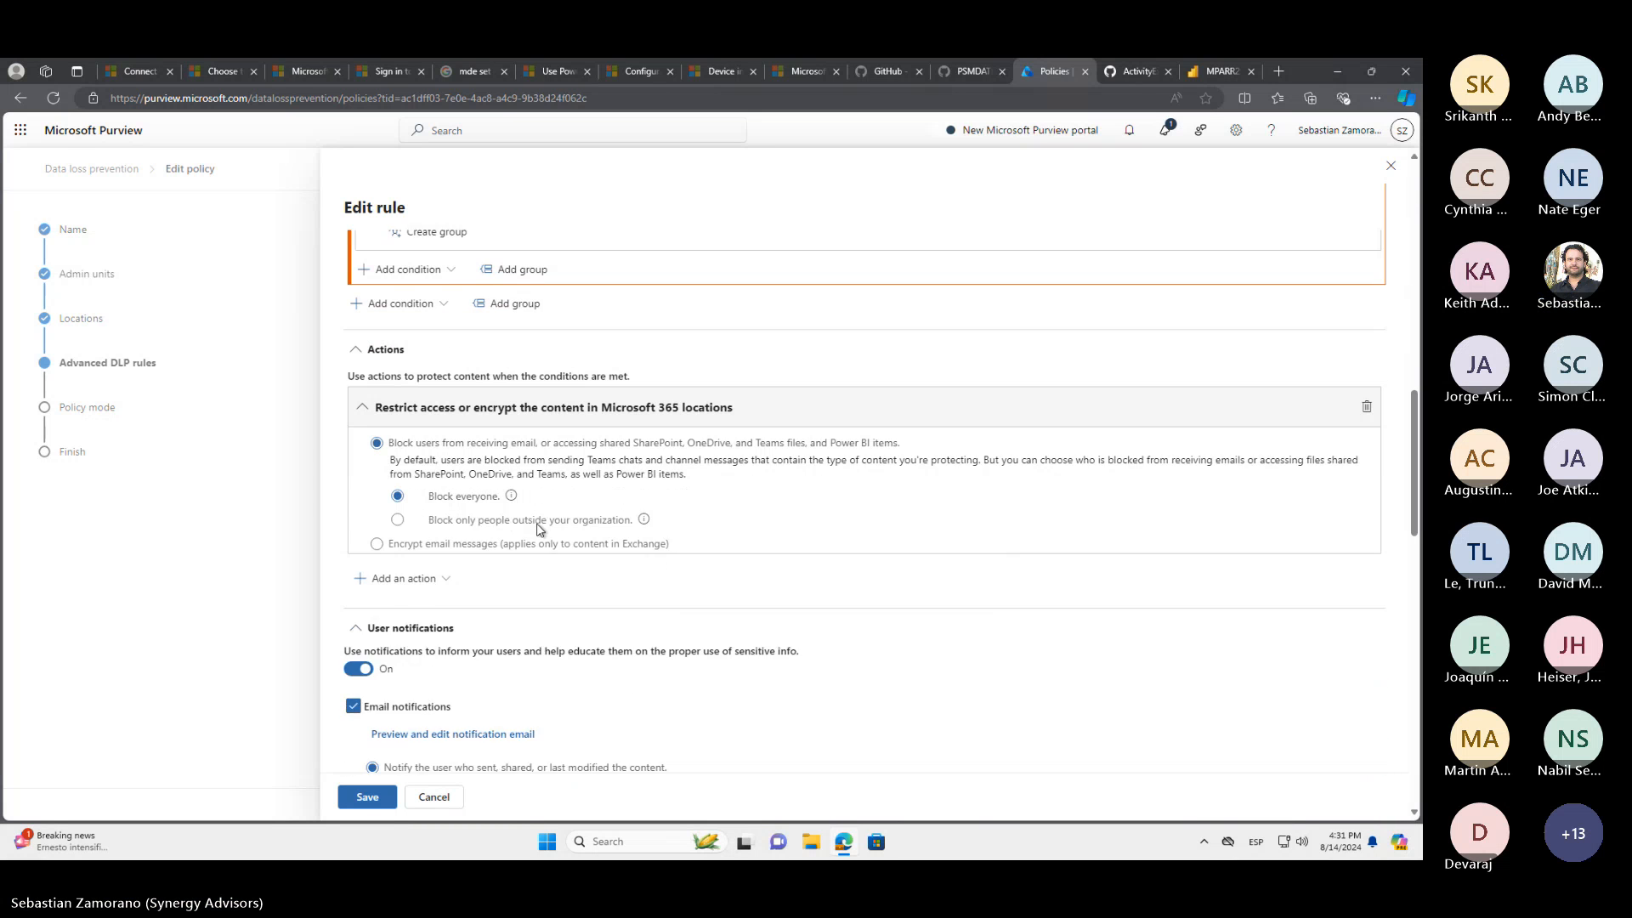
{"action": "scroll", "coordinate": [460, 469], "scroll_direction": "up", "scroll_amount": 1}
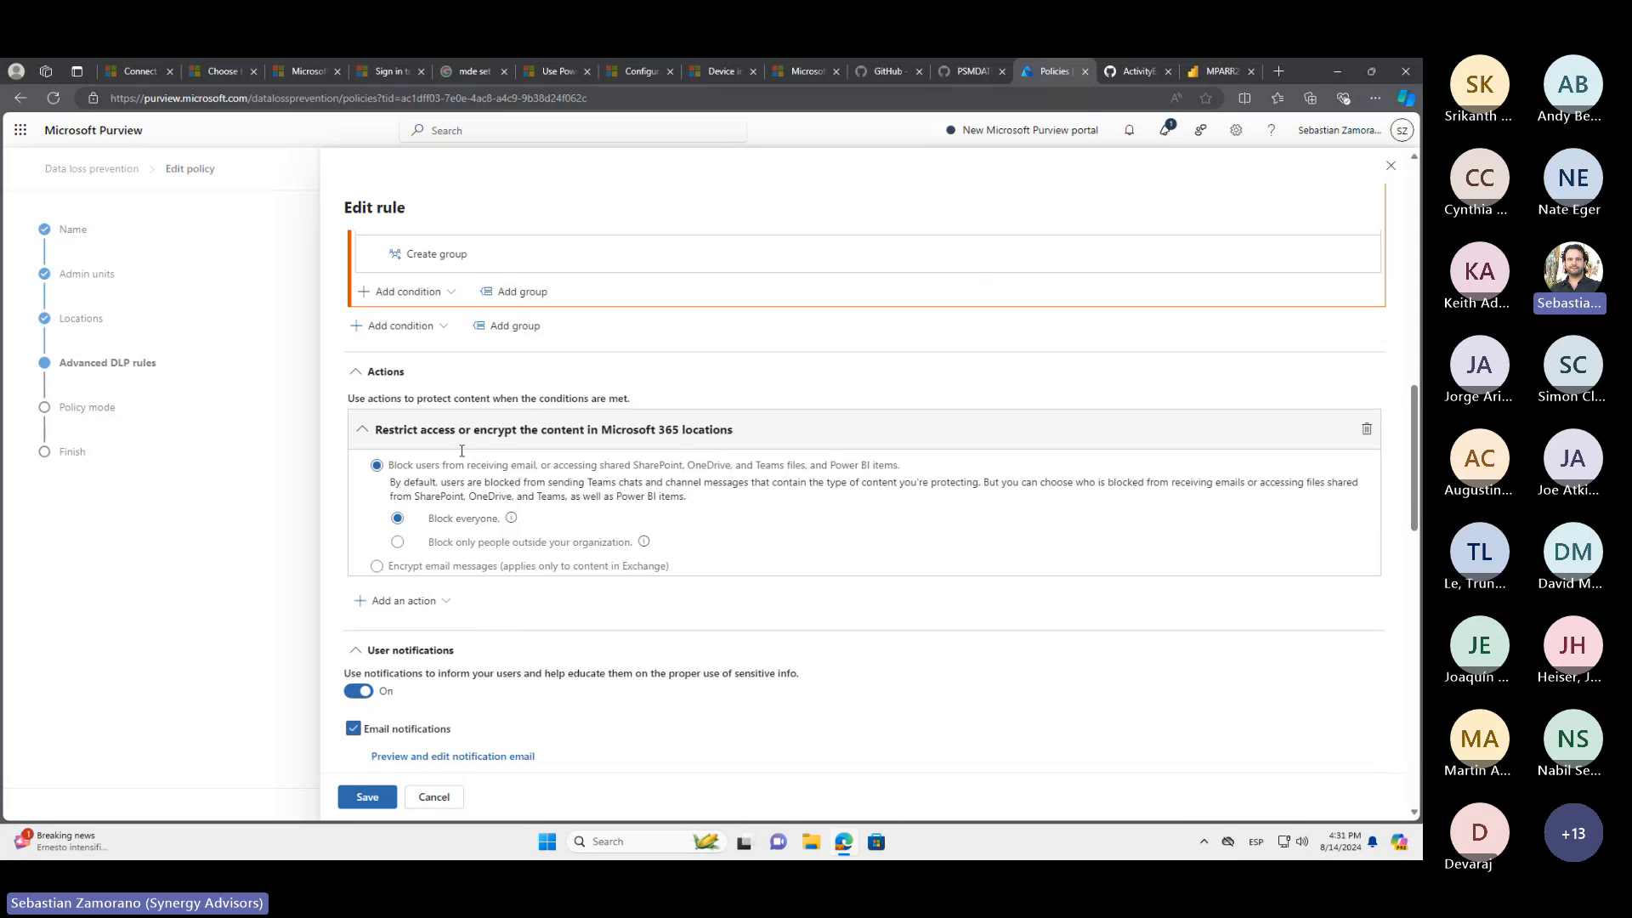
{"action": "scroll", "coordinate": [461, 450], "scroll_direction": "up", "scroll_amount": 4}
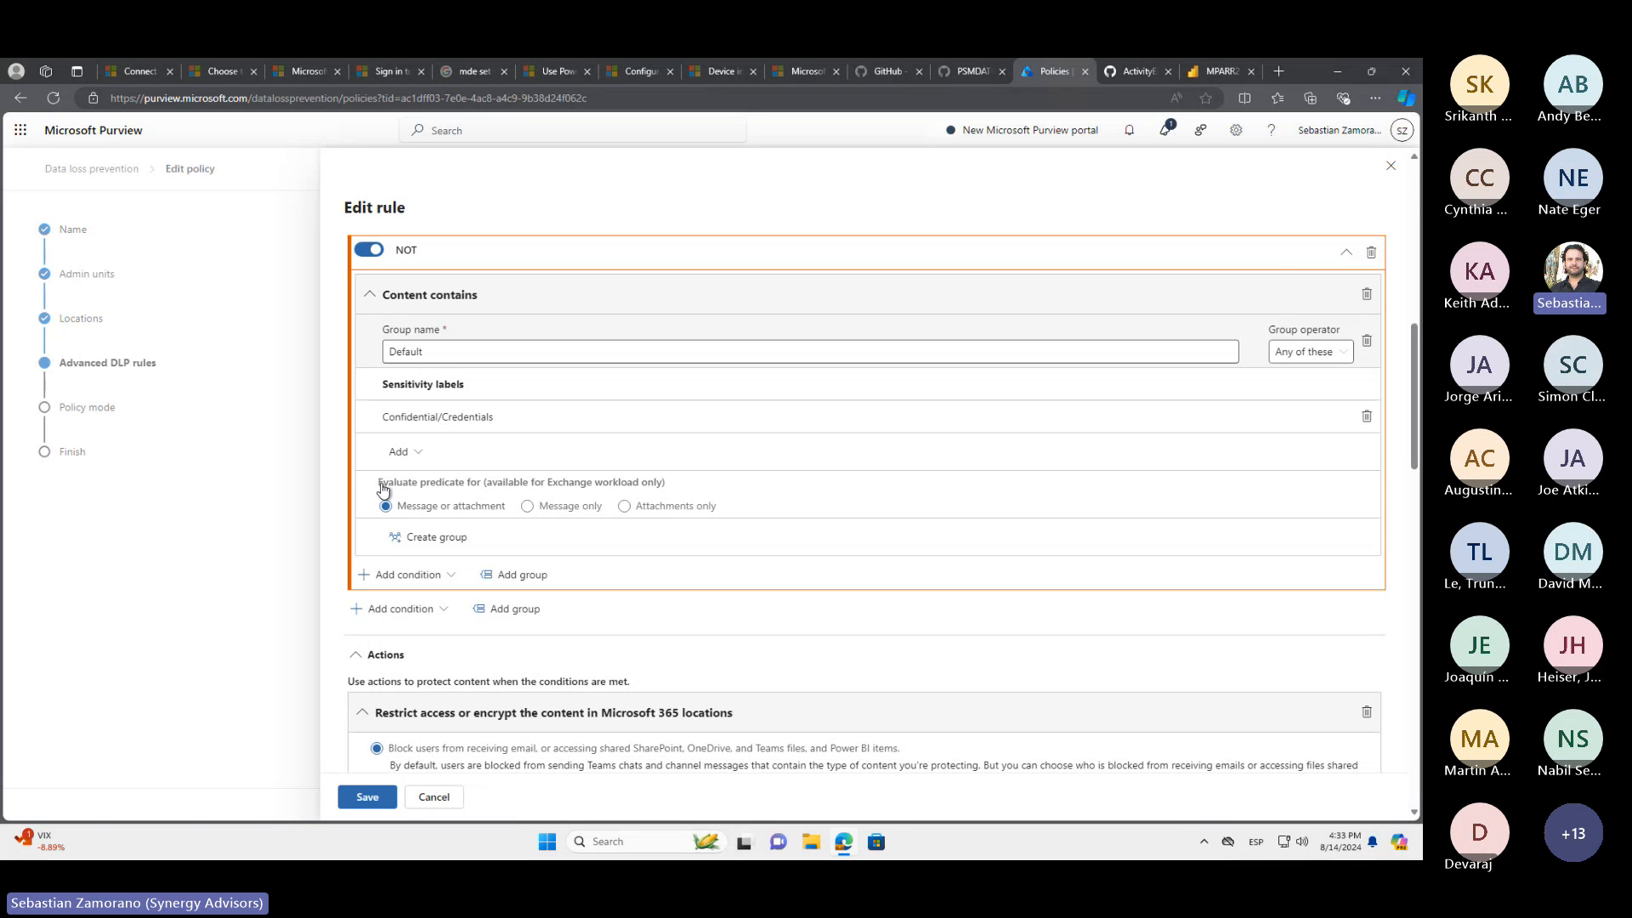
Open Outlook and the DLP Test Form, and dismiss the test form's existing ABA data preview
{"action": "left_click", "coordinate": [545, 845]}
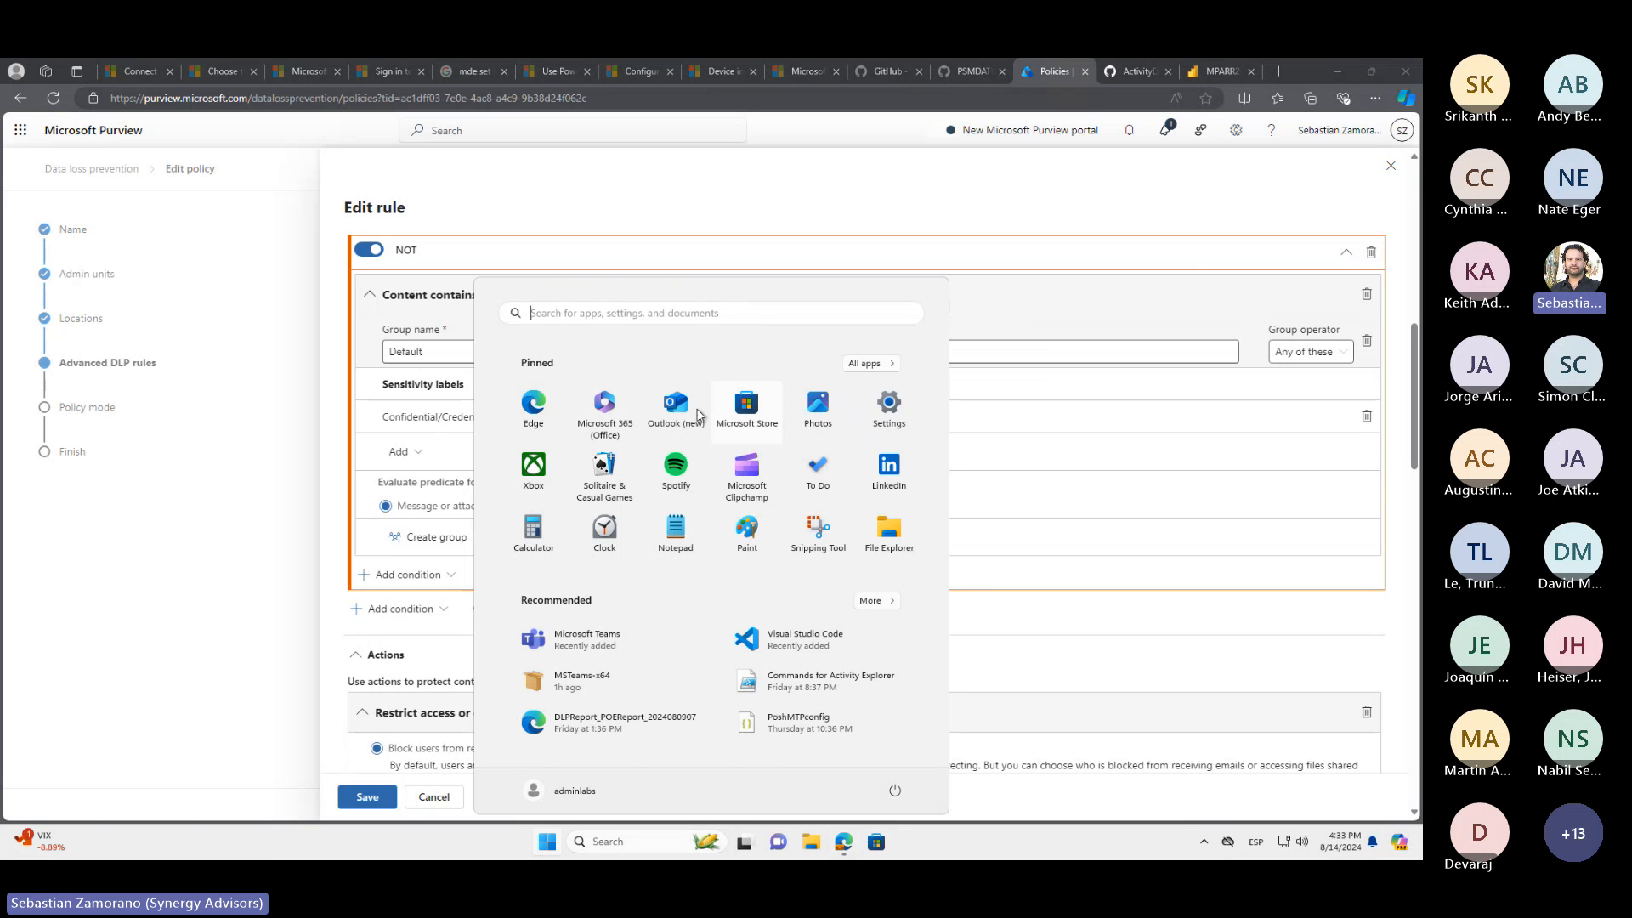
{"action": "key", "text": "Escape"}
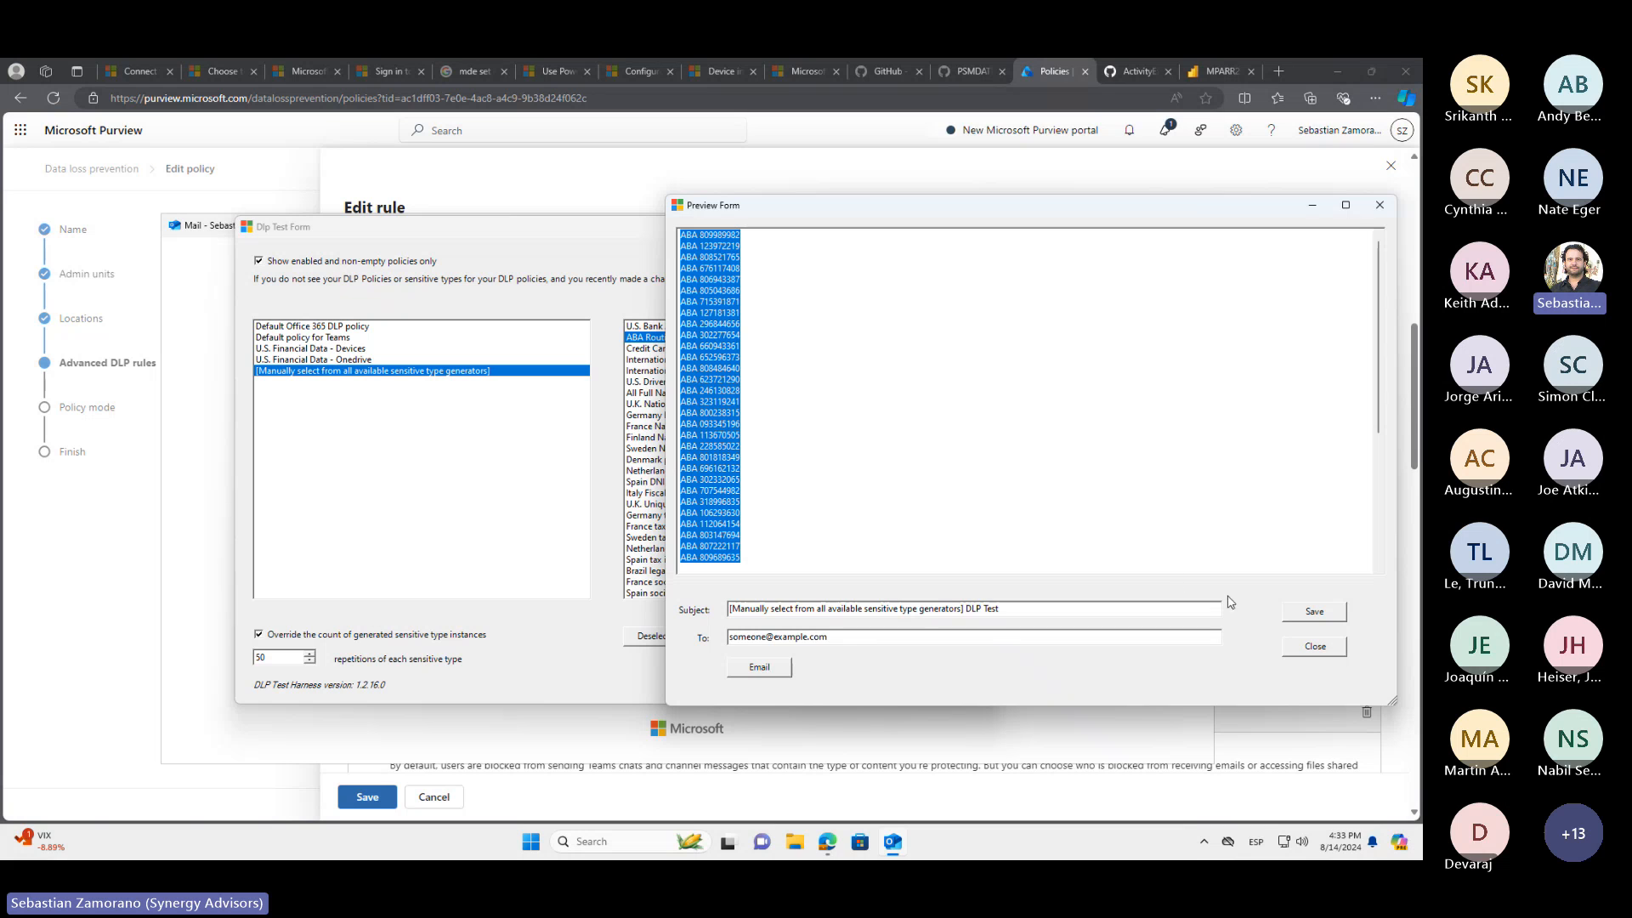
{"action": "left_click", "coordinate": [1307, 646]}
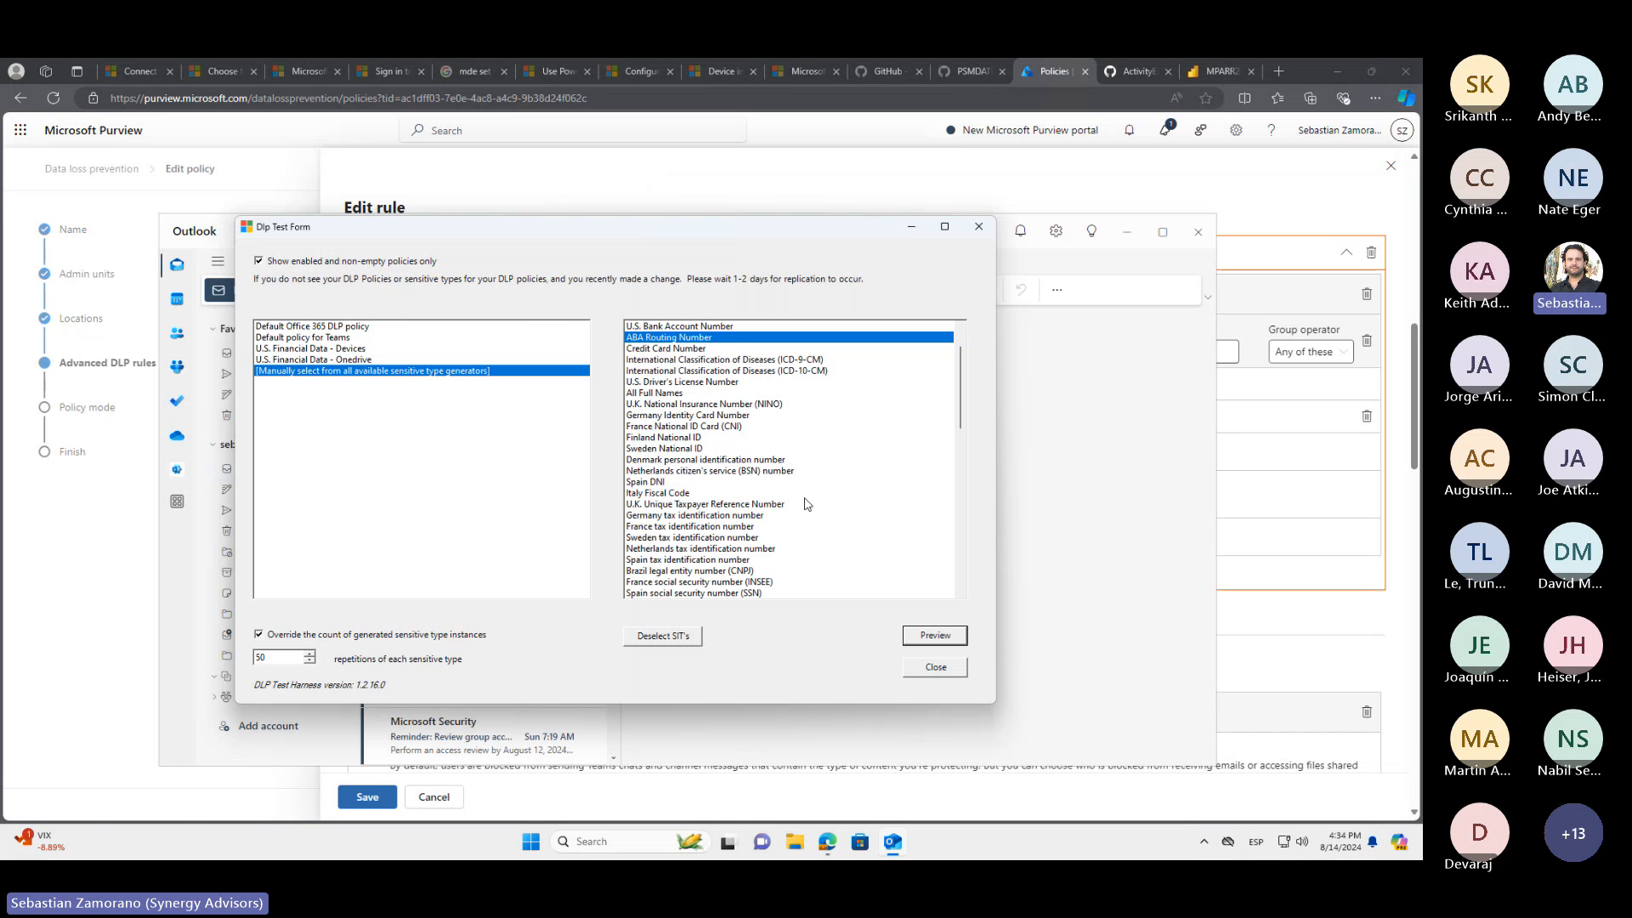
Add Credit Card Number, U.S. Bank Account Number, U.S. Driver's License Number and U.S. Social Security Number (SSN) to the sensitive types to generate
{"action": "left_click", "coordinate": [689, 352], "text": "ctrl"}
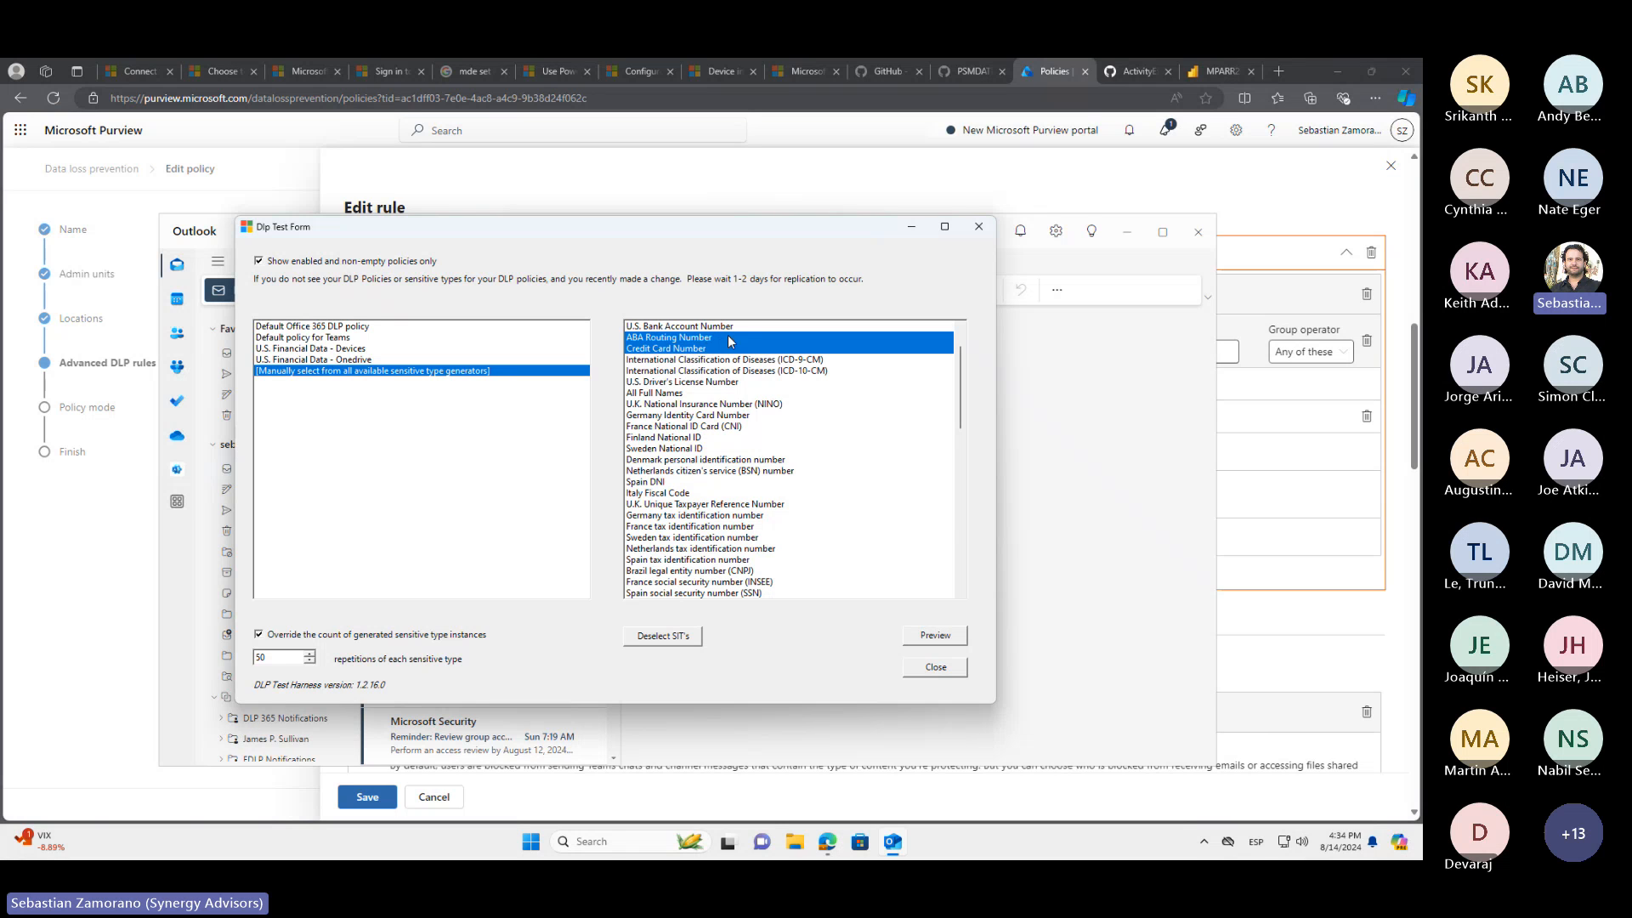
{"action": "left_click", "coordinate": [721, 327], "text": "ctrl"}
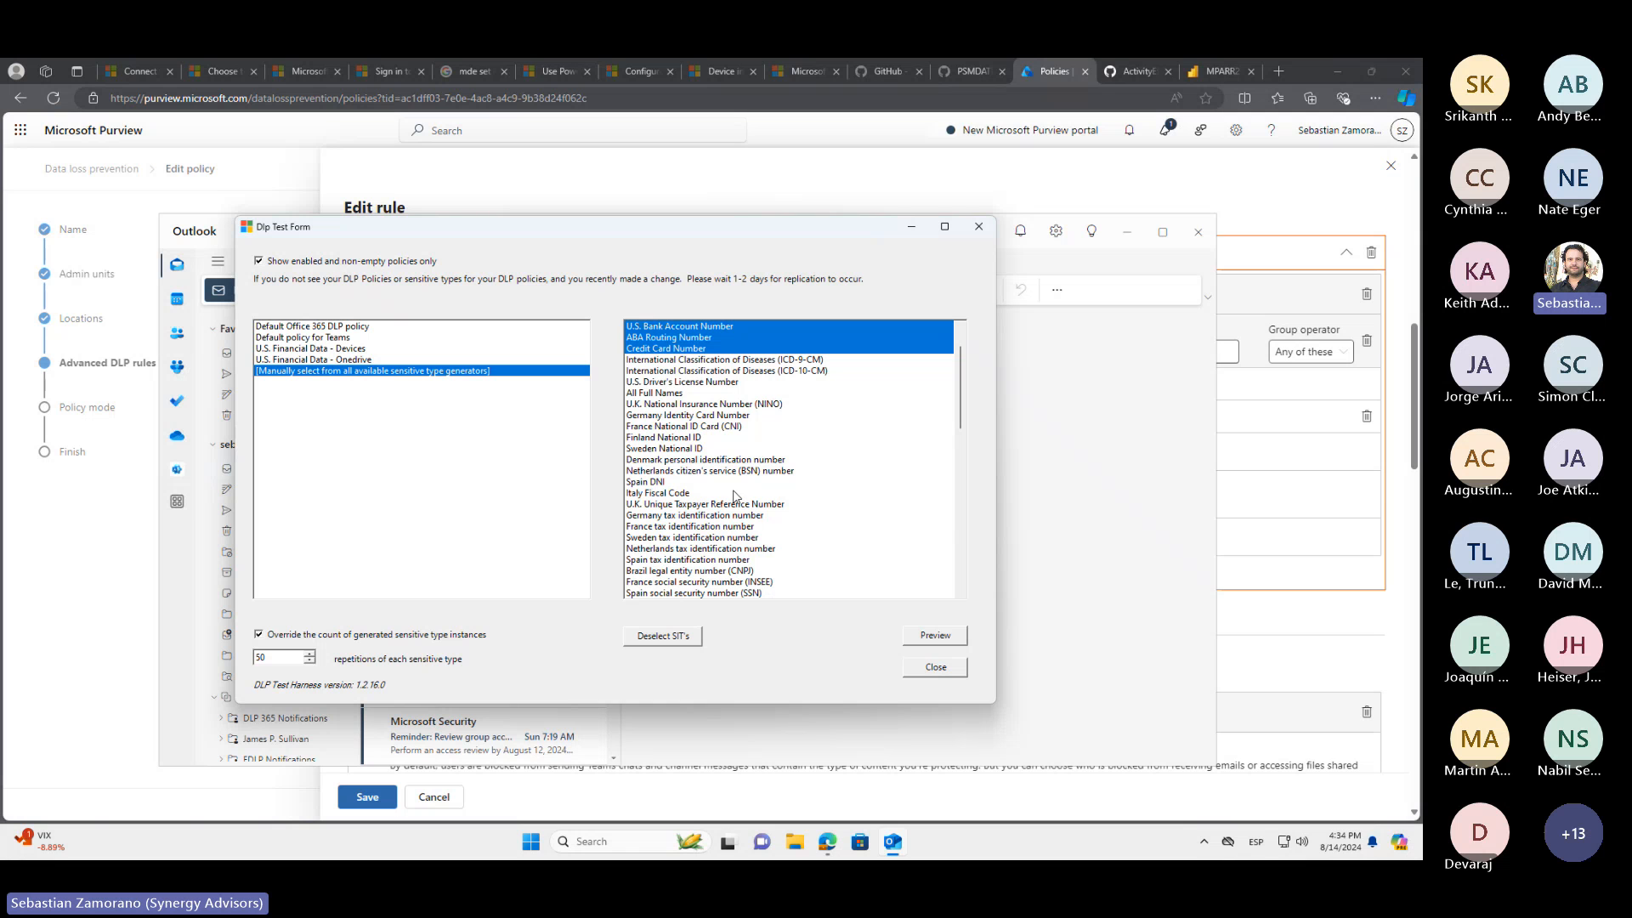
{"action": "left_click", "coordinate": [696, 383], "text": "ctrl"}
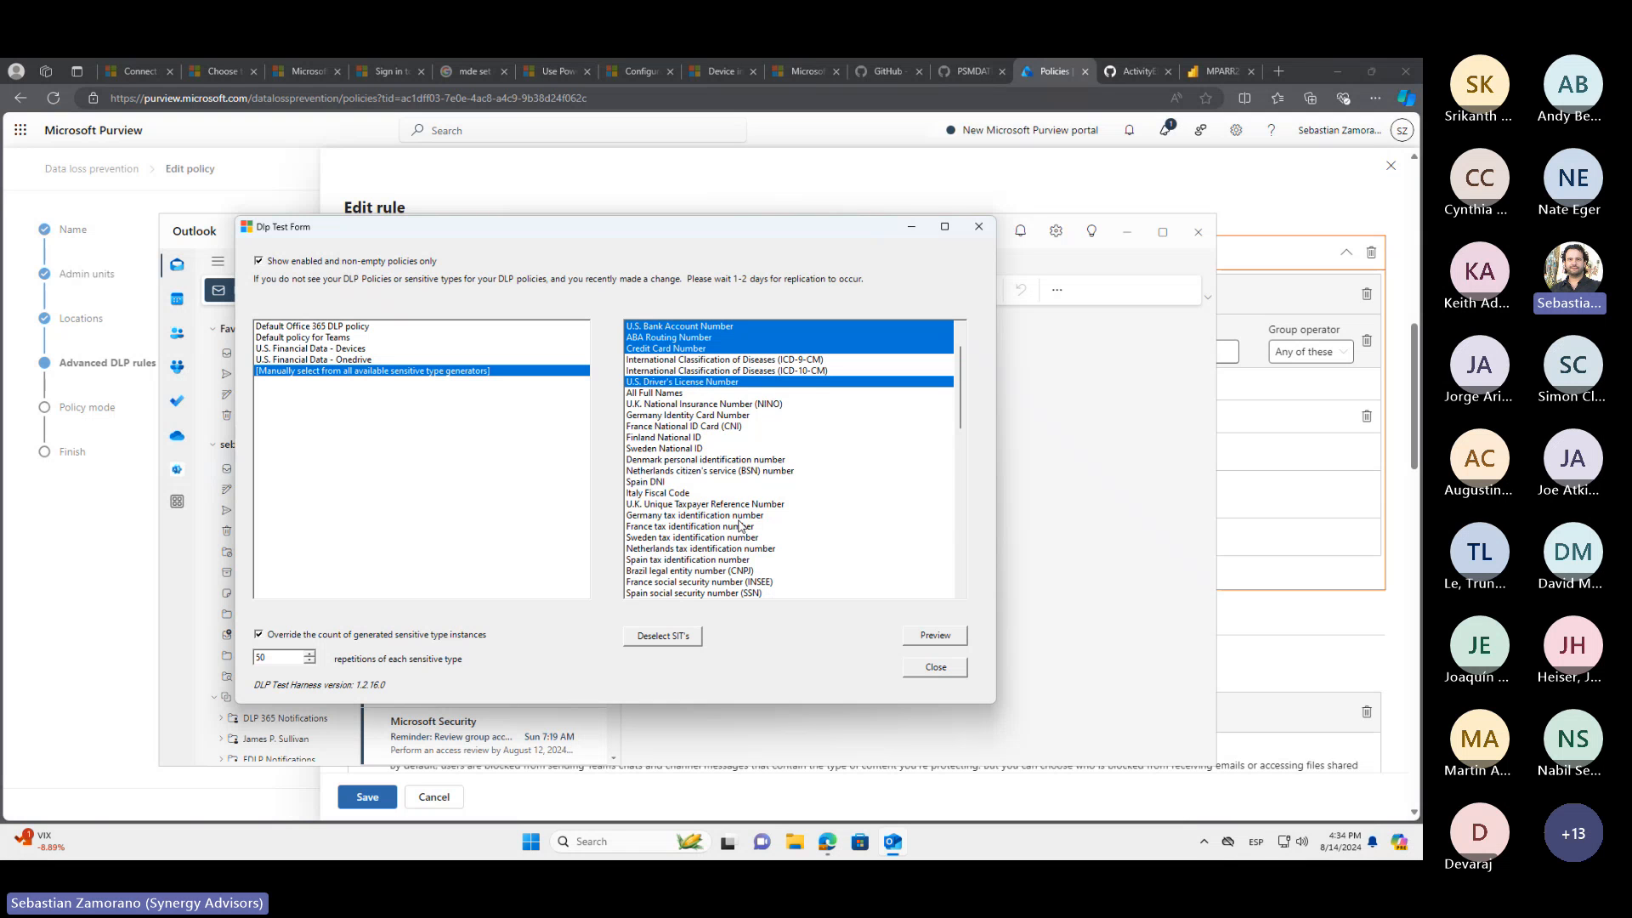
{"action": "scroll", "coordinate": [739, 526], "scroll_direction": "down", "scroll_amount": 11}
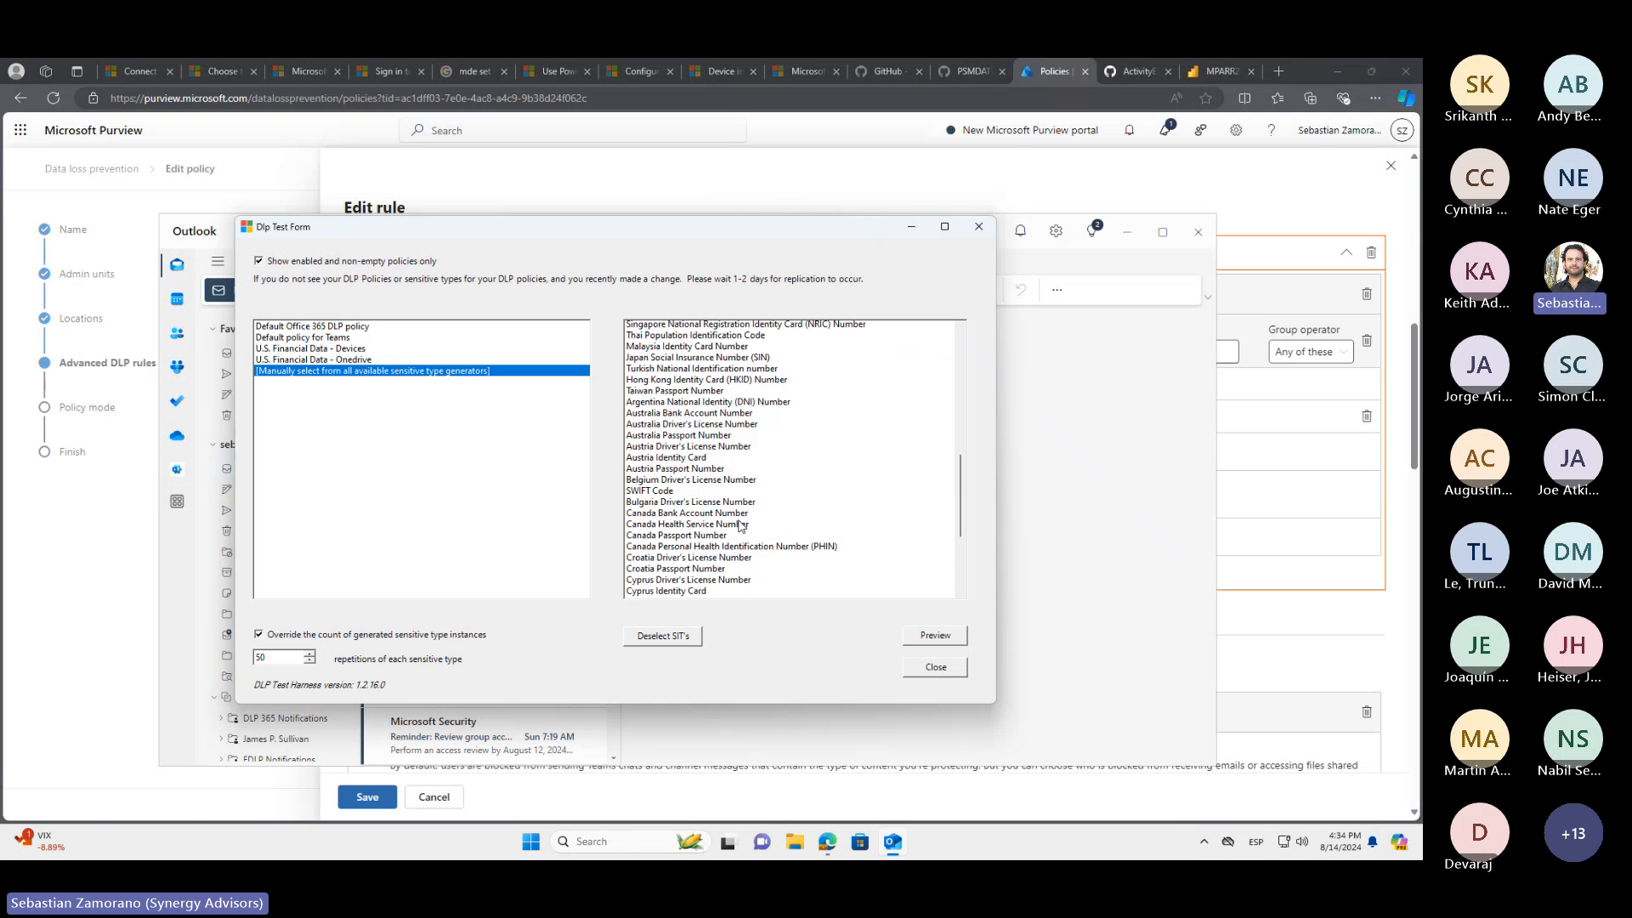
{"action": "scroll", "coordinate": [739, 525], "scroll_direction": "down", "scroll_amount": 6}
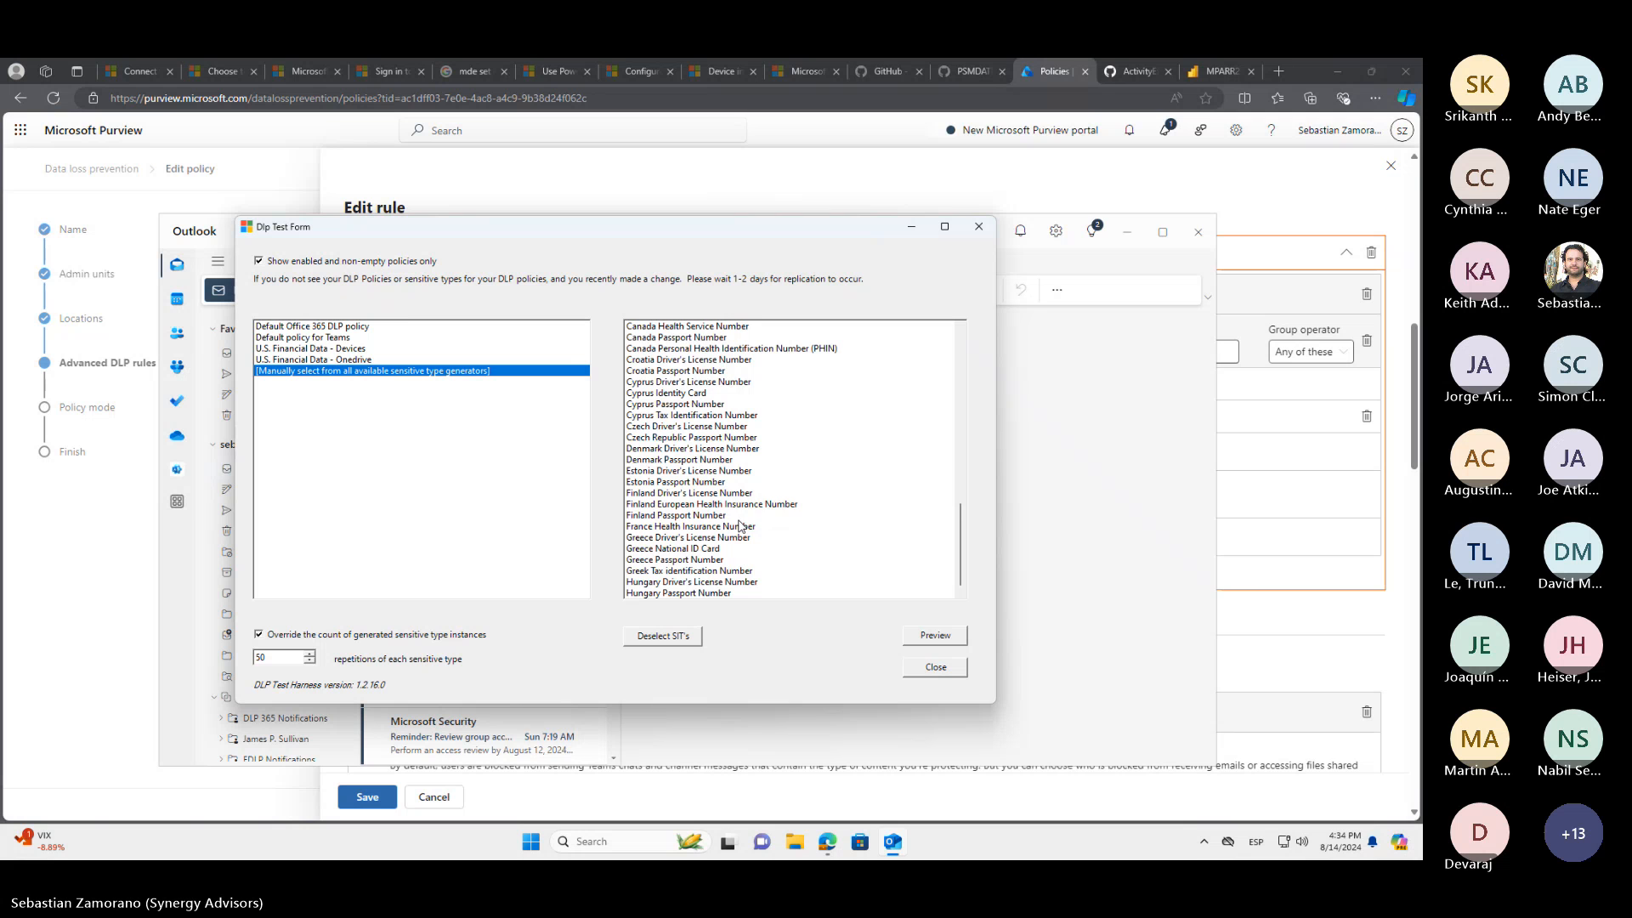
{"action": "scroll", "coordinate": [739, 525], "scroll_direction": "up", "scroll_amount": 10}
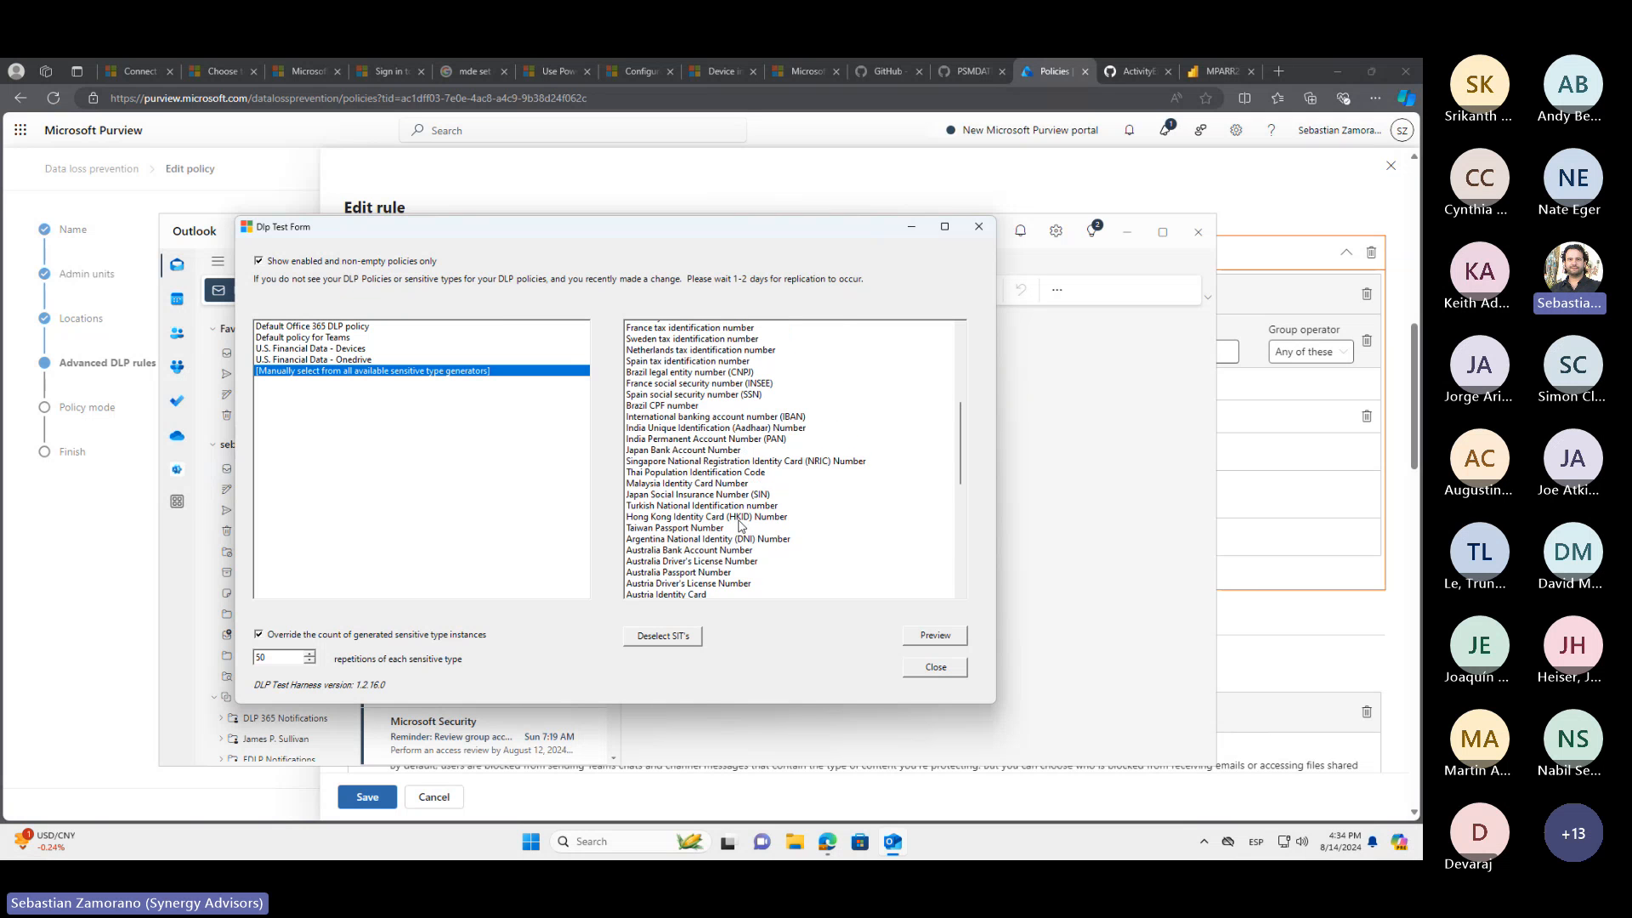
{"action": "scroll", "coordinate": [740, 525], "scroll_direction": "up", "scroll_amount": 2}
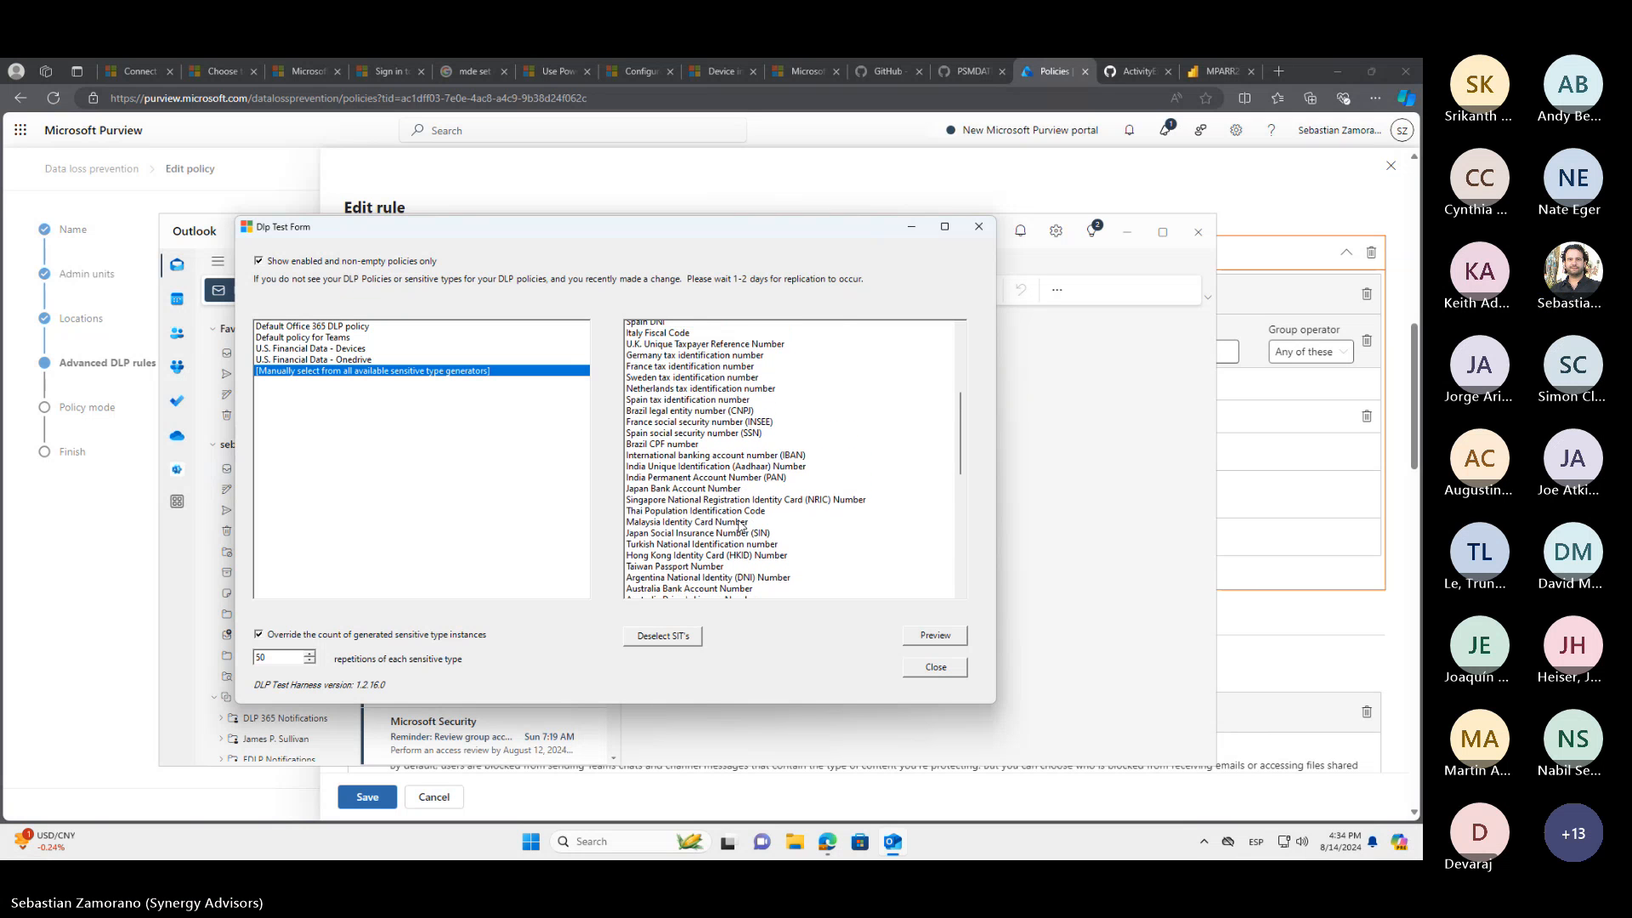
{"action": "scroll", "coordinate": [740, 525], "scroll_direction": "up", "scroll_amount": 2}
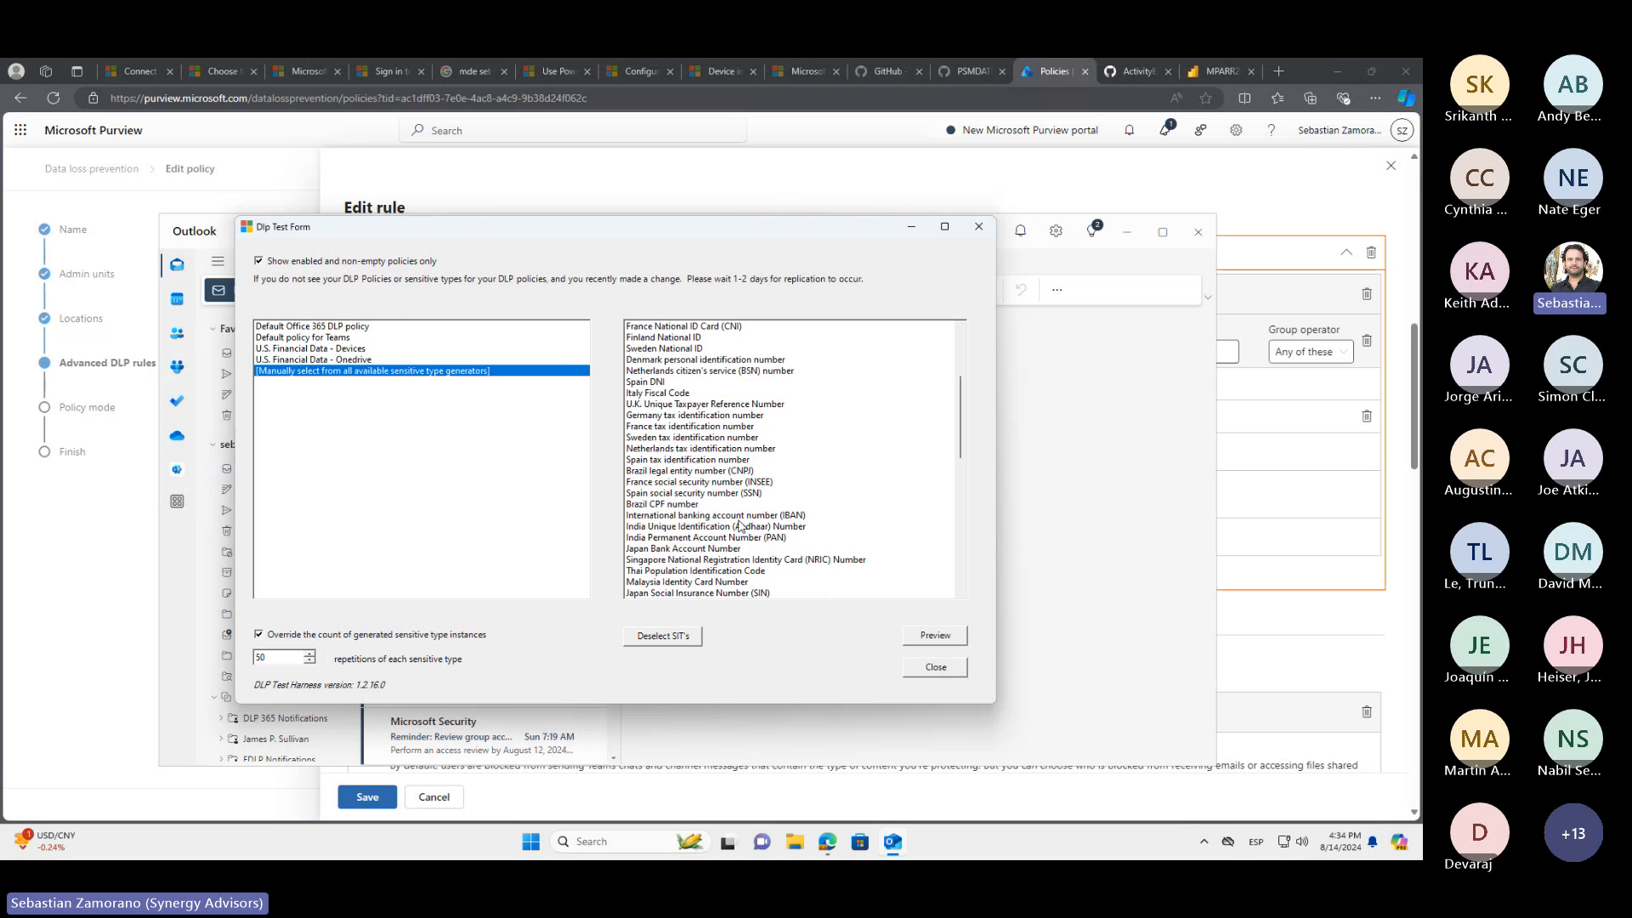
{"action": "scroll", "coordinate": [739, 525], "scroll_direction": "up", "scroll_amount": 4}
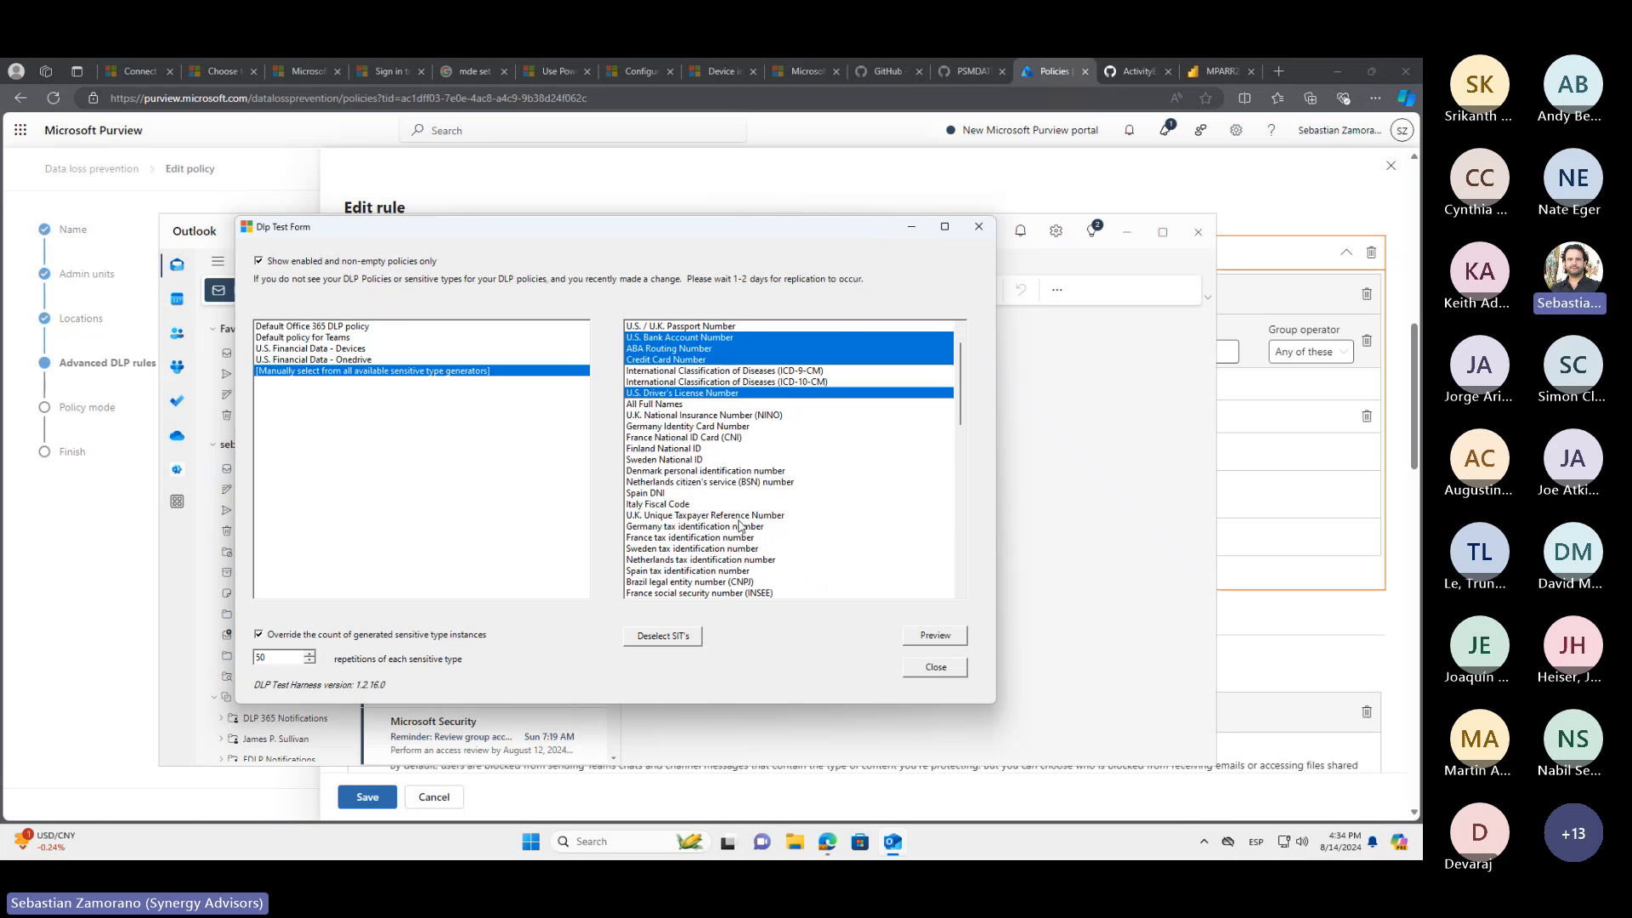
{"action": "scroll", "coordinate": [740, 525], "scroll_direction": "up", "scroll_amount": 1}
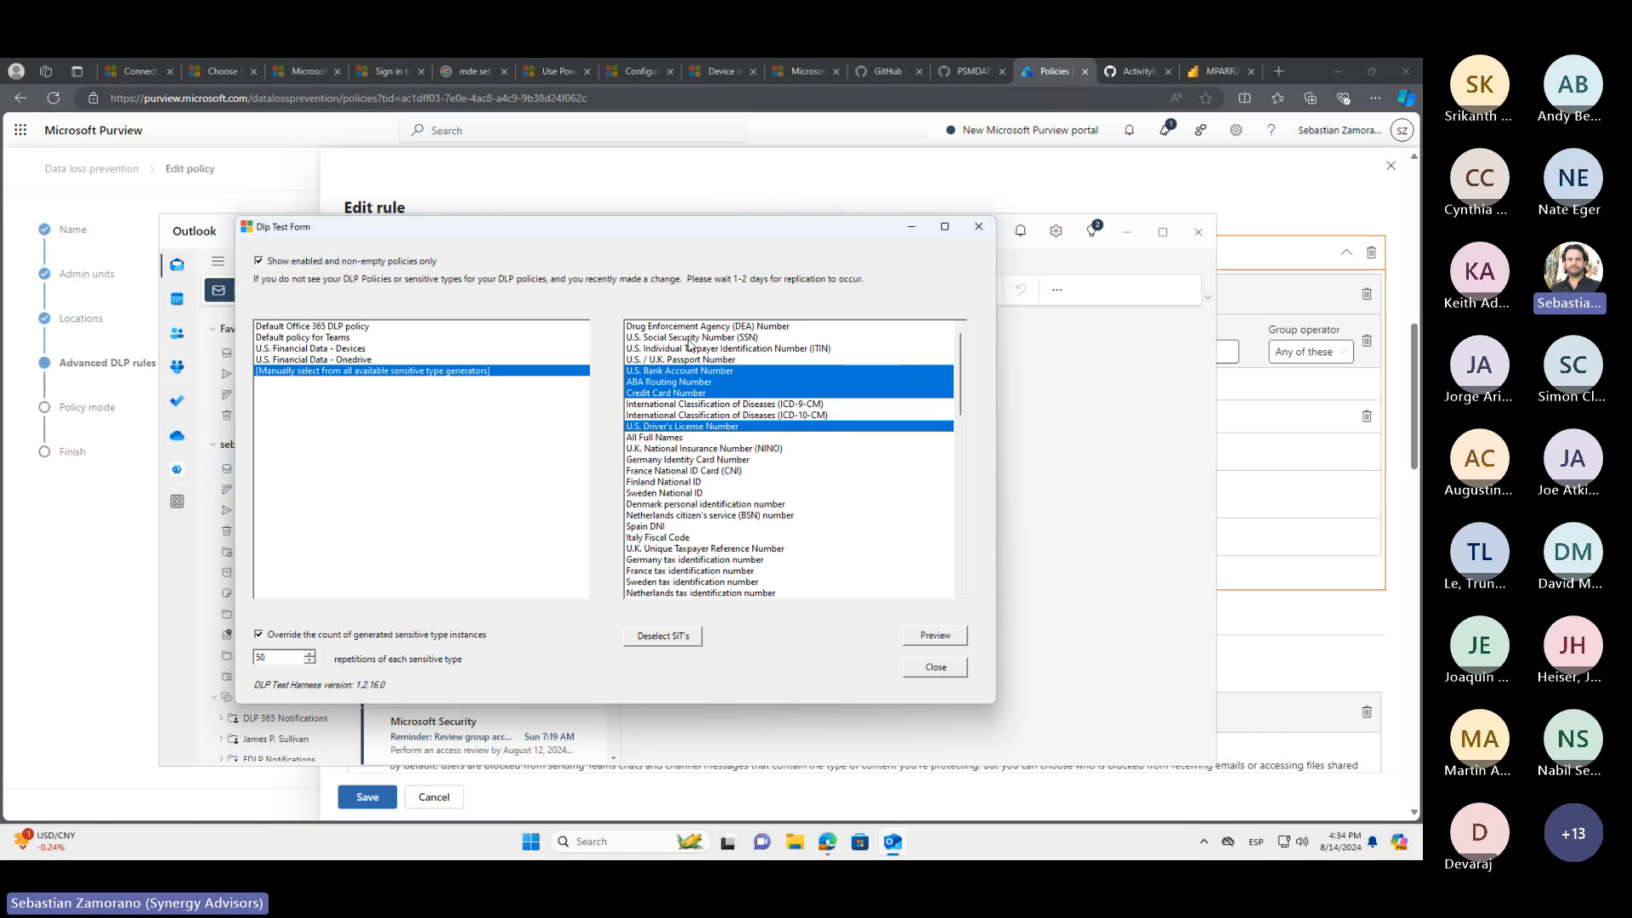
{"action": "left_click", "coordinate": [673, 338]}
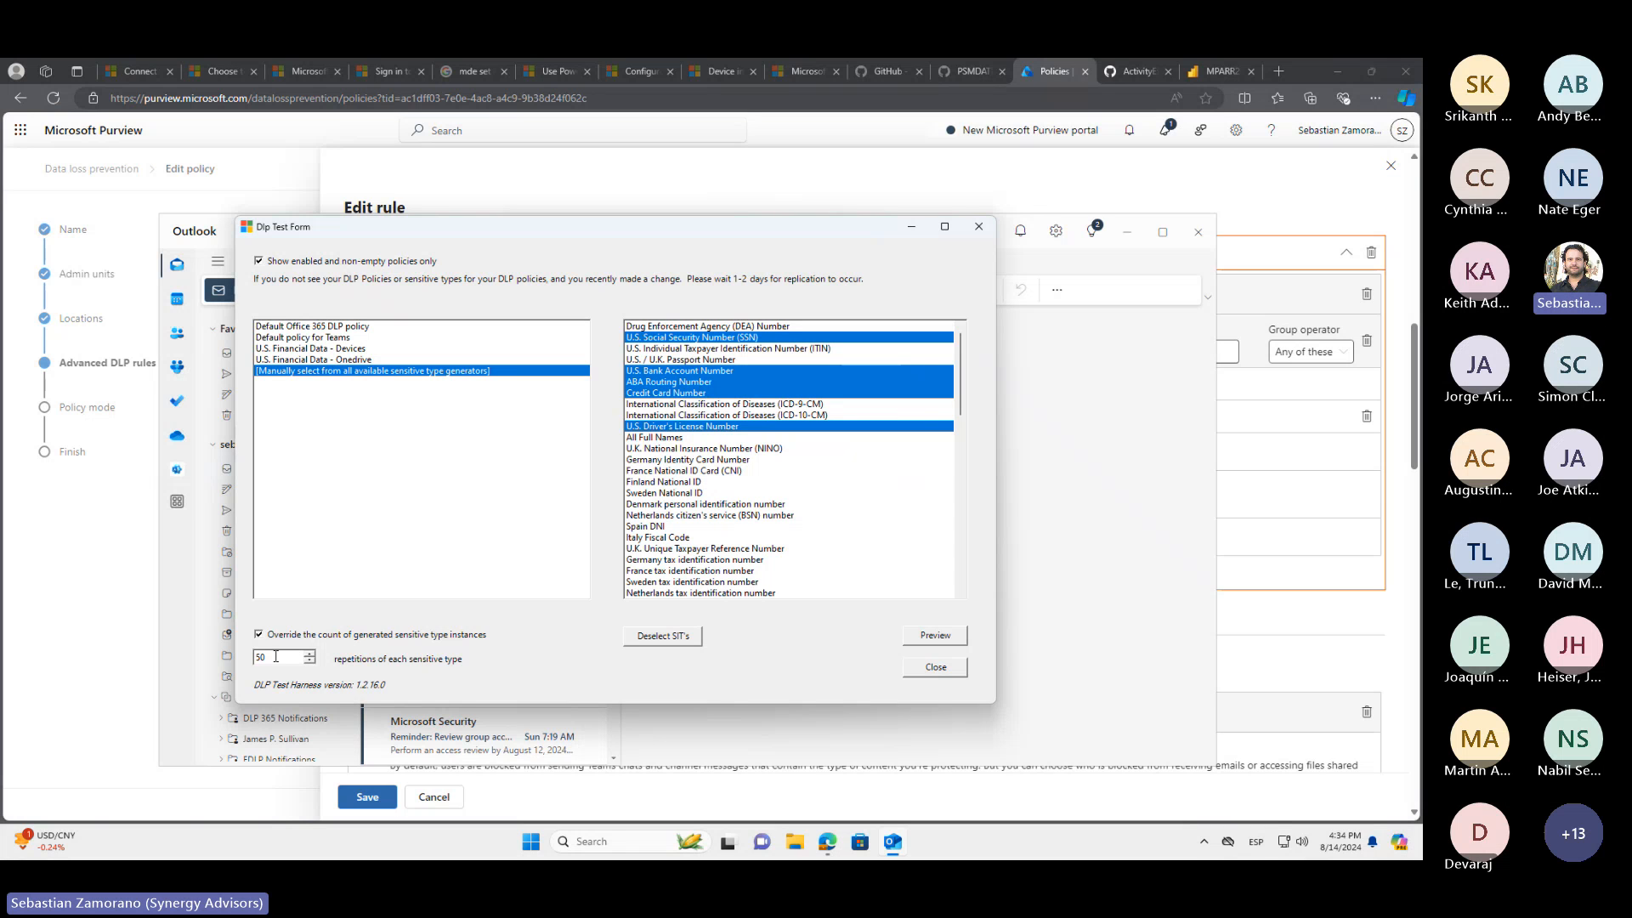
Set the repetitions of each sensitive type to 5 and preview the generated sample data
{"action": "left_click_drag", "start_coordinate": [276, 656], "coordinate": [254, 659]}
{"action": "type", "text": "5"}
{"action": "left_click", "coordinate": [942, 641]}
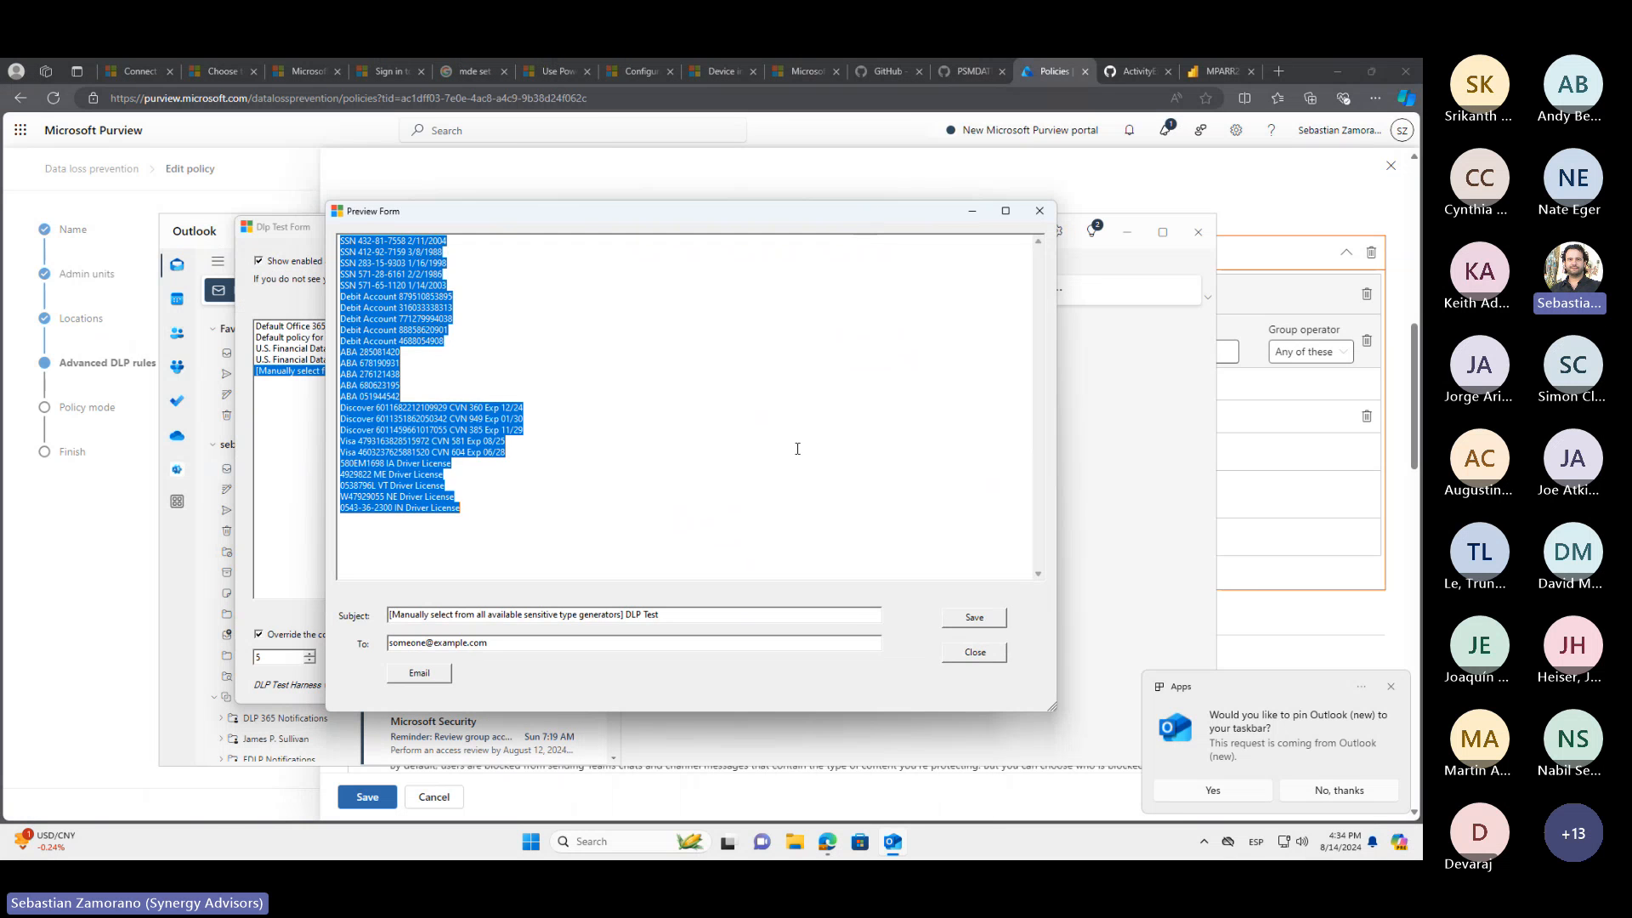
Deselect the generated sample text and capture a screenshot of the whole Preview Form window
{"action": "left_click", "coordinate": [600, 531]}
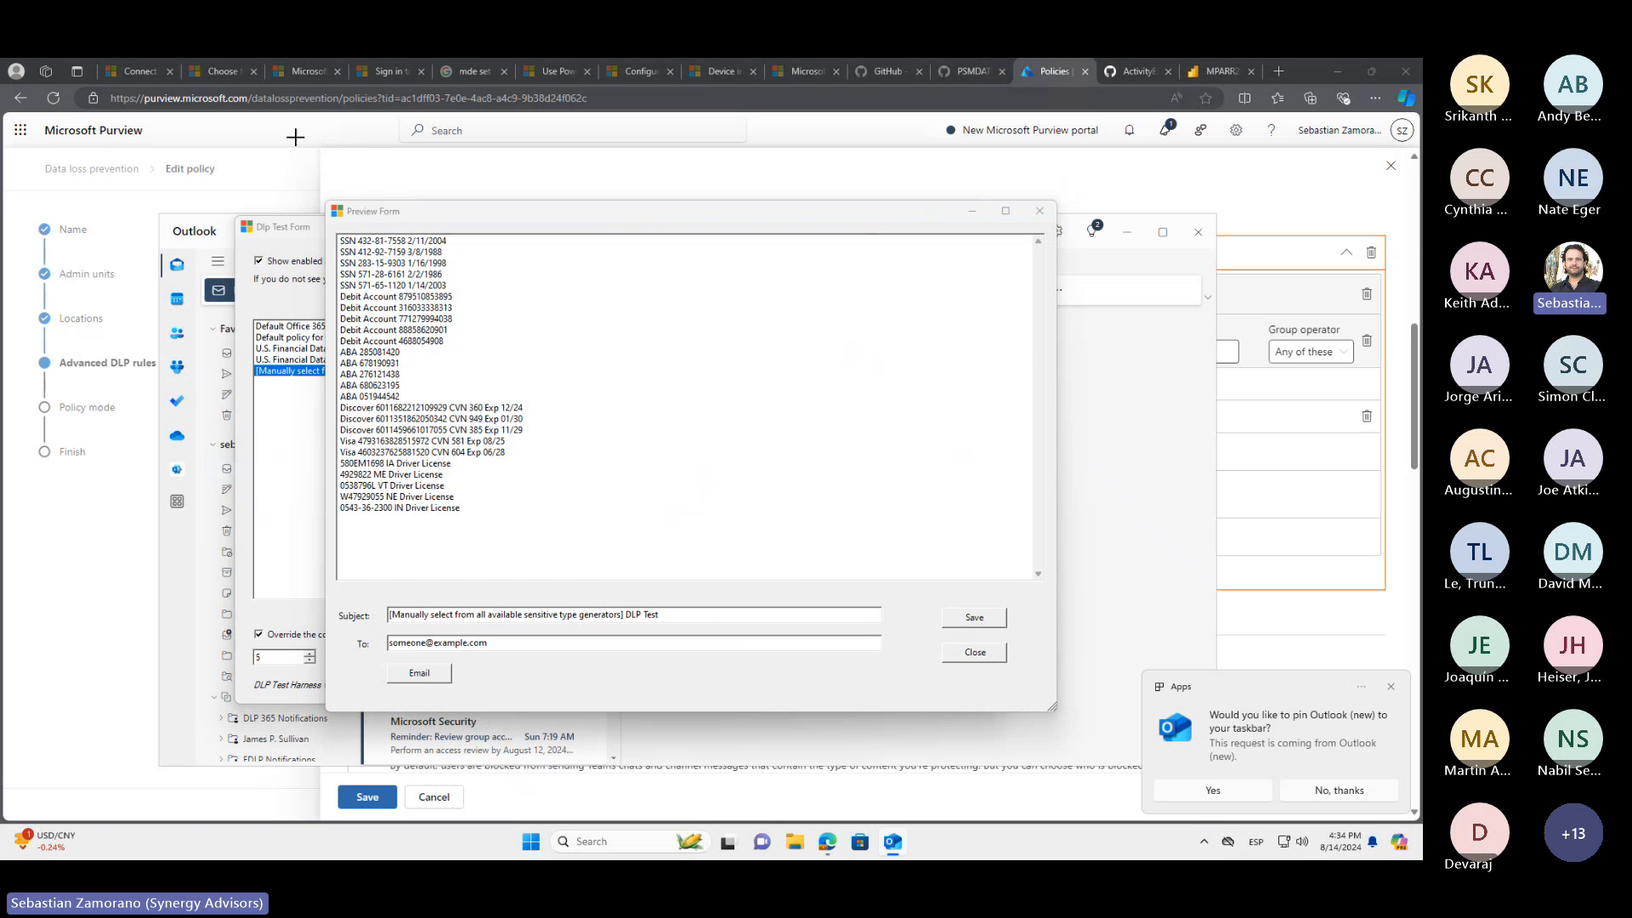
{"action": "key", "text": "super+shift+s"}
{"action": "left_click_drag", "start_coordinate": [323, 197], "coordinate": [1060, 718]}
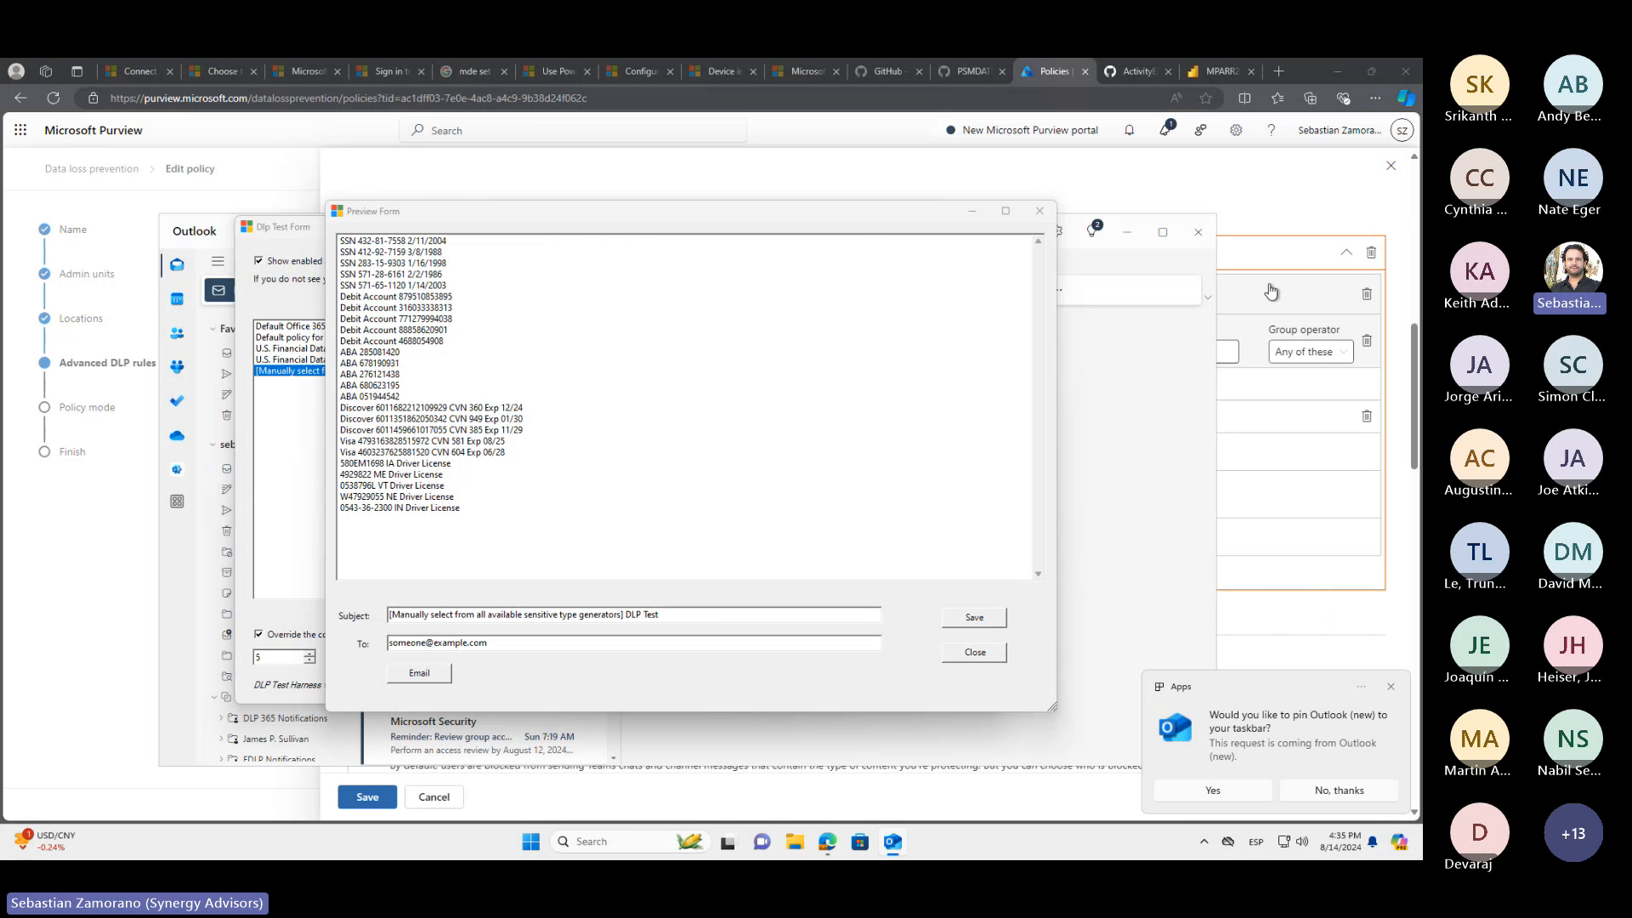
Switch to Outlook and start a new email message
{"action": "left_click", "coordinate": [902, 849]}
{"action": "left_click", "coordinate": [903, 848]}
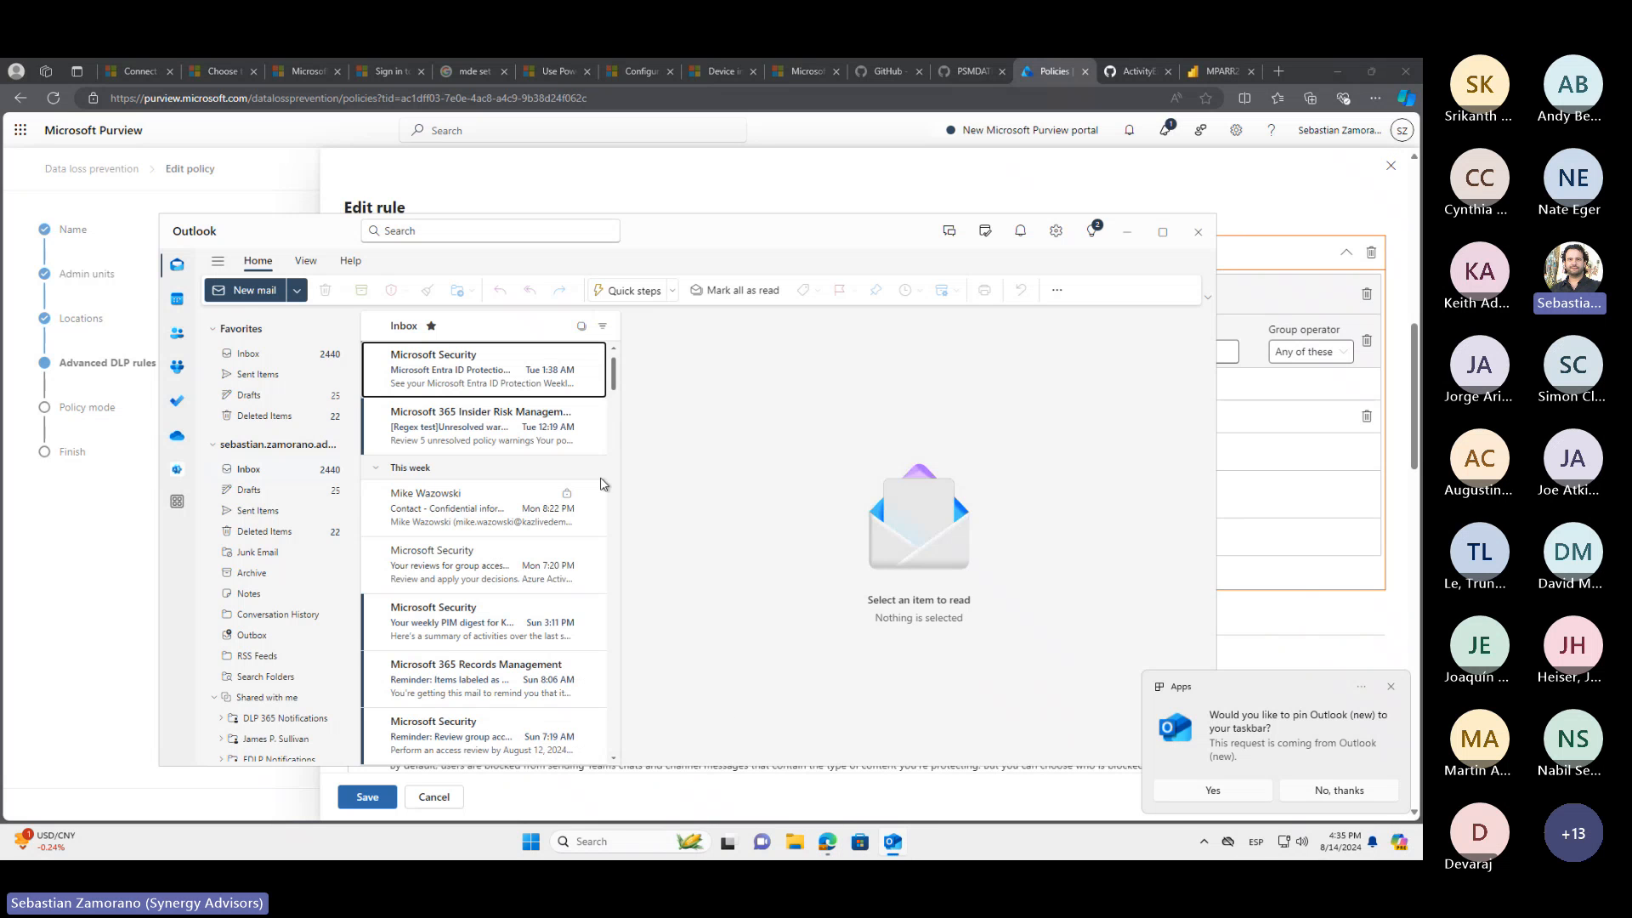
{"action": "left_click", "coordinate": [242, 293]}
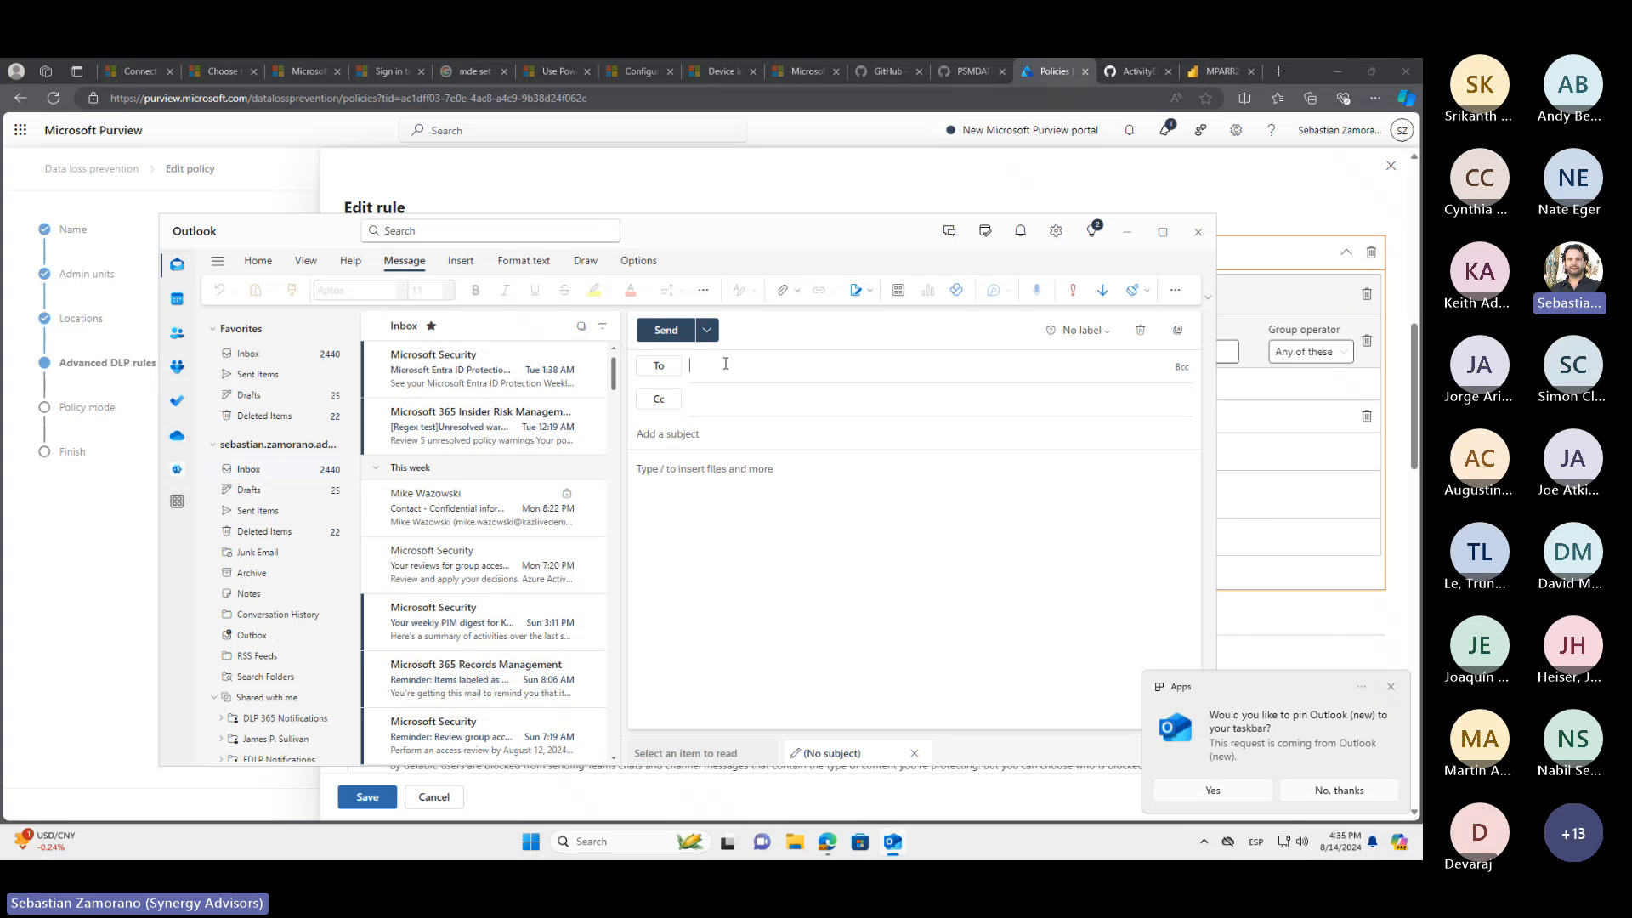
Address the new message to the external contact in the kazlivedemos.com domain and enter the subject "Info required"
{"action": "type", "text": "mike."}
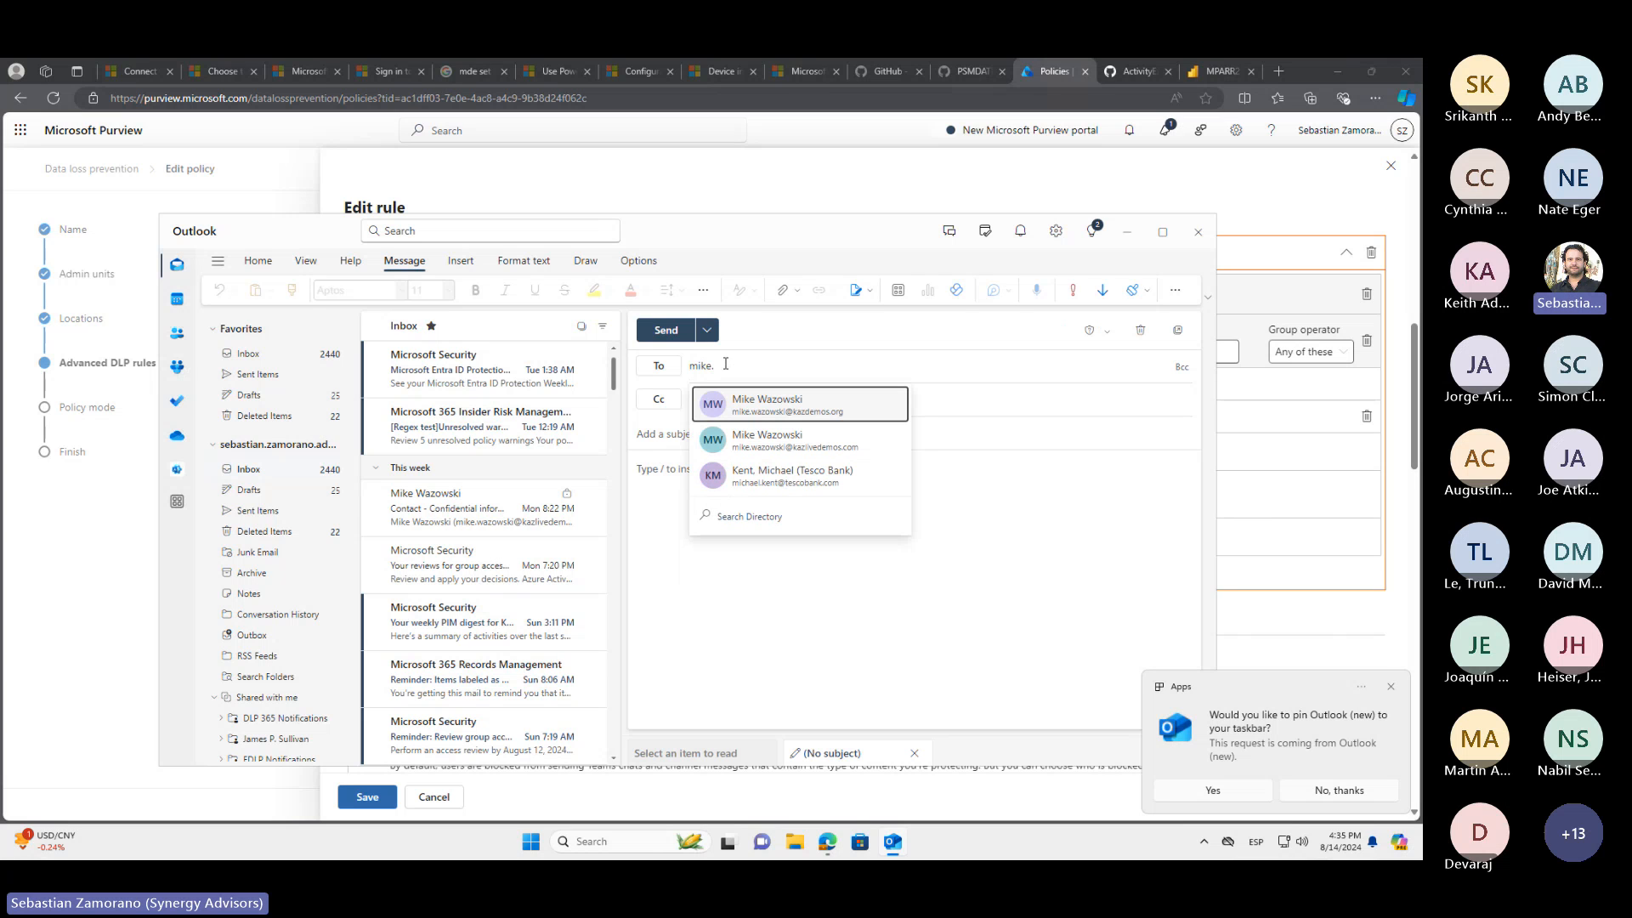
{"action": "left_click", "coordinate": [780, 437]}
{"action": "left_click", "coordinate": [780, 437]}
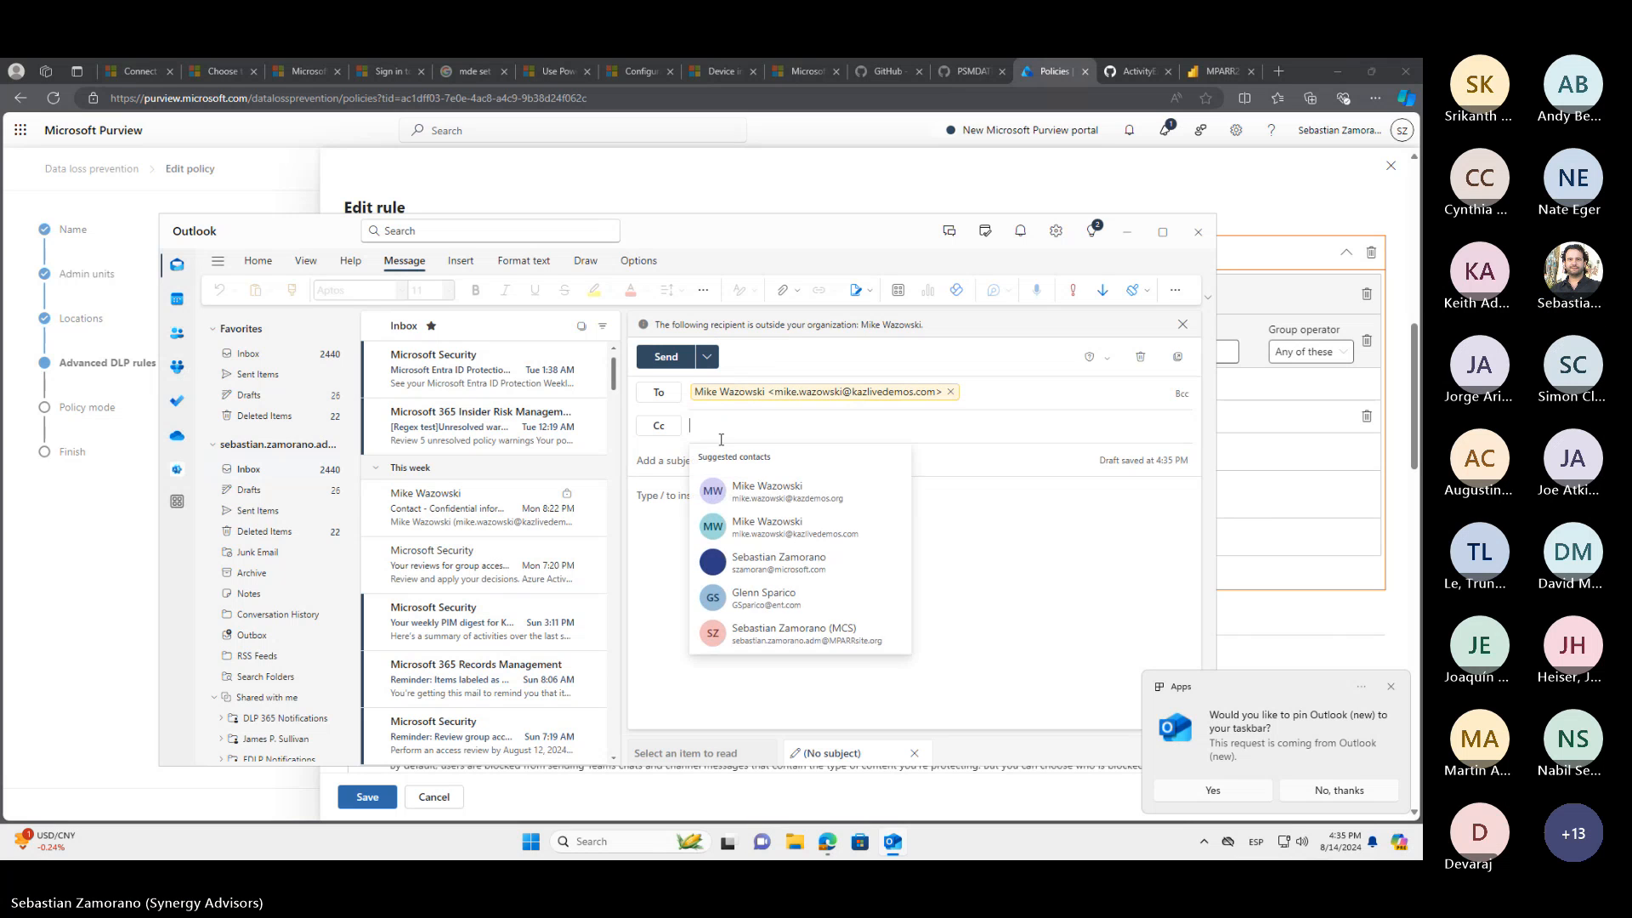
{"action": "left_click", "coordinate": [676, 463]}
{"action": "type", "text": "Info required"}
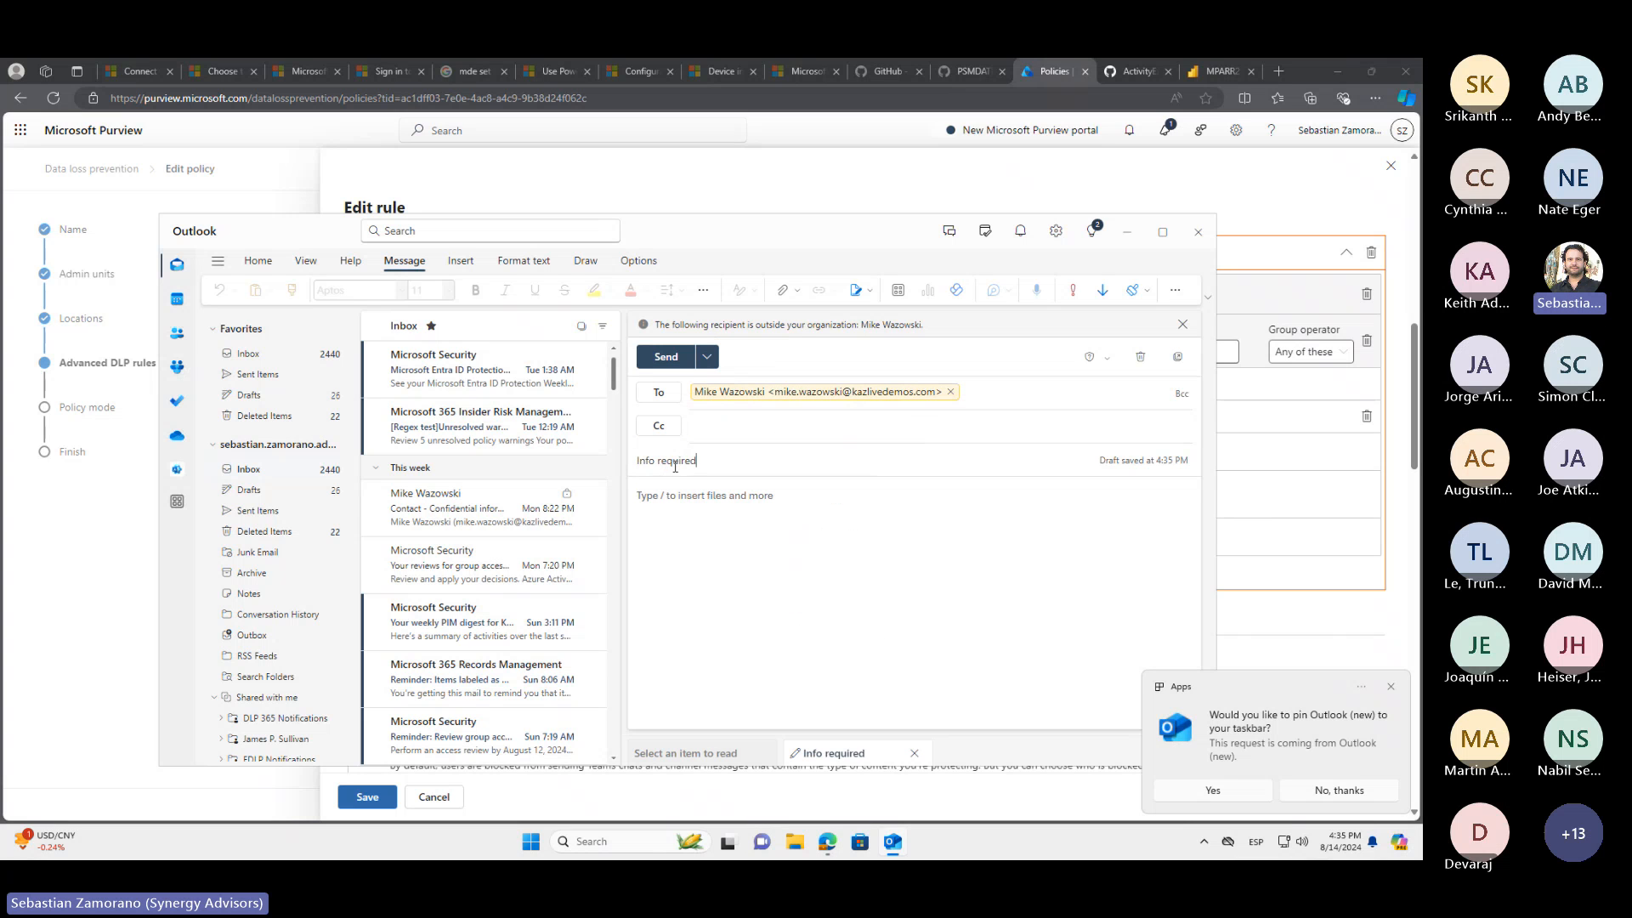
Paste the captured screenshot of the generated sensitive data into the message body and send the email
{"action": "left_click", "coordinate": [684, 514]}
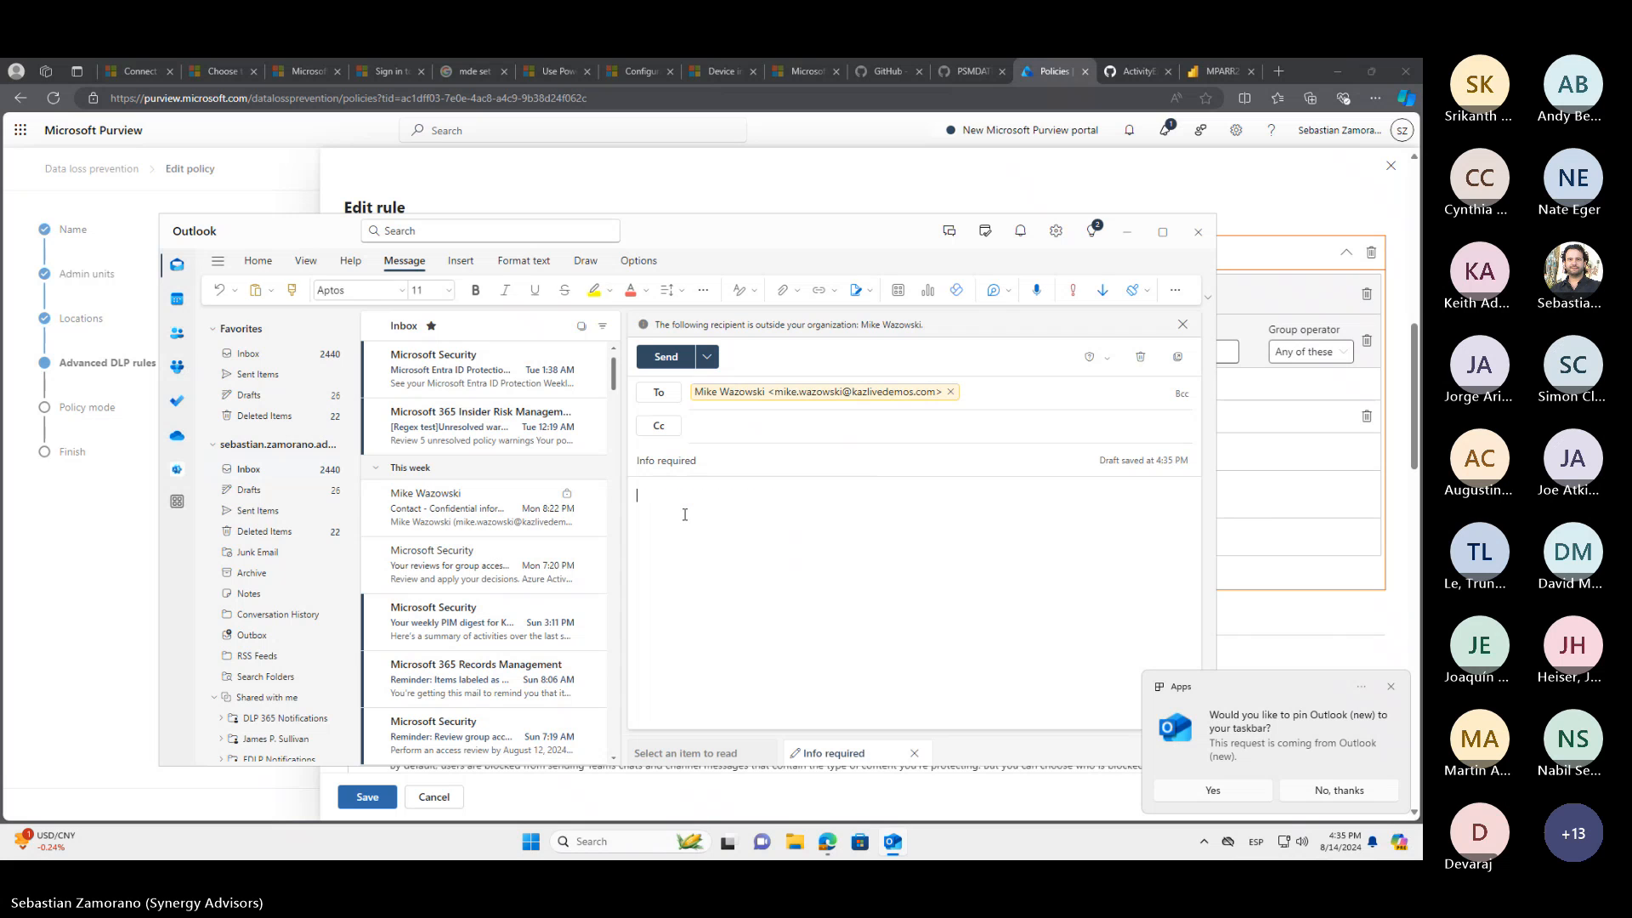
{"action": "key", "text": "ctrl+v"}
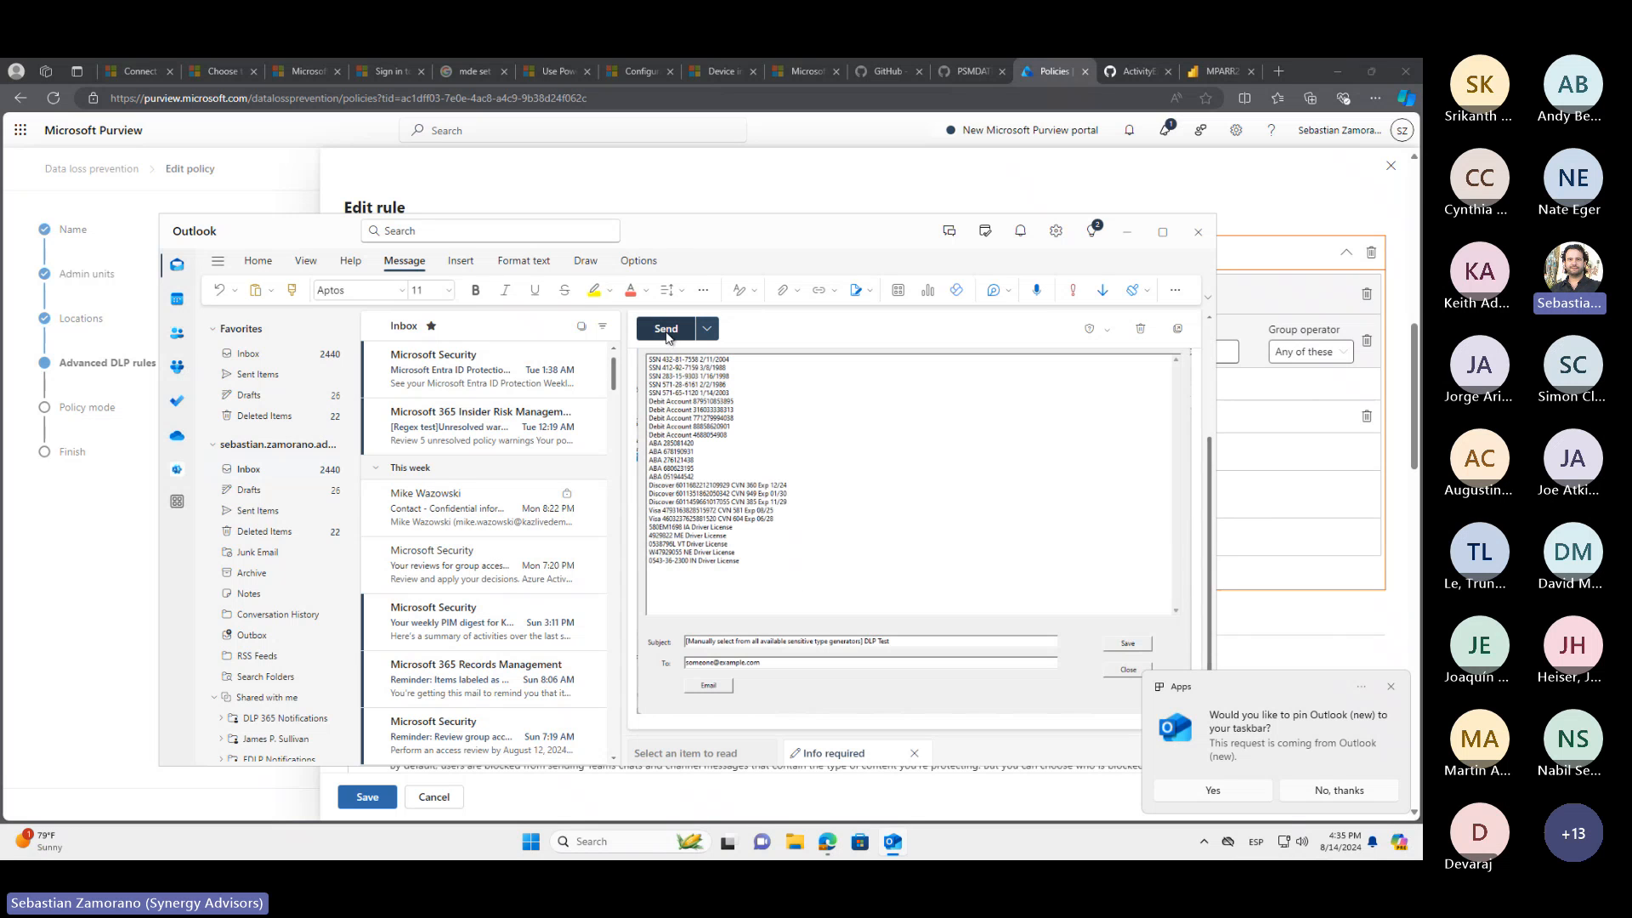
{"action": "left_click", "coordinate": [667, 331]}
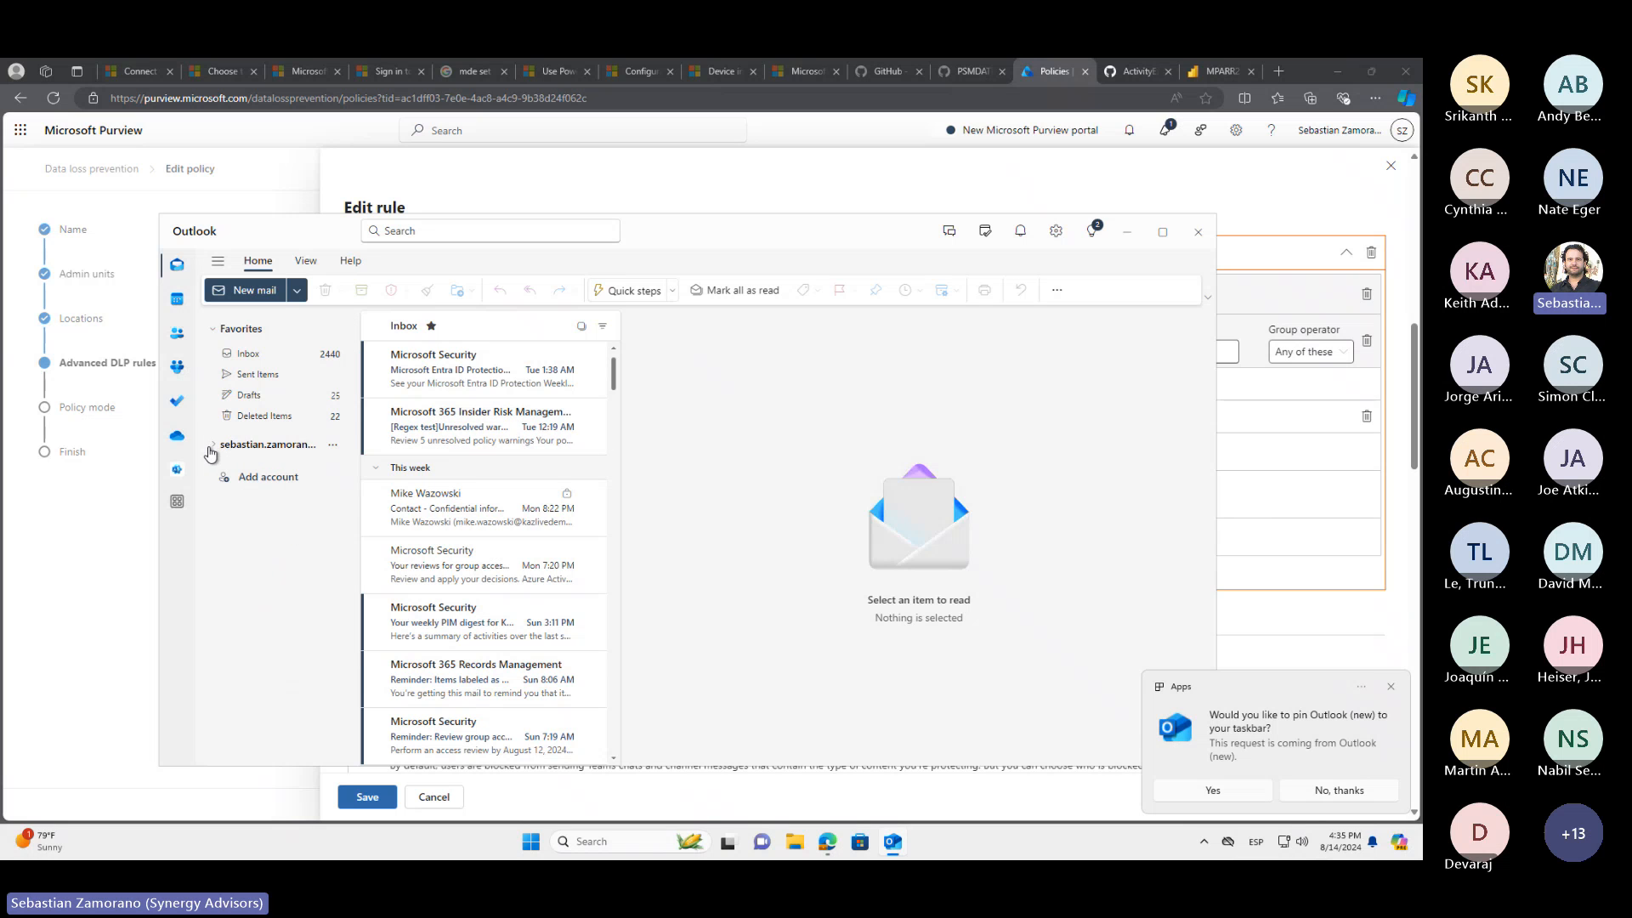
Open the "Info required" incident report in the DLP 365 Notifications shared inbox, with Outlook maximized, and dismiss the pop-up notifications
{"action": "scroll", "coordinate": [281, 612], "scroll_direction": "down", "scroll_amount": 2}
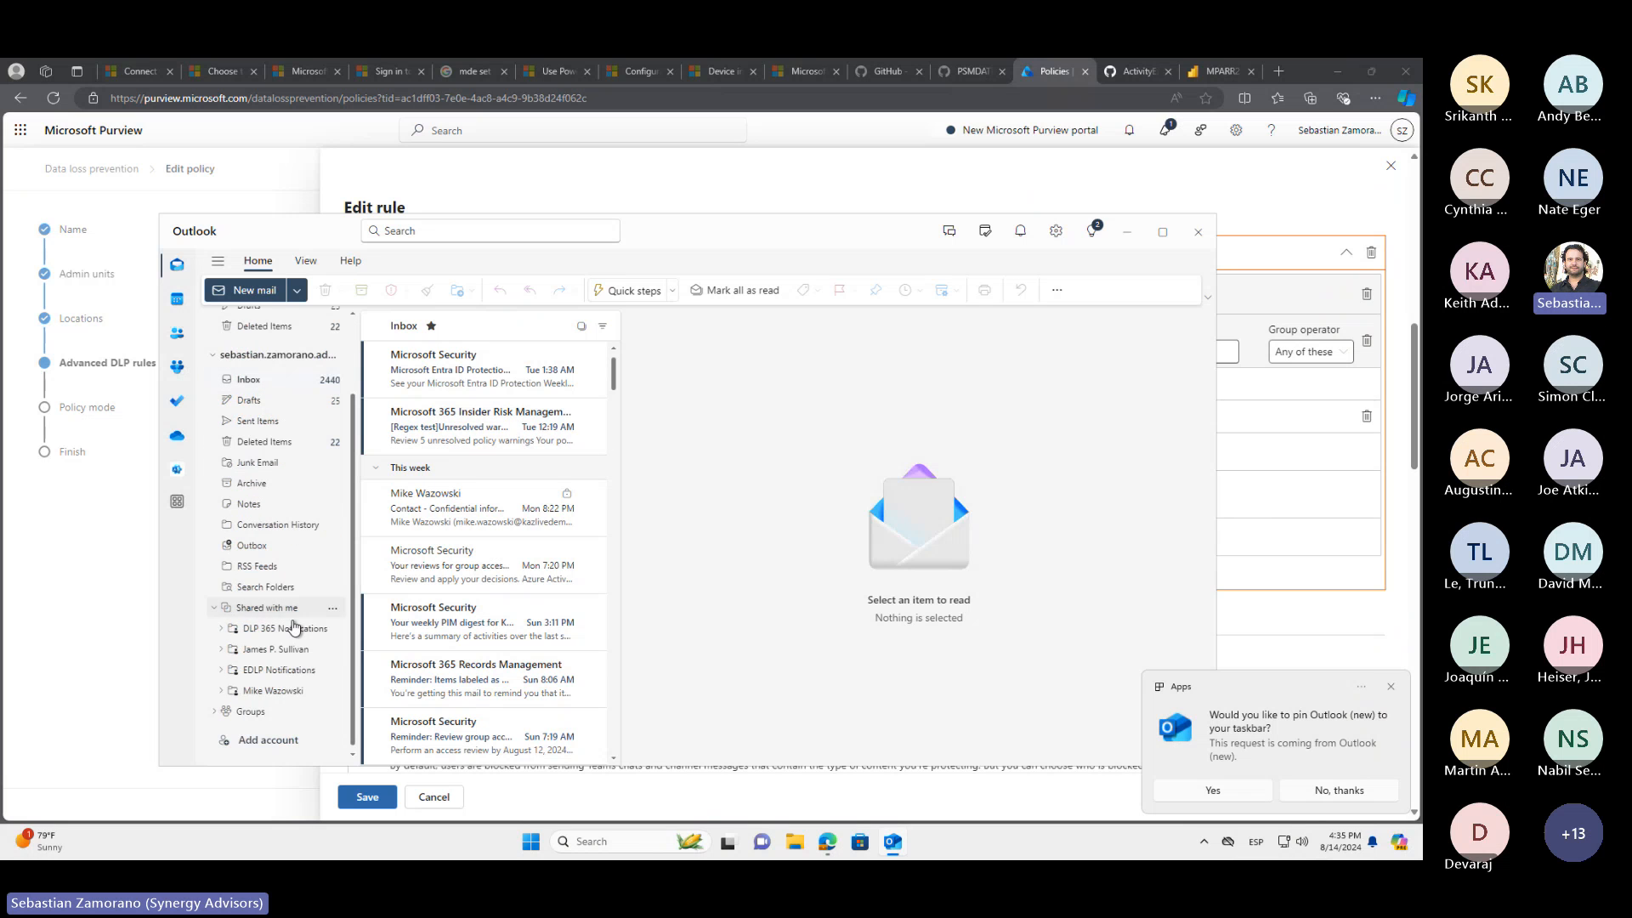
{"action": "left_click", "coordinate": [283, 631]}
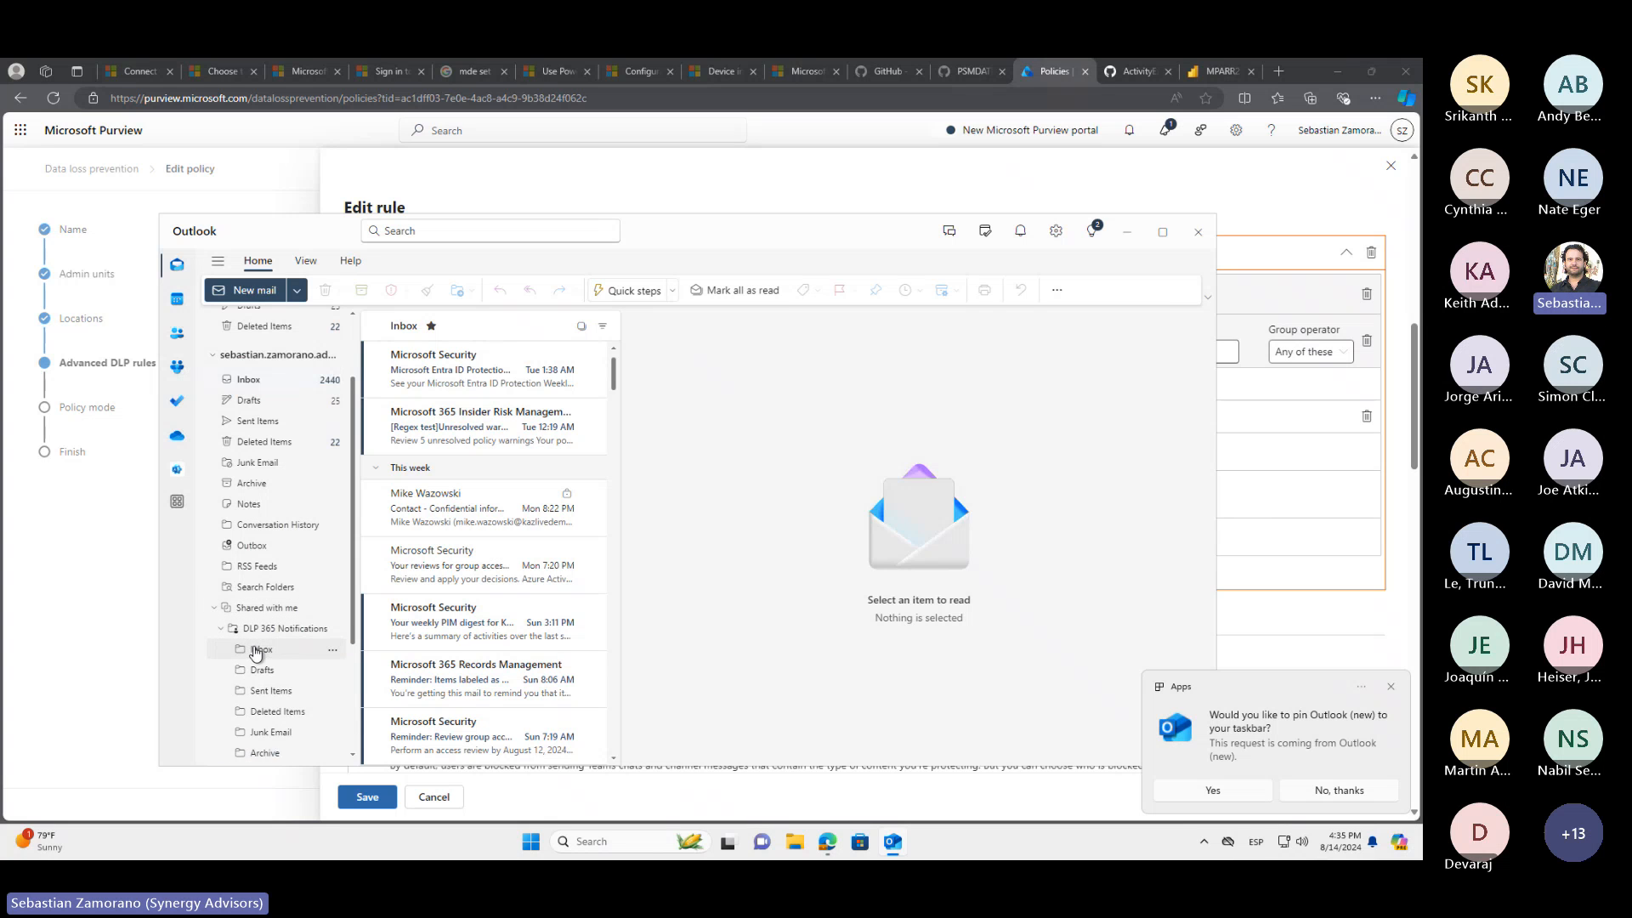
{"action": "left_click", "coordinate": [255, 650]}
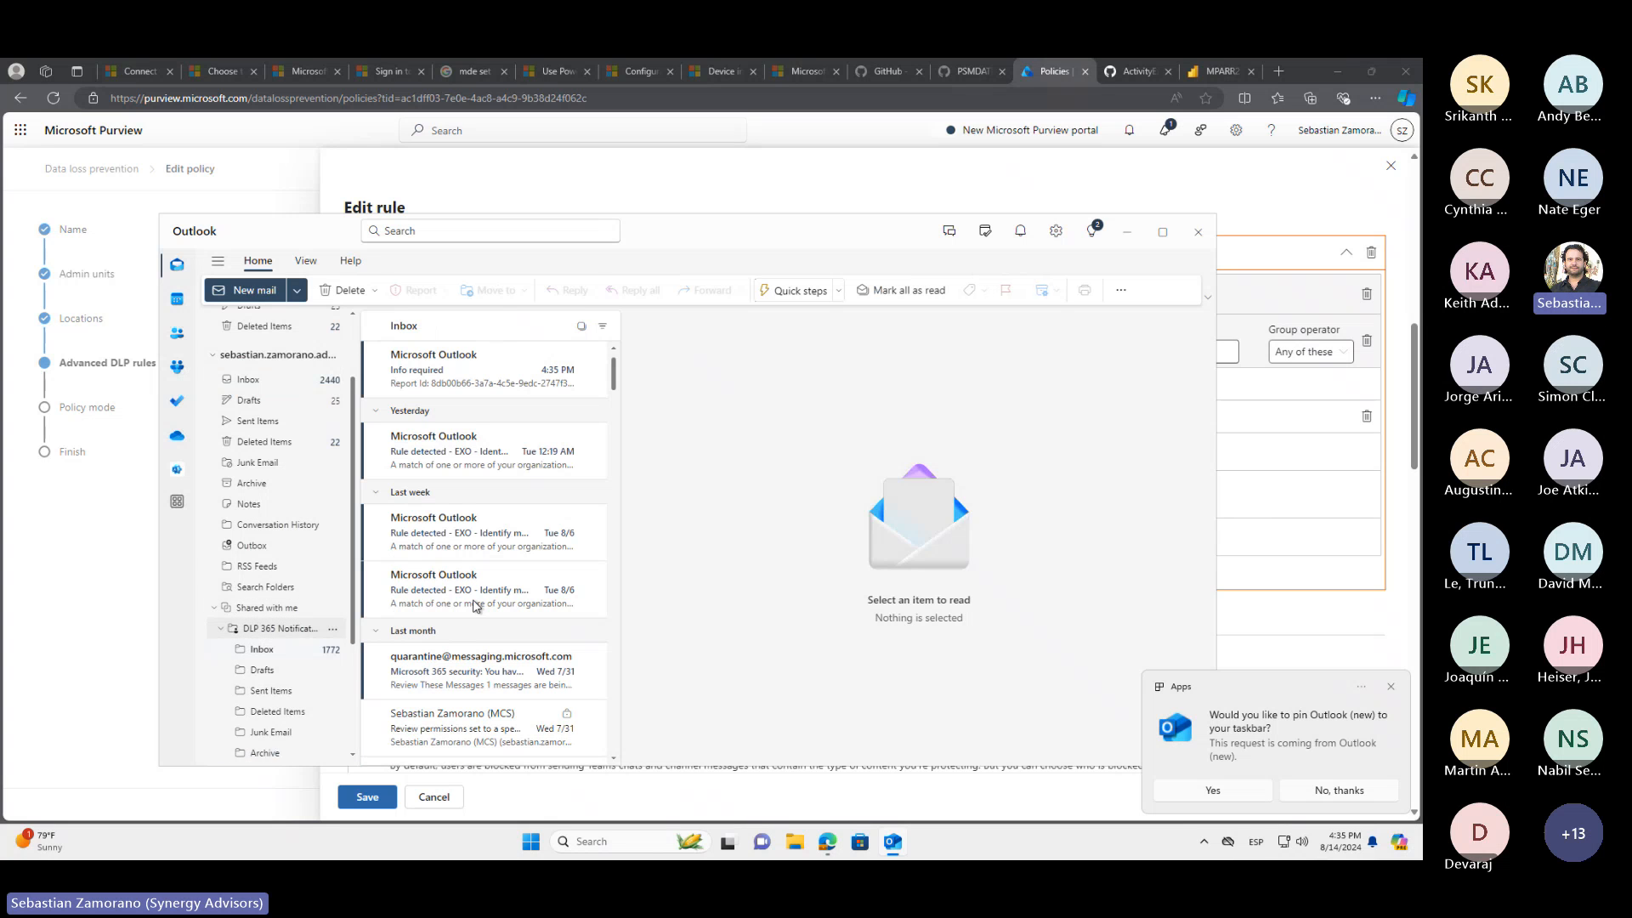
{"action": "left_click", "coordinate": [1167, 232]}
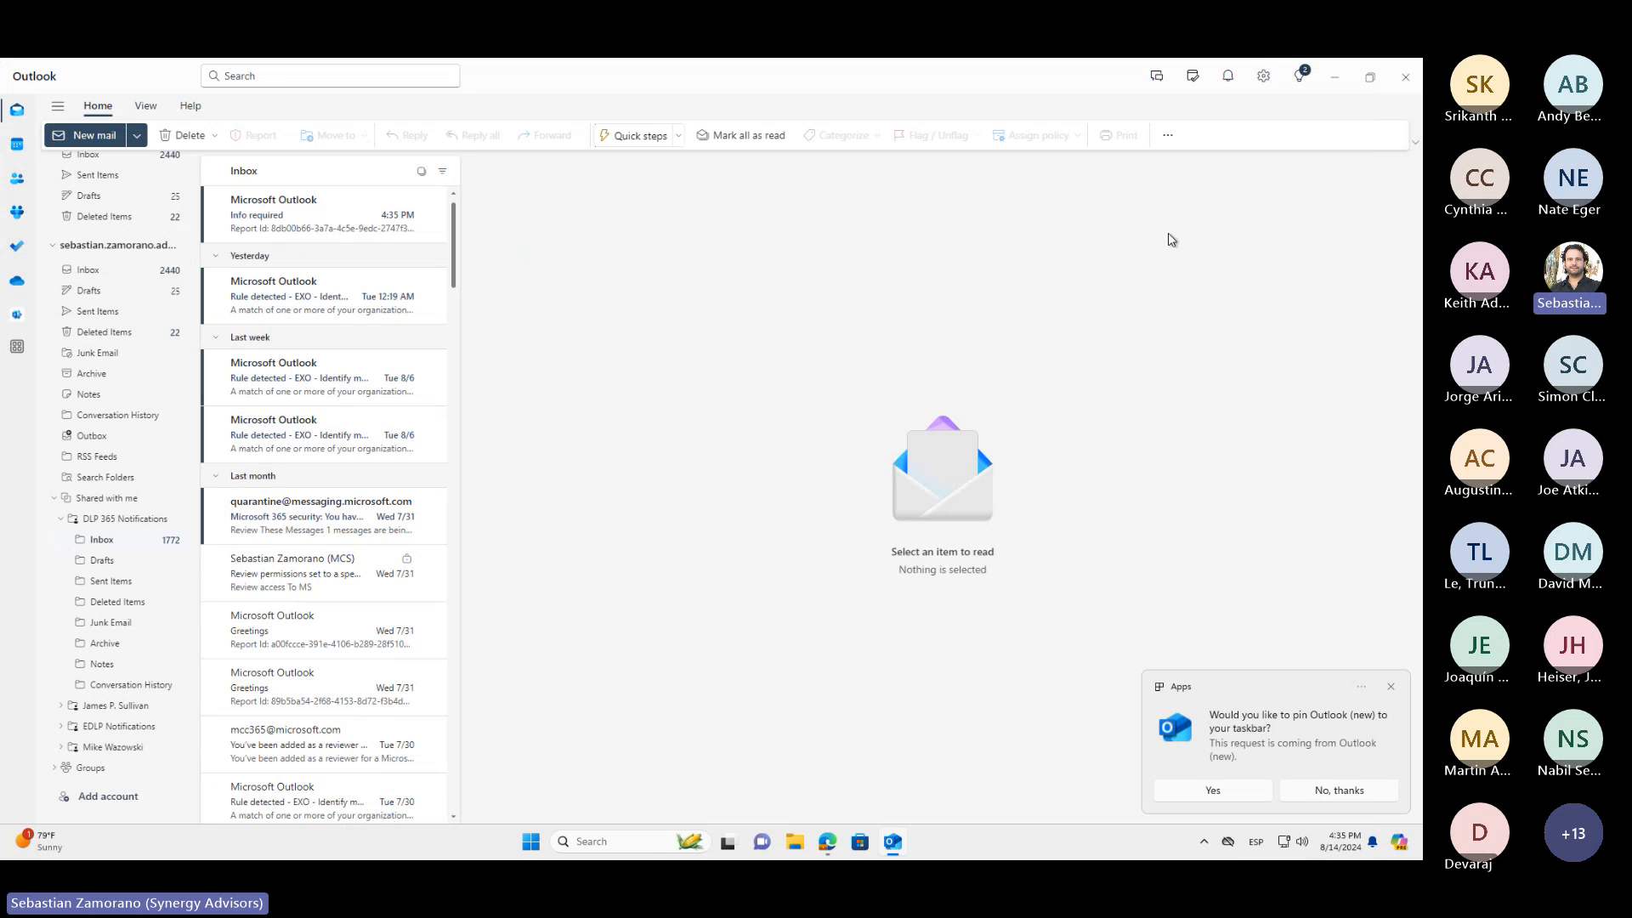
{"action": "left_click", "coordinate": [323, 212]}
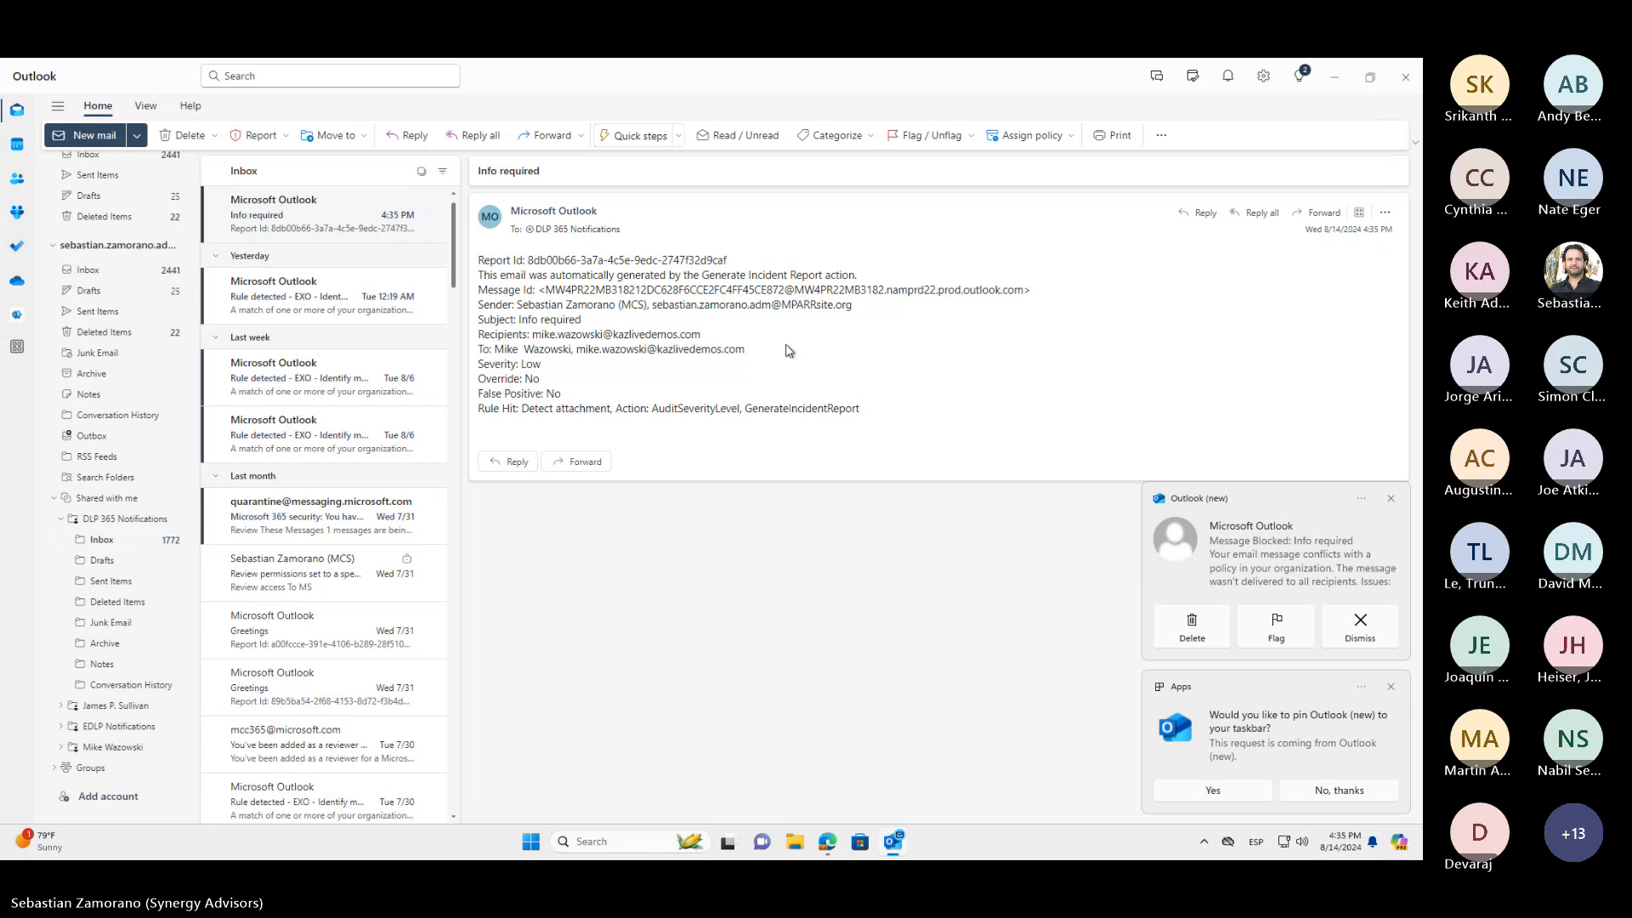
{"action": "left_click", "coordinate": [1391, 499]}
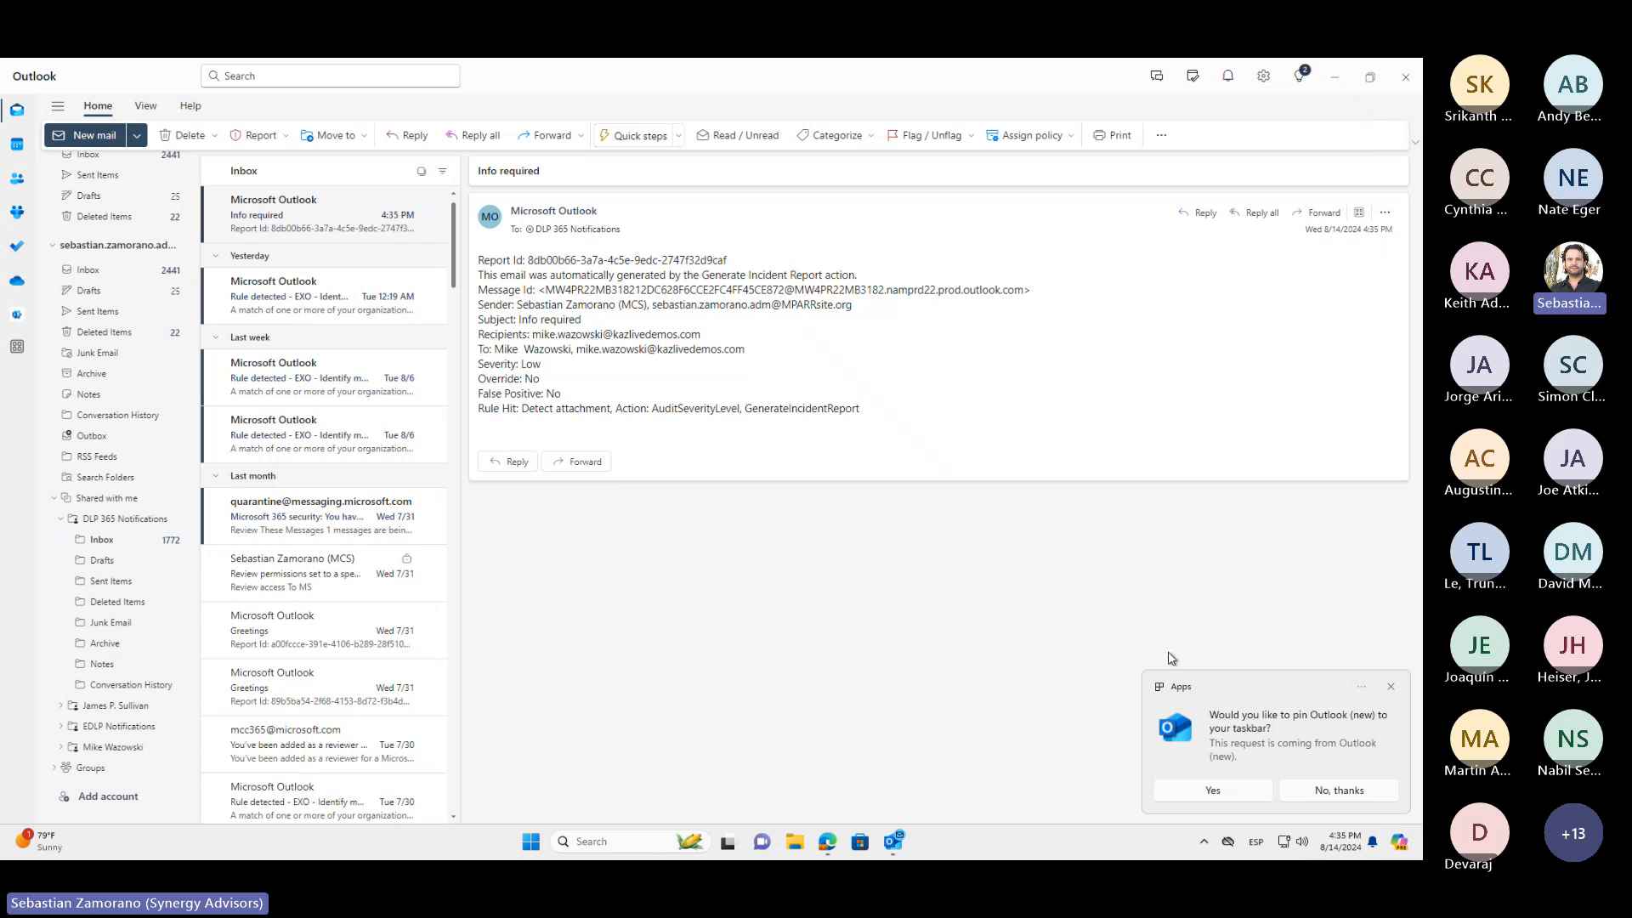
{"action": "left_click", "coordinate": [1391, 687]}
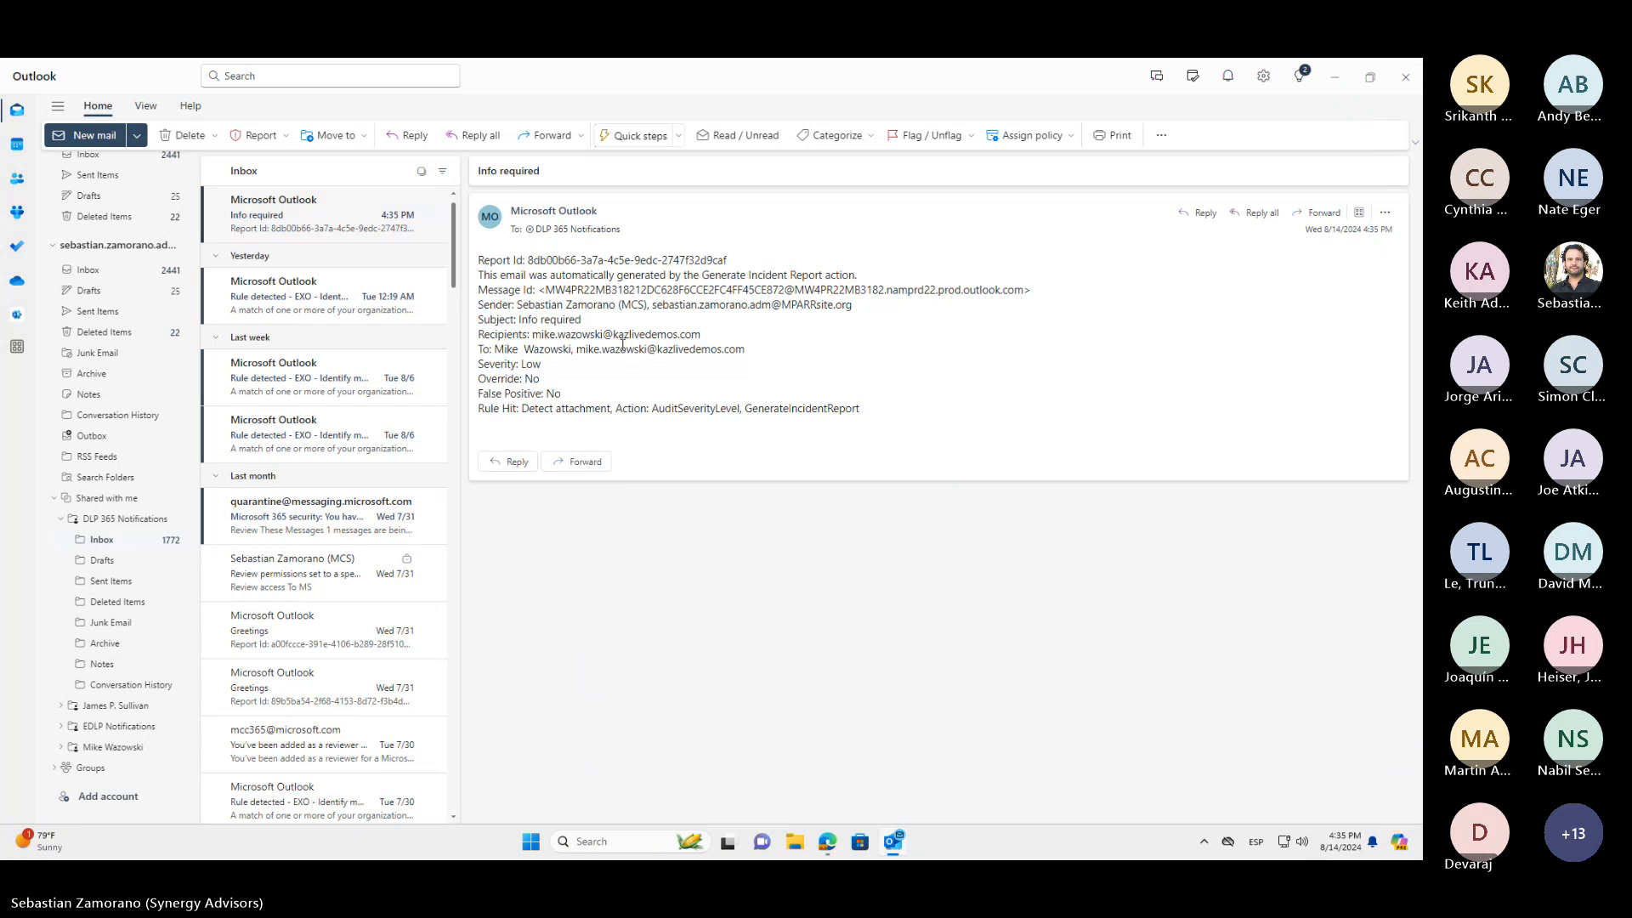
Review the "EXO - Identify multiple recipients" rule notifications received yesterday and last week
{"action": "left_click", "coordinate": [350, 300]}
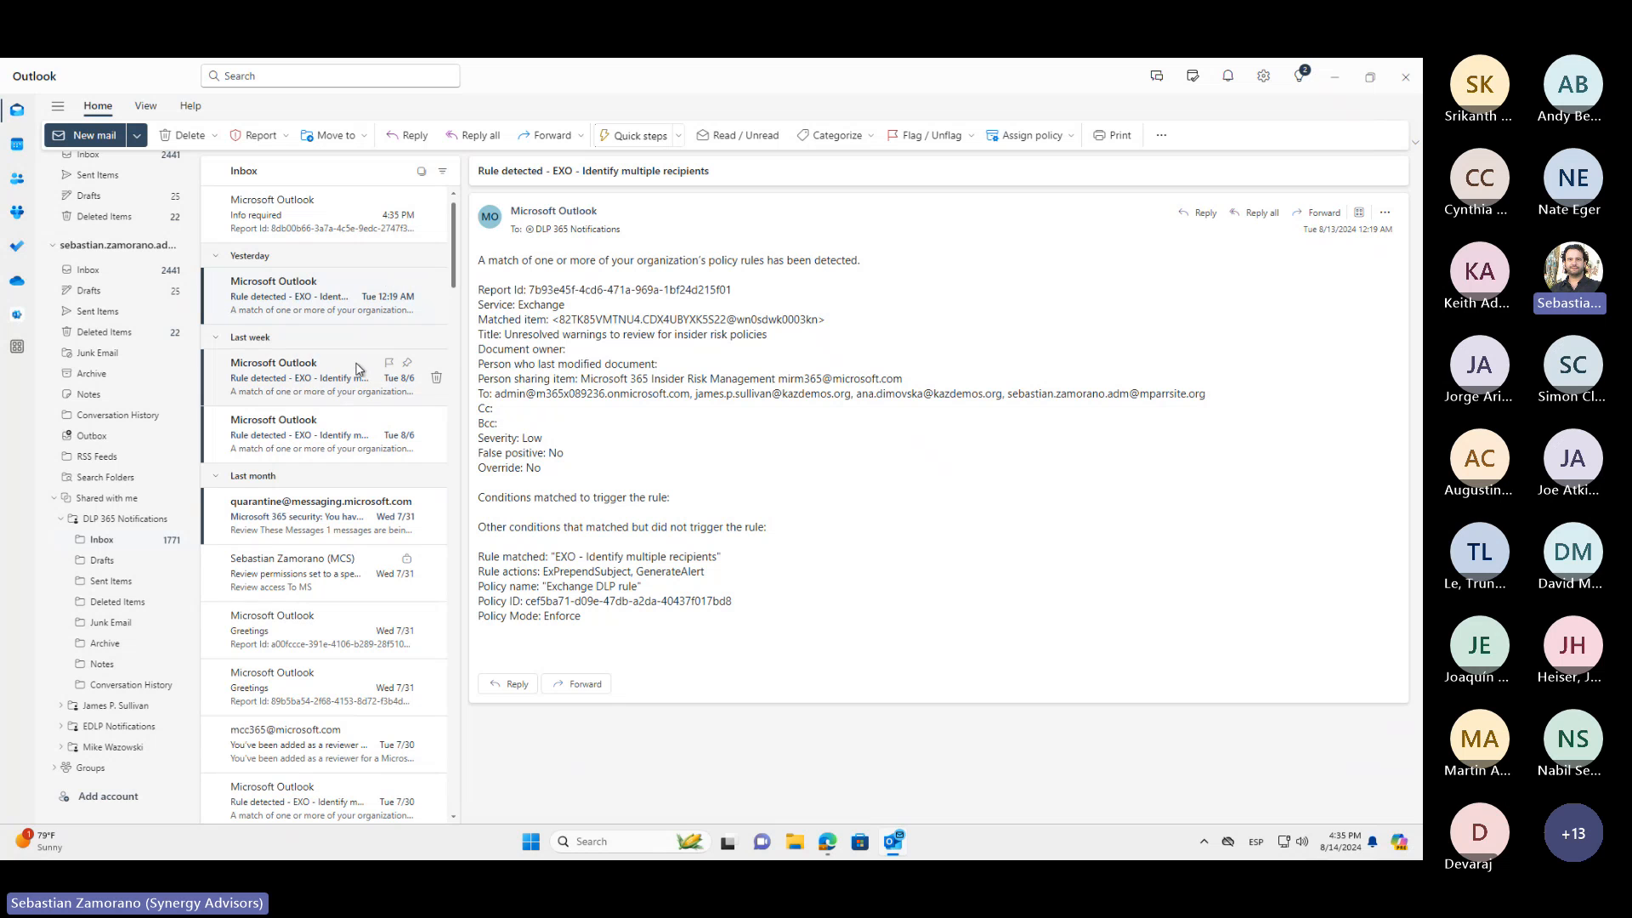
{"action": "left_click", "coordinate": [350, 378]}
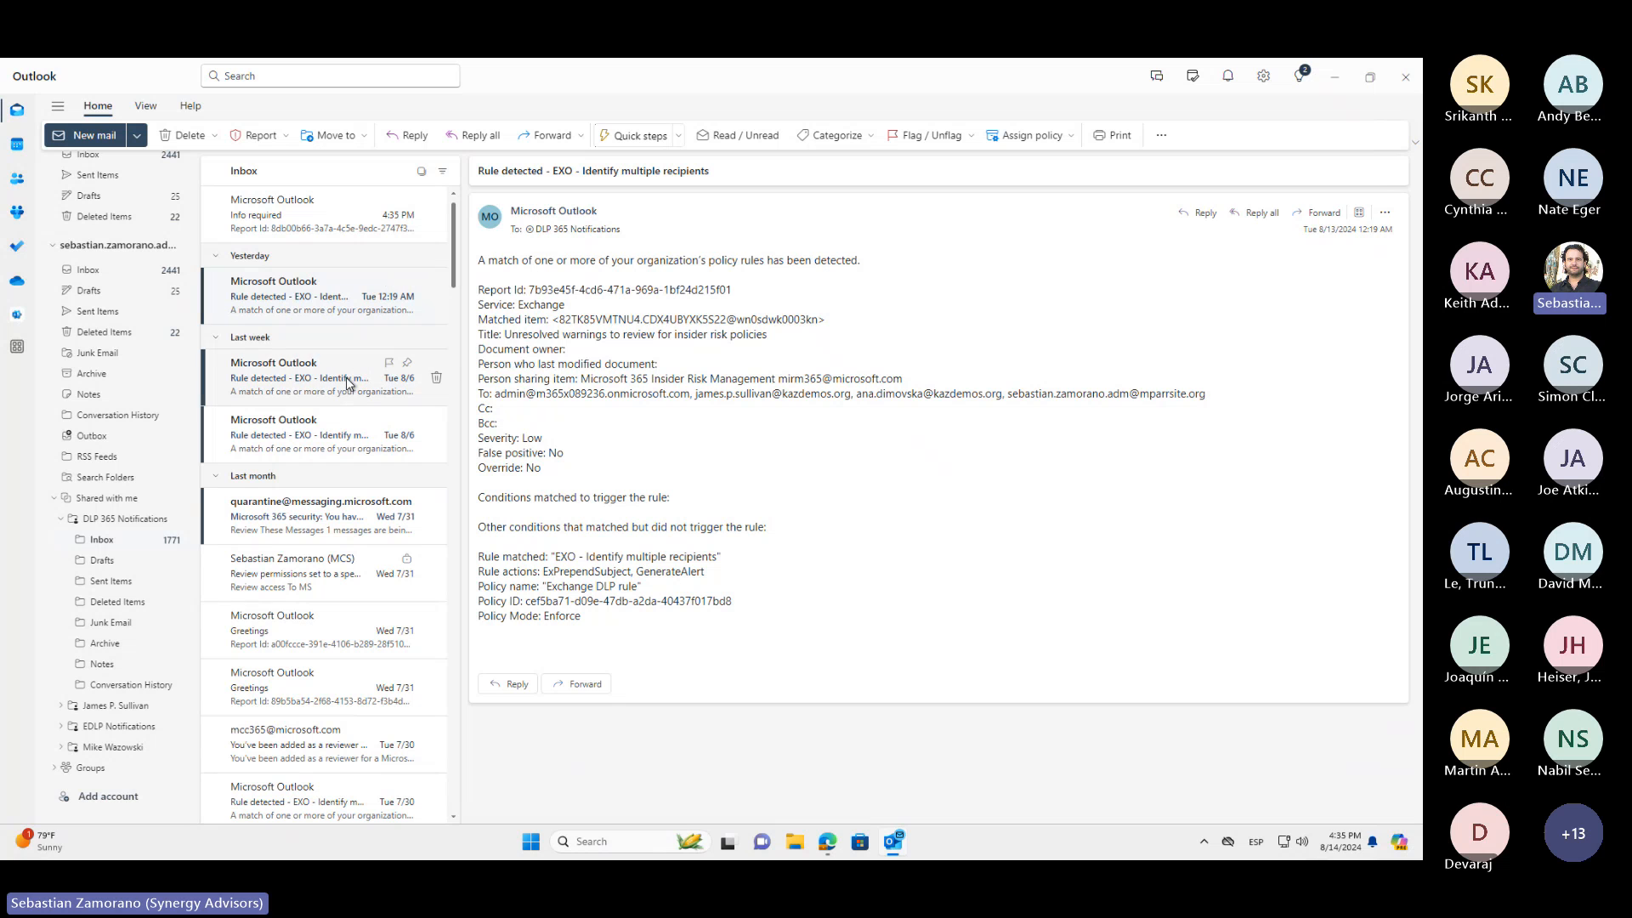
{"action": "left_click", "coordinate": [337, 447]}
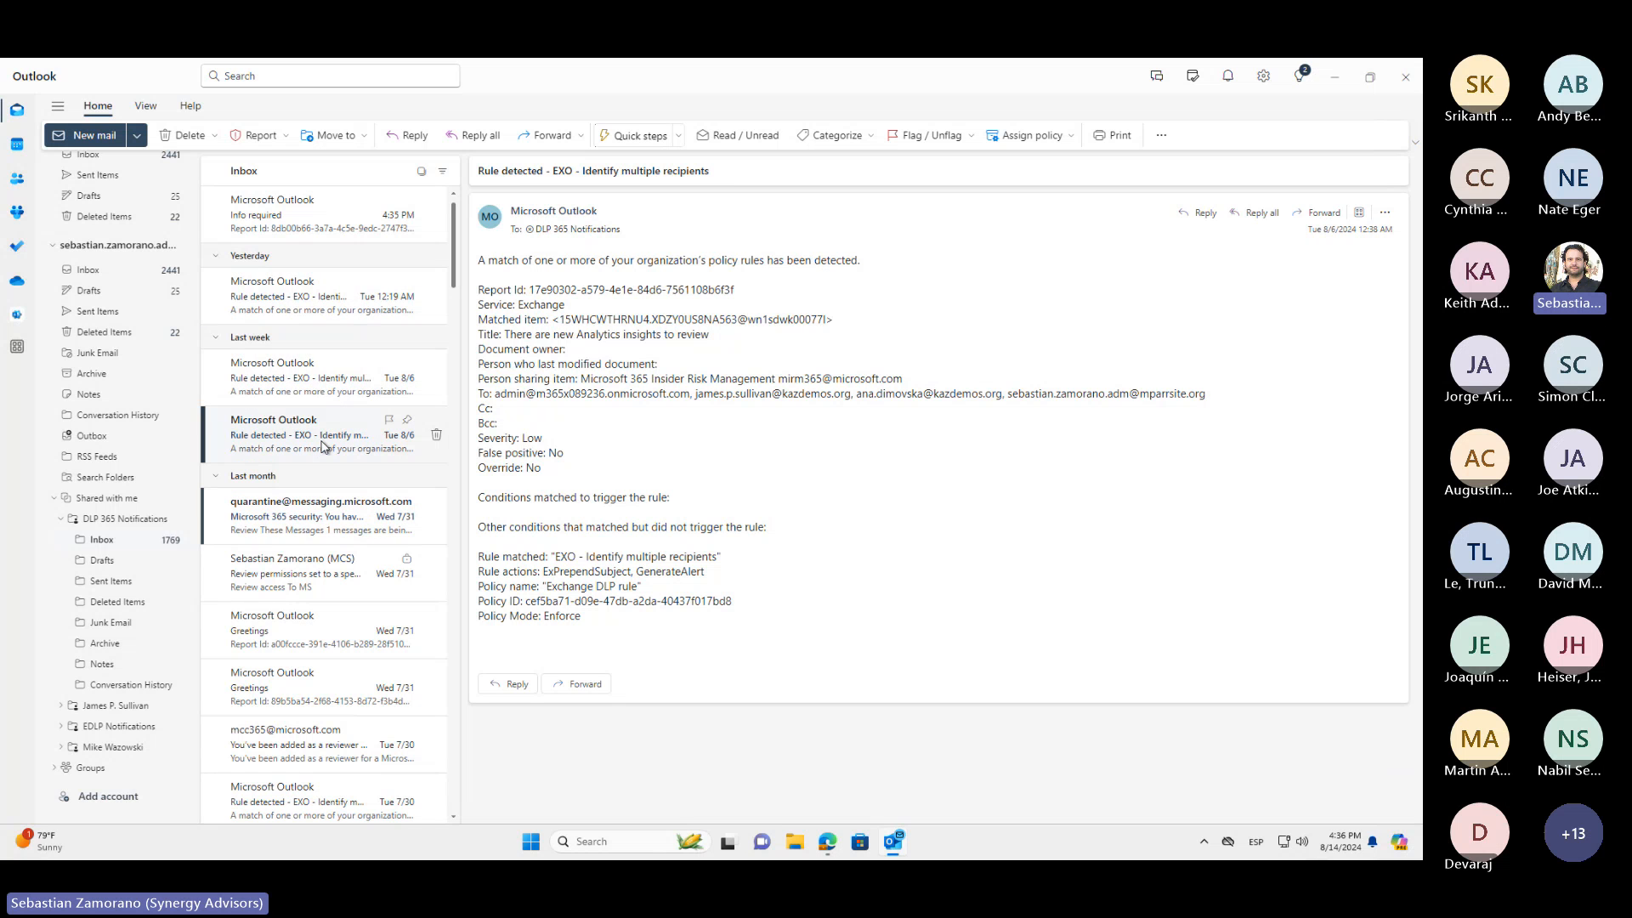
Examine the 6/26/2024 "Financial sharing externally" notification, highlighting its policy name and the location of the detected content
{"action": "scroll", "coordinate": [358, 606], "scroll_direction": "down", "scroll_amount": 3}
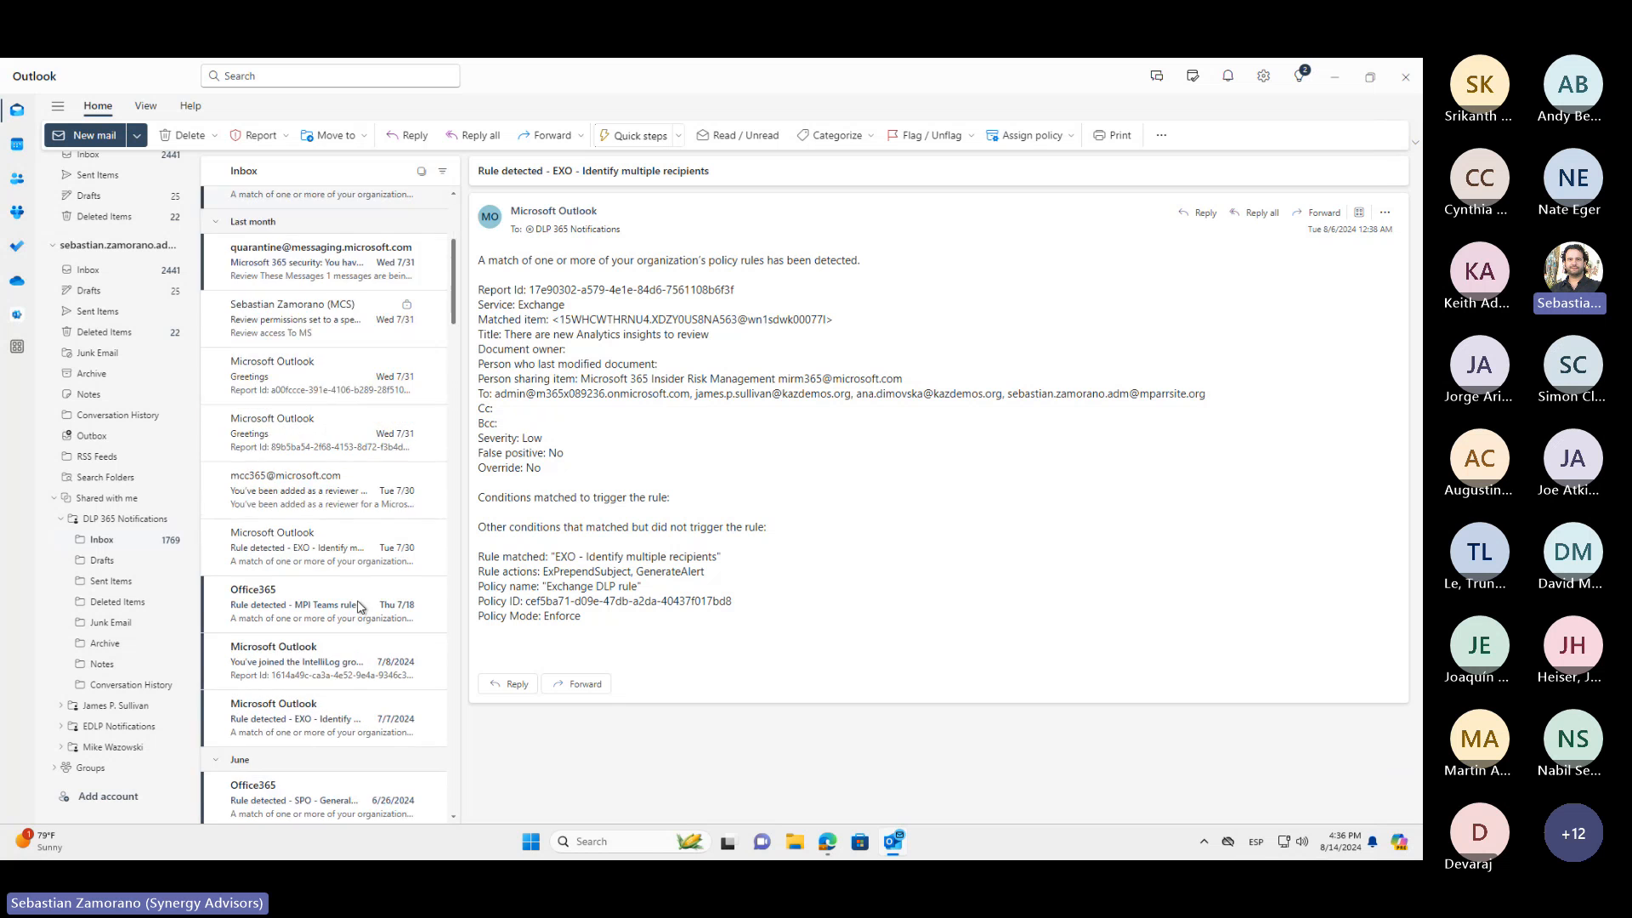
{"action": "scroll", "coordinate": [358, 606], "scroll_direction": "down", "scroll_amount": 8}
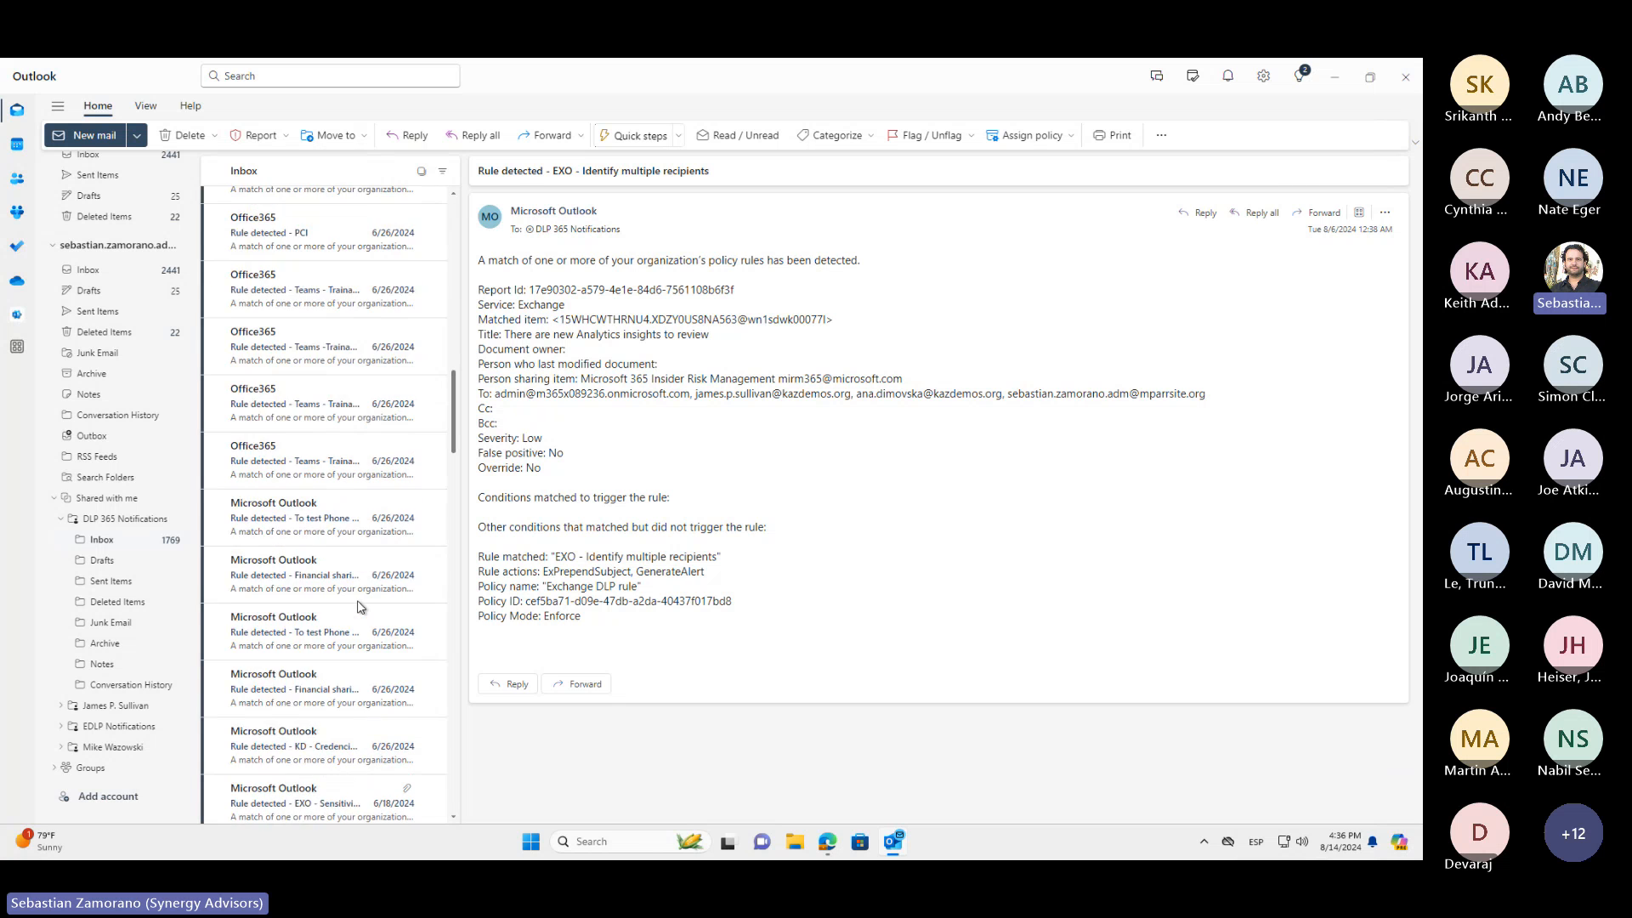
{"action": "scroll", "coordinate": [358, 606], "scroll_direction": "down", "scroll_amount": 1}
{"action": "left_click", "coordinate": [335, 456]}
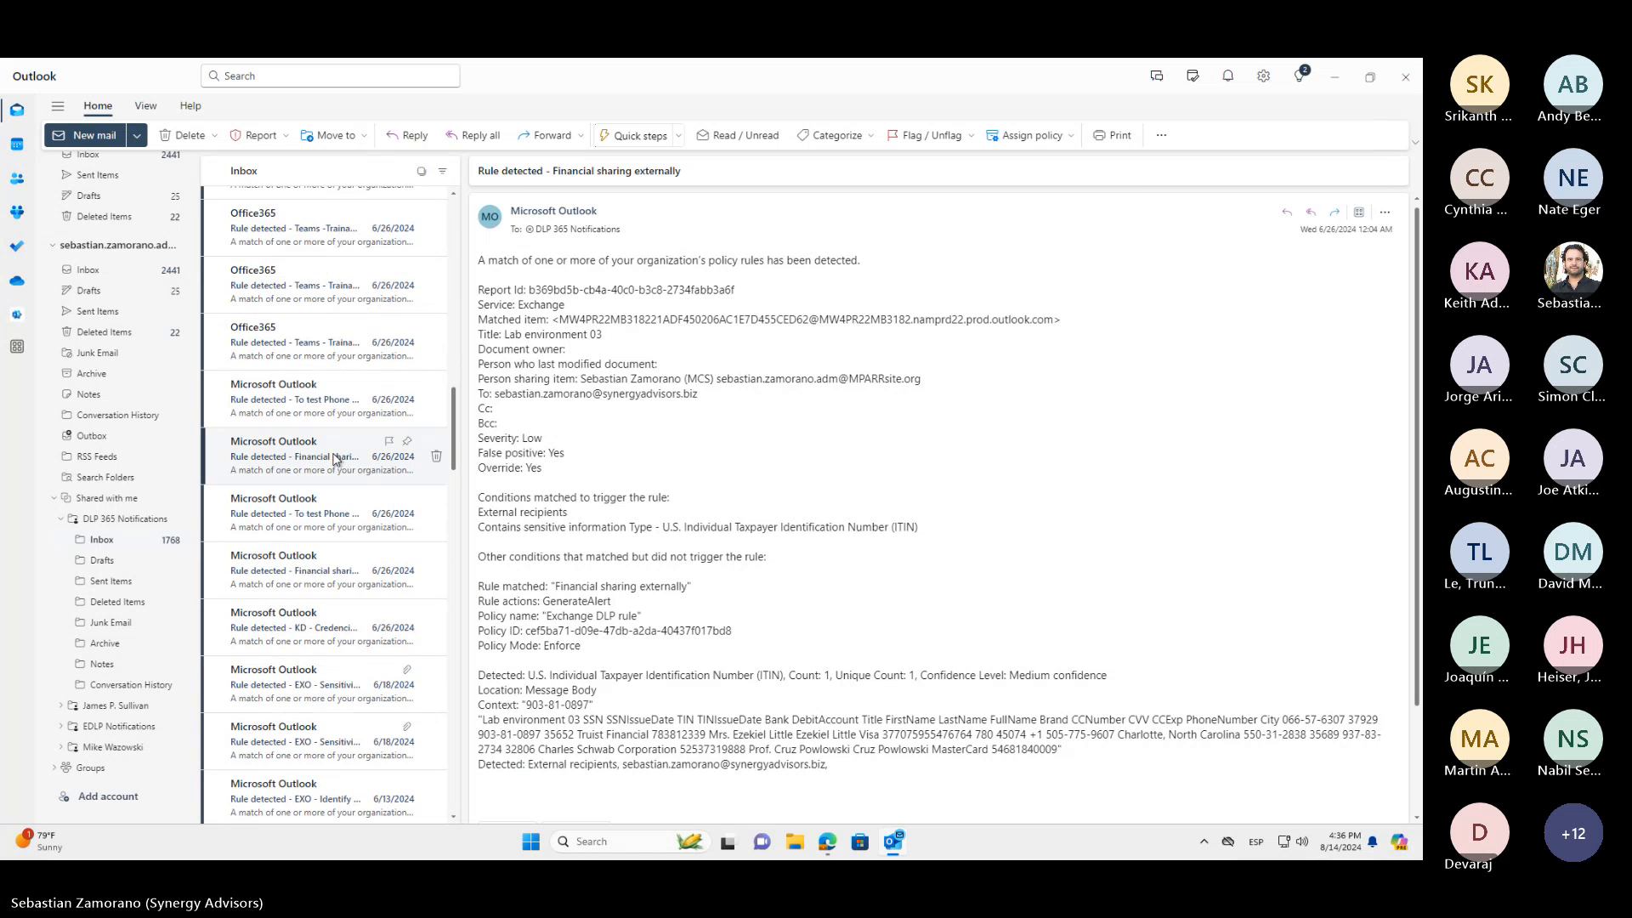
{"action": "scroll", "coordinate": [746, 648], "scroll_direction": "down", "scroll_amount": 3}
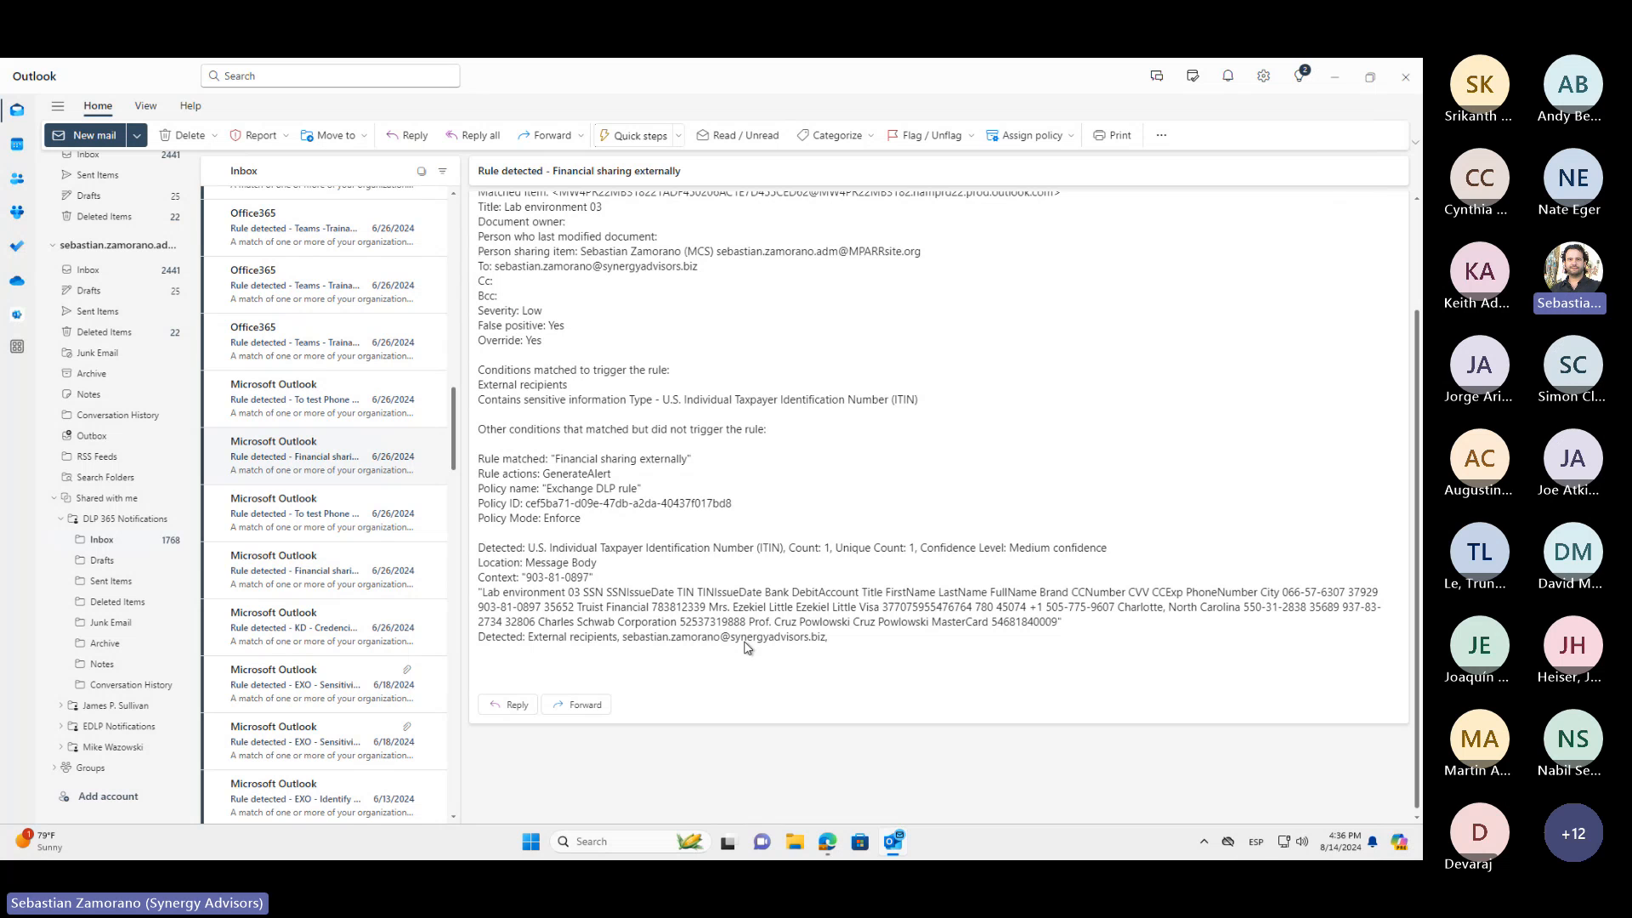
{"action": "scroll", "coordinate": [746, 646], "scroll_direction": "up", "scroll_amount": 3}
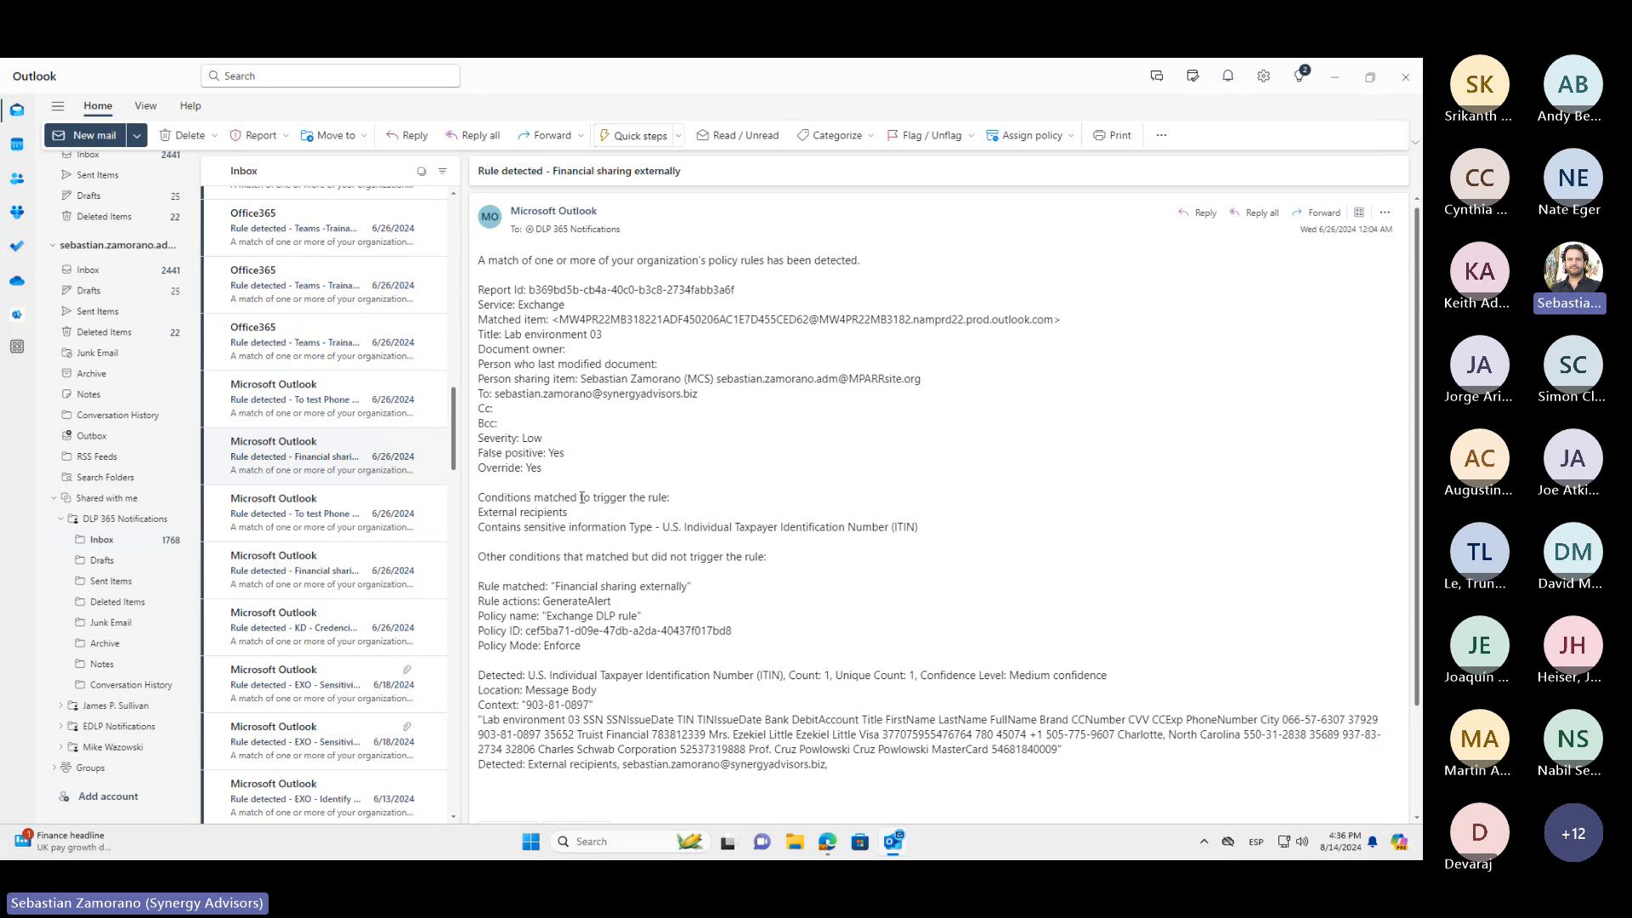
{"action": "scroll", "coordinate": [582, 497], "scroll_direction": "down", "scroll_amount": 1}
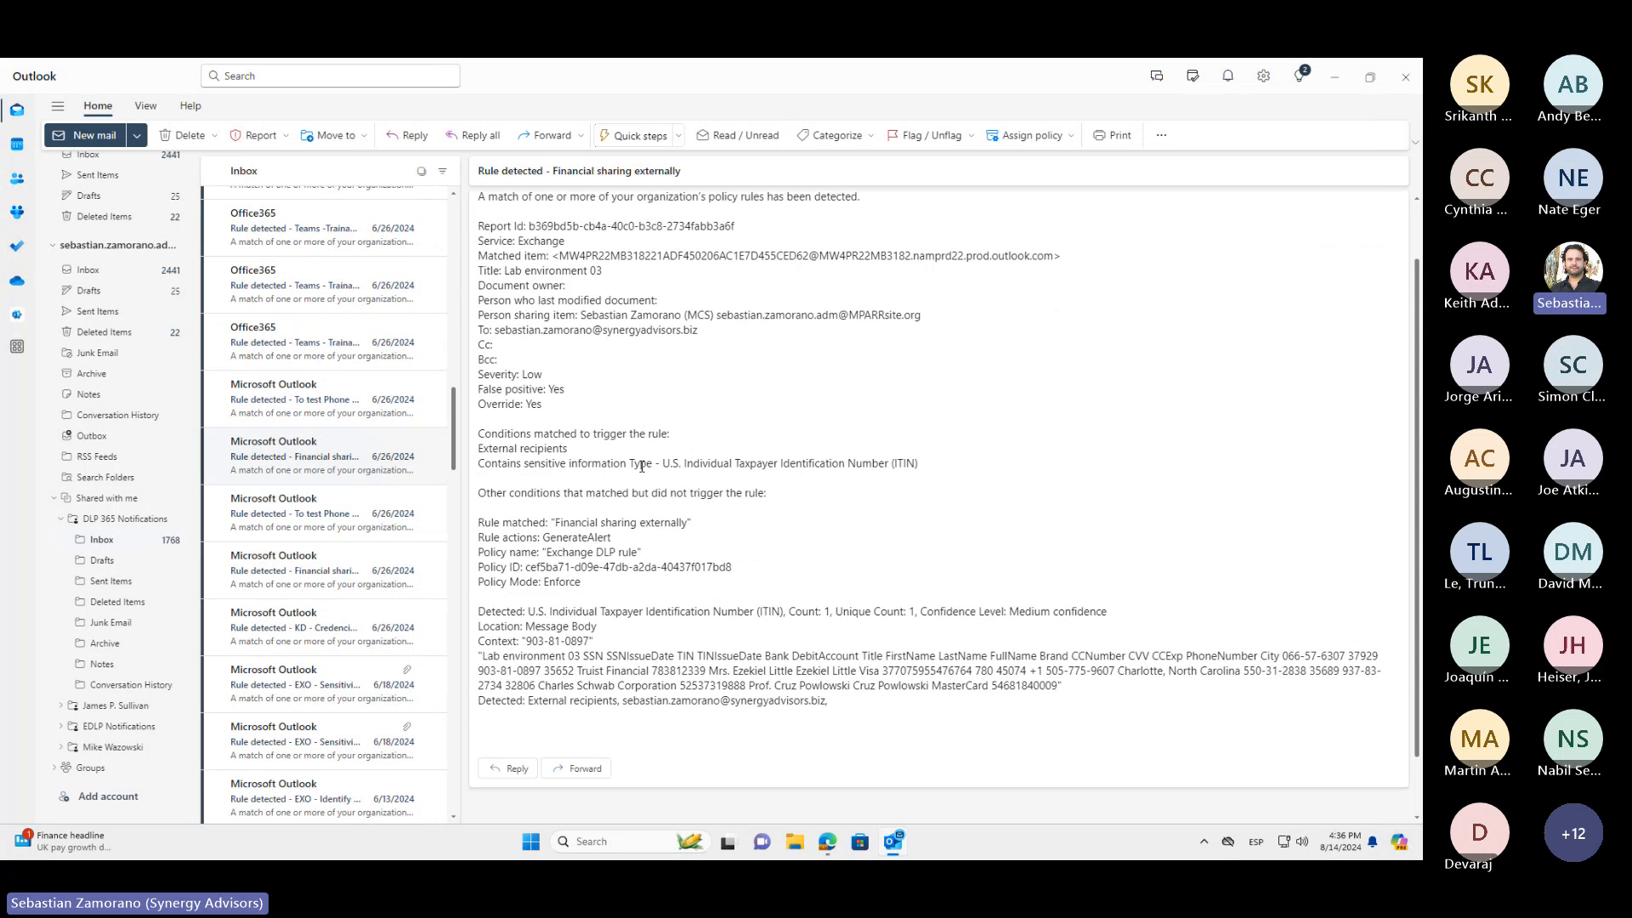
{"action": "scroll", "coordinate": [611, 553], "scroll_direction": "down", "scroll_amount": 1}
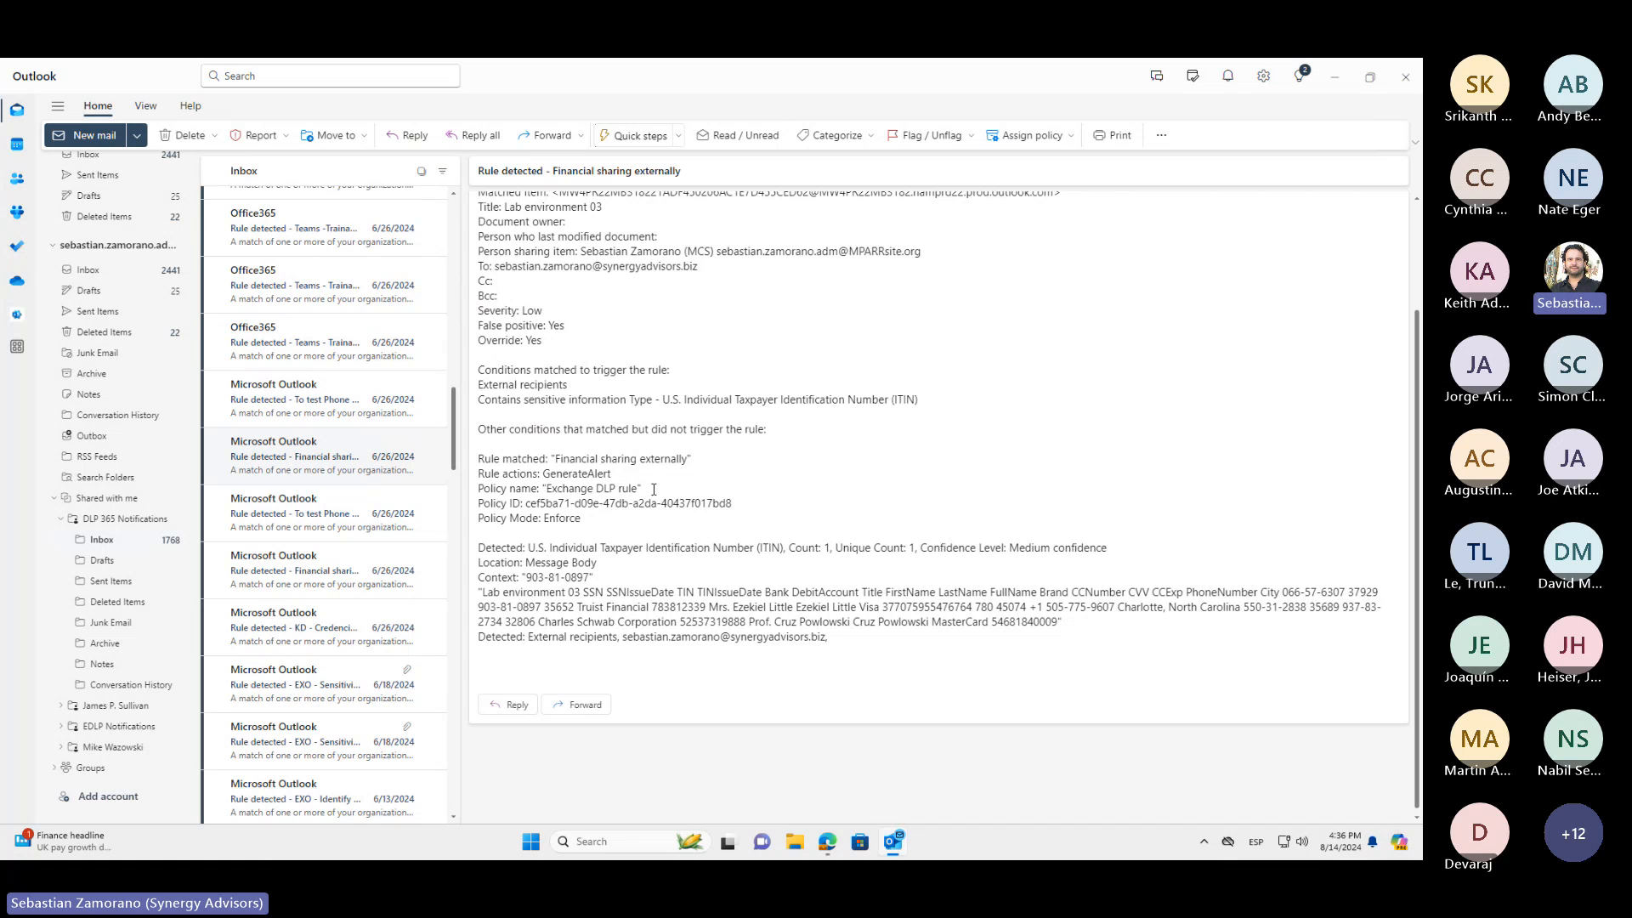
{"action": "left_click_drag", "start_coordinate": [640, 489], "coordinate": [541, 490]}
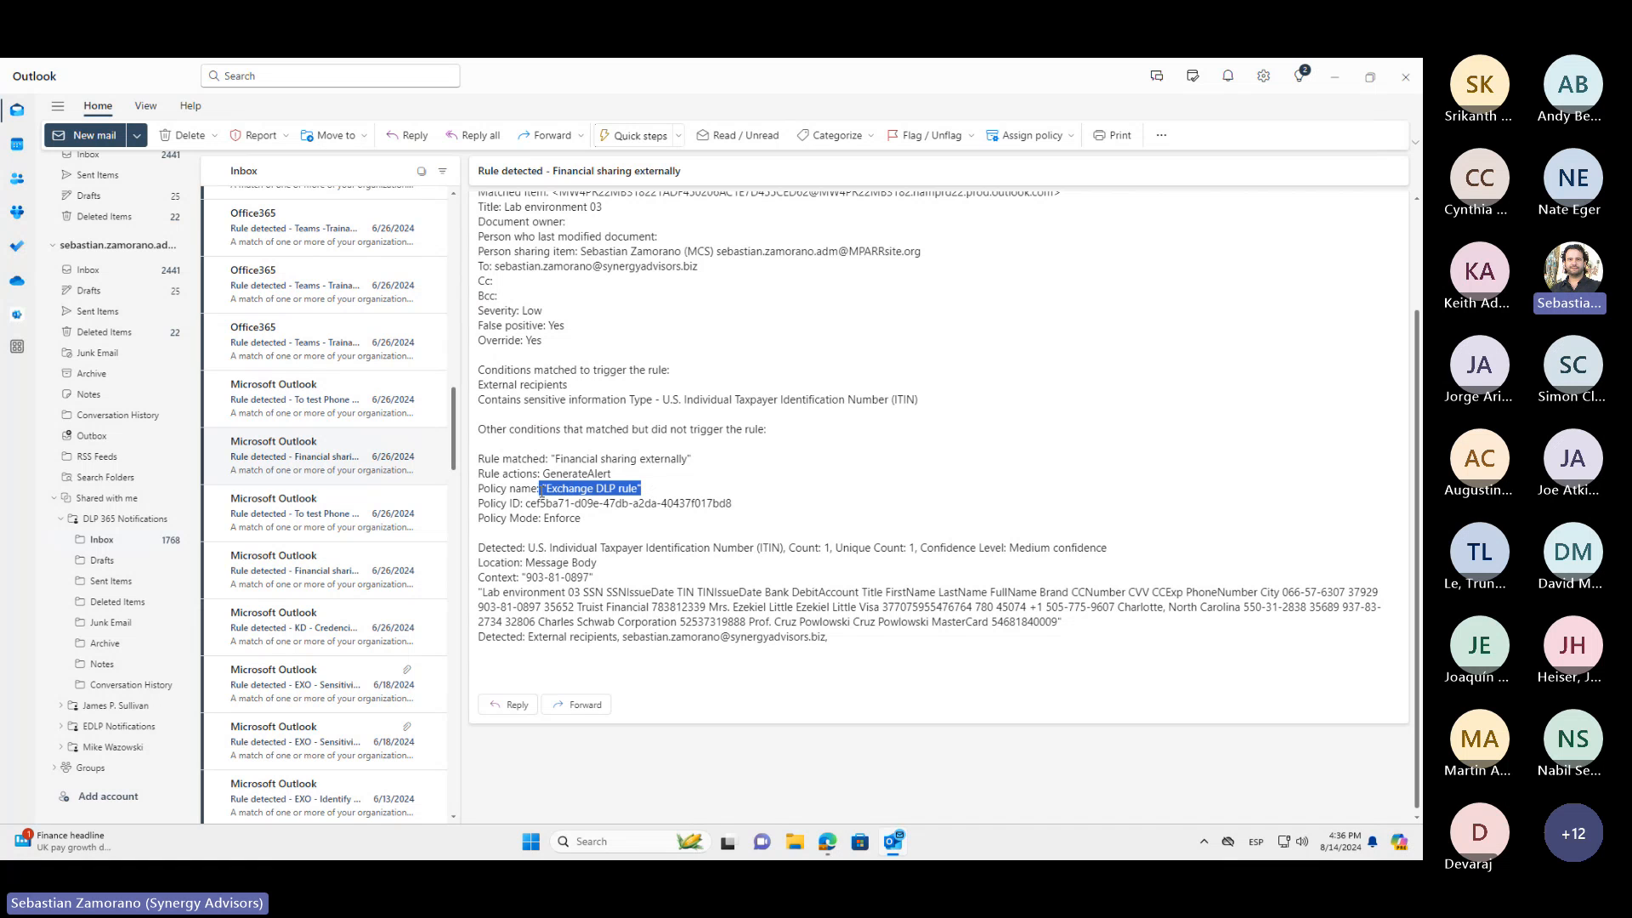
{"action": "left_click_drag", "start_coordinate": [597, 563], "coordinate": [478, 566]}
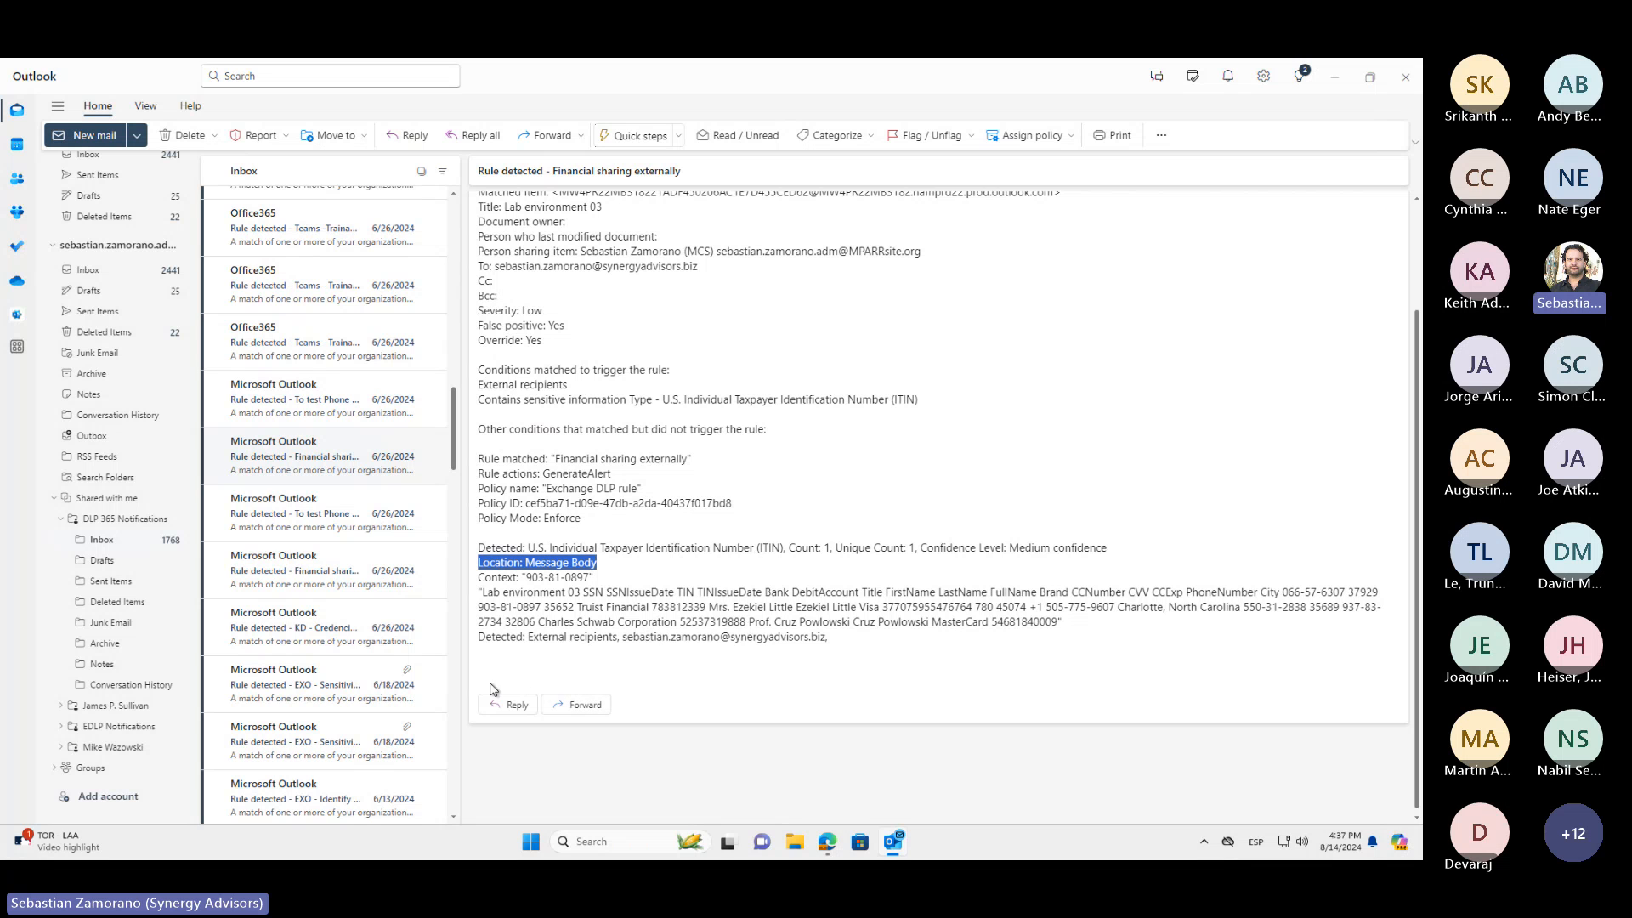
Open the 6/18/2024 "EXO - Sensitivity Labels" notification and view its attached original email, "Testing 01 label applied manually"
{"action": "left_click", "coordinate": [371, 676]}
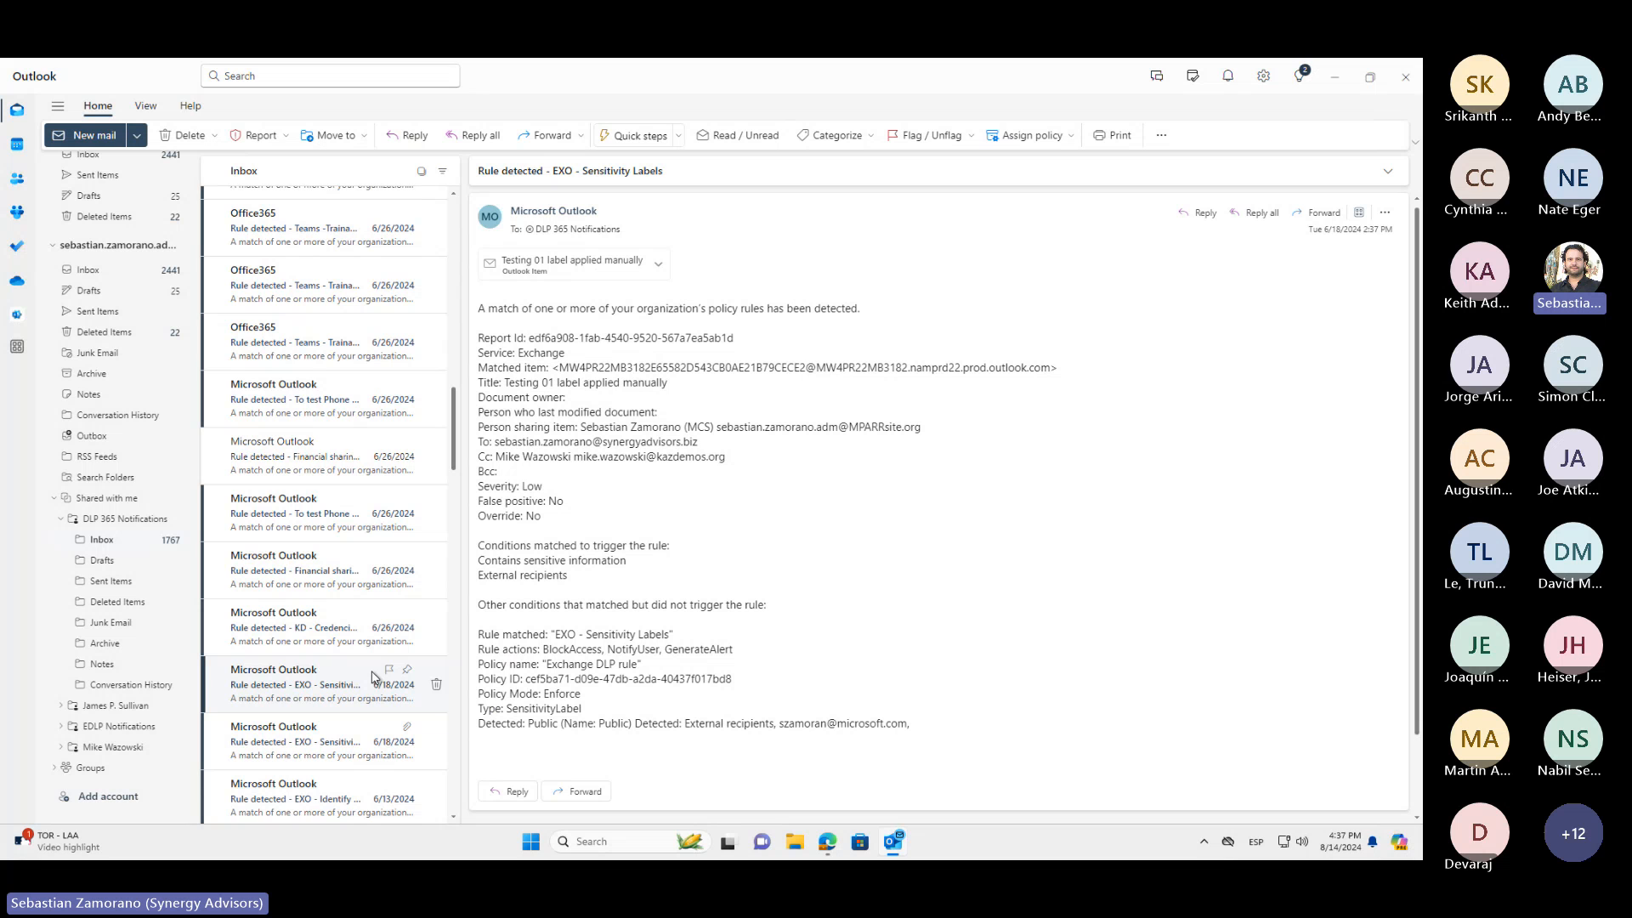
{"action": "left_click", "coordinate": [565, 263]}
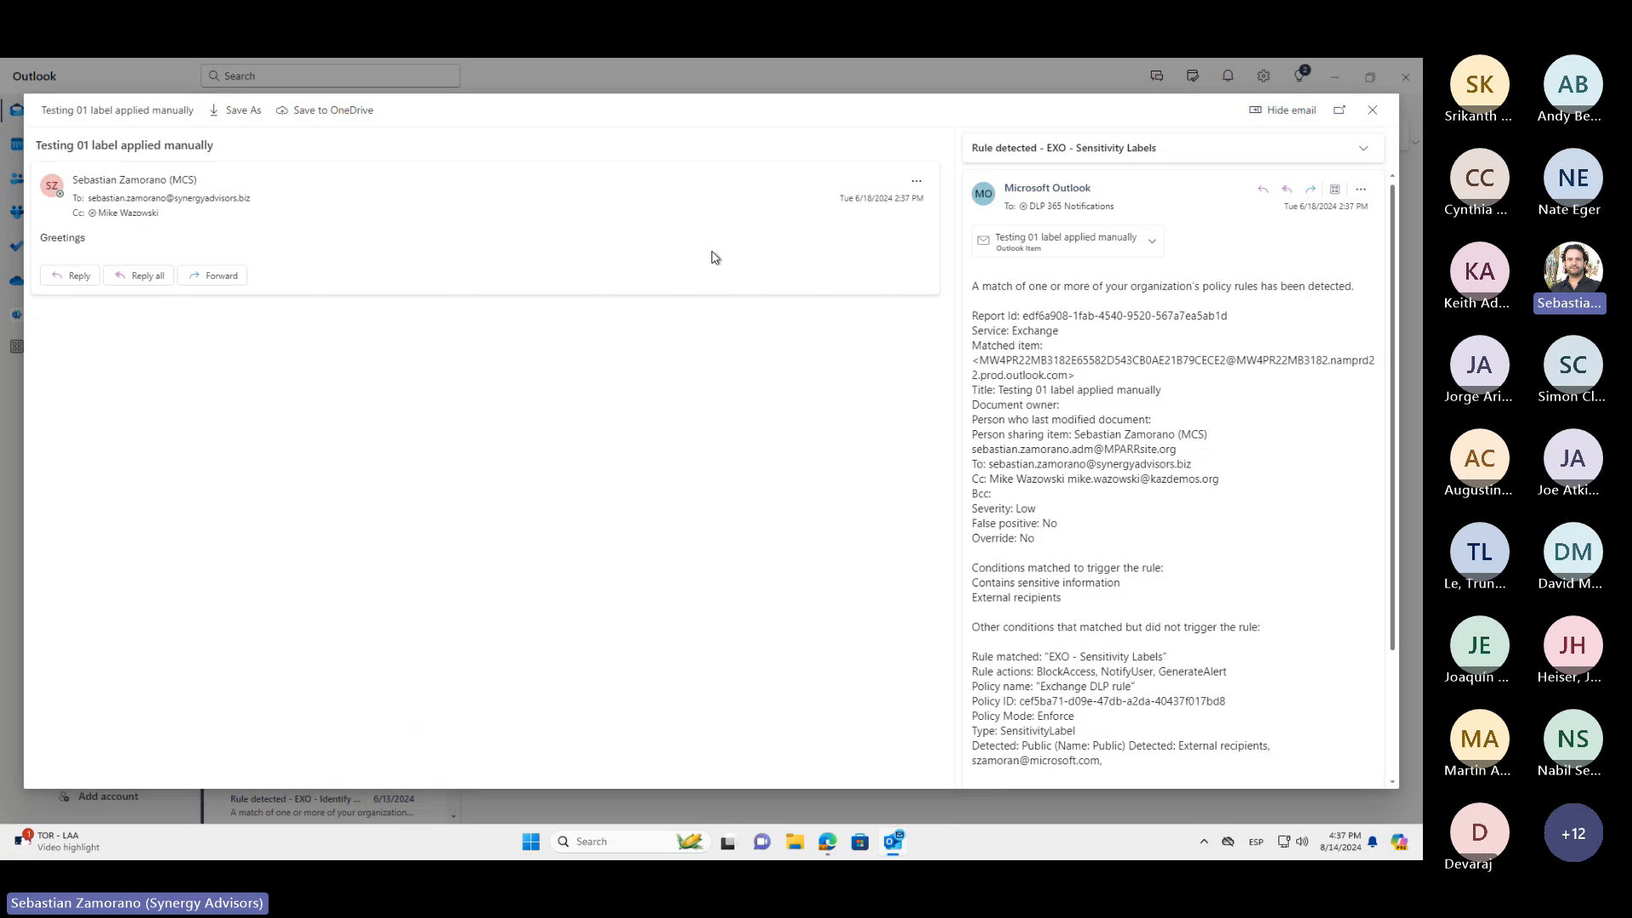
{"action": "left_click", "coordinate": [1374, 111]}
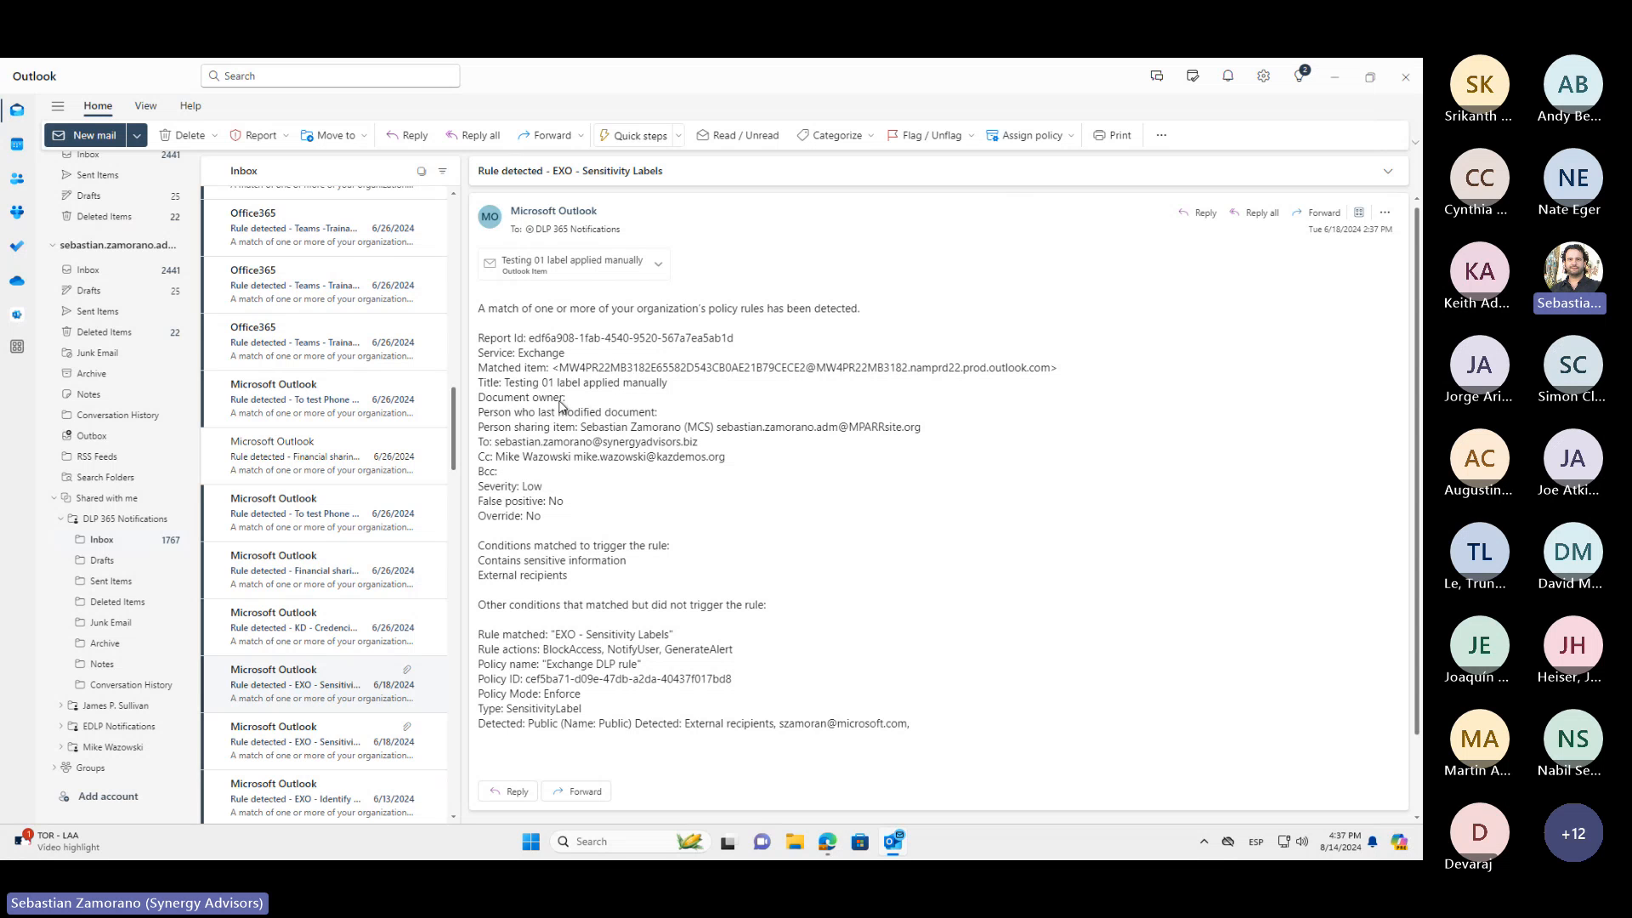
{"action": "left_click", "coordinate": [577, 265]}
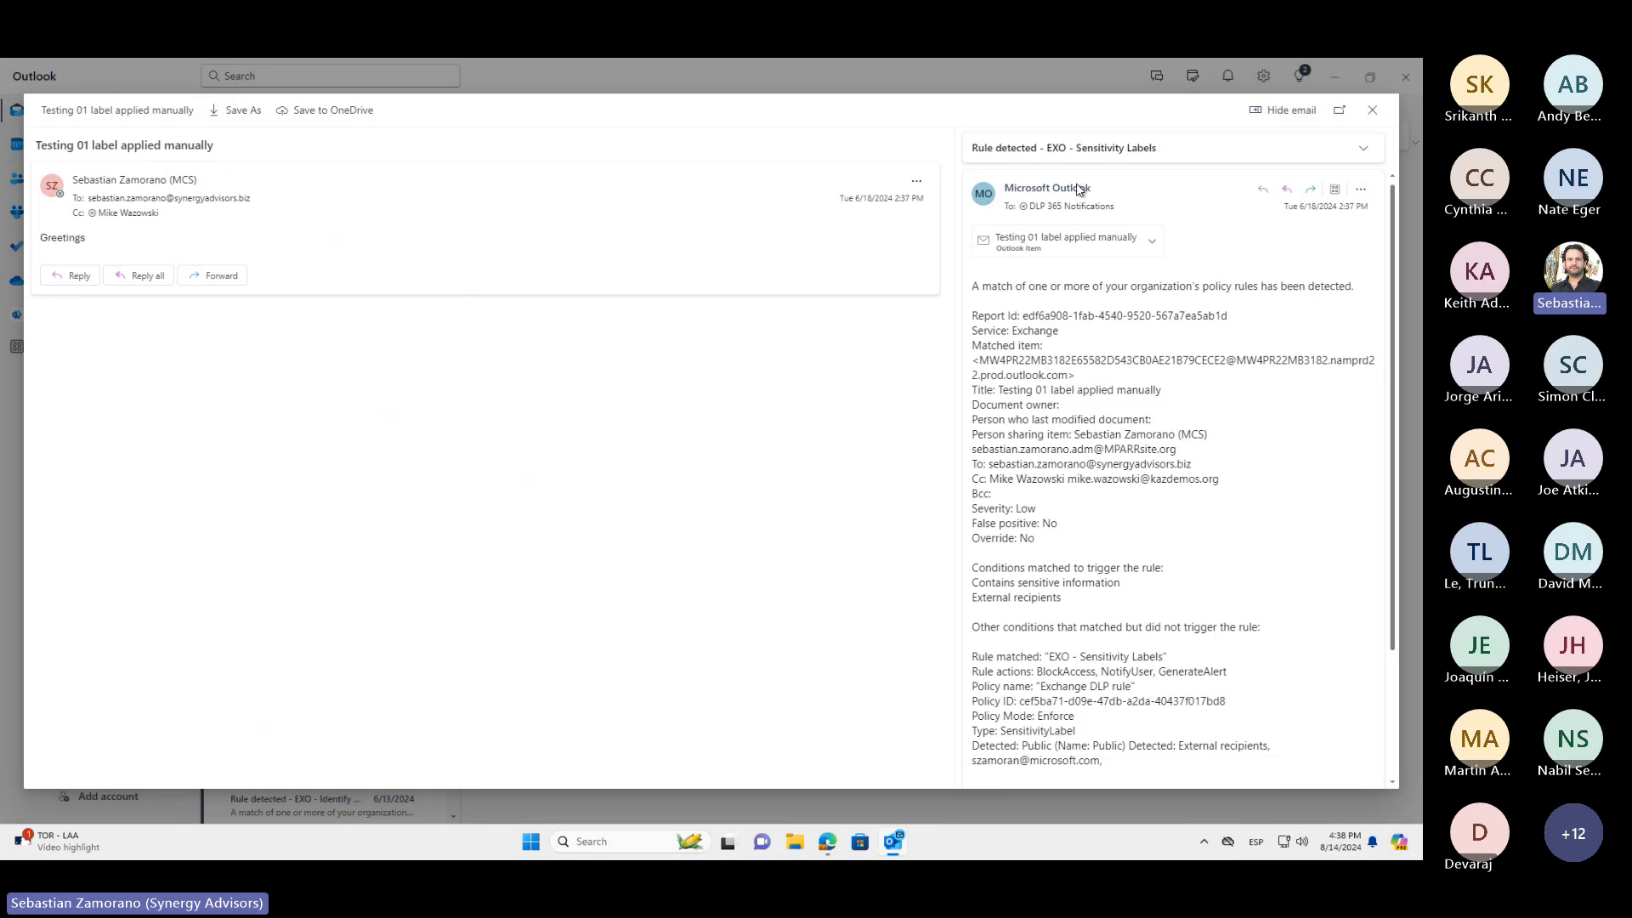
{"action": "left_click", "coordinate": [1374, 109]}
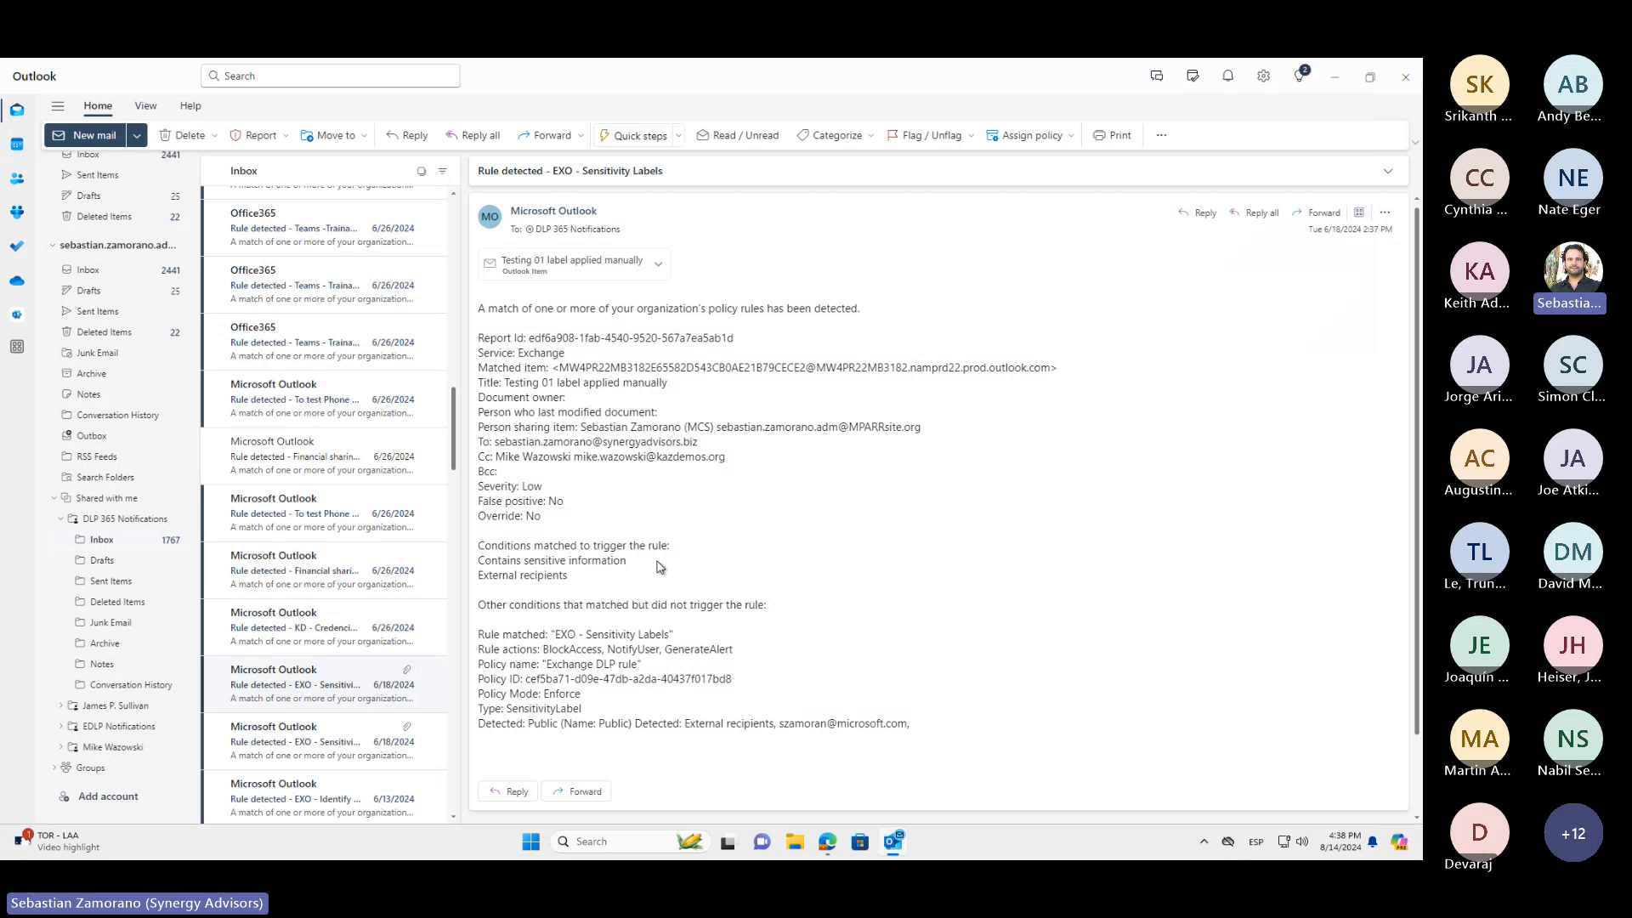
Browse the DLP 365 Notifications inbox and open the 7/7/2024 "EXO - Identify multiple recipients" rule notification
{"action": "scroll", "coordinate": [364, 548], "scroll_direction": "up", "scroll_amount": 5}
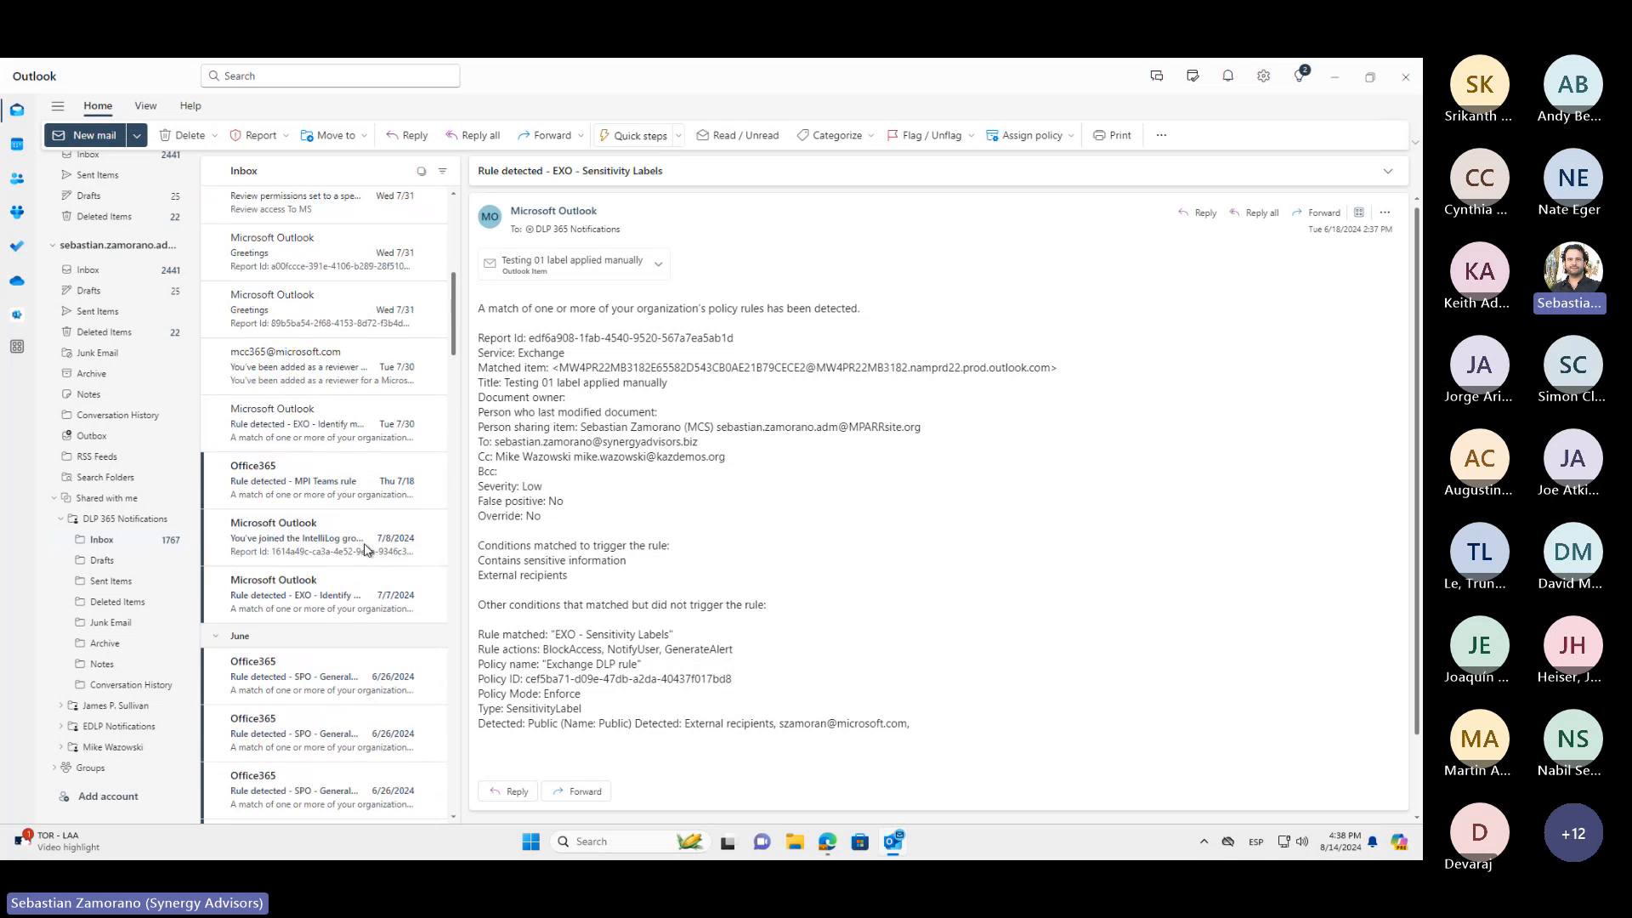
{"action": "scroll", "coordinate": [365, 548], "scroll_direction": "up", "scroll_amount": 4}
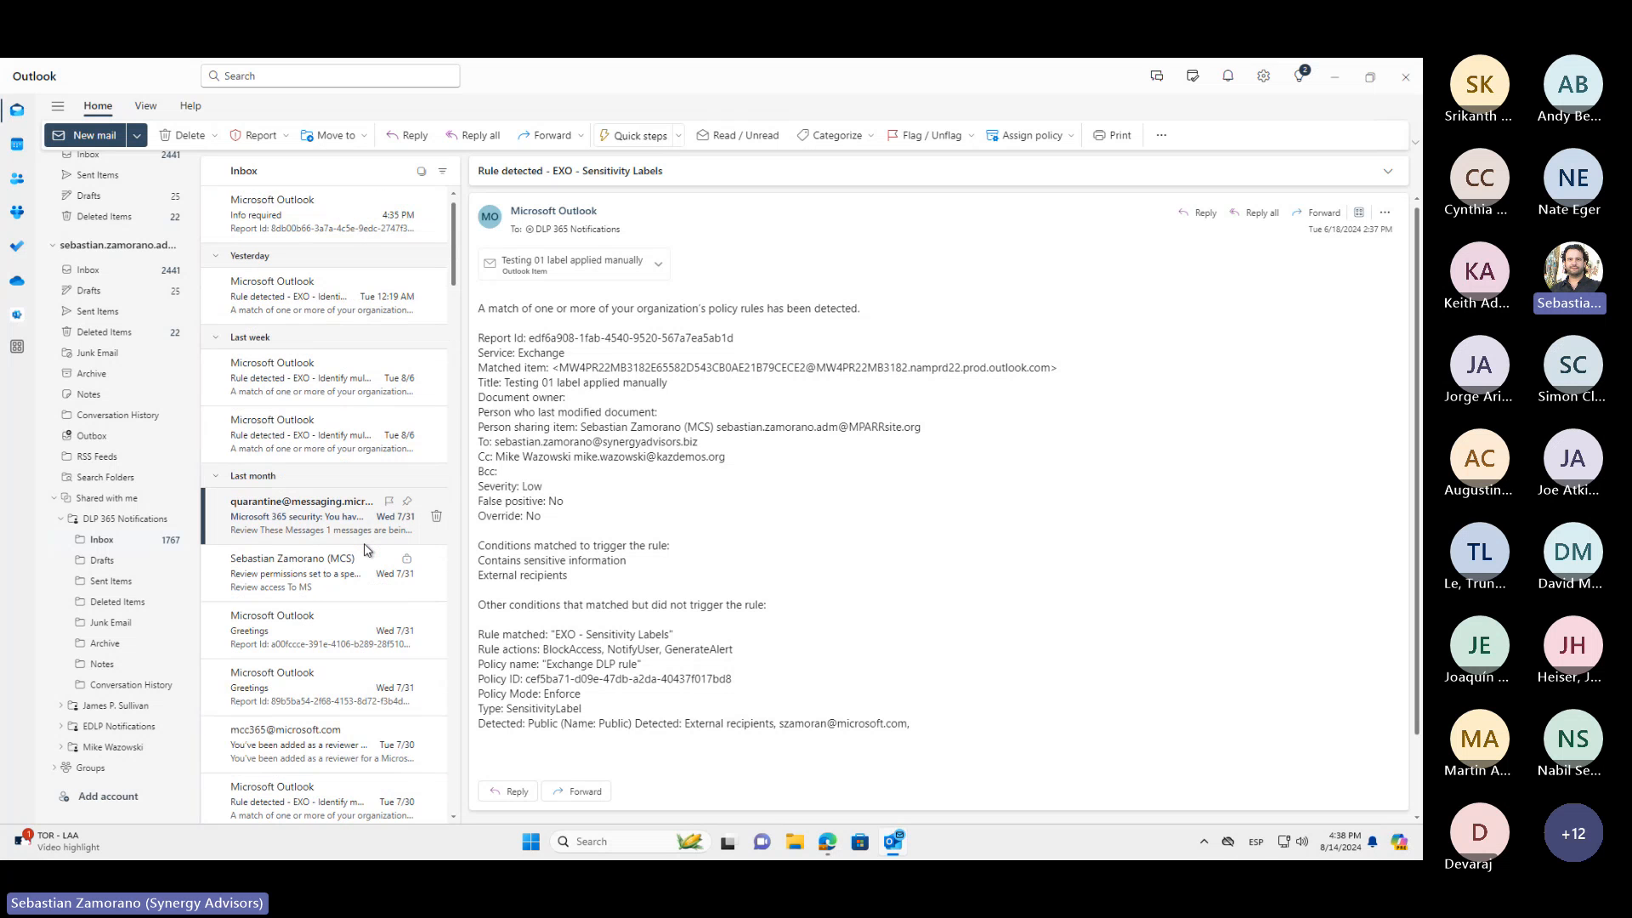
{"action": "scroll", "coordinate": [364, 548], "scroll_direction": "down", "scroll_amount": 1}
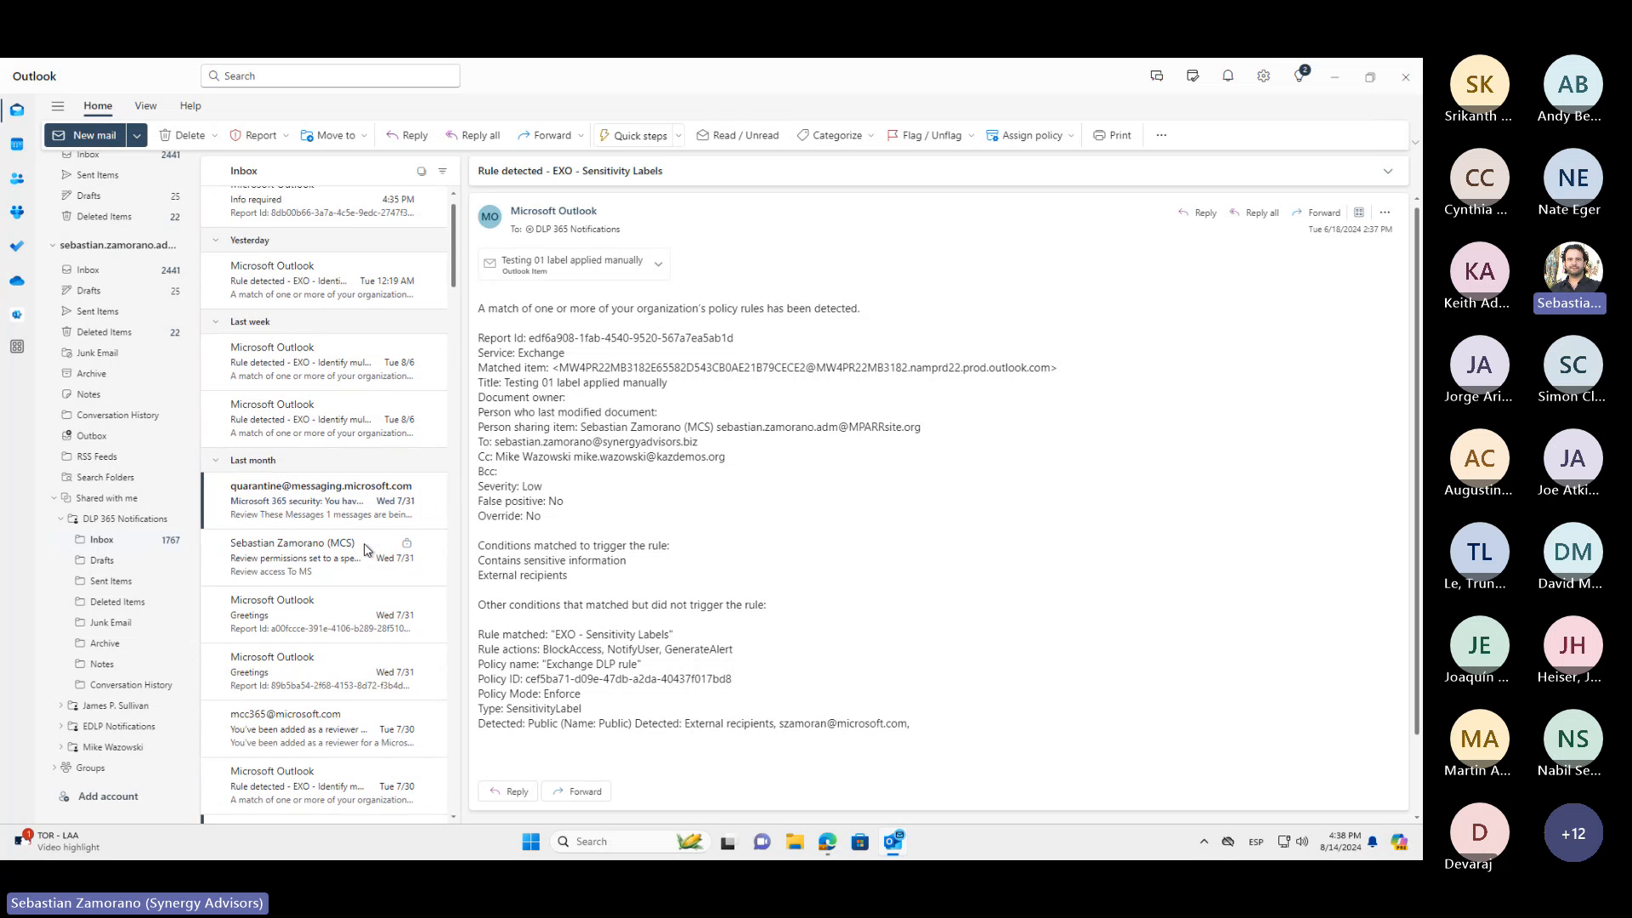
{"action": "scroll", "coordinate": [365, 548], "scroll_direction": "down", "scroll_amount": 4}
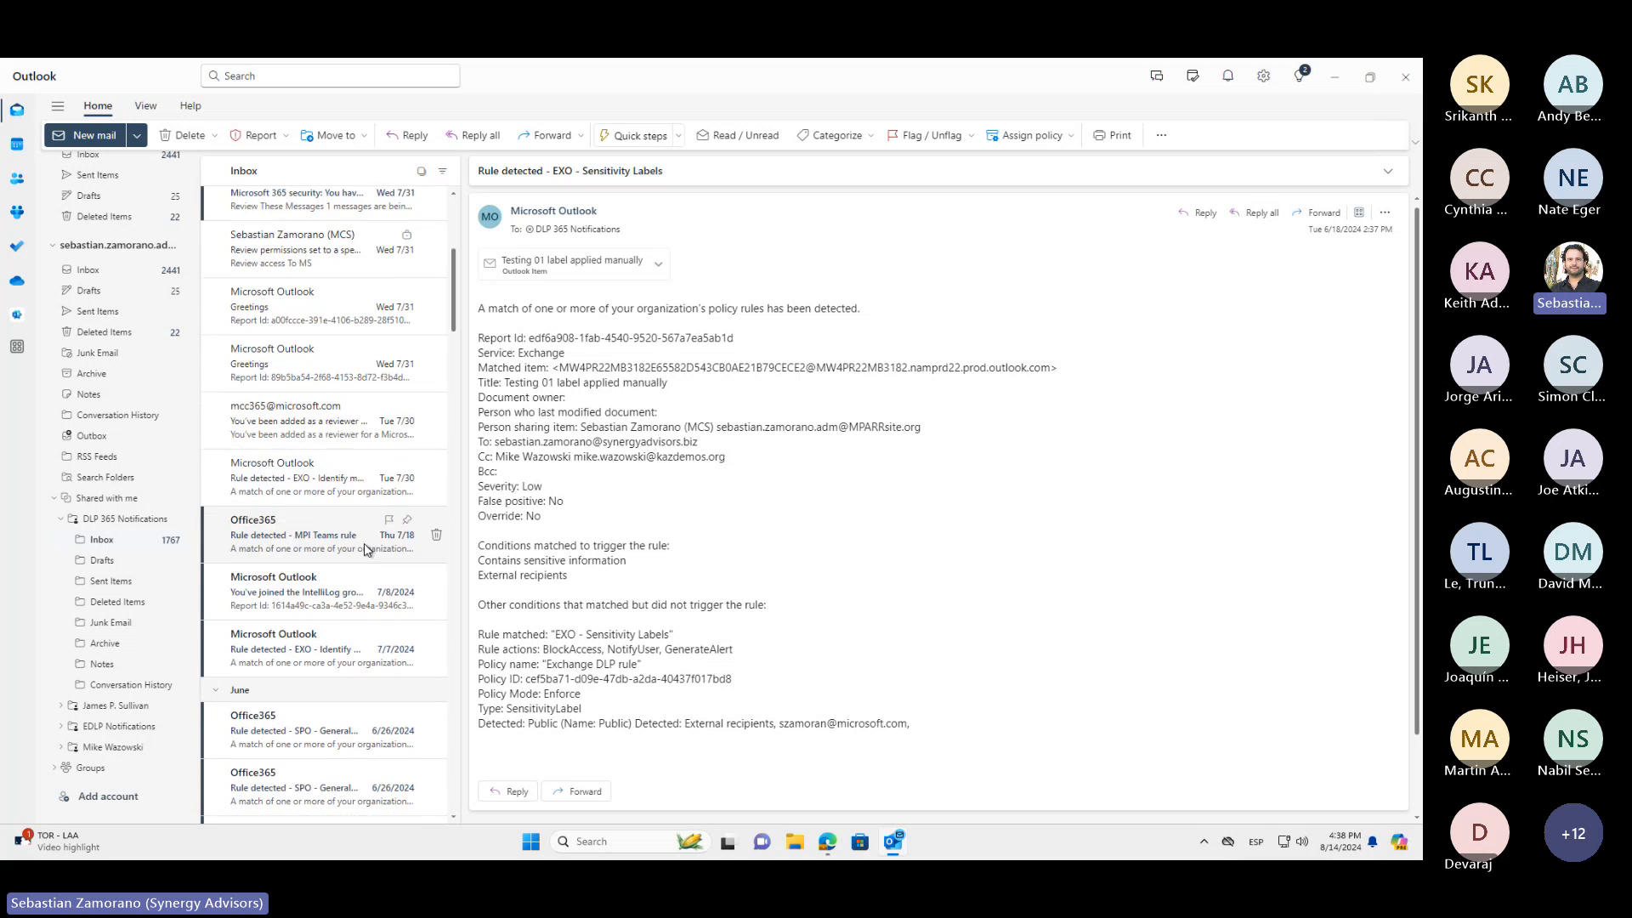
{"action": "scroll", "coordinate": [364, 549], "scroll_direction": "down", "scroll_amount": 1}
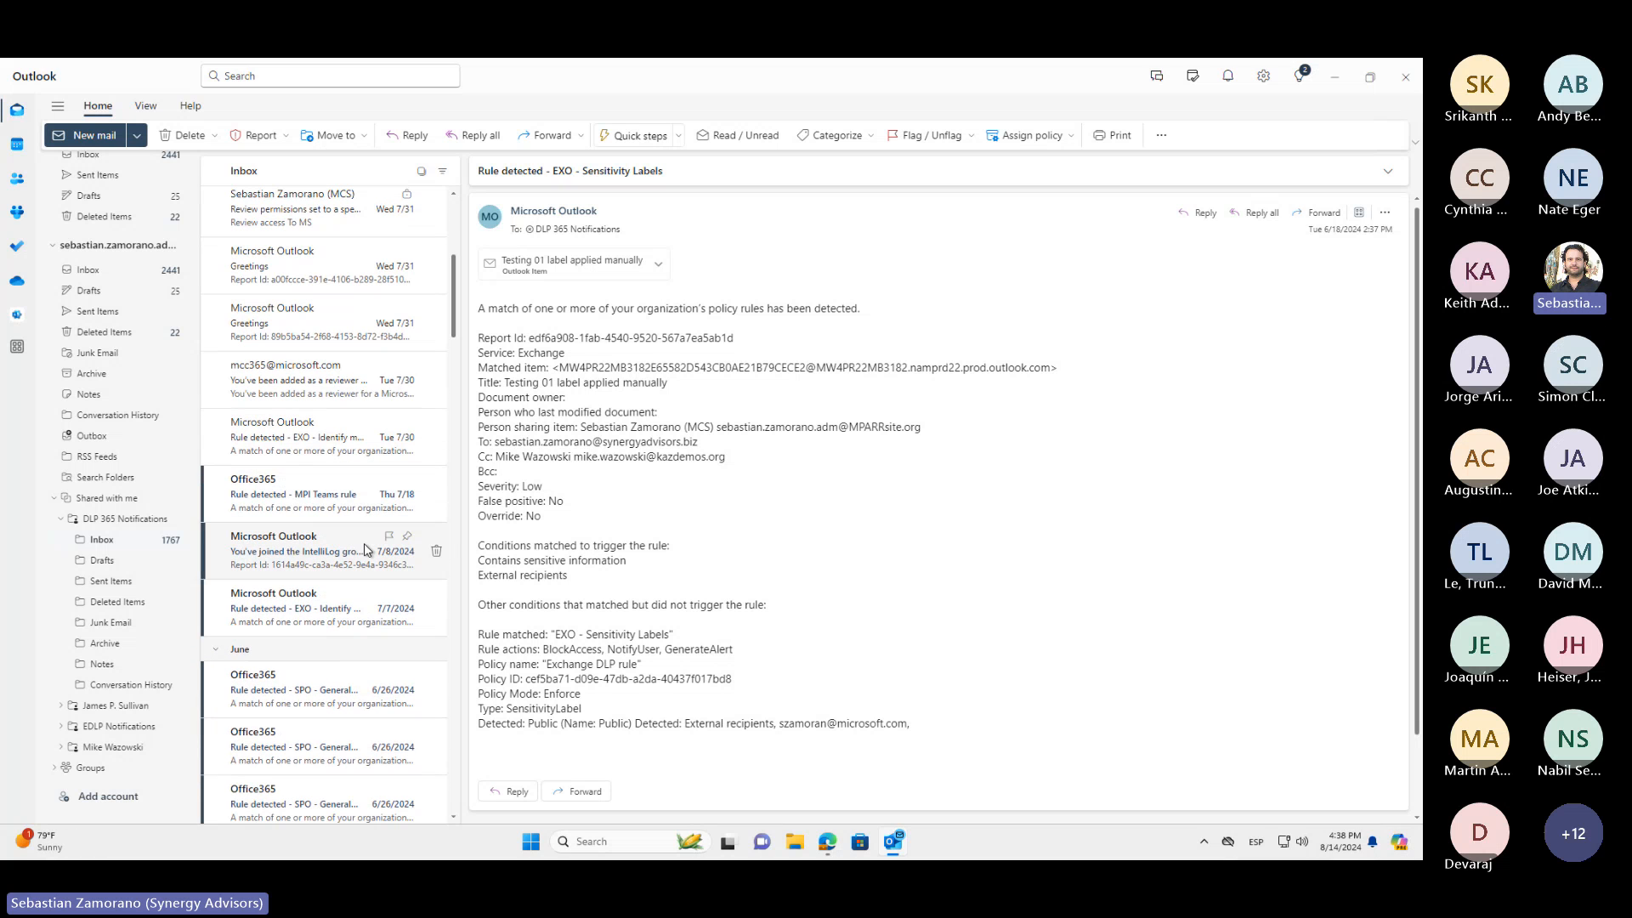
{"action": "left_click", "coordinate": [329, 606]}
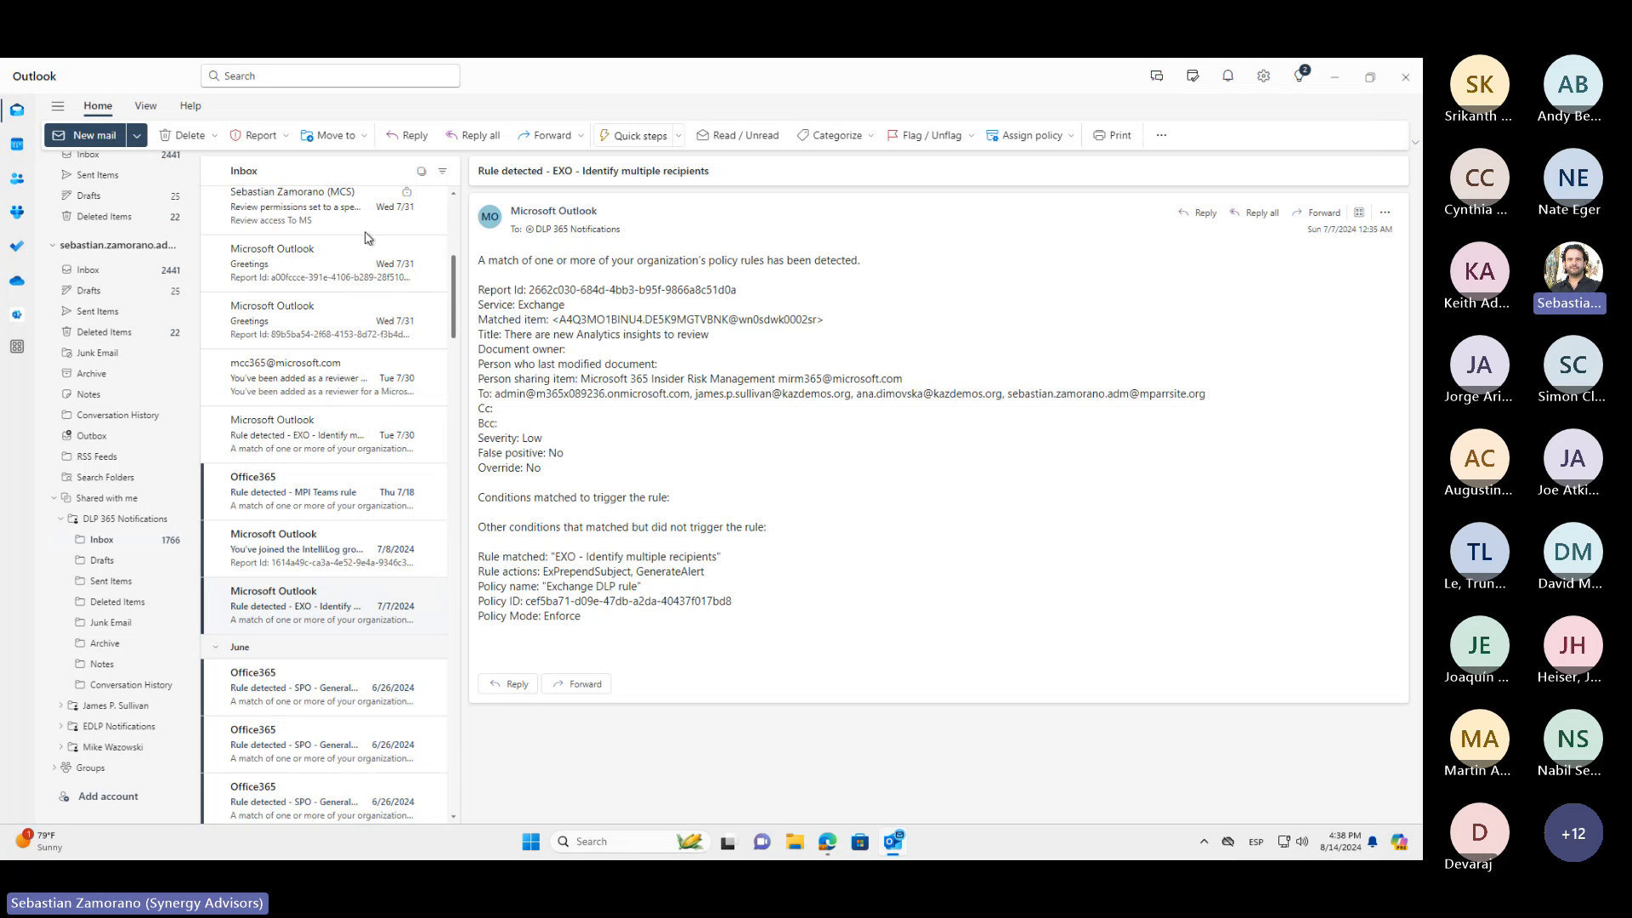
Search the inbox for ".png", open the first "Financial sharing externally" notification, and highlight the image.png location of the detected content
{"action": "left_click", "coordinate": [324, 75]}
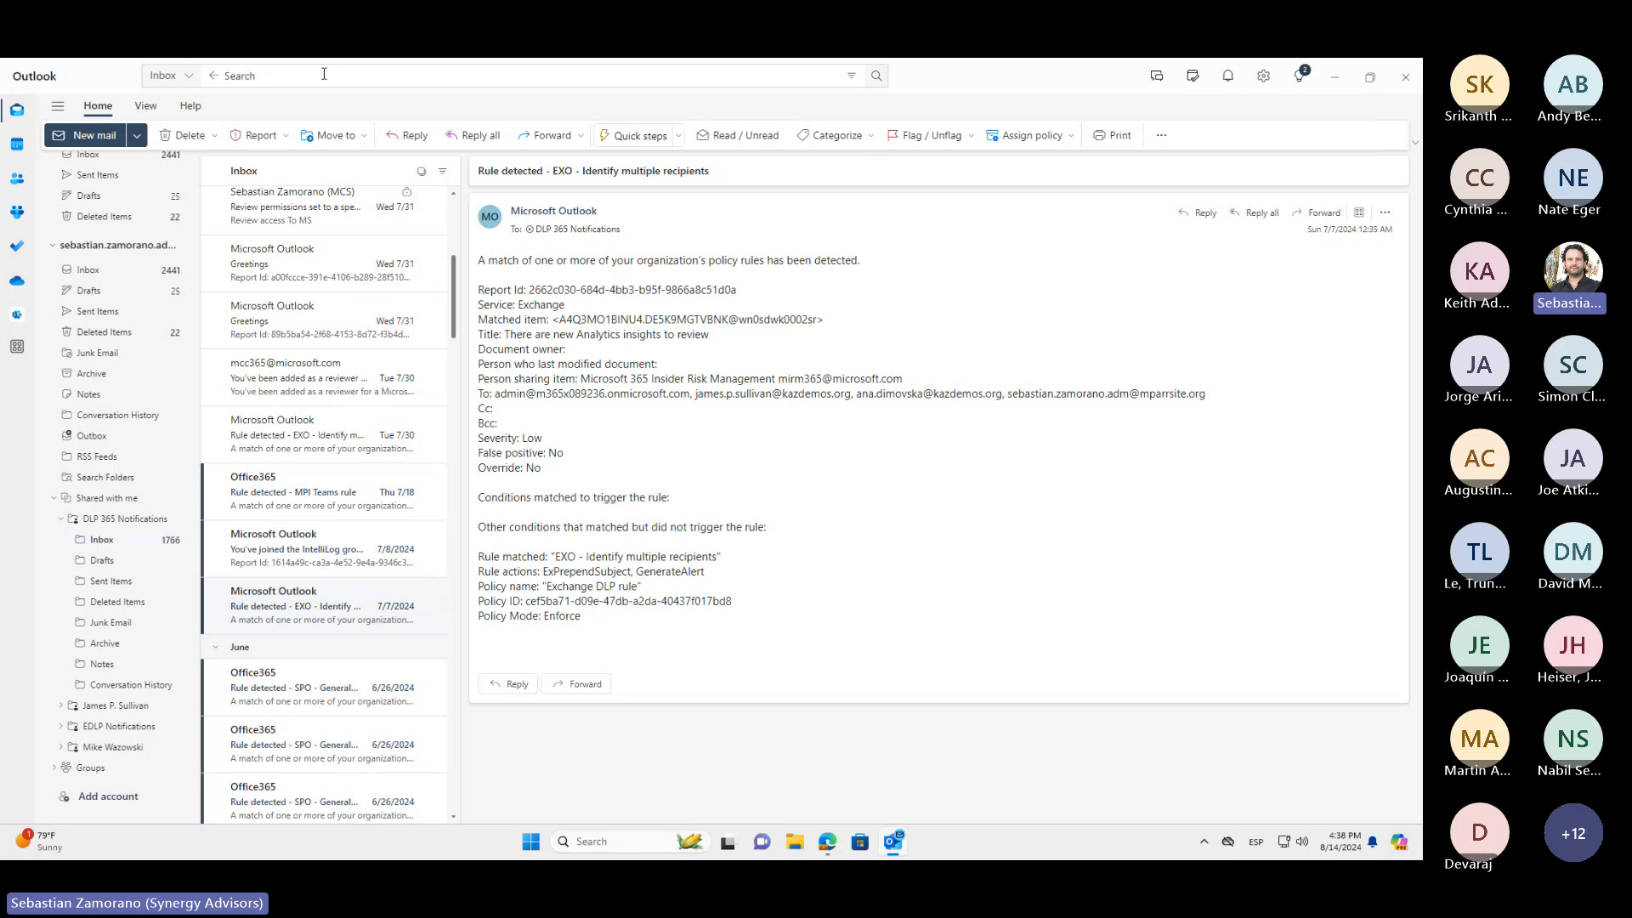
{"action": "type", "text": ".png"}
{"action": "key", "text": "Return"}
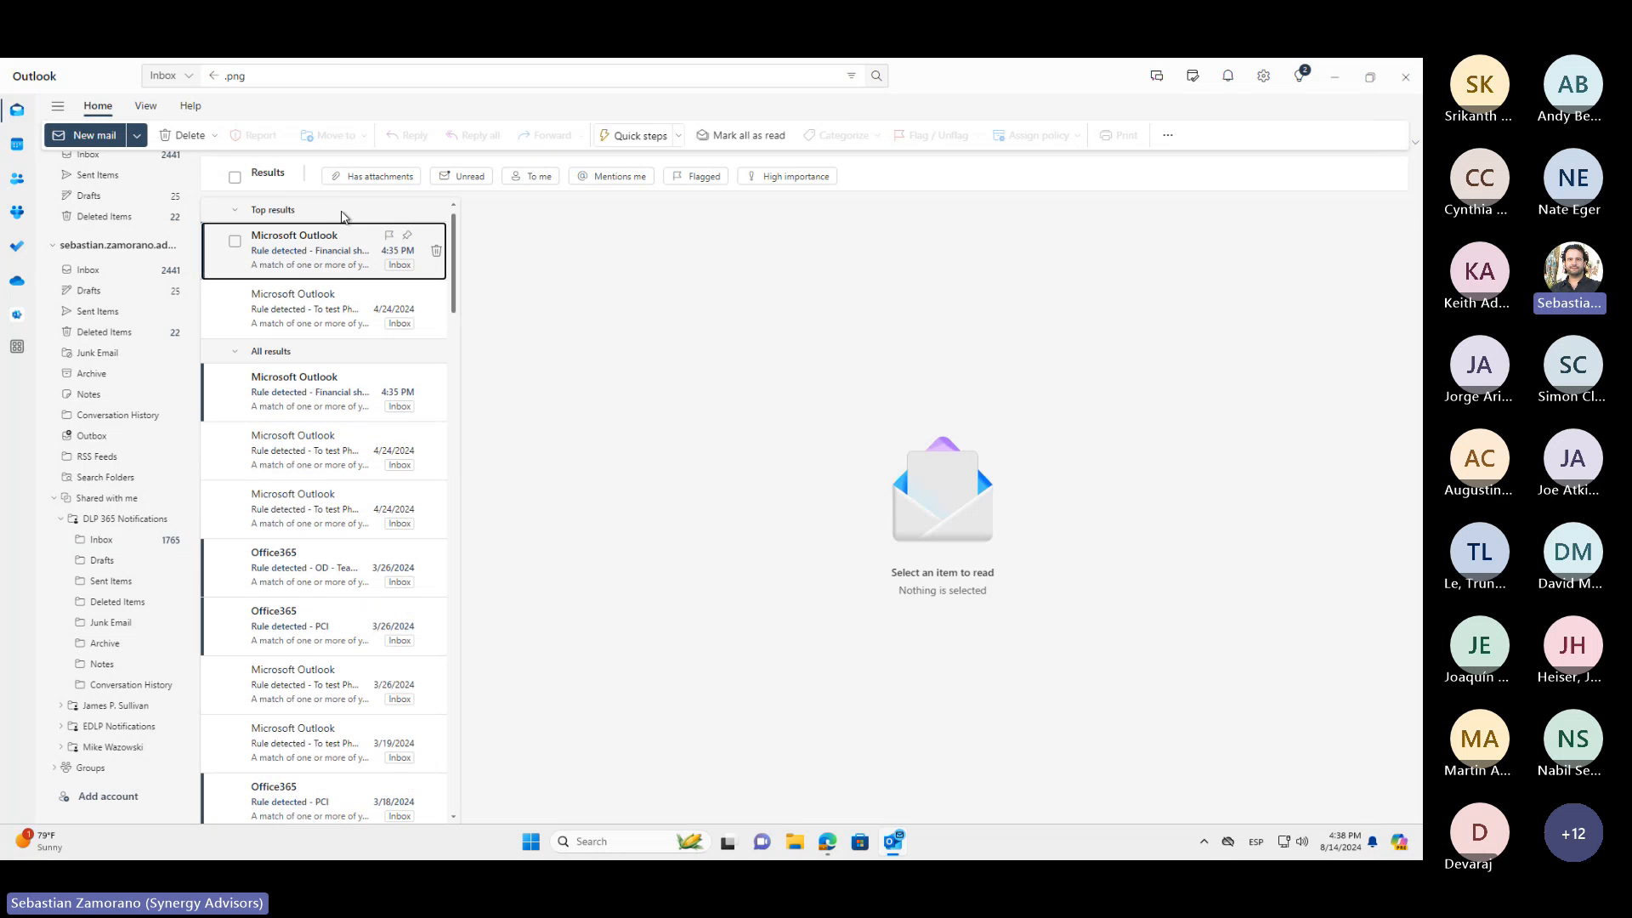
{"action": "left_click", "coordinate": [340, 252]}
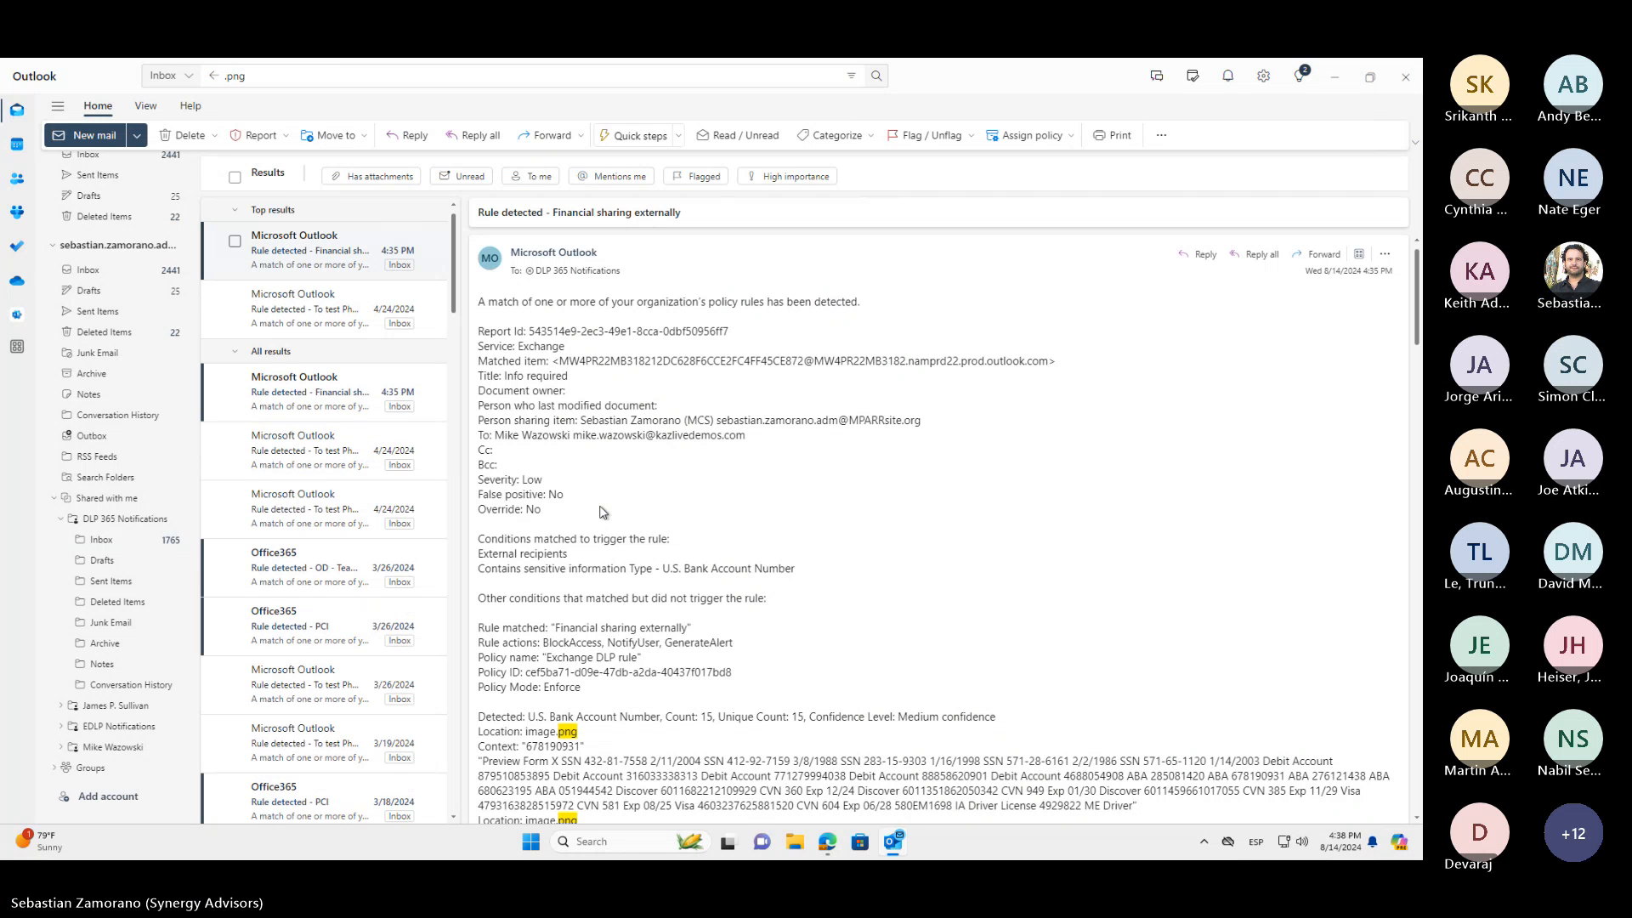
{"action": "scroll", "coordinate": [757, 614], "scroll_direction": "down", "scroll_amount": 4}
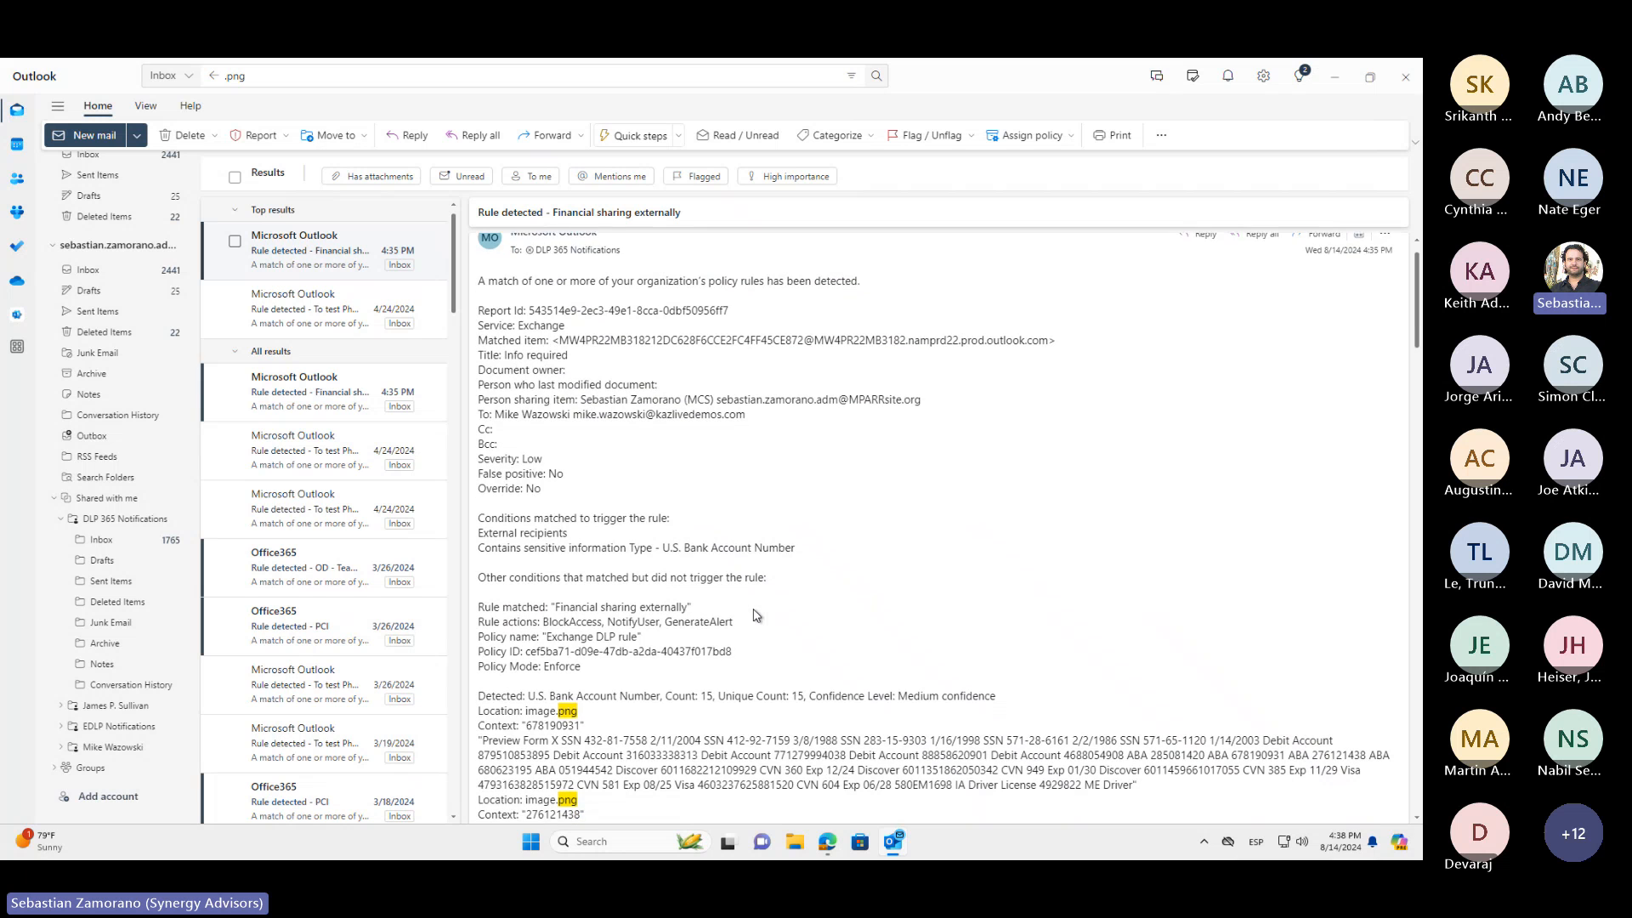
{"action": "scroll", "coordinate": [757, 613], "scroll_direction": "down", "scroll_amount": 5}
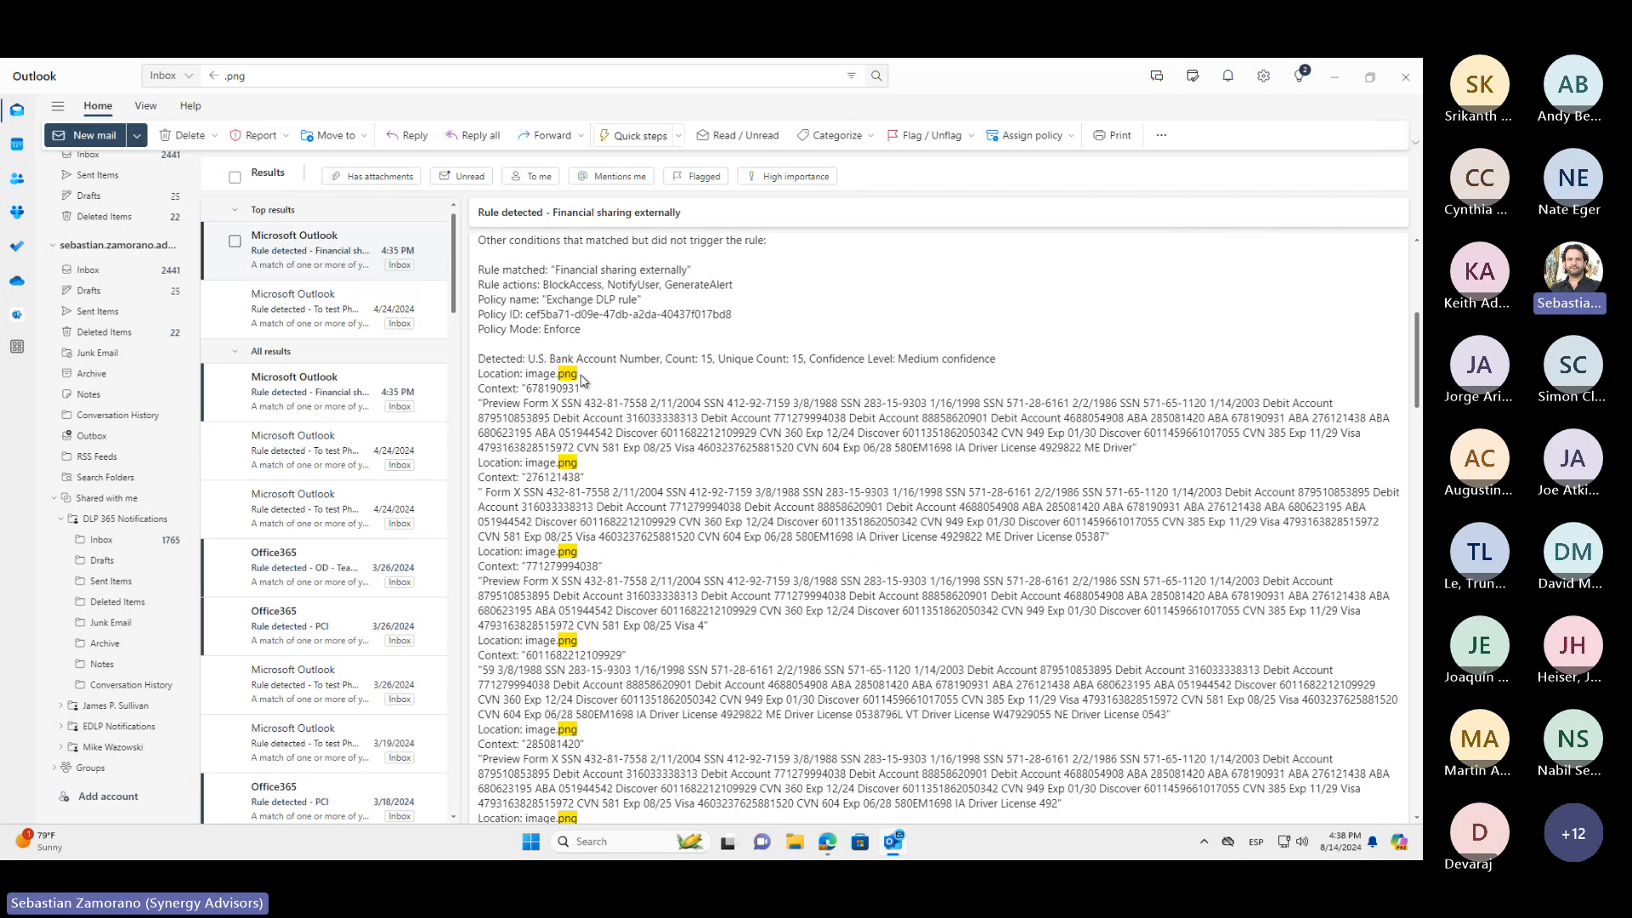
{"action": "left_click_drag", "start_coordinate": [580, 374], "coordinate": [523, 374]}
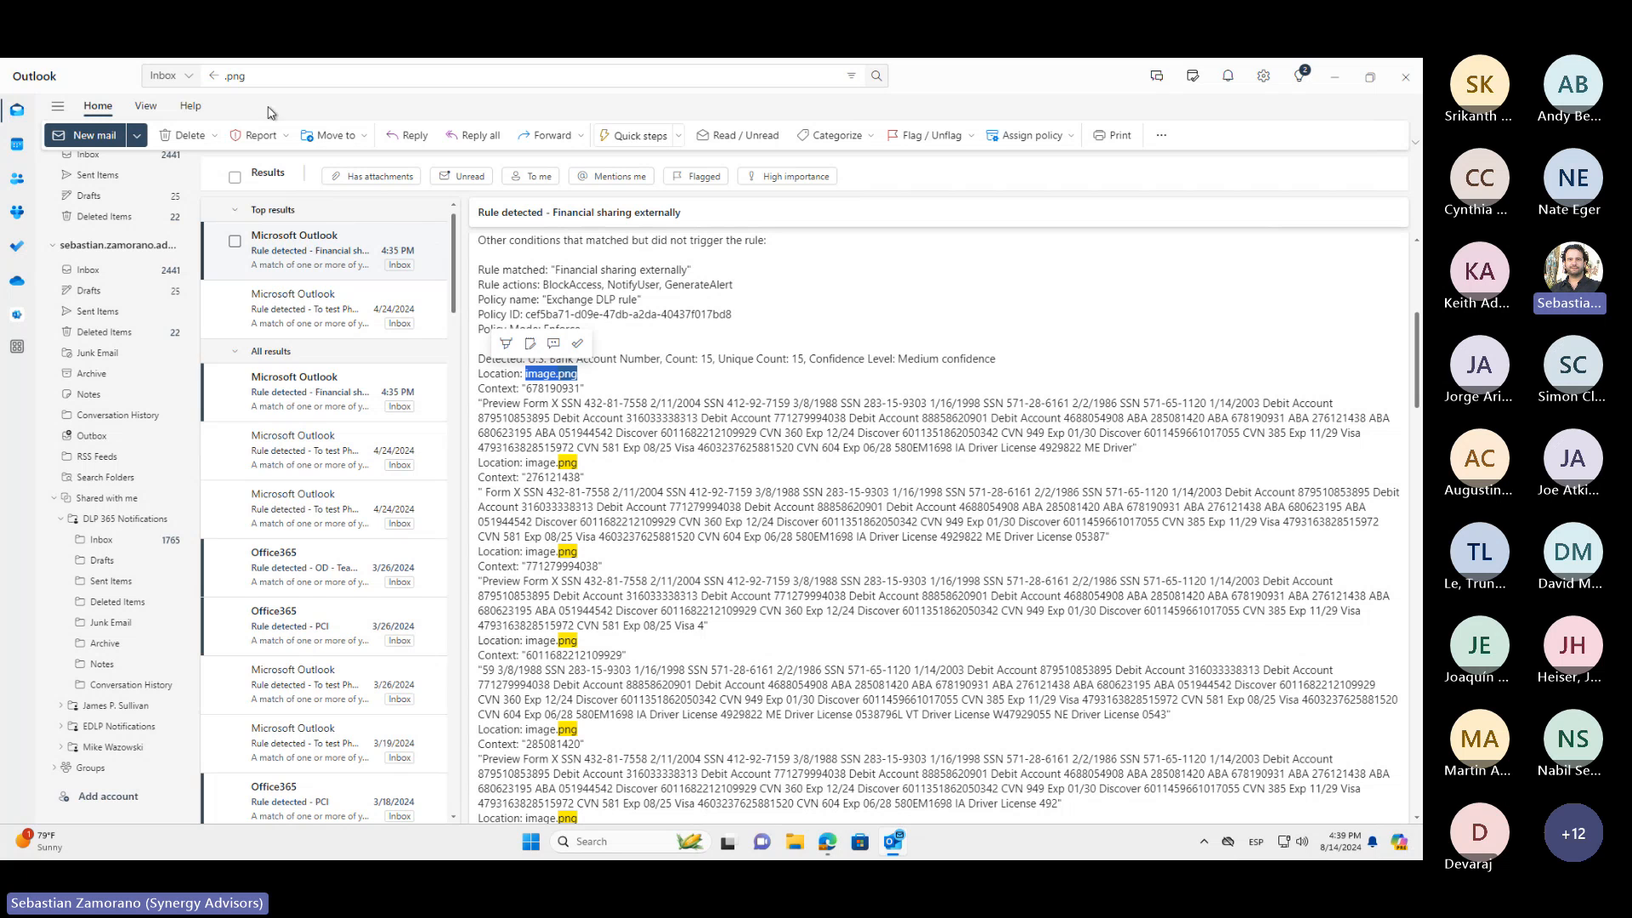
Search the inbox for ".xxx", open the 11/15/2022 "Send Credentials" notification, and highlight access01.pdf in the detected location
{"action": "left_click", "coordinate": [267, 75]}
{"action": "key", "text": "BackSpace"}
{"action": "key", "text": "BackSpace"}
{"action": "key", "text": "BackSpace"}
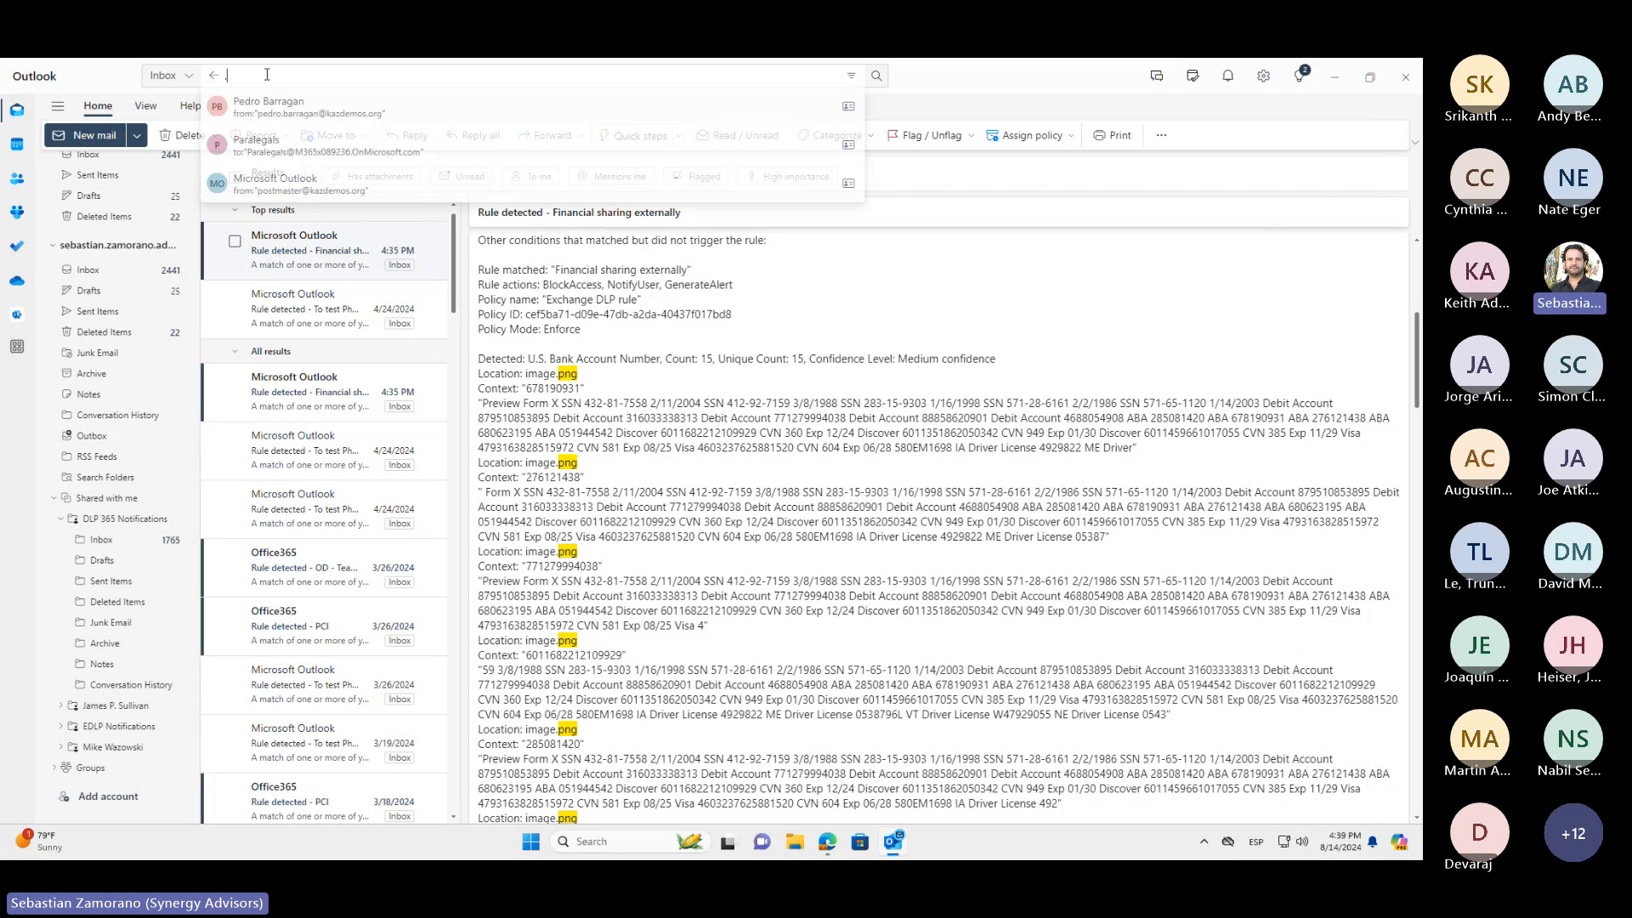
{"action": "type", "text": ".xxx"}
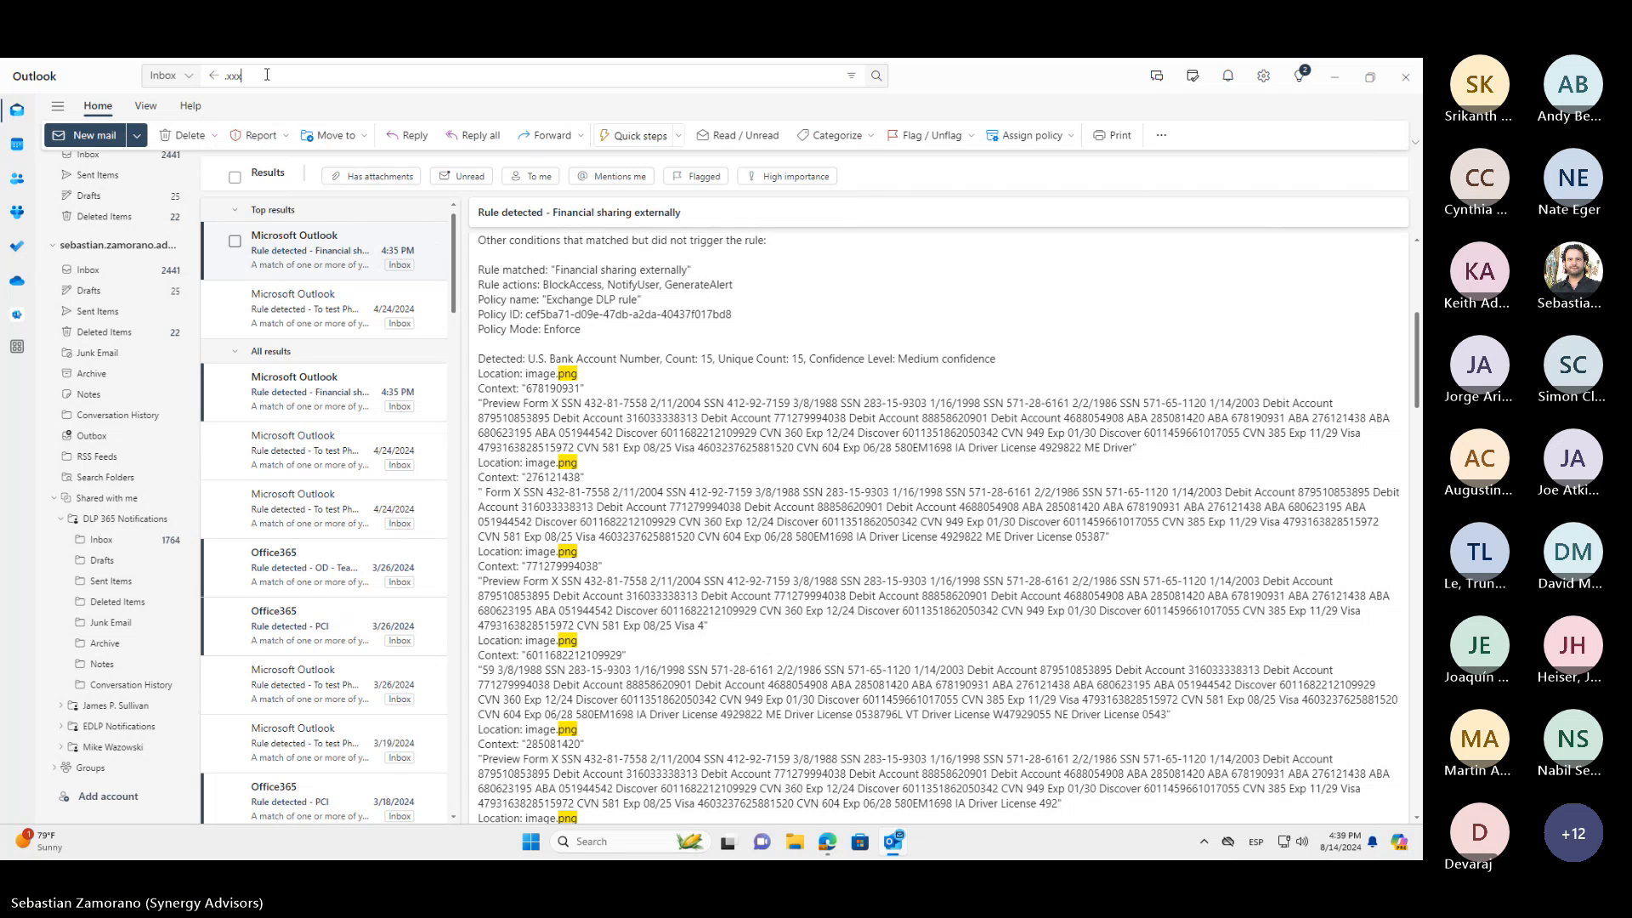
{"action": "key", "text": "Return"}
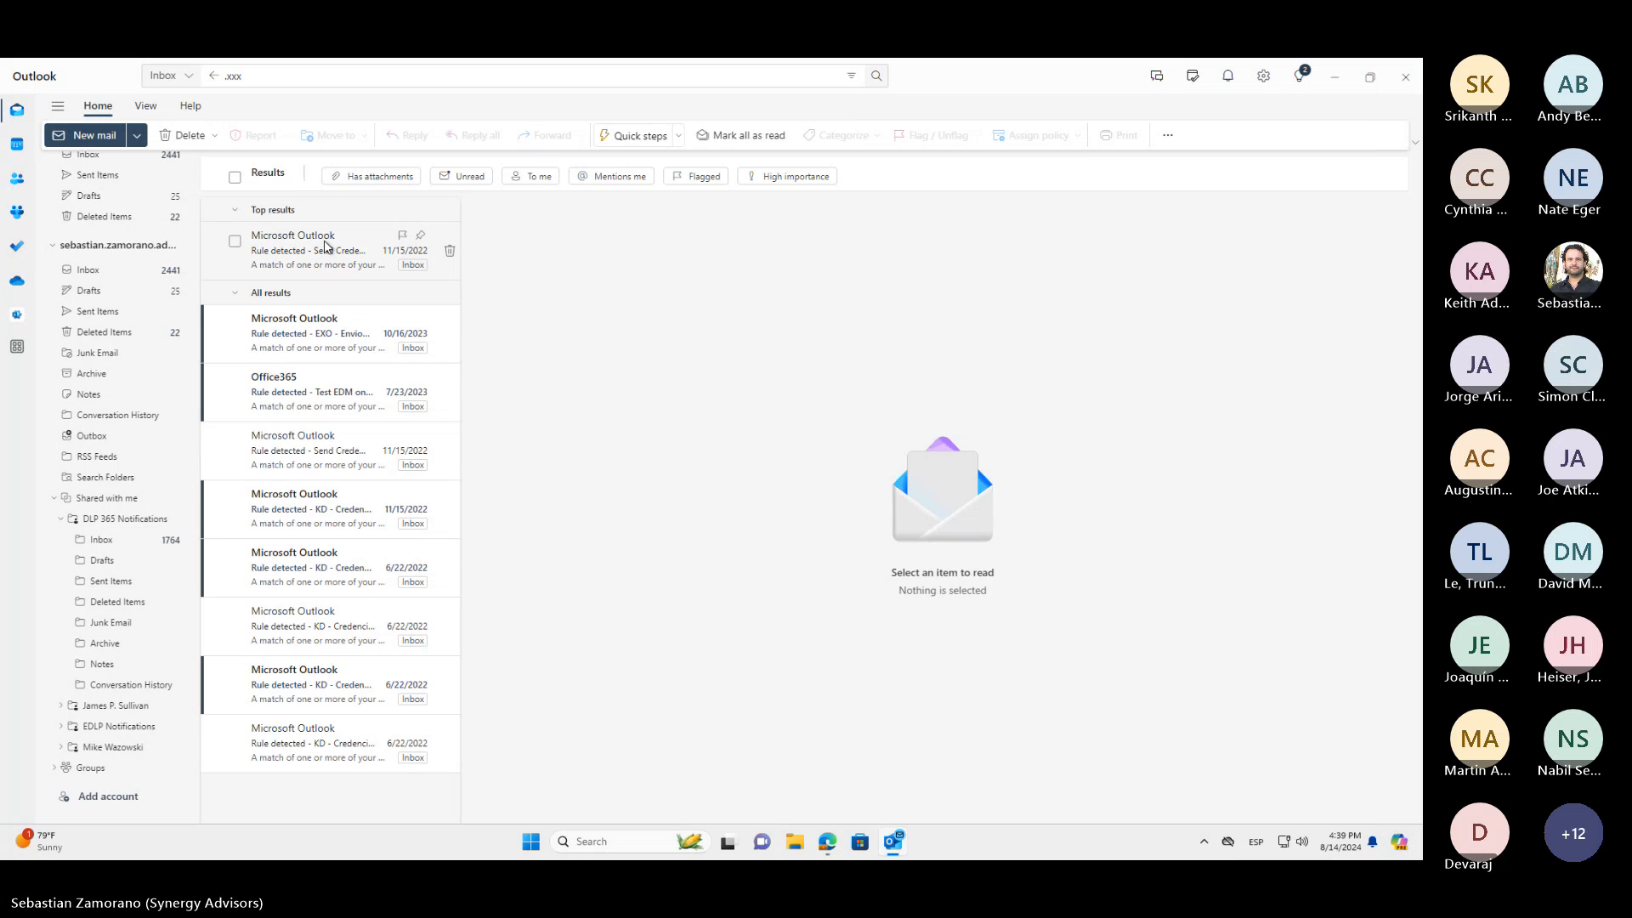
{"action": "left_click", "coordinate": [325, 246]}
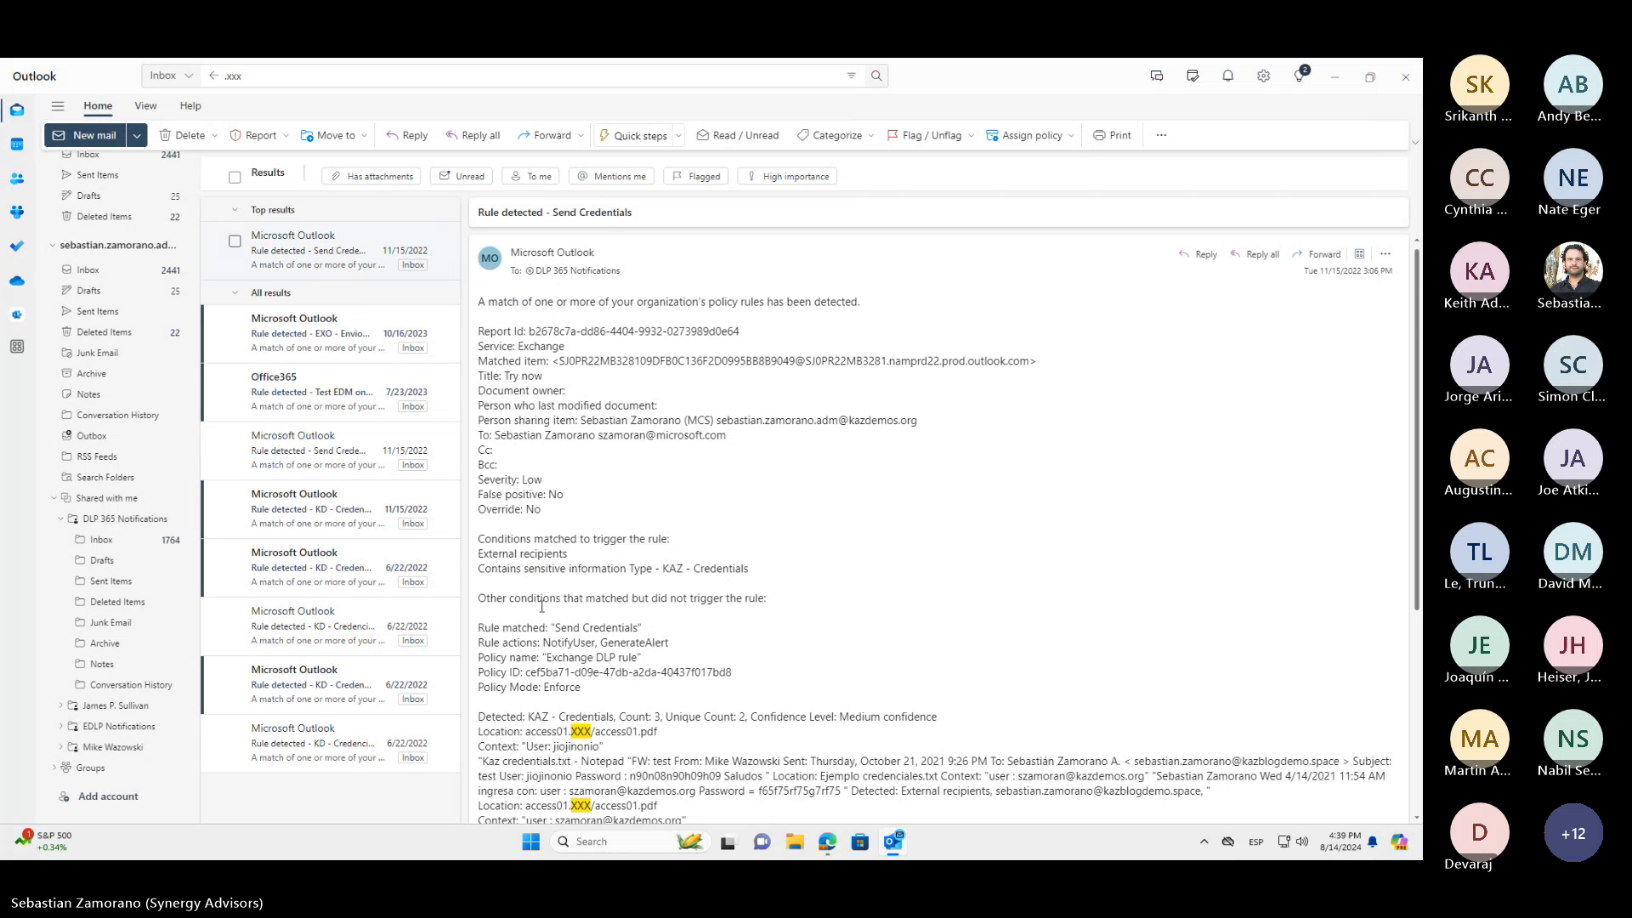
{"action": "scroll", "coordinate": [542, 606], "scroll_direction": "down", "scroll_amount": 5}
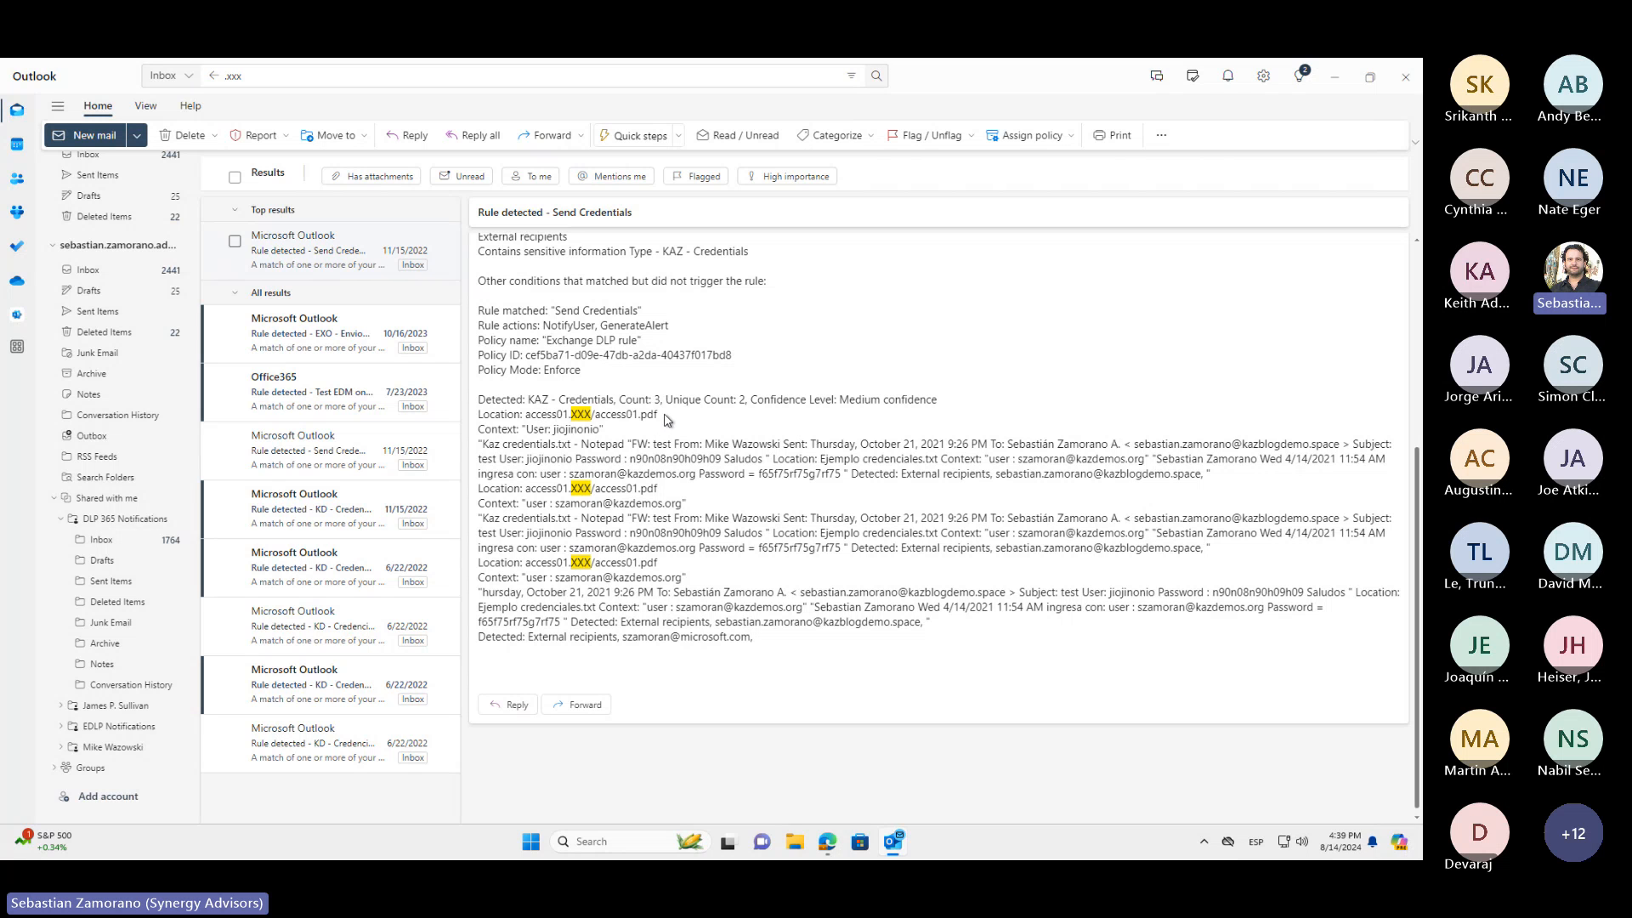
{"action": "left_click_drag", "start_coordinate": [666, 418], "coordinate": [597, 419]}
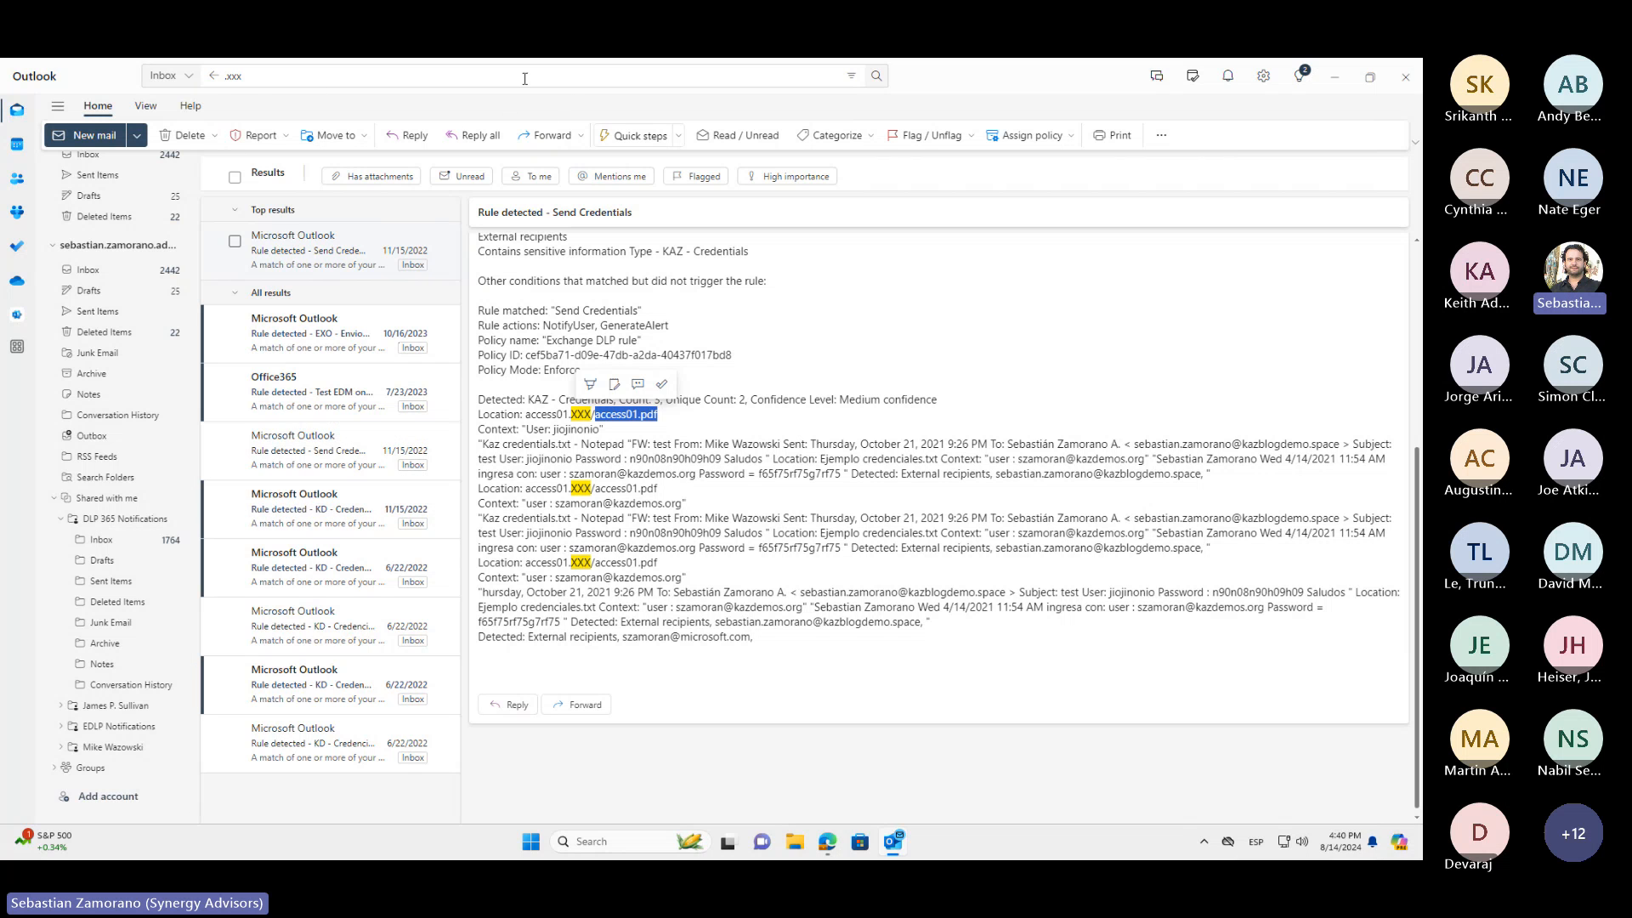
Leave the search, open today's "Financial sharing externally" notification, and highlight the person sharing the item and the recipient
{"action": "left_click", "coordinate": [212, 77]}
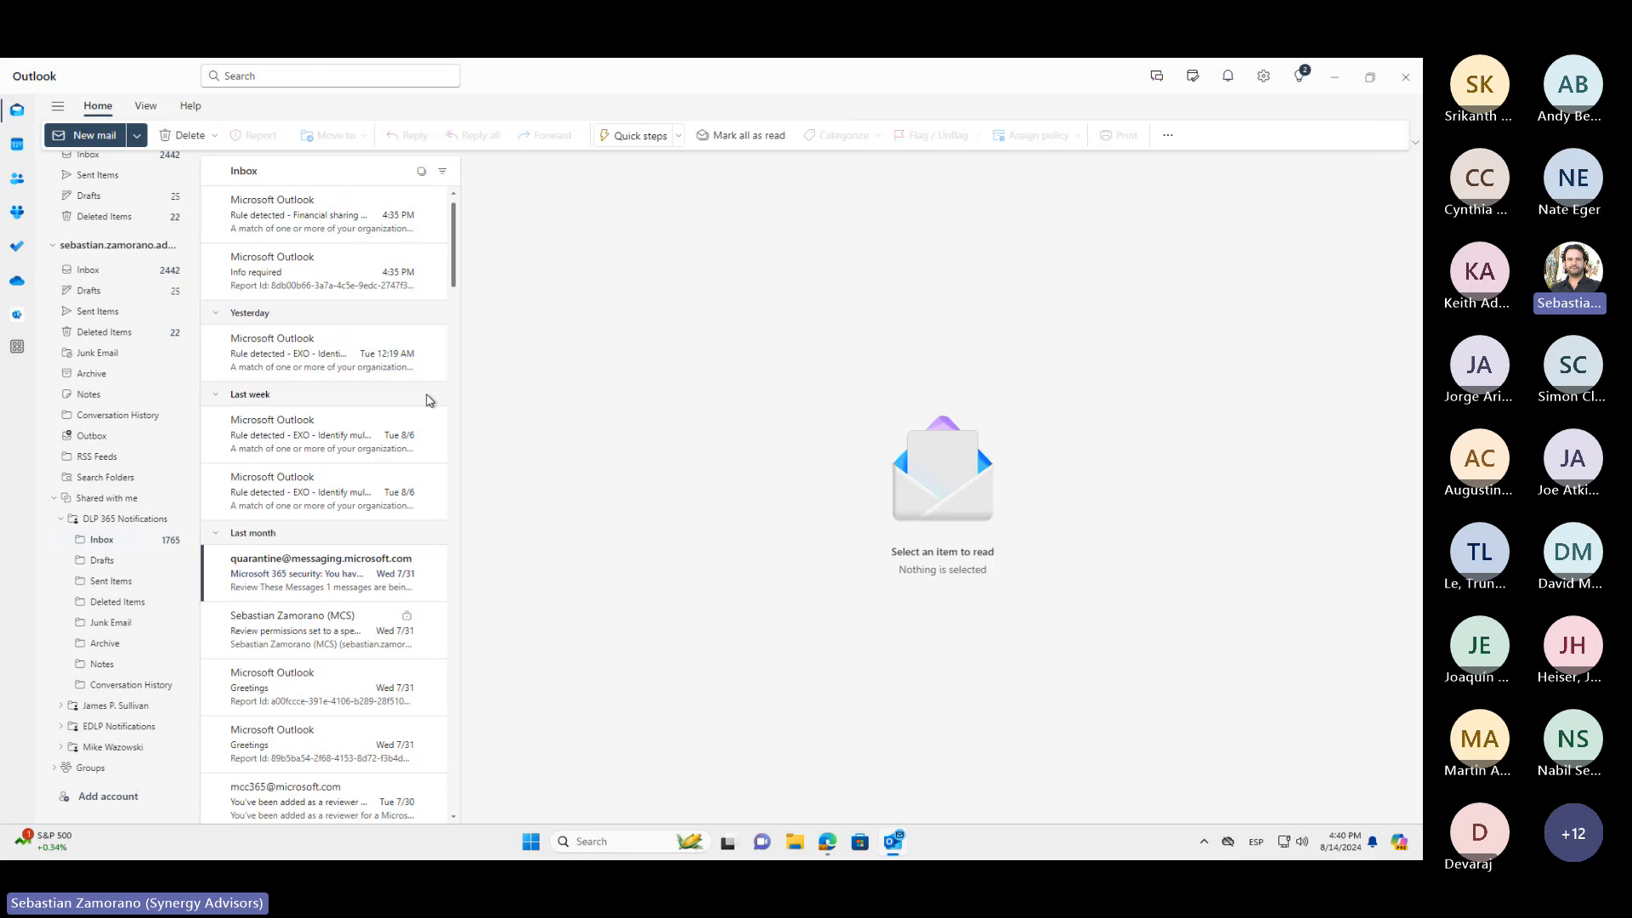
{"action": "left_click", "coordinate": [355, 223]}
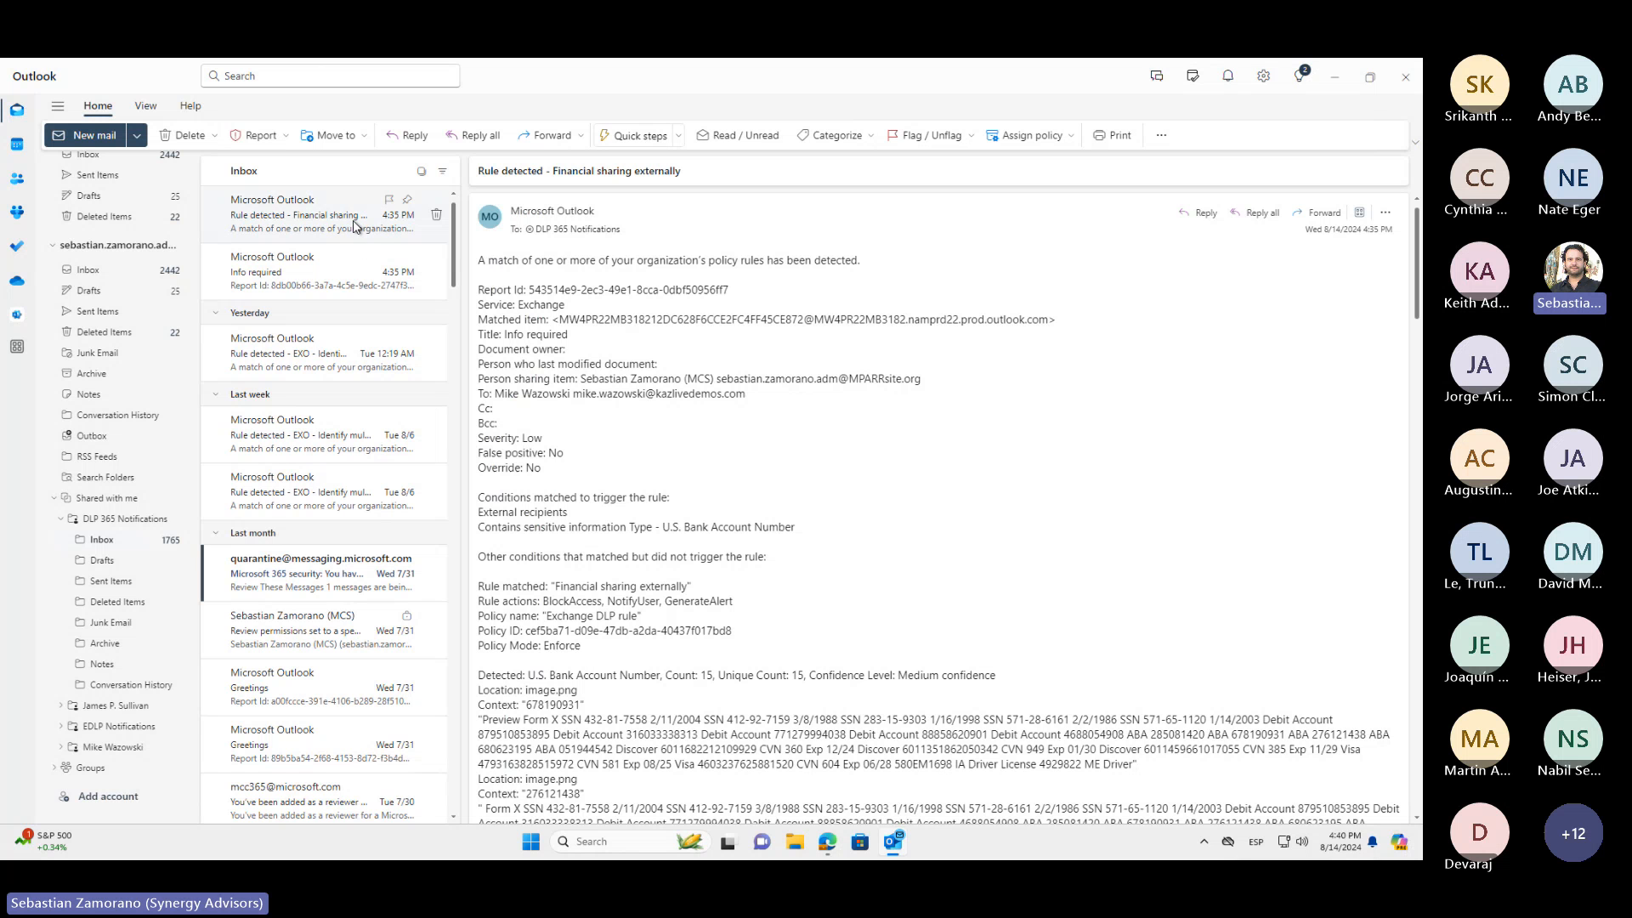
{"action": "scroll", "coordinate": [671, 577], "scroll_direction": "down", "scroll_amount": 2}
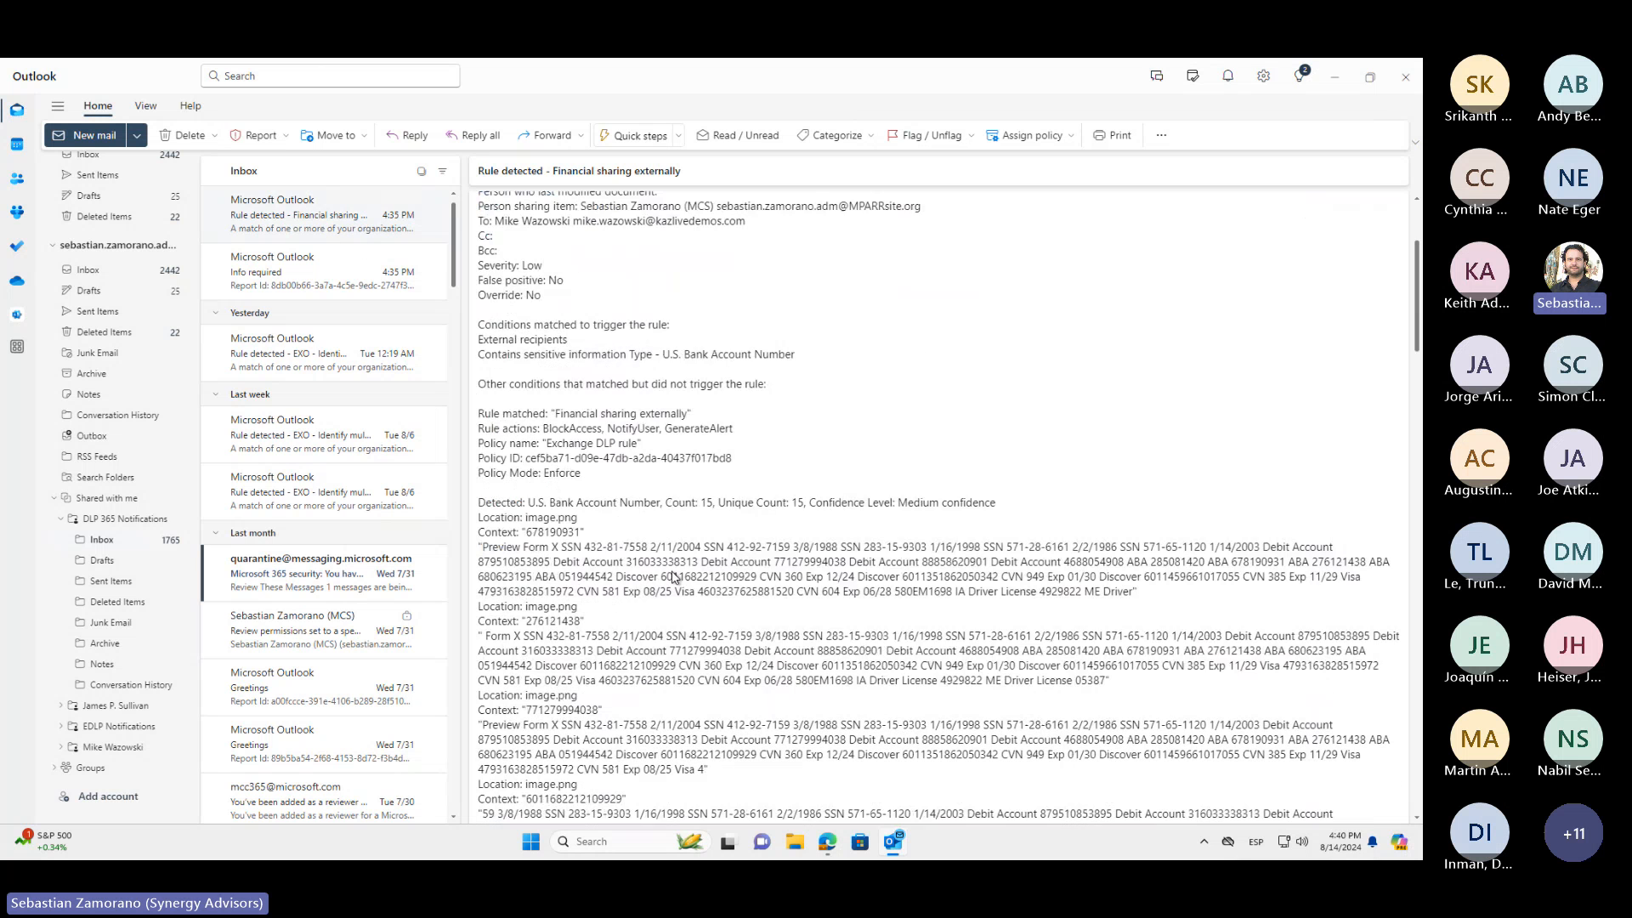
{"action": "scroll", "coordinate": [672, 577], "scroll_direction": "down", "scroll_amount": 2}
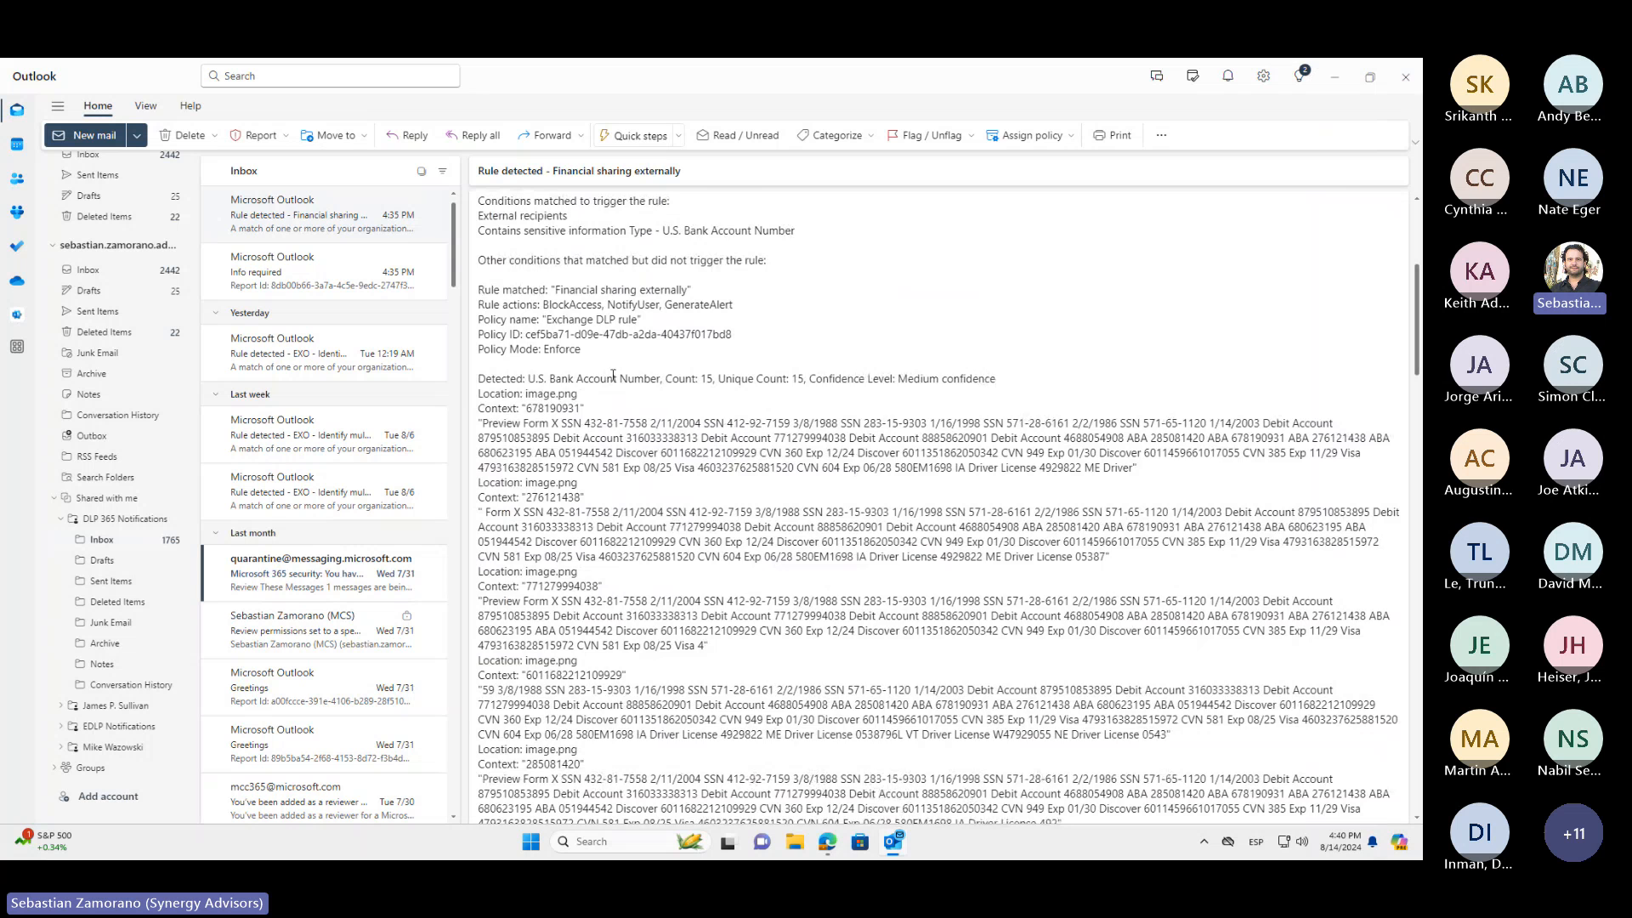
{"action": "scroll", "coordinate": [928, 385], "scroll_direction": "up", "scroll_amount": 4}
{"action": "left_click_drag", "start_coordinate": [928, 385], "coordinate": [598, 379]}
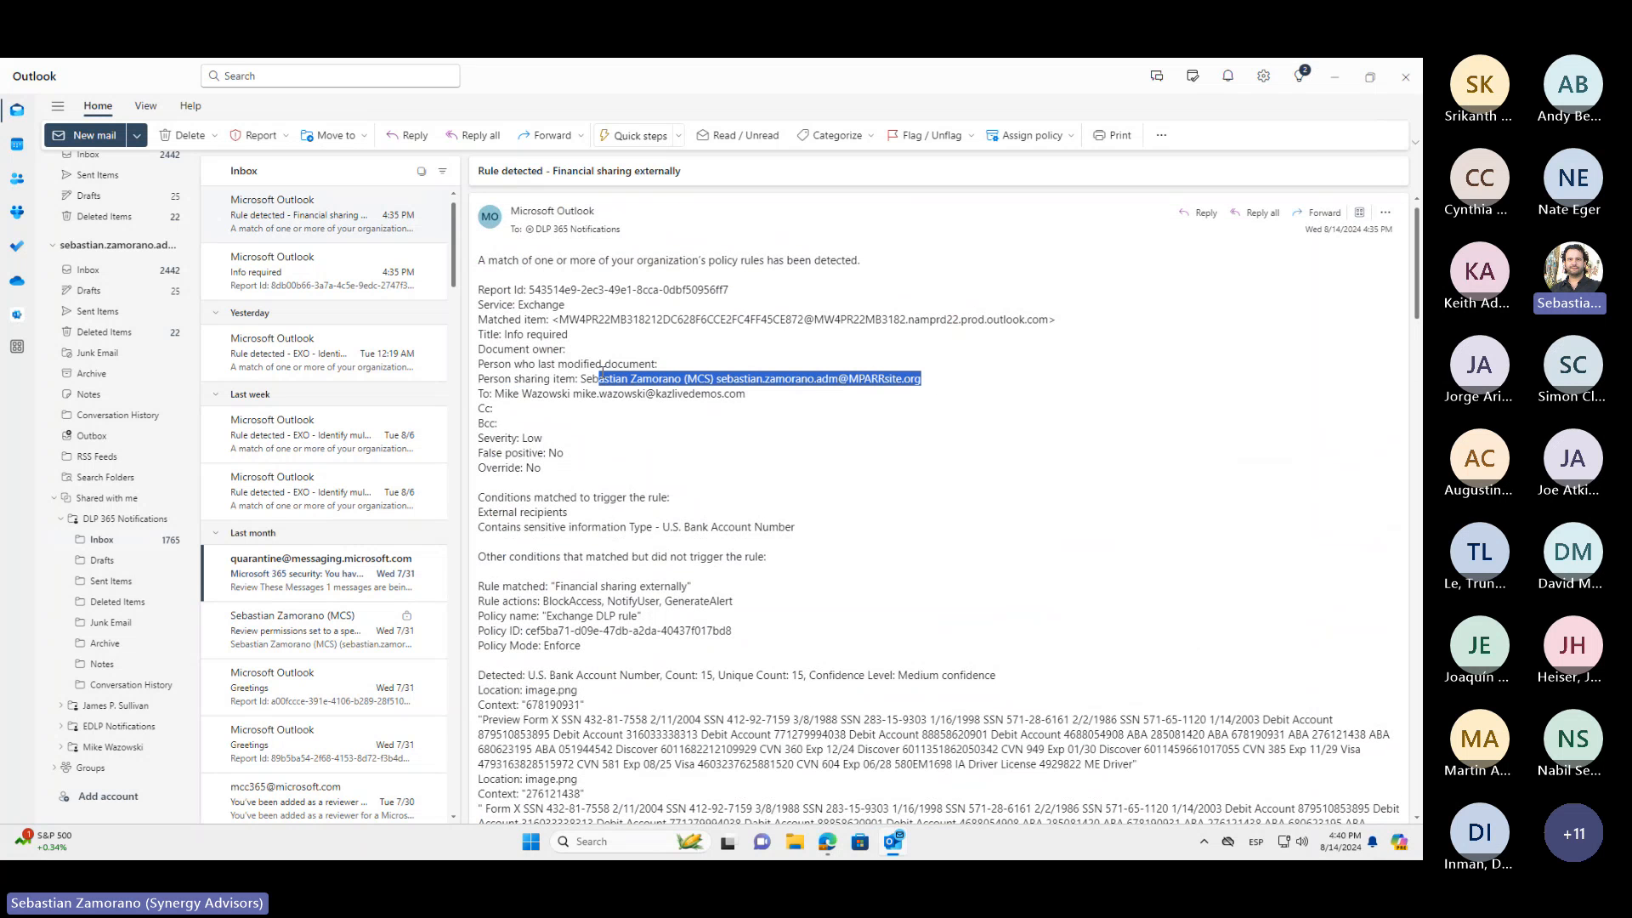
{"action": "left_click_drag", "start_coordinate": [748, 397], "coordinate": [504, 395]}
Highlight the notification's matched sensitive information type, rule name, policy name, and the first detected content location
{"action": "scroll", "coordinate": [657, 495], "scroll_direction": "down", "scroll_amount": 3}
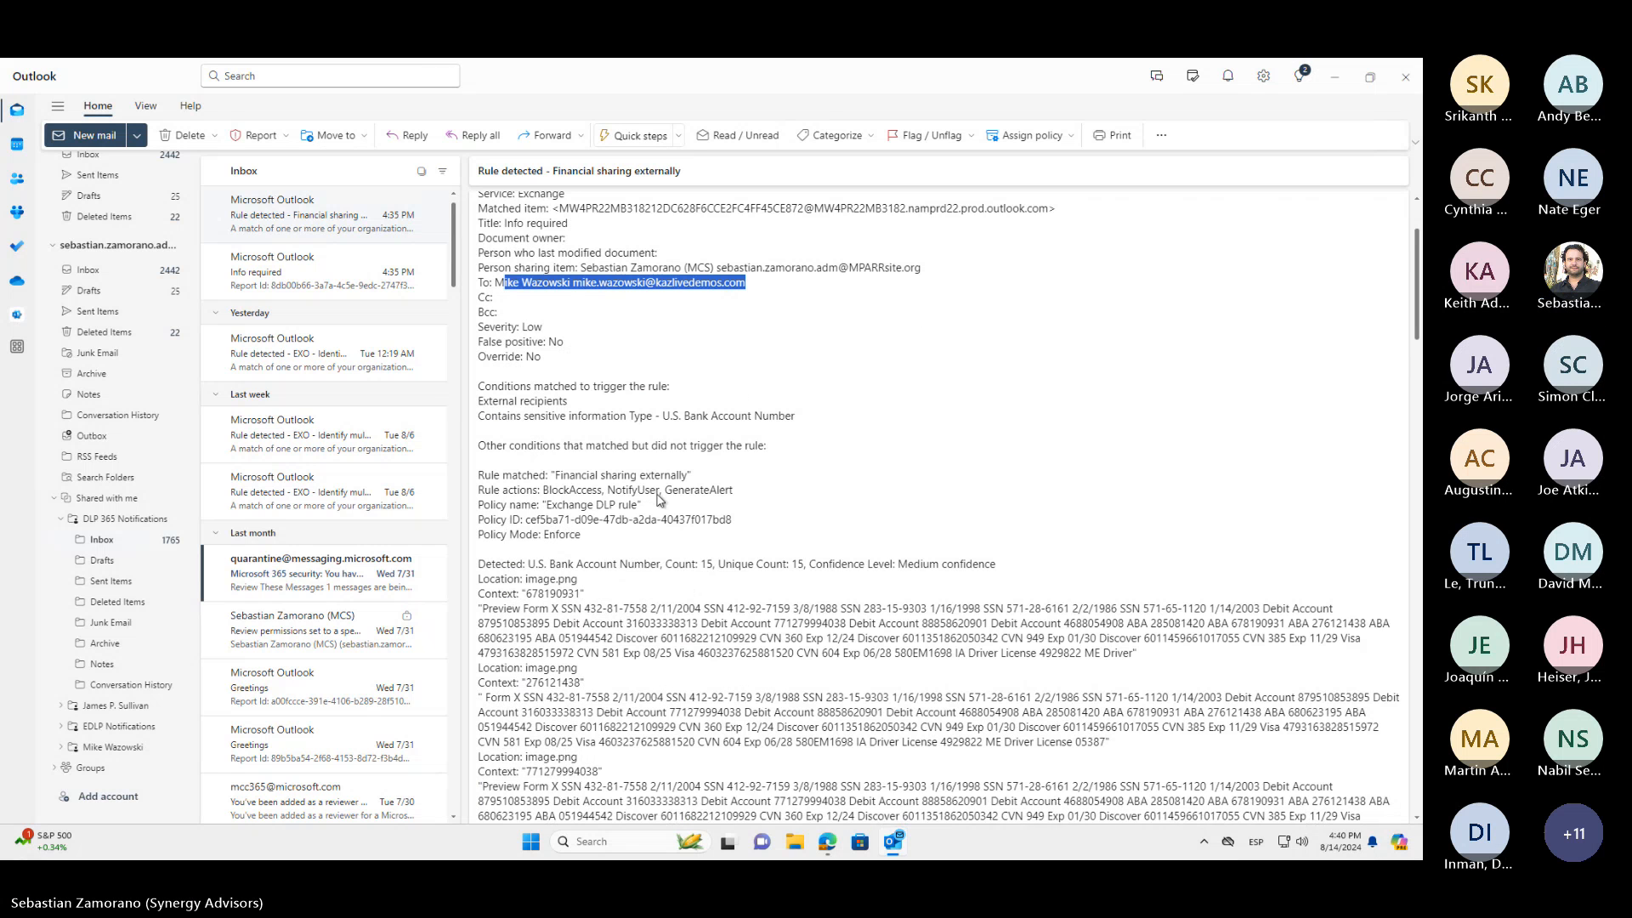
{"action": "left_click_drag", "start_coordinate": [796, 388], "coordinate": [653, 393]}
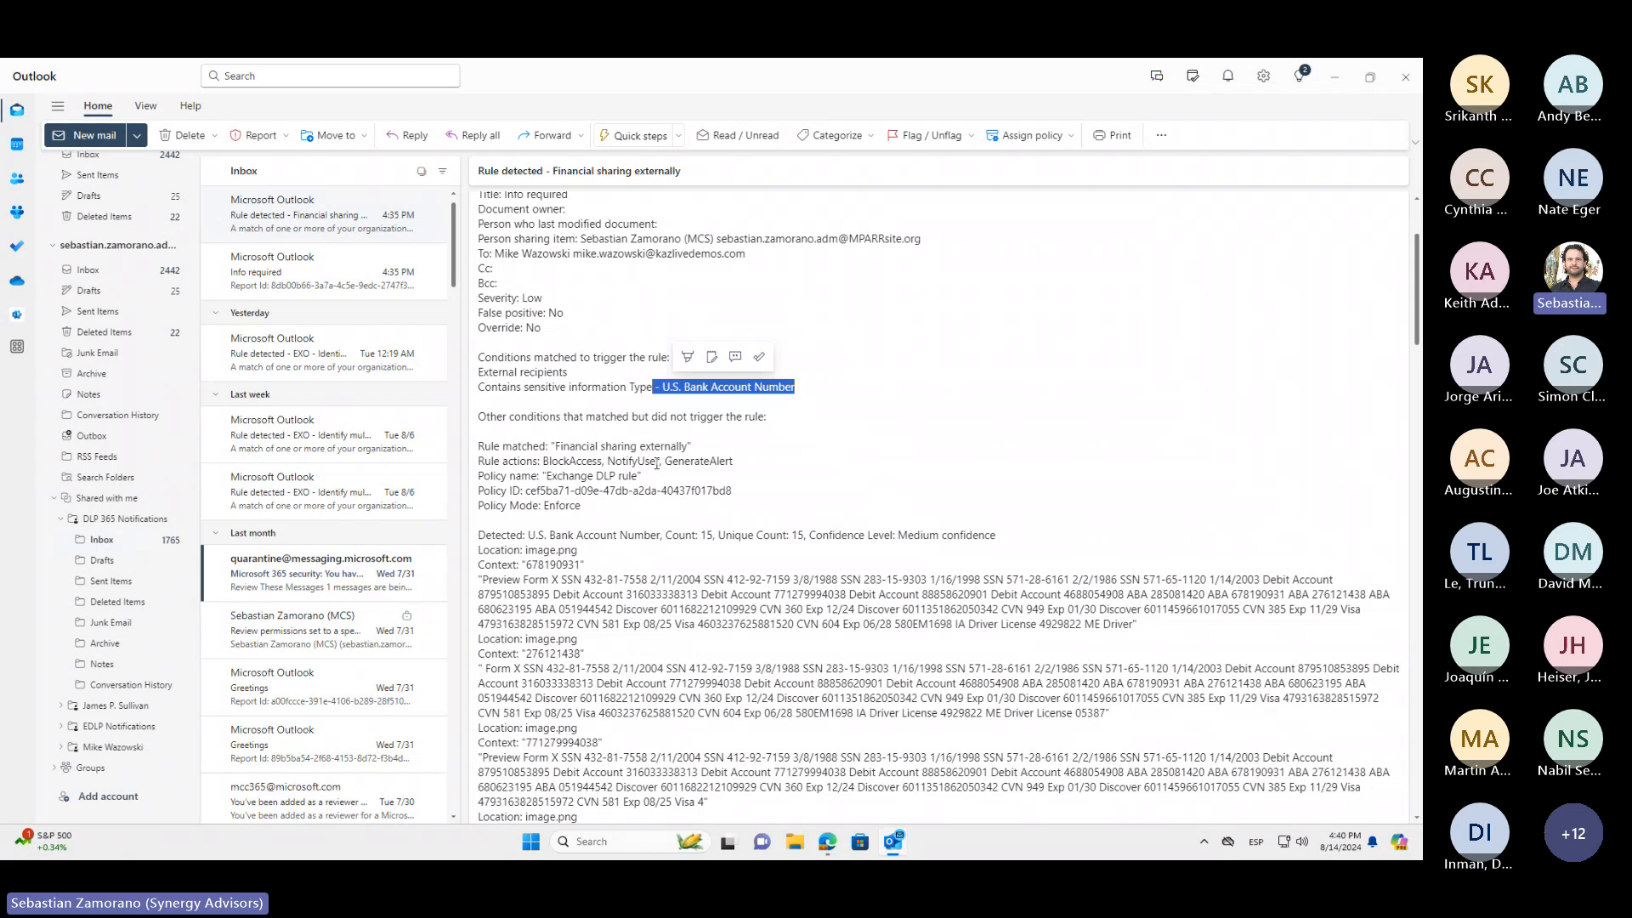
{"action": "left_click_drag", "start_coordinate": [693, 446], "coordinate": [552, 449]}
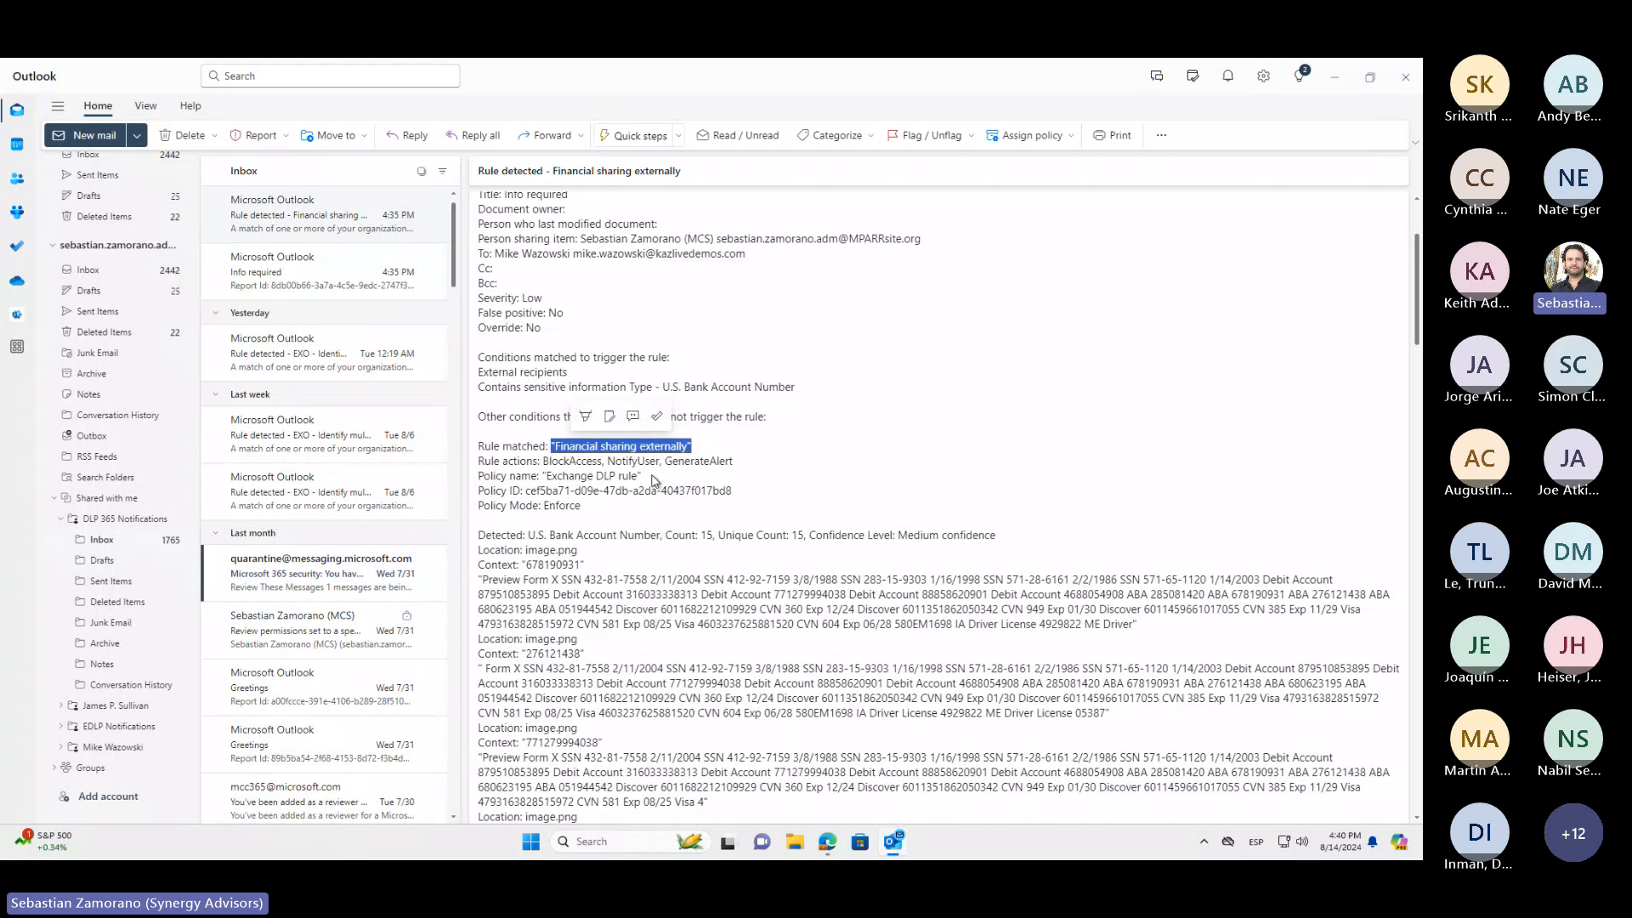
{"action": "left_click_drag", "start_coordinate": [643, 476], "coordinate": [537, 477]}
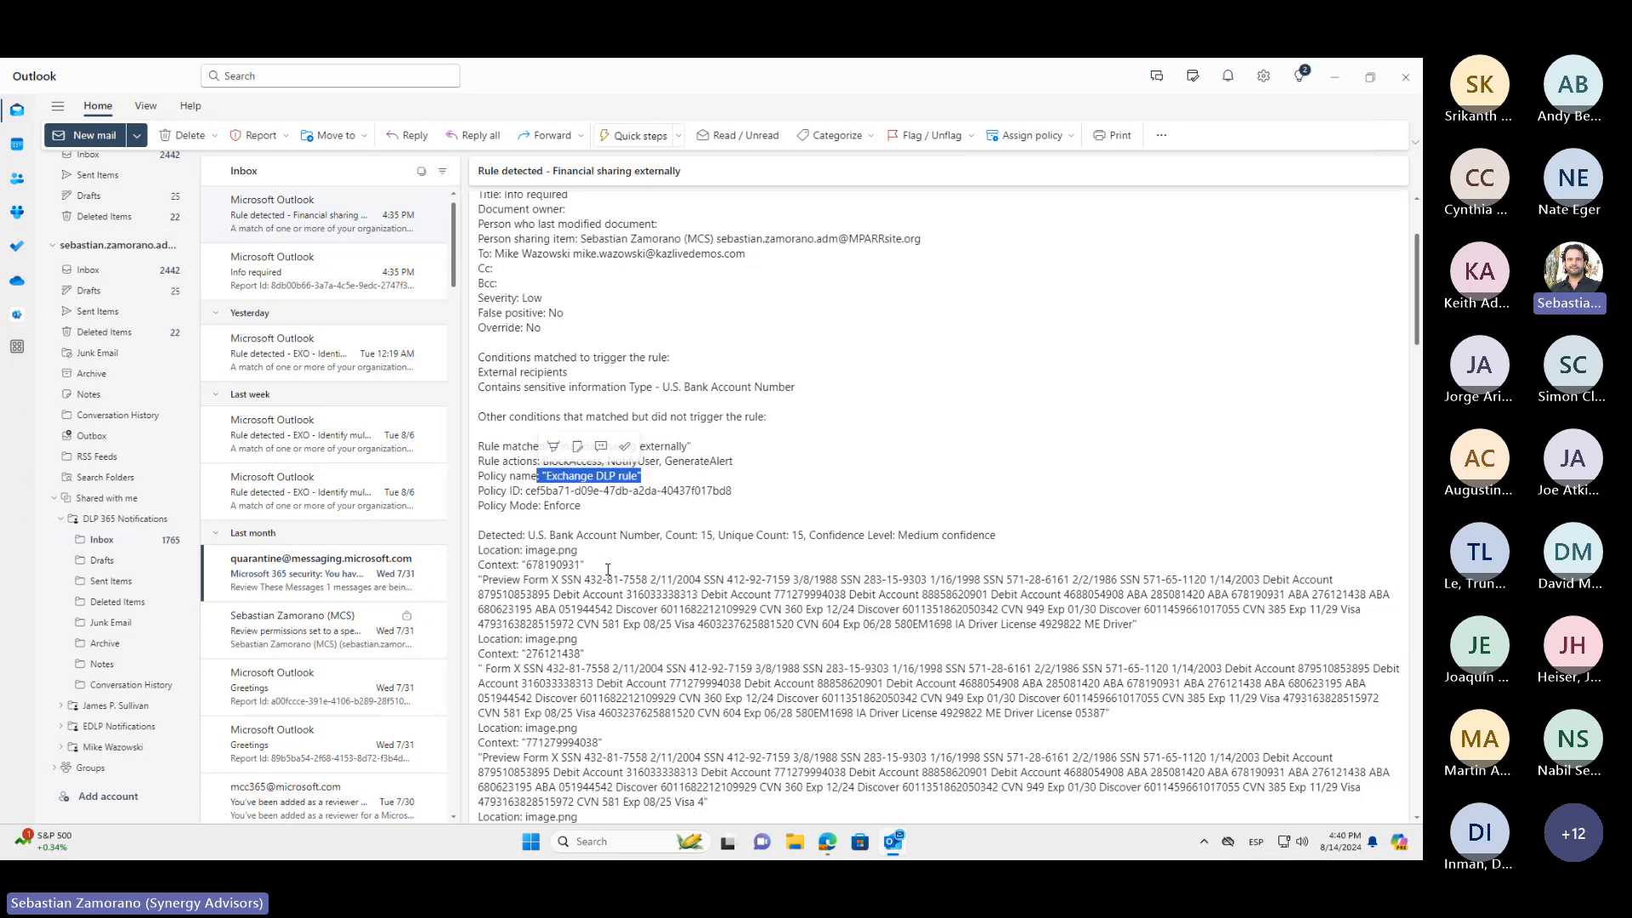
{"action": "left_click_drag", "start_coordinate": [579, 551], "coordinate": [524, 550]}
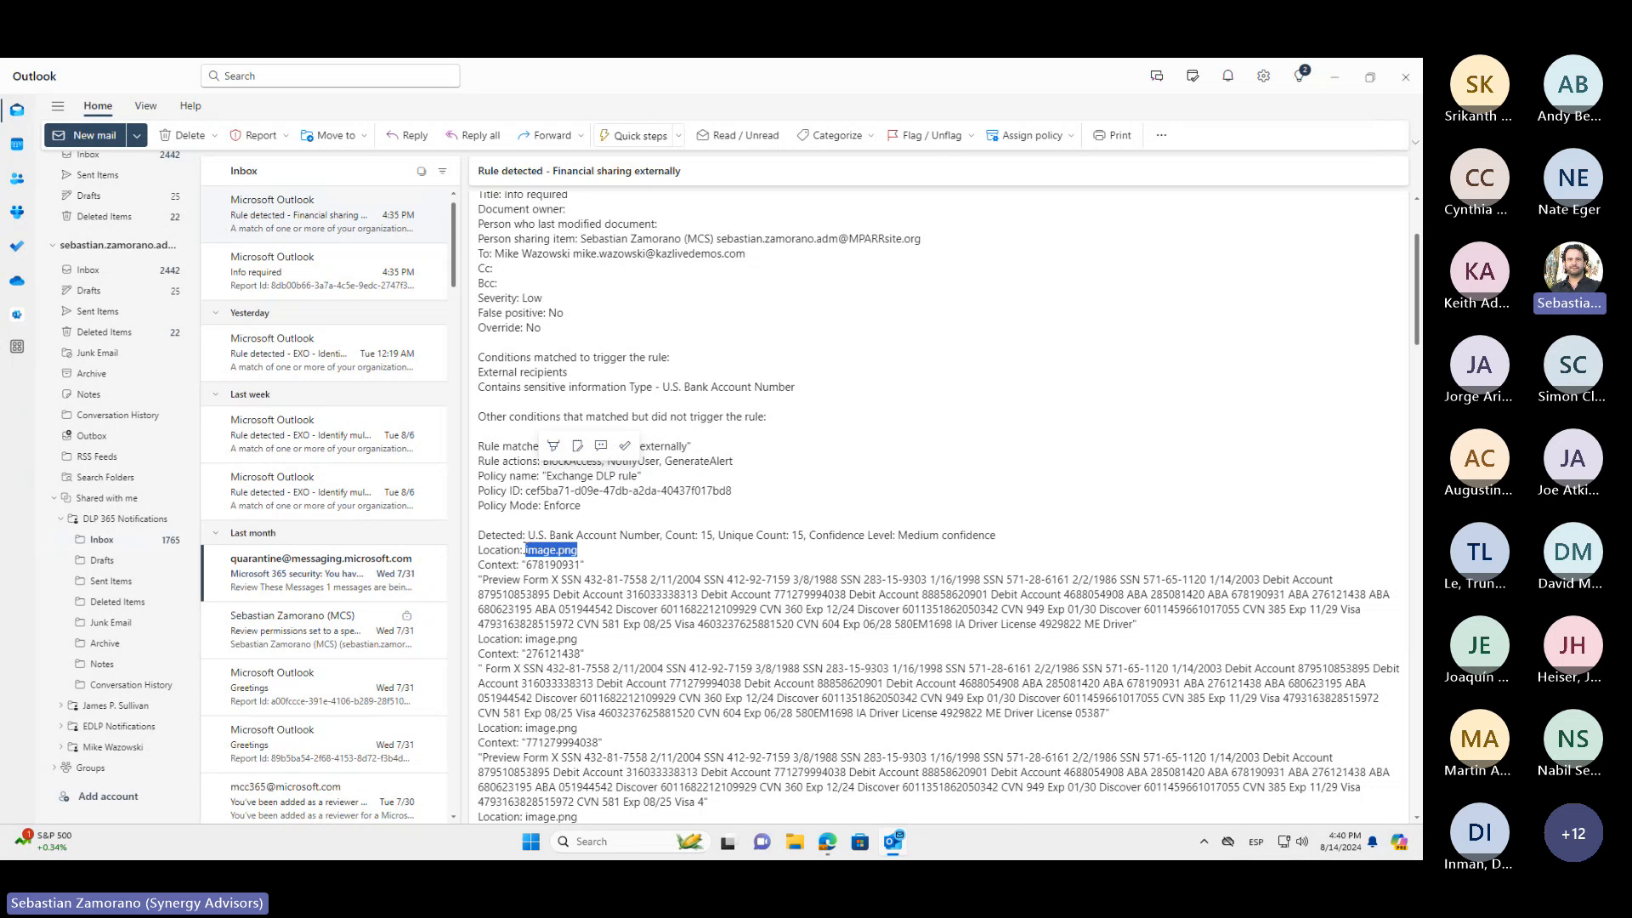
{"action": "left_click", "coordinate": [562, 565]}
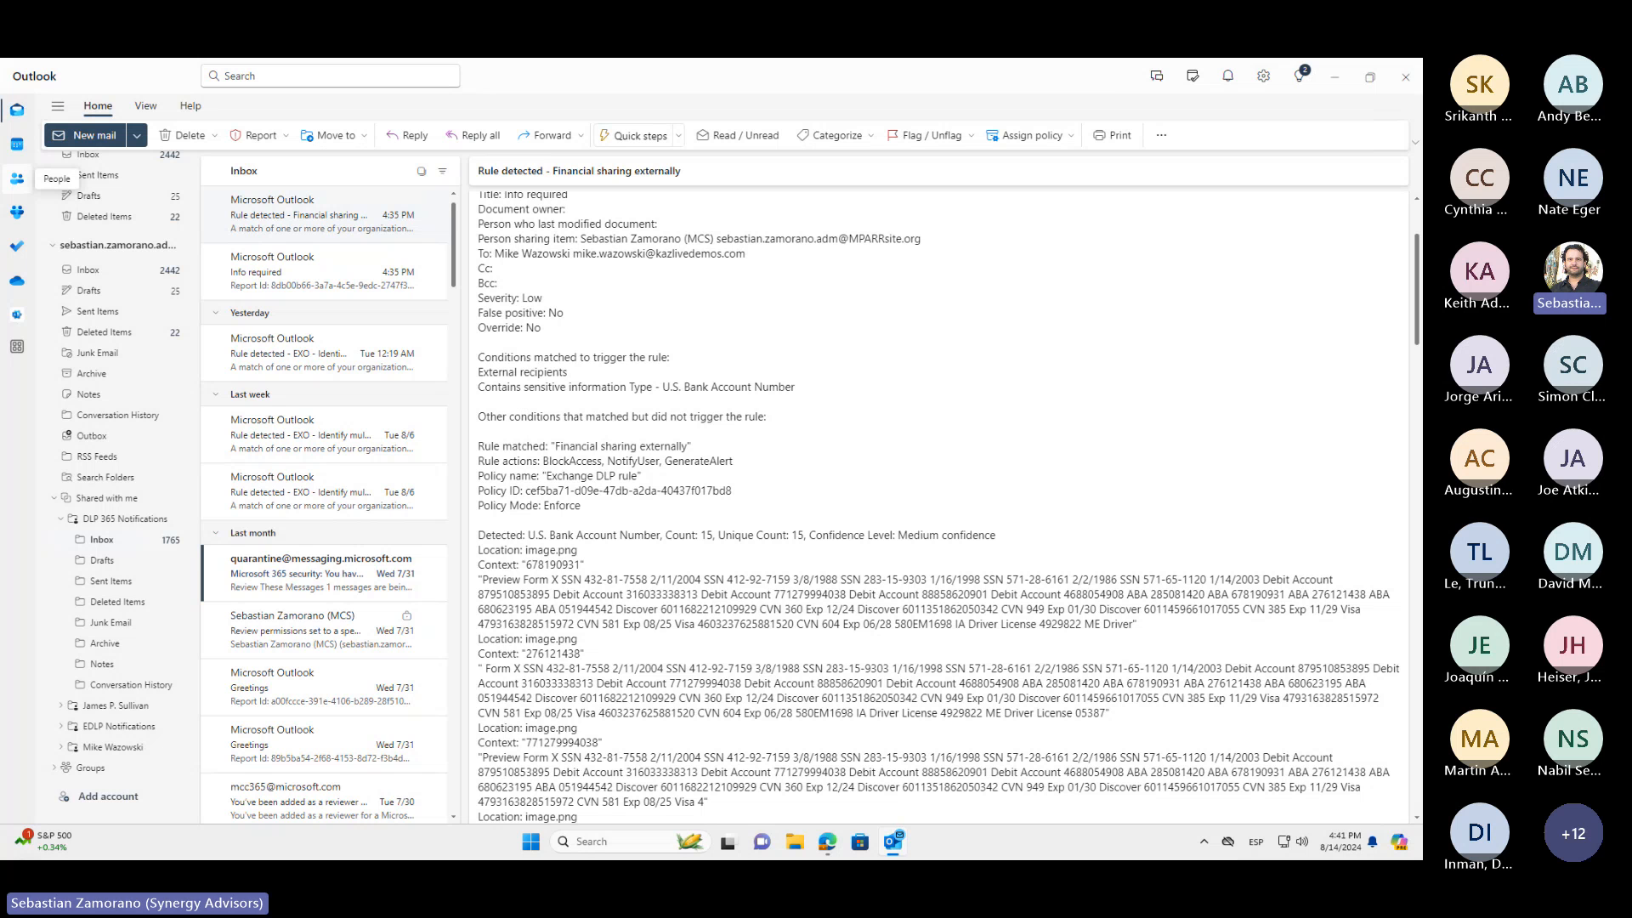
Switch to Microsoft Purview in the InPrivate browser window and close the completed policy creation wizard
{"action": "left_click_drag", "start_coordinate": [0, 259], "coordinate": [0, 285]}
{"action": "key", "text": "alt+Tab"}
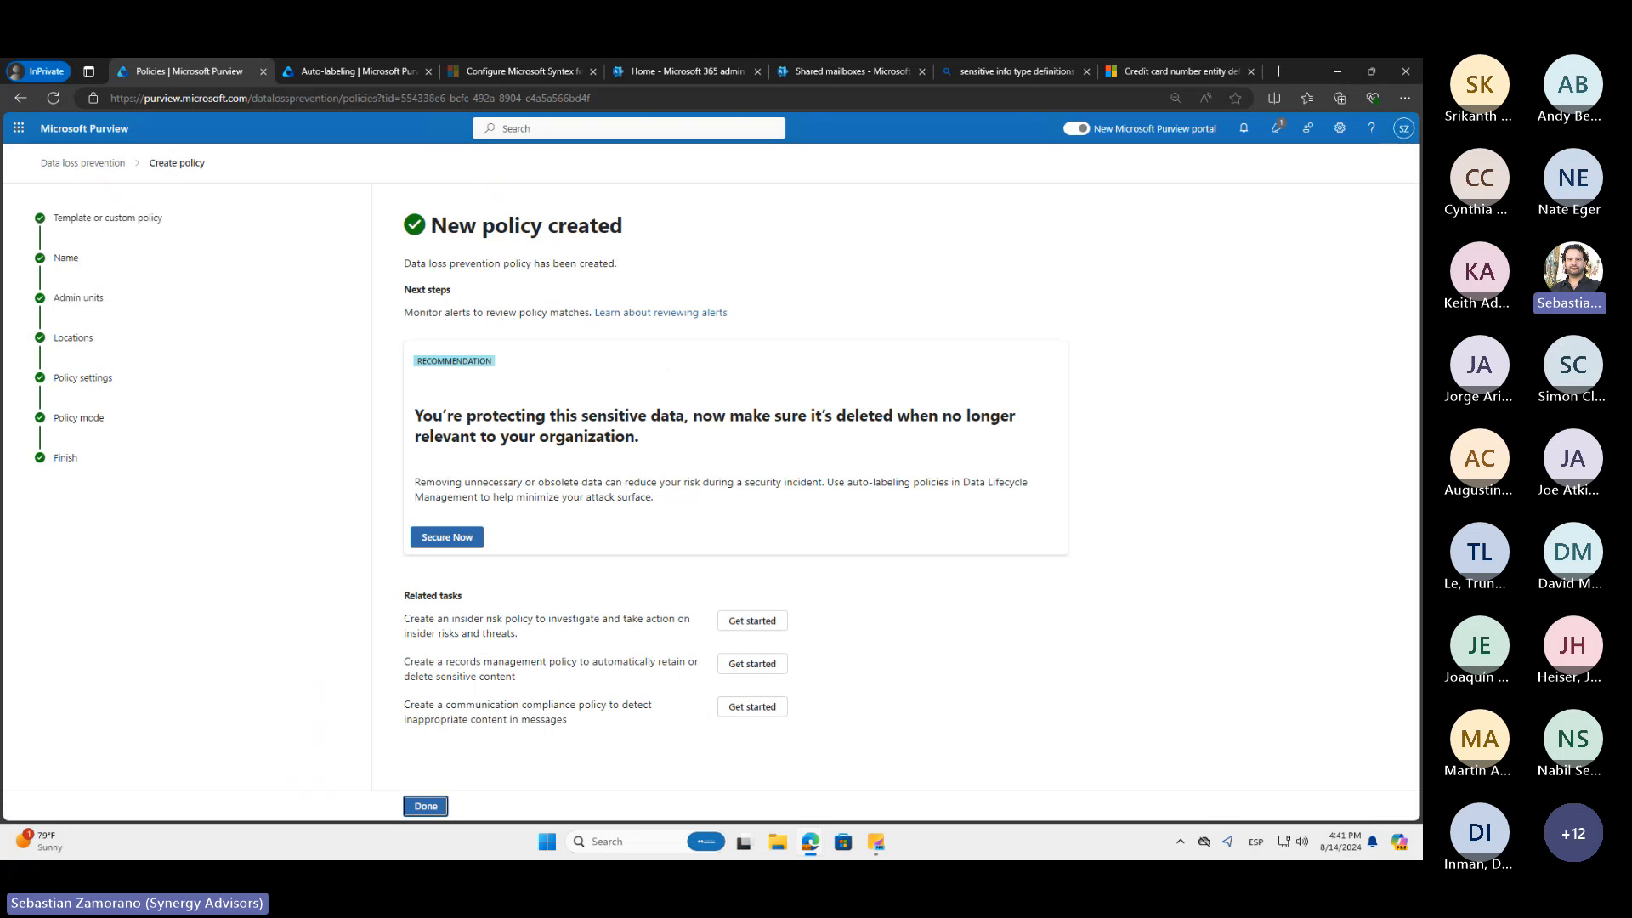
{"action": "left_click", "coordinate": [428, 807]}
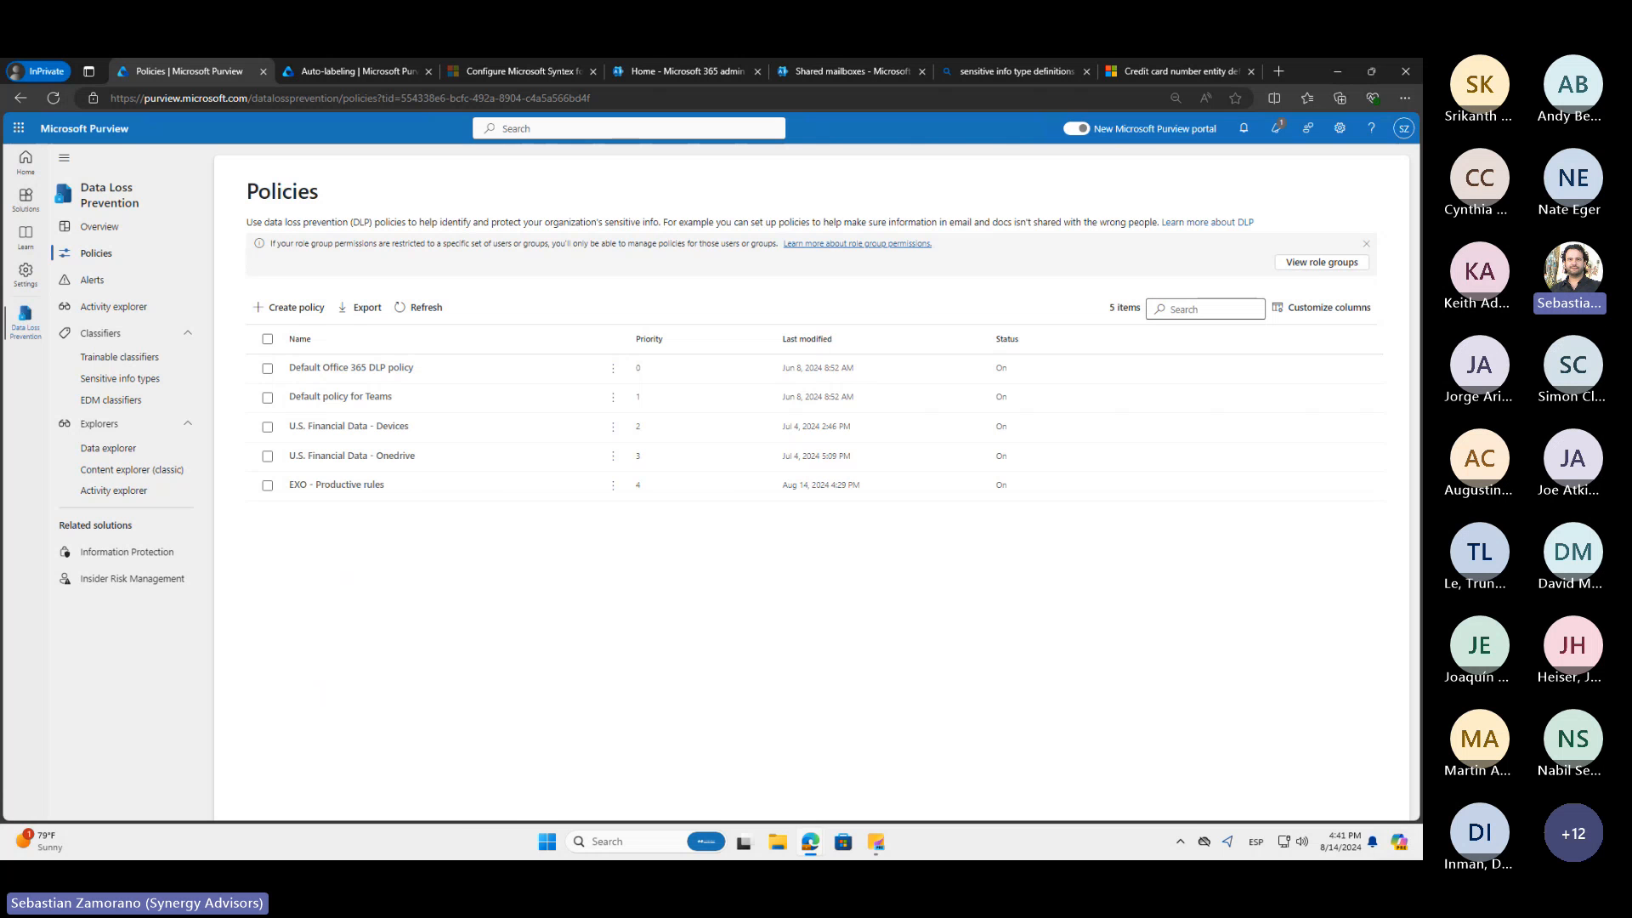
Minimize Outlook to reach the other Purview window, and cancel the open rule edit and the "Exchange DLP rule" policy edit
{"action": "key", "text": "alt+Tab"}
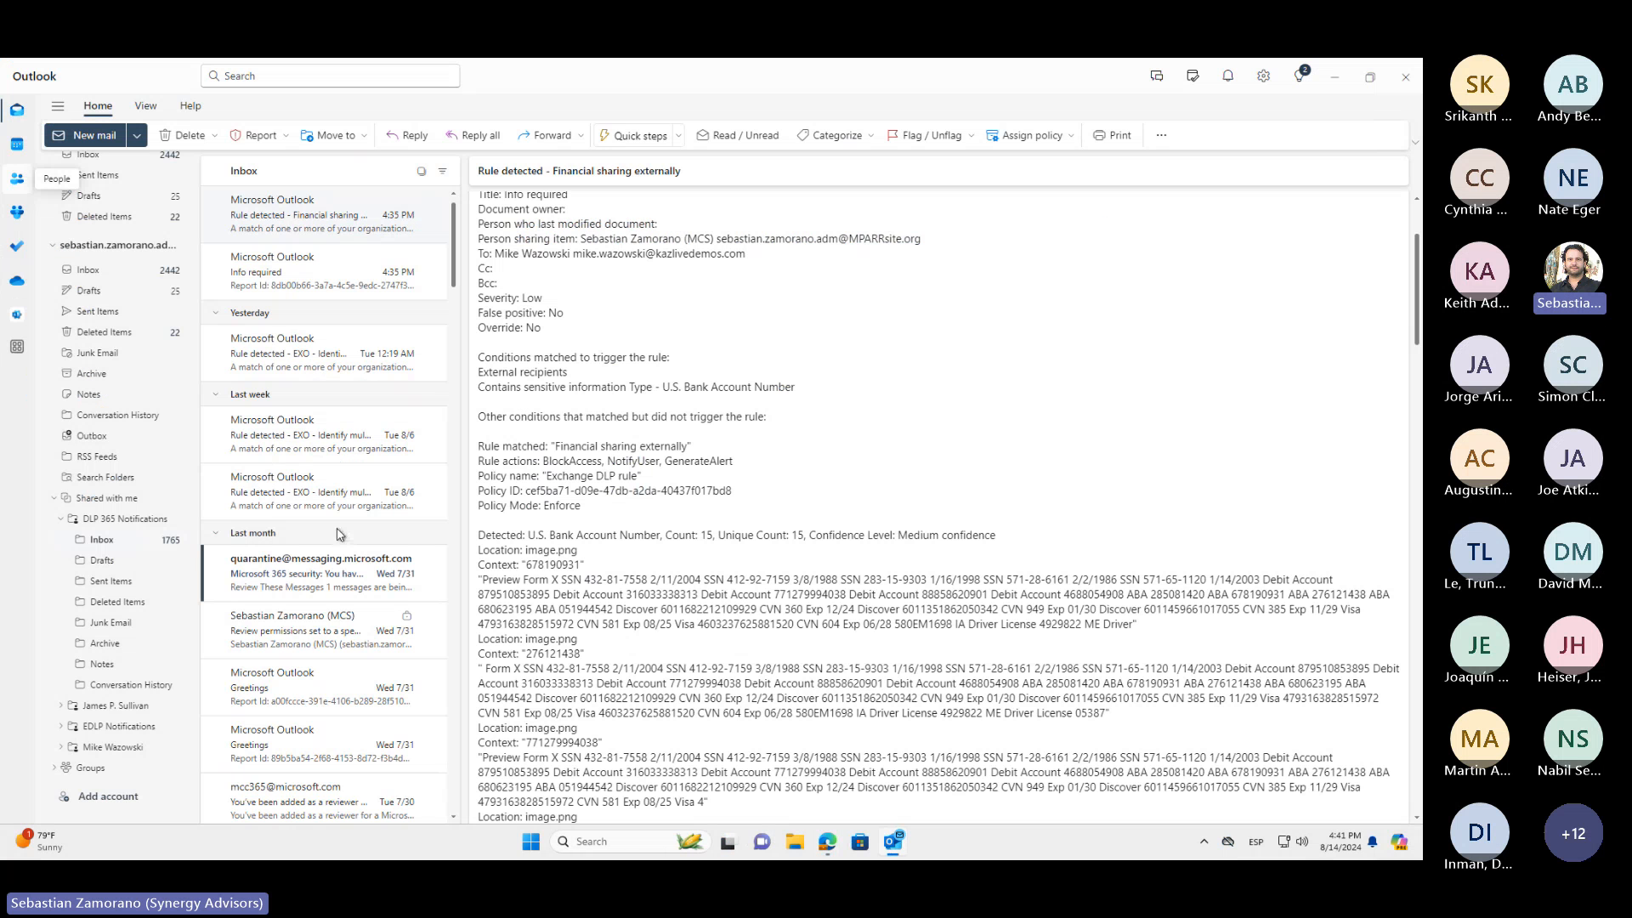
{"action": "left_click", "coordinate": [1332, 80]}
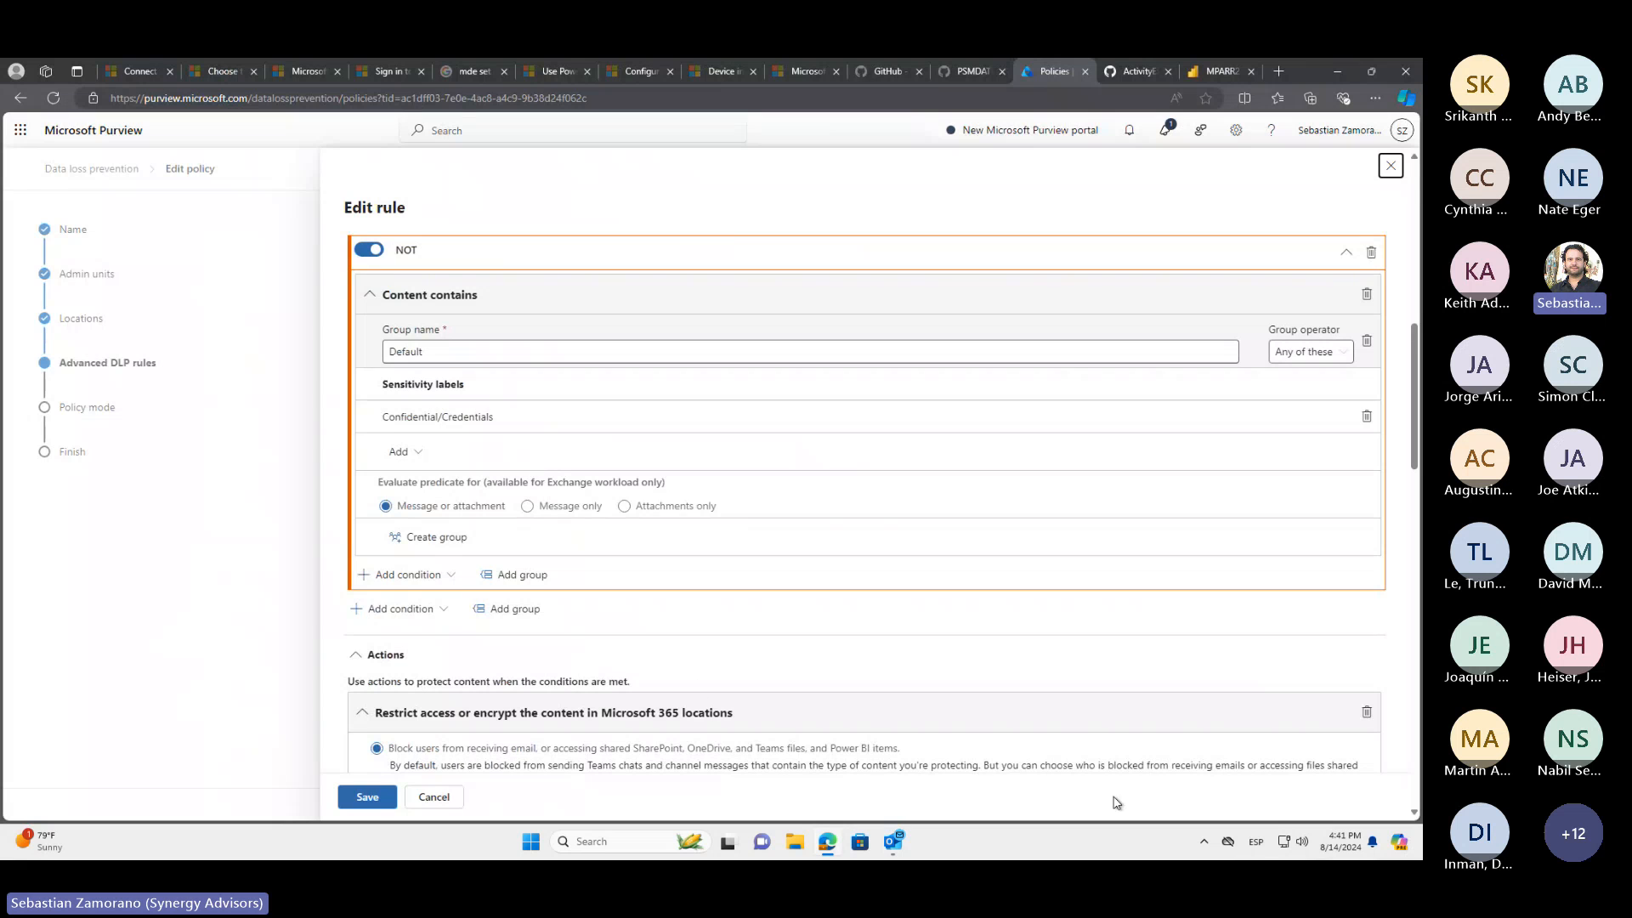
{"action": "left_click", "coordinate": [440, 798]}
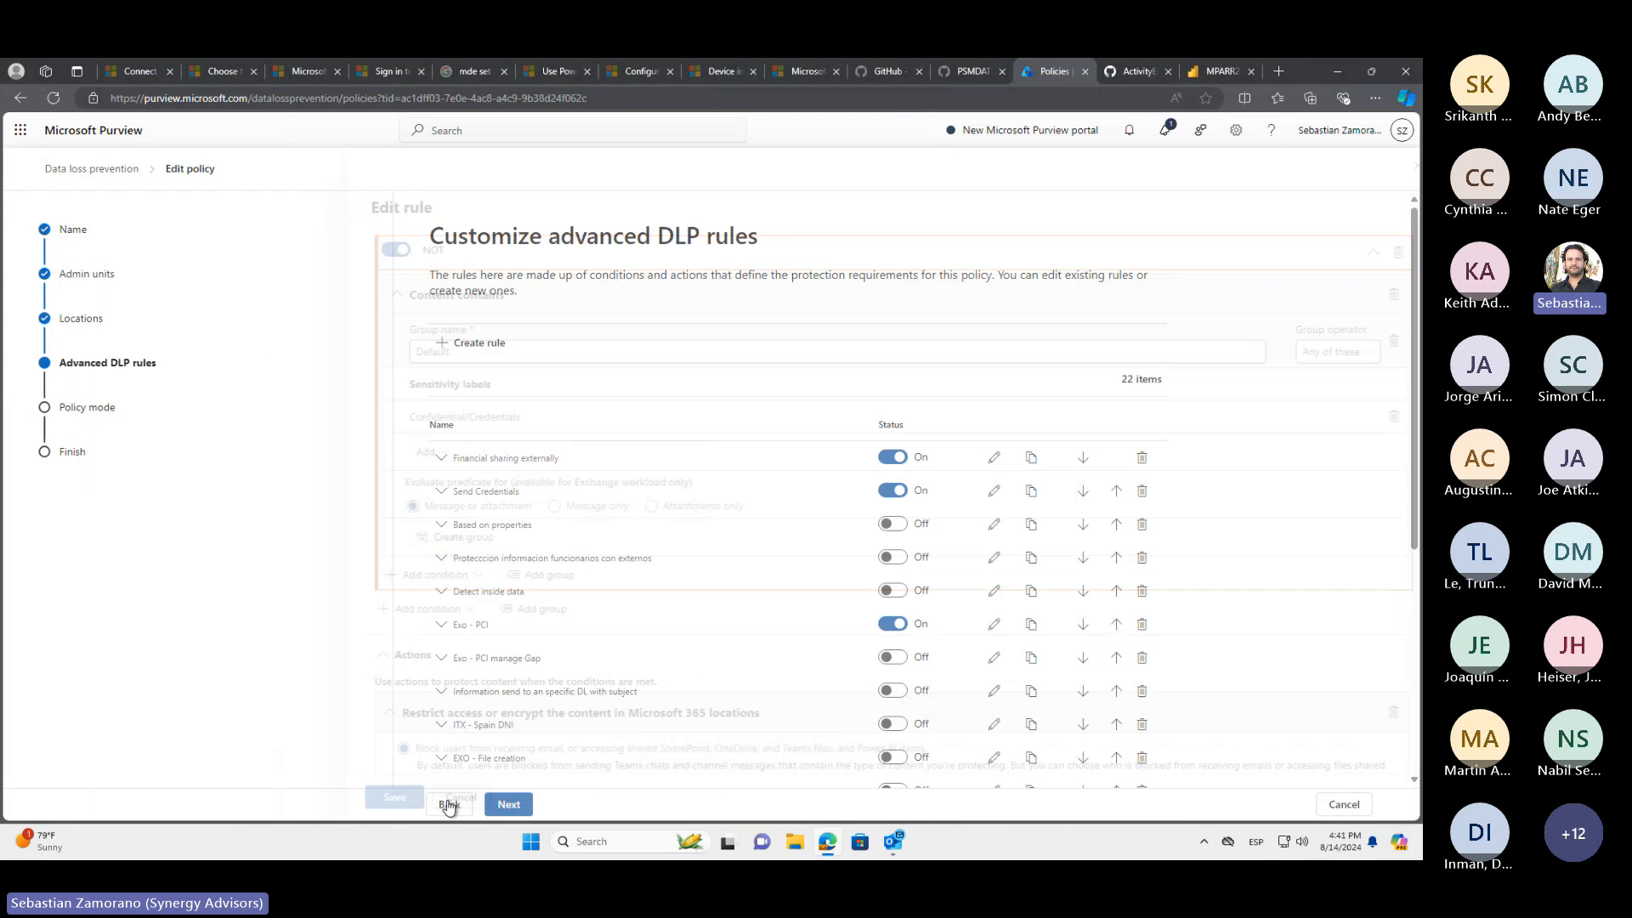
{"action": "left_click", "coordinate": [1342, 806]}
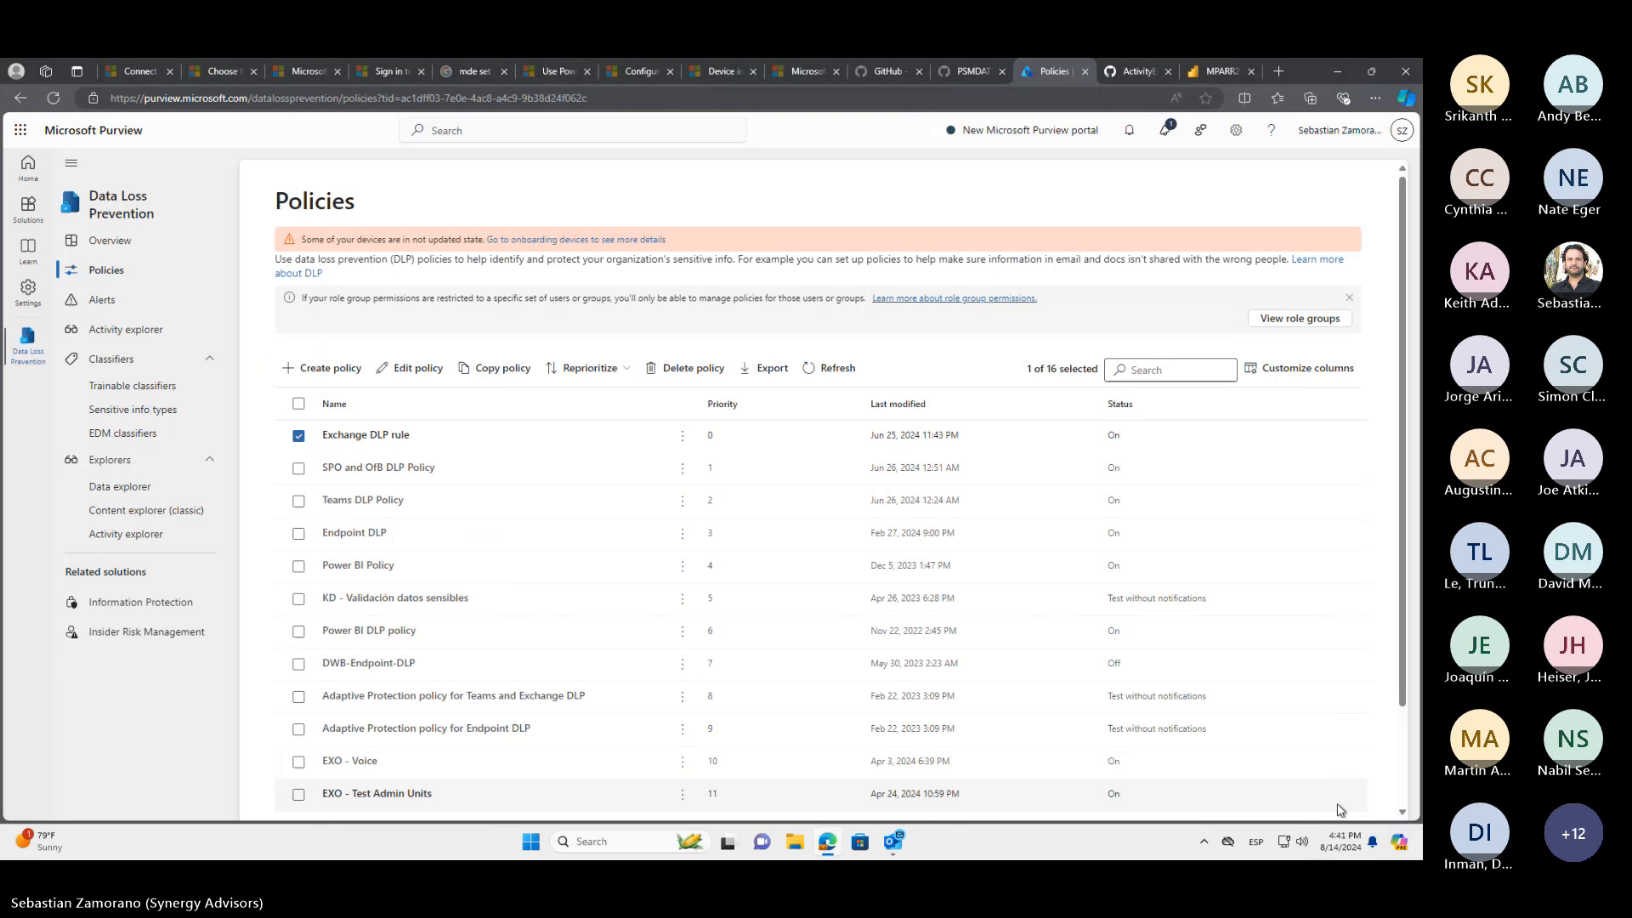
Open "Teams DLP Policy" for editing and continue past its name and admin units pages to the locations
{"action": "left_click", "coordinate": [351, 499]}
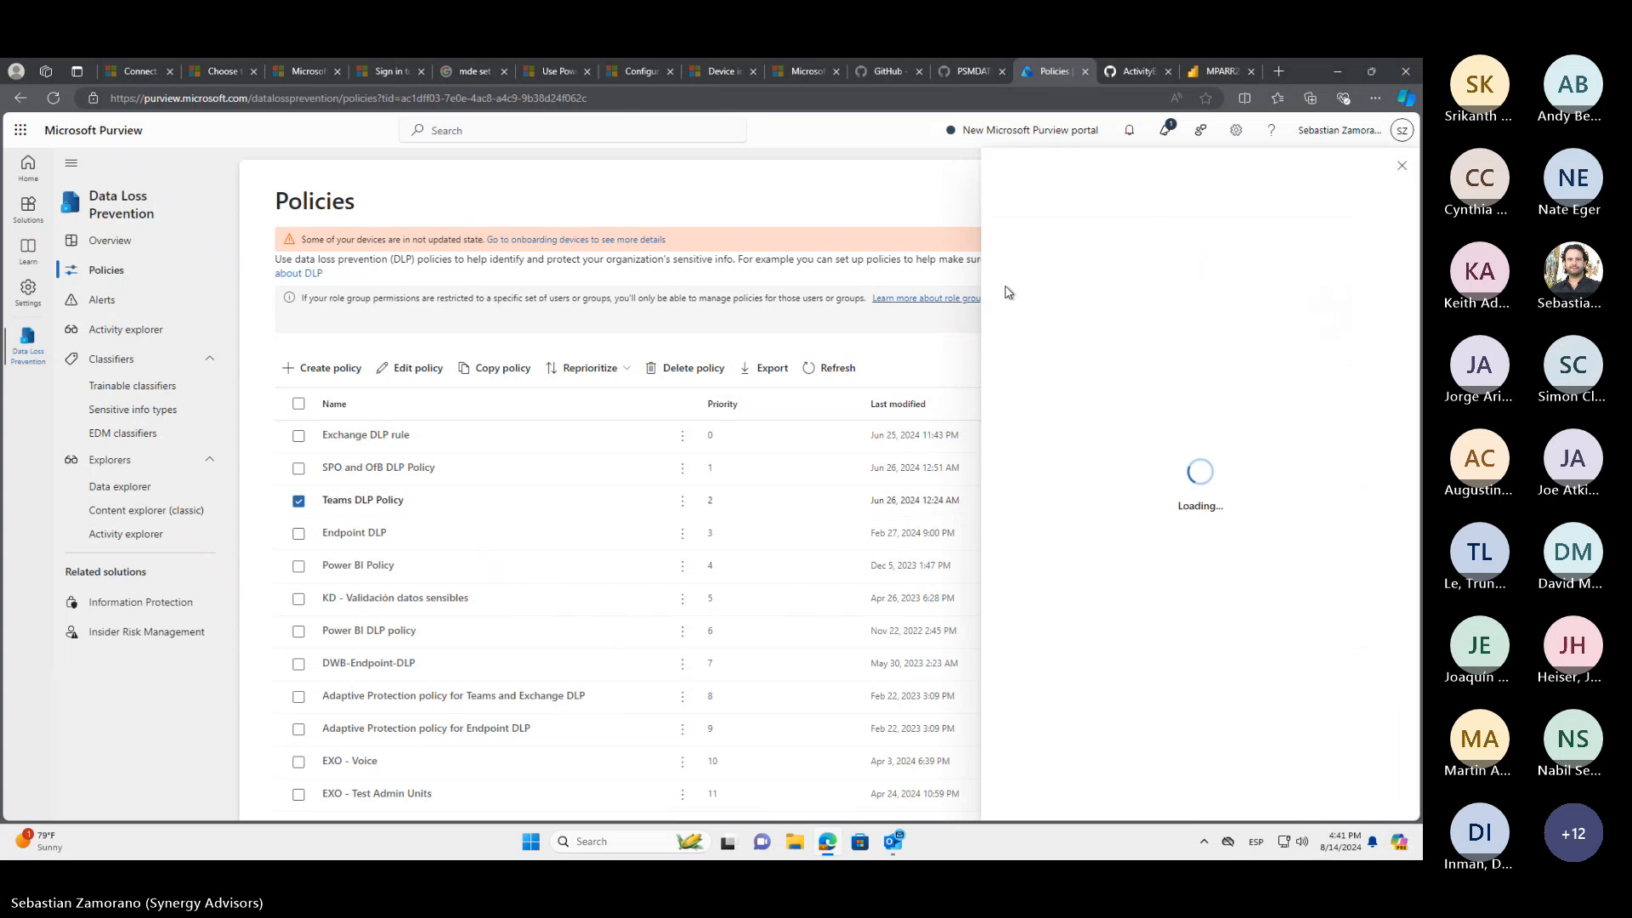
{"action": "left_click", "coordinate": [414, 369]}
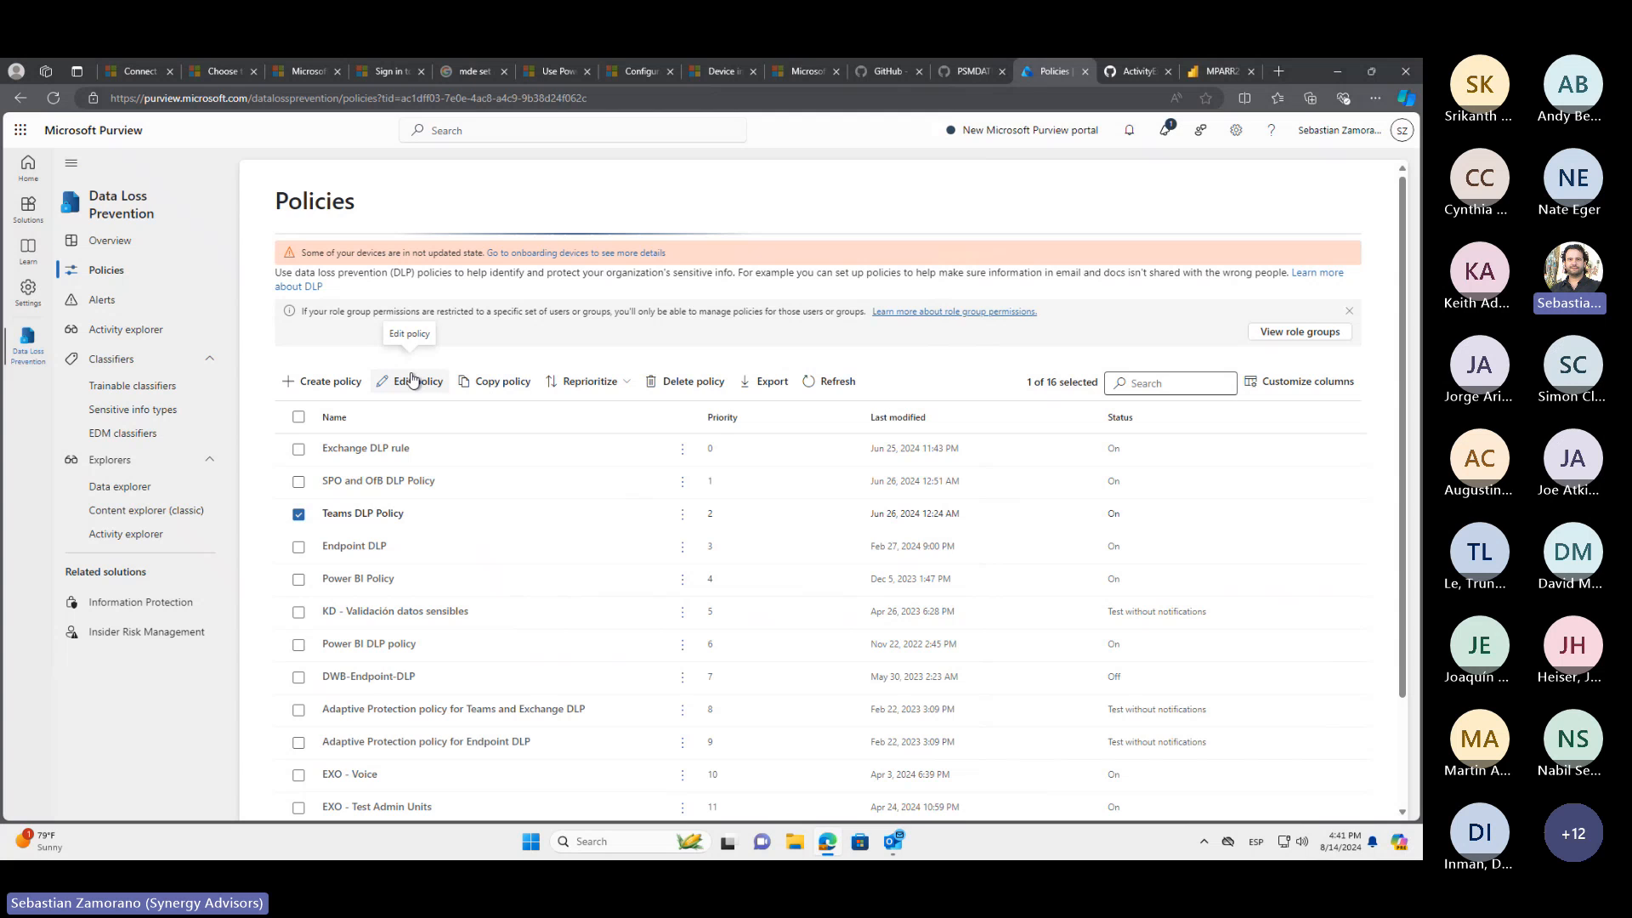
{"action": "left_click", "coordinate": [413, 380]}
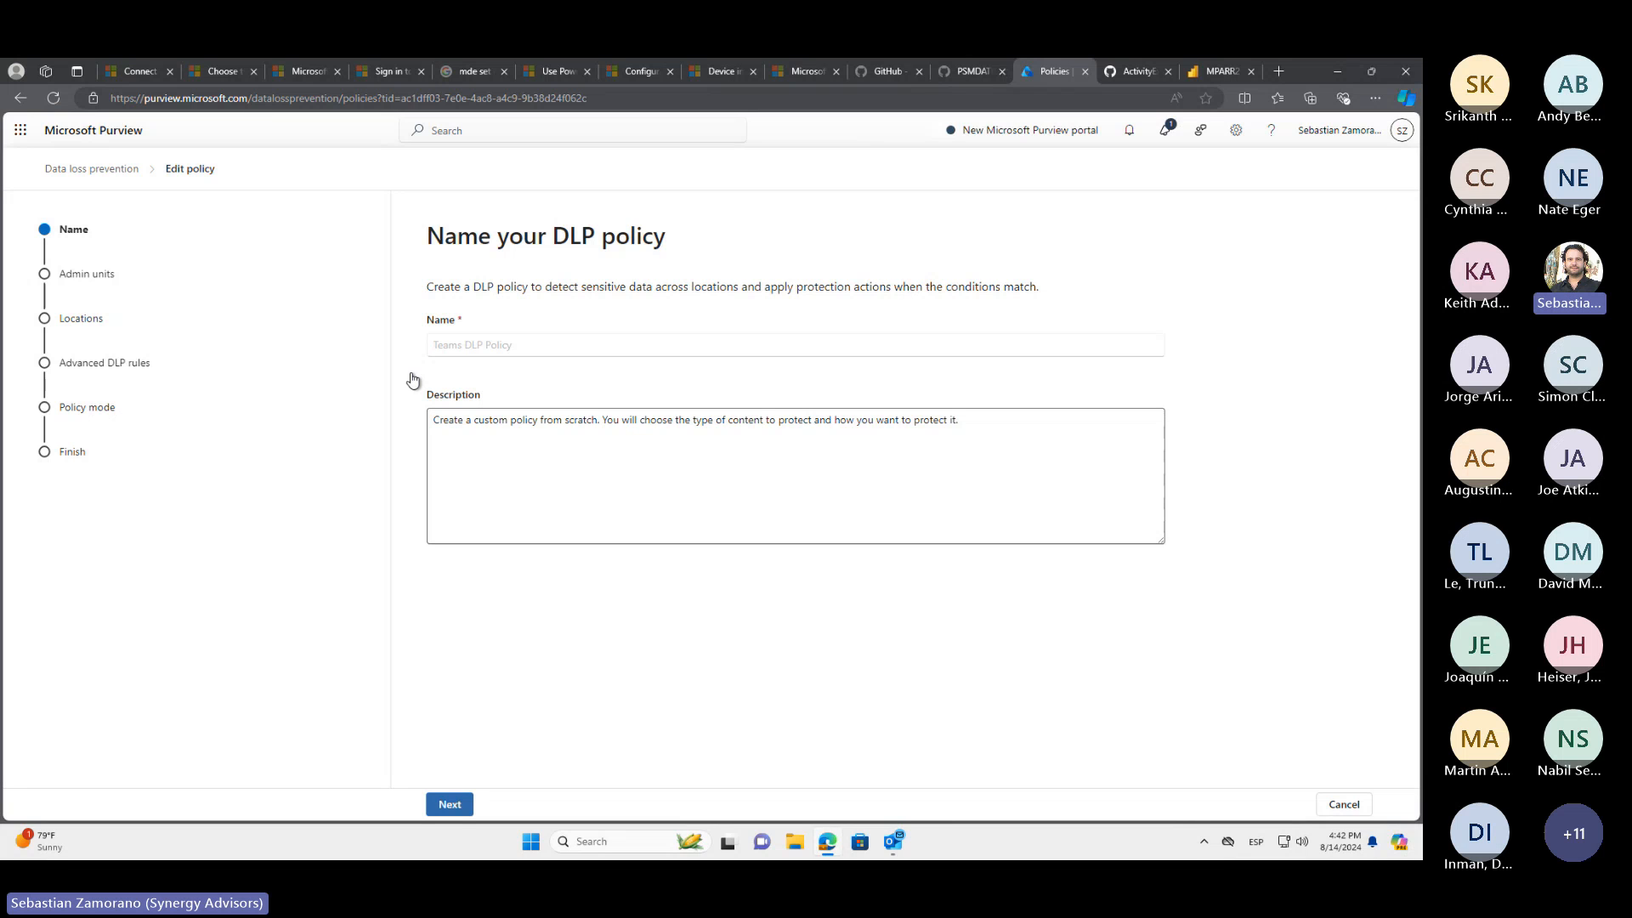
{"action": "left_click", "coordinate": [465, 808]}
{"action": "left_click", "coordinate": [466, 804]}
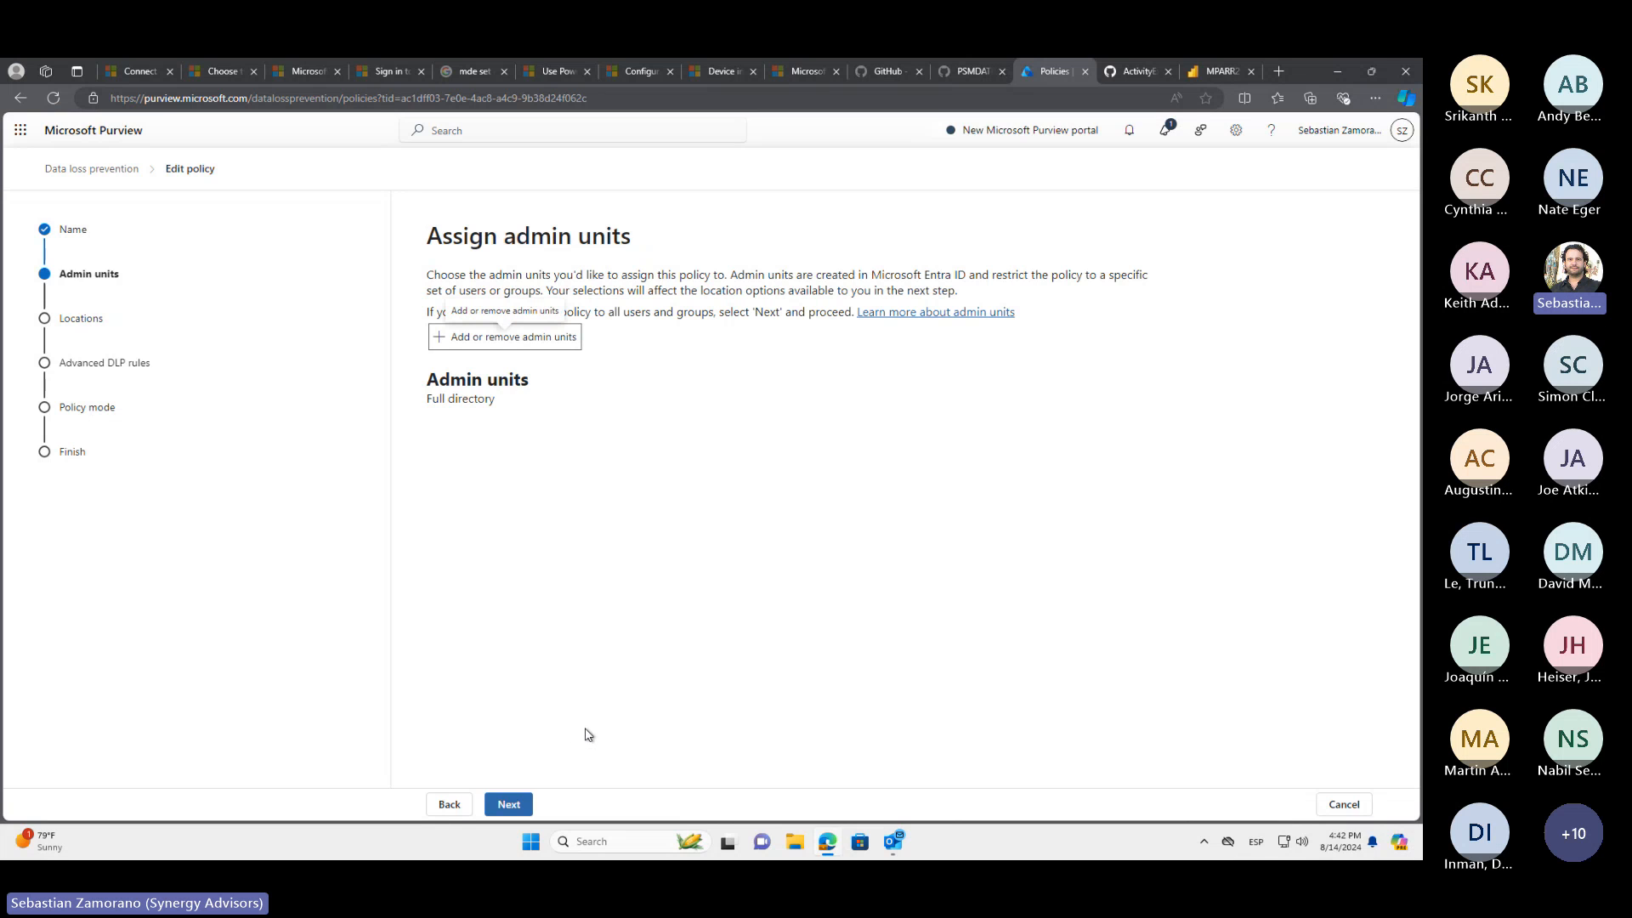
{"action": "left_click", "coordinate": [517, 812]}
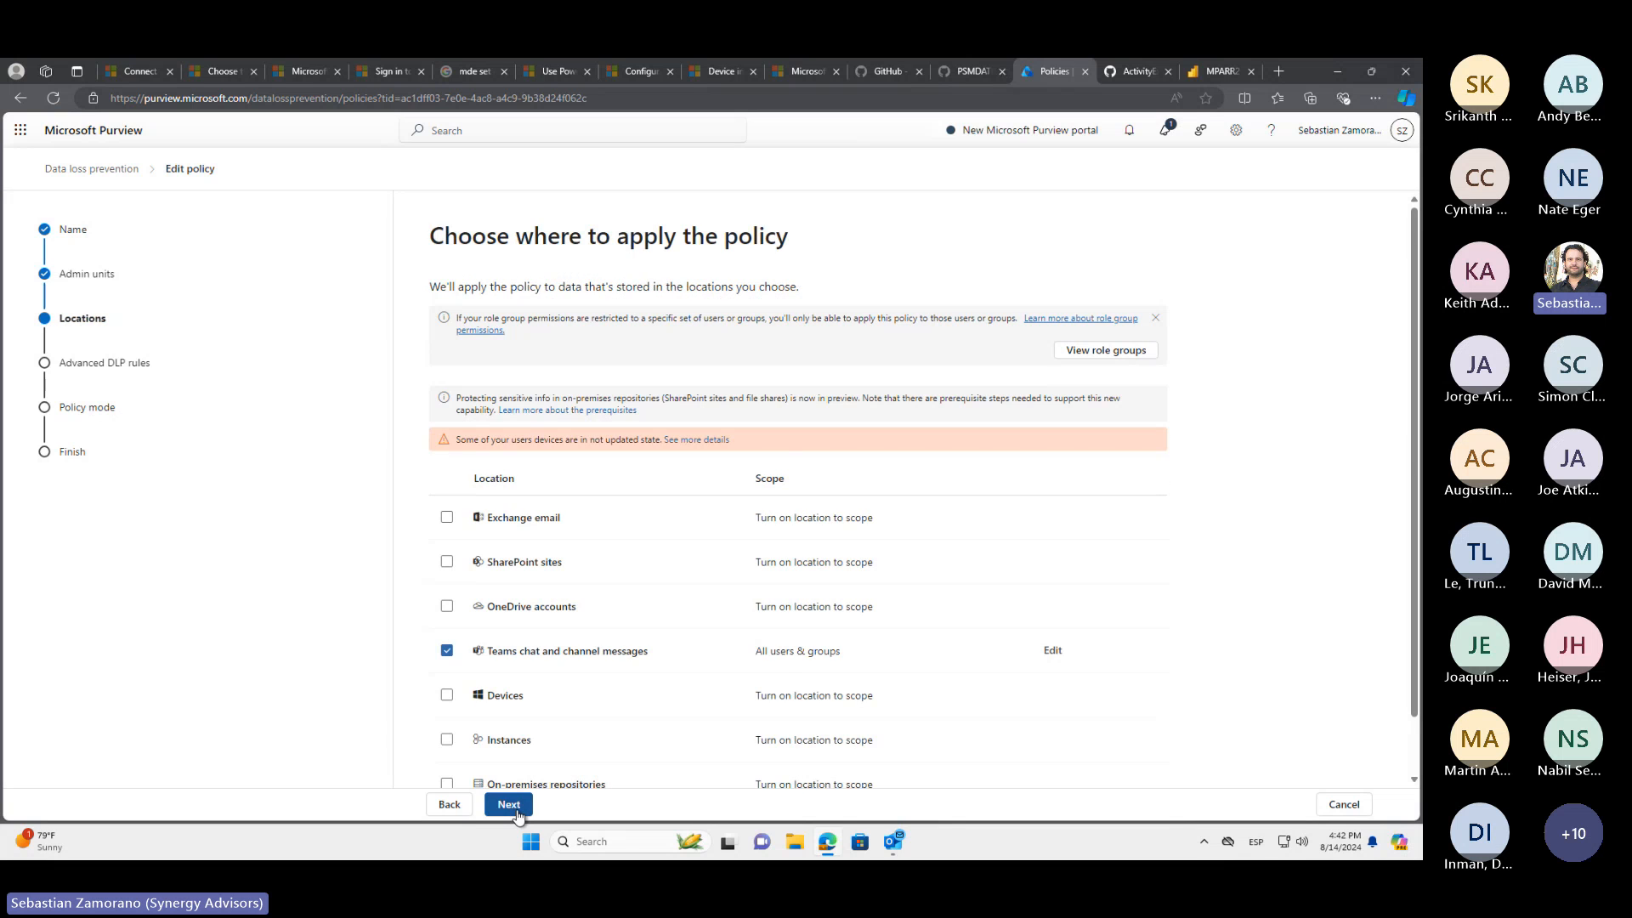
Continue from the policy's locations to its advanced DLP rules and review the list of Teams rules
{"action": "right_click", "coordinate": [518, 815]}
{"action": "left_click", "coordinate": [501, 813]}
{"action": "left_click", "coordinate": [501, 814]}
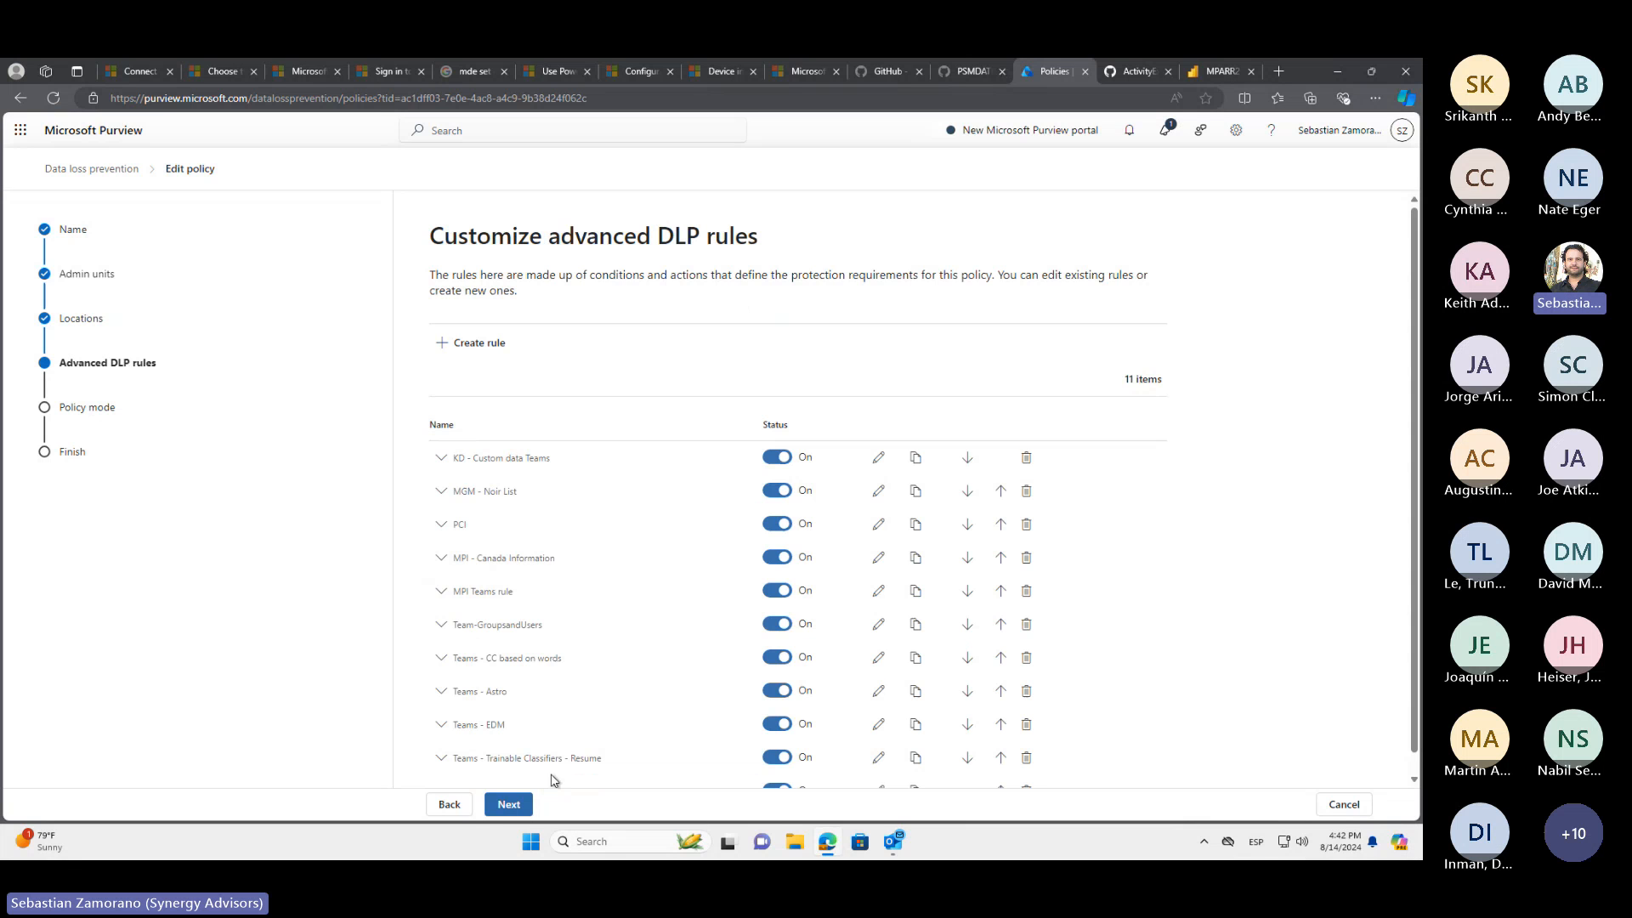
{"action": "scroll", "coordinate": [667, 622], "scroll_direction": "down", "scroll_amount": 1}
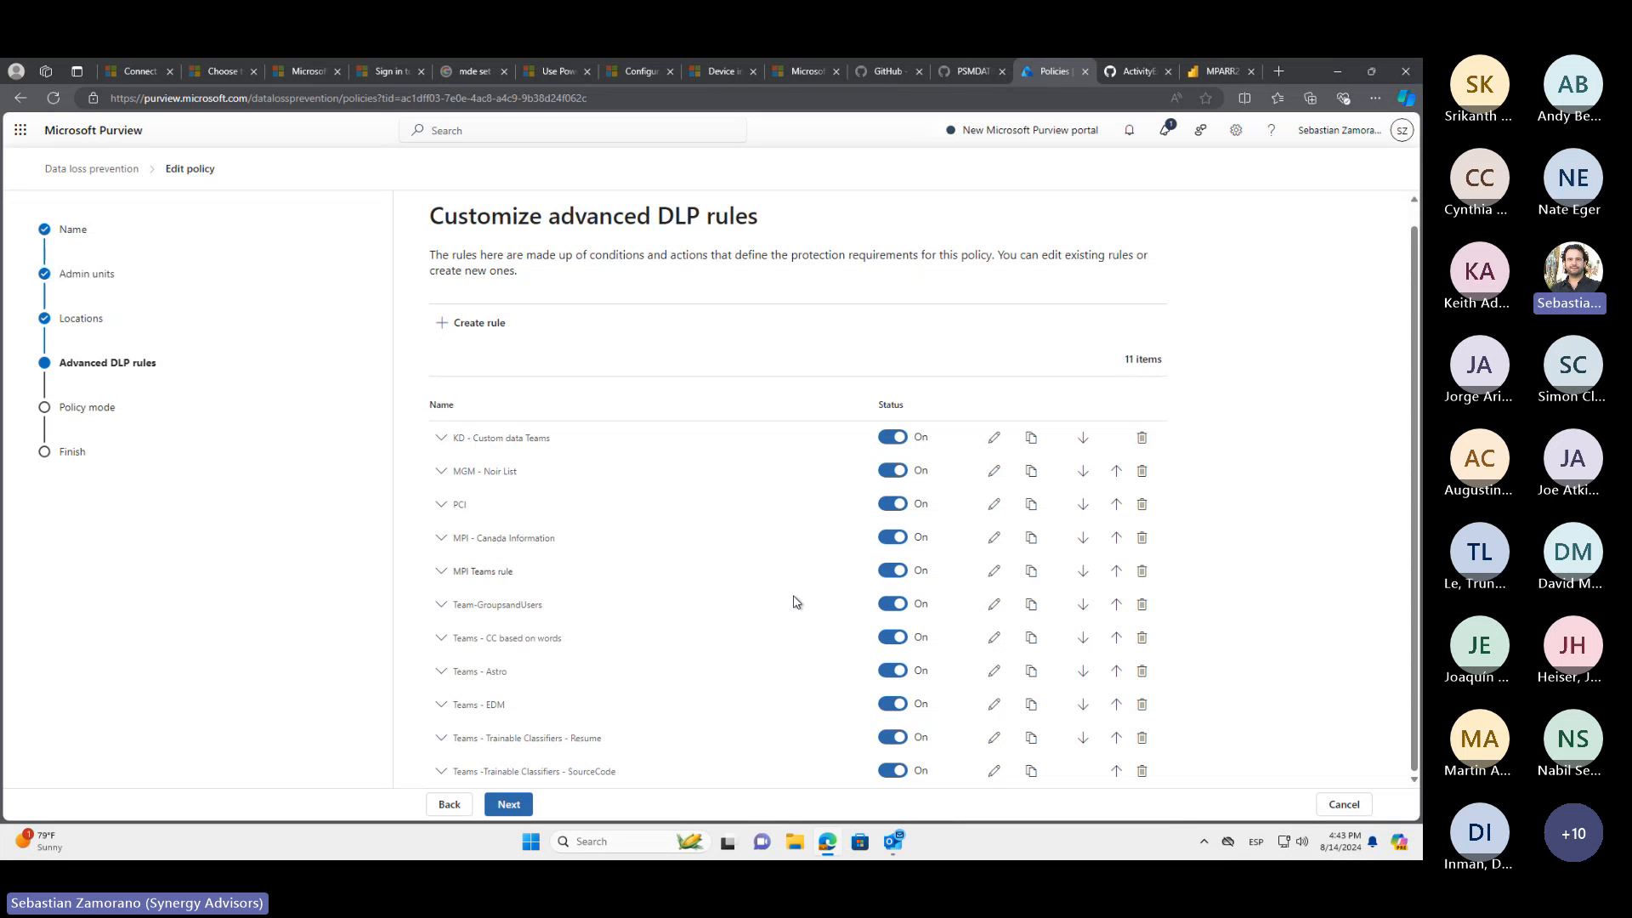
{"action": "left_click", "coordinate": [892, 571]}
{"action": "left_click", "coordinate": [890, 573]}
Search the web in a new browser tab for "mark new files as sensitive by default"
{"action": "left_click", "coordinate": [1277, 71]}
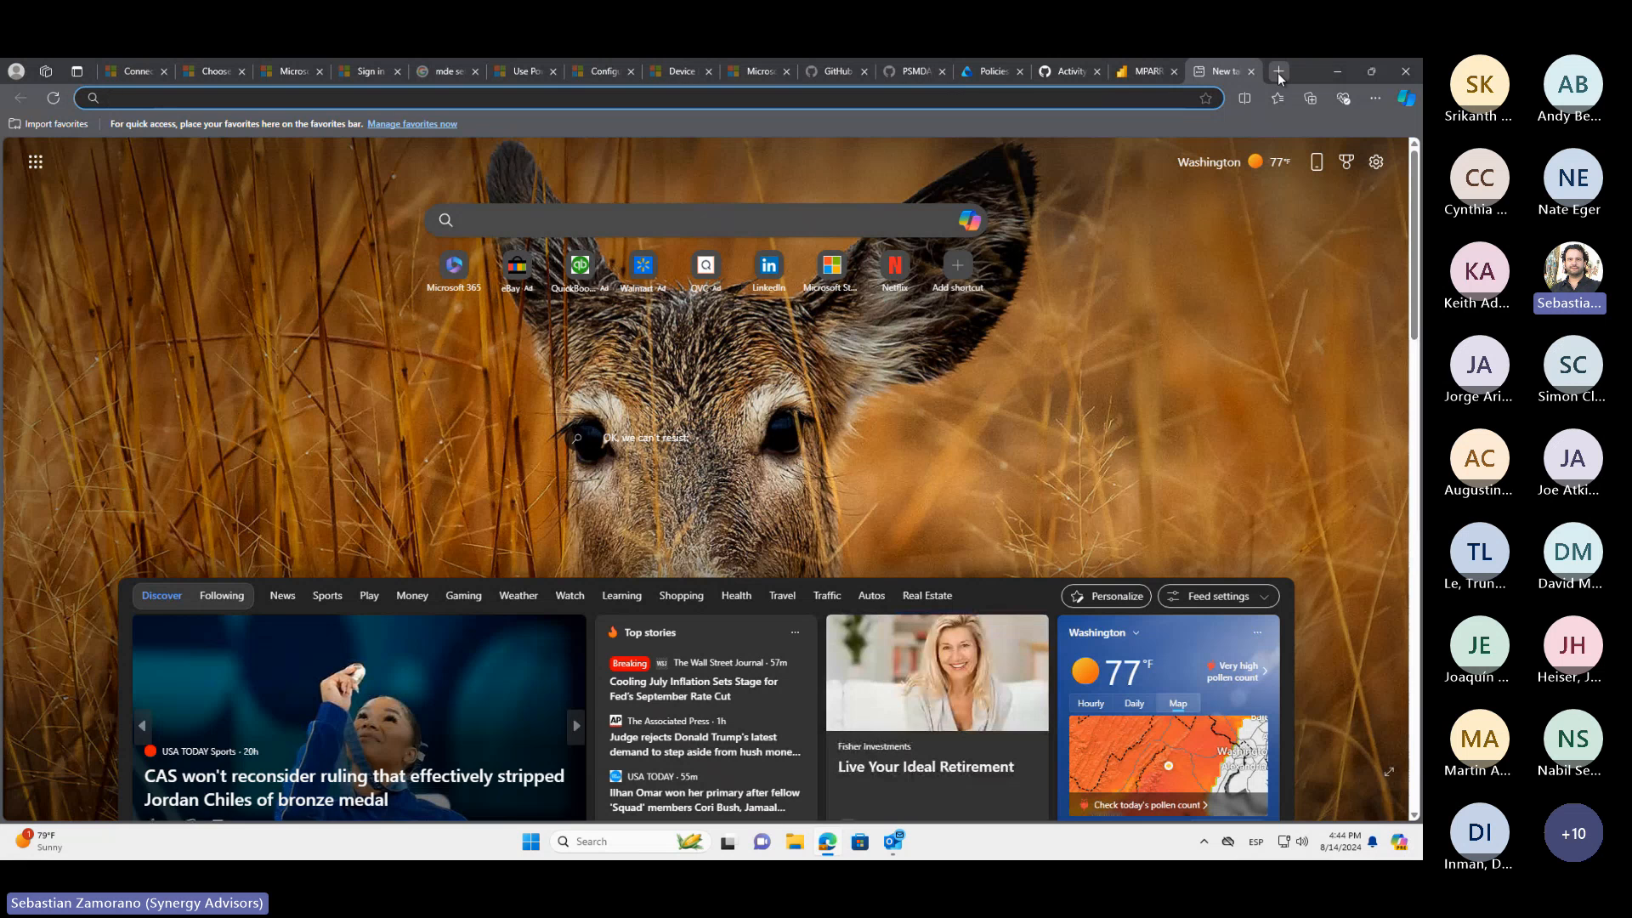
{"action": "type", "text": "new"}
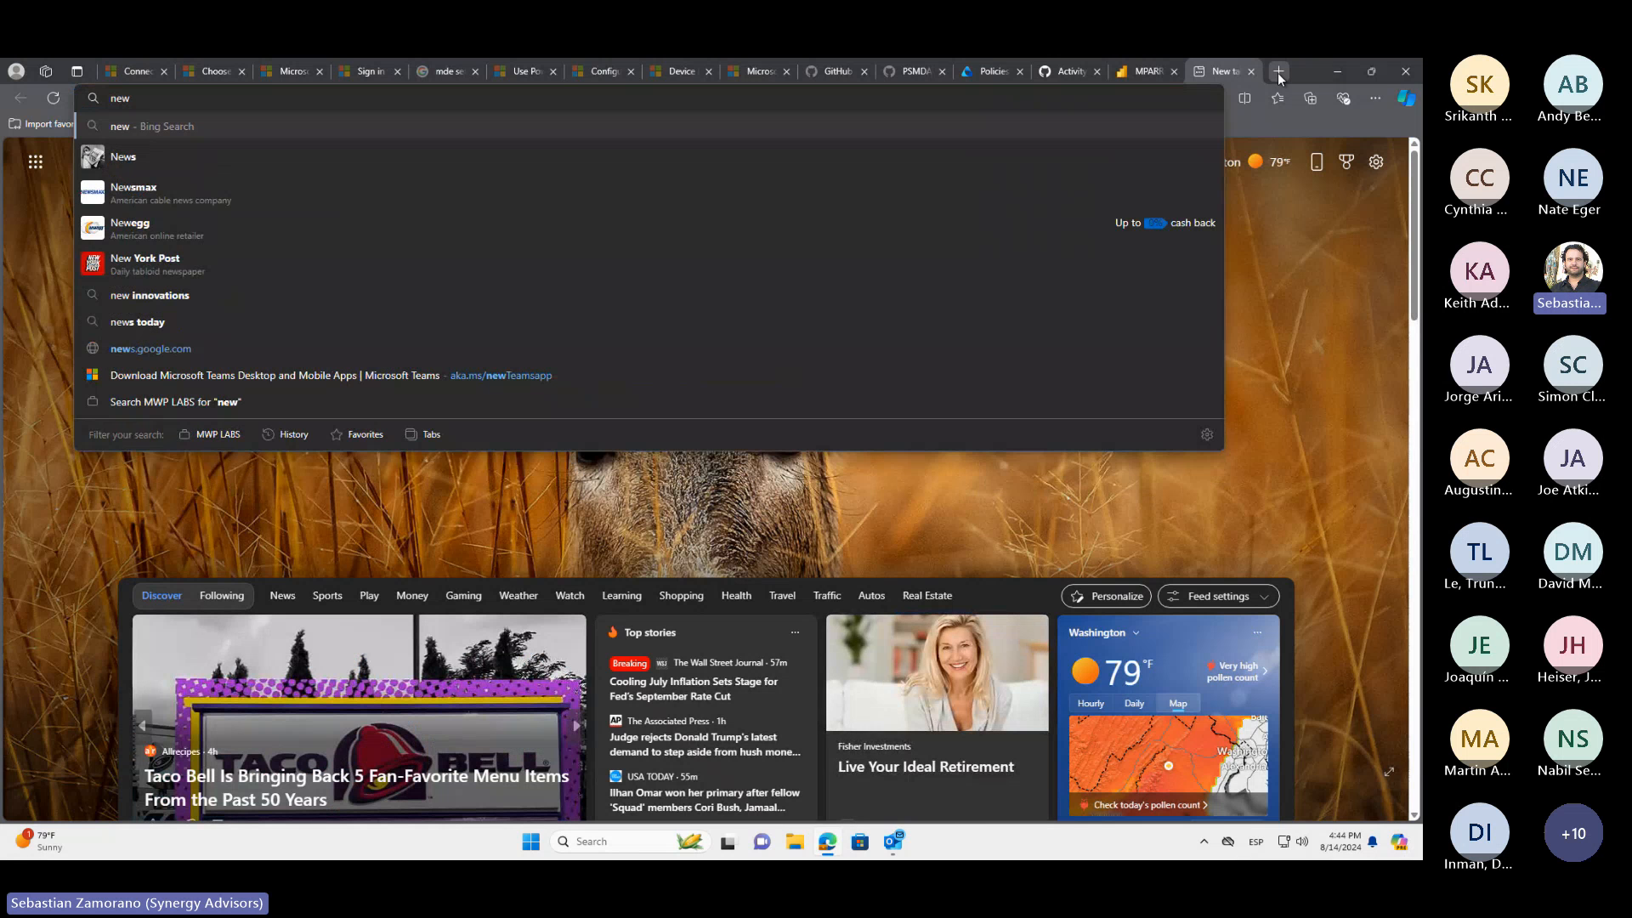
{"action": "type", "text": " files as"}
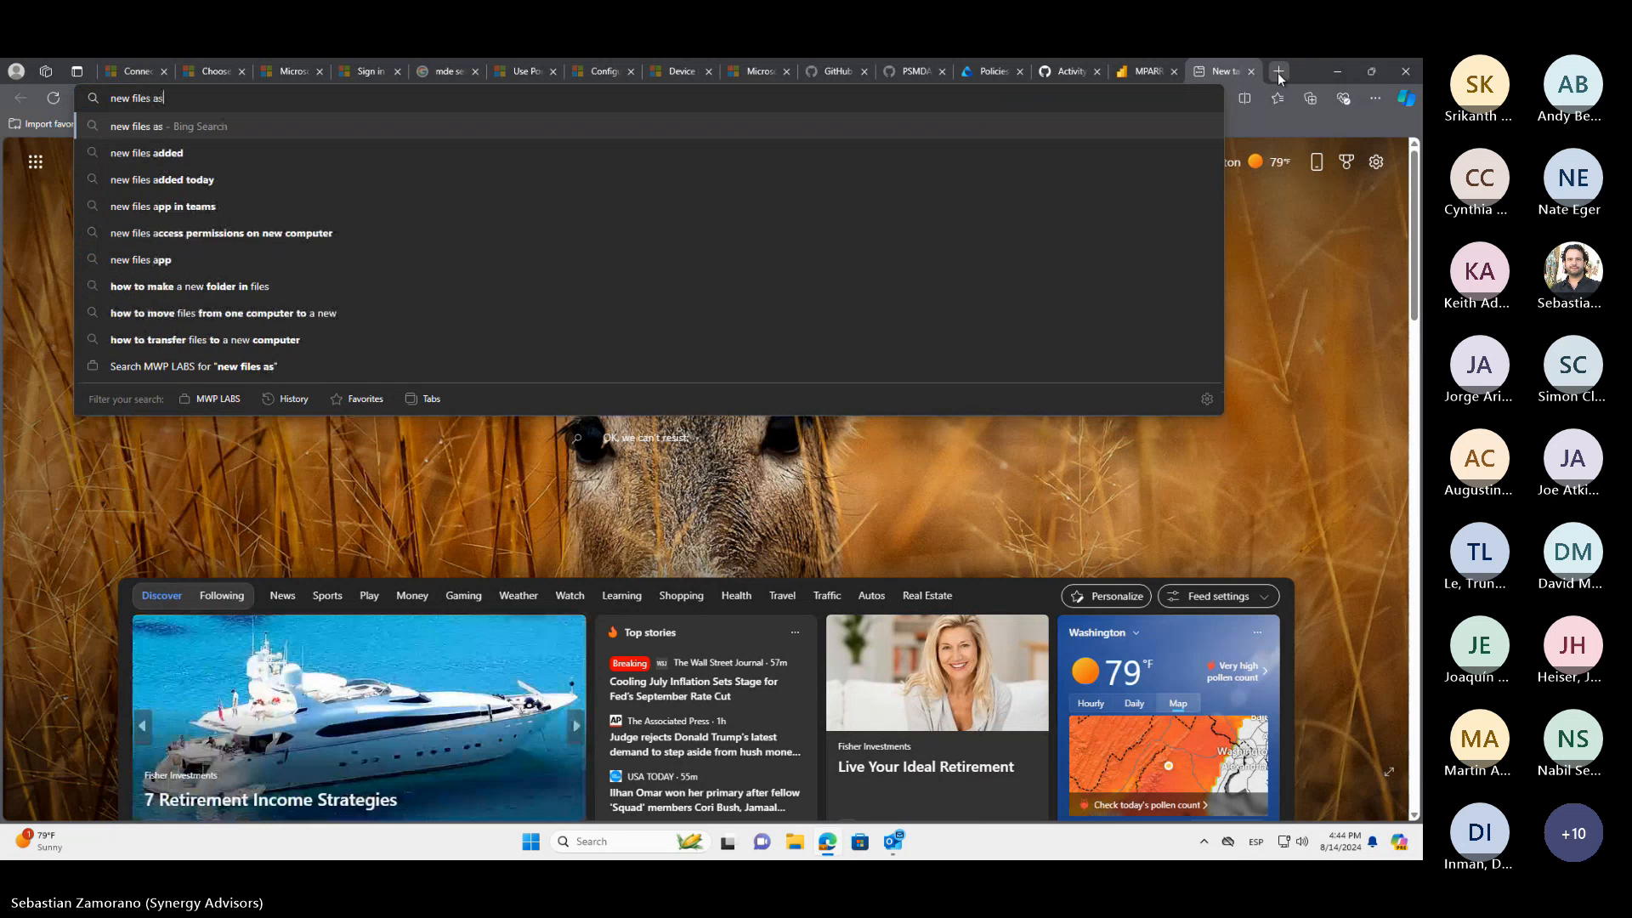
{"action": "type", "text": " sensitive"}
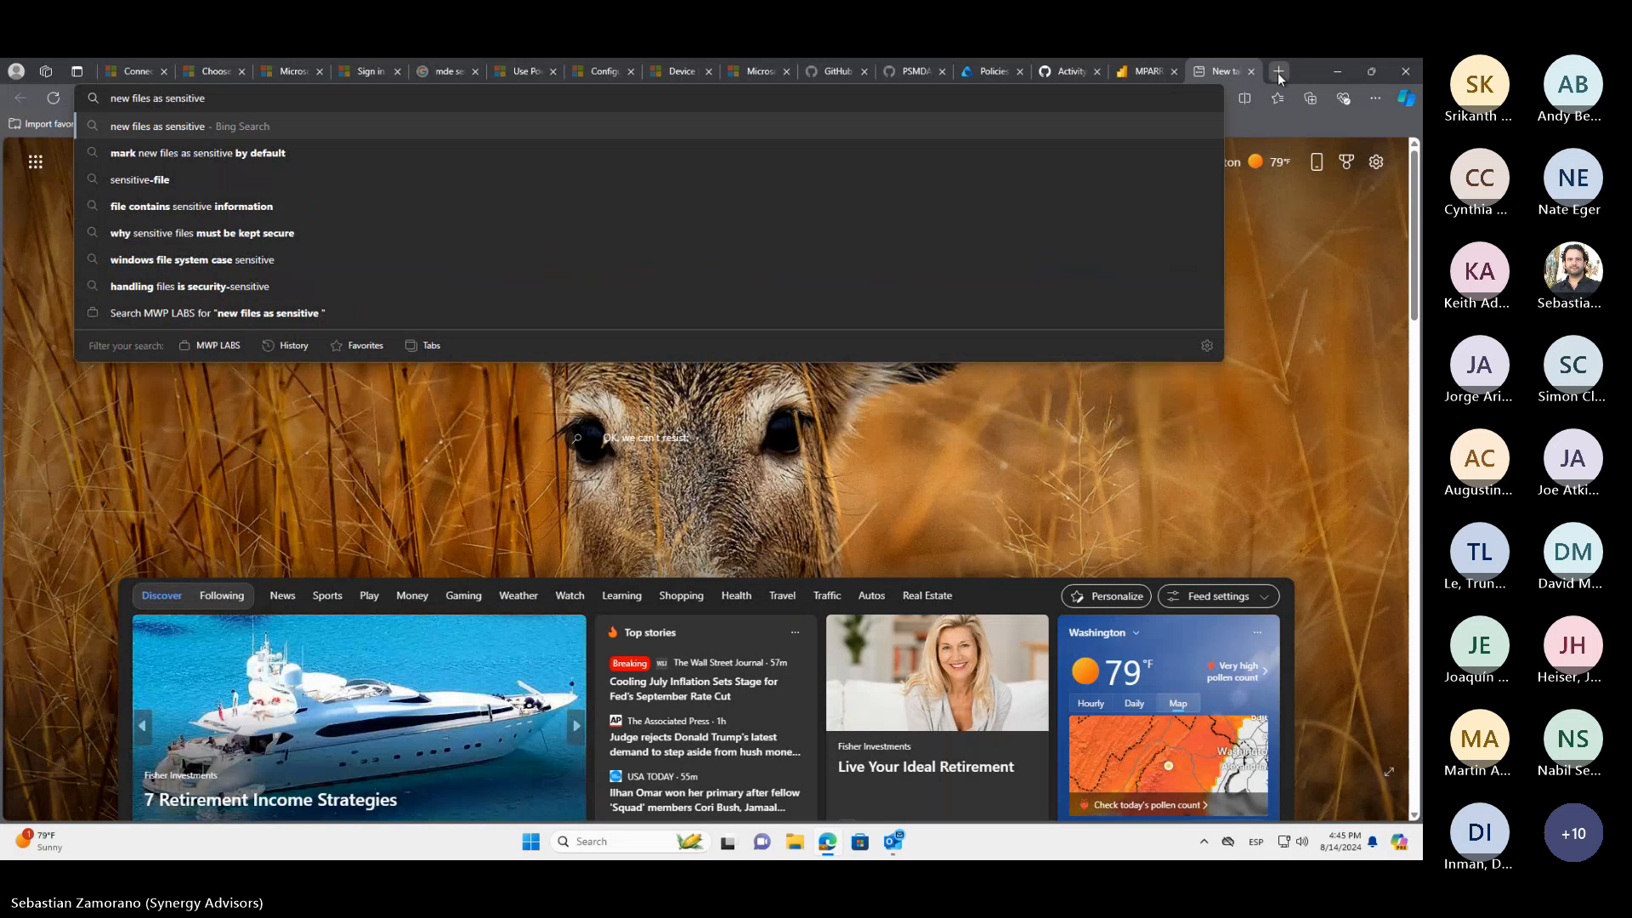
{"action": "key", "text": "Down"}
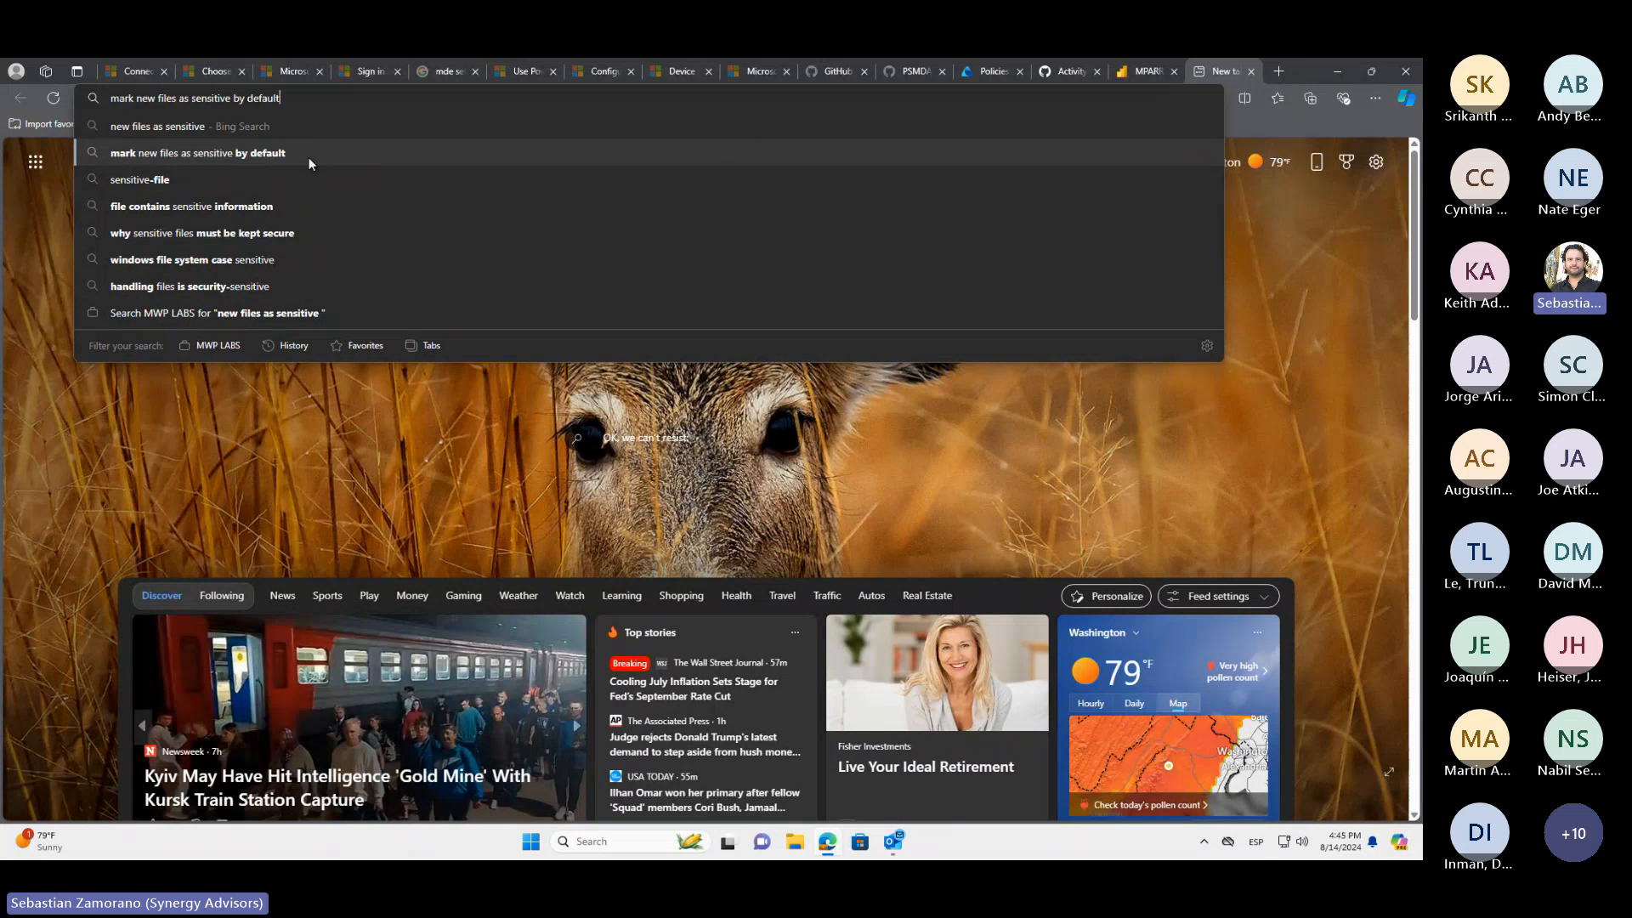
{"action": "key", "text": "Return"}
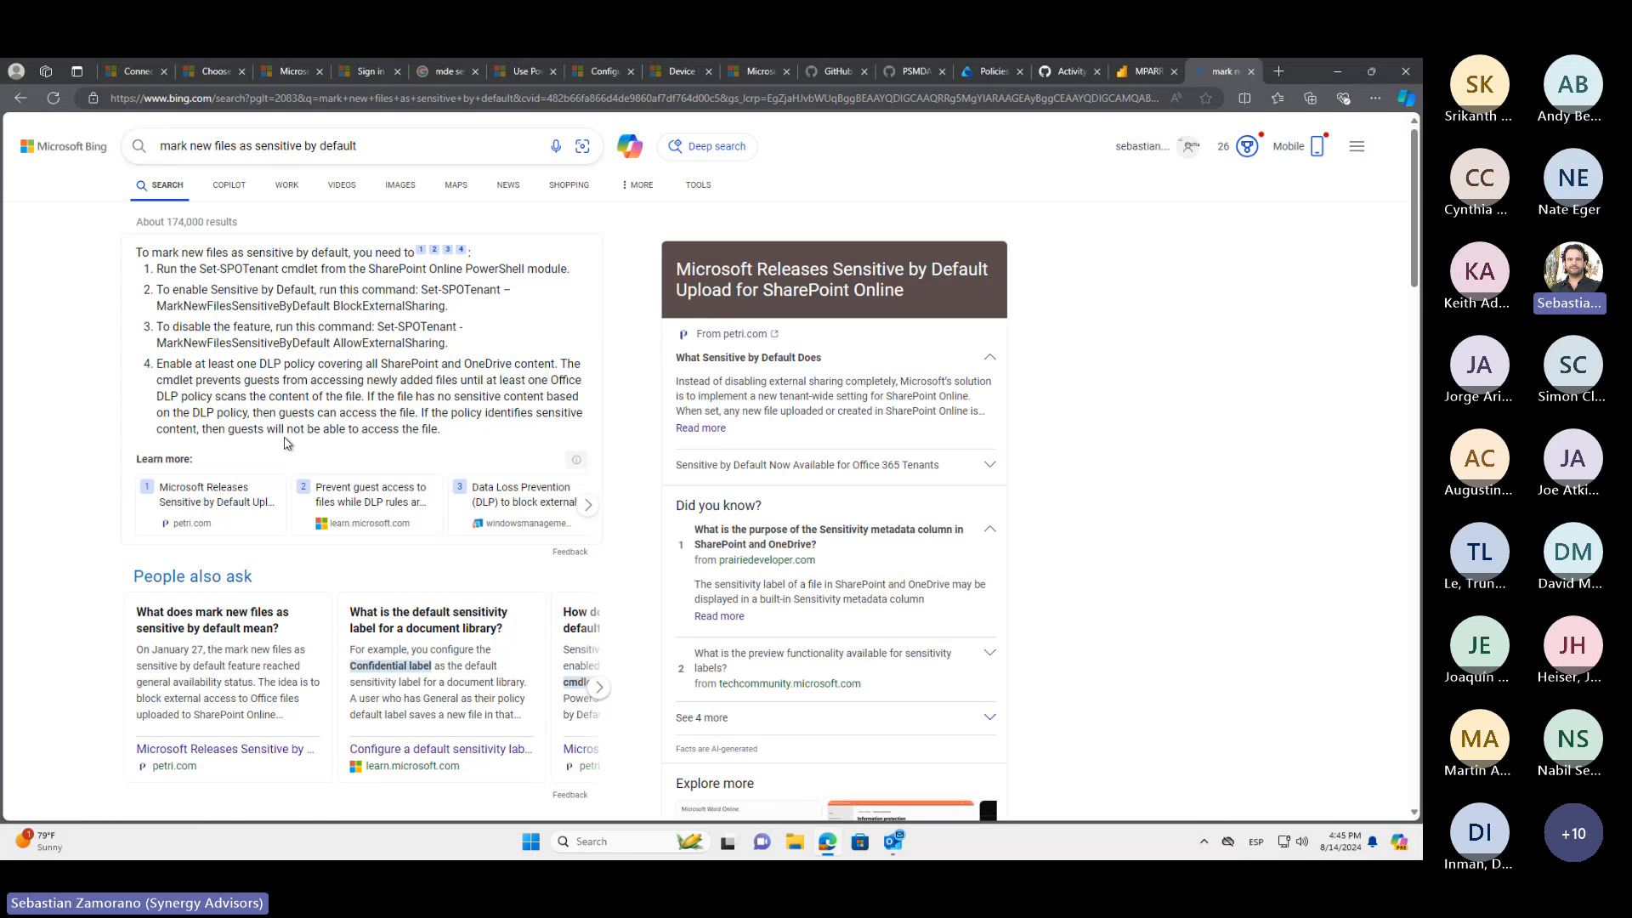
Open the Microsoft Learn article "Prevent guest access to files while DLP rules are applied" from the search results
{"action": "scroll", "coordinate": [289, 476], "scroll_direction": "down", "scroll_amount": 4}
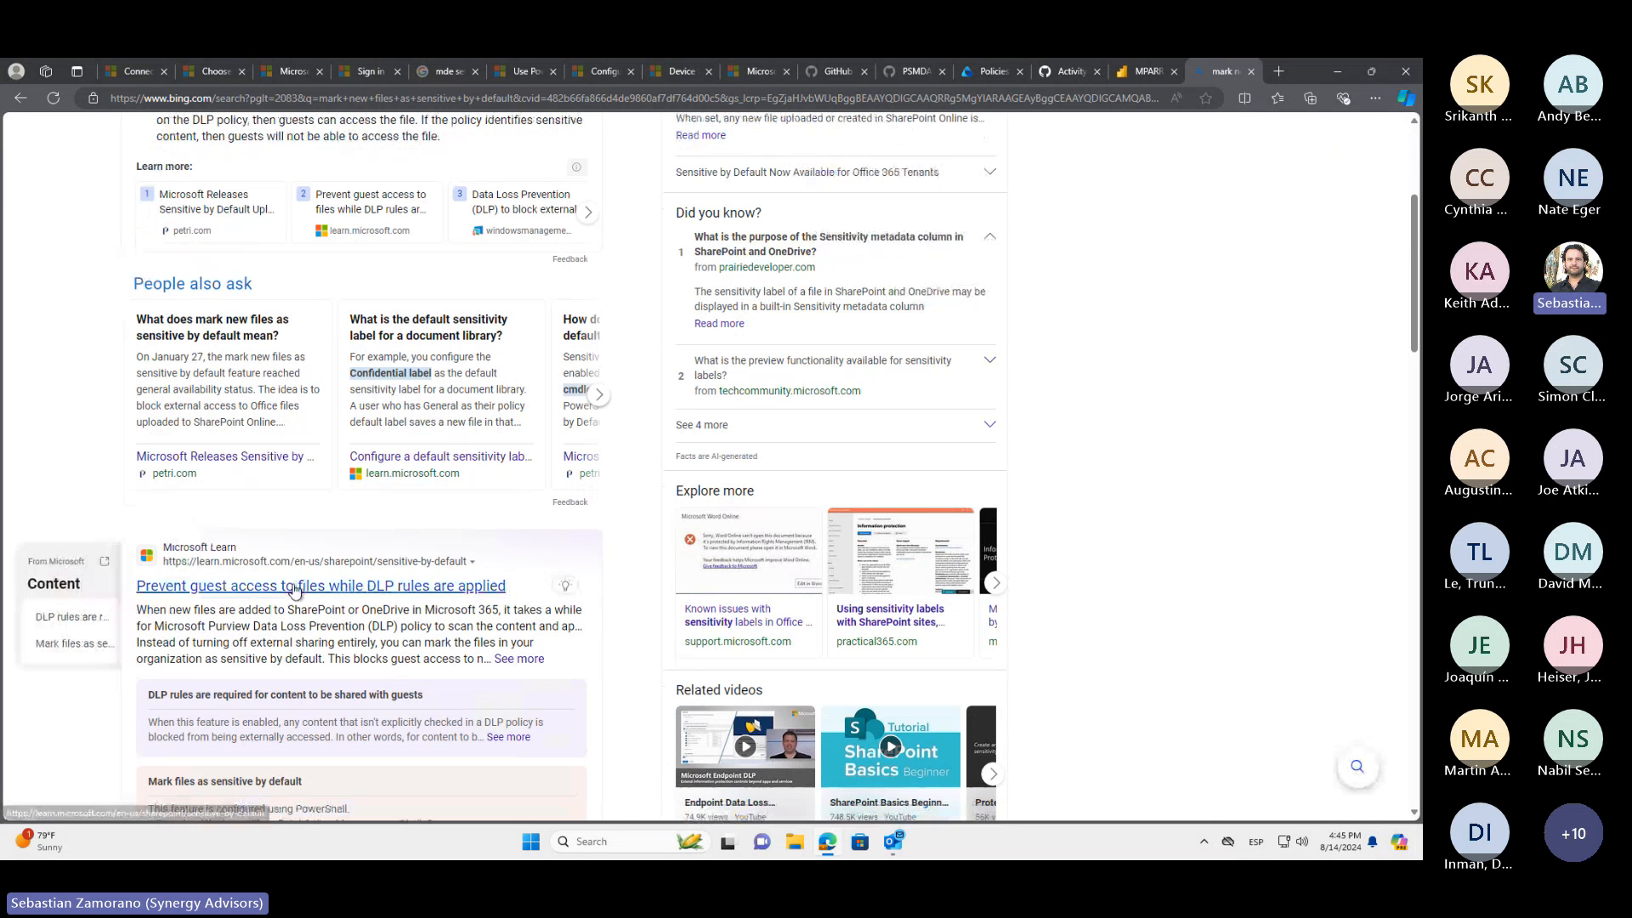
{"action": "left_click", "coordinate": [293, 587]}
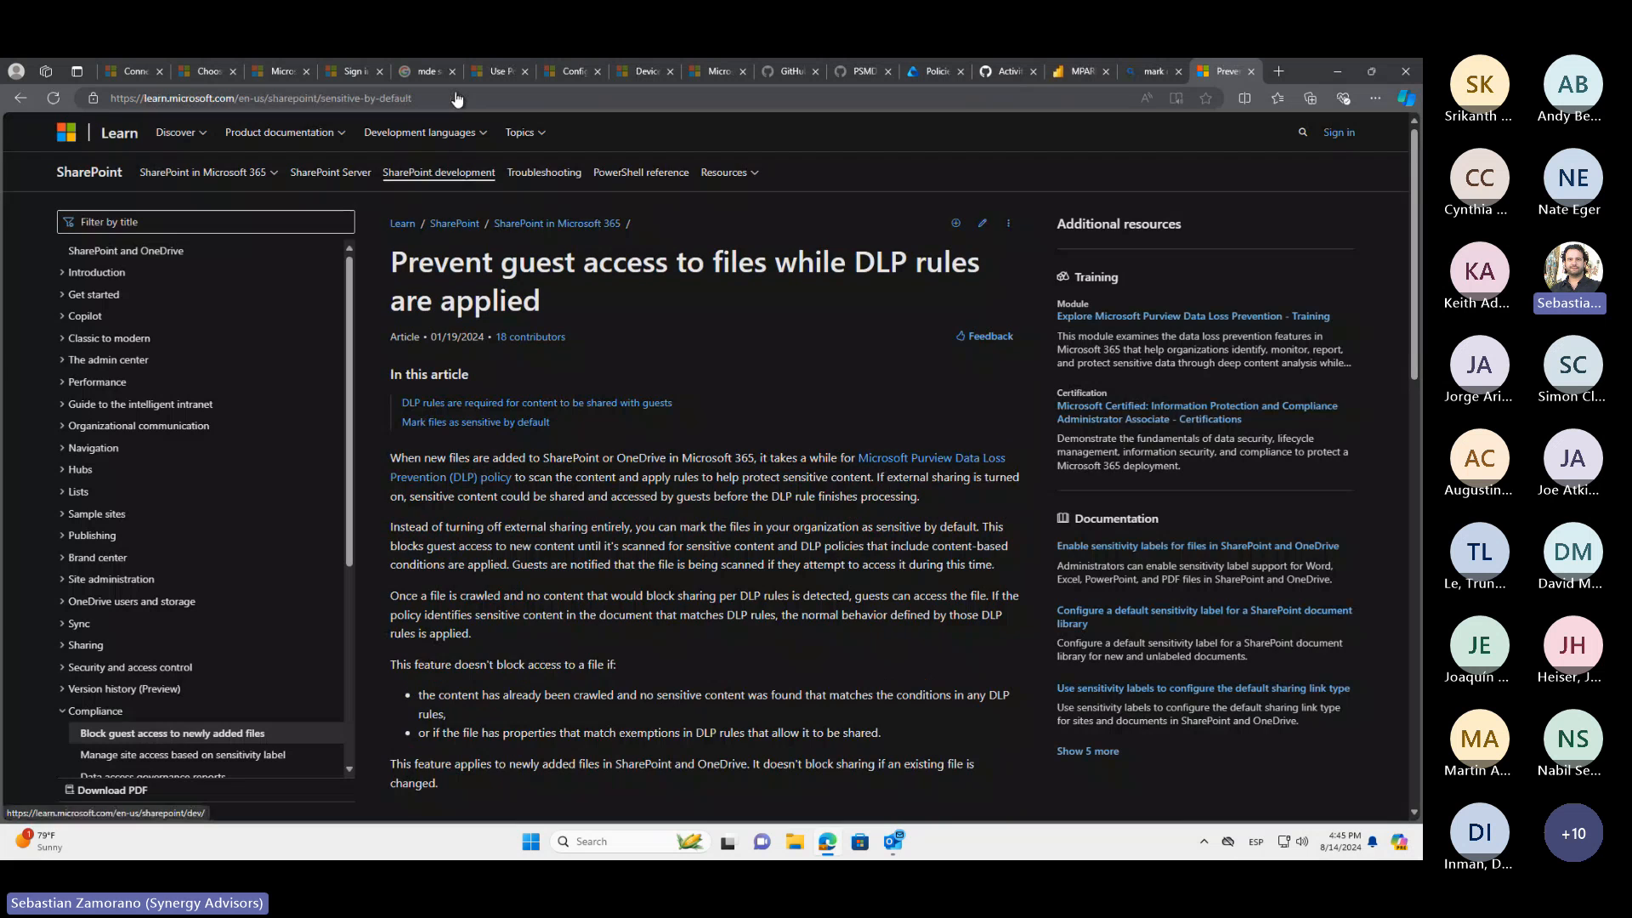
{"action": "left_click", "coordinate": [436, 95]}
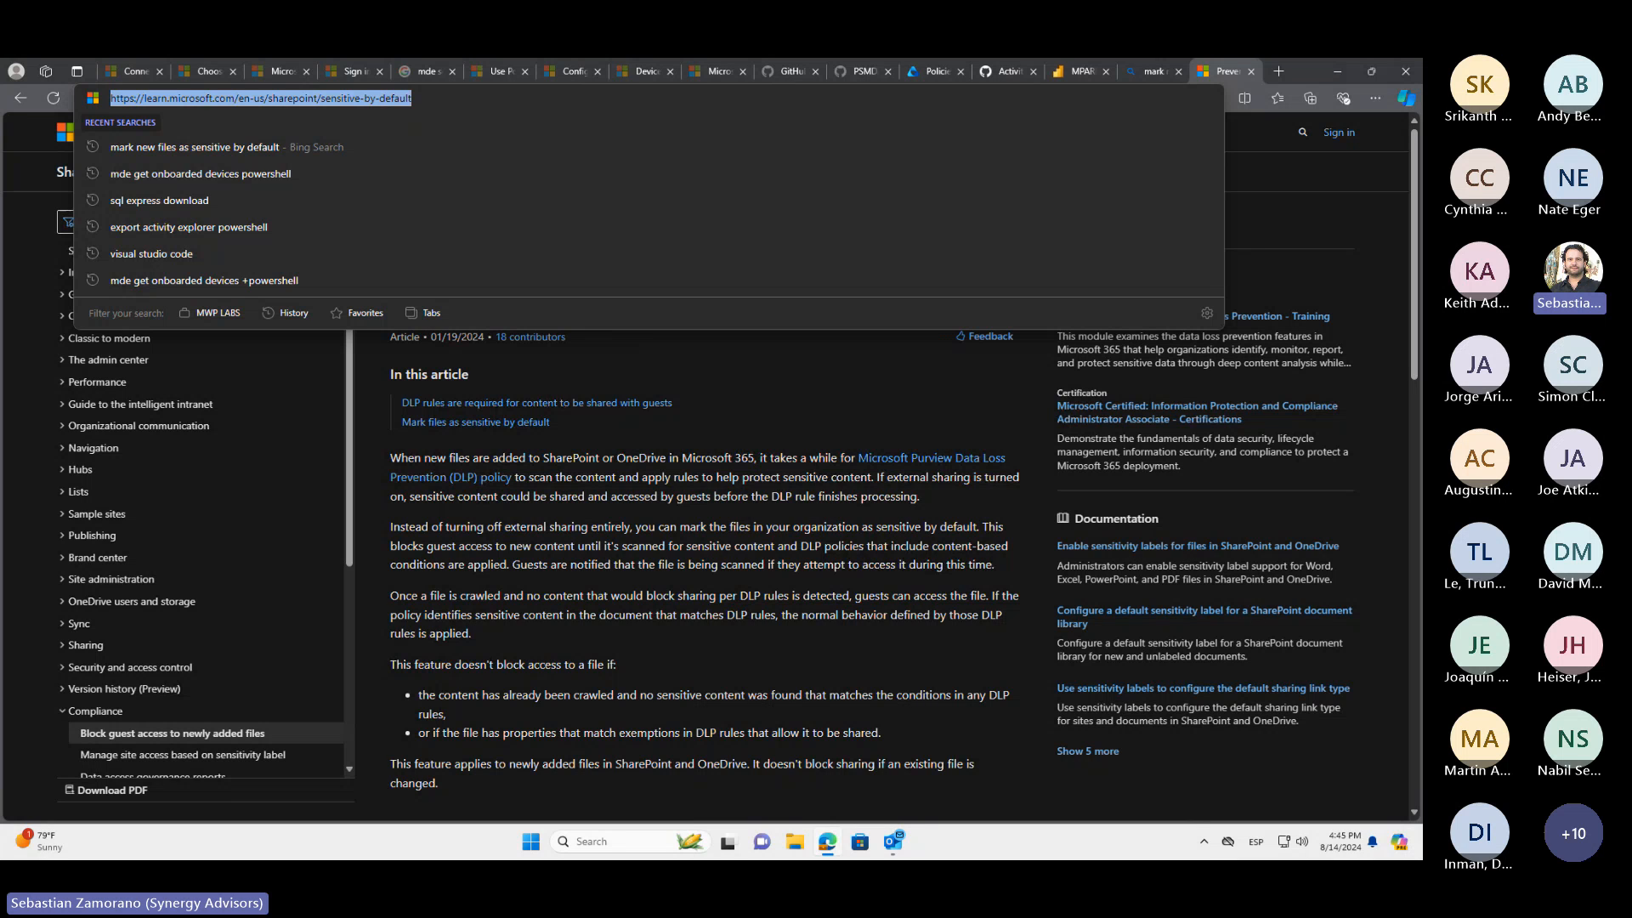
{"action": "left_click", "coordinate": [782, 519]}
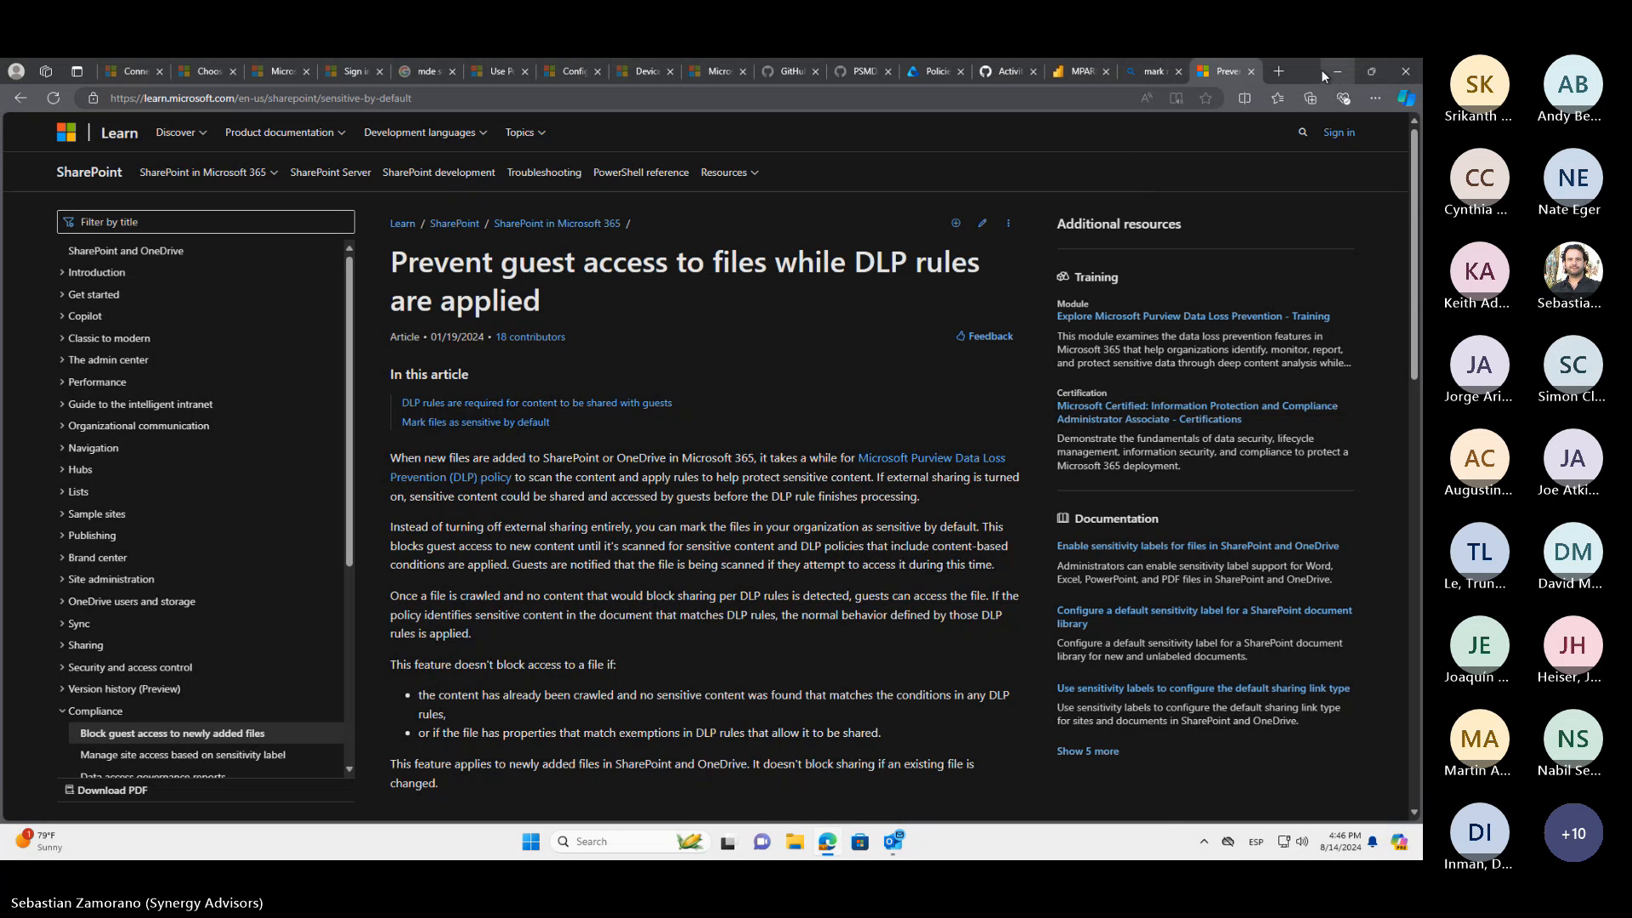
Return to the Purview policy edit, launch Microsoft Teams, and choose the MCS account for signing in
{"action": "left_click", "coordinate": [938, 73]}
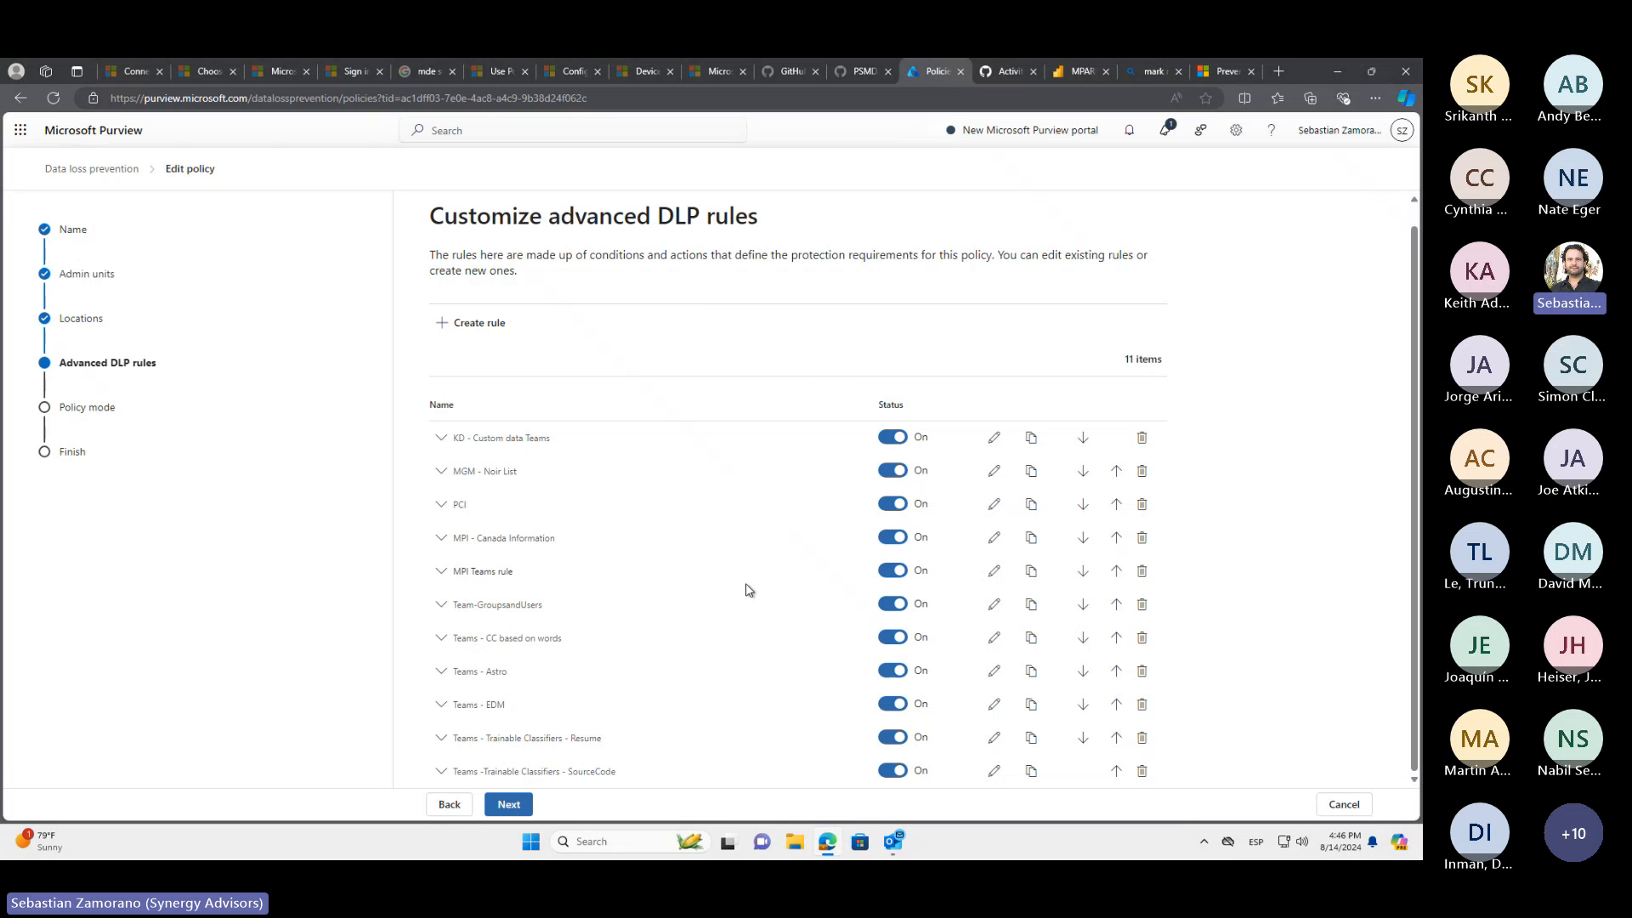
{"action": "left_click", "coordinate": [531, 846]}
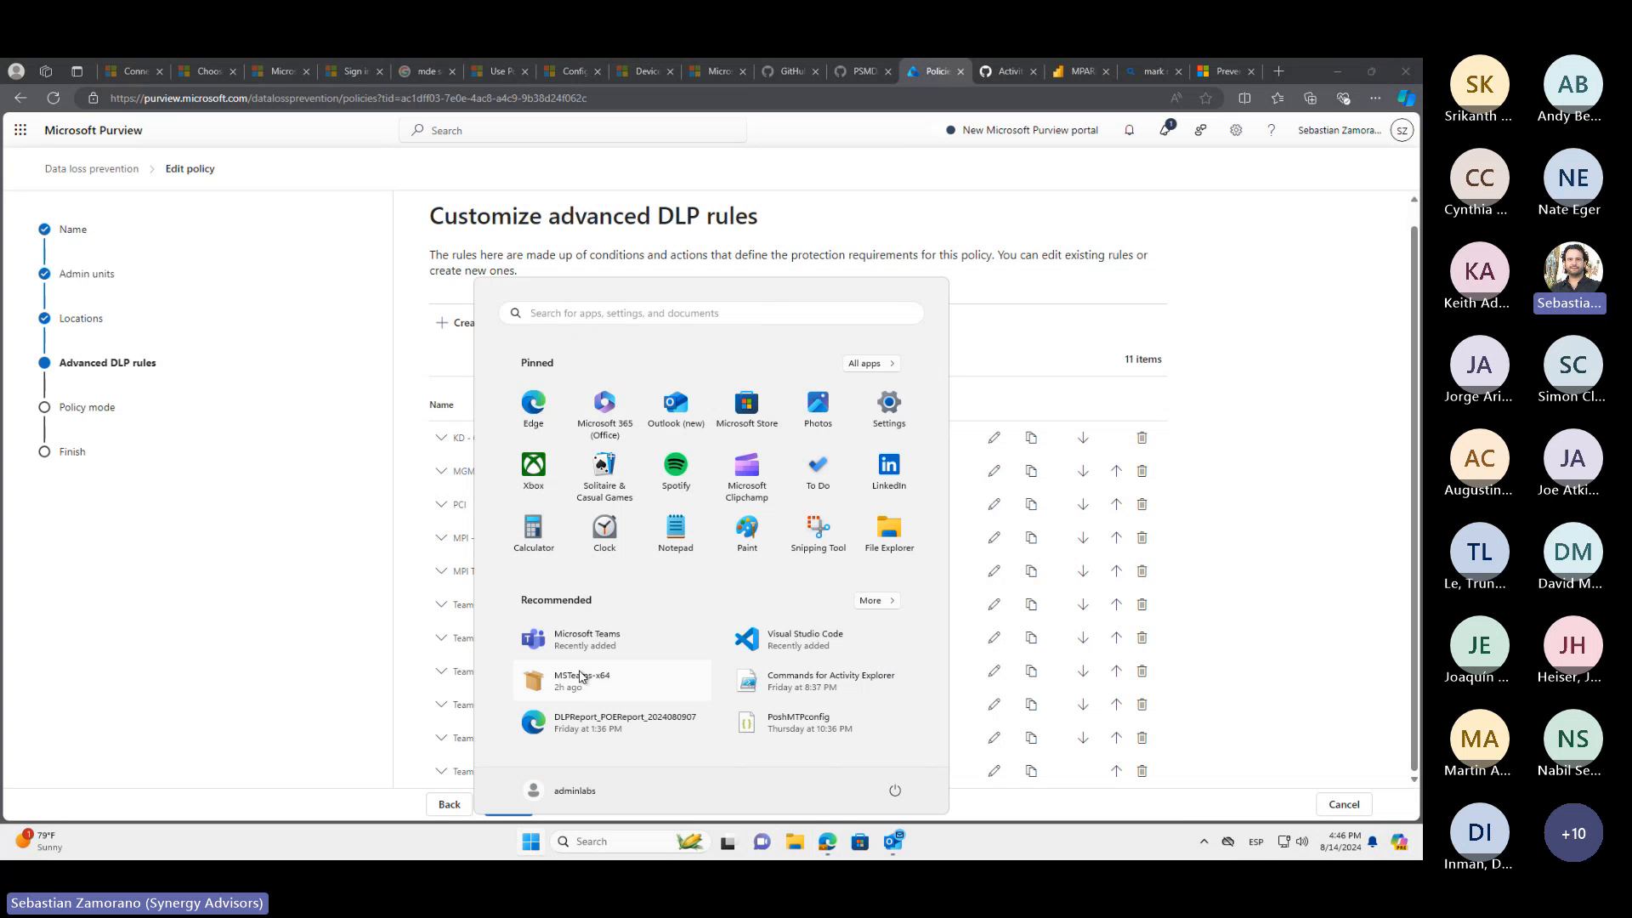
{"action": "left_click", "coordinate": [585, 639]}
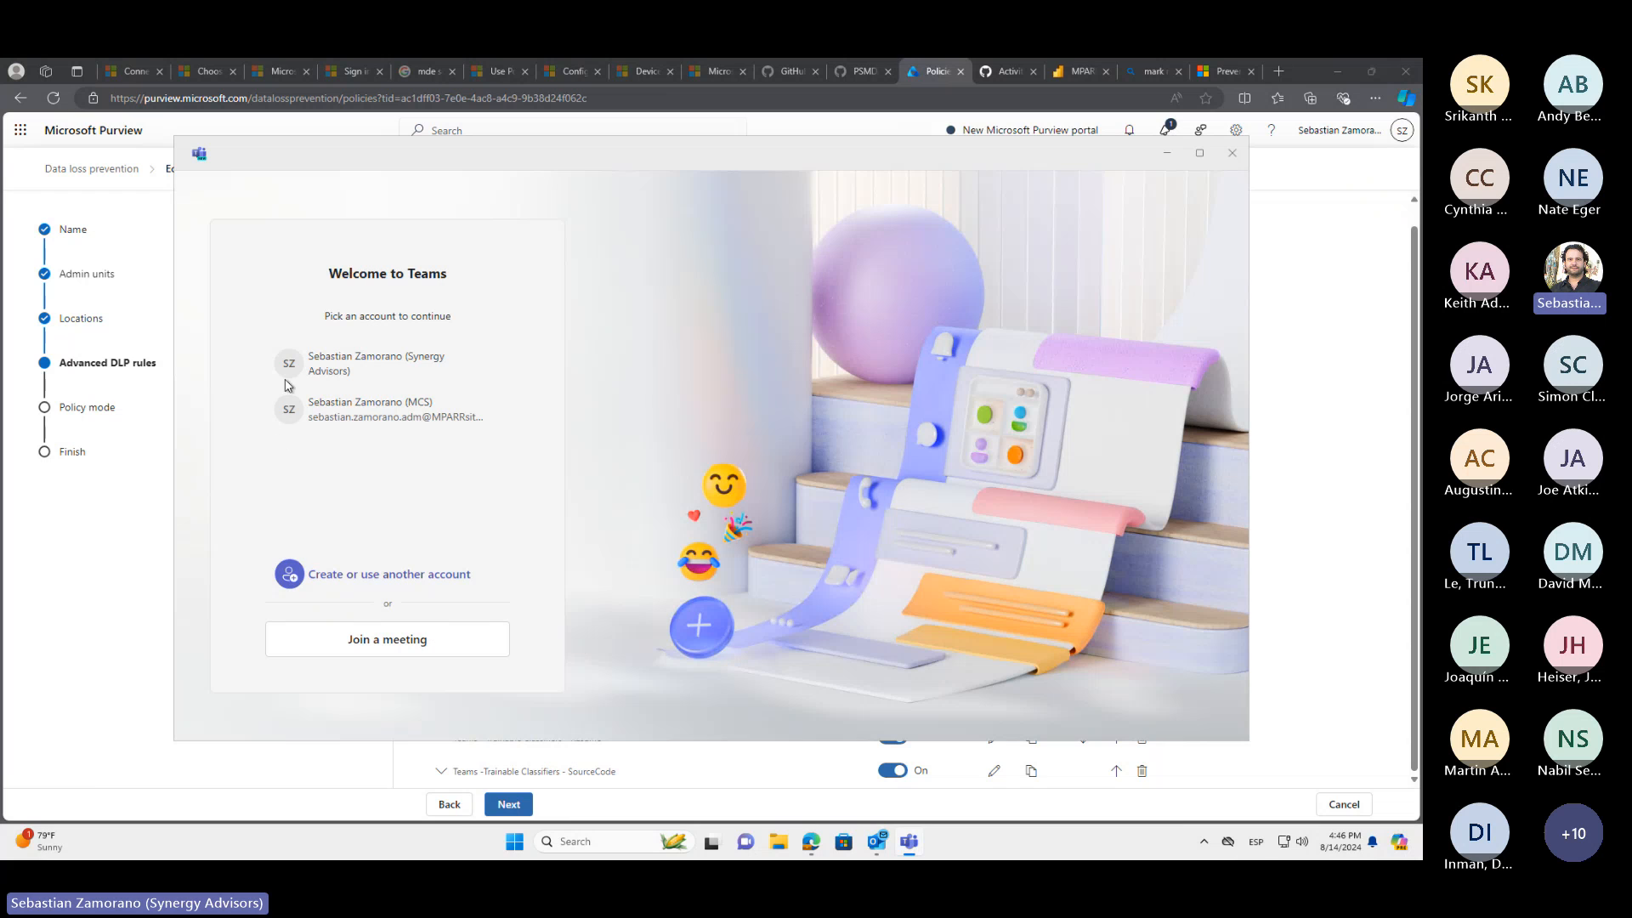
{"action": "left_click", "coordinate": [407, 420]}
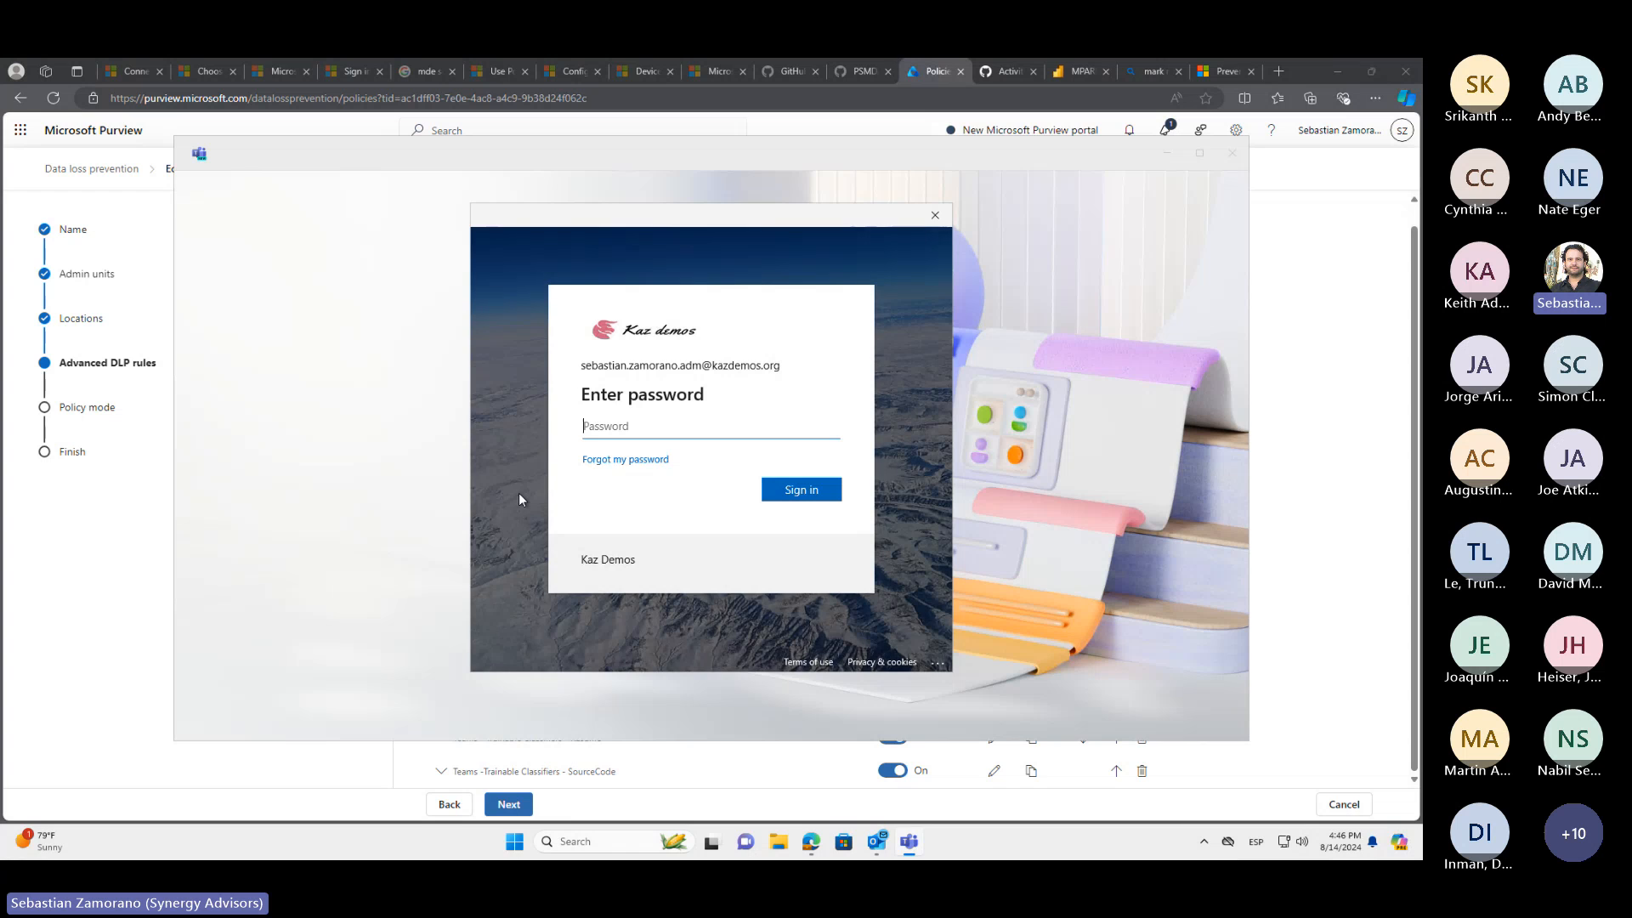
Enter the account password, sign in to this app only, and dismiss the prompts about making Teams the default app
{"action": "type", "text": "•••••••••••••••"}
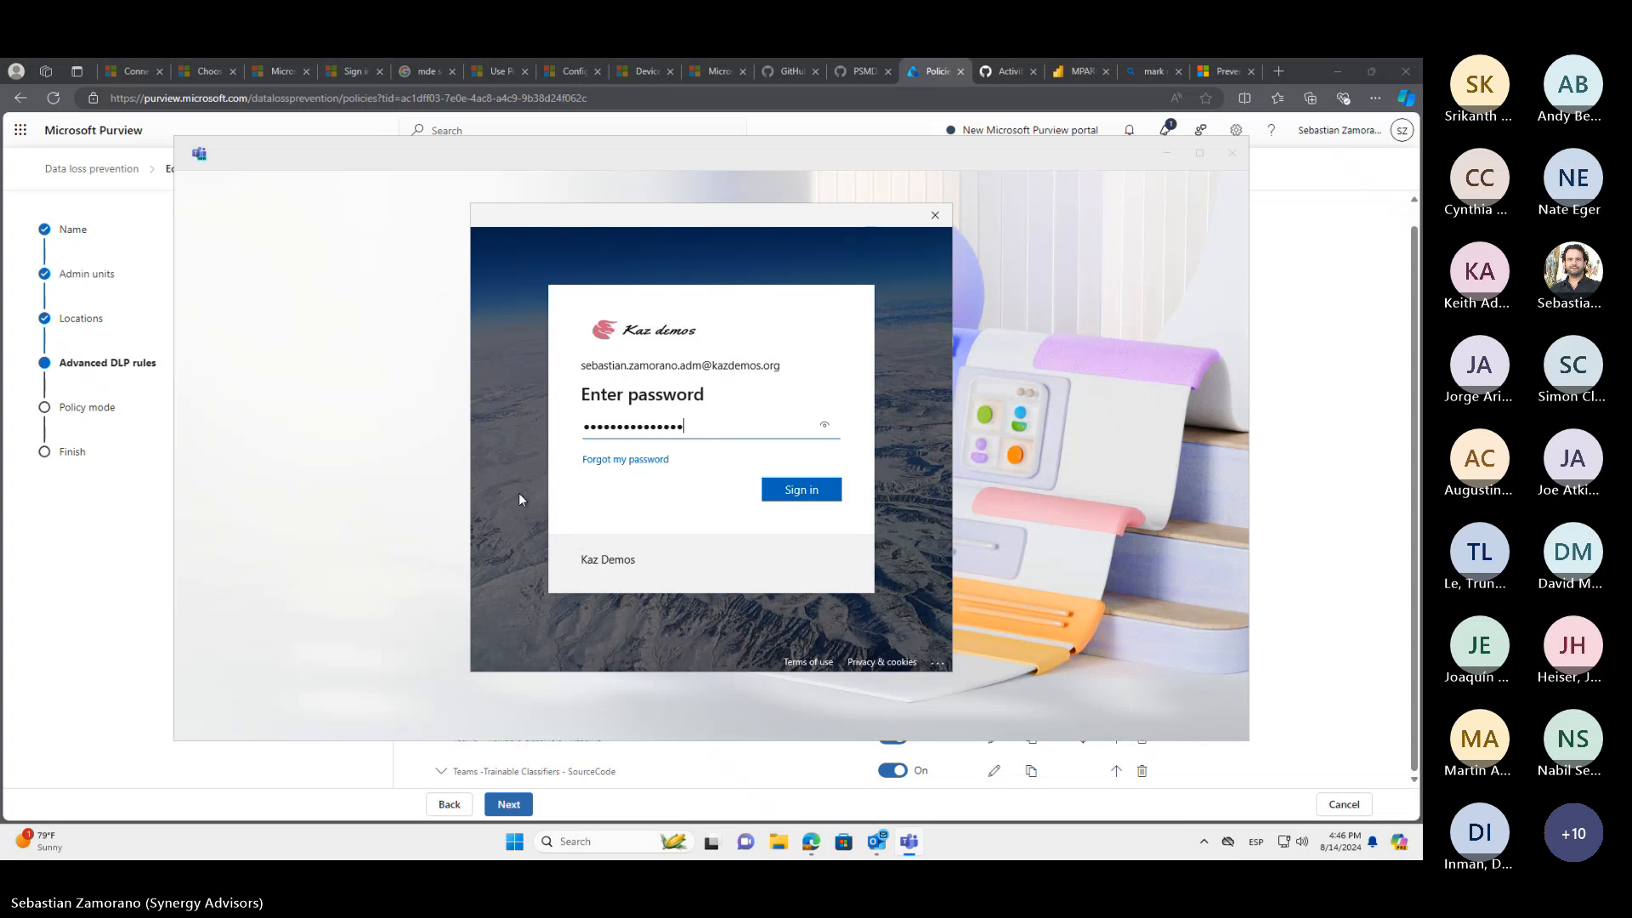
{"action": "key", "text": "Return"}
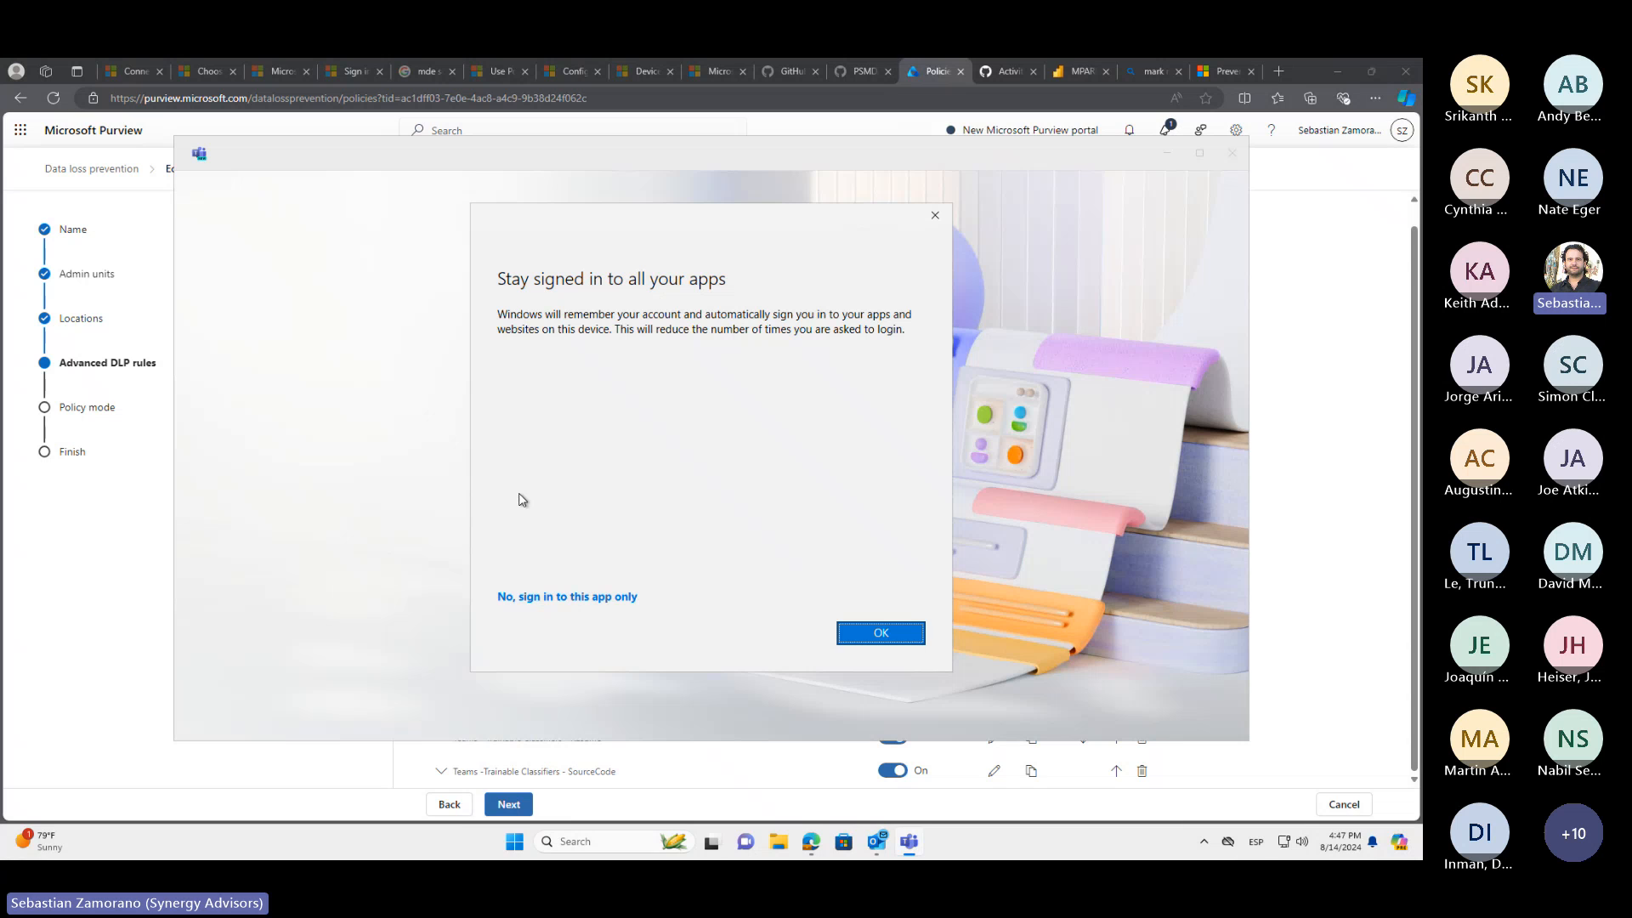
{"action": "left_click", "coordinate": [579, 598]}
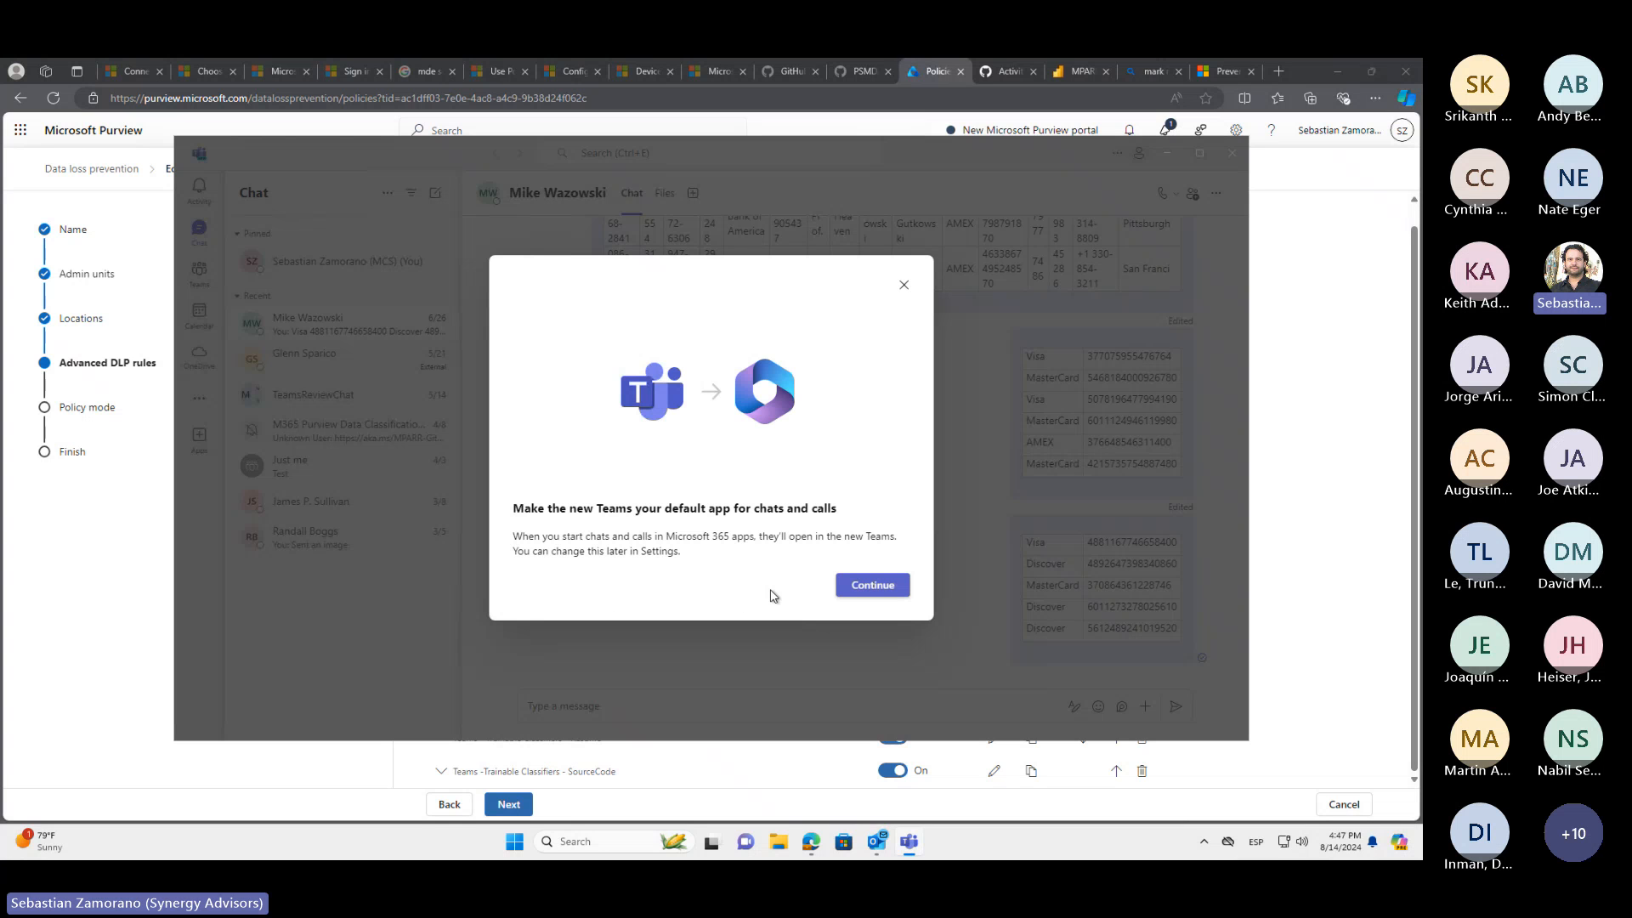
{"action": "left_click", "coordinate": [866, 592]}
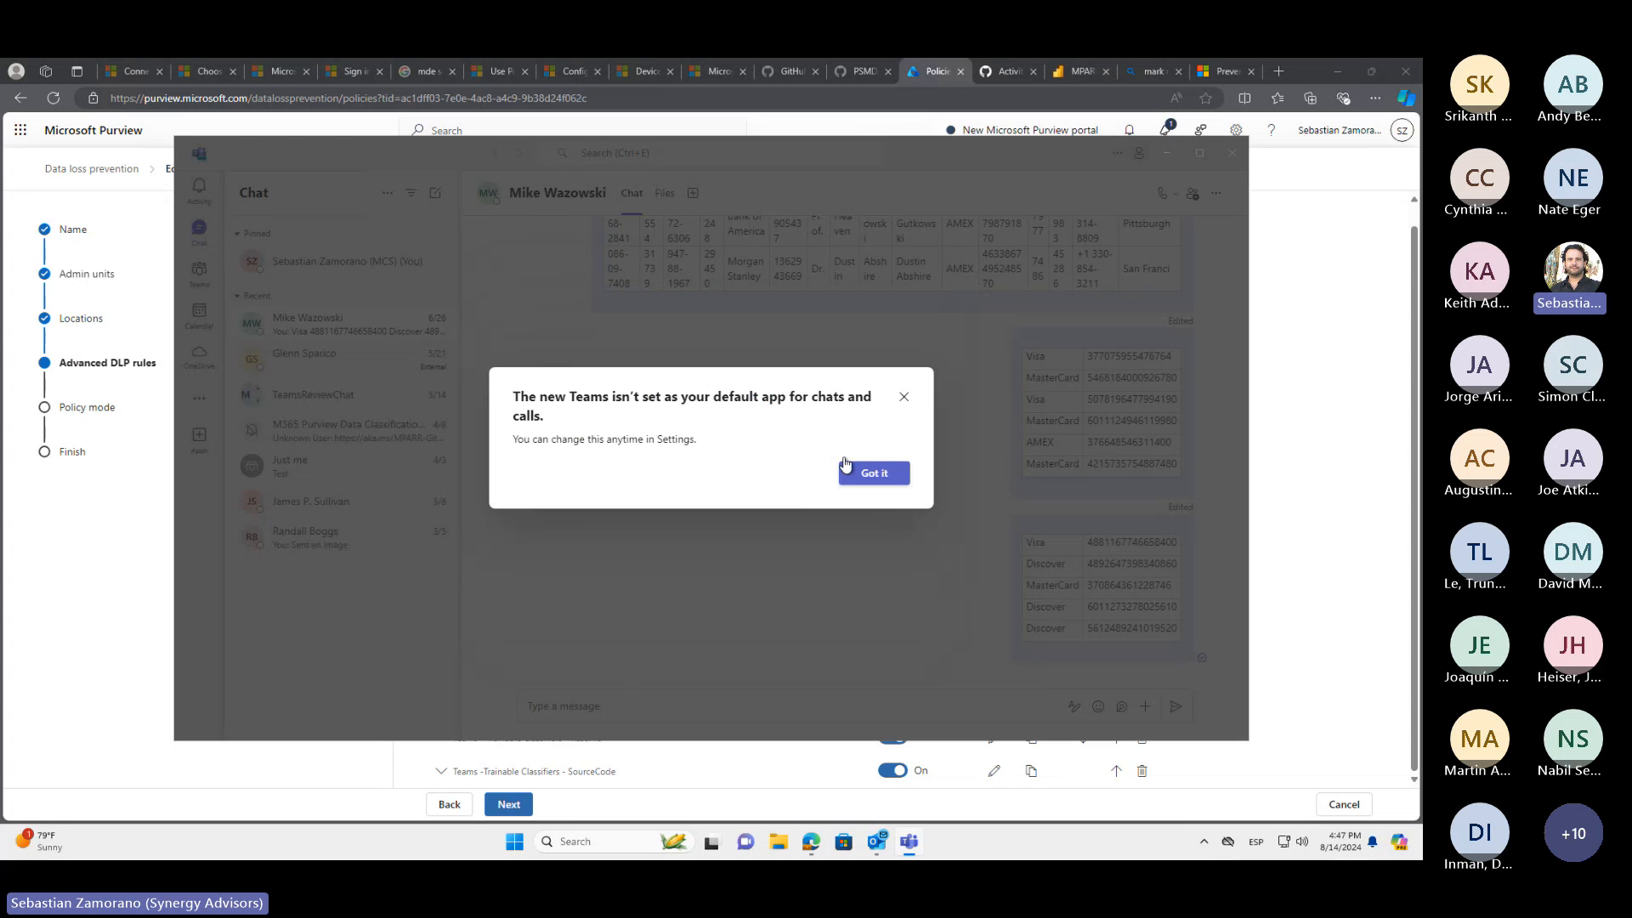
{"action": "left_click", "coordinate": [875, 477]}
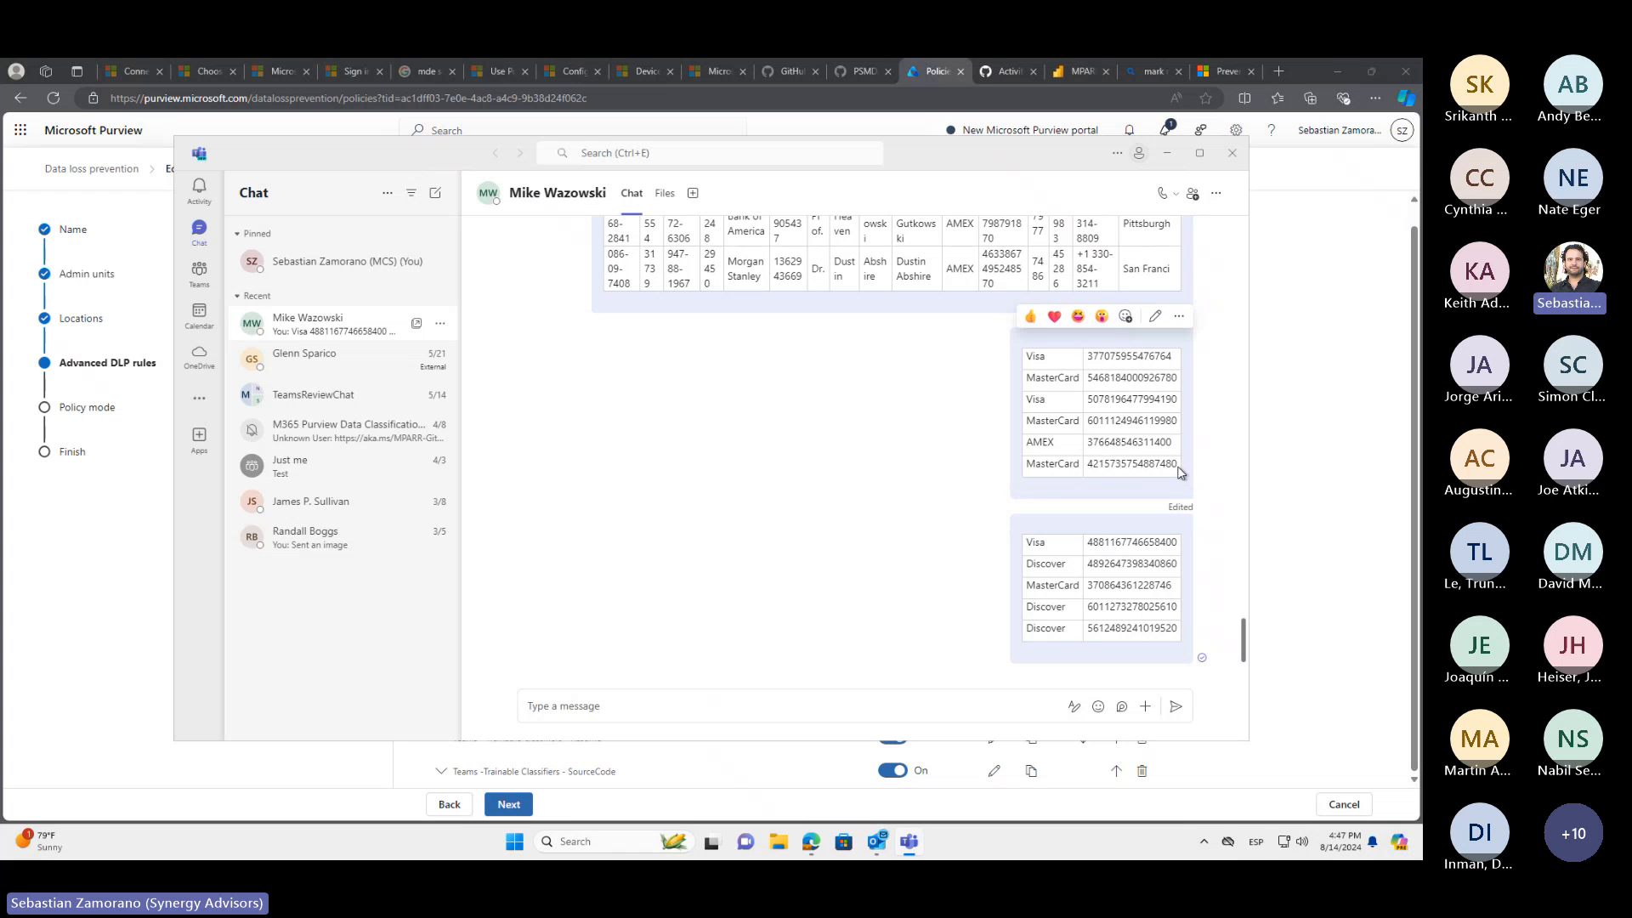
{"action": "left_click_drag", "start_coordinate": [1028, 445], "coordinate": [1016, 364]}
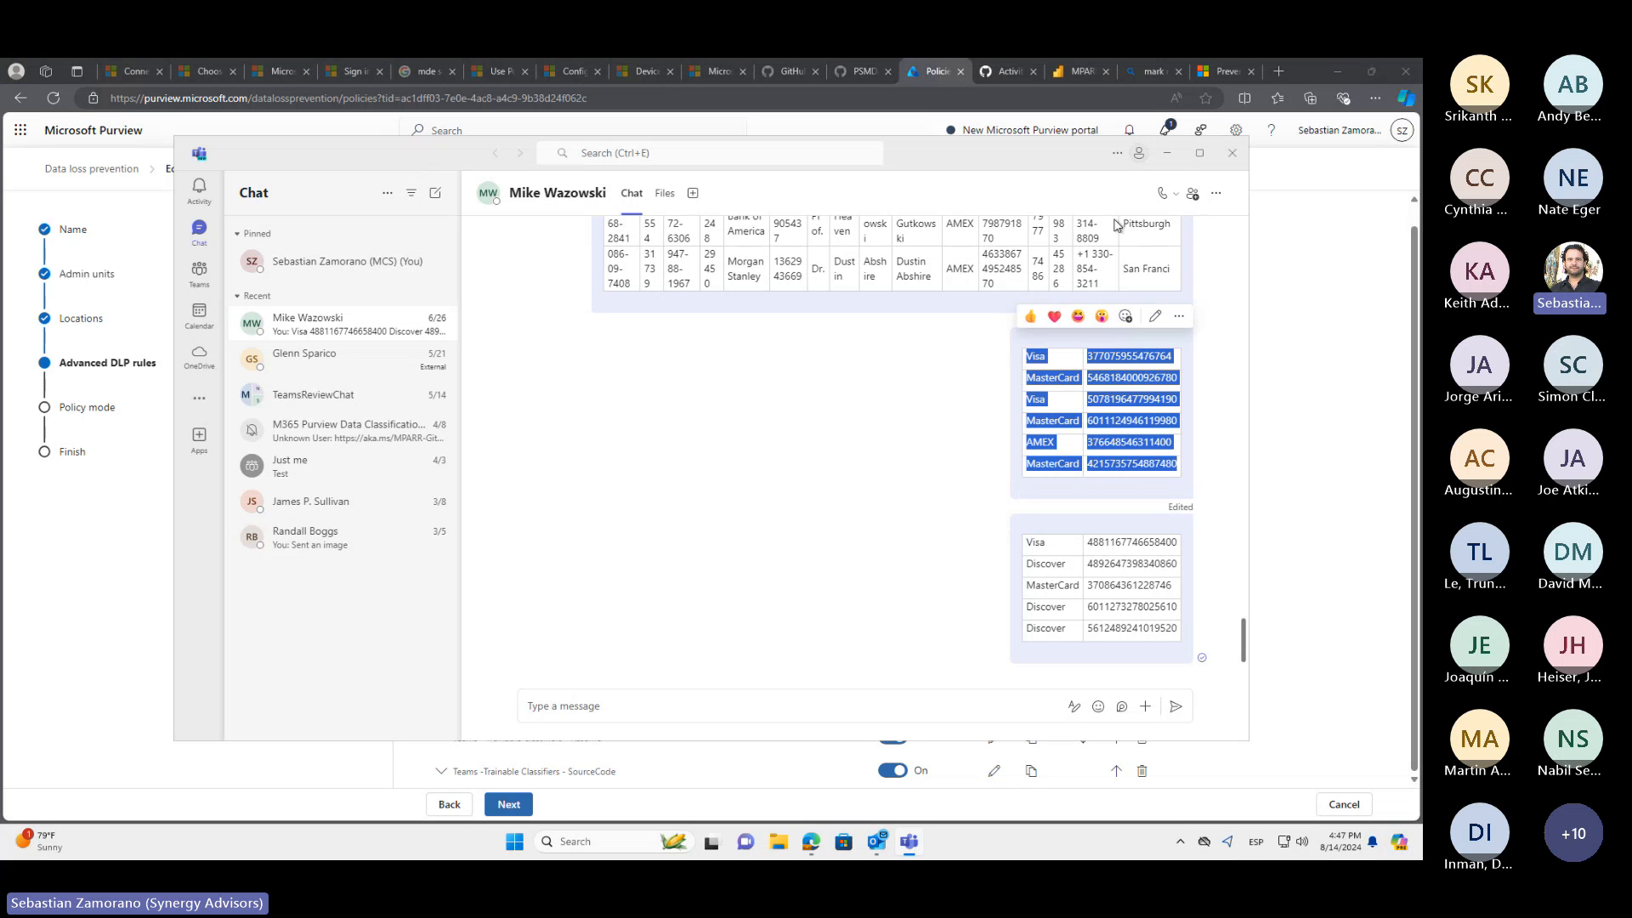
{"action": "left_click_drag", "start_coordinate": [1140, 268], "coordinate": [870, 262]}
{"action": "left_click_drag", "start_coordinate": [700, 175], "coordinate": [702, 168]}
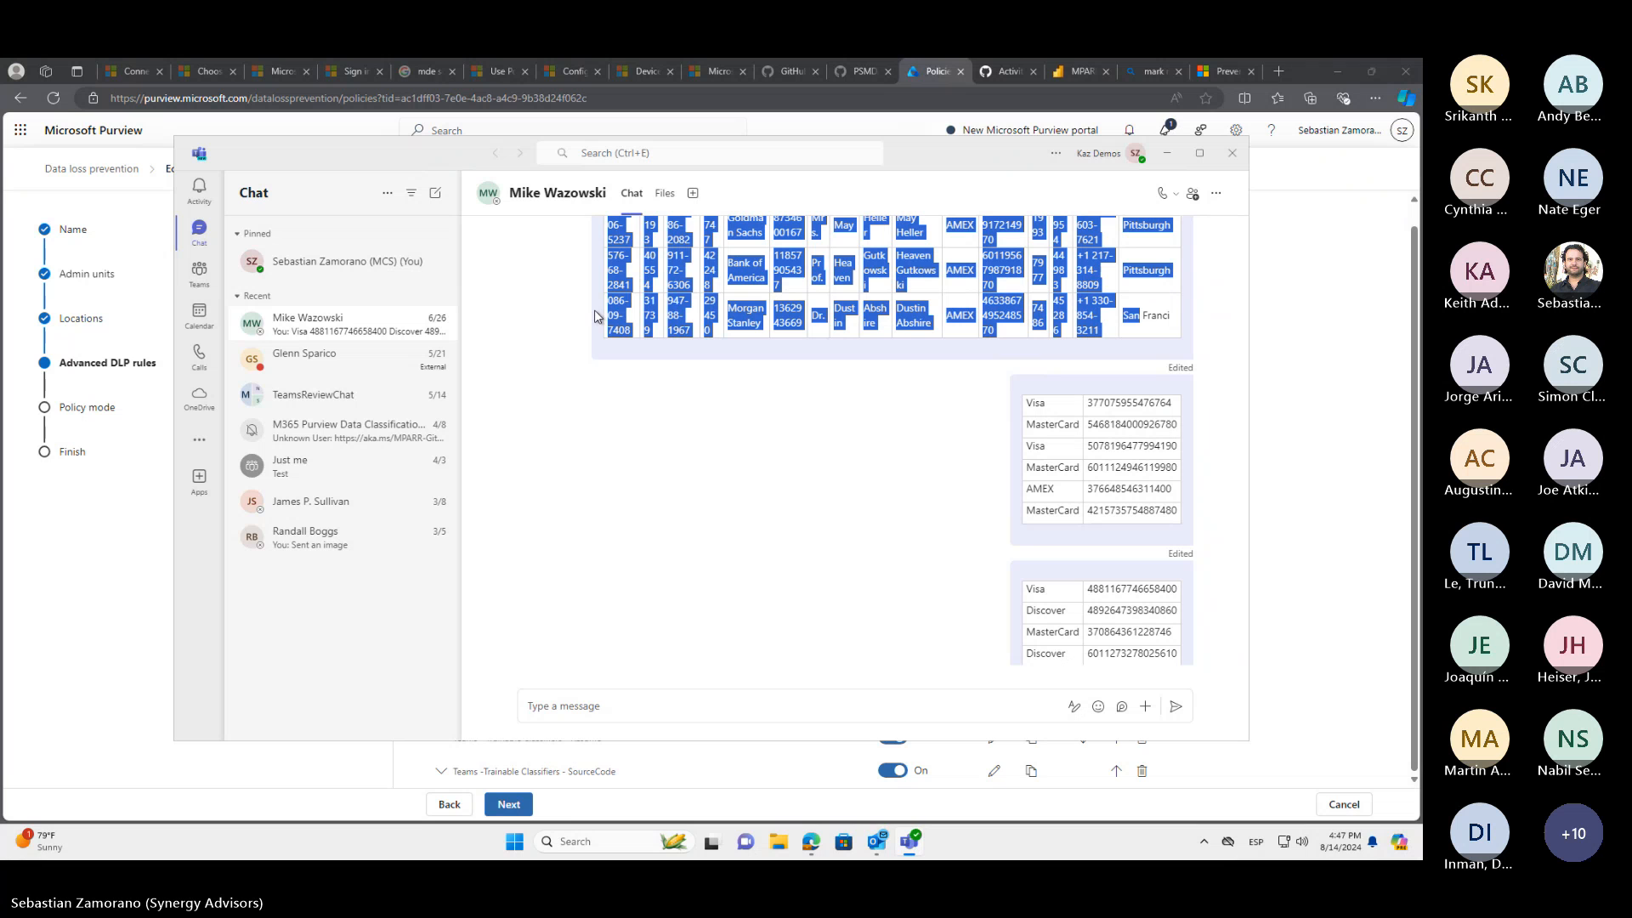
{"action": "scroll", "coordinate": [871, 567], "scroll_direction": "up", "scroll_amount": 10}
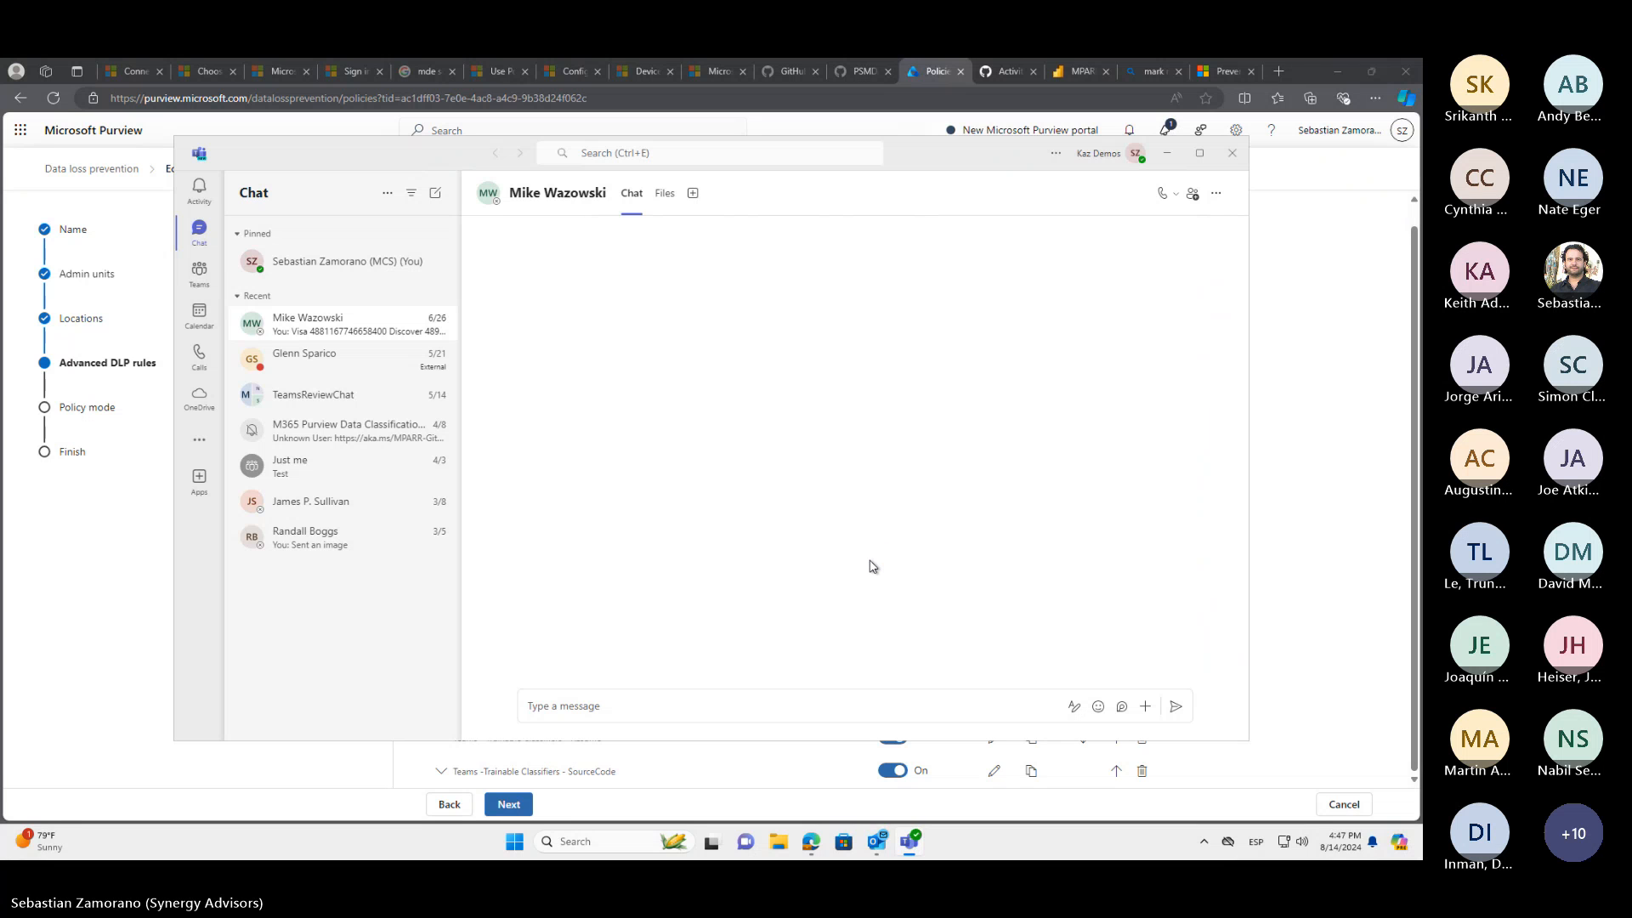
Copy the full employee data table from the June 26 chat message and send it again in the same chat
{"action": "scroll", "coordinate": [870, 567], "scroll_direction": "down", "scroll_amount": 10}
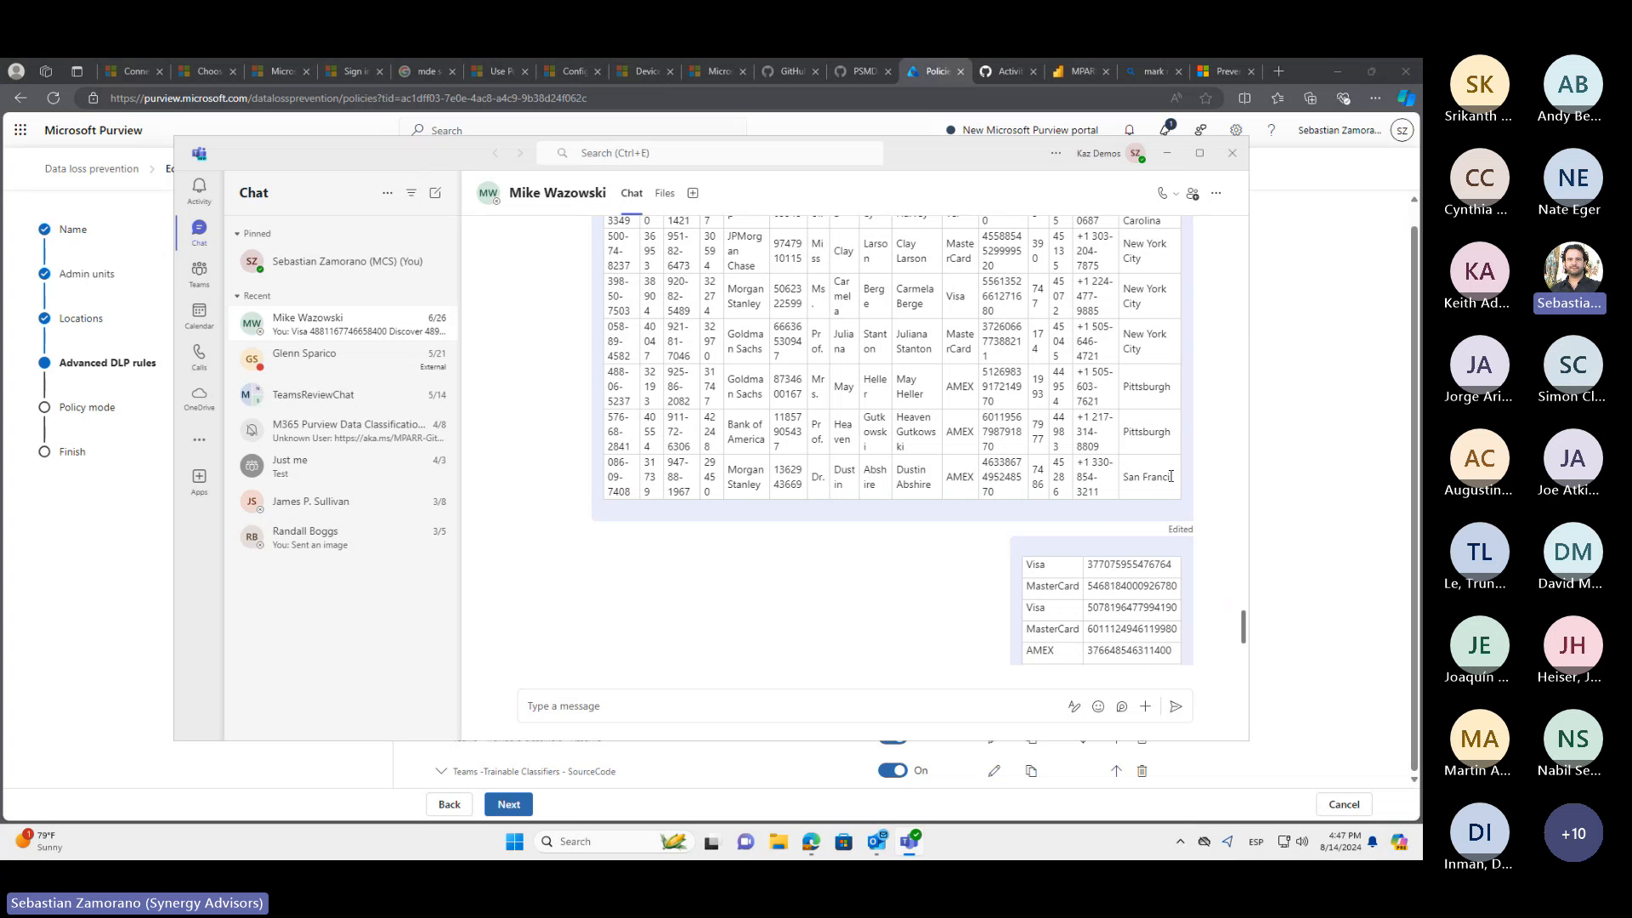
{"action": "left_click_drag", "start_coordinate": [1175, 480], "coordinate": [611, 598]}
{"action": "key", "text": "ctrl+c"}
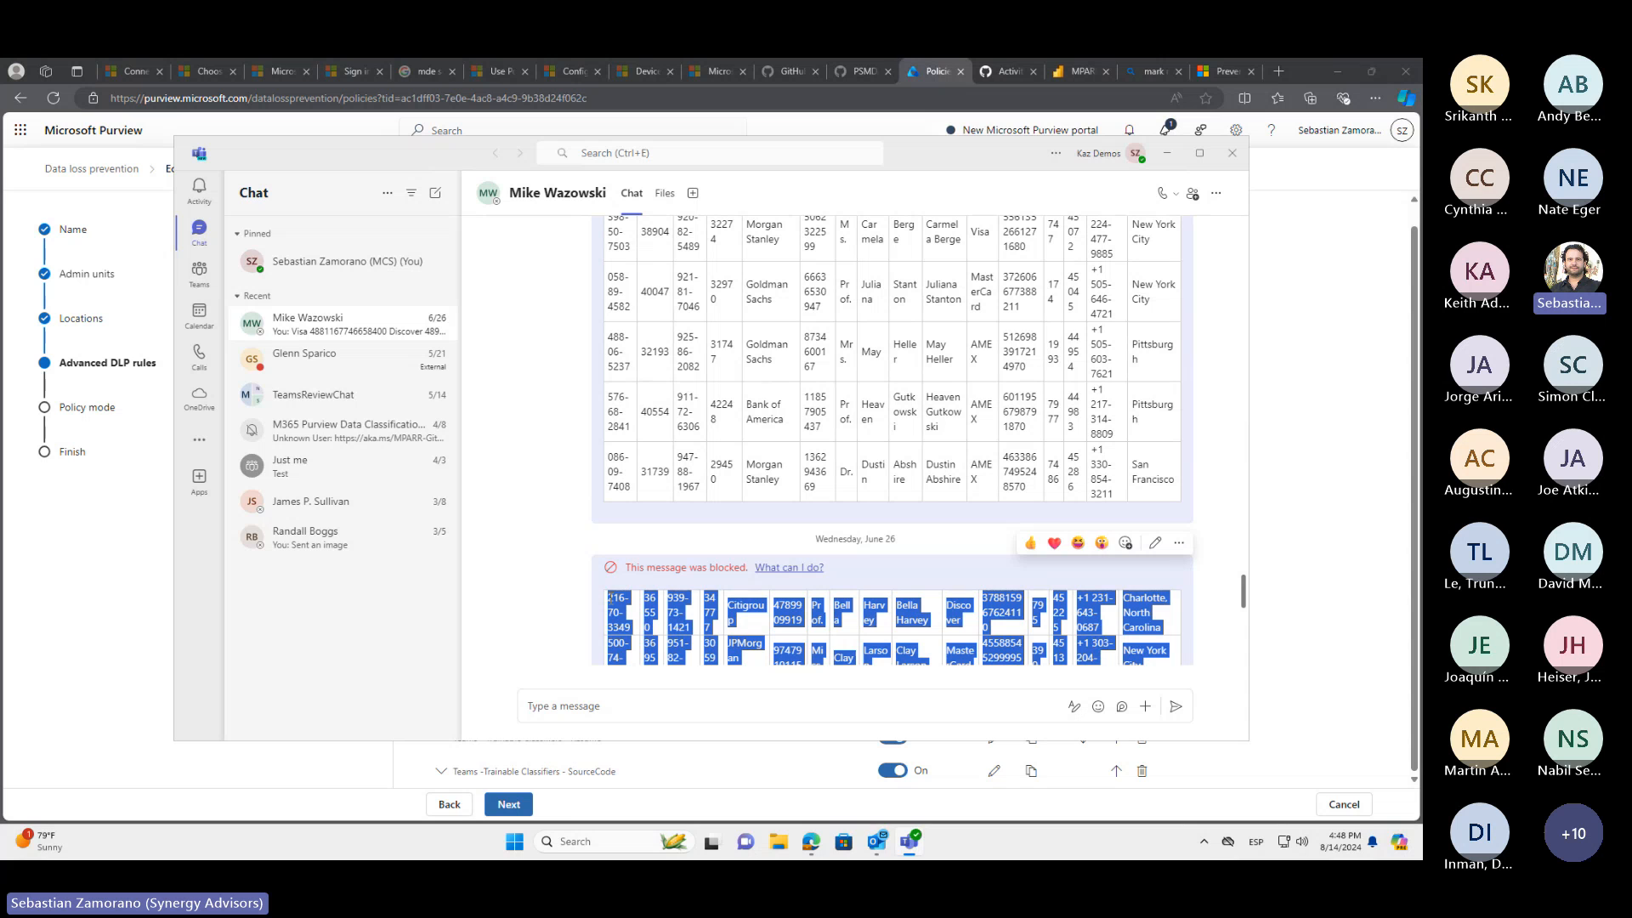
{"action": "left_click", "coordinate": [570, 704]}
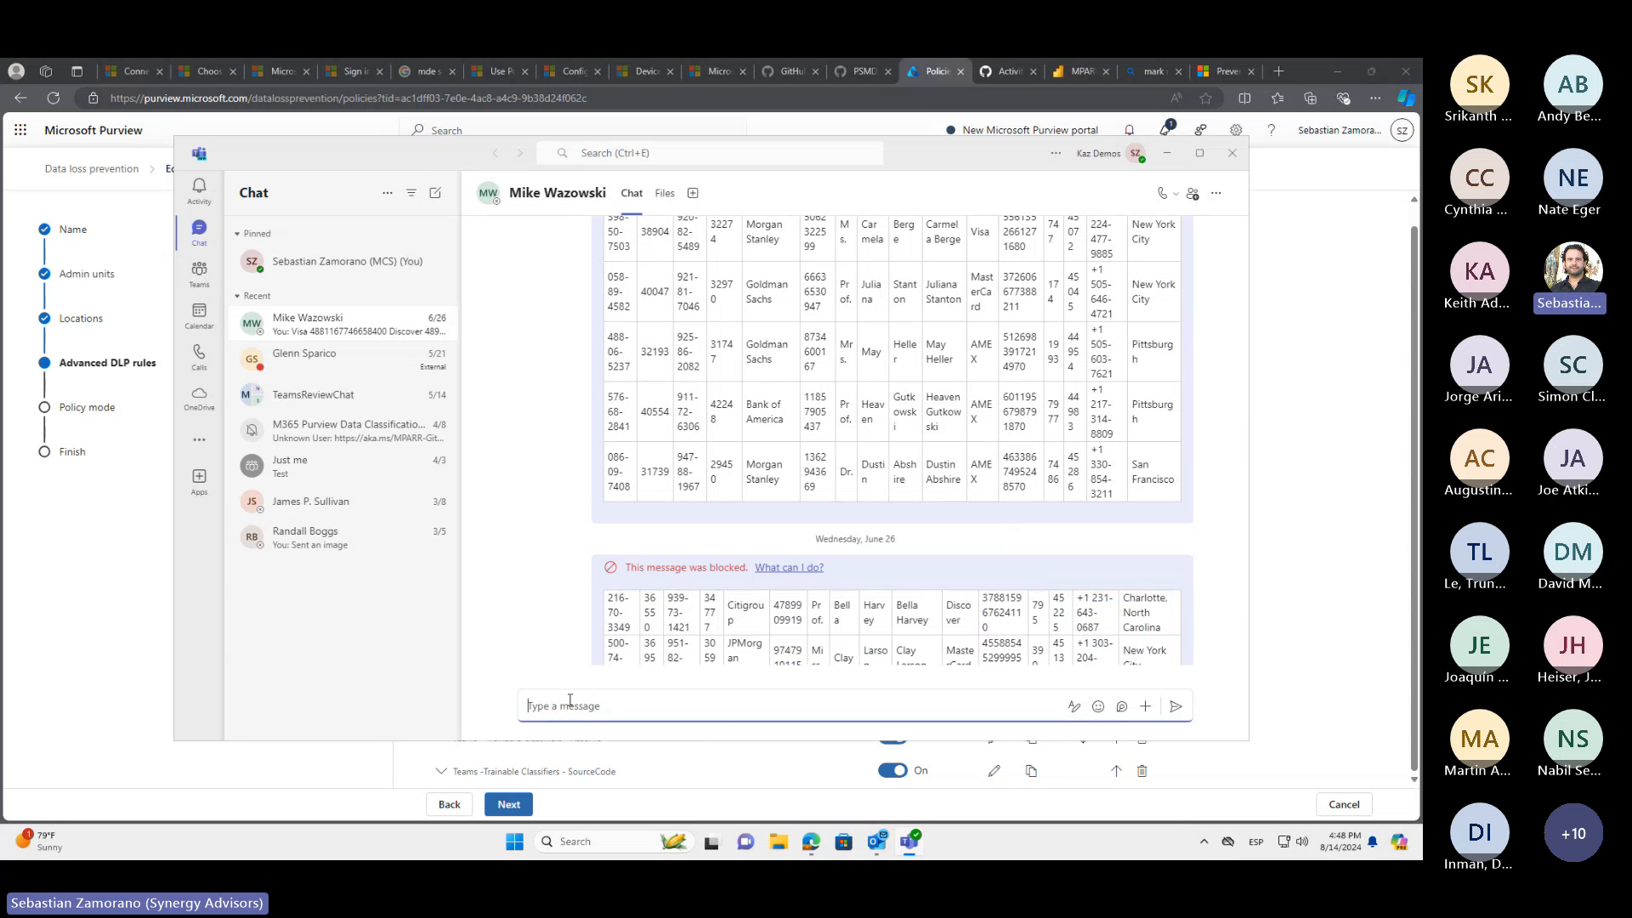
{"action": "key", "text": "ctrl+v"}
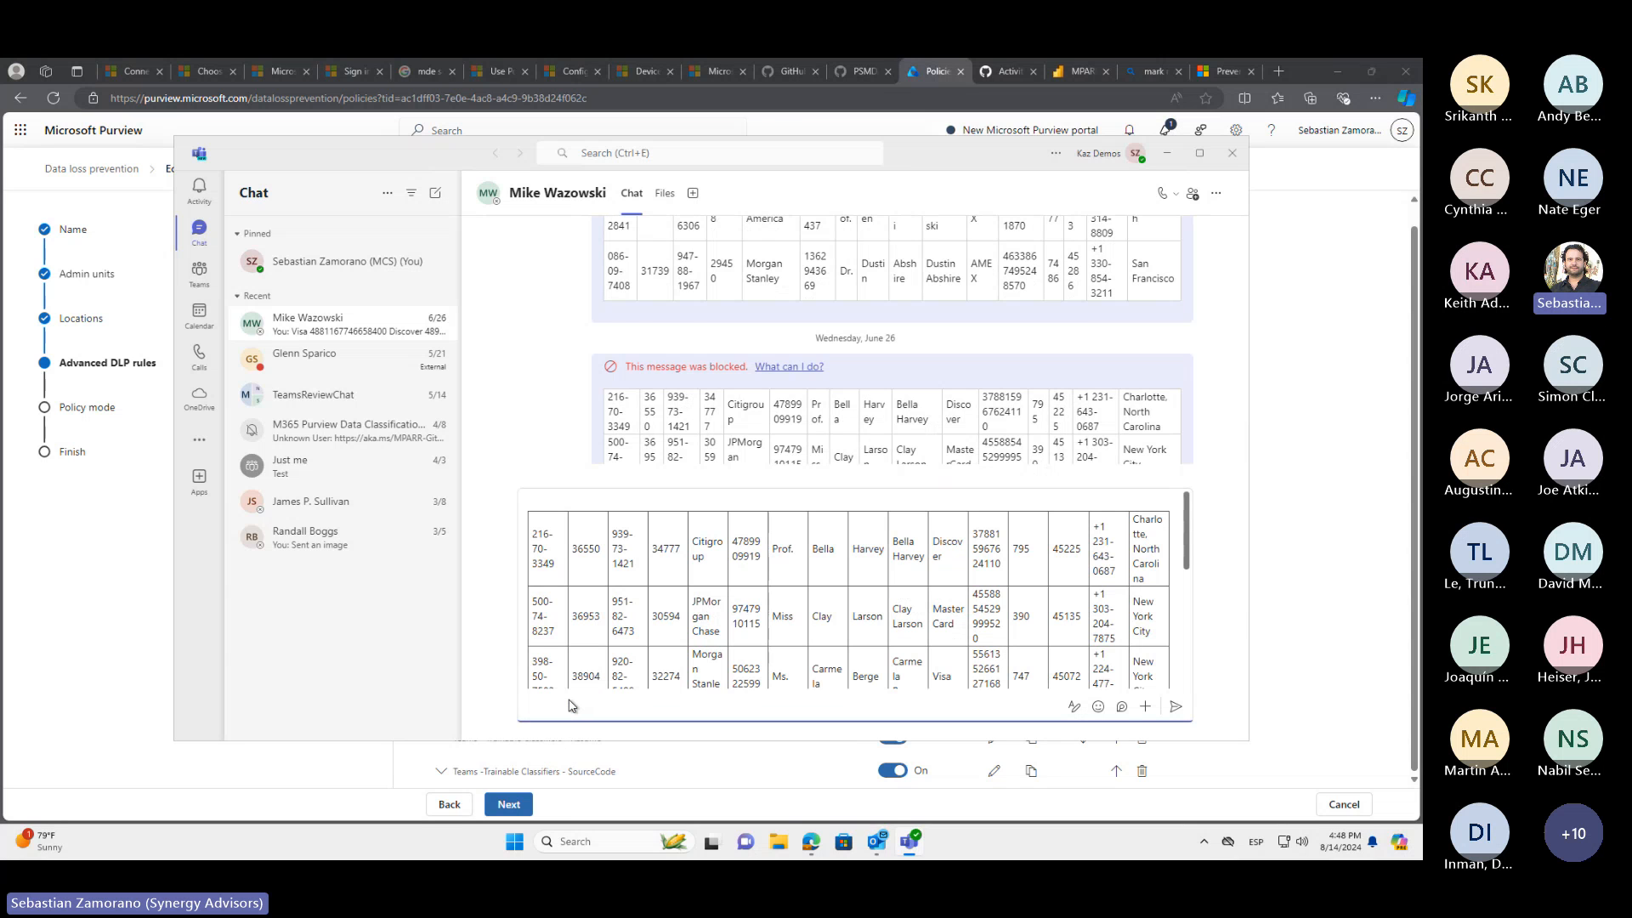
{"action": "key", "text": "Return"}
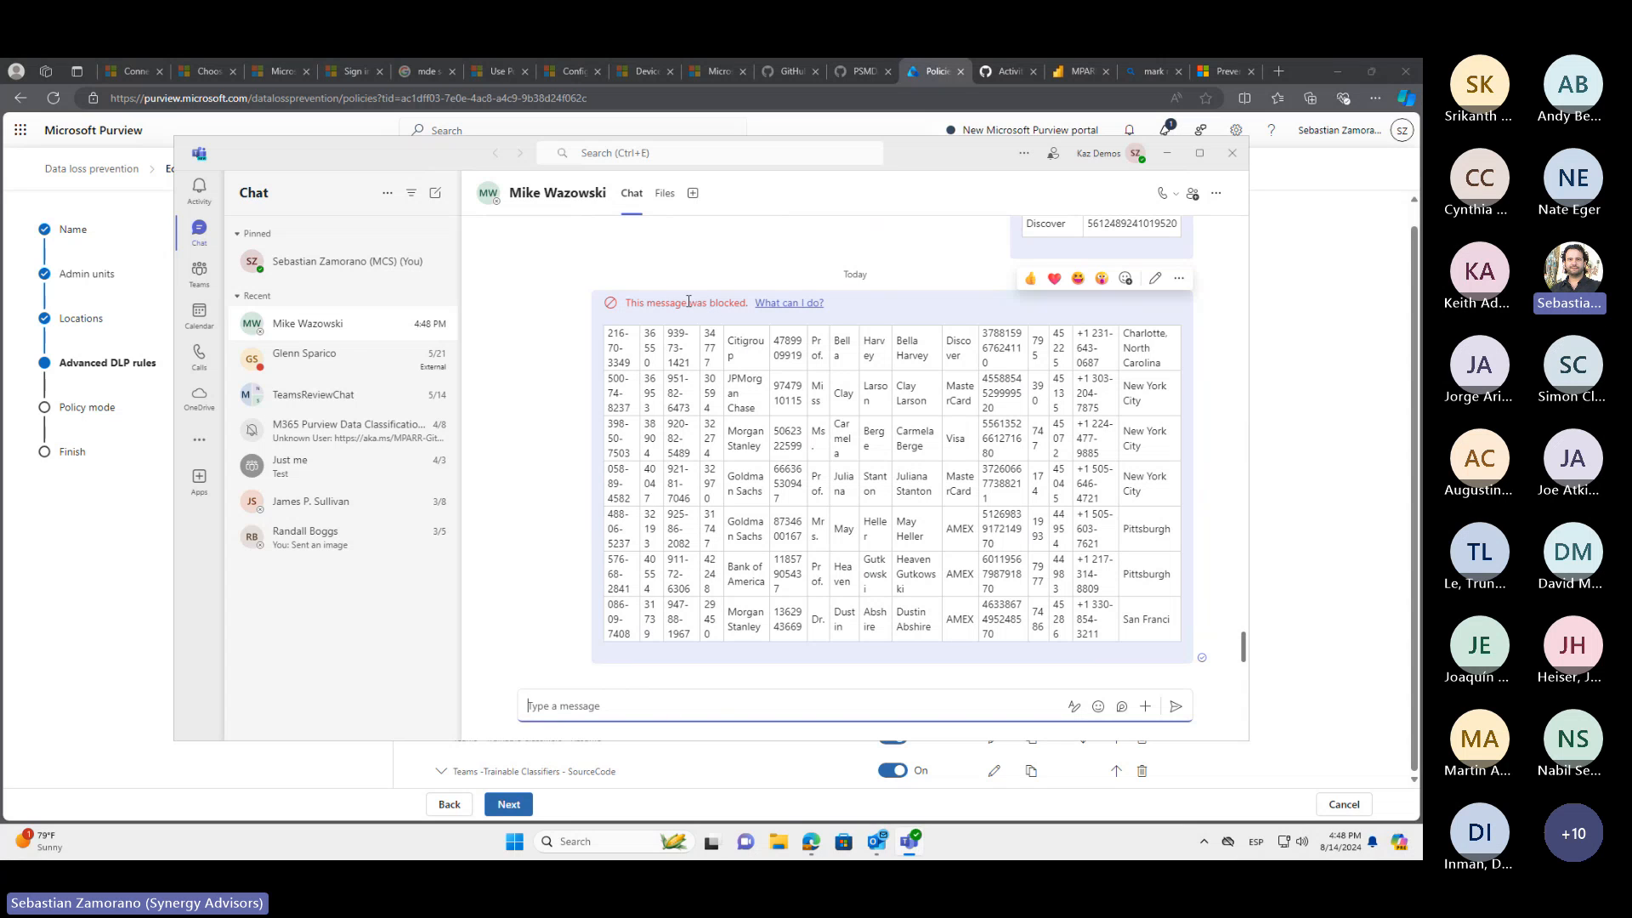
Open the explanation for today's blocked message and highlight the listed "Employees Data" item
{"action": "left_click", "coordinate": [793, 305]}
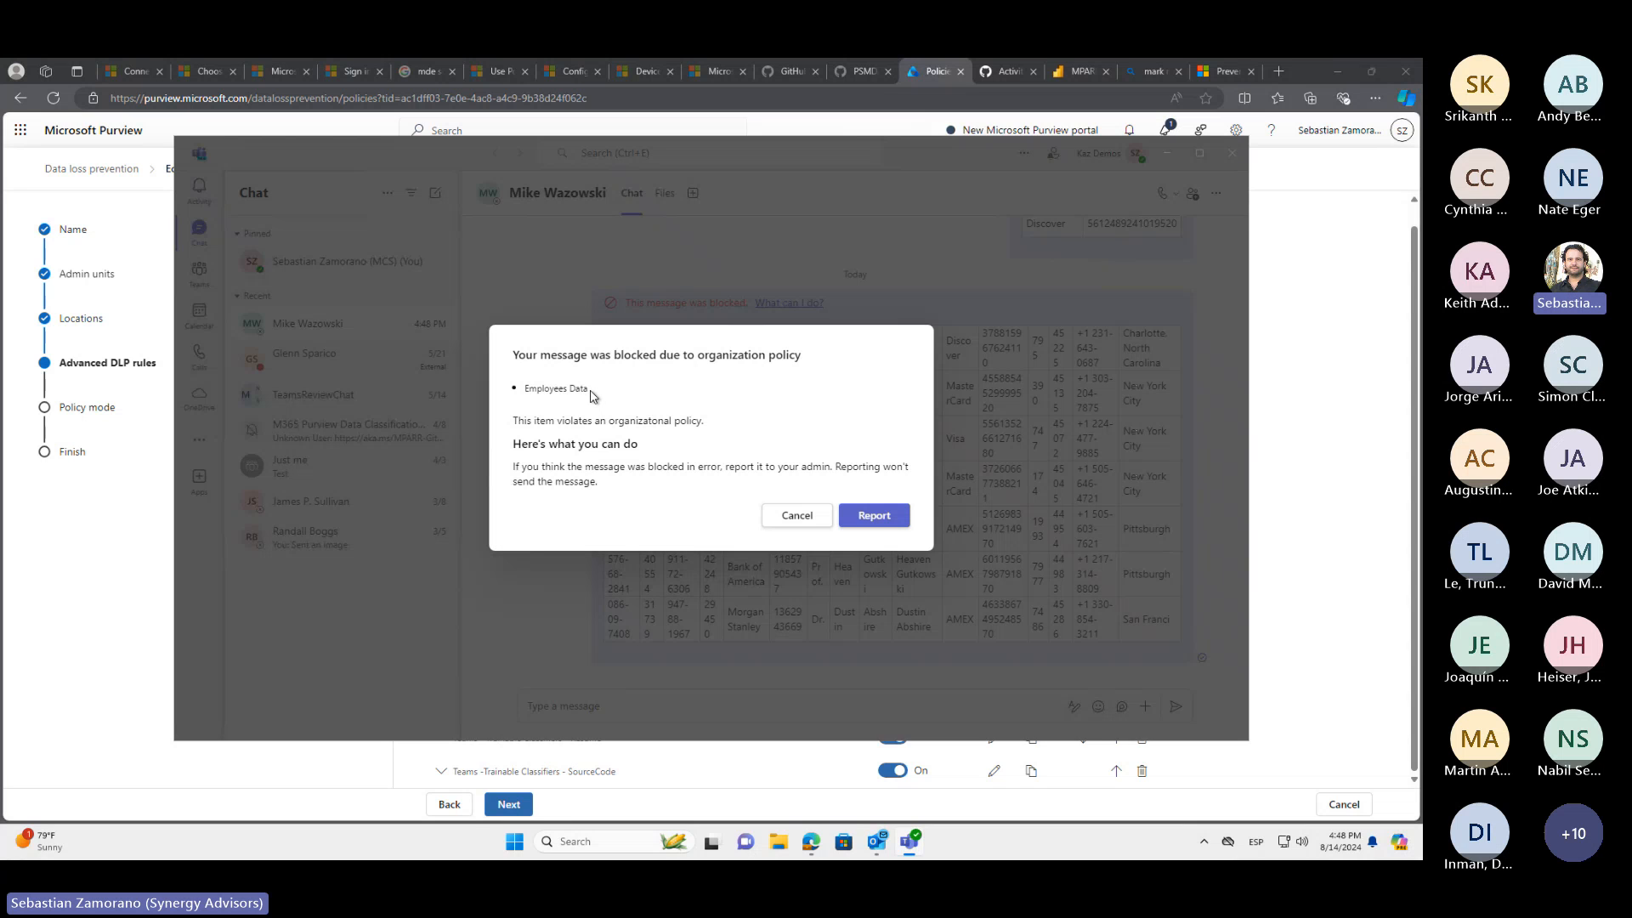
{"action": "left_click_drag", "start_coordinate": [592, 395], "coordinate": [528, 393]}
Switch to the presentation slide show and advance from the "DEMO" slide to the "Q & A" slide
{"action": "key", "text": "alt+Tab"}
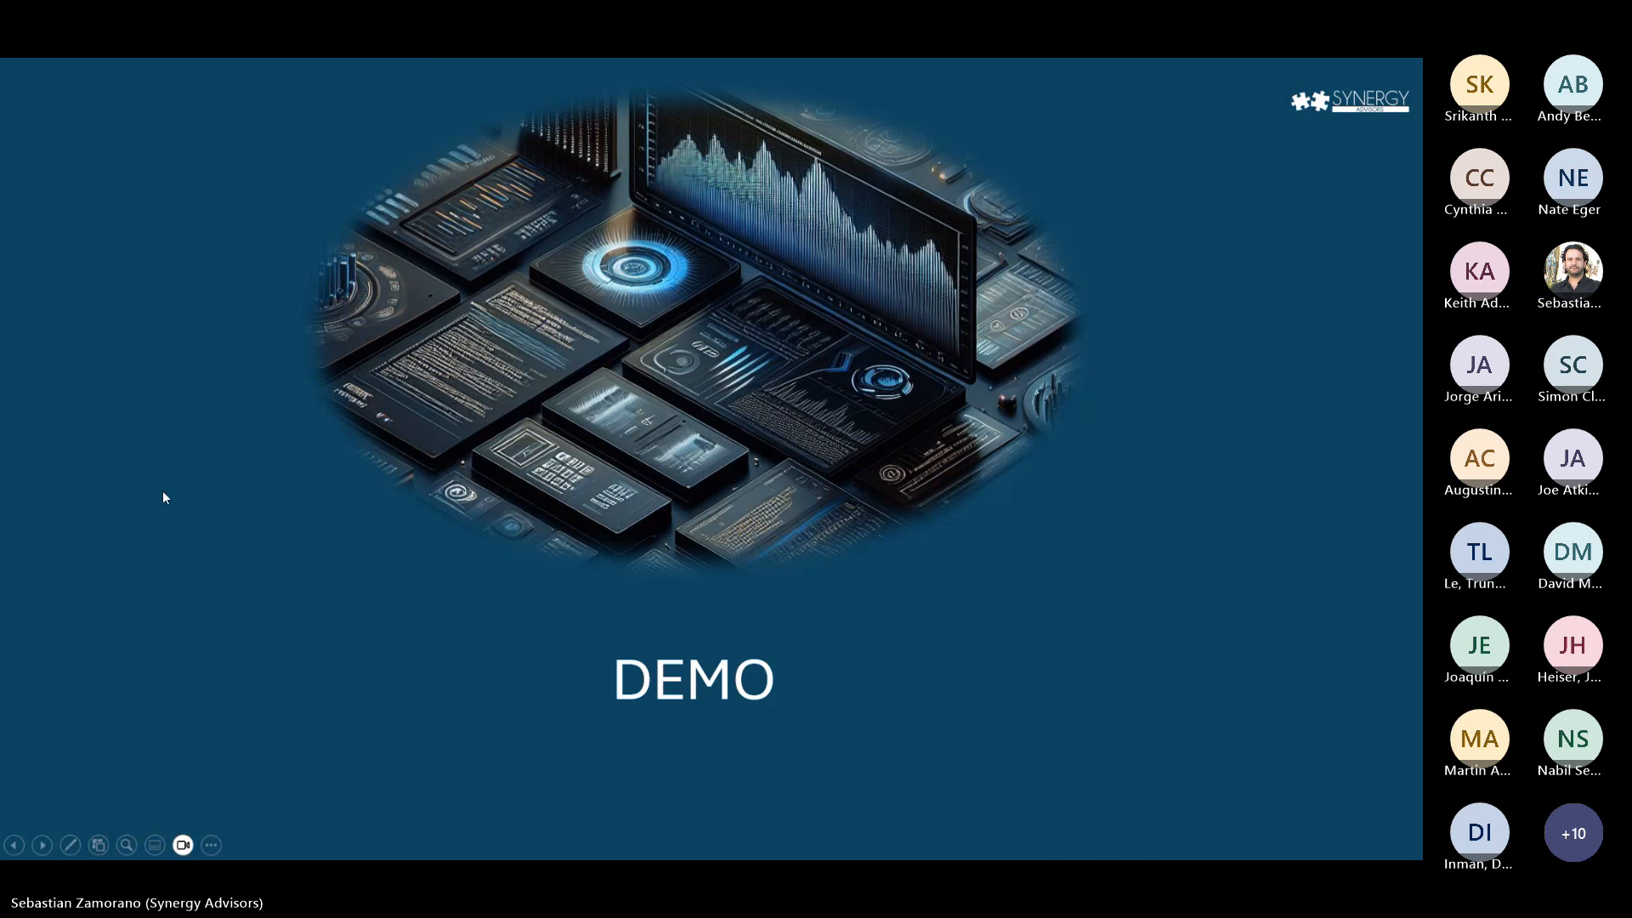
{"action": "left_click", "coordinate": [187, 506]}
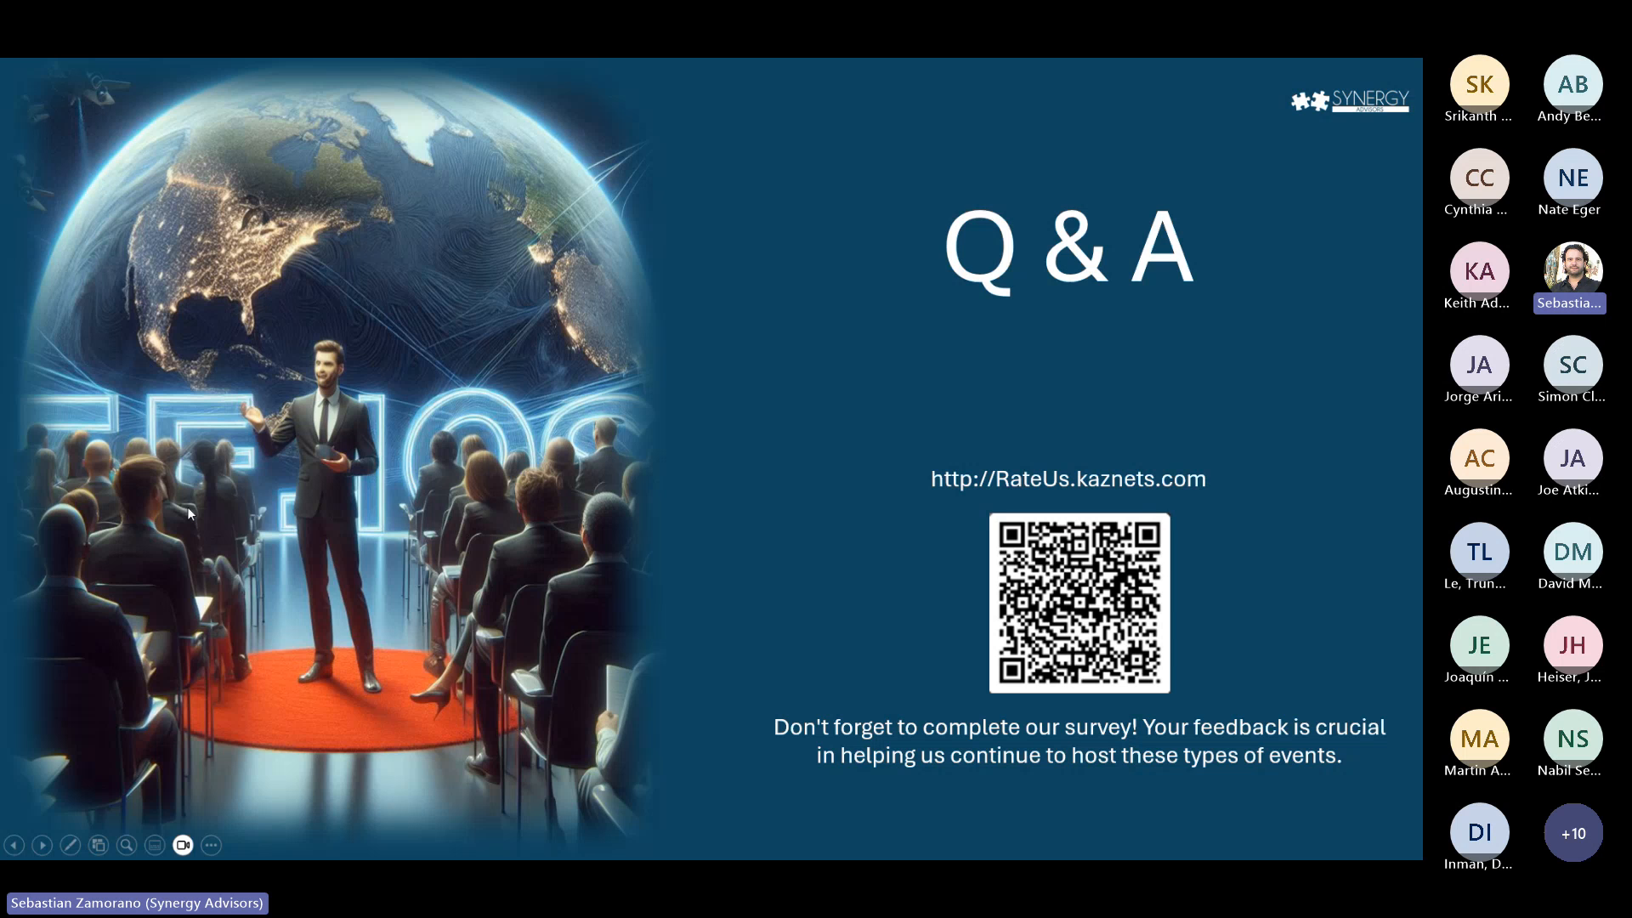